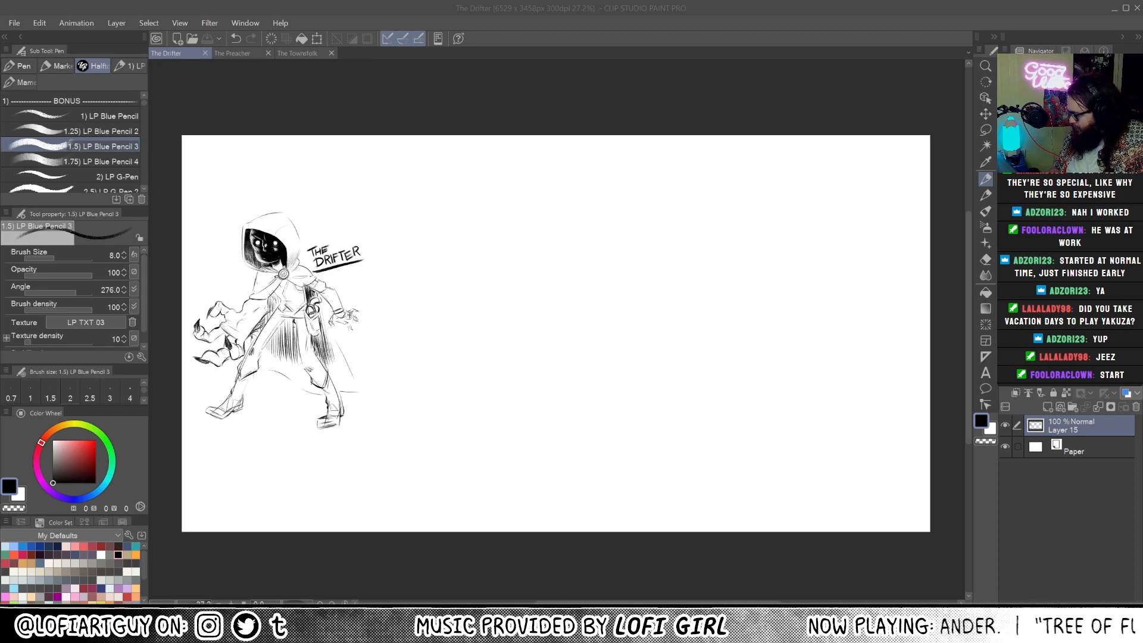
- Check the Drifter sketch layer by toggling its visibility, and review the Preacher and Townsfolk canvases before returning to the Drifter
left_click(1006, 425)
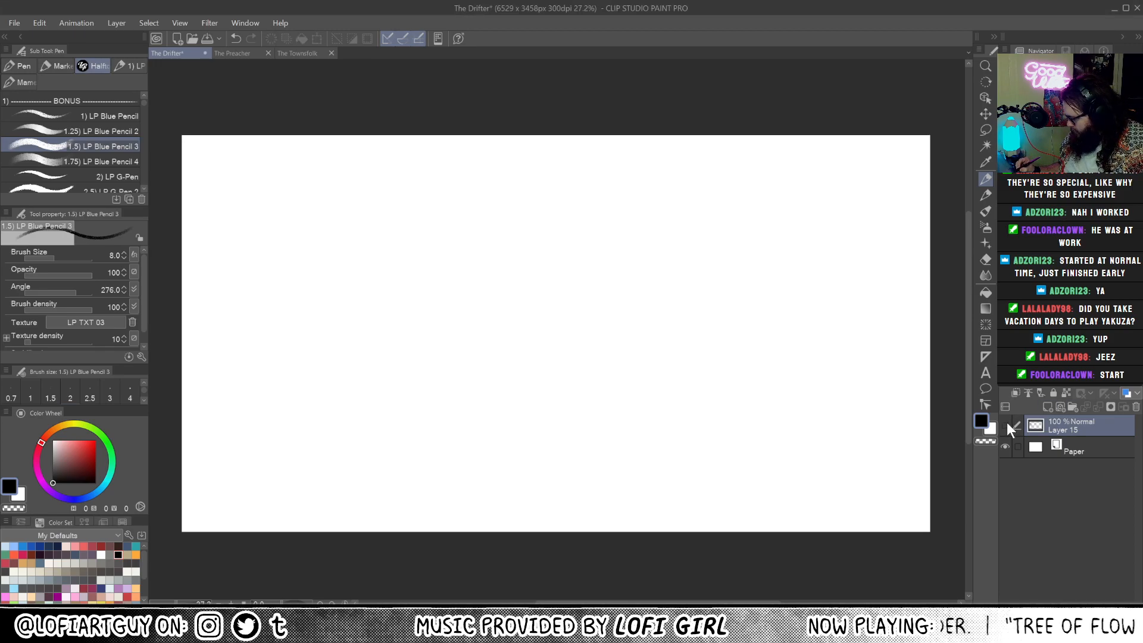
left_click(1005, 425)
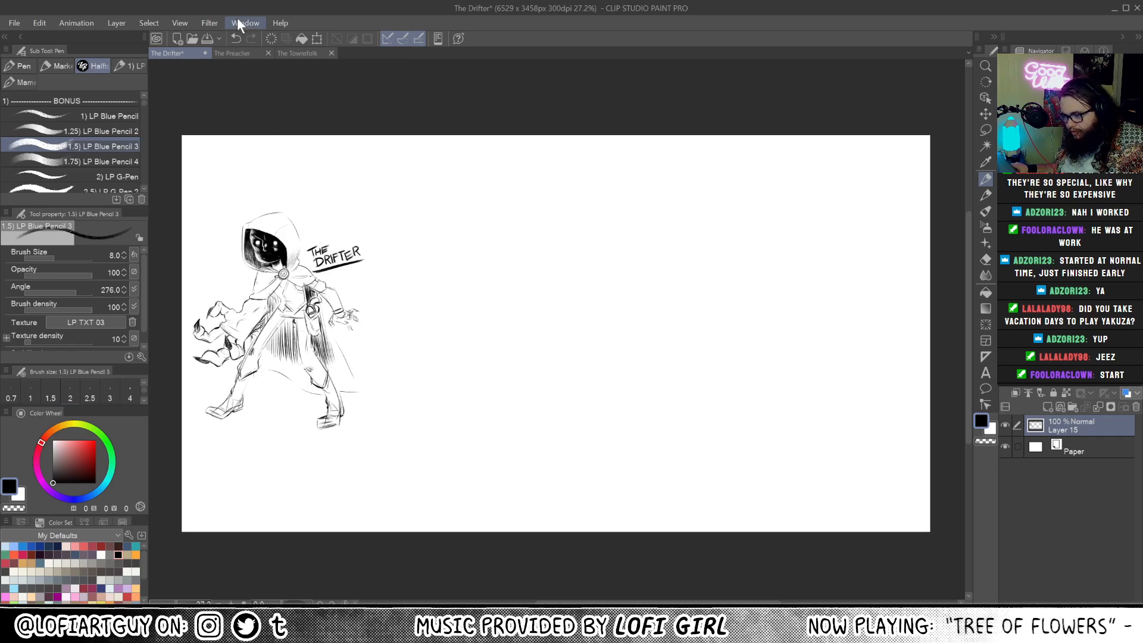
left_click(234, 52)
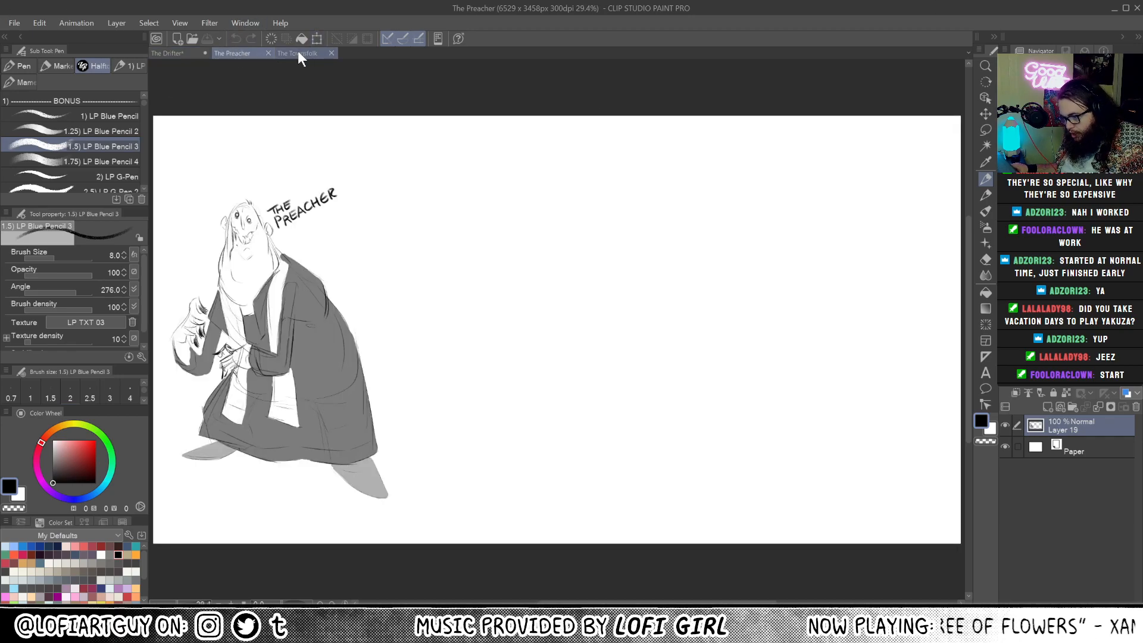
left_click(298, 52)
left_click(174, 55)
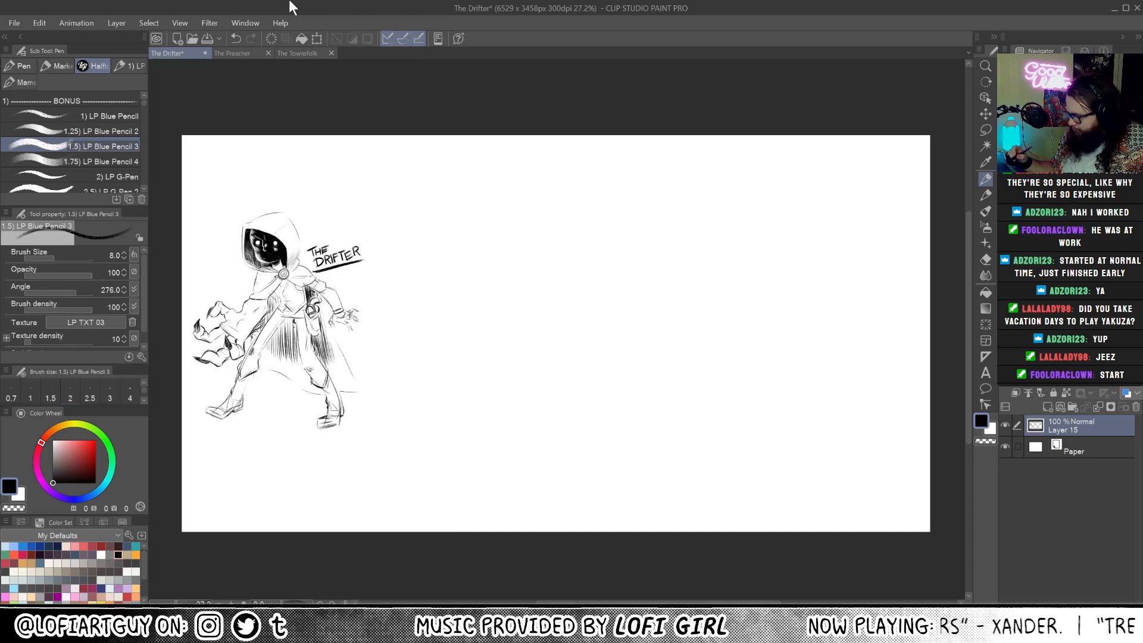
- Choose the 1) LP Blue Pencil brush and add a new empty layer above the Drifter sketch layer
left_click(102, 115)
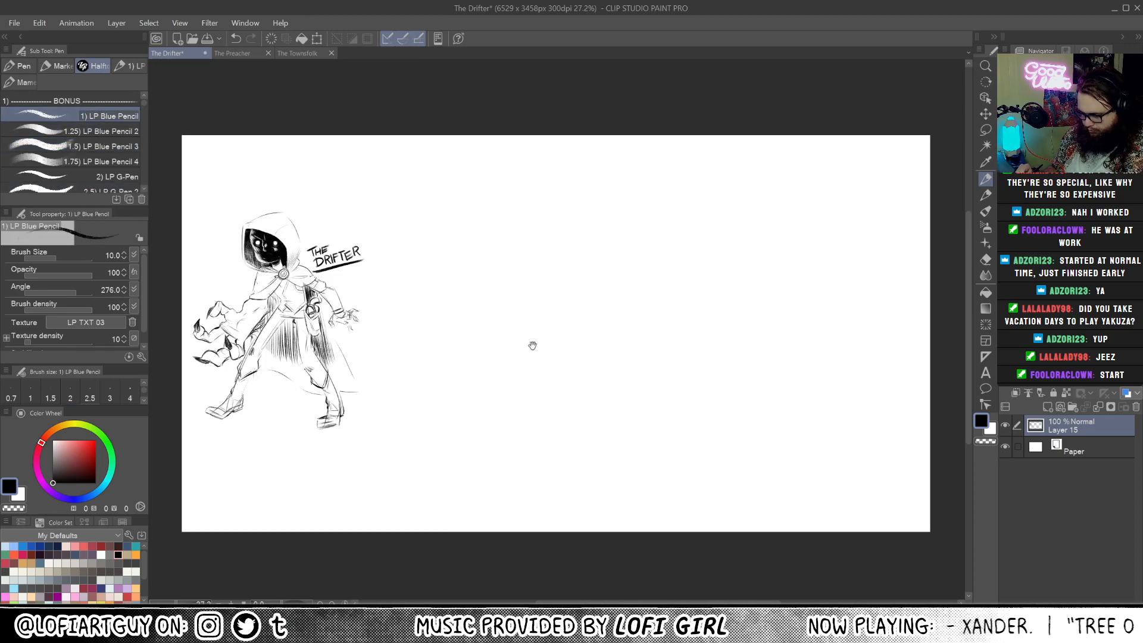
left_click_drag(531, 342, 721, 328)
scroll(722, 328, "up", 3)
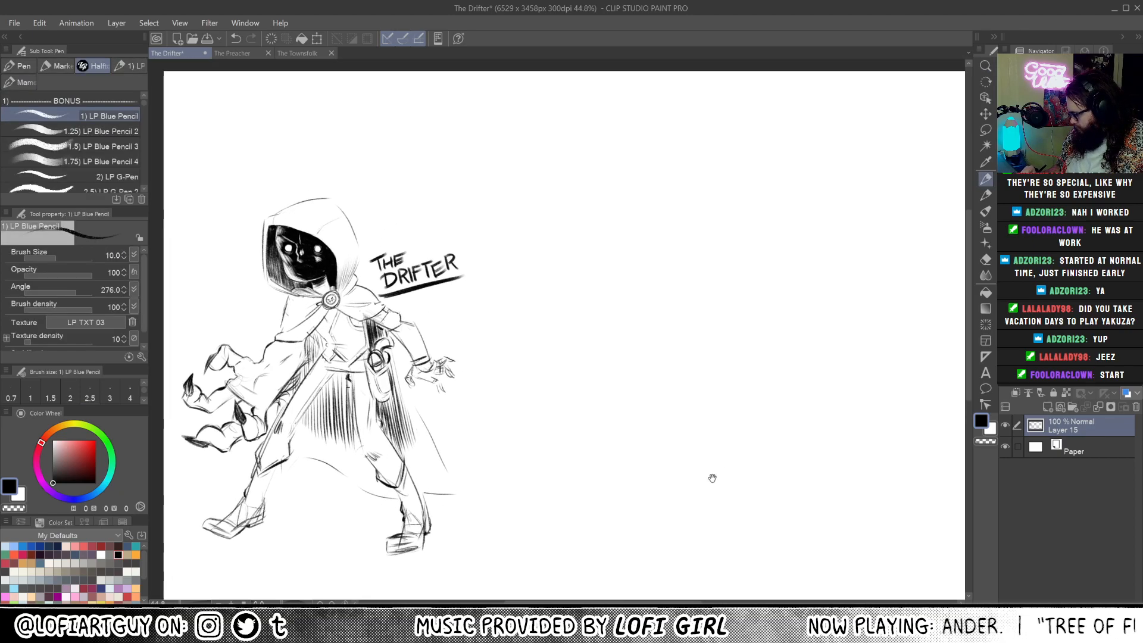
left_click(1006, 424)
left_click(1006, 424)
left_click(1049, 408)
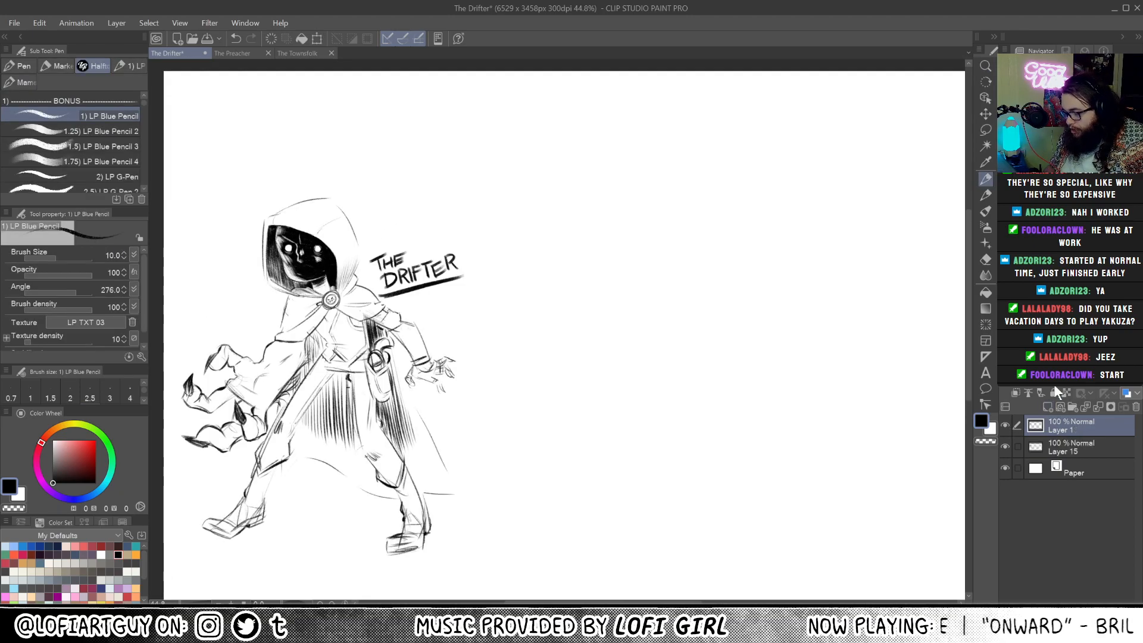
- Increase the LP Blue Pencil's brush size to 20
left_click_drag(695, 289, 733, 294)
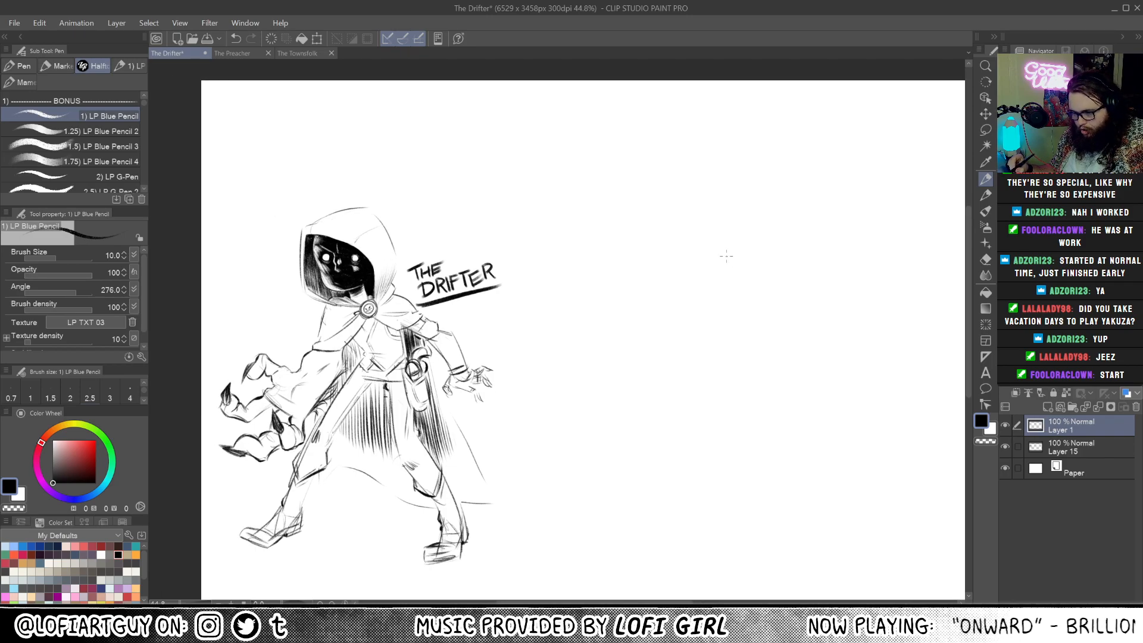
key("bracketright")
key("bracketright")
key("bracketright")
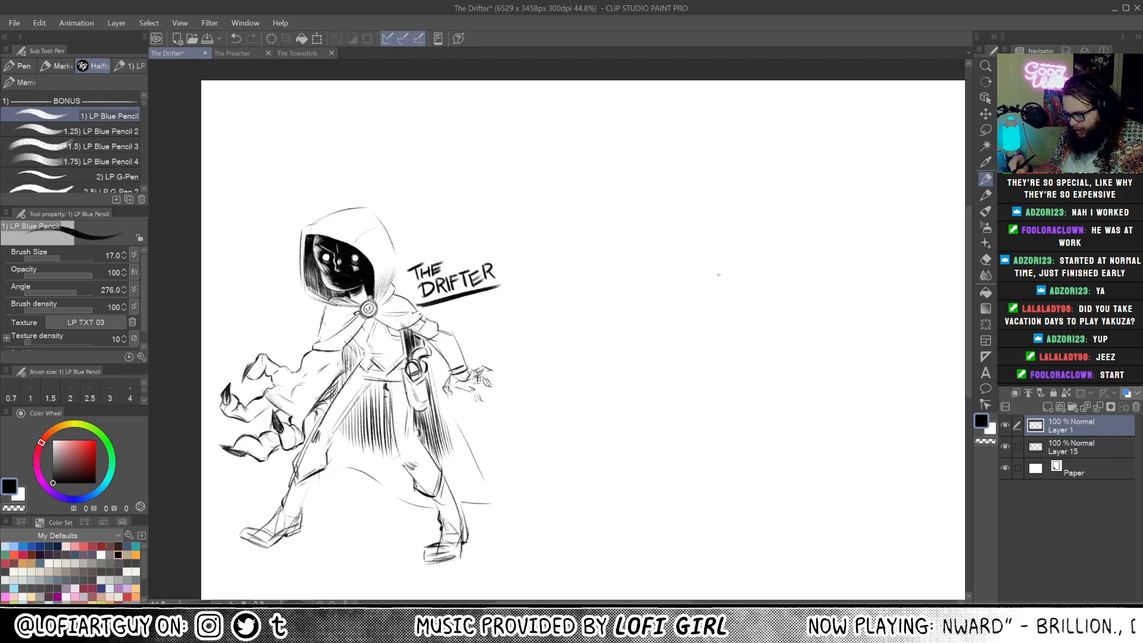
key("bracketright")
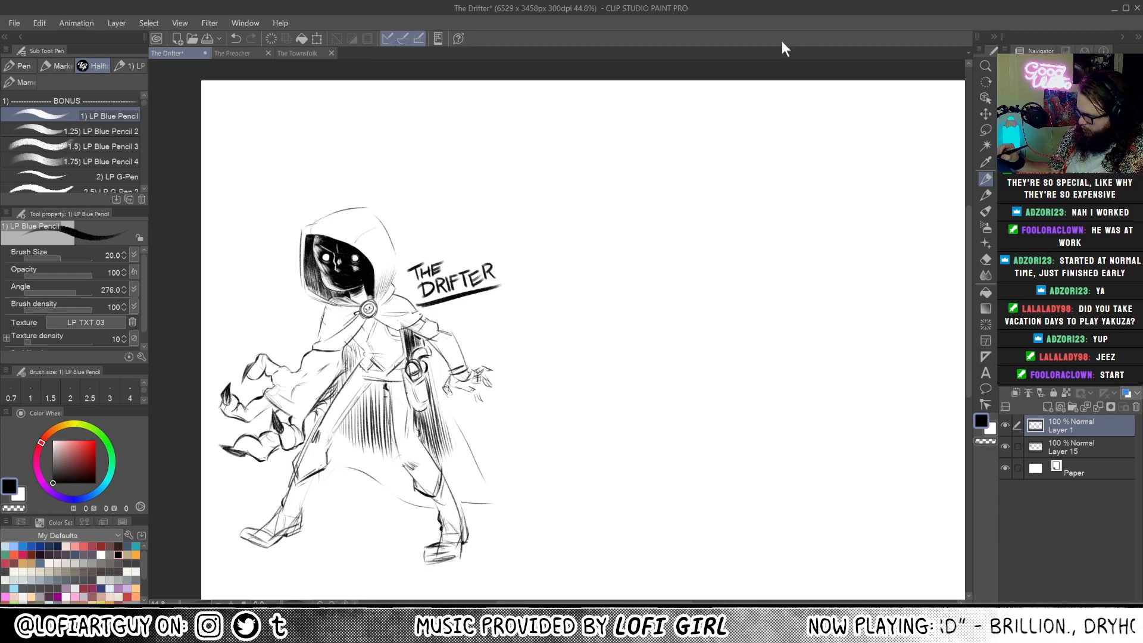
left_click_drag(594, 390, 733, 364)
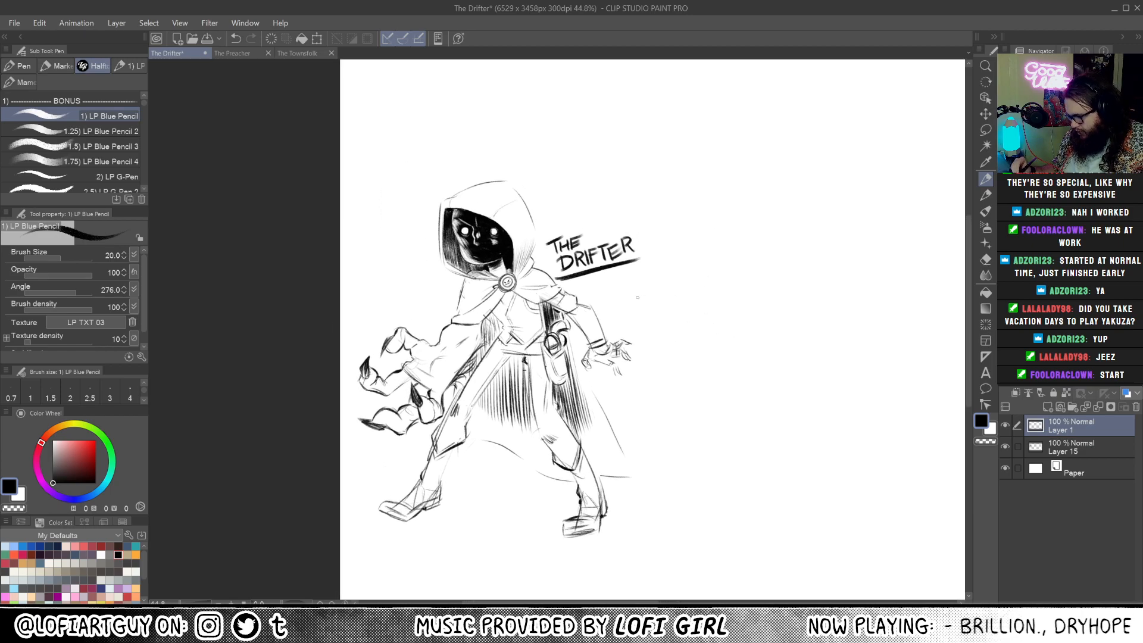
left_click_drag(591, 291, 605, 325)
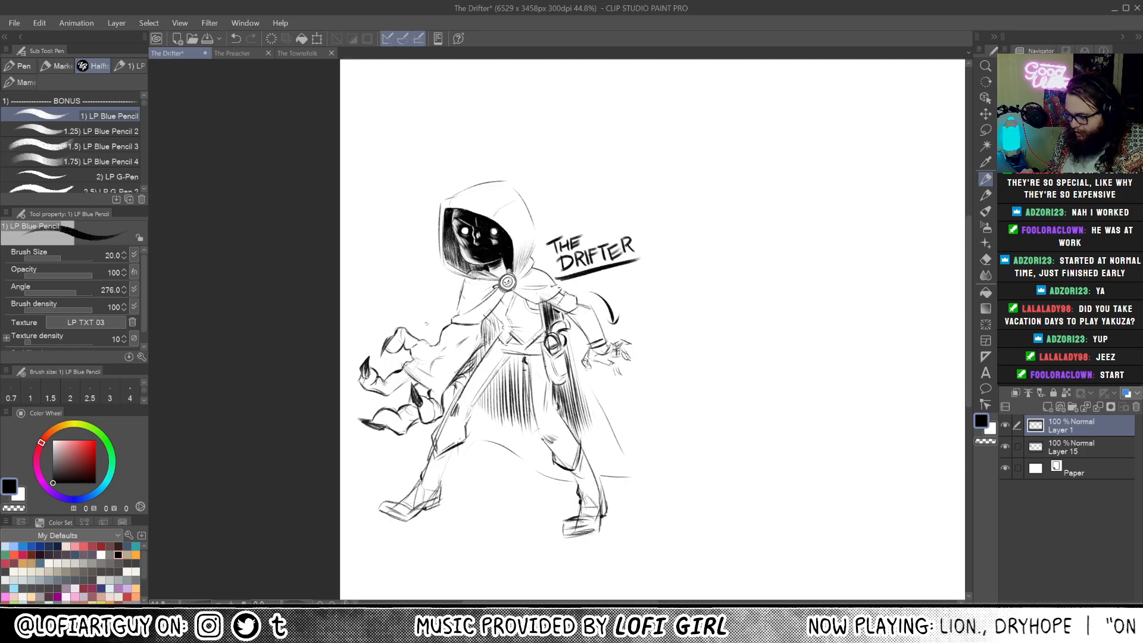
mouse_move(428, 318)
left_mouse_down()
mouse_move(436, 330)
mouse_move(427, 321)
left_mouse_up()
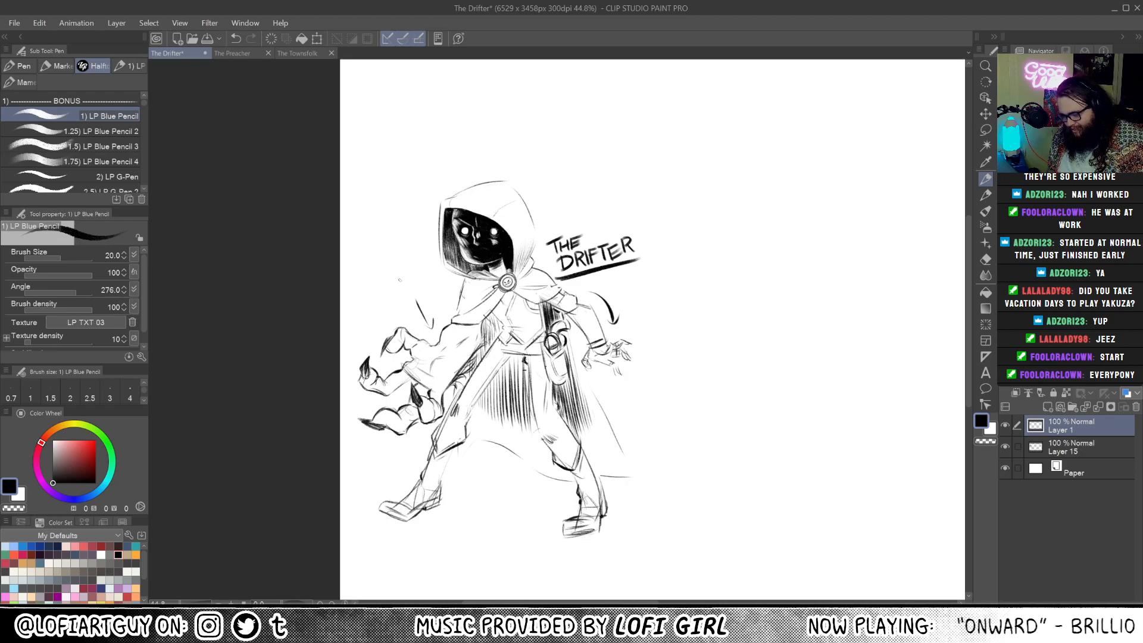
key("ctrl+z")
key("ctrl+z")
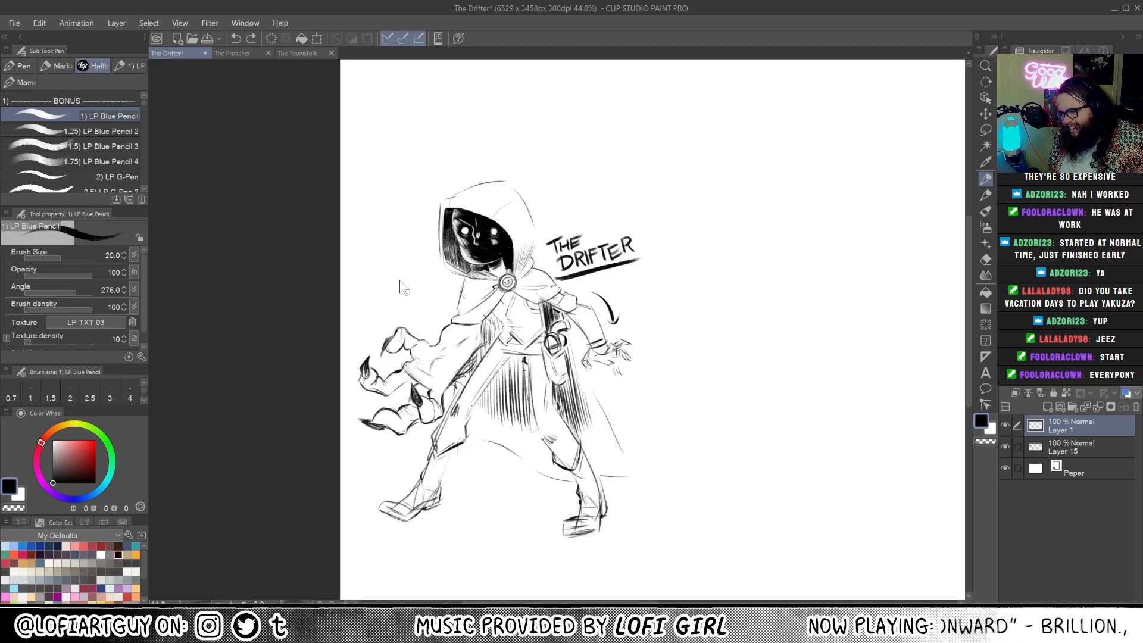
key("ctrl+z")
key("ctrl+z")
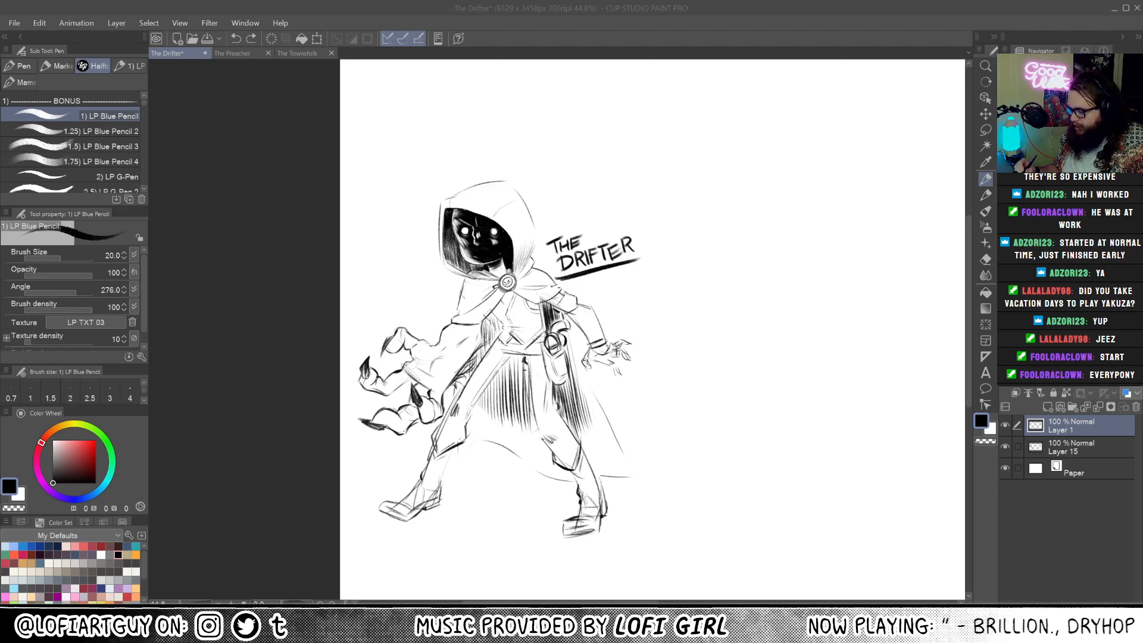
left_click(793, 25)
left_click_drag(774, 379, 709, 396)
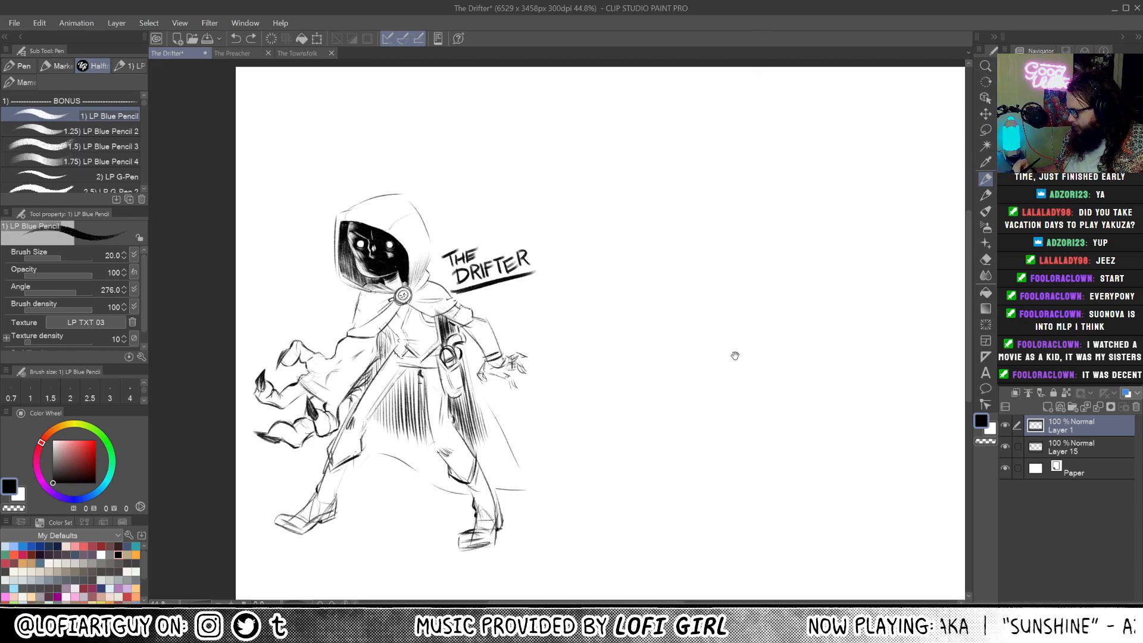
mouse_move(735, 355)
left_mouse_down()
mouse_move(677, 428)
mouse_move(719, 370)
left_mouse_up()
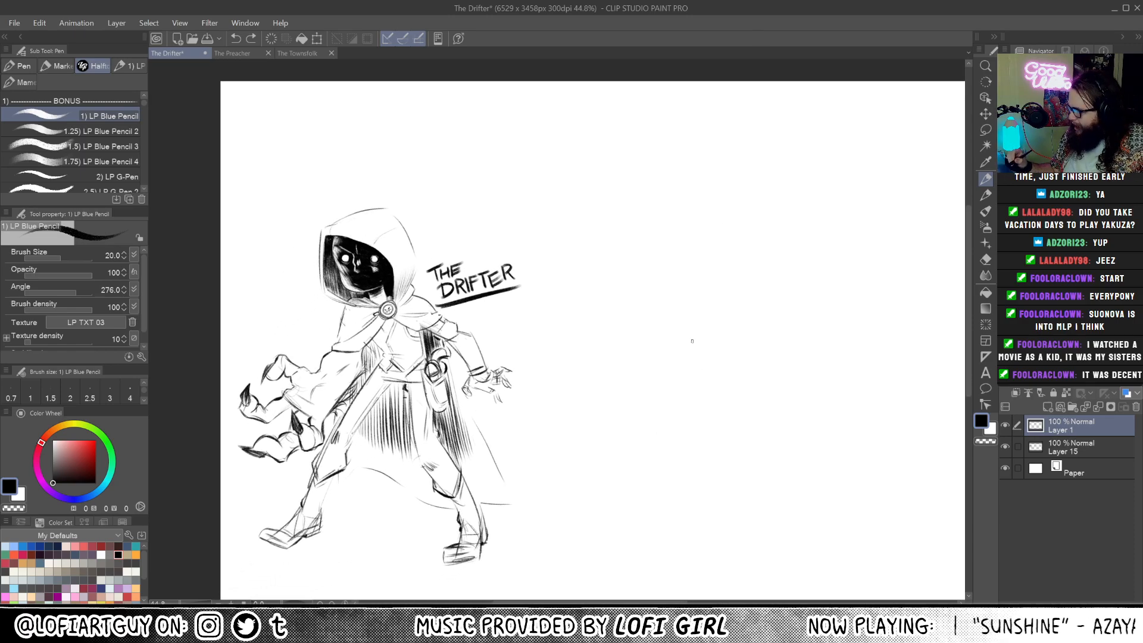
mouse_move(714, 285)
left_mouse_down()
mouse_move(760, 296)
mouse_move(722, 303)
left_mouse_up()
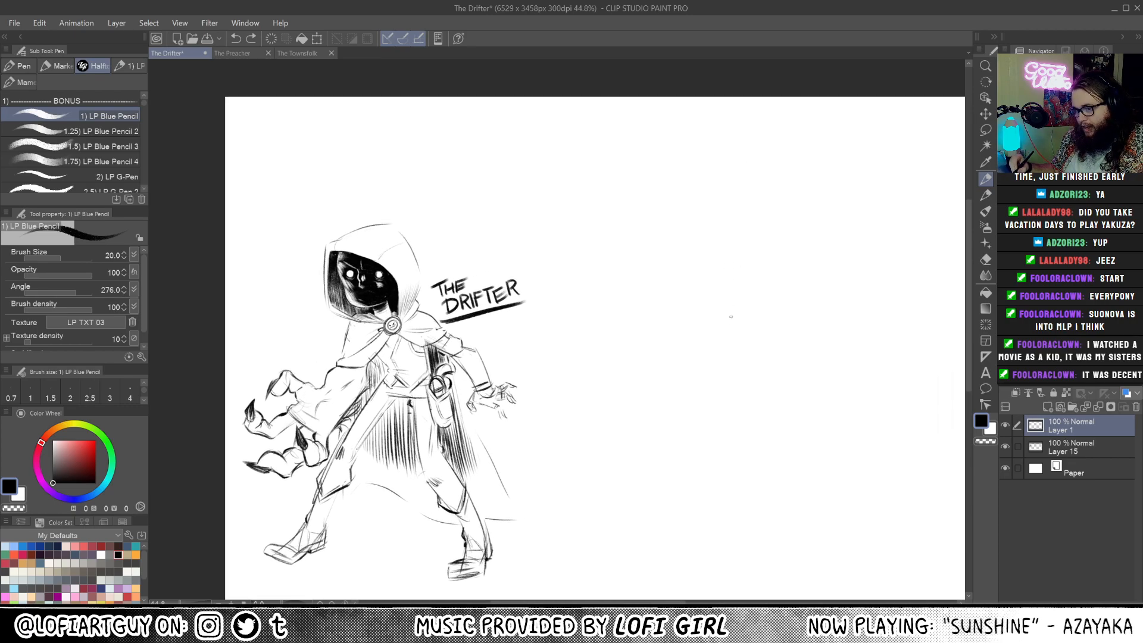
left_click_drag(769, 258, 744, 281)
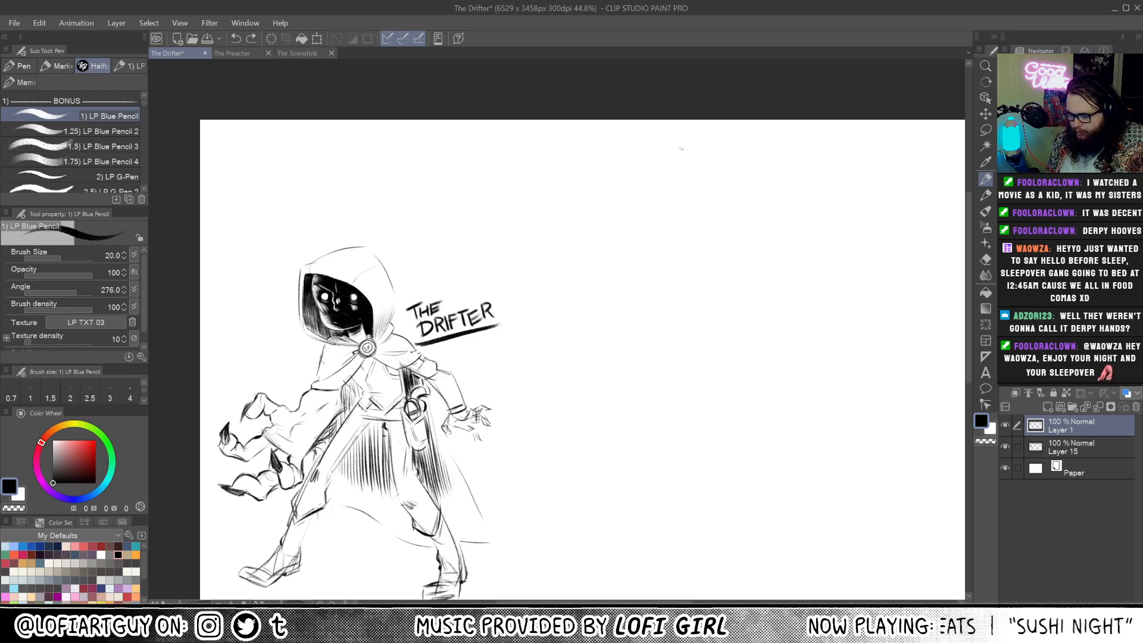
mouse_move(658, 374)
left_mouse_down()
mouse_move(734, 317)
mouse_move(709, 373)
mouse_move(706, 244)
left_mouse_up()
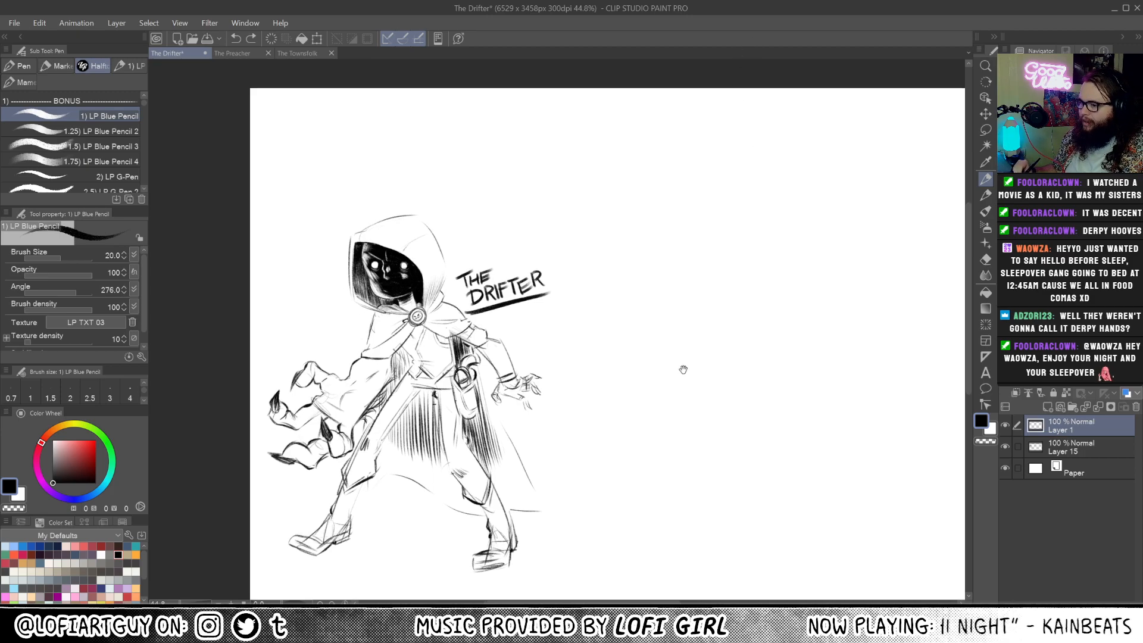
mouse_move(706, 330)
left_mouse_down()
mouse_move(733, 310)
mouse_move(676, 309)
left_mouse_up()
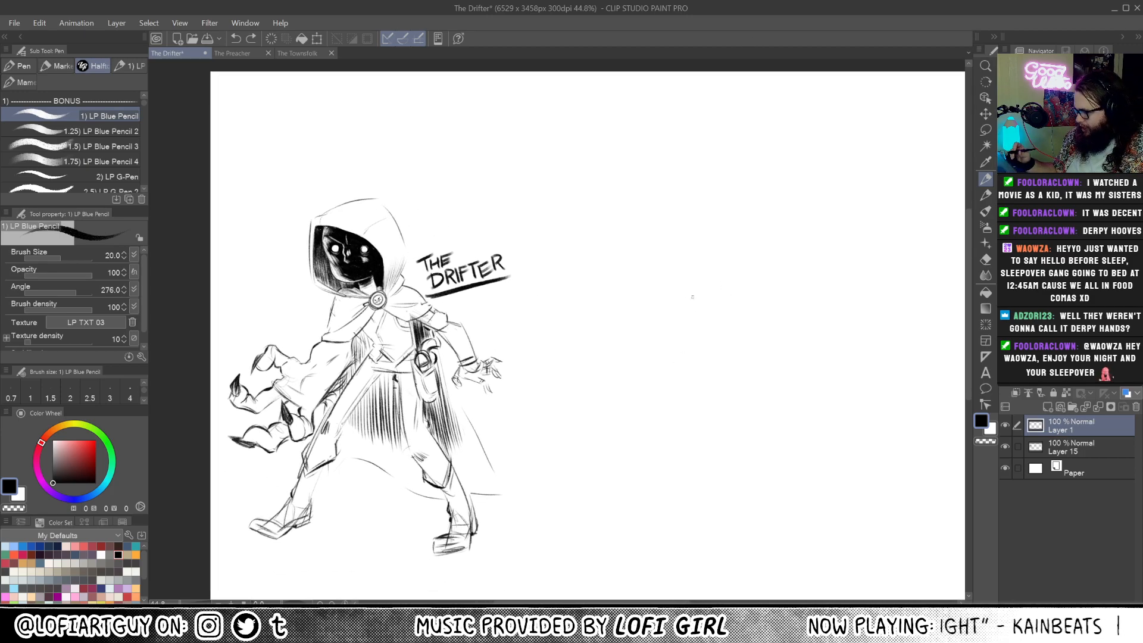
left_click_drag(768, 302, 722, 318)
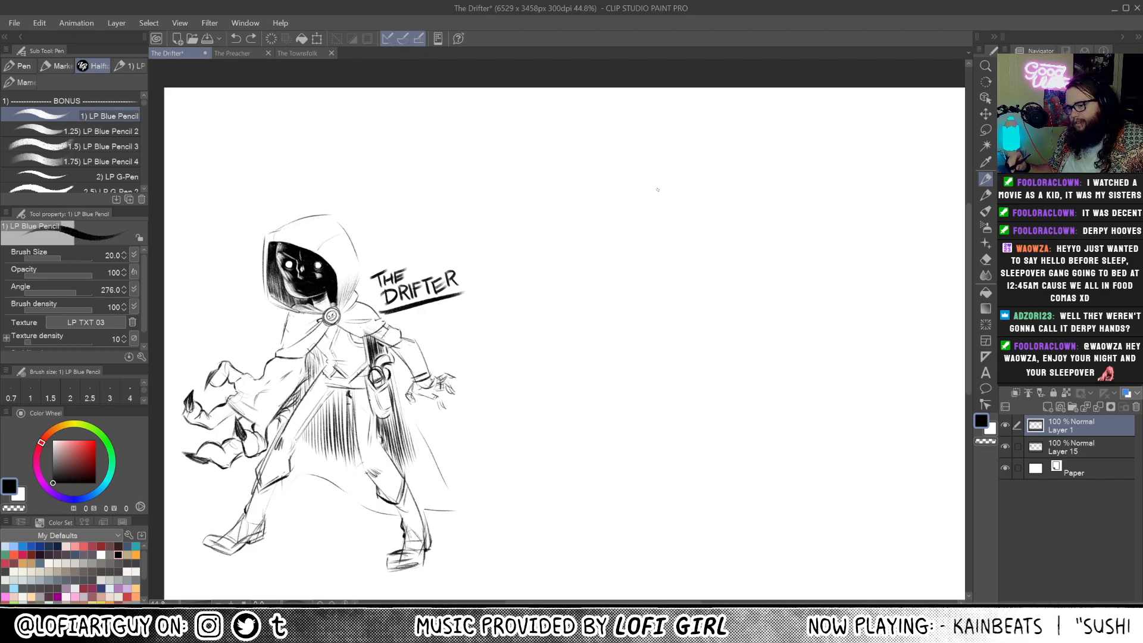
- Sketch a light oval head with a short, narrow neck for a new figure in the blank area beside the Drifter
left_click_drag(681, 416, 741, 421)
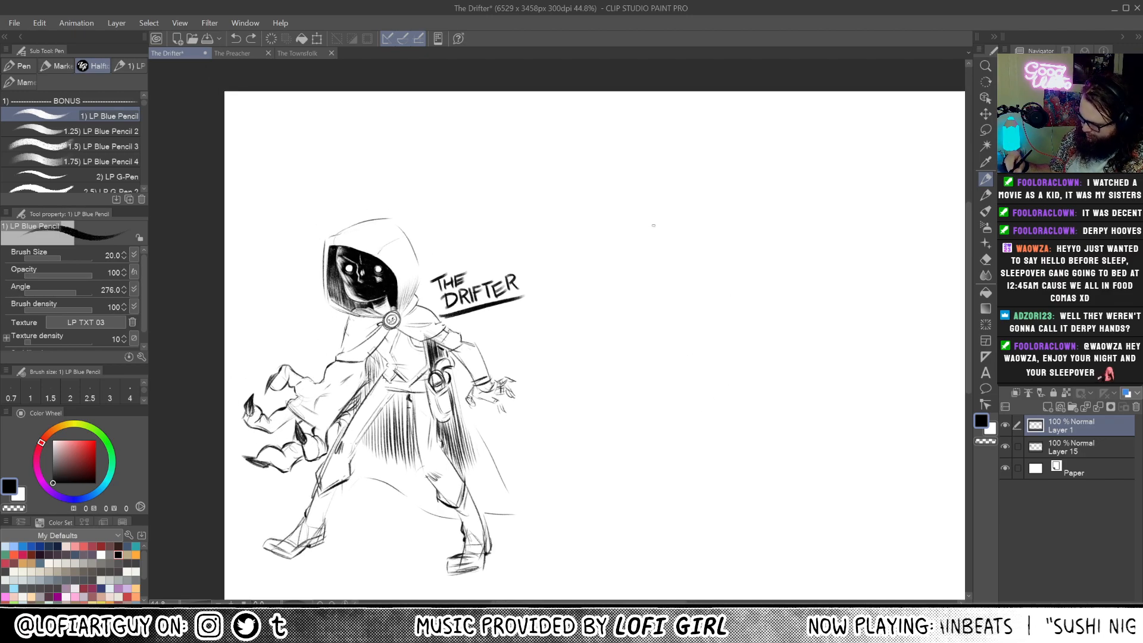
mouse_move(659, 214)
left_mouse_down()
mouse_move(658, 265)
mouse_move(705, 182)
mouse_move(726, 260)
left_mouse_up()
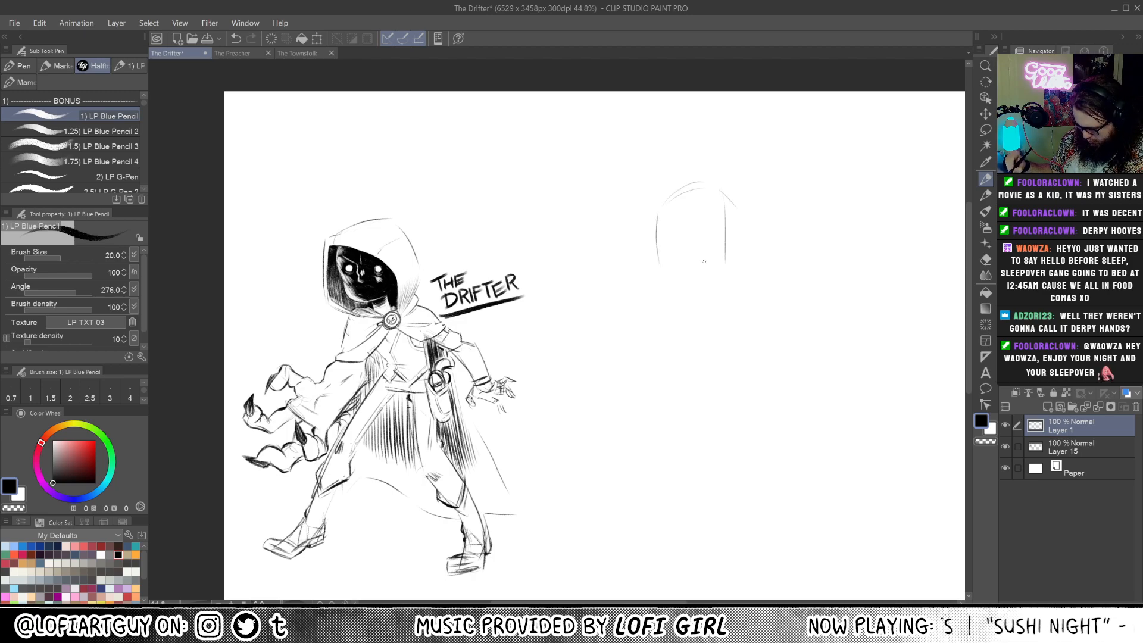
mouse_move(659, 229)
left_mouse_down()
mouse_move(675, 268)
mouse_move(724, 261)
mouse_move(692, 274)
mouse_move(720, 268)
left_mouse_up()
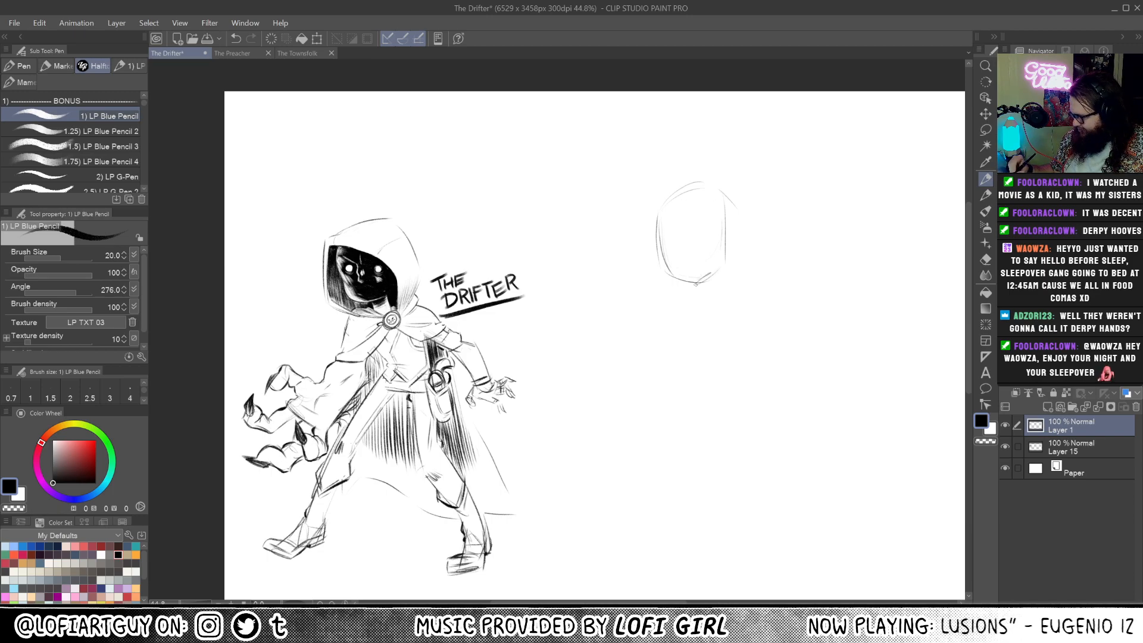
mouse_move(696, 284)
left_mouse_down()
mouse_move(691, 299)
mouse_move(702, 299)
left_mouse_up()
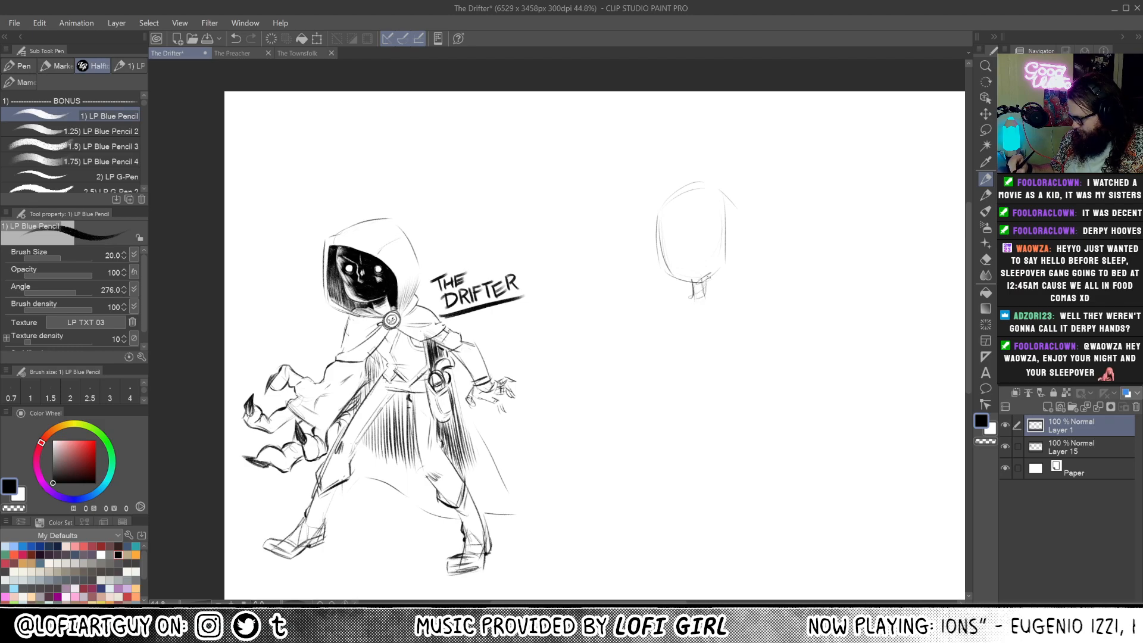
- Sketch the new figure's torso below the neck, from a slanted shoulder line to a narrow waist and flared hips
mouse_move(685, 343)
left_mouse_down()
mouse_move(678, 316)
mouse_move(726, 261)
mouse_move(683, 285)
mouse_move(693, 355)
left_mouse_up()
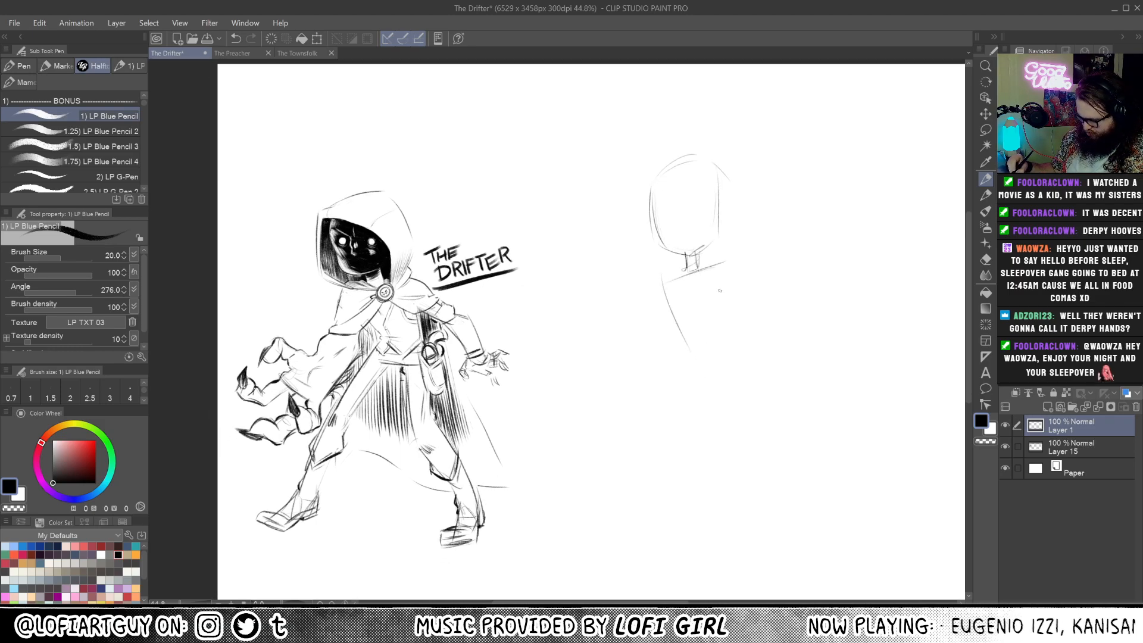
left_click_drag(725, 268, 730, 354)
mouse_move(730, 309)
left_mouse_down()
mouse_move(734, 362)
mouse_move(699, 375)
left_mouse_up()
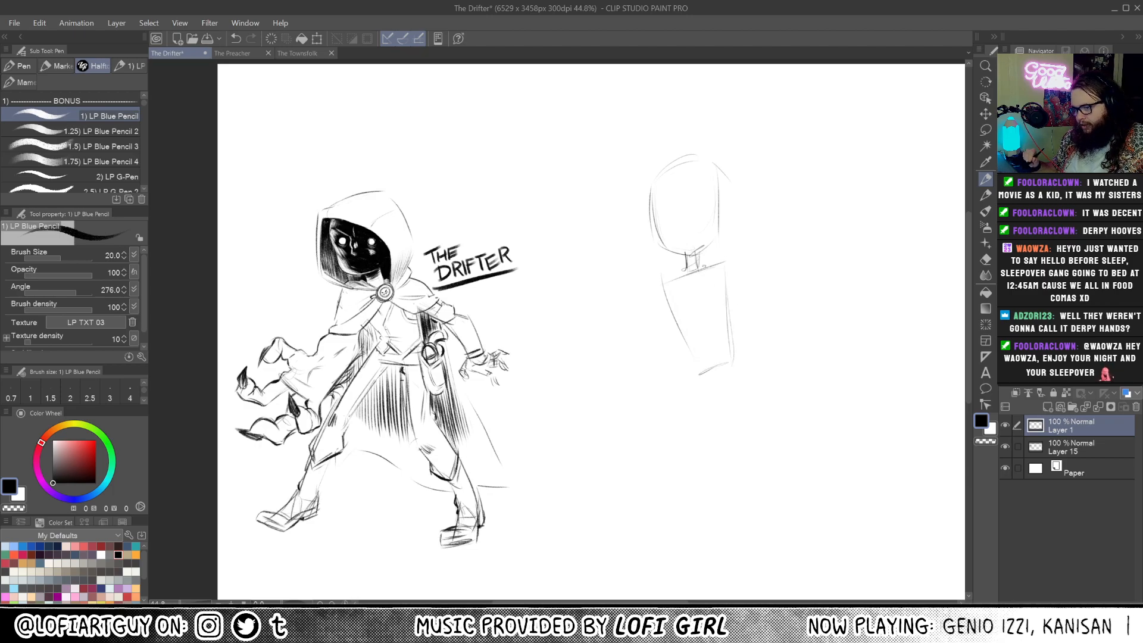
left_click_drag(700, 421, 709, 393)
mouse_move(698, 332)
left_mouse_down()
mouse_move(682, 372)
mouse_move(731, 360)
left_mouse_up()
mouse_move(739, 267)
left_mouse_down()
mouse_move(752, 358)
mouse_move(737, 429)
left_mouse_up()
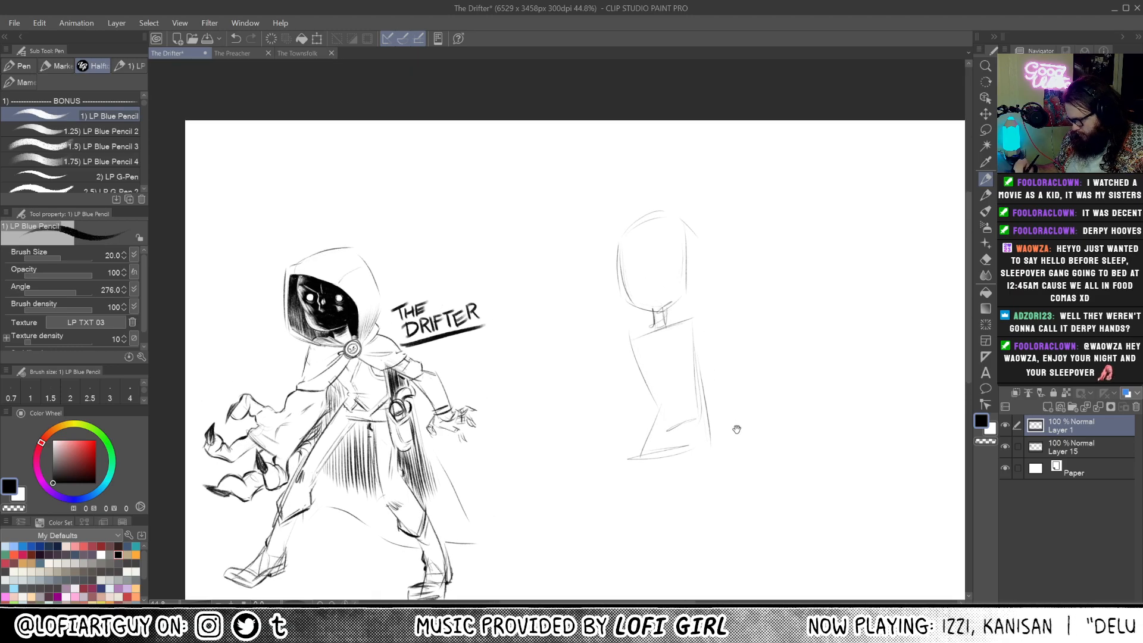
- Rotate the canvas as needed and sketch the new figure's right-hand arm, bent at the elbow, with a forearm and rough hand
key("r")
left_click_drag(617, 505, 754, 287)
left_click_drag(654, 300, 788, 422)
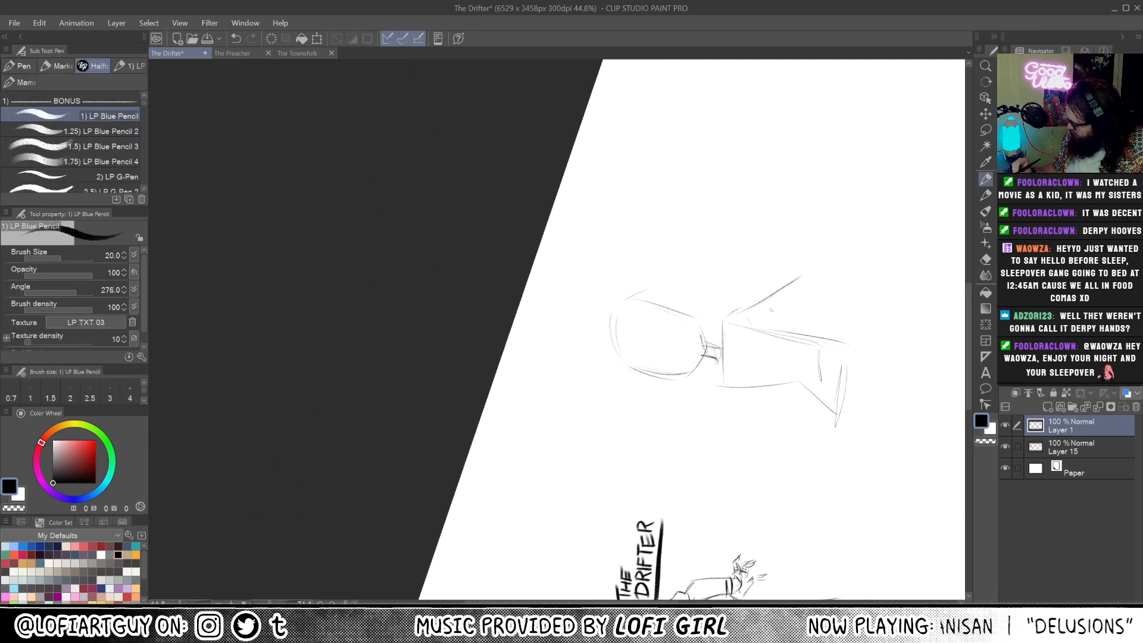
key("r")
mouse_move(786, 303)
left_mouse_down()
mouse_move(708, 478)
mouse_move(748, 416)
mouse_move(868, 309)
left_mouse_up()
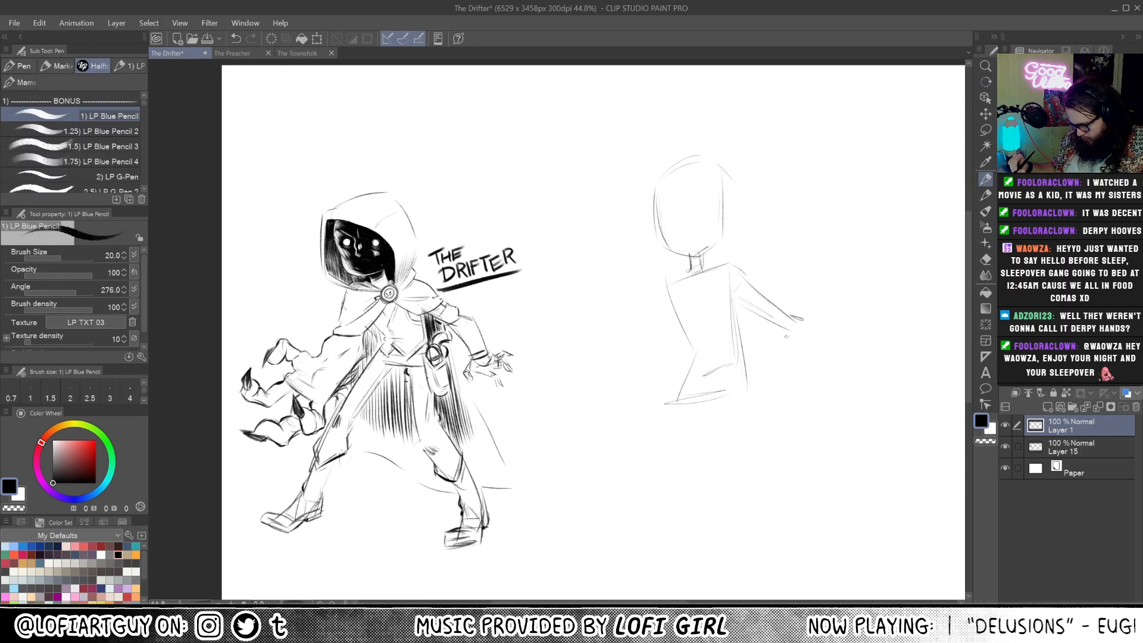
mouse_move(787, 333)
left_mouse_down()
mouse_move(804, 390)
mouse_move(789, 398)
mouse_move(793, 384)
mouse_move(813, 381)
left_mouse_up()
left_click_drag(814, 373, 818, 393)
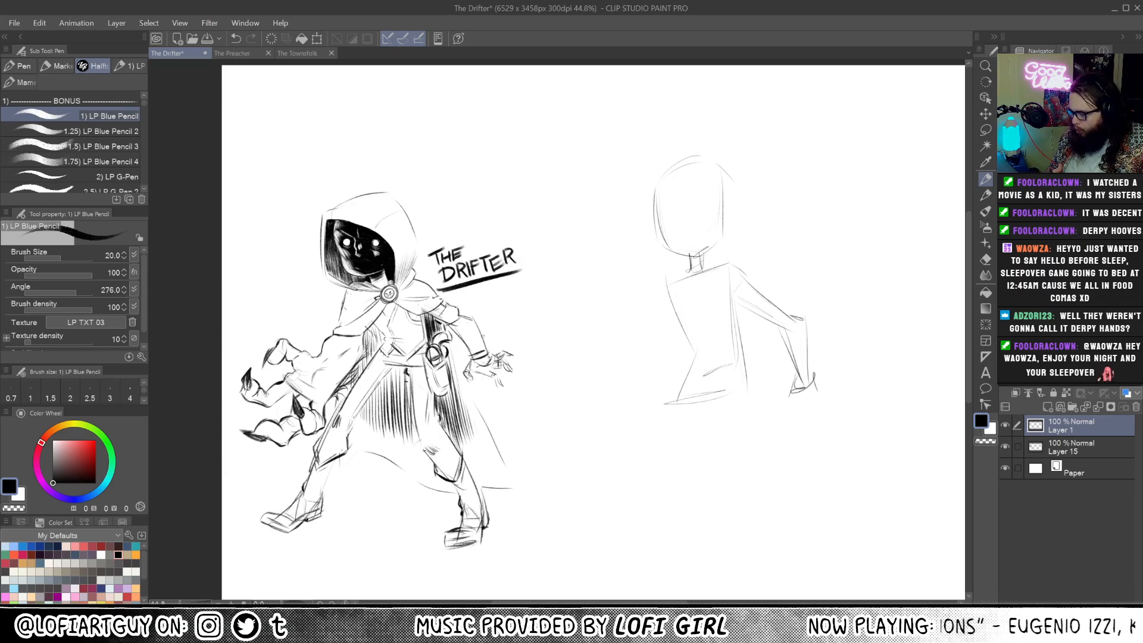
- Sketch the new figure's left-hand shoulder, upper arm and wide forearm on a rotated canvas, undoing any stray stroke by the Drifter
left_click_drag(748, 253, 808, 221)
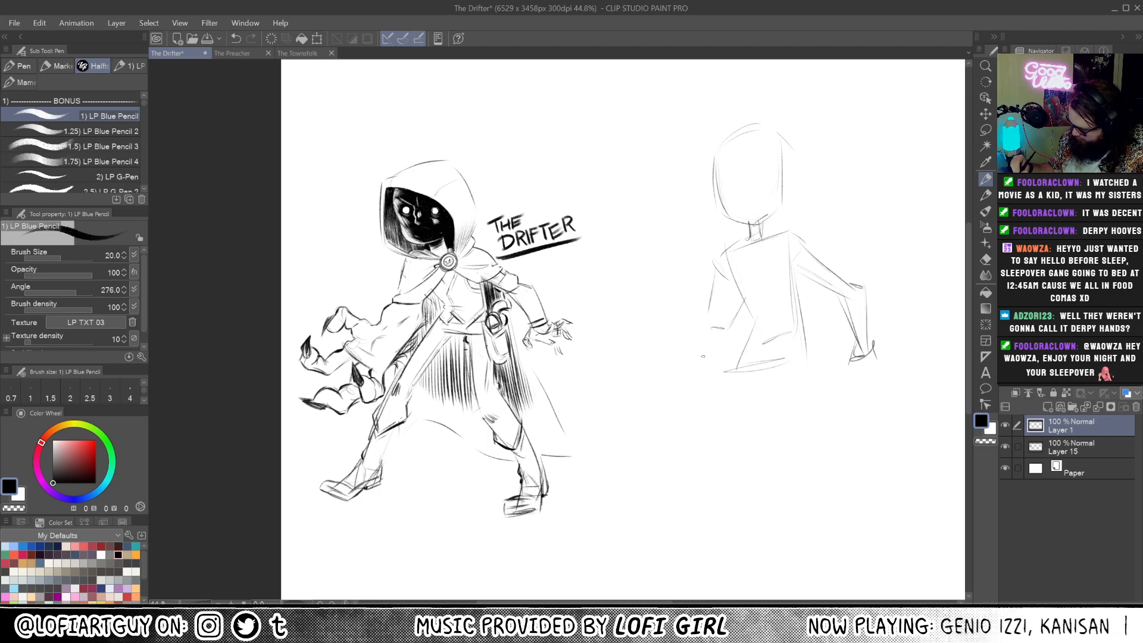
key("r")
mouse_move(721, 331)
left_mouse_down()
mouse_move(778, 349)
mouse_move(693, 269)
left_mouse_up()
left_click_drag(671, 225, 647, 284)
left_click_drag(705, 230, 688, 301)
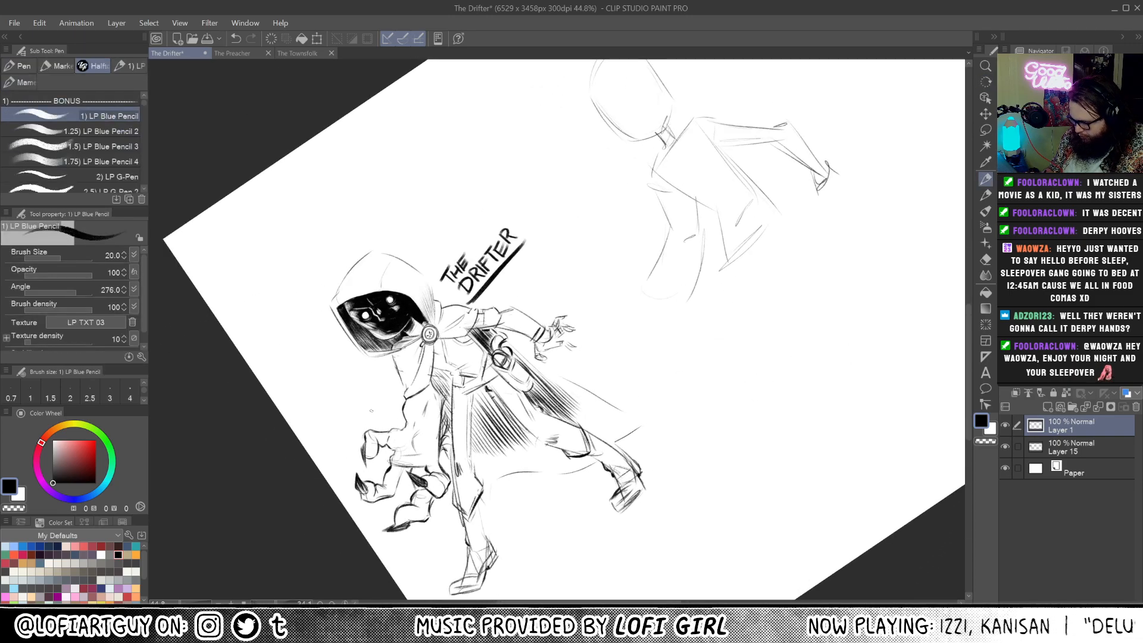
mouse_move(366, 416)
left_mouse_down()
mouse_move(377, 414)
mouse_move(358, 418)
left_mouse_up()
key("ctrl+z")
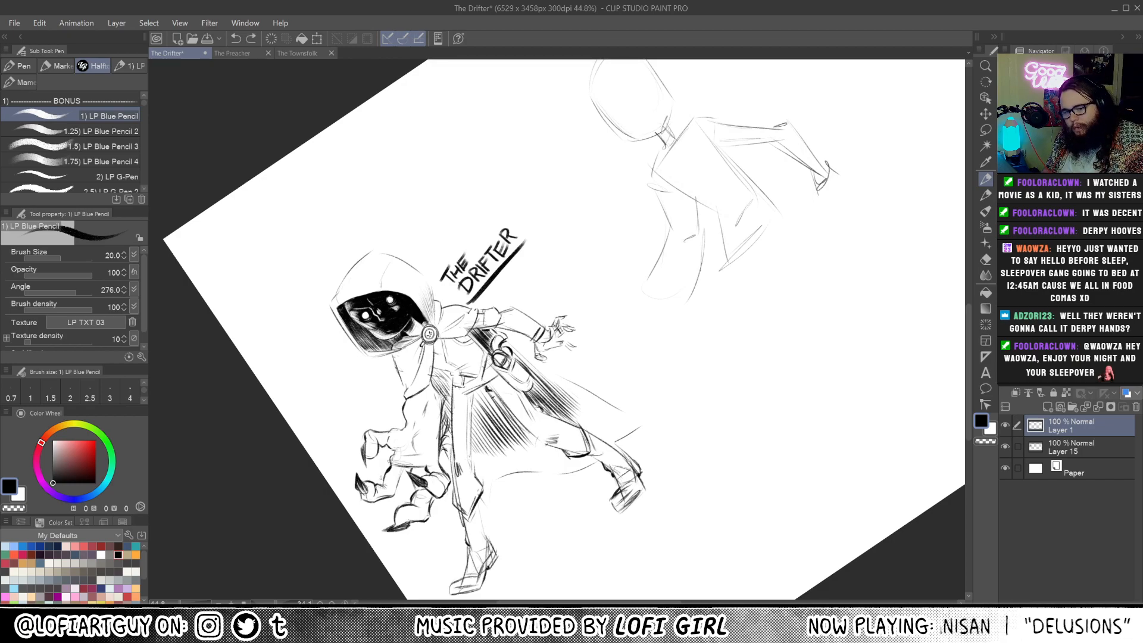
- Sketch the new figure's two thighs spreading apart from the hips, each ending in a small round knee joint
left_click_drag(727, 260, 753, 329)
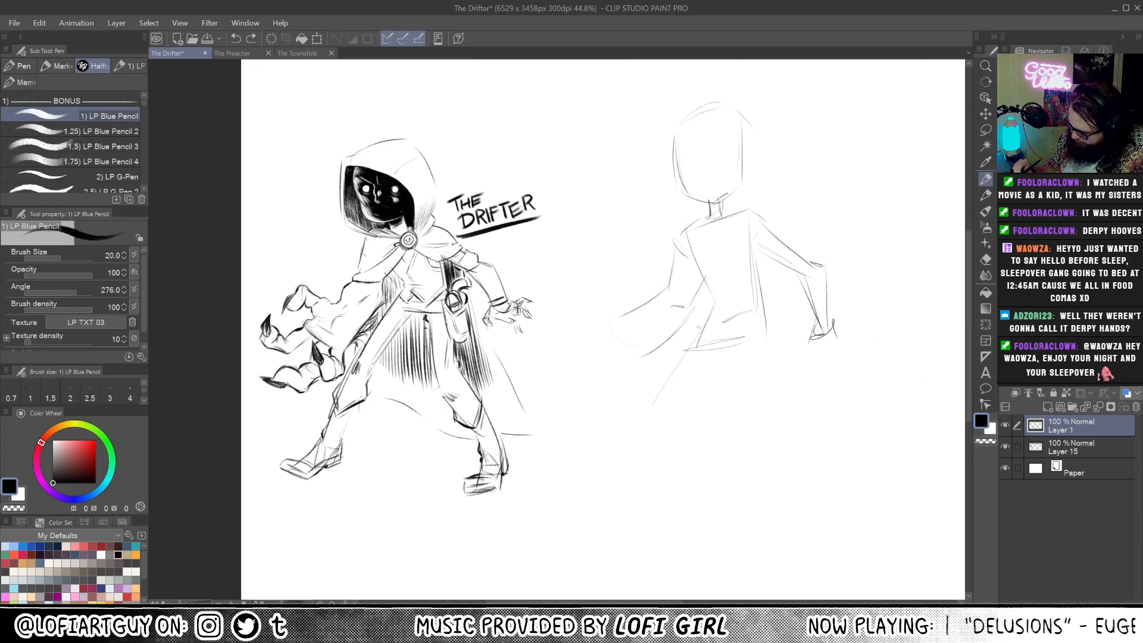
left_click_drag(689, 427, 700, 383)
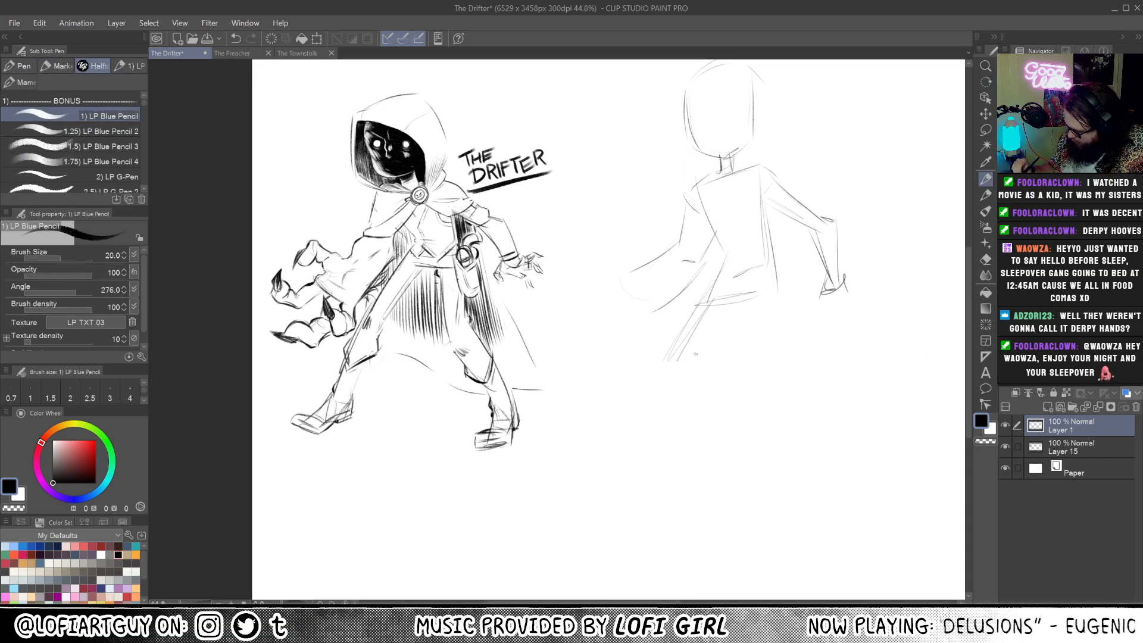
mouse_move(725, 301)
left_mouse_down()
mouse_move(657, 405)
mouse_move(729, 307)
mouse_move(717, 308)
left_mouse_up()
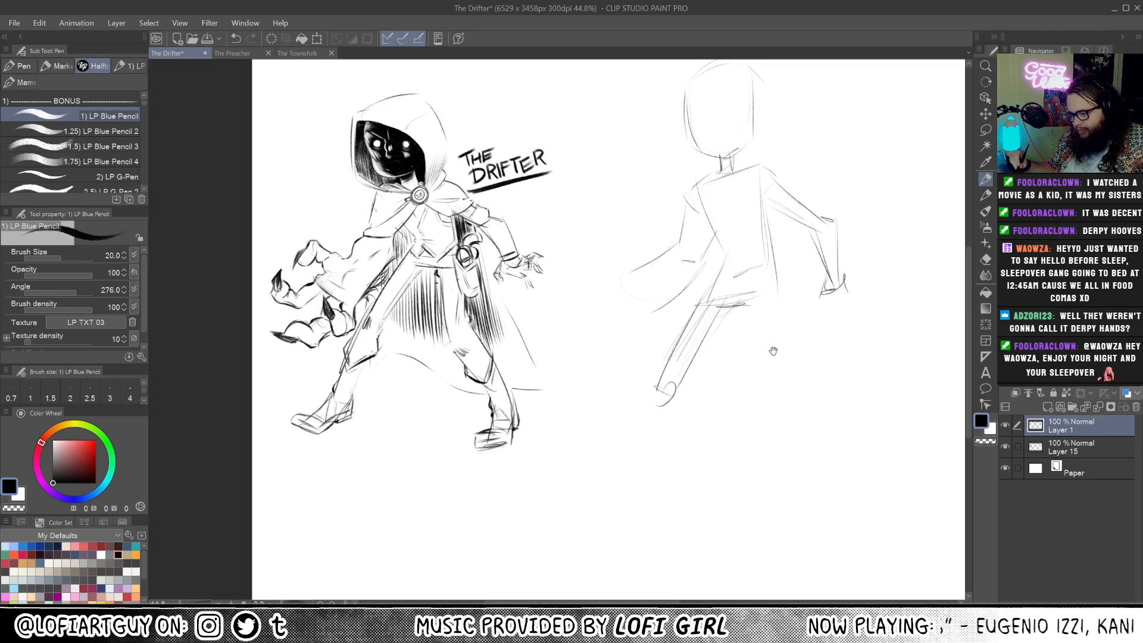
left_click_drag(773, 352, 796, 325)
left_click_drag(767, 282, 796, 375)
mouse_move(801, 260)
left_mouse_down()
mouse_move(810, 382)
mouse_move(810, 336)
left_mouse_up()
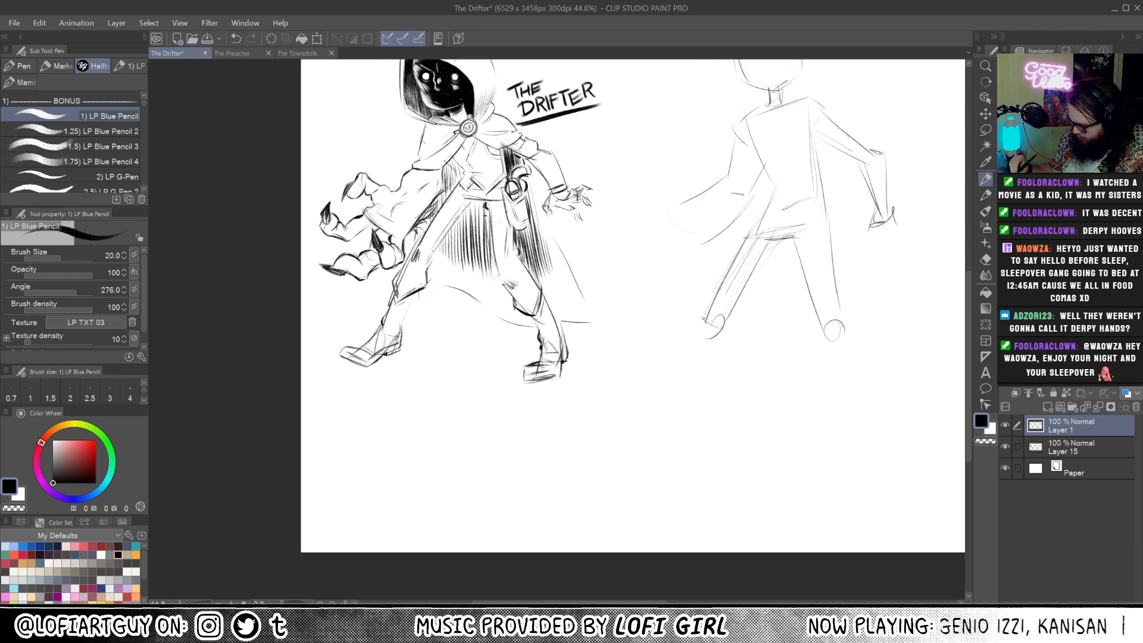
- Sketch both lower legs from the knees down to the ankles, rotating the canvas for comfortable strokes
mouse_move(739, 239)
left_mouse_down()
mouse_move(702, 318)
mouse_move(736, 373)
left_mouse_up()
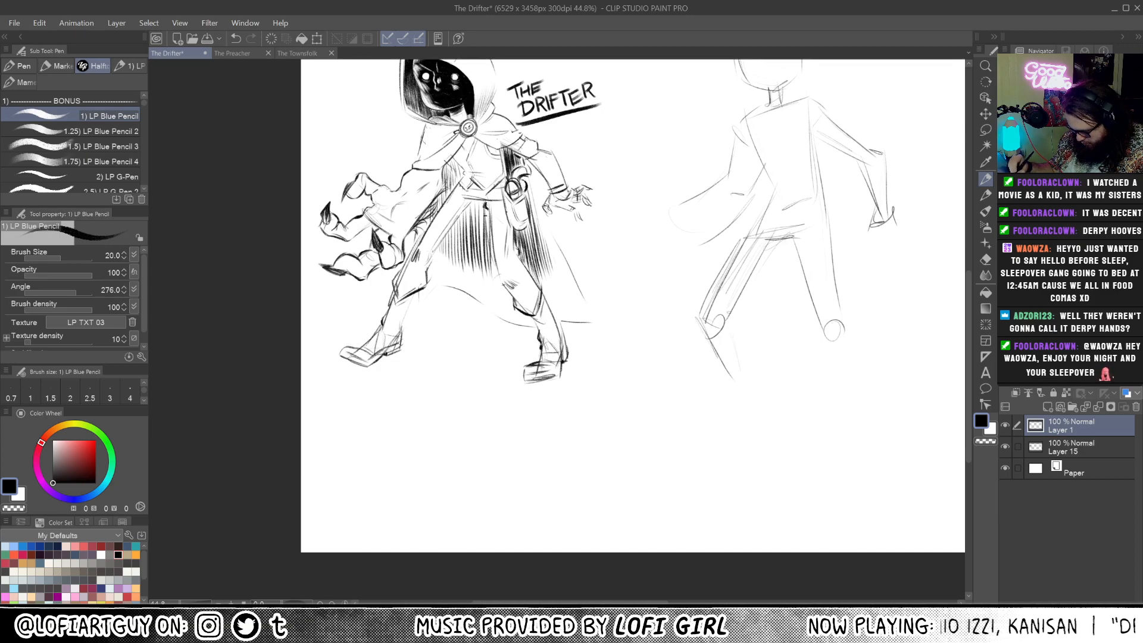
left_click_drag(729, 313, 754, 408)
key("shift+space")
mouse_move(720, 522)
left_mouse_down()
mouse_move(757, 485)
mouse_move(750, 514)
left_mouse_up()
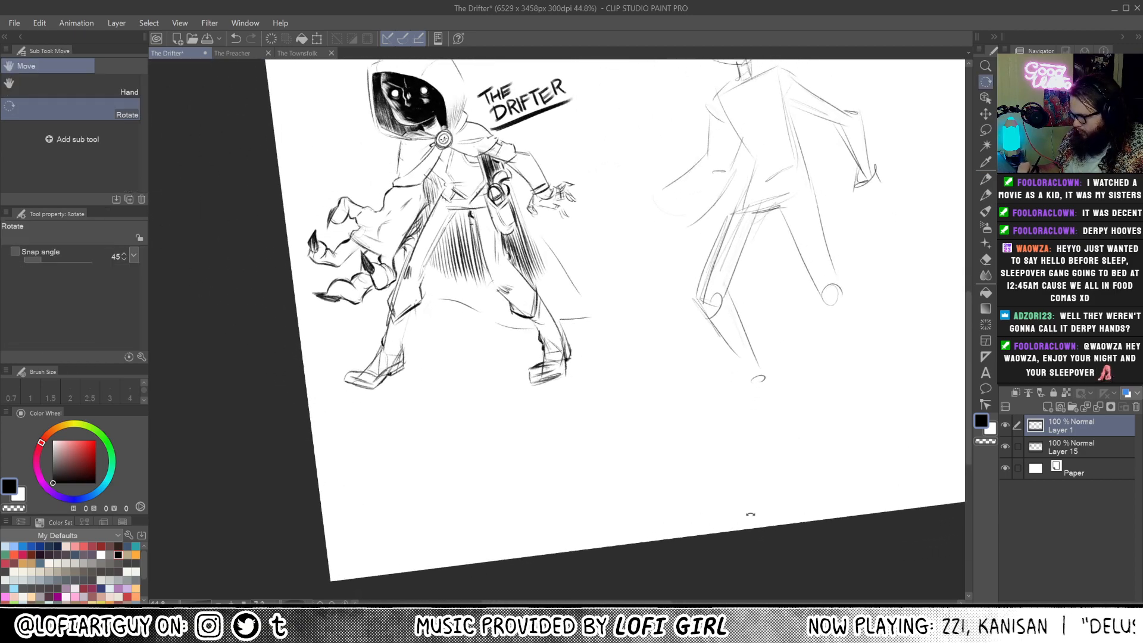
key("space")
left_click_drag(850, 408, 762, 467)
mouse_move(738, 357)
left_mouse_down()
mouse_move(783, 448)
mouse_move(792, 452)
mouse_move(797, 435)
left_mouse_up()
key("shift+space")
left_click_drag(723, 533, 783, 462)
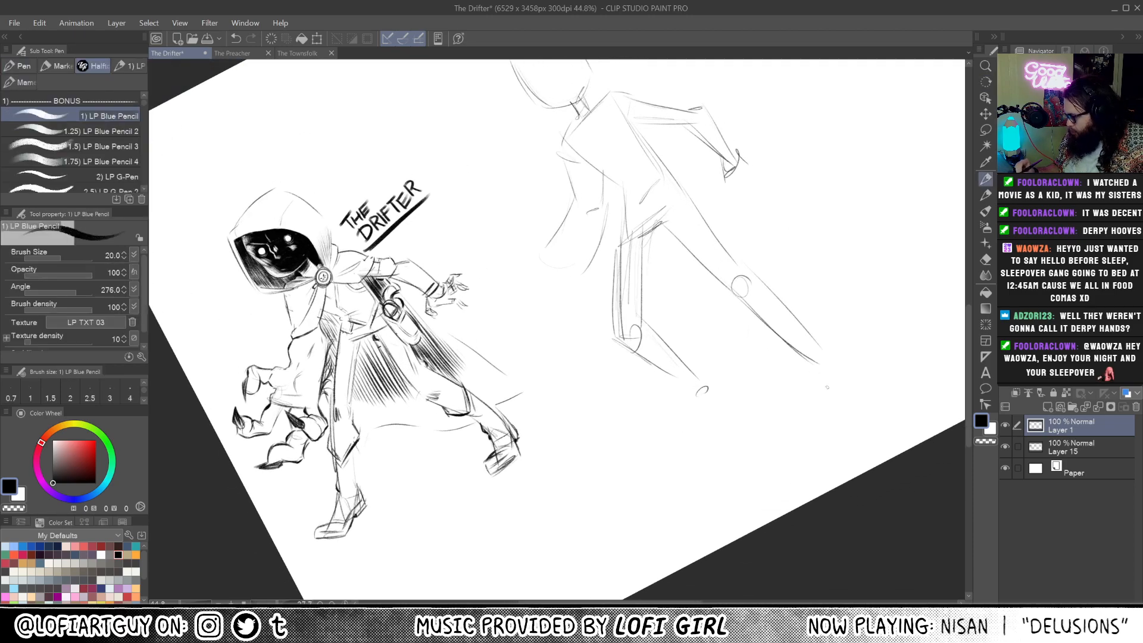
left_click_drag(826, 373, 838, 366)
- Sketch a pointed foot with a raised heel on the left-hand leg of the new figure
key("space")
left_click_drag(816, 410, 793, 493)
mouse_move(663, 497)
left_mouse_down()
mouse_move(765, 417)
mouse_move(761, 430)
mouse_move(782, 419)
mouse_move(771, 430)
left_mouse_up()
left_click_drag(789, 389, 790, 417)
key("shift+space")
mouse_move(783, 542)
left_mouse_down()
mouse_move(870, 304)
mouse_move(866, 282)
left_mouse_up()
left_click_drag(756, 225, 756, 240)
left_click_drag(768, 218, 757, 236)
key("shift+space")
double_click(876, 375)
key("space")
mouse_move(885, 380)
left_mouse_down()
mouse_move(725, 447)
mouse_move(673, 450)
left_mouse_up()
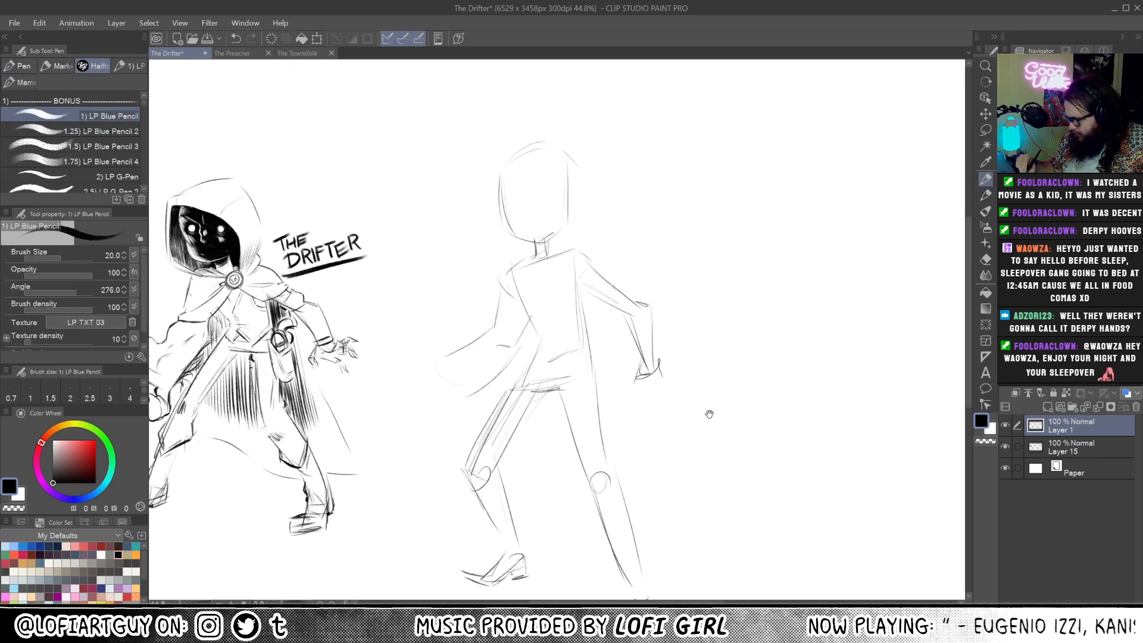
left_click(987, 356)
left_click(986, 373)
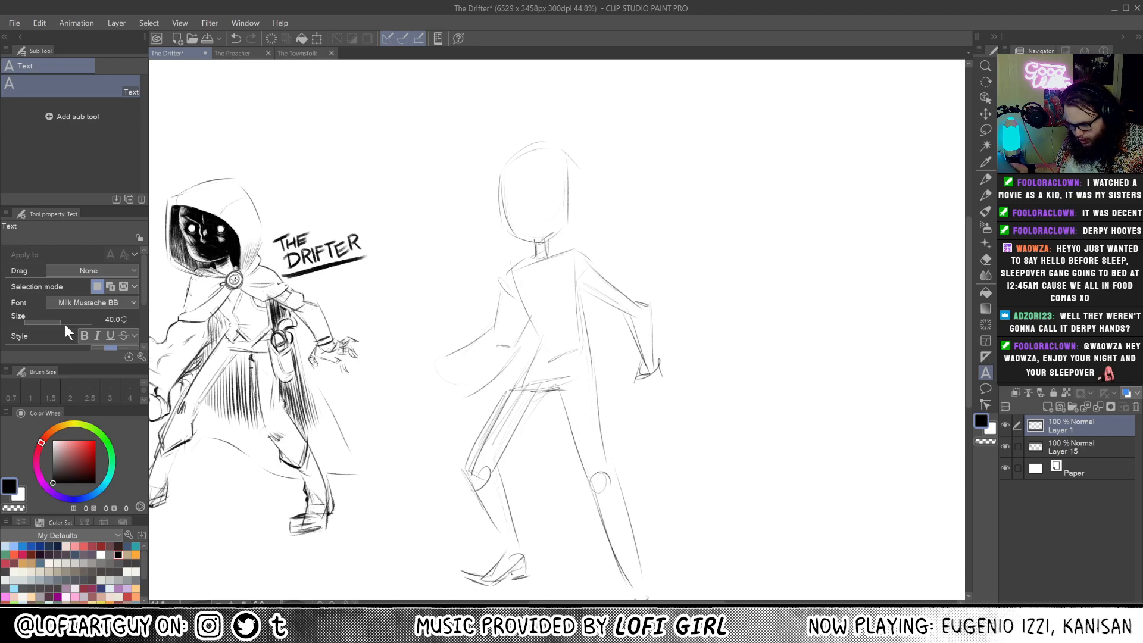
left_click(99, 386)
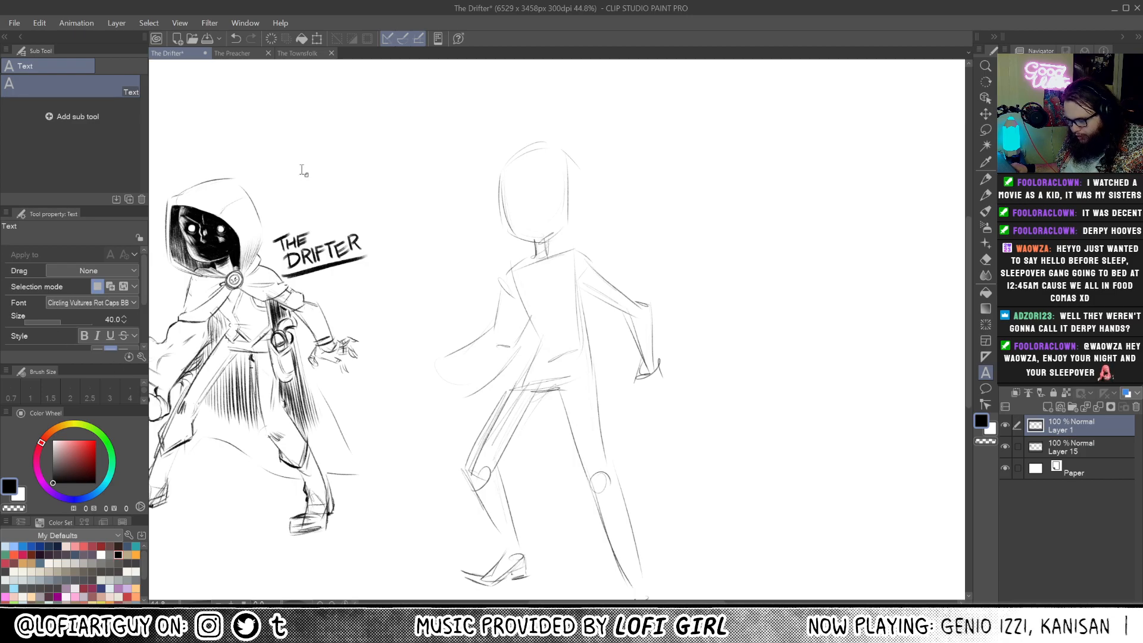
left_click(622, 152)
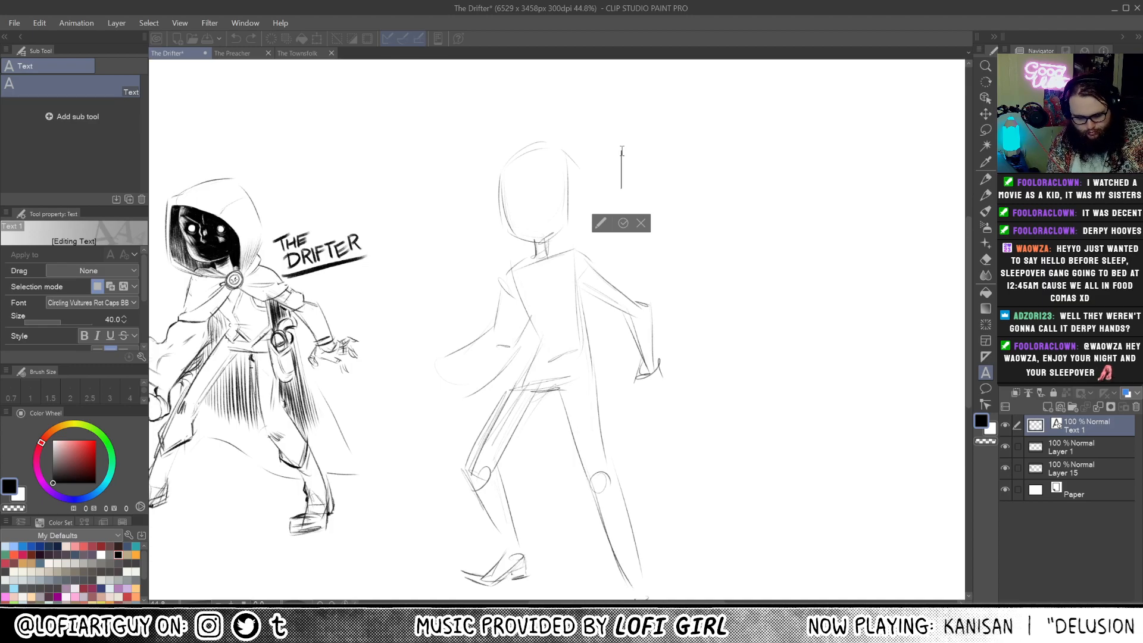
type("PEE PEE P")
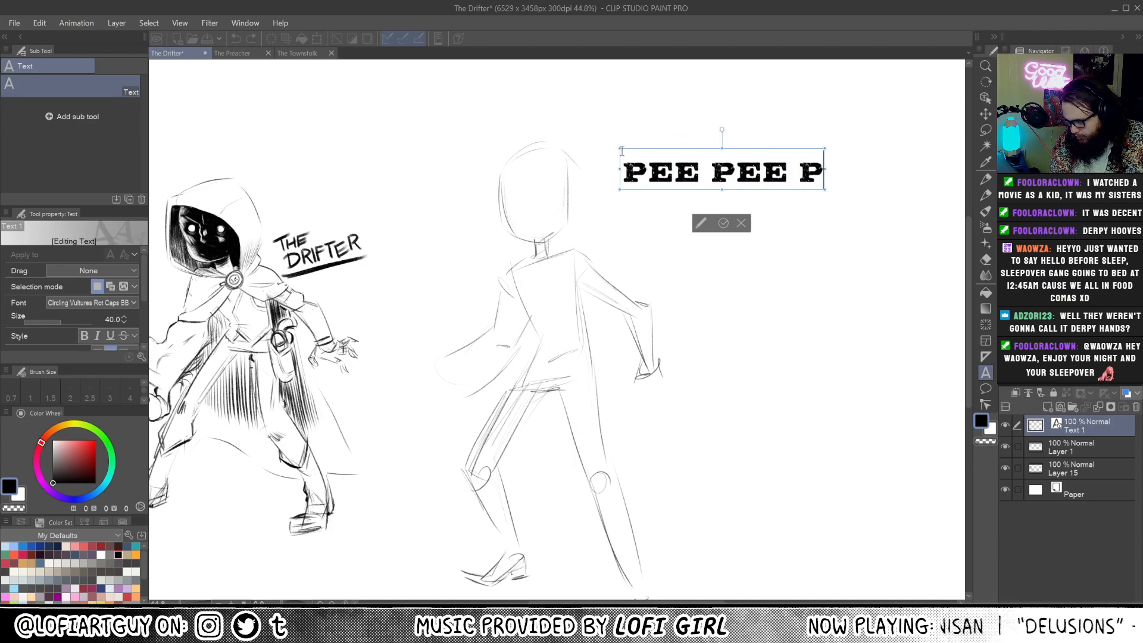
type("OO POO")
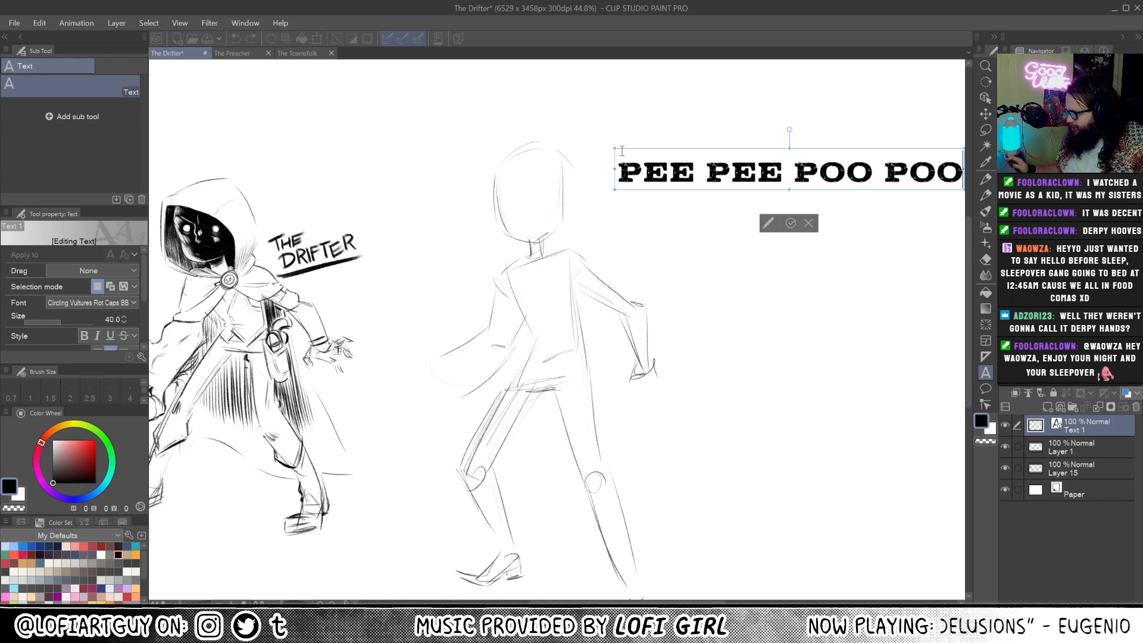
key("Escape")
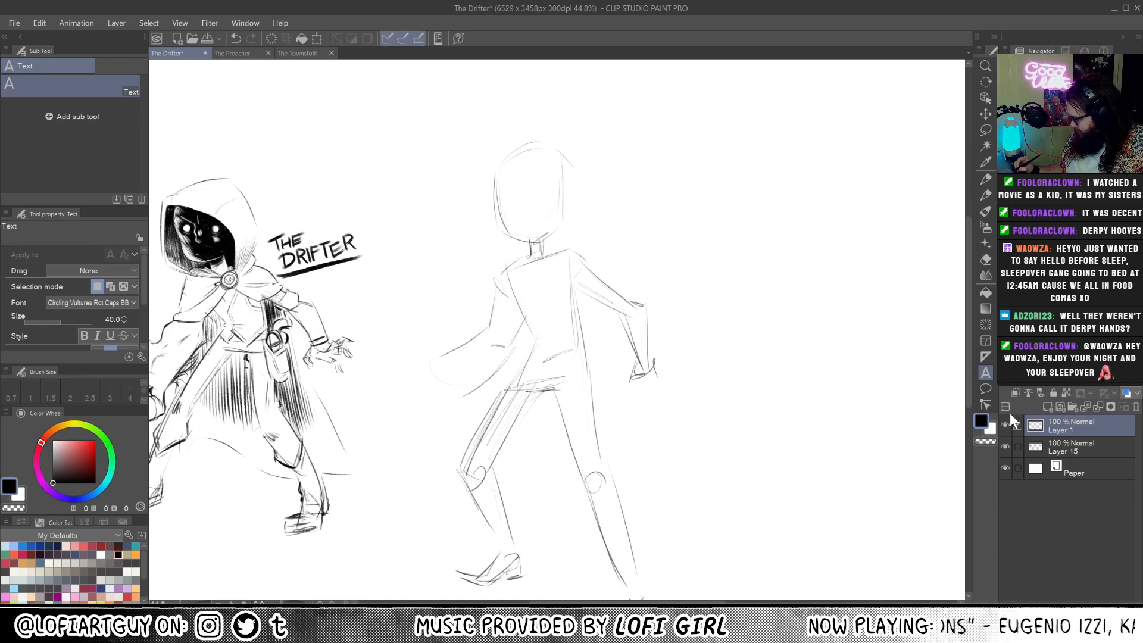
- Return to the pencil and sketch the right-hand leg's ankle and blocky, forward-facing boot with a few sole lines
left_click(986, 179)
left_click_drag(629, 441, 723, 311)
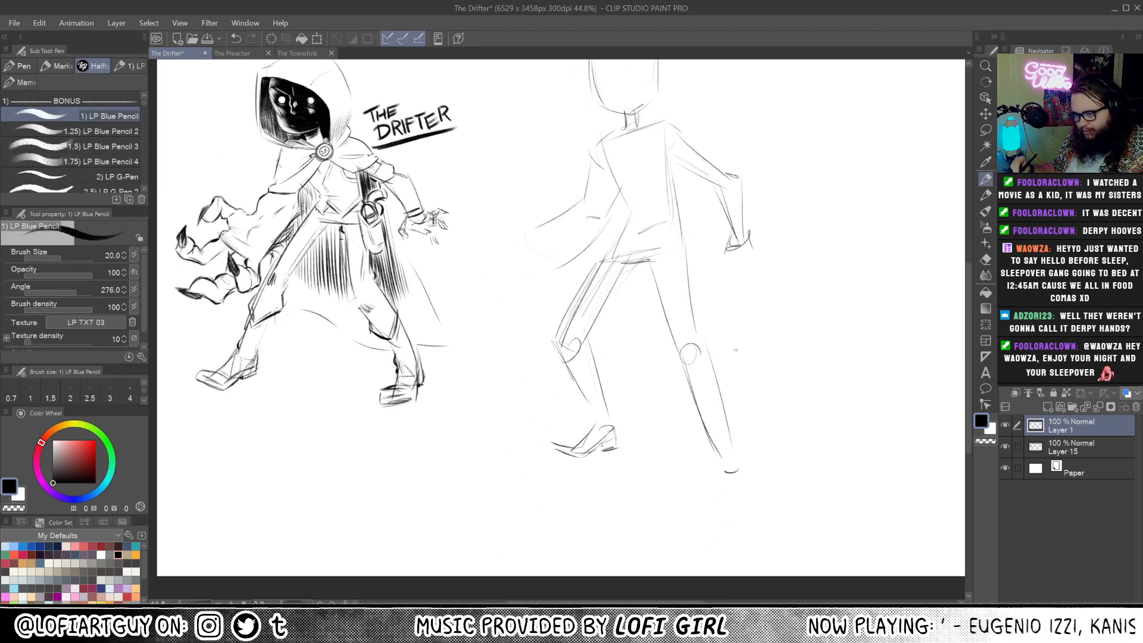
mouse_move(711, 434)
left_mouse_down()
mouse_move(721, 483)
mouse_move(742, 474)
mouse_move(742, 490)
mouse_move(723, 476)
mouse_move(710, 487)
mouse_move(743, 498)
left_mouse_up()
left_click_drag(743, 499, 702, 502)
mouse_move(701, 492)
left_mouse_down()
mouse_move(728, 490)
mouse_move(699, 500)
left_mouse_up()
mouse_move(707, 478)
left_mouse_down()
mouse_move(702, 490)
mouse_move(732, 477)
left_mouse_up()
left_click_drag(716, 481, 738, 475)
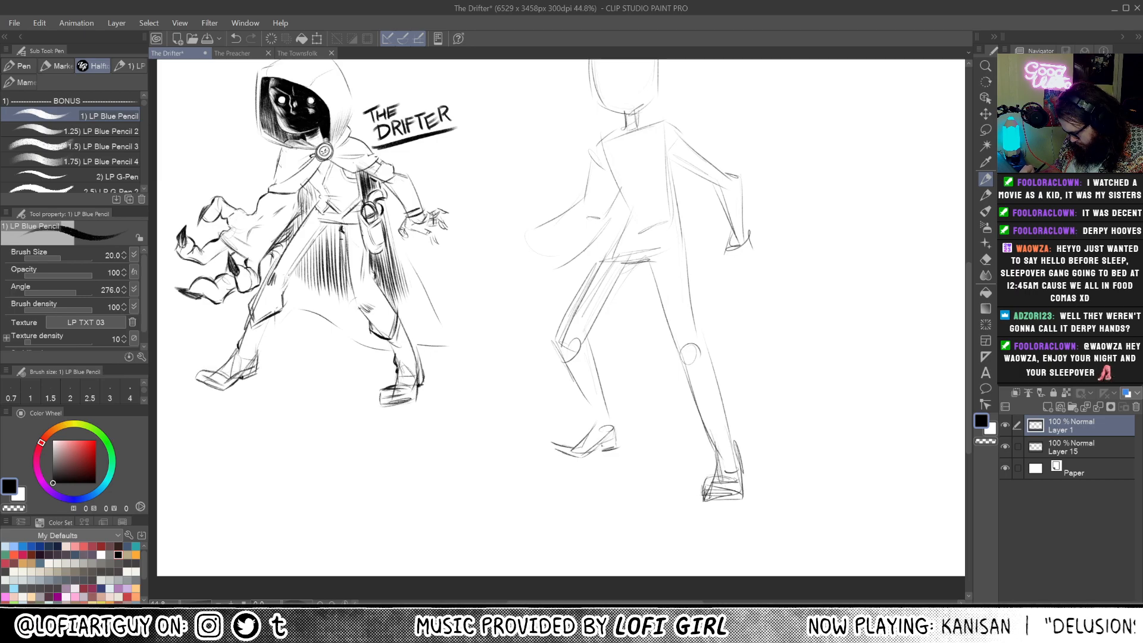
- Sketch a small hand with a curled thumb and spread, pointed fingers on the new figure's right-hand arm, undoing unwanted strokes
left_click_drag(688, 197, 755, 269)
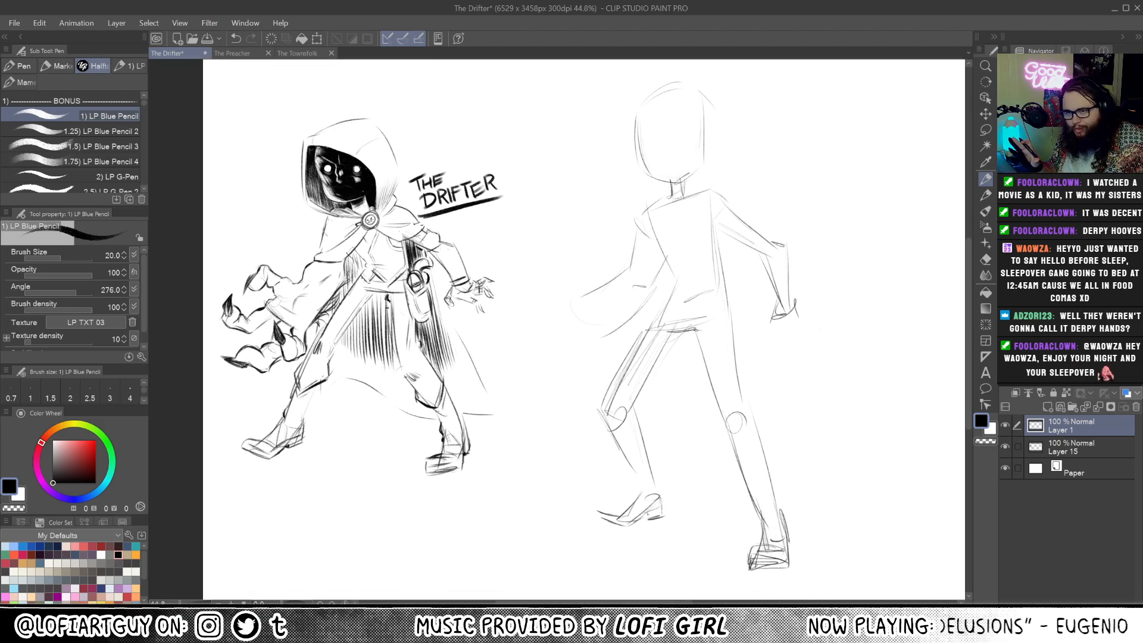
mouse_move(740, 248)
left_mouse_down()
mouse_move(812, 255)
mouse_move(801, 357)
left_mouse_up()
key("ctrl+z")
key("ctrl+z")
key("ctrl+z")
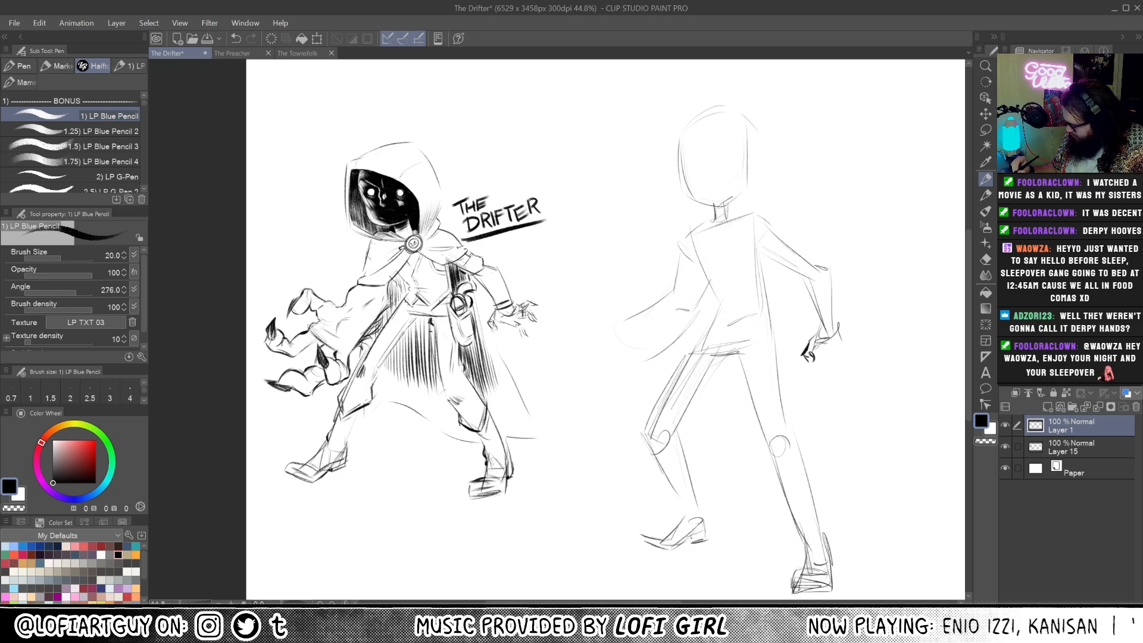
key("shift+space")
left_click_drag(825, 342, 737, 444)
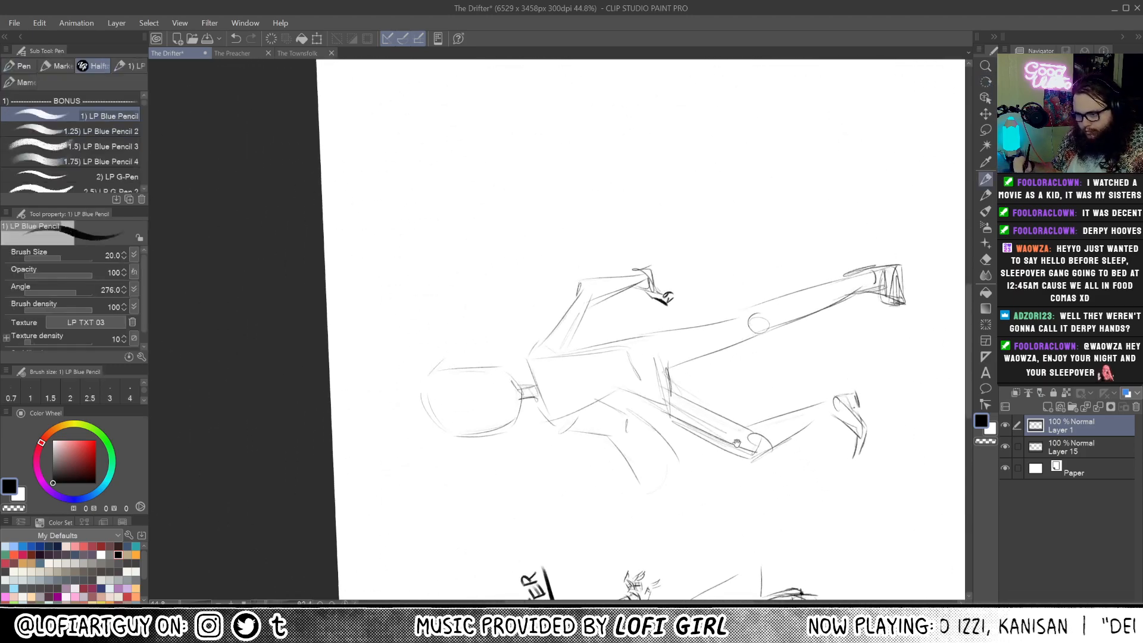
mouse_move(678, 264)
left_mouse_down()
mouse_move(732, 324)
mouse_move(710, 347)
mouse_move(718, 309)
mouse_move(739, 305)
mouse_move(705, 311)
mouse_move(718, 297)
mouse_move(700, 313)
left_mouse_up()
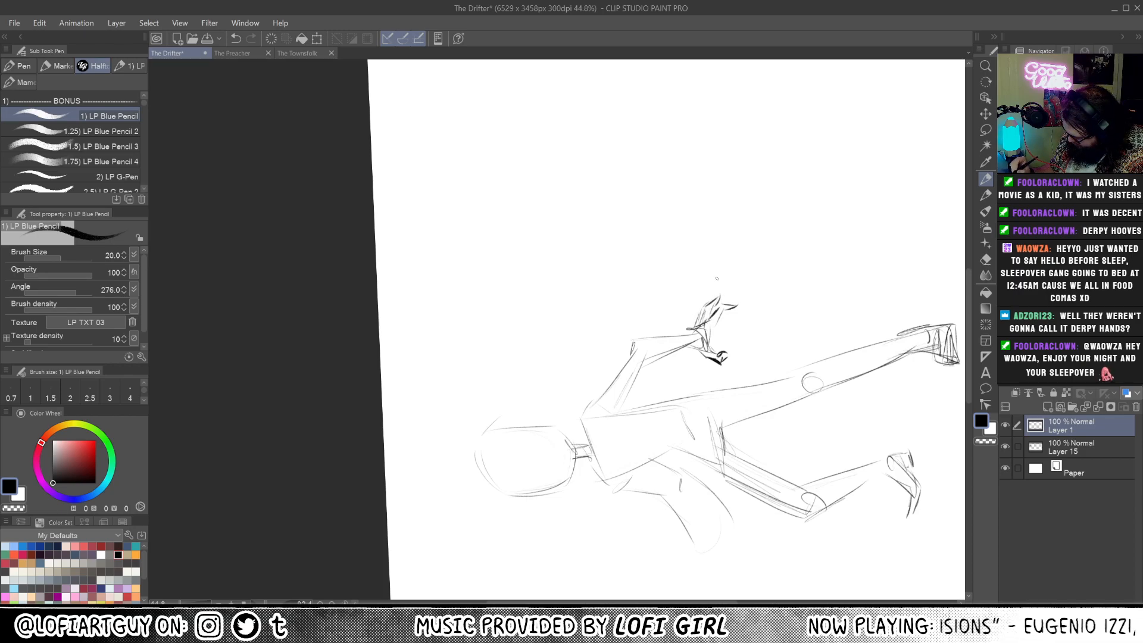
key("shift+space")
left_click_drag(775, 305, 708, 470)
key("space")
key("shift+space")
mouse_move(684, 405)
left_mouse_down()
mouse_move(730, 241)
mouse_move(695, 378)
mouse_move(740, 332)
mouse_move(718, 324)
mouse_move(722, 335)
mouse_move(737, 327)
mouse_move(726, 369)
left_mouse_up()
key("space")
- Sketch a holster with a rounded pistol grip hanging at the new figure's hip beside the right-hand arm
left_click_drag(740, 322, 743, 369)
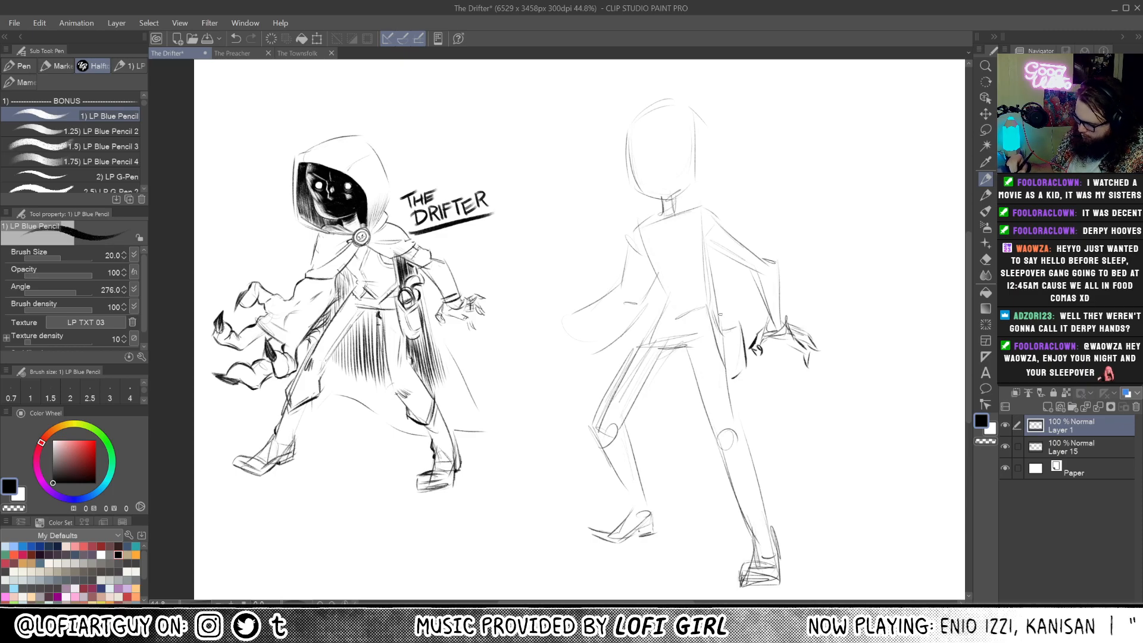
mouse_move(721, 305)
left_mouse_down()
mouse_move(736, 317)
mouse_move(717, 330)
mouse_move(737, 310)
mouse_move(728, 326)
mouse_move(728, 290)
mouse_move(739, 301)
left_mouse_up()
mouse_move(738, 295)
left_mouse_down()
mouse_move(736, 307)
mouse_move(741, 294)
left_mouse_up()
mouse_move(732, 301)
left_mouse_down()
mouse_move(741, 286)
mouse_move(763, 339)
left_mouse_up()
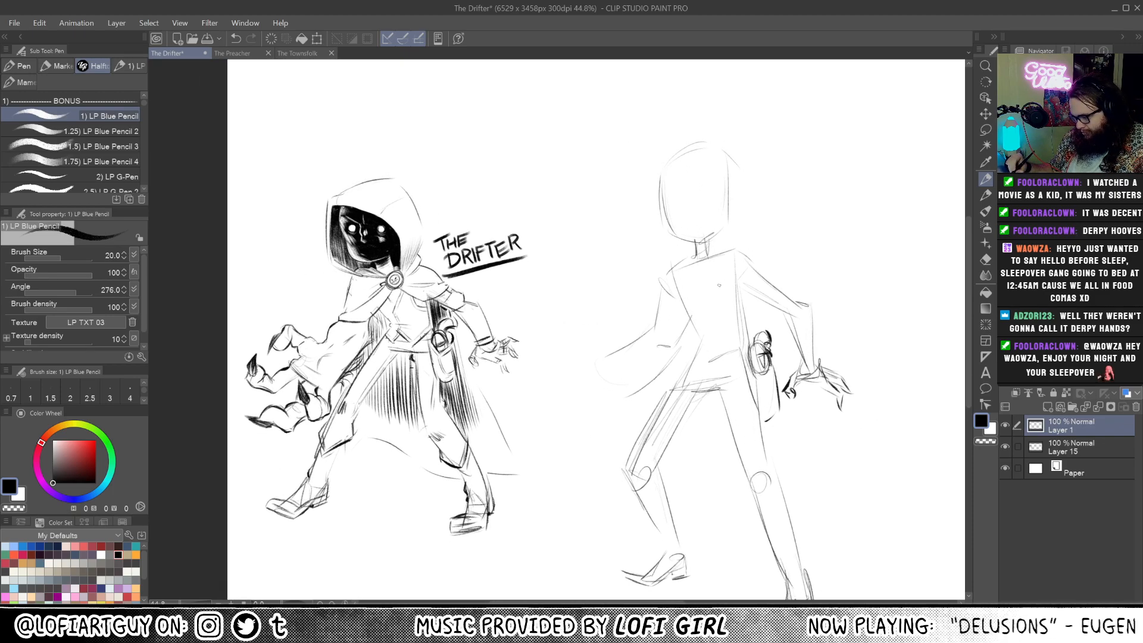
- Sketch V-shaped lapel lines and a round cloak clasp on the chest, with a peaked hood around the new figure's head
mouse_move(716, 274)
left_mouse_down()
mouse_move(701, 311)
mouse_move(683, 272)
mouse_move(707, 305)
left_mouse_up()
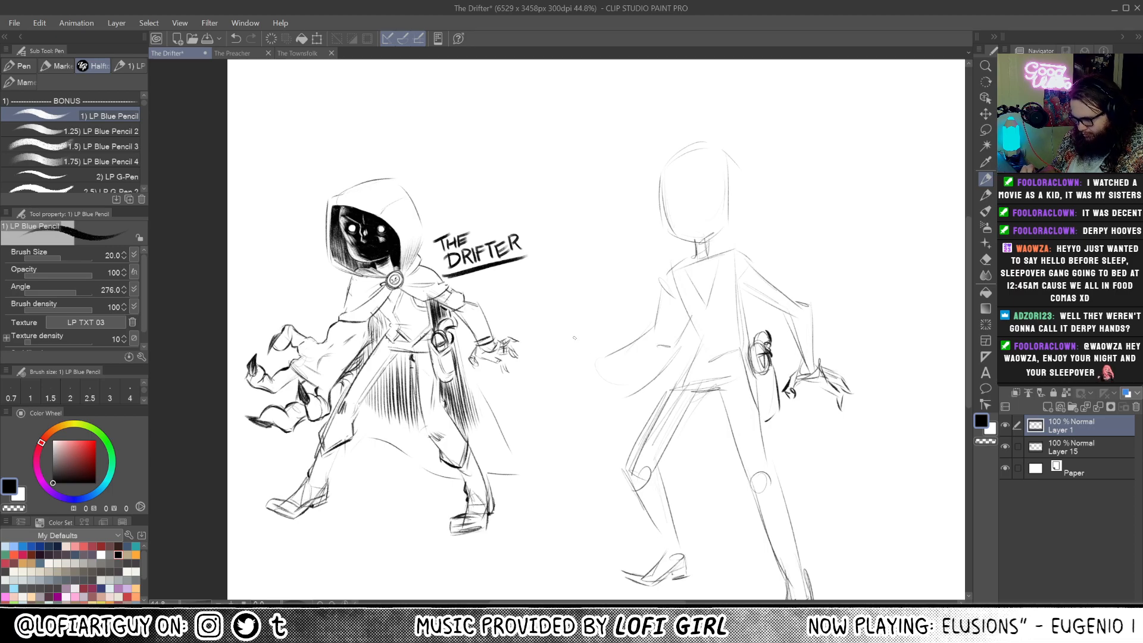
mouse_move(716, 255)
left_mouse_down()
mouse_move(727, 267)
mouse_move(713, 268)
left_mouse_up()
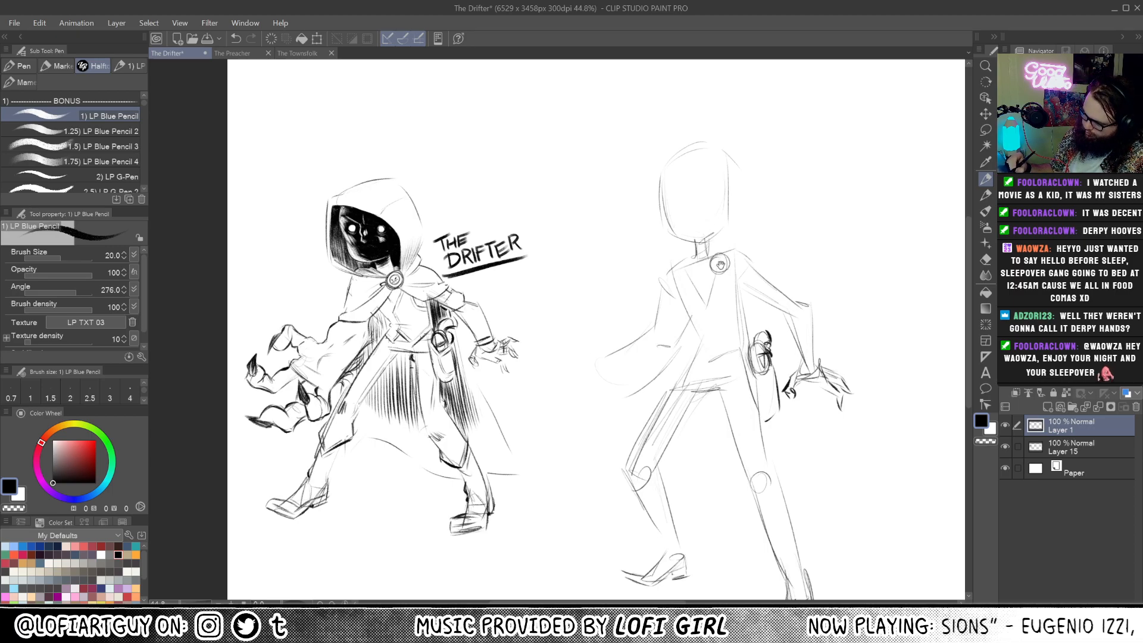
mouse_move(673, 191)
left_mouse_down()
mouse_move(706, 273)
mouse_move(708, 255)
mouse_move(693, 279)
left_mouse_up()
mouse_move(736, 235)
left_mouse_down()
mouse_move(777, 248)
mouse_move(781, 309)
mouse_move(755, 339)
left_mouse_up()
left_click_drag(795, 301, 759, 339)
mouse_move(698, 269)
left_mouse_down()
mouse_move(683, 329)
mouse_move(730, 342)
left_mouse_up()
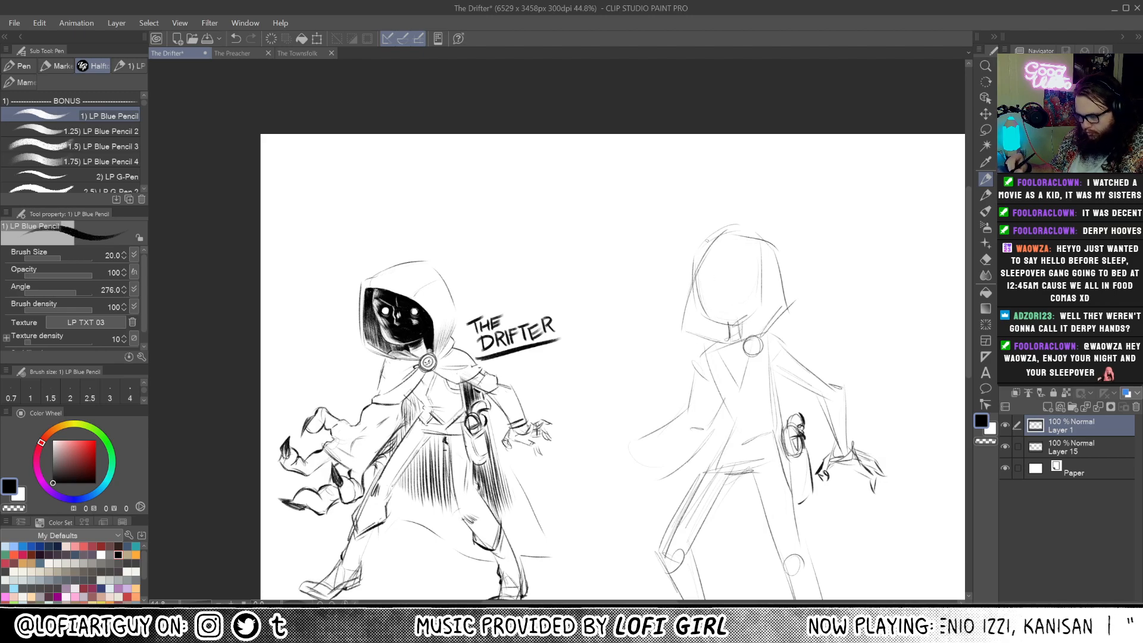
mouse_move(688, 246)
left_mouse_down()
mouse_move(678, 318)
mouse_move(734, 214)
mouse_move(748, 212)
mouse_move(780, 245)
mouse_move(793, 287)
mouse_move(769, 336)
left_mouse_up()
mouse_move(677, 296)
left_mouse_down()
mouse_move(691, 343)
mouse_move(705, 345)
left_mouse_up()
- Sketch a round palm base, a forearm cuff and a hooked thumb for the new figure's oversized left-hand claw
left_click_drag(726, 386, 653, 286)
mouse_move(593, 422)
left_mouse_down()
mouse_move(736, 424)
mouse_move(764, 303)
mouse_move(751, 421)
left_mouse_up()
key("r")
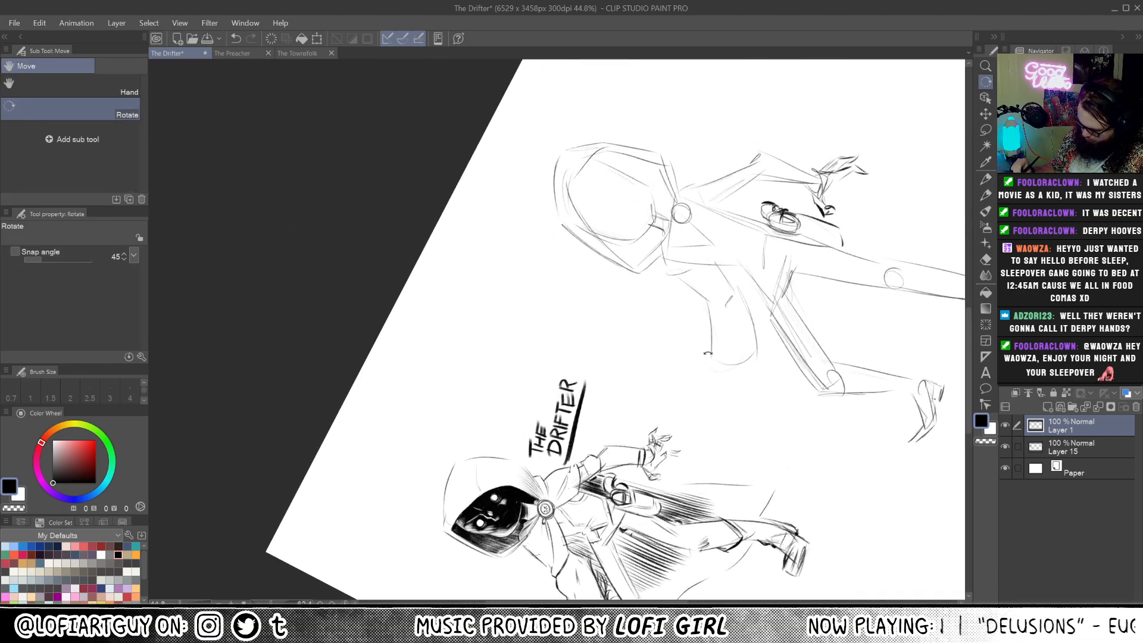
key("p")
left_click_drag(727, 355, 695, 360)
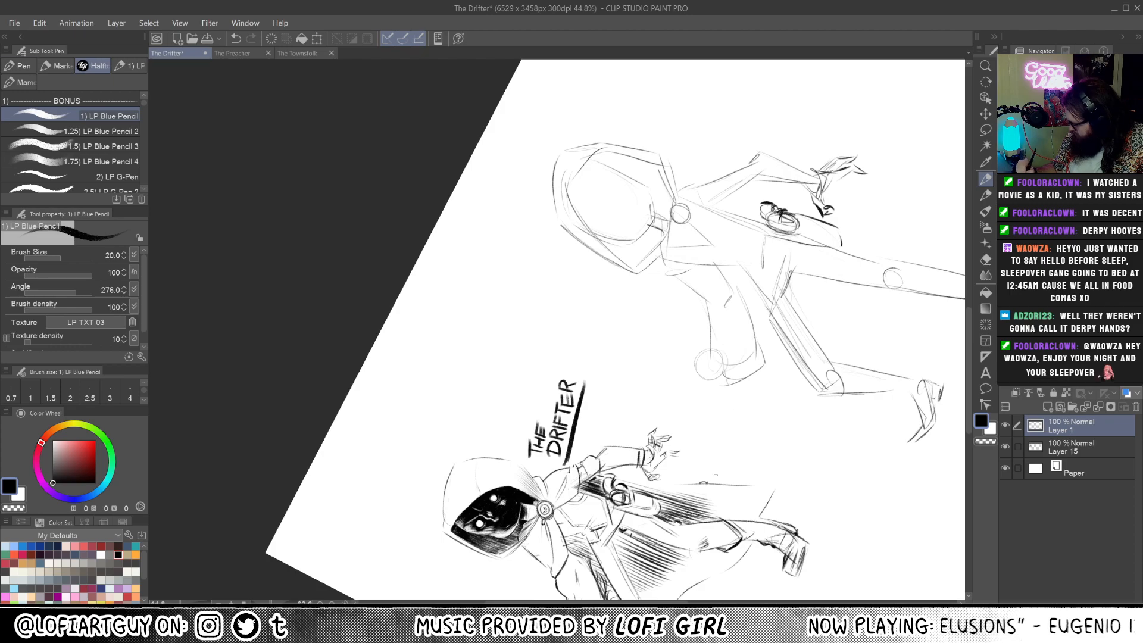
key("r")
left_click_drag(704, 483, 758, 260)
key("p")
mouse_move(657, 212)
left_mouse_down()
mouse_move(757, 331)
mouse_move(754, 350)
mouse_move(772, 351)
mouse_move(758, 364)
mouse_move(772, 361)
mouse_move(498, 519)
mouse_move(728, 341)
left_mouse_up()
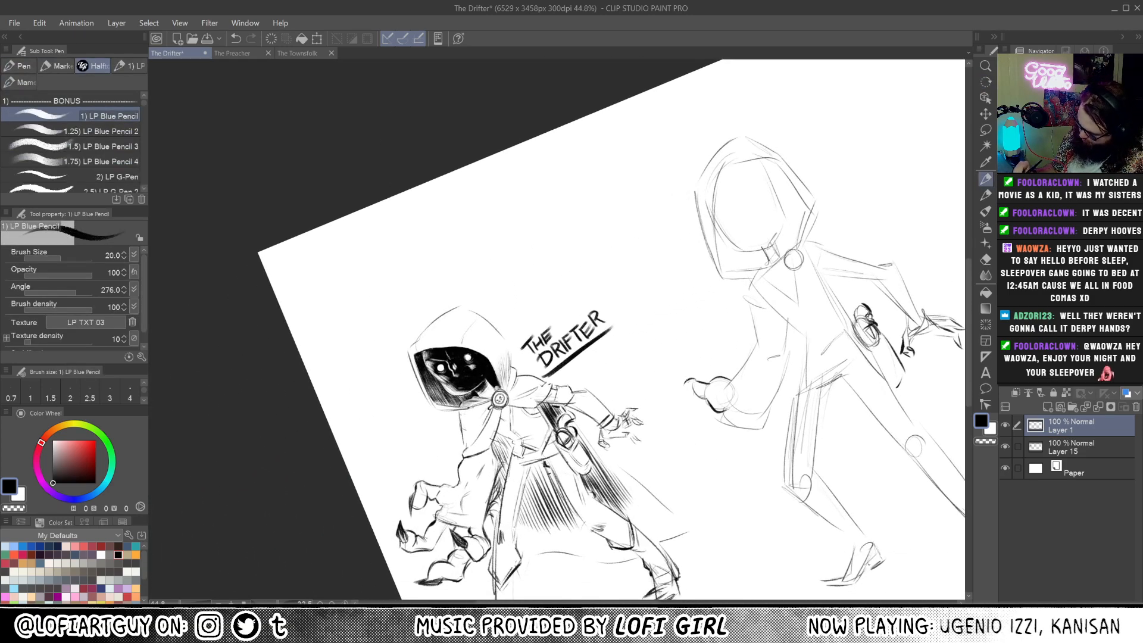
- Sketch the remaining curved fingers of the oversized left-hand claw, undoing a stray stroke along the way
mouse_move(692, 381)
left_mouse_down()
mouse_move(689, 409)
mouse_move(712, 332)
mouse_move(761, 345)
mouse_move(746, 330)
left_mouse_up()
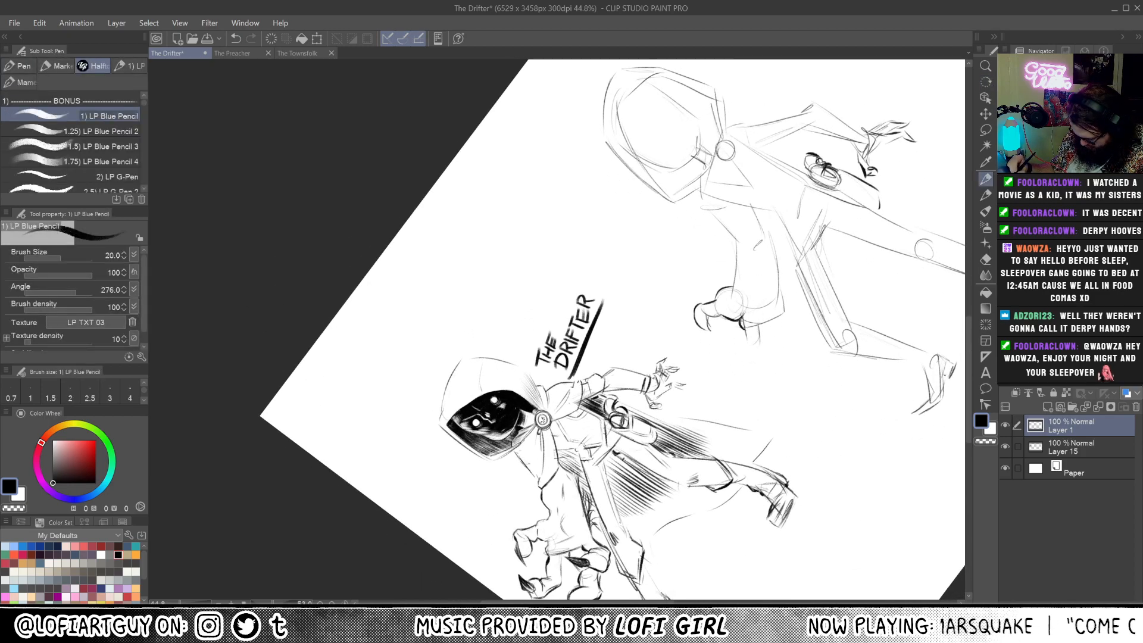
left_click_drag(762, 223, 764, 197)
key("ctrl+z")
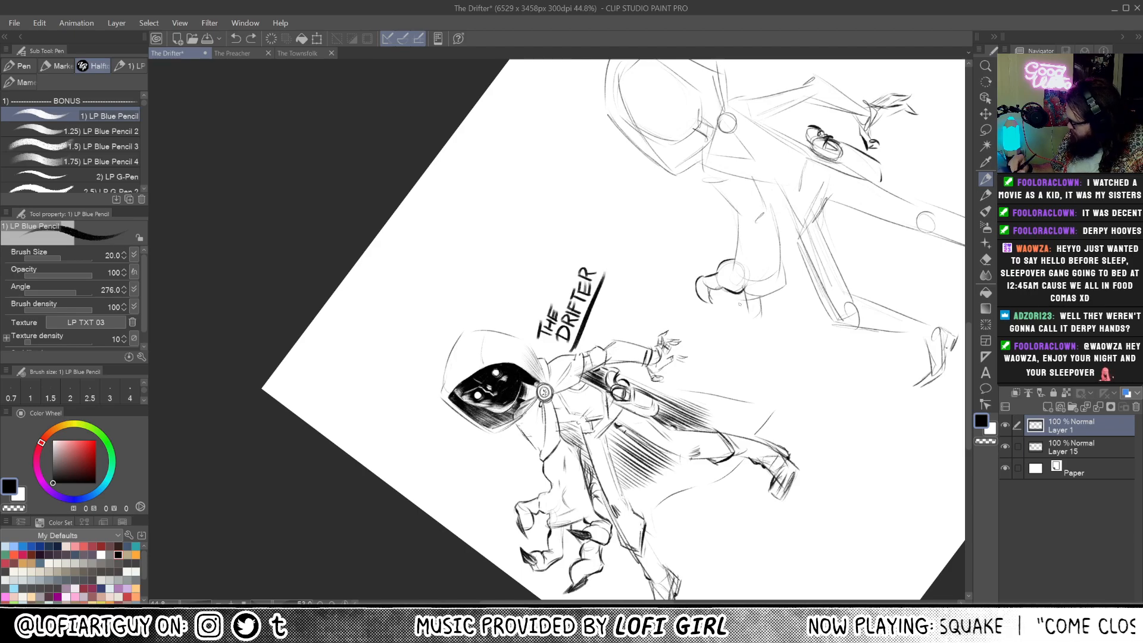
mouse_move(742, 290)
left_mouse_down()
mouse_move(750, 307)
mouse_move(778, 294)
mouse_move(765, 311)
mouse_move(792, 303)
mouse_move(741, 472)
mouse_move(757, 471)
left_mouse_up()
key("r")
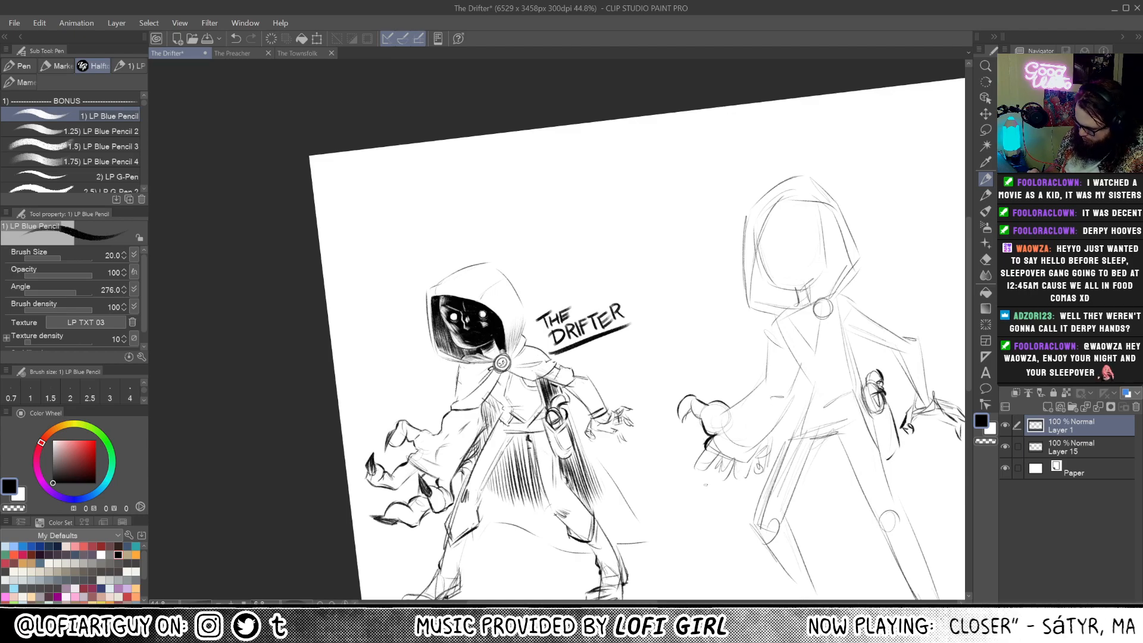
- Add light face guidelines inside the hood and sketch the loose sleeve over the left-hand upper arm
left_click_drag(825, 316, 710, 375)
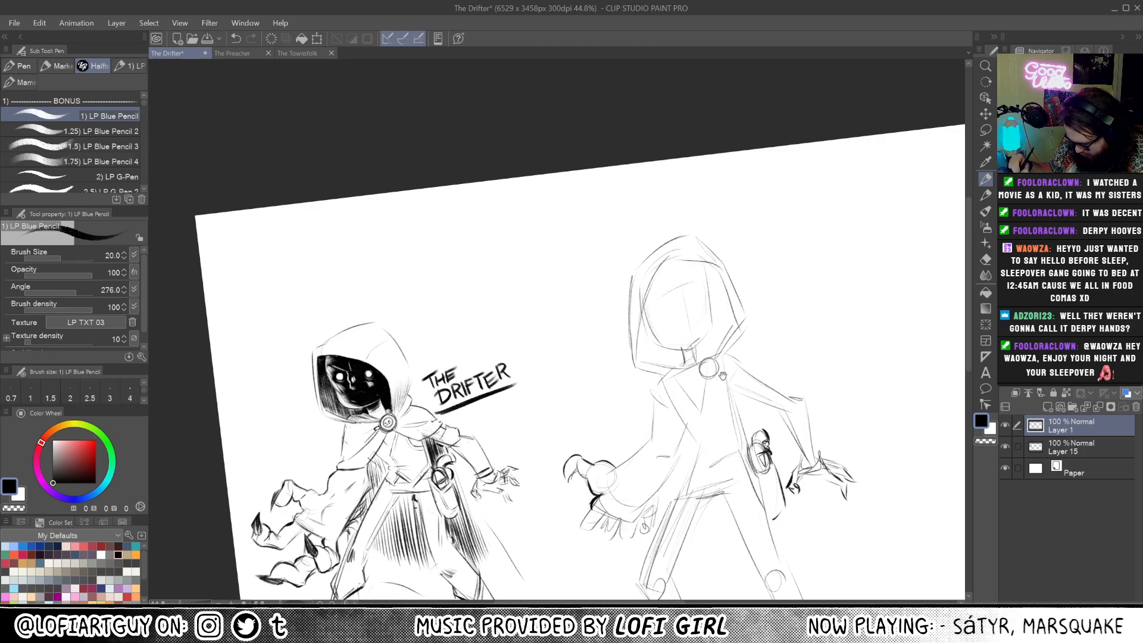
mouse_move(738, 418)
left_mouse_down()
mouse_move(670, 295)
mouse_move(671, 413)
mouse_move(755, 502)
left_mouse_up()
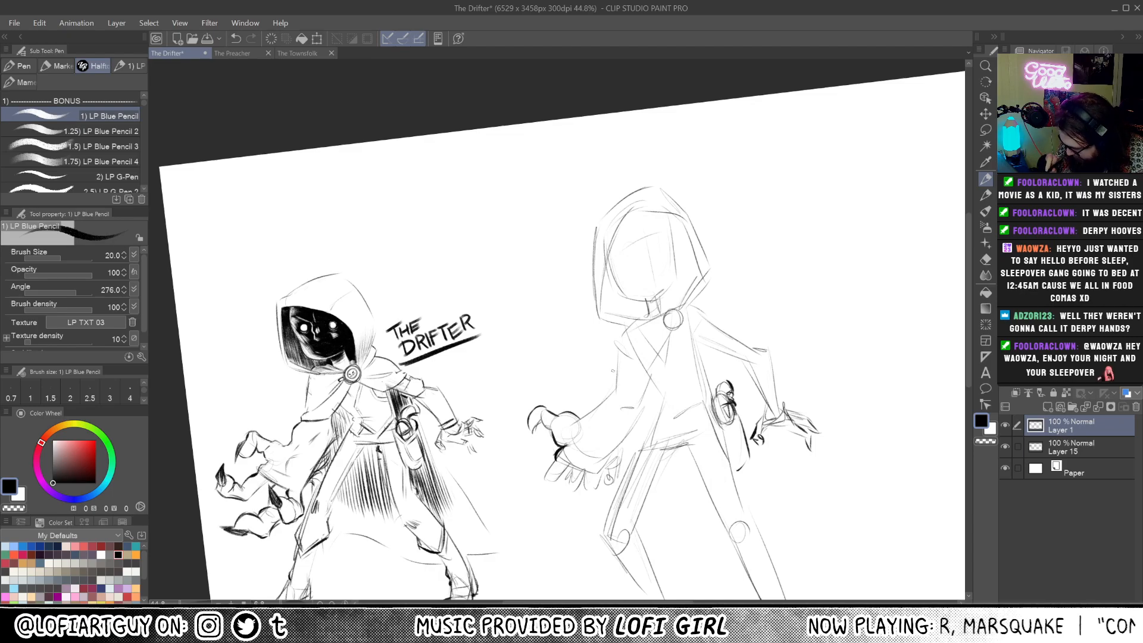
mouse_move(602, 403)
left_mouse_down()
mouse_move(656, 360)
mouse_move(665, 343)
mouse_move(654, 335)
left_mouse_up()
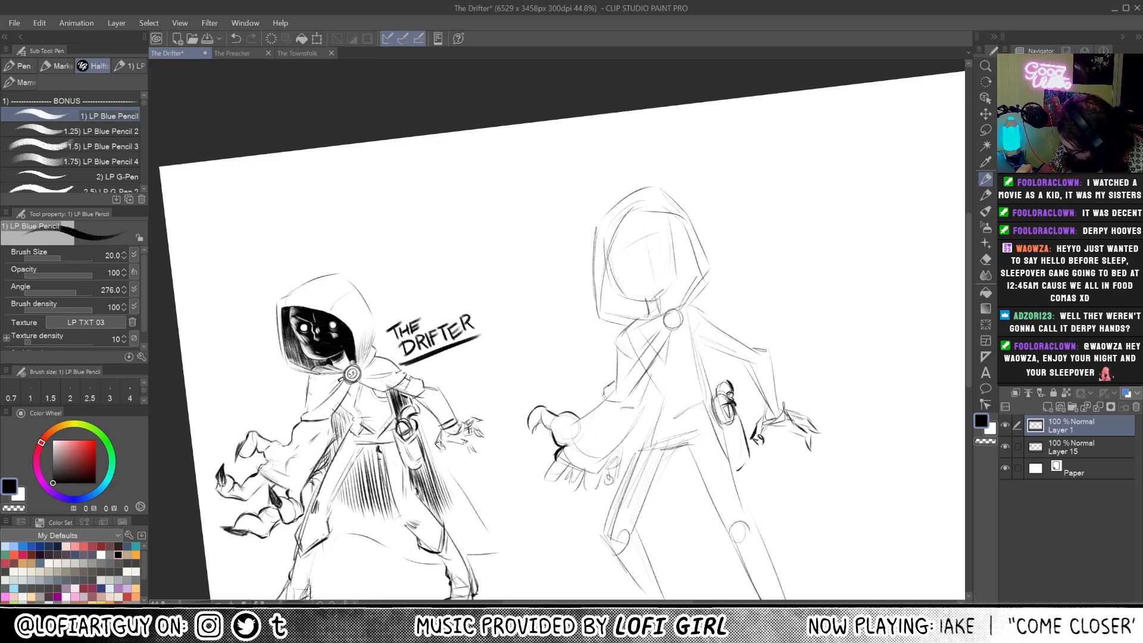
left_click_drag(628, 470, 561, 331)
left_click_drag(621, 374, 764, 395)
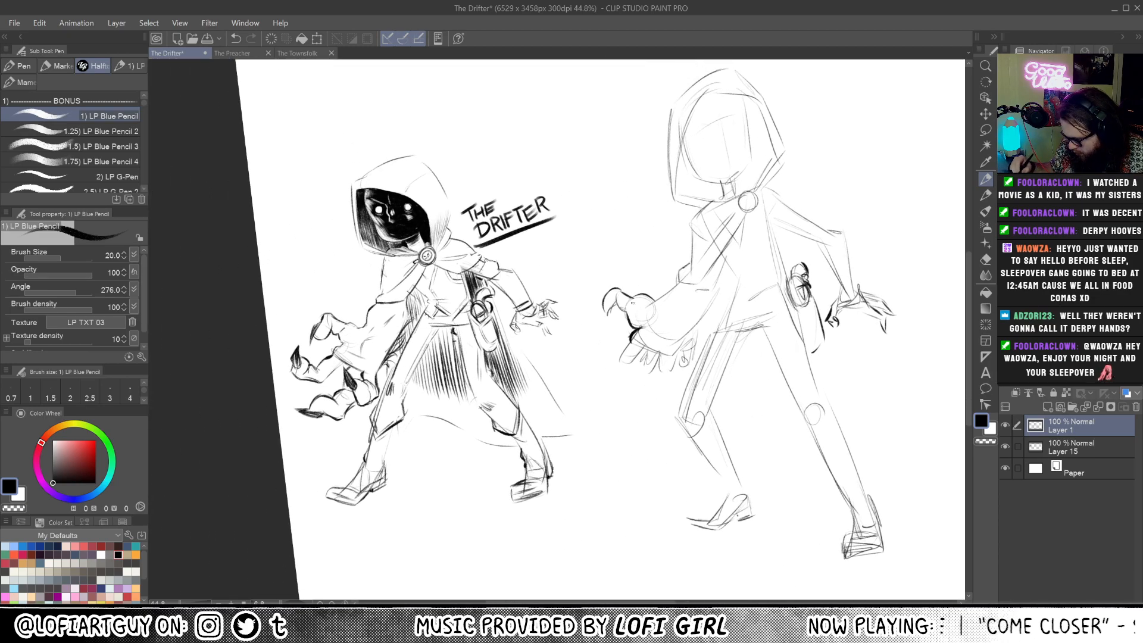
- Sketch the lower fingertips and wrist area of the new figure's oversized left-hand claw
mouse_move(615, 331)
left_mouse_down()
mouse_move(602, 361)
mouse_move(617, 351)
left_mouse_up()
mouse_move(602, 358)
left_mouse_down()
mouse_move(645, 383)
mouse_move(646, 370)
mouse_move(651, 384)
mouse_move(659, 368)
left_mouse_up()
mouse_move(655, 356)
left_mouse_down()
mouse_move(674, 384)
mouse_move(693, 364)
mouse_move(687, 408)
mouse_move(667, 346)
left_mouse_up()
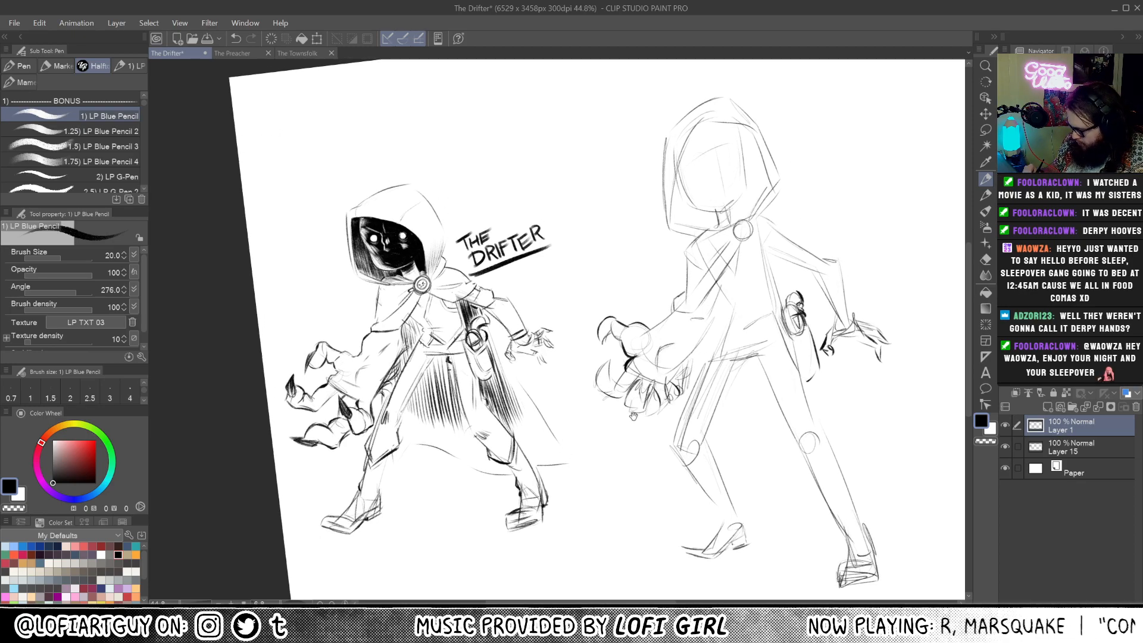
- Add a drape line over the right-hand shoulder and strengthen the trailing edge of the left-hand sleeve
left_click_drag(827, 361, 735, 490)
mouse_move(657, 369)
left_mouse_down()
mouse_move(692, 397)
mouse_move(727, 380)
mouse_move(709, 384)
left_mouse_up()
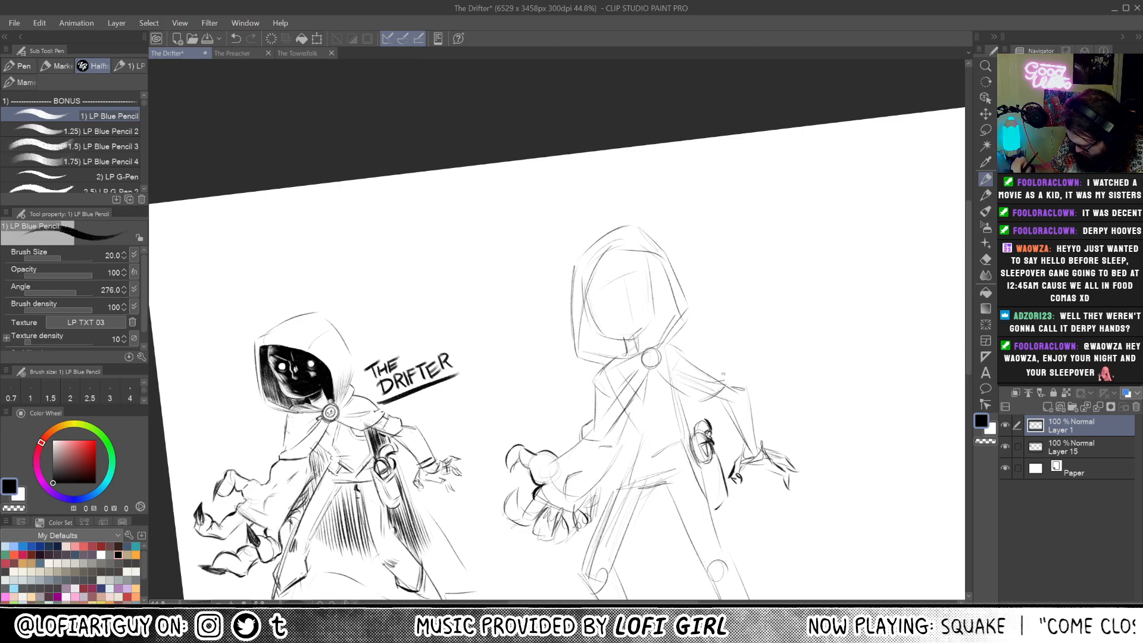
mouse_move(714, 424)
left_mouse_down()
mouse_move(620, 350)
mouse_move(789, 333)
left_mouse_up()
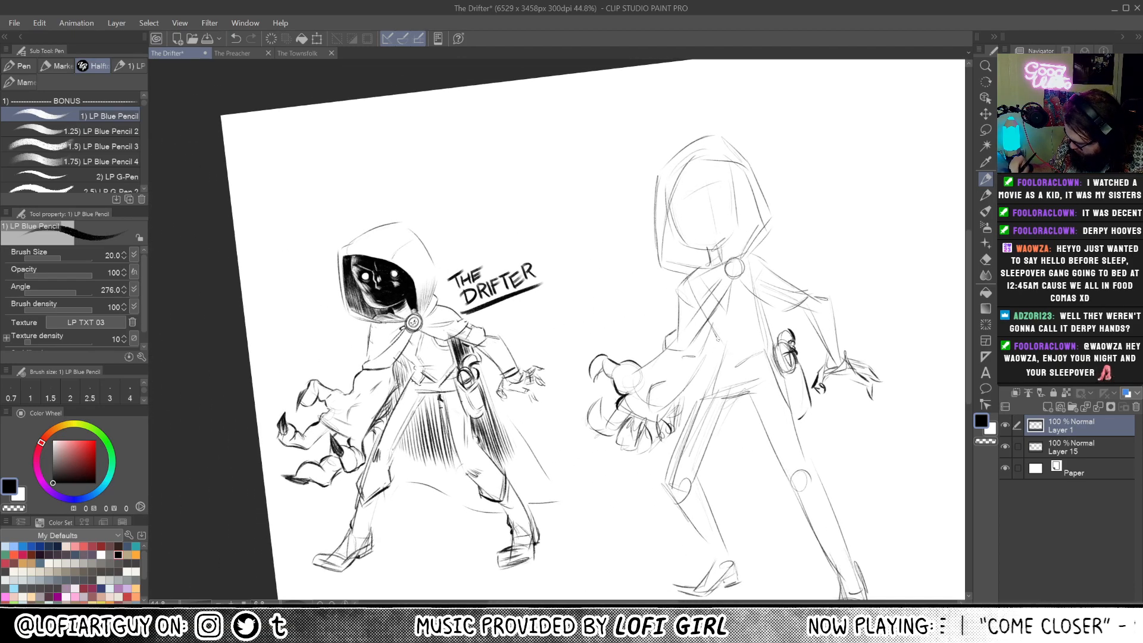
mouse_move(723, 352)
left_mouse_down()
mouse_move(696, 409)
mouse_move(773, 385)
mouse_move(720, 422)
mouse_move(751, 409)
mouse_move(727, 399)
mouse_move(713, 430)
left_mouse_up()
key("e")
key("p")
- Sketch the cloak's hem as a light arc behind the new figure's legs, with its left-hand edge
mouse_move(721, 491)
left_mouse_down()
mouse_move(699, 379)
mouse_move(728, 444)
left_mouse_up()
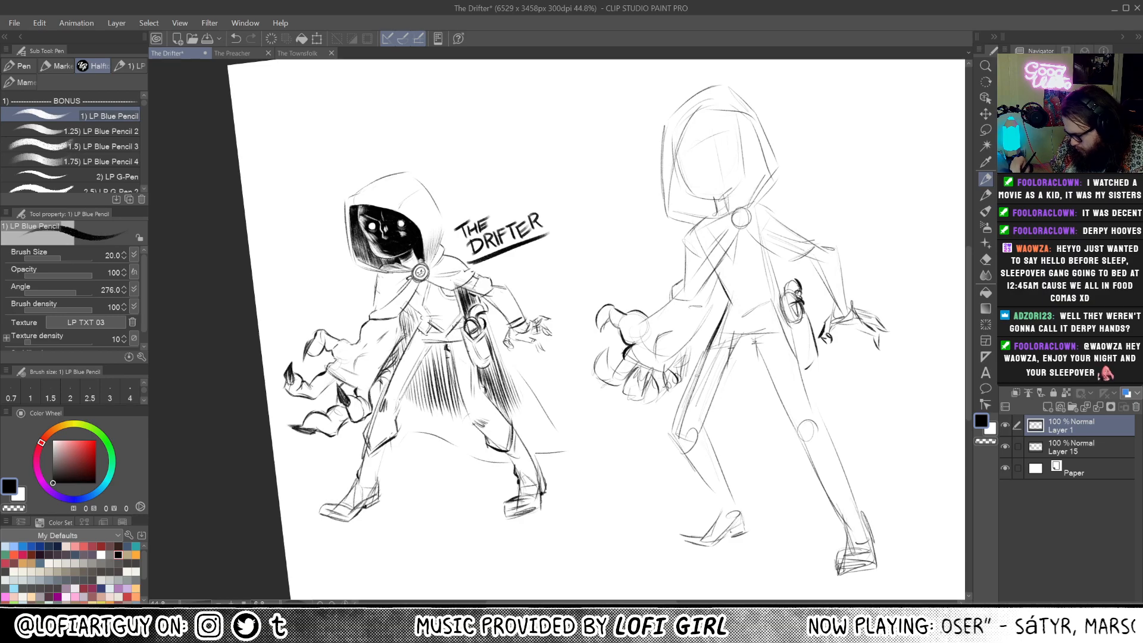
left_click_drag(694, 349, 687, 381)
mouse_move(683, 456)
left_mouse_down()
mouse_move(688, 502)
mouse_move(811, 480)
mouse_move(735, 419)
left_mouse_up()
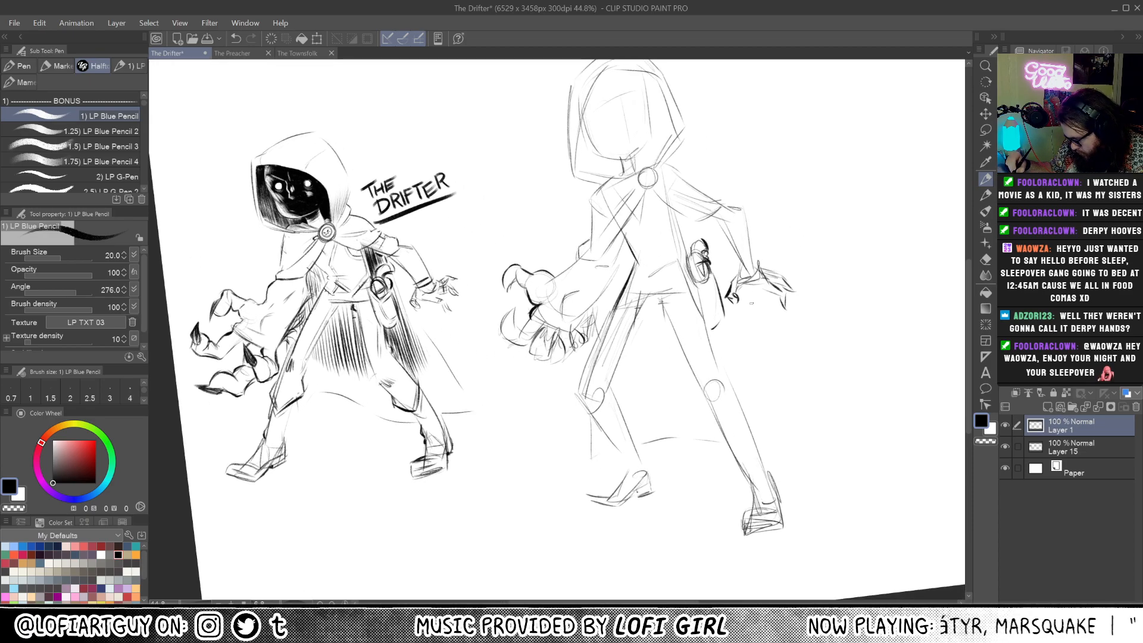
- Sketch the face inside the hood with an eye line, an angular cheek and jaw outline, and neck strokes
left_click_drag(753, 291, 787, 419)
mouse_move(606, 223)
left_mouse_down()
mouse_move(668, 375)
mouse_move(701, 417)
left_mouse_up()
scroll(726, 312, "up", 2)
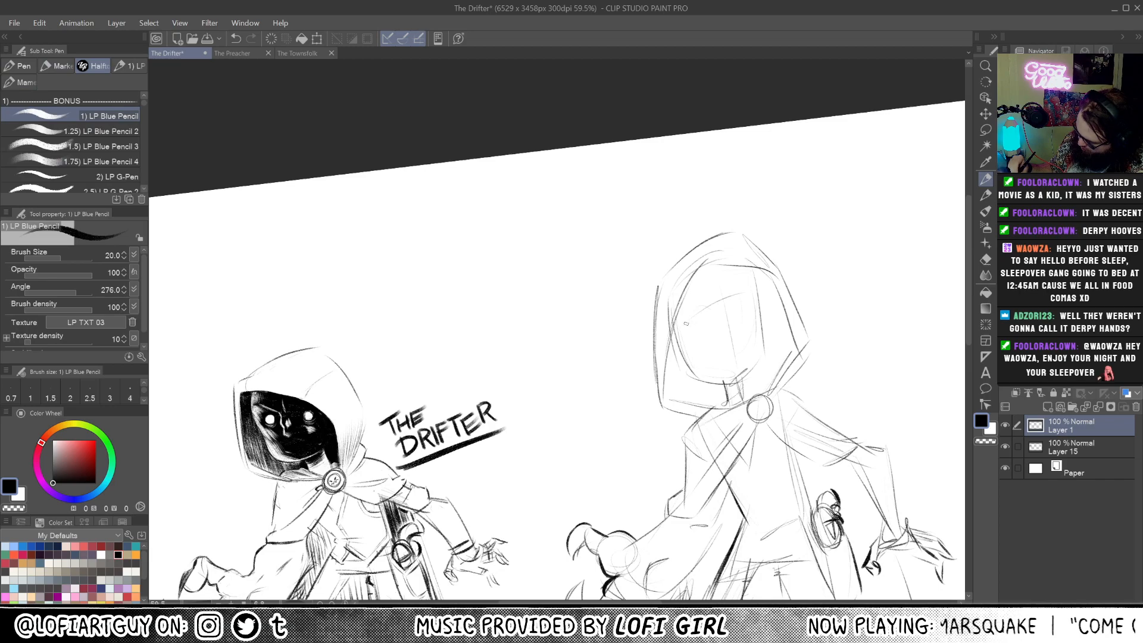
left_click_drag(703, 340, 756, 323)
mouse_move(757, 268)
left_mouse_down()
mouse_move(762, 327)
mouse_move(694, 366)
mouse_move(724, 381)
mouse_move(756, 373)
left_mouse_up()
mouse_move(758, 329)
left_mouse_down()
mouse_move(753, 375)
mouse_move(727, 382)
mouse_move(724, 407)
mouse_move(752, 400)
mouse_move(727, 408)
left_mouse_up()
left_click_drag(739, 393, 744, 408)
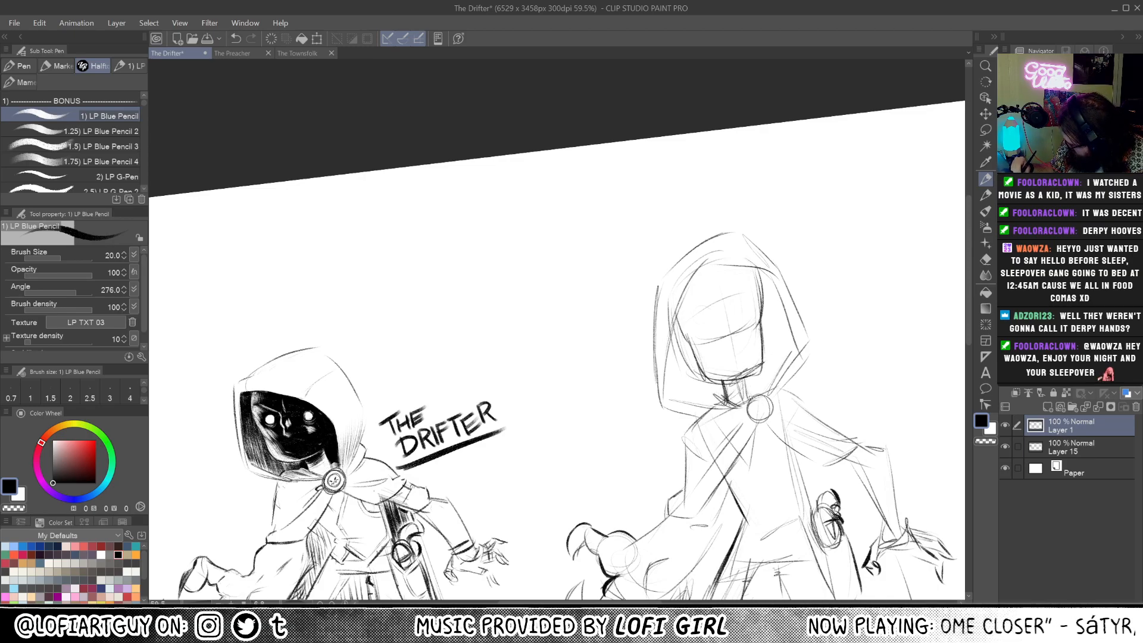
- Sketch the jacket's center line and pointed front hem crossing the waist
mouse_move(763, 553)
left_mouse_down()
mouse_move(730, 473)
mouse_move(719, 395)
left_mouse_up()
mouse_move(716, 268)
left_mouse_down()
mouse_move(703, 328)
mouse_move(715, 373)
mouse_move(755, 383)
mouse_move(709, 389)
left_mouse_up()
left_click_drag(787, 336, 688, 332)
mouse_move(668, 554)
left_mouse_down()
mouse_move(765, 481)
mouse_move(795, 439)
left_mouse_up()
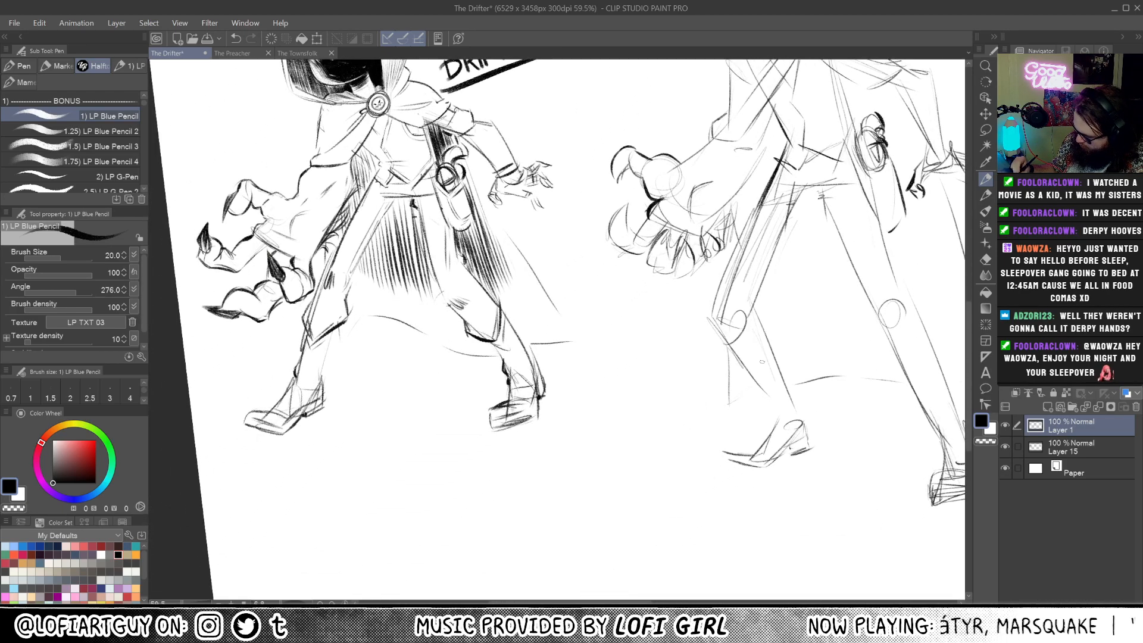
- Outline the left-hand lower leg and its pointed boot, adding the ankle, heel and darkened sole
mouse_move(762, 353)
left_mouse_down()
mouse_move(770, 413)
mouse_move(799, 412)
mouse_move(801, 451)
left_mouse_up()
left_click_drag(809, 415, 804, 439)
left_click_drag(809, 501, 835, 194)
left_click_drag(779, 351, 727, 514)
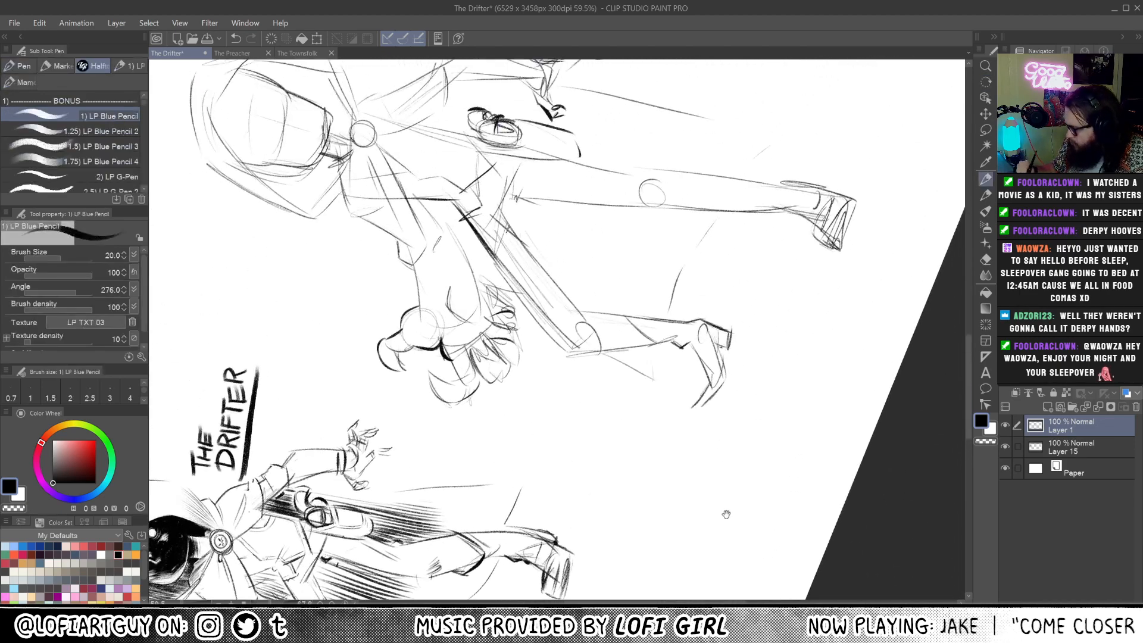
left_click_drag(708, 377, 698, 402)
left_click_drag(708, 323, 720, 376)
left_click_drag(708, 329, 718, 366)
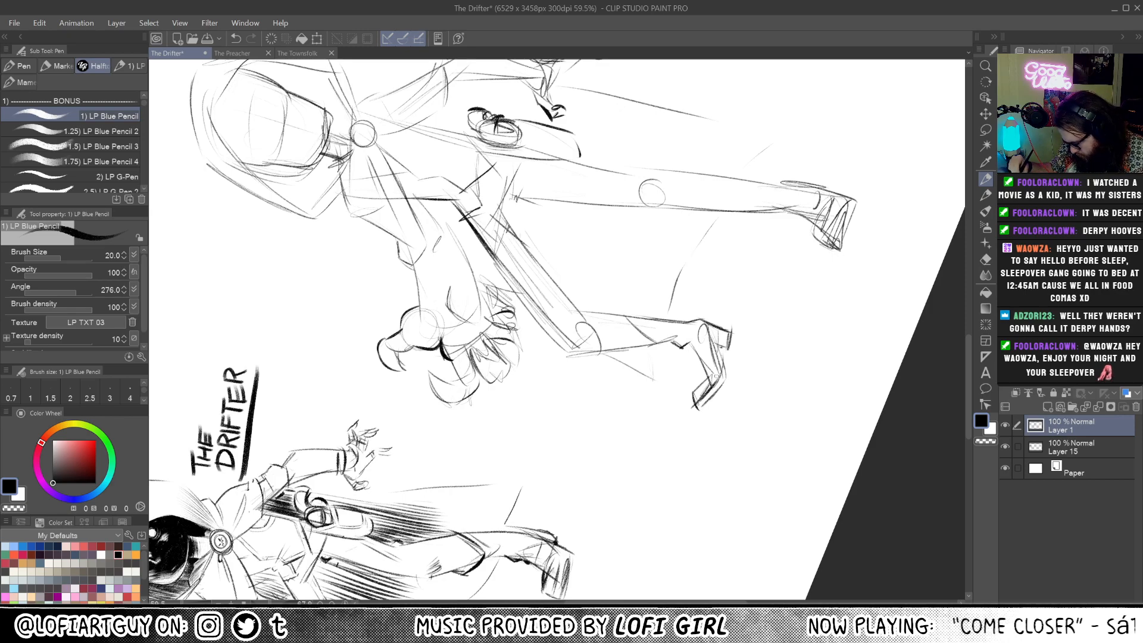
double_click(635, 564)
left_click_drag(830, 436, 759, 349)
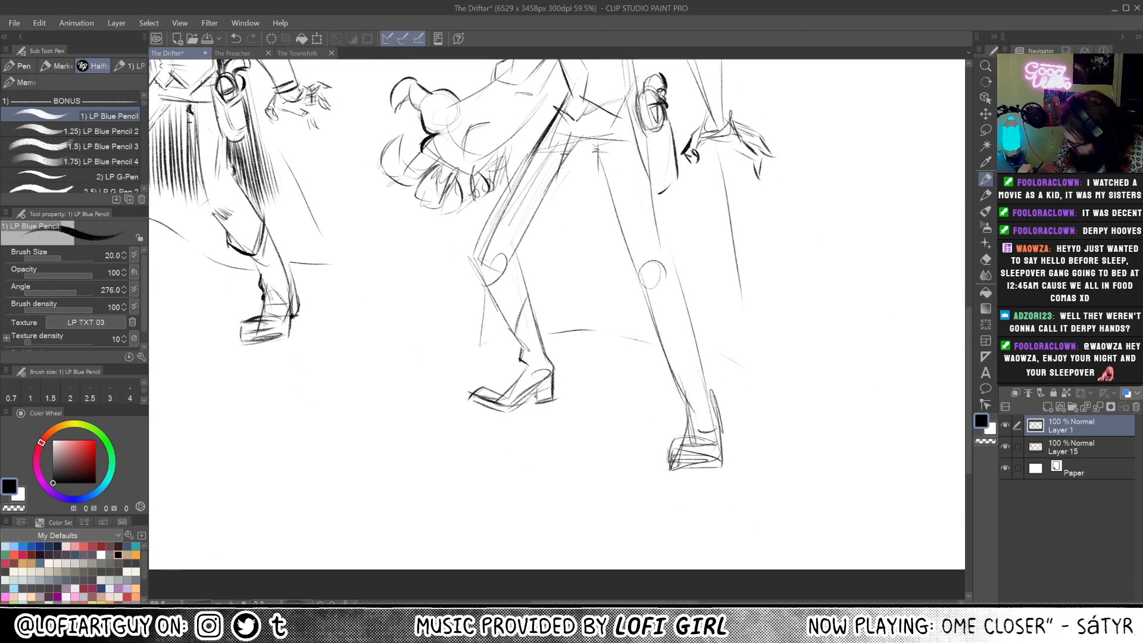
- Sketch angular boot tops below both knees and reinforce the contours of the shins
mouse_move(682, 456)
left_mouse_down()
mouse_move(721, 452)
mouse_move(730, 530)
left_mouse_up()
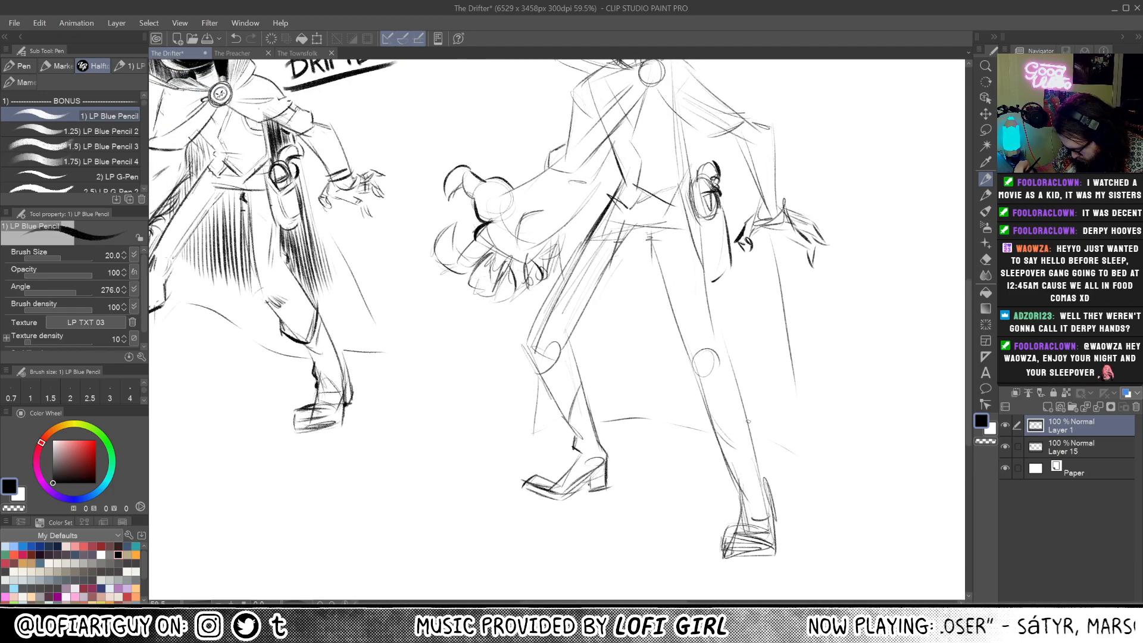
left_click_drag(687, 427, 846, 433)
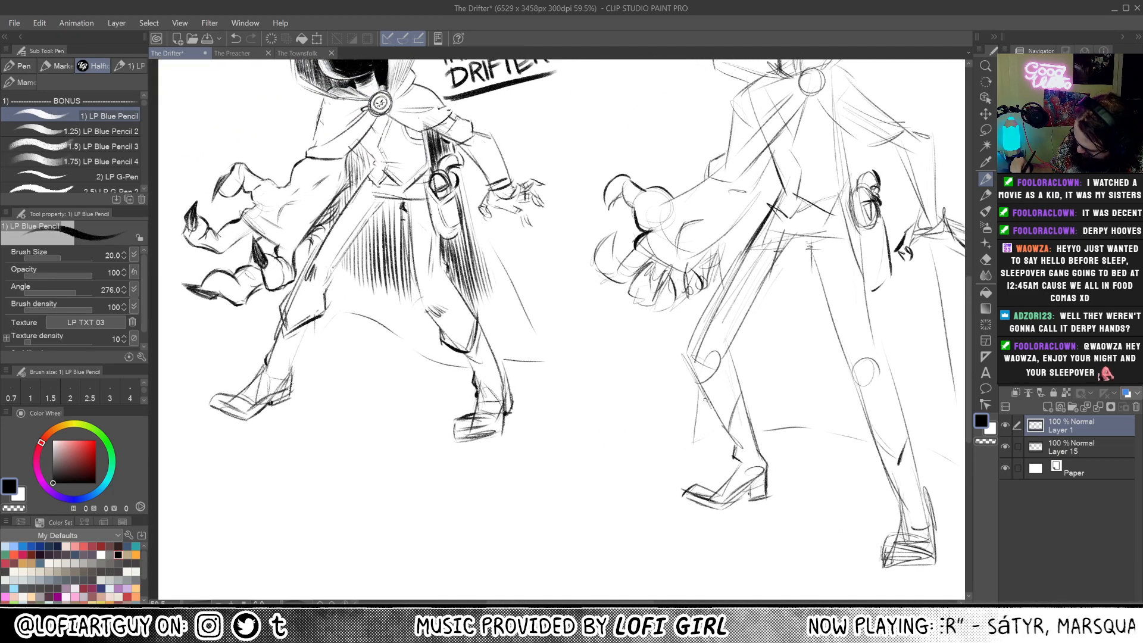
left_click_drag(697, 381, 701, 411)
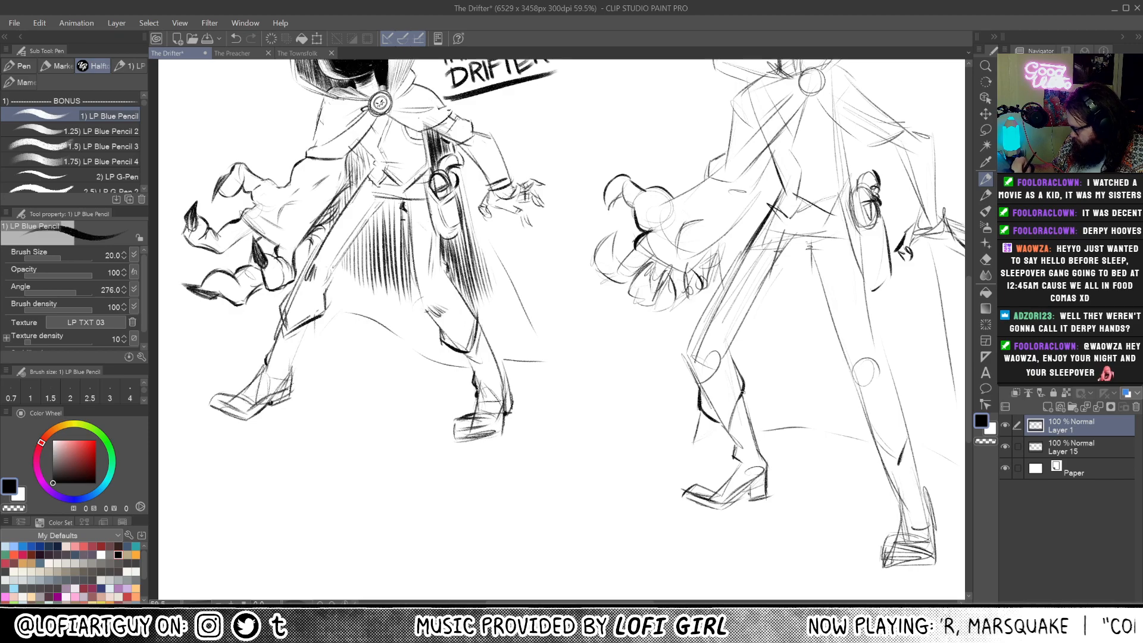
mouse_move(874, 350)
left_mouse_down()
mouse_move(759, 380)
mouse_move(751, 462)
mouse_move(774, 481)
left_mouse_up()
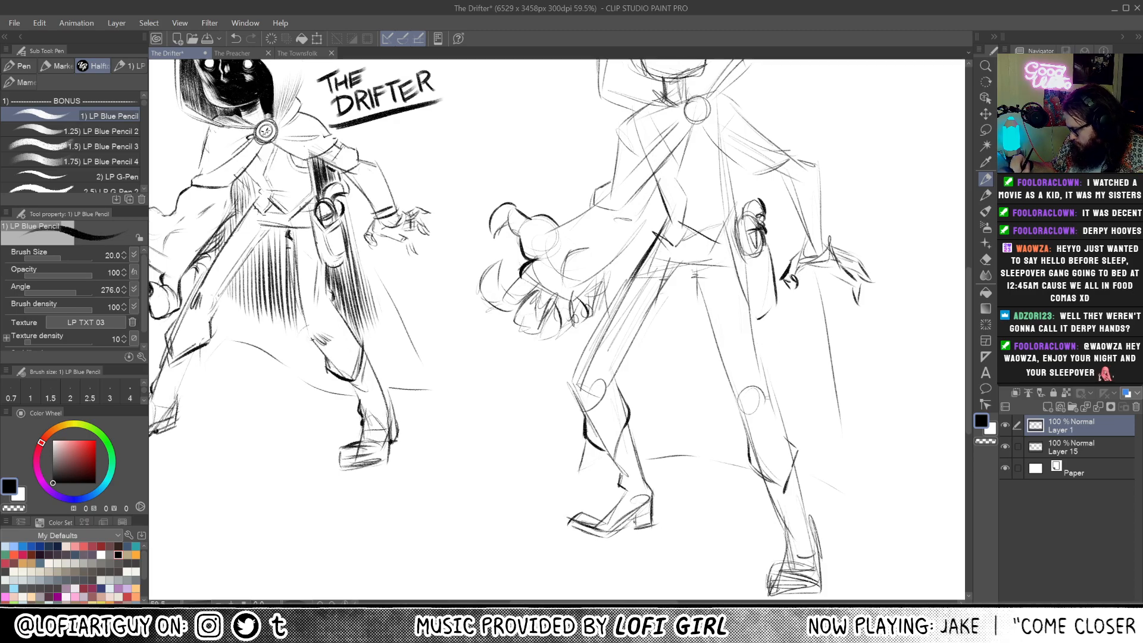
left_click_drag(749, 381, 771, 474)
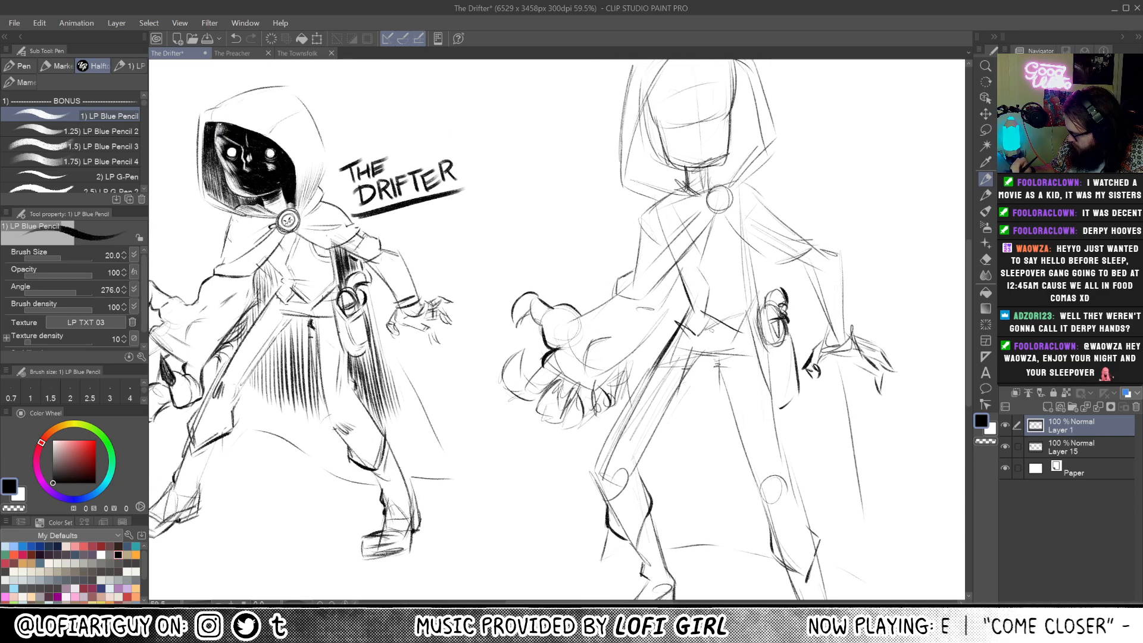
left_click_drag(777, 375, 733, 357)
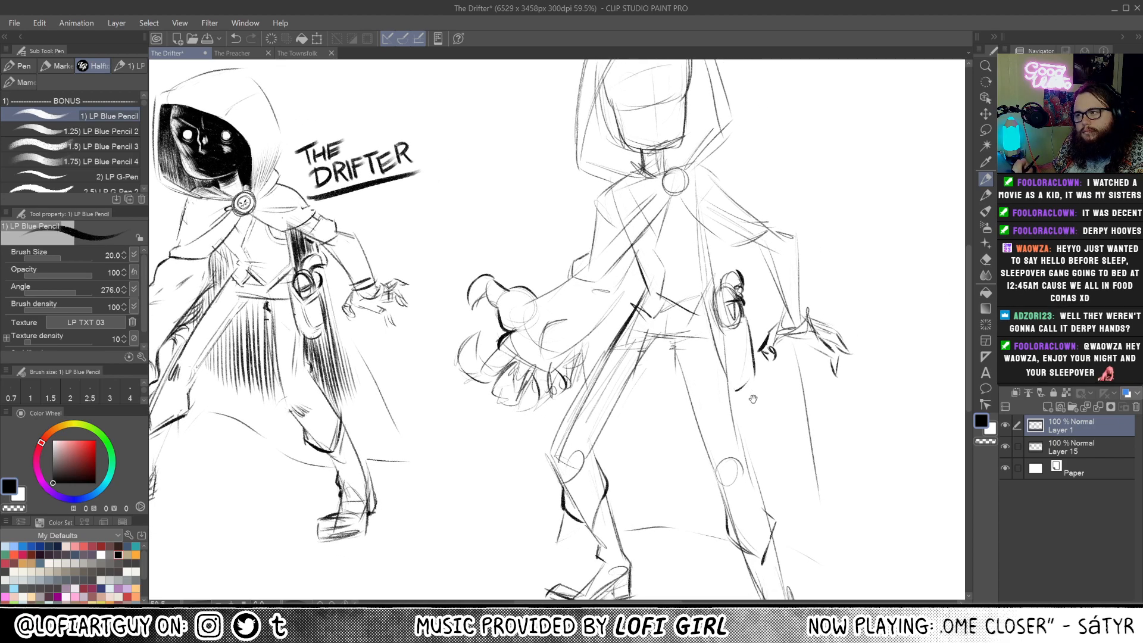
left_click_drag(761, 376, 822, 359)
key("r")
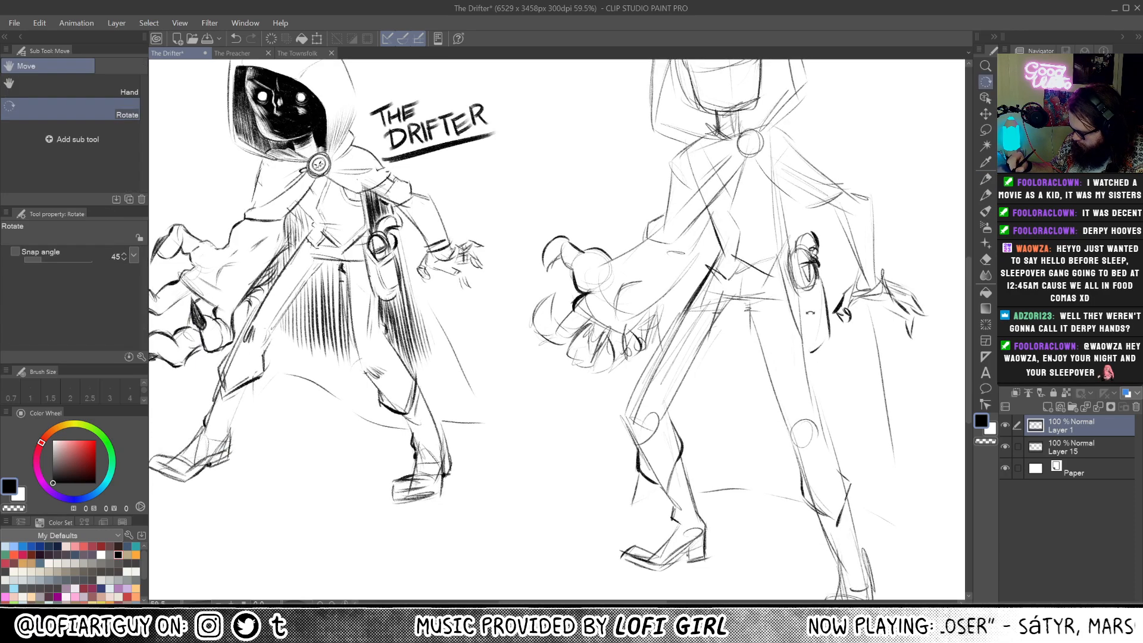
left_click_drag(784, 279, 665, 535)
left_click_drag(674, 478, 667, 523)
key("r")
left_click_drag(953, 477, 712, 352)
left_click_drag(398, 505, 767, 505)
key("r")
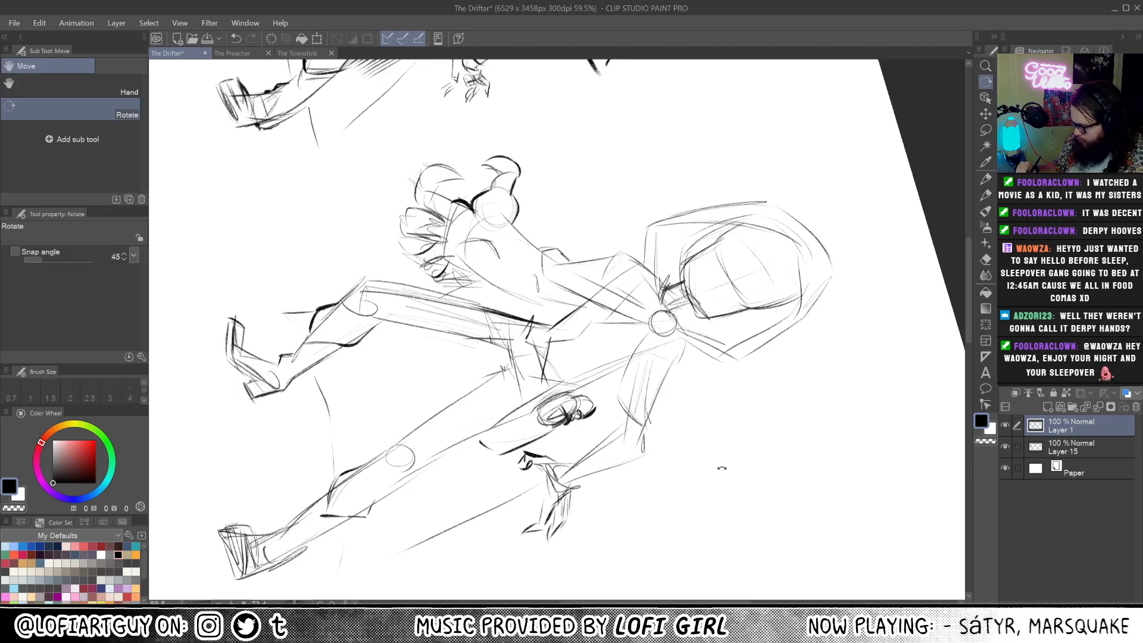
left_click_drag(723, 466, 733, 206)
- Redraw the hood opening's front edge as a darker diagonal line across the brow and erase the old opening line
left_click_drag(590, 191, 856, 386)
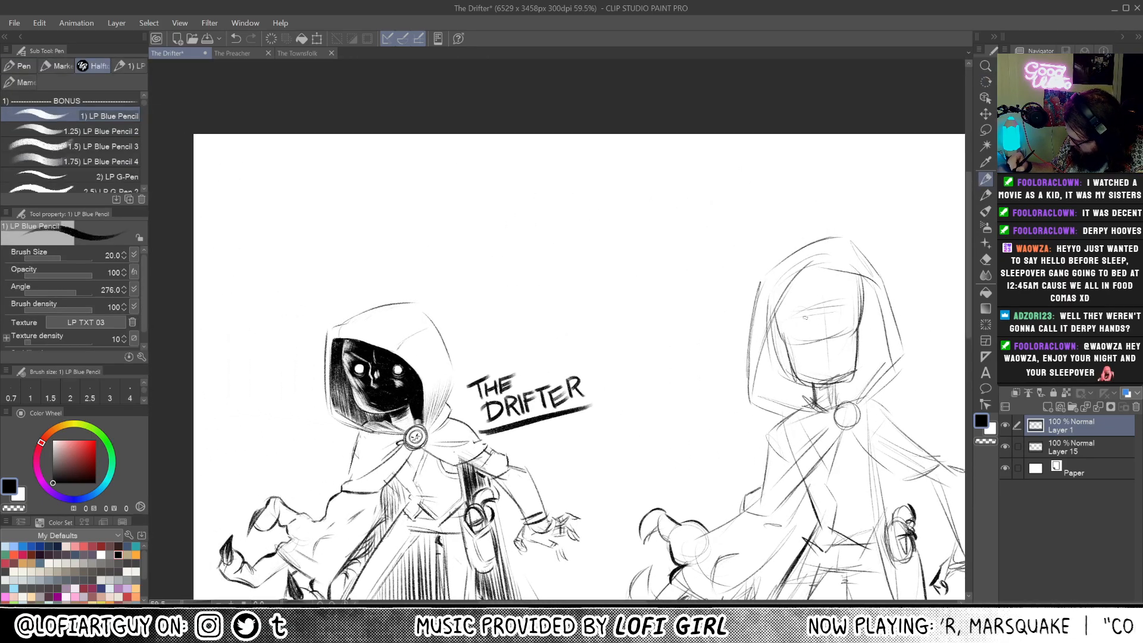
mouse_move(776, 359)
left_mouse_down()
mouse_move(808, 296)
mouse_move(866, 285)
left_mouse_up()
left_click_drag(816, 299, 885, 280)
key("e")
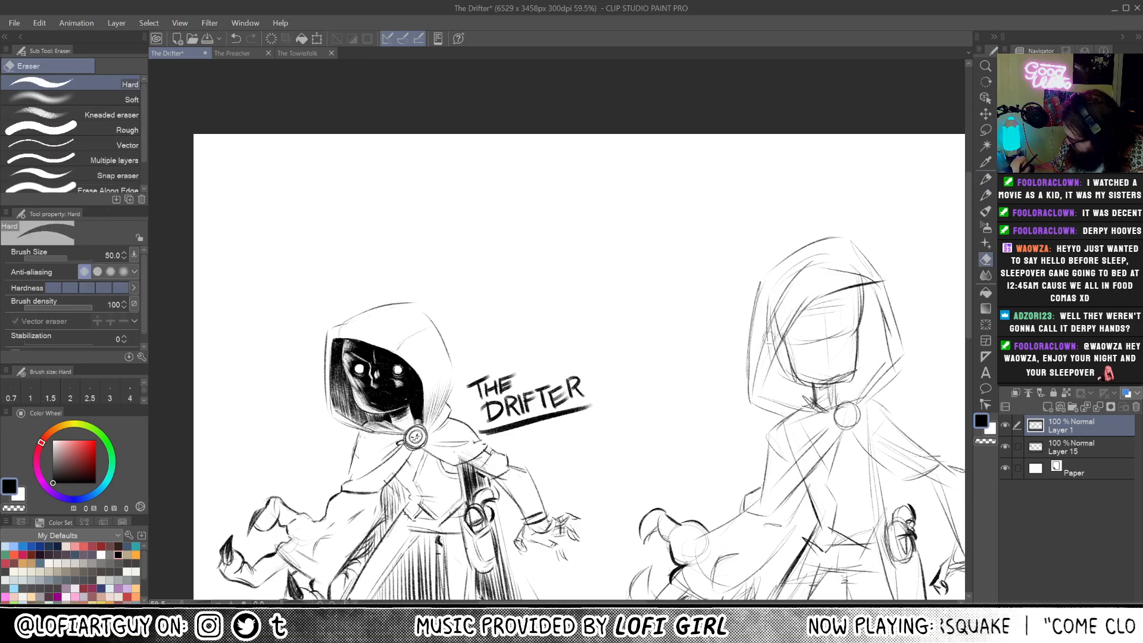
mouse_move(770, 331)
left_mouse_down()
mouse_move(814, 264)
mouse_move(863, 279)
left_mouse_up()
key("p")
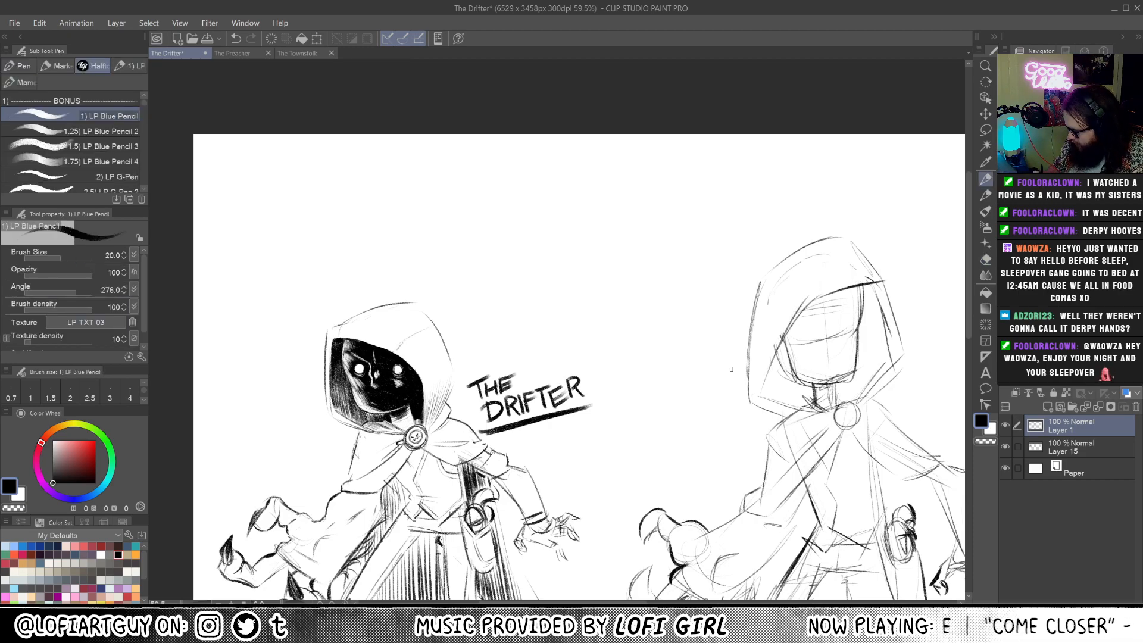
- Refine the hood's edges and sketch a narrow nose guide in the middle of the face
left_click_drag(884, 357, 791, 452)
left_click_drag(736, 415, 808, 428)
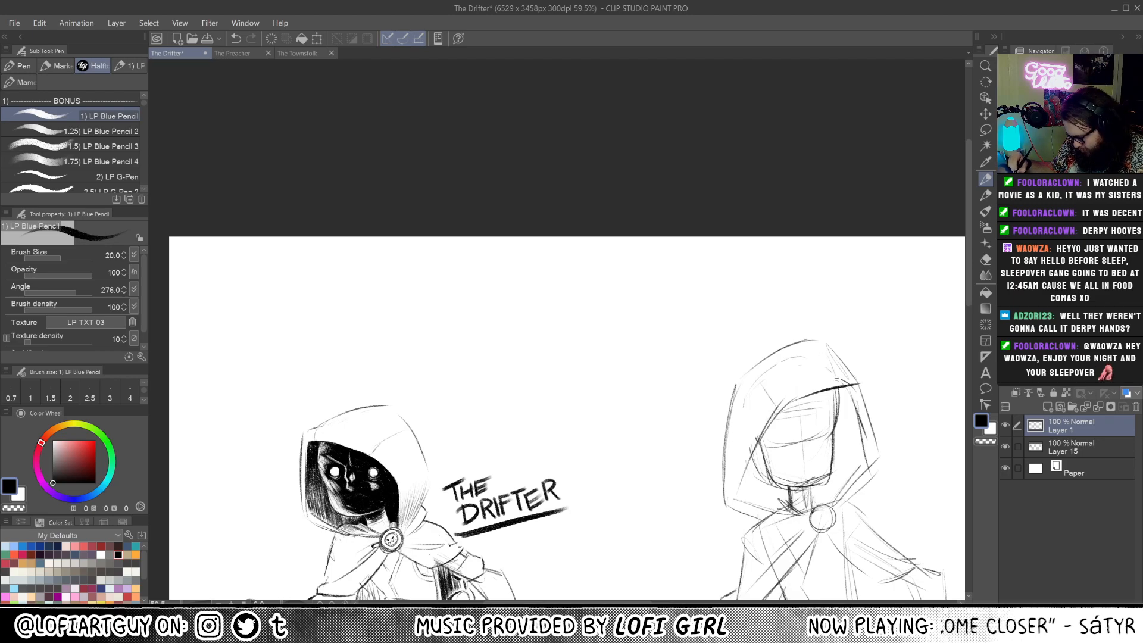
left_click_drag(774, 417, 694, 306)
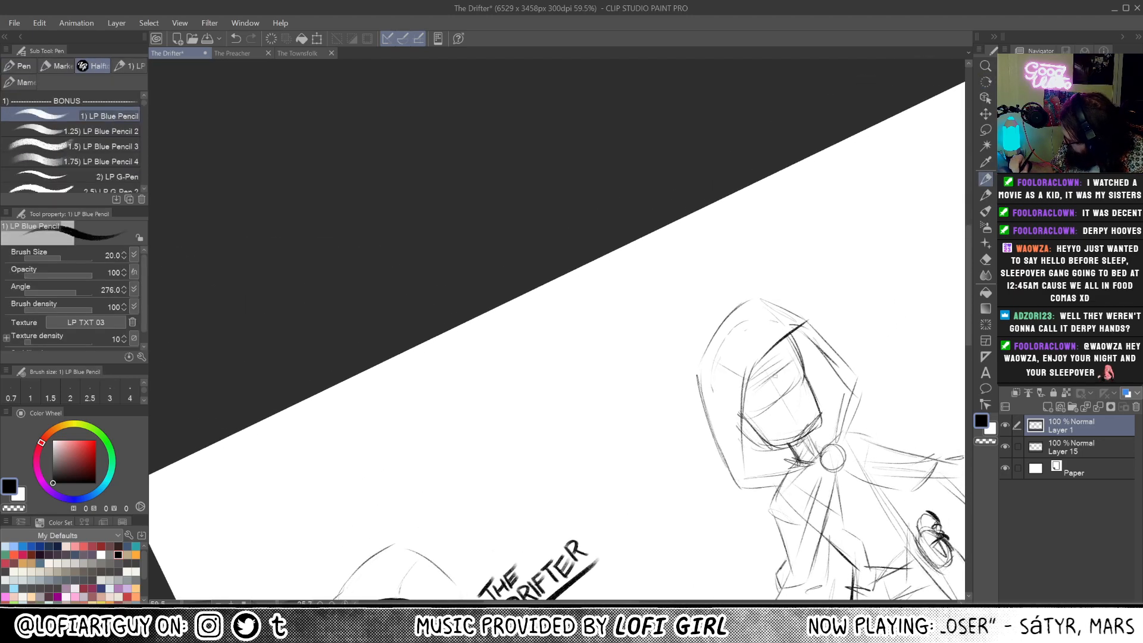
left_click_drag(775, 377, 785, 393)
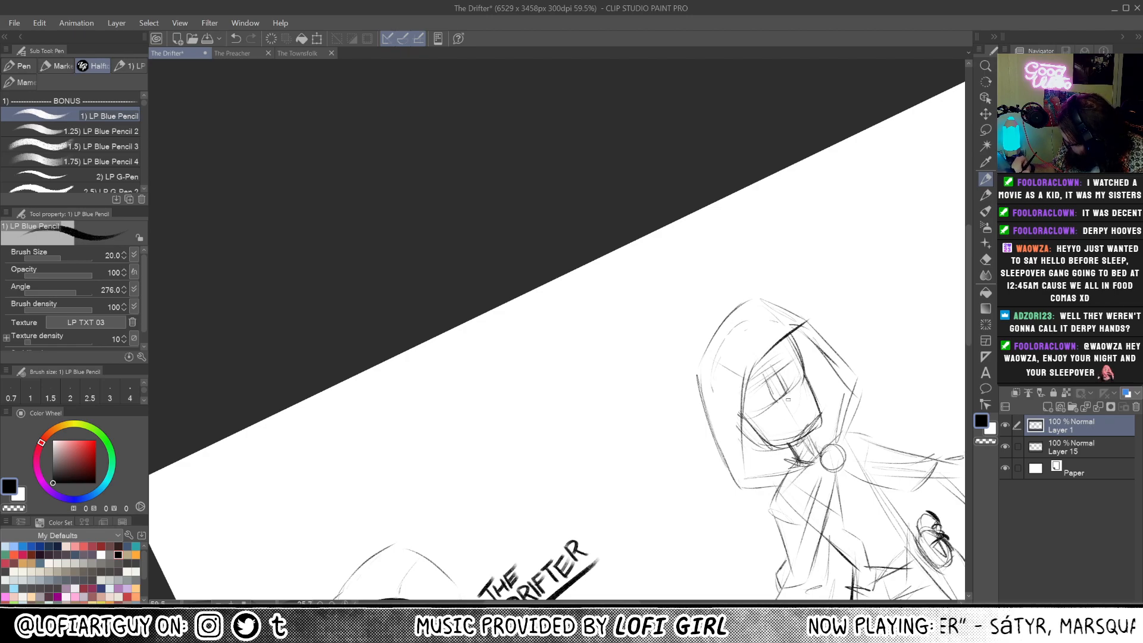
- Sketch the right-hand elbow, sleeve cuff and forearm down to the wrist
left_click_drag(807, 459, 658, 357)
left_click_drag(888, 488, 786, 417)
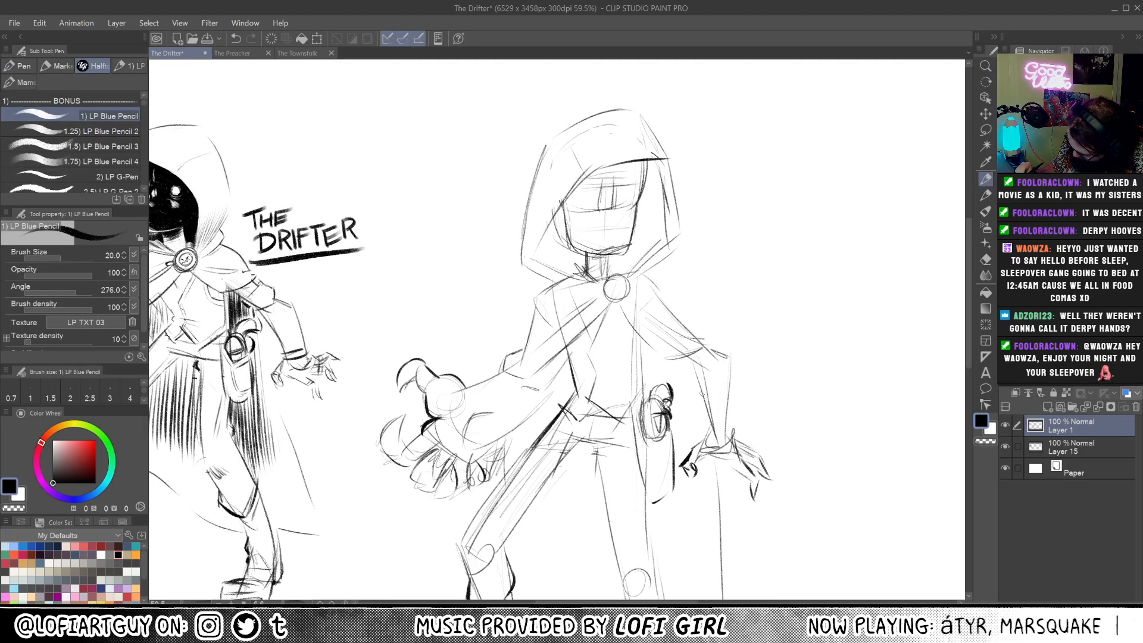
mouse_move(700, 396)
left_mouse_down()
mouse_move(737, 378)
mouse_move(711, 440)
left_mouse_up()
mouse_move(694, 367)
left_mouse_down()
mouse_move(707, 394)
mouse_move(768, 395)
mouse_move(810, 413)
left_mouse_up()
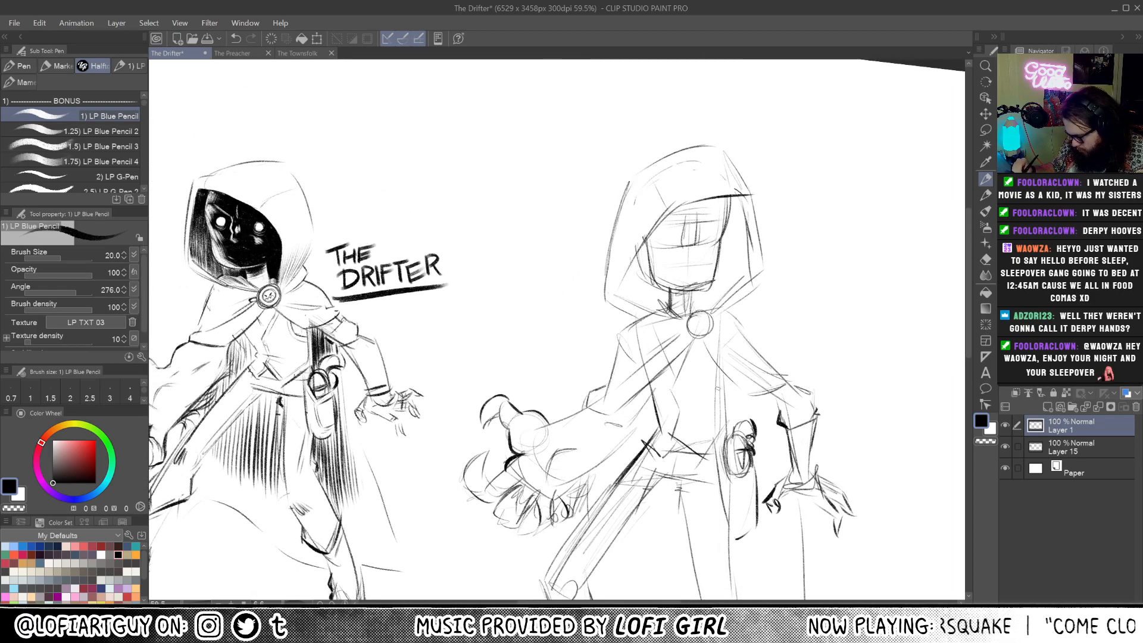
- Sketch the cloak edge down the torso beside the holster, undoing the first stroke and redrawing it
left_click_drag(722, 371, 717, 444)
key("ctrl+z")
left_click_drag(719, 391, 726, 438)
scroll(692, 581, "down", 3)
scroll(592, 517, "right", 3)
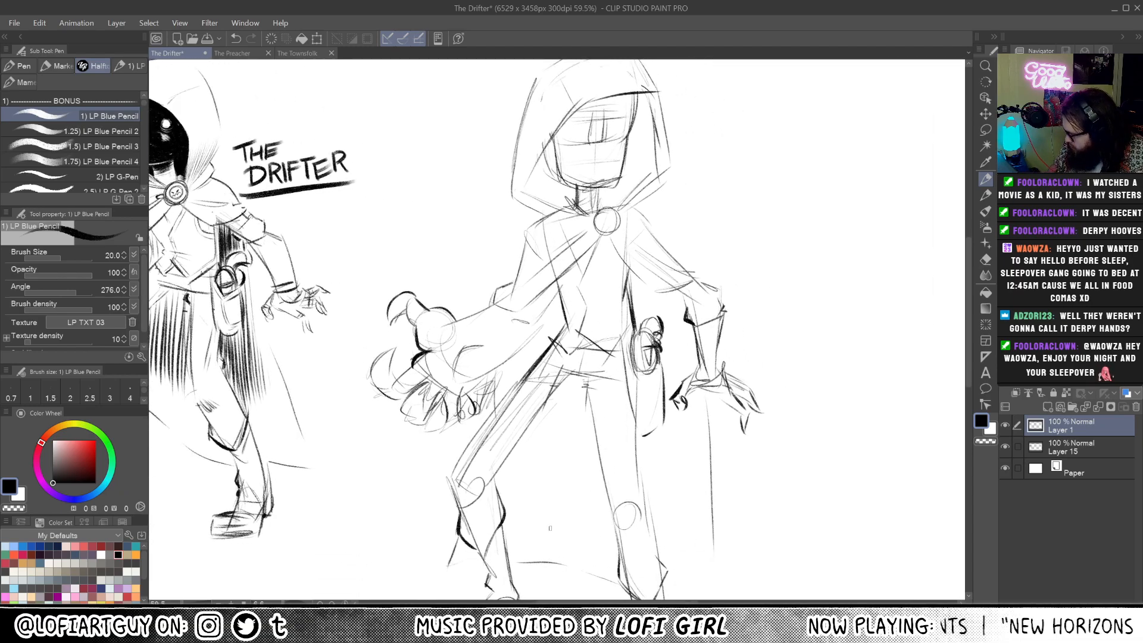
- Turn the rough sketch on Layer 1 into a blue underdrawing and lower its opacity to 23%
left_click(1126, 393)
left_click(1085, 384)
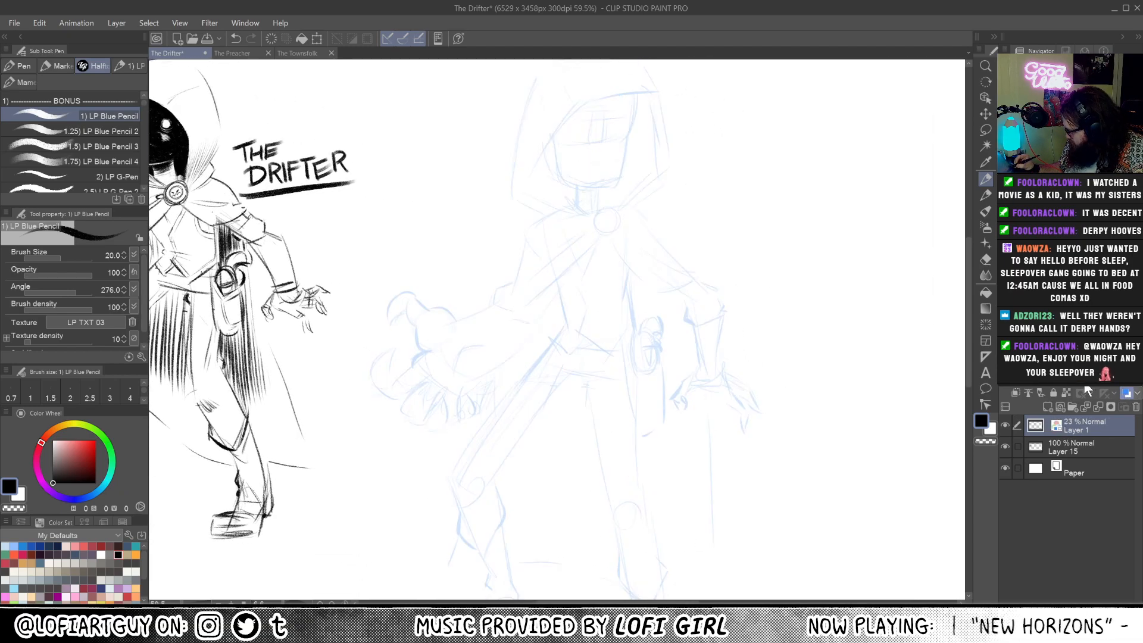
left_click_drag(573, 358, 691, 483)
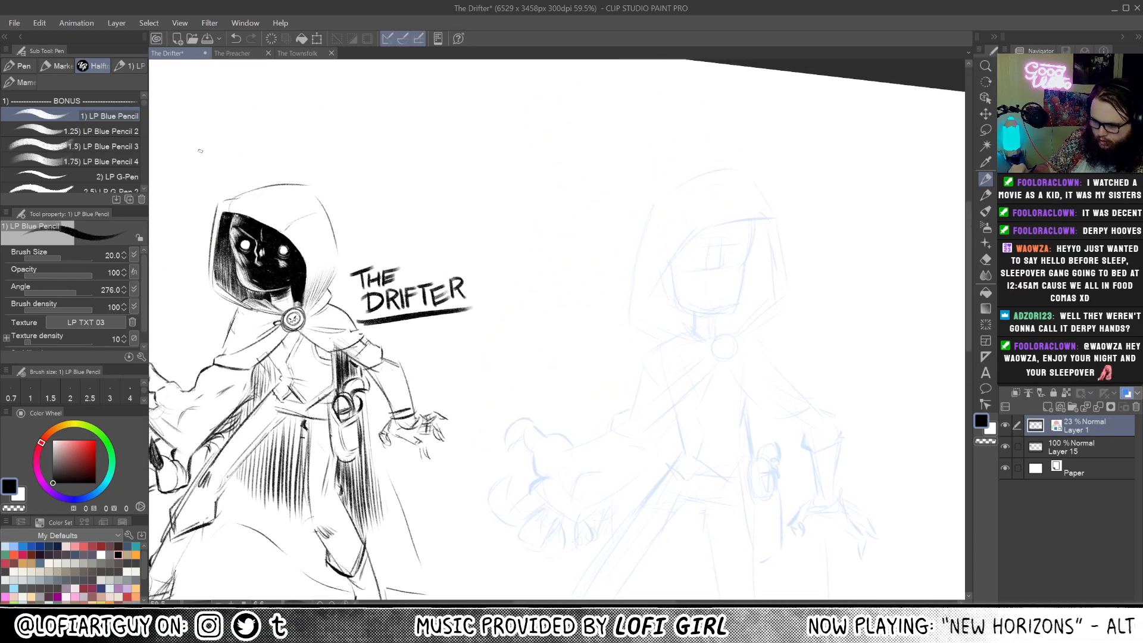
- Reduce the LP Blue Pencil's brush size to 10 for detailing the new figure's face
left_click_drag(707, 251, 722, 196)
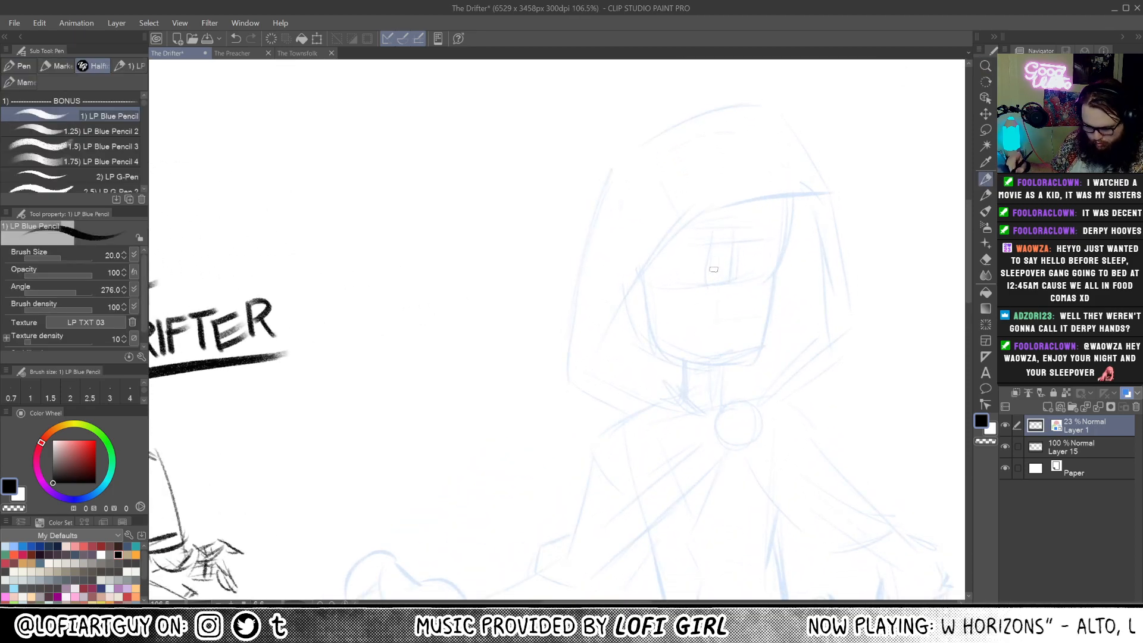
key("[")
key("[")
key("[")
key("[")
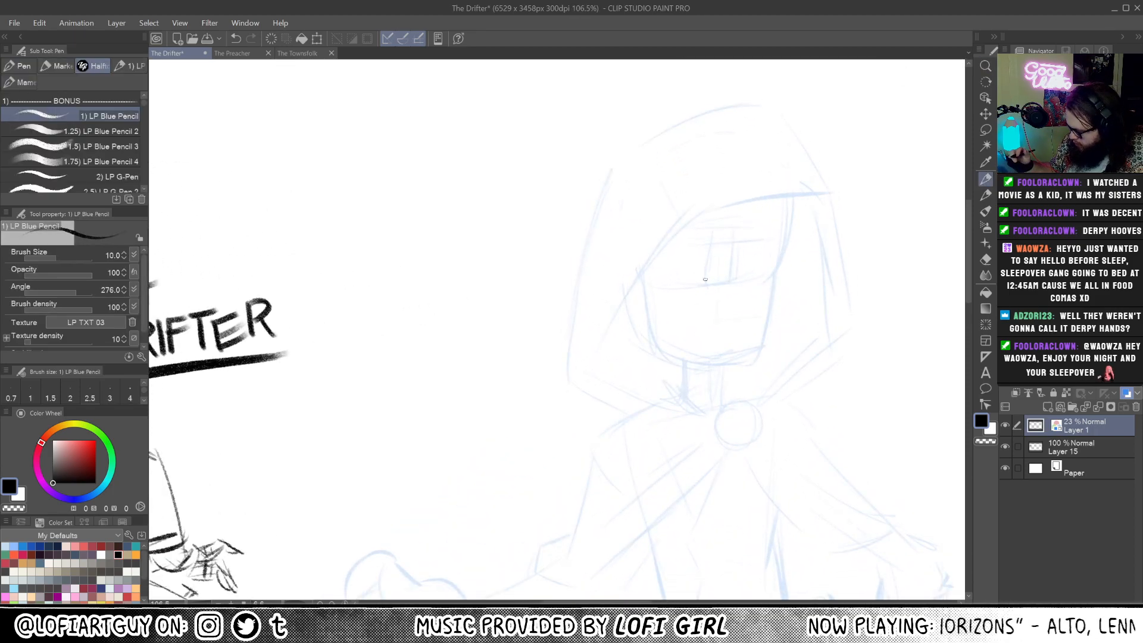
left_click_drag(734, 319, 704, 451)
left_click_drag(702, 404, 702, 375)
left_click_drag(655, 422, 918, 225)
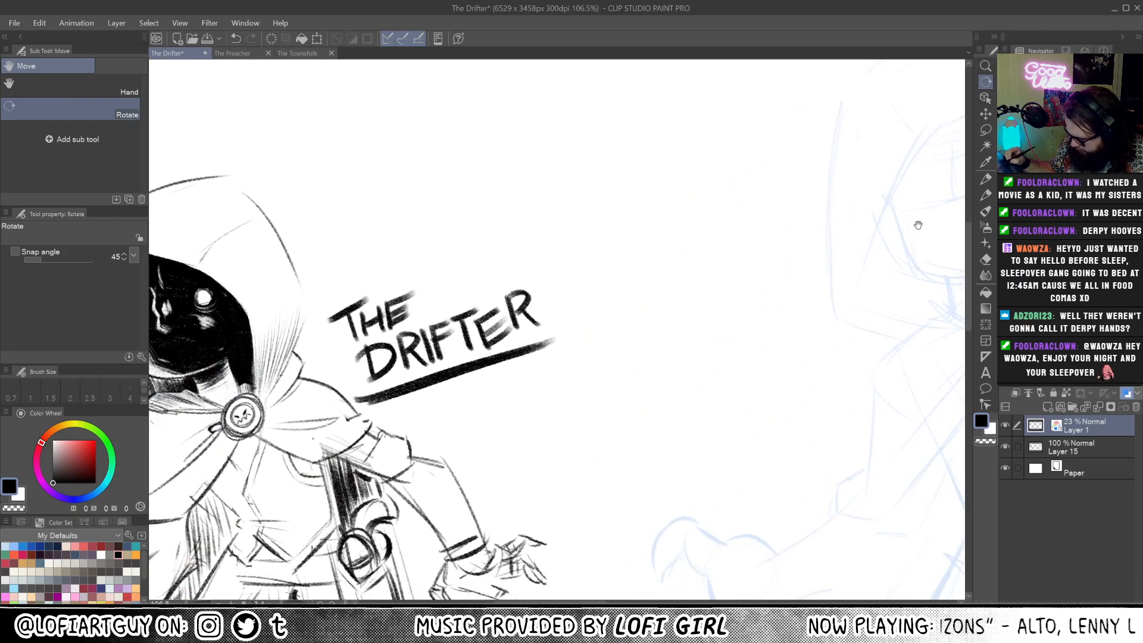
left_click_drag(881, 327, 648, 415)
left_click_drag(860, 388, 845, 484)
left_click_drag(709, 364, 750, 344)
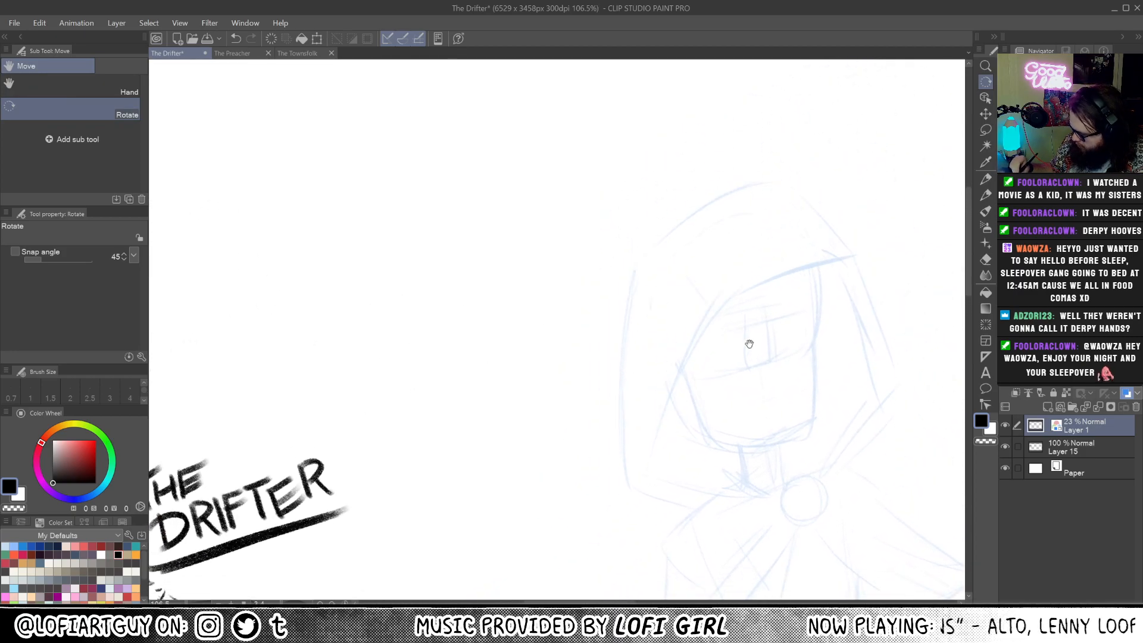
left_click_drag(779, 306, 786, 292)
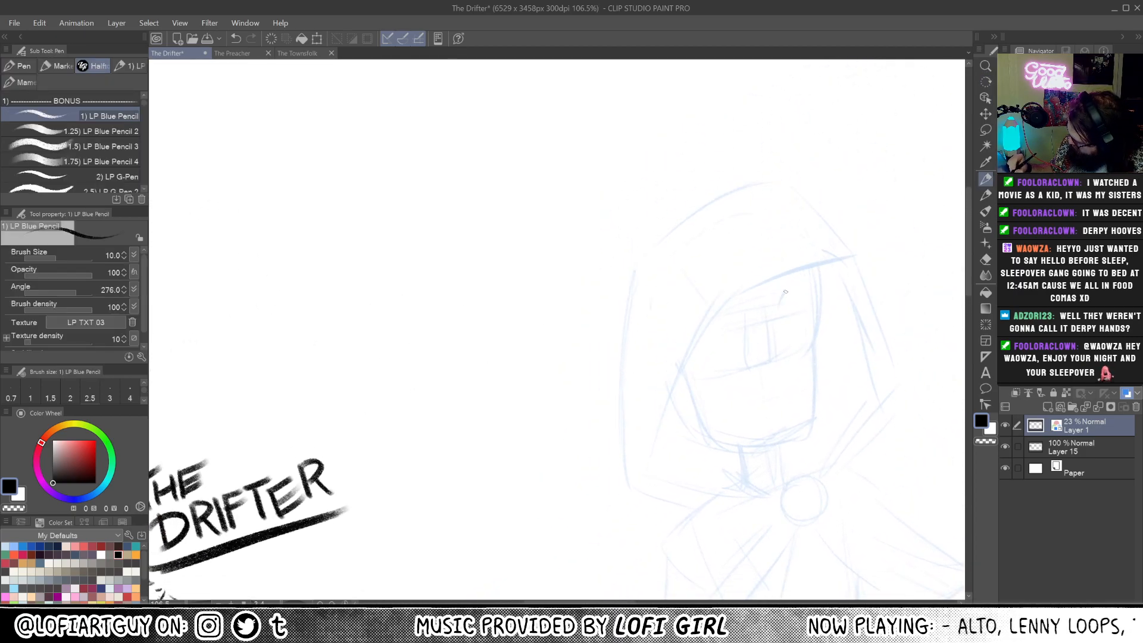
key("ctrl+z")
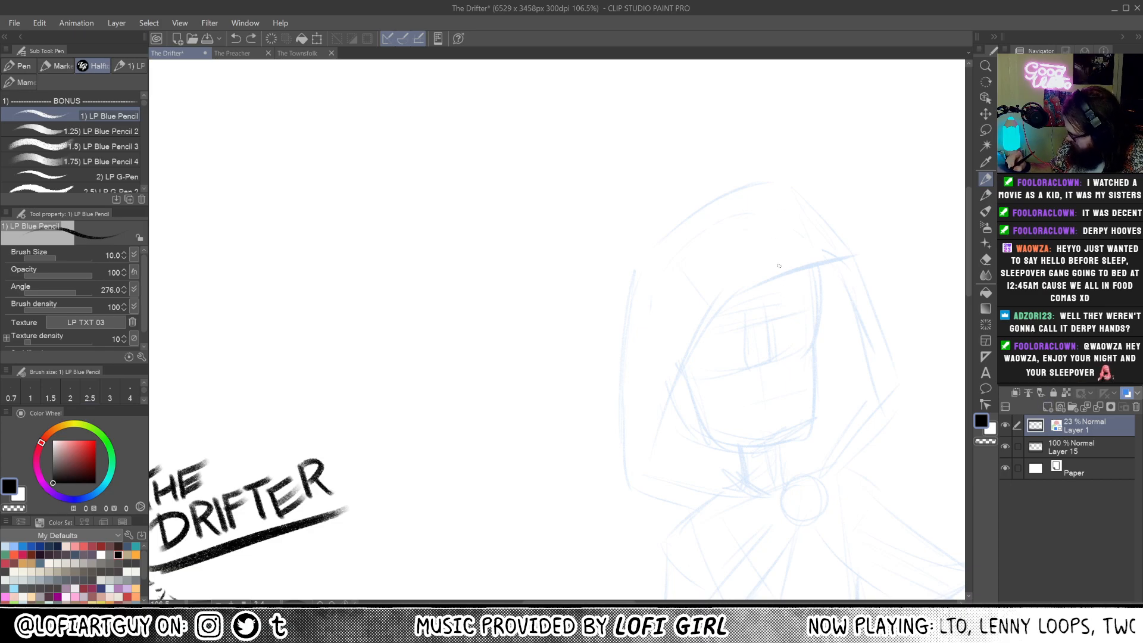
left_click_drag(777, 305, 786, 289)
key("ctrl+z")
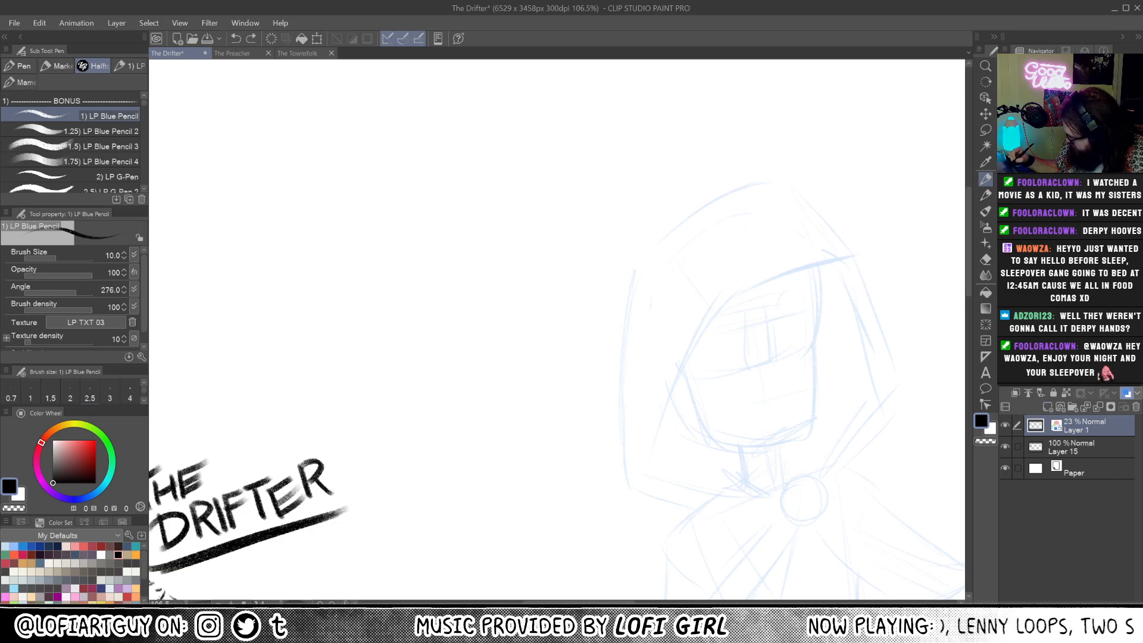
- Add a new layer above the blue rough and draw the right-hand round eye and the face edge beside it
left_click(1047, 408)
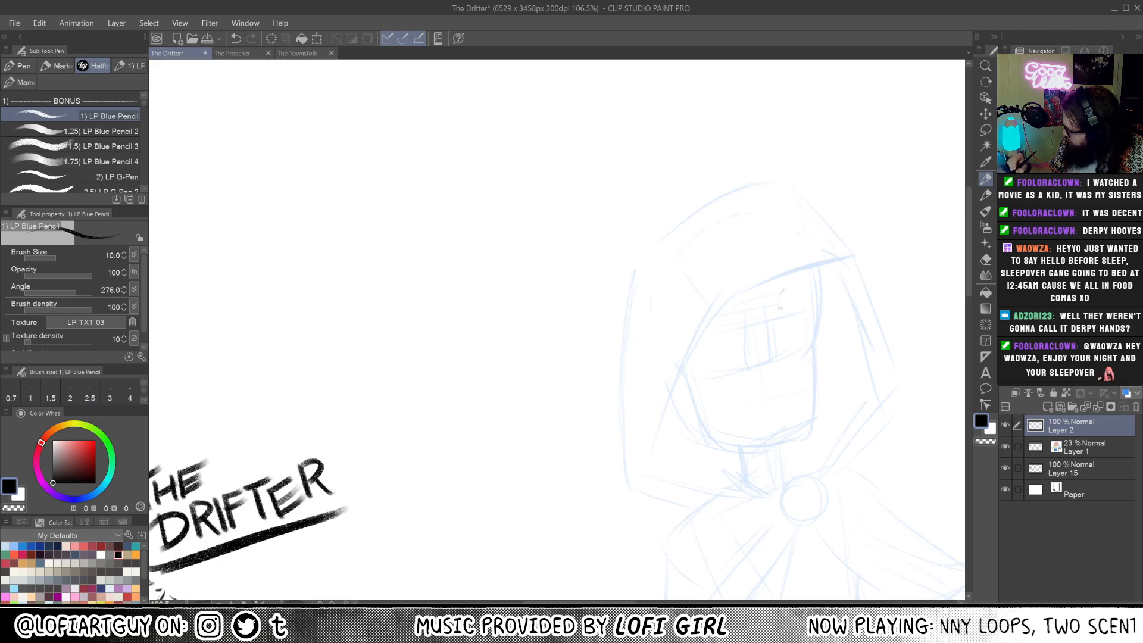
mouse_move(779, 306)
left_mouse_down()
mouse_move(792, 288)
mouse_move(804, 309)
mouse_move(789, 314)
mouse_move(802, 310)
left_mouse_up()
key("ctrl+z")
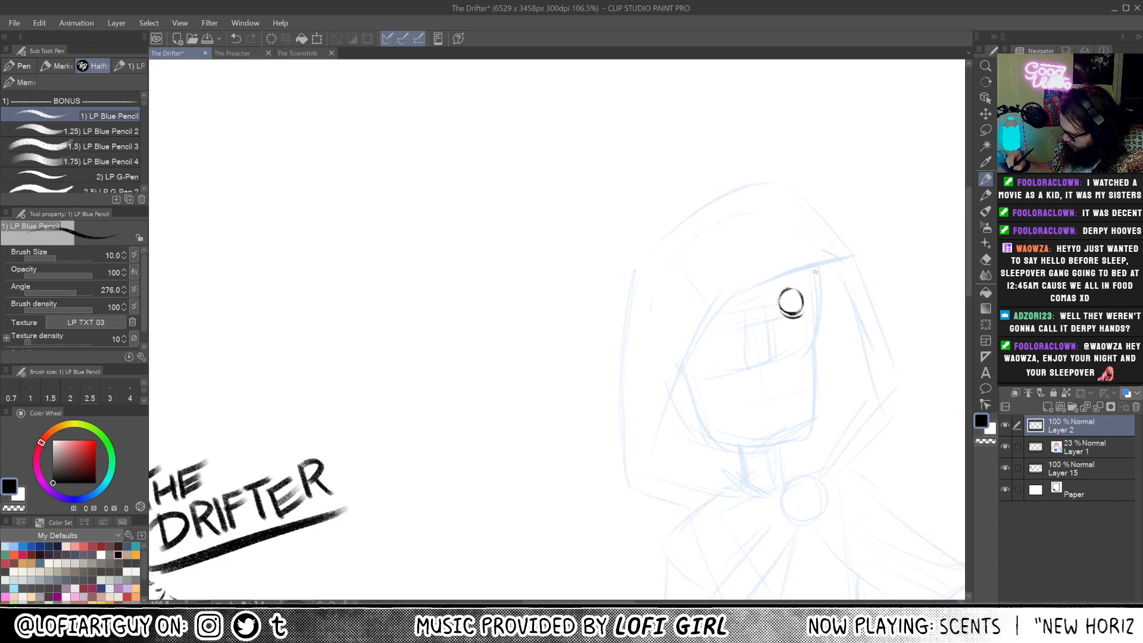
left_click_drag(812, 268, 814, 345)
key("ctrl+z")
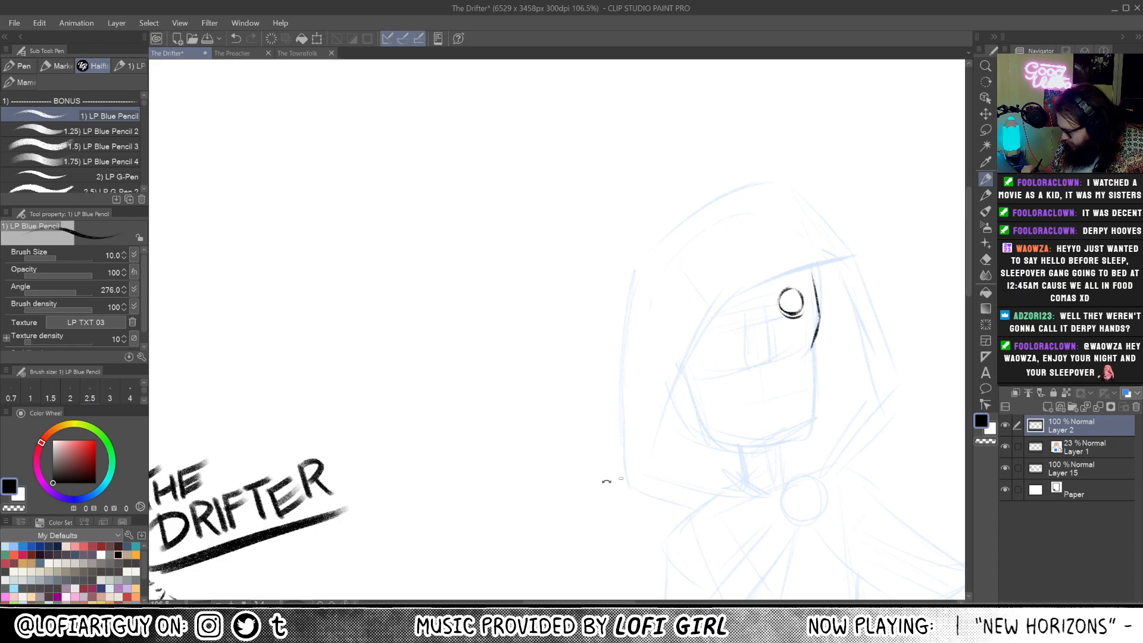
- Draw the nose's bridge line and its short underside along the guide in the middle of the face
left_click_drag(606, 482, 783, 166)
left_click_drag(592, 309, 757, 561)
left_click_drag(633, 441, 700, 419)
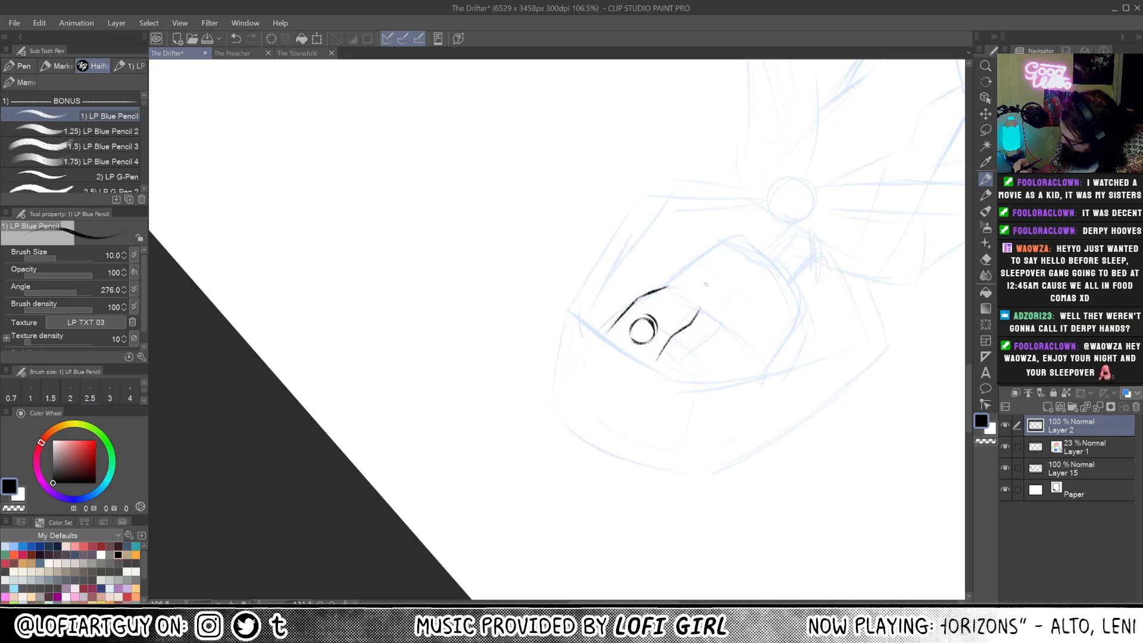
left_click_drag(830, 271, 646, 548)
left_click_drag(664, 377, 792, 274)
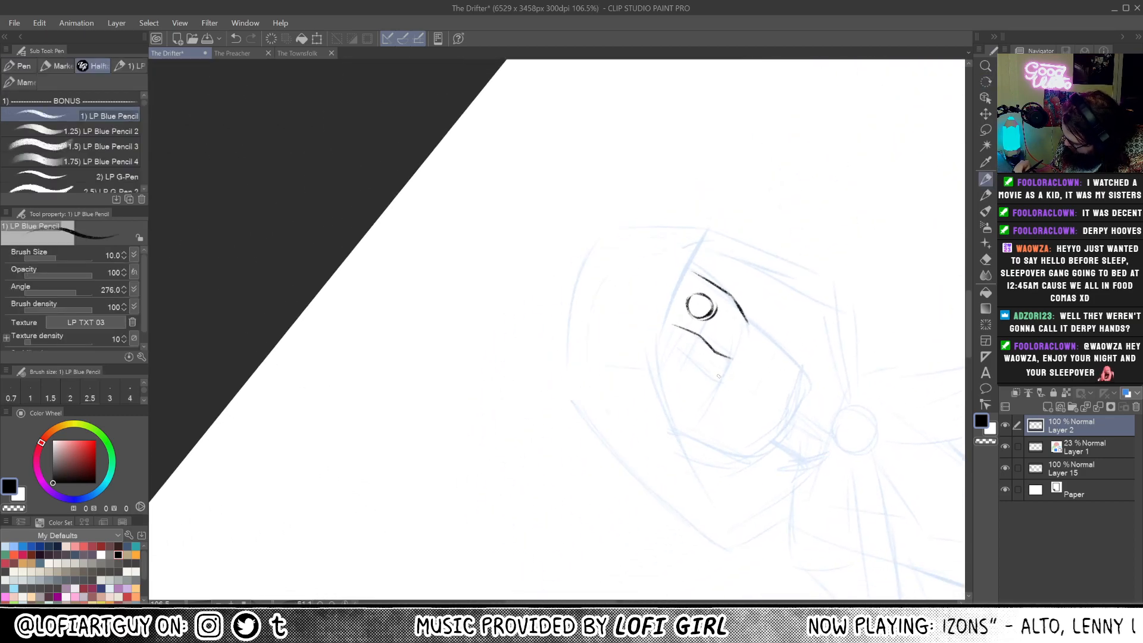
left_click_drag(720, 375, 609, 439)
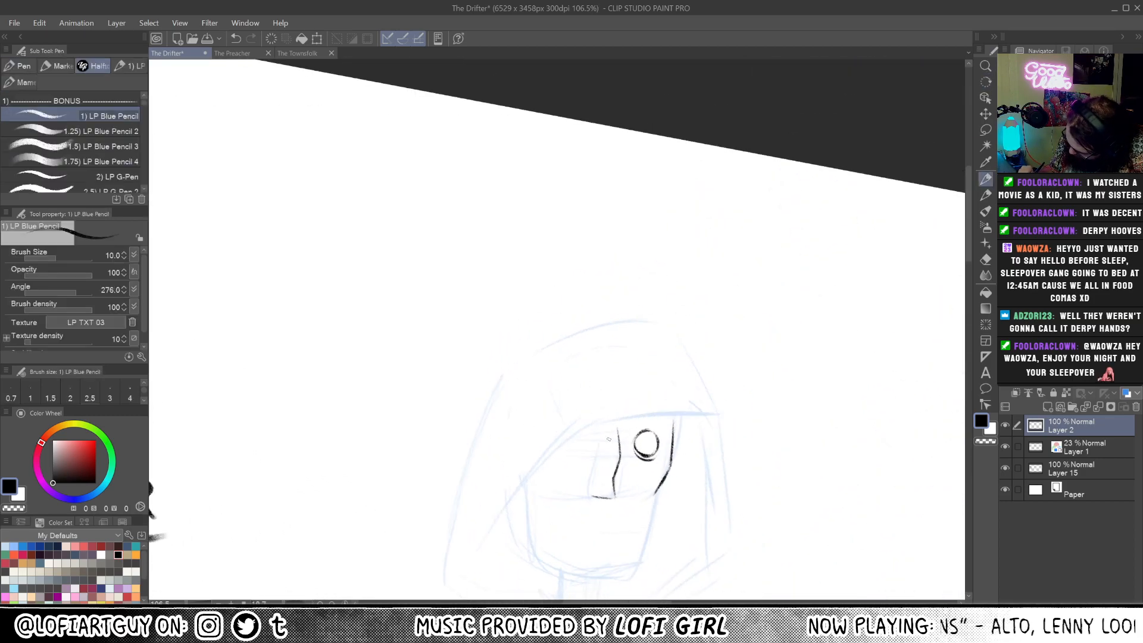
- Draw a heavier right-hand cheek and jaw line down to the chin
left_click_drag(595, 534, 696, 388)
left_click_drag(634, 510, 680, 482)
mouse_move(775, 293)
left_mouse_down()
mouse_move(832, 314)
mouse_move(814, 353)
left_mouse_up()
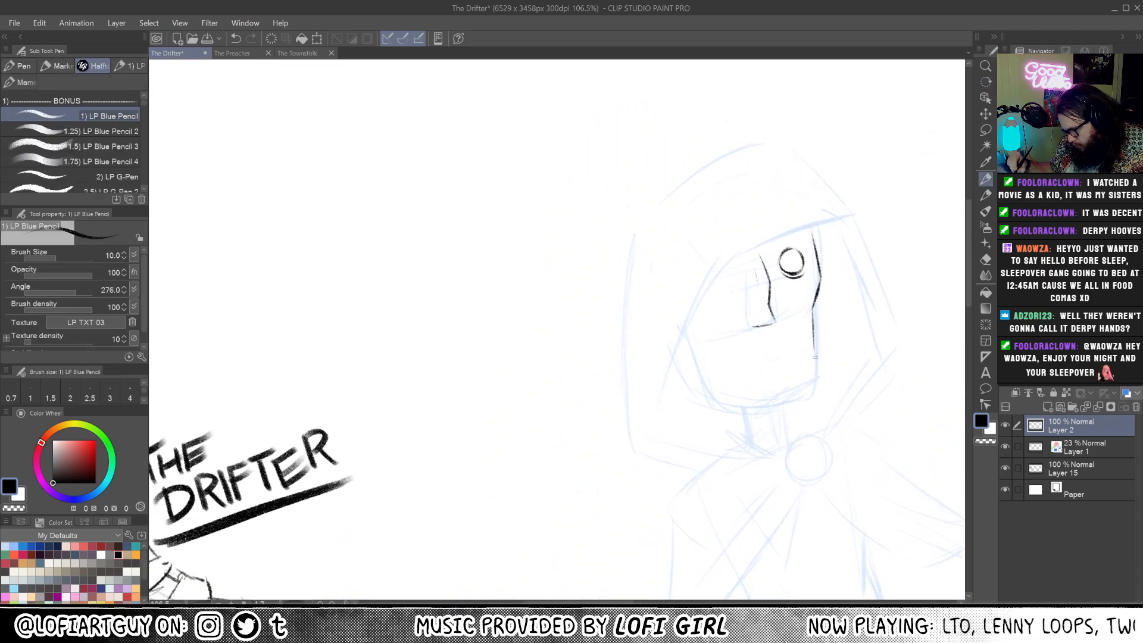
mouse_move(815, 307)
left_mouse_down()
mouse_move(814, 384)
mouse_move(819, 296)
mouse_move(813, 304)
left_mouse_up()
key("ctrl+z")
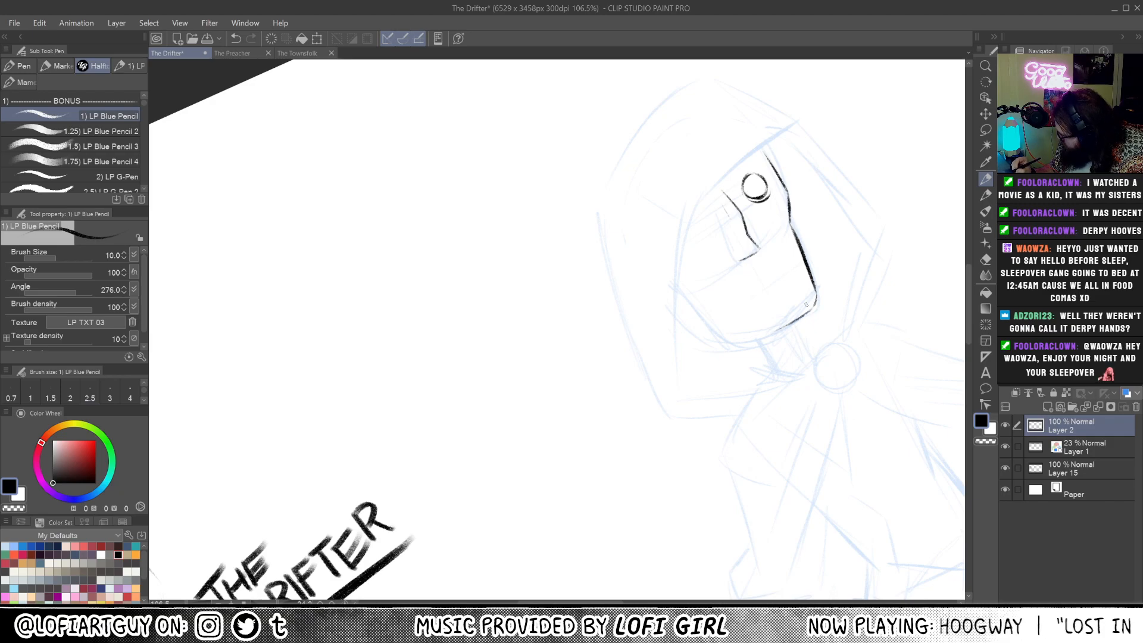
- Draw the small ear curve on the left-hand side of the face
mouse_move(768, 352)
left_mouse_down()
mouse_move(745, 425)
mouse_move(662, 511)
left_mouse_up()
mouse_move(713, 420)
left_mouse_down()
mouse_move(734, 404)
mouse_move(730, 346)
left_mouse_up()
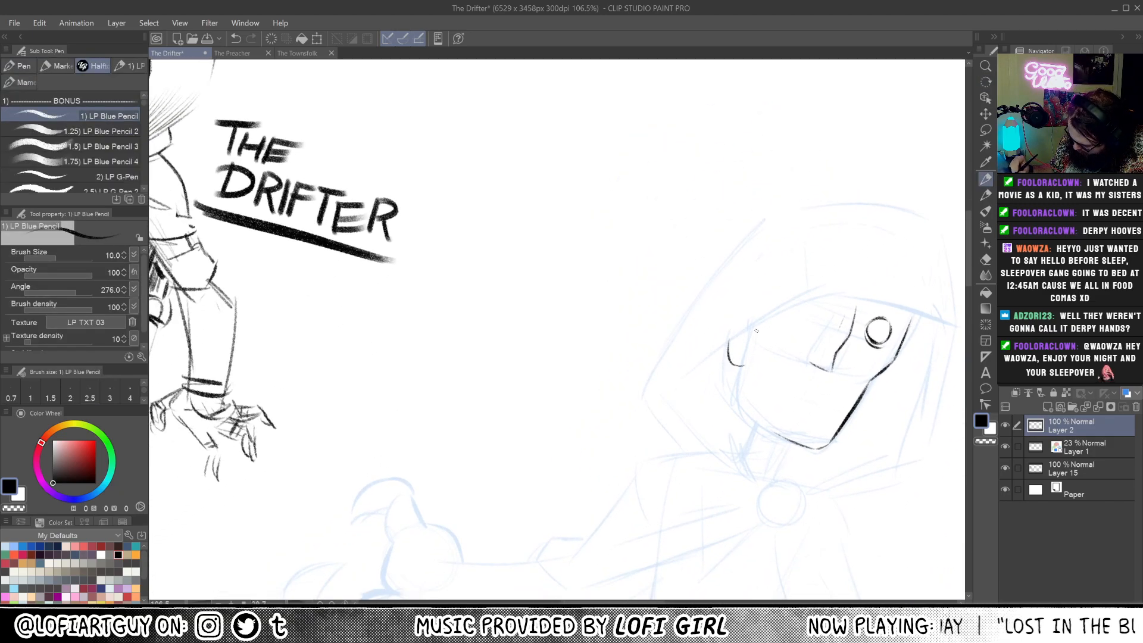
left_click_drag(659, 507, 755, 388)
left_click_drag(719, 210, 727, 383)
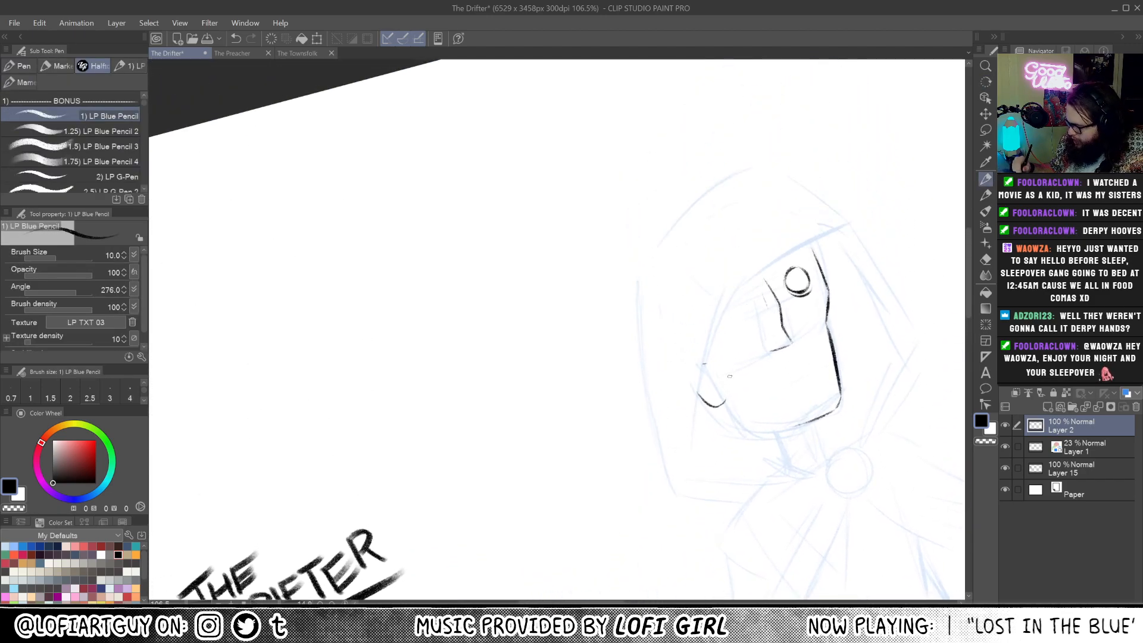
left_click_drag(766, 281, 769, 365)
- Draw the hood opening's edge up the left-hand side and across the forehead, redoing the first side stroke
left_click_drag(645, 484, 702, 389)
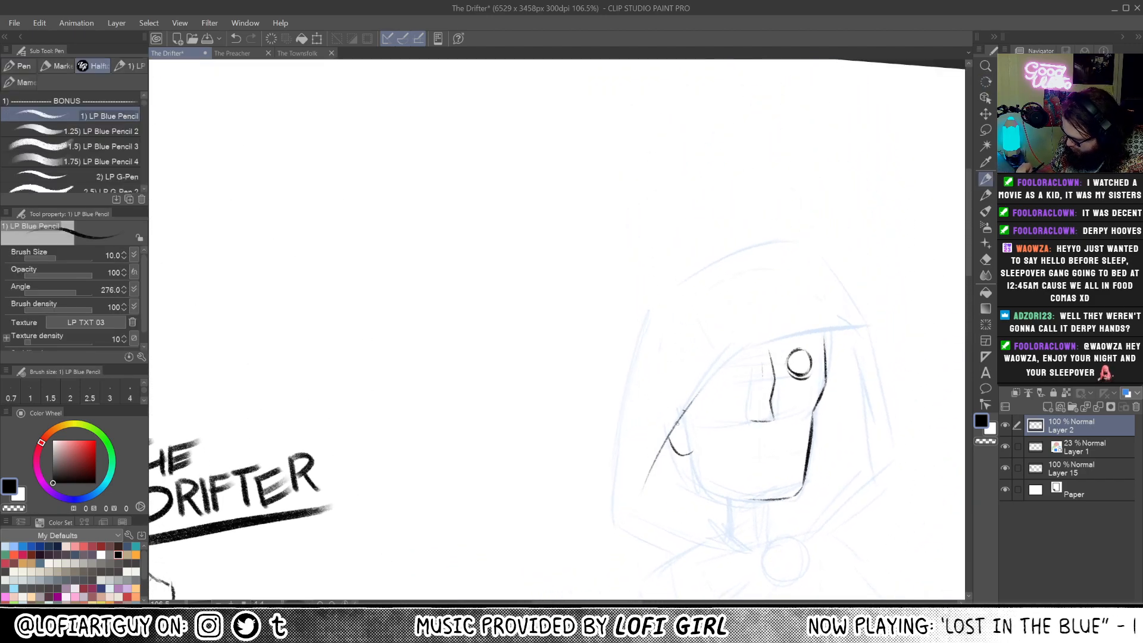
key("ctrl+z")
left_click_drag(645, 485, 722, 357)
left_click_drag(691, 394, 738, 345)
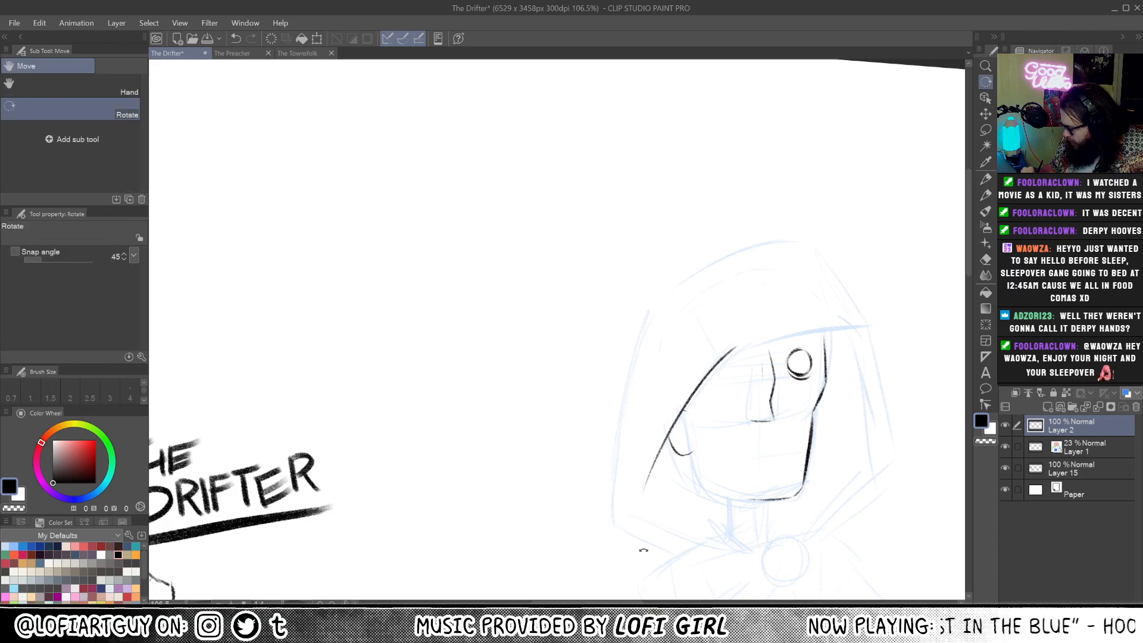
left_click_drag(643, 548, 777, 414)
left_click_drag(726, 163, 756, 339)
left_click_drag(720, 387, 774, 306)
left_click_drag(809, 402, 681, 562)
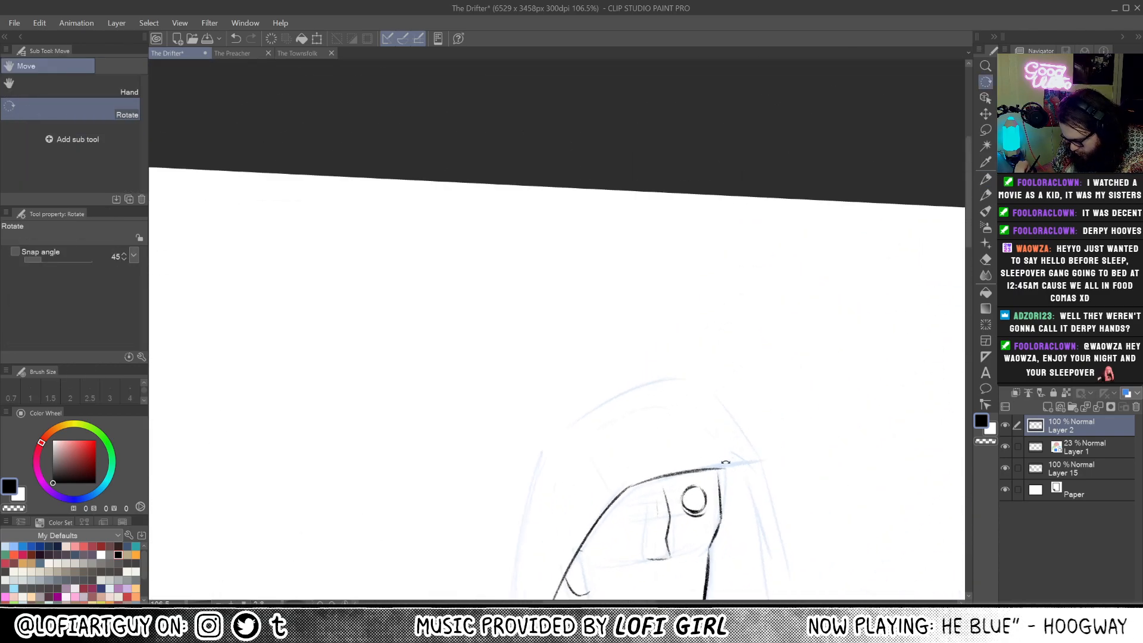
- Add short jagged fold marks at the hood opening's upper right-hand corner
left_click_drag(723, 446, 739, 468)
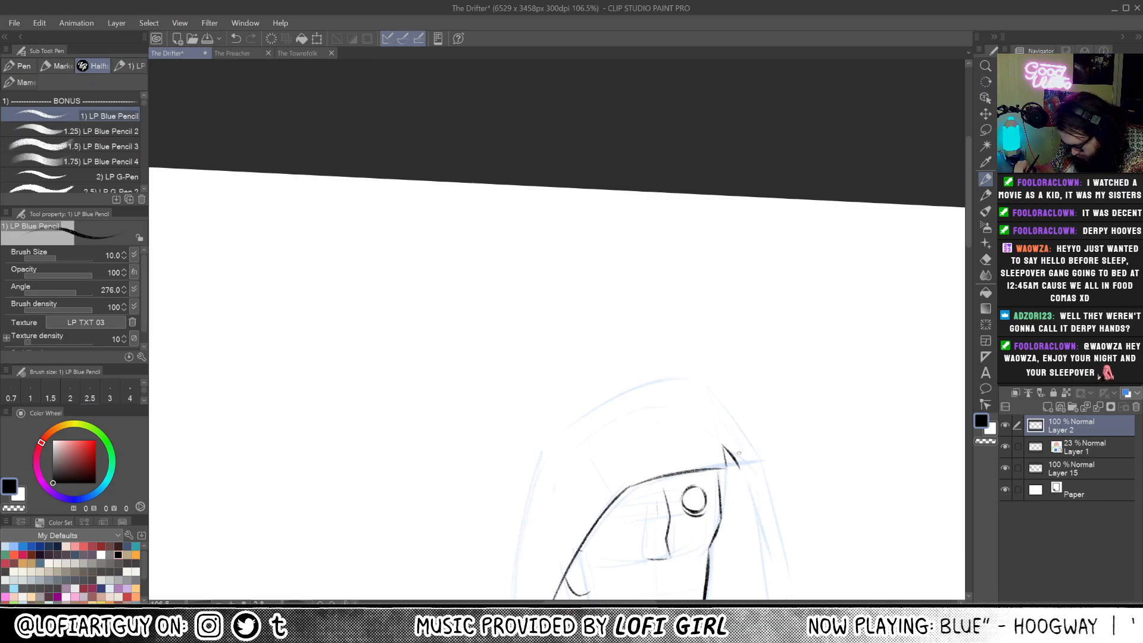
left_click_drag(608, 542, 702, 405)
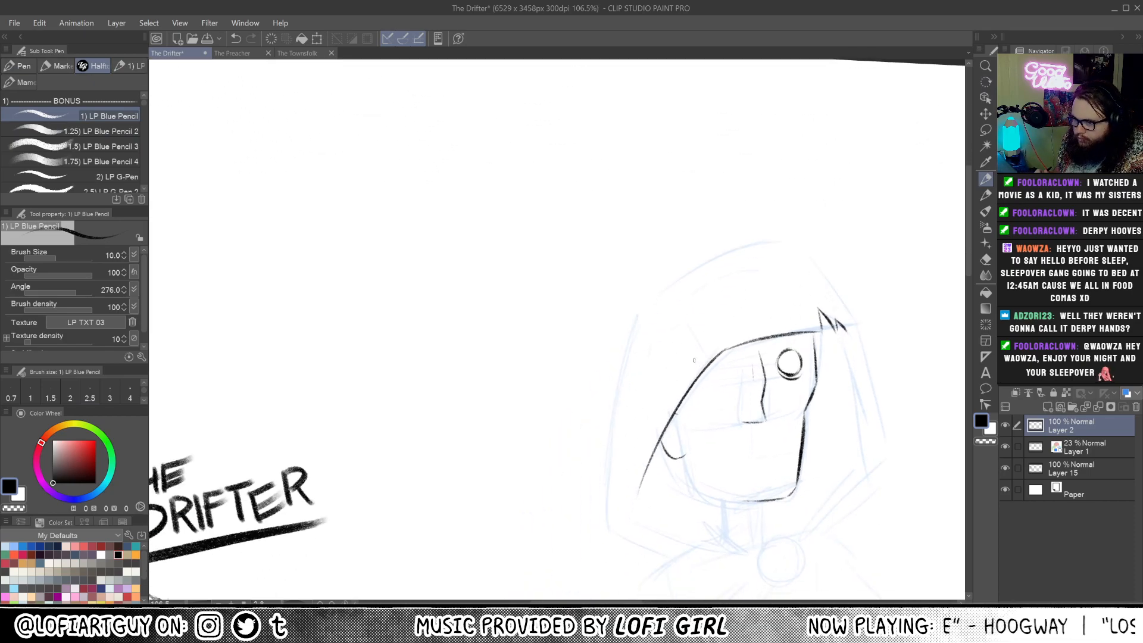
left_click_drag(695, 360, 835, 338)
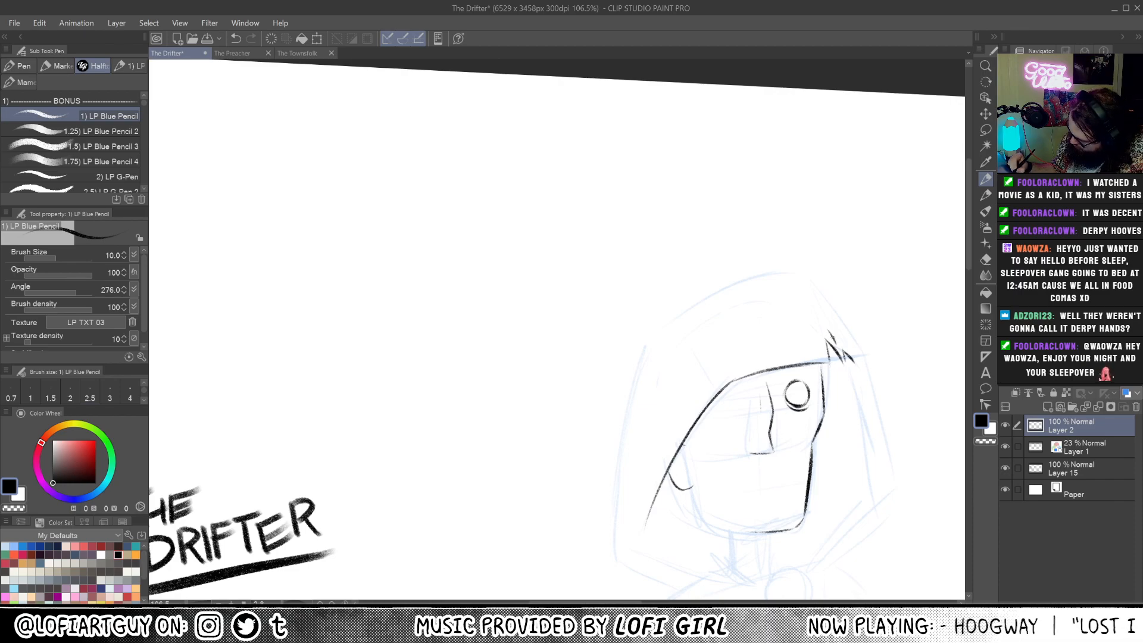
- Draw the left-hand round eye partly tucked under the hood edge, undoing and redrawing its curve
mouse_move(637, 499)
left_mouse_down()
mouse_move(764, 367)
mouse_move(756, 458)
left_mouse_up()
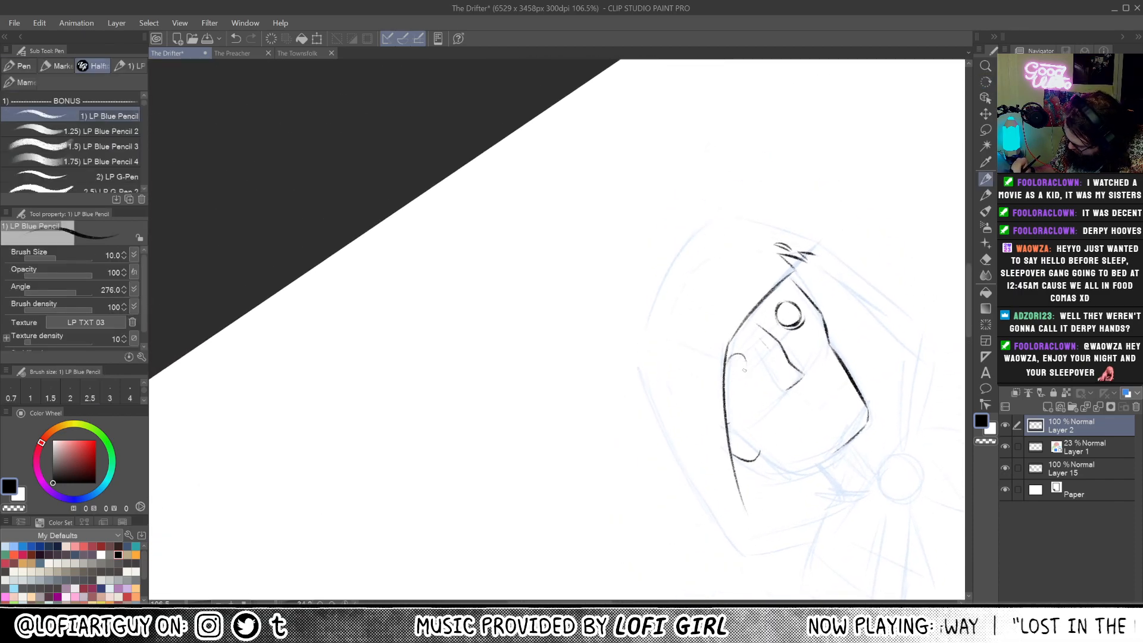
key("ctrl+z")
left_click_drag(727, 371, 746, 369)
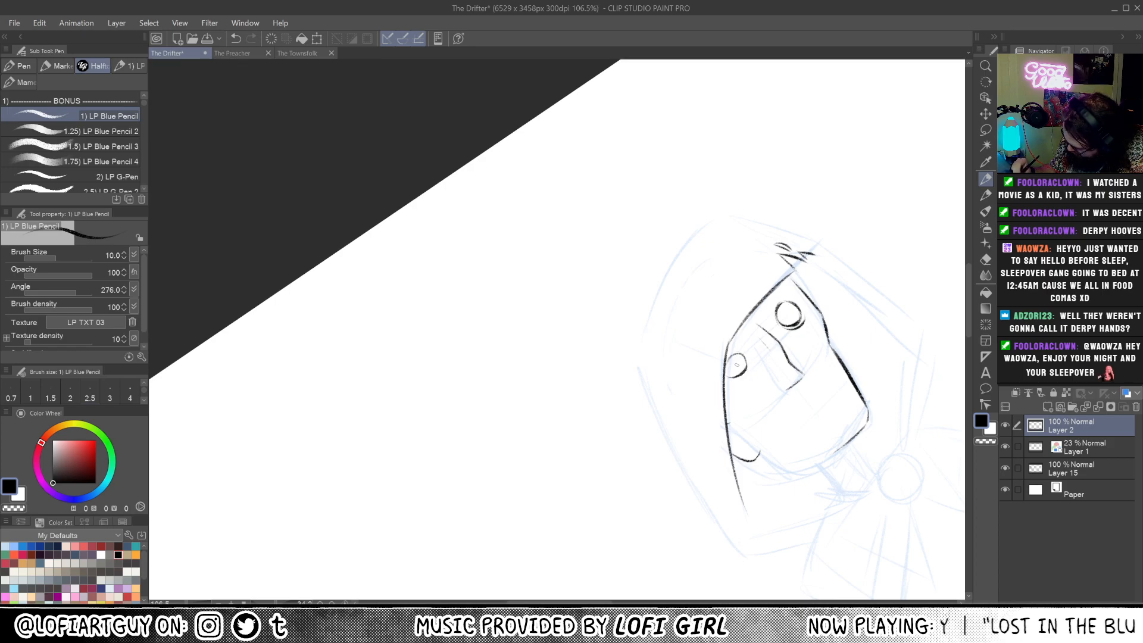
key("ctrl+z")
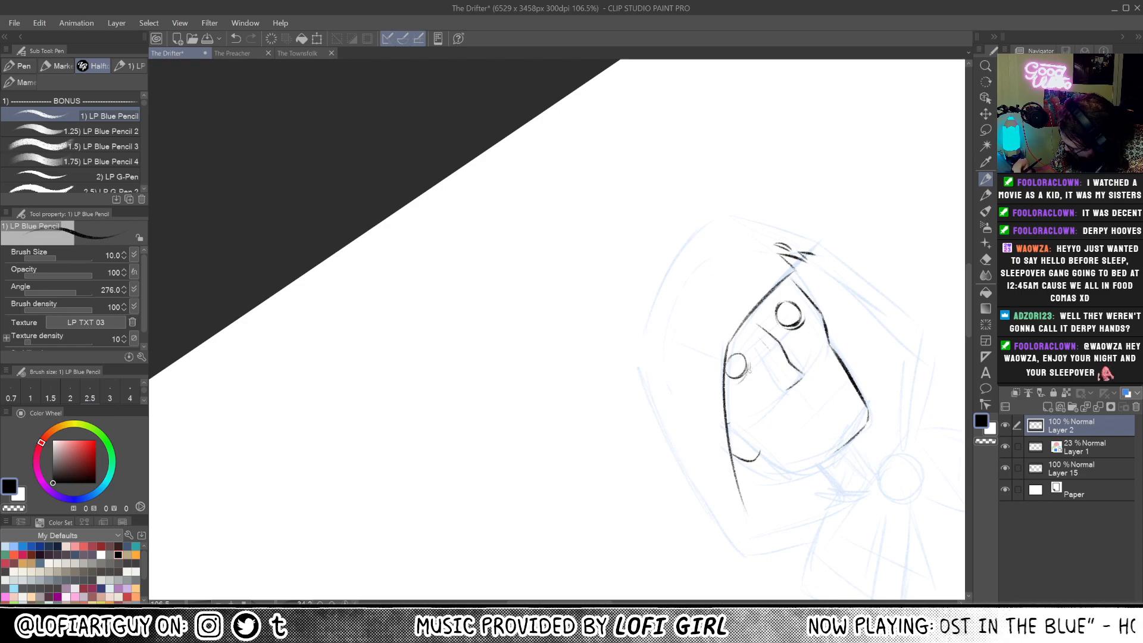
key("shift+space")
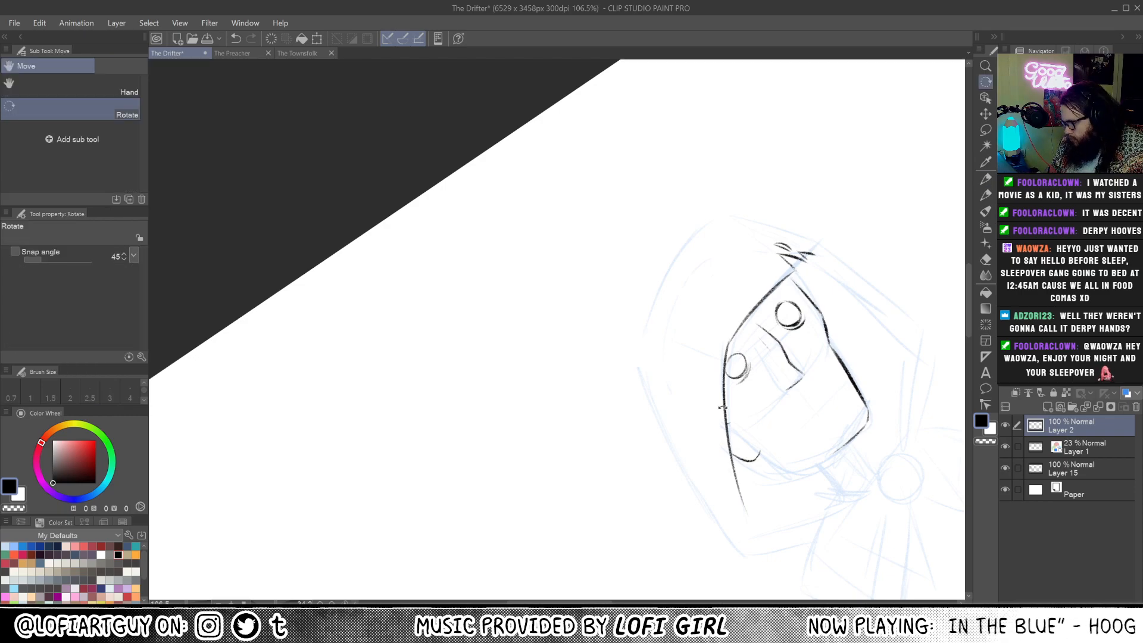
- Draw the left-hand jaw line toward the chin and a short mouth mark
left_click_drag(774, 506, 738, 158)
left_click_drag(747, 210, 761, 462)
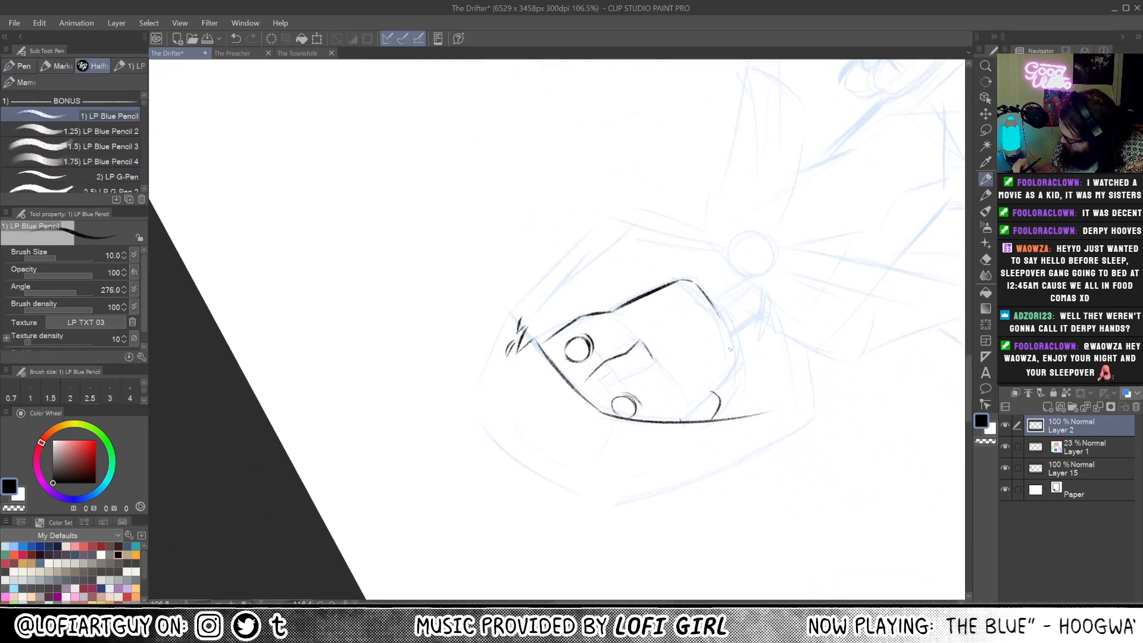
key("shift+space")
left_click_drag(775, 362, 631, 386)
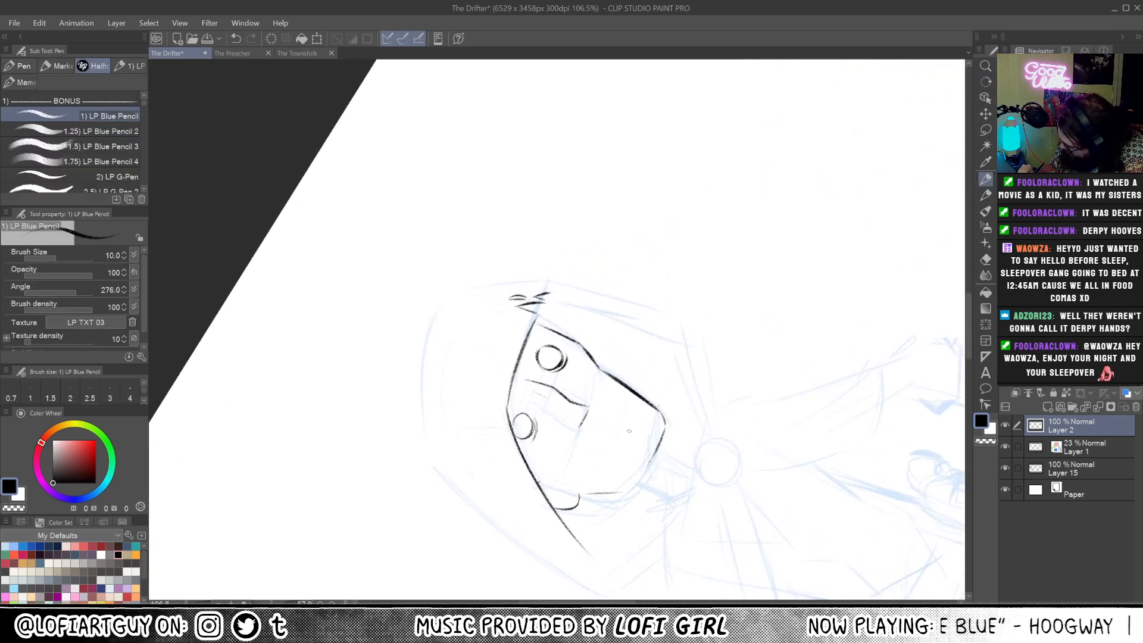
key("shift+space")
mouse_move(670, 334)
left_mouse_down()
mouse_move(602, 393)
mouse_move(658, 317)
left_mouse_up()
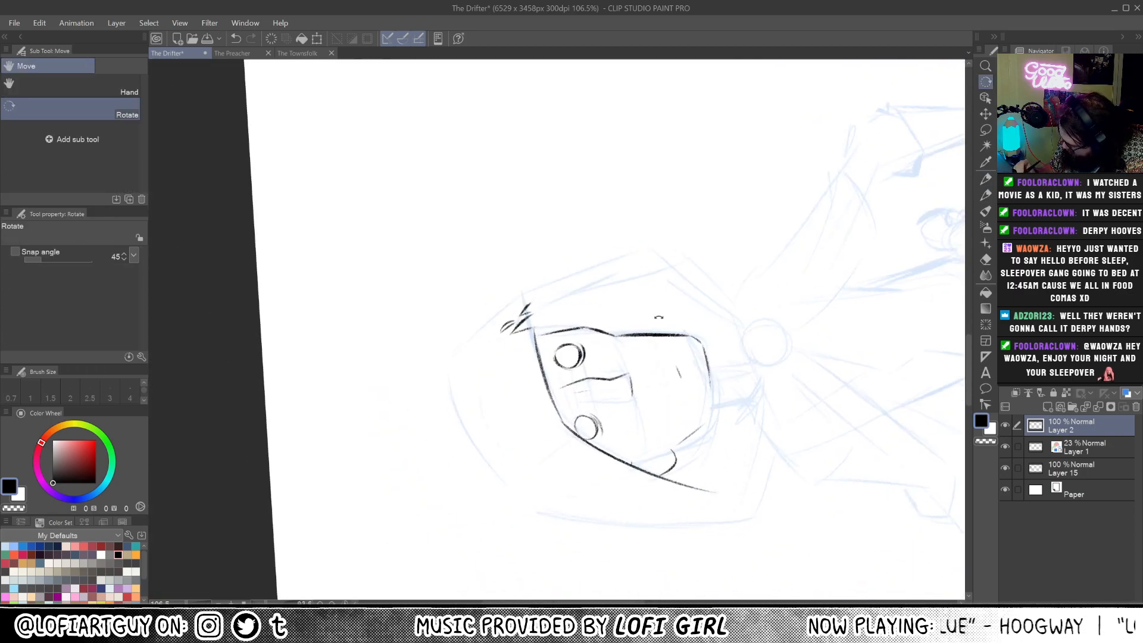
- Add a slanted brow line above the right-hand eye and accent lines under the eyes
left_click_drag(586, 405, 723, 323)
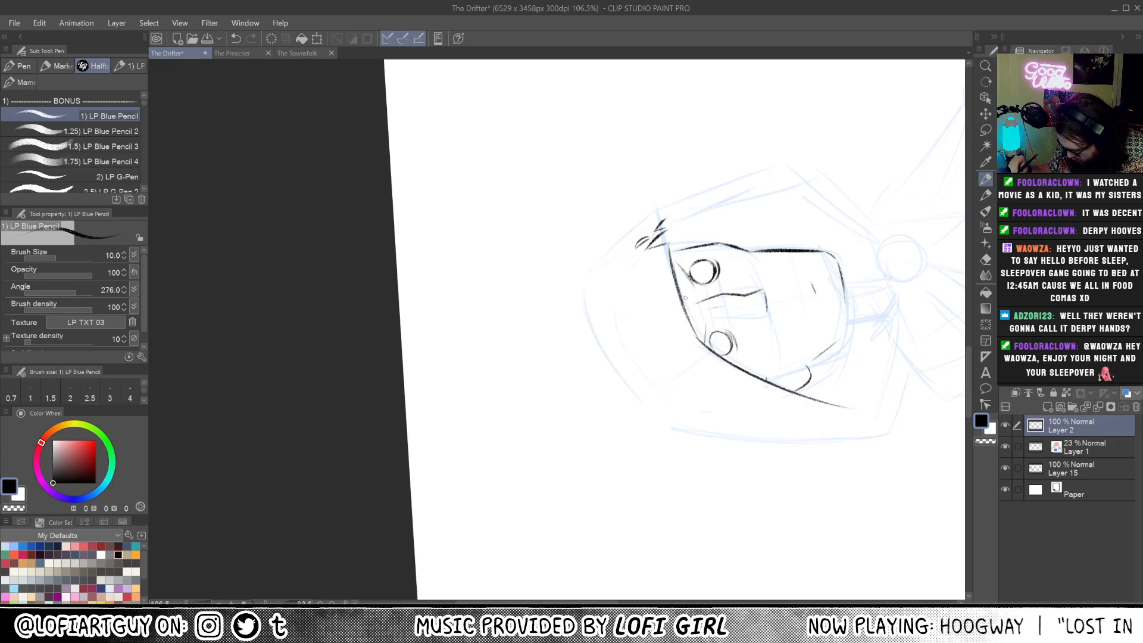
key("shift+space")
mouse_move(713, 262)
left_mouse_down()
mouse_move(724, 292)
mouse_move(610, 554)
left_mouse_up()
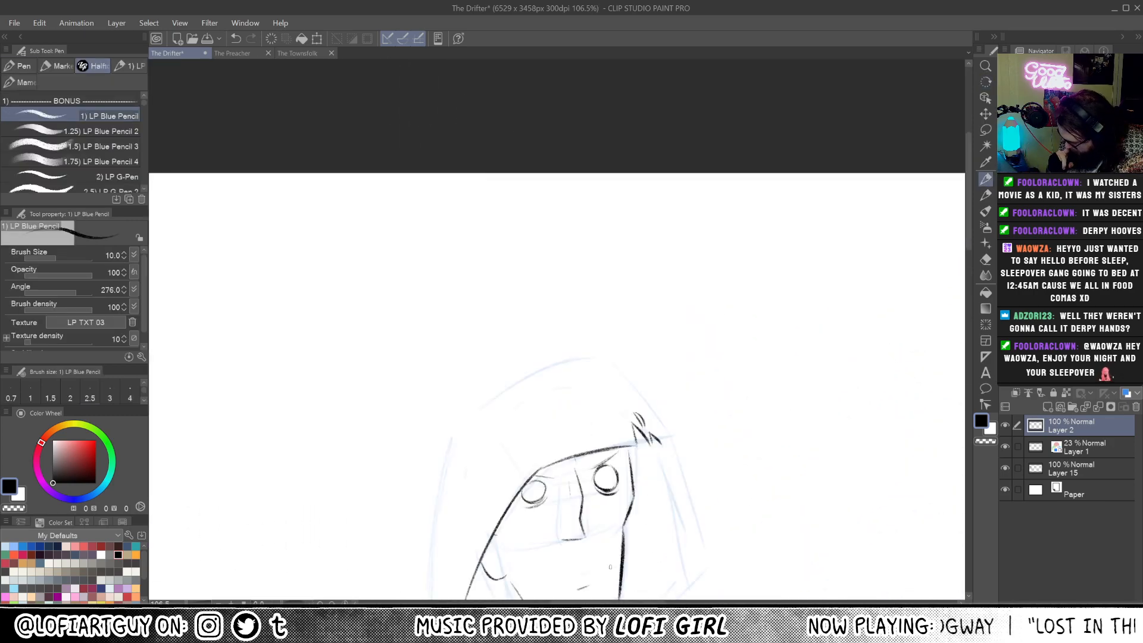
left_click_drag(658, 498, 767, 302)
left_click_drag(700, 418, 776, 349)
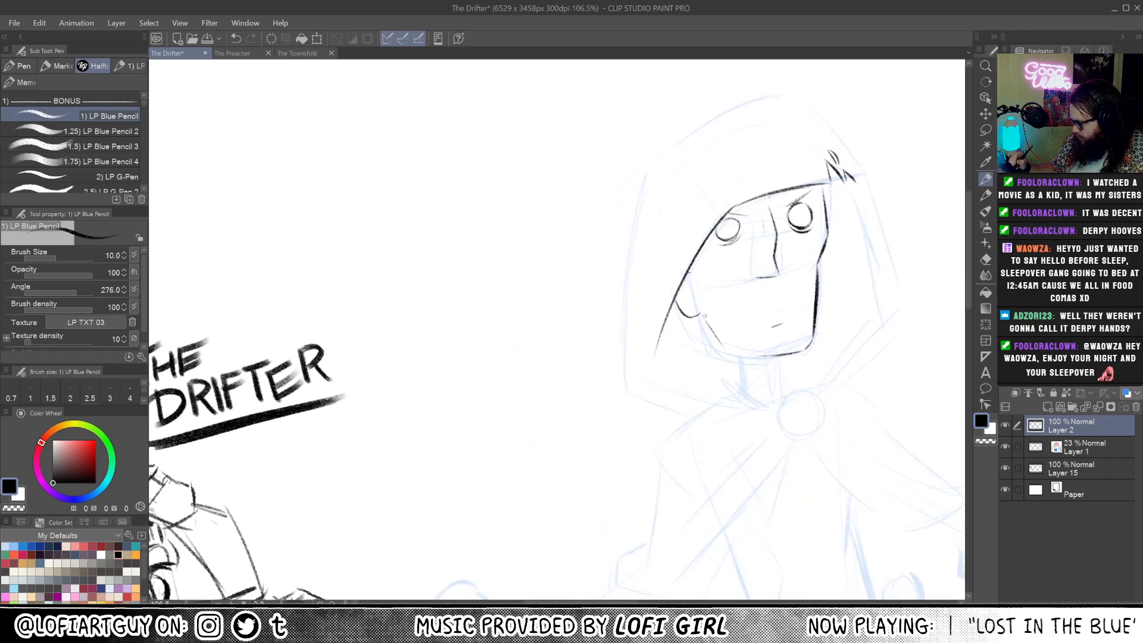
- Extend the left-hand cheek line from the ear down to the jaw
key("shift+space")
left_click_drag(841, 269, 809, 418)
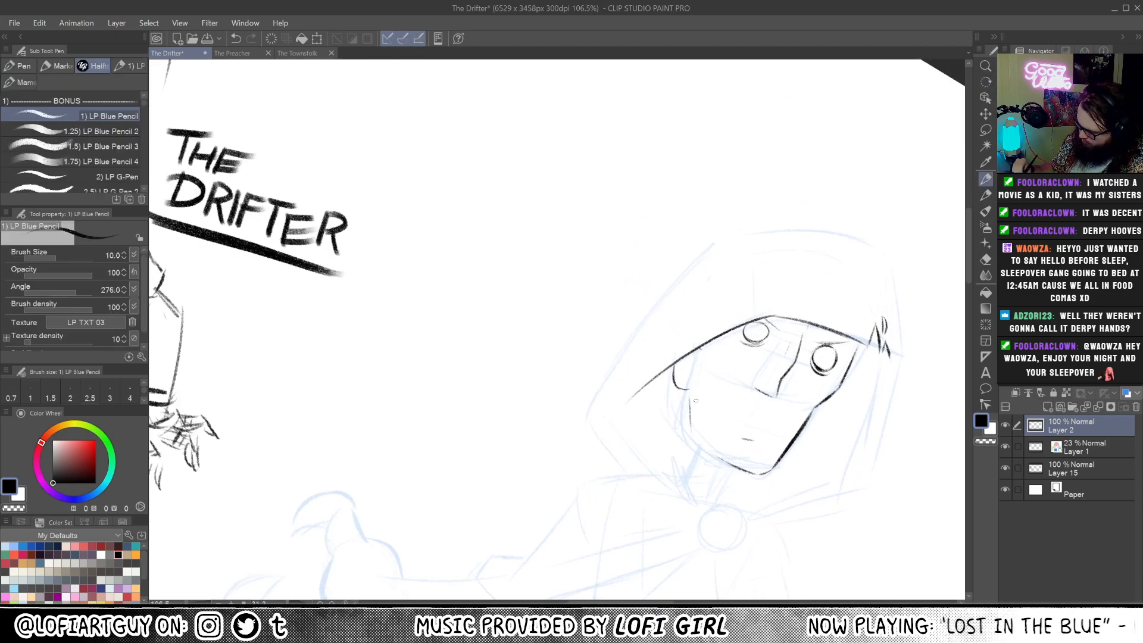
left_click_drag(690, 393, 695, 437)
- Delete Layer 2 with the face line drawing, leaving the blue rough on Layer 1
left_click_drag(808, 505, 645, 488)
left_click_drag(657, 424, 738, 485)
left_click(664, 293)
left_click_drag(671, 427, 646, 428)
left_click_drag(720, 513, 679, 393)
left_click(1137, 408)
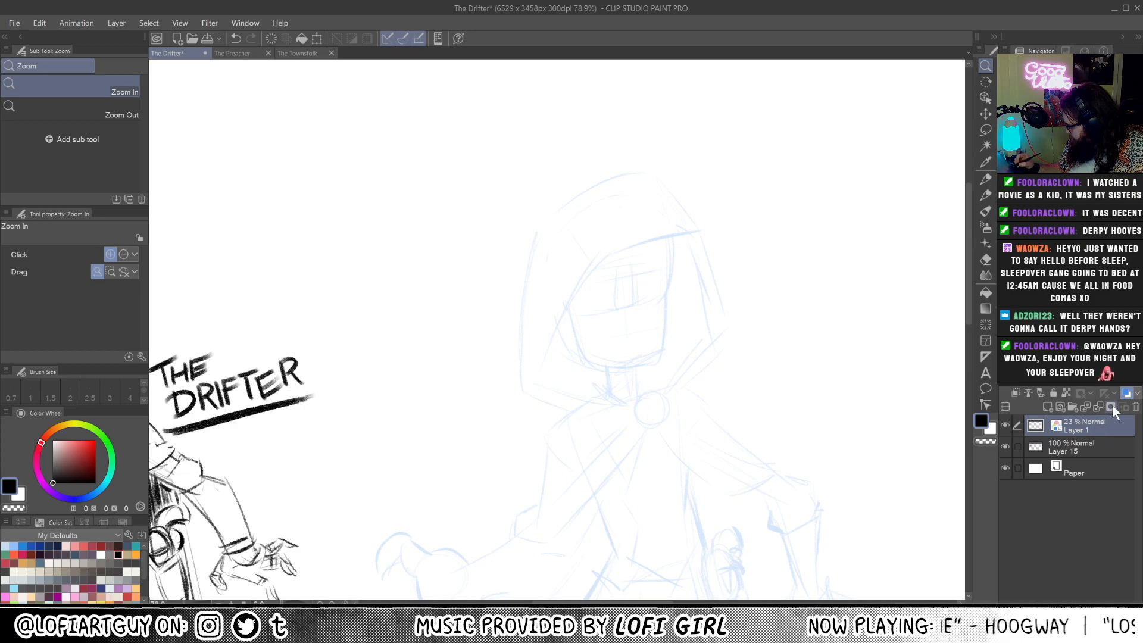
- Create a new layer above the blue rough and draw the left-hand side and top curve of the skull
left_click(1048, 408)
left_click_drag(612, 442, 700, 530)
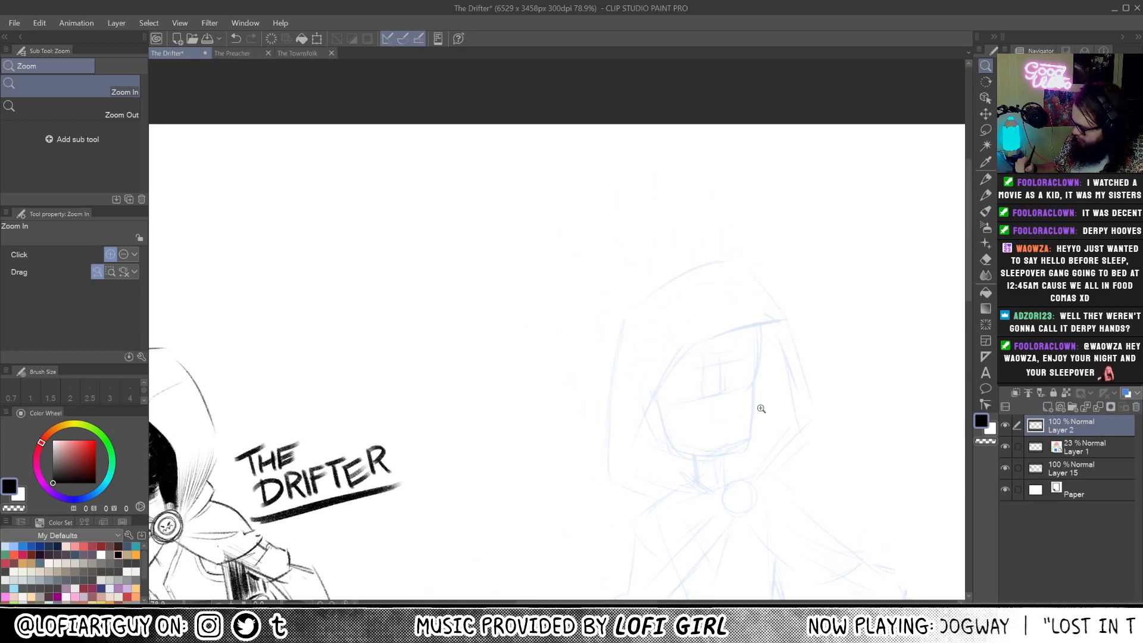
left_click_drag(729, 392, 760, 343)
key("p")
scroll(730, 210, "up", 2)
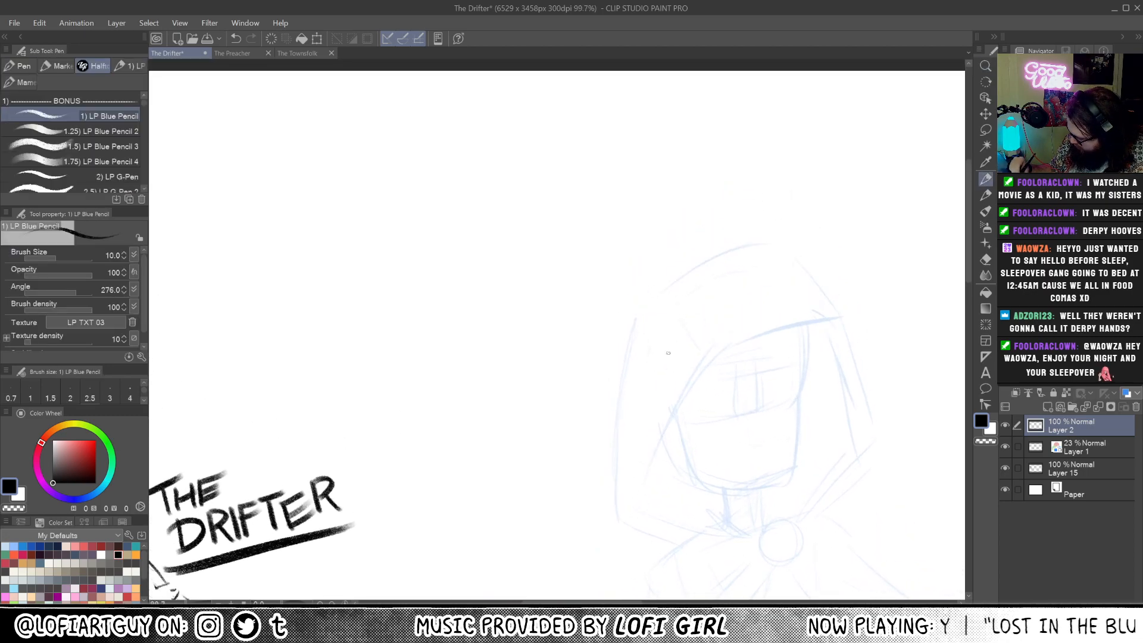
mouse_move(671, 322)
left_mouse_down()
mouse_move(666, 364)
mouse_move(745, 267)
left_mouse_up()
key("ctrl+z")
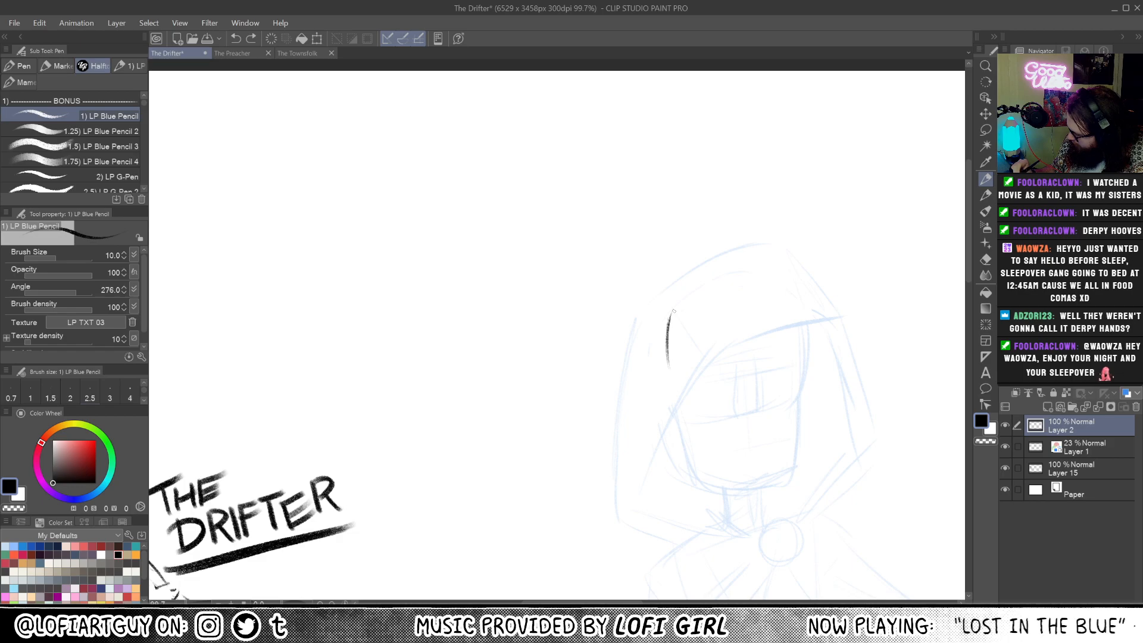
left_click_drag(674, 310, 752, 268)
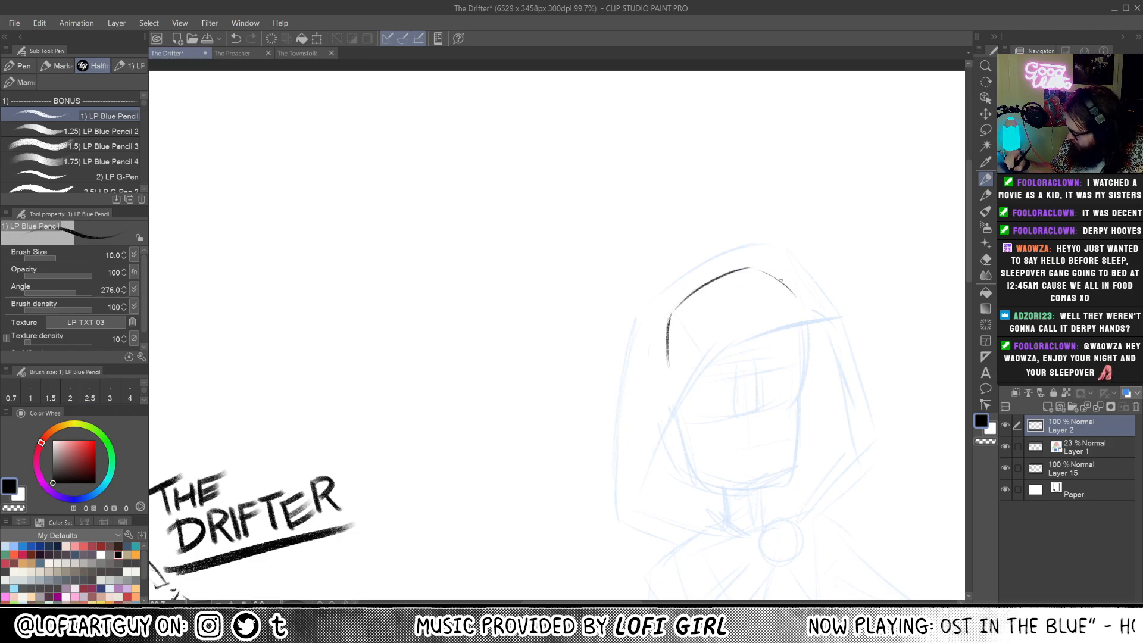
- Complete the head outline with the right-hand temple, both cheeks, the jaw and the pointed chin
key("/")
left_click(759, 267)
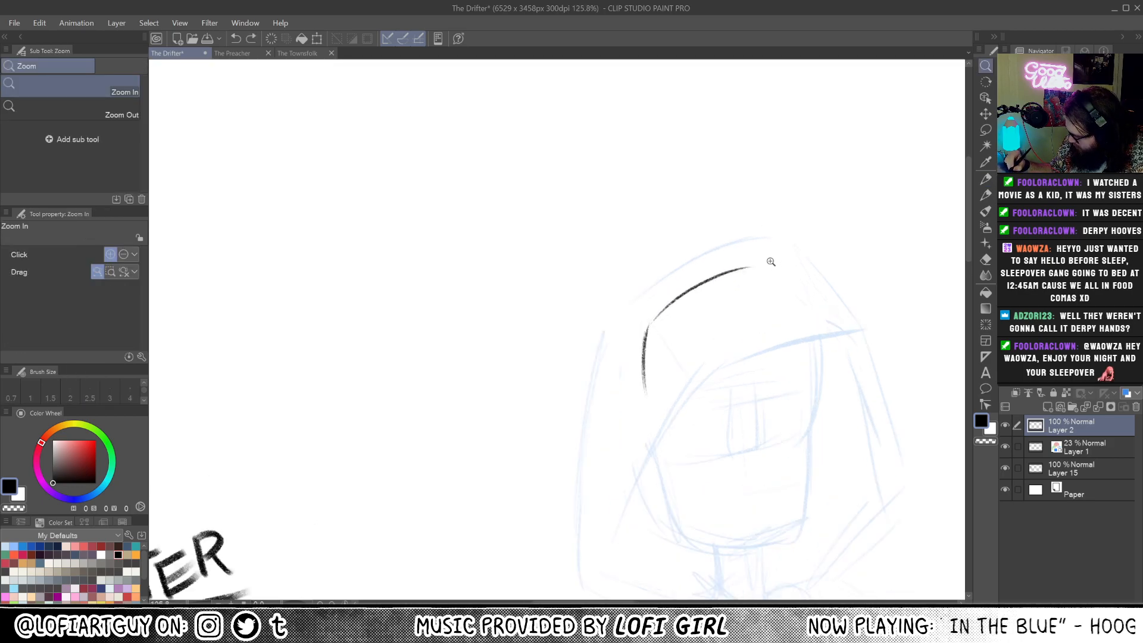
key("p")
mouse_move(751, 268)
left_mouse_down()
mouse_move(801, 291)
mouse_move(811, 315)
mouse_move(813, 304)
mouse_move(817, 377)
left_mouse_up()
mouse_move(645, 364)
left_mouse_down()
mouse_move(682, 509)
mouse_move(733, 537)
left_mouse_up()
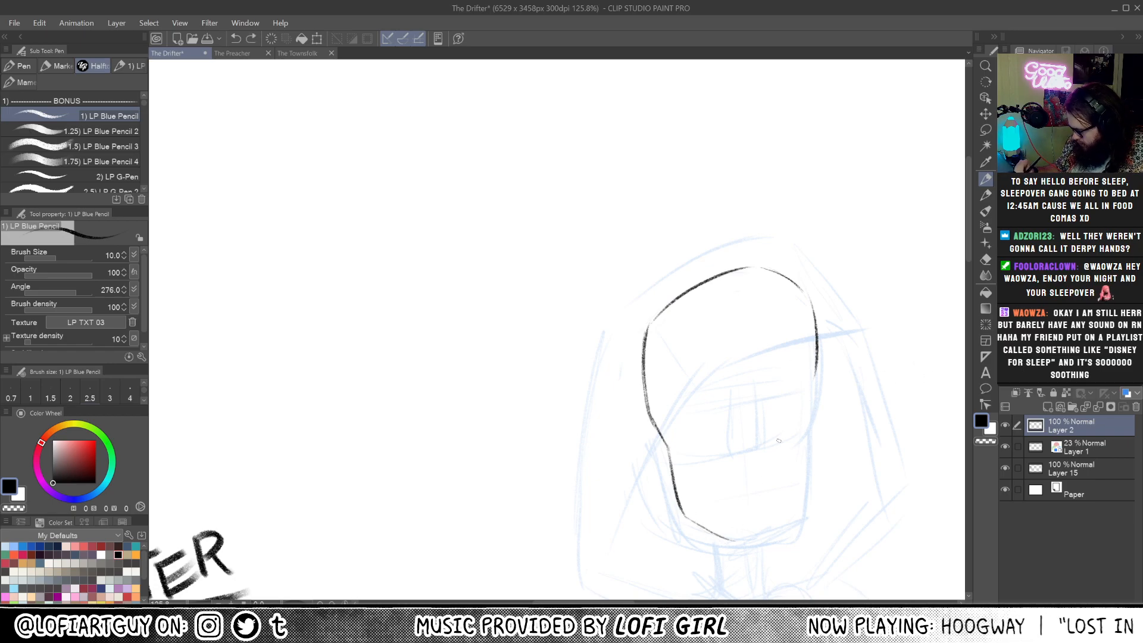
mouse_move(815, 378)
left_mouse_down()
mouse_move(783, 511)
mouse_move(738, 535)
mouse_move(789, 502)
left_mouse_up()
left_click_drag(671, 416, 661, 381)
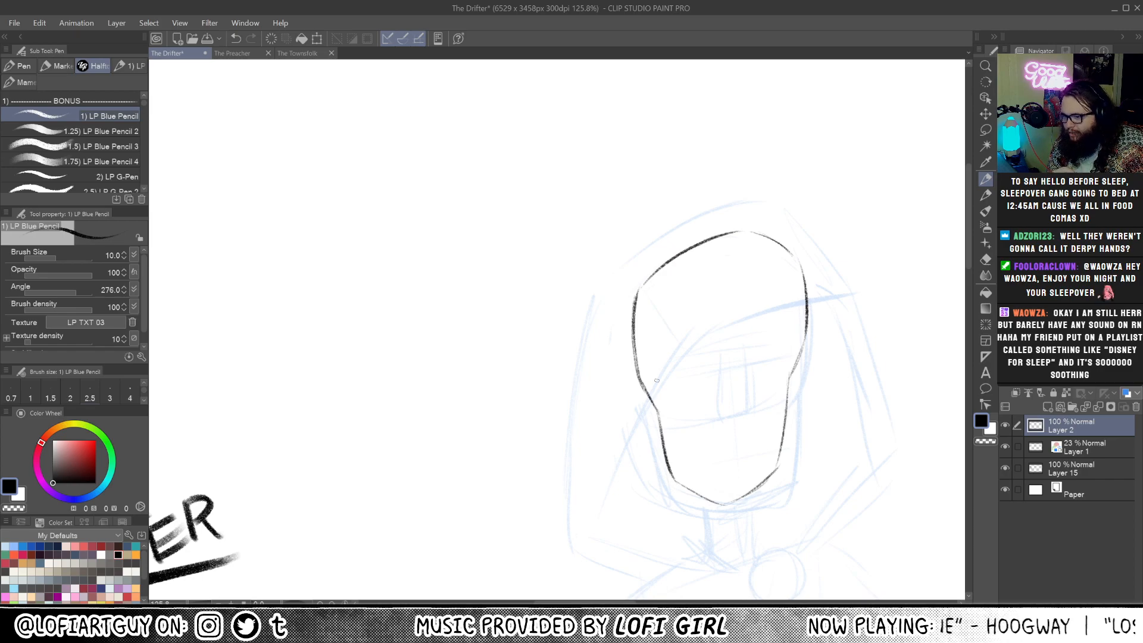
- Sketch a faint slanted brow guide across the head and a vertical centre line down the face
left_click_drag(657, 379, 710, 356)
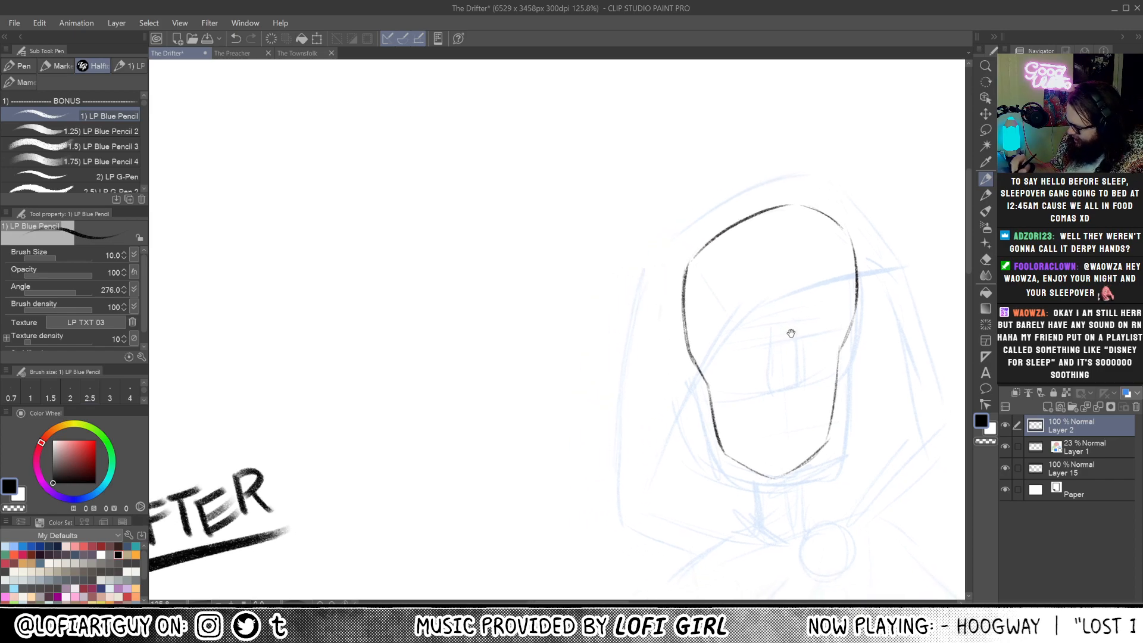
left_click_drag(737, 310, 725, 327)
key("ctrl+z")
key("ctrl+z")
key("ctrl+z")
key("ctrl+z")
key("shift+space")
mouse_move(753, 434)
left_mouse_down()
mouse_move(784, 365)
mouse_move(784, 377)
left_mouse_up()
mouse_move(719, 265)
left_mouse_down()
mouse_move(820, 217)
mouse_move(766, 388)
left_mouse_up()
key("shift+space")
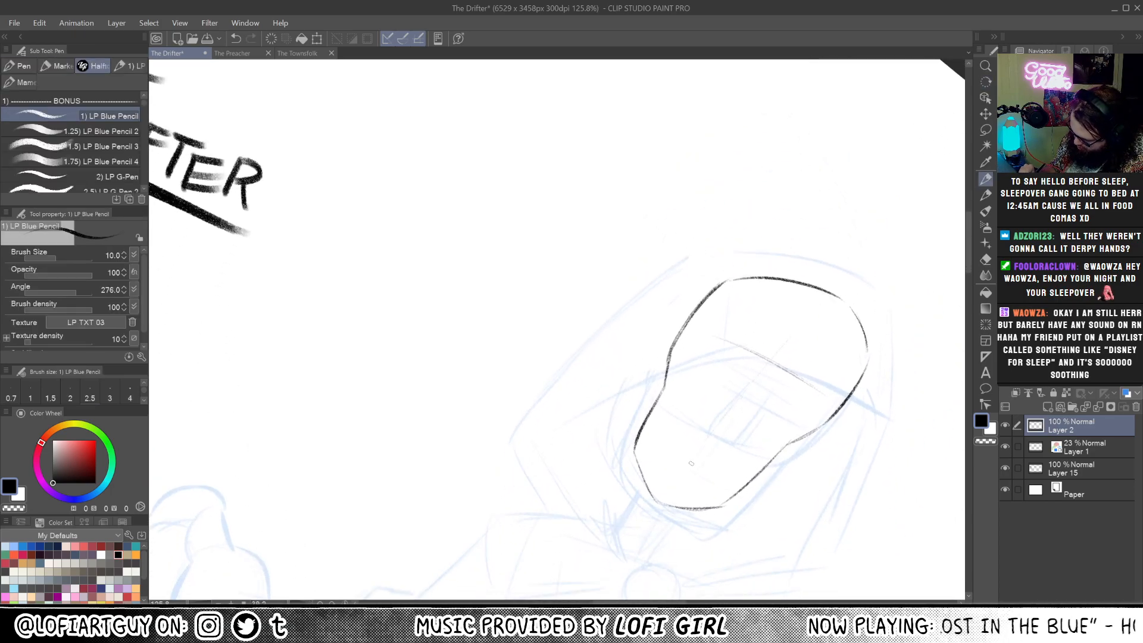
key("shift+space")
- Draw the snarling mouth shape above the chin with a bent upper lip, a lower edge and an inner lip line
mouse_move(679, 482)
left_mouse_down()
mouse_move(741, 288)
mouse_move(824, 301)
mouse_move(795, 320)
mouse_move(802, 302)
mouse_move(838, 287)
left_mouse_up()
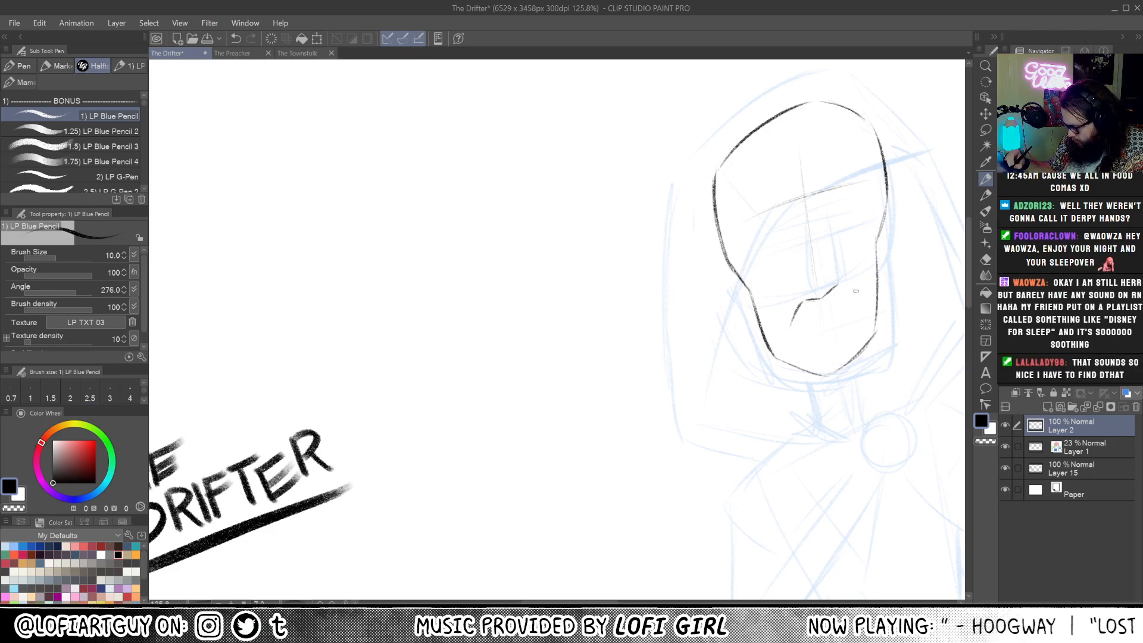
mouse_move(846, 284)
left_mouse_down()
mouse_move(857, 302)
mouse_move(769, 366)
mouse_move(790, 340)
left_mouse_up()
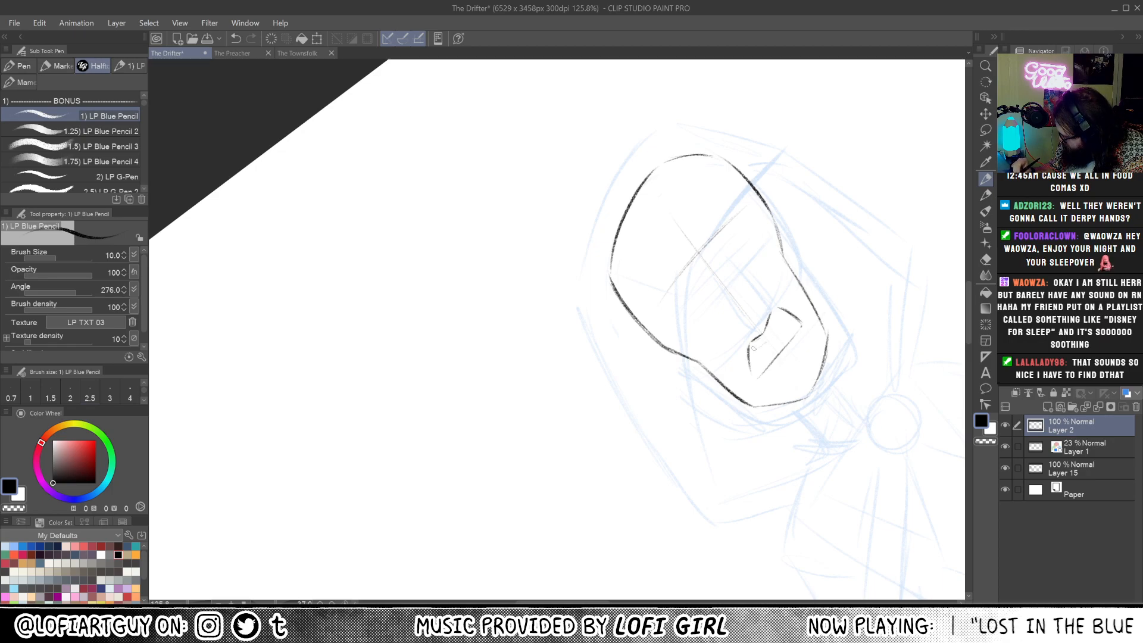
mouse_move(752, 348)
left_mouse_down()
mouse_move(781, 311)
mouse_move(755, 349)
left_mouse_up()
key("e")
key("p")
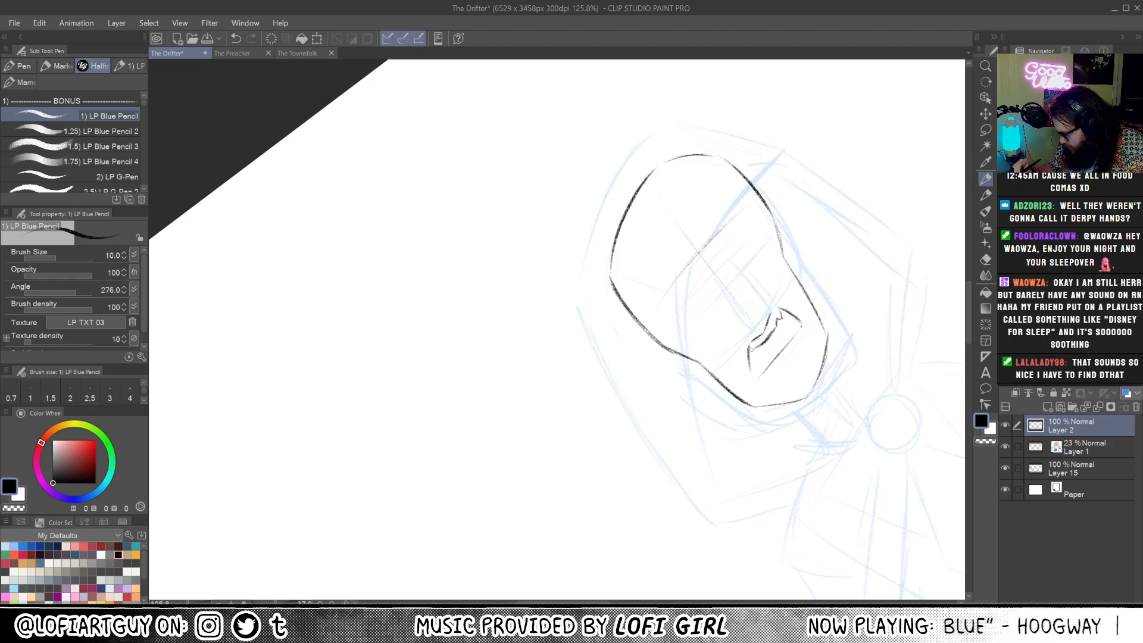
- Refine the mouth's lower edge and add inner lines for the lower lip
key("shift+space")
mouse_move(798, 316)
left_mouse_down()
mouse_move(799, 457)
mouse_move(780, 470)
left_mouse_up()
mouse_move(765, 476)
left_mouse_down()
mouse_move(751, 412)
mouse_move(708, 396)
left_mouse_up()
key("ctrl+z")
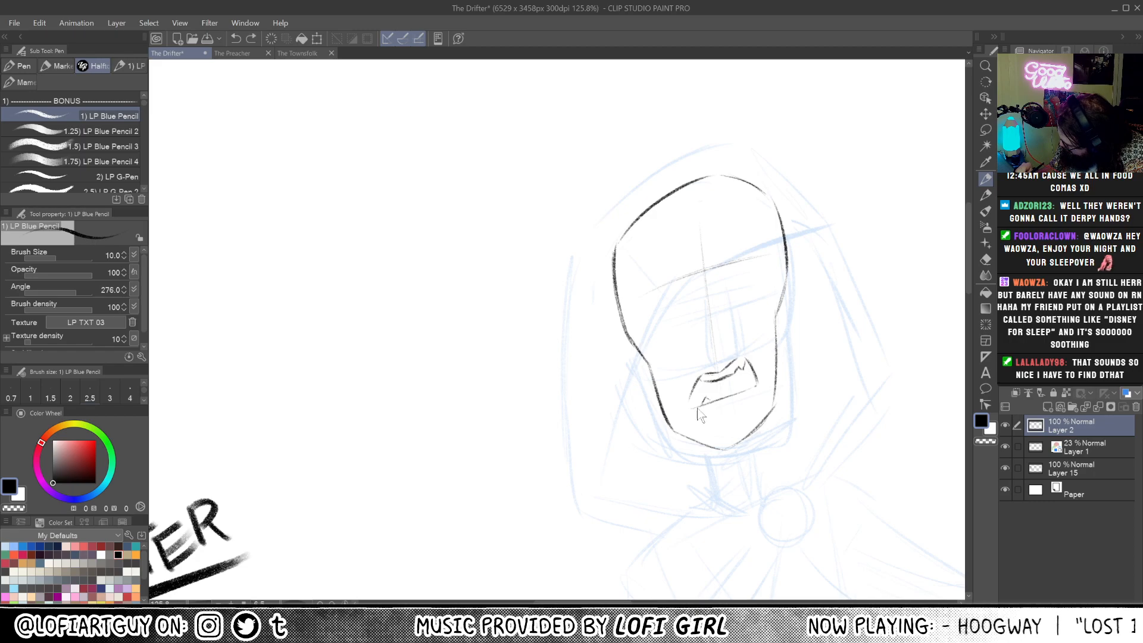
mouse_move(696, 408)
left_mouse_down()
mouse_move(723, 339)
mouse_move(753, 312)
mouse_move(832, 380)
mouse_move(817, 424)
left_mouse_up()
key("shift+space")
key("shift+space")
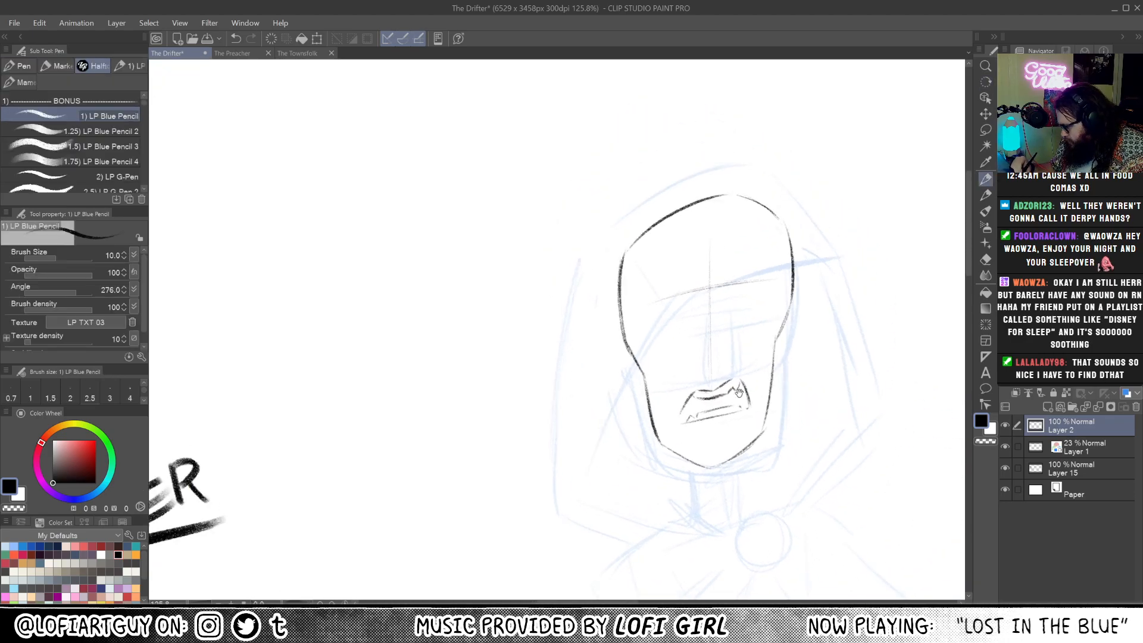
- Sketch a light wedge-shaped nose guide and draw the two neck lines below the jaw
key("space")
mouse_move(700, 320)
left_mouse_down()
mouse_move(772, 371)
mouse_move(774, 399)
left_mouse_up()
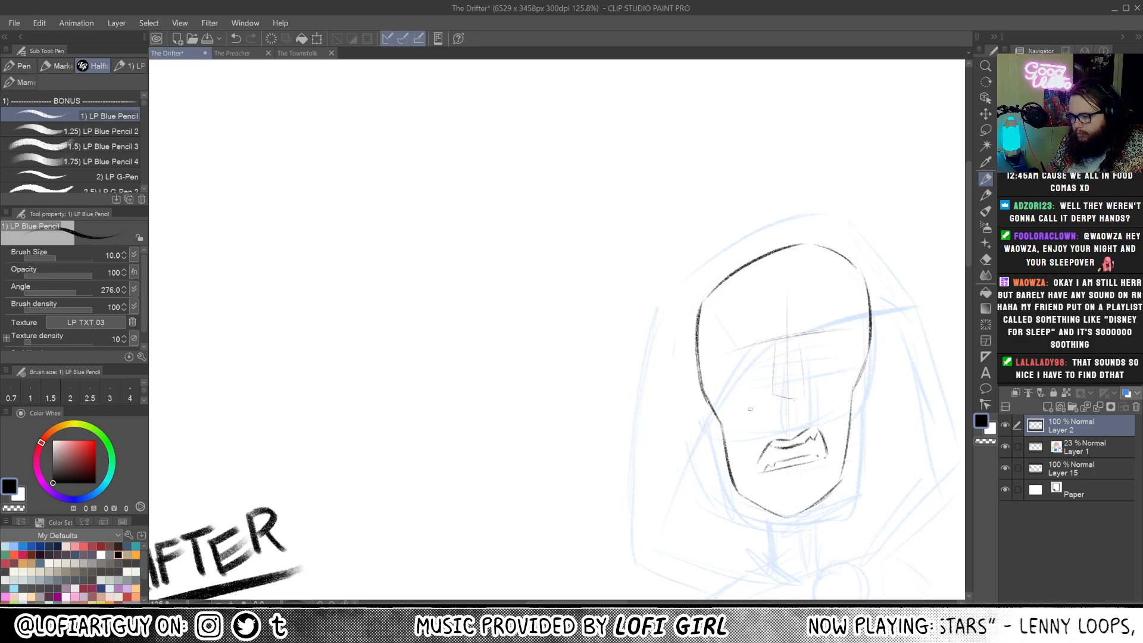
key("space")
left_click_drag(750, 409, 752, 290)
left_click_drag(684, 355, 691, 396)
left_click_drag(739, 355, 747, 402)
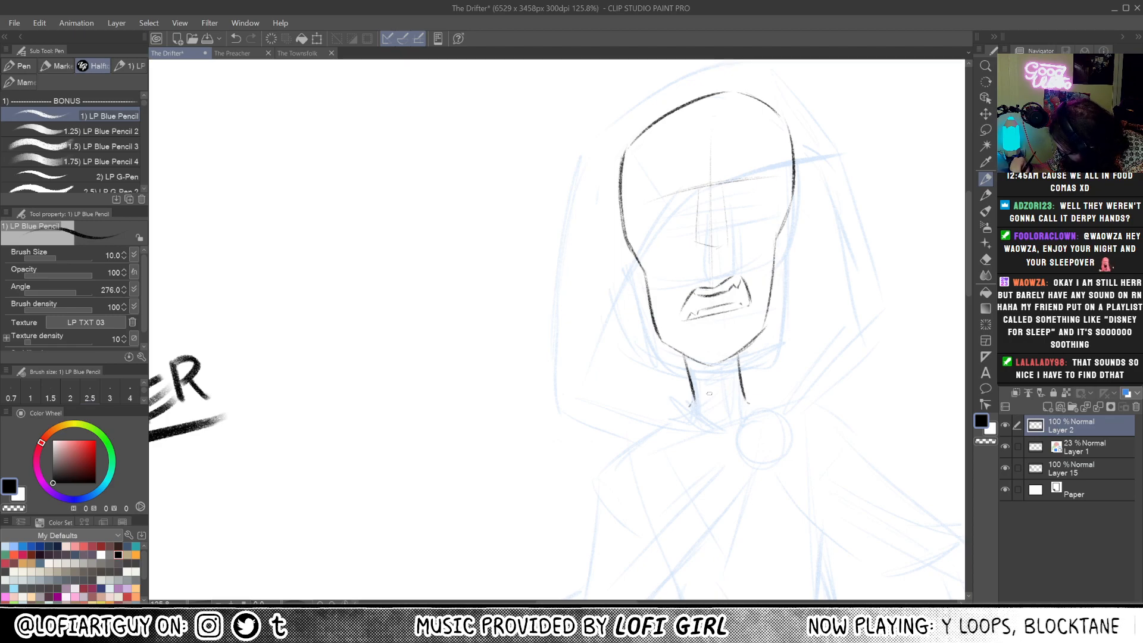
- Draw the base of the nose and sketch a light circle for each eye on the brow guide
key("space")
left_click_drag(712, 218, 786, 274)
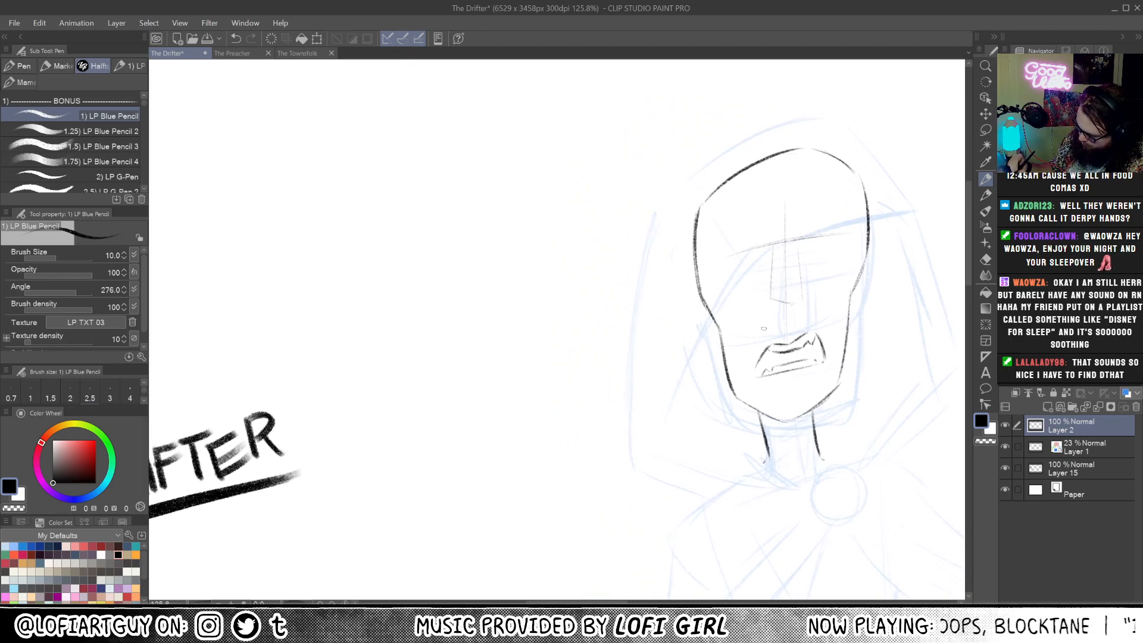
key("ctrl+z")
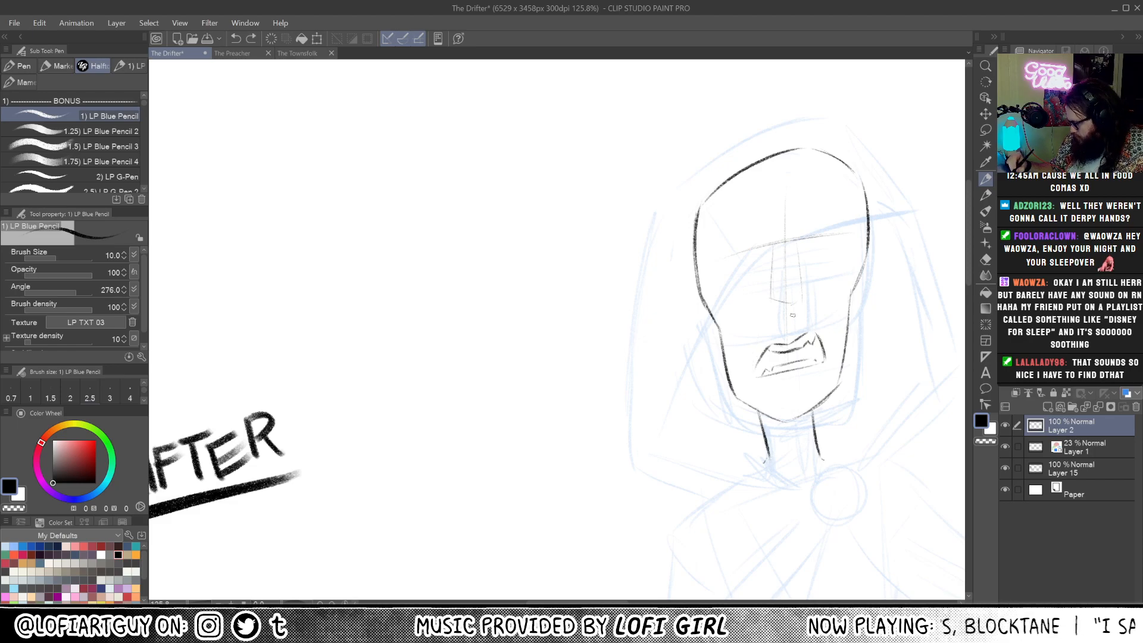
key("space")
mouse_move(799, 306)
left_mouse_down()
mouse_move(787, 353)
mouse_move(730, 400)
mouse_move(710, 356)
mouse_move(731, 377)
mouse_move(720, 358)
left_mouse_up()
key("space")
key("ctrl+z")
key("ctrl+z")
key("ctrl+z")
key("ctrl+z")
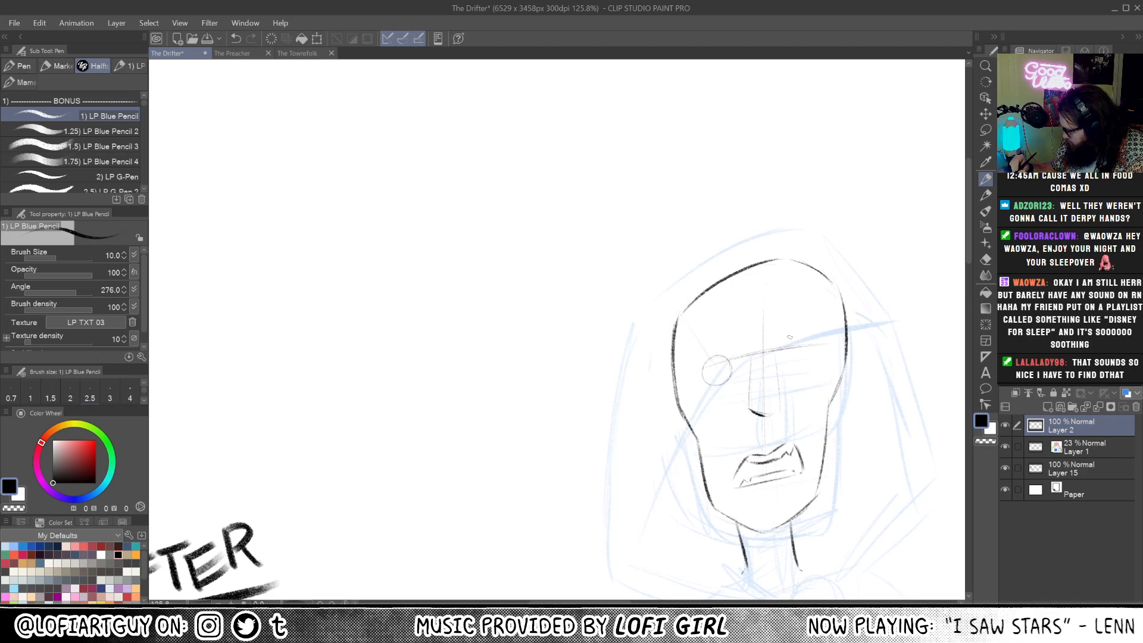
left_click_drag(815, 340, 789, 331)
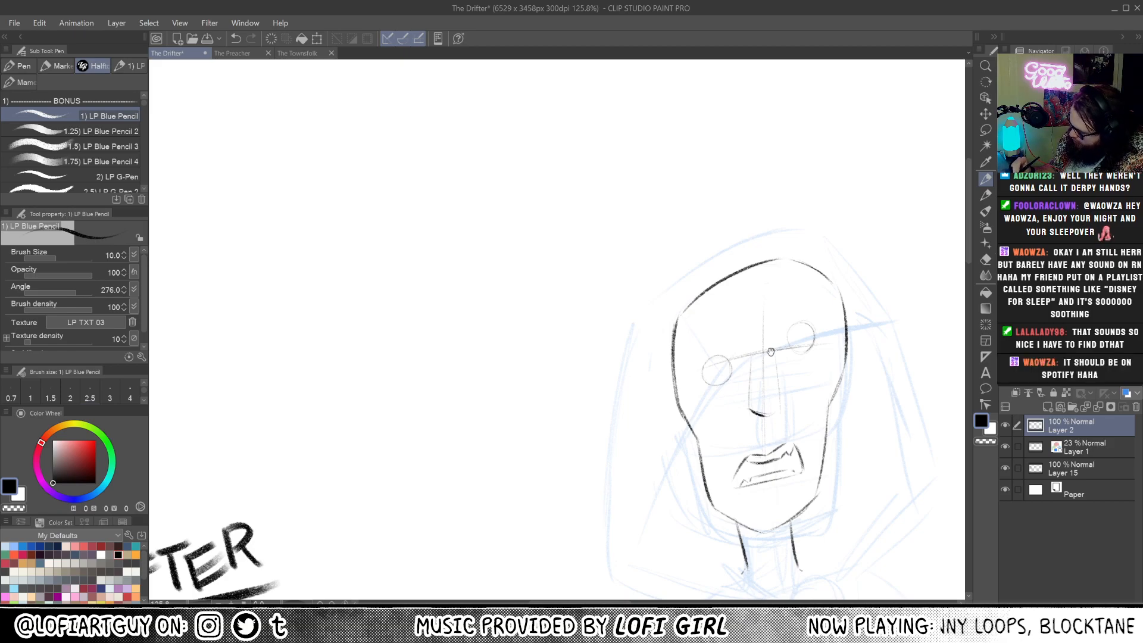
- Draw the right-hand side of the nose bridge and the fold lines from the nose to the mouth corners
mouse_move(771, 352)
left_mouse_down()
mouse_move(742, 346)
mouse_move(759, 361)
mouse_move(755, 377)
left_mouse_up()
key("ctrl+z")
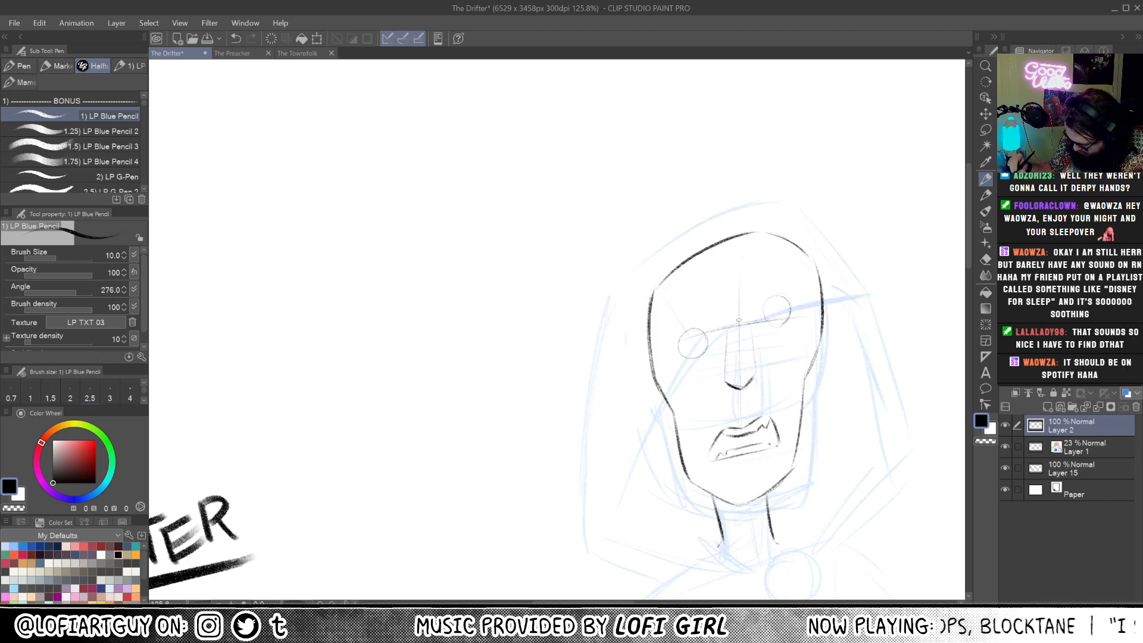
left_click_drag(739, 306, 749, 356)
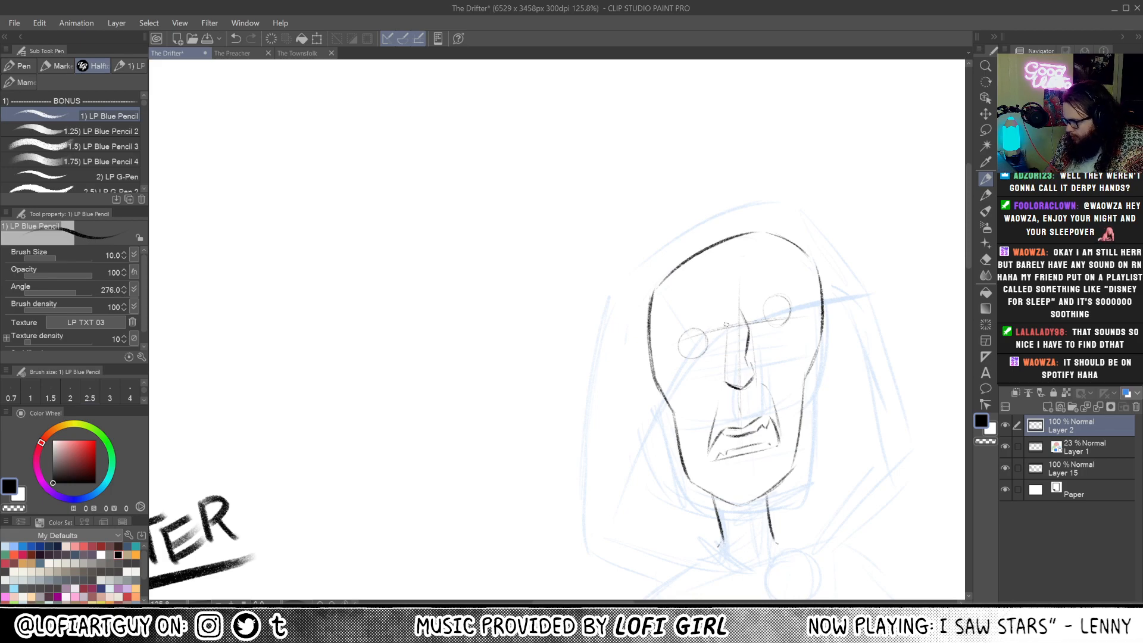
- Lasso the eye circles and move them closer together toward the nose
left_click(986, 129)
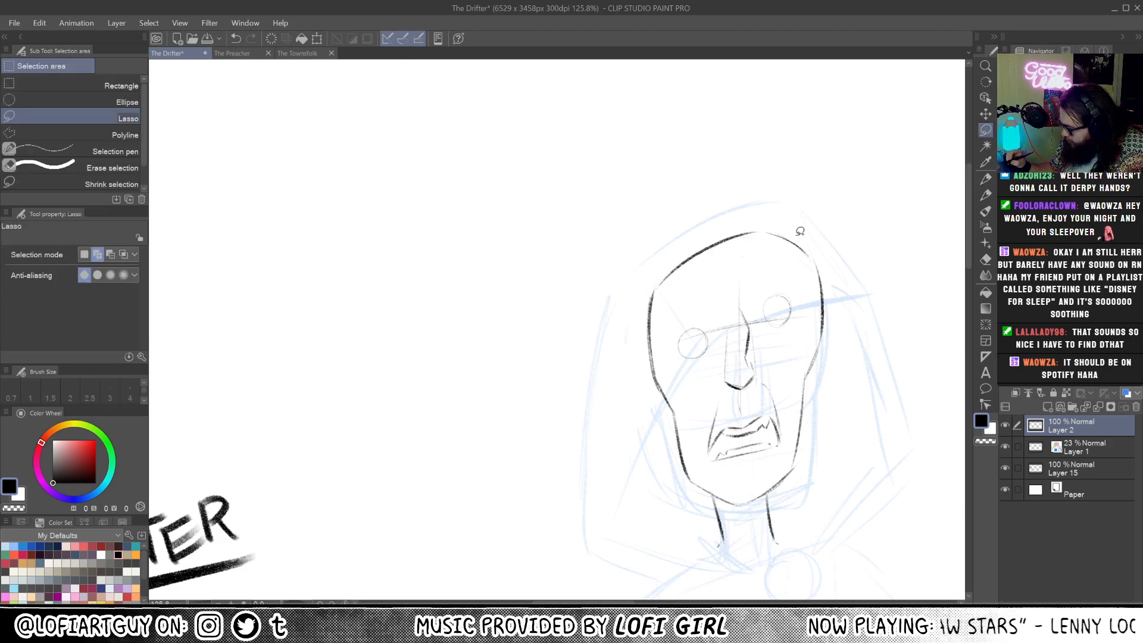
mouse_move(694, 316)
left_mouse_down()
mouse_move(704, 352)
mouse_move(799, 285)
mouse_move(780, 337)
mouse_move(770, 322)
mouse_move(812, 344)
left_mouse_up()
key("k")
key("ctrl+d")
key("m")
key("k")
key("ctrl+d")
key("p")
left_click_drag(797, 291, 800, 331)
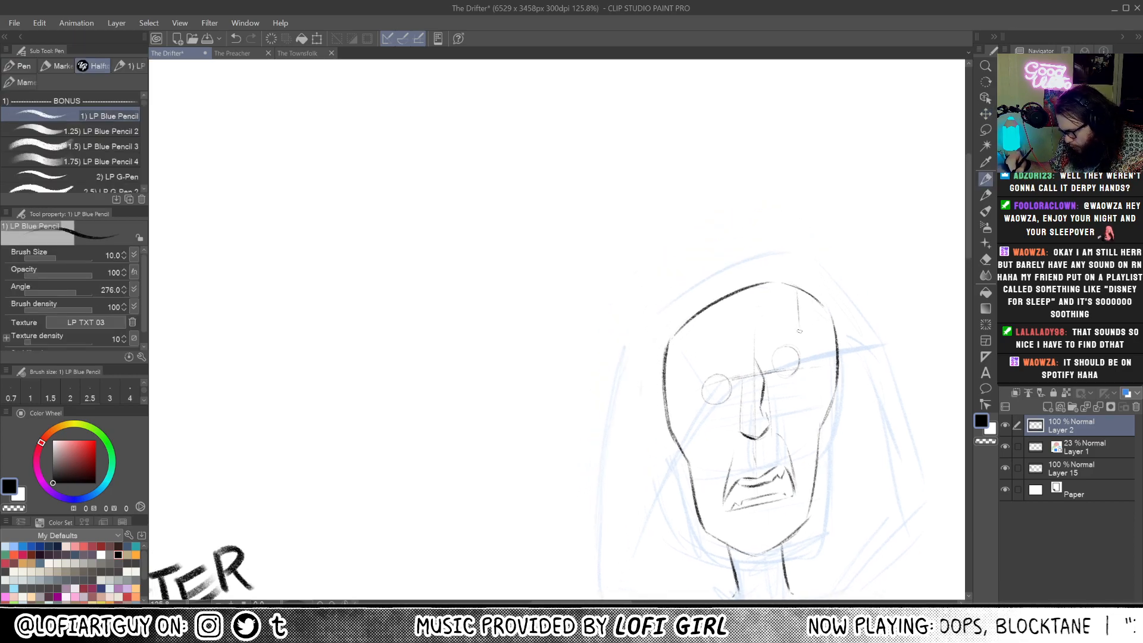
key("ctrl+z")
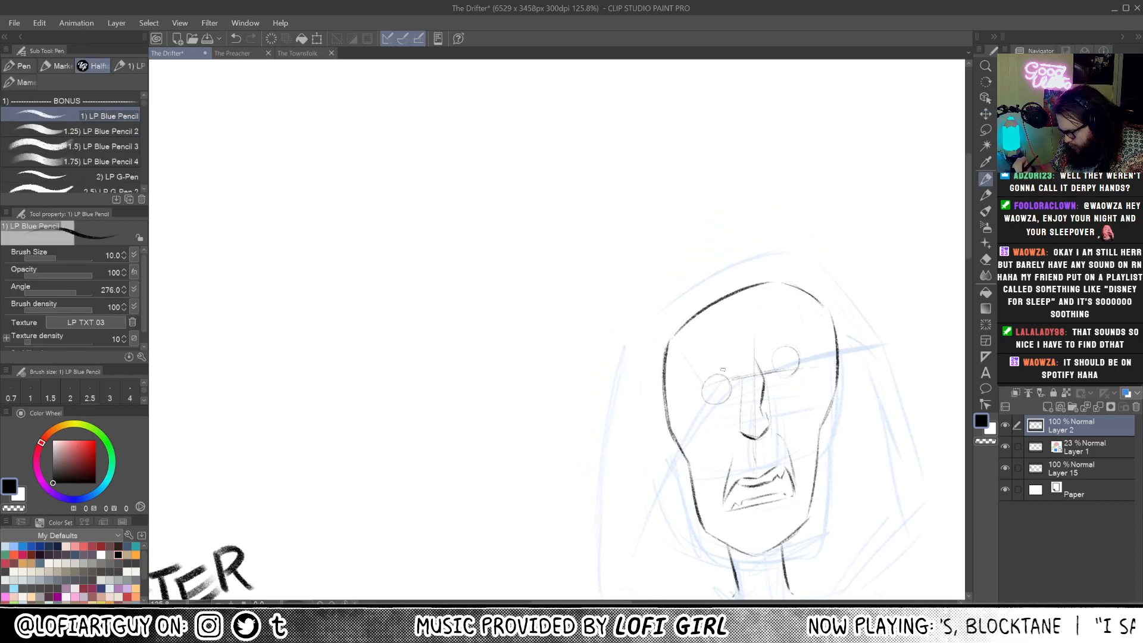
left_click_drag(723, 370, 696, 333)
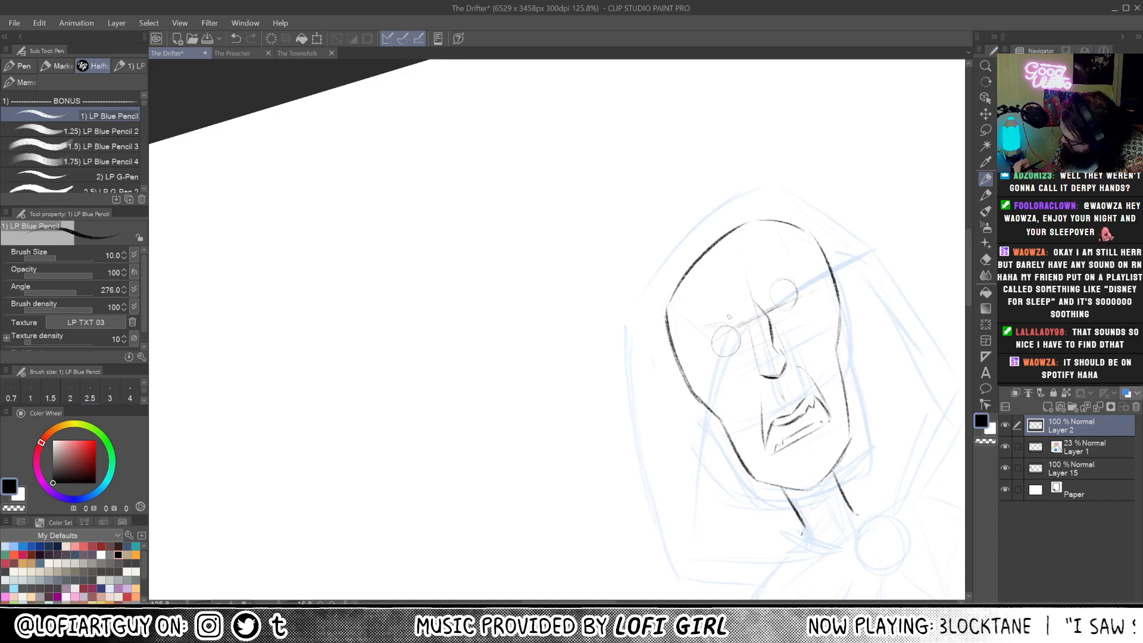
key("ctrl+z")
- Trace both eye circles with darker outlines and add a light curve under the left-hand eye
mouse_move(702, 328)
left_mouse_down()
mouse_move(729, 315)
mouse_move(729, 268)
left_mouse_up()
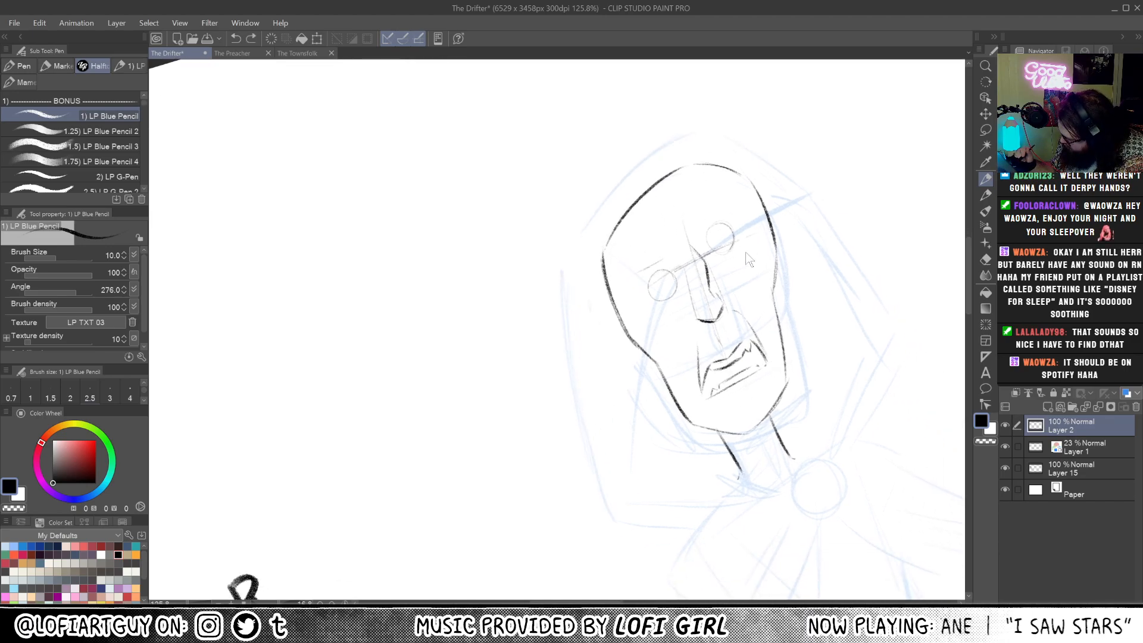
left_click_drag(734, 350, 840, 440)
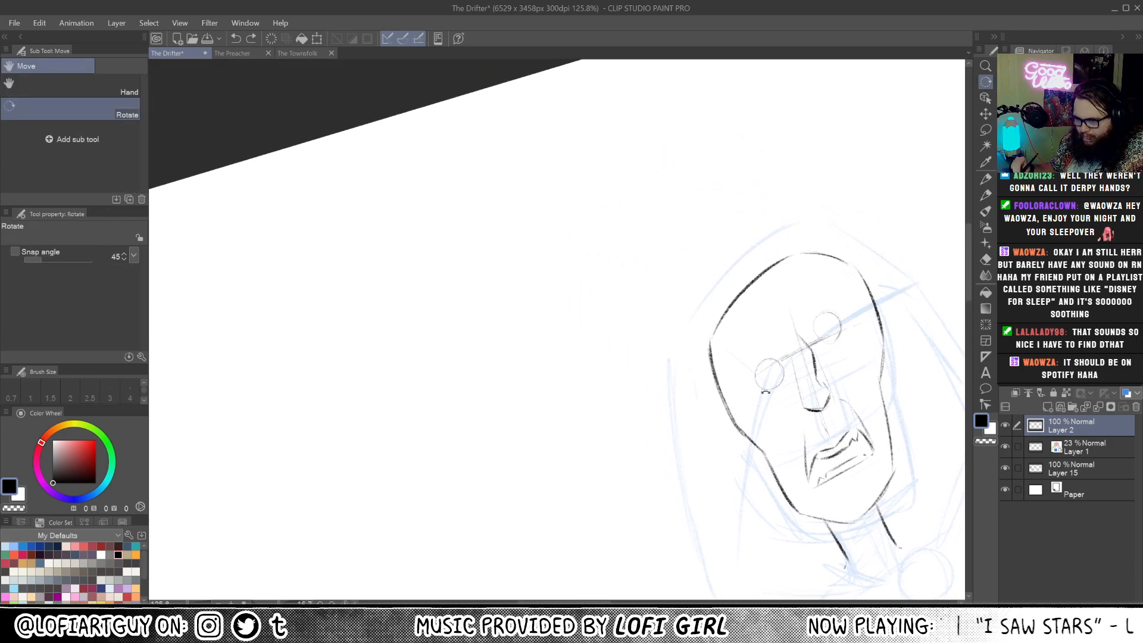
left_click_drag(765, 303, 768, 318)
mouse_move(762, 373)
left_mouse_down()
mouse_move(755, 403)
mouse_move(780, 375)
mouse_move(772, 406)
mouse_move(784, 387)
left_mouse_up()
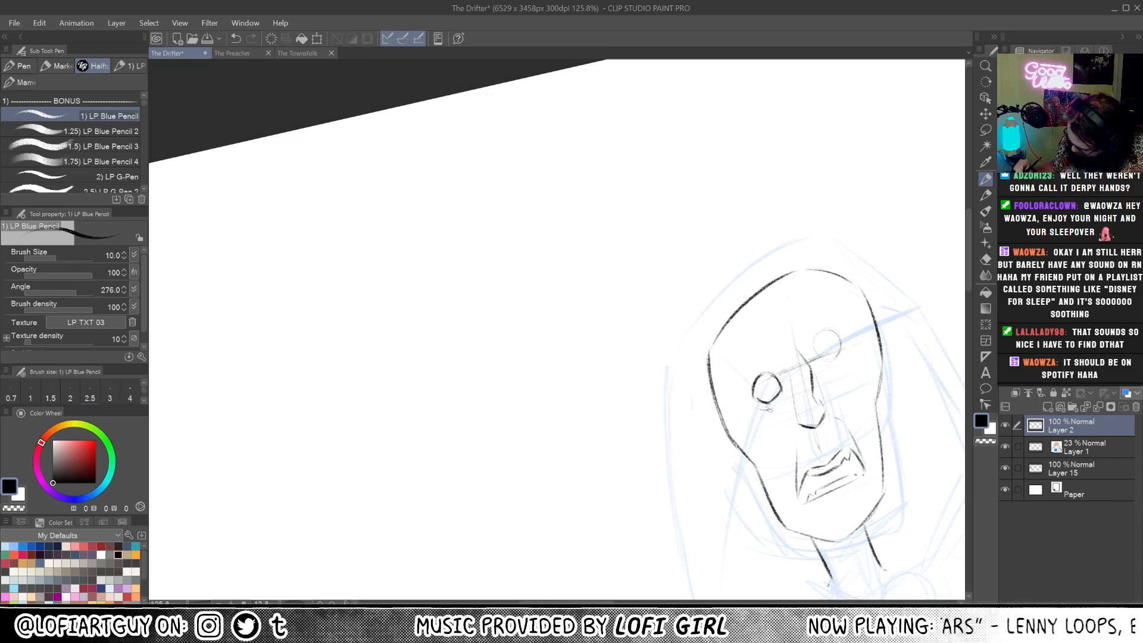
mouse_move(821, 335)
left_mouse_down()
mouse_move(816, 360)
mouse_move(842, 341)
left_mouse_up()
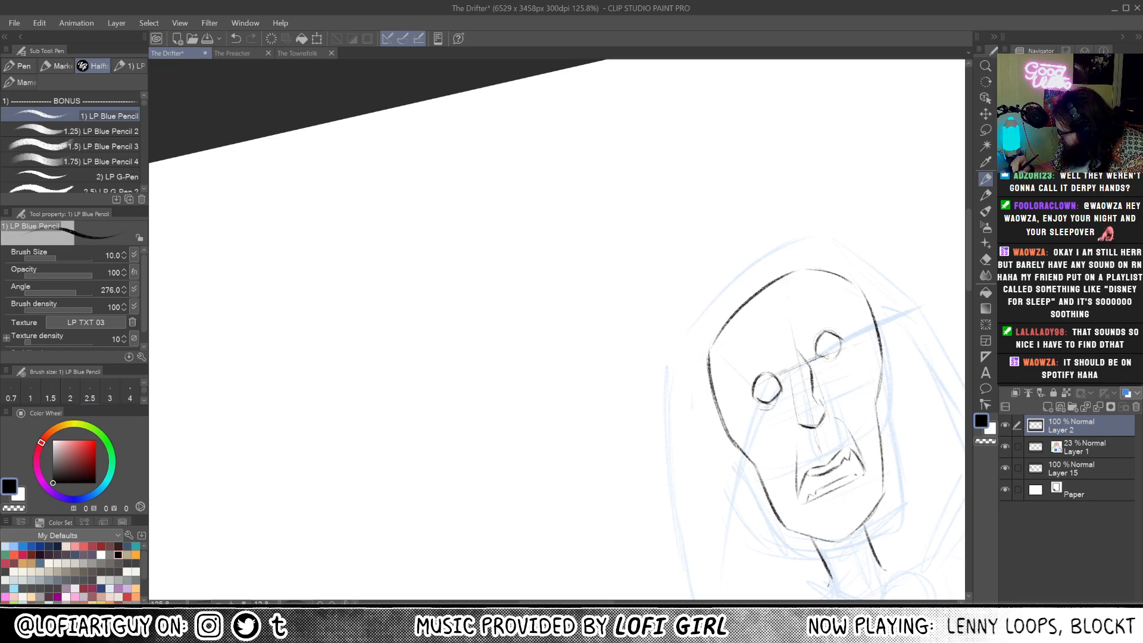
- Add short slanted brow lines above both eyes
left_click_drag(840, 405, 759, 324)
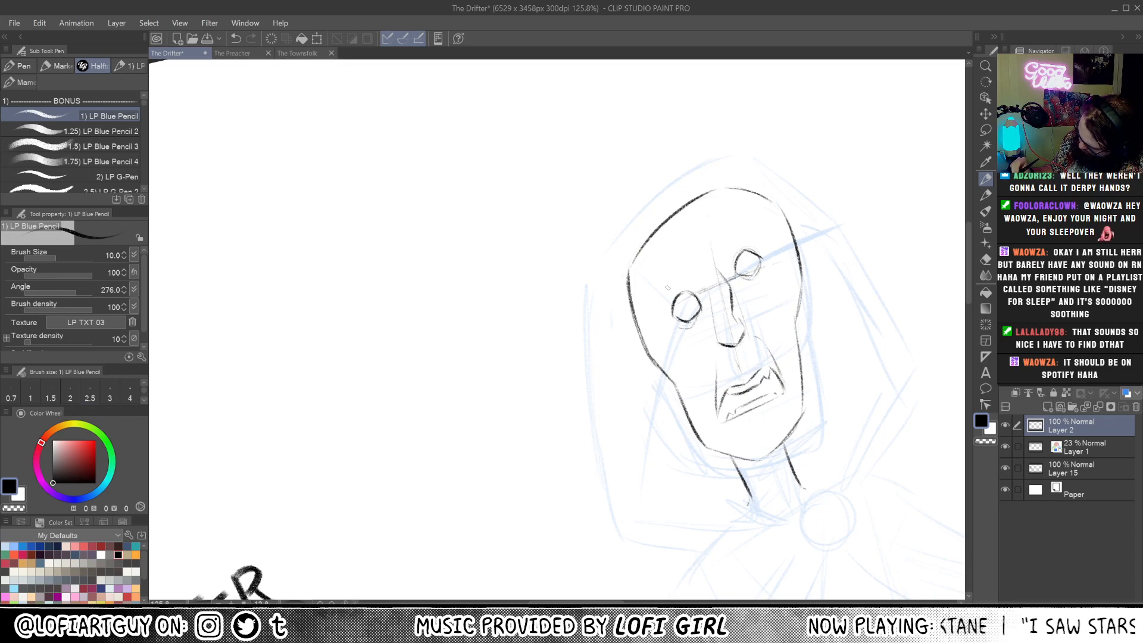
left_click_drag(690, 278, 659, 292)
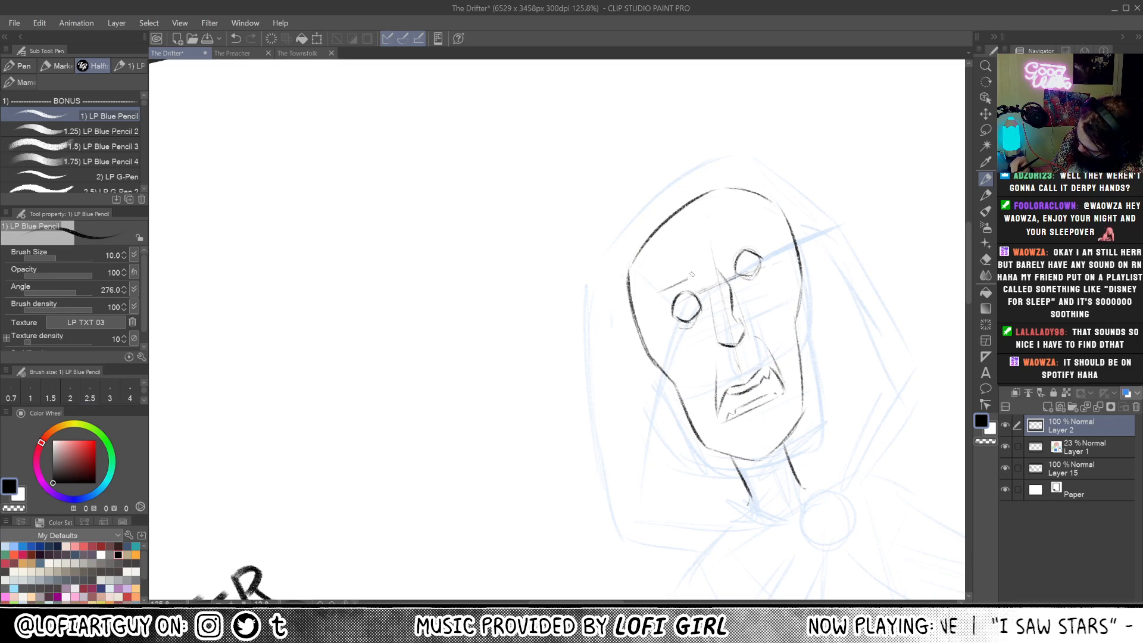
left_click_drag(721, 246, 747, 239)
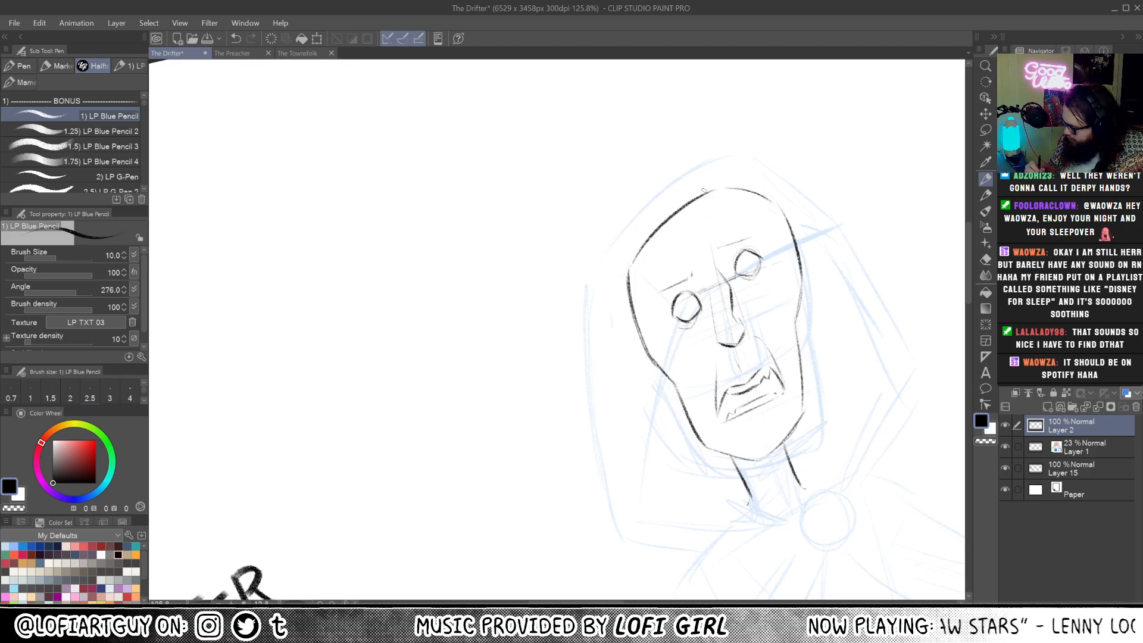
- Delete Layer 2 with the redrawn skull and face, keeping the blue rough
key("r")
left_click_drag(800, 454, 701, 570)
key("ctrl+space")
key("Delete")
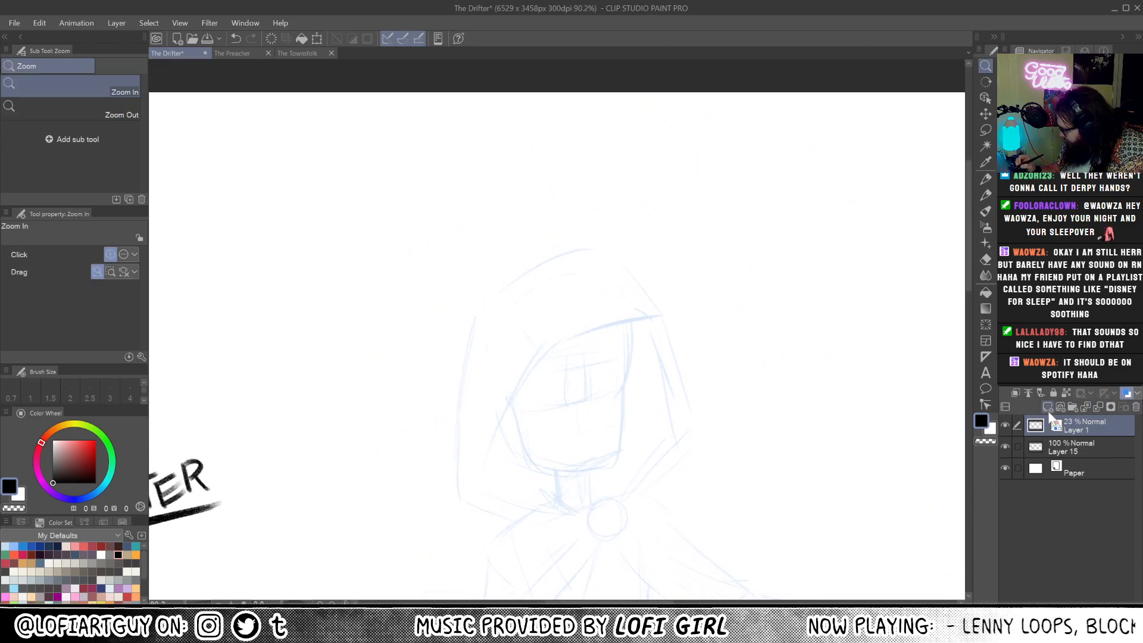
- Add a new empty layer above Layer 1 and bring both Drifter figures into view
key("ctrl+minus")
key("ctrl+minus")
key("ctrl+minus")
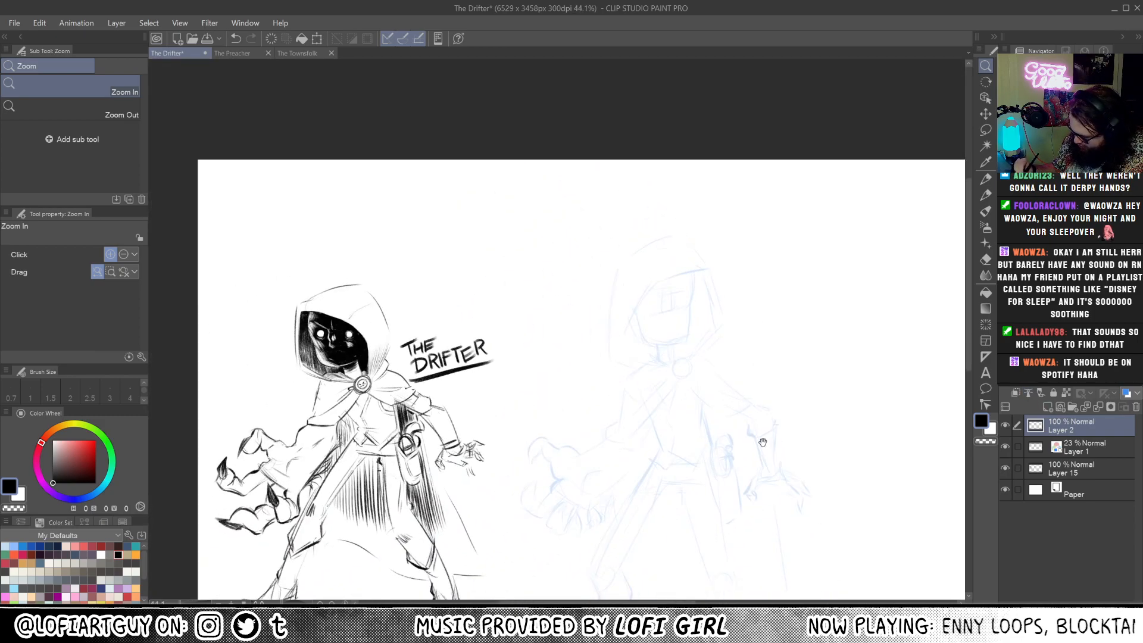
- Delete Layer 2 and the blue rough on Layer 1, and add a new empty layer above Layer 15
left_click(1136, 406)
left_click(1136, 406)
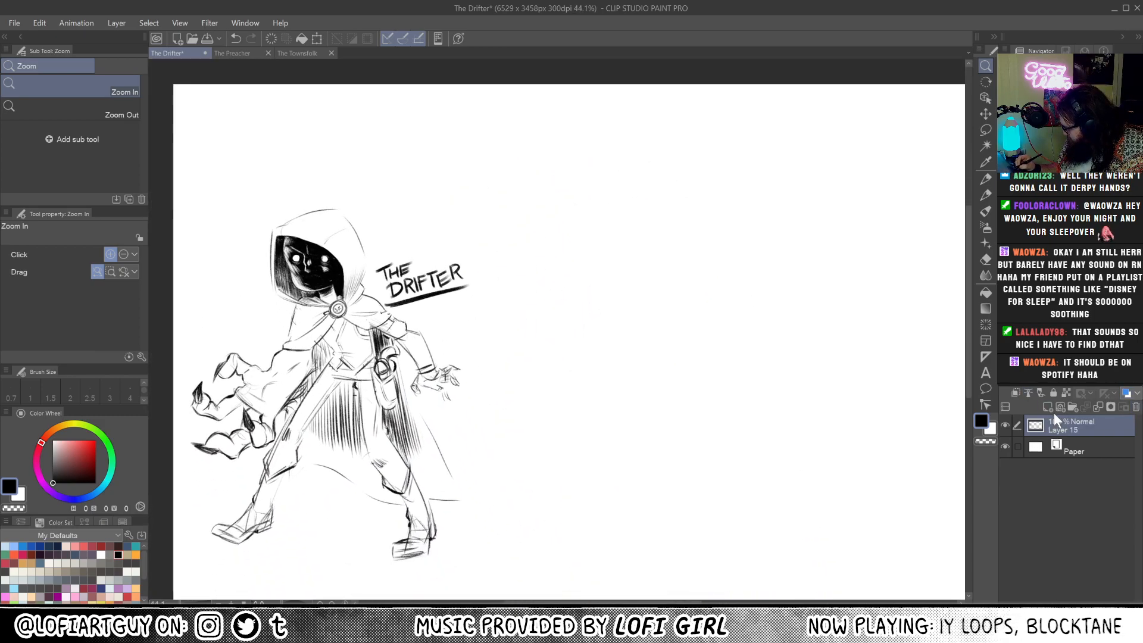
left_click(1048, 407)
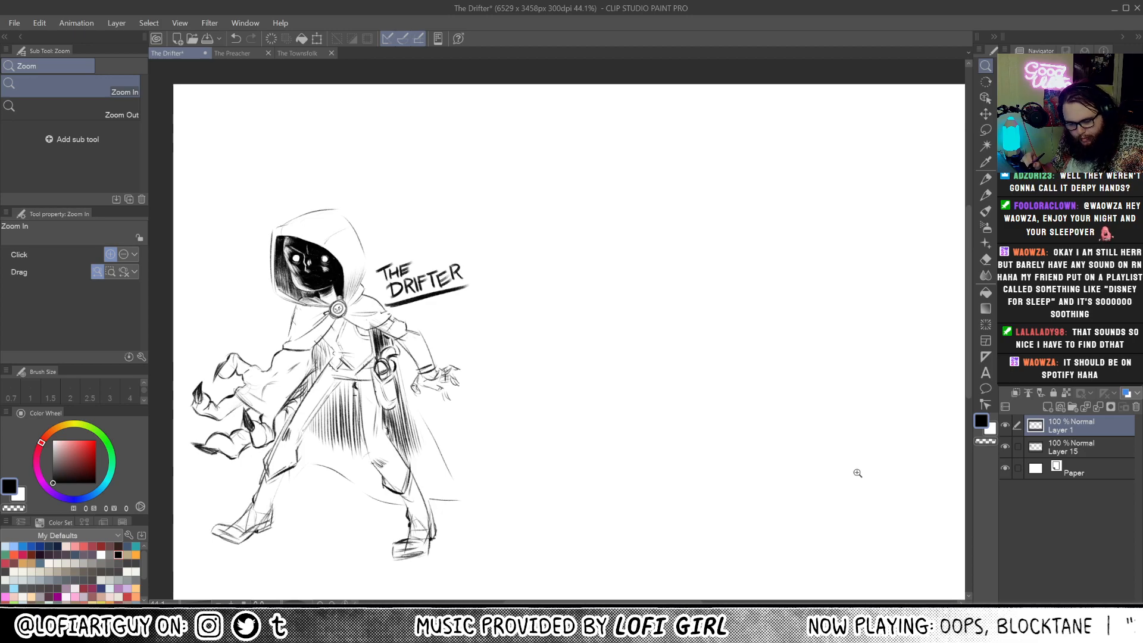
- Sketch a tall head shape with a short neck and slanted shoulder line, using the LP Blue Pencil at brush size 20
key("p")
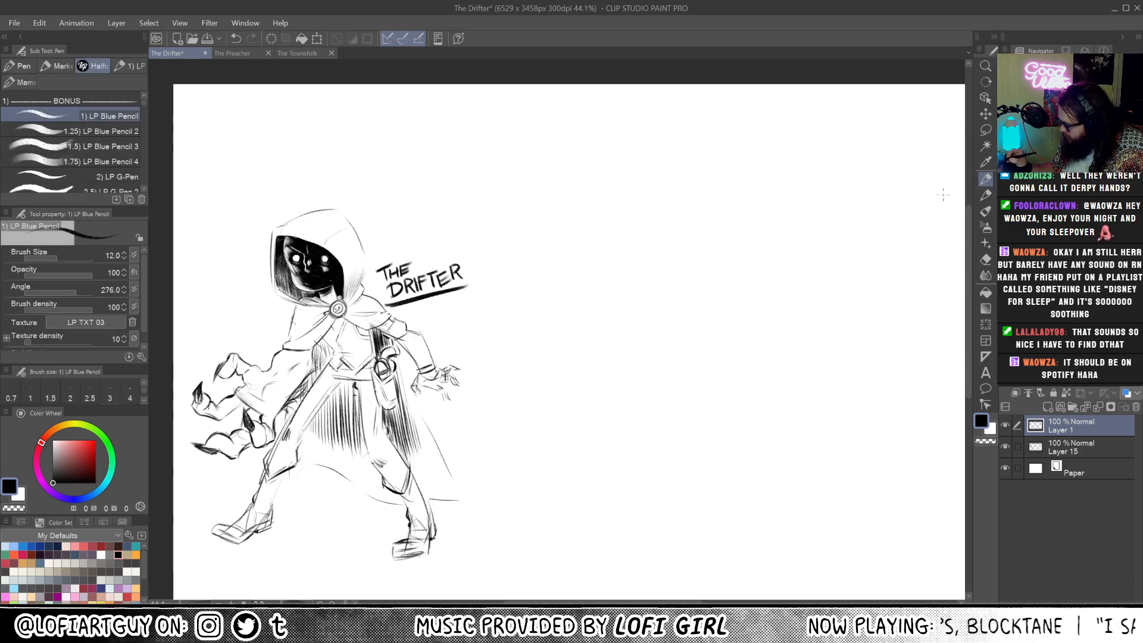
key("bracketright")
key("bracketright")
key("bracketleft")
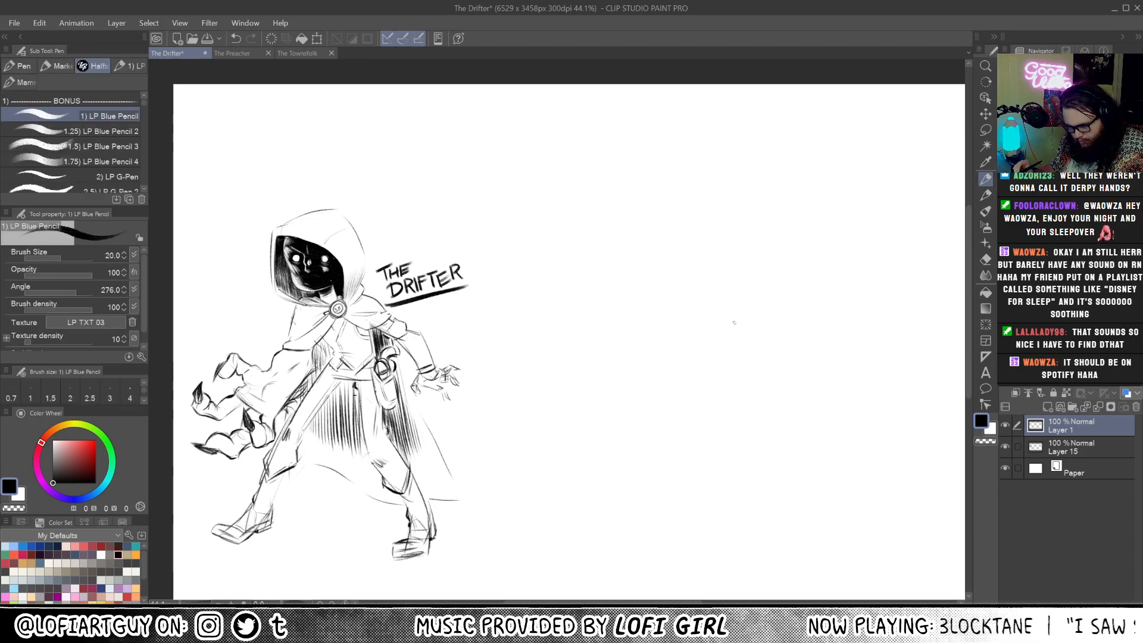
left_click_drag(687, 326, 734, 385)
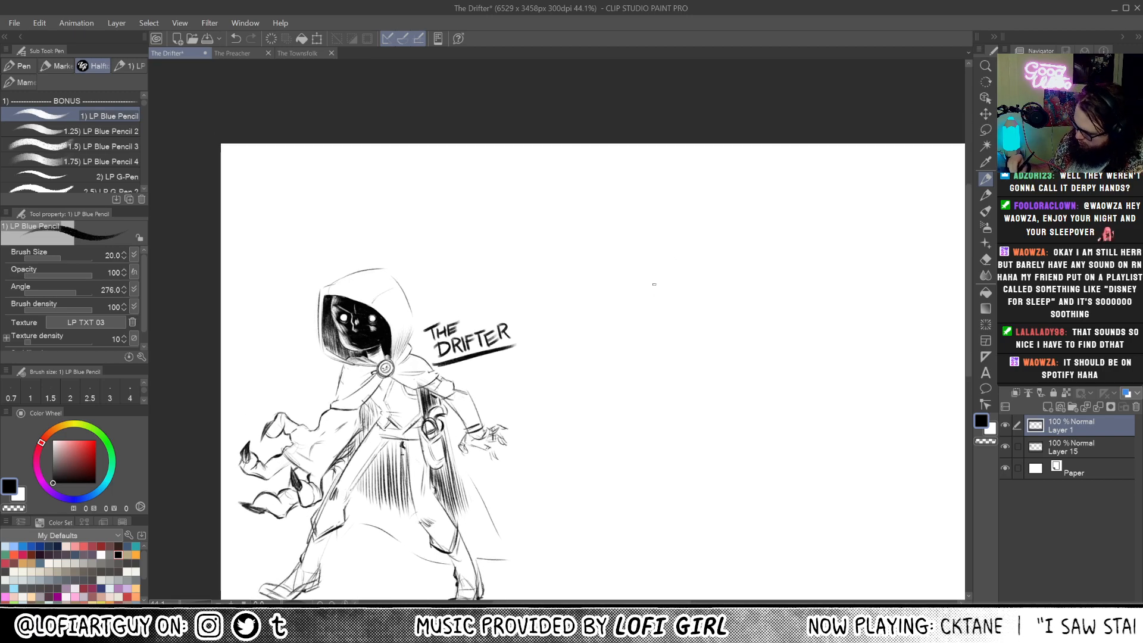
mouse_move(659, 305)
left_mouse_down()
mouse_move(663, 252)
mouse_move(688, 236)
mouse_move(707, 292)
mouse_move(665, 309)
mouse_move(690, 316)
mouse_move(703, 302)
left_mouse_up()
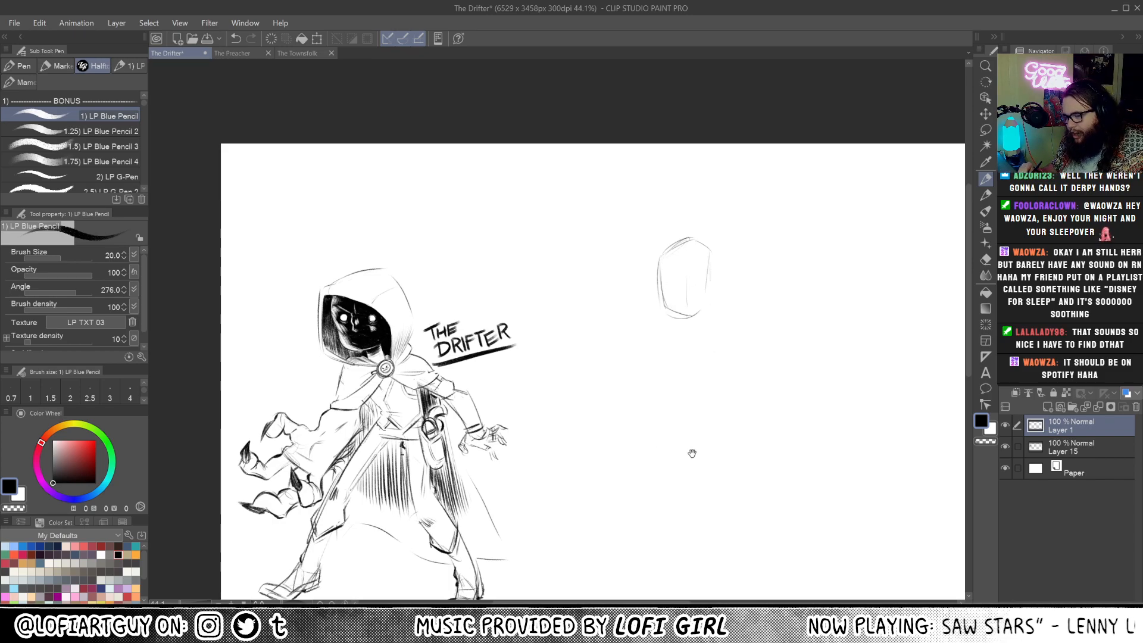
scroll(707, 284, "down", 2)
left_click_drag(682, 280, 666, 303)
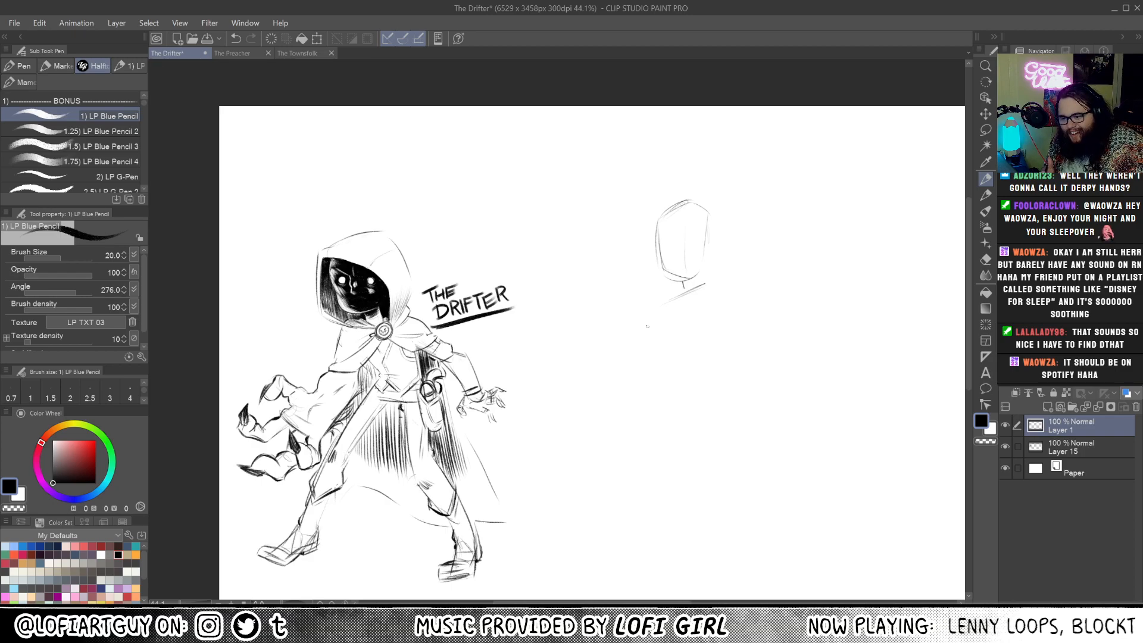
- Sketch the torso below the shoulder line, tapering at the waist and closed with a hip line
scroll(707, 339, "down", 3)
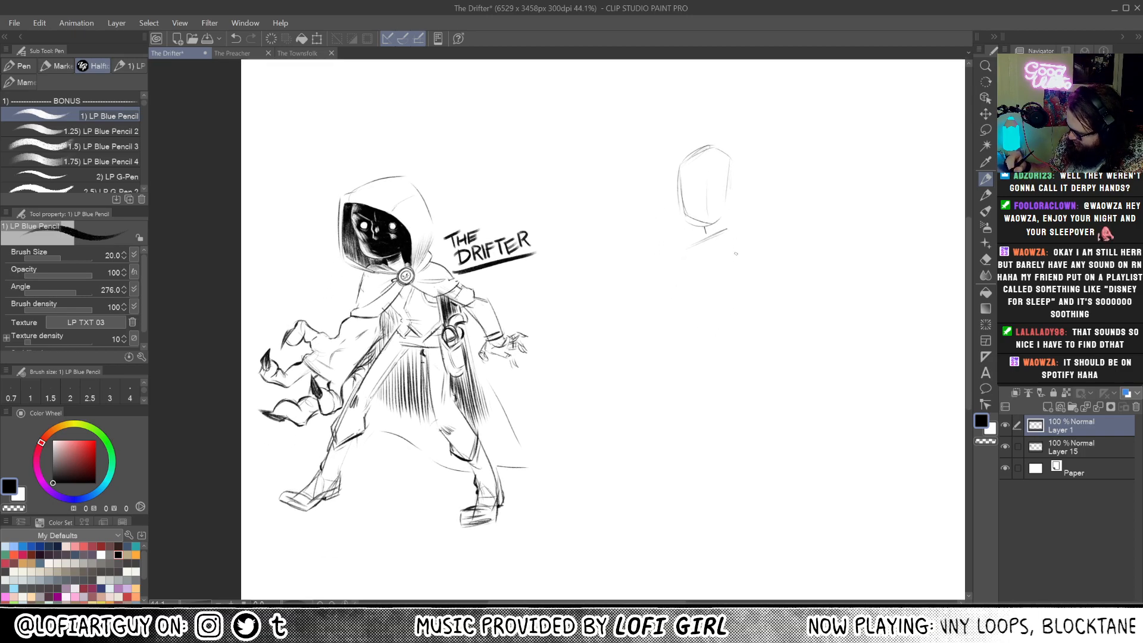
mouse_move(739, 236)
left_mouse_down()
mouse_move(728, 283)
mouse_move(681, 334)
mouse_move(726, 334)
left_mouse_up()
left_click_drag(729, 290, 732, 335)
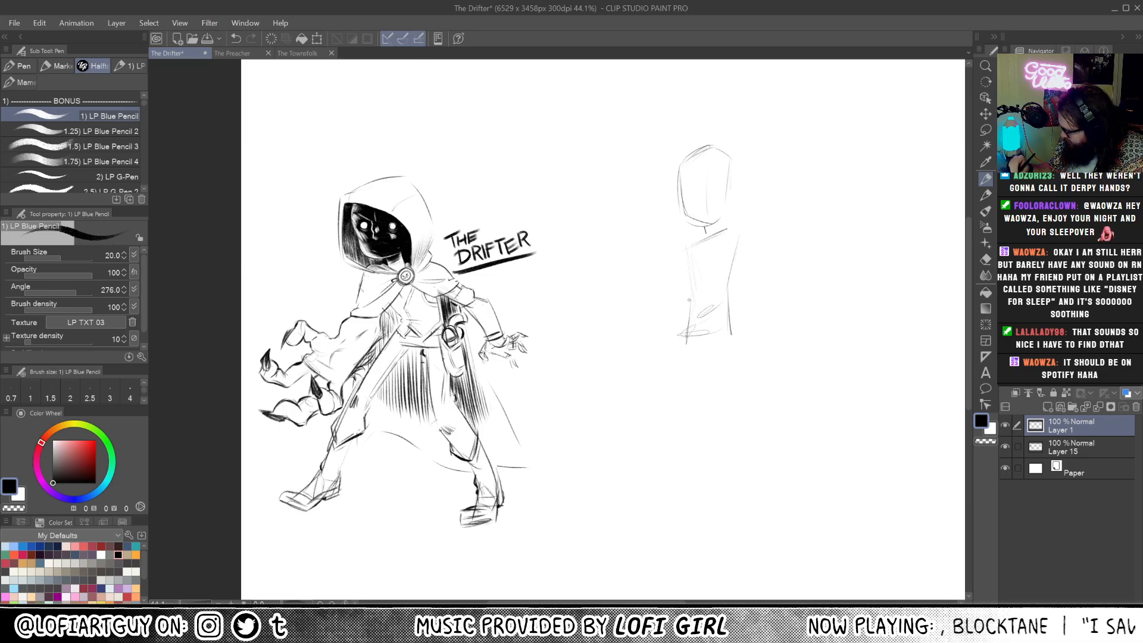
mouse_move(691, 299)
left_mouse_down()
mouse_move(679, 342)
mouse_move(702, 336)
left_mouse_up()
- Rough in two long thighs below the hips and extend the left-hand leg down to the ankle
left_click_drag(721, 467, 676, 407)
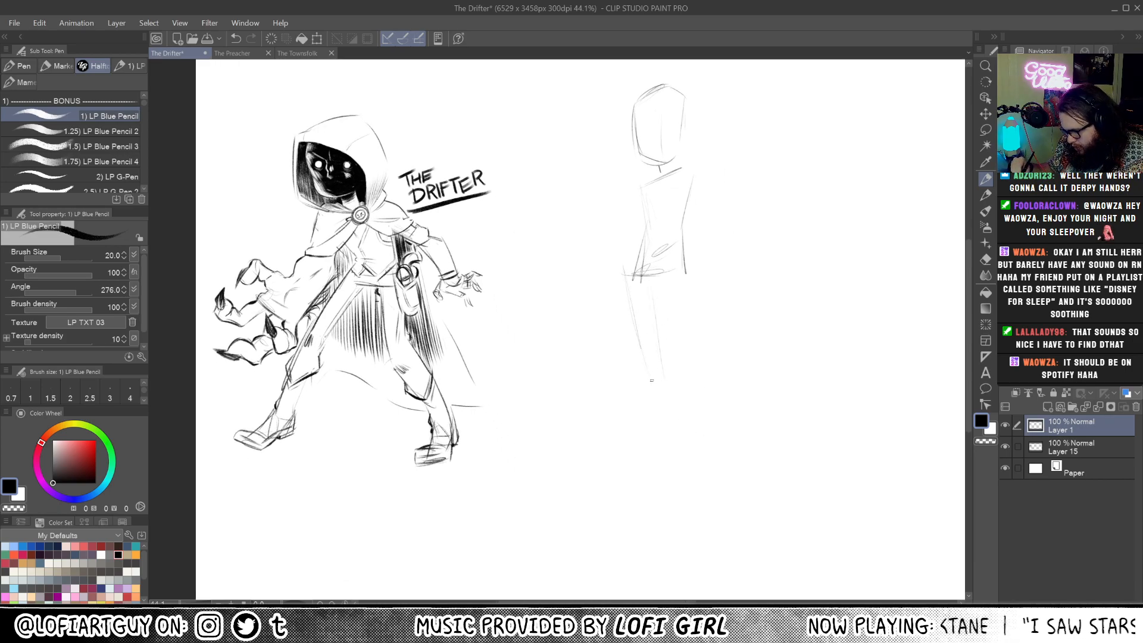
left_click_drag(678, 305, 700, 383)
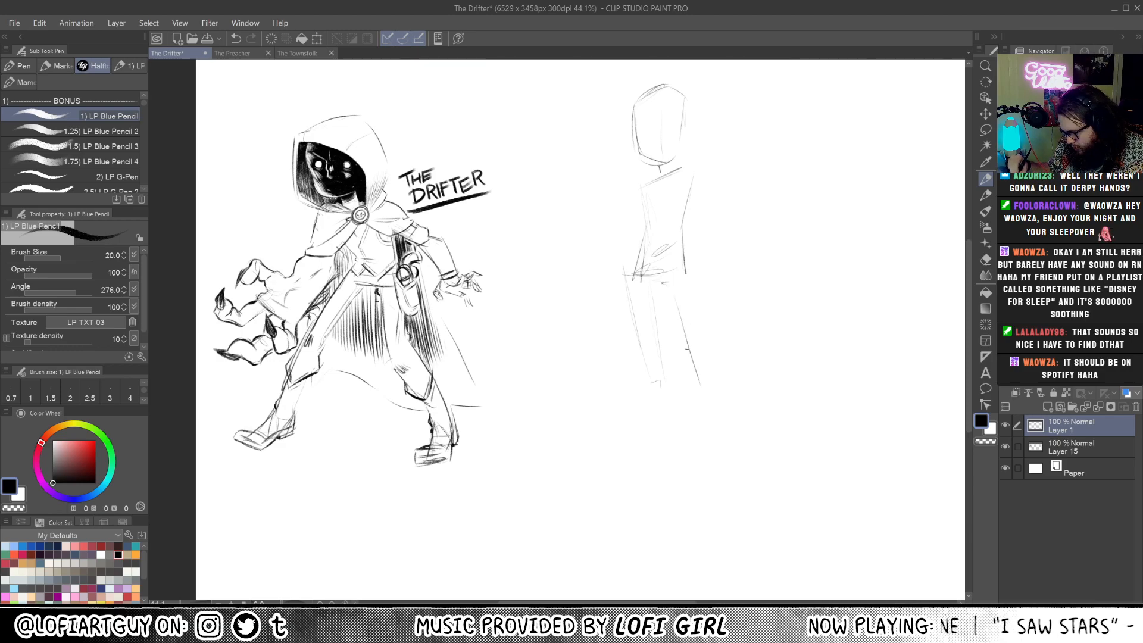
left_click_drag(698, 281, 716, 364)
left_click_drag(652, 481, 492, 475)
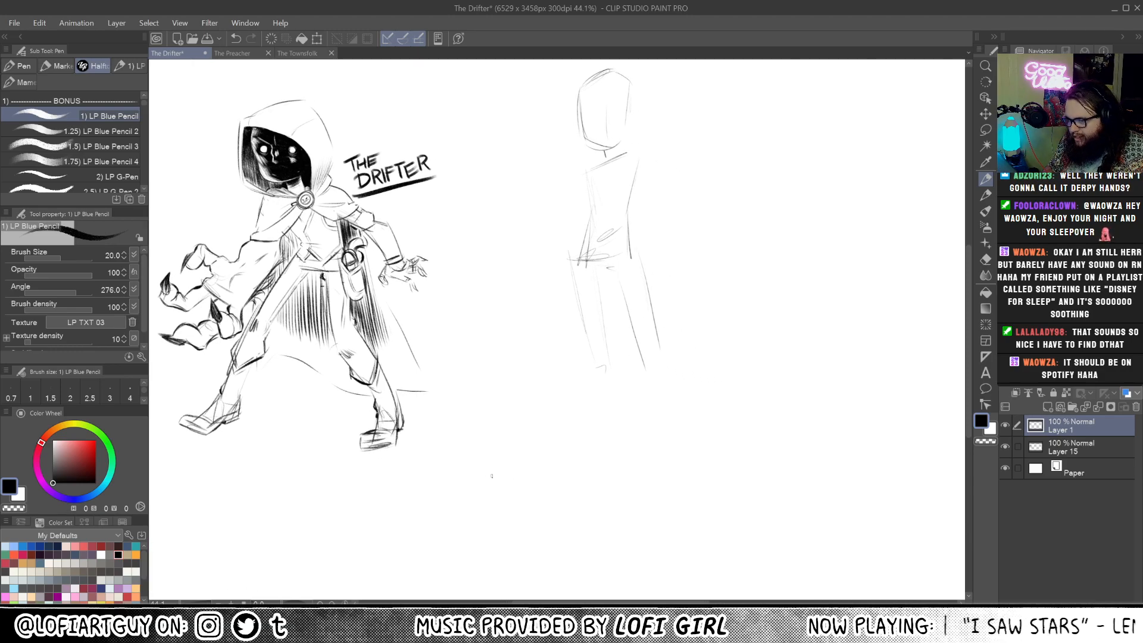
left_click_drag(607, 387, 612, 434)
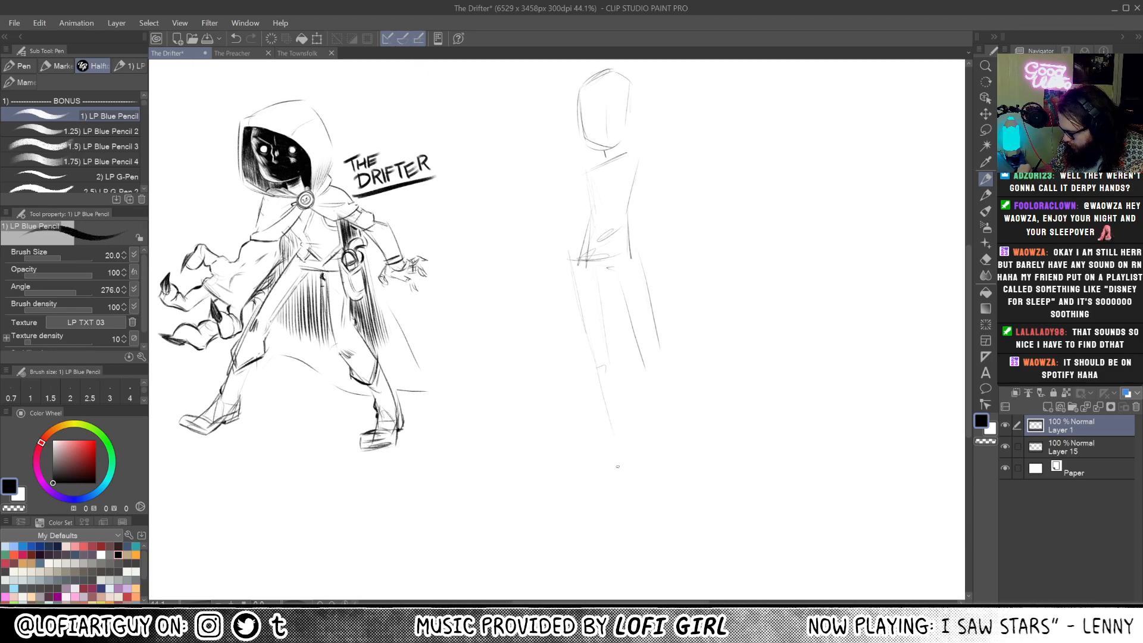
mouse_move(620, 381)
left_mouse_down()
mouse_move(629, 458)
mouse_move(694, 388)
mouse_move(688, 330)
mouse_move(669, 477)
mouse_move(822, 409)
left_mouse_up()
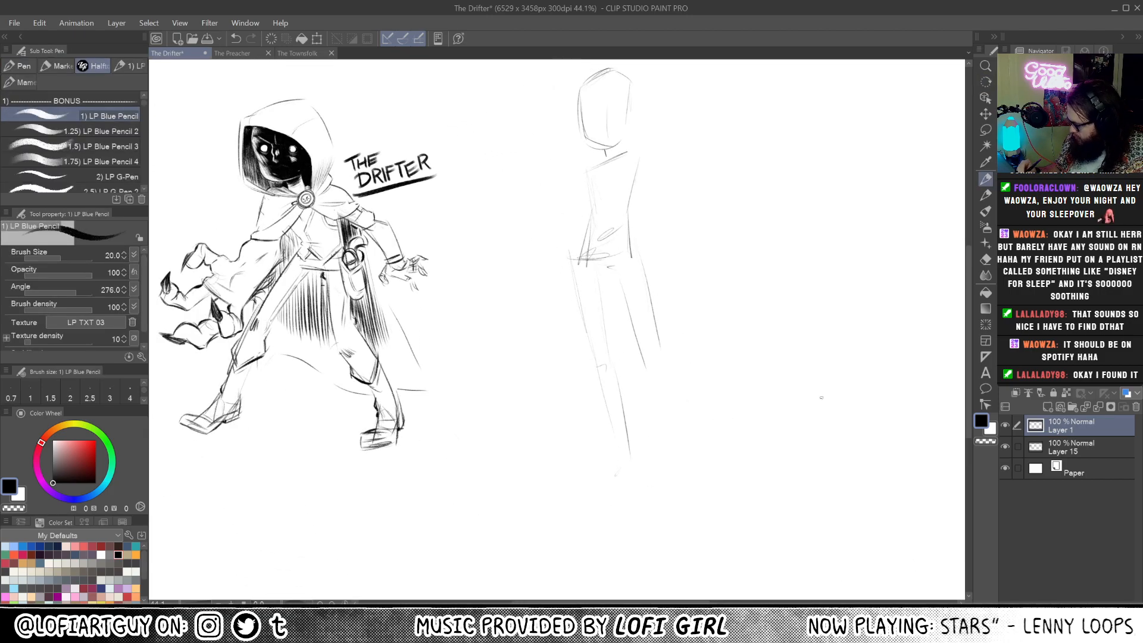
- Place a horizontal parallel-line ruler and draw a straight ground line beneath the new figure's legs
left_click(985, 356)
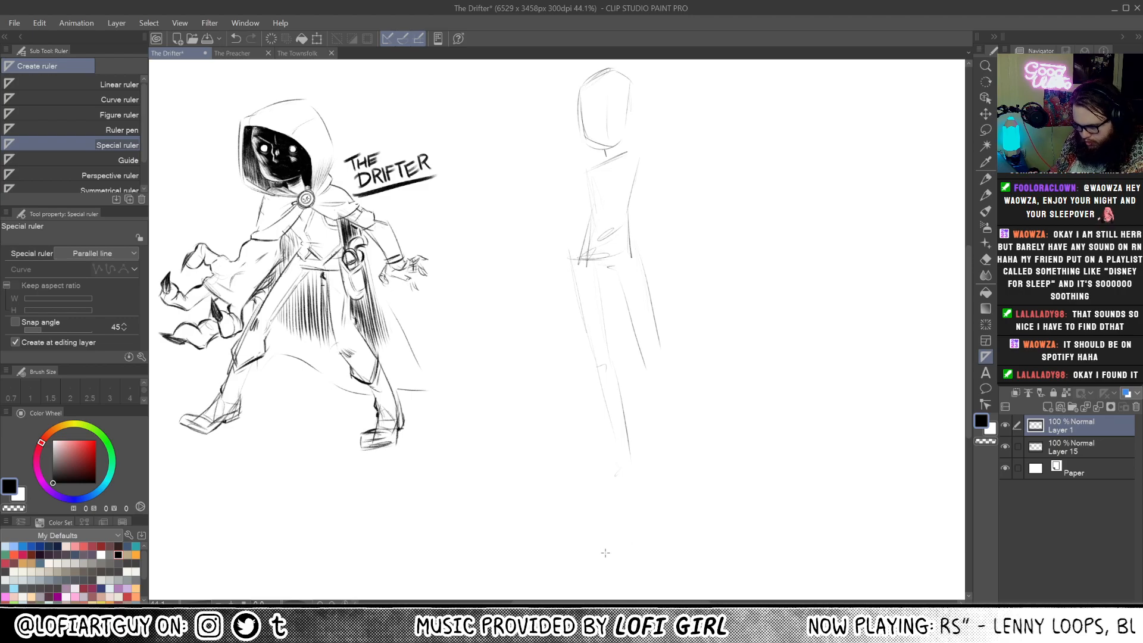
left_click_drag(601, 554, 678, 554)
key("p")
left_click_drag(768, 505, 499, 505)
key("ctrl+z")
left_click_drag(793, 492, 515, 493)
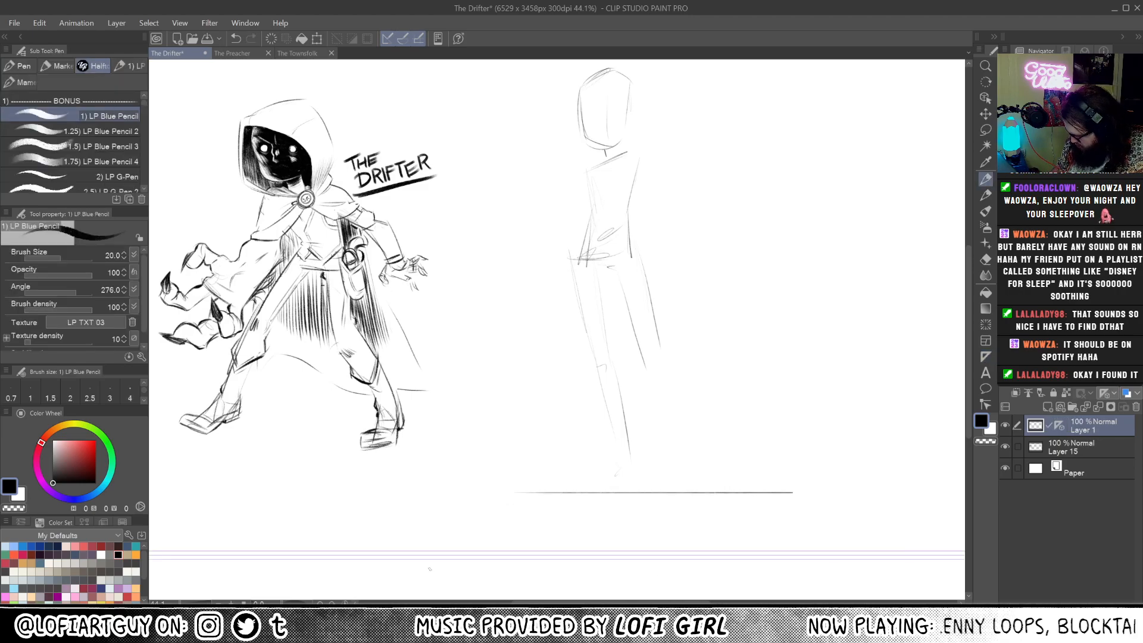
- Delete the parallel-line ruler from Layer 1, keeping the ground line
left_click(1059, 425)
left_click(1136, 407)
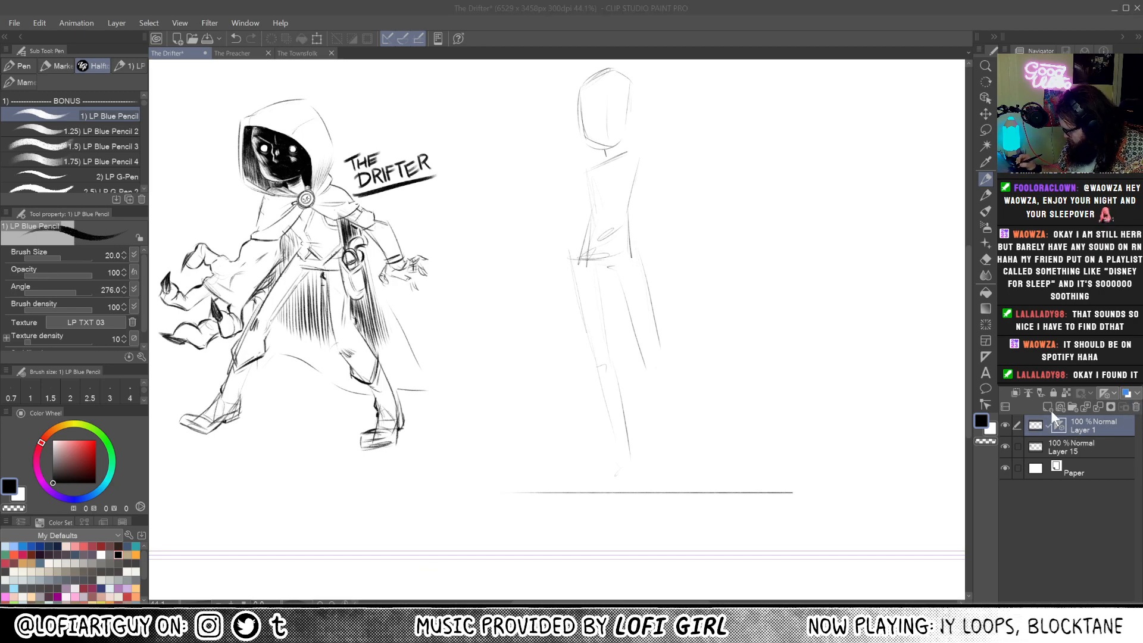
left_click(614, 246)
- Sketch the pointed foot of the left-hand leg resting on the ground line
key("r")
left_click_drag(693, 490, 754, 403)
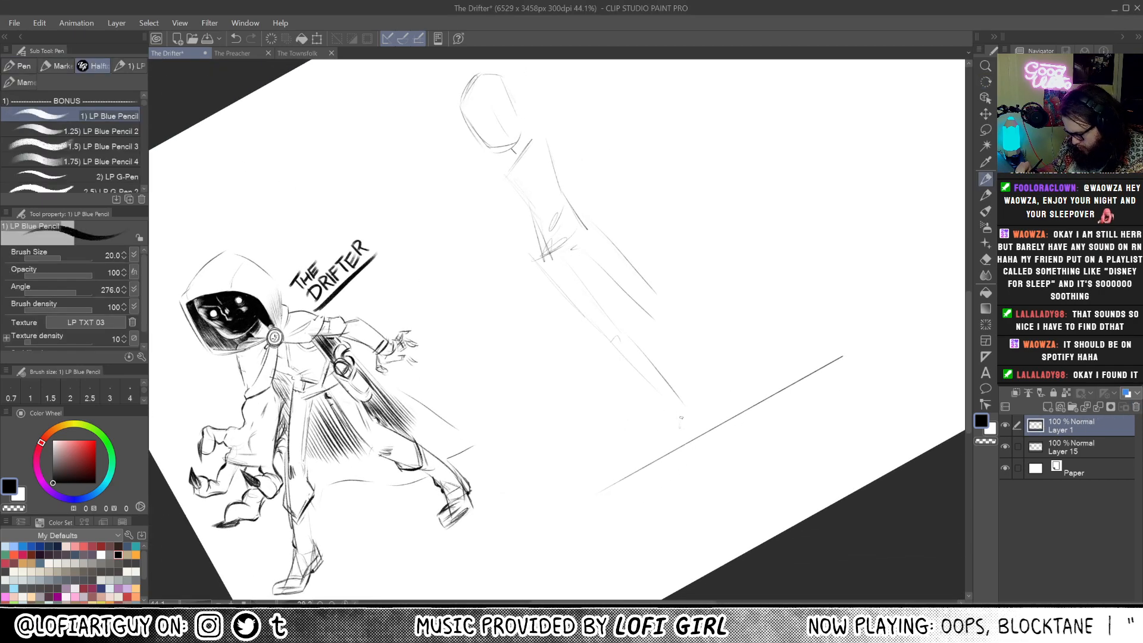
left_click_drag(682, 420, 649, 462)
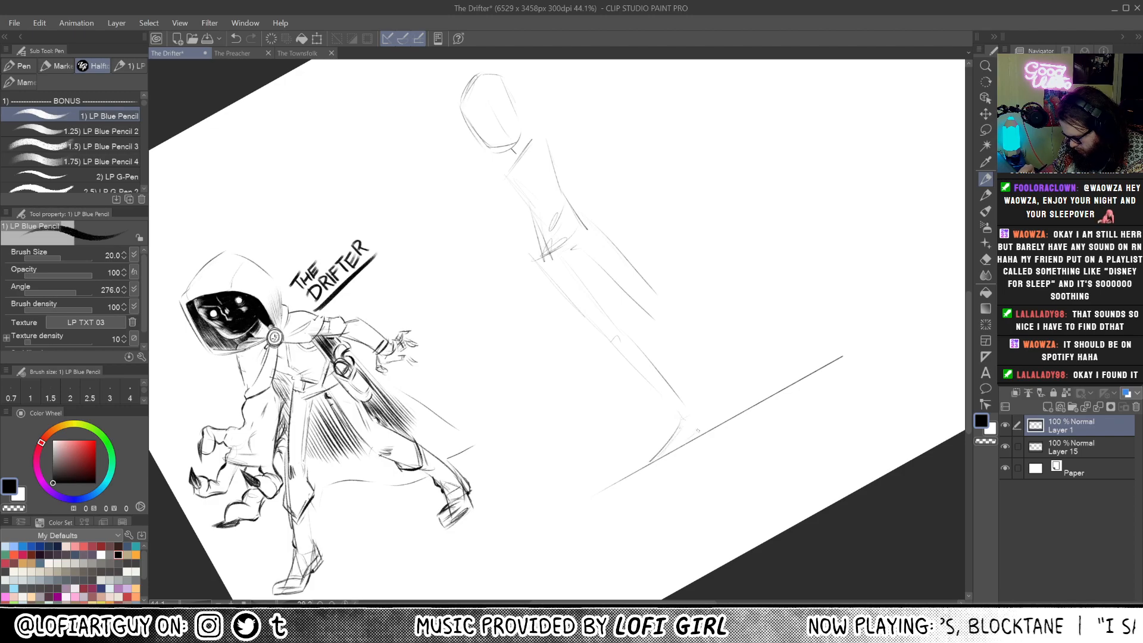
left_click_drag(686, 420, 705, 442)
- Add an oval knee to the right-hand leg and draw its lower leg and foot down to the ground line
key("r")
mouse_move(811, 345)
left_mouse_down()
mouse_move(648, 499)
mouse_move(761, 440)
left_mouse_up()
left_click_drag(724, 356, 664, 452)
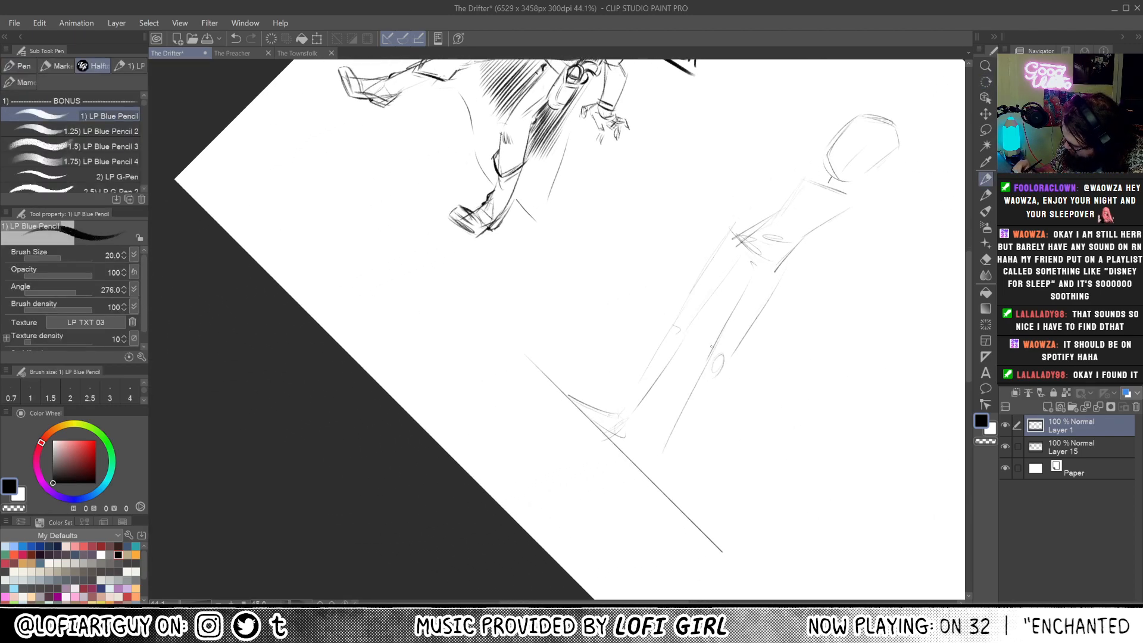
left_click_drag(702, 374, 665, 462)
mouse_move(733, 356)
left_mouse_down()
mouse_move(664, 478)
mouse_move(715, 384)
left_mouse_up()
key("r")
left_click_drag(692, 504, 702, 497)
mouse_move(673, 437)
left_mouse_down()
mouse_move(655, 474)
mouse_move(683, 494)
left_mouse_up()
- Straighten the canvas and add short lines defining the neck beneath the head
key("r")
mouse_move(648, 559)
left_mouse_down()
mouse_move(744, 491)
mouse_move(778, 439)
left_mouse_up()
key("space")
left_click_drag(738, 342, 742, 548)
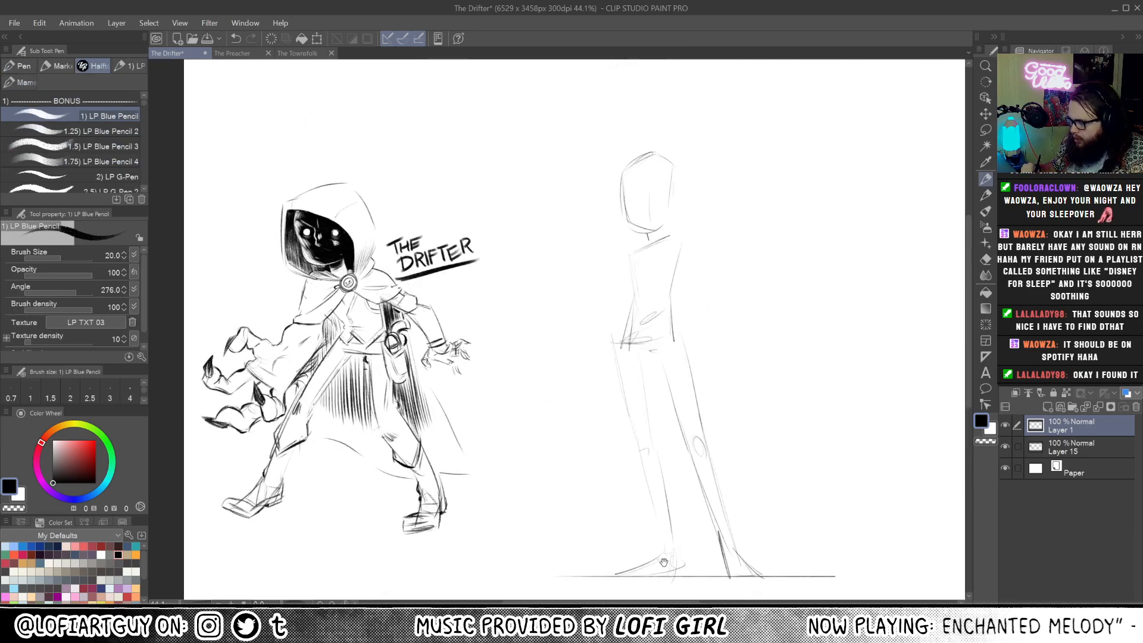
key("space")
left_click_drag(615, 345, 698, 389)
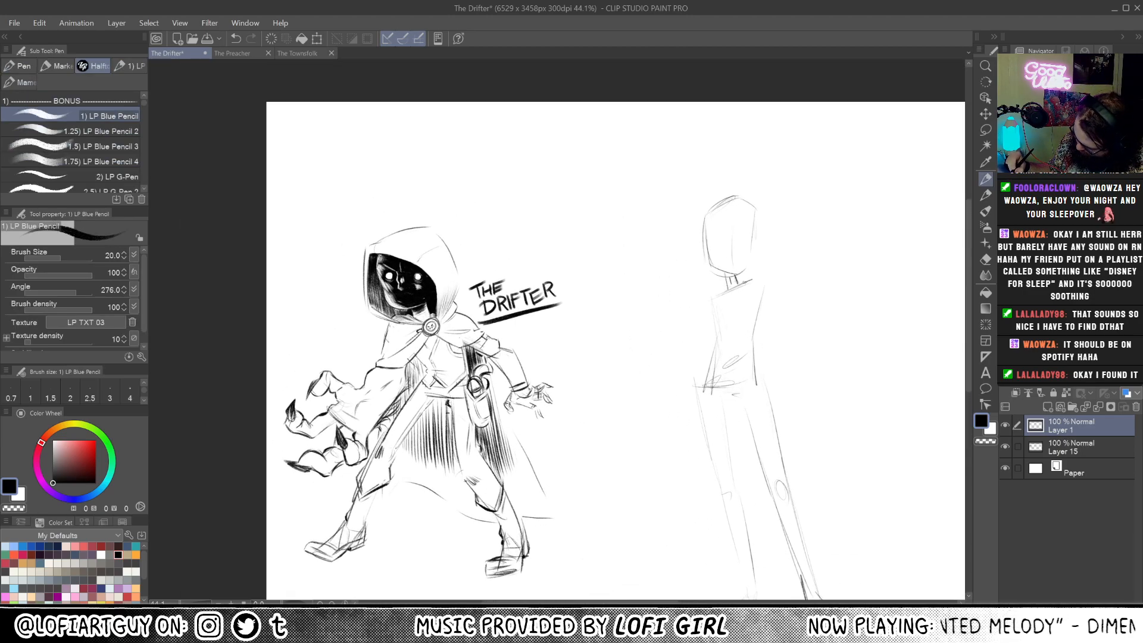
- Lasso the new figure's head, delete it, and clear the selection
key("space")
mouse_move(750, 297)
left_mouse_down()
mouse_move(774, 318)
mouse_move(710, 265)
mouse_move(795, 279)
left_mouse_up()
key("m")
key("Delete")
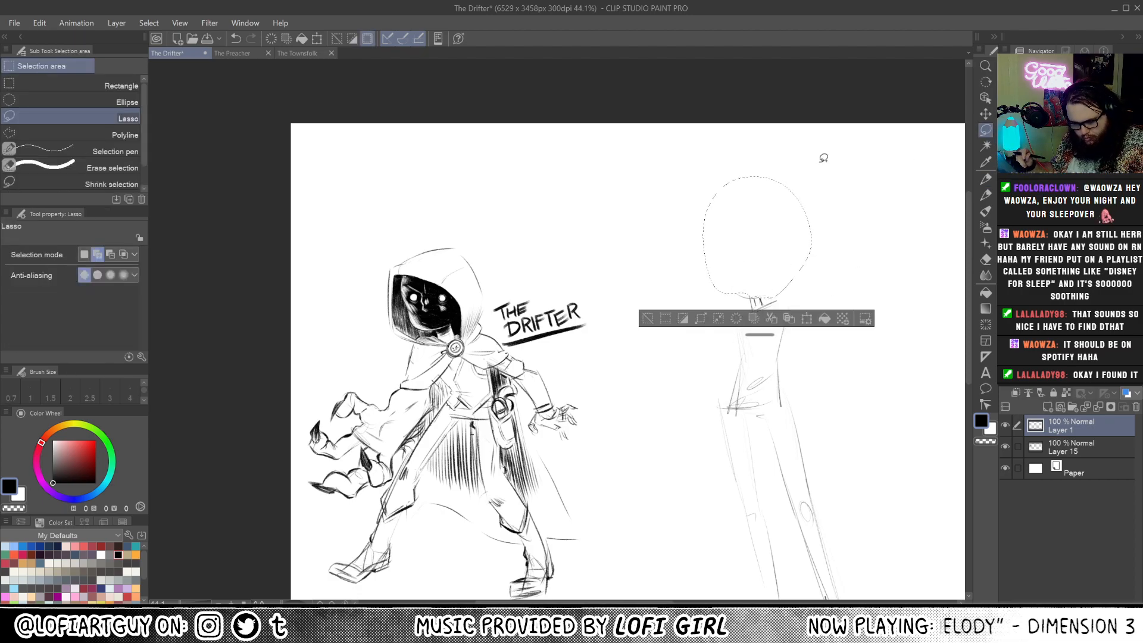
key("ctrl+d")
key("p")
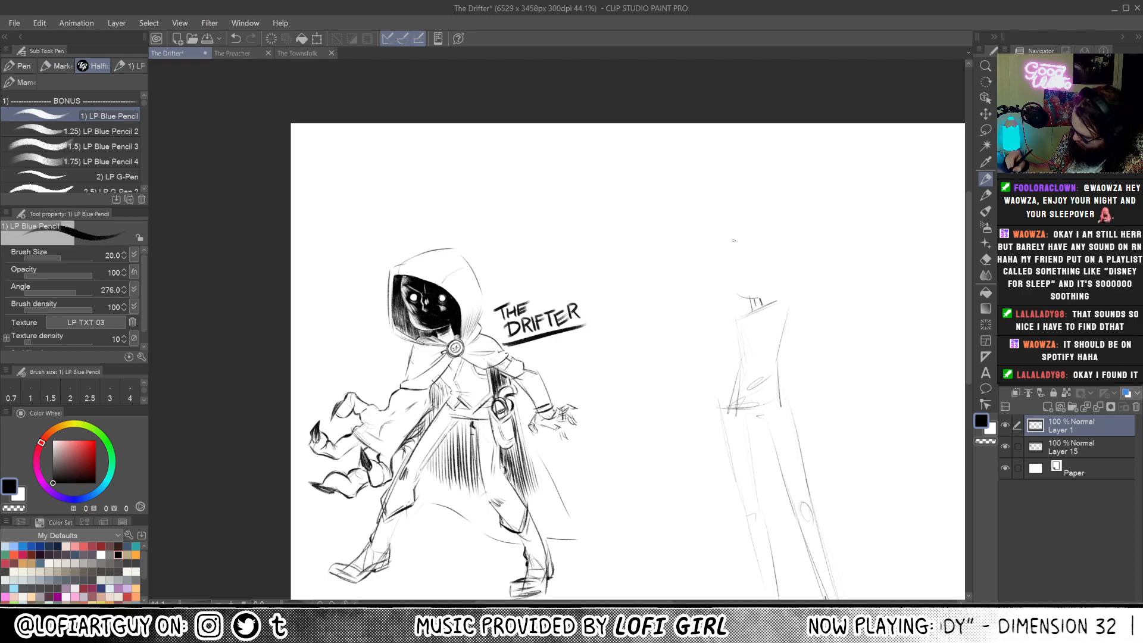
- Redraw the head as a smaller, narrower oval and join it to the neck
mouse_move(733, 241)
left_mouse_down()
mouse_move(773, 256)
mouse_move(729, 248)
mouse_move(730, 236)
mouse_move(770, 291)
left_mouse_up()
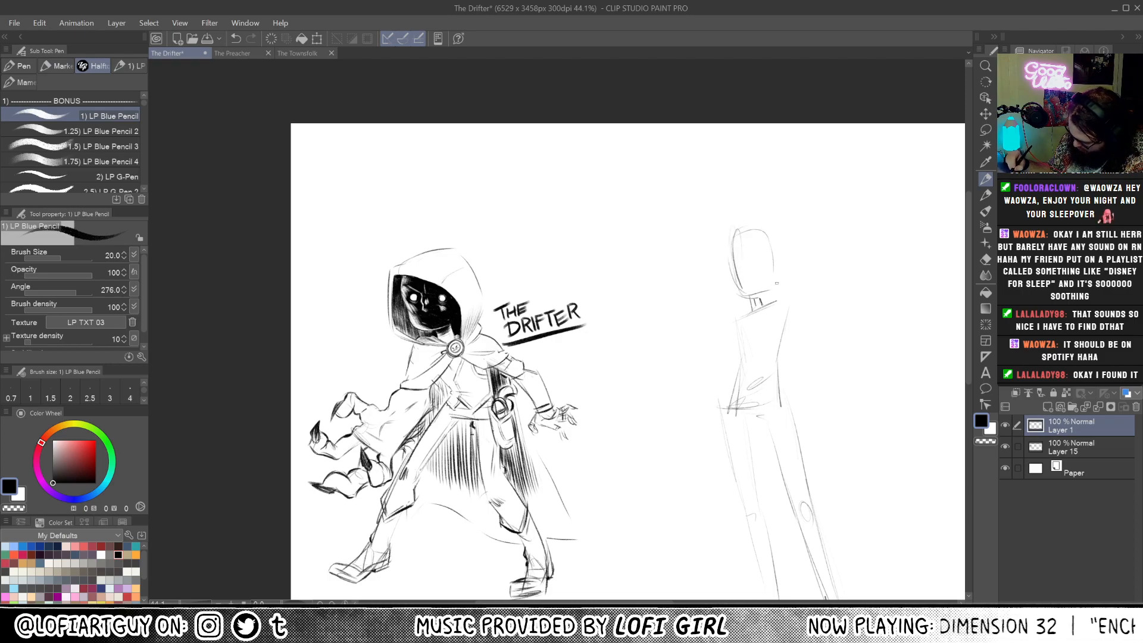
left_click_drag(774, 248, 771, 286)
mouse_move(766, 290)
left_mouse_down()
mouse_move(744, 294)
mouse_move(750, 309)
left_mouse_up()
- Sketch the right-hand shoulder and arm with a bent elbow and a forearm hanging beside the hip
mouse_move(753, 299)
left_mouse_down()
mouse_move(754, 316)
mouse_move(769, 244)
mouse_move(804, 517)
left_mouse_up()
key("r")
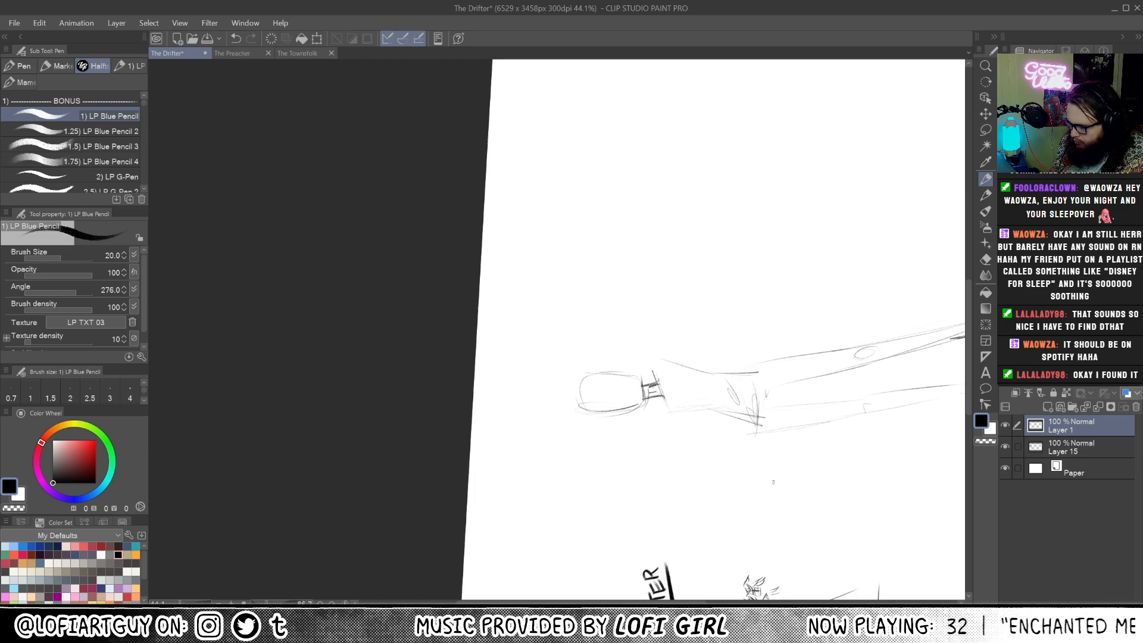
mouse_move(653, 362)
left_mouse_down()
mouse_move(665, 349)
mouse_move(676, 361)
mouse_move(714, 320)
mouse_move(696, 344)
left_mouse_up()
left_click_drag(678, 362, 723, 318)
key("r")
mouse_move(787, 298)
left_mouse_down()
mouse_move(790, 326)
mouse_move(587, 499)
mouse_move(772, 350)
left_mouse_up()
mouse_move(705, 317)
left_mouse_down()
mouse_move(716, 337)
mouse_move(698, 383)
left_mouse_up()
left_click_drag(711, 340, 704, 389)
key("r")
left_click_drag(621, 491, 689, 442)
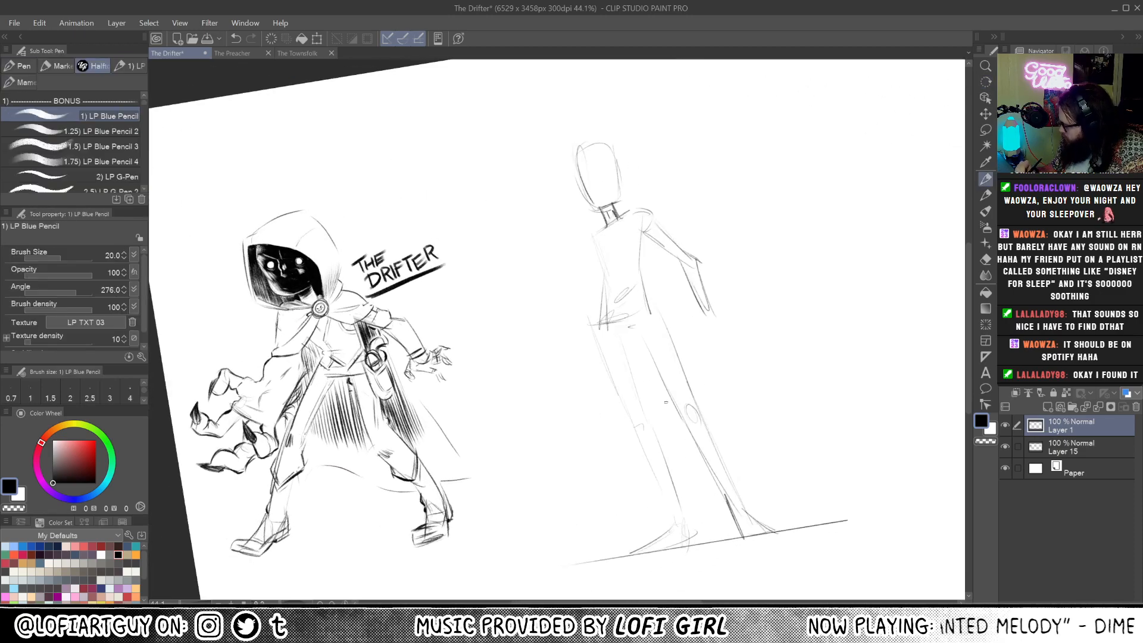
- Sketch the larger left-hand arm curving down from the shoulder to a hand with curled clawed fingers
mouse_move(571, 253)
left_mouse_down()
mouse_move(721, 356)
mouse_move(730, 373)
mouse_move(715, 404)
mouse_move(728, 407)
mouse_move(701, 410)
mouse_move(715, 491)
mouse_move(704, 202)
mouse_move(560, 128)
left_mouse_up()
key("shift+space")
mouse_move(532, 122)
left_mouse_down()
mouse_move(666, 363)
mouse_move(685, 346)
mouse_move(669, 346)
mouse_move(671, 328)
mouse_move(667, 343)
mouse_move(698, 325)
left_mouse_up()
mouse_move(698, 327)
left_mouse_down()
mouse_move(696, 337)
mouse_move(699, 315)
mouse_move(698, 337)
left_mouse_up()
mouse_move(707, 332)
left_mouse_down()
mouse_move(700, 345)
mouse_move(699, 323)
left_mouse_up()
left_click_drag(685, 327, 698, 322)
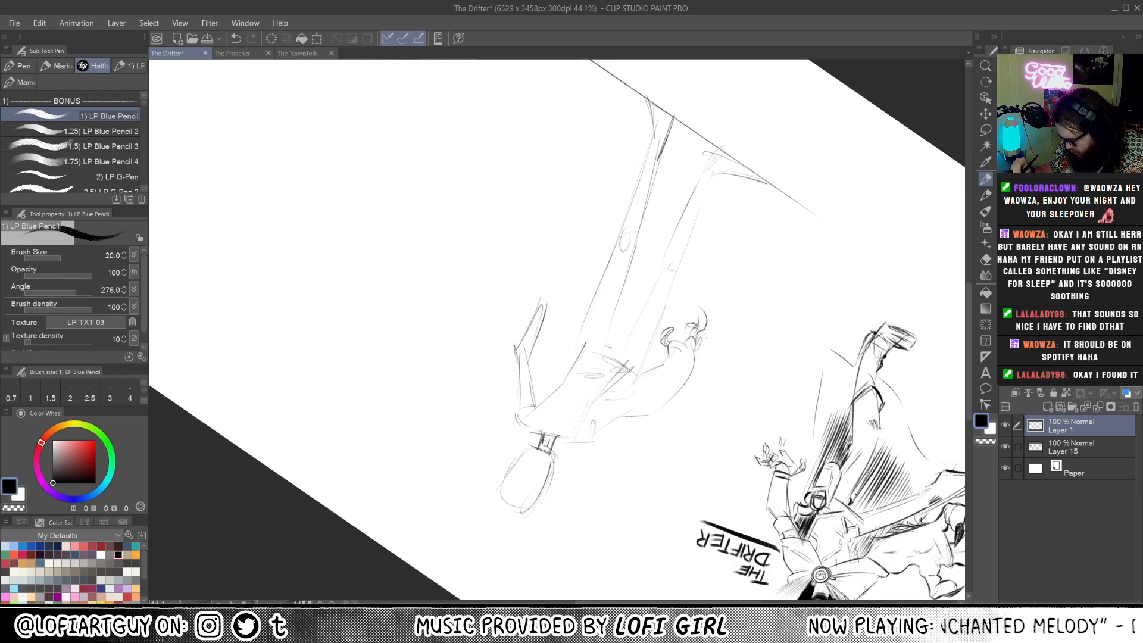
- Return the canvas upright and draw a small round cloak clasp at the base of the neck
key("shift+space")
left_click_drag(768, 270, 687, 456)
key("space")
key("shift+space")
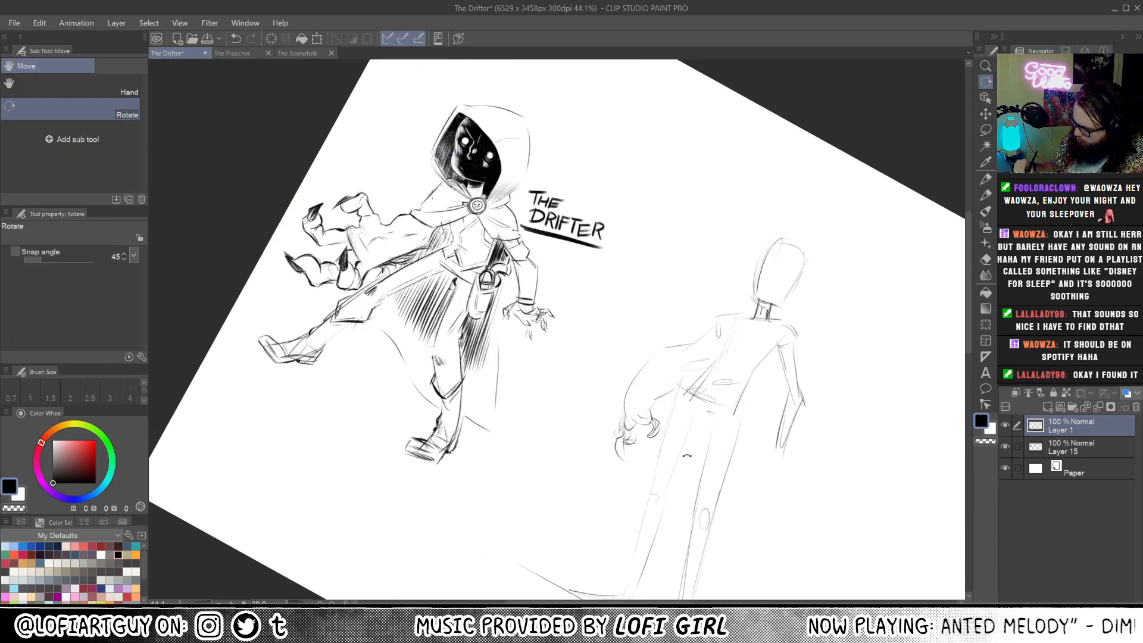
double_click(759, 436)
key("space")
left_click_drag(709, 324, 709, 409)
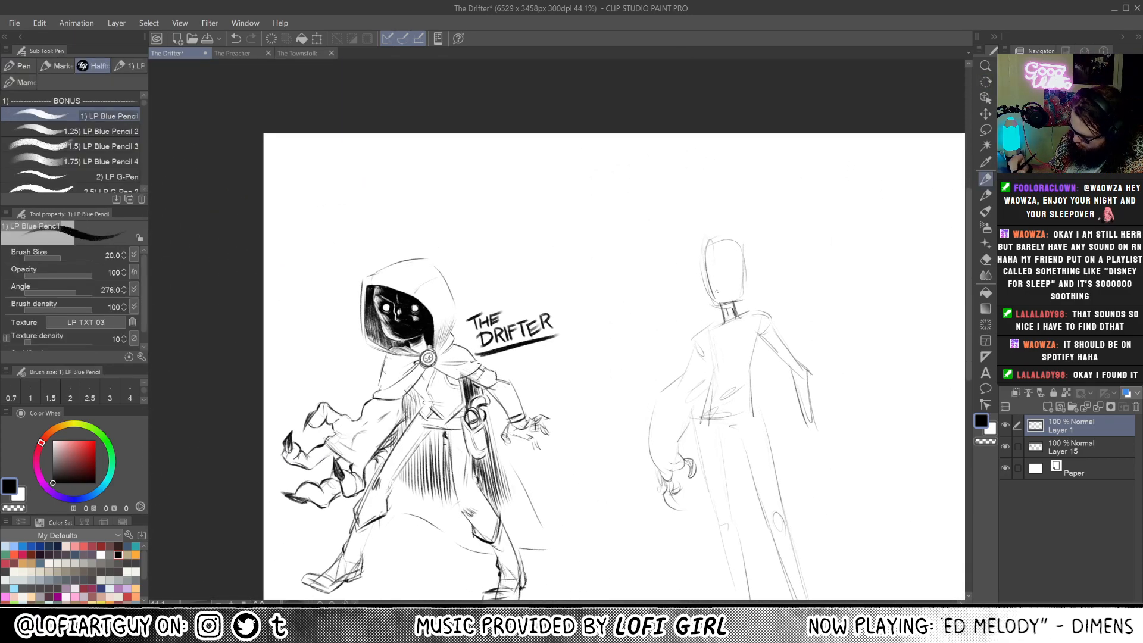
left_click_drag(741, 328, 743, 317)
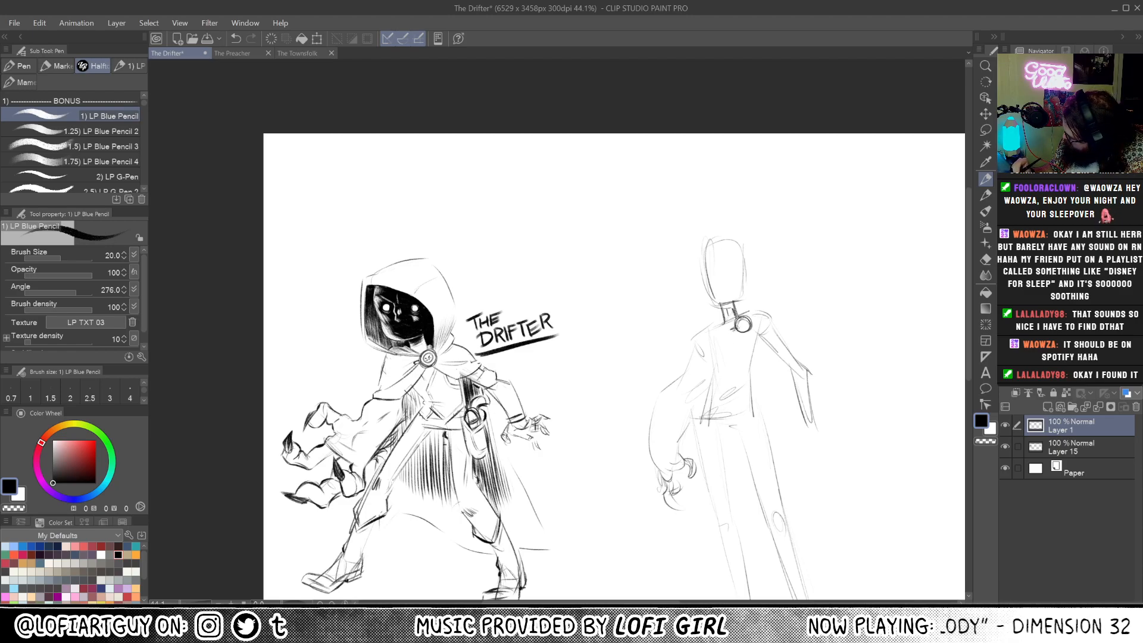
- Draw the cloak draping from the clasp across the chest and over the left-hand shoulder and arm
key("space")
left_click_drag(775, 416, 740, 372)
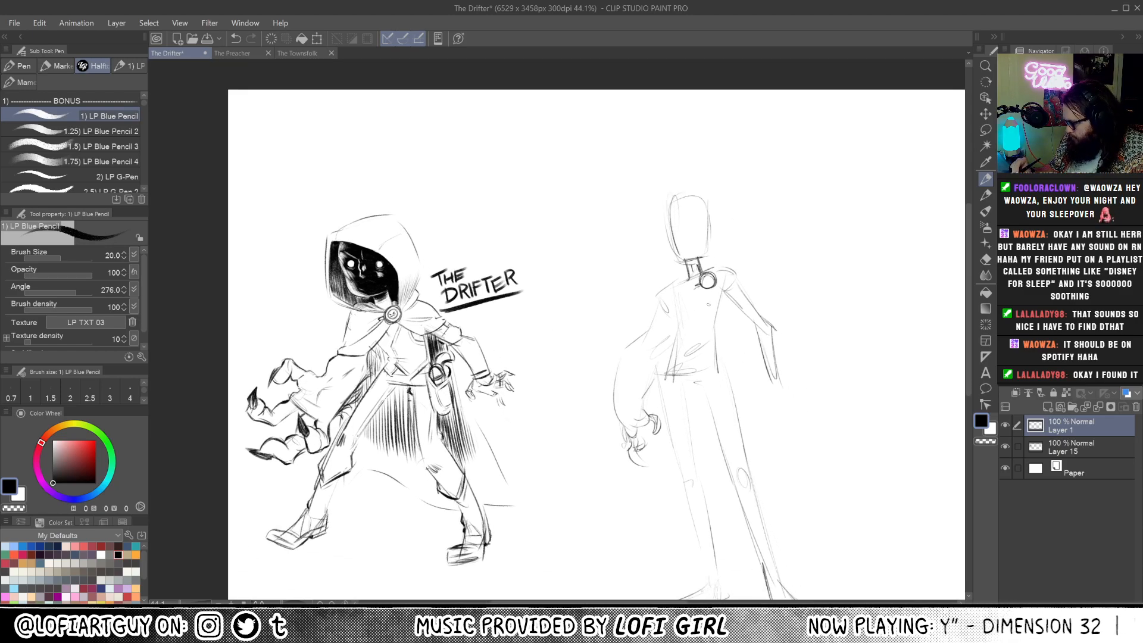
left_click_drag(620, 391, 693, 334)
mouse_move(687, 275)
left_mouse_down()
mouse_move(656, 298)
mouse_move(621, 357)
mouse_move(614, 475)
left_mouse_up()
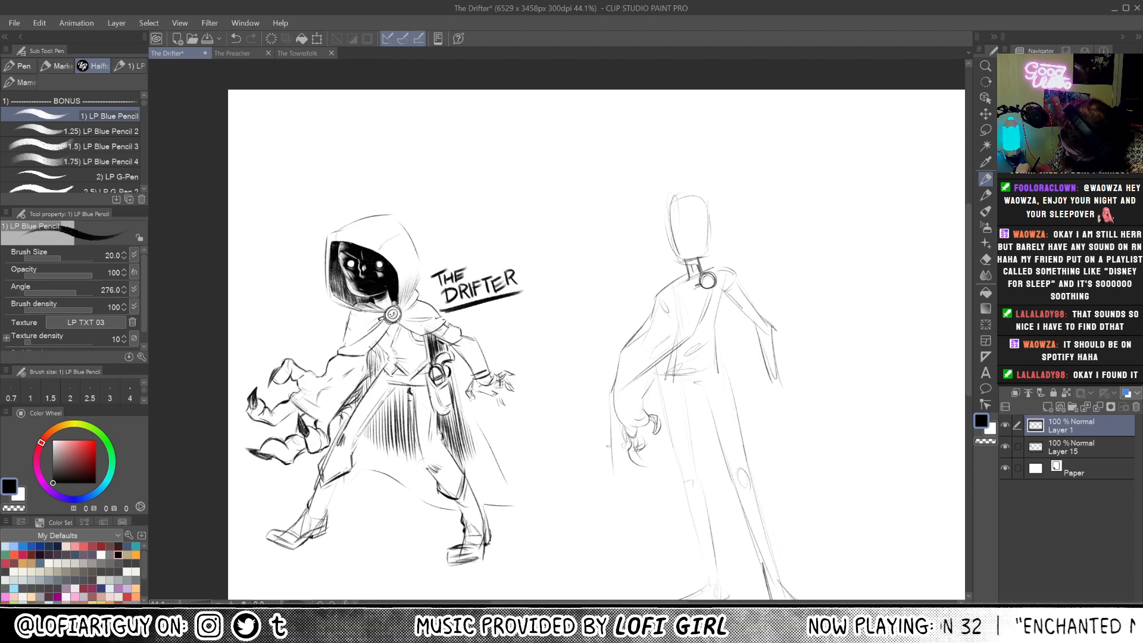
- Add short curved cloth lines across the upper part of the right-hand arm
left_click_drag(661, 532, 678, 437)
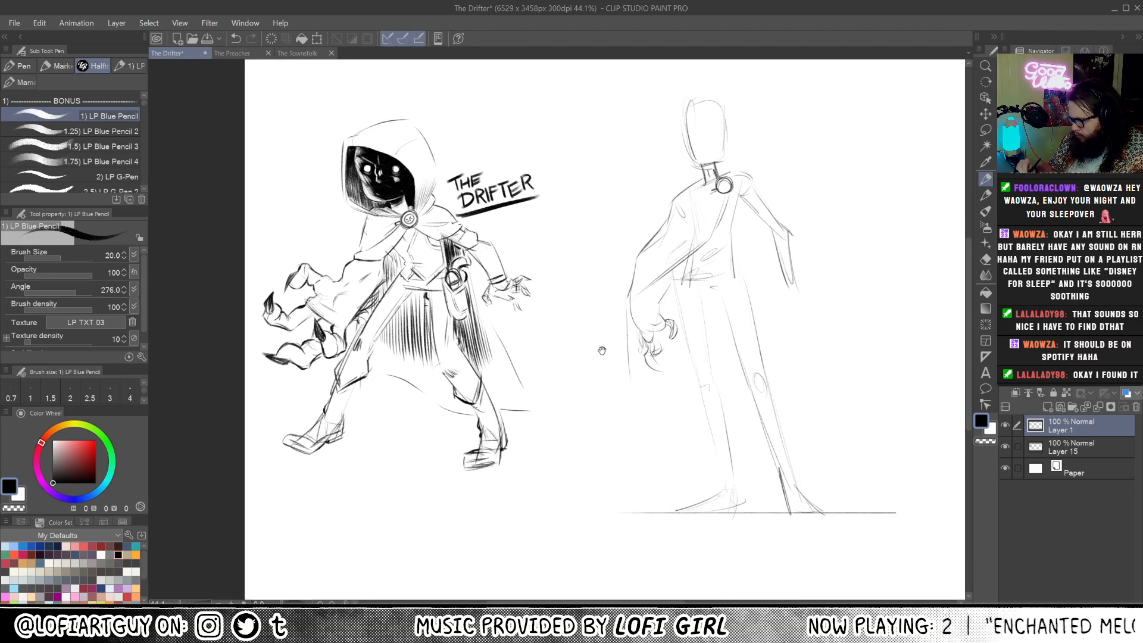
left_click_drag(603, 351, 589, 483)
mouse_move(717, 327)
left_mouse_down()
mouse_move(734, 350)
mouse_move(751, 340)
mouse_move(736, 348)
left_mouse_up()
left_click_drag(726, 400, 719, 344)
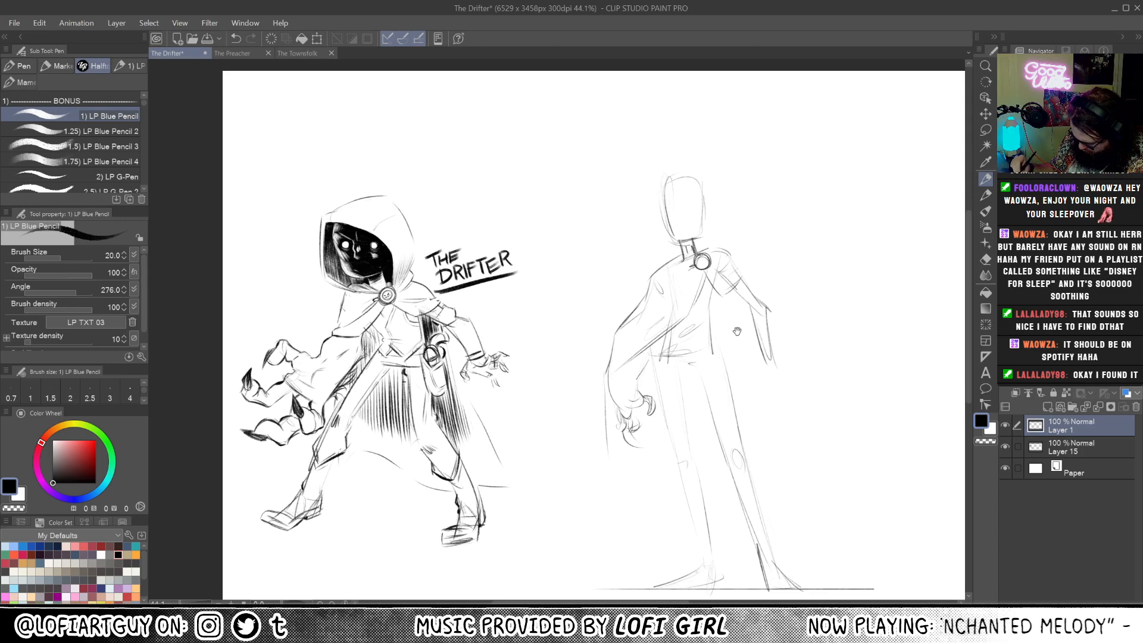
- Draw the cloak's outer edge falling behind the larger clawed arm and curving into a hem at about shin height
left_click_drag(735, 298, 728, 350)
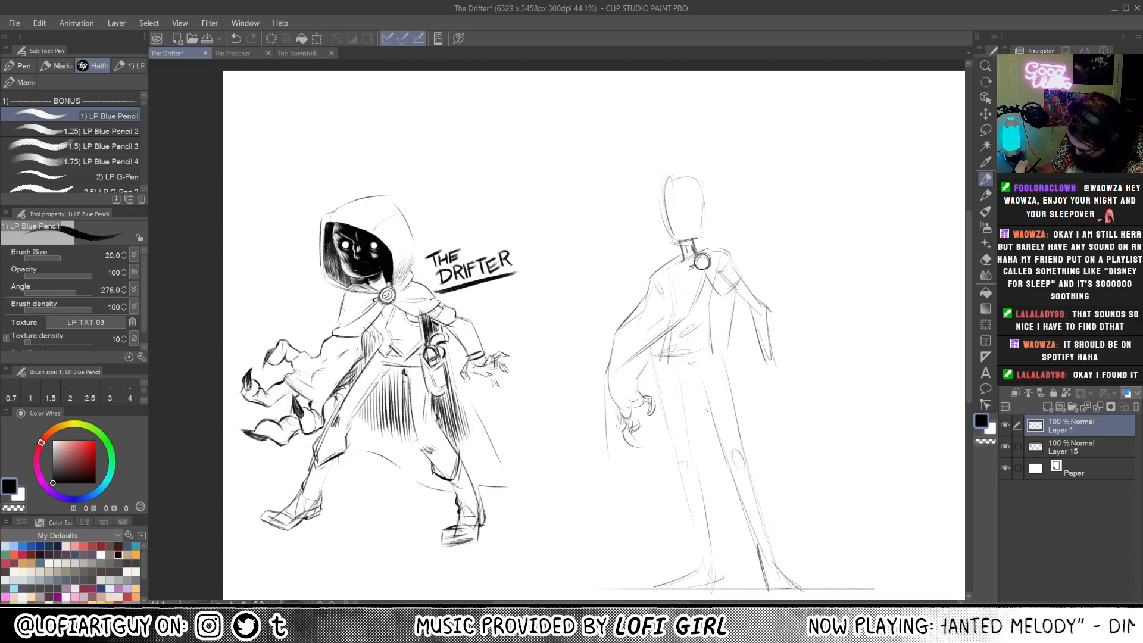
left_click_drag(707, 406, 701, 443)
mouse_move(602, 456)
left_mouse_down()
mouse_move(589, 496)
mouse_move(608, 530)
mouse_move(623, 535)
mouse_move(693, 499)
left_mouse_up()
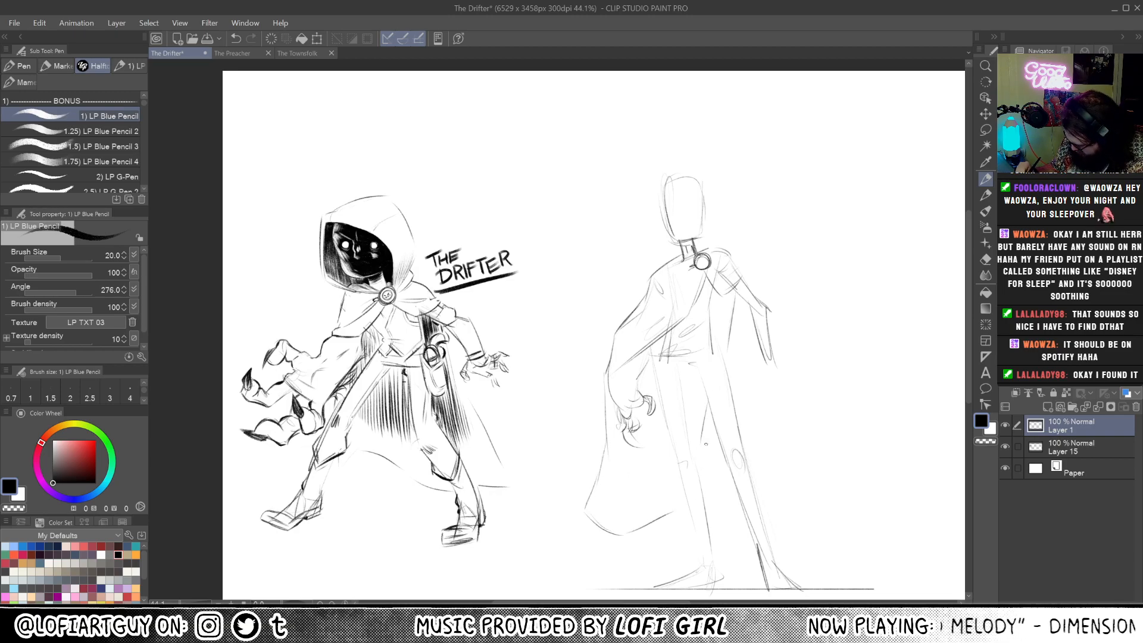
left_click_drag(705, 443, 709, 498)
left_click_drag(580, 505, 532, 552)
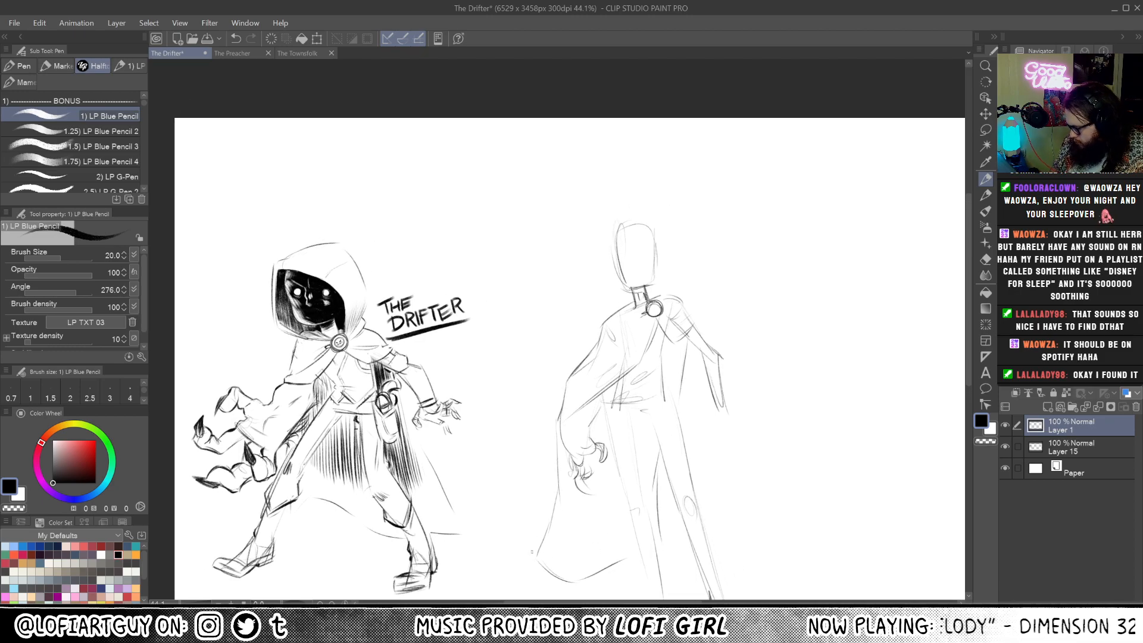
left_click_drag(671, 525, 710, 454)
left_click_drag(649, 545, 640, 568)
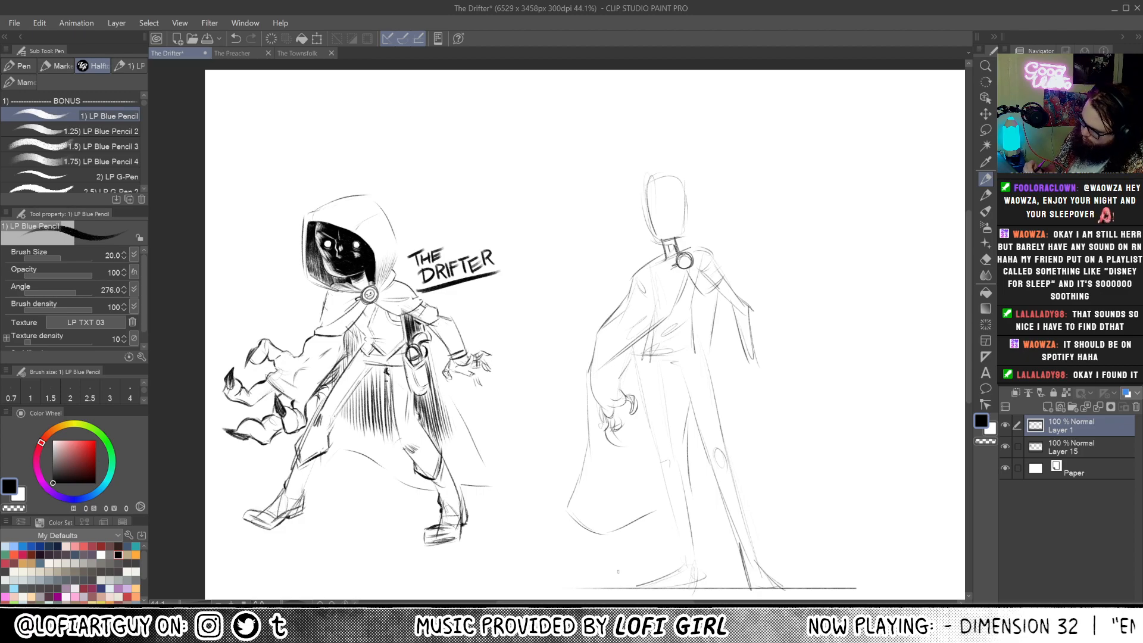
- Erase the lowered right-hand forearm and redraw it bent upward from the elbow, ending in a rough hand
key("e")
left_click_drag(746, 300, 754, 372)
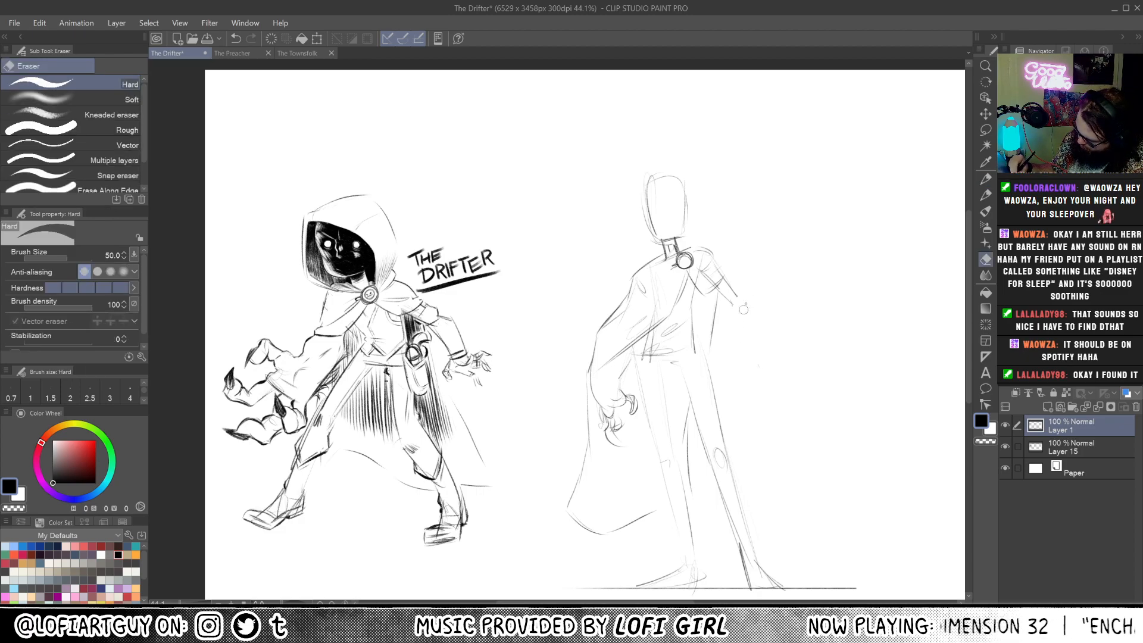
key("p")
mouse_move(730, 287)
left_mouse_down()
mouse_move(753, 374)
mouse_move(749, 284)
mouse_move(765, 311)
mouse_move(730, 428)
left_mouse_up()
key("r")
key("p")
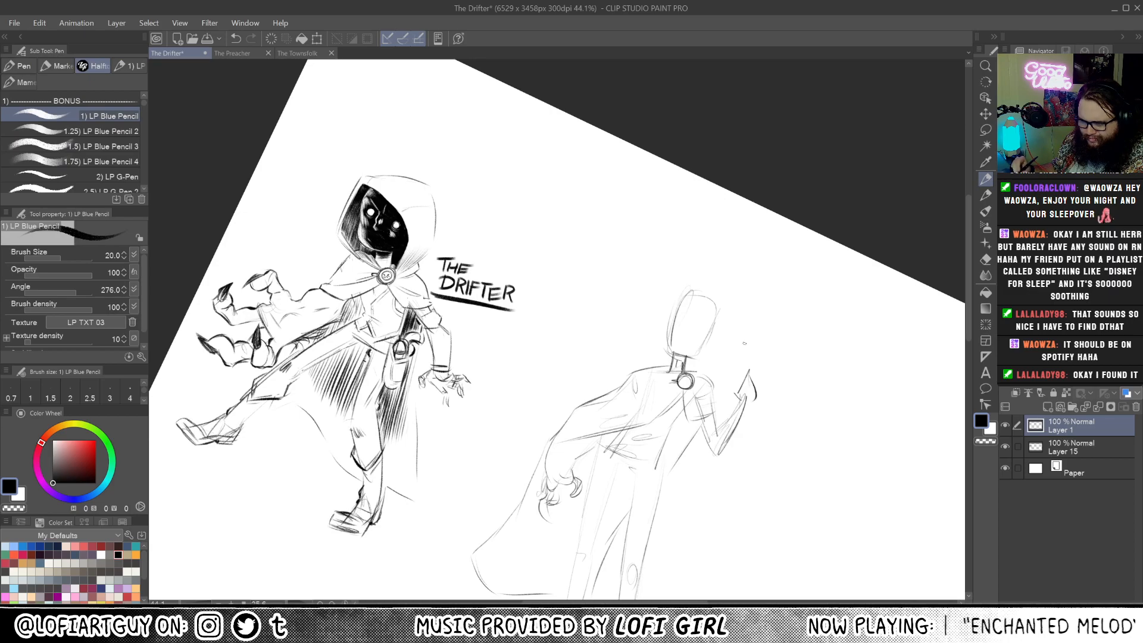
- Sketch a long-barrelled pistol pointing upward in the raised hand, close the fingers around its grip, and return the canvas upright
left_click_drag(743, 344, 760, 313)
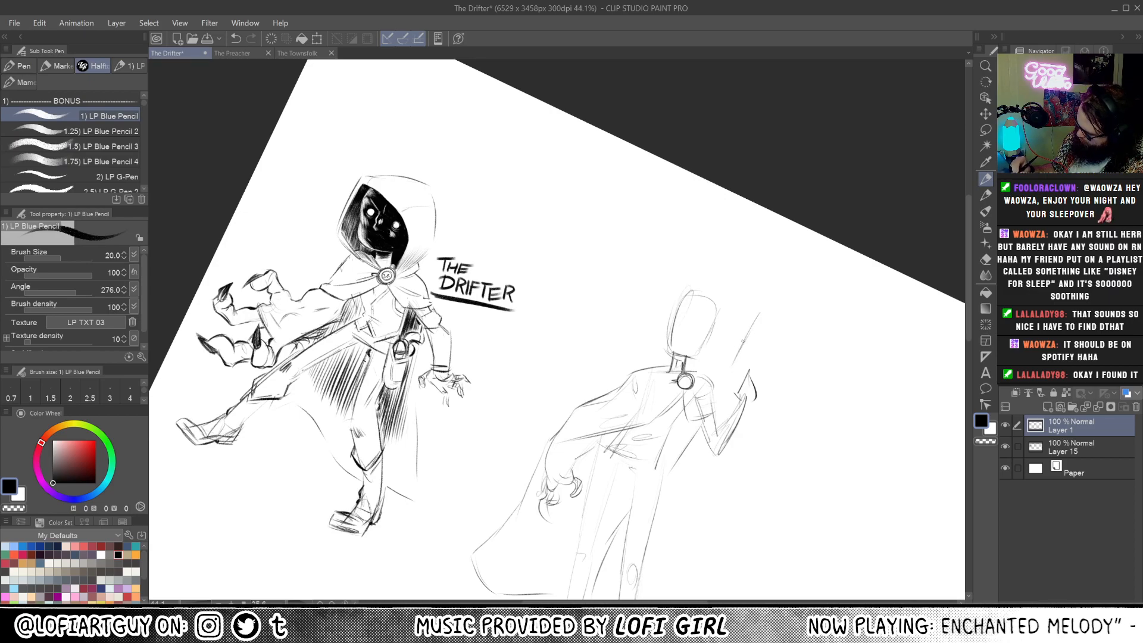
mouse_move(741, 357)
left_mouse_down()
mouse_move(754, 373)
mouse_move(772, 310)
mouse_move(731, 363)
left_mouse_up()
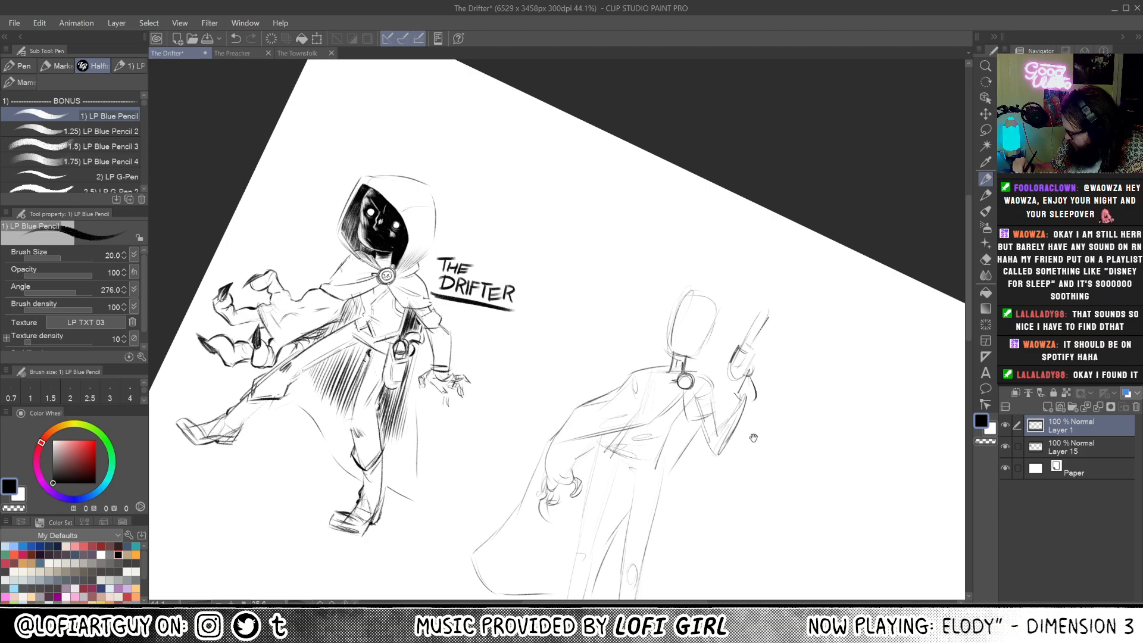
left_click_drag(754, 437, 749, 393)
left_click_drag(739, 335, 732, 356)
mouse_move(750, 342)
left_mouse_down()
mouse_move(742, 360)
mouse_move(739, 349)
left_mouse_up()
key("shift+space")
double_click(629, 451)
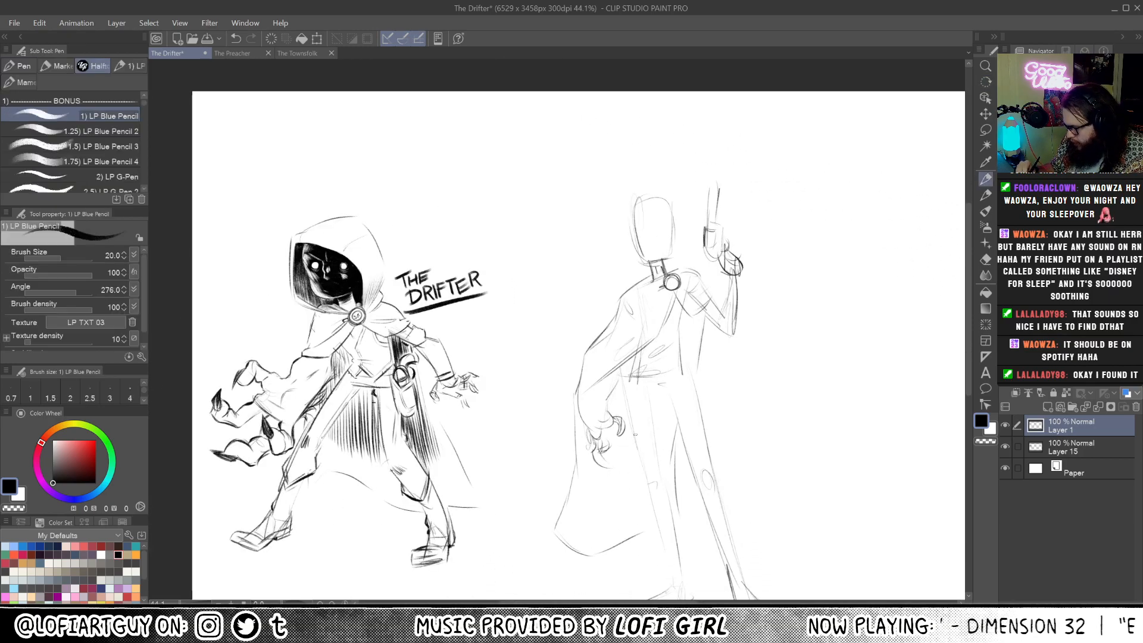
- Add face guidelines to the head and draw a pointed hood around it, running down both sides toward the cloak clasp
left_click_drag(602, 465, 609, 522)
mouse_move(596, 417)
left_mouse_down()
mouse_move(646, 389)
mouse_move(695, 474)
left_mouse_up()
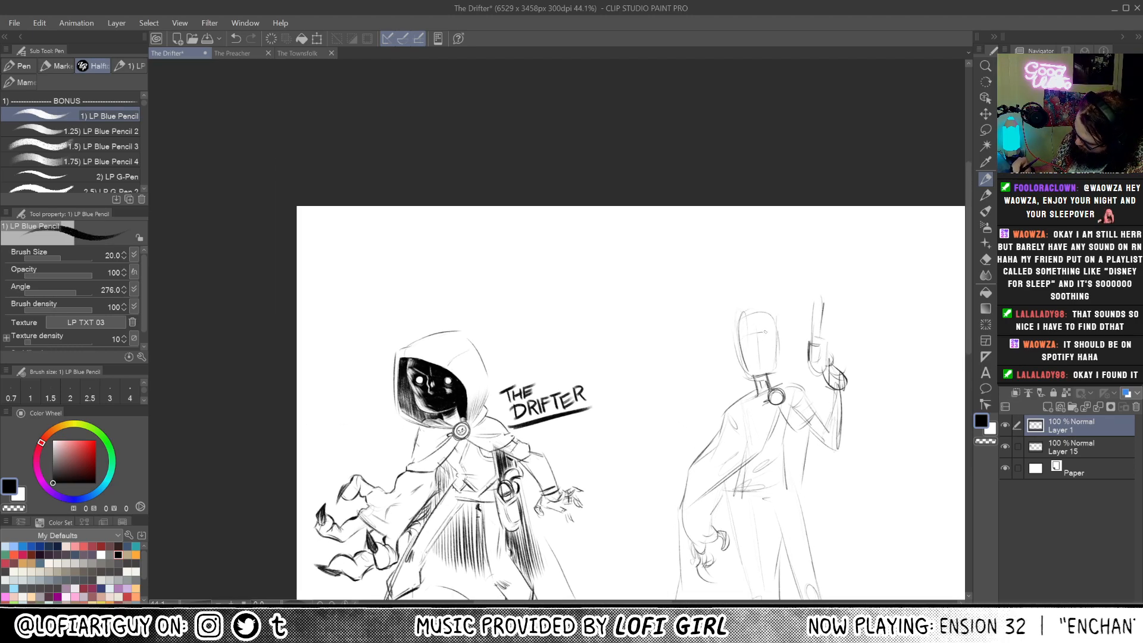
mouse_move(856, 578)
left_mouse_down()
mouse_move(786, 445)
mouse_move(838, 572)
left_mouse_up()
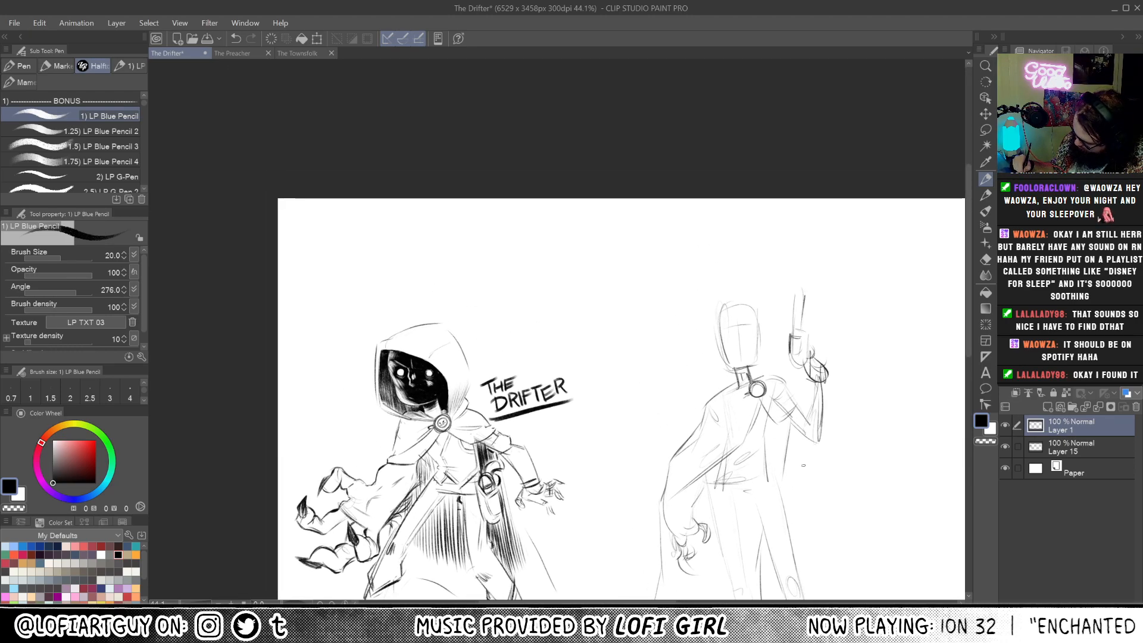
mouse_move(736, 298)
left_mouse_down()
mouse_move(757, 305)
mouse_move(701, 359)
mouse_move(748, 390)
left_mouse_up()
key("ctrl+z")
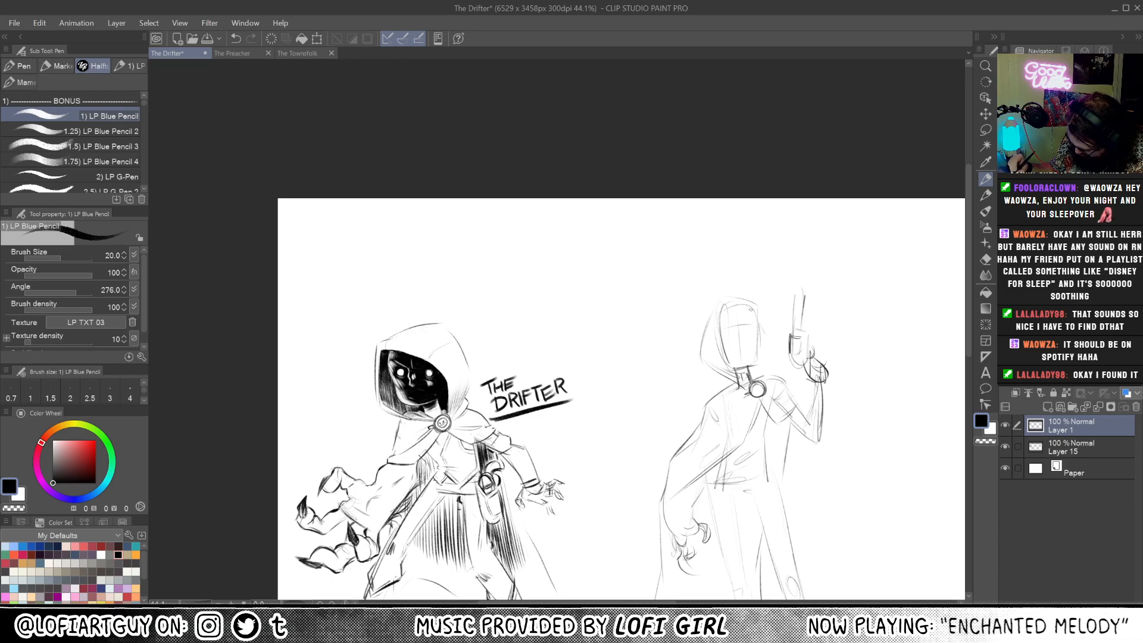
mouse_move(751, 308)
left_mouse_down()
mouse_move(768, 344)
mouse_move(755, 381)
mouse_move(765, 366)
left_mouse_up()
left_click_drag(770, 344, 761, 374)
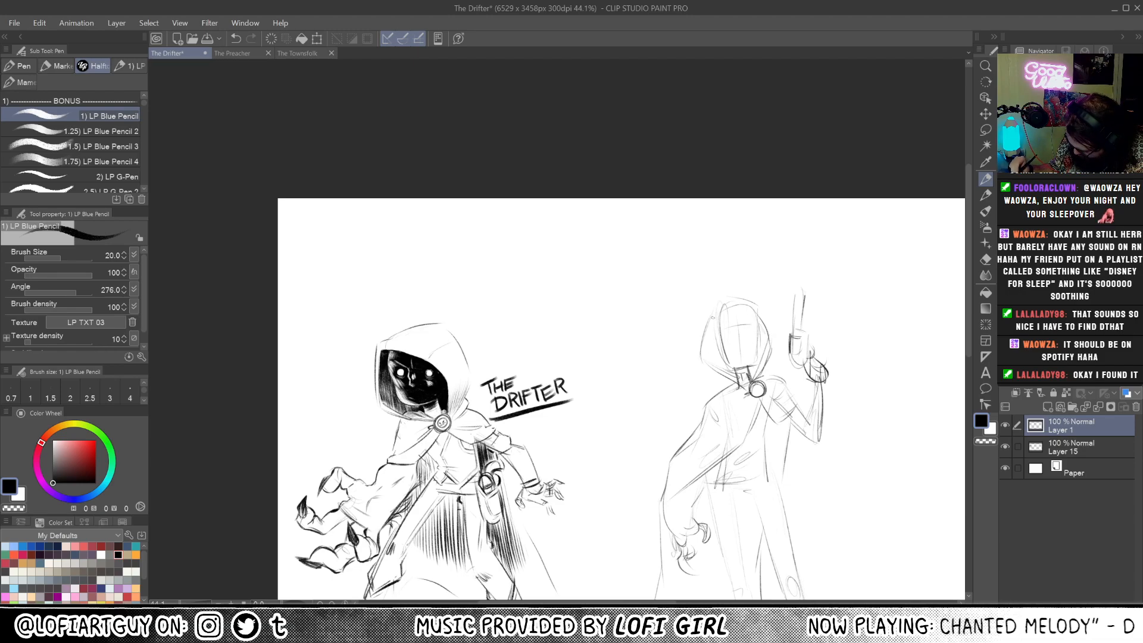
- Sketch a narrow pistol holster hanging at the right-hand hip
mouse_move(705, 331)
left_mouse_down()
mouse_move(696, 374)
mouse_move(734, 385)
mouse_move(717, 303)
mouse_move(760, 295)
mouse_move(778, 360)
mouse_move(763, 376)
mouse_move(632, 245)
left_mouse_up()
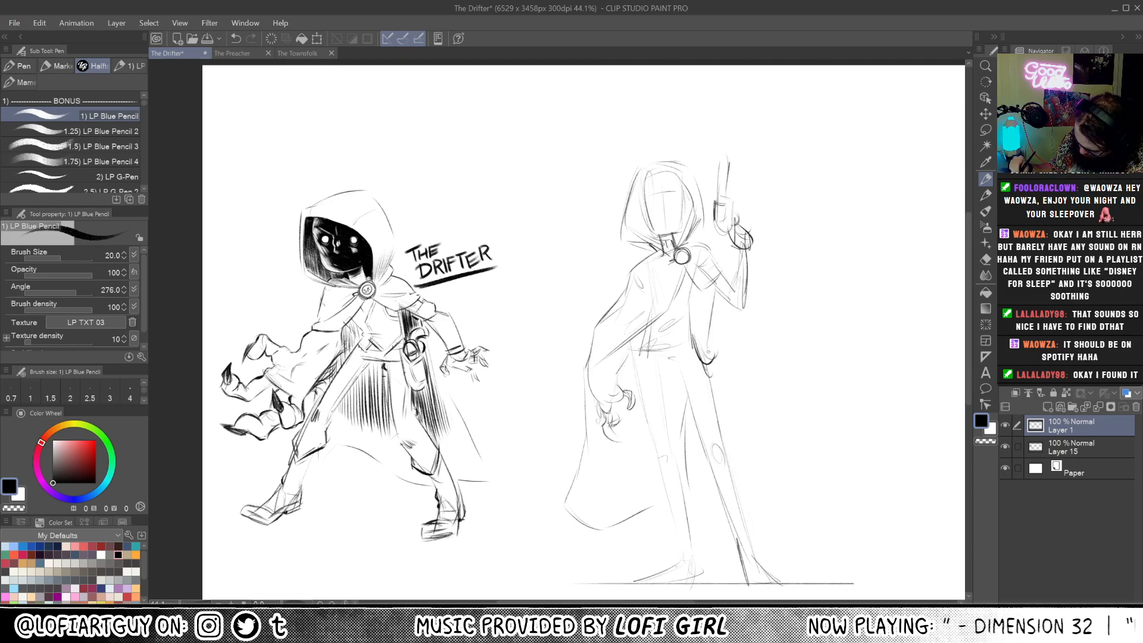
left_click_drag(701, 349, 721, 390)
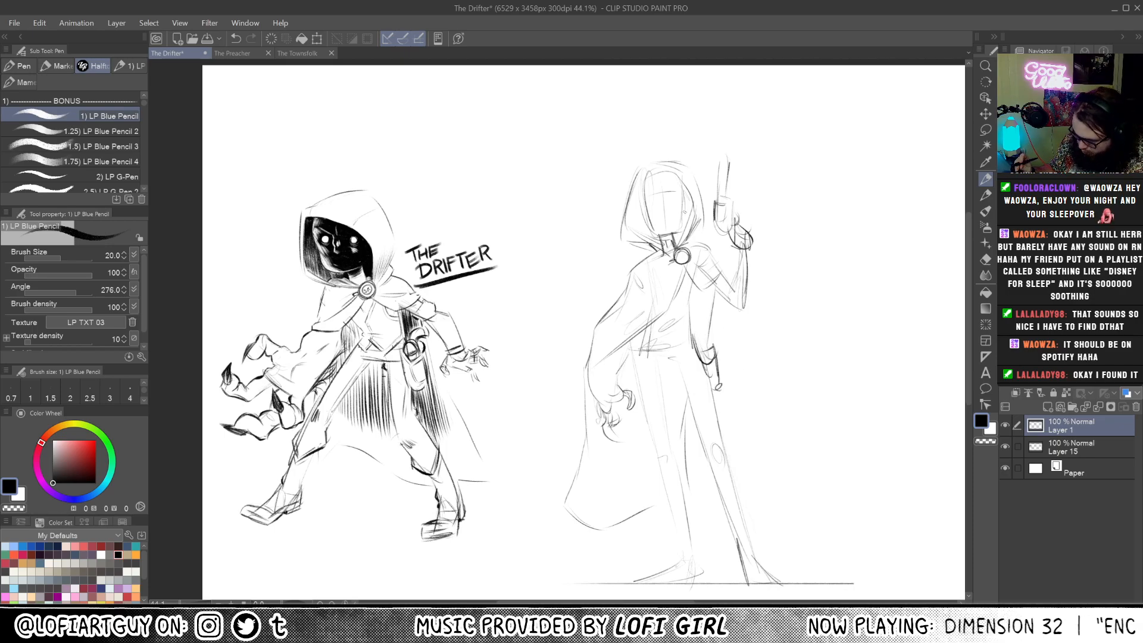
left_click_drag(701, 452, 705, 599)
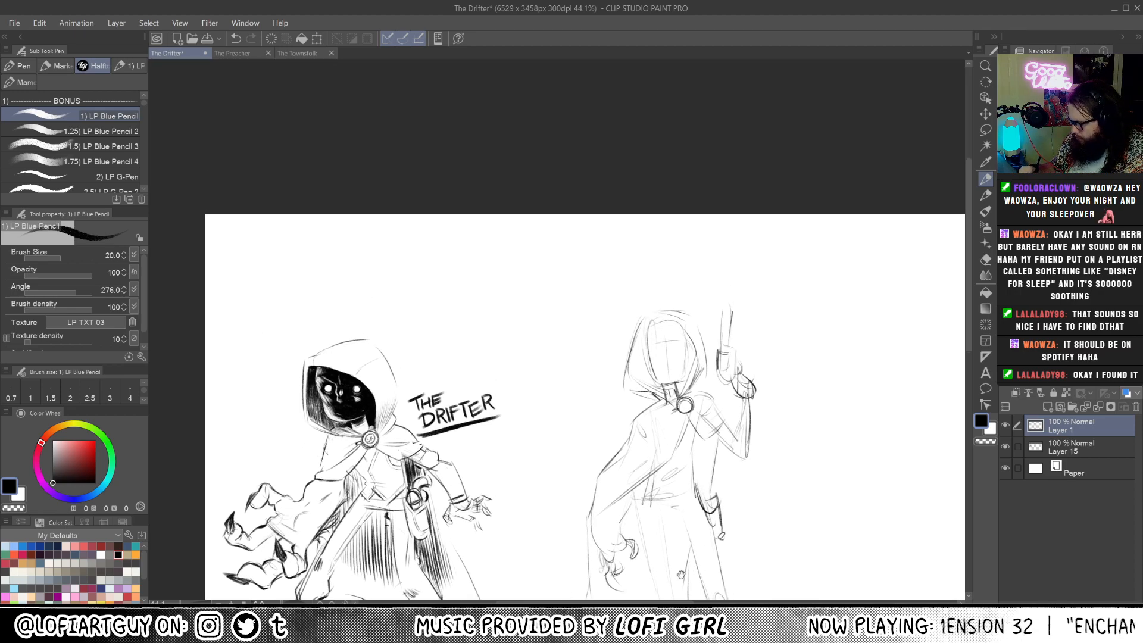
- Draw the belt across the waist, the pointed vest hem above it, and a small round button on the vest front
left_click_drag(789, 542, 811, 318)
left_click_drag(767, 350, 744, 398)
mouse_move(777, 353)
left_mouse_down()
mouse_move(751, 389)
mouse_move(736, 462)
mouse_move(668, 524)
left_mouse_up()
left_click_drag(696, 446, 756, 353)
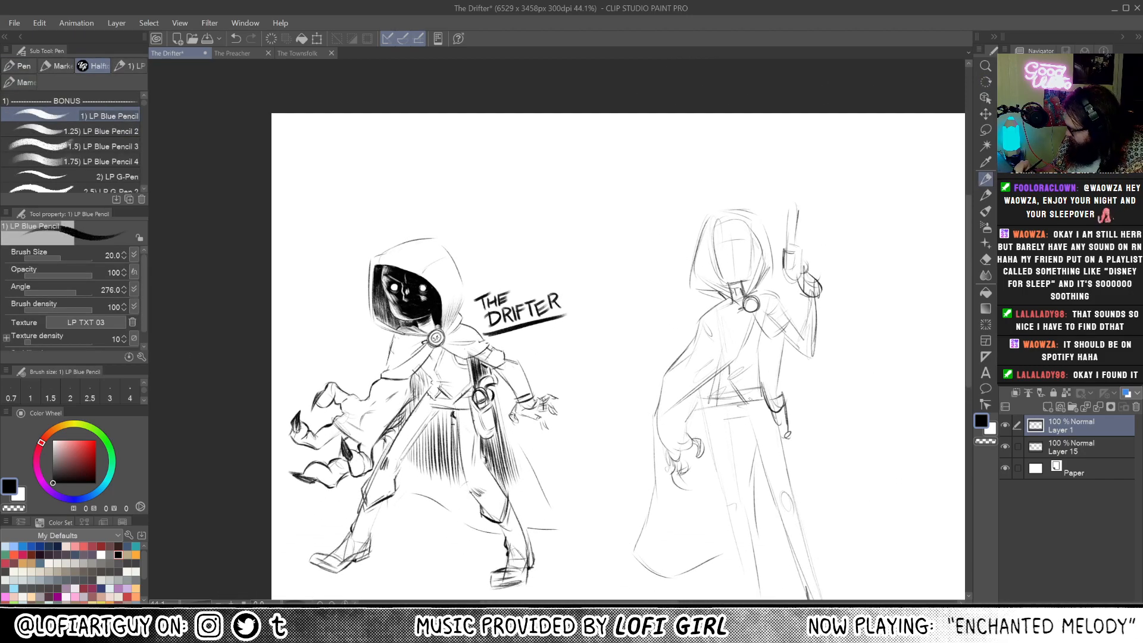
mouse_move(767, 377)
left_mouse_down()
mouse_move(751, 397)
mouse_move(709, 411)
mouse_move(707, 393)
left_mouse_up()
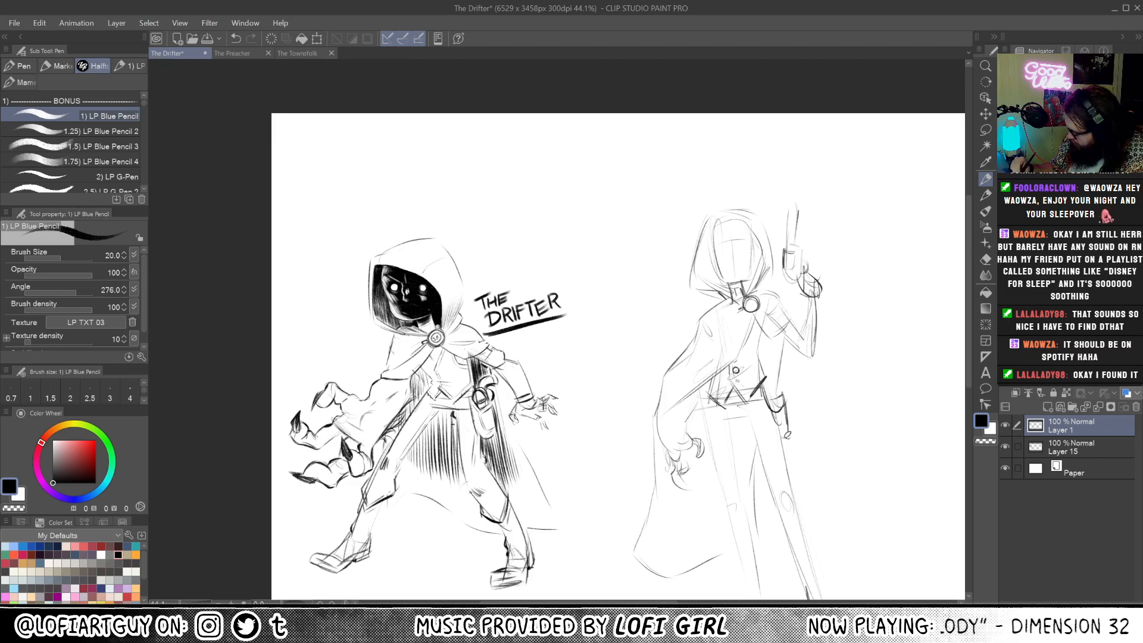
- Refine the belt and holster lines at the waist and the fingers of the hand gripping the raised pistol
mouse_move(763, 374)
left_mouse_down()
mouse_move(815, 452)
mouse_move(756, 324)
left_mouse_up()
left_click_drag(632, 371, 702, 357)
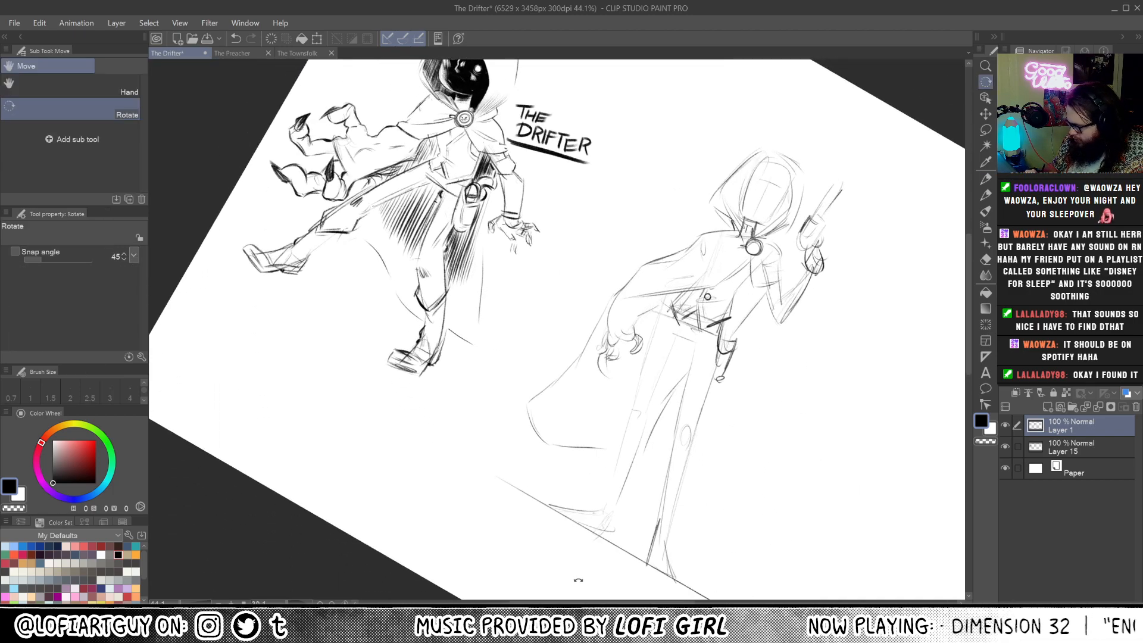
key("e")
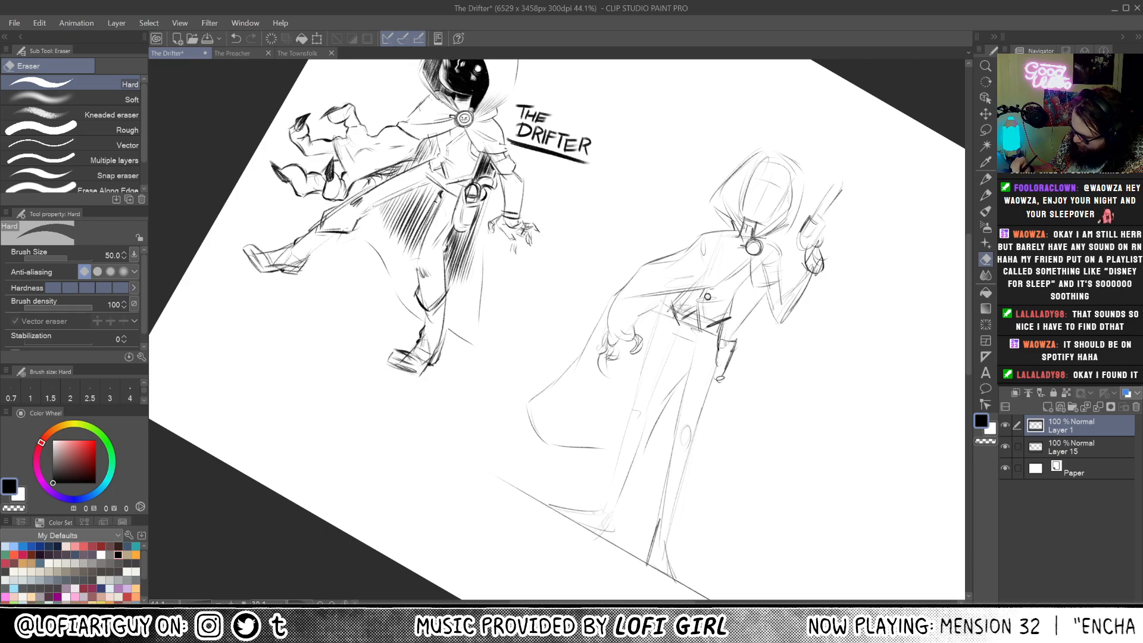
key("p")
mouse_move(719, 344)
left_mouse_down()
mouse_move(714, 381)
mouse_move(667, 417)
left_mouse_up()
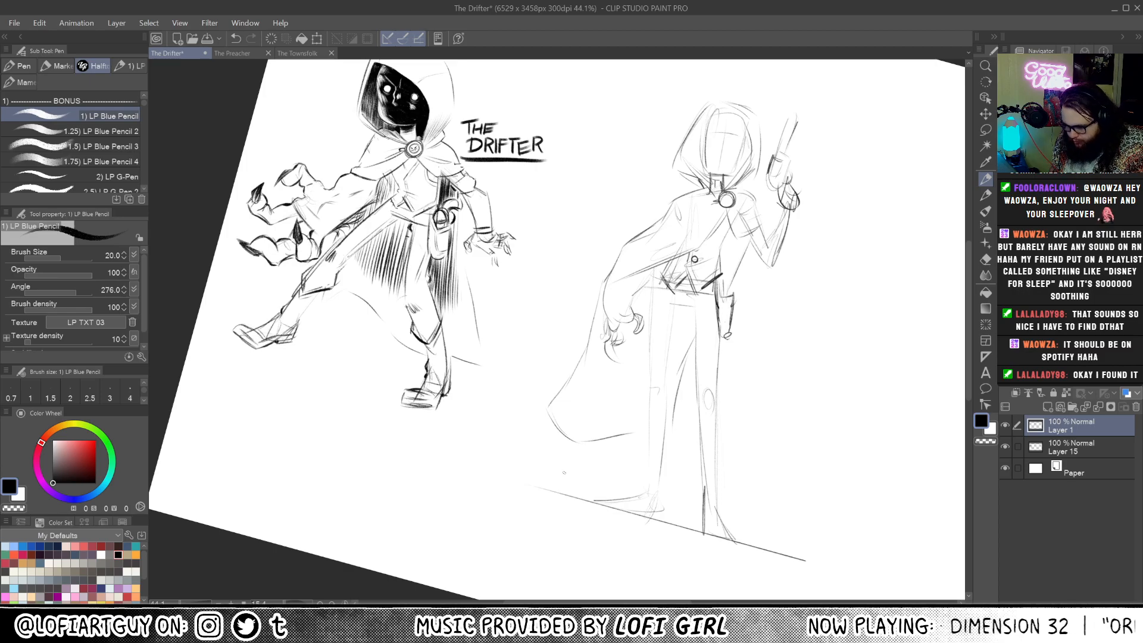
left_click_drag(765, 220, 711, 381)
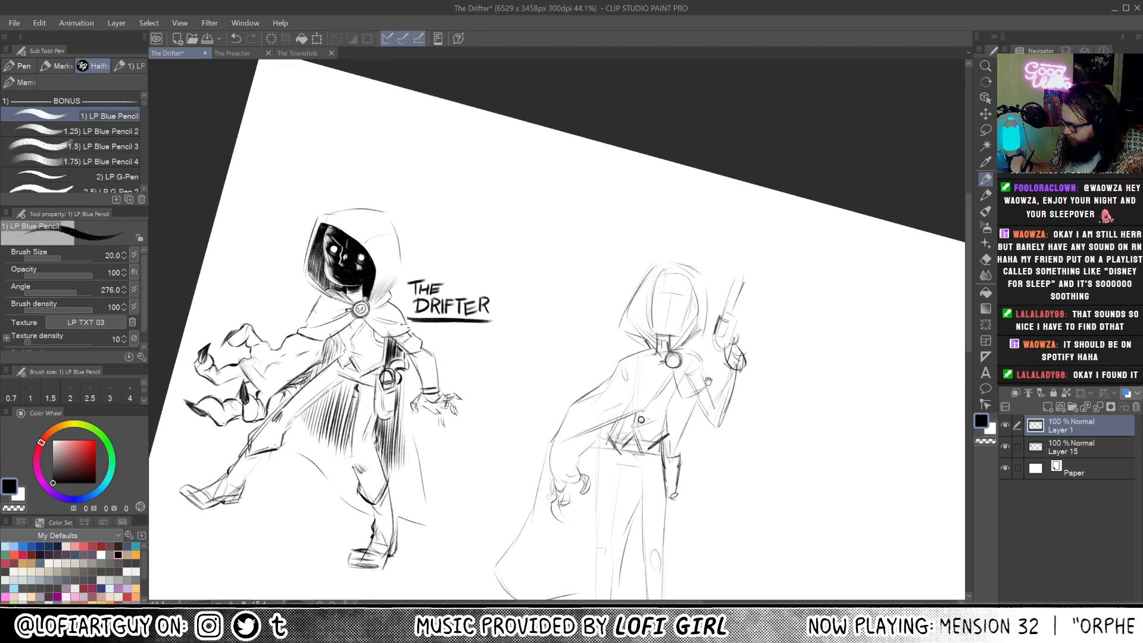
left_click_drag(733, 326, 742, 342)
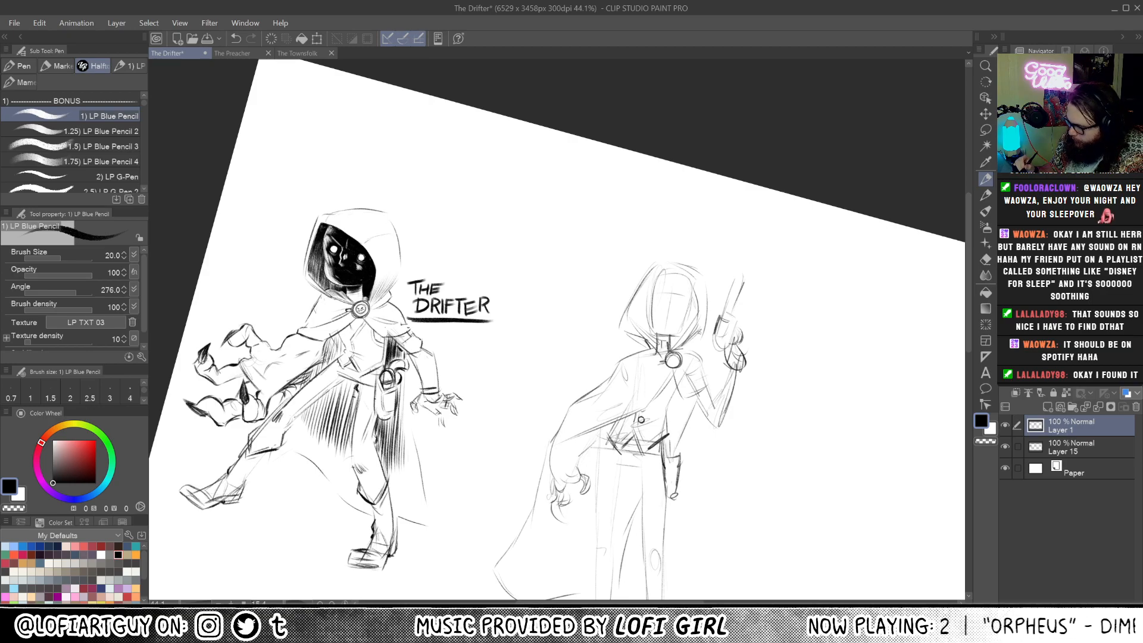
- Sketch the face inside the hood with two round eyes, a narrow nose, and cheek and jaw lines
mouse_move(672, 301)
left_mouse_down()
mouse_move(757, 328)
mouse_move(753, 256)
mouse_move(756, 332)
mouse_move(747, 324)
mouse_move(768, 318)
mouse_move(740, 327)
mouse_move(763, 337)
left_mouse_up()
key("ctrl+z")
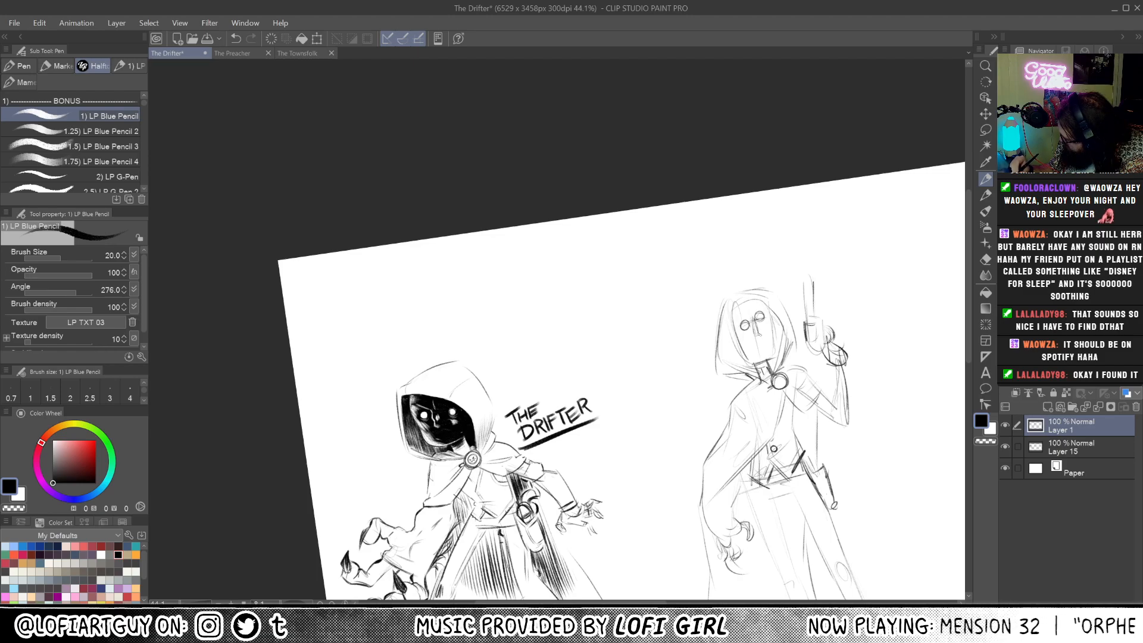
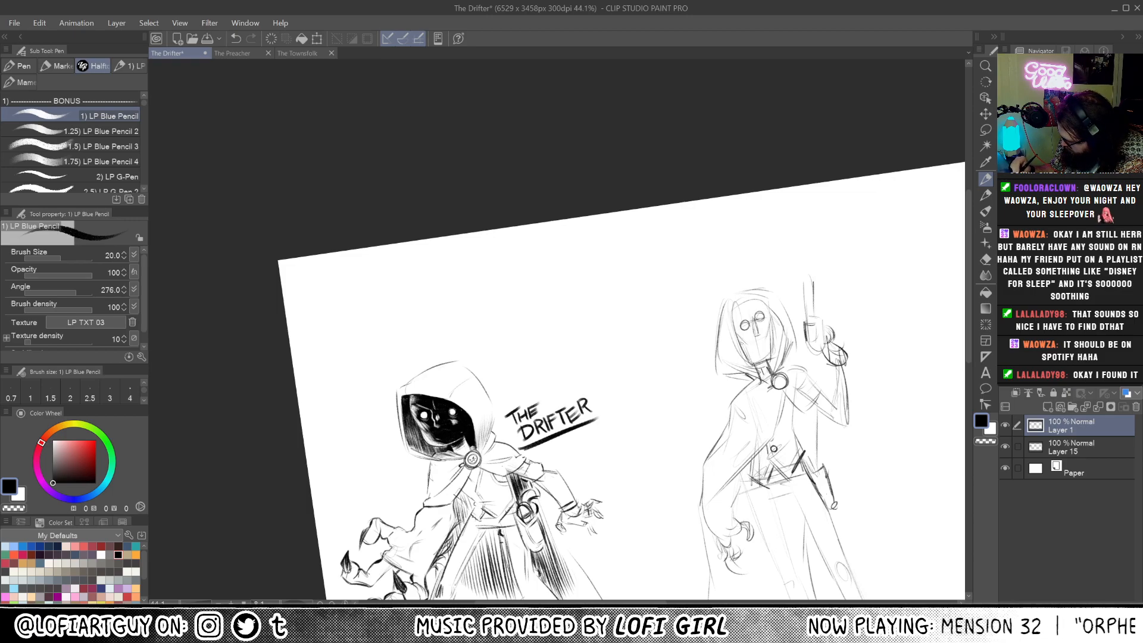
mouse_move(738, 335)
left_mouse_down()
mouse_move(733, 305)
mouse_move(751, 319)
left_mouse_up()
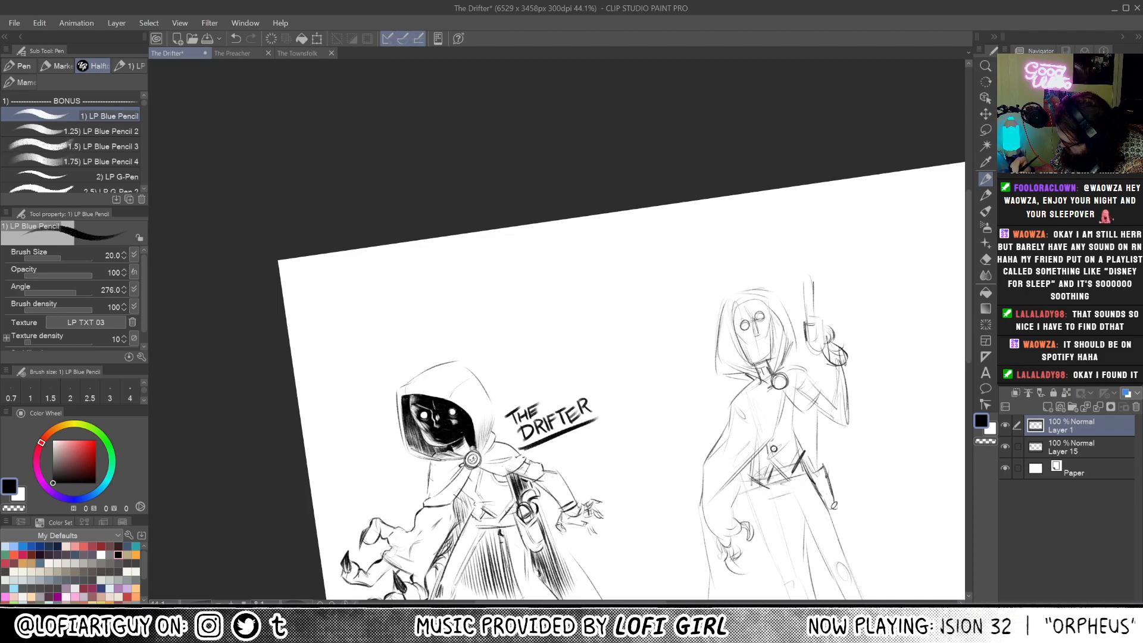
mouse_move(812, 521)
left_mouse_down()
mouse_move(785, 440)
mouse_move(806, 484)
left_mouse_up()
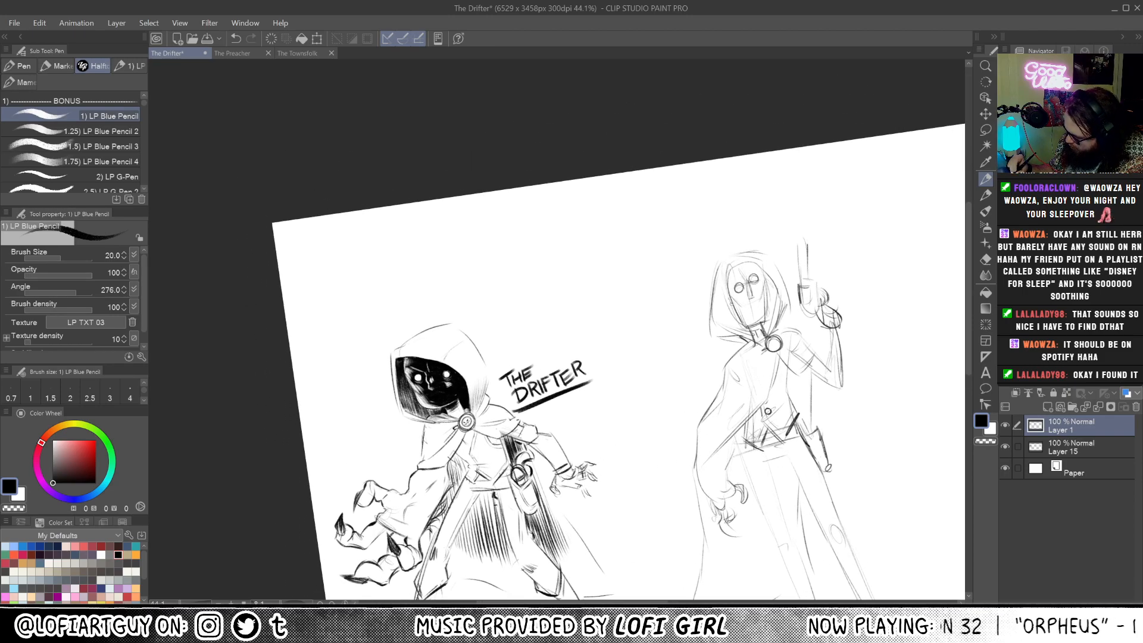
left_click_drag(727, 310, 770, 304)
left_click_drag(747, 422, 677, 288)
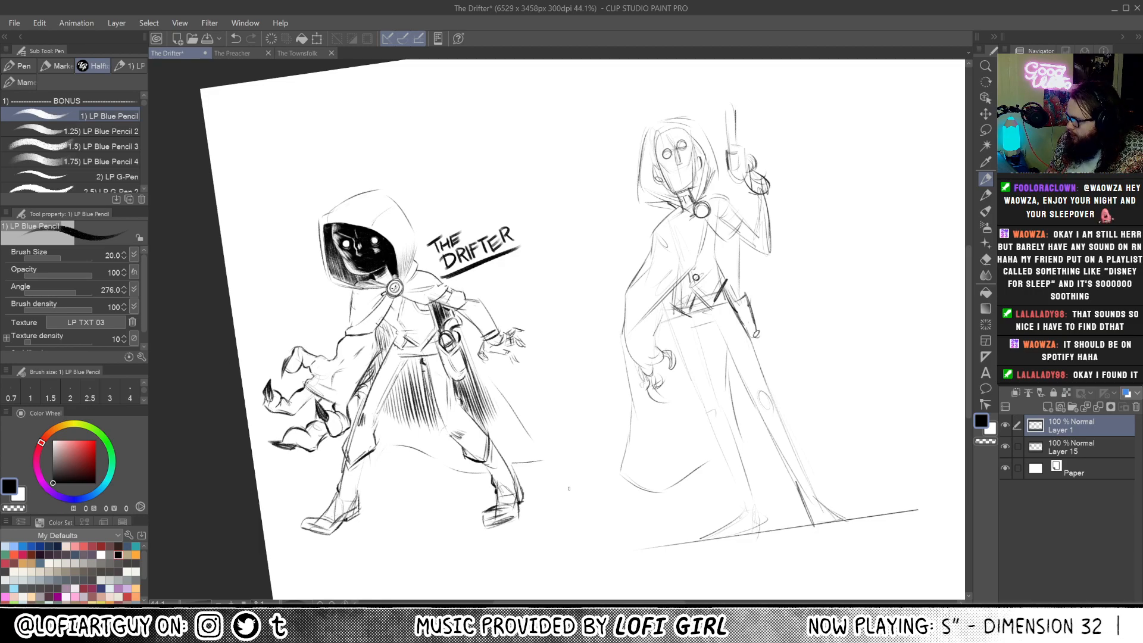
- Rotate the canvas to suit the feet and rough in the ankle and heel of the left-hand foot above the ground line
left_click_drag(763, 421, 778, 330)
key("r")
mouse_move(778, 334)
left_mouse_down()
mouse_move(744, 499)
mouse_move(709, 444)
mouse_move(706, 411)
mouse_move(732, 525)
mouse_move(799, 362)
mouse_move(754, 387)
left_mouse_up()
key("p")
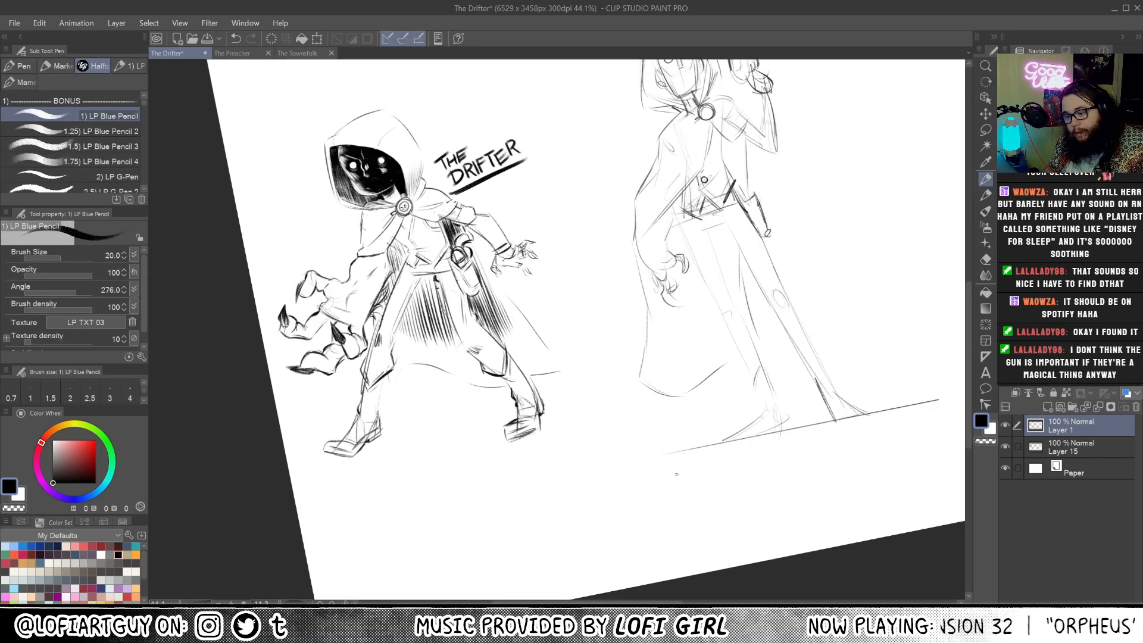
key("shift+space")
left_click_drag(676, 475, 661, 220)
key("space")
left_click_drag(616, 288, 713, 447)
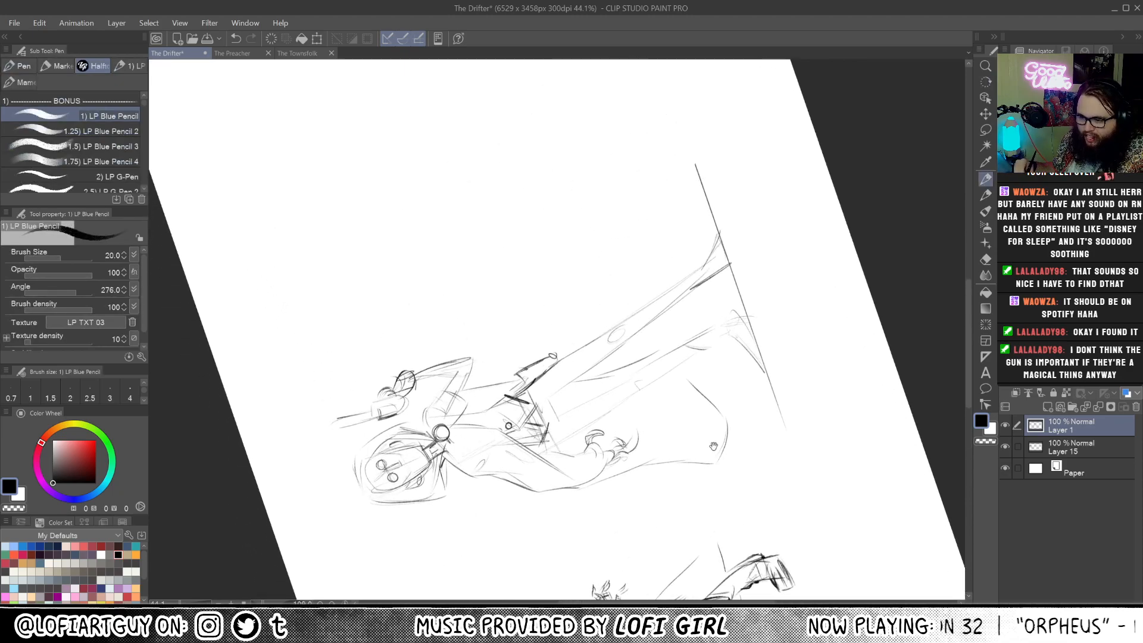
left_click_drag(714, 404, 672, 374)
key("shift+space")
left_click_drag(681, 444, 718, 381)
key("space")
mouse_move(653, 264)
left_mouse_down()
mouse_move(706, 377)
mouse_move(715, 340)
left_mouse_up()
key("shift+space")
mouse_move(737, 381)
left_mouse_down()
mouse_move(687, 465)
mouse_move(536, 527)
left_mouse_up()
key("space")
mouse_move(586, 485)
left_mouse_down()
mouse_move(730, 352)
mouse_move(714, 388)
left_mouse_up()
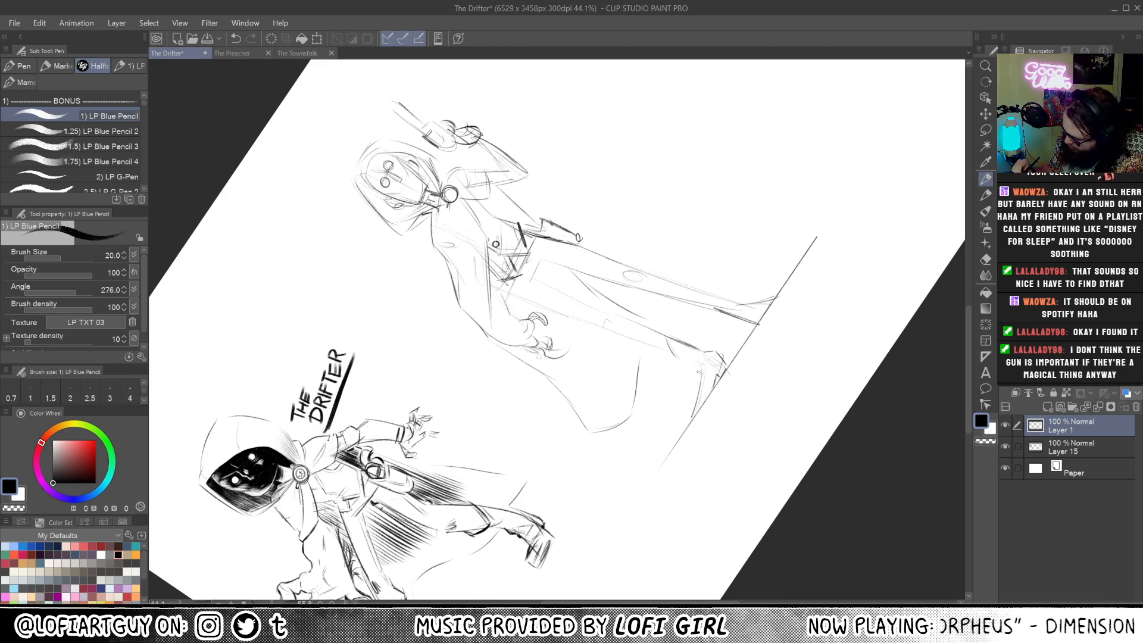
- Draw the pointed toe and instep of the left-hand boot, undoing the latest toe strokes and redrawing the foot's contour
left_click_drag(700, 369, 692, 412)
key("e")
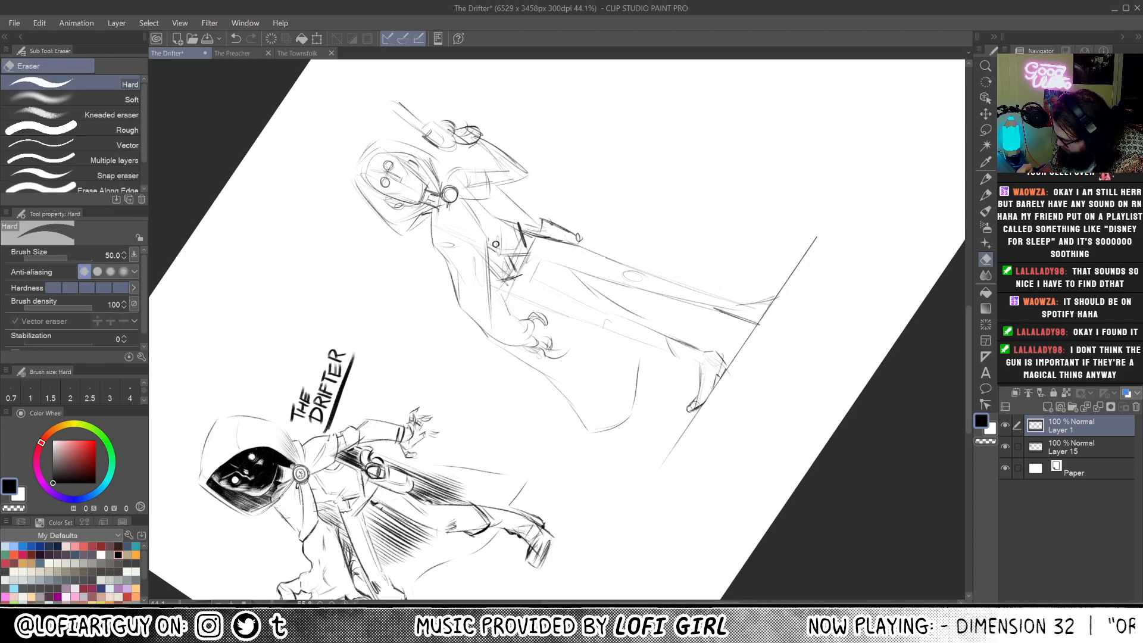
key("p")
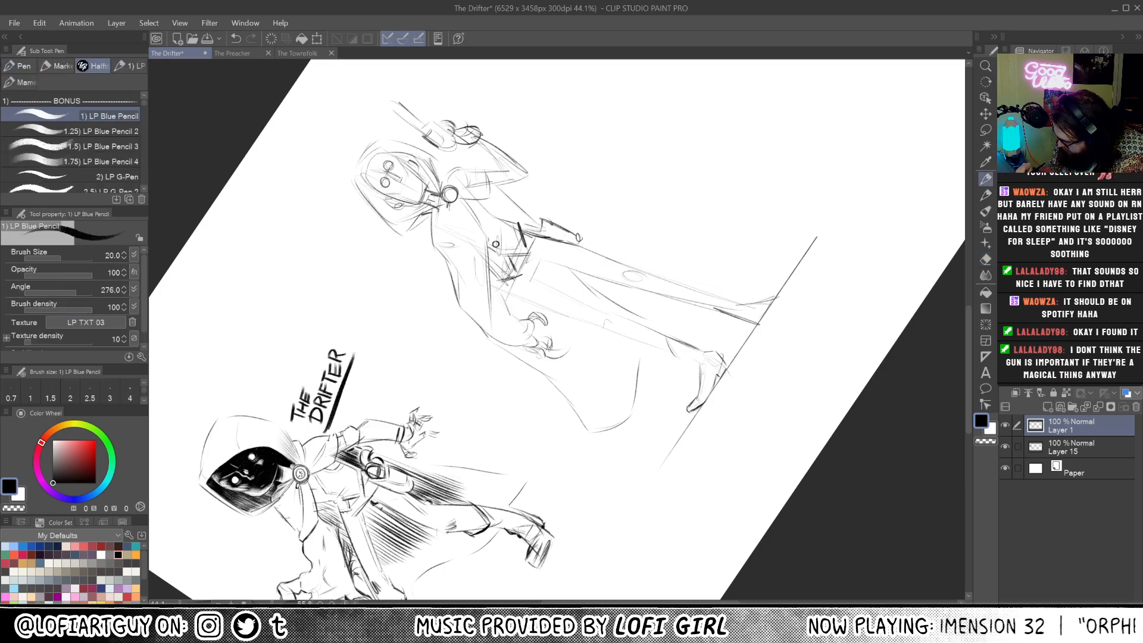
left_click_drag(703, 399, 689, 411)
key("ctrl+z")
key("ctrl+z")
key("ctrl+z")
key("ctrl+z")
left_click_drag(718, 357, 709, 385)
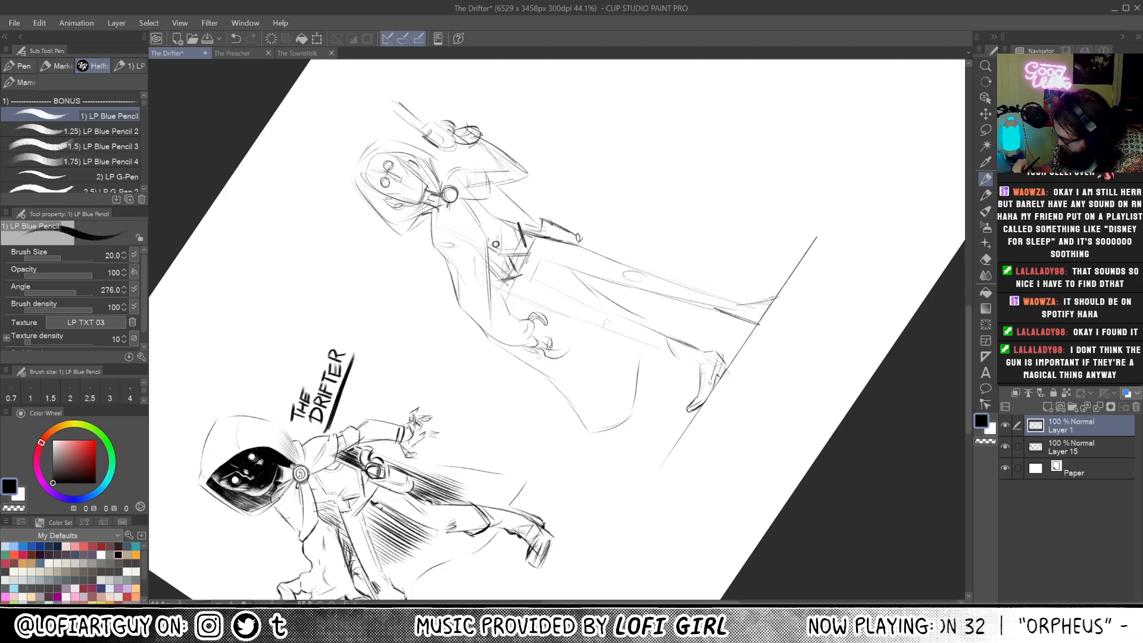
- Turn the canvas back toward upright and strengthen the toe, sole and ankle lines of the left-hand boot
key("shift+space")
left_click_drag(789, 342, 812, 366)
key("shift+space")
left_click_drag(794, 345, 747, 458)
left_click_drag(749, 411, 742, 431)
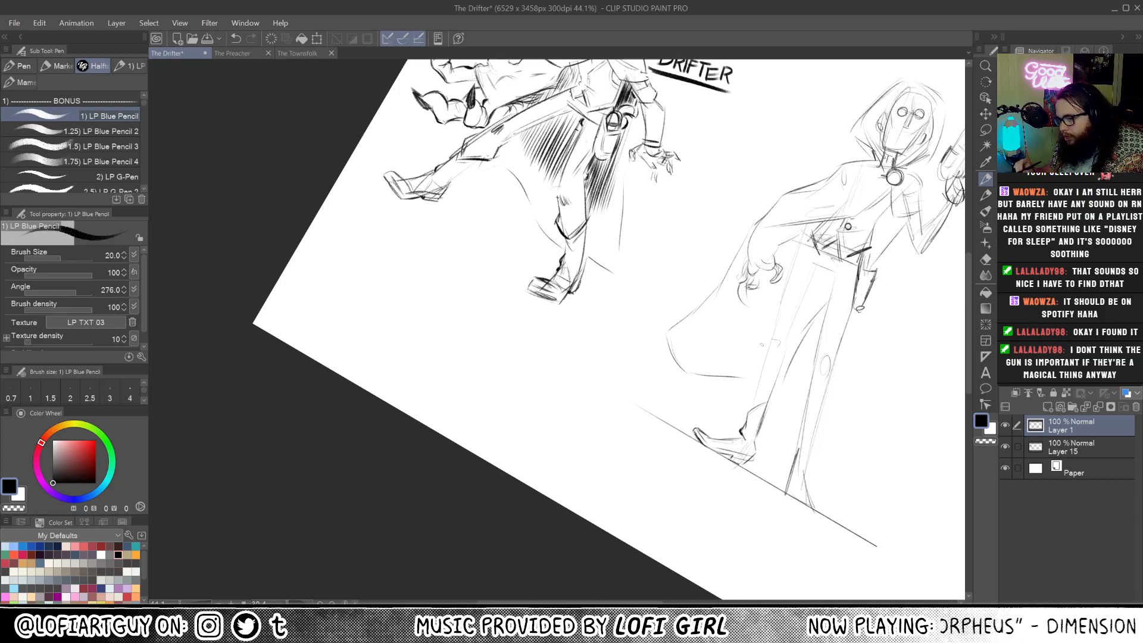
- Rotate the canvas and draw the boot top and the long shin and thigh contours of the left-hand leg, undoing the latest strokes
key("shift+space")
mouse_move(761, 345)
left_mouse_down()
mouse_move(729, 440)
mouse_move(733, 355)
left_mouse_up()
key("space")
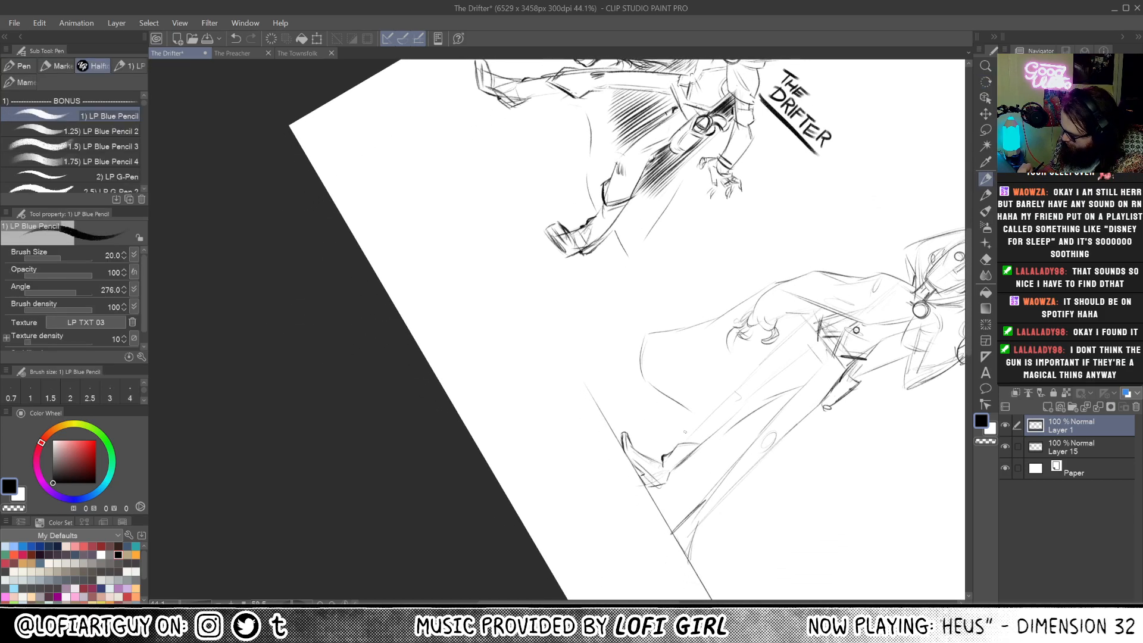
left_click_drag(685, 432, 680, 442)
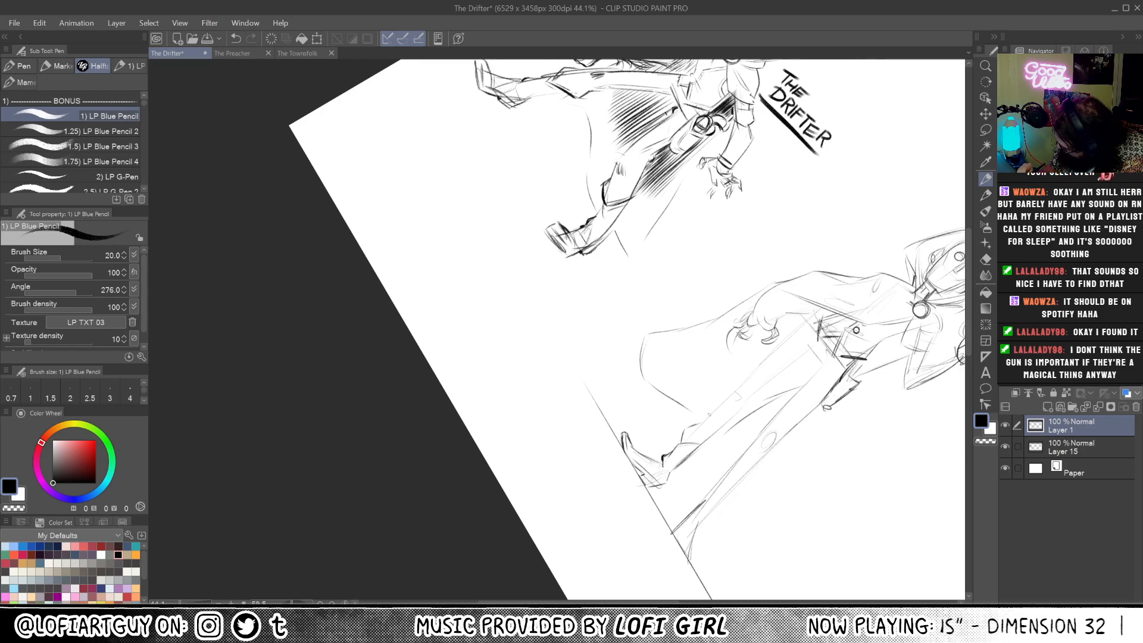
left_click_drag(766, 357, 704, 422)
left_click_drag(795, 334, 726, 402)
left_click_drag(700, 444, 812, 348)
key("ctrl+z")
key("ctrl+z")
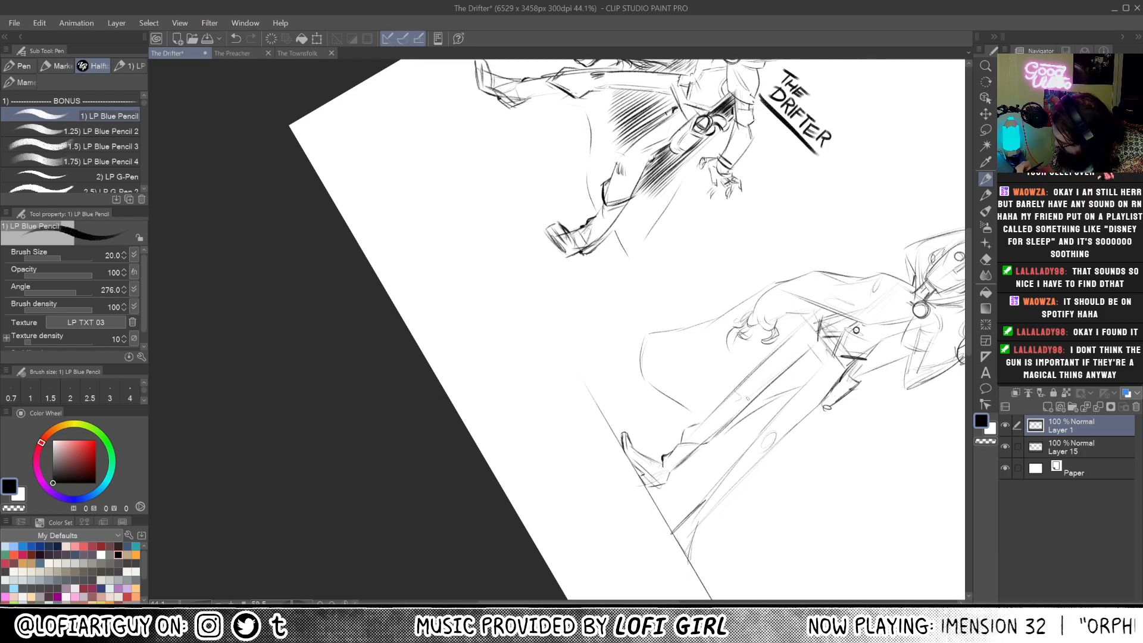
- Strengthen the inner contour and boot top of the standing figure's left-hand leg, returning the canvas to upright
left_click_drag(669, 517, 626, 155)
left_click_drag(595, 387, 702, 580)
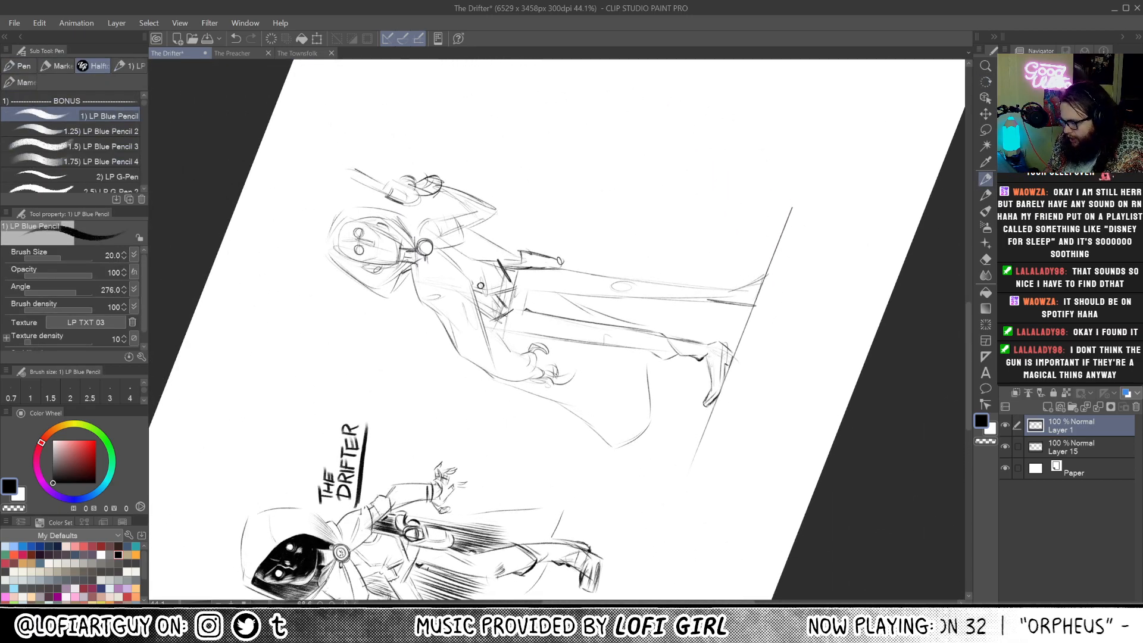
key("r")
left_click_drag(714, 429, 821, 316)
key("p")
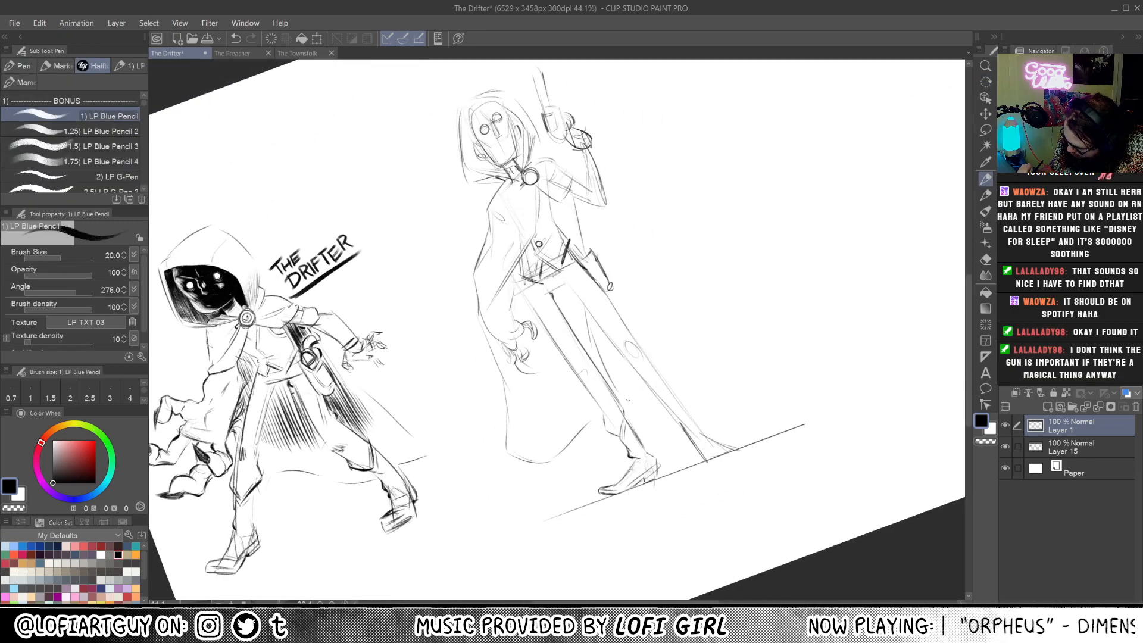
mouse_move(698, 406)
left_mouse_down()
mouse_move(852, 472)
mouse_move(761, 511)
left_mouse_up()
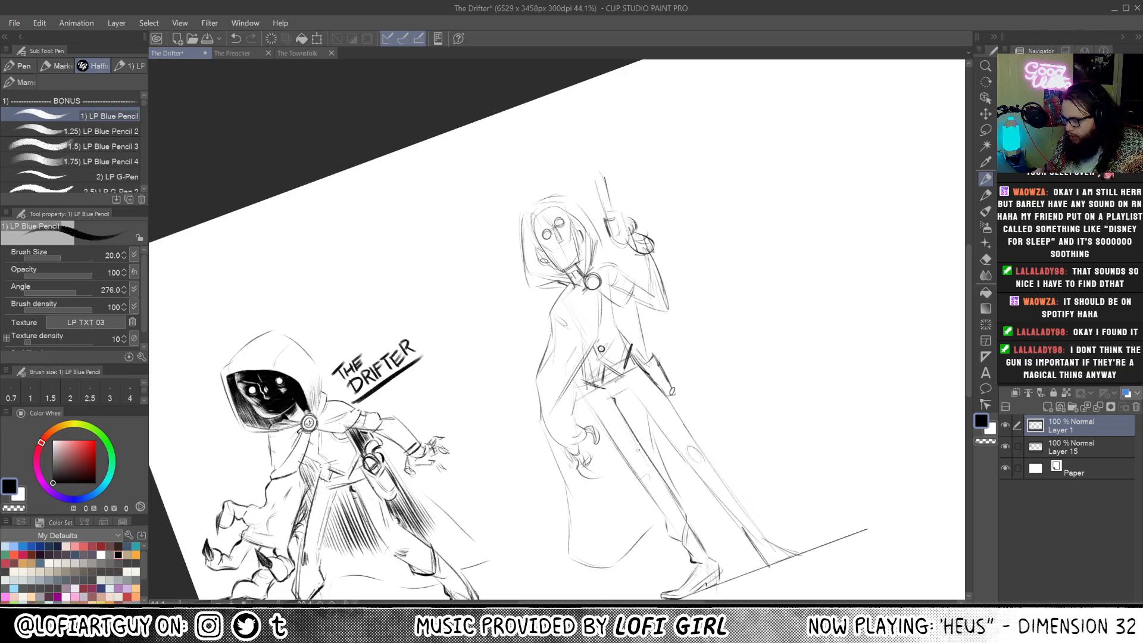
left_click_drag(761, 482, 730, 312)
key("r")
left_click_drag(792, 360, 738, 524)
key("p")
left_click_drag(717, 442, 762, 468)
key("r")
left_click_drag(738, 419, 769, 370)
key("p")
left_click_drag(769, 312, 816, 304)
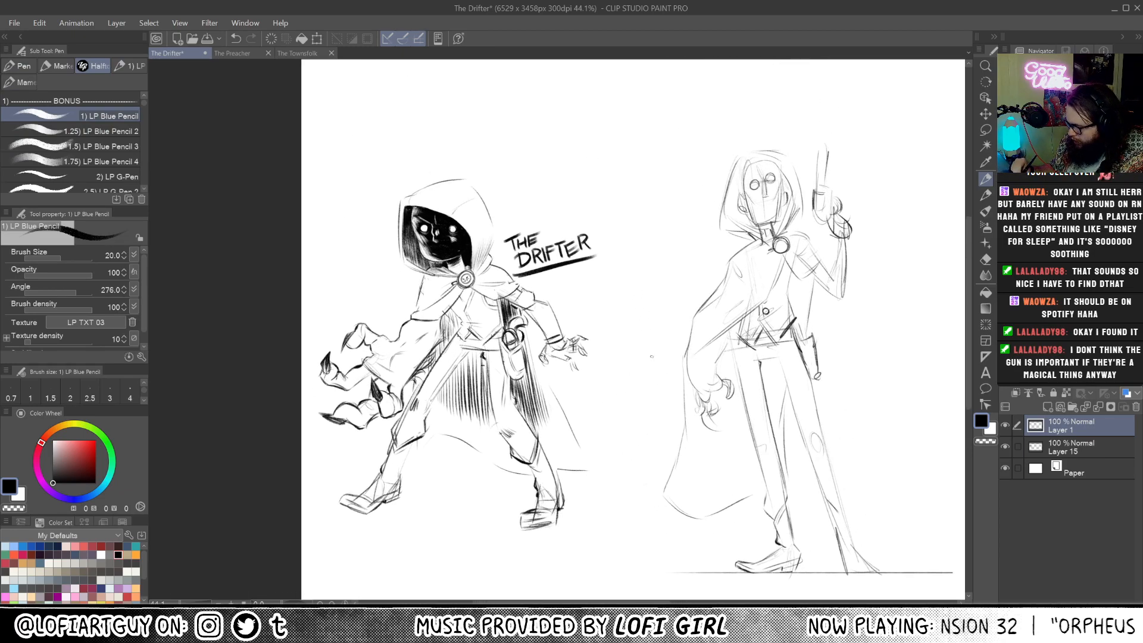
left_click_drag(652, 359, 687, 378)
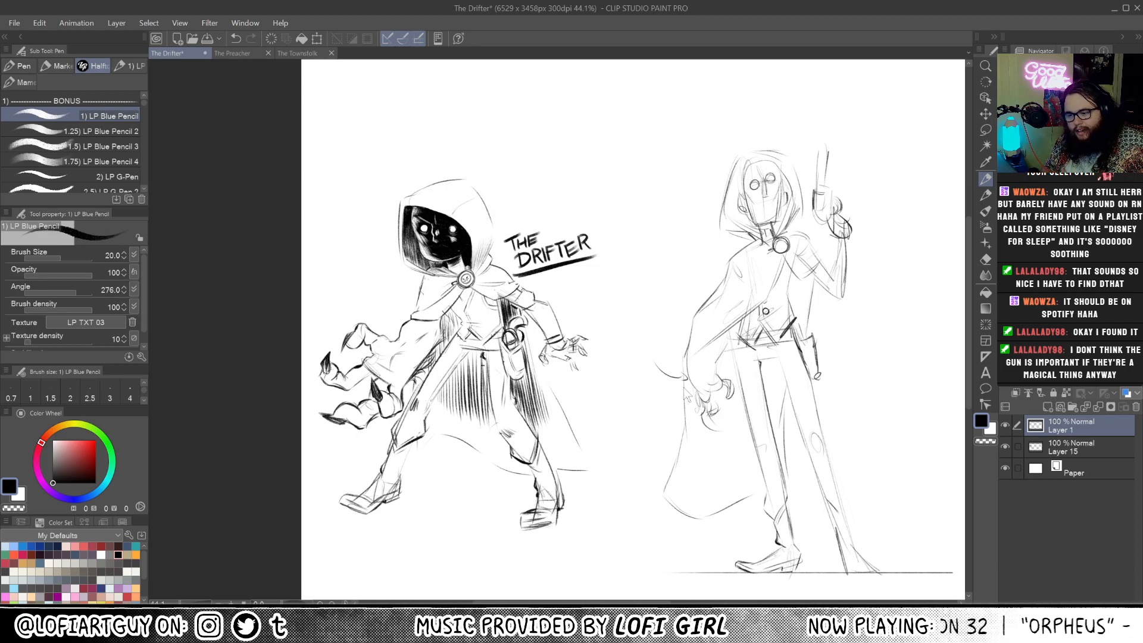
key("ctrl+z")
key("ctrl+z")
mouse_move(842, 505)
left_mouse_down()
mouse_move(782, 418)
mouse_move(852, 452)
left_mouse_up()
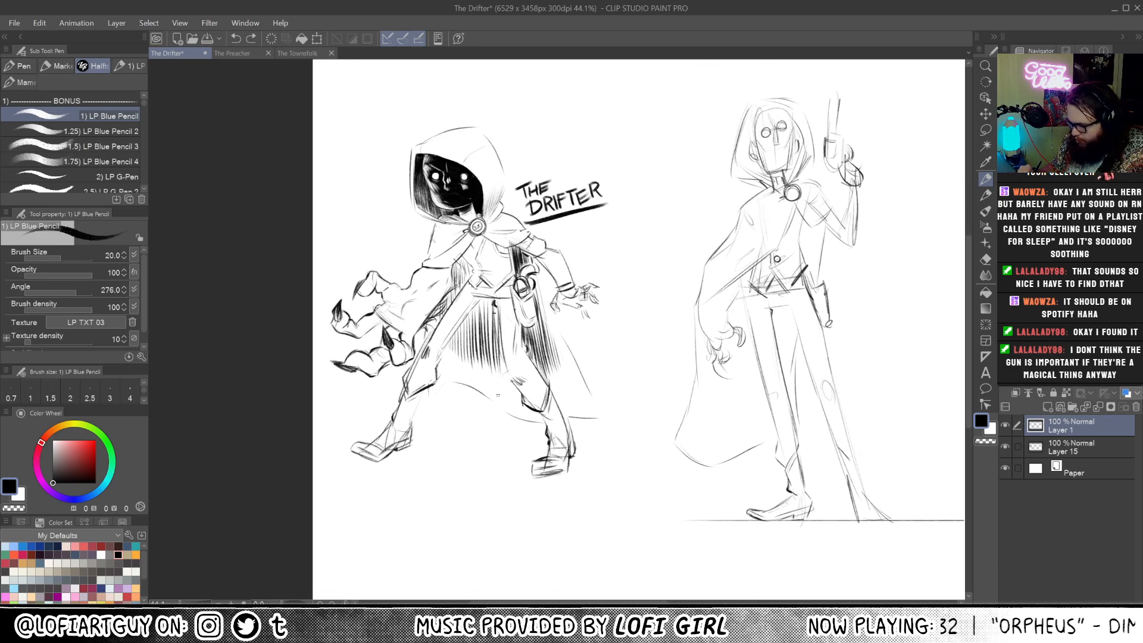
left_click_drag(368, 237, 378, 257)
left_click_drag(380, 176, 375, 254)
key("ctrl+z")
key("ctrl+z")
key("ctrl+z")
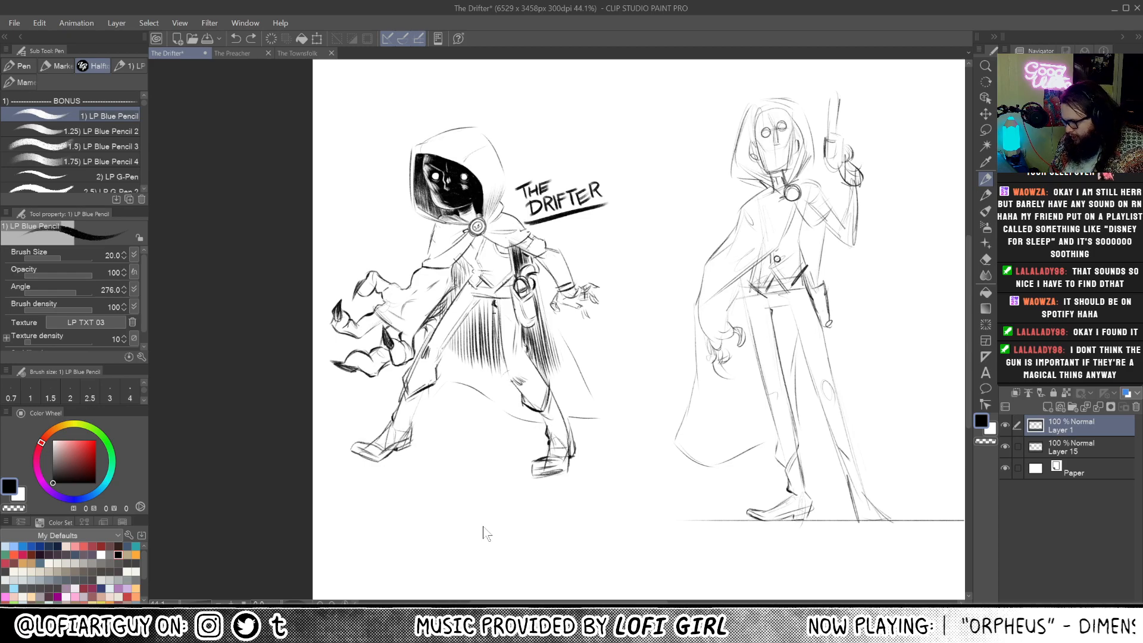
- Rotate the canvas and sketch the pointed boot top and calf contour on the right-hand leg
left_click_drag(865, 472, 798, 361)
mouse_move(787, 312)
left_mouse_down()
mouse_move(801, 394)
mouse_move(714, 411)
mouse_move(607, 455)
left_mouse_up()
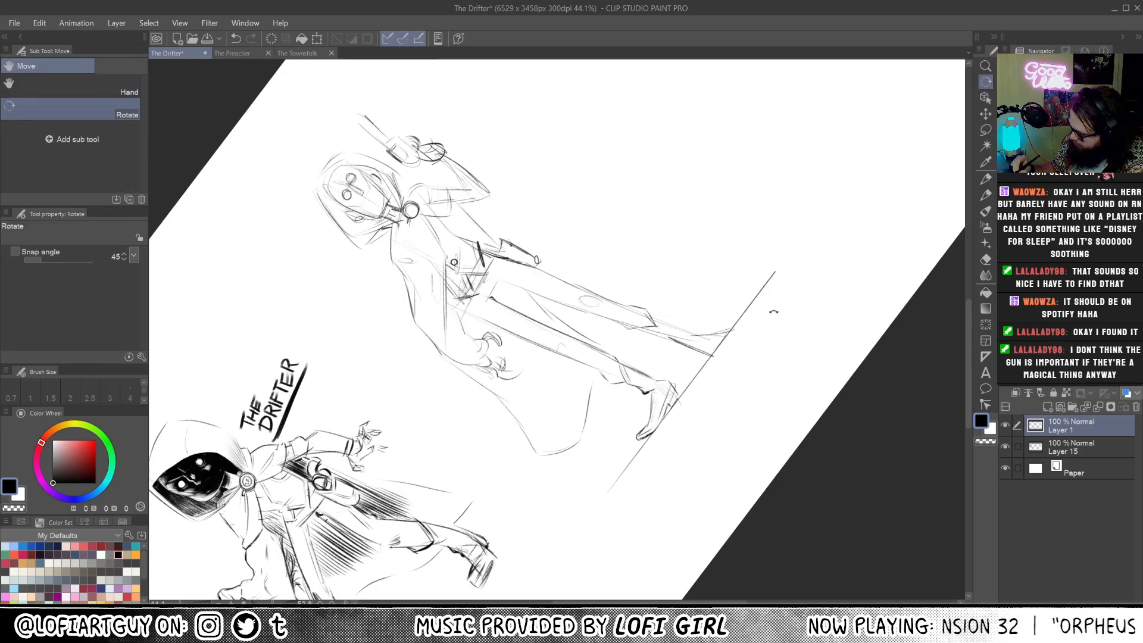
left_click_drag(773, 311, 796, 454)
left_click_drag(745, 358, 624, 433)
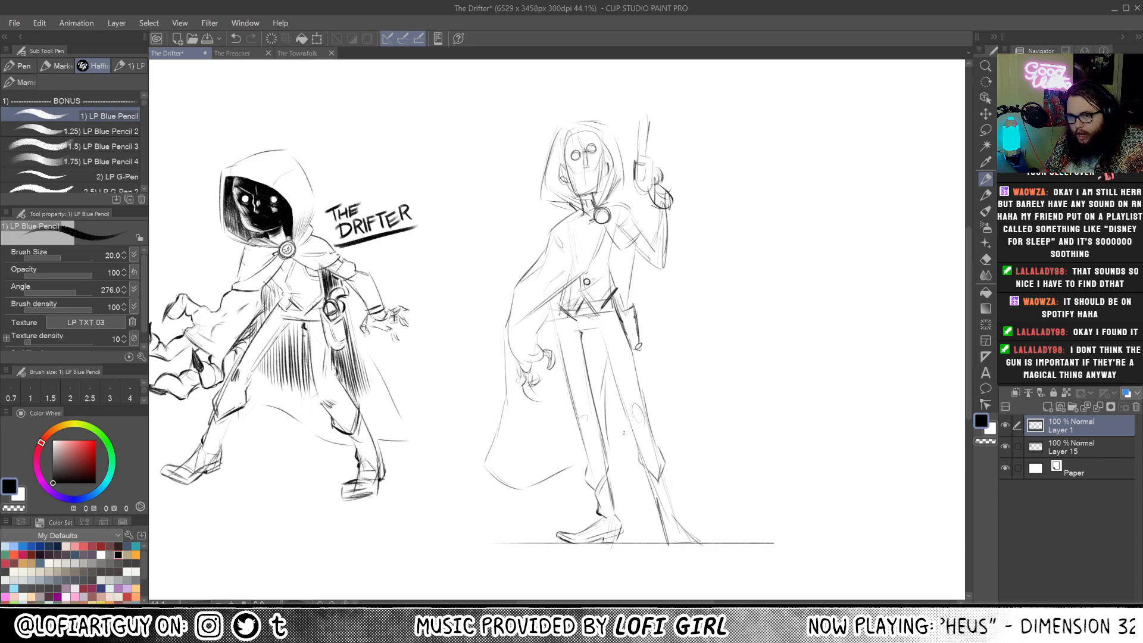
- Draw the shin, ankle and toe of the right-hand boot down to the ground line, undoing strokes that miss
left_click_drag(624, 433, 754, 327)
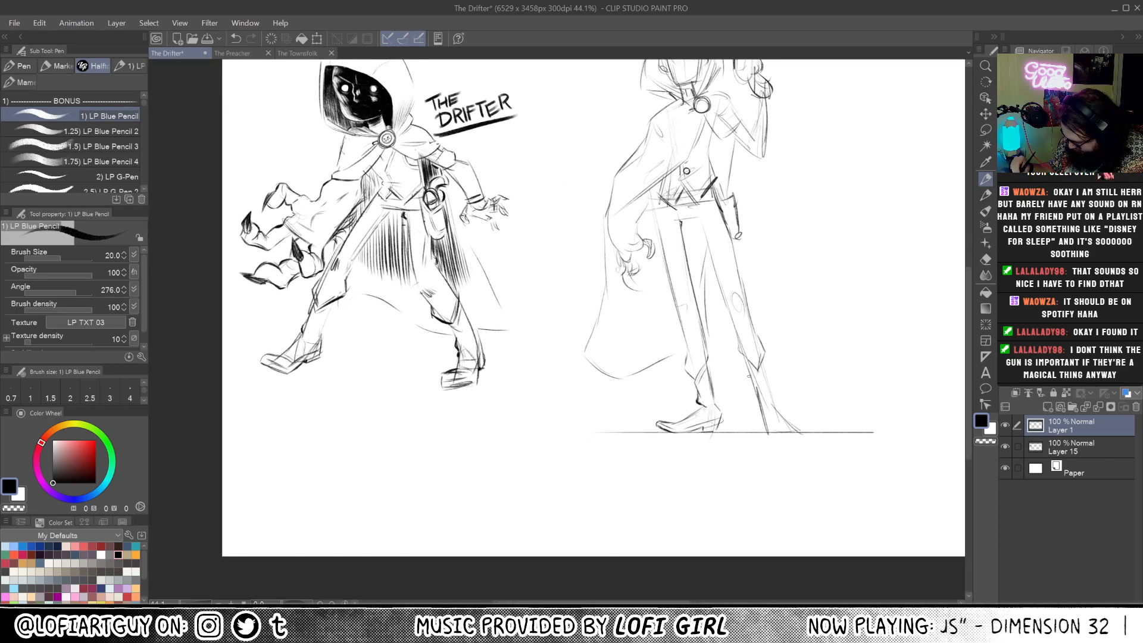
key("ctrl+z")
left_click_drag(757, 397, 766, 430)
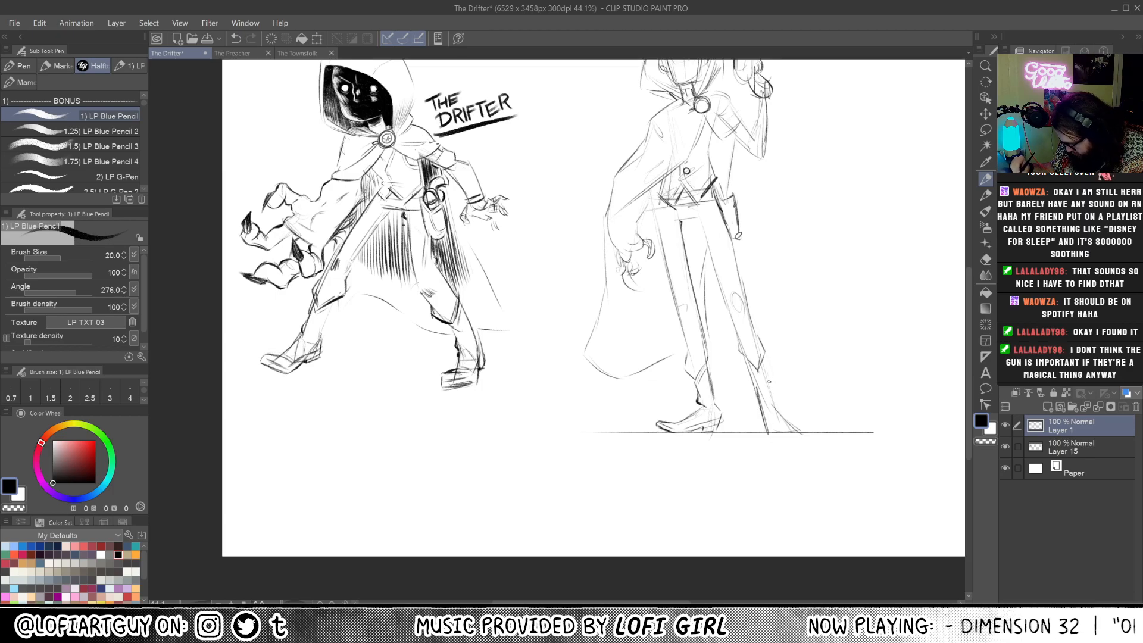
mouse_move(765, 366)
left_mouse_down()
mouse_move(774, 403)
mouse_move(801, 425)
left_mouse_up()
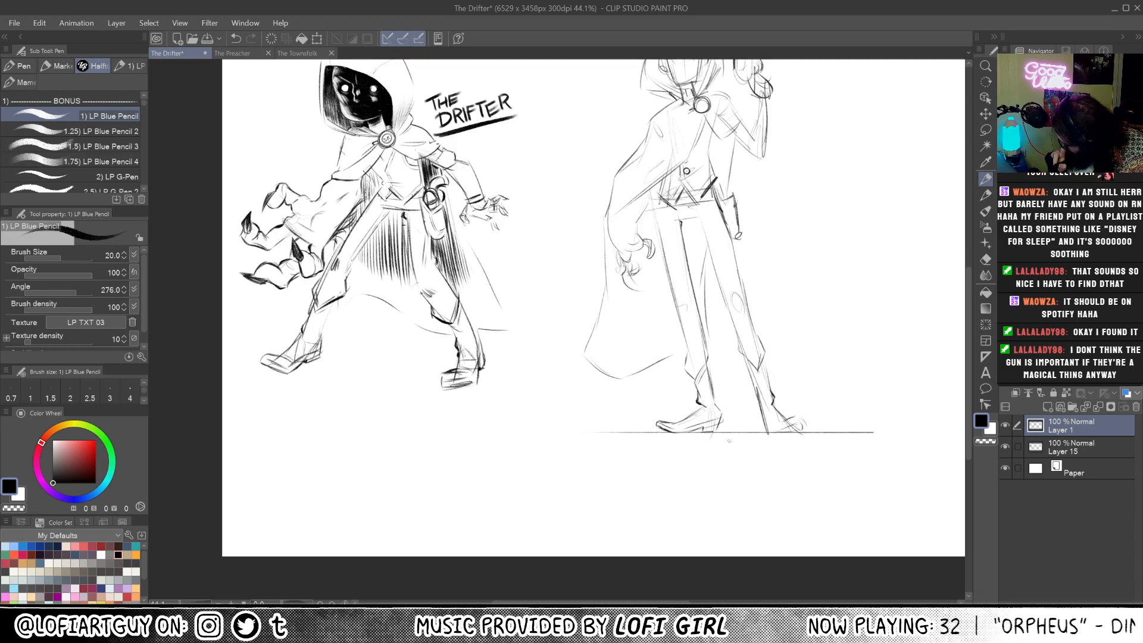
left_click_drag(756, 397, 763, 431)
key("ctrl+z")
key("ctrl+z")
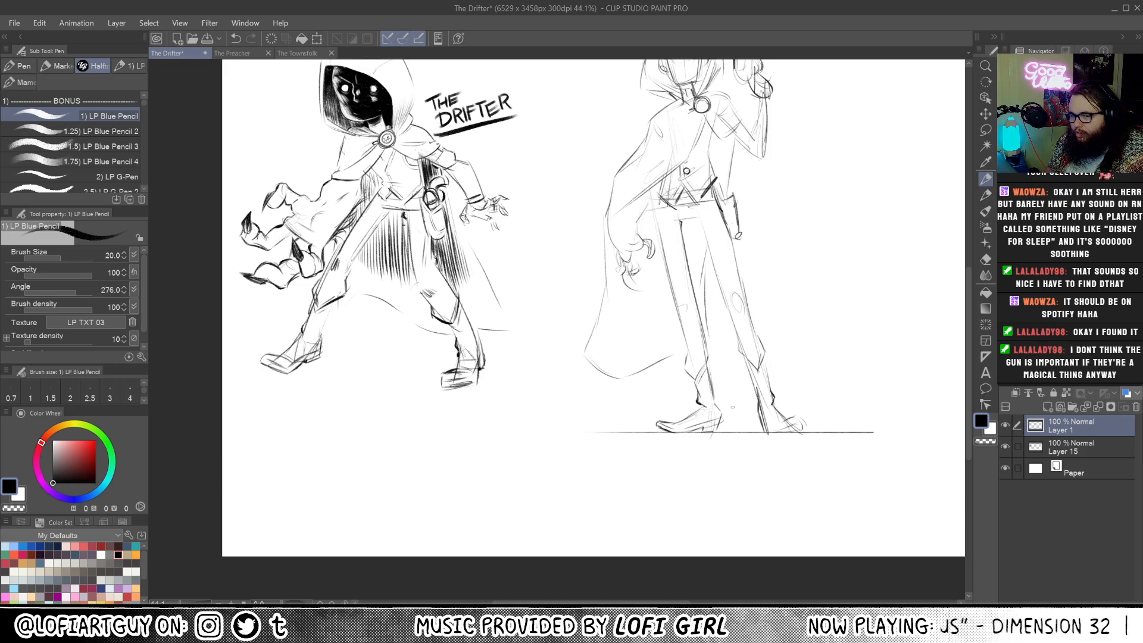
- Erase the excess line at the right-hand boot's ankle and redraw the heel with the blue pencil
key("e")
left_click_drag(760, 409, 766, 418)
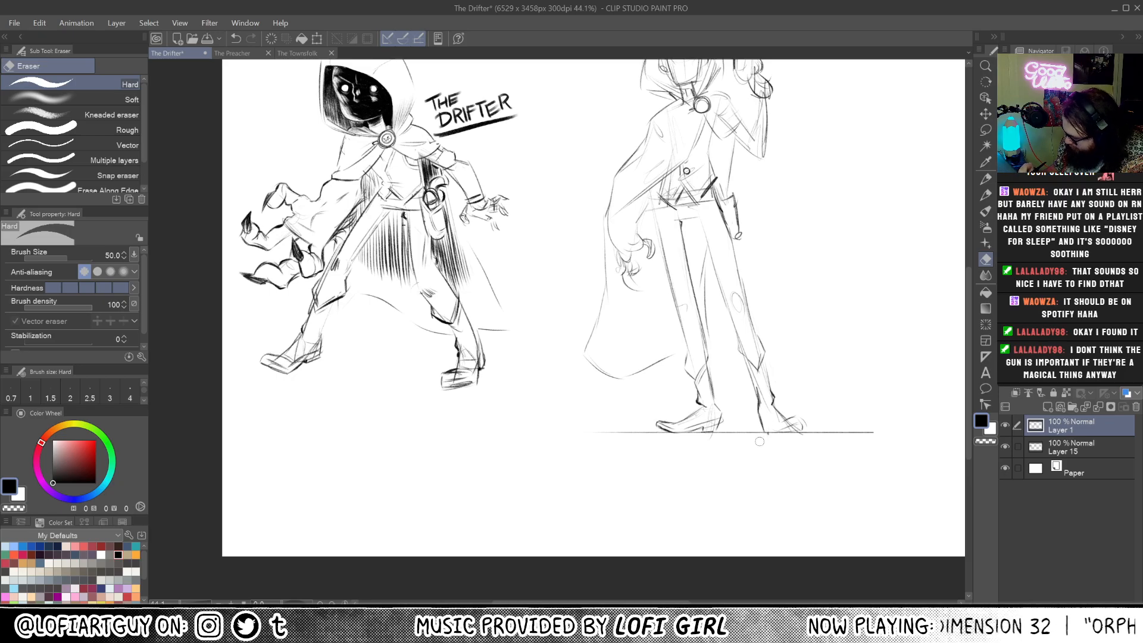
key("p")
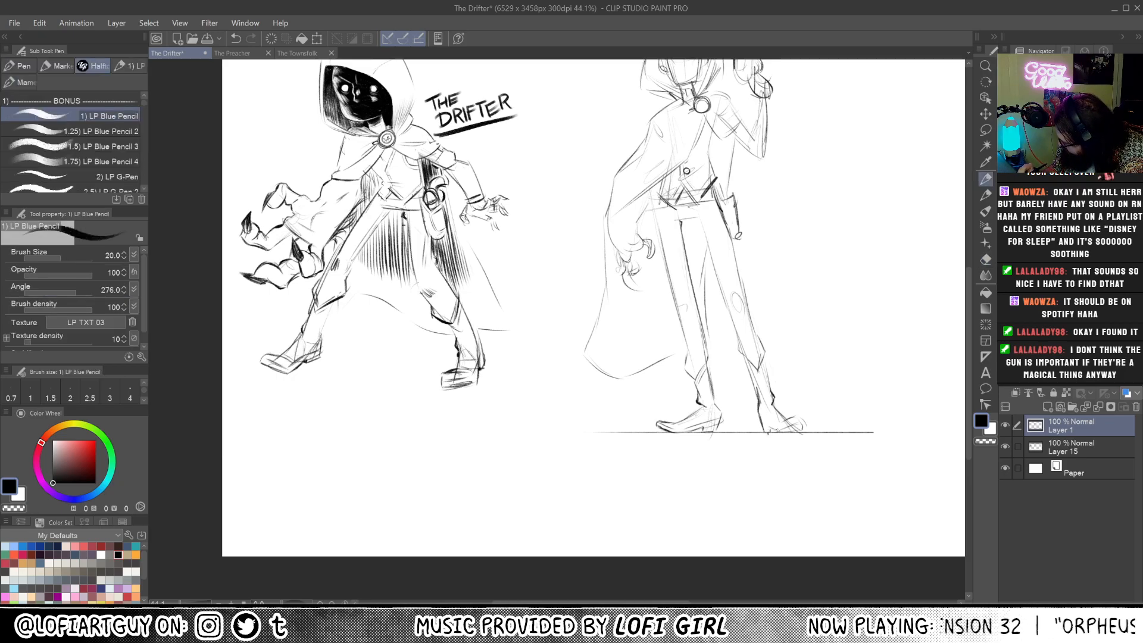
key("shift+space")
left_click_drag(741, 426, 811, 470)
key("space")
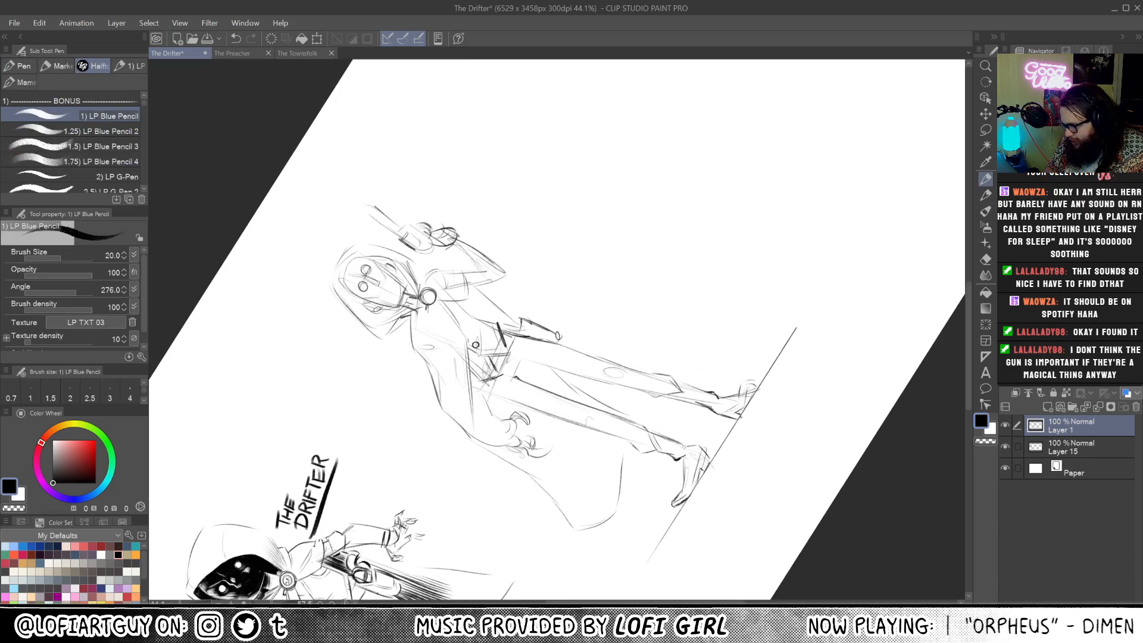
- Tilt the canvas and strengthen the forearm and elbow contours of the arm raising the pistol
key("shift+space")
left_click_drag(684, 447, 844, 257)
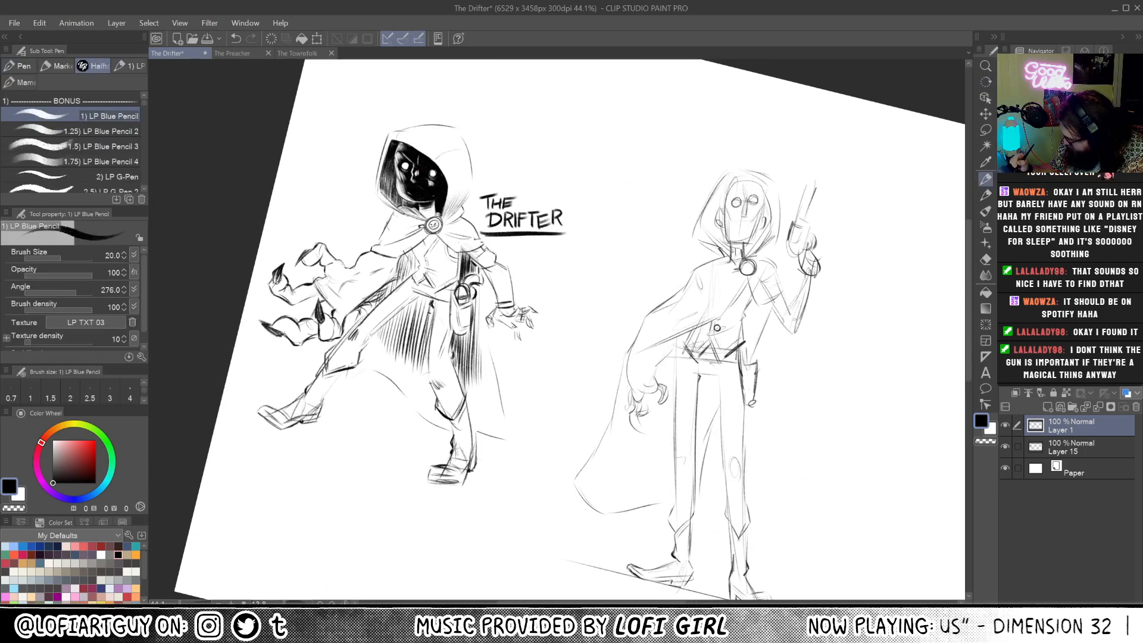
key("space")
left_click_drag(795, 252, 741, 304)
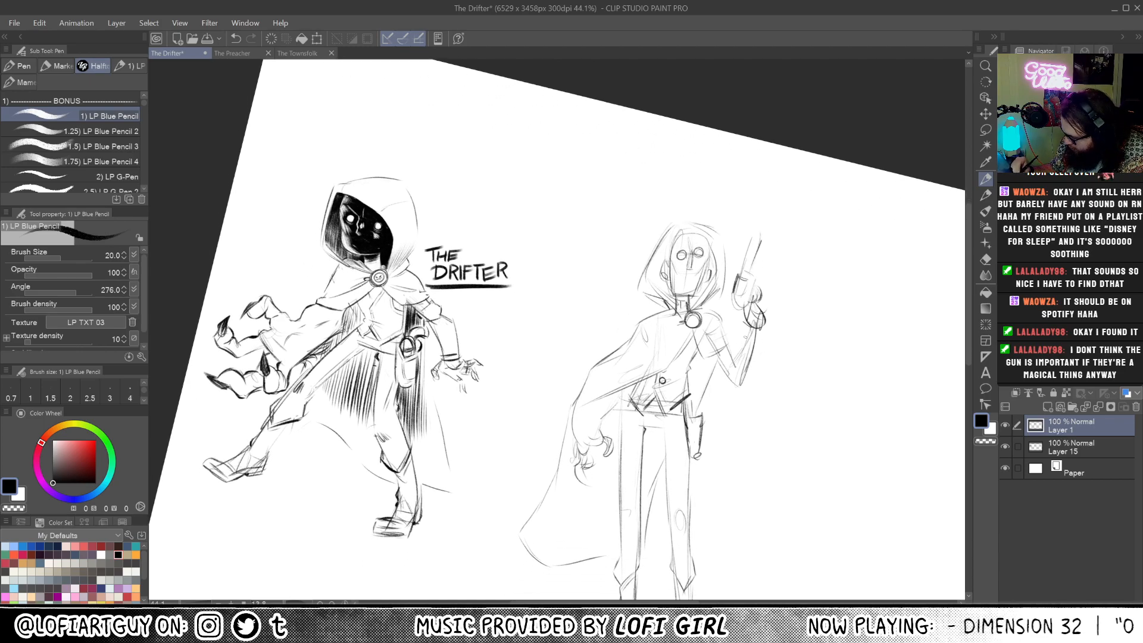
mouse_move(737, 350)
left_mouse_down()
mouse_move(754, 370)
mouse_move(731, 363)
mouse_move(715, 383)
mouse_move(745, 391)
left_mouse_up()
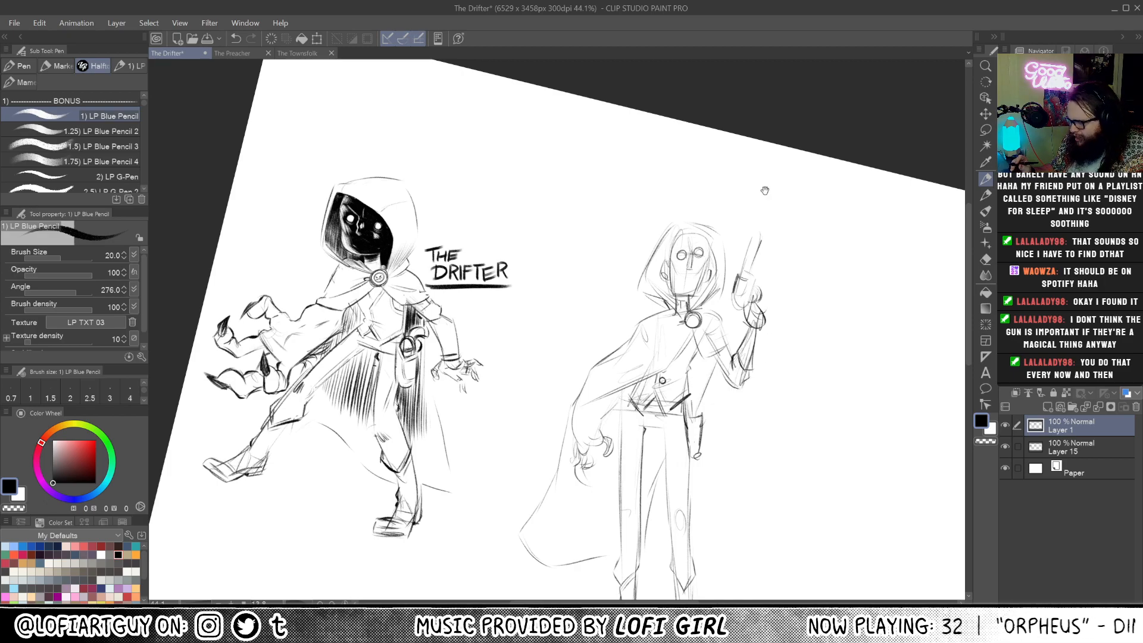
- Rotate the canvas to suit the pistol and define its barrel, dark barrel shading and frame
left_click_drag(708, 317, 595, 477)
key("p")
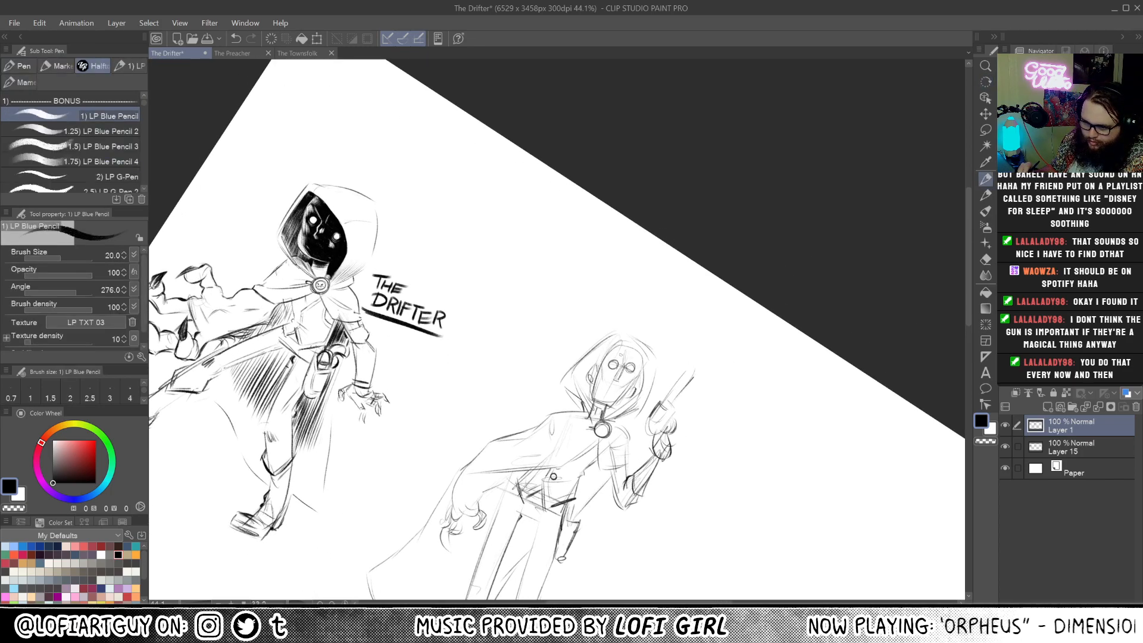
left_click_drag(667, 396, 690, 359)
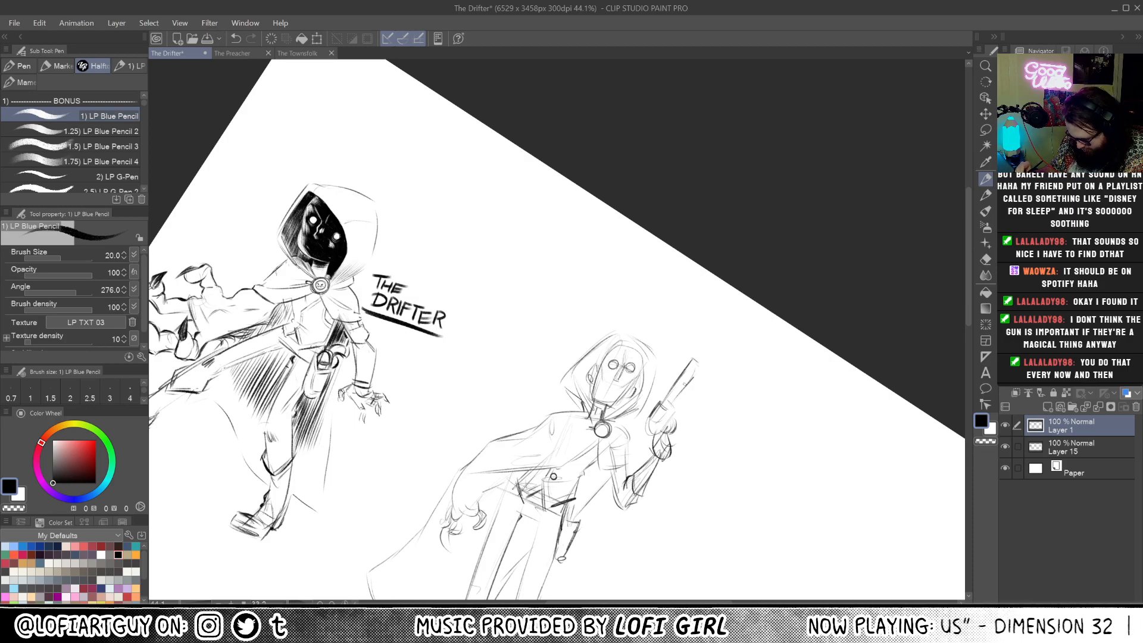
mouse_move(676, 399)
left_mouse_down()
mouse_move(703, 360)
mouse_move(689, 373)
left_mouse_up()
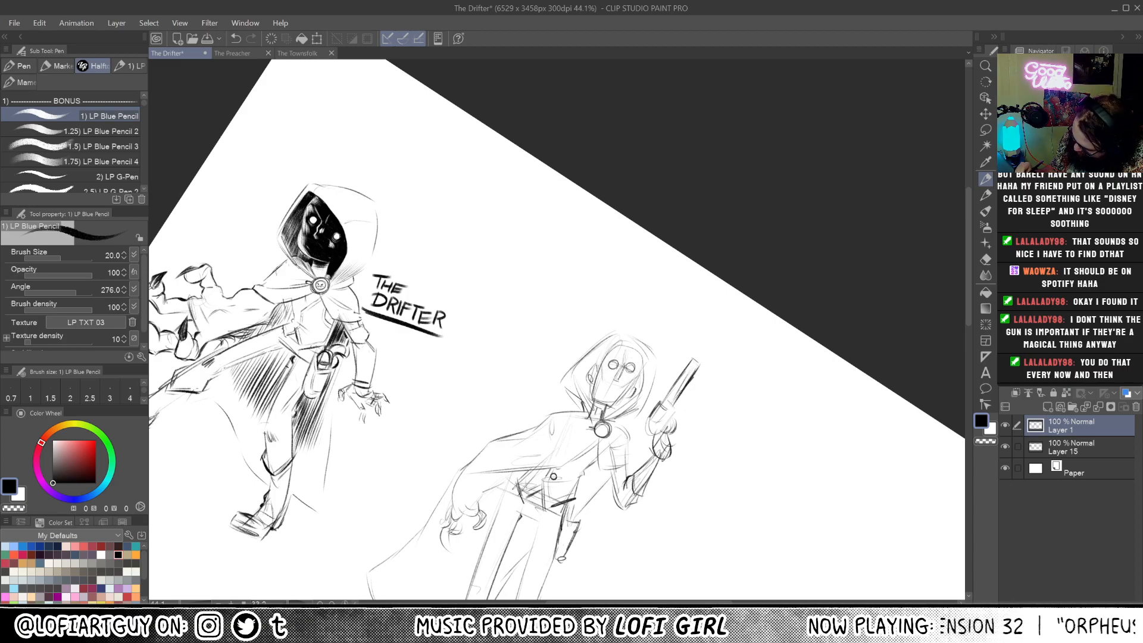
left_click_drag(685, 387, 693, 379)
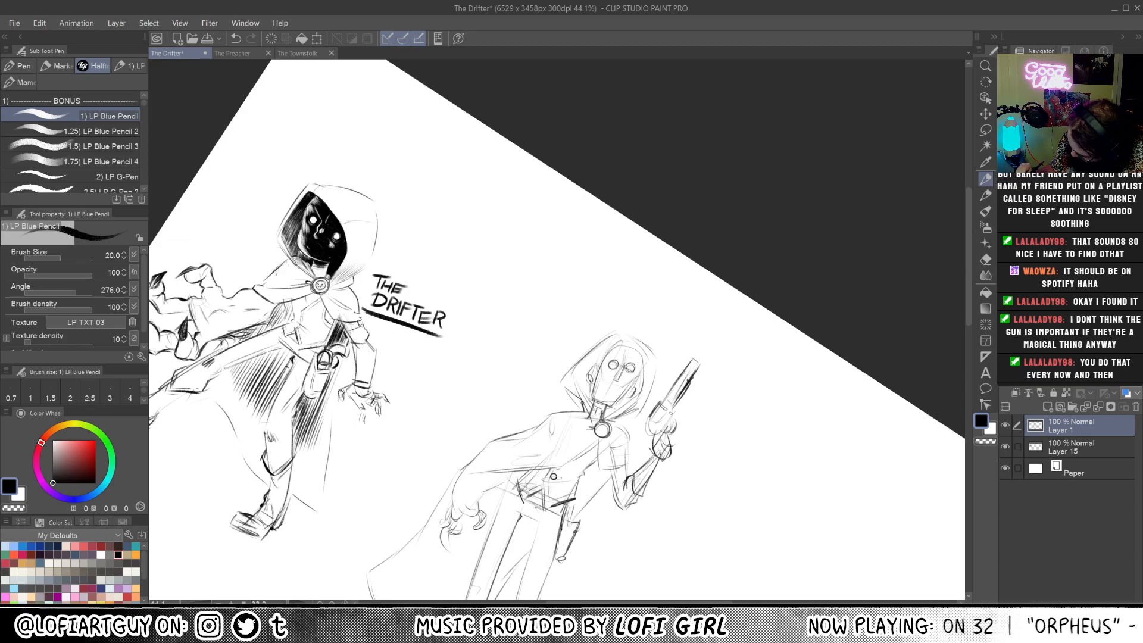
mouse_move(669, 415)
left_mouse_down()
mouse_move(690, 381)
mouse_move(674, 397)
left_mouse_up()
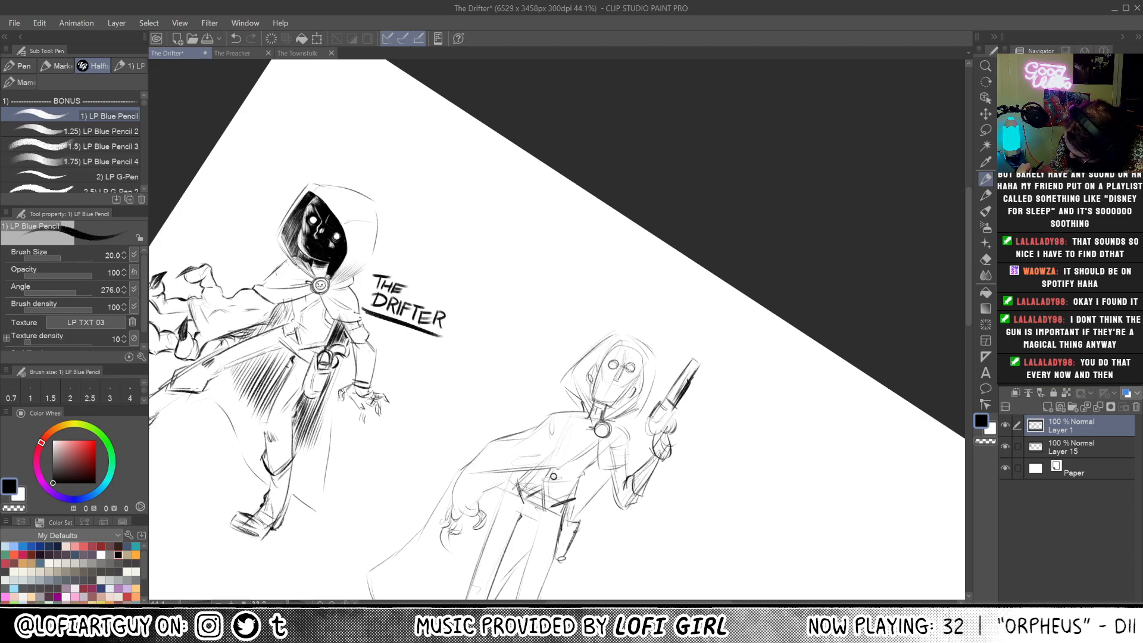
left_click_drag(648, 435, 653, 422)
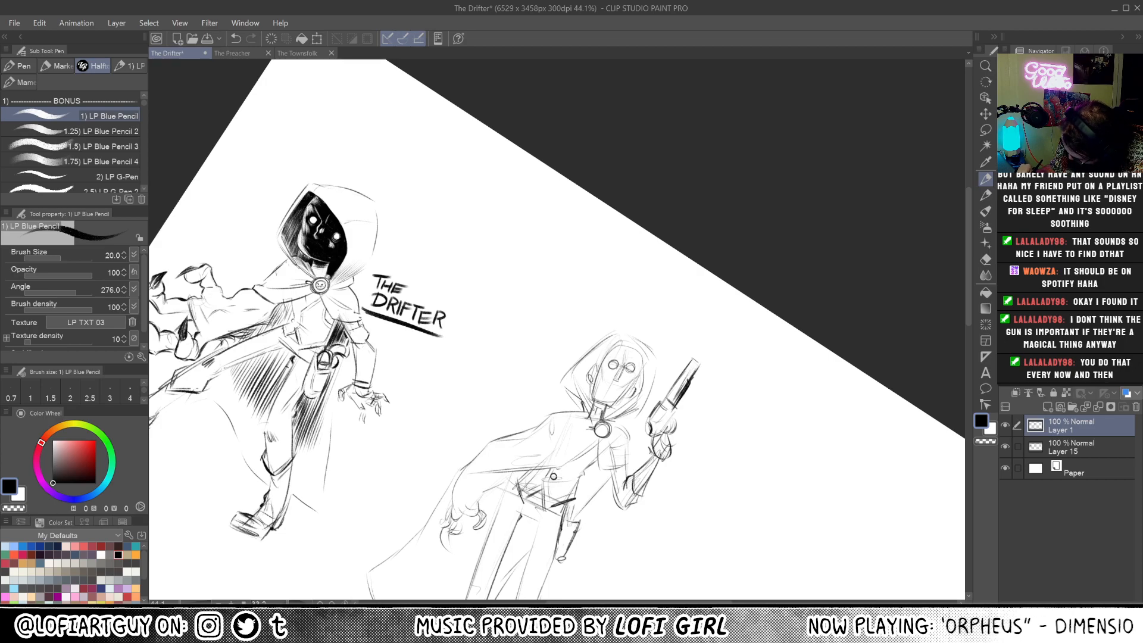
- Darken the pistol's grip and trigger area and define the fingers of the hand holding it
left_click_drag(646, 455, 659, 438)
left_click_drag(651, 449, 657, 441)
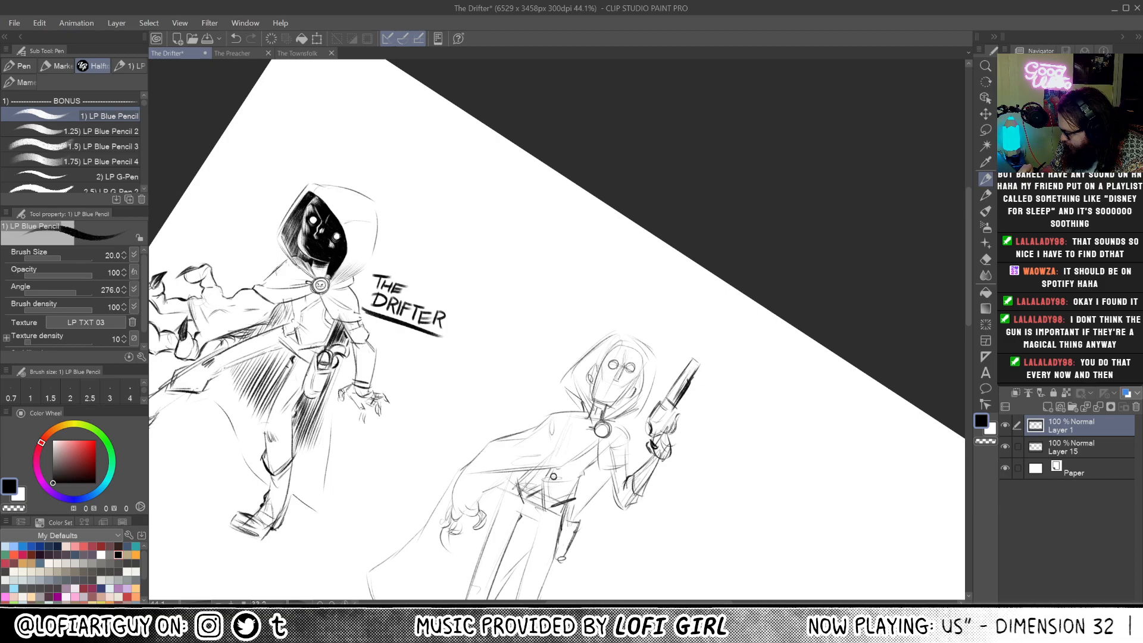
left_click_drag(664, 433, 668, 437)
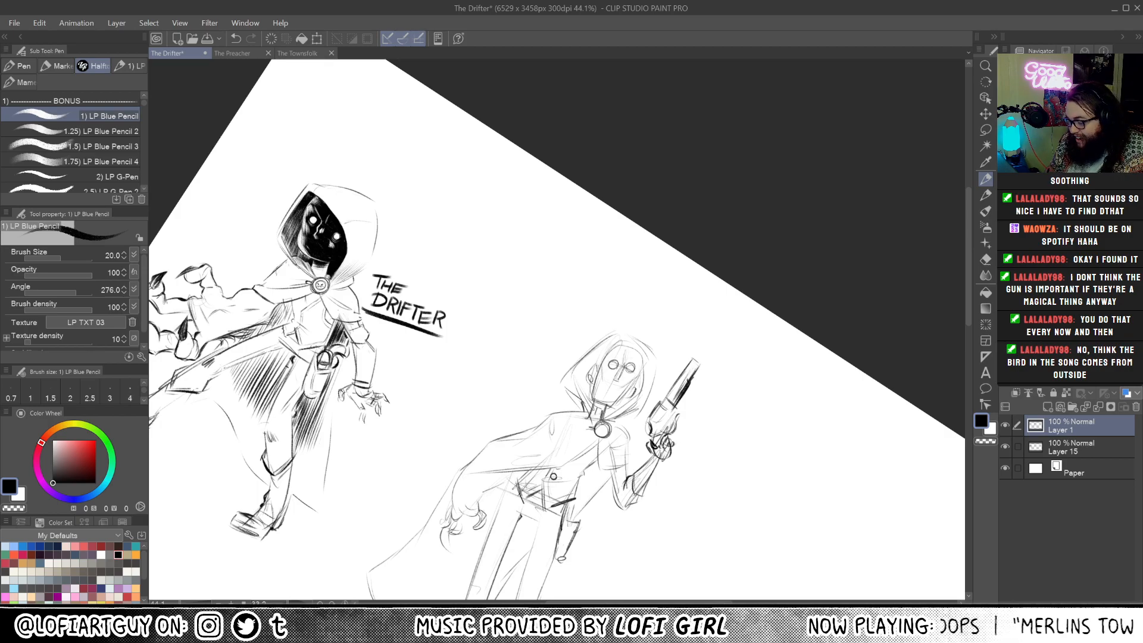
key("shift+space")
double_click(715, 429)
left_click_drag(704, 468, 709, 522)
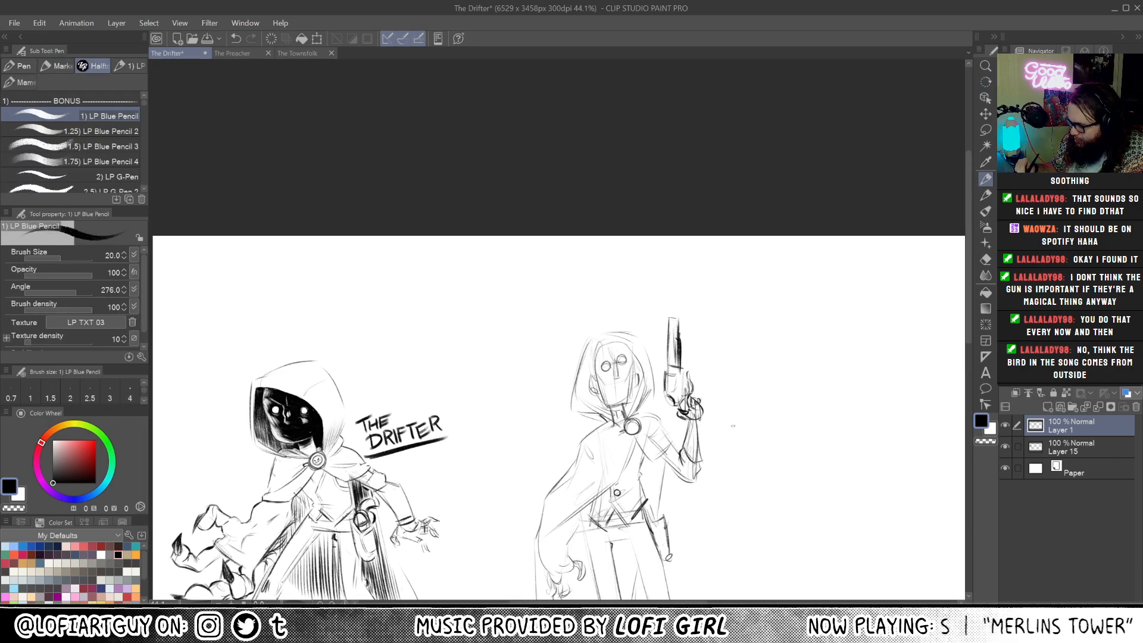
key("shift+space")
mouse_move(733, 425)
left_mouse_down()
mouse_move(734, 455)
mouse_move(599, 587)
mouse_move(738, 489)
left_mouse_up()
left_click_drag(649, 412, 660, 415)
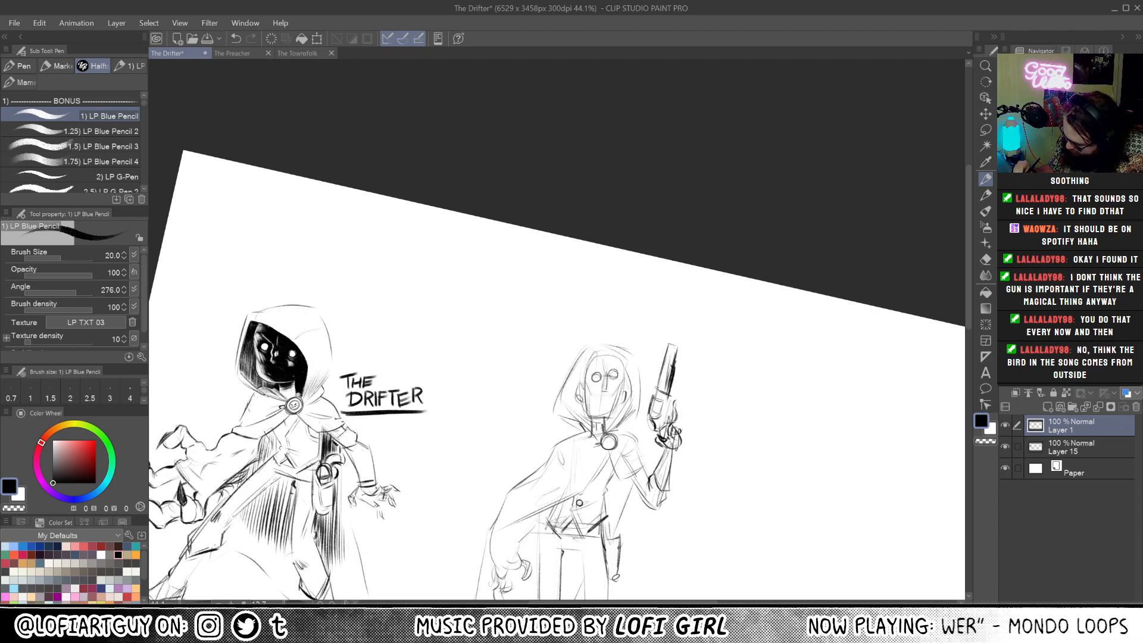
- Reset the canvas to upright and darken the small knee marks on both legs of the standing figure
key("space")
left_click_drag(625, 452, 701, 285)
left_click_drag(599, 525, 677, 439)
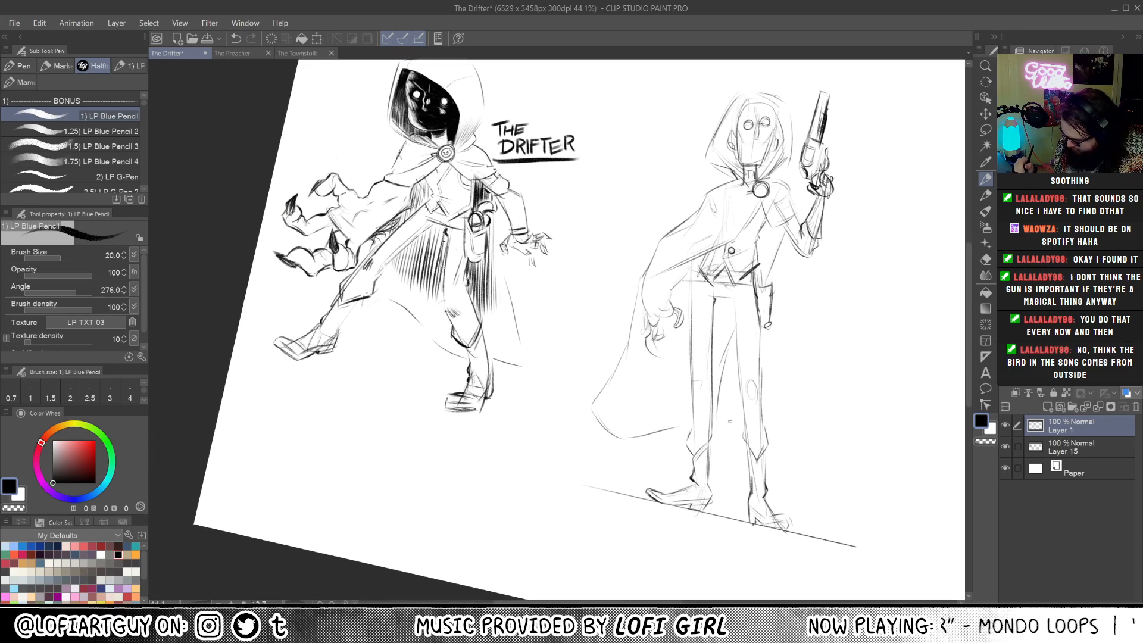
key("shift+space")
double_click(797, 424)
key("space")
left_click_drag(858, 445, 929, 513)
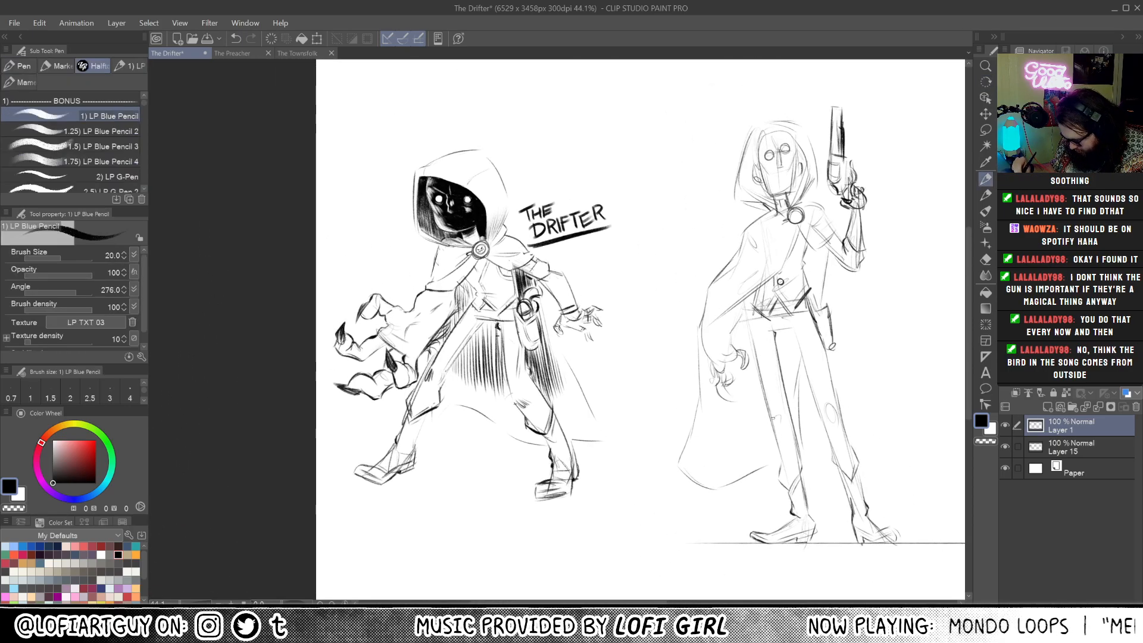
mouse_move(771, 415)
left_mouse_down()
mouse_move(780, 429)
mouse_move(832, 424)
left_mouse_up()
left_click_drag(834, 410, 834, 423)
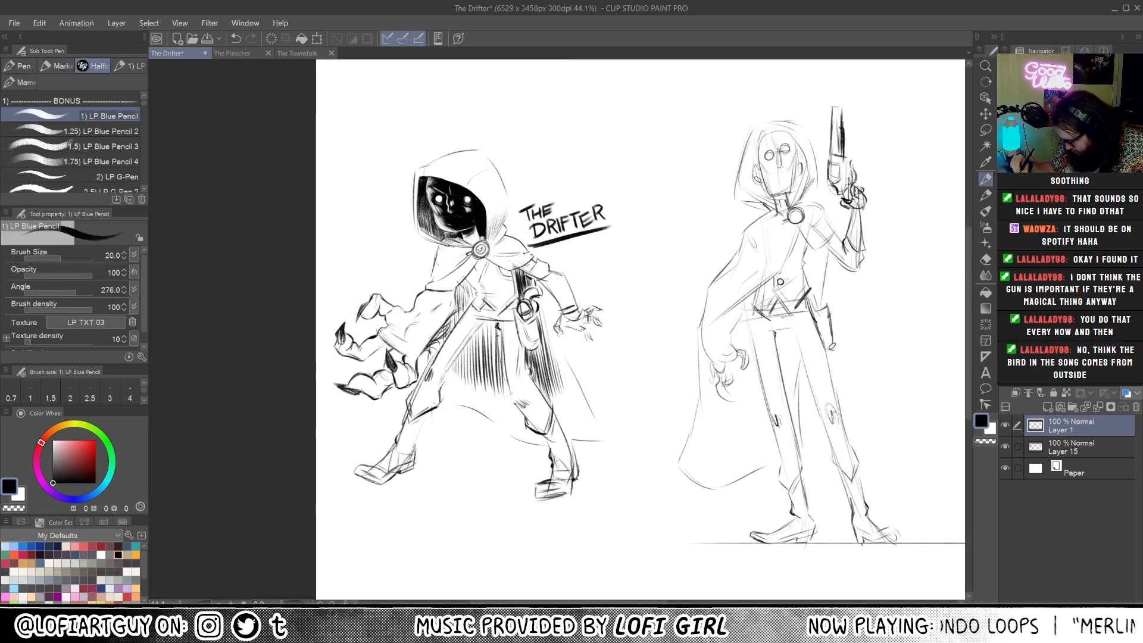
- Tint the standing figure's sketch layer blue and lower its opacity to 41%
key("space")
left_click_drag(946, 441, 730, 434)
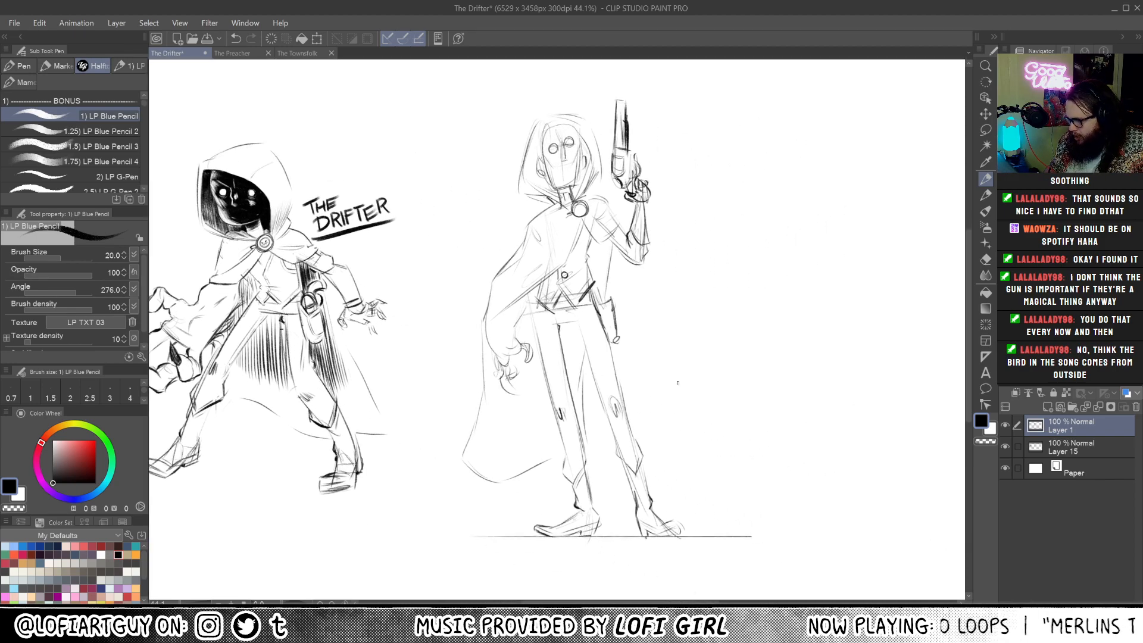
key("space")
left_click_drag(613, 552, 649, 540)
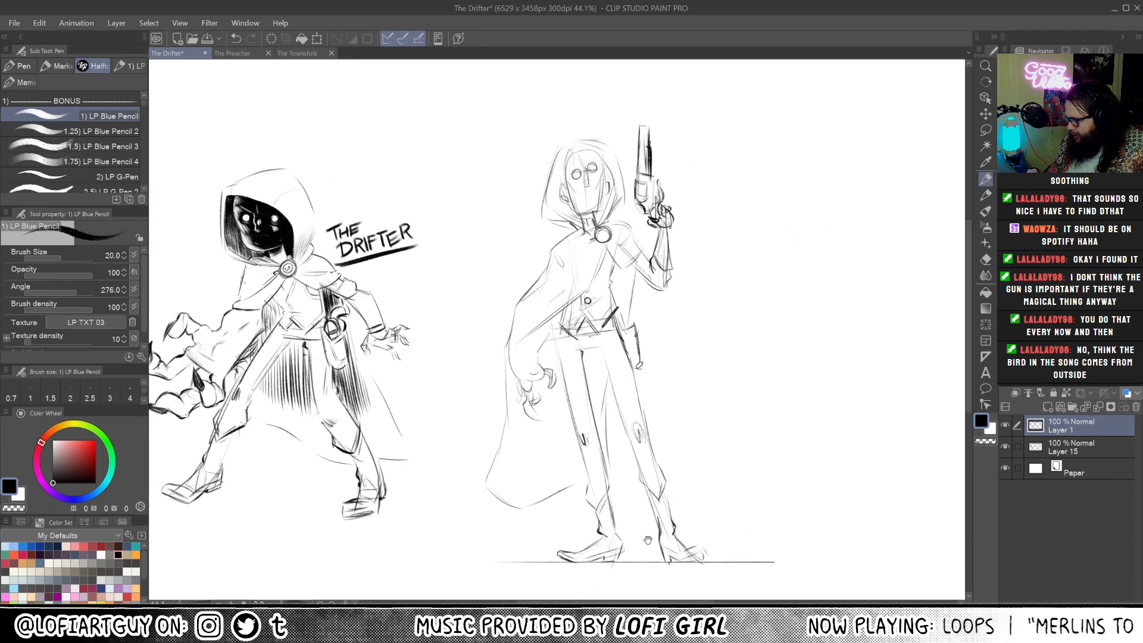
left_click(1121, 394)
left_click_drag(1094, 382, 1091, 382)
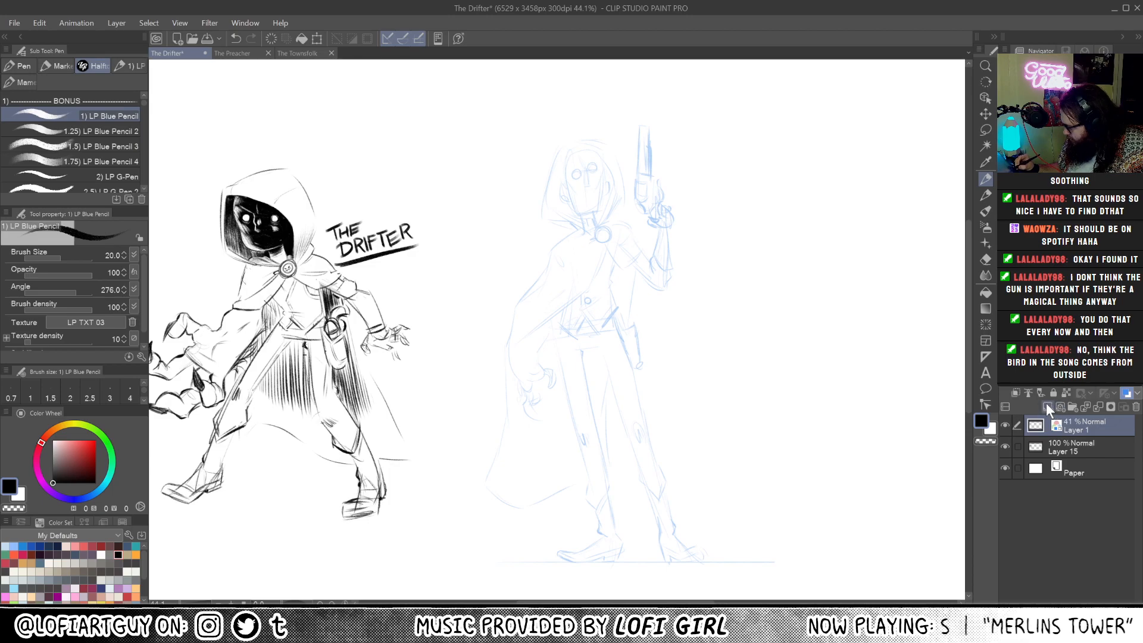
- Add a new layer above the faded sketch and choose the 2) LP G-Pen brush for inking the hooded head
left_click(1048, 407)
left_click(109, 176)
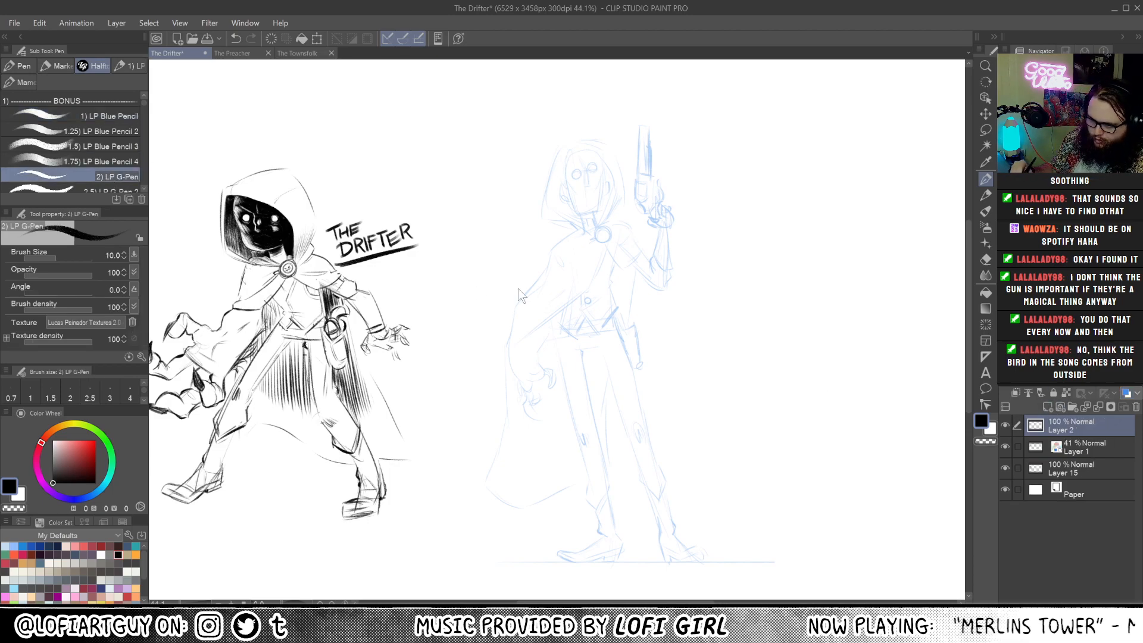
key("space")
left_click_drag(631, 260, 718, 456)
key("ctrl+space")
left_click_drag(703, 382, 709, 274)
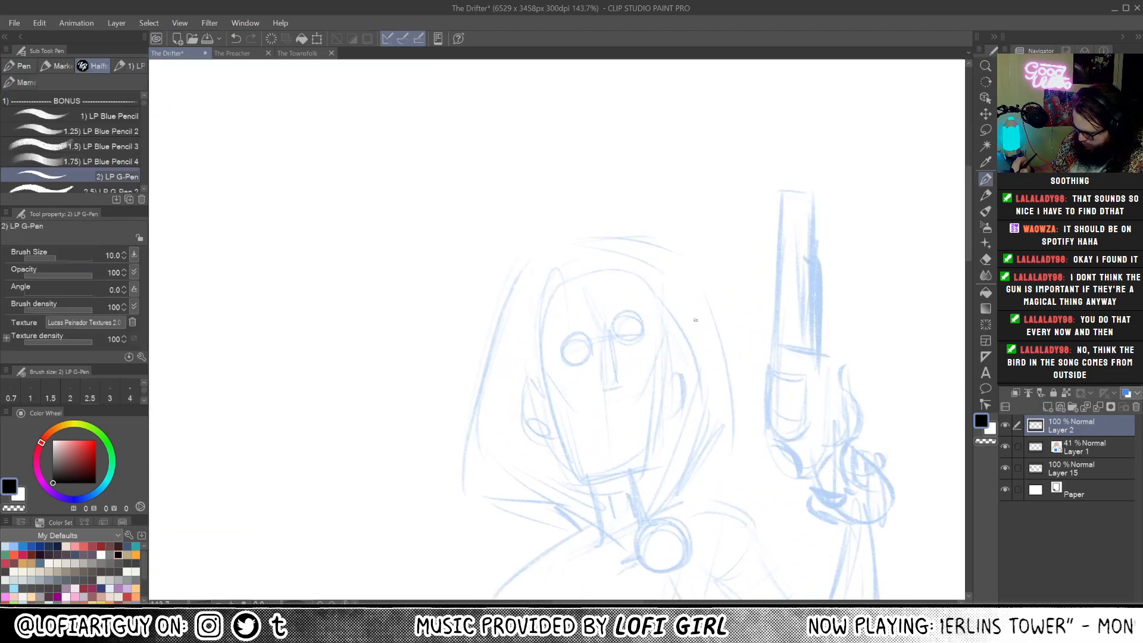
key("space")
left_click_drag(685, 355, 790, 357)
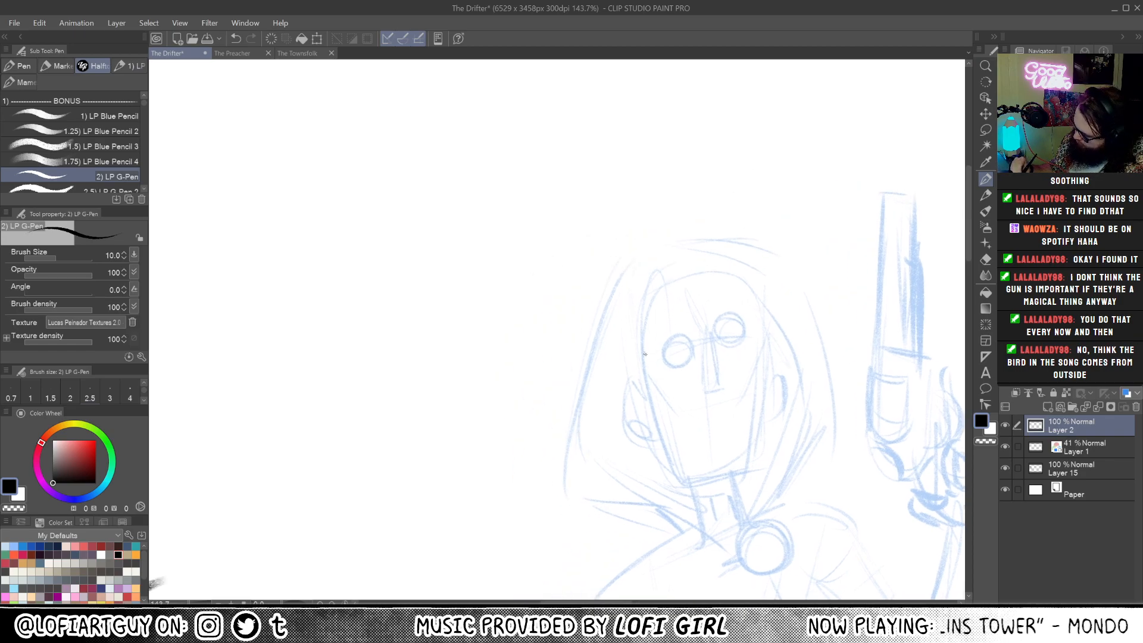
- Ink the left contour of the standing figure's face from the forehead down to the cheek
key("ctrl+z")
left_click_drag(641, 303, 638, 360)
key("ctrl+z")
mouse_move(642, 301)
left_mouse_down()
mouse_move(646, 382)
mouse_move(639, 362)
mouse_move(652, 404)
left_mouse_up()
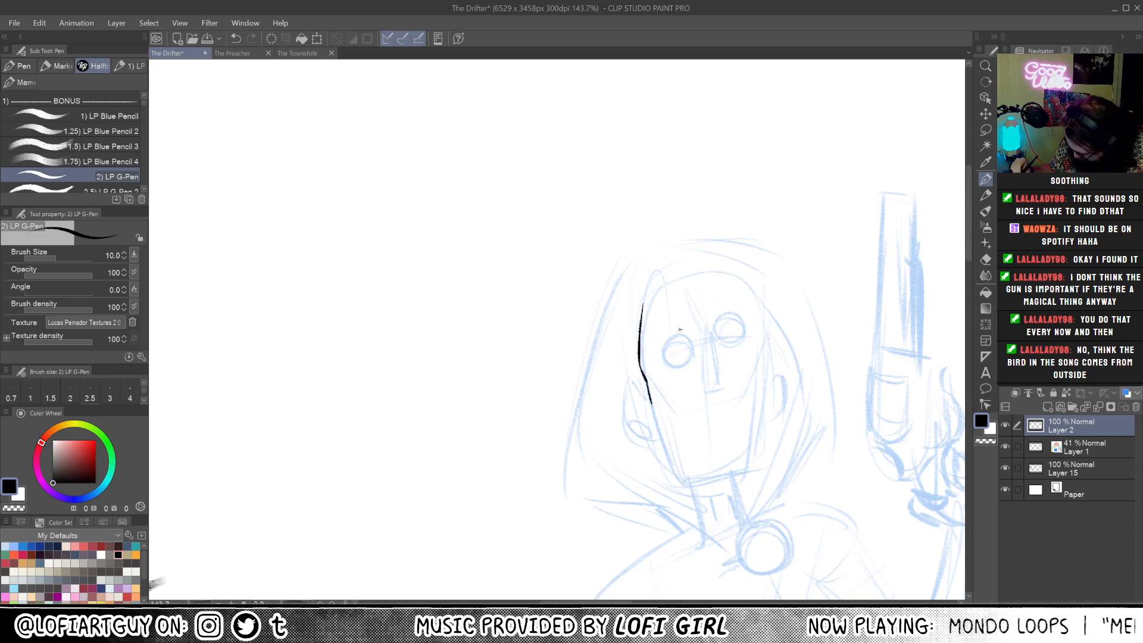
left_click_drag(730, 358, 745, 408)
left_click_drag(678, 332, 658, 355)
key("ctrl+z")
key("ctrl+z")
left_click_drag(703, 324, 656, 357)
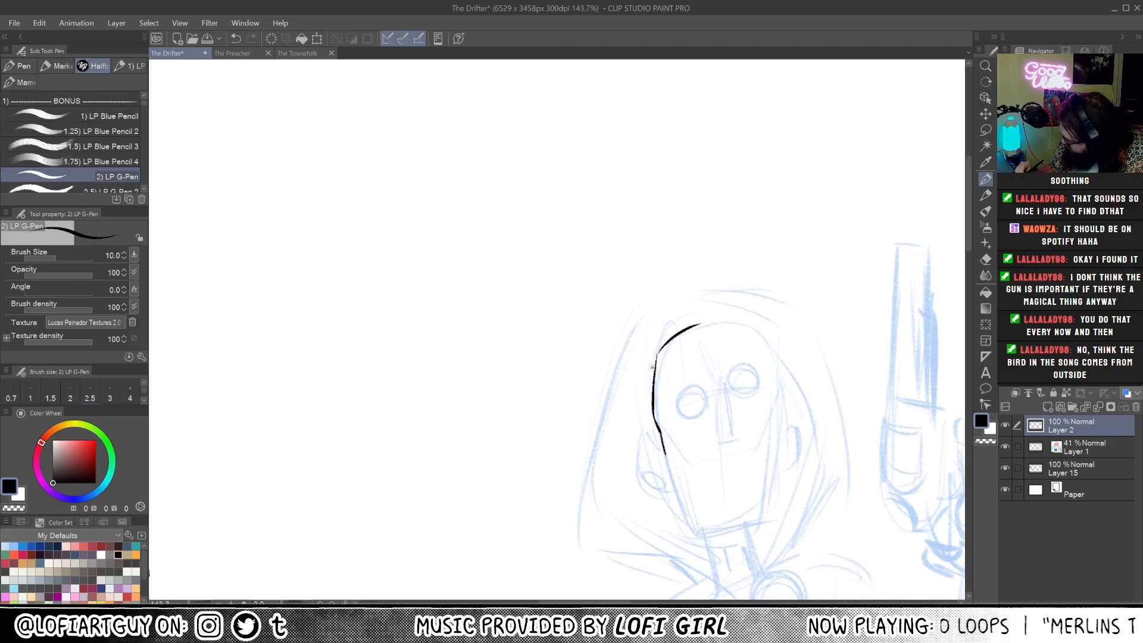
- Rotate the canvas and ink the front edge of the hood opening across the brow above the eyes
key("r")
left_click_drag(570, 502, 693, 368)
left_click_drag(688, 306, 690, 472)
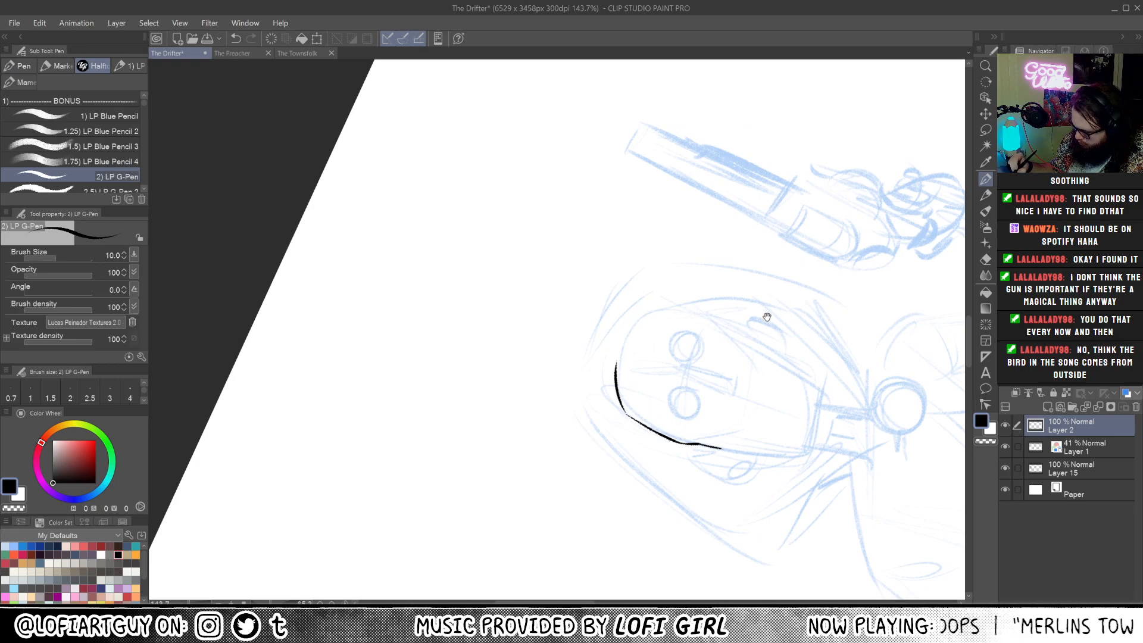
left_click_drag(767, 318, 744, 263)
mouse_move(747, 313)
left_mouse_down()
mouse_move(720, 375)
mouse_move(622, 407)
mouse_move(756, 424)
left_mouse_up()
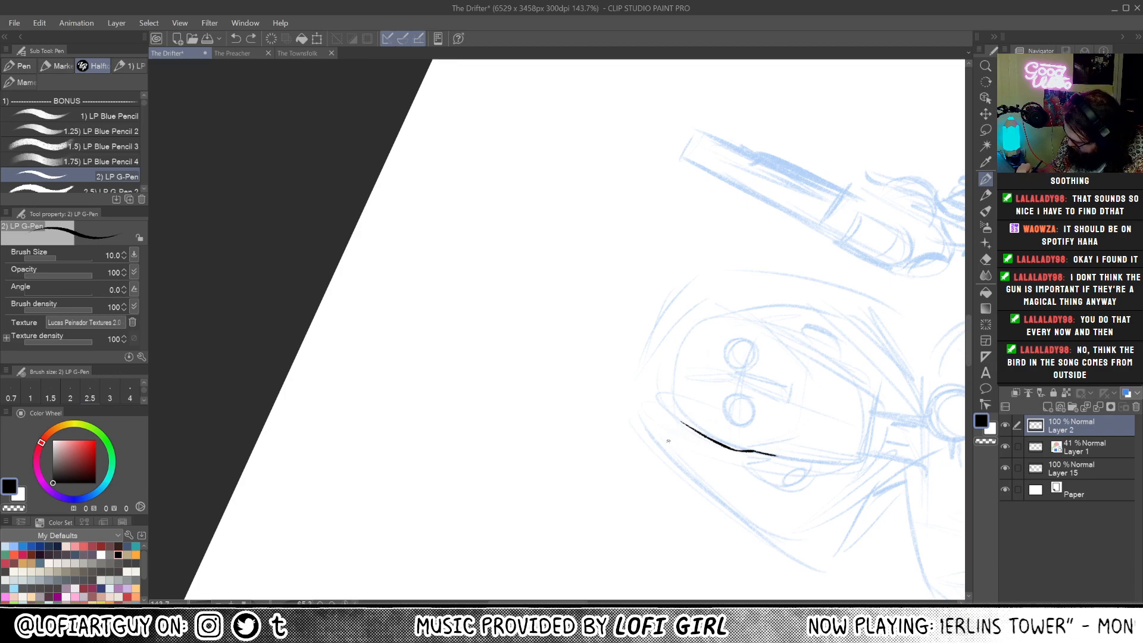
mouse_move(668, 441)
left_mouse_down()
mouse_move(737, 334)
mouse_move(780, 314)
left_mouse_up()
mouse_move(738, 345)
left_mouse_down()
mouse_move(746, 360)
mouse_move(799, 316)
left_mouse_up()
key("ctrl+z")
key("ctrl+z")
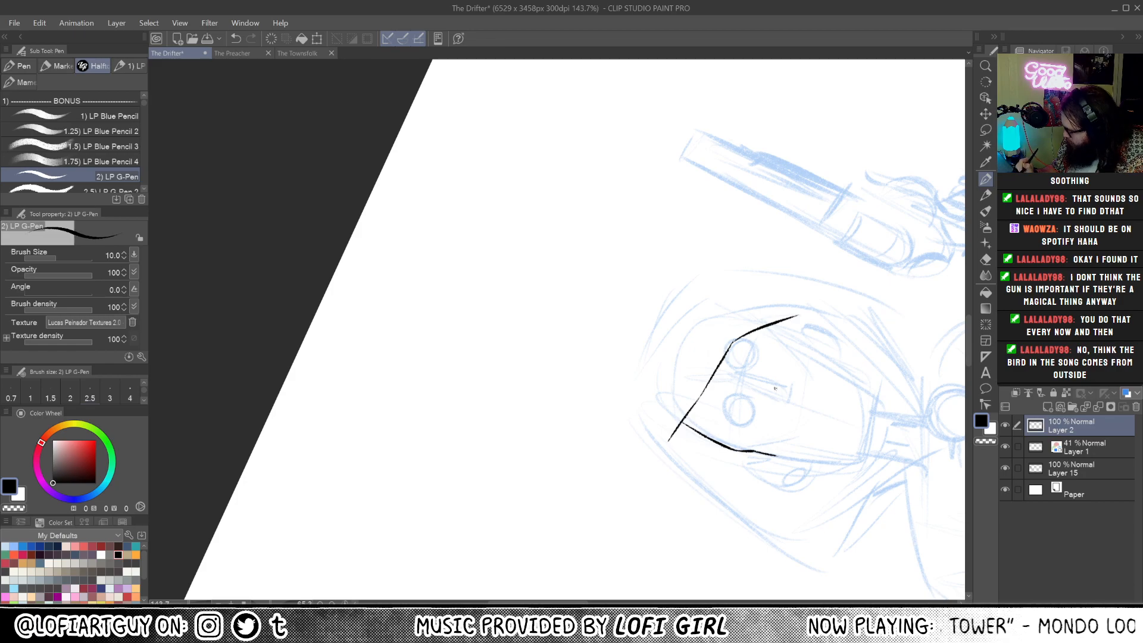
- Redraw the bend of the hood opening past the right eye so it curves down, and return the canvas upright
key("ctrl+z")
left_click_drag(733, 345, 776, 315)
key("ctrl+z")
left_click_drag(732, 346, 785, 316)
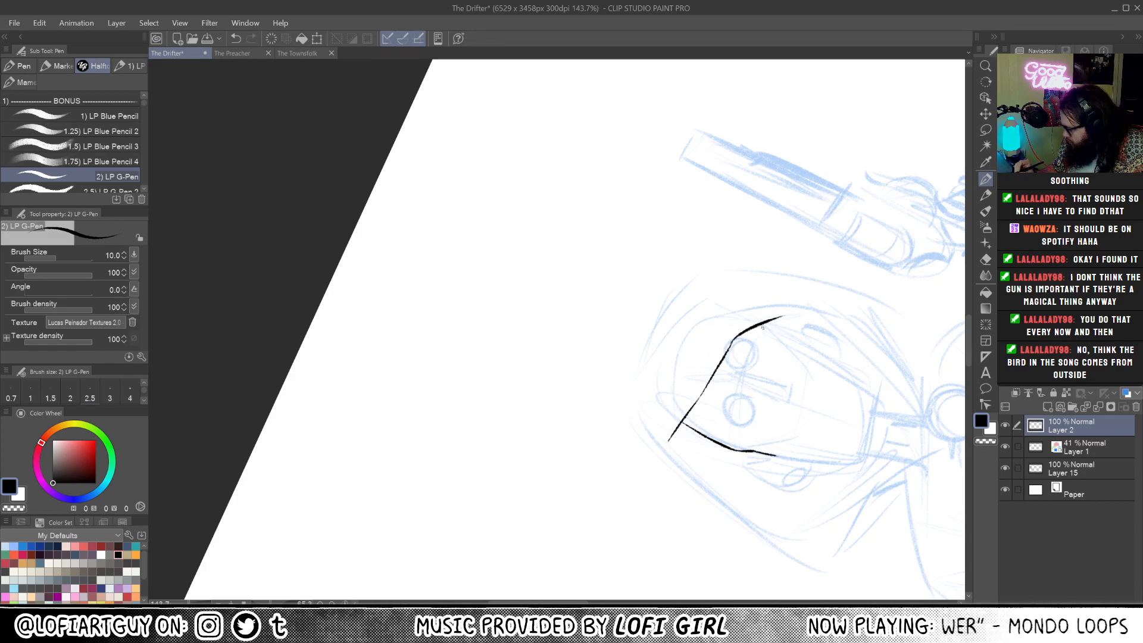
key("ctrl+z")
left_click_drag(732, 345, 783, 316)
key("ctrl+z")
mouse_move(733, 343)
left_mouse_down()
mouse_move(788, 319)
mouse_move(660, 505)
mouse_move(698, 316)
left_mouse_up()
key("r")
key("space")
left_click_drag(707, 436, 710, 413)
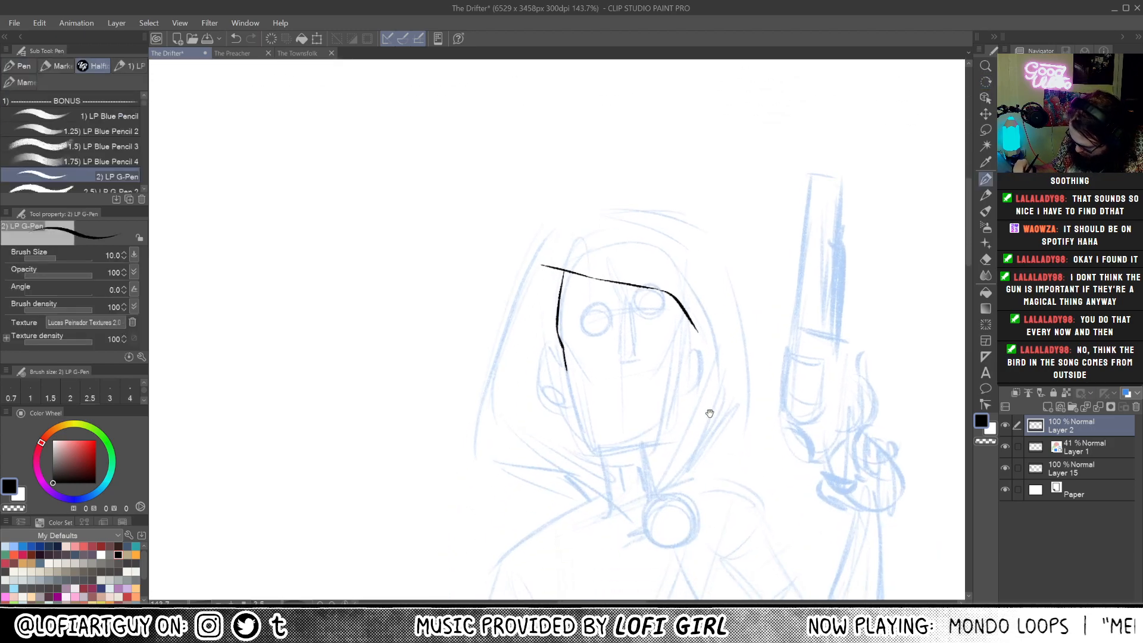
- Ink the right edge of the hood opening down past the cheek and in toward the round cloak clasp
key("ctrl+z")
left_click_drag(702, 338, 728, 454)
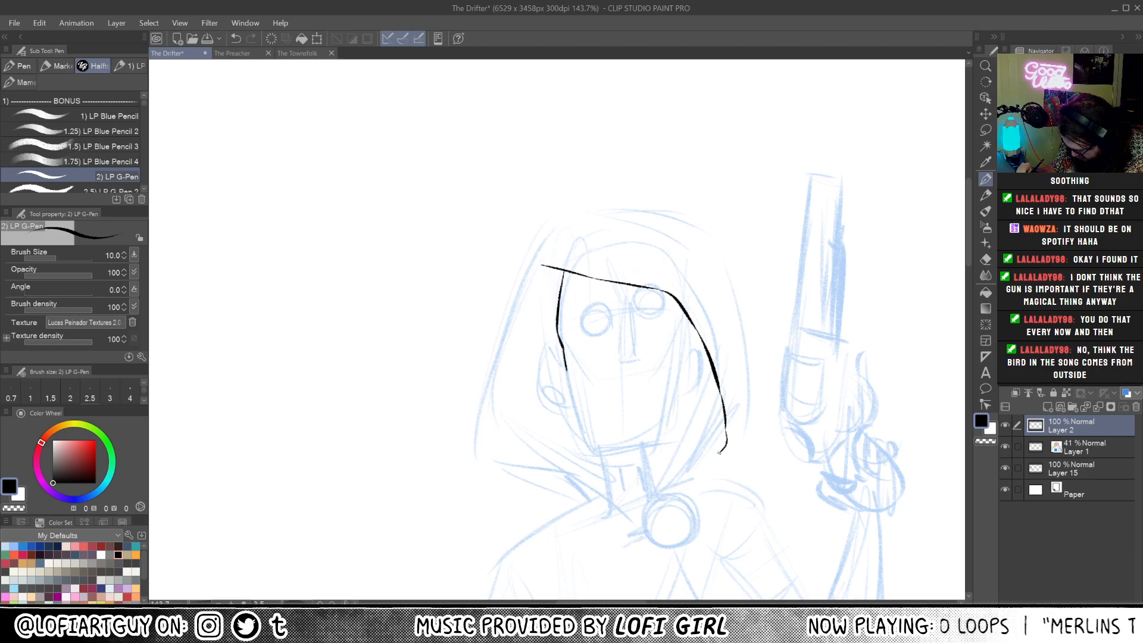
key("ctrl+z")
left_click_drag(660, 496, 723, 456)
key("ctrl+z")
key("ctrl+z")
key("ctrl+z")
key("ctrl+z")
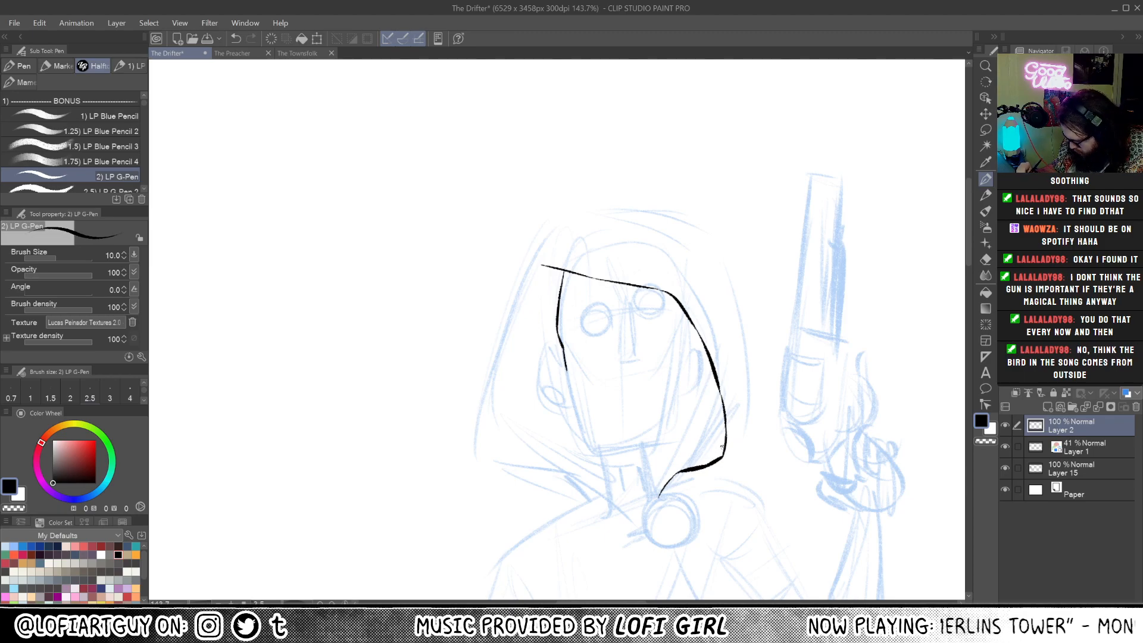
key("r")
left_click_drag(750, 331, 759, 376)
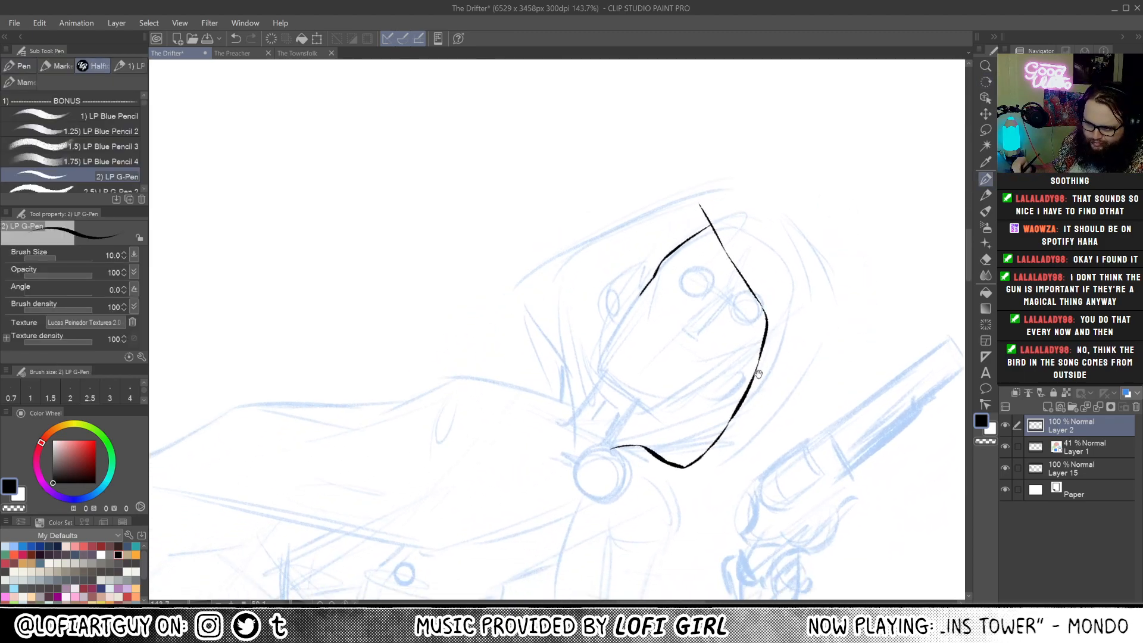
left_click_drag(711, 446, 745, 391)
key("ctrl+z")
- Ink the left edge of the hood opening from its lower corner up to the brow and trim the overshooting line end
key("r")
left_click_drag(662, 457, 731, 356)
left_click_drag(651, 328, 725, 447)
left_click_drag(721, 384, 754, 449)
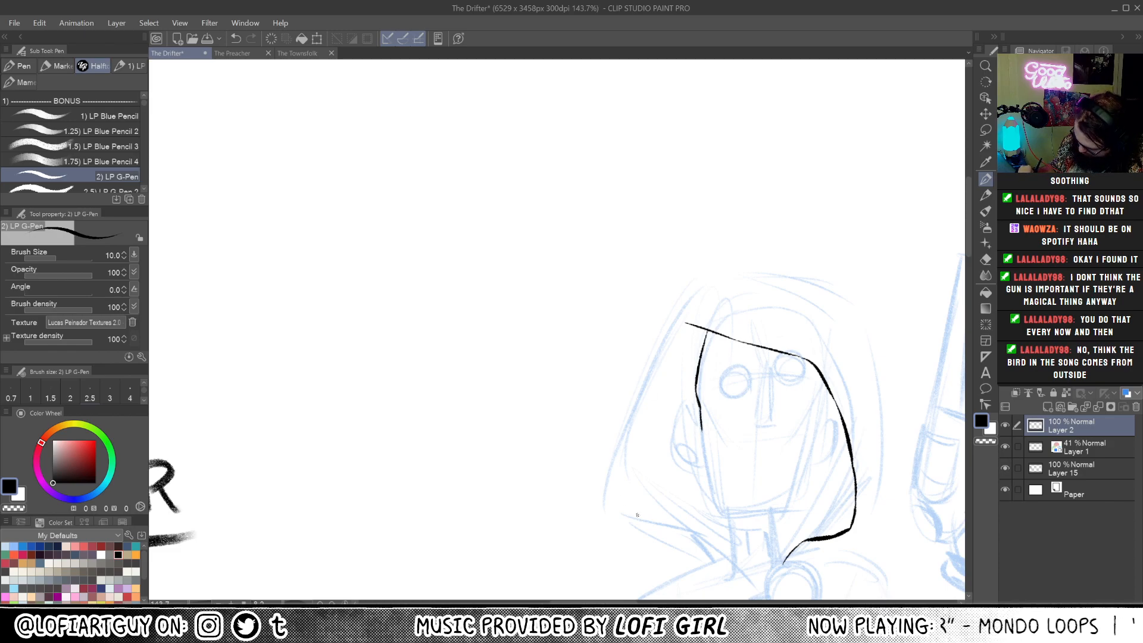
mouse_move(637, 515)
left_mouse_down()
mouse_move(624, 512)
mouse_move(621, 455)
left_mouse_up()
key("ctrl+z")
mouse_move(636, 514)
left_mouse_down()
mouse_move(649, 390)
mouse_move(699, 327)
left_mouse_up()
key("ctrl+z")
left_click_drag(649, 391, 701, 323)
key("e")
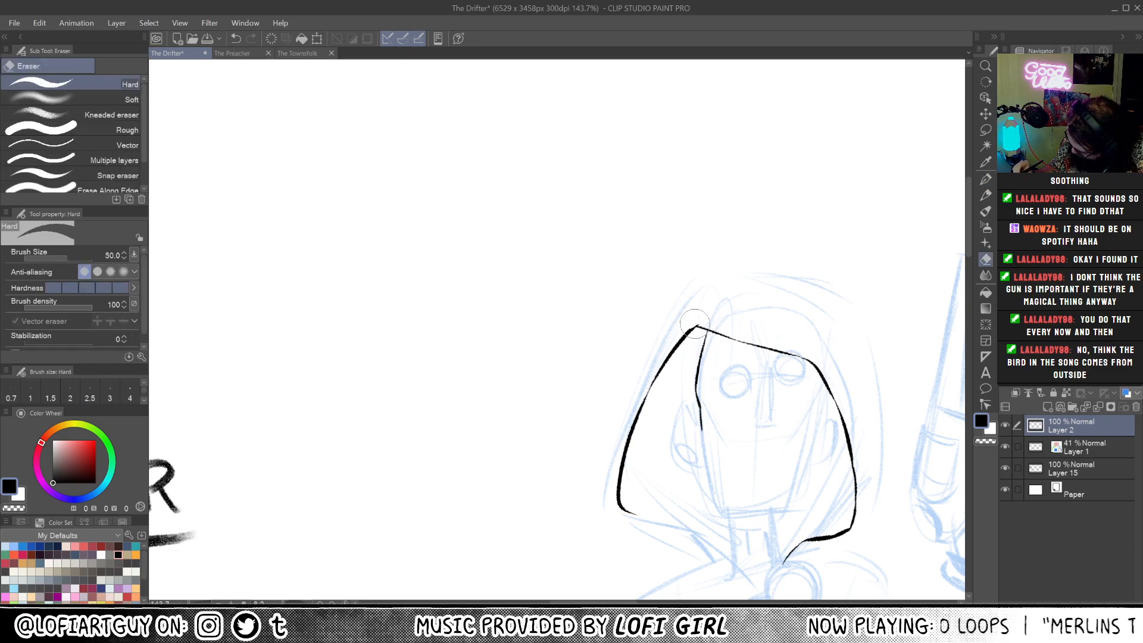
key("p")
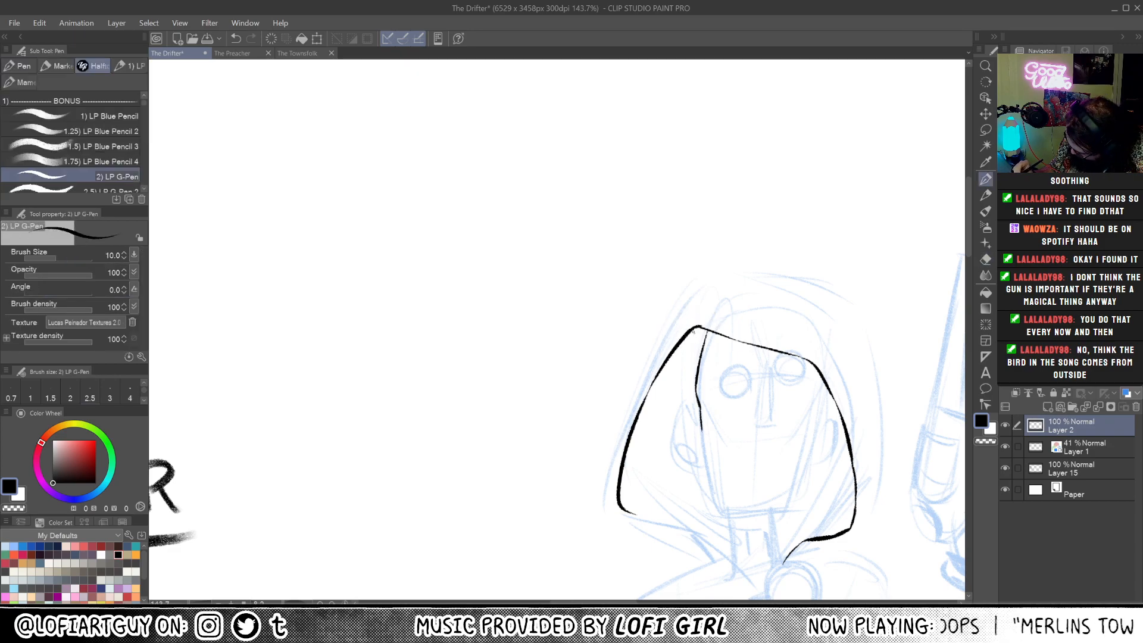
- Ink the lower left edge of the hood opening from its outer corner down to the round cloak clasp
left_click_drag(603, 463, 806, 258)
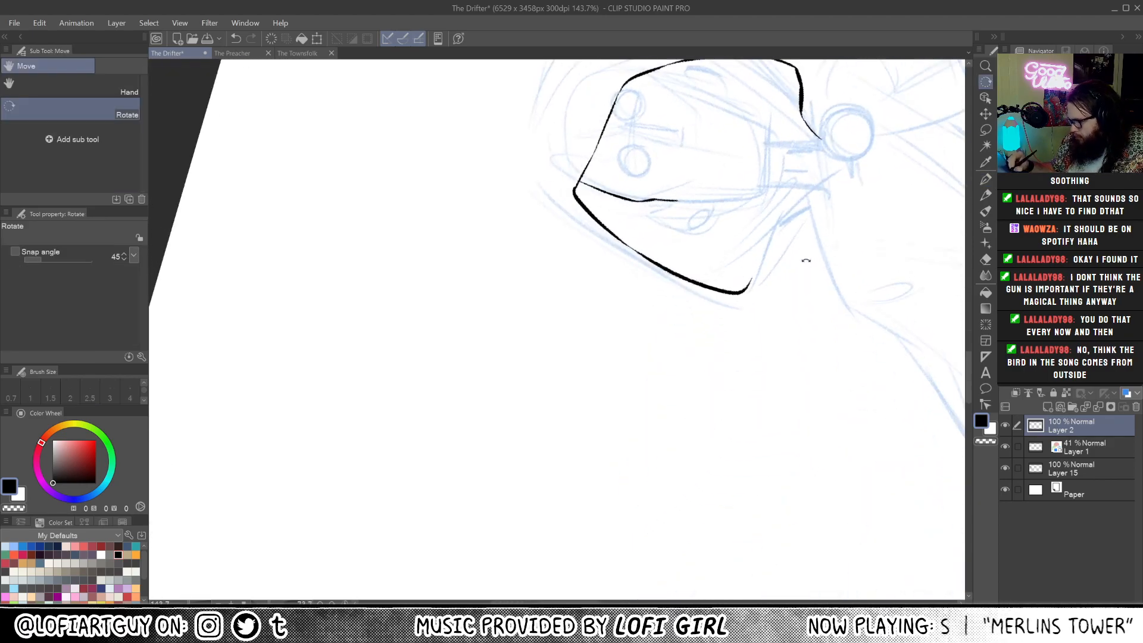
left_click_drag(690, 285, 765, 477)
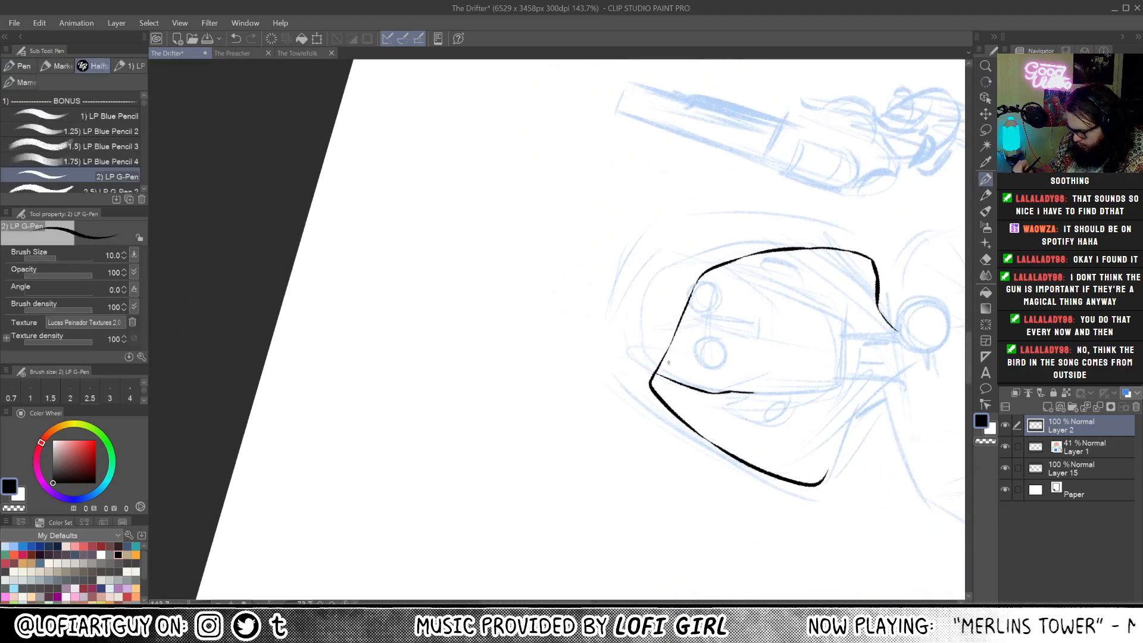
mouse_move(668, 362)
left_mouse_down()
mouse_move(709, 387)
mouse_move(702, 428)
mouse_move(632, 417)
mouse_move(672, 440)
mouse_move(739, 311)
left_mouse_up()
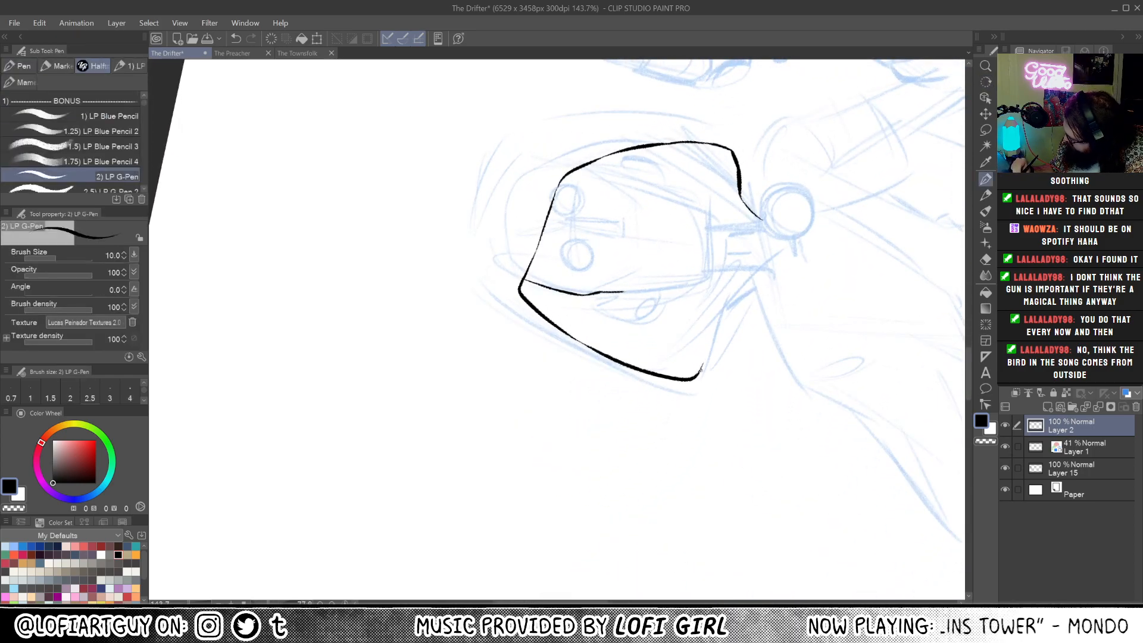
mouse_move(702, 371)
left_mouse_down()
mouse_move(715, 313)
mouse_move(709, 341)
mouse_move(768, 235)
left_mouse_up()
key("ctrl+z")
key("ctrl+z")
mouse_move(728, 340)
left_mouse_down()
mouse_move(623, 439)
mouse_move(723, 425)
mouse_move(672, 388)
mouse_move(613, 485)
mouse_move(681, 395)
left_mouse_up()
key("ctrl+z")
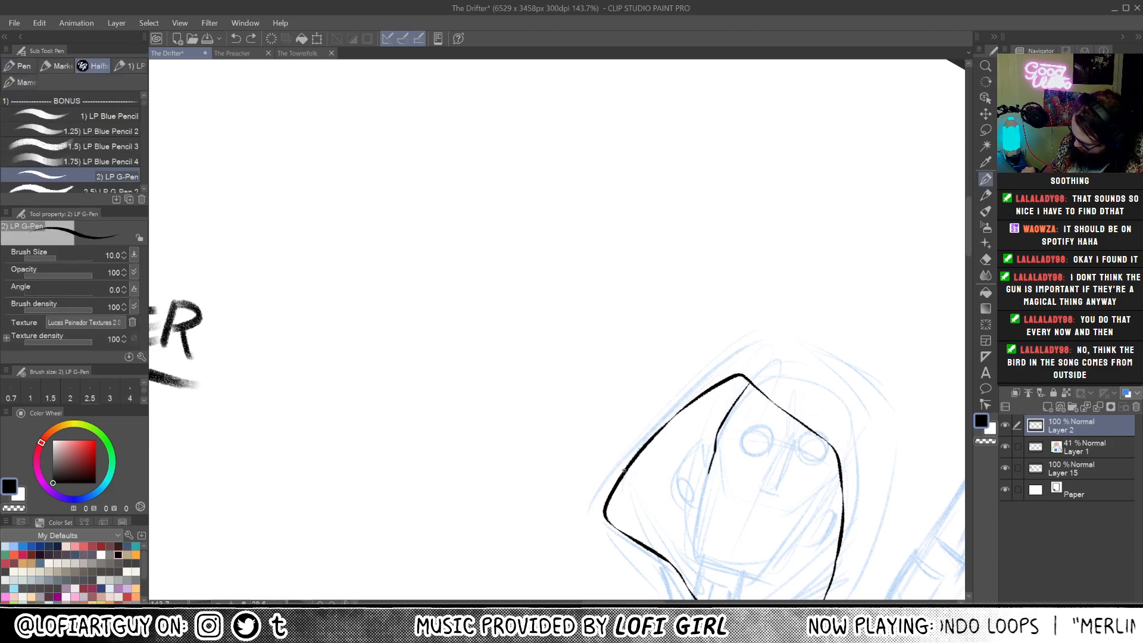
- Ink the hood's outer left contour rising just outside the opening toward the crown
mouse_move(621, 474)
left_mouse_down()
mouse_move(691, 383)
mouse_move(752, 344)
left_mouse_up()
key("ctrl+z")
left_click_drag(682, 399, 756, 343)
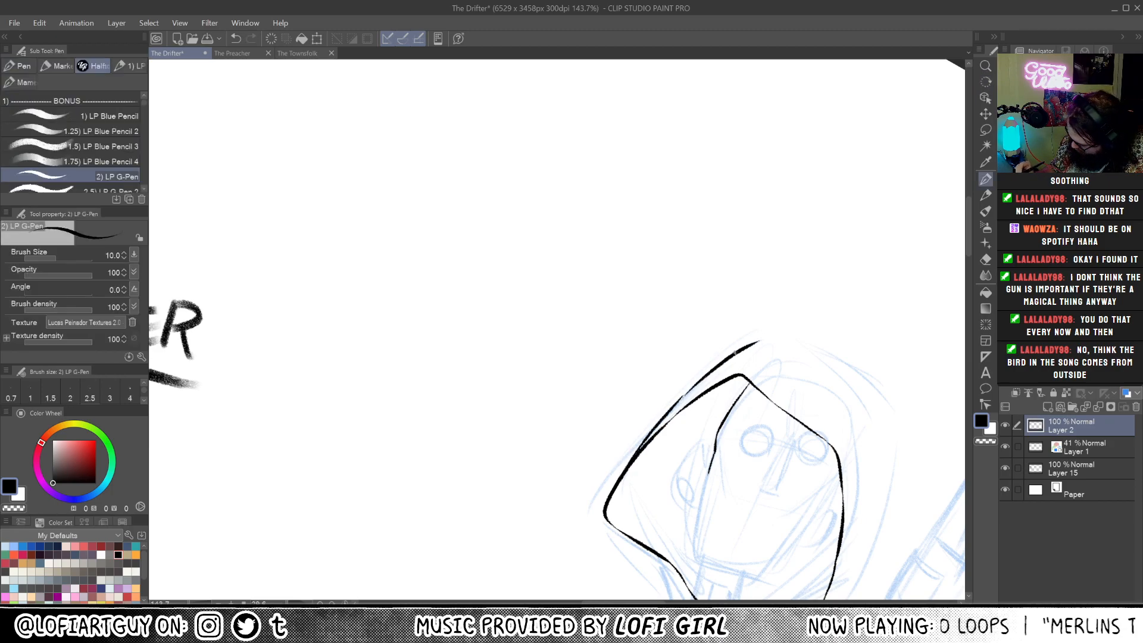
key("ctrl+z")
left_click_drag(681, 398, 759, 339)
mouse_move(697, 379)
left_mouse_down()
mouse_move(777, 411)
mouse_move(703, 353)
mouse_move(650, 505)
mouse_move(727, 416)
left_mouse_up()
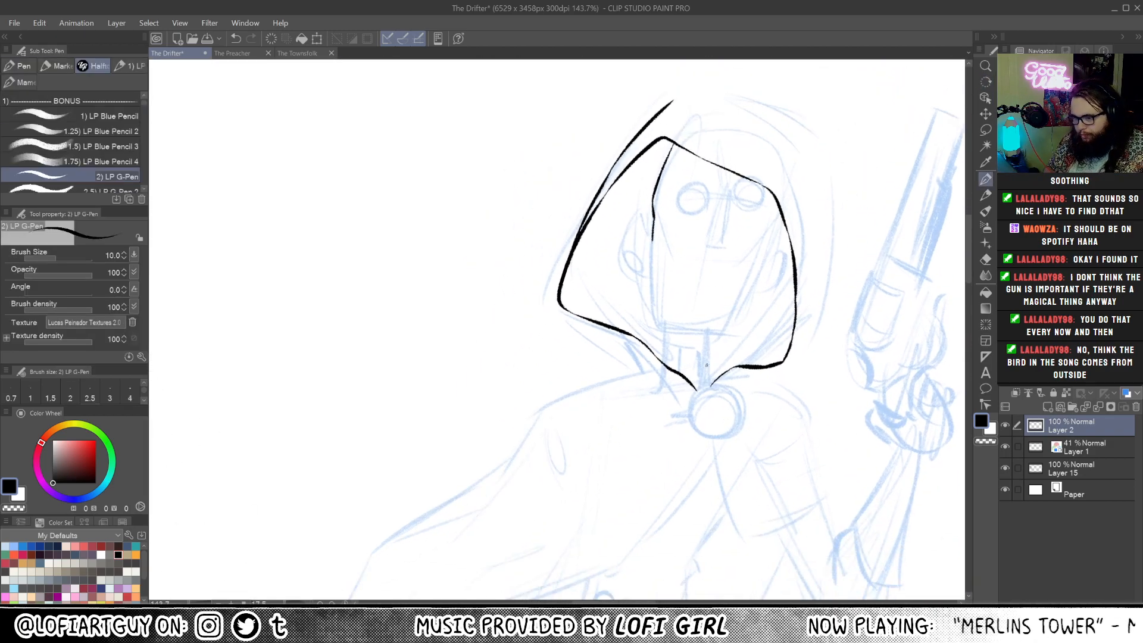
left_click_drag(707, 365, 804, 456)
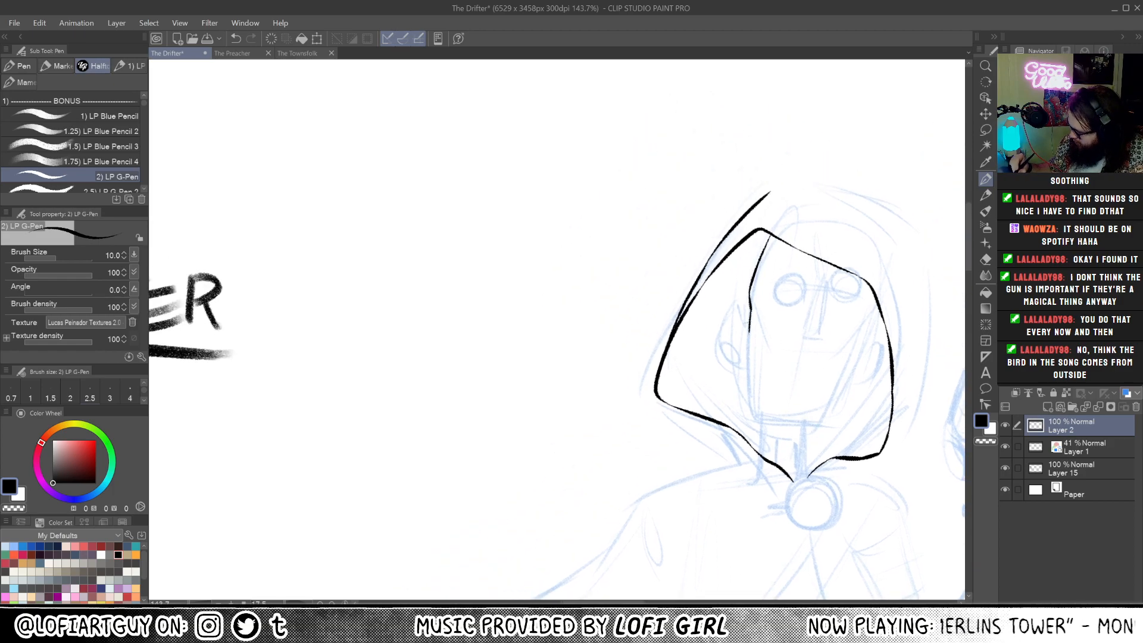
- Extend the left contour of the face down along the jaw and around to the chin
left_click_drag(750, 353, 754, 419)
key("ctrl+z")
left_click_drag(749, 353, 755, 420)
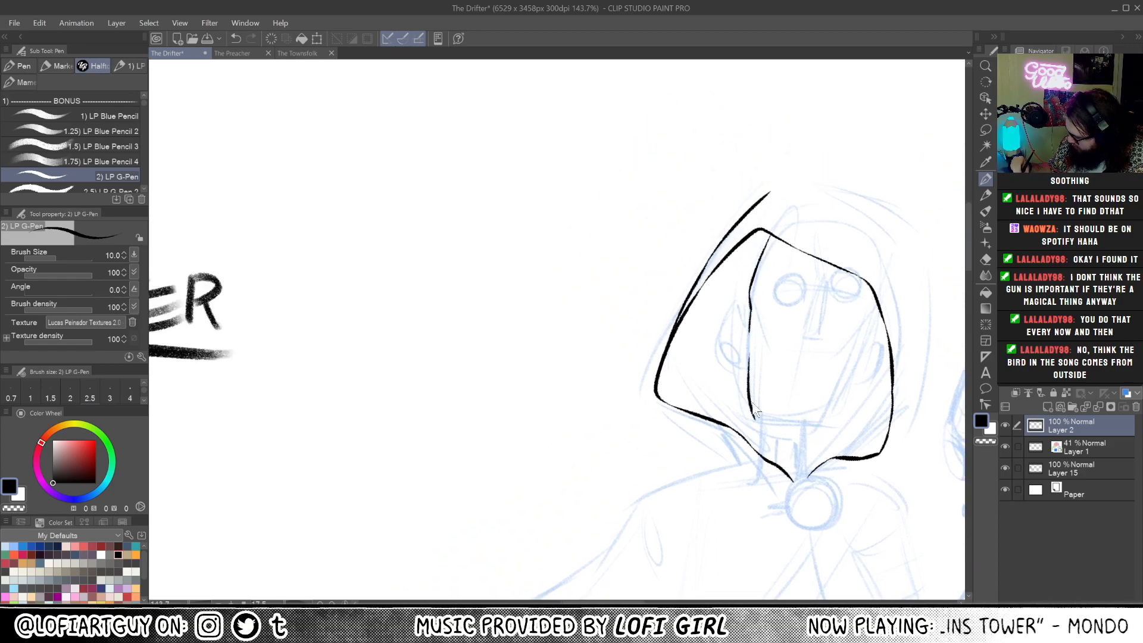
key("ctrl+z")
left_click_drag(749, 350, 755, 421)
key("ctrl+z")
mouse_move(749, 355)
left_mouse_down()
mouse_move(756, 420)
mouse_move(773, 234)
mouse_move(766, 495)
mouse_move(777, 408)
mouse_move(699, 543)
left_mouse_up()
key("r")
mouse_move(689, 447)
left_mouse_down()
mouse_move(799, 373)
mouse_move(769, 398)
left_mouse_up()
key("ctrl+z")
- Ink the right contour of the face from the hood's brow edge down to the chin, closing the face shape
left_click_drag(764, 352, 769, 406)
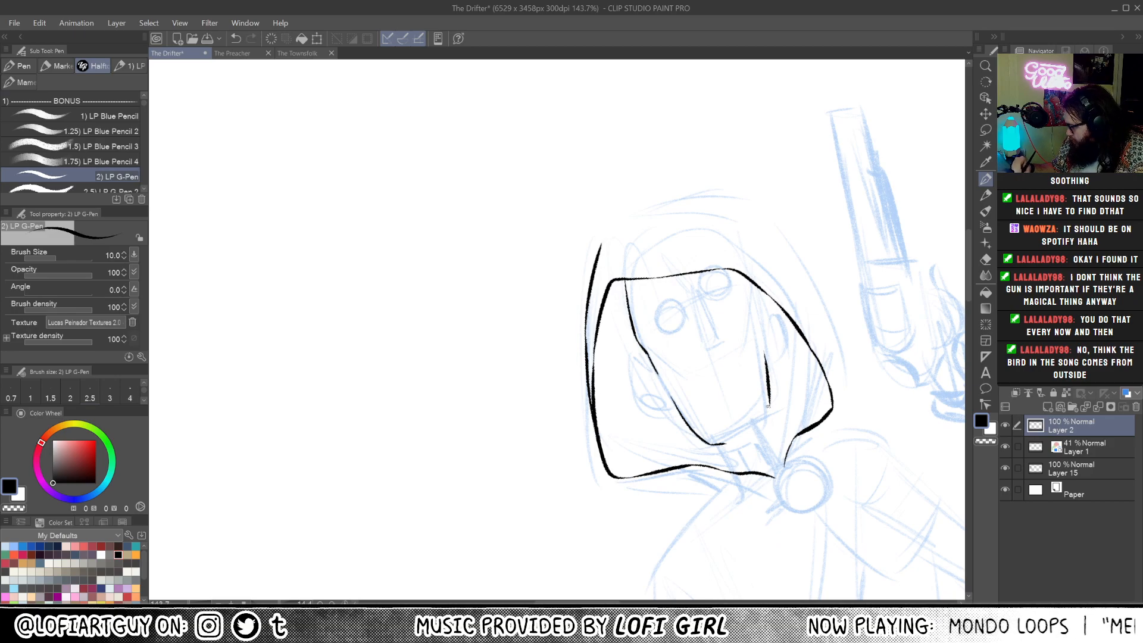
mouse_move(763, 352)
left_mouse_down()
mouse_move(769, 409)
mouse_move(771, 284)
mouse_move(775, 304)
mouse_move(758, 320)
left_mouse_up()
key("r")
key("ctrl+z")
key("ctrl+z")
key("ctrl+z")
key("ctrl+z")
key("ctrl+z")
mouse_move(775, 271)
left_mouse_down()
mouse_move(758, 322)
mouse_move(703, 387)
mouse_move(655, 477)
mouse_move(705, 435)
left_mouse_up()
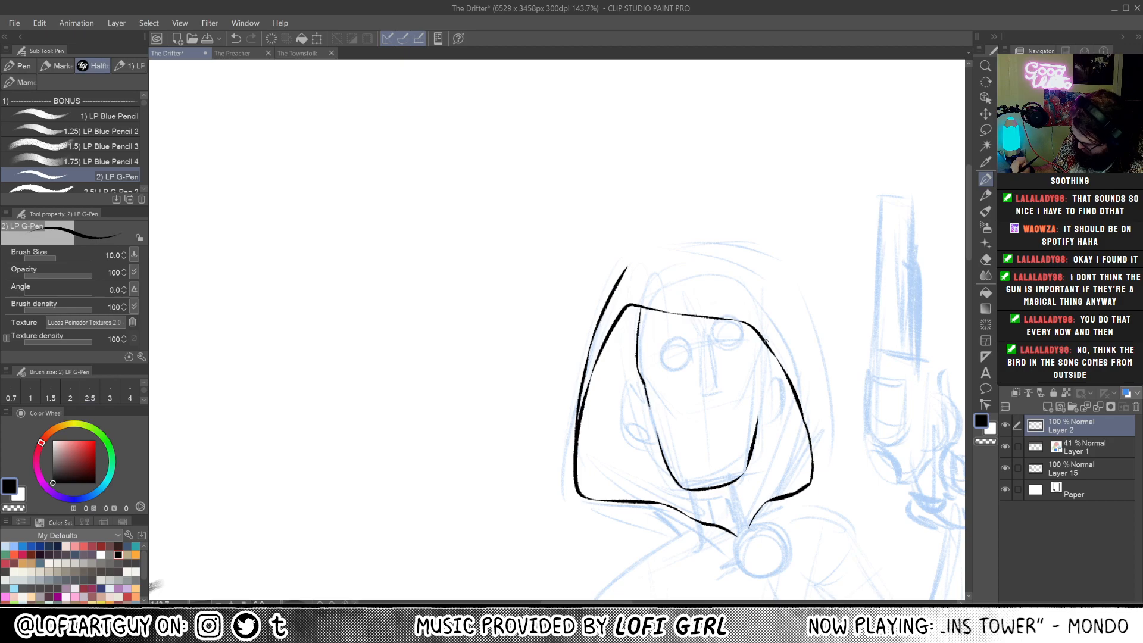
key("ctrl+z")
left_click_drag(763, 337, 758, 404)
key("ctrl+z")
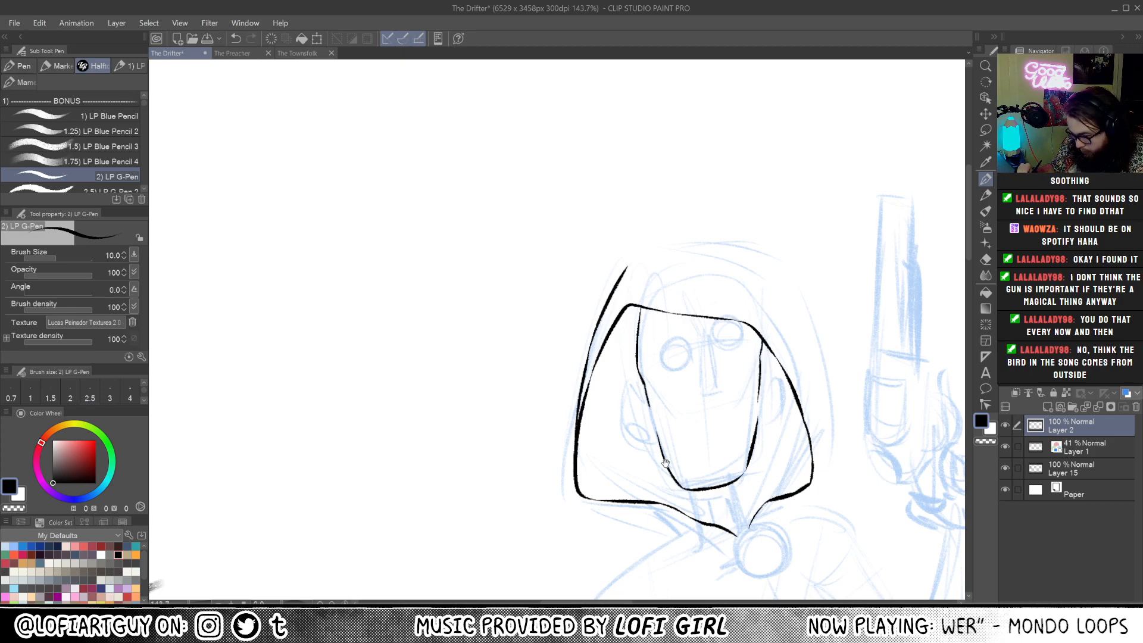
- Rotate the canvas and continue the hood's outer contour from the left side over the crown
left_click_drag(665, 463, 755, 400)
key("r")
left_click_drag(733, 347, 748, 528)
key("r")
left_click_drag(709, 428, 732, 395)
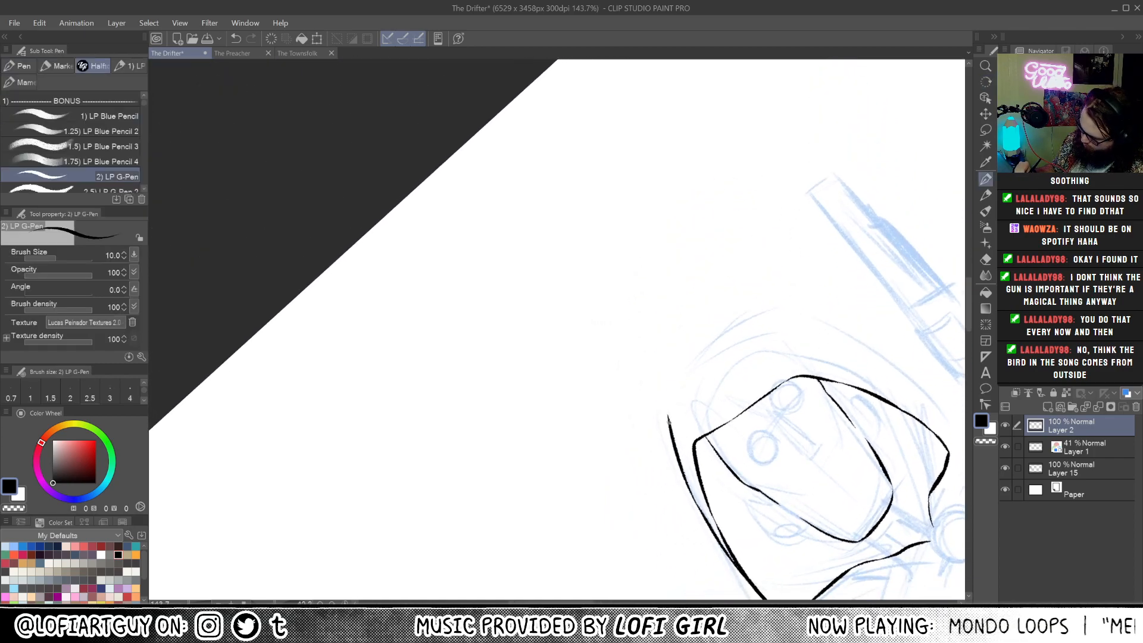
key("ctrl+z")
mouse_move(669, 417)
left_mouse_down()
mouse_move(671, 384)
mouse_move(692, 362)
mouse_move(766, 321)
left_mouse_up()
key("ctrl+z")
- Carry the hood's outer contour down the right side of the head to meet the opening's lower corner
key("r")
left_click_drag(621, 467, 713, 266)
left_click_drag(713, 265, 750, 466)
mouse_move(677, 440)
left_mouse_down()
mouse_move(700, 366)
mouse_move(756, 305)
left_mouse_up()
key("ctrl+z")
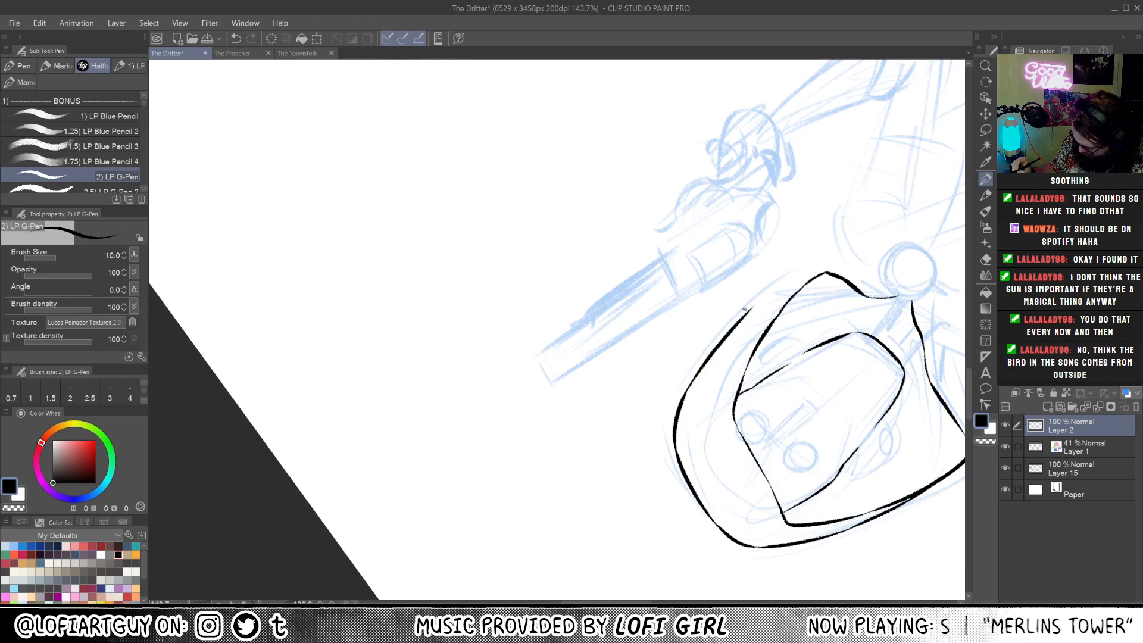
key("ctrl+z")
mouse_move(688, 393)
left_mouse_down()
mouse_move(756, 301)
mouse_move(804, 266)
left_mouse_up()
key("ctrl+z")
left_click_drag(757, 301, 814, 272)
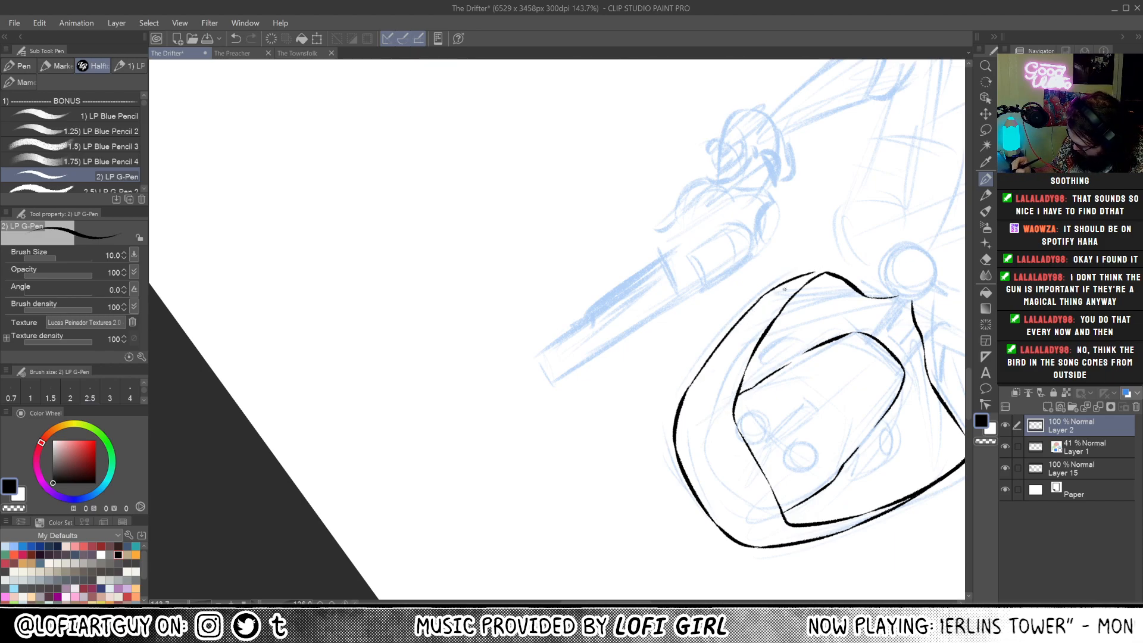
- Ink a small fold of cloth beneath the hood's lower-left edge, running toward the round clasp
key("r")
left_click_drag(895, 233, 761, 317)
left_click_drag(673, 474, 768, 367)
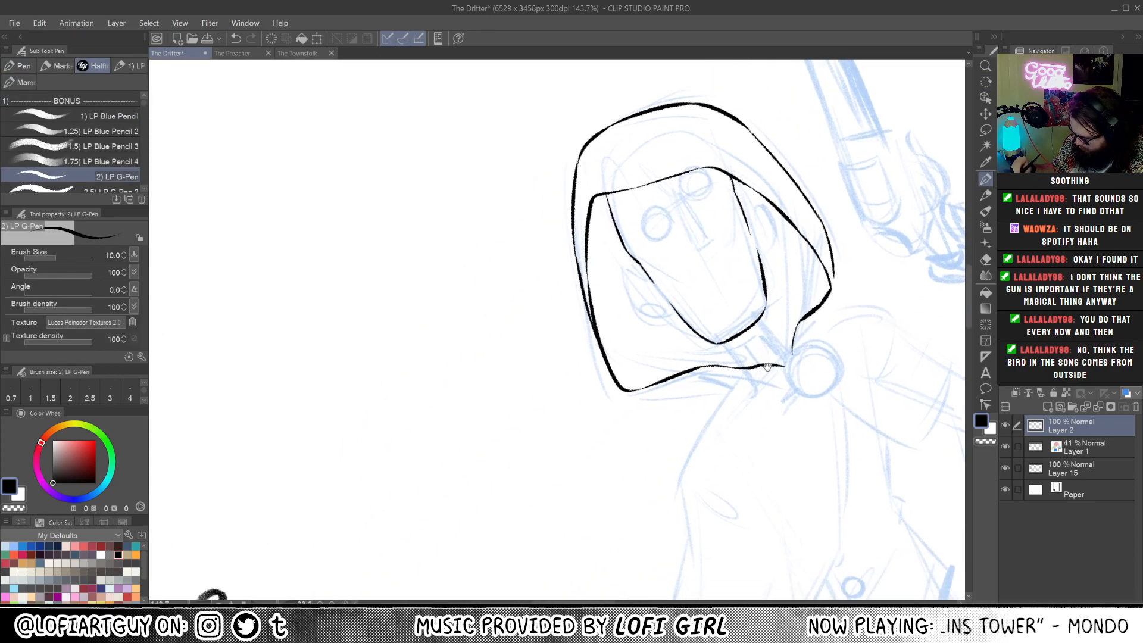
mouse_move(678, 376)
left_mouse_down()
mouse_move(706, 374)
mouse_move(711, 391)
mouse_move(732, 357)
mouse_move(717, 320)
left_mouse_up()
key("r")
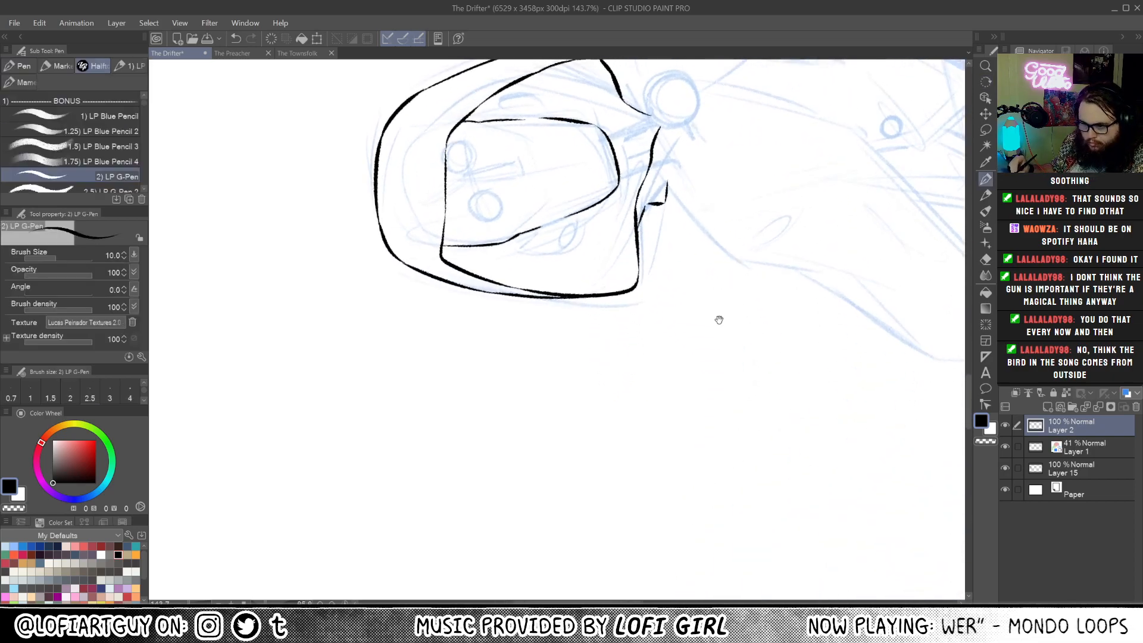
mouse_move(706, 122)
left_mouse_down()
mouse_move(765, 343)
mouse_move(749, 388)
mouse_move(759, 400)
left_mouse_up()
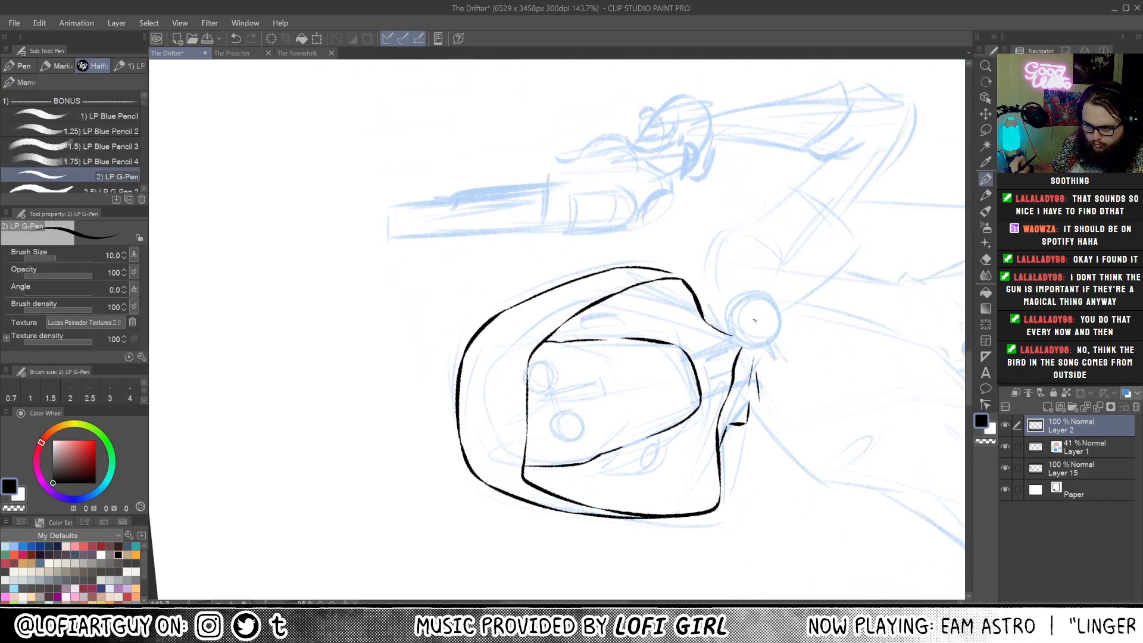
left_click_drag(755, 322, 721, 393)
left_click_drag(581, 562, 728, 415)
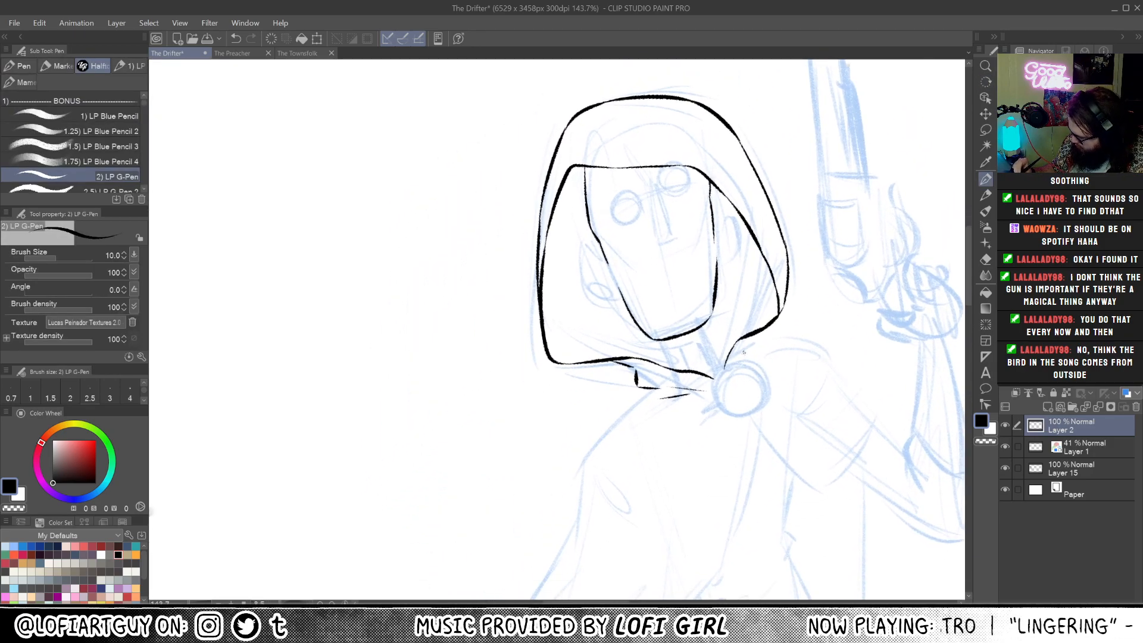
- Extend the hood's right outer contour down to the lower-right corner of the opening, retrying the stroke until clean
left_click_drag(769, 341, 758, 359)
key("ctrl+z")
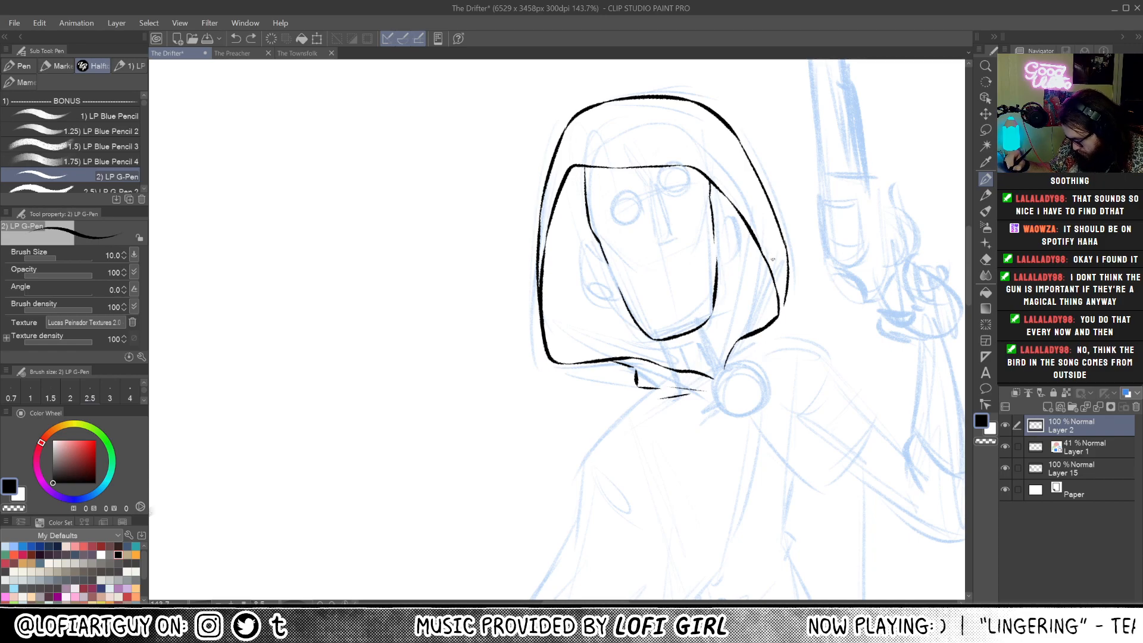
left_click_drag(784, 274, 780, 317)
key("ctrl+z")
left_click_drag(782, 264, 781, 317)
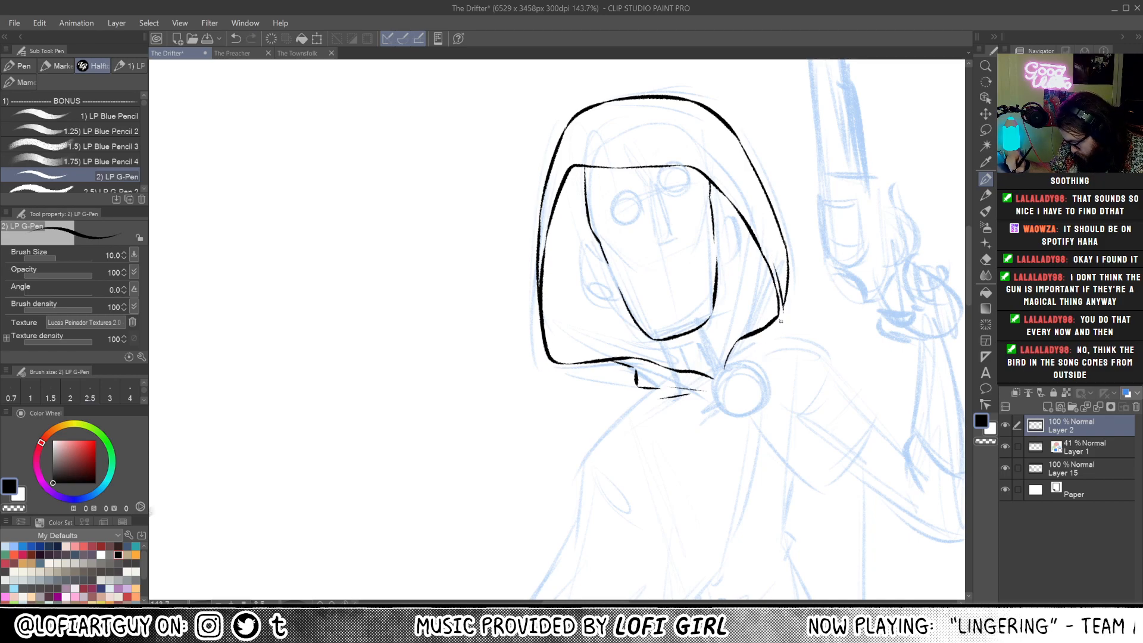
- Rotate the canvas and add a second line along the hood's lower-right edge from the corner toward the clasp
left_click_drag(637, 488, 706, 256)
left_click_drag(541, 104, 731, 345)
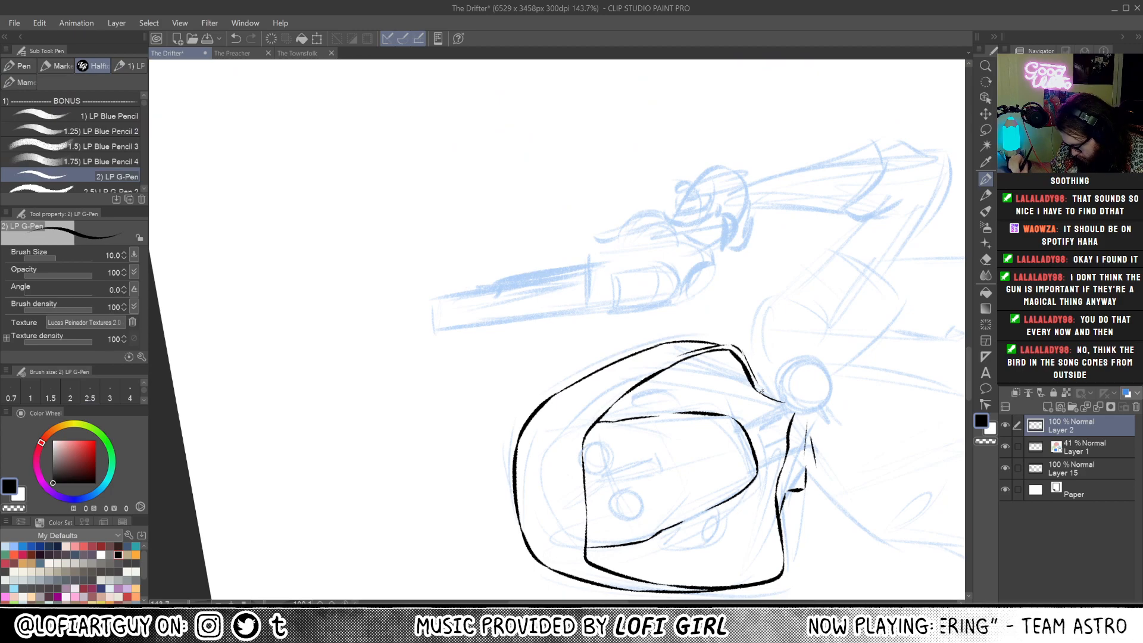
key("ctrl+z")
left_click_drag(739, 347, 763, 390)
key("ctrl+z")
key("ctrl+z")
left_click_drag(739, 349, 764, 390)
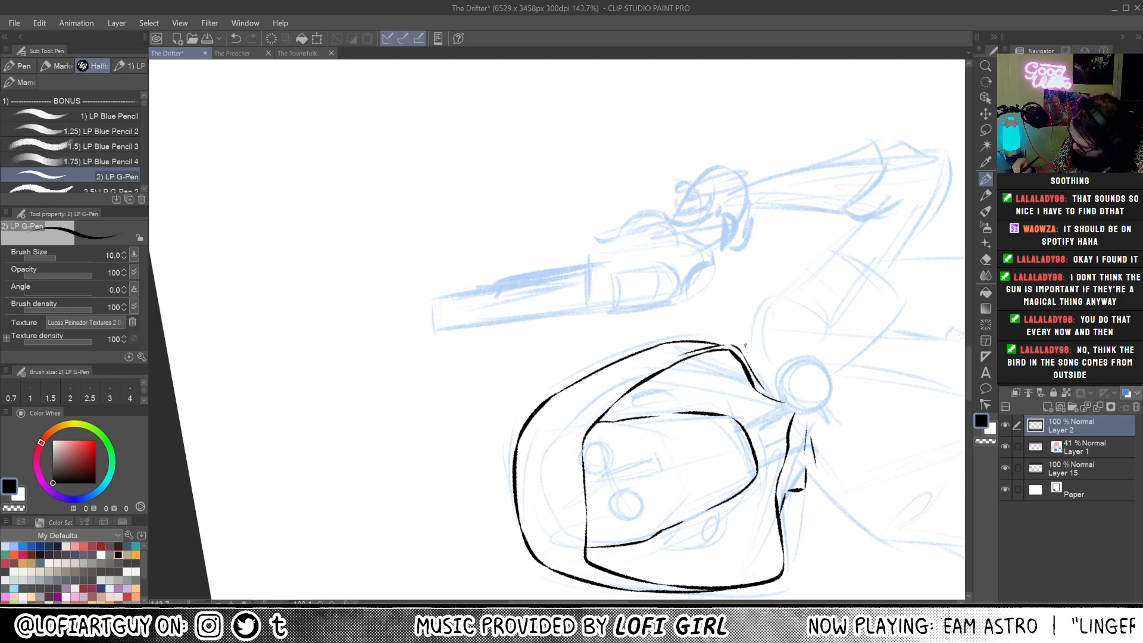
- Undo the hood's lower-right edge and redraw it from the corner down to meet the neckline at the clasp
key("r")
mouse_move(765, 398)
left_mouse_down()
mouse_move(674, 470)
mouse_move(754, 367)
left_mouse_up()
key("e")
key("p")
key("ctrl+z")
key("ctrl+z")
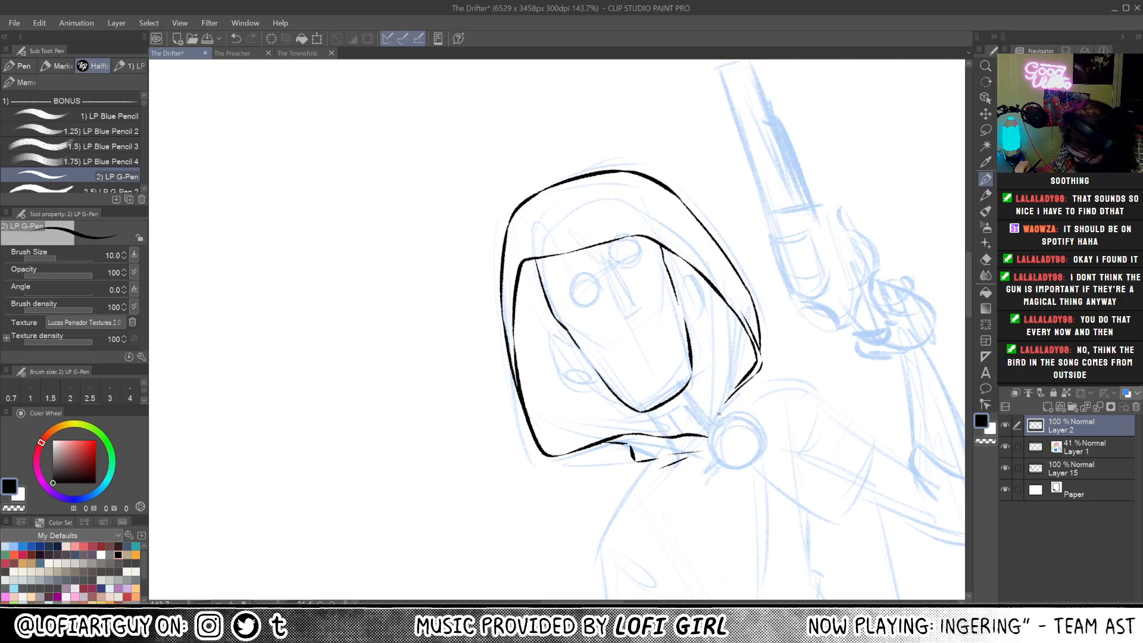
key("ctrl+z")
mouse_move(725, 404)
left_mouse_down()
mouse_move(719, 425)
mouse_move(714, 366)
left_mouse_up()
key("ctrl+z")
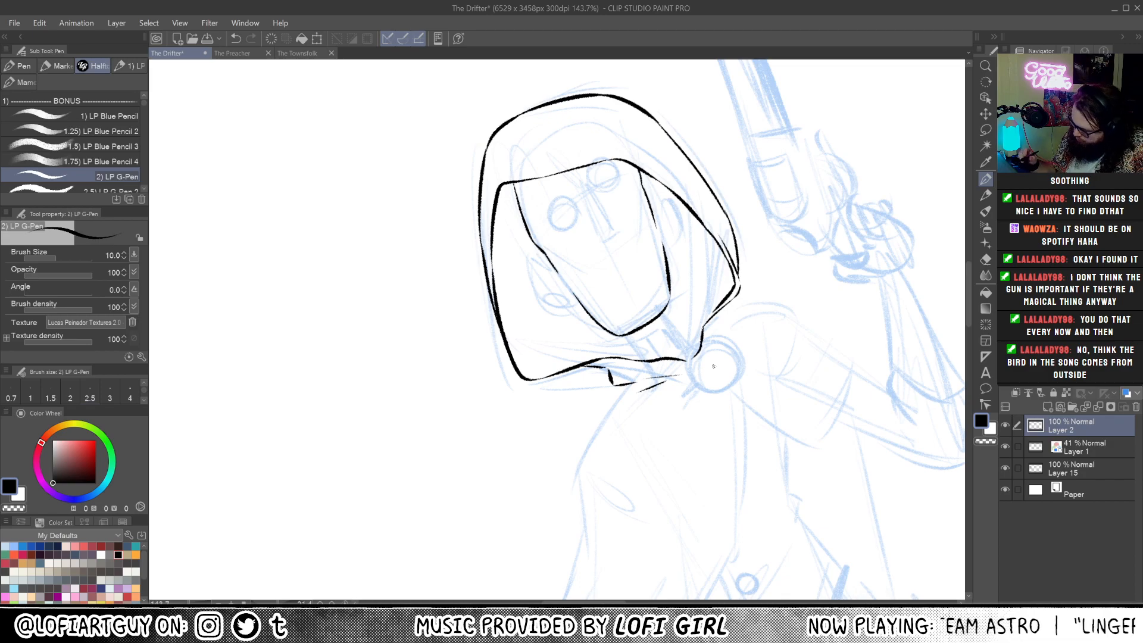
- Touch up the hood's left side where the outer contour meets the edge of the opening
mouse_move(695, 289)
left_mouse_down()
mouse_move(694, 376)
mouse_move(697, 363)
left_mouse_up()
left_click_drag(584, 367, 748, 485)
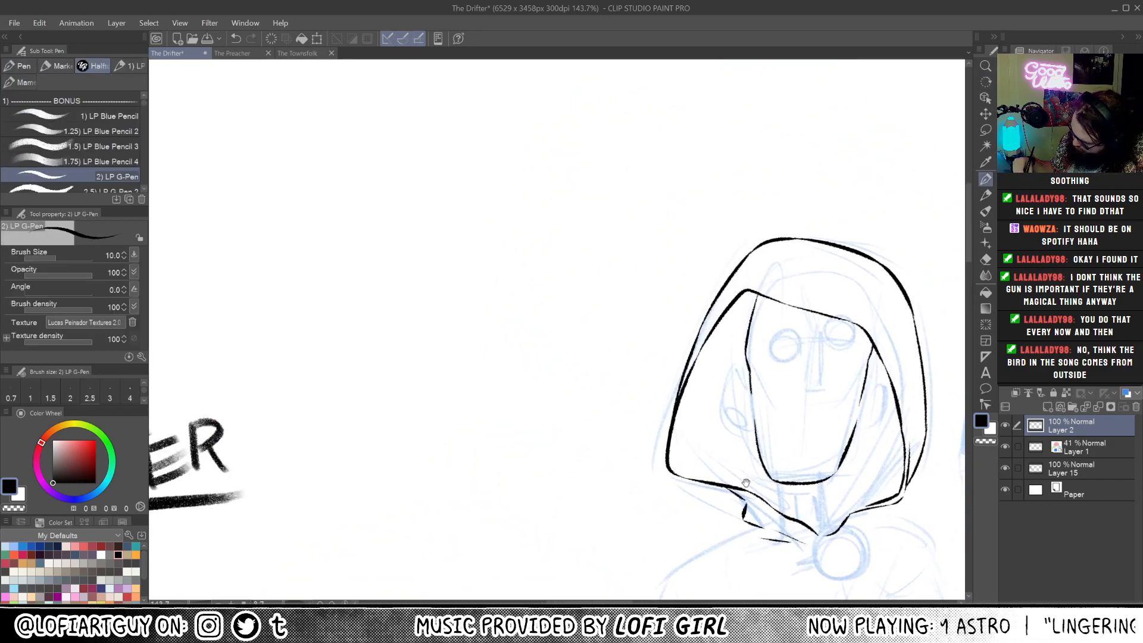
key("e")
left_click_drag(684, 391, 672, 445)
key("p")
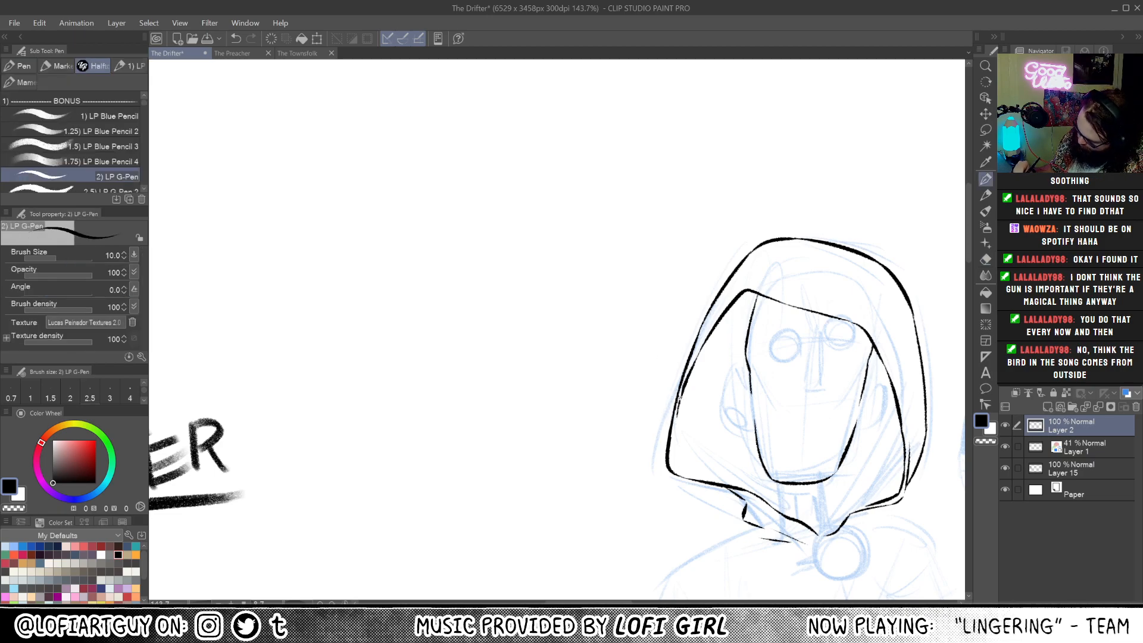
key("ctrl+z")
left_click_drag(679, 398, 682, 393)
key("r")
mouse_move(670, 563)
left_mouse_down()
mouse_move(699, 547)
mouse_move(761, 210)
mouse_move(781, 458)
left_mouse_up()
key("space")
key("e")
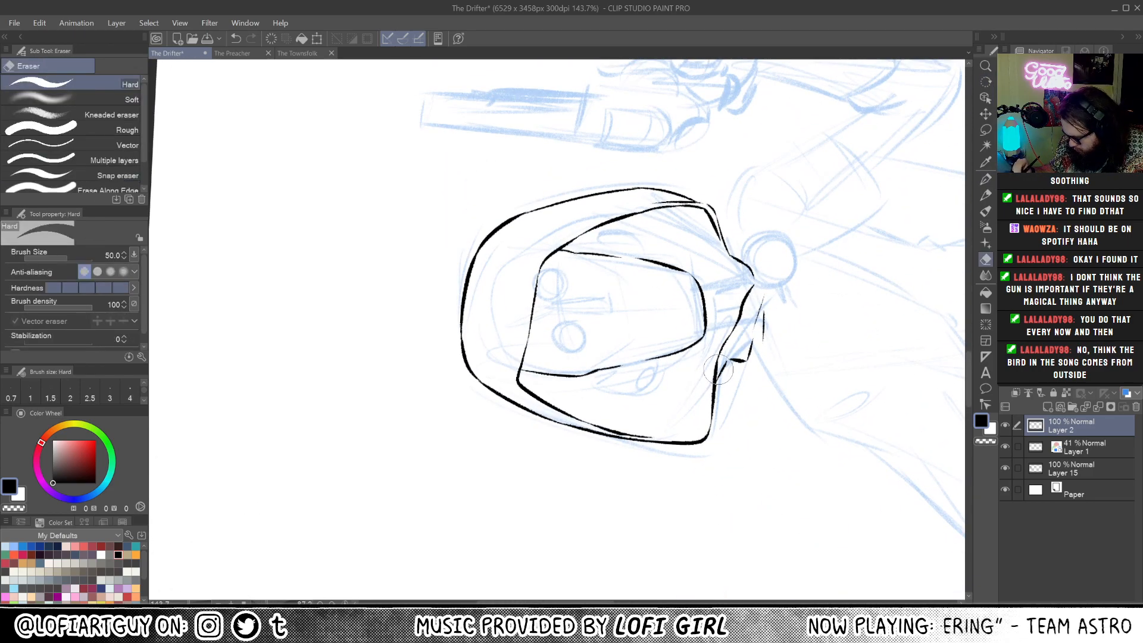
left_click_drag(719, 370, 707, 403)
key("ctrl+z")
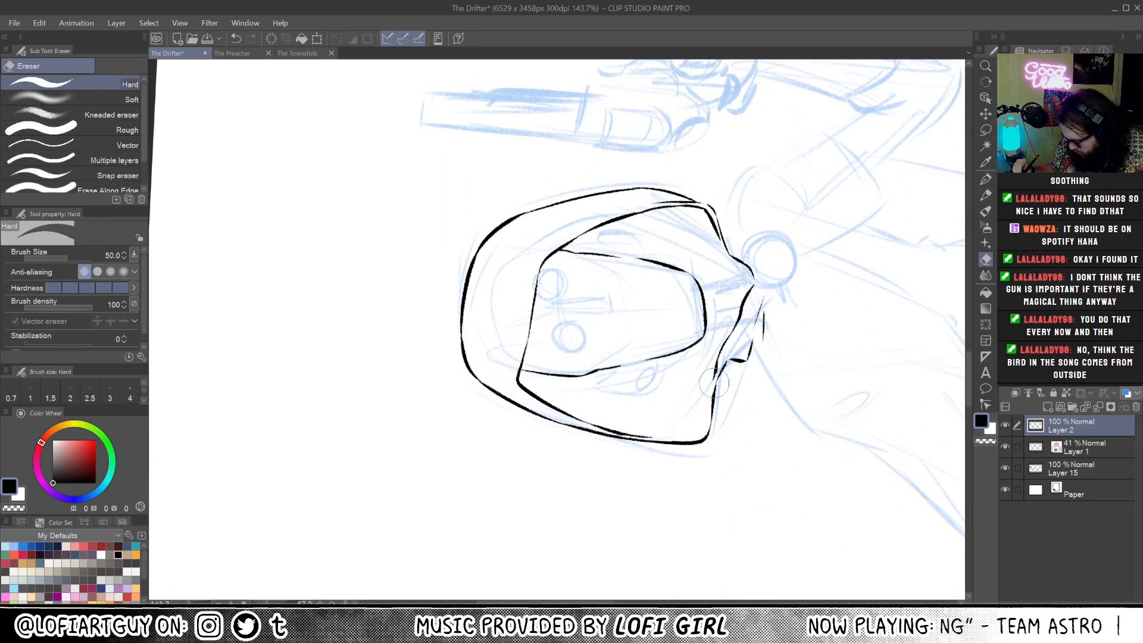
key("p")
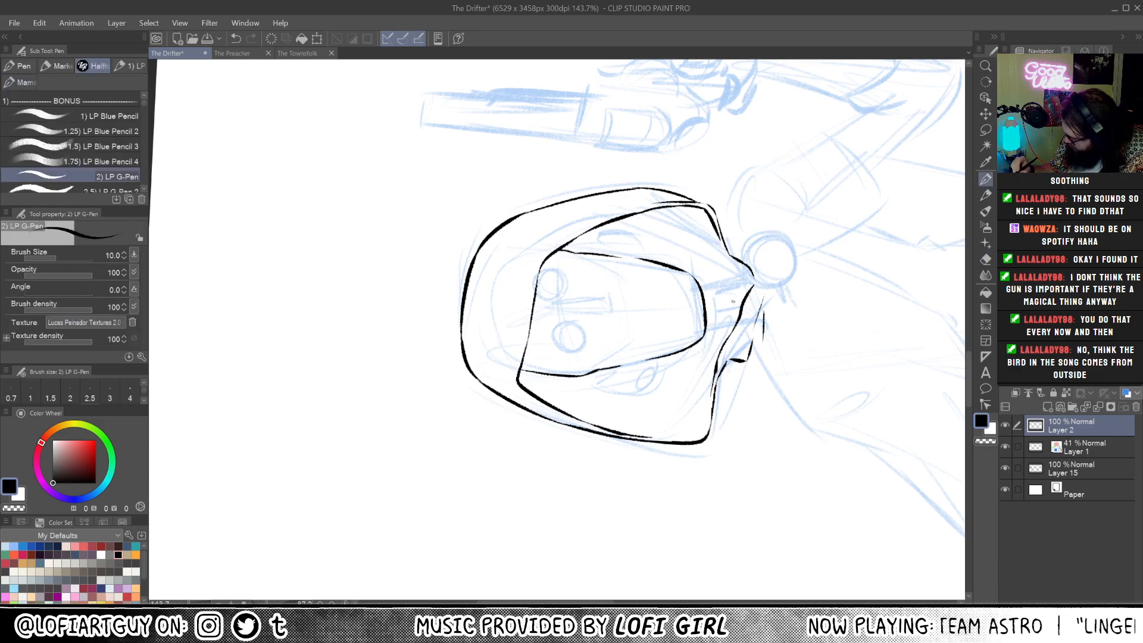
- Turn the head upright and ink a small circle for the left eye inside the sketched socket
key("r")
left_click_drag(741, 250, 656, 526)
key("space")
left_click_drag(628, 454, 779, 404)
key("r")
key("space")
key("r")
left_click_drag(766, 327, 749, 392)
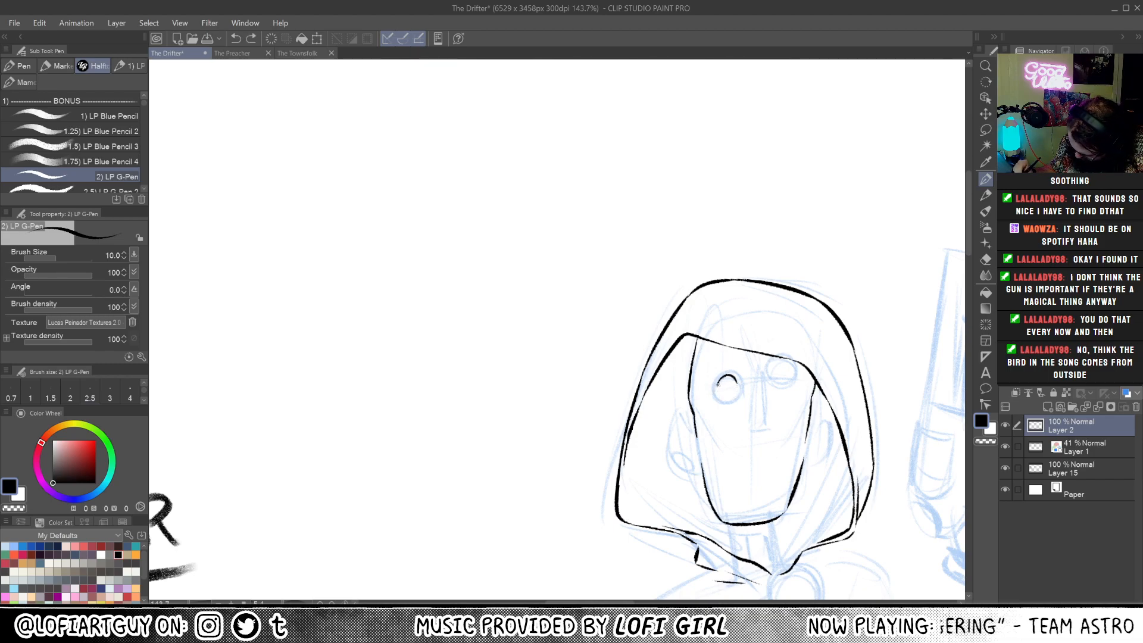
left_click_drag(718, 384, 734, 392)
key("ctrl+z")
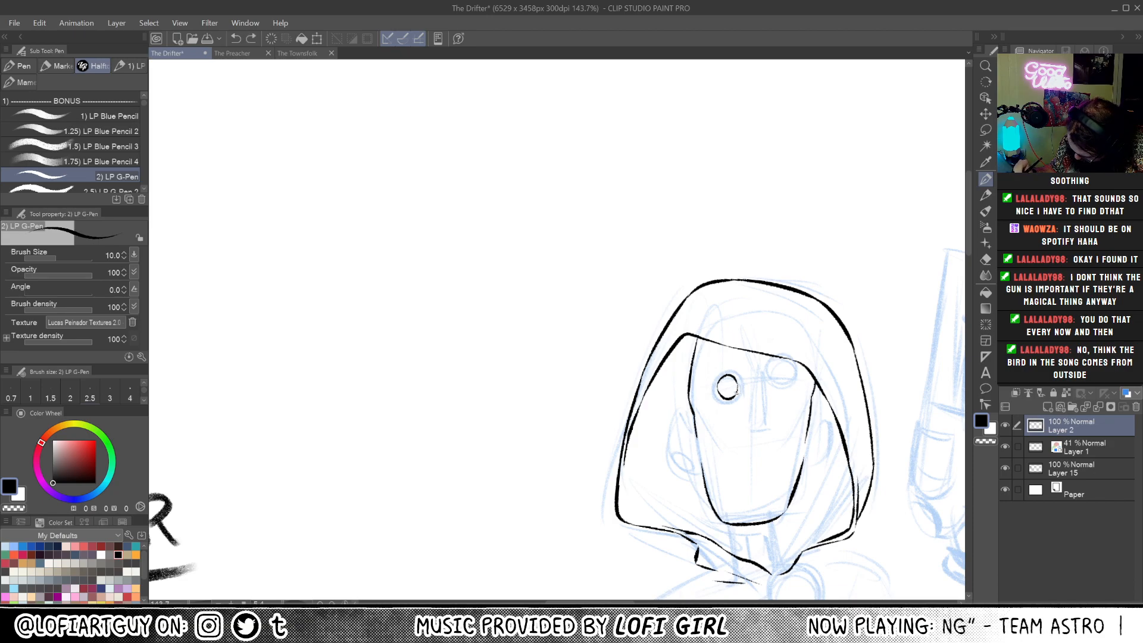
- Ink a matching small circle for the right eye, undoing unsatisfactory strokes along the way
key("r")
left_click_drag(728, 453, 774, 426)
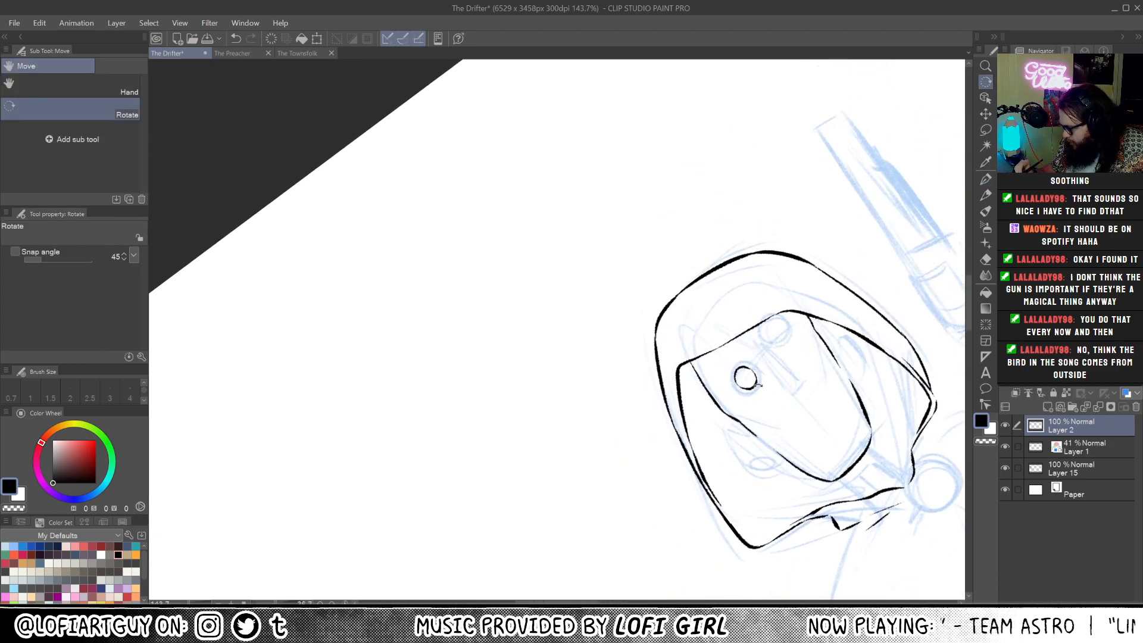
key("space")
left_click_drag(776, 379, 733, 403)
key("r")
mouse_move(733, 403)
left_mouse_down()
mouse_move(722, 432)
mouse_move(679, 467)
mouse_move(699, 450)
left_mouse_up()
key("ctrl+z")
key("ctrl+z")
key("ctrl+z")
key("ctrl+z")
left_click_drag(645, 484, 651, 396)
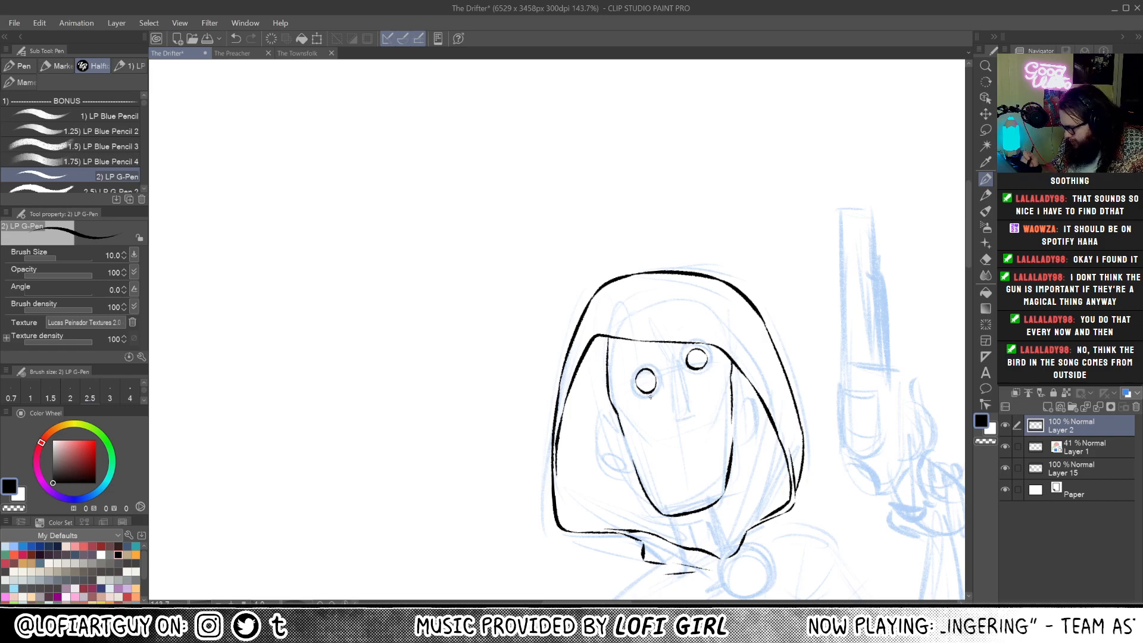
- Ink angled frown lines at the brows above the eyes and draw the nose bridge down between them
mouse_move(650, 397)
left_mouse_down()
mouse_move(763, 338)
mouse_move(707, 476)
mouse_move(766, 325)
left_mouse_up()
key("r")
key("p")
key("r")
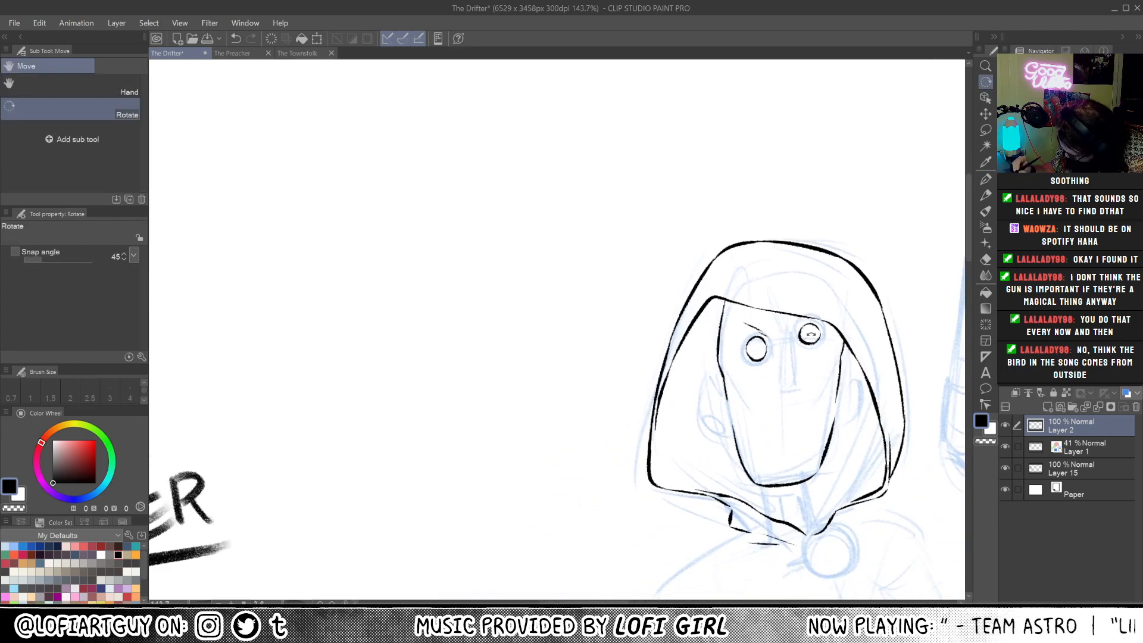
key("p")
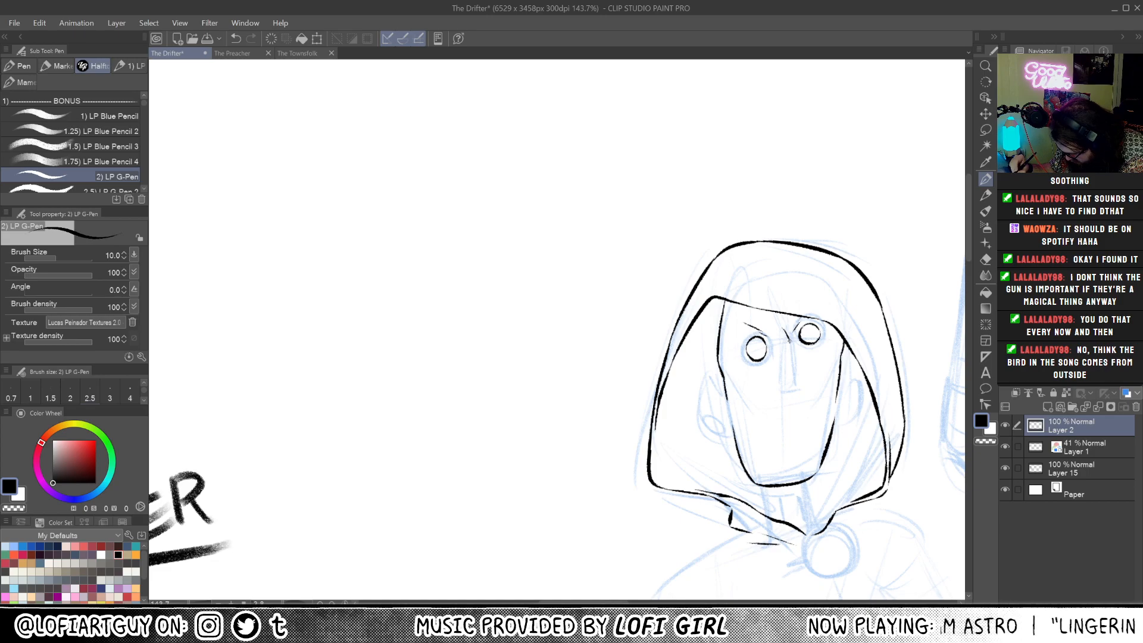
left_click_drag(788, 339, 790, 364)
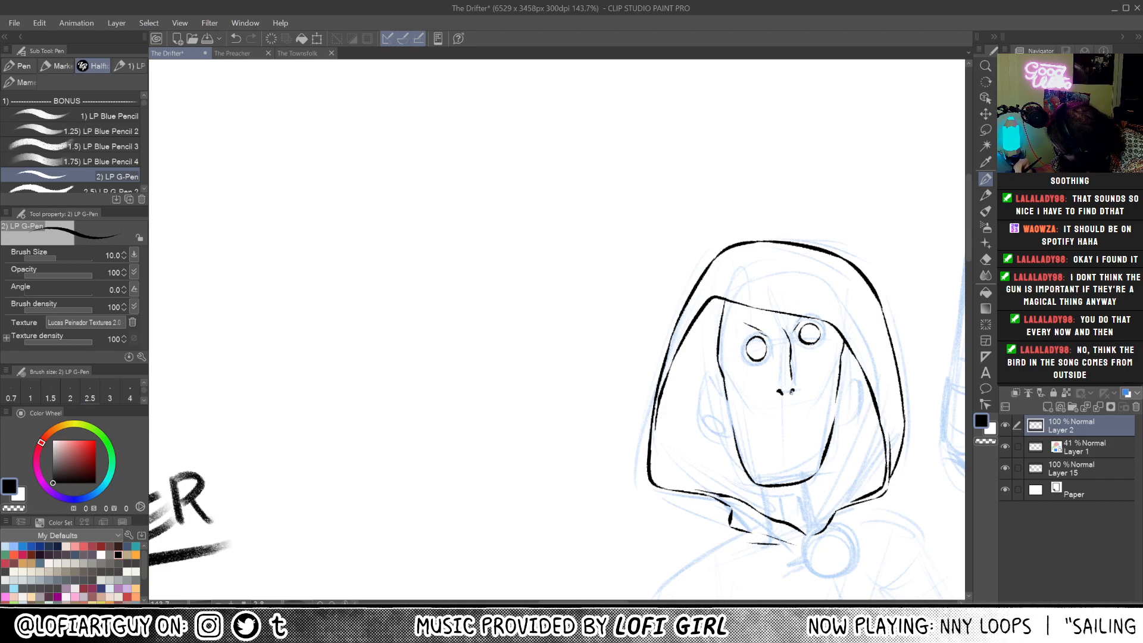
- Ink a frowning mouth below the nose with the G-Pen, closing it with a lower lip line
key("r")
mouse_move(765, 468)
left_mouse_down()
mouse_move(789, 422)
mouse_move(707, 447)
mouse_move(748, 392)
mouse_move(757, 414)
left_mouse_up()
key("ctrl+z")
key("ctrl+z")
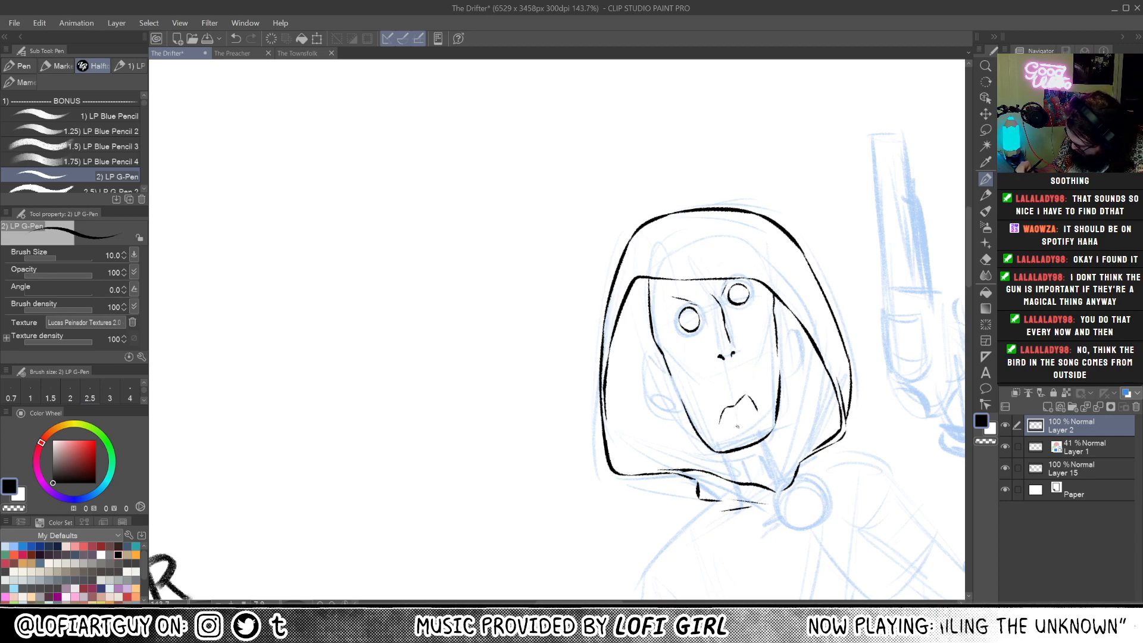
key("r")
left_click_drag(682, 508, 739, 451)
mouse_move(742, 358)
left_mouse_down()
mouse_move(768, 336)
mouse_move(716, 481)
mouse_move(703, 474)
mouse_move(725, 449)
left_mouse_up()
- Lasso the inked mouth, adjust its position under the nose, and clear the selection
key("r")
left_click(986, 130)
left_click(987, 114)
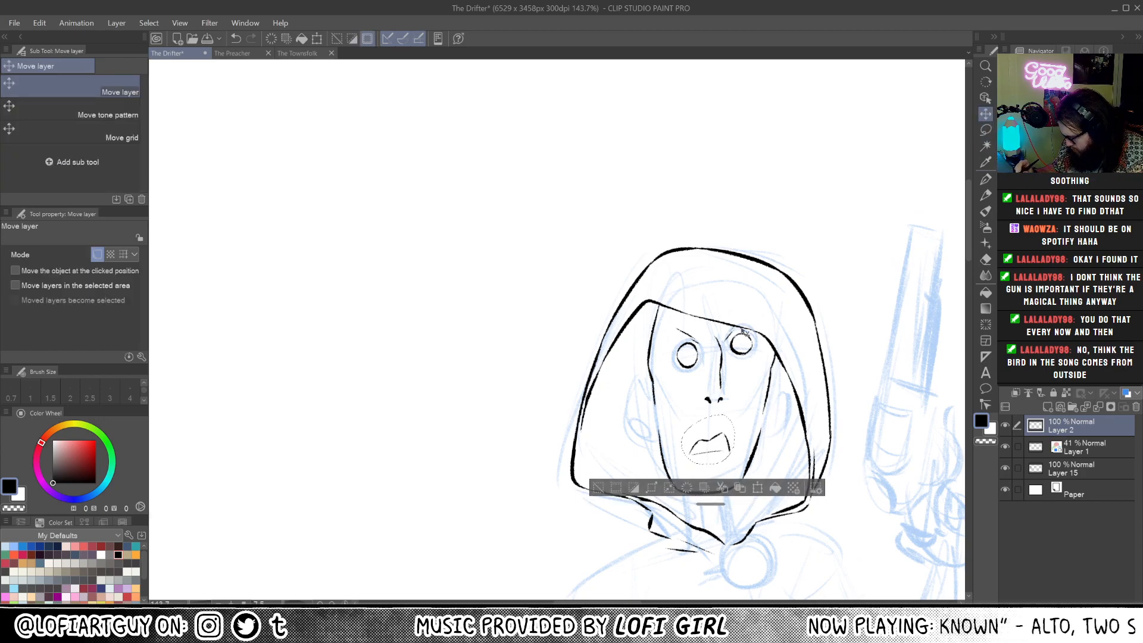
key("ctrl+d")
key("p")
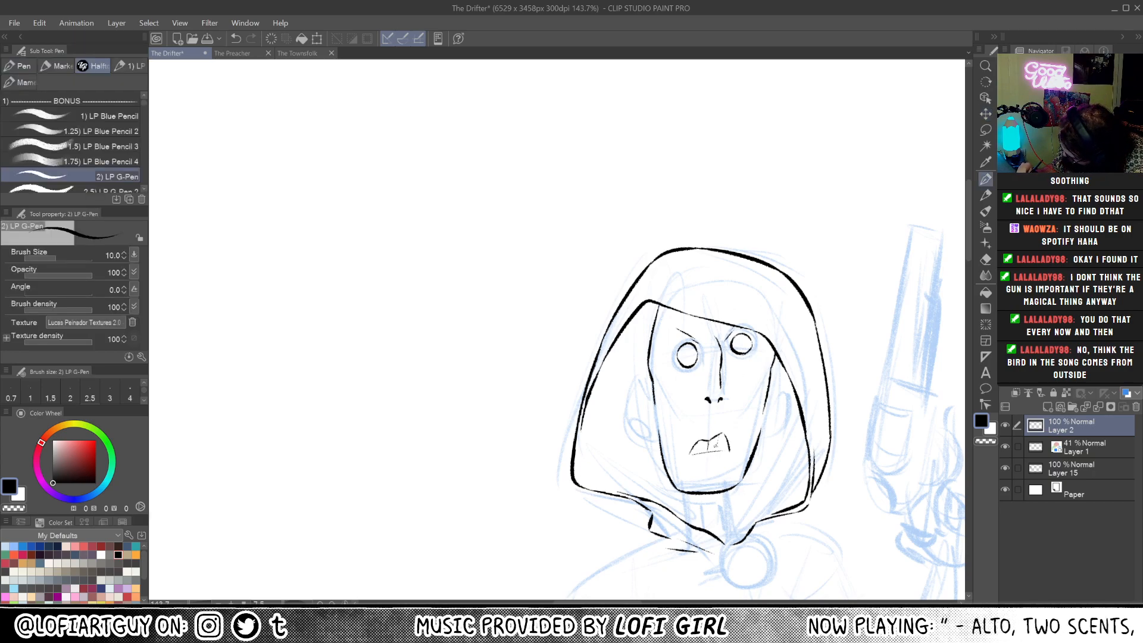
- Ink small teeth inside the frowning mouth
key("ctrl+z")
left_click_drag(714, 438, 717, 441)
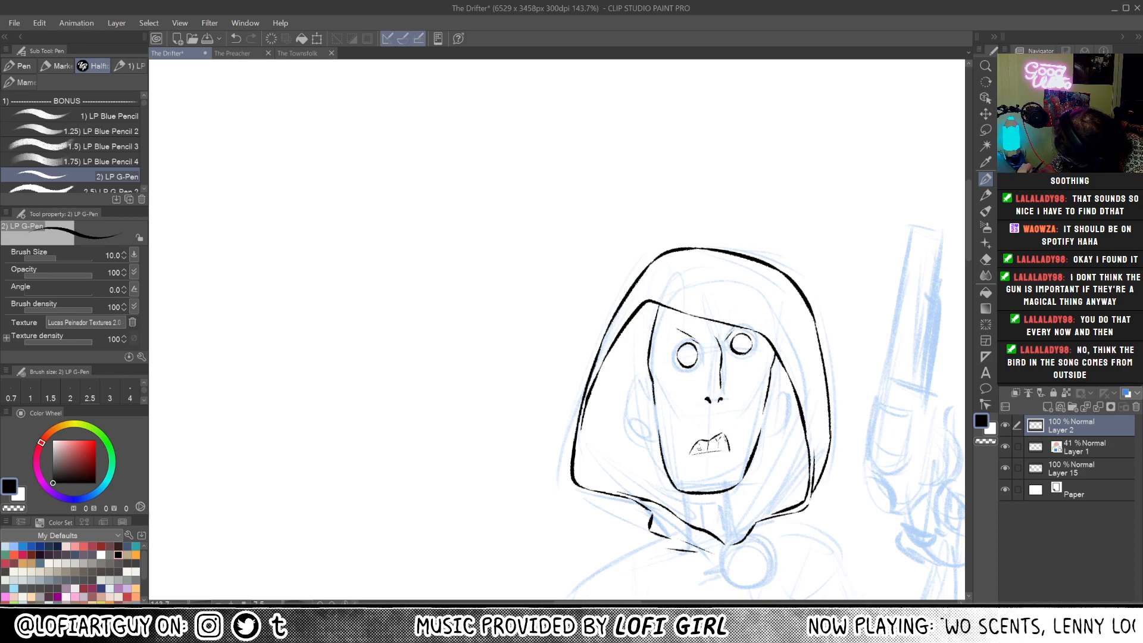
key("r")
left_click_drag(728, 502, 772, 412)
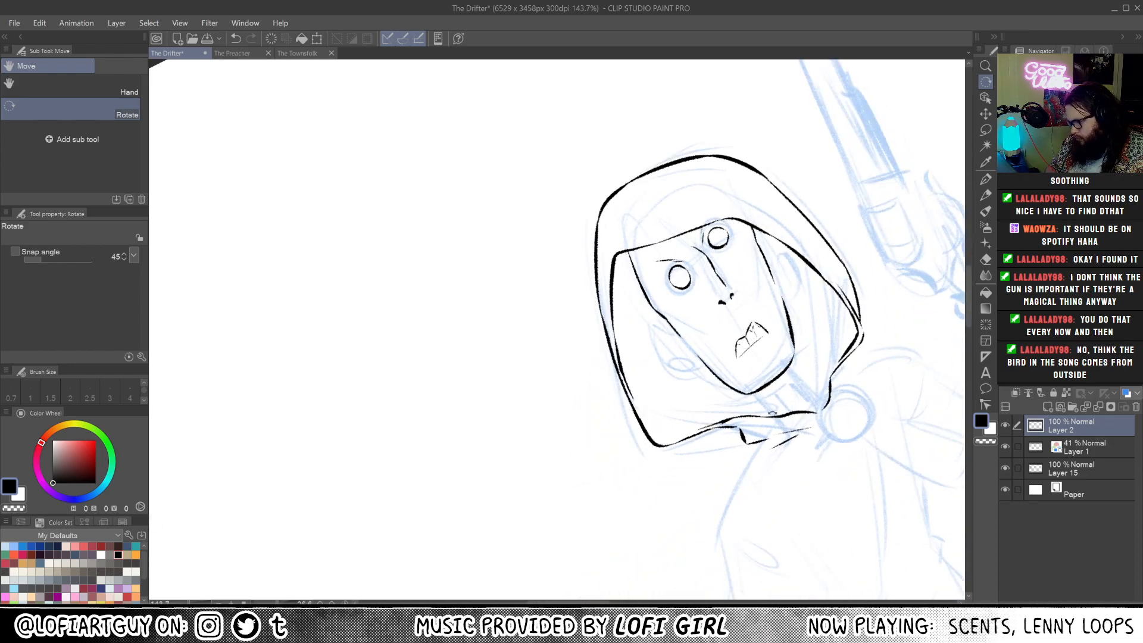
left_click_drag(790, 363, 726, 409)
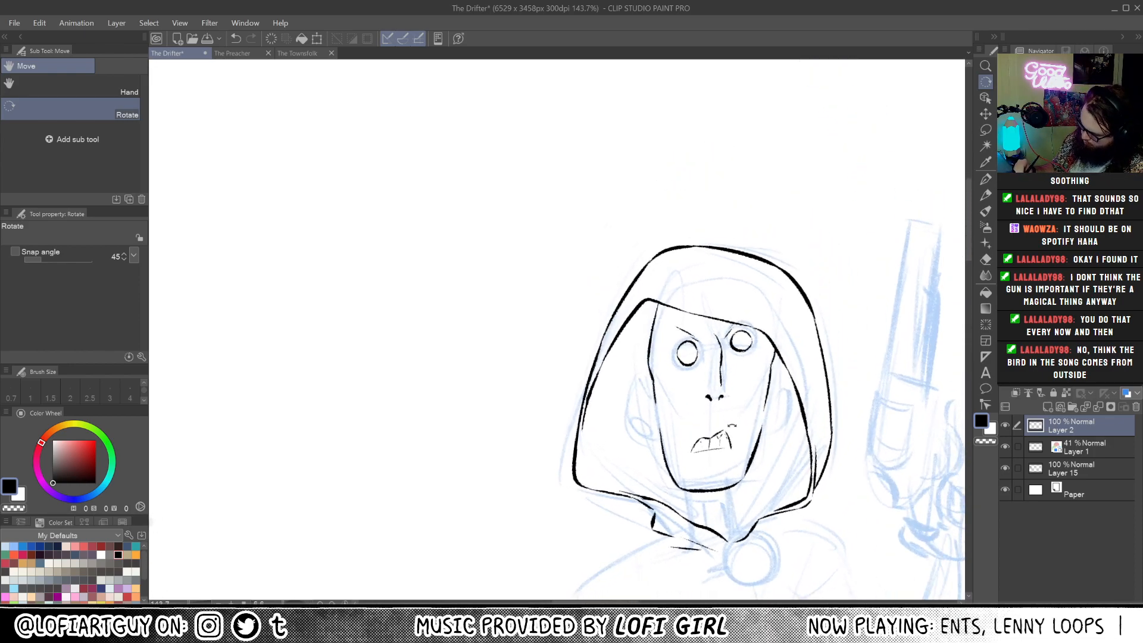
key("p")
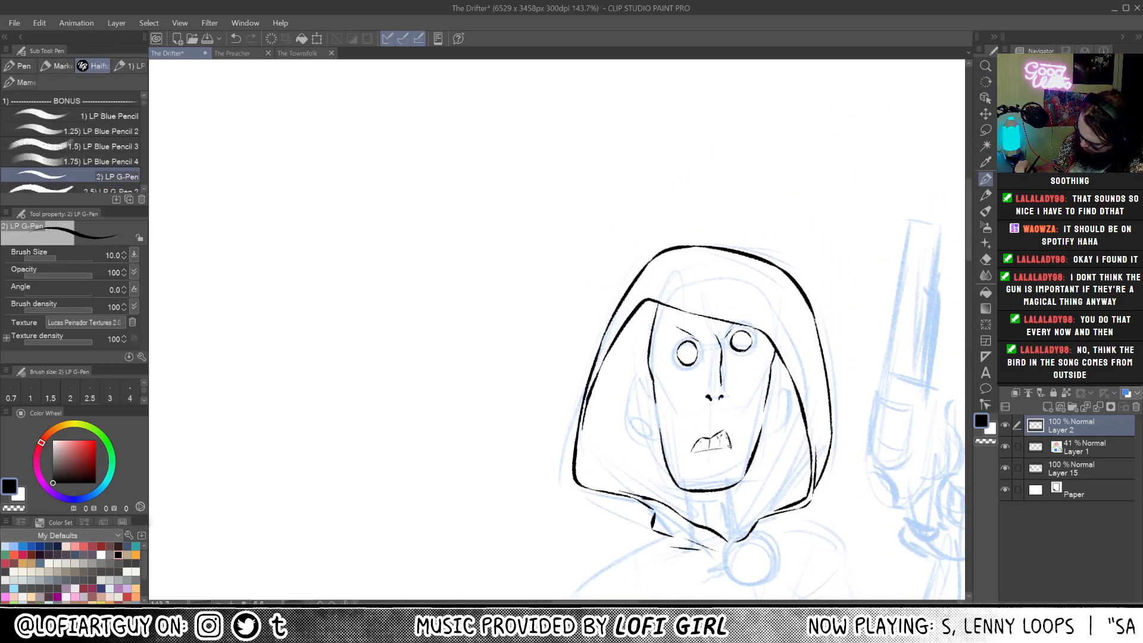
- Refine the mouth with a short fold line rising from its left corner
mouse_move(731, 421)
left_mouse_down()
mouse_move(729, 445)
mouse_move(690, 454)
left_mouse_up()
key("ctrl+z")
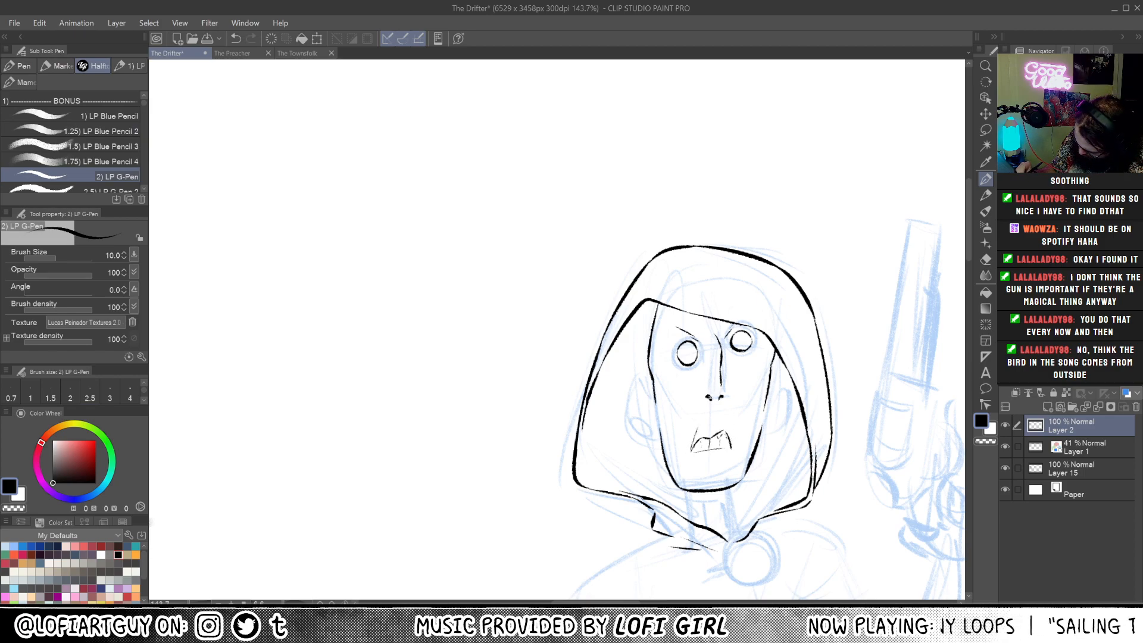
key("ctrl+z")
left_click_drag(707, 391, 708, 399)
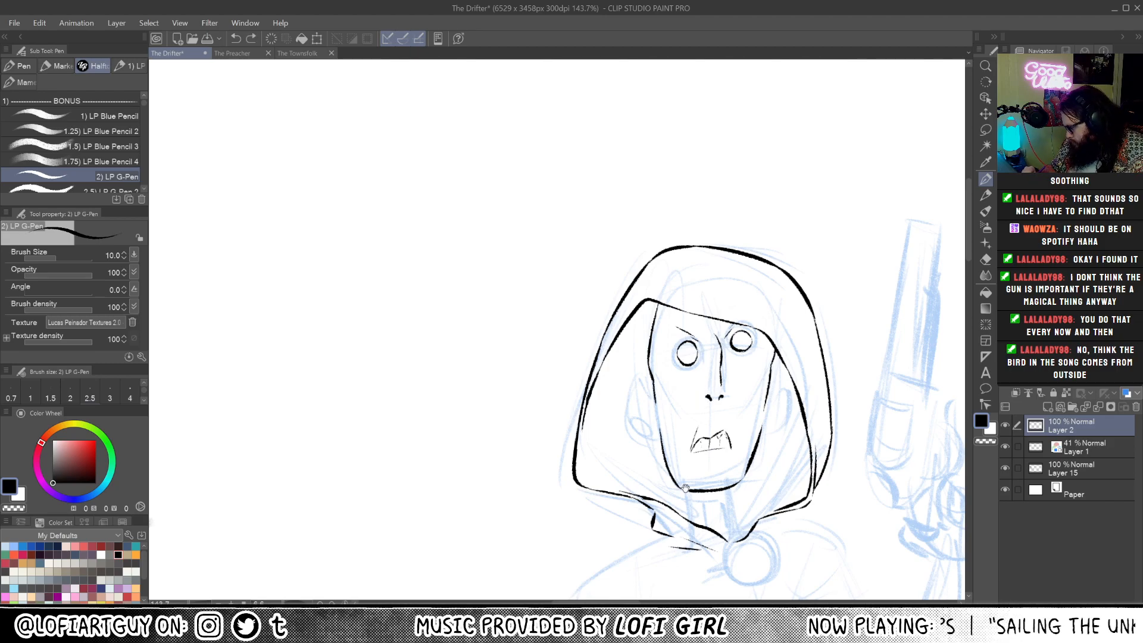
- Ink the outer contour of the ear on the left side of the face, following the blue sketch
left_click_drag(686, 487, 709, 447)
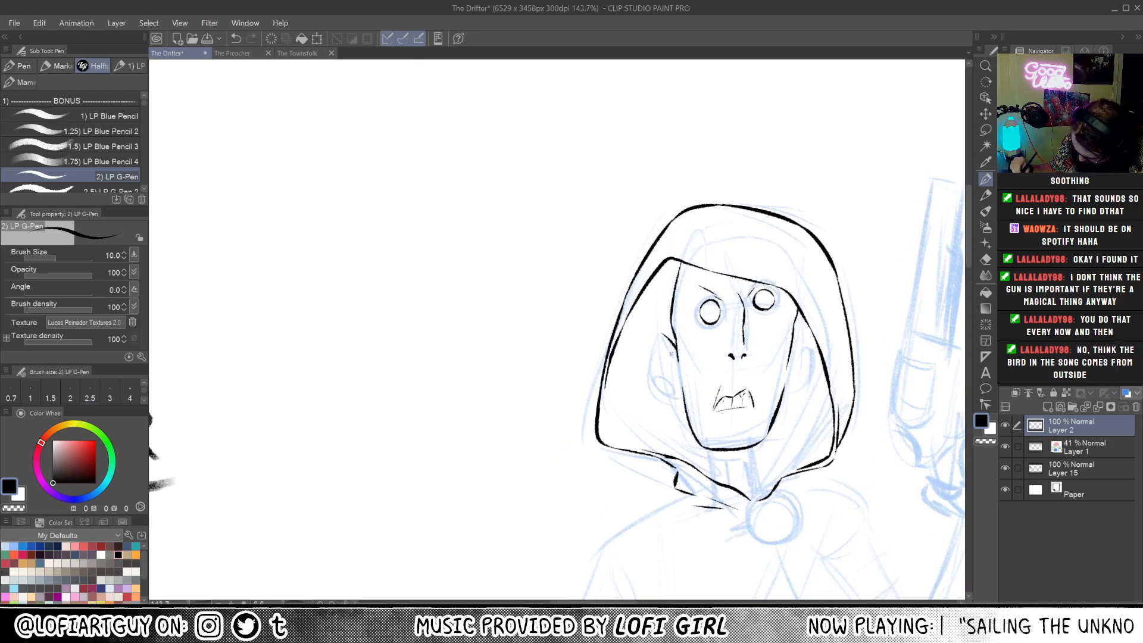
mouse_move(665, 334)
left_mouse_down()
mouse_move(648, 376)
mouse_move(656, 392)
mouse_move(647, 367)
mouse_move(675, 402)
left_mouse_up()
key("ctrl+z")
key("ctrl+z")
key("ctrl+z")
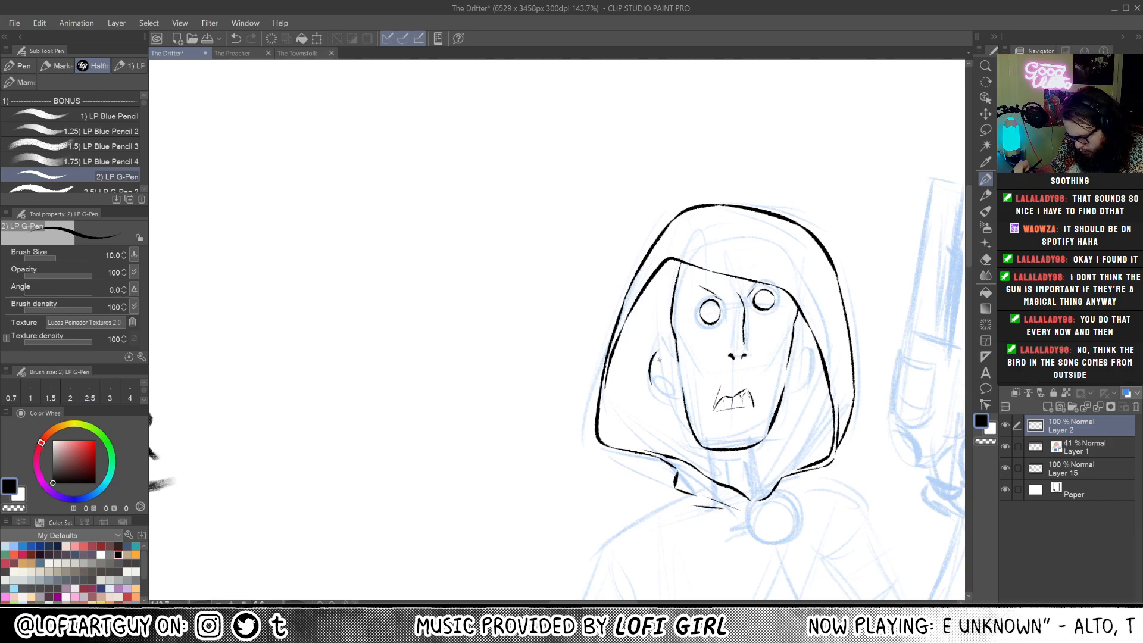
mouse_move(657, 352)
left_mouse_down()
mouse_move(650, 447)
mouse_move(743, 350)
mouse_move(674, 339)
mouse_move(682, 371)
mouse_move(674, 349)
mouse_move(685, 375)
left_mouse_up()
key("ctrl+z")
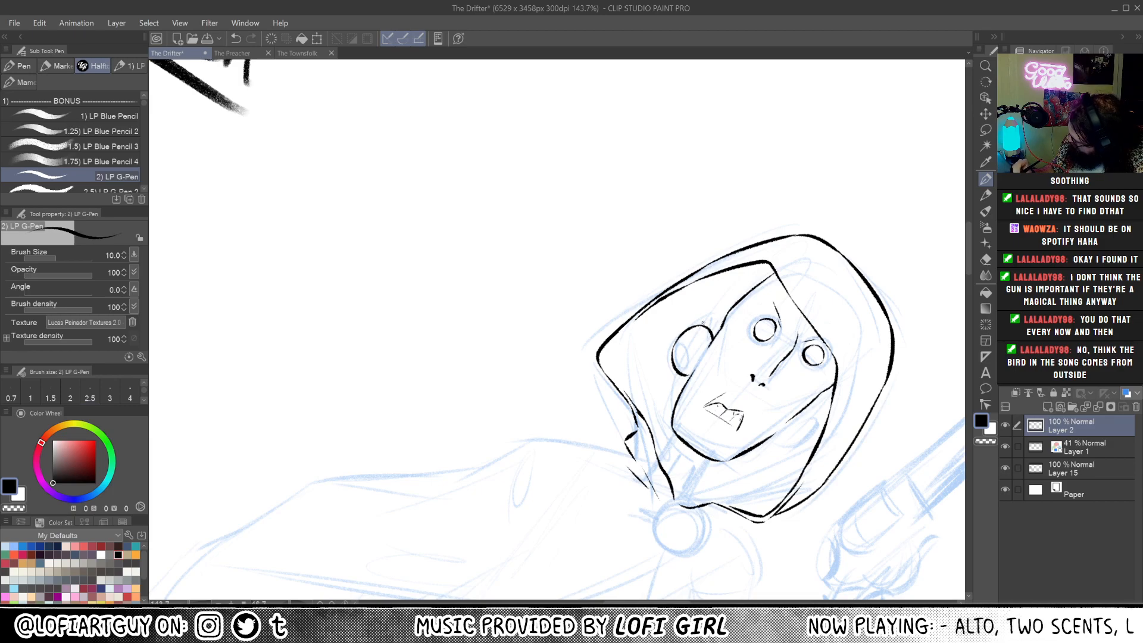
- Ink the inner fold lines of the left ear
key("ctrl+z")
mouse_move(685, 341)
left_mouse_down()
mouse_move(703, 332)
mouse_move(701, 355)
left_mouse_up()
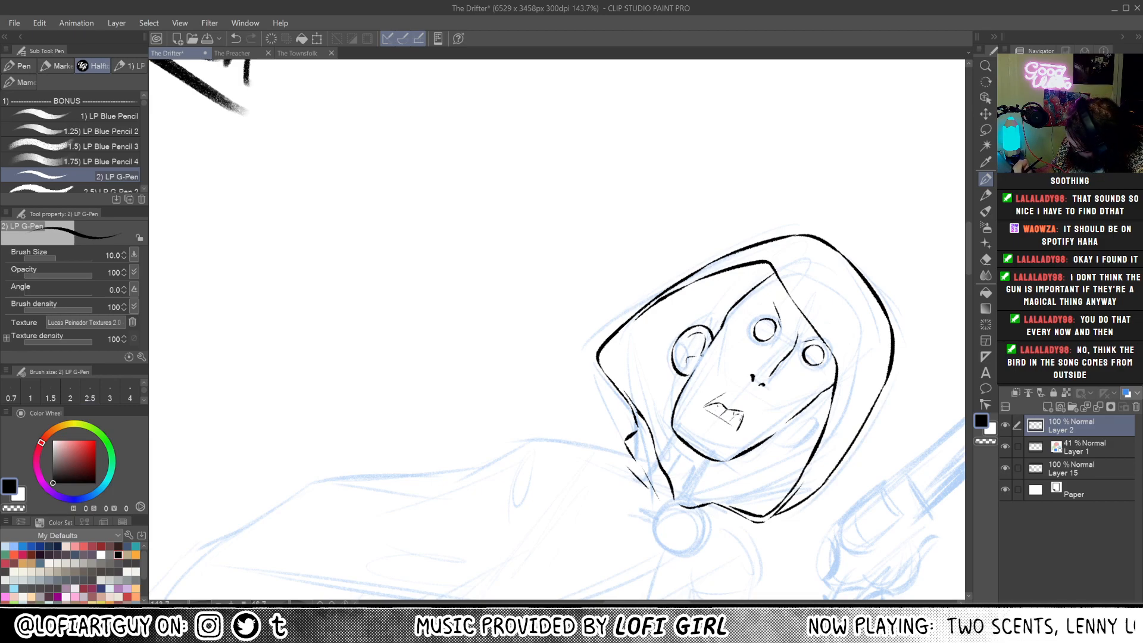
key("ctrl+z")
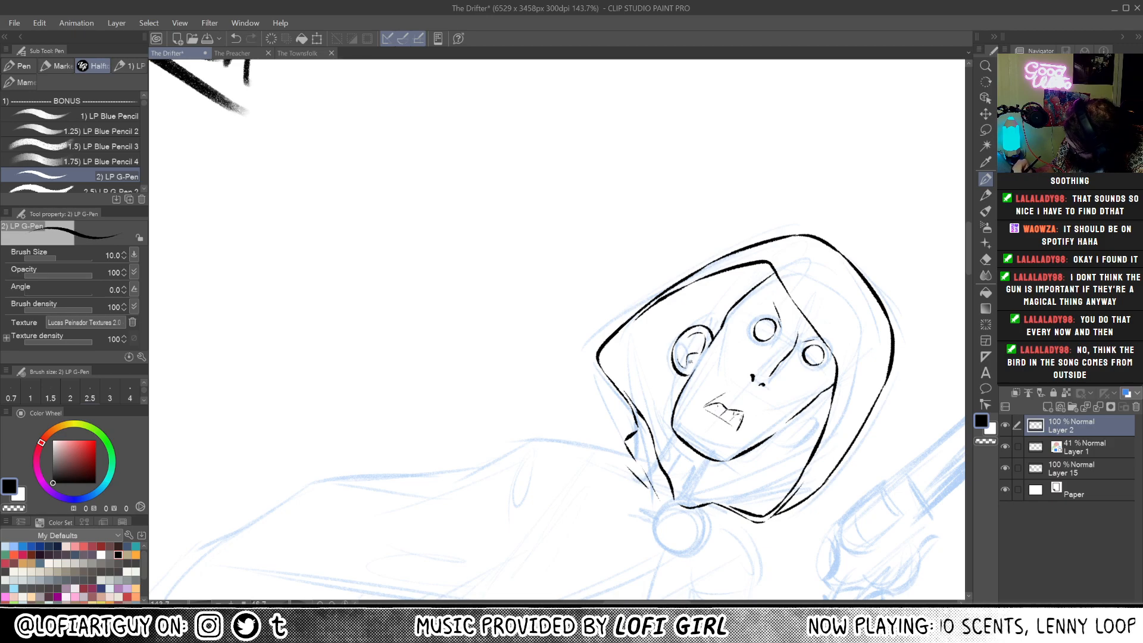
mouse_move(678, 354)
left_mouse_down()
mouse_move(712, 473)
mouse_move(729, 482)
left_mouse_up()
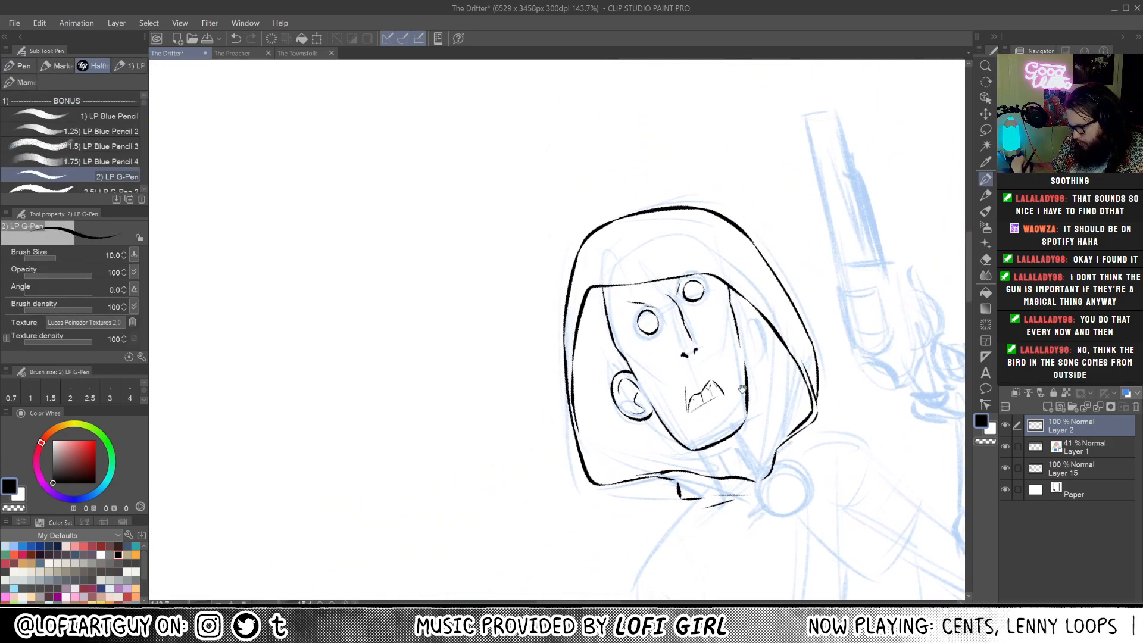
left_click_drag(639, 415, 642, 408)
key("ctrl+z")
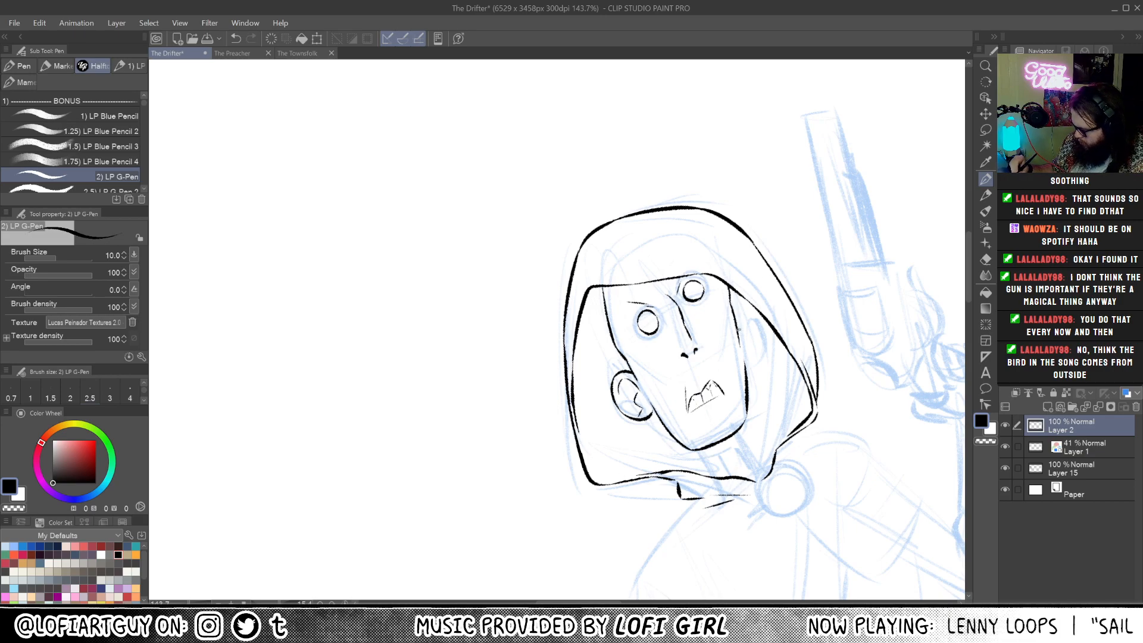
- Ink the ear on the right side of the face, including its inner folds
left_click_drag(739, 337, 761, 344)
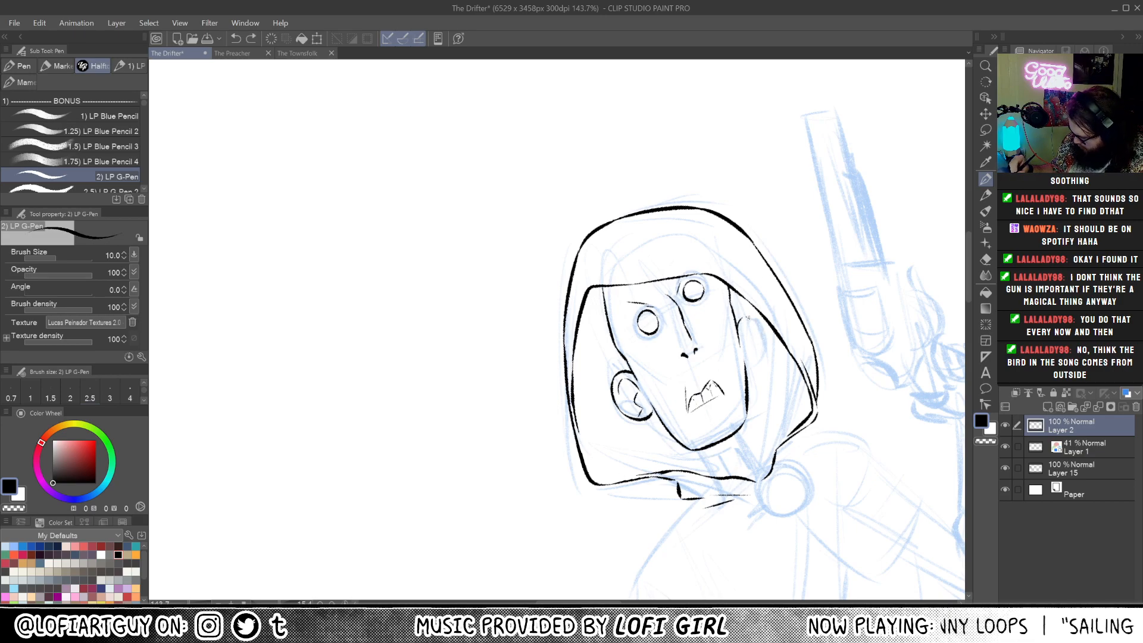
left_click_drag(760, 334, 750, 362)
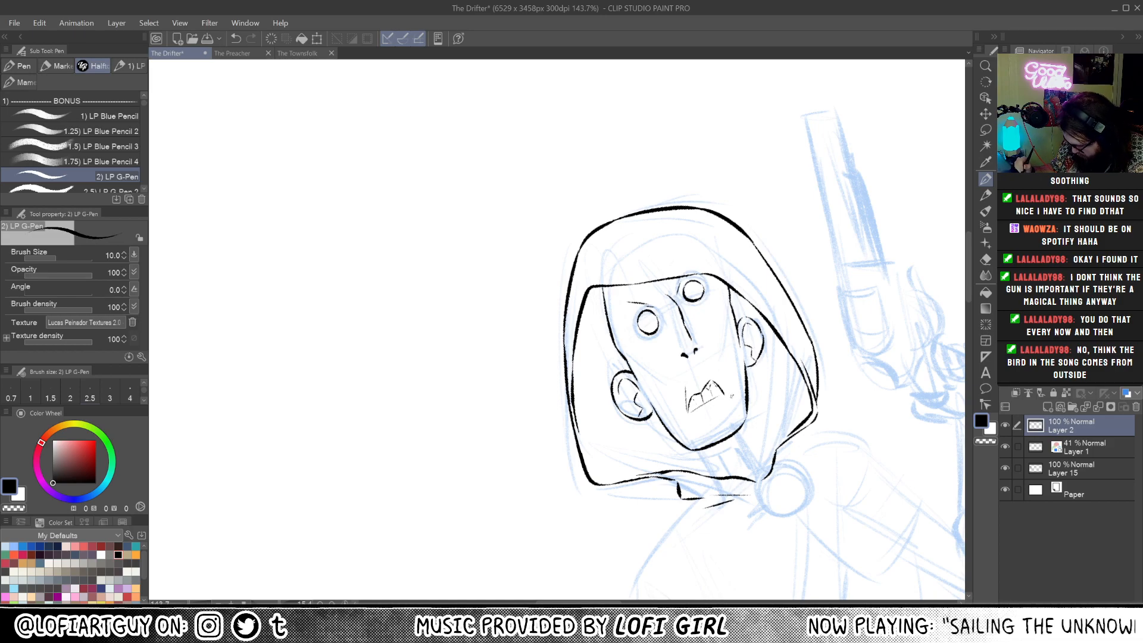
- Ink a short crease below the mouth and a thin vertical line between the nose and upper lip
left_click_drag(689, 306, 680, 274)
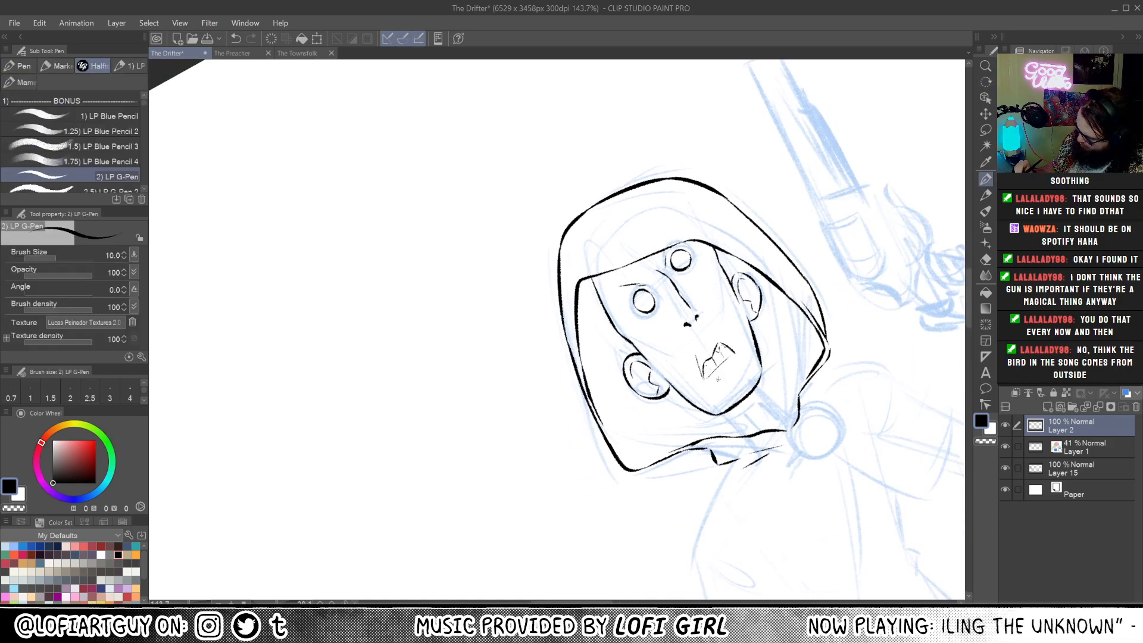
left_click_drag(720, 379, 726, 374)
left_click_drag(758, 484, 664, 415)
left_click_drag(732, 428, 657, 541)
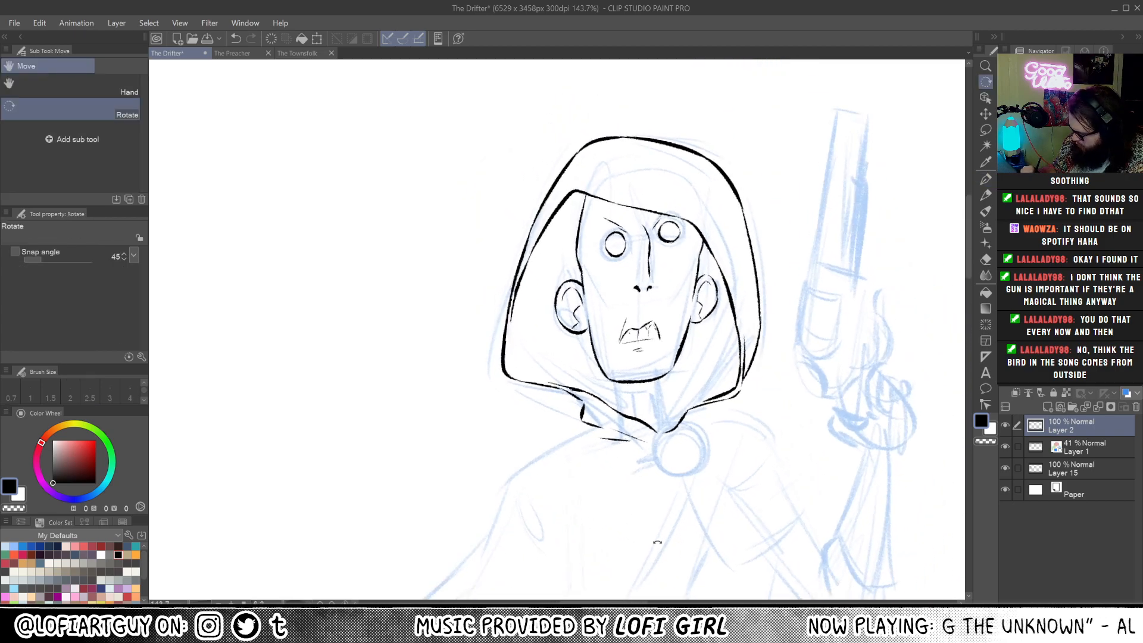
left_click_drag(641, 299, 637, 319)
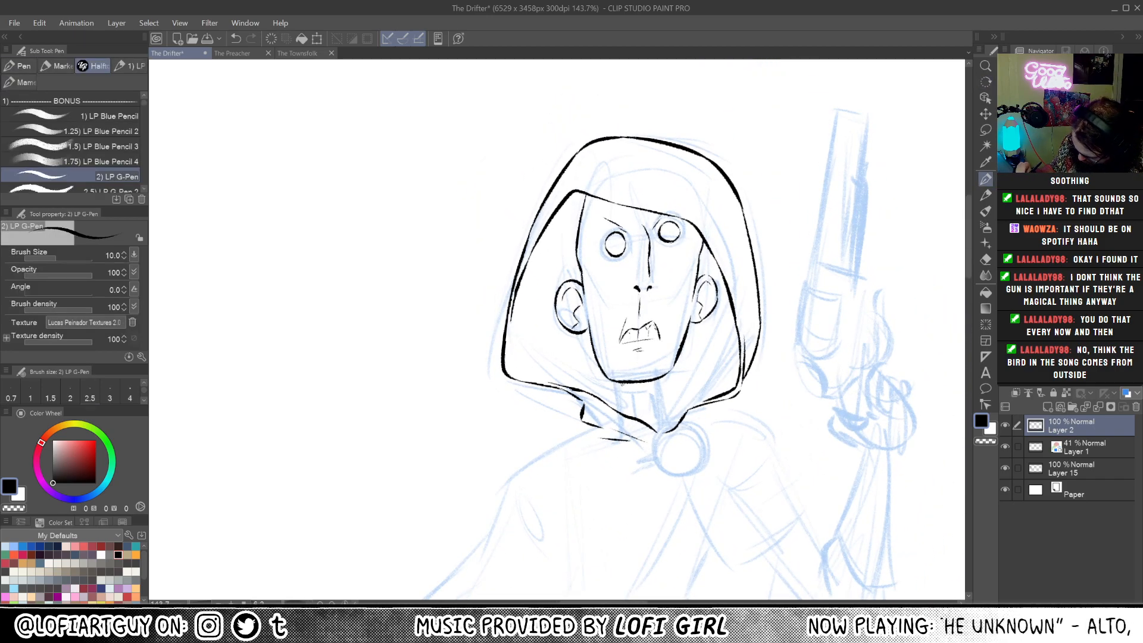
- Ink slanted cheekbone lines on both sides of the face
left_click_drag(609, 438, 600, 540)
left_click_drag(737, 582, 686, 480)
left_click_drag(659, 383, 768, 505)
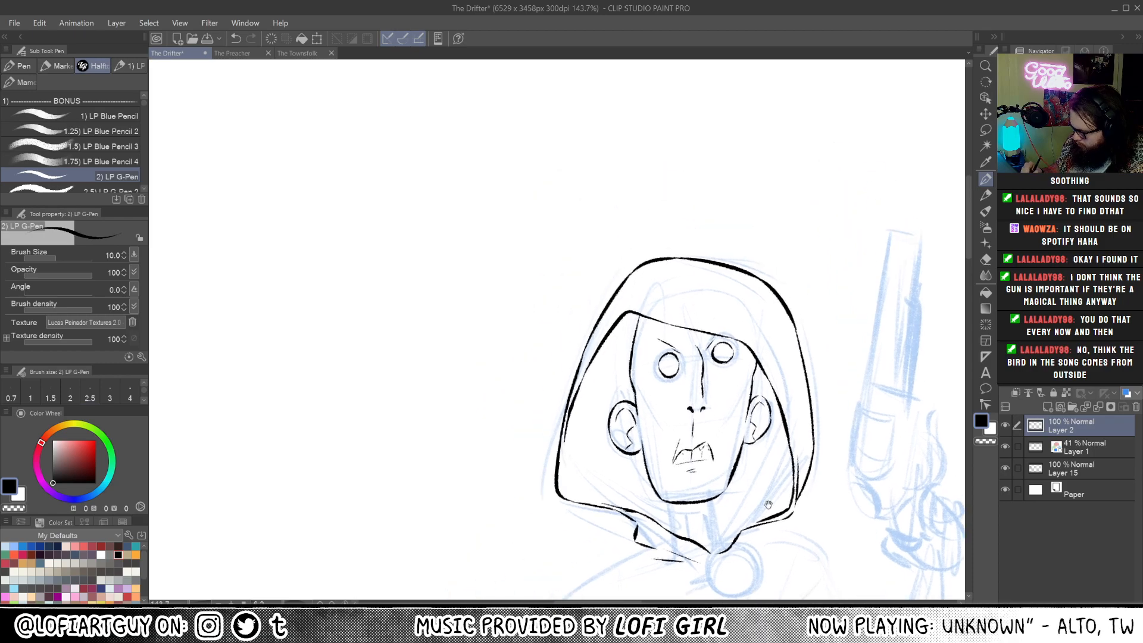
key("ctrl+z")
left_click_drag(728, 413, 742, 389)
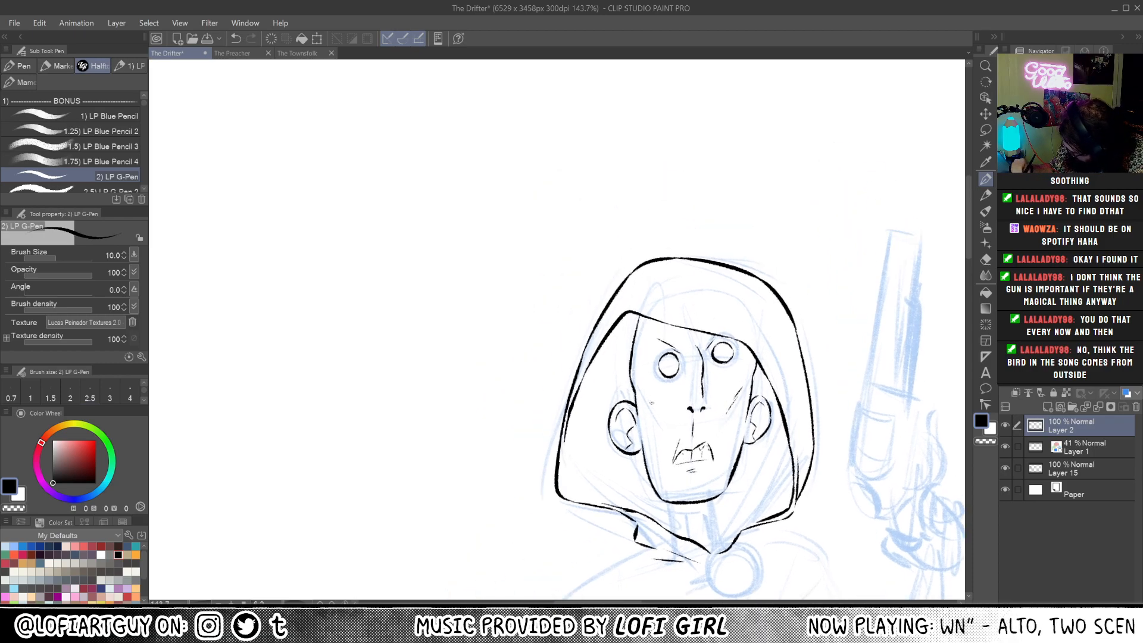
left_click_drag(725, 524, 660, 407)
left_click_drag(648, 516, 632, 436)
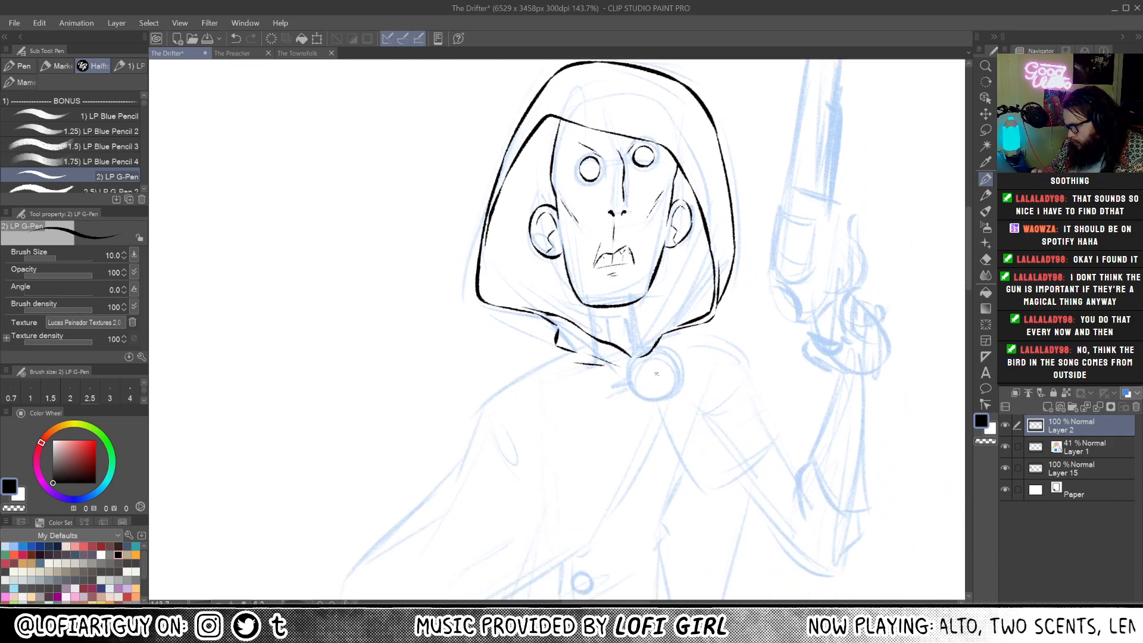
- Redraw the join between the face's upper left edge and the hood opening, erasing stray line ends
mouse_move(657, 374)
left_mouse_down()
mouse_move(652, 411)
mouse_move(631, 387)
mouse_move(686, 340)
left_mouse_up()
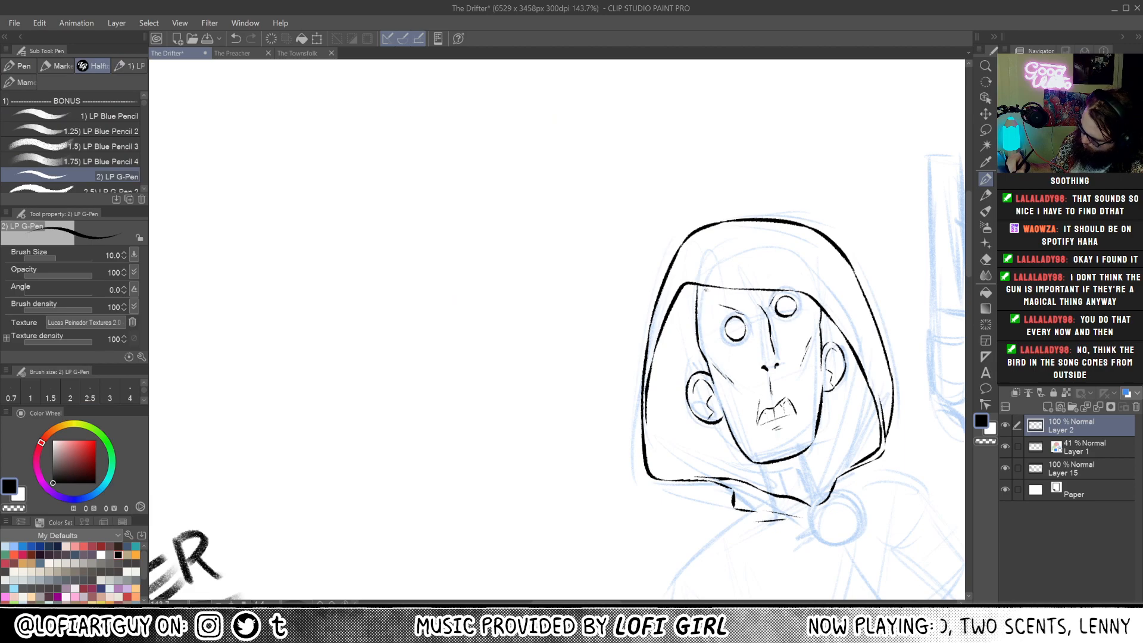
key("e")
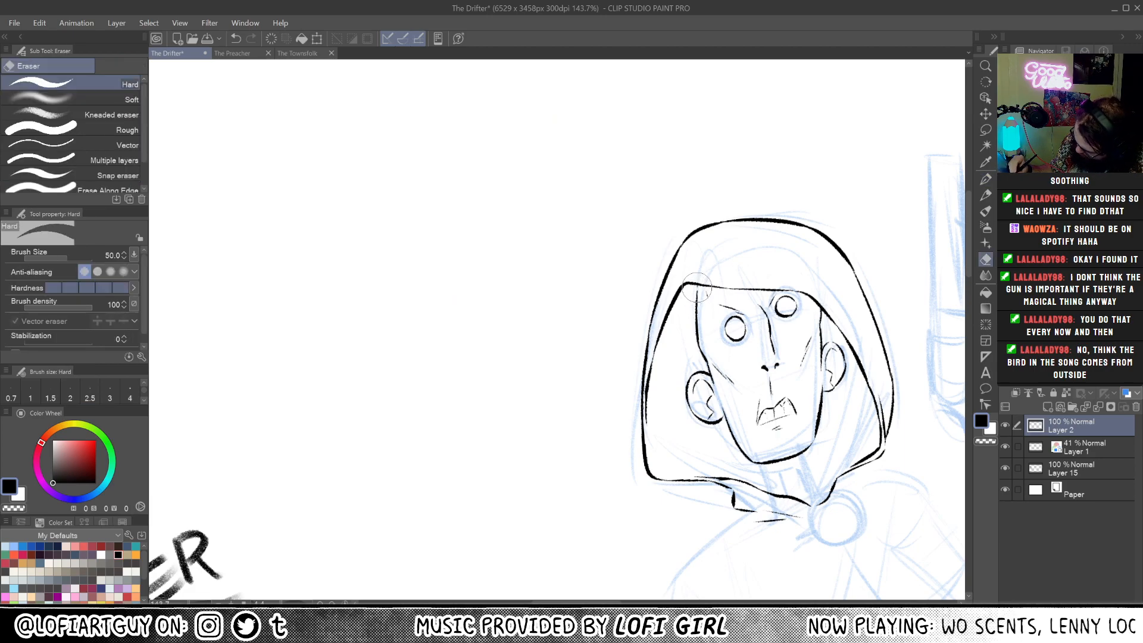
key("p")
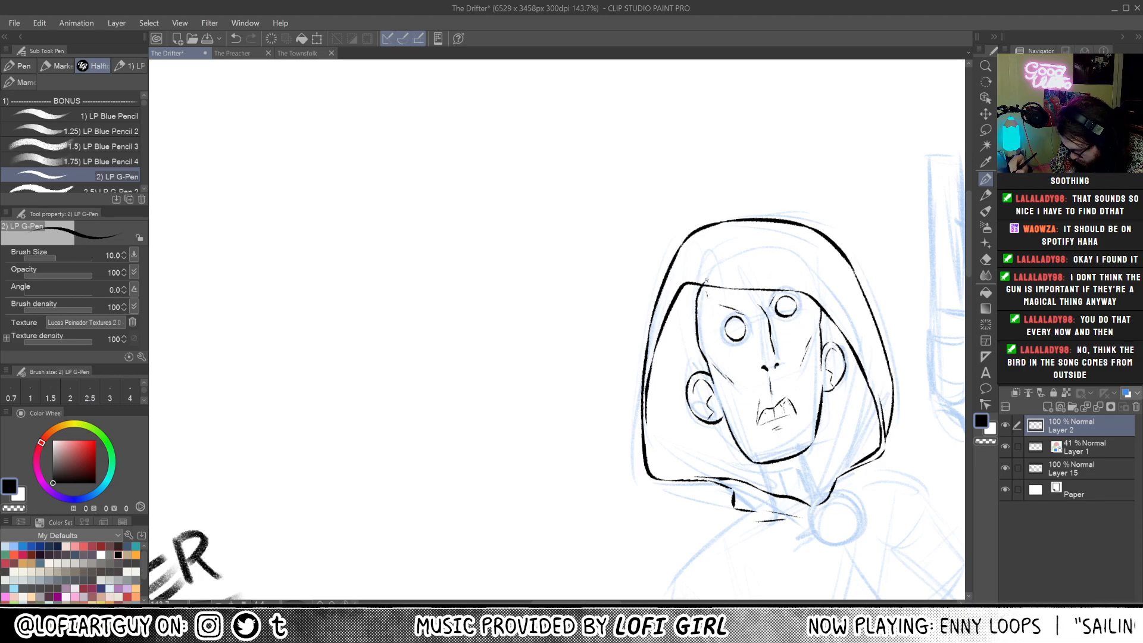
key("e")
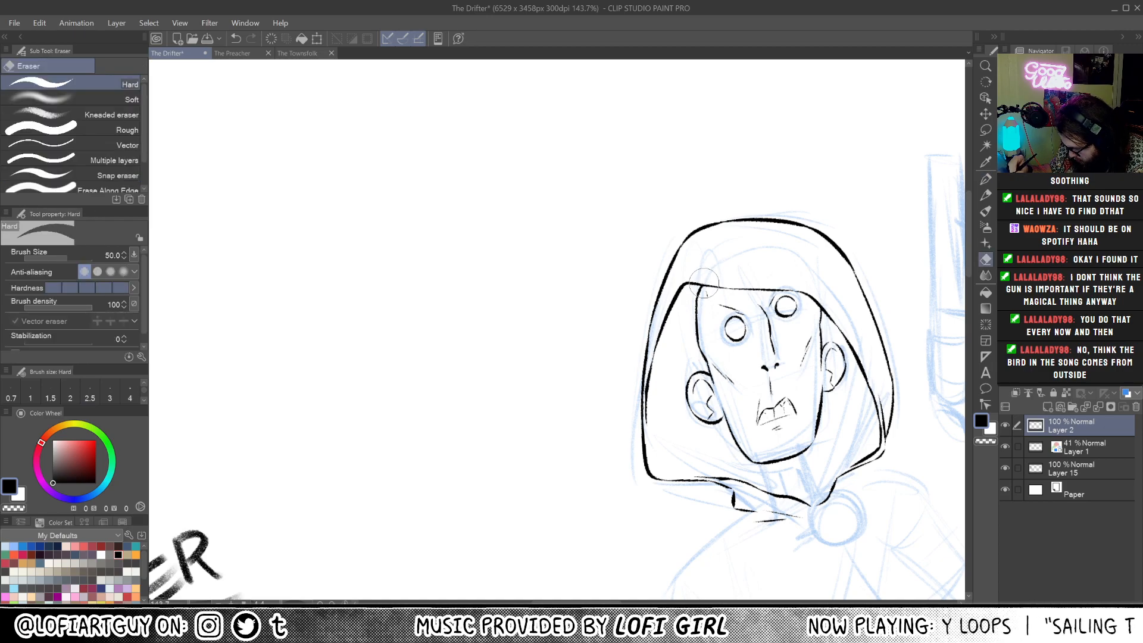
key("p")
- Erase a short piece of the hood opening's edge above the left brow and ink small jagged spikes there
left_click_drag(773, 227, 732, 346)
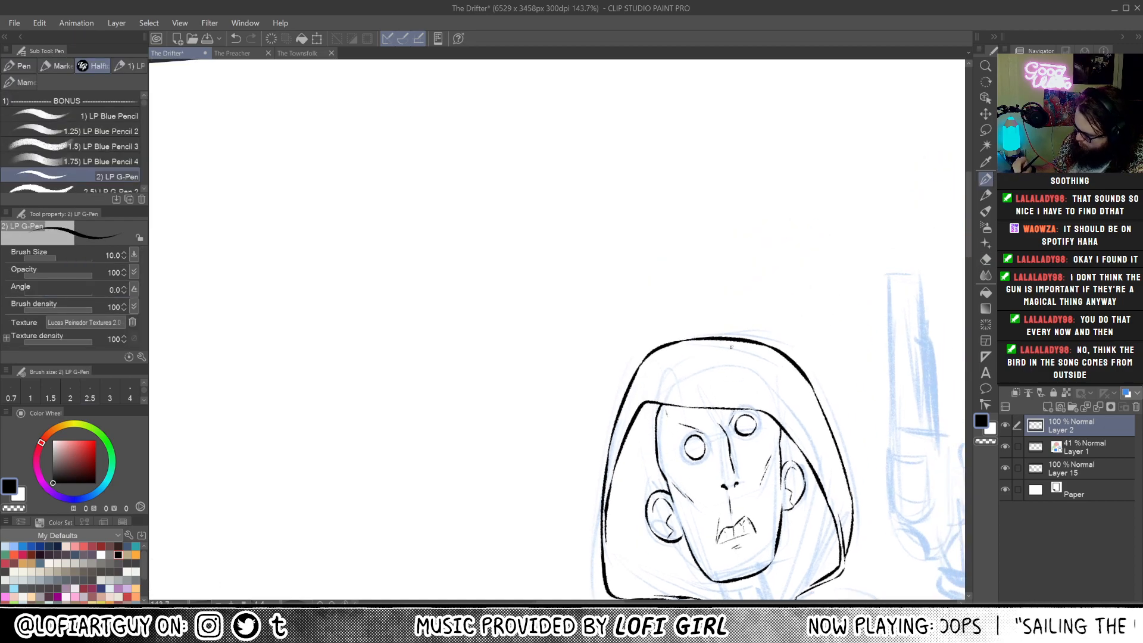
key("e")
mouse_move(682, 404)
left_mouse_down()
mouse_move(699, 409)
mouse_move(704, 393)
left_mouse_up()
key("p")
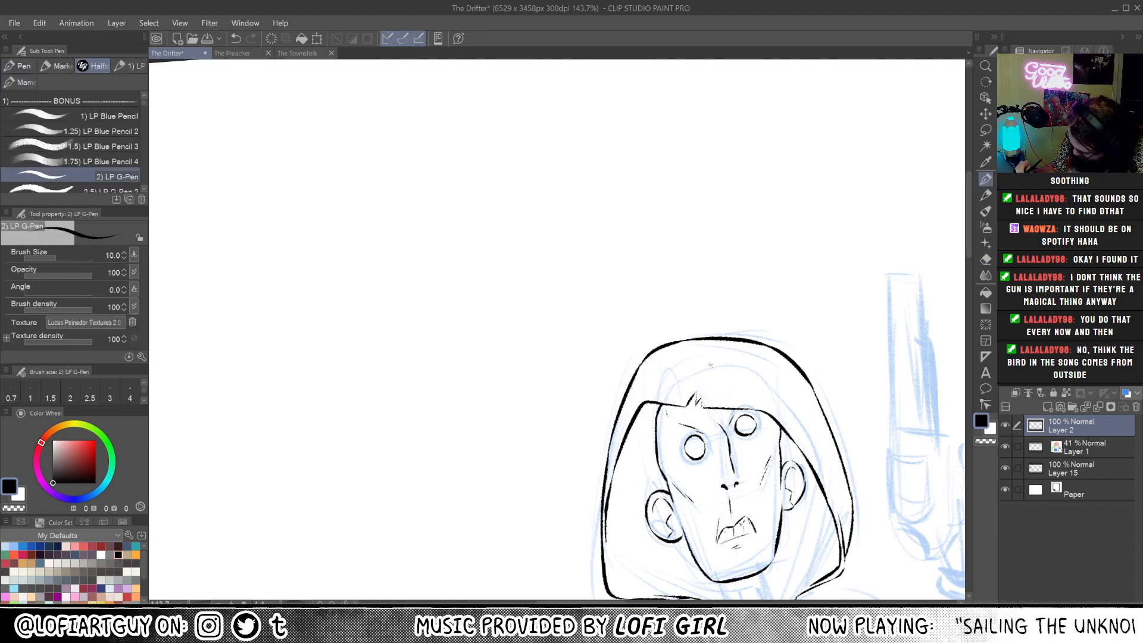
- Ink a jagged tear with small curved details on the hood's inner right edge beside the ear
mouse_move(832, 498)
left_mouse_down()
mouse_move(770, 331)
mouse_move(775, 344)
left_mouse_up()
key("ctrl+z")
key("ctrl+z")
key("ctrl+z")
key("ctrl+z")
key("ctrl+z")
left_click_drag(764, 299, 781, 353)
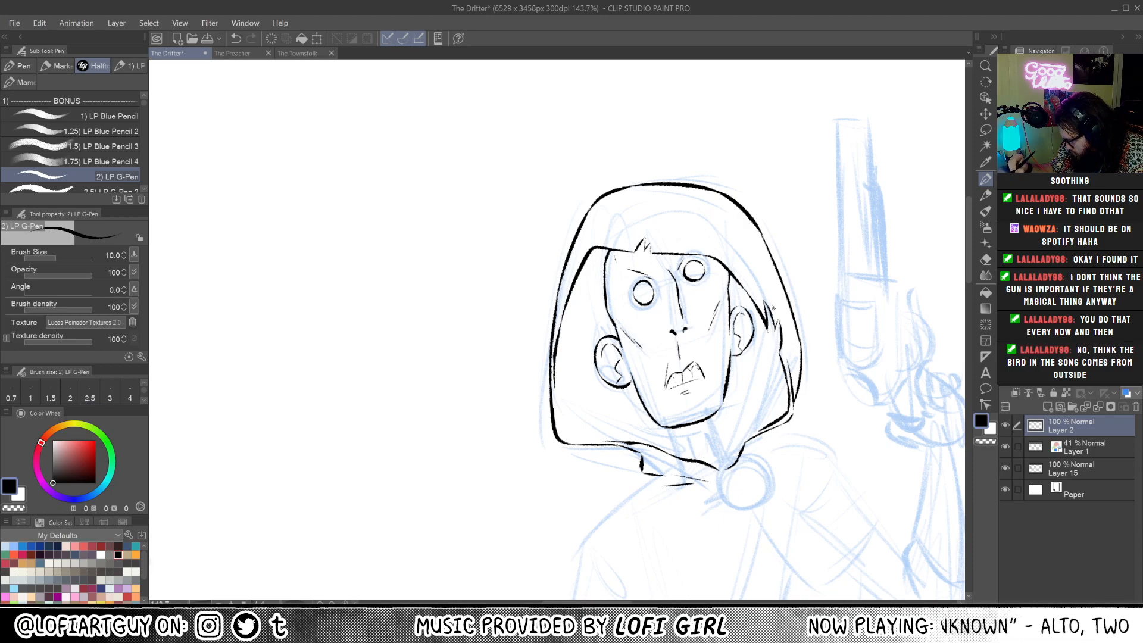
left_click_drag(769, 300, 778, 318)
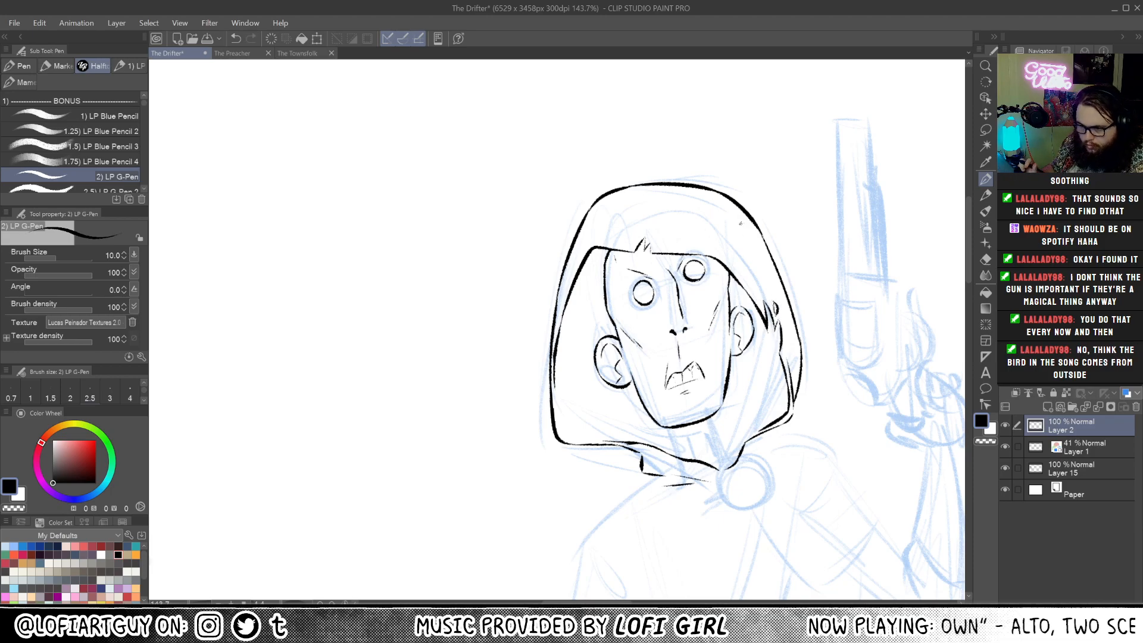
mouse_move(662, 522)
left_mouse_down()
mouse_move(585, 386)
mouse_move(623, 253)
left_mouse_up()
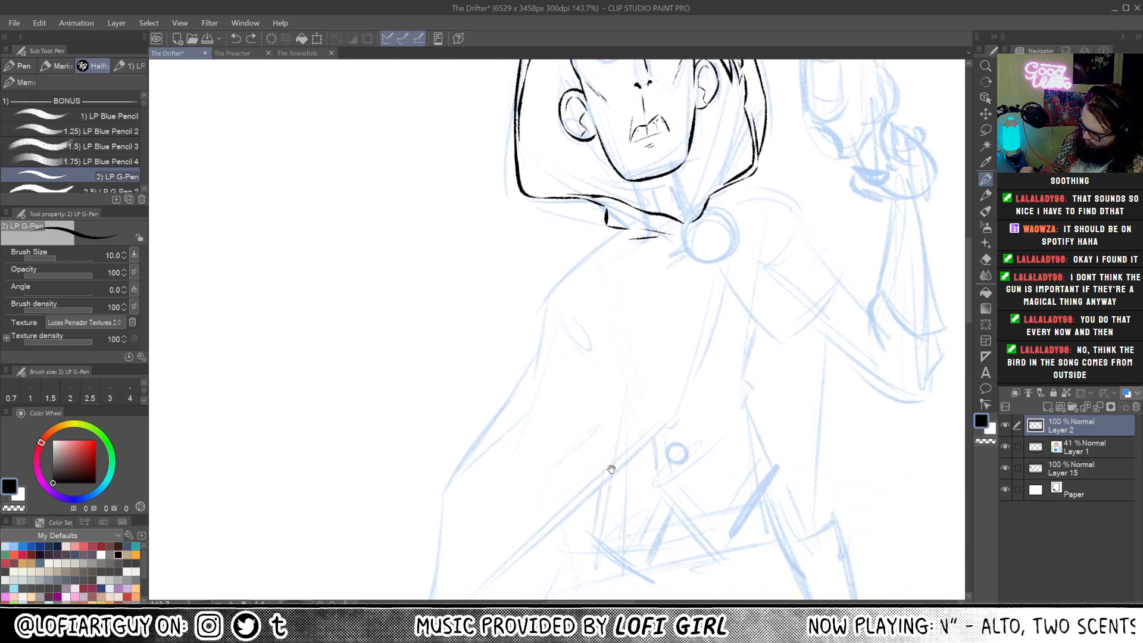
left_click_drag(636, 416, 710, 586)
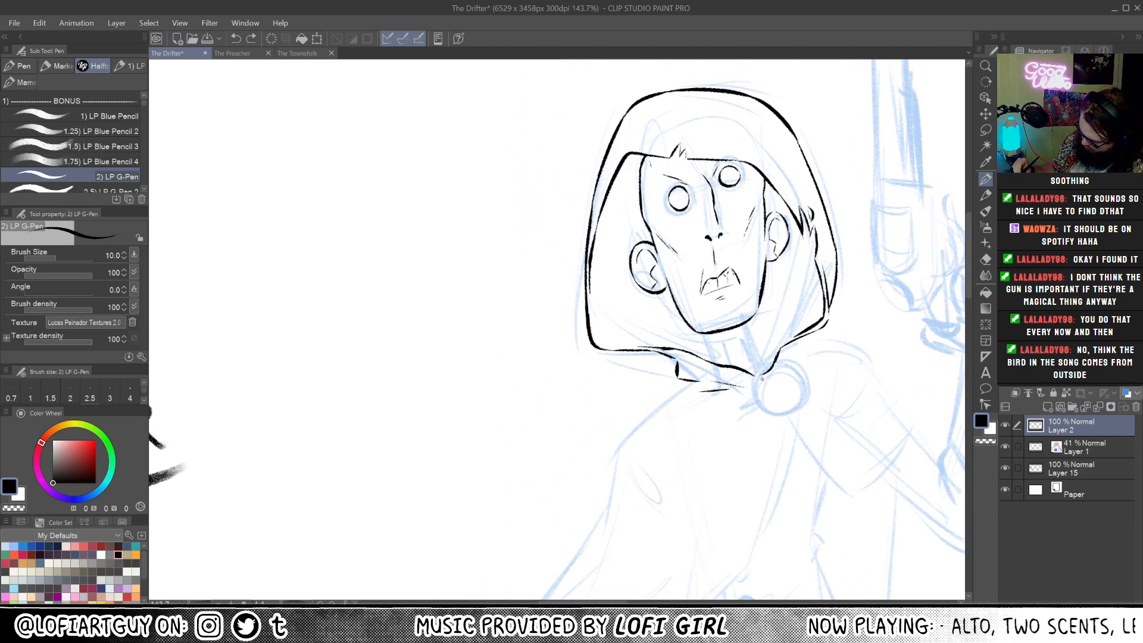
left_click_drag(762, 379, 783, 357)
key("ctrl+z")
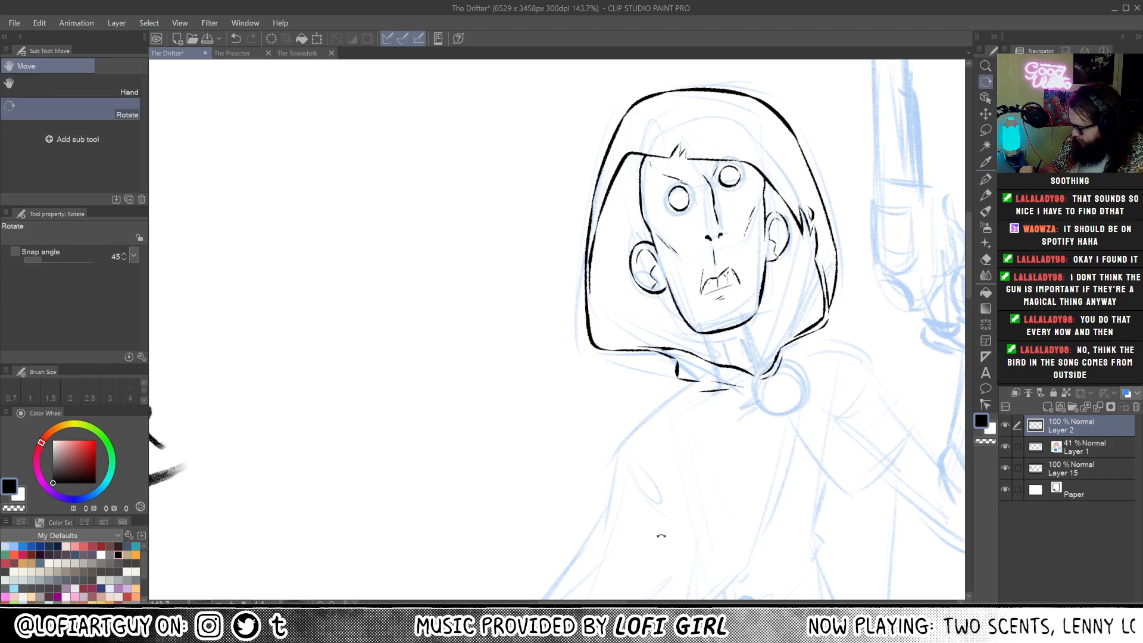
- Ink the cloak's short outer edge above the lowered hand and the long diagonal fold line rising from its corner
left_click_drag(661, 536, 782, 384)
left_click_drag(740, 146, 758, 364)
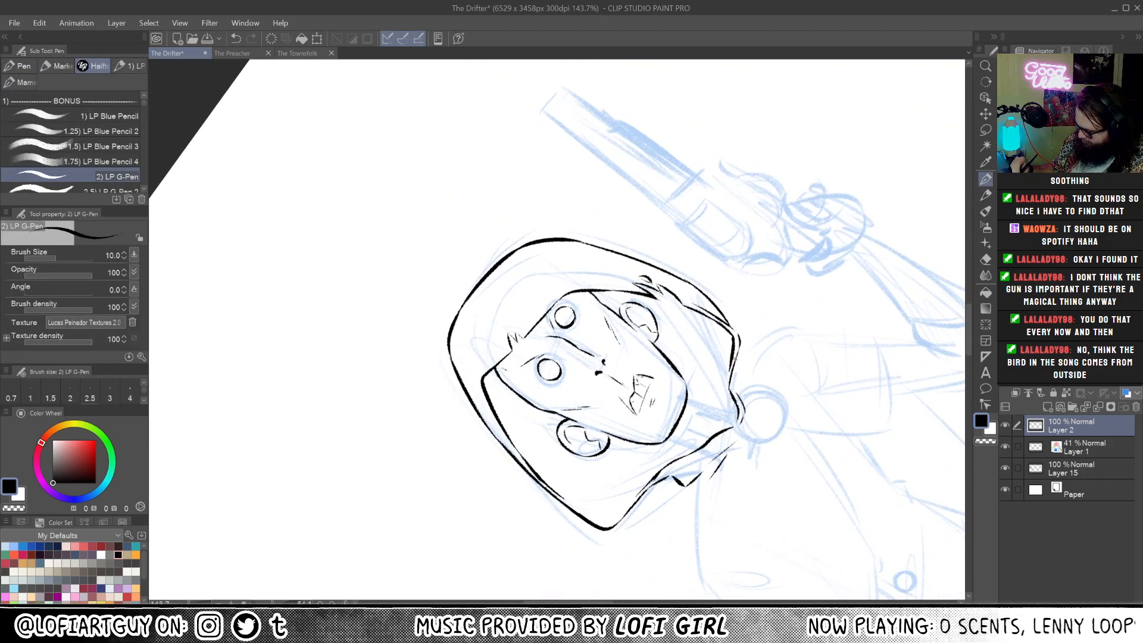
left_click_drag(748, 524, 582, 457)
left_click_drag(606, 563, 786, 310)
mouse_move(680, 499)
left_mouse_down()
mouse_move(777, 358)
mouse_move(811, 430)
left_mouse_up()
mouse_move(644, 486)
left_mouse_down()
mouse_move(651, 416)
mouse_move(735, 353)
left_mouse_up()
key("ctrl+z")
key("ctrl+z")
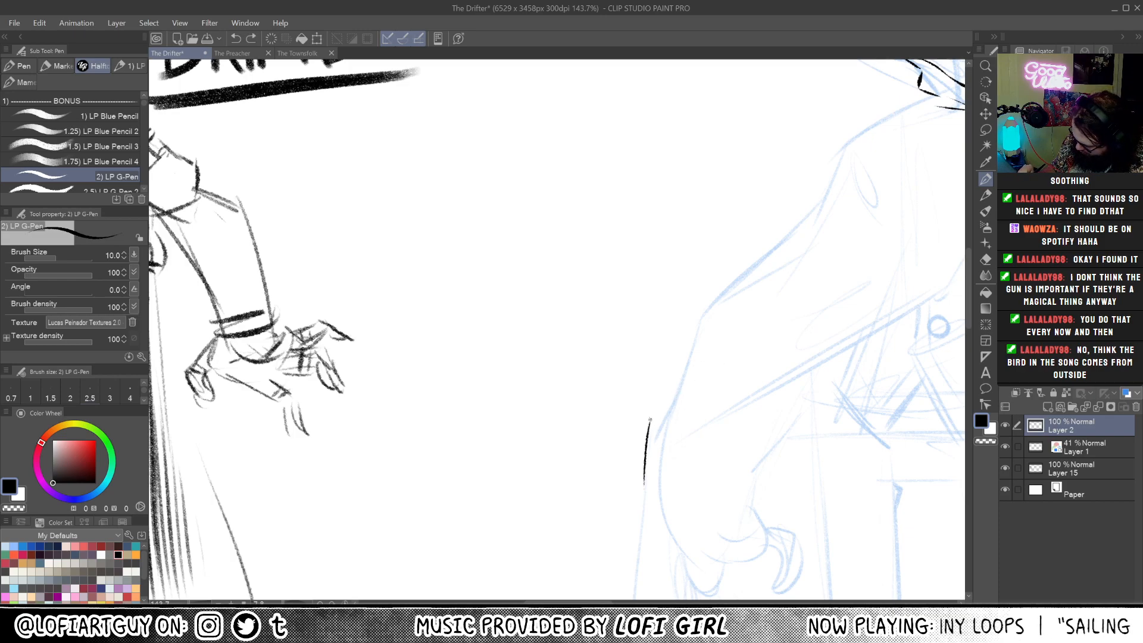
left_click_drag(650, 420, 811, 291)
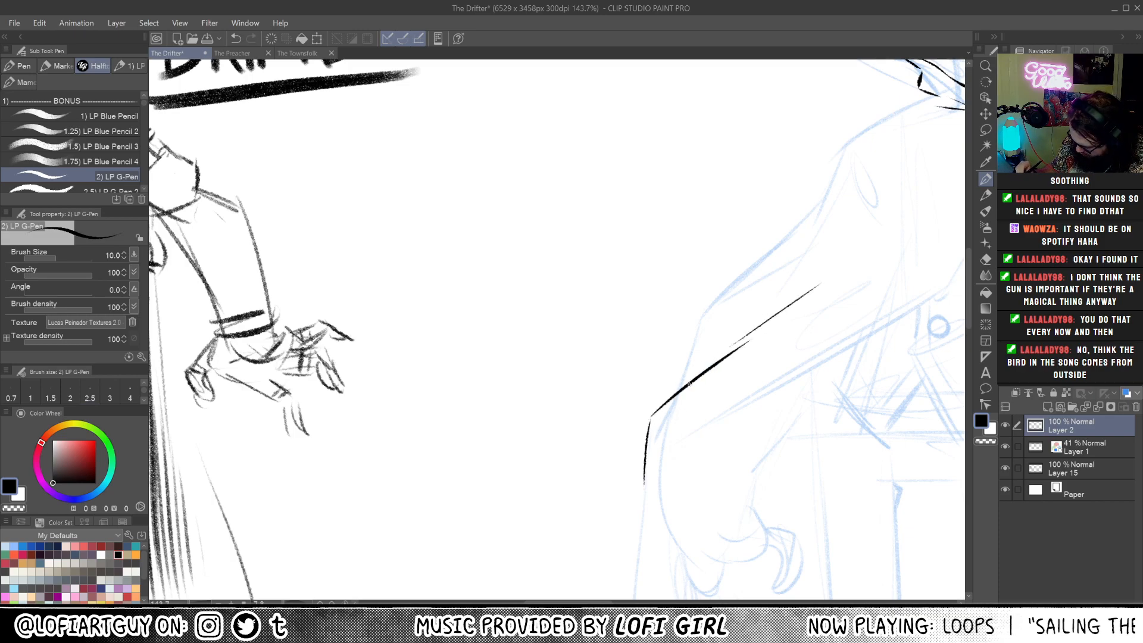
- Ink the cloak's outer contour from the shoulder down the sleeve, with a small bump where it meets the diagonal fold
mouse_move(675, 393)
left_mouse_down()
mouse_move(692, 351)
mouse_move(660, 452)
mouse_move(650, 444)
mouse_move(654, 419)
mouse_move(652, 429)
mouse_move(717, 373)
mouse_move(773, 311)
mouse_move(787, 269)
mouse_move(820, 245)
left_mouse_up()
key("ctrl+z")
key("ctrl+z")
key("r")
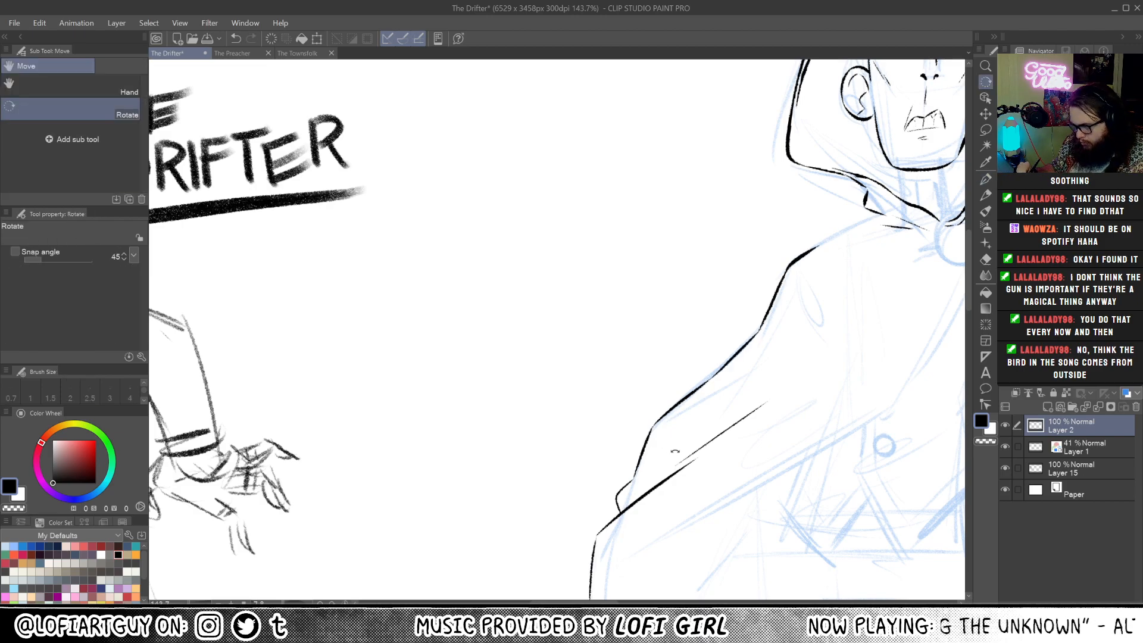
- Redraw the shoulder line where the cloak runs up to the underside of the hood
mouse_move(675, 452)
left_mouse_down()
mouse_move(710, 346)
mouse_move(724, 356)
mouse_move(714, 383)
left_mouse_up()
scroll(747, 214, "up", 10)
key("ctrl+z")
left_click_drag(733, 340, 705, 411)
key("ctrl+z")
key("ctrl+z")
left_click_drag(734, 335, 707, 402)
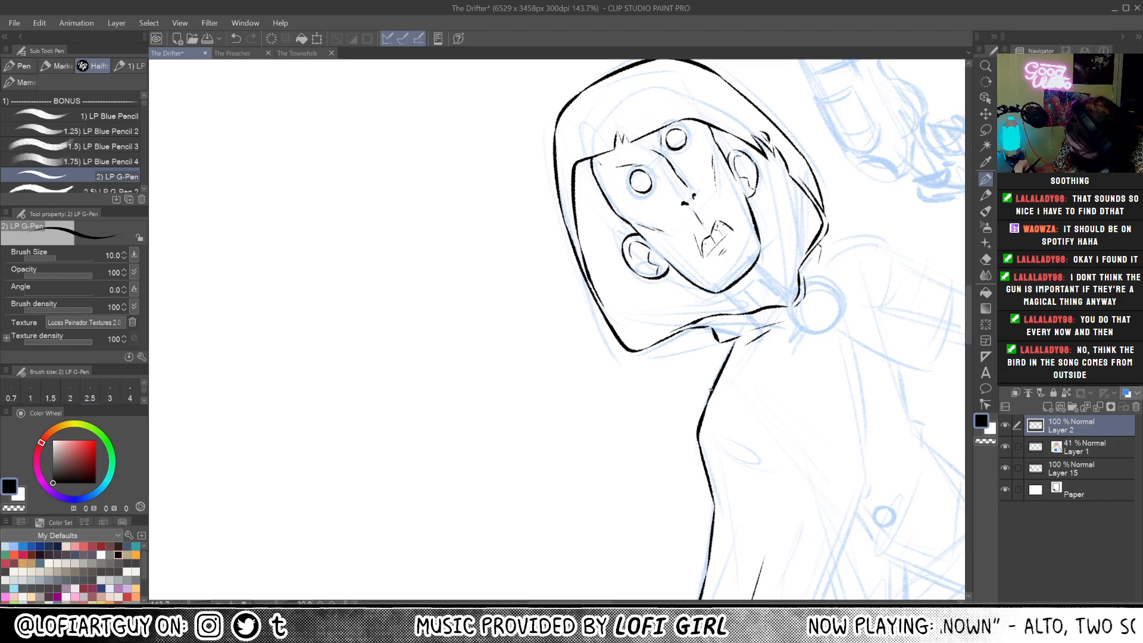
- Ink the curved outer contour of the lowered wrist and hand beneath the cloak's edge
left_click_drag(799, 535, 668, 513)
left_click_drag(682, 530, 750, 321)
left_click_drag(670, 502, 793, 509)
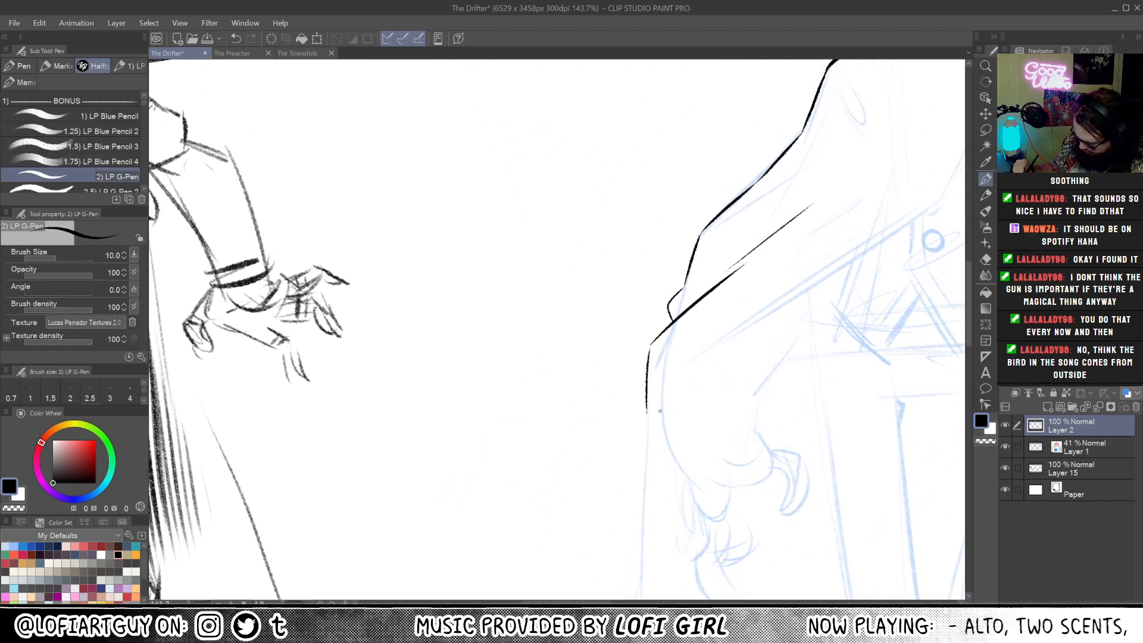
key("ctrl+z")
mouse_move(664, 370)
left_mouse_down()
mouse_move(663, 436)
mouse_move(688, 479)
left_mouse_up()
key("ctrl+z")
left_click_drag(663, 439, 688, 479)
- Ink the inner contour of the lowered forearm and wrist, curving its upper end toward the cloak
mouse_move(793, 406)
left_mouse_down()
mouse_move(773, 438)
mouse_move(740, 421)
mouse_move(781, 374)
left_mouse_up()
key("ctrl+z")
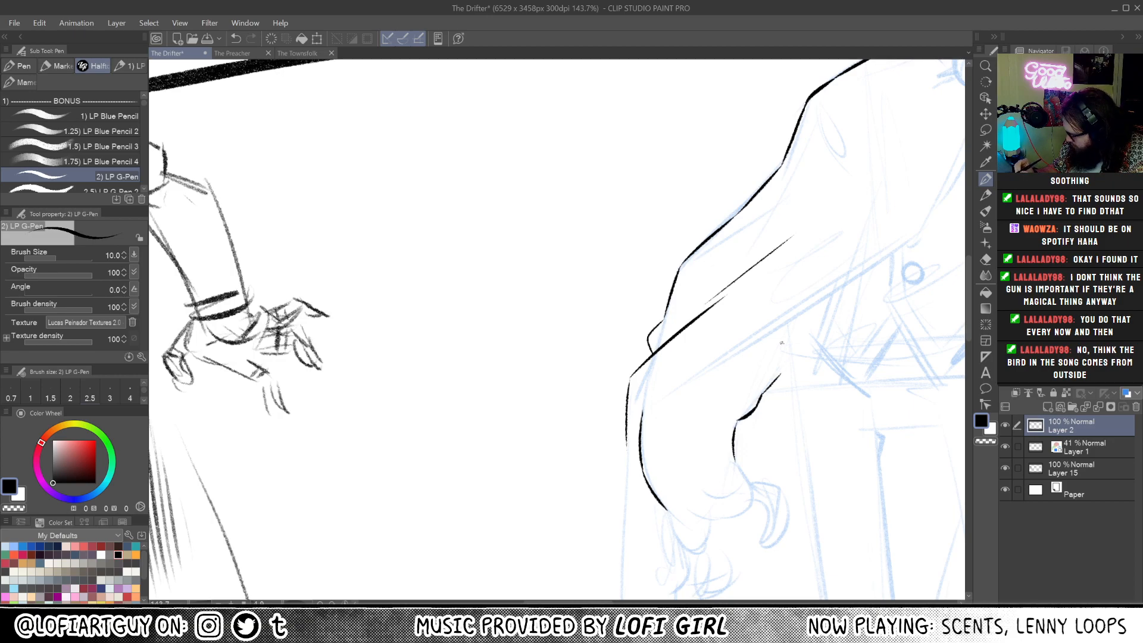
left_click_drag(865, 340, 809, 310)
key("ctrl+z")
left_click_drag(724, 307, 717, 350)
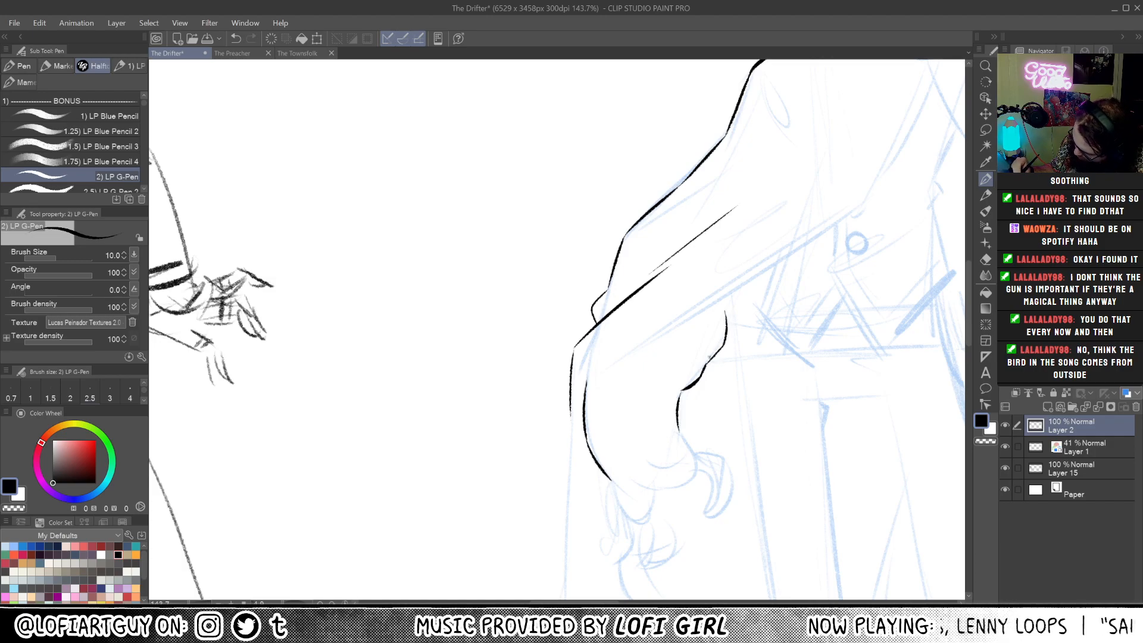
- Ink the short curve at the base of the lowered hand's thumb, continuing the inner wrist contour
left_click_drag(627, 506, 759, 524)
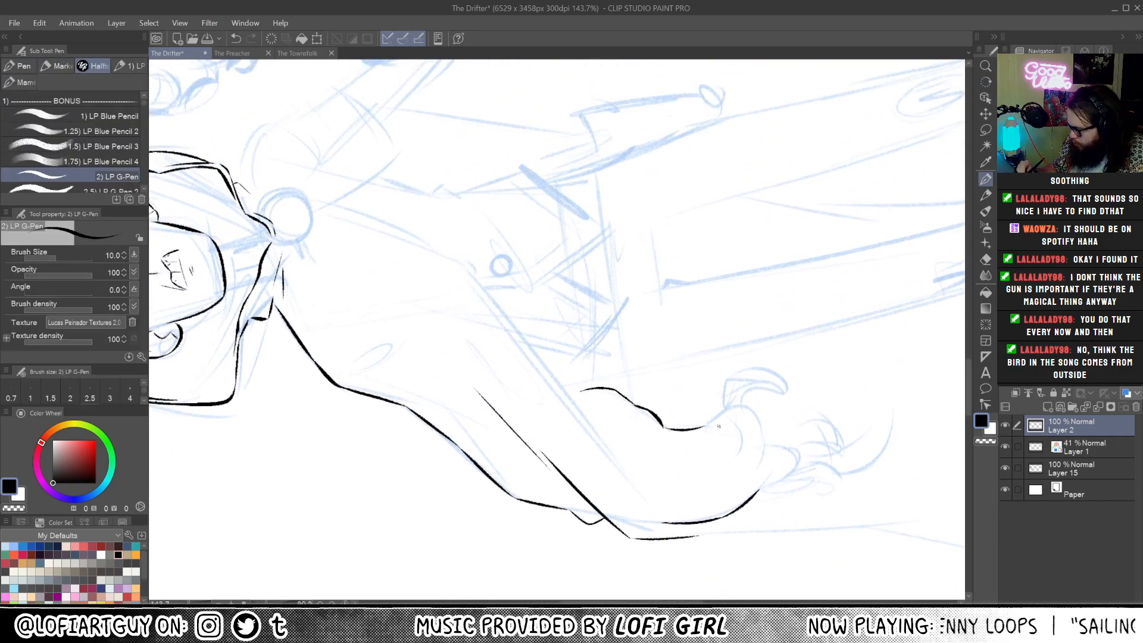
left_click_drag(707, 427, 726, 406)
key("ctrl+z")
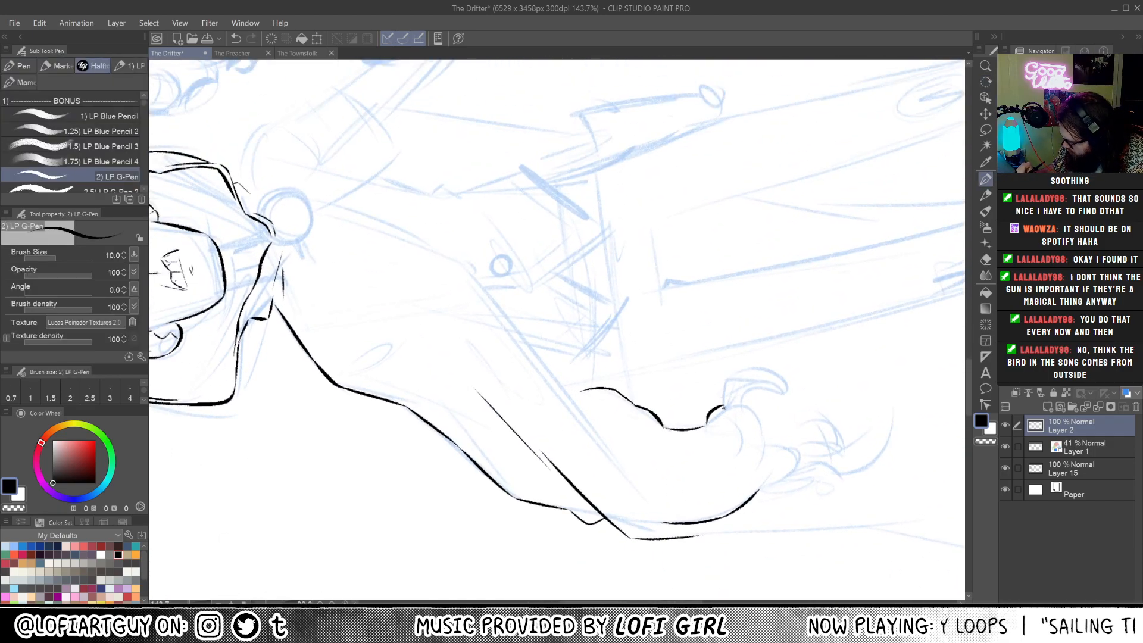
key("shift+space")
left_click_drag(669, 548, 795, 311)
left_click_drag(733, 307, 762, 438)
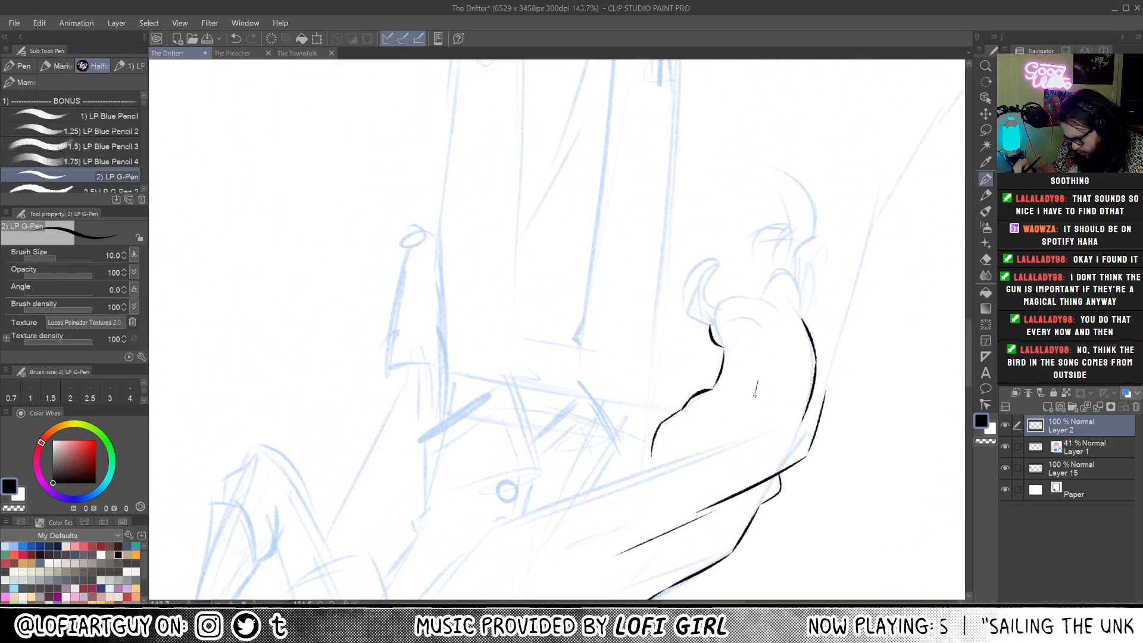
- Ink a short broken crease line on the lowered wrist near its outer contour
mouse_move(755, 396)
left_mouse_down()
mouse_move(760, 413)
mouse_move(815, 361)
mouse_move(800, 317)
mouse_move(808, 391)
mouse_move(798, 419)
mouse_move(596, 92)
left_mouse_up()
key("e")
key("p")
key("ctrl+z")
key("r")
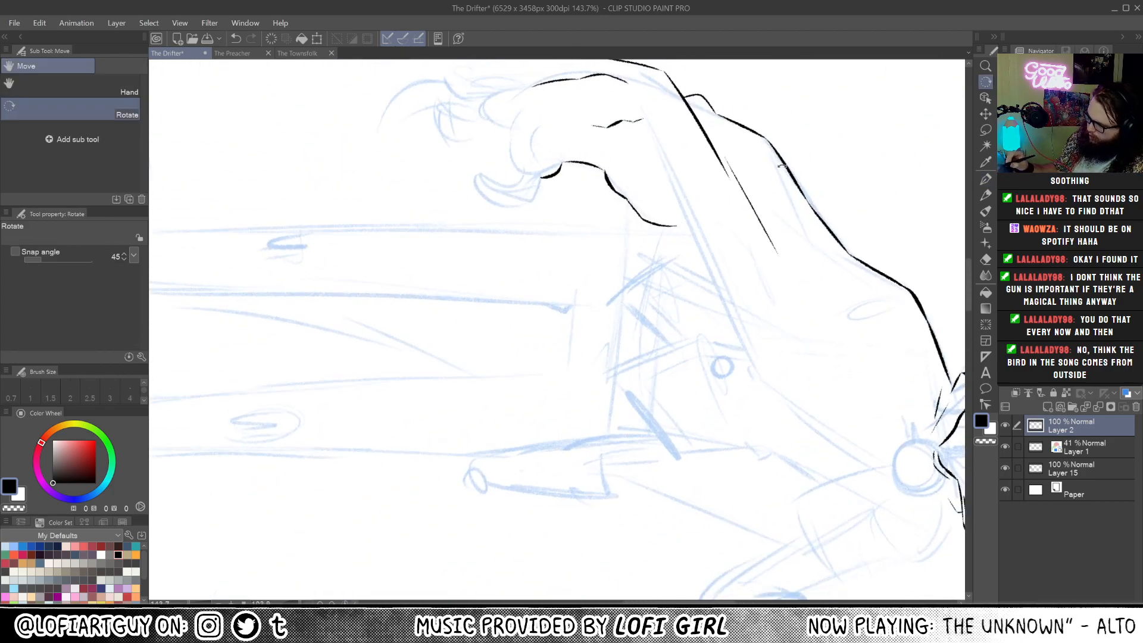
key("p")
left_click_drag(707, 309, 748, 531)
key("r")
left_click_drag(786, 357, 582, 571)
key("p")
left_click_drag(610, 512, 763, 378)
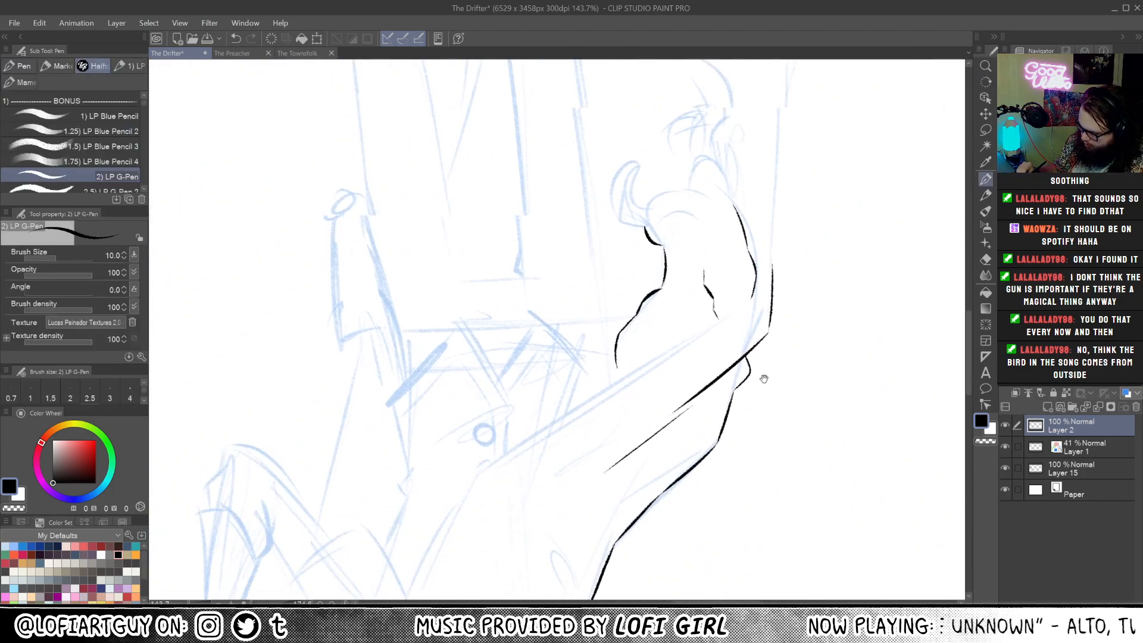
- Ink the outer contour of the bent thumb from its base up to the pointed tip
left_click_drag(693, 429, 707, 500)
left_click_drag(733, 366, 733, 505)
key("r")
key("p")
left_click_drag(796, 347, 793, 421)
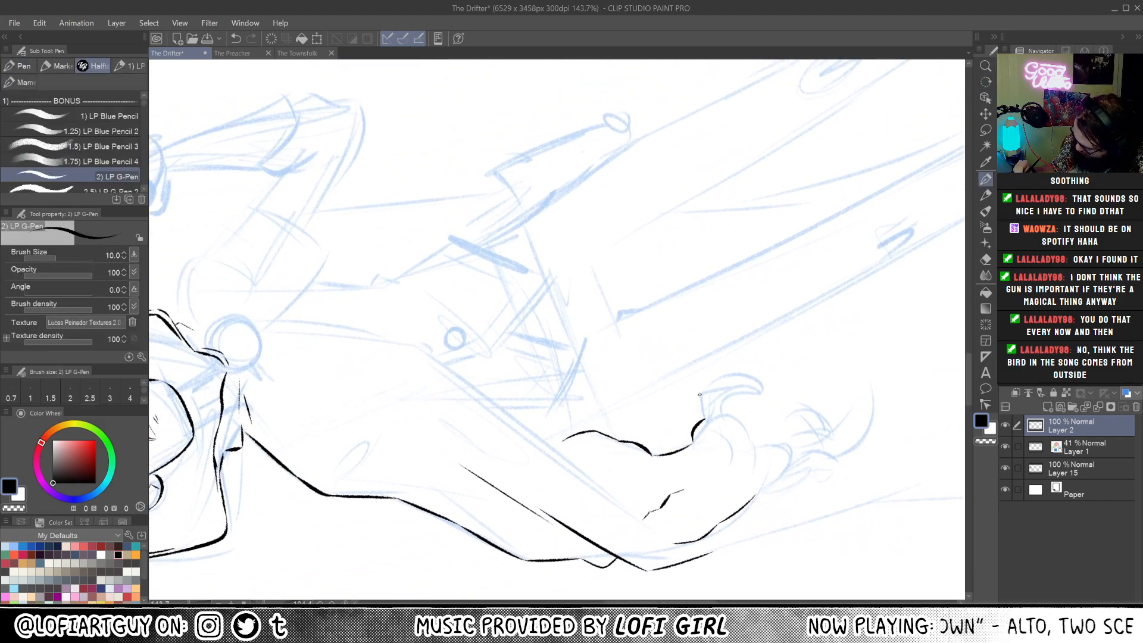
key("r")
mouse_move(703, 408)
left_mouse_down()
mouse_move(717, 459)
mouse_move(713, 316)
mouse_move(739, 295)
left_mouse_up()
key("p")
key("ctrl+z")
key("r")
mouse_move(720, 502)
left_mouse_down()
mouse_move(791, 285)
mouse_move(703, 338)
mouse_move(725, 300)
left_mouse_up()
key("p")
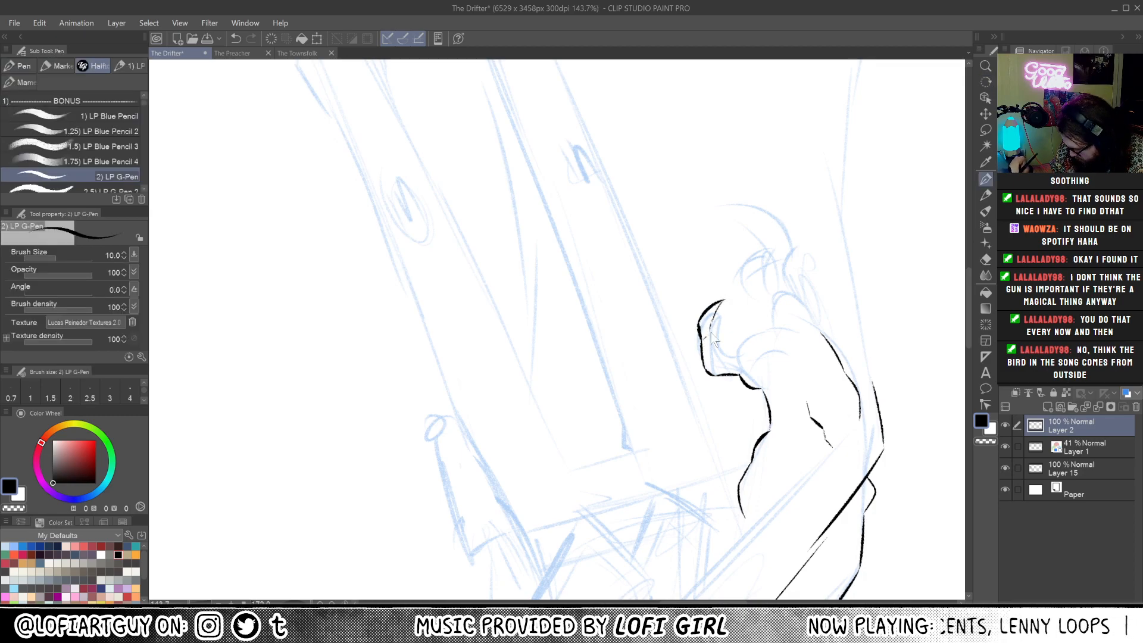
- Ink the thumb's claw and inner contour, curving it back into the palm
key("ctrl+z")
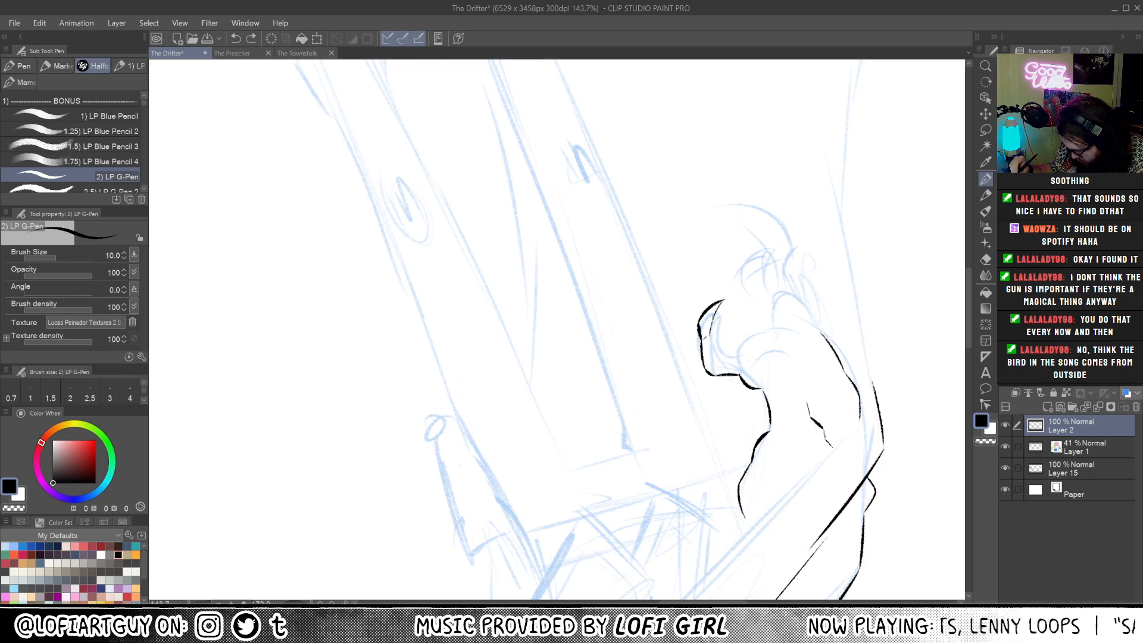
mouse_move(714, 317)
left_mouse_down()
mouse_move(725, 329)
mouse_move(719, 360)
left_mouse_up()
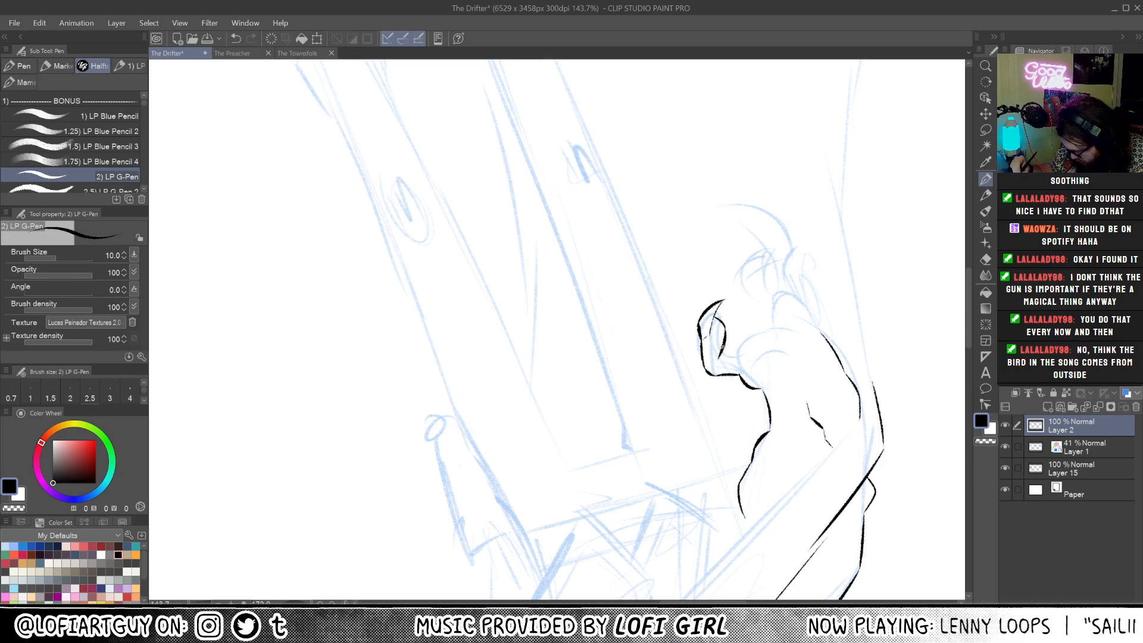
left_click_drag(714, 403, 668, 427)
key("e")
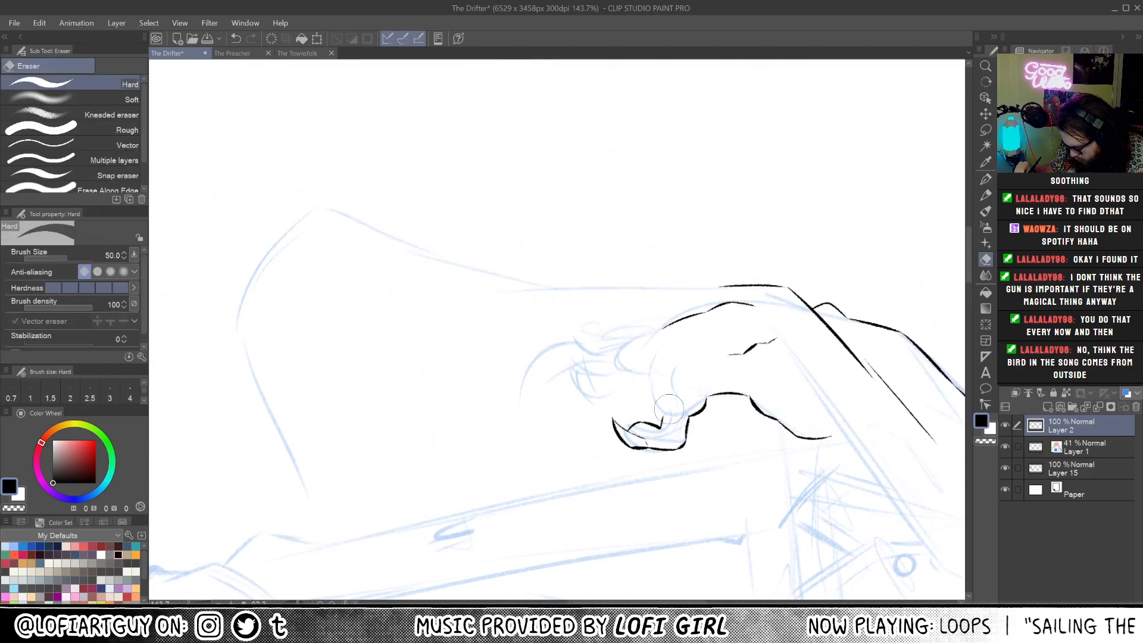
key("p")
left_click_drag(669, 439, 686, 443)
mouse_move(643, 494)
left_mouse_down()
mouse_move(681, 493)
mouse_move(584, 498)
left_mouse_up()
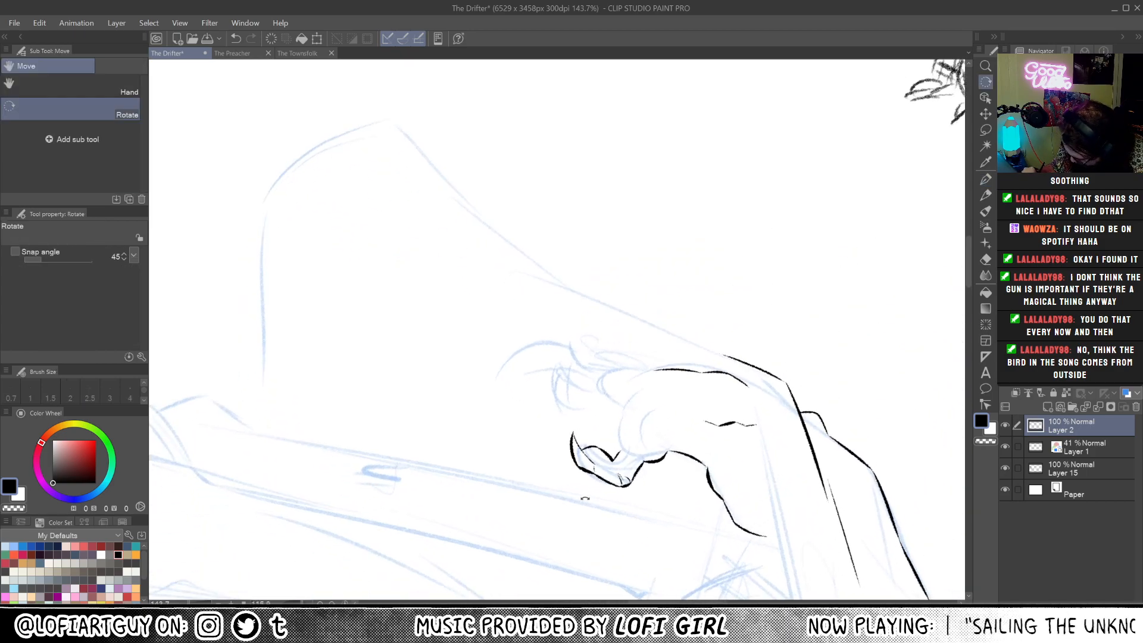
left_click_drag(616, 431, 624, 451)
key("ctrl+z")
mouse_move(626, 399)
left_mouse_down()
mouse_move(658, 378)
mouse_move(714, 523)
mouse_move(737, 346)
mouse_move(763, 372)
left_mouse_up()
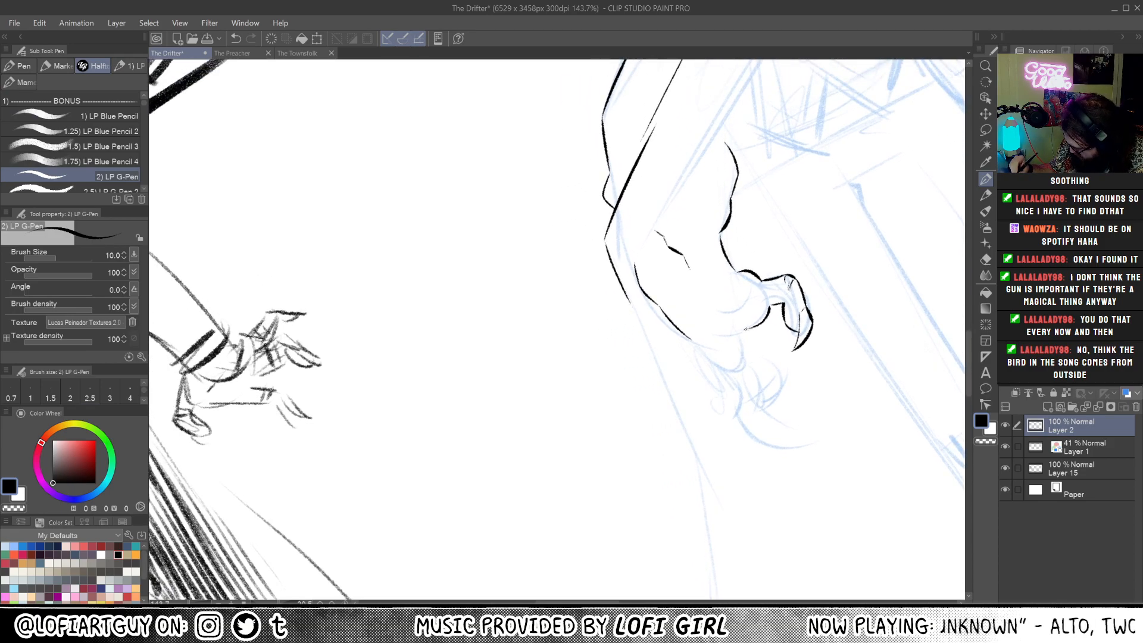
- Ink the palm's lower edge, the outer knuckle and the start of the index finger's inner contour
mouse_move(748, 331)
left_mouse_down()
mouse_move(760, 402)
mouse_move(570, 529)
mouse_move(573, 486)
mouse_move(636, 369)
left_mouse_up()
key("ctrl+z")
key("r")
key("p")
key("r")
left_click_drag(609, 457, 677, 394)
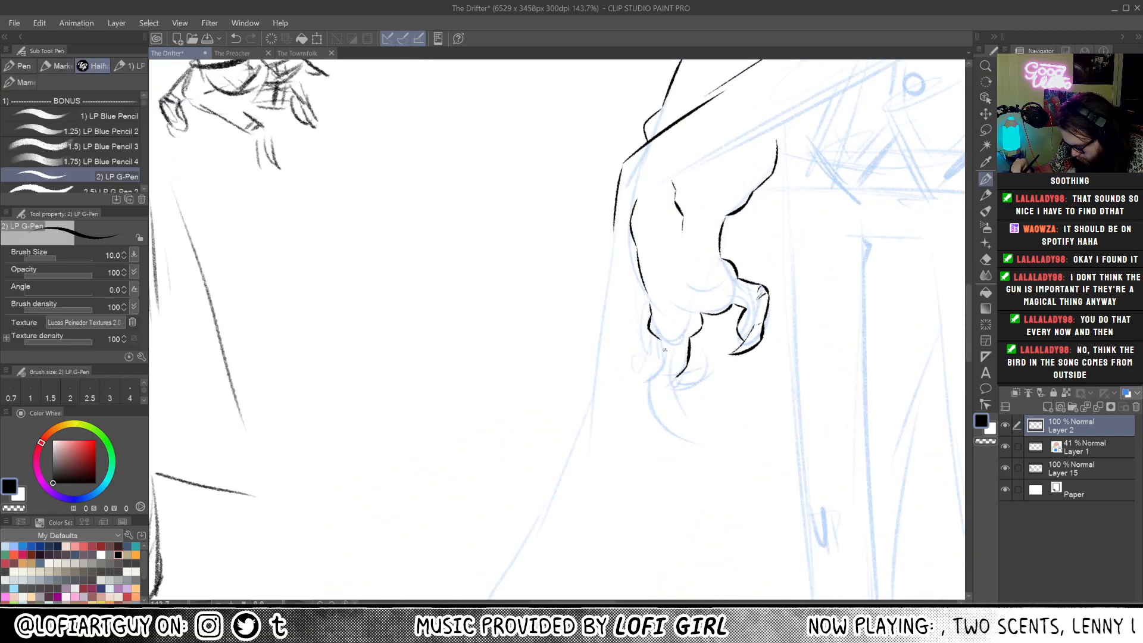
- Ink the rest of the long index finger, ending it in a sharp pointed claw
mouse_move(660, 342)
left_mouse_down()
mouse_move(649, 388)
mouse_move(661, 429)
left_mouse_up()
key("r")
mouse_move(722, 337)
left_mouse_down()
mouse_move(574, 497)
mouse_move(662, 390)
mouse_move(653, 443)
left_mouse_up()
key("ctrl+z")
left_click_drag(657, 436, 725, 323)
key("r")
key("ctrl+z")
key("ctrl+z")
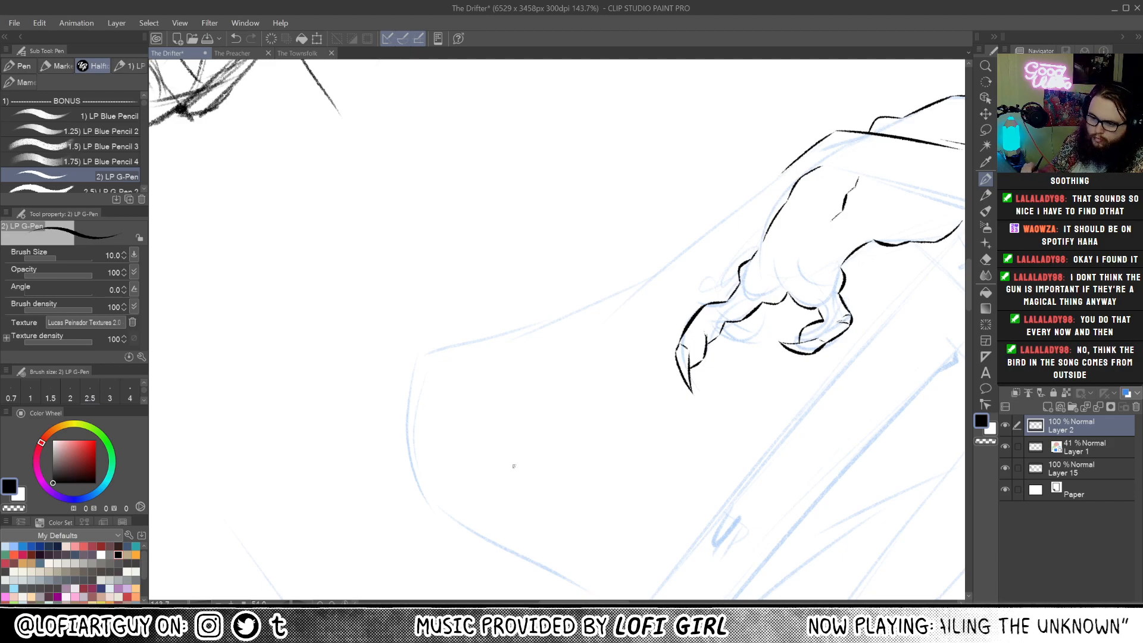
- Add small crease marks on the index finger's joints and on the inner wrist
mouse_move(662, 360)
left_mouse_down()
mouse_move(690, 438)
mouse_move(741, 382)
left_mouse_up()
left_click_drag(753, 466, 600, 538)
left_click_drag(613, 486, 751, 478)
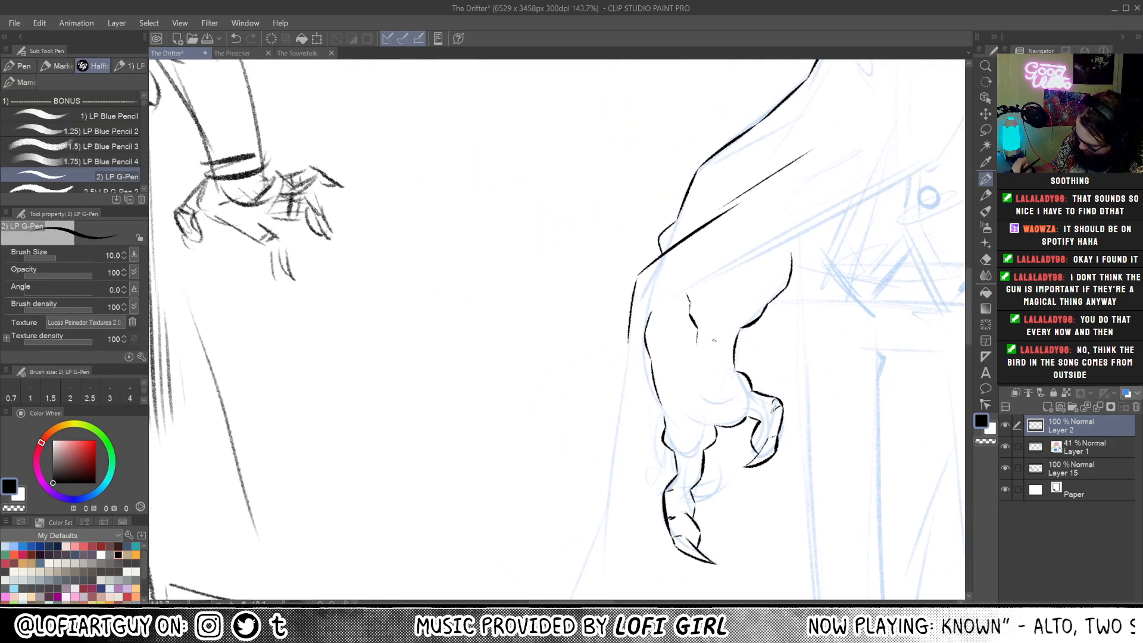
left_click_drag(737, 366, 683, 446)
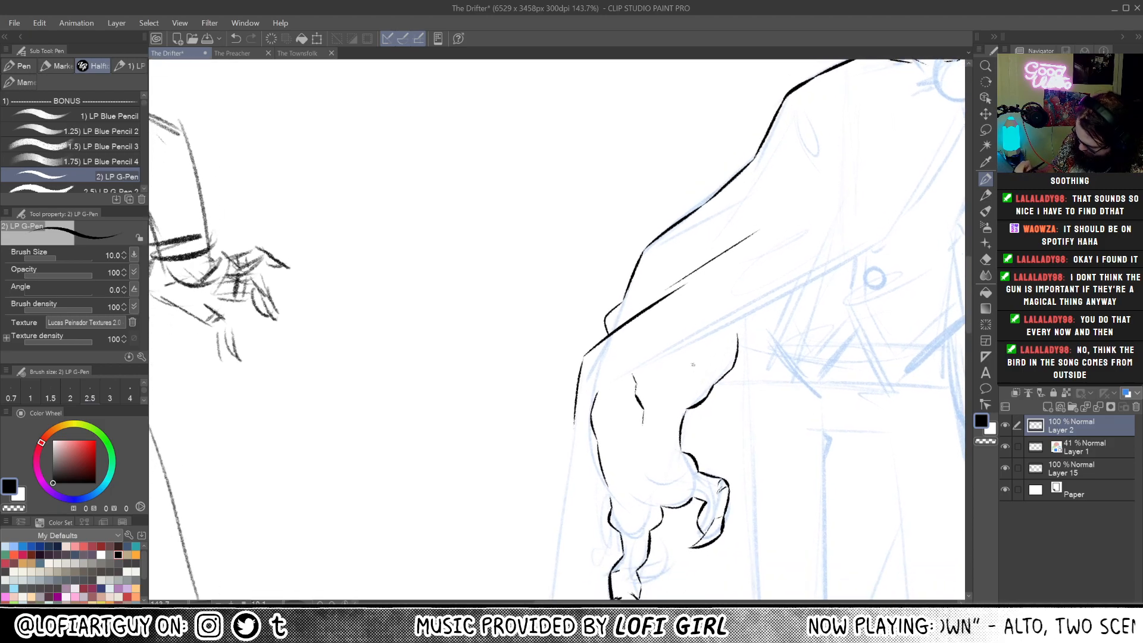
left_click_drag(677, 380, 692, 374)
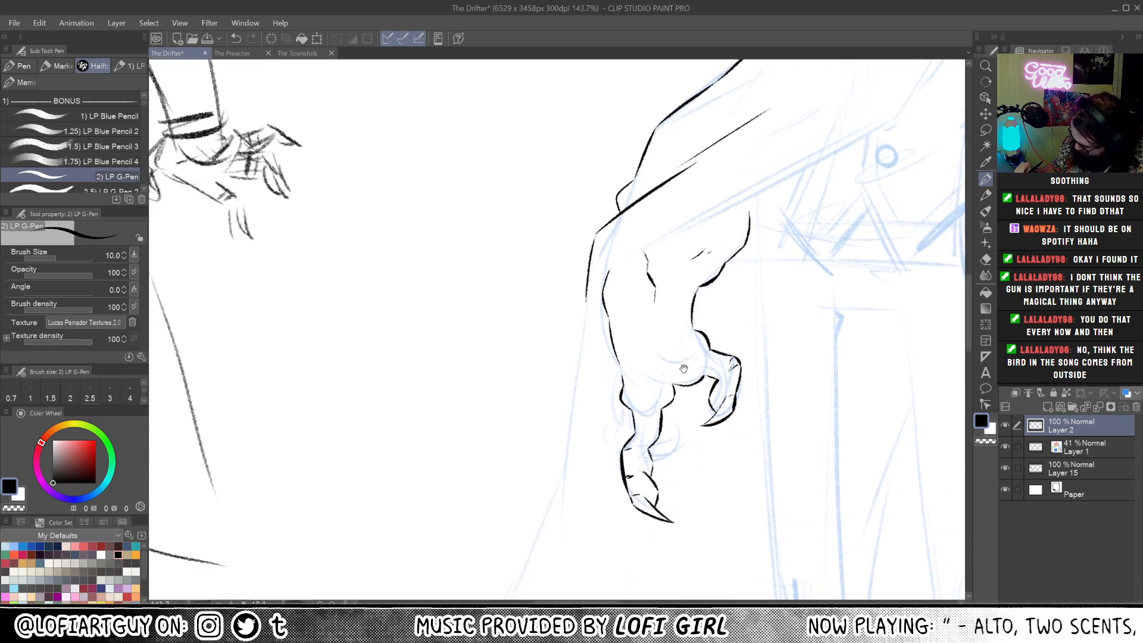
- Ink a bumpy knuckle line along the outer side of the index finger's upper segment
left_click_drag(664, 458, 684, 369)
left_click_drag(656, 500, 674, 434)
left_click_drag(641, 388, 669, 456)
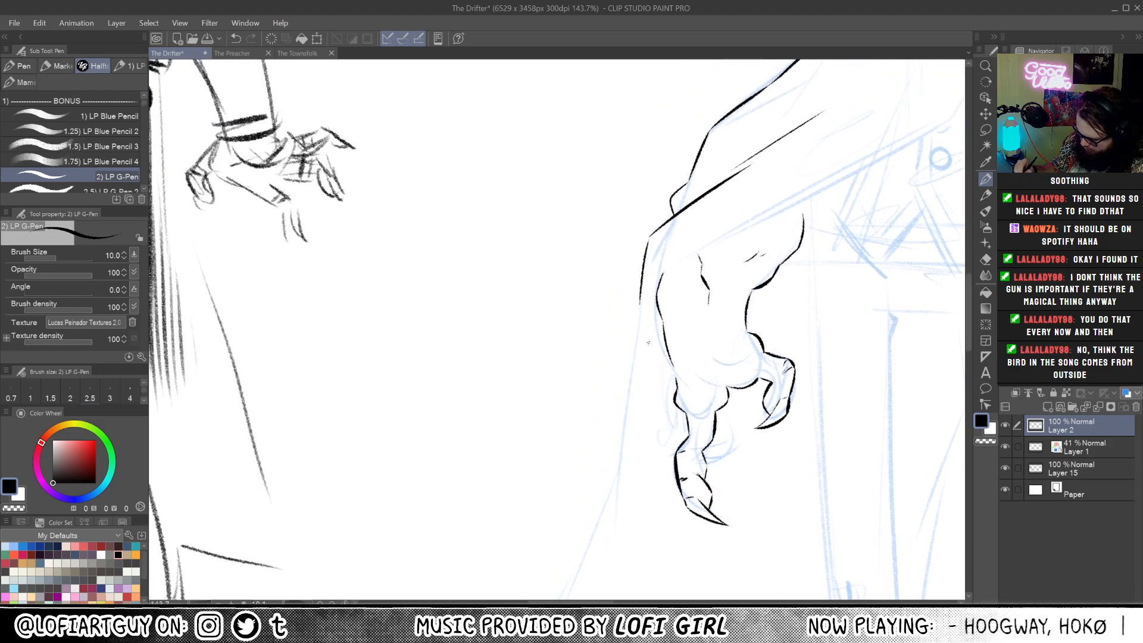
left_click_drag(673, 381, 681, 442)
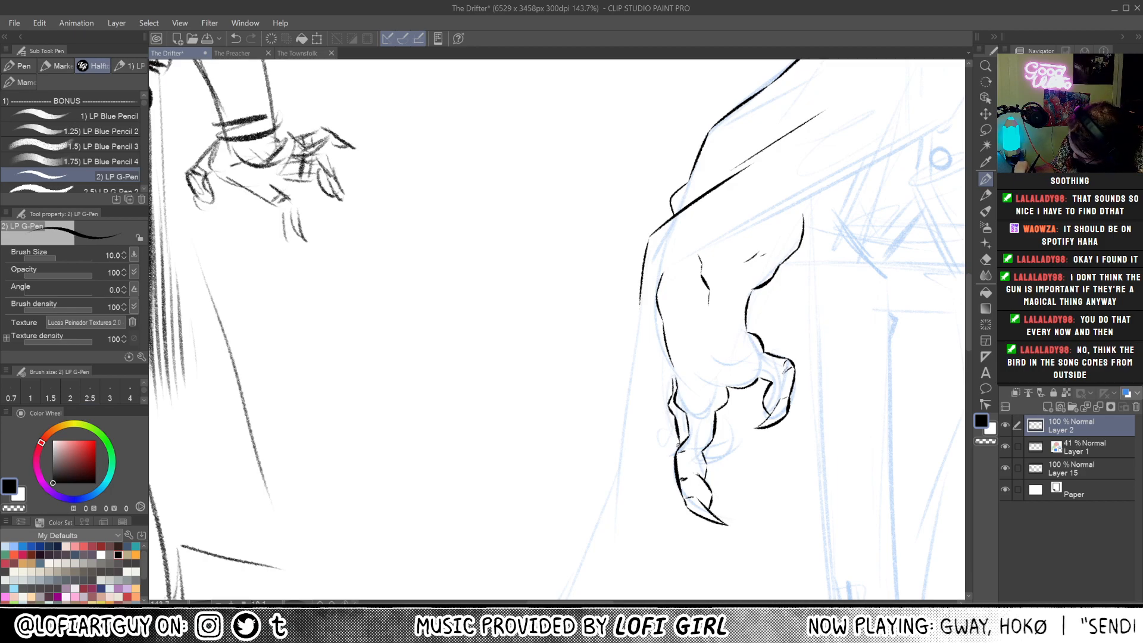
- Ink a second clawed finger pointing inward from behind the index finger
mouse_move(722, 543)
left_mouse_down()
mouse_move(778, 276)
mouse_move(715, 362)
mouse_move(725, 390)
left_mouse_up()
left_click_drag(719, 335, 723, 372)
mouse_move(715, 327)
left_mouse_down()
mouse_move(706, 381)
mouse_move(719, 364)
left_mouse_up()
key("ctrl+z")
key("ctrl+z")
key("ctrl+z")
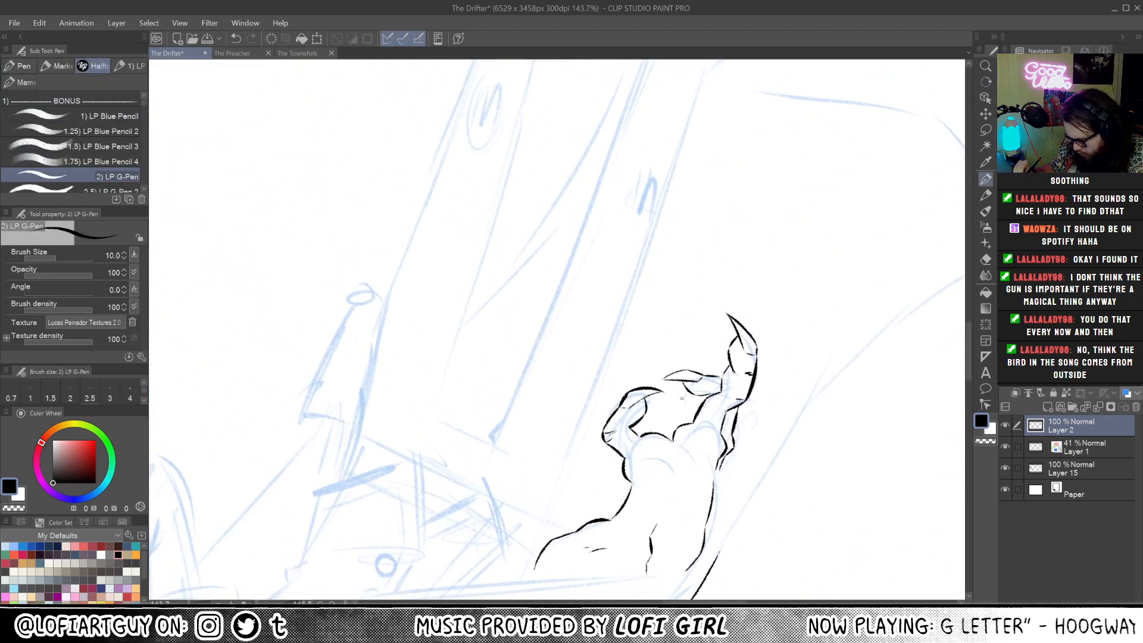
- Ink a smaller curled finger with a pointed claw between the second finger and the palm
mouse_move(688, 390)
left_mouse_down()
mouse_move(673, 414)
mouse_move(702, 402)
left_mouse_up()
key("ctrl+z")
key("ctrl+z")
key("ctrl+z")
key("r")
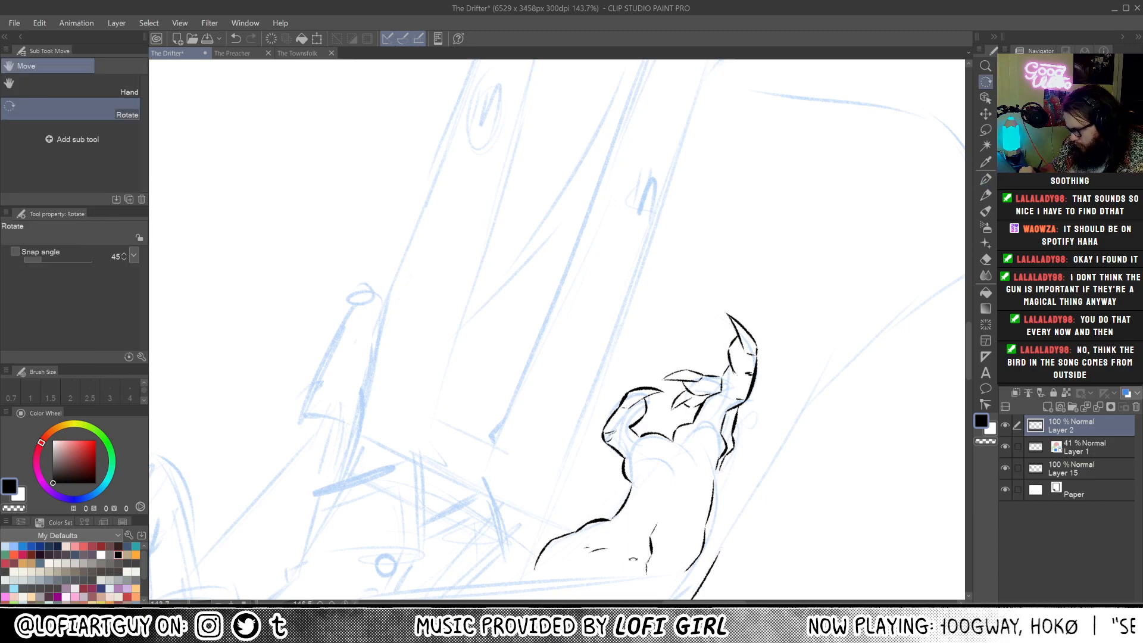
- Ink another small claw tip sticking out below the second finger
mouse_move(691, 491)
left_mouse_down()
mouse_move(733, 429)
mouse_move(746, 311)
mouse_move(707, 375)
mouse_move(717, 369)
mouse_move(690, 380)
mouse_move(686, 438)
mouse_move(680, 421)
left_mouse_up()
key("ctrl+z")
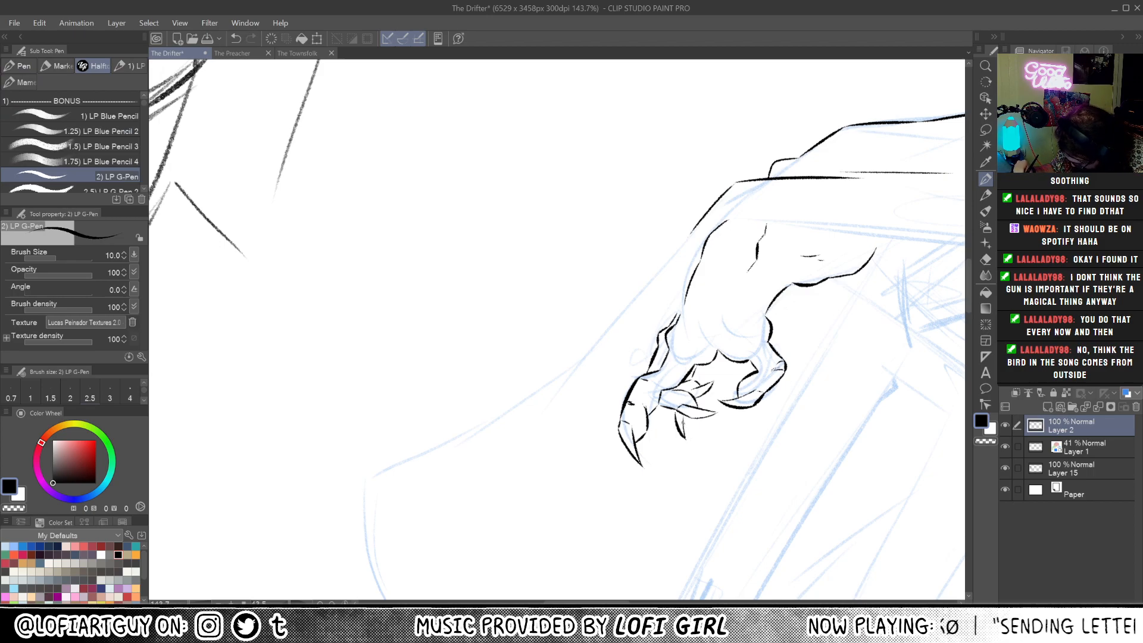
key("ctrl+z")
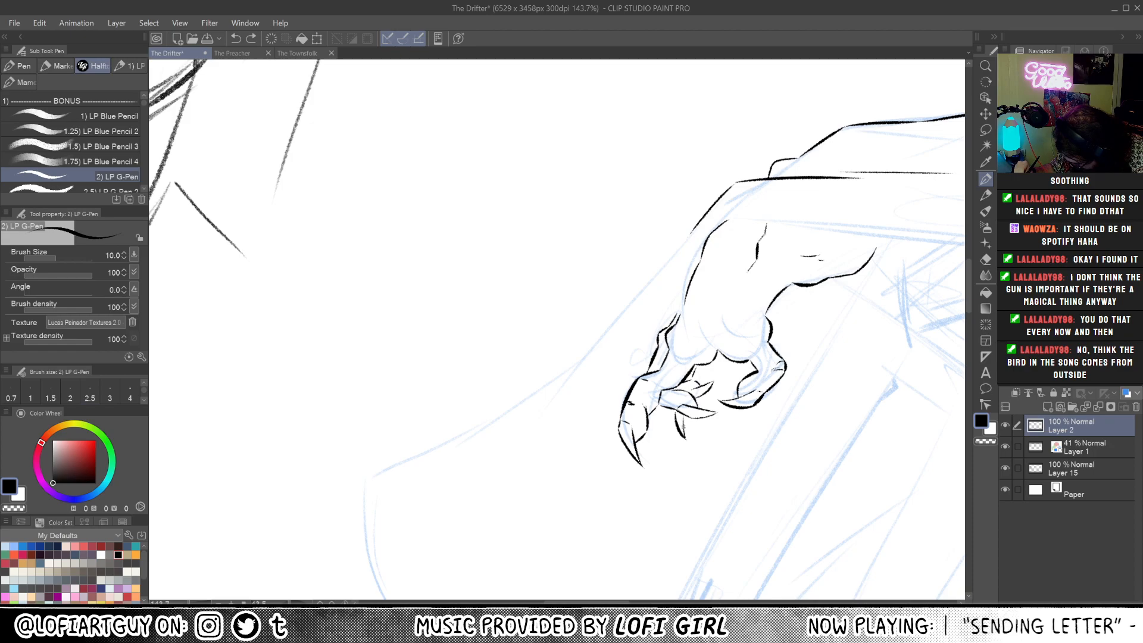
left_click_drag(686, 439, 692, 419)
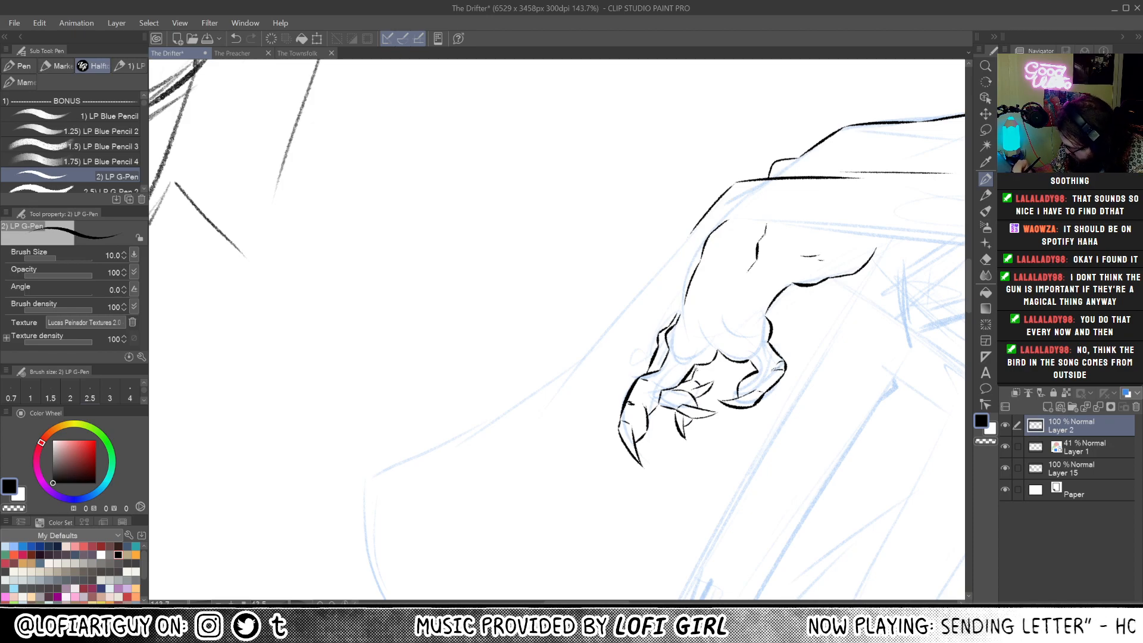
key("r")
mouse_move(651, 520)
left_mouse_down()
mouse_move(668, 528)
mouse_move(642, 525)
left_mouse_up()
key("space")
left_click_drag(767, 493, 645, 521)
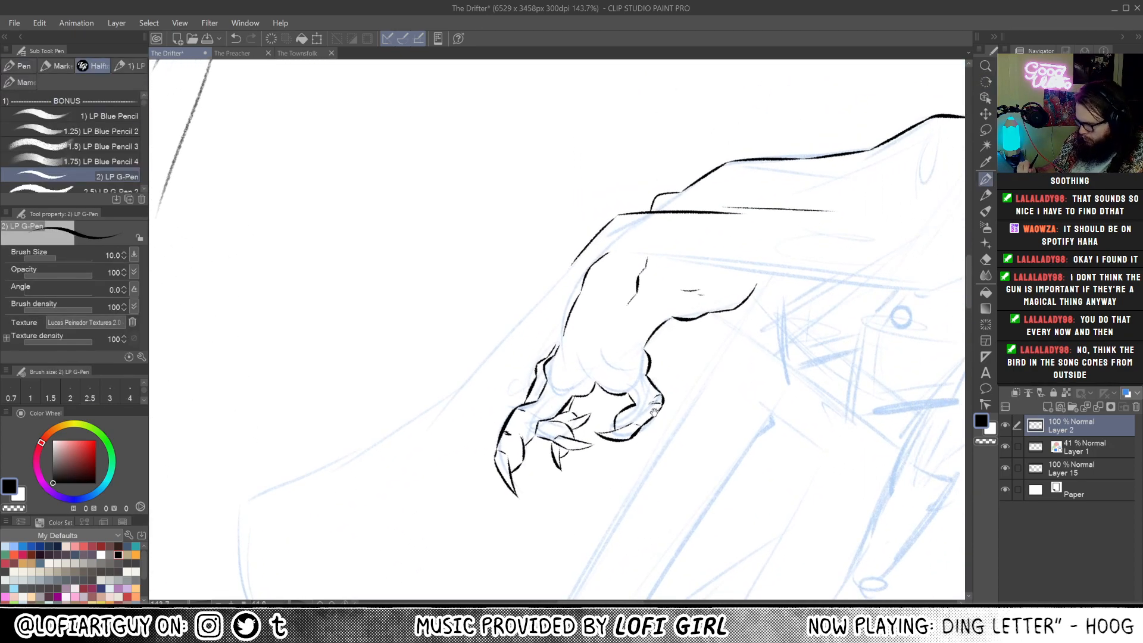
left_click_drag(593, 466, 761, 438)
key("r")
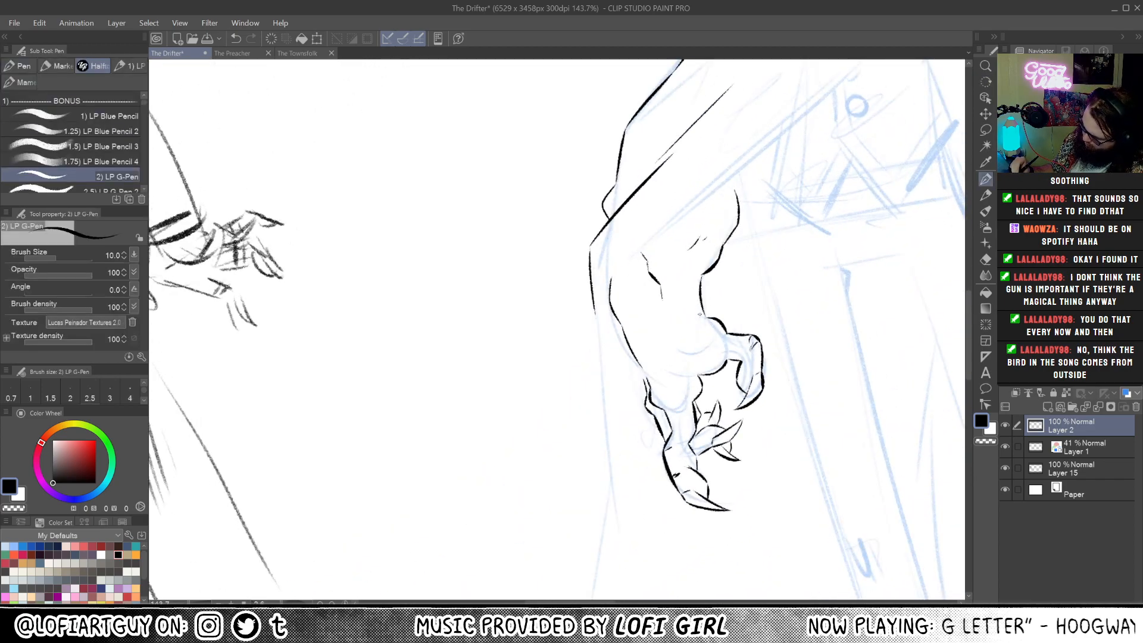
mouse_move(699, 315)
left_mouse_down()
mouse_move(757, 308)
mouse_move(712, 457)
mouse_move(763, 296)
mouse_move(428, 450)
left_mouse_up()
key("ctrl+z")
key("ctrl+z")
key("space")
key("r")
key("space")
left_click_drag(494, 477, 645, 268)
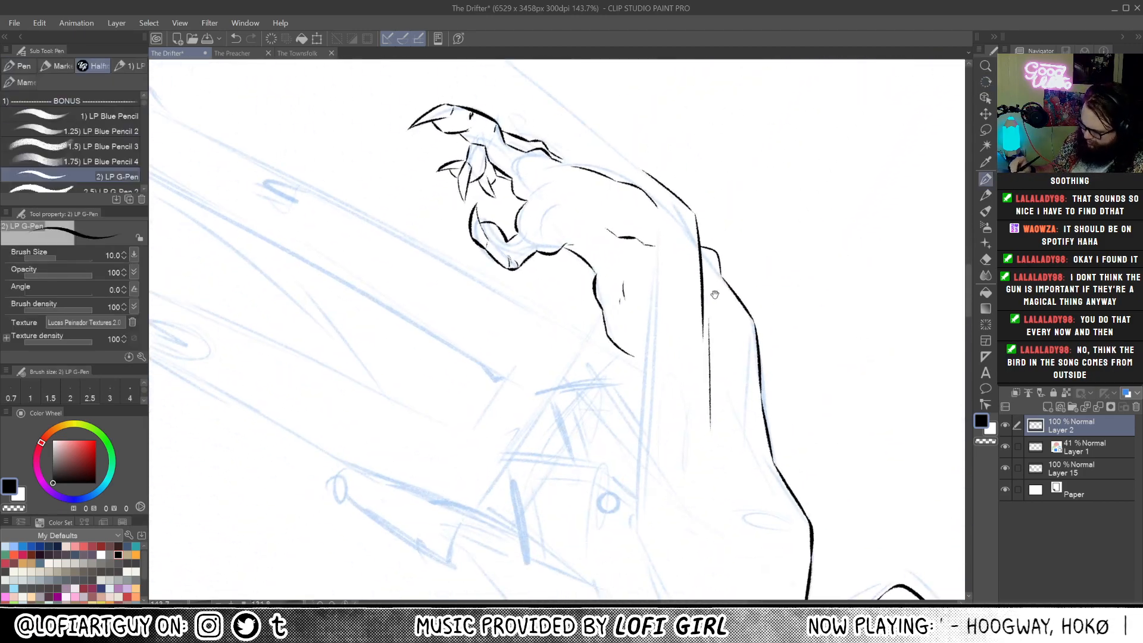
- Ink the cloak's front edge curving down from beneath the round clasp to a jagged tear
left_click_drag(691, 467, 717, 309)
key("r")
left_click_drag(723, 417, 655, 428)
key("space")
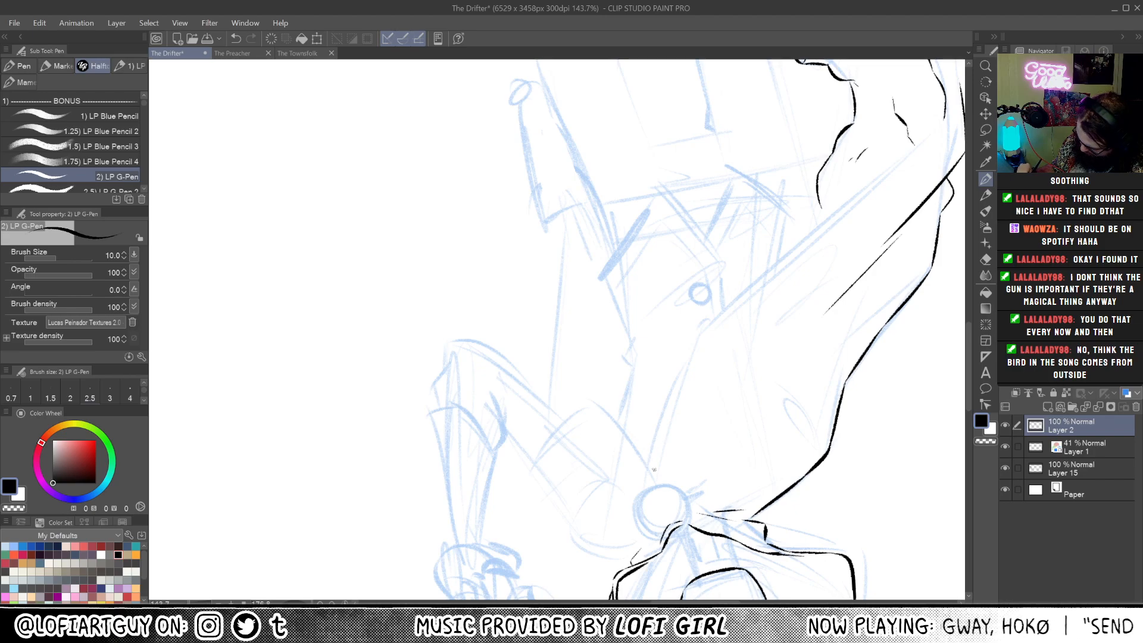
mouse_move(646, 484)
left_mouse_down()
mouse_move(660, 410)
mouse_move(653, 430)
mouse_move(704, 326)
mouse_move(685, 356)
mouse_move(696, 337)
mouse_move(715, 307)
mouse_move(709, 344)
mouse_move(723, 322)
mouse_move(722, 344)
mouse_move(774, 270)
left_mouse_up()
left_click_drag(830, 236, 745, 355)
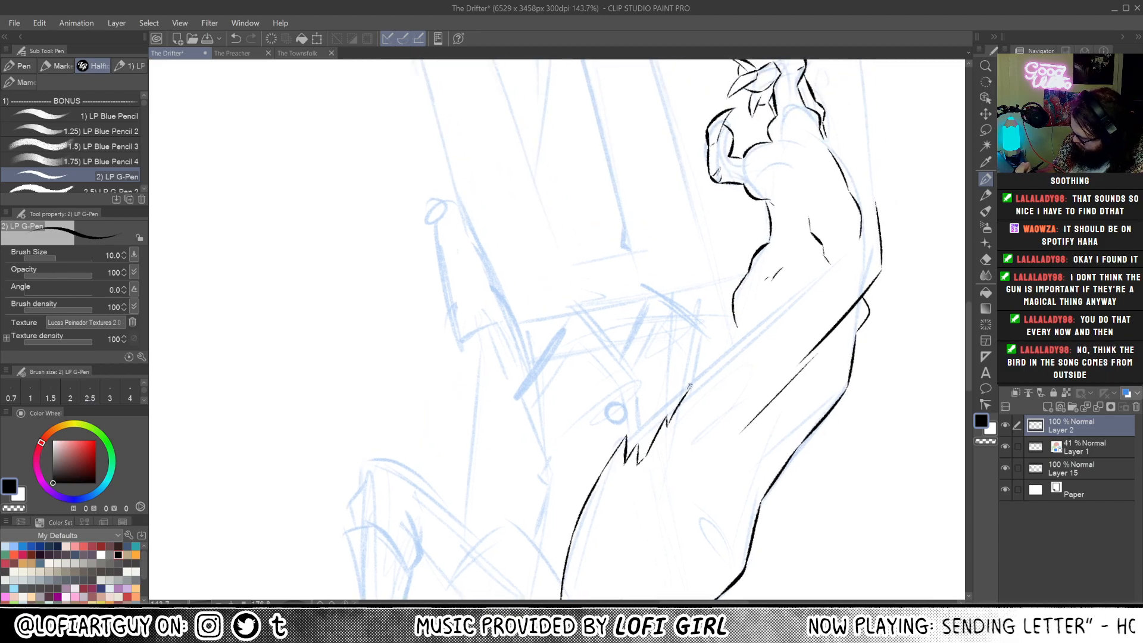
- Ink the cloak's lower edge from the jagged tear along the forearm, redoing the stroke for a smoother curve
key("ctrl+z")
left_click_drag(690, 385, 797, 297)
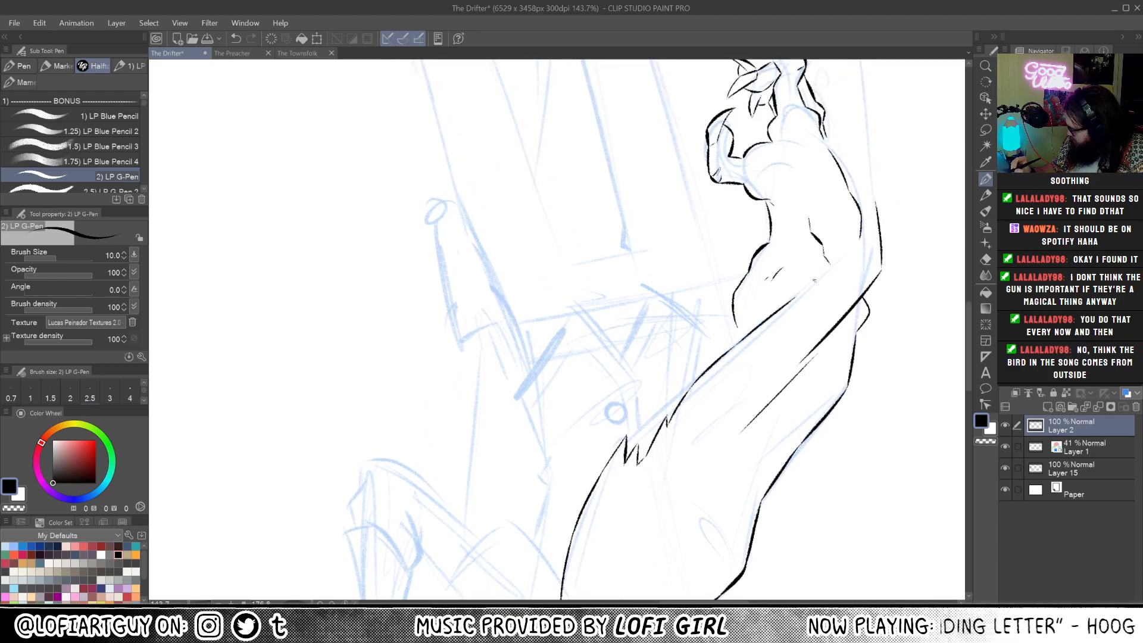
key("ctrl+z")
left_click_drag(733, 350, 814, 288)
- Extend the cloak's lower edge to the wrist and ink the outer contour joining the wrist to the hand
mouse_move(664, 328)
left_mouse_down()
mouse_move(455, 365)
mouse_move(450, 336)
left_mouse_up()
left_click_drag(663, 367, 714, 401)
key("ctrl+z")
left_click_drag(638, 443, 655, 416)
left_click_drag(631, 499, 722, 413)
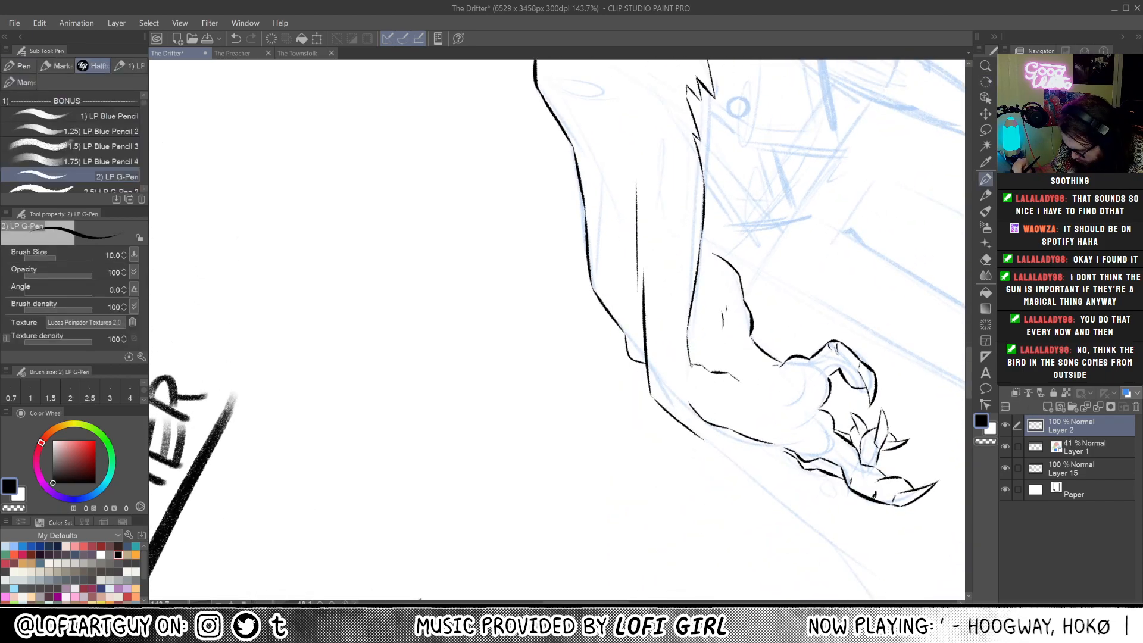
left_click_drag(690, 364, 693, 422)
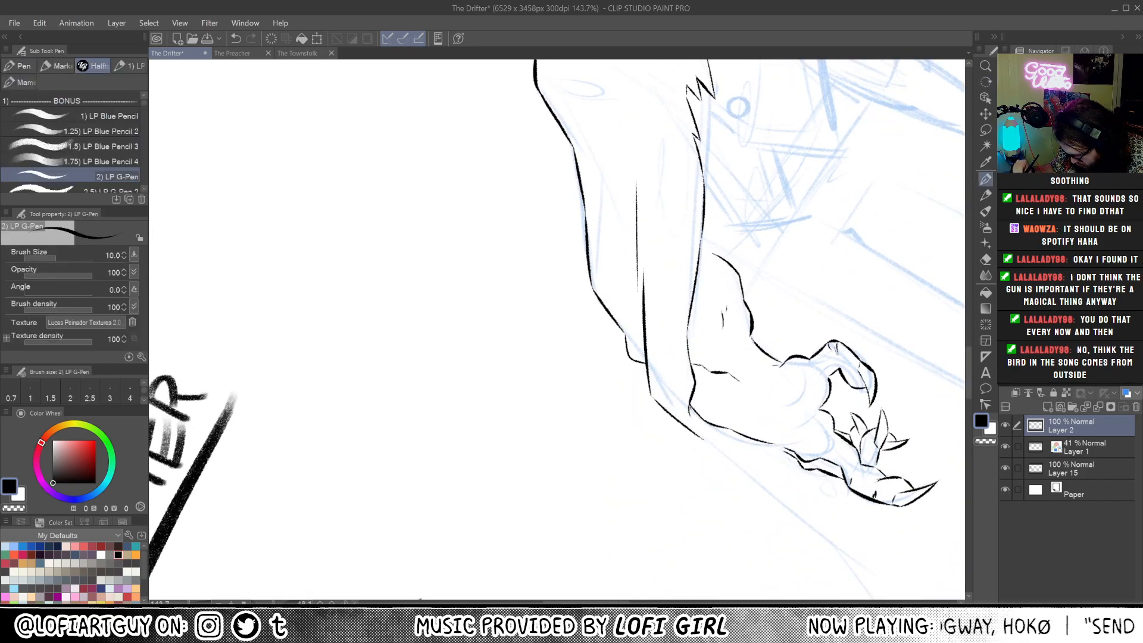
- Ink a small torn hole above the cloak's jagged tear and add thin fold lines across the fabric
left_click_drag(825, 290, 653, 504)
key("r")
left_click_drag(745, 352, 878, 474)
key("p")
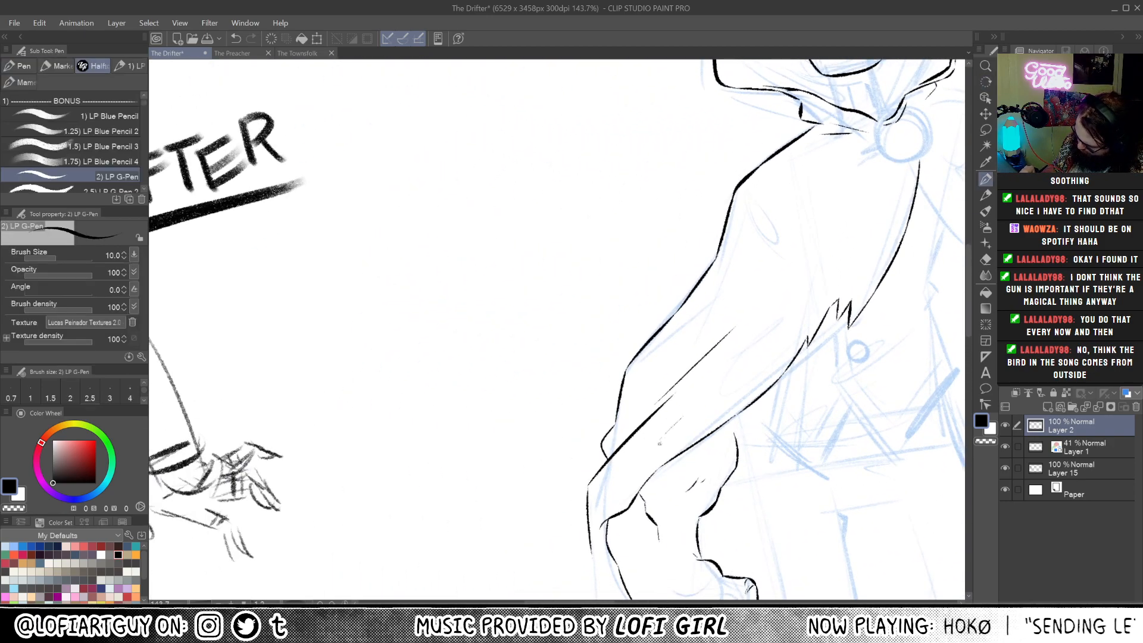
left_click_drag(820, 307, 767, 390)
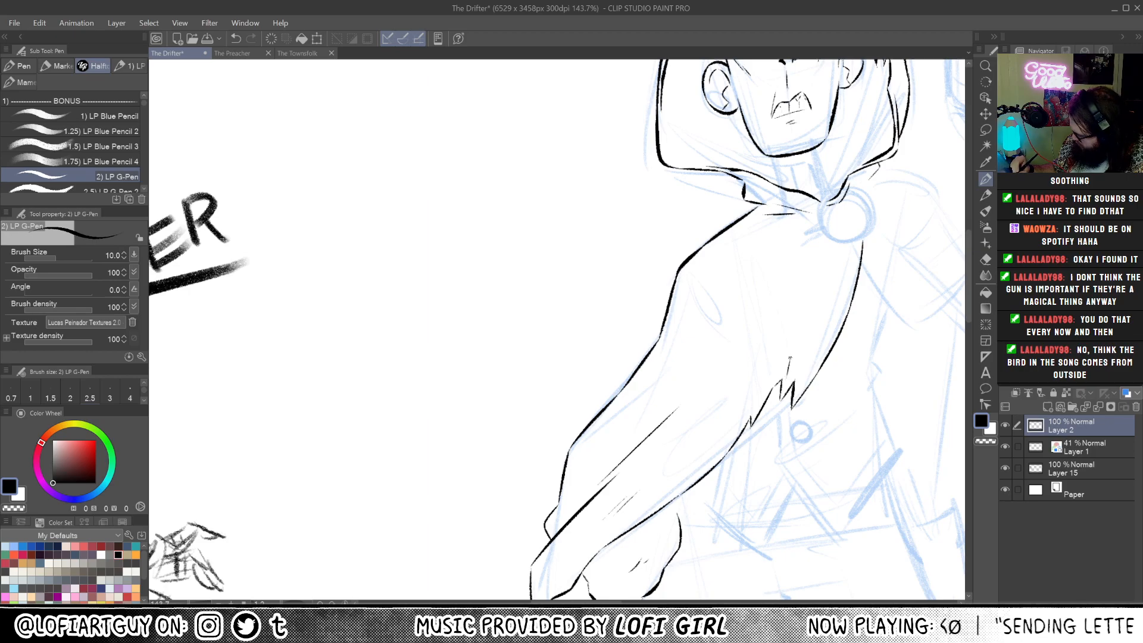
left_click_drag(817, 338, 747, 448)
mouse_move(752, 360)
left_mouse_down()
mouse_move(703, 441)
mouse_move(685, 448)
left_mouse_up()
- Erase the character's mouth and ink a smaller, simple frowning mouth in its place
mouse_move(670, 372)
left_mouse_down()
mouse_move(699, 355)
mouse_move(692, 542)
left_mouse_up()
key("e")
mouse_move(722, 421)
left_mouse_down()
mouse_move(736, 414)
mouse_move(706, 415)
mouse_move(724, 285)
left_mouse_up()
key("r")
key("p")
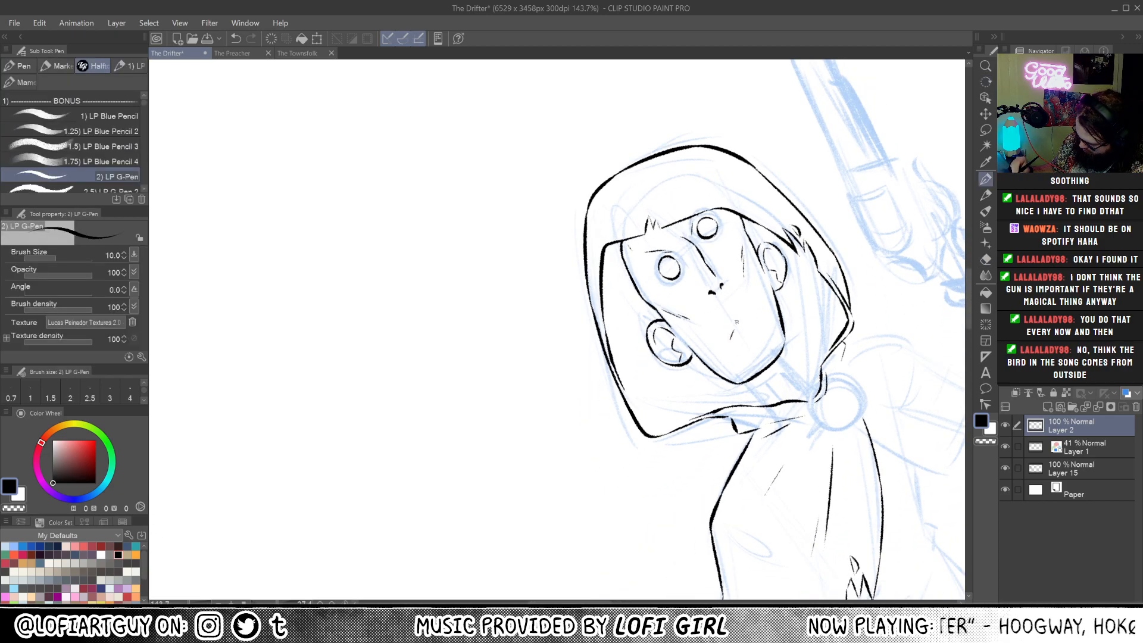
key("ctrl+z")
left_click_drag(732, 339, 746, 326)
key("ctrl+z")
key("ctrl+y")
key("ctrl+z")
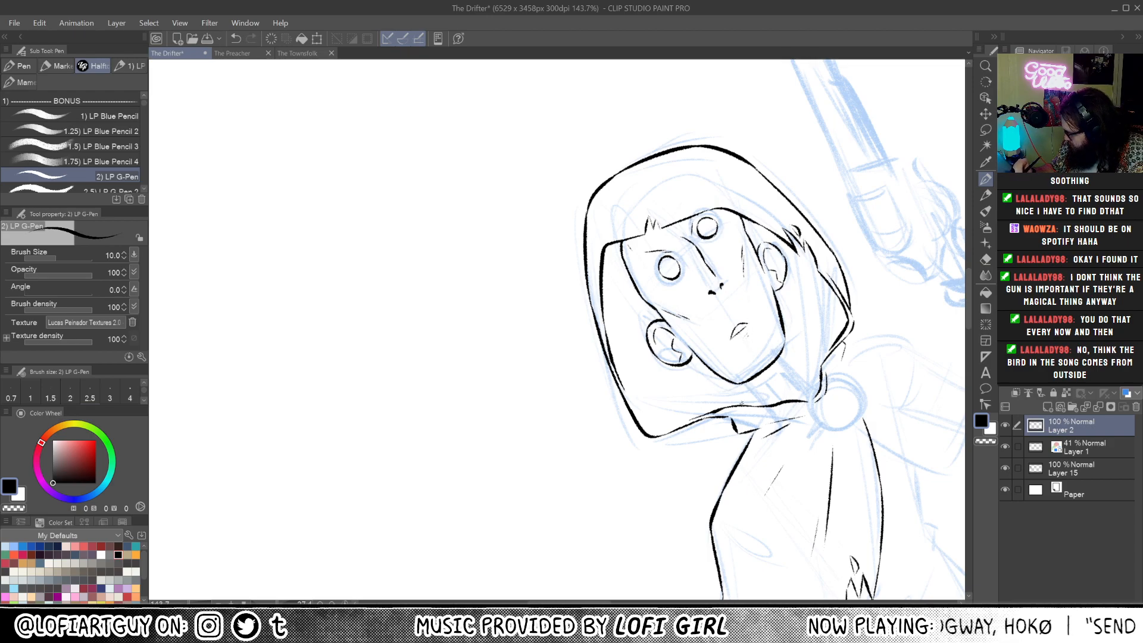
- Ink the side lines of the neck from the jaw down into the hood's collar
mouse_move(744, 525)
left_mouse_down()
mouse_move(631, 512)
mouse_move(527, 522)
left_mouse_up()
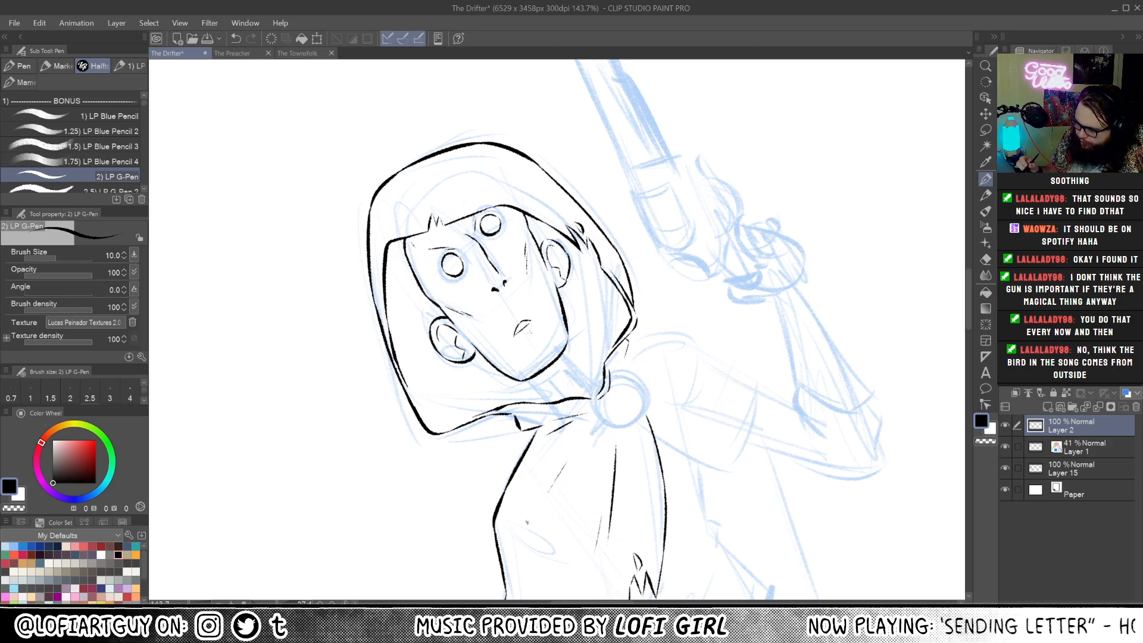
left_click_drag(590, 541, 556, 393)
left_click_drag(634, 376, 806, 366)
left_click_drag(808, 348, 723, 507)
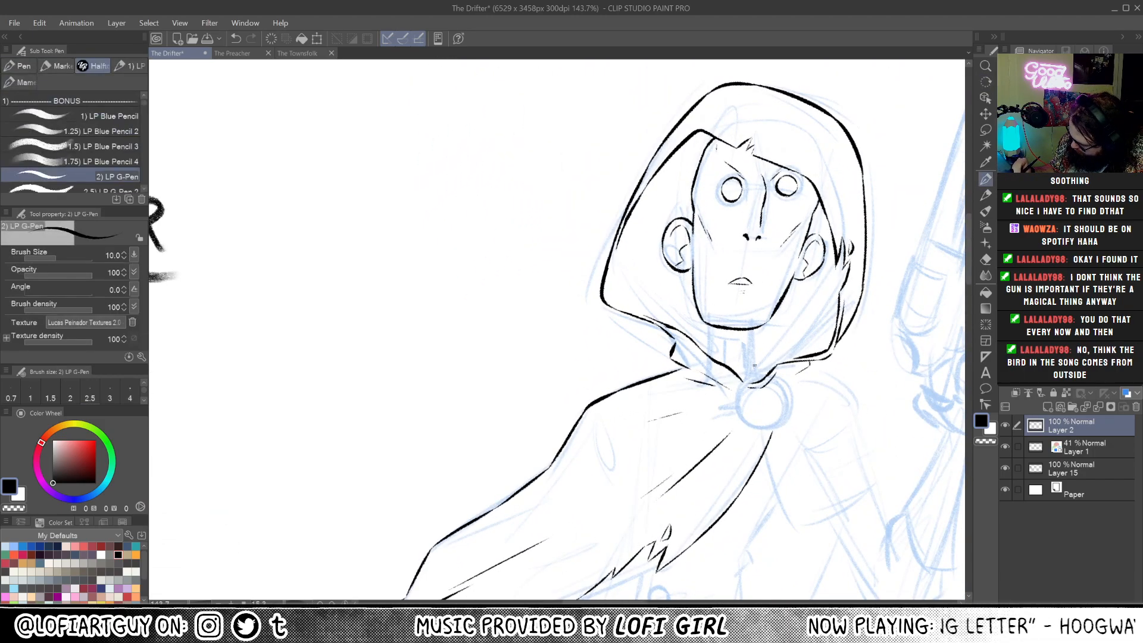
left_click_drag(757, 351, 753, 368)
key("ctrl+z")
left_click_drag(754, 326, 753, 368)
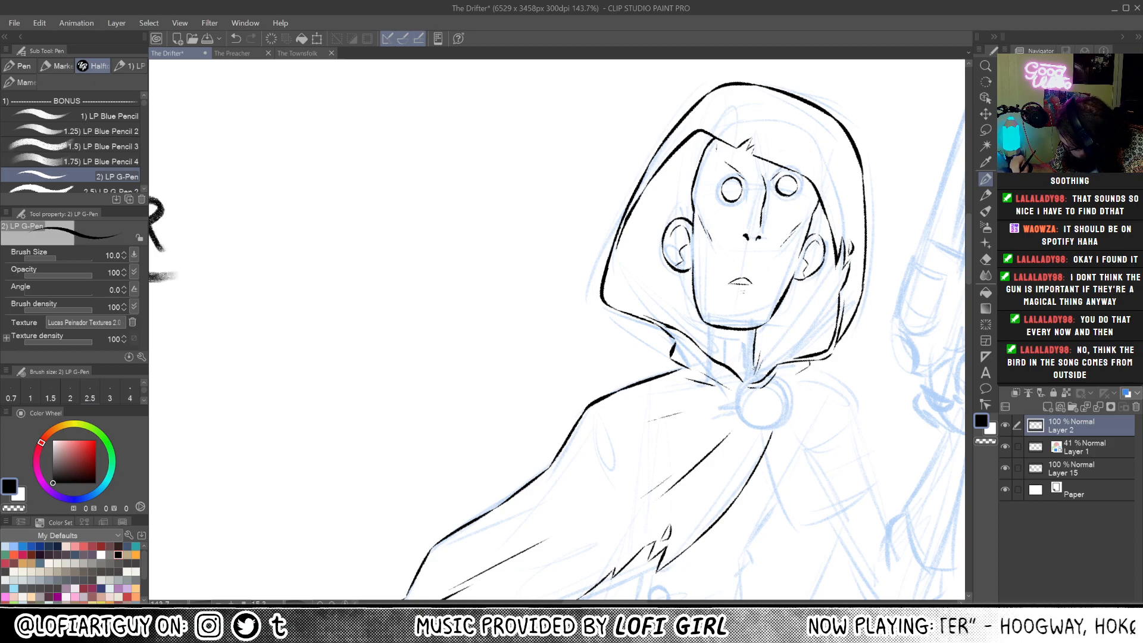
mouse_move(708, 324)
left_mouse_down()
mouse_move(707, 356)
mouse_move(632, 154)
left_mouse_up()
key("ctrl+z")
left_click_drag(586, 450, 644, 337)
mouse_move(581, 507)
left_mouse_down()
mouse_move(656, 480)
mouse_move(736, 386)
left_mouse_up()
left_click_drag(672, 386, 809, 479)
left_click_drag(697, 361, 701, 391)
key("ctrl+z")
key("ctrl+z")
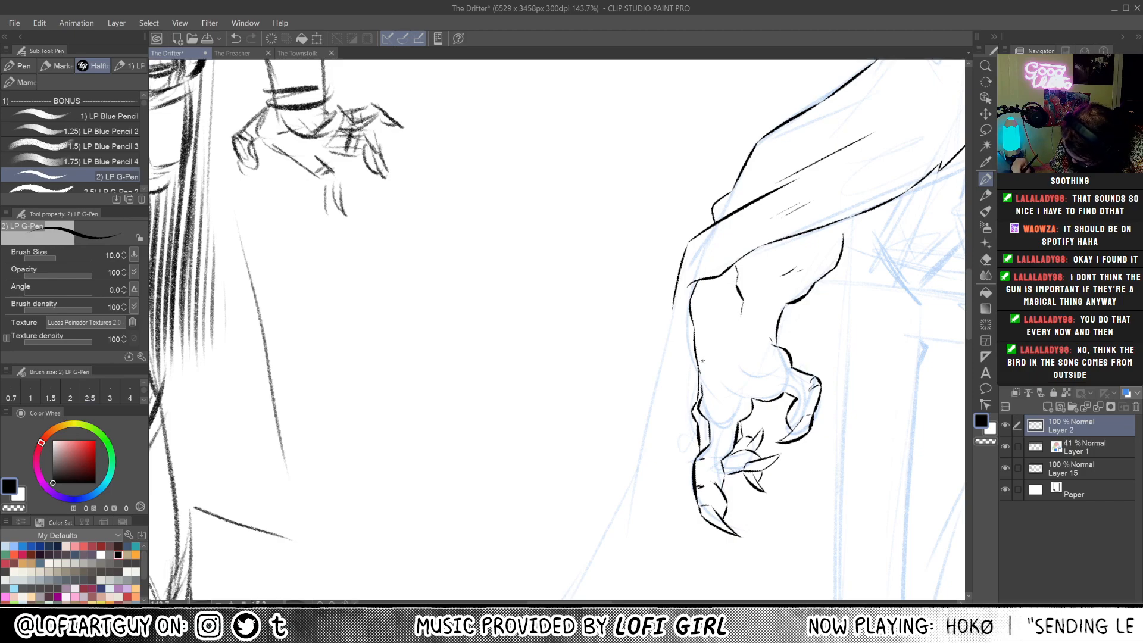
- Erase part of the outer contour on the back of the clawed hand and re-ink it toward the wrist
key("e")
key("p")
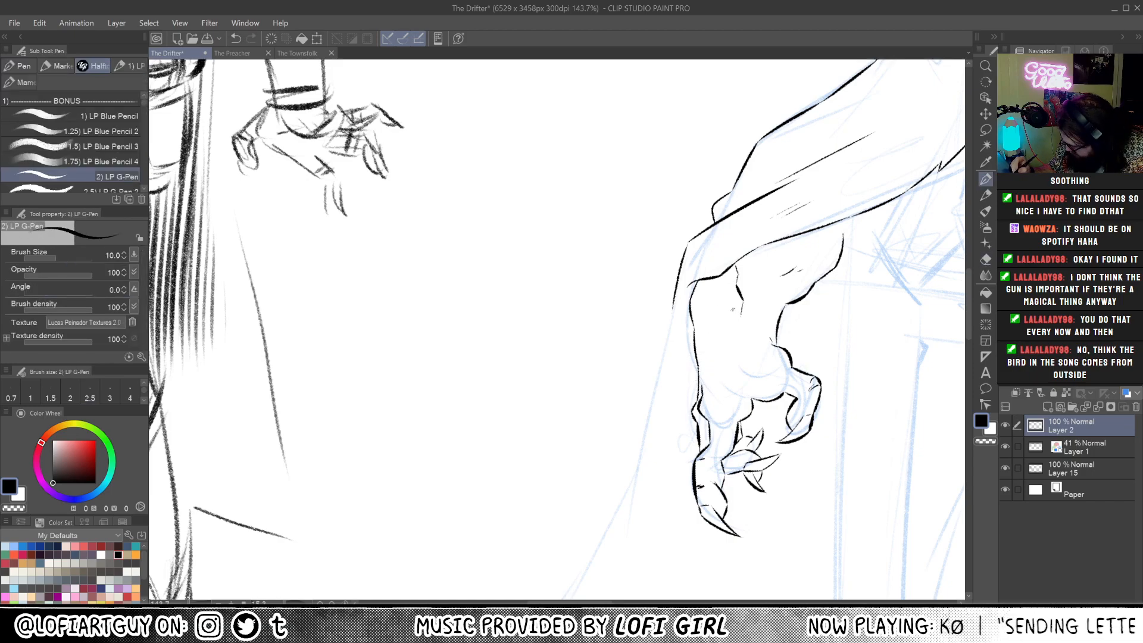
mouse_move(797, 449)
left_mouse_down()
mouse_move(750, 434)
mouse_move(687, 373)
mouse_move(602, 467)
mouse_move(714, 491)
left_mouse_up()
key("r")
key("e")
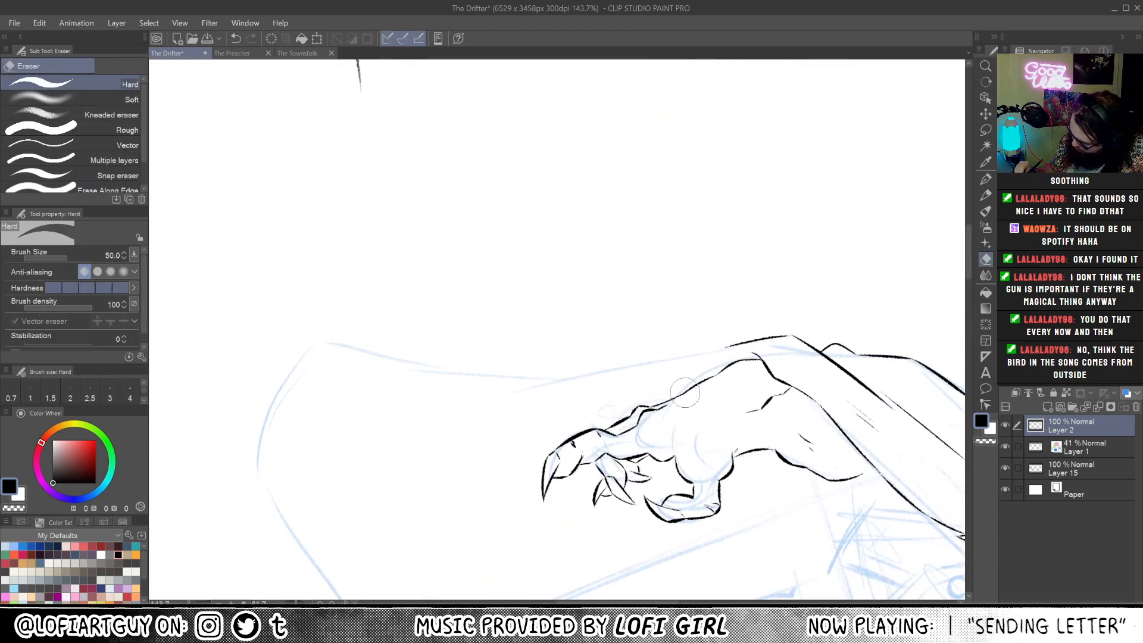
left_click_drag(682, 395, 696, 384)
key("r")
mouse_move(702, 455)
left_mouse_down()
mouse_move(737, 406)
mouse_move(751, 469)
left_mouse_up()
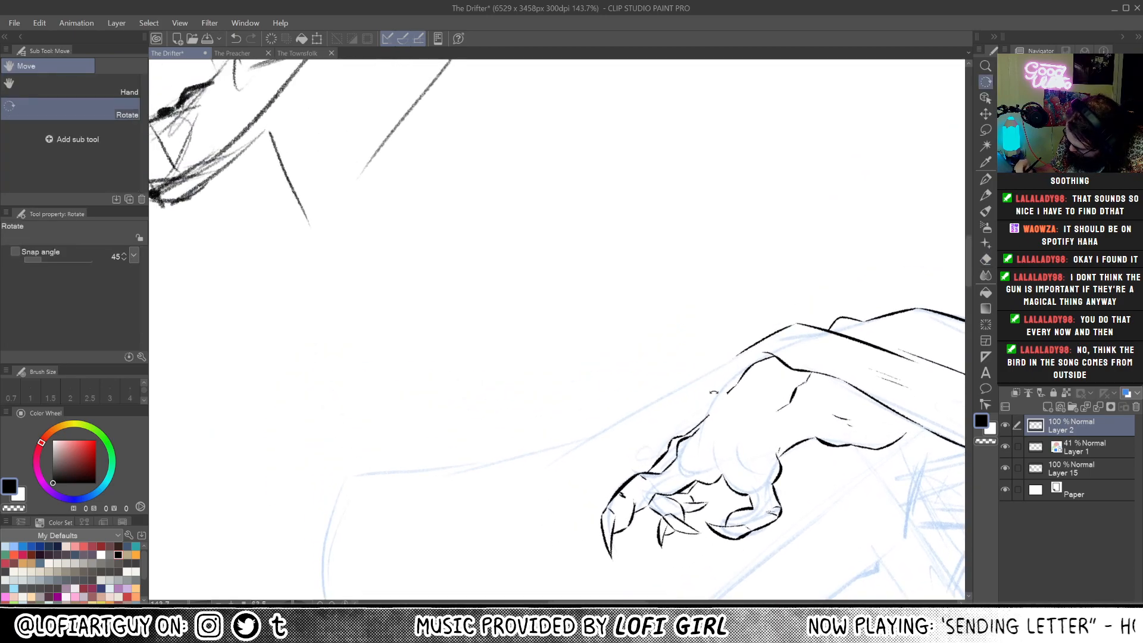
key("p")
key("ctrl+z")
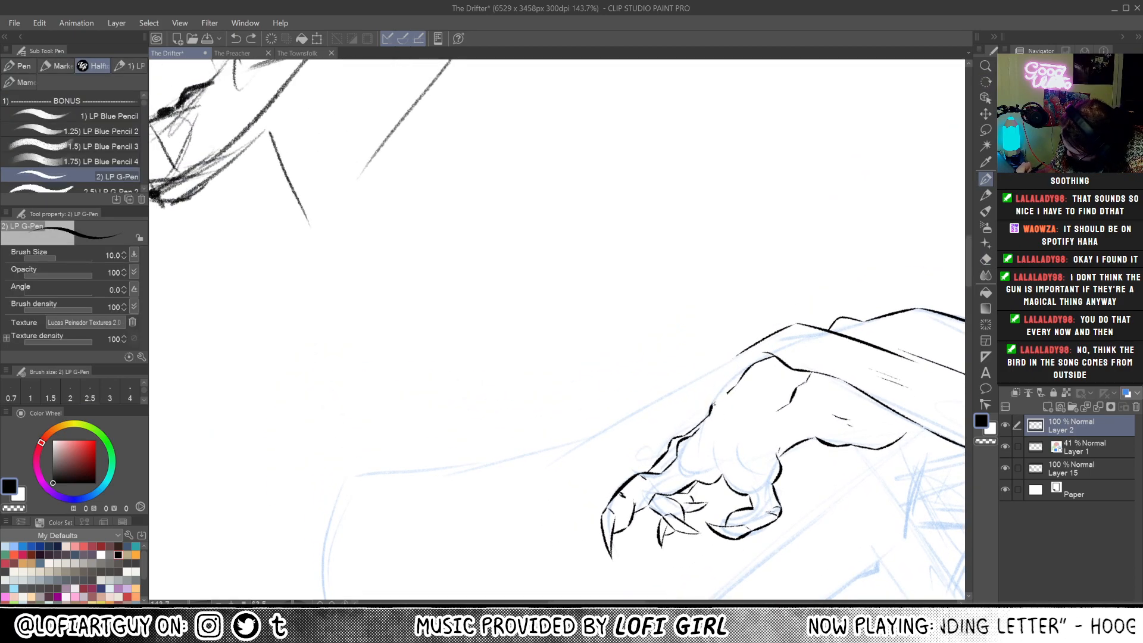
left_click_drag(710, 409, 734, 386)
- Ink small crease marks on the clawed hand's palm where the thumb and fingers meet
mouse_move(754, 527)
left_mouse_down()
mouse_move(745, 505)
mouse_move(554, 556)
mouse_move(745, 419)
mouse_move(675, 484)
mouse_move(705, 410)
left_mouse_up()
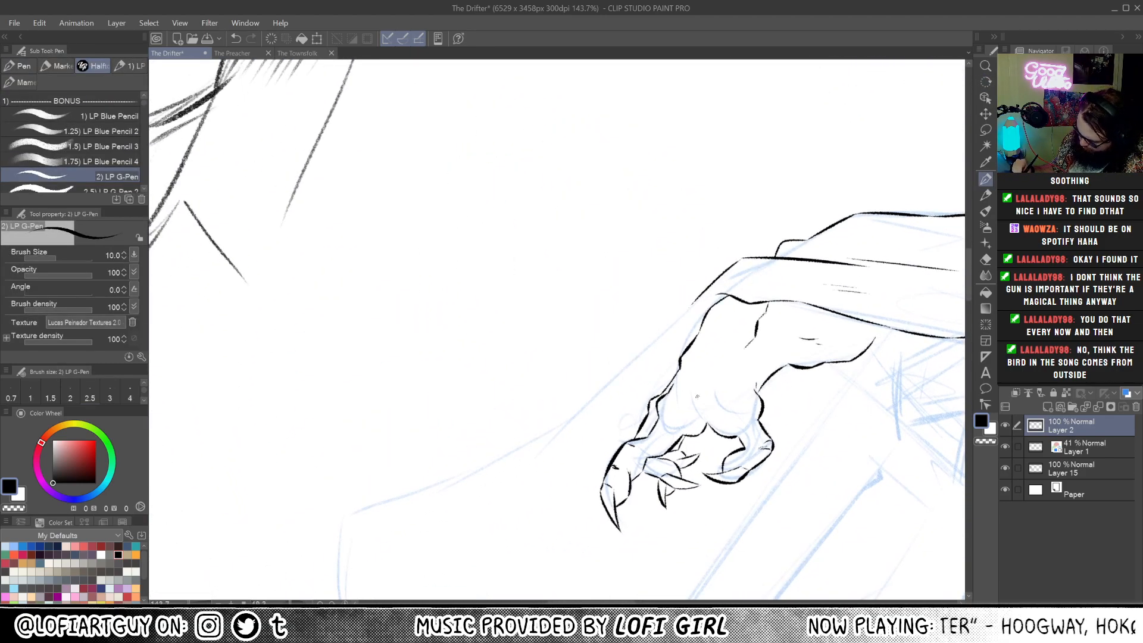
key("ctrl+z")
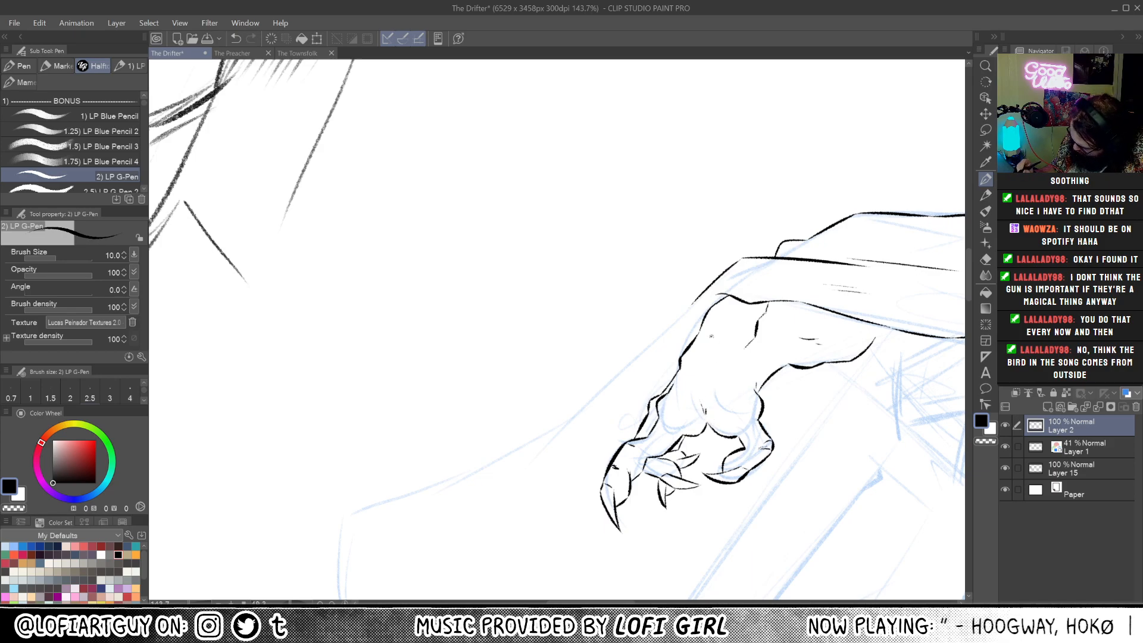
mouse_move(714, 455)
left_mouse_down()
mouse_move(659, 557)
mouse_move(584, 485)
mouse_move(662, 519)
mouse_move(648, 572)
mouse_move(592, 523)
mouse_move(659, 549)
mouse_move(689, 411)
left_mouse_up()
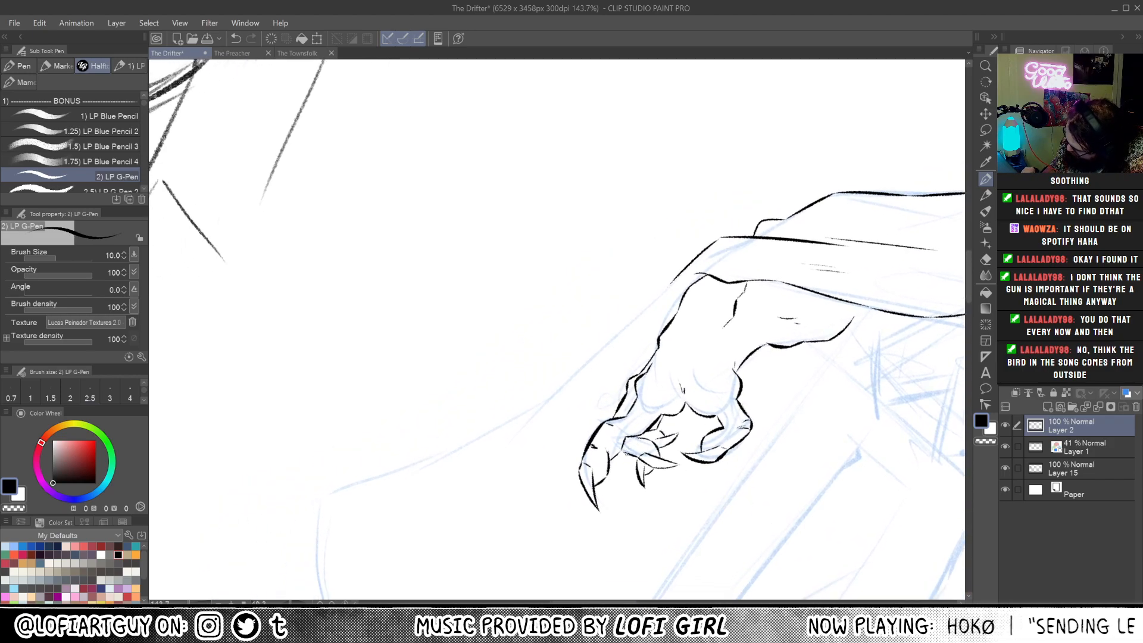
left_click_drag(659, 566, 774, 379)
key("p")
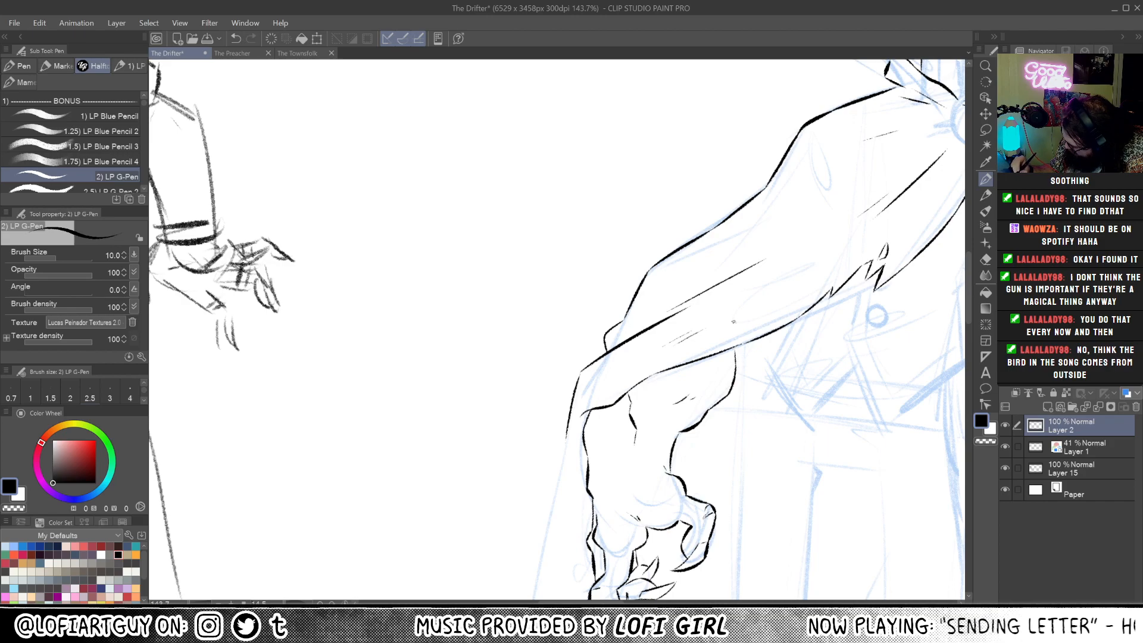
left_click_drag(777, 524, 729, 431)
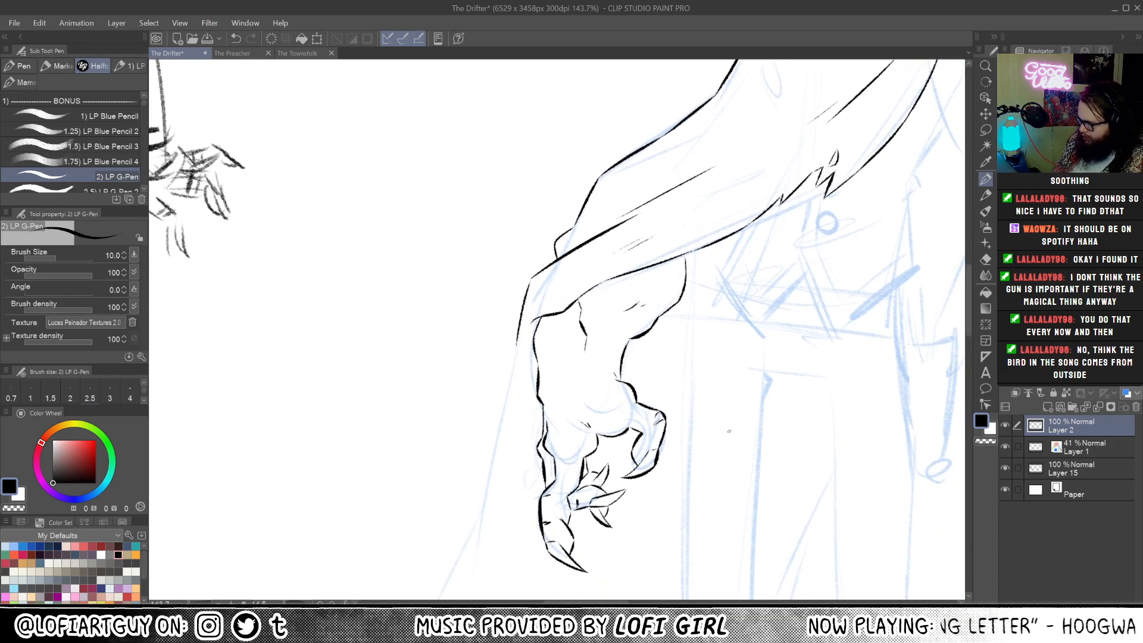
- Ink the first arc of the round cloak clasp below the neck, retrying strokes against the blue circle
left_click_drag(727, 427, 840, 503)
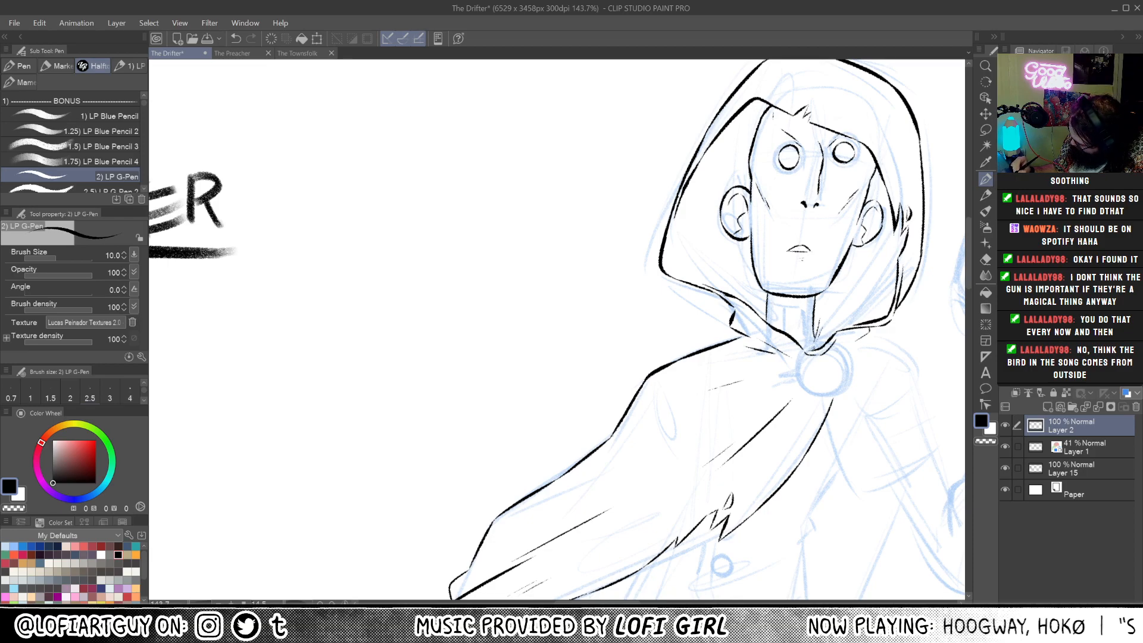
left_click_drag(804, 352, 807, 392)
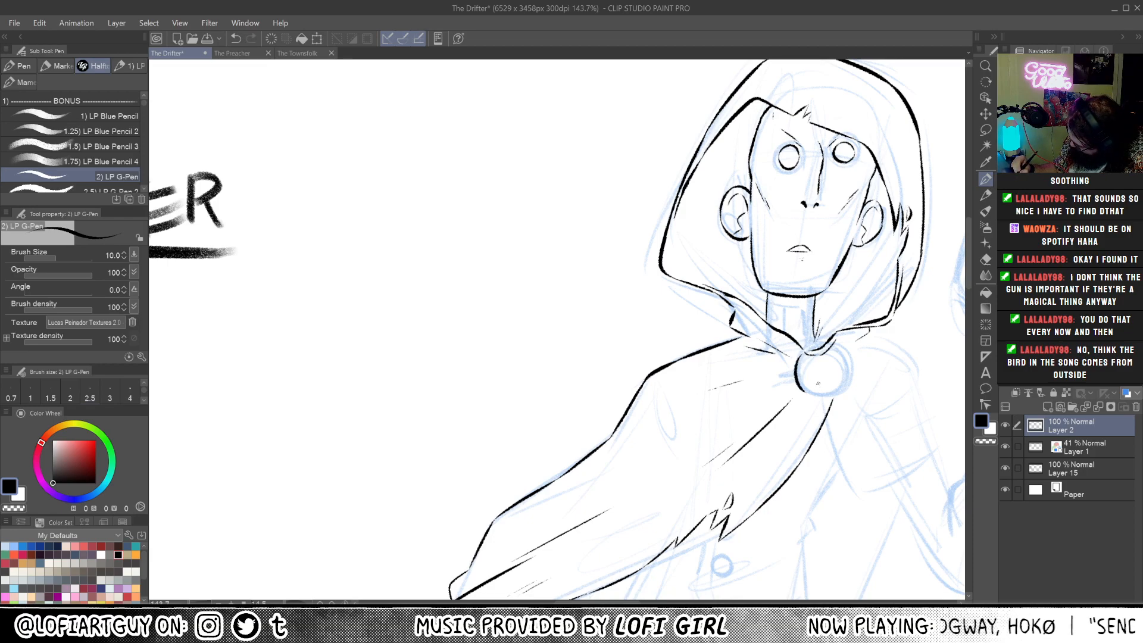
key("ctrl+z")
left_click_drag(804, 352, 813, 391)
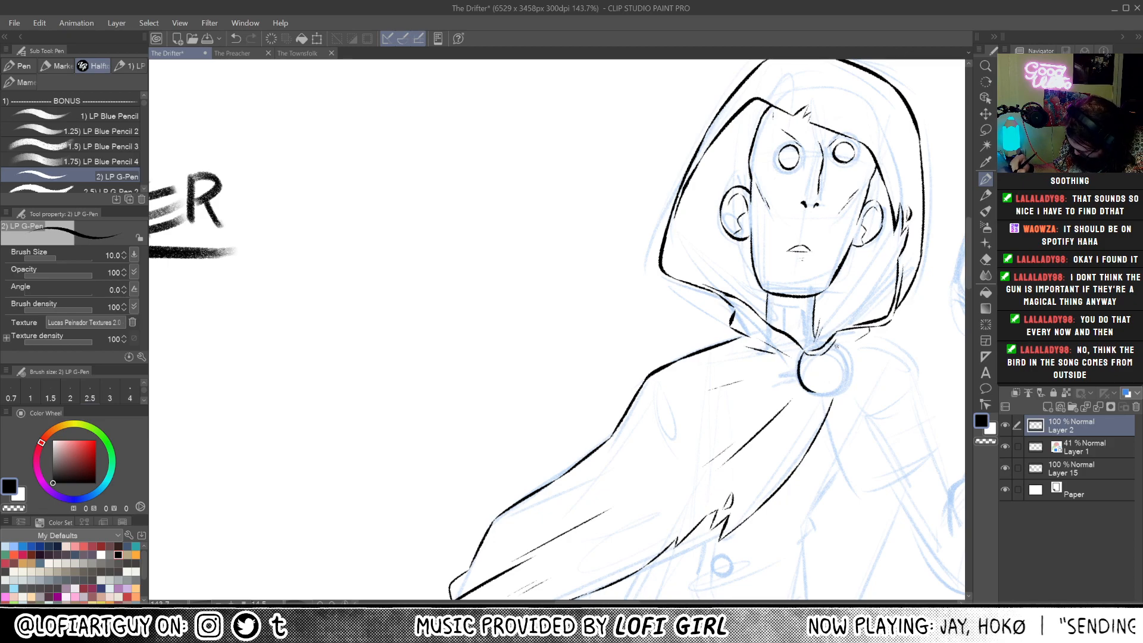
left_click_drag(835, 345, 847, 383)
key("ctrl+z")
key("ctrl+z")
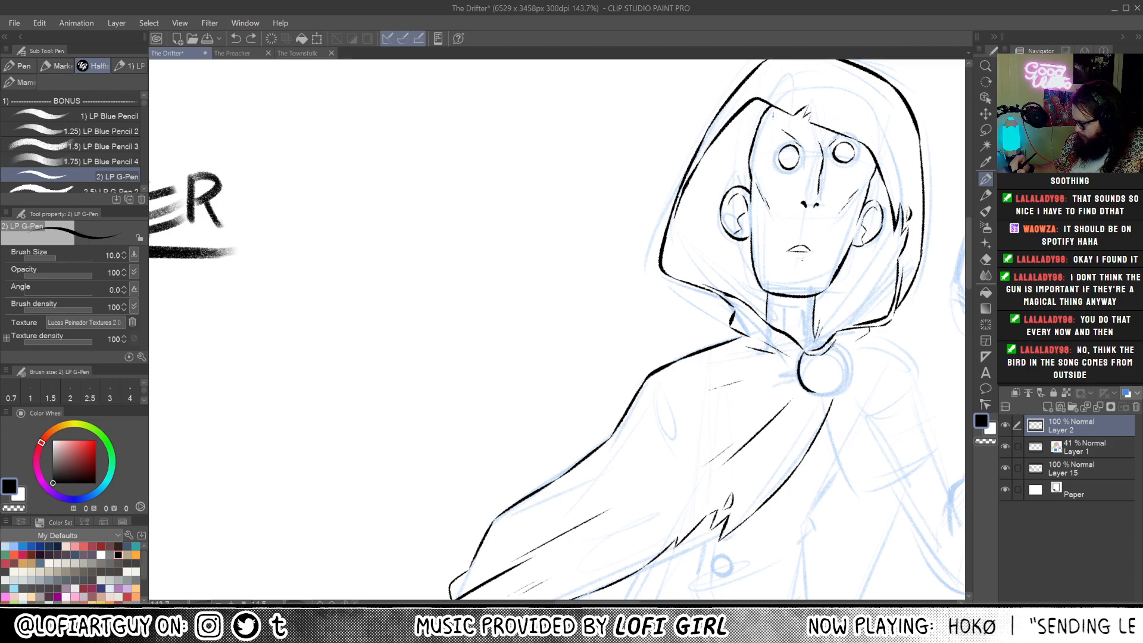
key("ctrl+z")
- Complete the clasp's circular outline, redoing the closing arc until it joins the rest of the ring
mouse_move(834, 345)
left_mouse_down()
mouse_move(847, 381)
mouse_move(673, 535)
mouse_move(453, 470)
left_mouse_up()
key("shift+space")
left_click_drag(553, 427, 835, 360)
left_click_drag(749, 377, 866, 339)
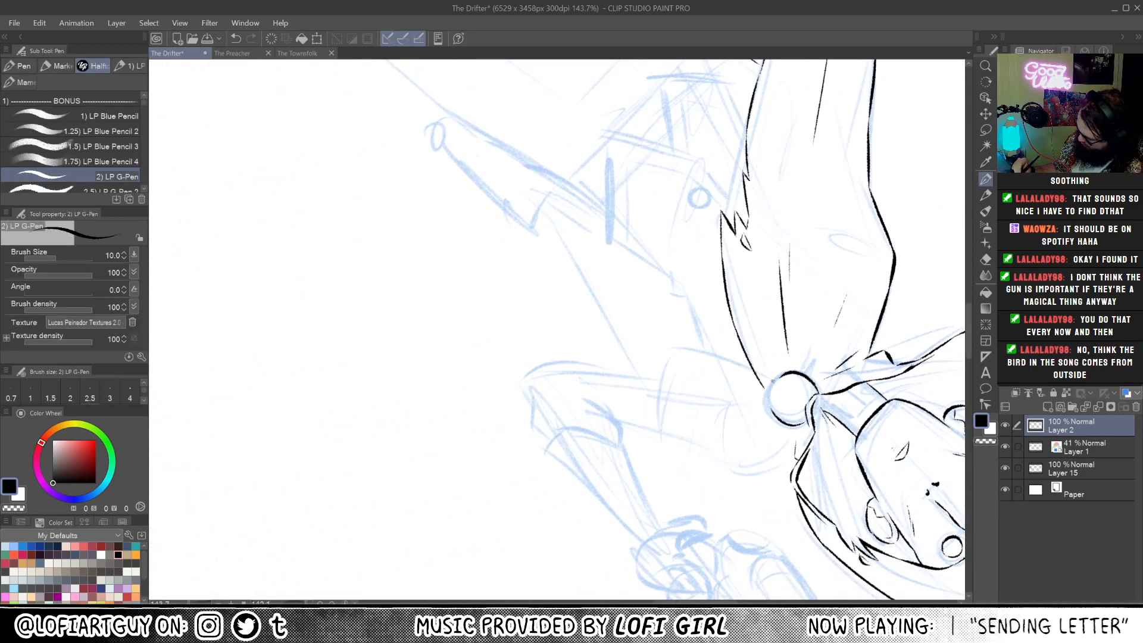
key("ctrl+z")
left_click_drag(773, 417, 786, 375)
key("ctrl+z")
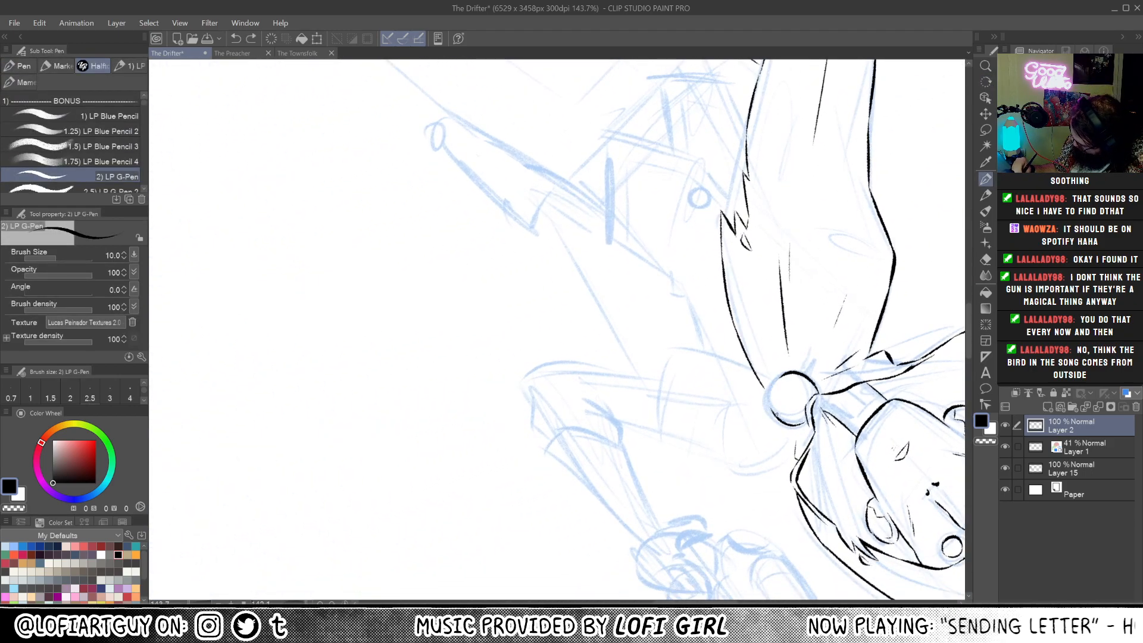
left_click_drag(773, 418, 787, 379)
key("ctrl+z")
key("ctrl+z")
mouse_move(773, 417)
left_mouse_down()
mouse_move(786, 375)
mouse_move(770, 393)
mouse_move(786, 378)
left_mouse_up()
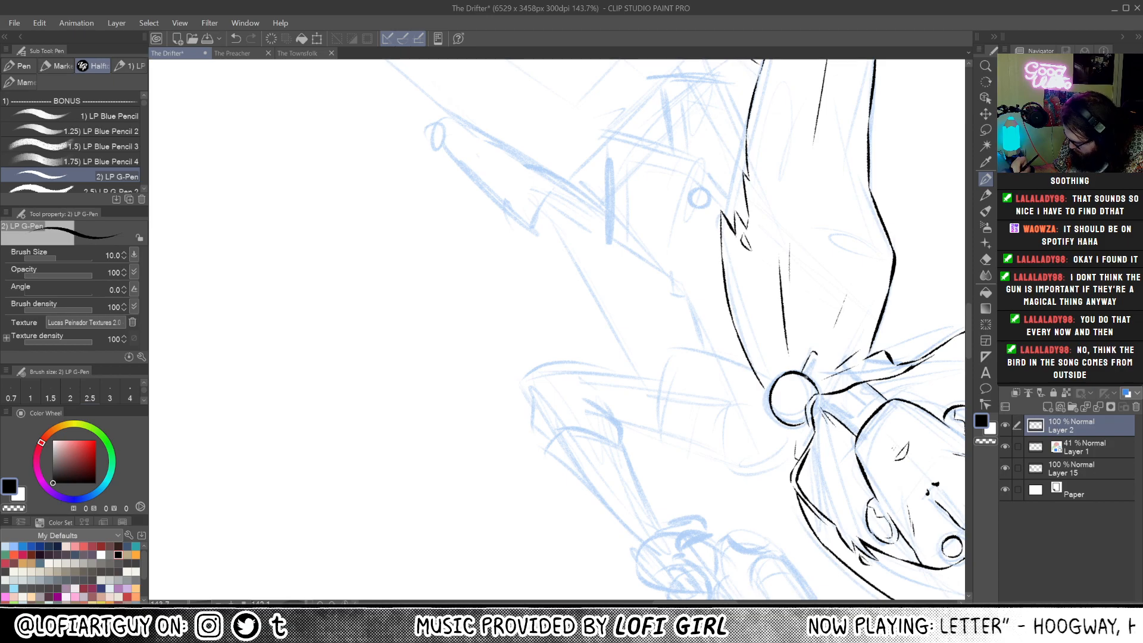
- Ink a short rounded pin sticking out of the clasp and an inner rim line inside its circle
left_click_drag(806, 379, 816, 355)
left_click_drag(749, 431, 695, 435)
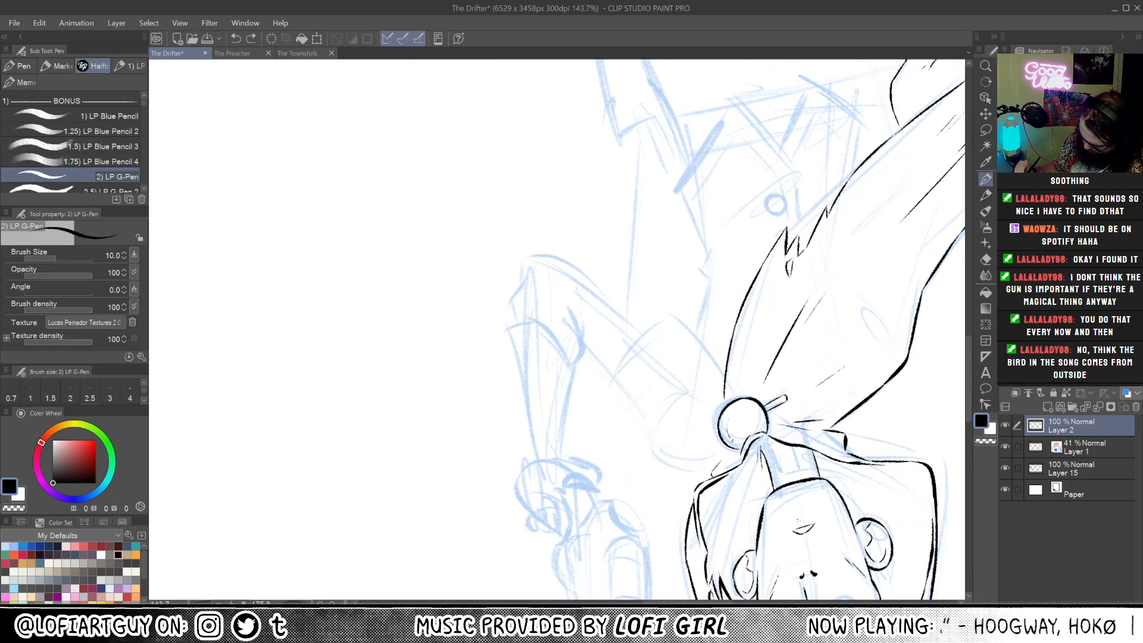
key("ctrl+z")
left_click_drag(748, 409, 758, 424)
key("ctrl+z")
mouse_move(768, 326)
left_mouse_down()
mouse_move(747, 436)
mouse_move(880, 451)
left_mouse_up()
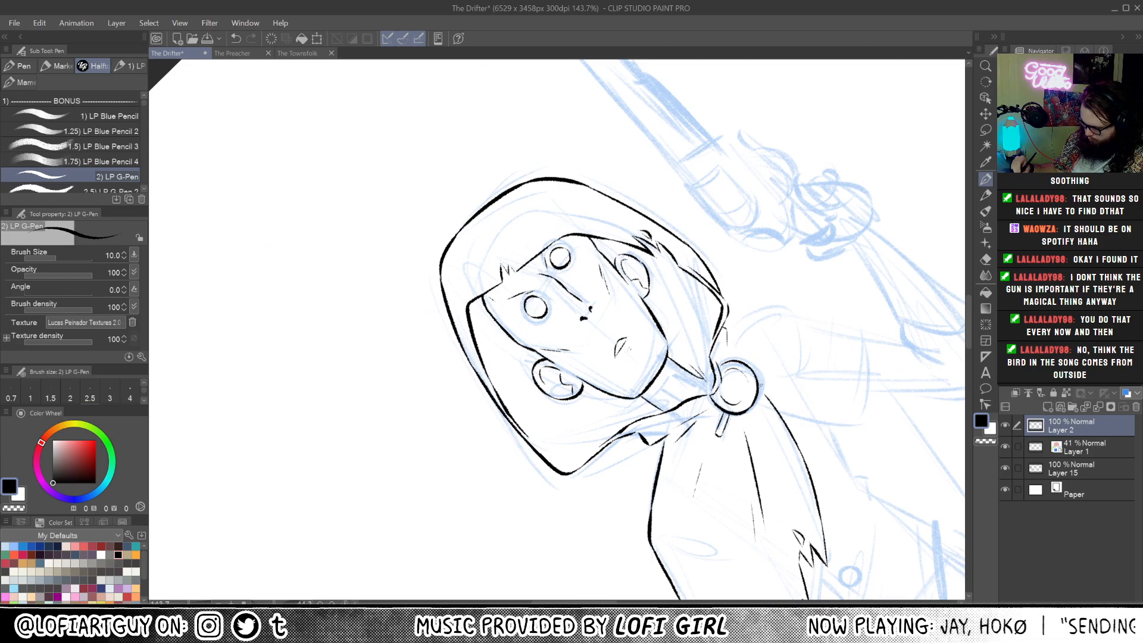
- Ink the cloak's contour over the gun-arm shoulder, from the collar around to the upper arm
left_click_drag(754, 404, 789, 511)
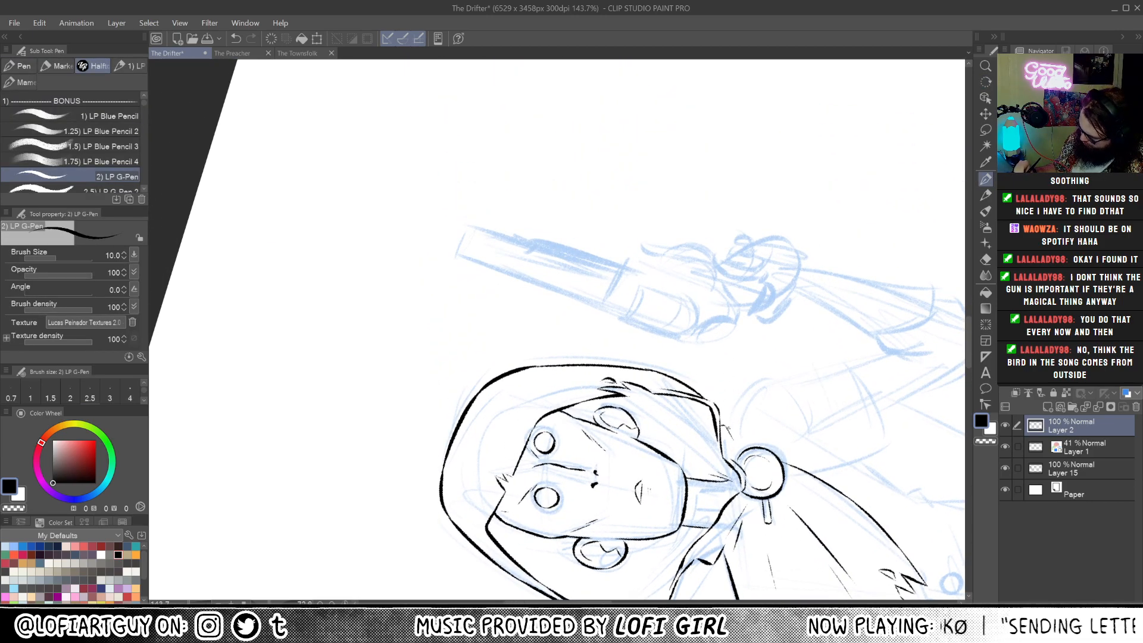
left_click_drag(743, 388, 755, 477)
left_click_drag(709, 427, 745, 380)
key("ctrl+z")
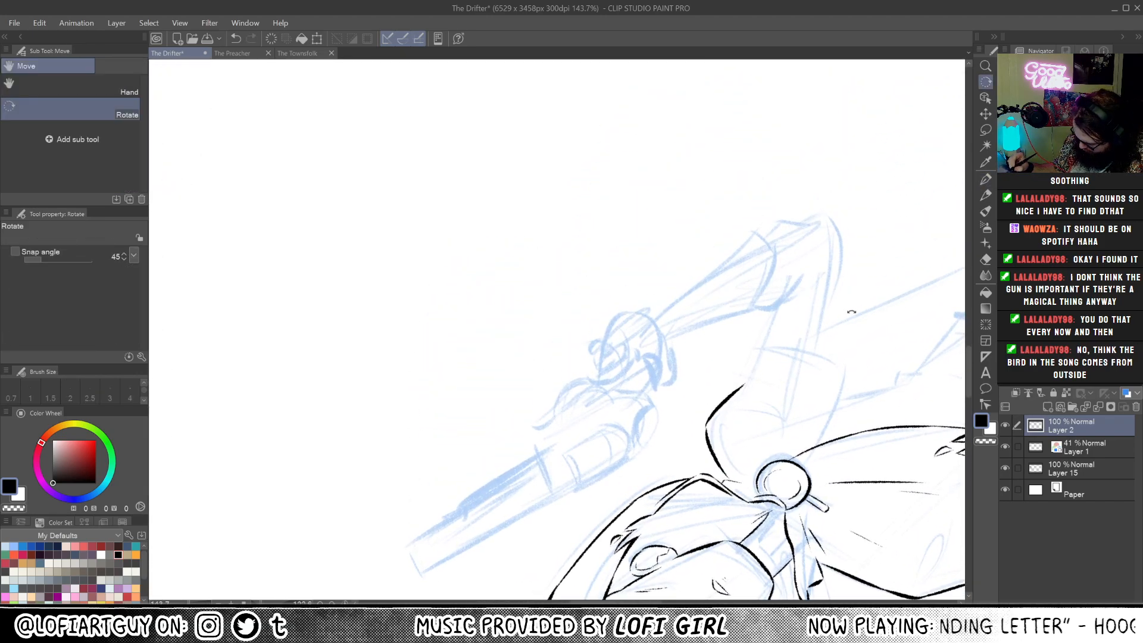
- Ink a small stitch-like mark with short crossing strokes on the cloak over the lowered upper arm
left_click_drag(852, 312, 797, 393)
left_click_drag(559, 304, 761, 393)
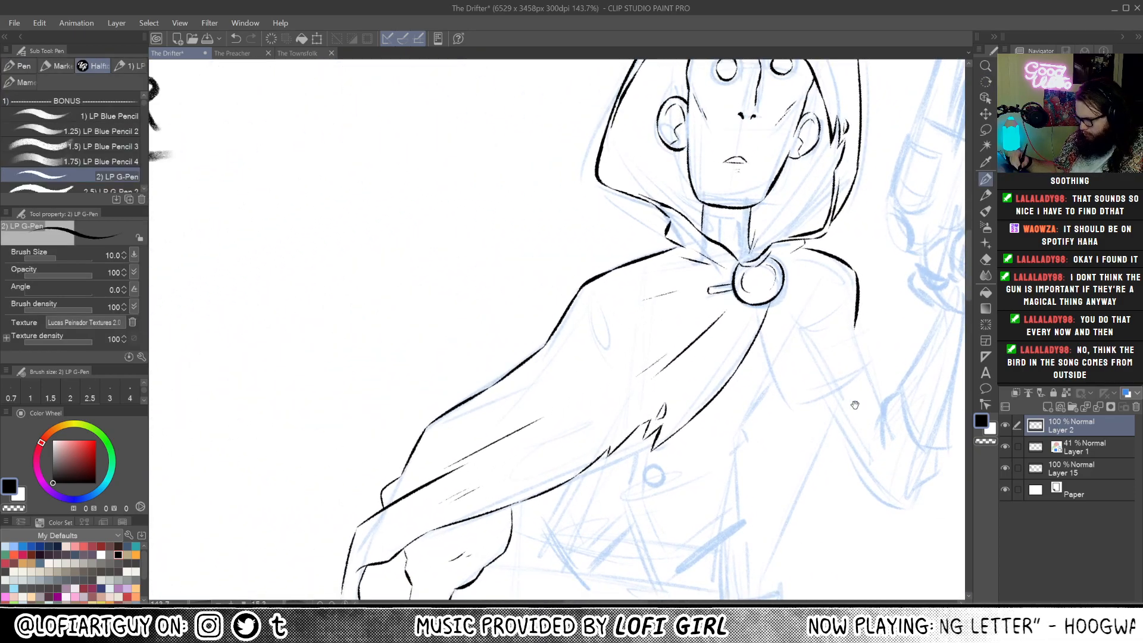
mouse_move(759, 440)
left_mouse_down()
mouse_move(762, 451)
mouse_move(760, 375)
mouse_move(817, 451)
mouse_move(674, 350)
mouse_move(633, 392)
mouse_move(718, 341)
left_mouse_up()
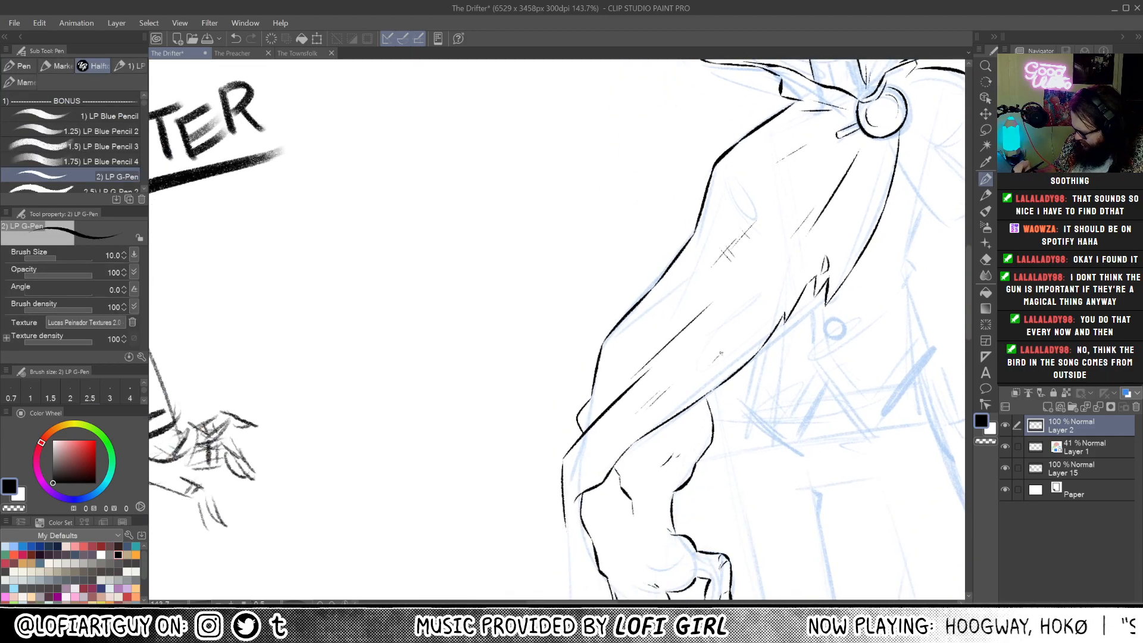
- Ink small crosshatched wear marks on the cloak below the clasp, on the hood beside the ear and on its crown
left_click_drag(844, 281, 749, 418)
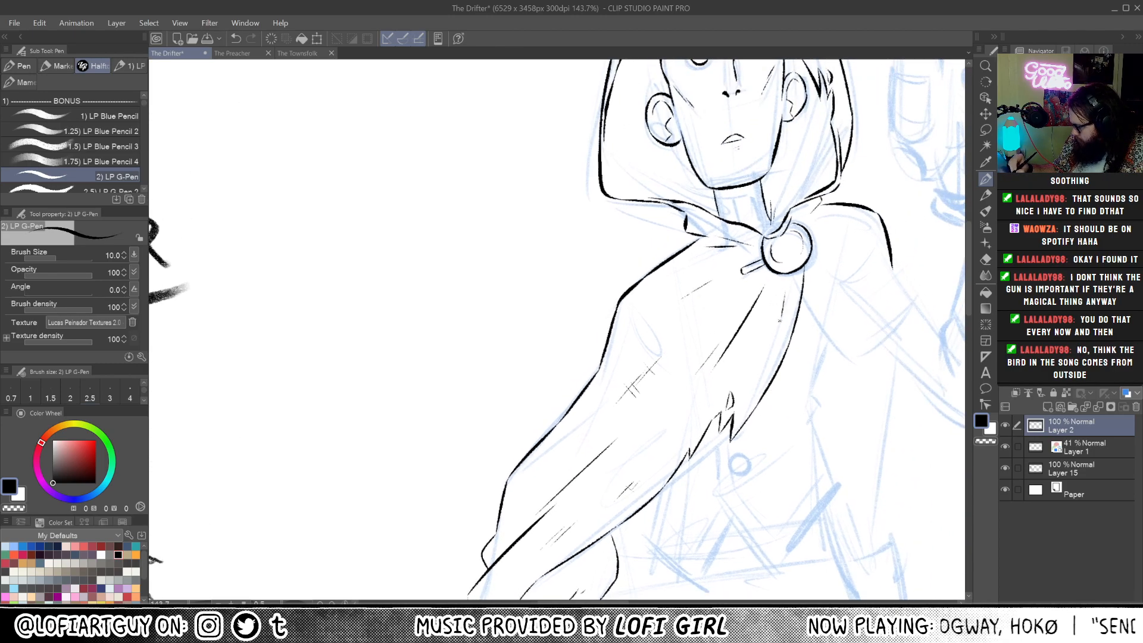
left_click_drag(682, 251, 799, 496)
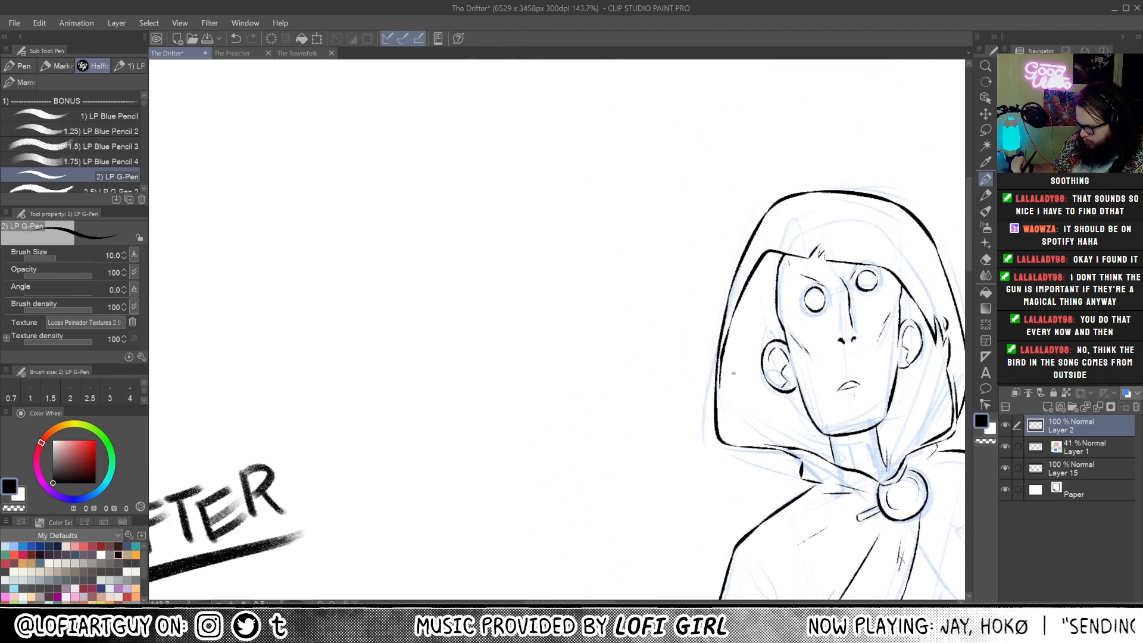
left_click_drag(733, 353, 737, 389)
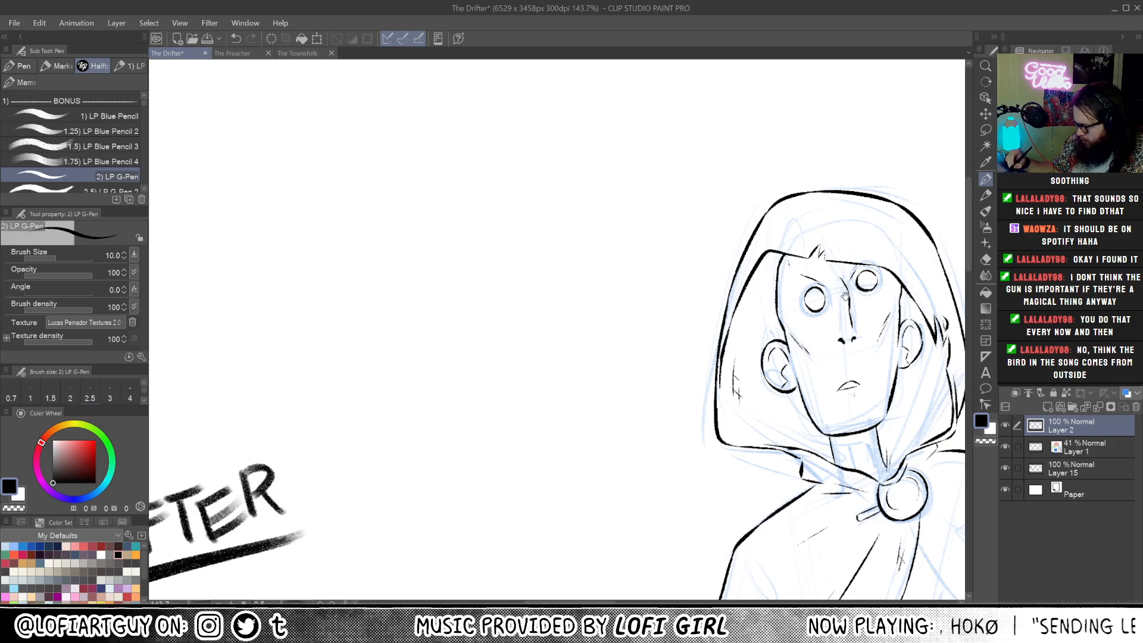
left_click_drag(845, 296, 753, 378)
left_click_drag(776, 304, 799, 353)
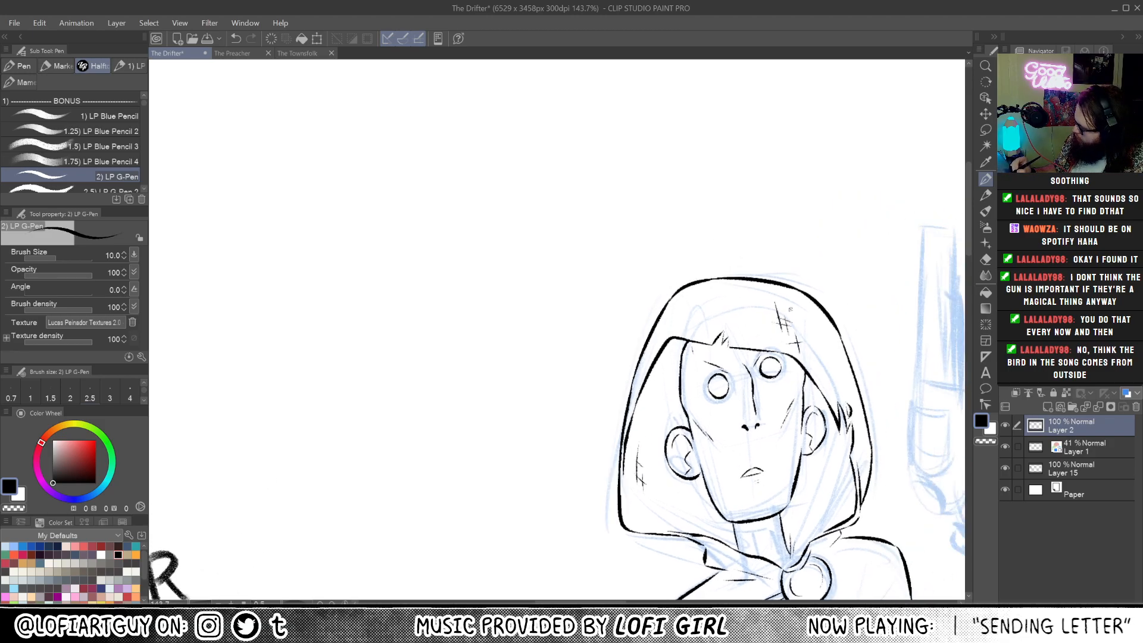
- Add a small set of hatch marks along the hood's outer edge on the gun-arm side
mouse_move(744, 377)
left_mouse_down()
mouse_move(592, 283)
mouse_move(600, 319)
mouse_move(586, 363)
left_mouse_up()
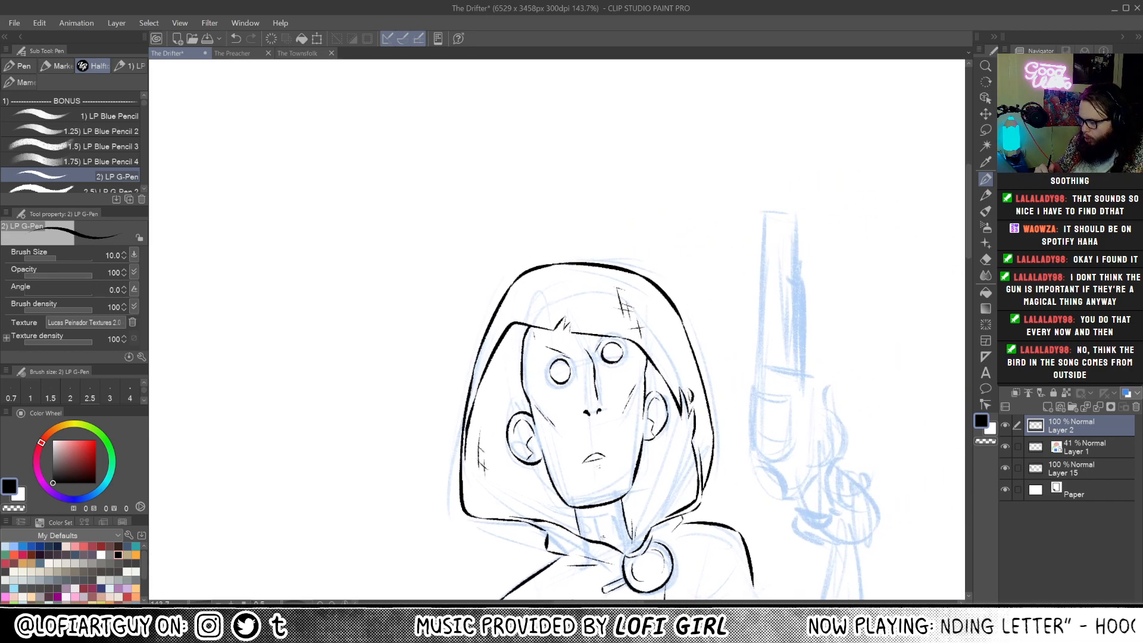
left_click_drag(604, 538, 686, 528)
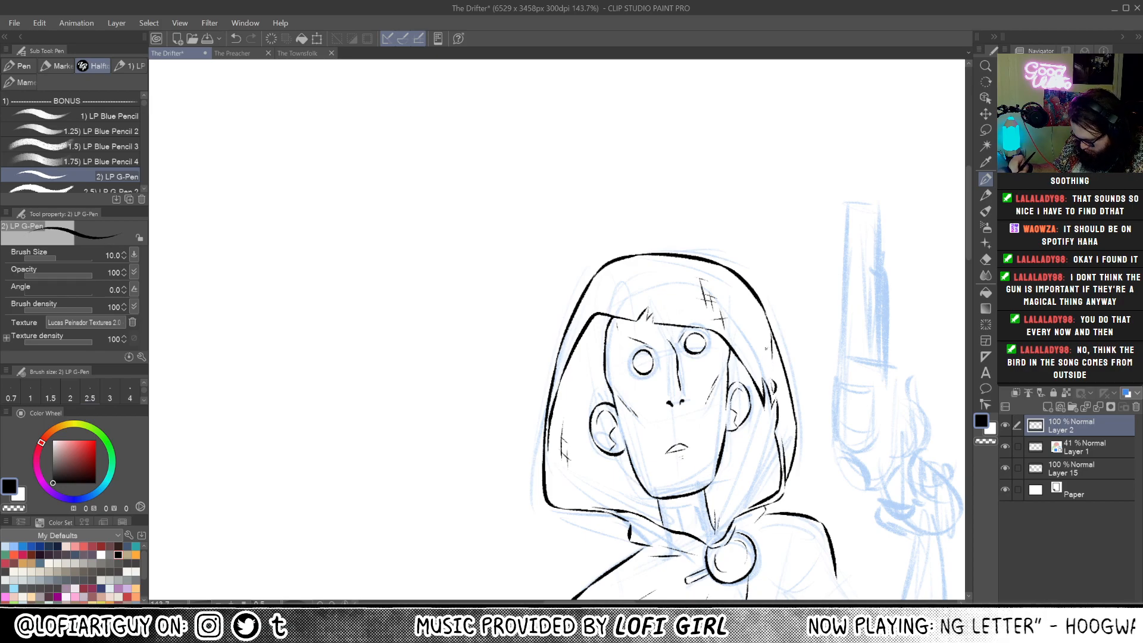
left_click_drag(732, 476, 694, 417)
- Ink the cloak's front edge hanging from the clasp and extend its contour over the raised arm's shoulder
left_click_drag(750, 500, 738, 335)
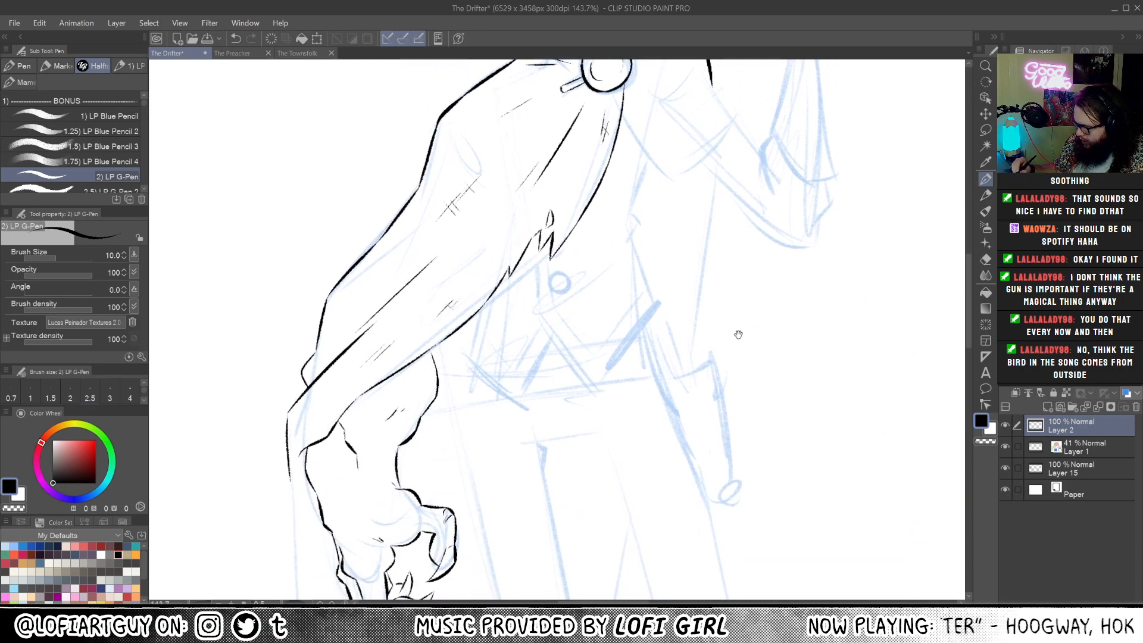
left_click_drag(685, 545, 669, 632)
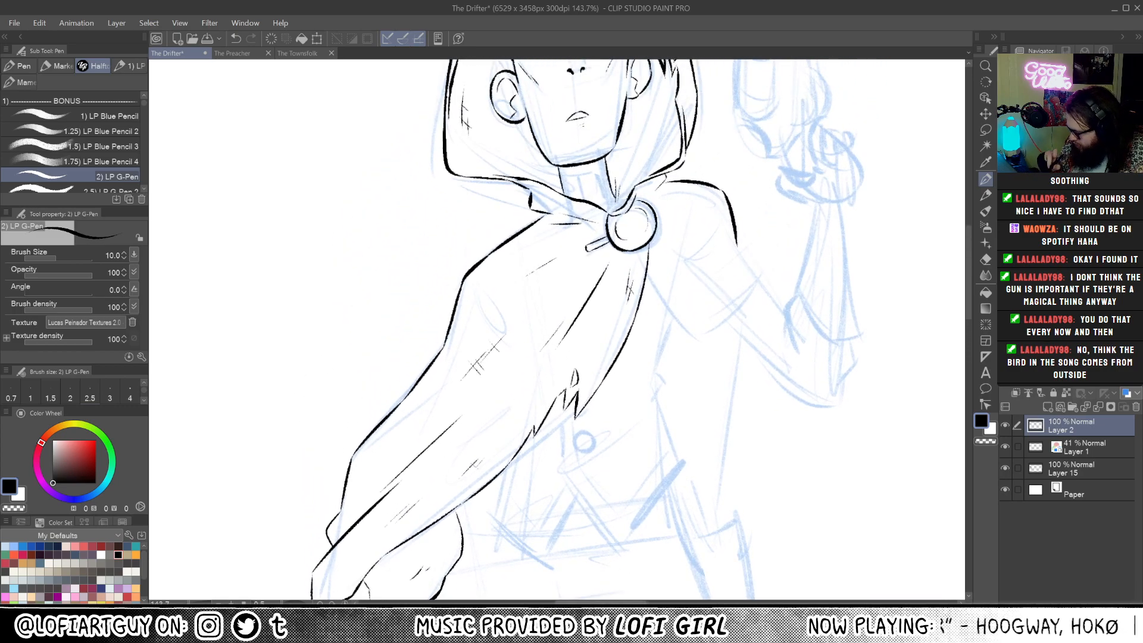
left_click_drag(697, 368, 690, 426)
left_click_drag(776, 331, 788, 465)
left_click_drag(707, 415, 706, 491)
key("ctrl+z")
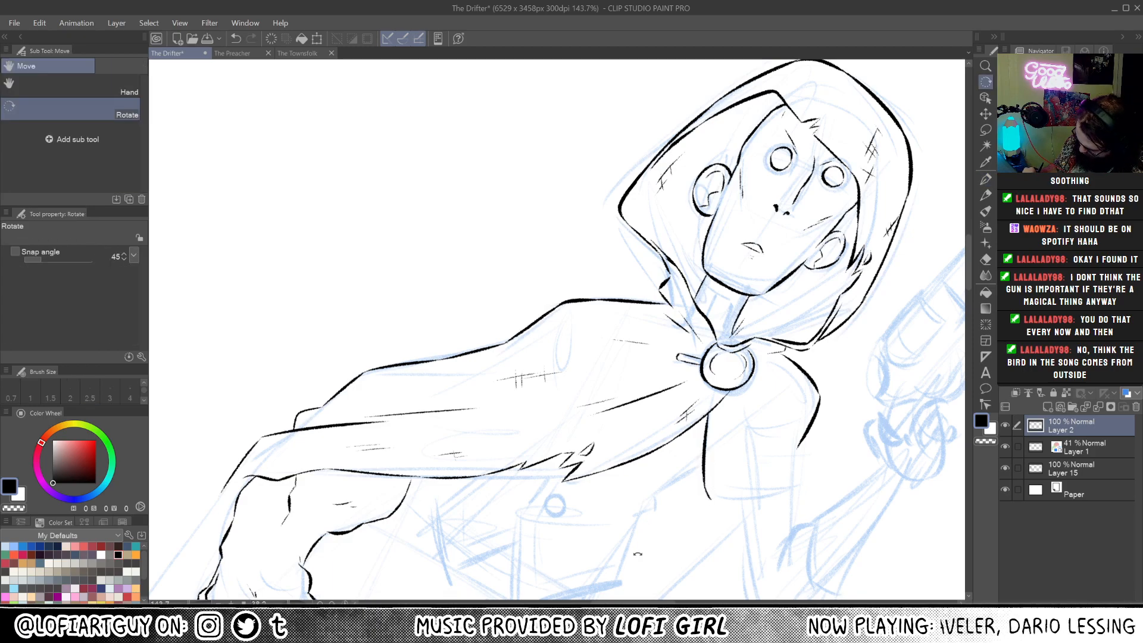
- Ink the cloak's hem across the raised upper arm, redoing the stroke until it meets the front edge in a rounded corner
left_click_drag(638, 556, 750, 460)
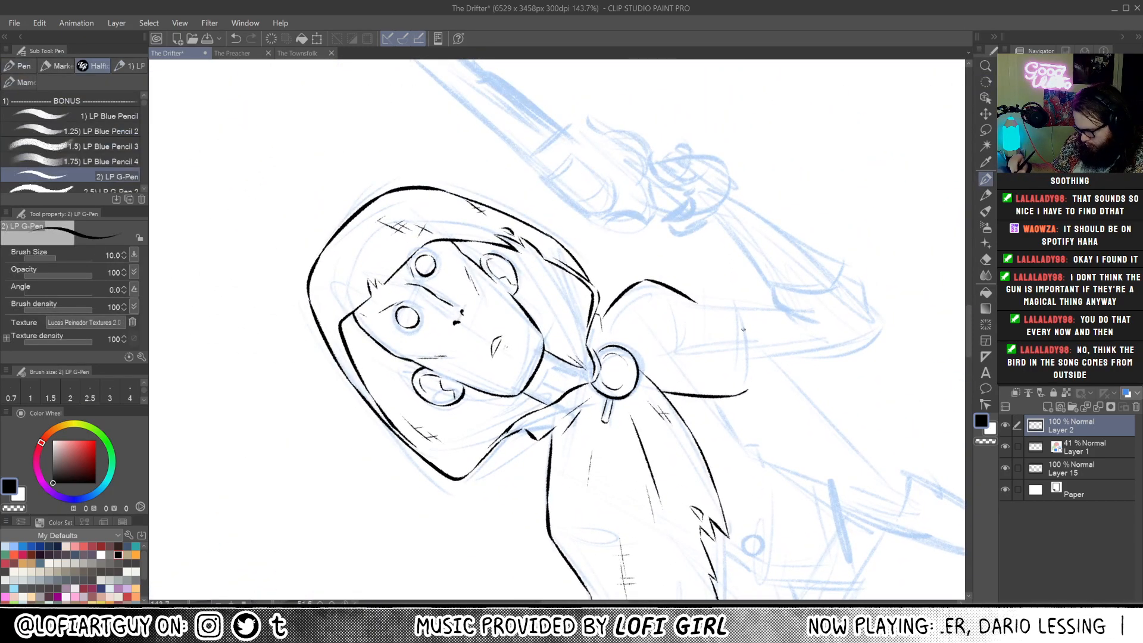
left_click_drag(742, 308, 748, 366)
key("ctrl+z")
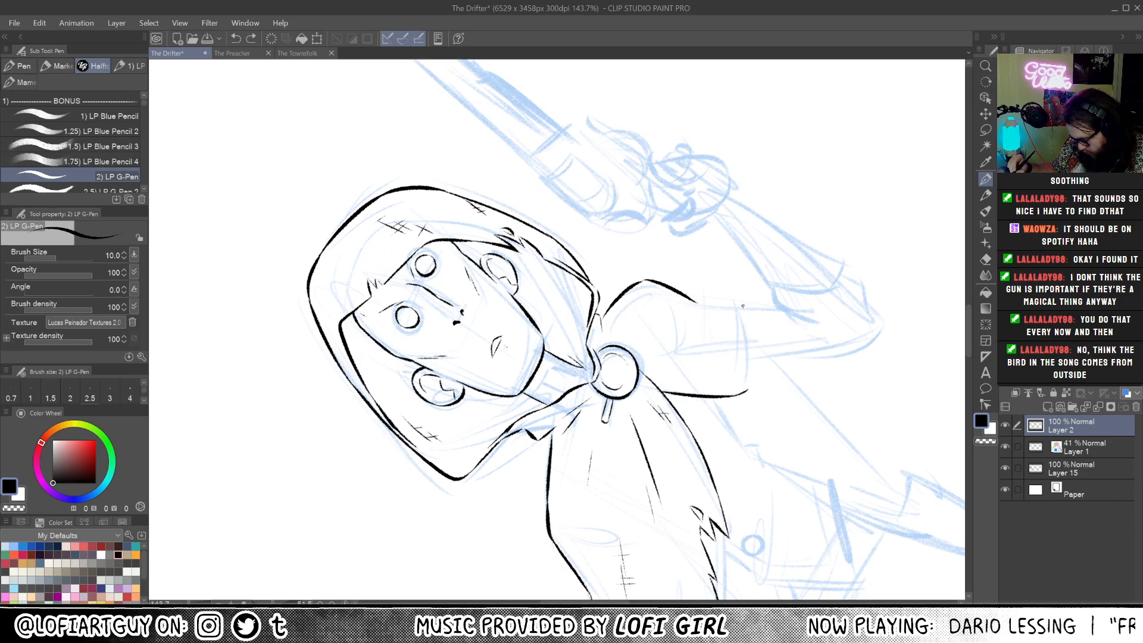
left_click_drag(746, 312, 751, 379)
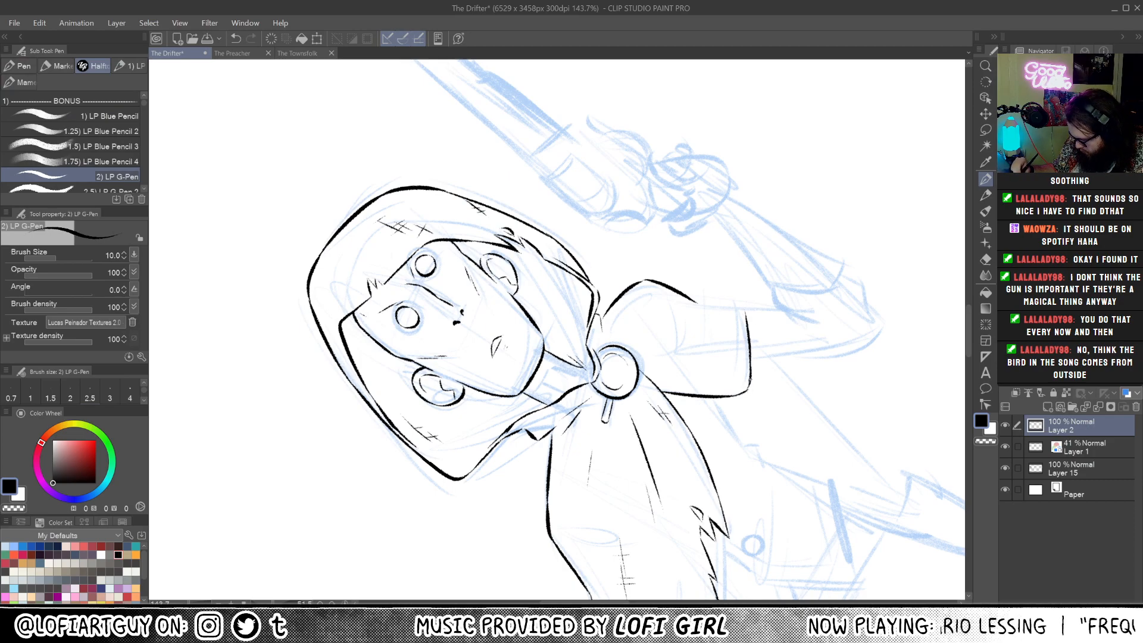
- Ink short fold lines inside the cloak over the raised arm and a curled corner at the outer end of its hem
left_click_drag(733, 362, 560, 503)
left_click_drag(582, 492, 765, 424)
left_click_drag(707, 398, 710, 426)
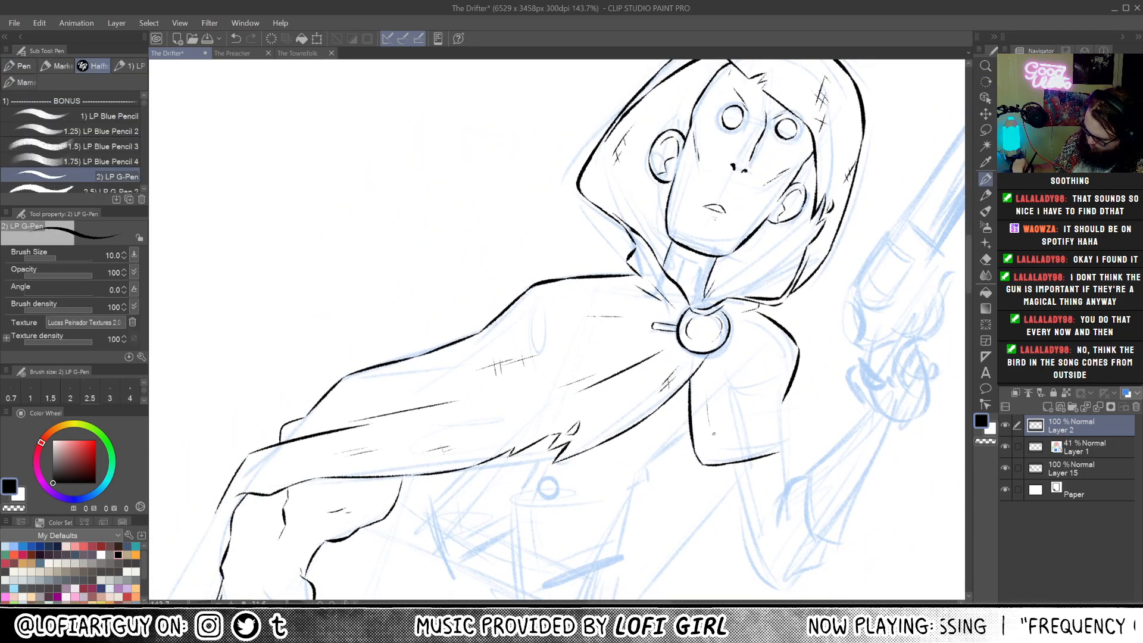
mouse_move(714, 507)
left_mouse_down()
mouse_move(794, 334)
mouse_move(768, 222)
left_mouse_up()
left_click_drag(785, 240, 800, 422)
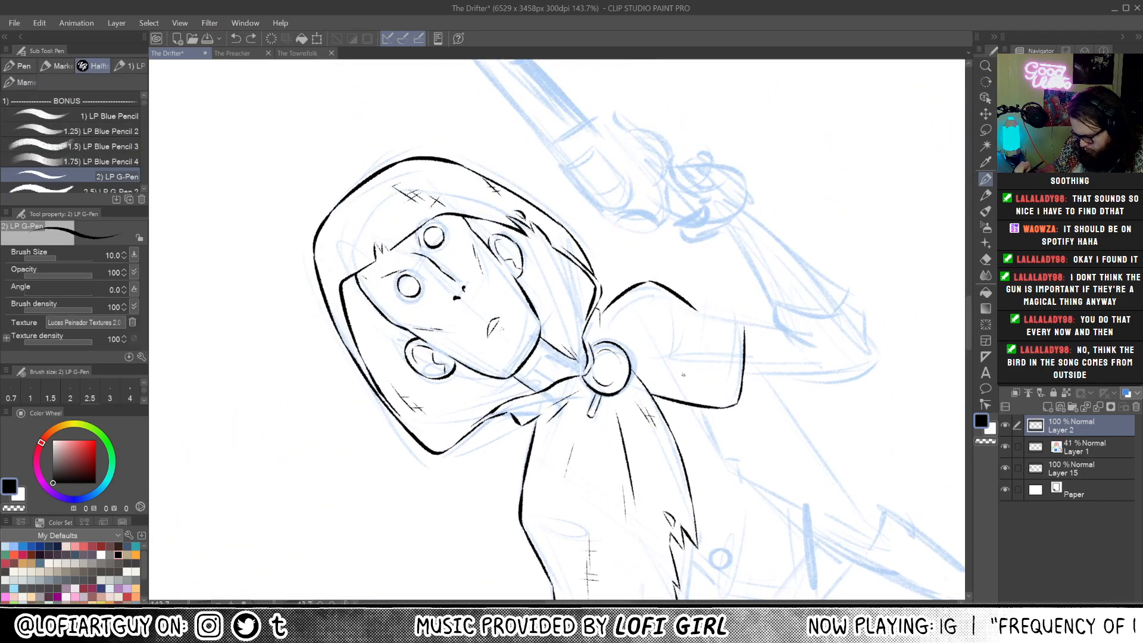
mouse_move(678, 377)
left_mouse_down()
mouse_move(719, 346)
mouse_move(733, 307)
mouse_move(751, 319)
mouse_move(631, 465)
mouse_move(763, 379)
left_mouse_up()
key("ctrl+z")
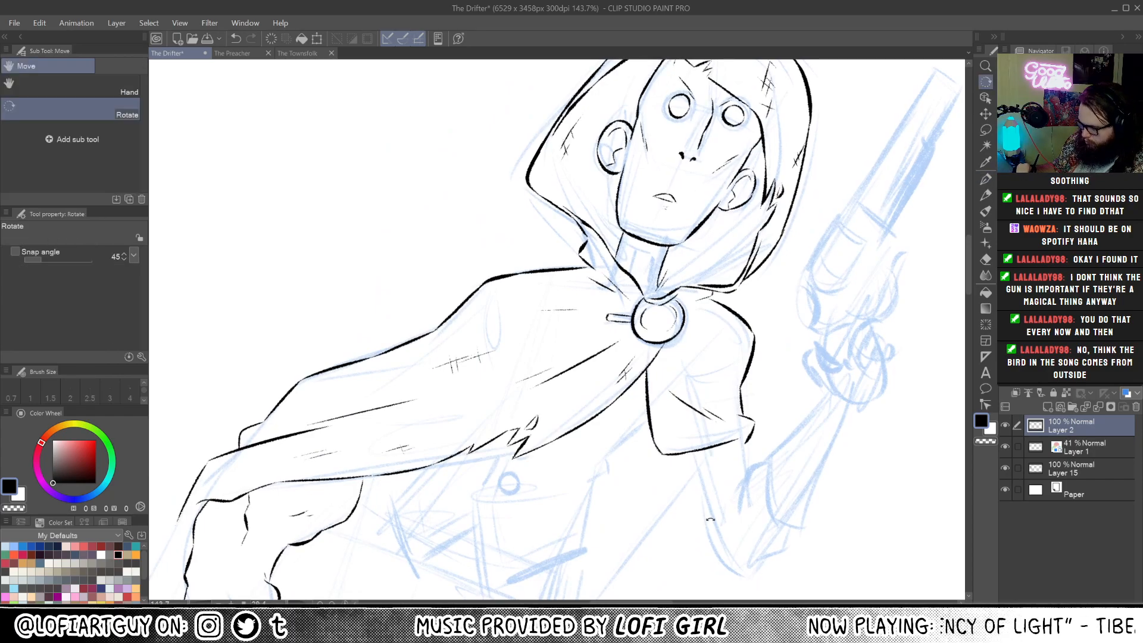
- Add a small crosshatched wear mark on the cloak over the raised arm's shoulder
left_click_drag(736, 408, 749, 343)
left_click_drag(711, 391, 754, 464)
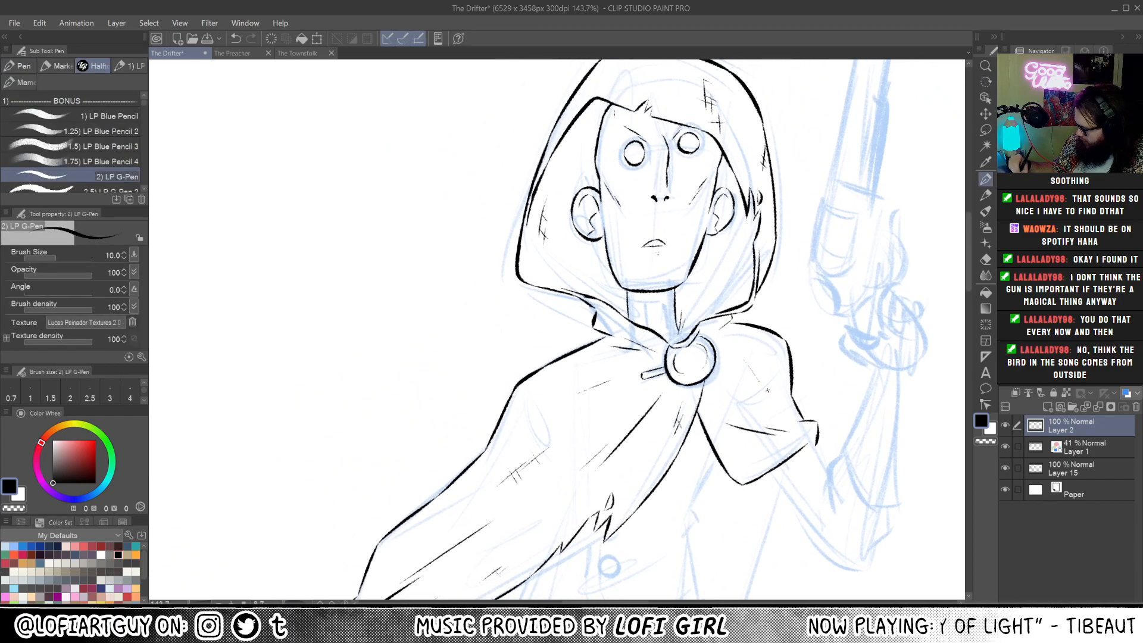
left_click_drag(757, 370, 768, 385)
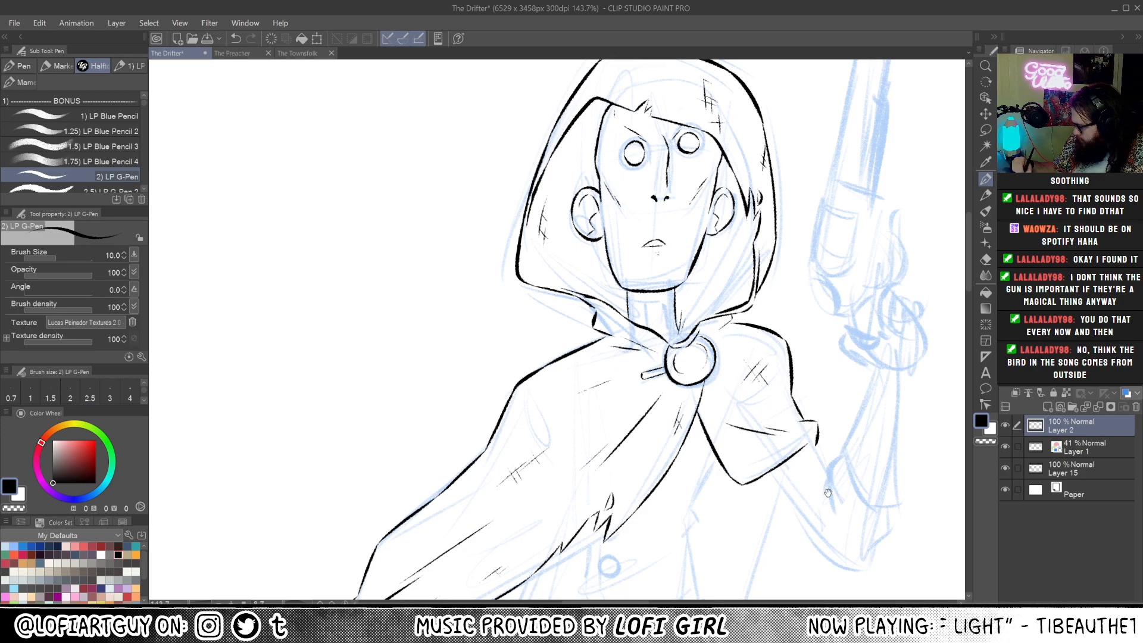
- Begin inking the gun hand with a short angular contour where the hand meets the wrist
left_click_drag(827, 493, 752, 381)
mouse_move(801, 307)
left_mouse_down()
mouse_move(745, 424)
mouse_move(702, 370)
mouse_move(742, 423)
mouse_move(666, 503)
left_mouse_up()
key("ctrl+z")
key("ctrl+z")
key("shift+space")
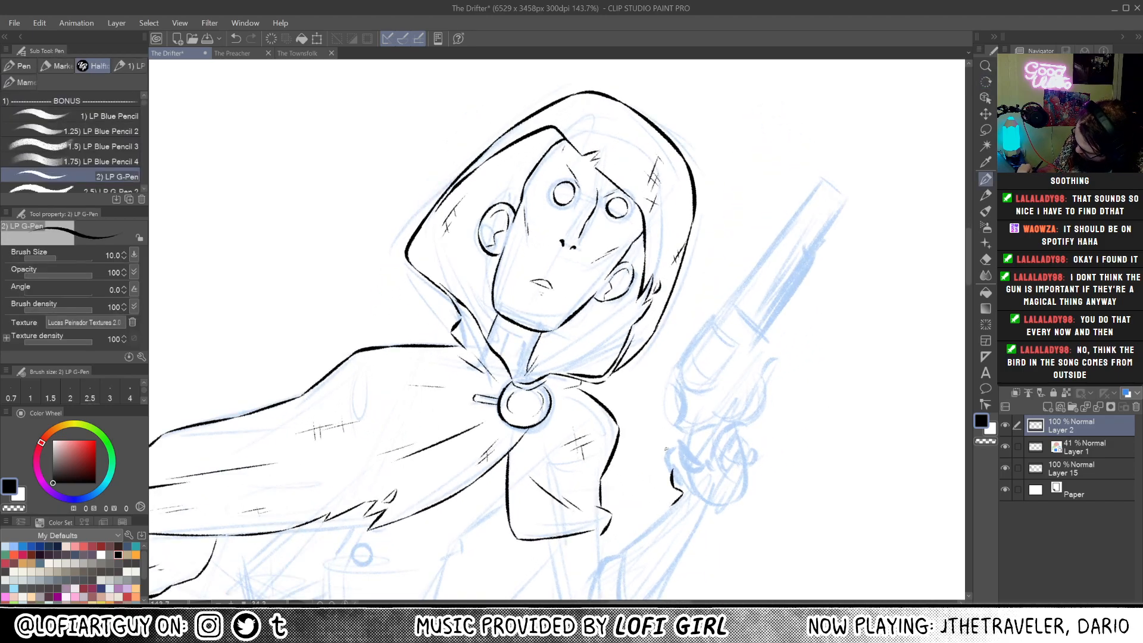
- Ink the thumb wrapped around the revolver's grip, undoing and redrawing strokes over the blue sketch
mouse_move(666, 449)
left_mouse_down()
mouse_move(673, 474)
mouse_move(682, 437)
mouse_move(688, 473)
mouse_move(725, 450)
mouse_move(765, 311)
mouse_move(789, 408)
mouse_move(779, 424)
mouse_move(641, 478)
mouse_move(752, 404)
left_mouse_up()
key("ctrl+z")
key("ctrl+z")
key("ctrl+z")
key("ctrl+z")
key("r")
key("space")
key("r")
key("space")
- Ink the curved heel of the gun hand and the contour above the thumb at the revolver's back end
mouse_move(729, 443)
left_mouse_down()
mouse_move(761, 409)
mouse_move(734, 421)
mouse_move(739, 413)
mouse_move(724, 450)
mouse_move(738, 332)
mouse_move(733, 404)
mouse_move(760, 411)
left_mouse_up()
key("ctrl+z")
key("ctrl+z")
key("ctrl+z")
key("ctrl+z")
key("ctrl+z")
key("shift+space")
left_click_drag(783, 452, 816, 327)
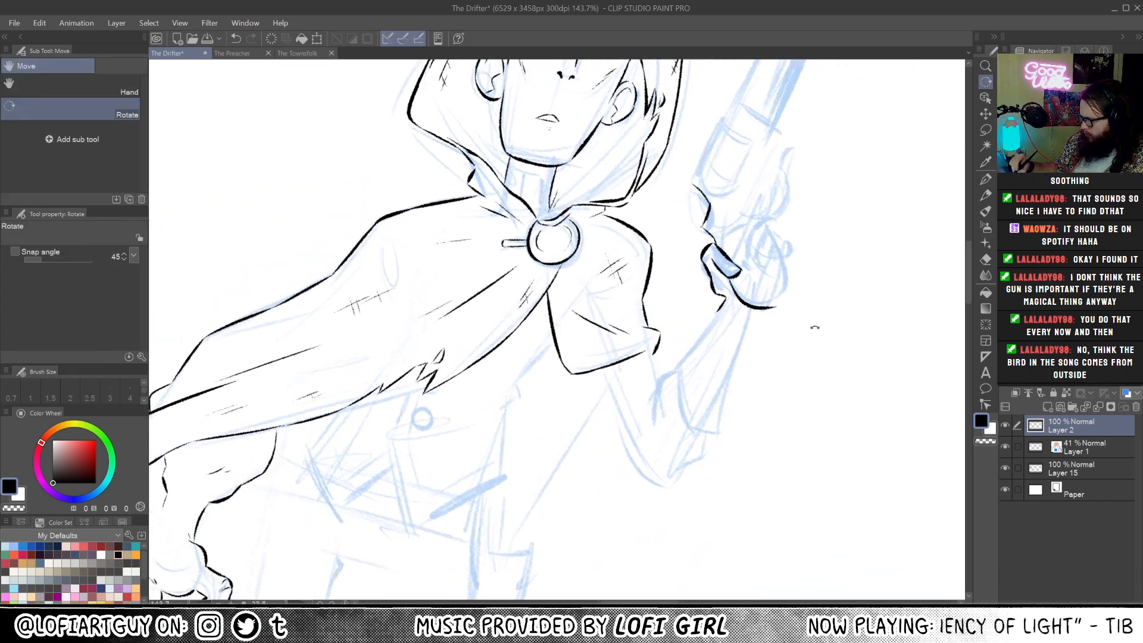
- Erase part of the contour above the thumb and redraw it as a smoother curve at the back of the revolver's frame
left_click_drag(780, 269, 783, 533)
key("shift+space")
left_click_drag(753, 391, 734, 444)
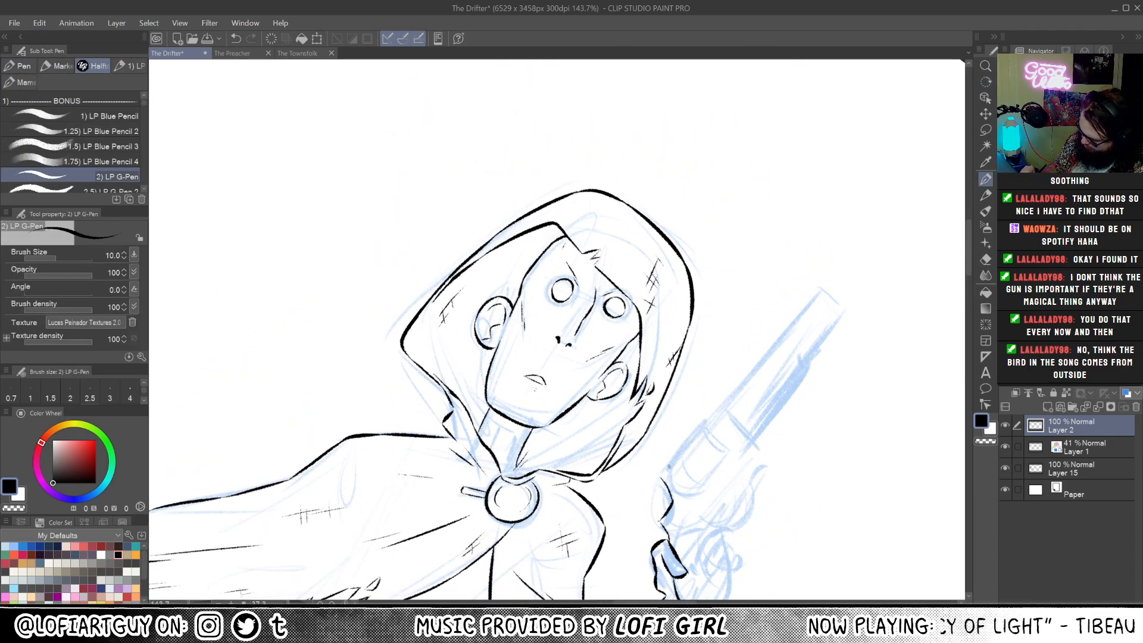
key("e")
left_click_drag(675, 494, 659, 519)
key("p")
key("ctrl+z")
key("ctrl+z")
key("ctrl+z")
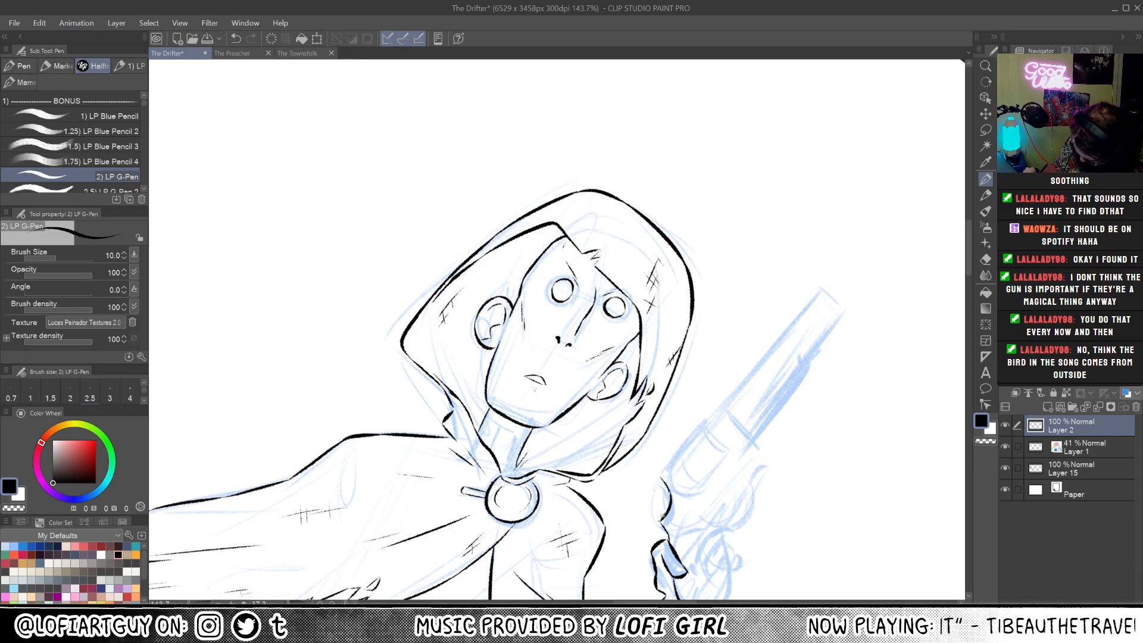
- Ink the revolver's long straight top edge from the frame to the muzzle and erase the overshoot behind the frame
left_click_drag(670, 434, 700, 462)
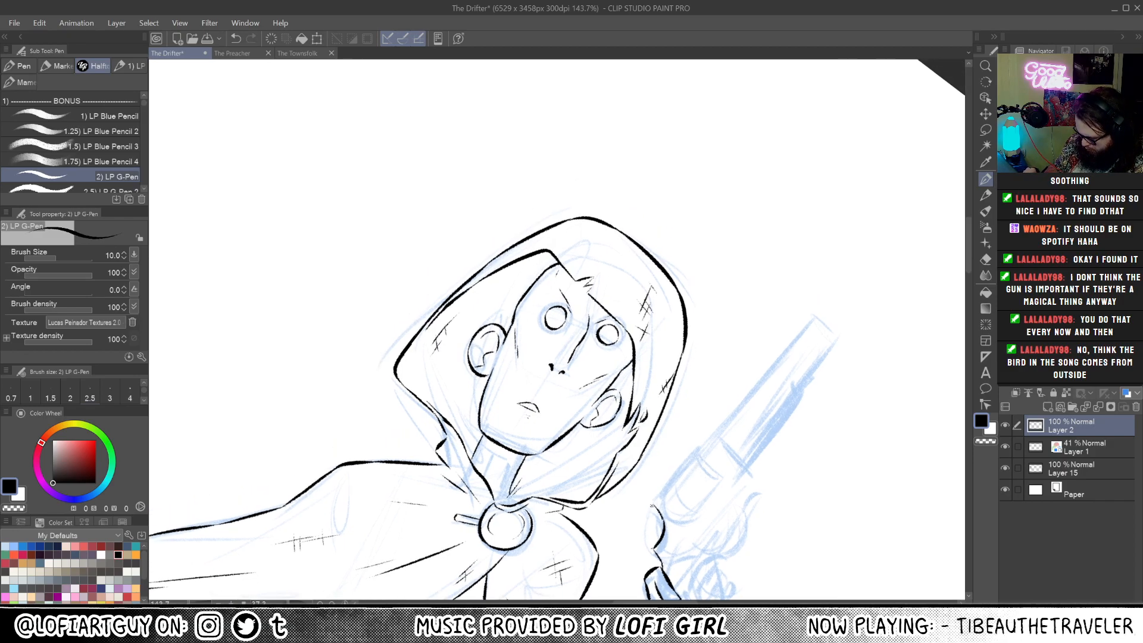
left_click_drag(653, 506, 817, 319)
key("ctrl+z")
left_click_drag(621, 536, 822, 309)
key("ctrl+z")
left_click_drag(624, 541, 828, 307)
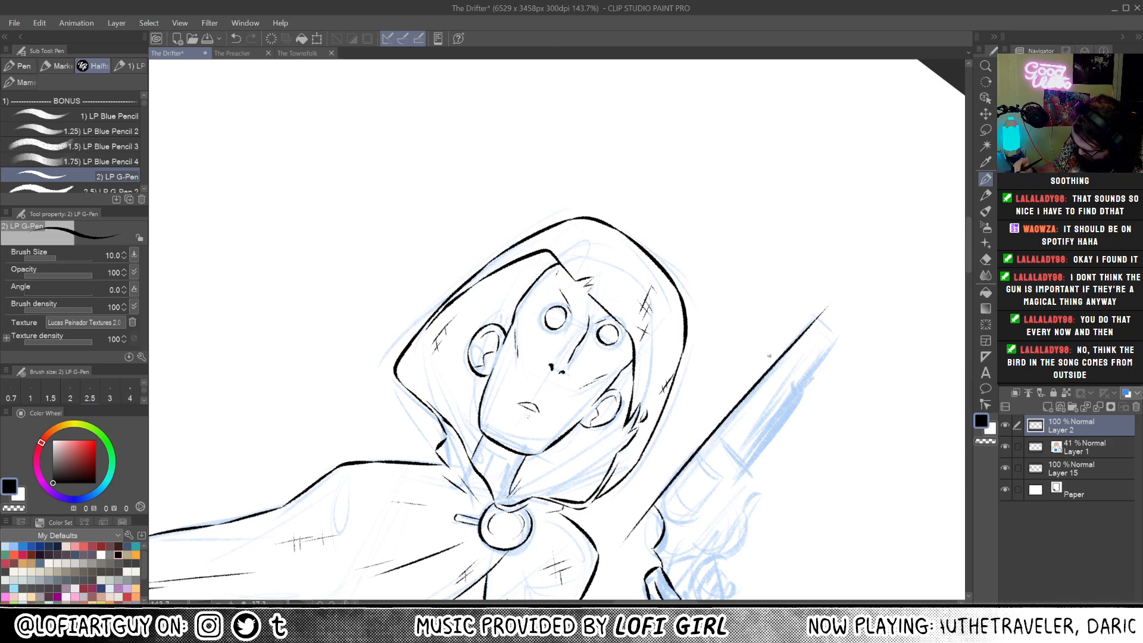
key("e")
left_click_drag(620, 549, 647, 508)
key("p")
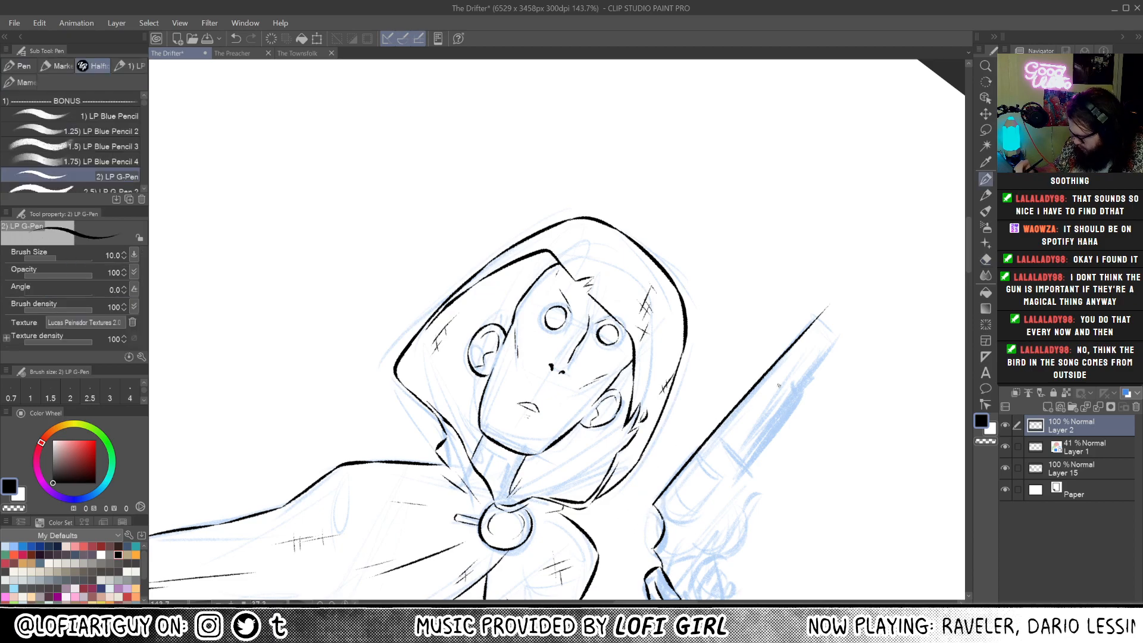
- Ink the straight underside of the revolver's barrel parallel to its top edge
key("r")
mouse_move(801, 387)
left_mouse_down()
mouse_move(780, 446)
mouse_move(788, 432)
mouse_move(736, 418)
left_mouse_up()
key("p")
key("space")
key("r")
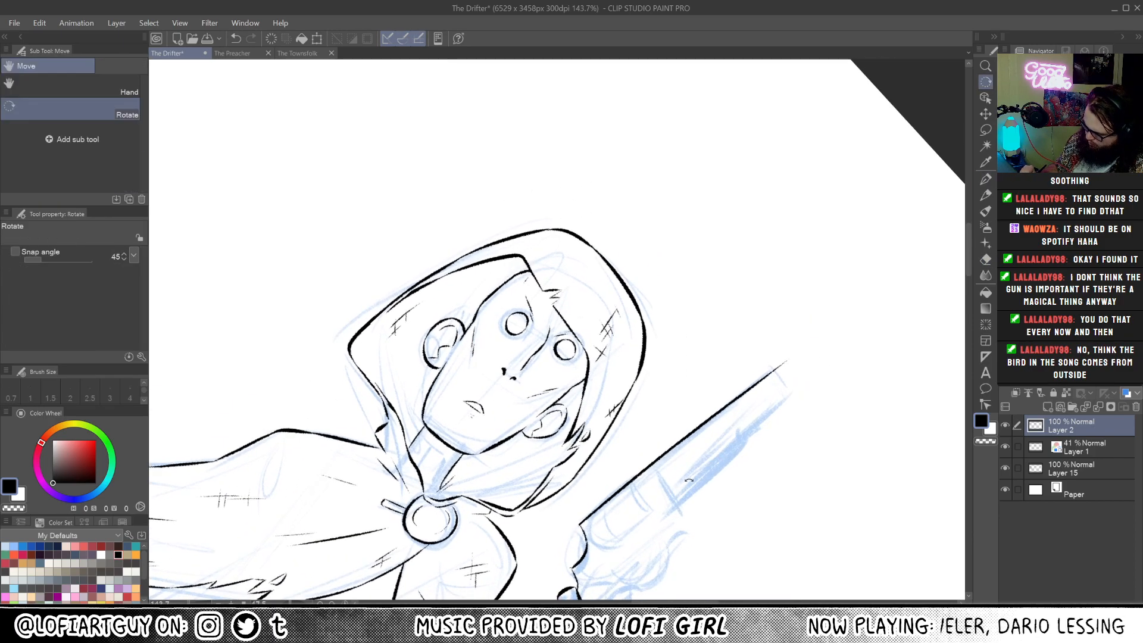
key("p")
left_click_drag(689, 479, 806, 373)
key("ctrl+z")
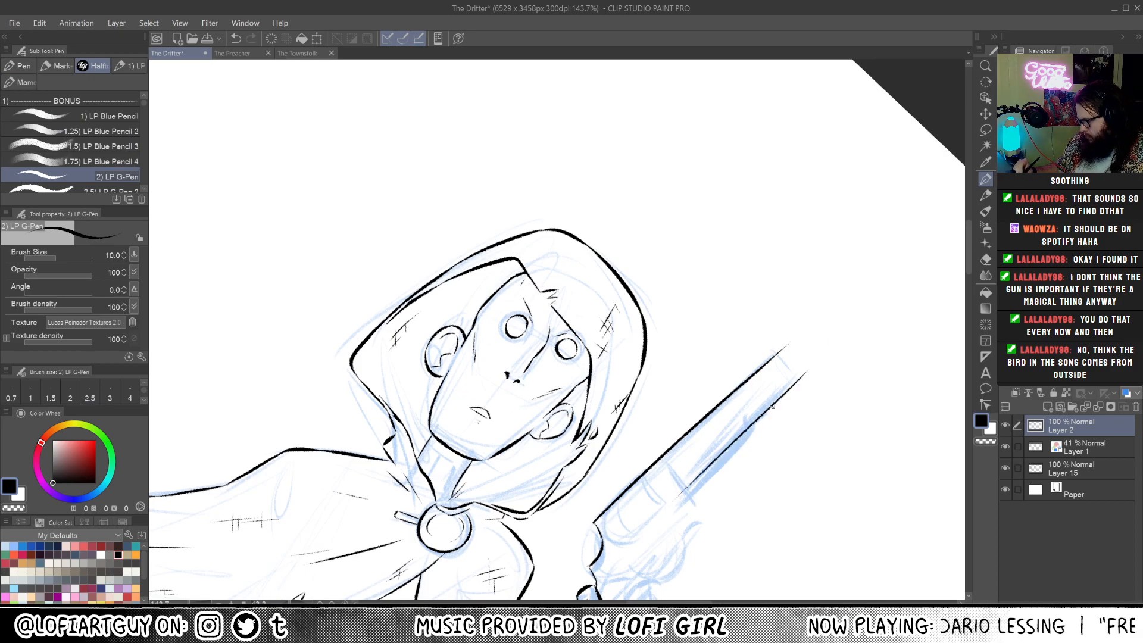
- Close the barrel with a short, slightly curved muzzle line and erase the line ends that overshoot it
key("r")
left_click_drag(779, 433, 735, 463)
key("p")
key("space")
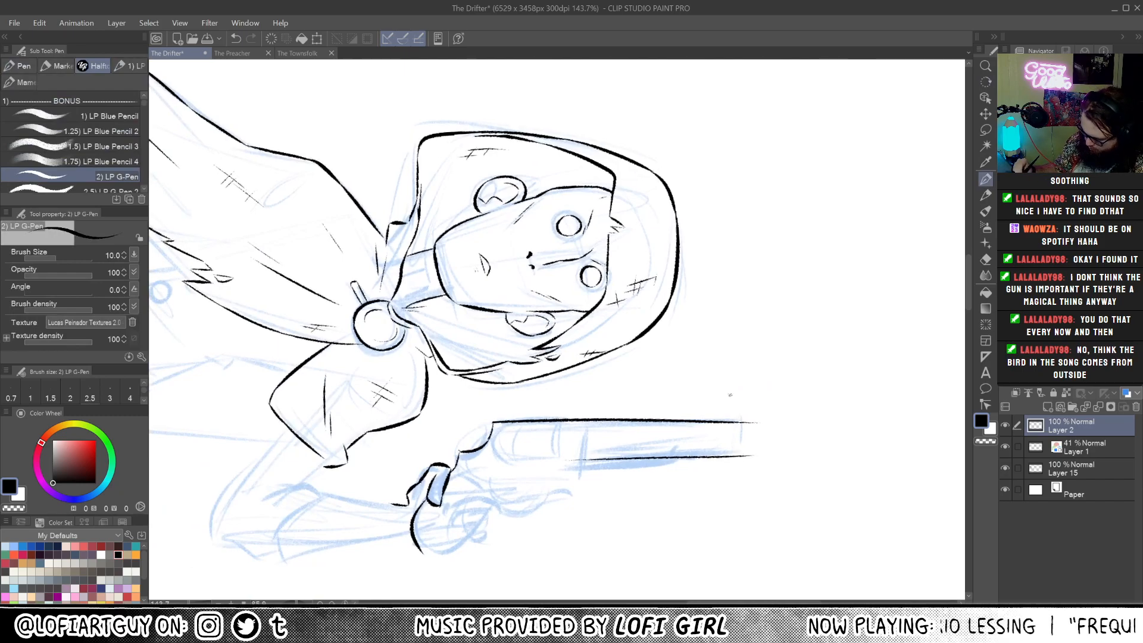
left_click_drag(740, 419, 741, 462)
key("ctrl+z")
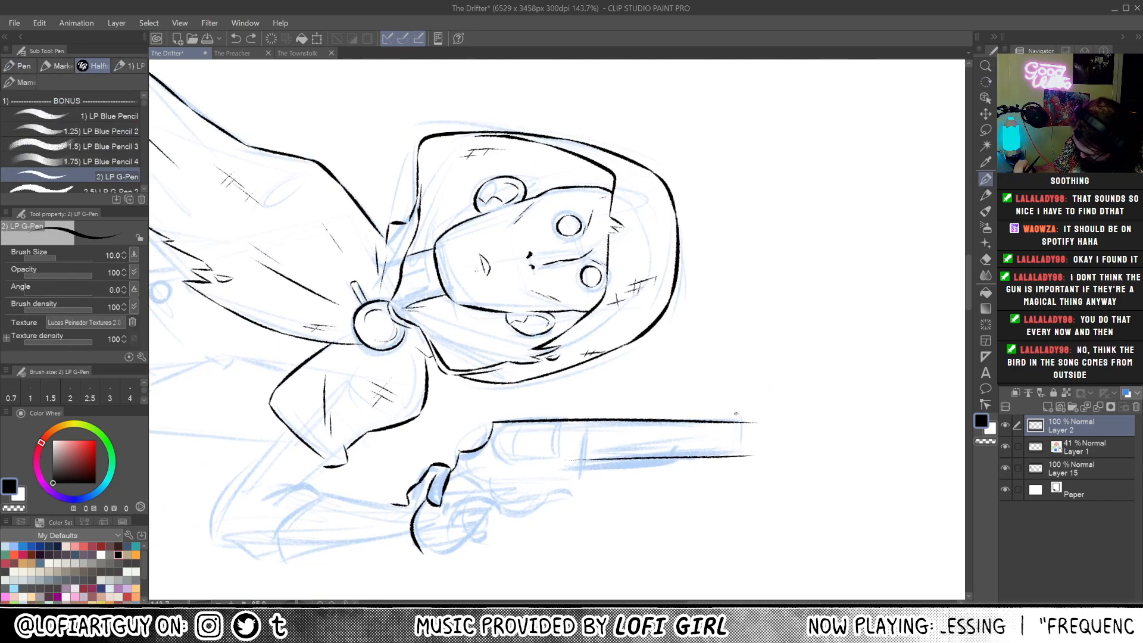
mouse_move(741, 417)
left_mouse_down()
mouse_move(742, 460)
mouse_move(753, 452)
mouse_move(742, 463)
left_mouse_up()
key("e")
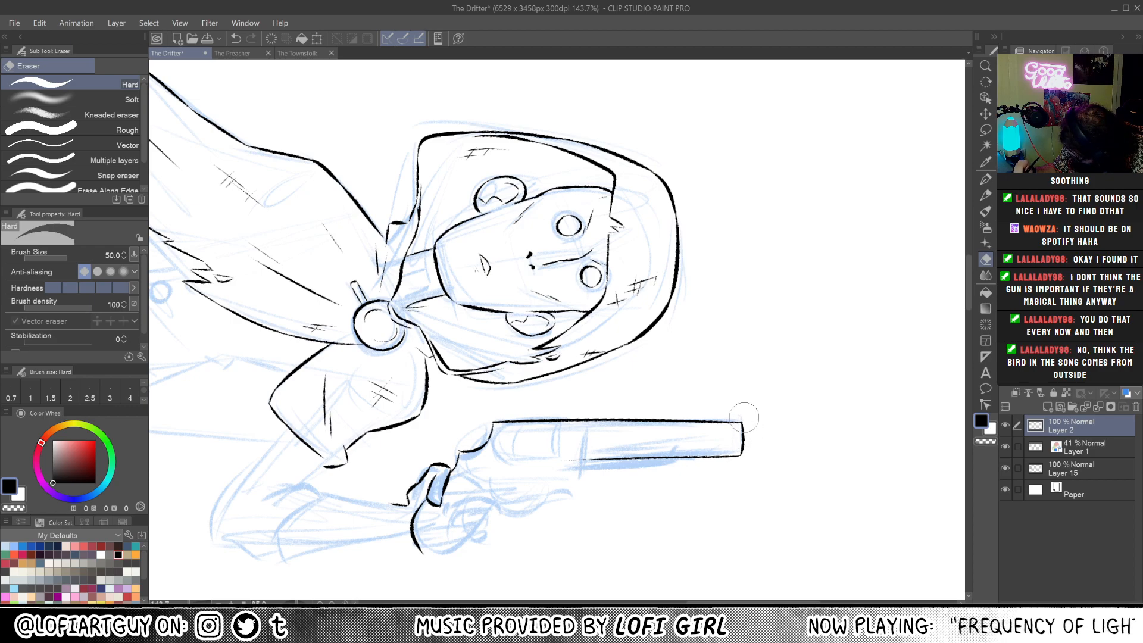
- Ink a straight line across the revolver where the barrel meets the frame and erase its overshooting end
key("r")
mouse_move(641, 544)
left_mouse_down()
mouse_move(743, 358)
mouse_move(734, 273)
mouse_move(714, 537)
left_mouse_up()
key("r")
mouse_move(689, 428)
left_mouse_down()
mouse_move(712, 386)
mouse_move(650, 443)
mouse_move(735, 417)
mouse_move(711, 222)
mouse_move(712, 399)
left_mouse_up()
key("p")
key("r")
key("r")
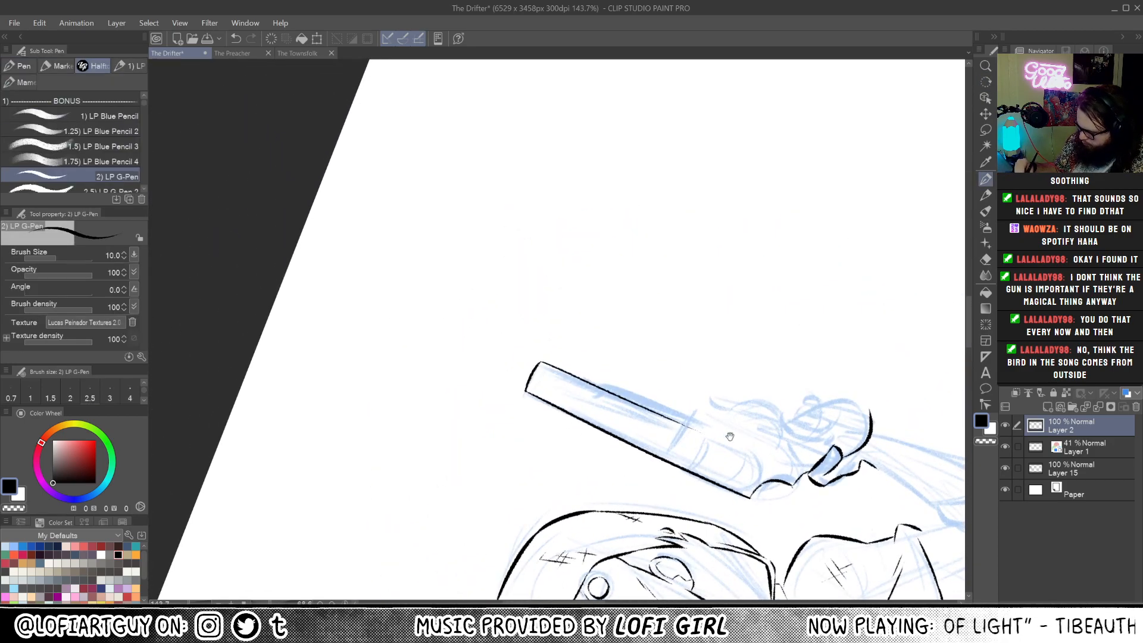
left_click_drag(666, 463, 709, 402)
key("ctrl+z")
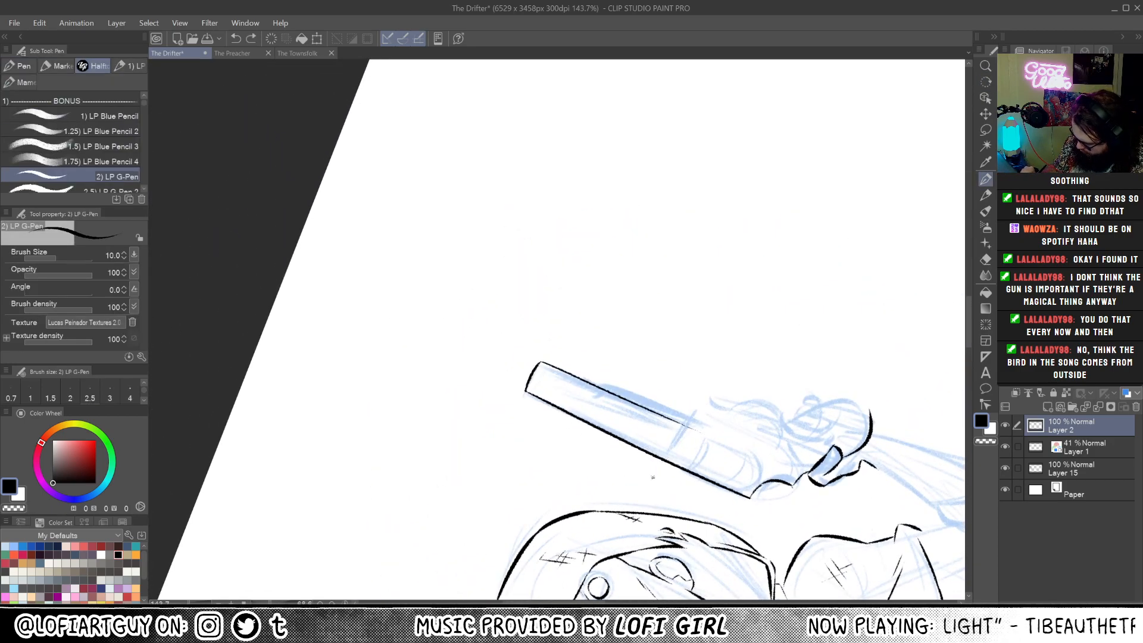
left_click_drag(667, 459, 701, 410)
key("e")
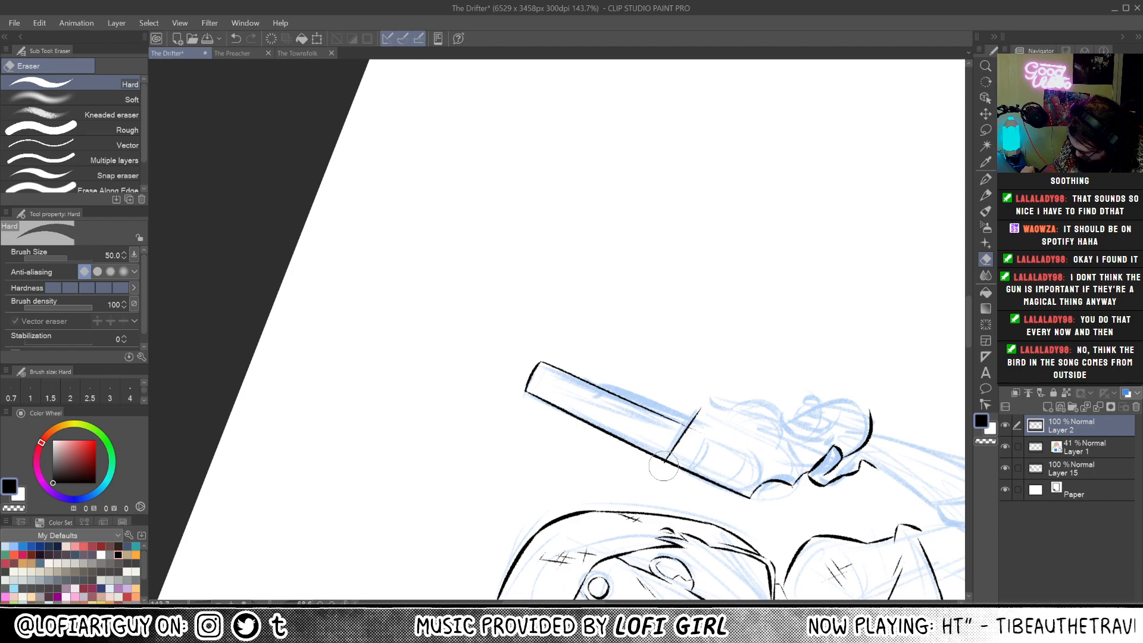
mouse_move(664, 464)
left_mouse_down()
mouse_move(703, 440)
mouse_move(692, 432)
mouse_move(698, 393)
left_mouse_up()
key("p")
- Ink the ejector rod housing's straight outer edge alongside the barrel, from its short end line back to the frame, redoing unsatisfactory strokes
left_click_drag(607, 331, 683, 391)
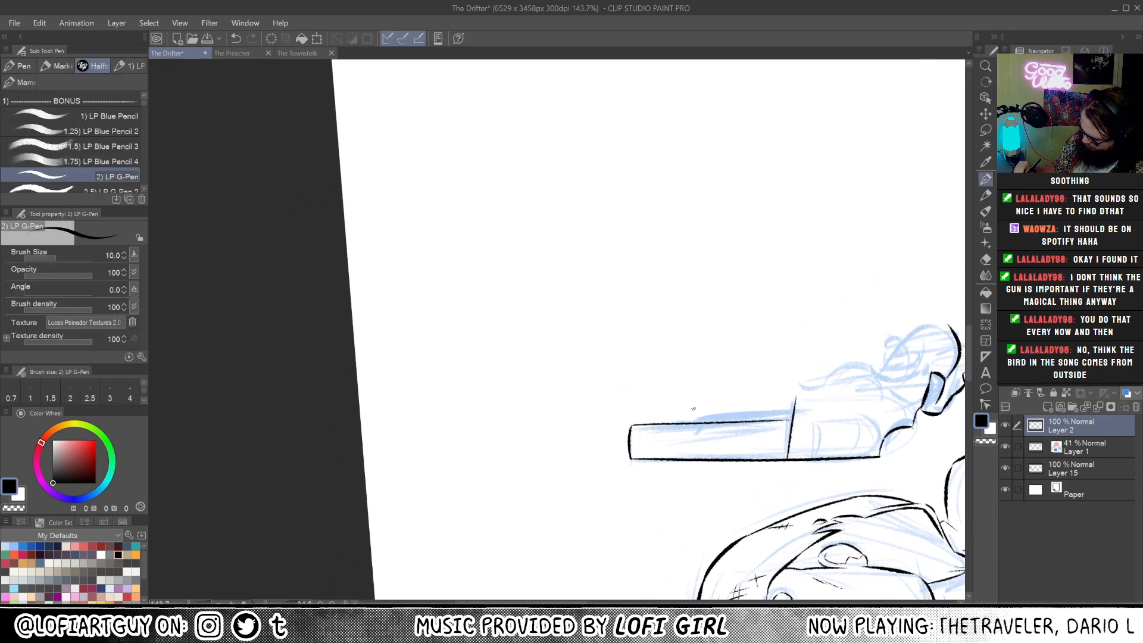
key("r")
mouse_move(701, 519)
left_mouse_down()
mouse_move(811, 346)
mouse_move(790, 316)
mouse_move(771, 452)
left_mouse_up()
key("p")
left_click_drag(695, 424, 736, 376)
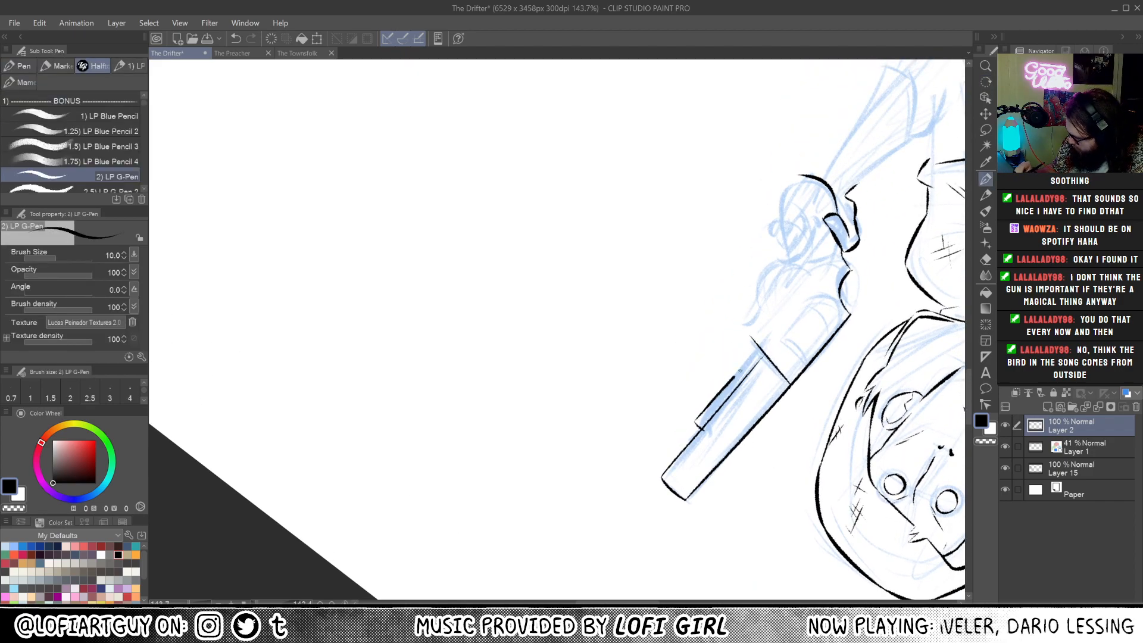
key("ctrl+z")
left_click_drag(703, 411, 765, 334)
key("ctrl+z")
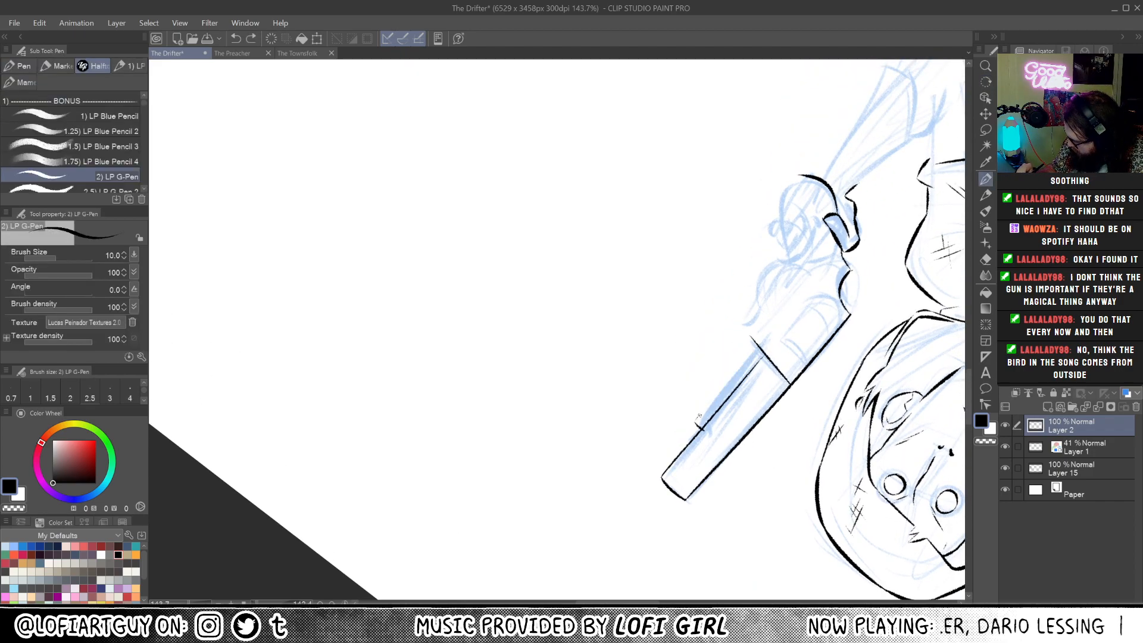
left_click_drag(699, 416, 774, 331)
key("ctrl+z")
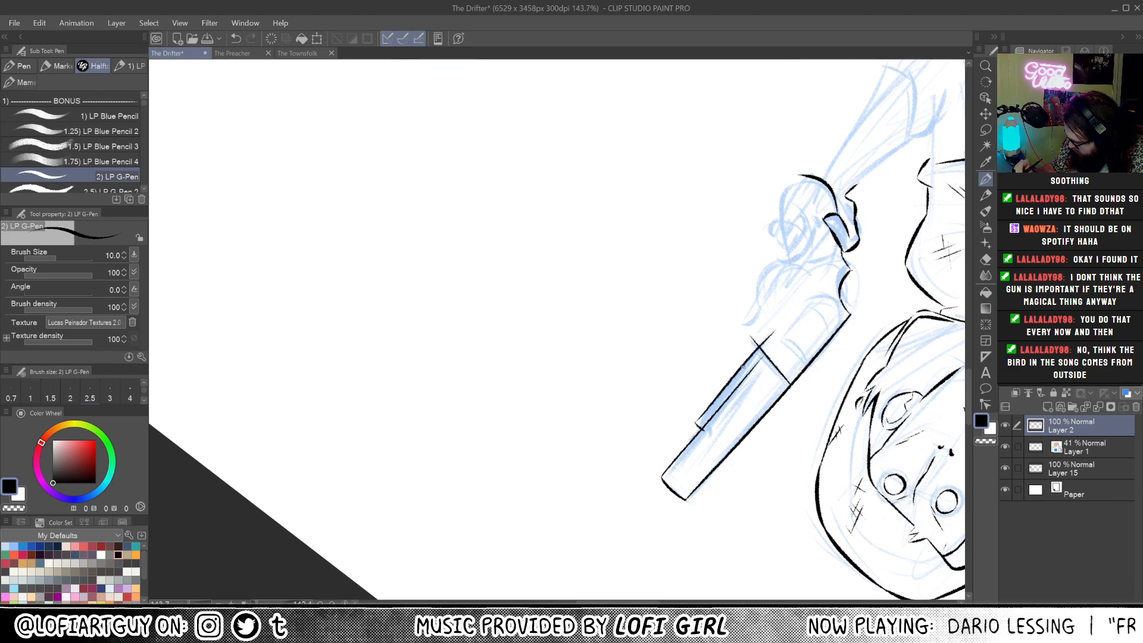
- Erase the heavy barrel line inside the ejector rod housing and re-ink it as a thin line stopping short of the housing's end
key("e")
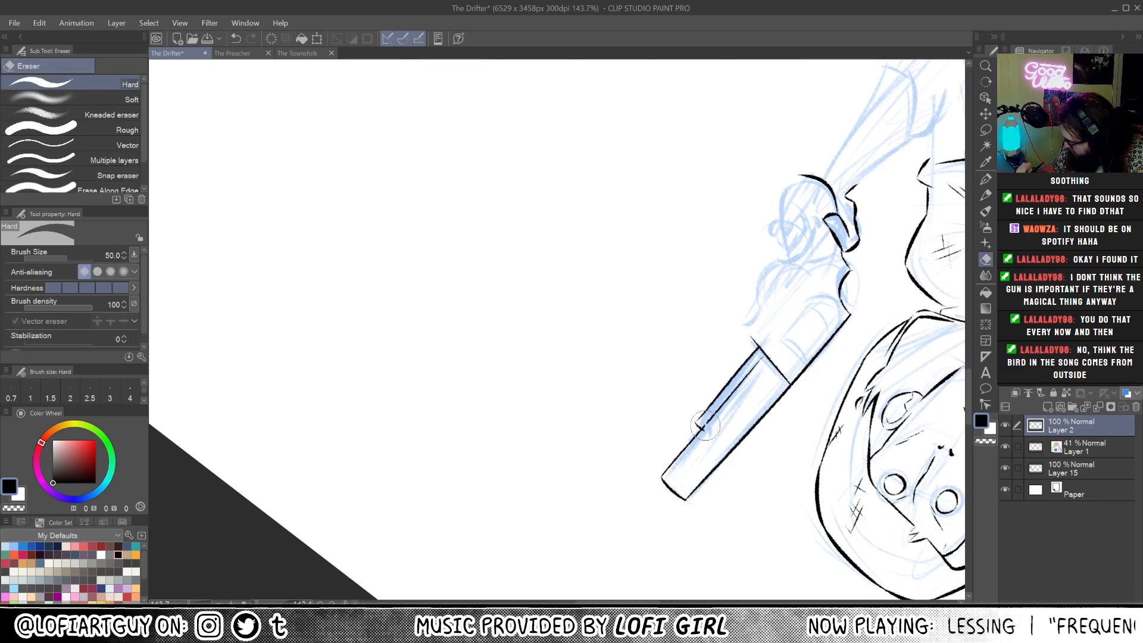
left_click_drag(706, 428, 762, 359)
key("p")
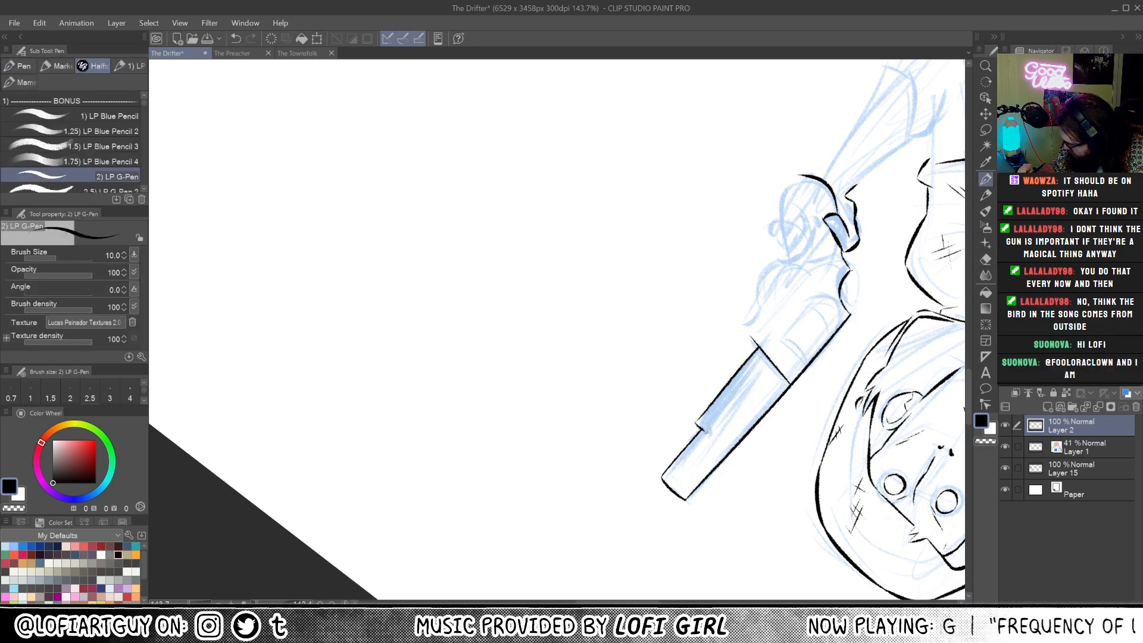
key("ctrl+z")
left_click_drag(728, 406, 753, 378)
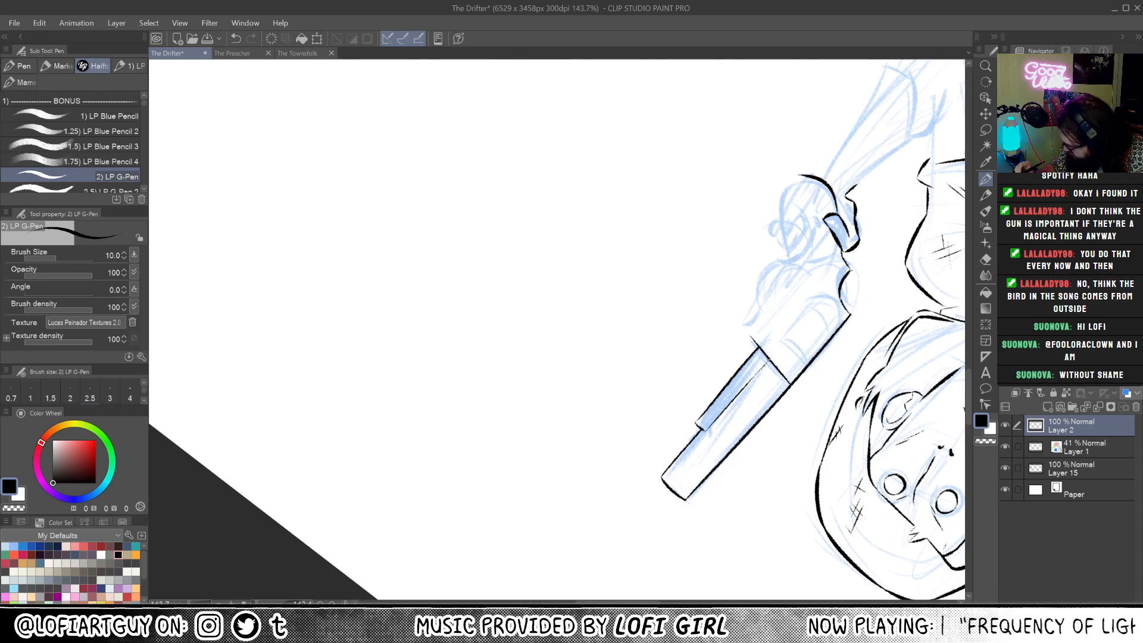
- Ink a small curved band across the ejector rod housing near its muzzle-side end
mouse_move(702, 413)
left_mouse_down()
mouse_move(711, 457)
mouse_move(720, 450)
left_mouse_up()
key("ctrl+z")
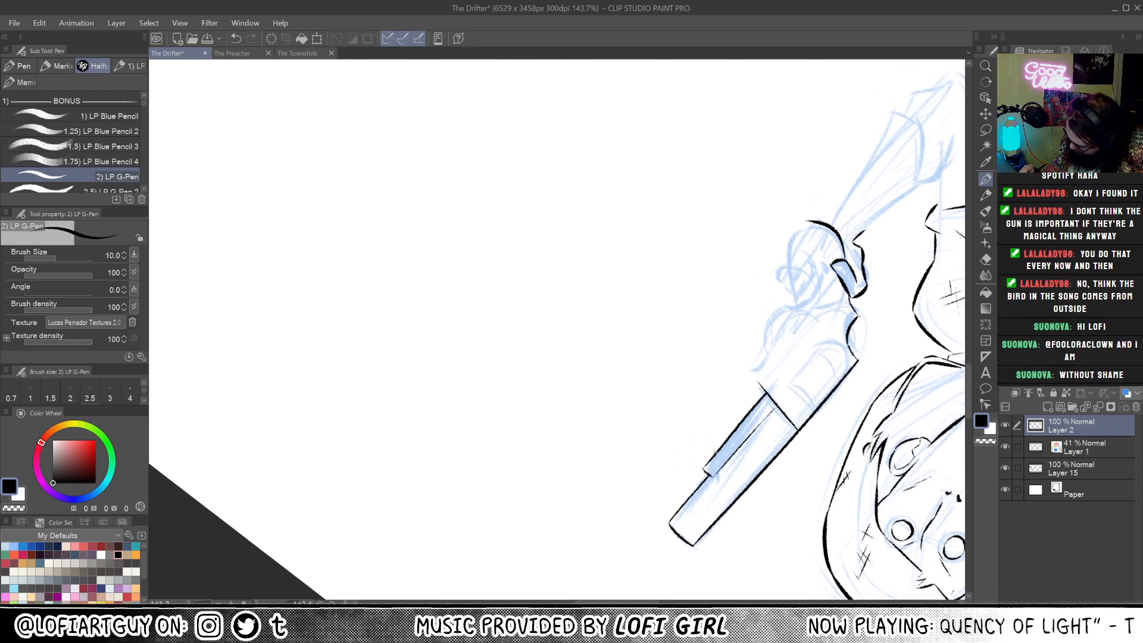
mouse_move(674, 488)
left_mouse_down()
mouse_move(830, 324)
mouse_move(679, 340)
mouse_move(674, 507)
left_mouse_up()
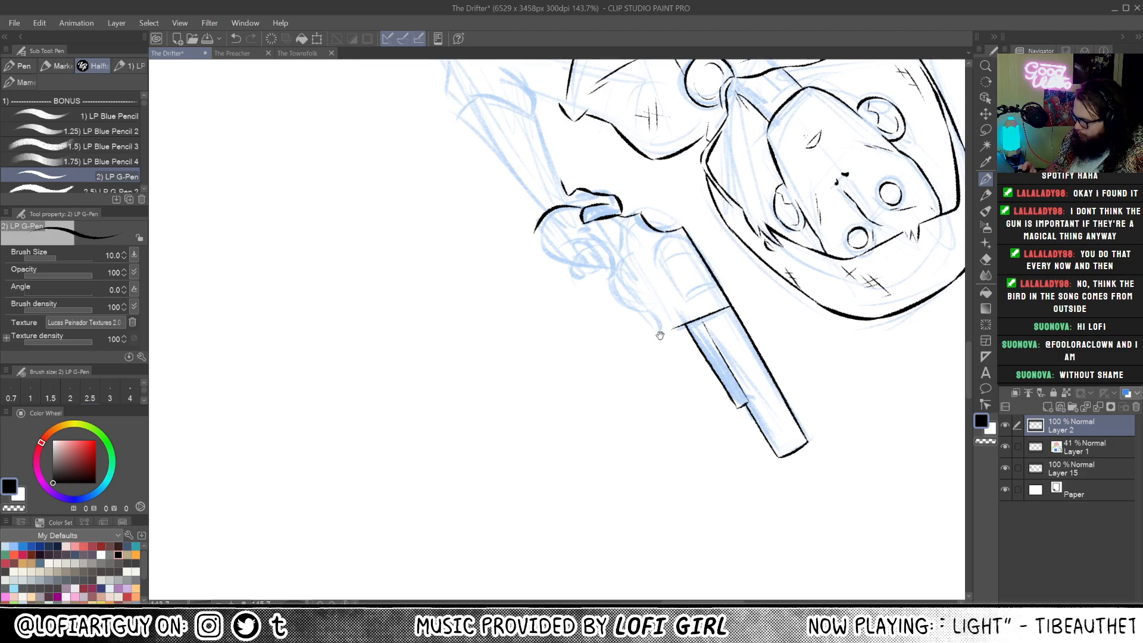
mouse_move(703, 369)
left_mouse_down()
mouse_move(691, 439)
mouse_move(705, 404)
mouse_move(735, 420)
mouse_move(729, 404)
mouse_move(732, 428)
mouse_move(730, 407)
left_mouse_up()
key("ctrl+z")
key("ctrl+z")
key("ctrl+z")
key("ctrl+z")
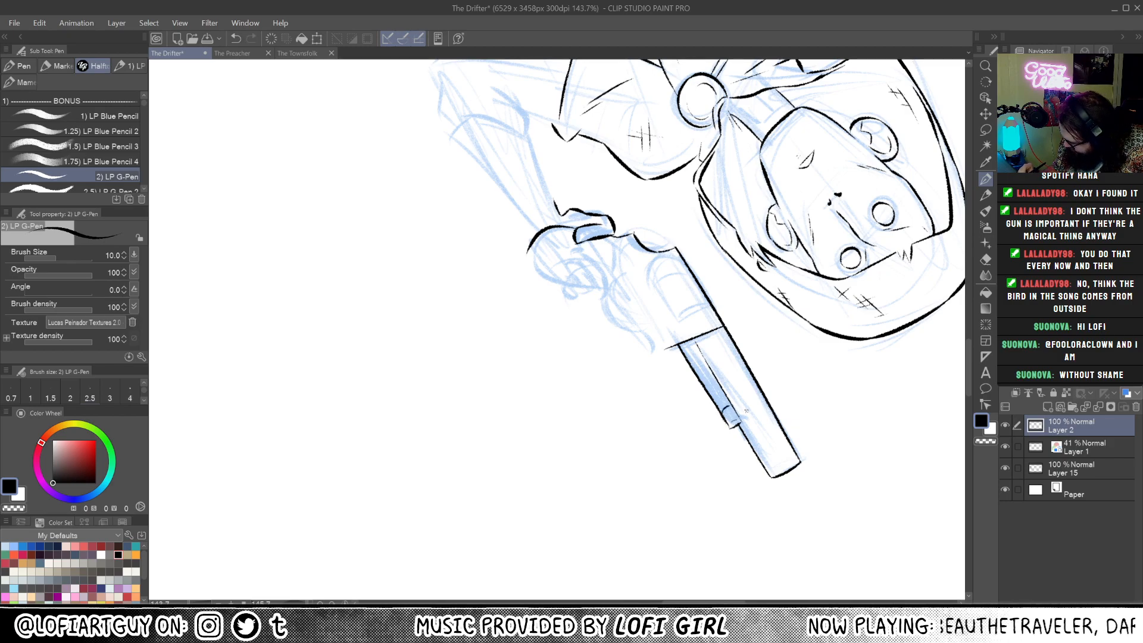
- Ink the small knob detail at the housing's tip and a dark oval bore inside the muzzle
left_click_drag(703, 251, 816, 359)
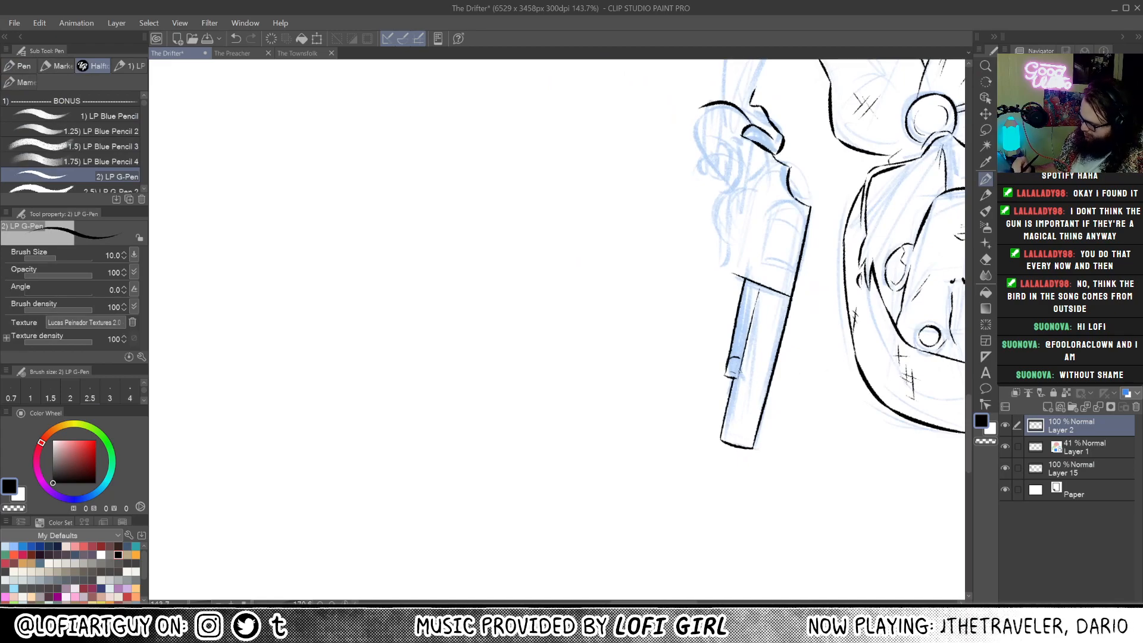
key("ctrl+z")
left_click_drag(738, 366, 729, 372)
key("ctrl+z")
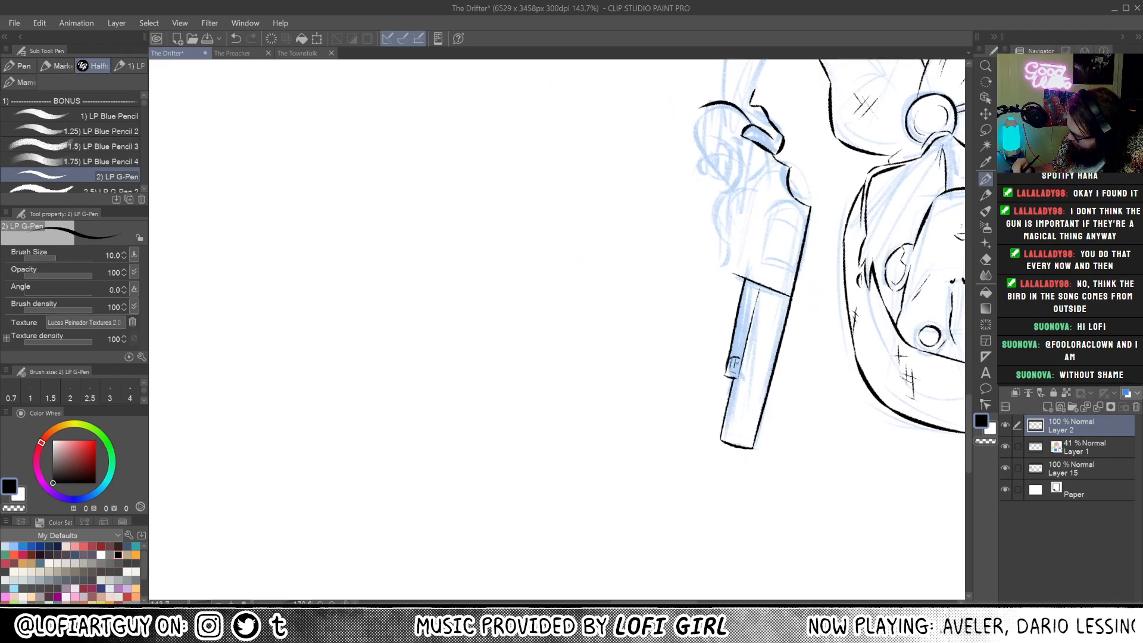
mouse_move(593, 465)
left_mouse_down()
mouse_move(756, 347)
mouse_move(723, 215)
mouse_move(729, 393)
mouse_move(758, 454)
mouse_move(695, 523)
mouse_move(635, 495)
mouse_move(664, 477)
mouse_move(678, 504)
mouse_move(781, 394)
mouse_move(611, 489)
mouse_move(714, 445)
mouse_move(715, 336)
mouse_move(717, 507)
left_mouse_up()
key("ctrl+z")
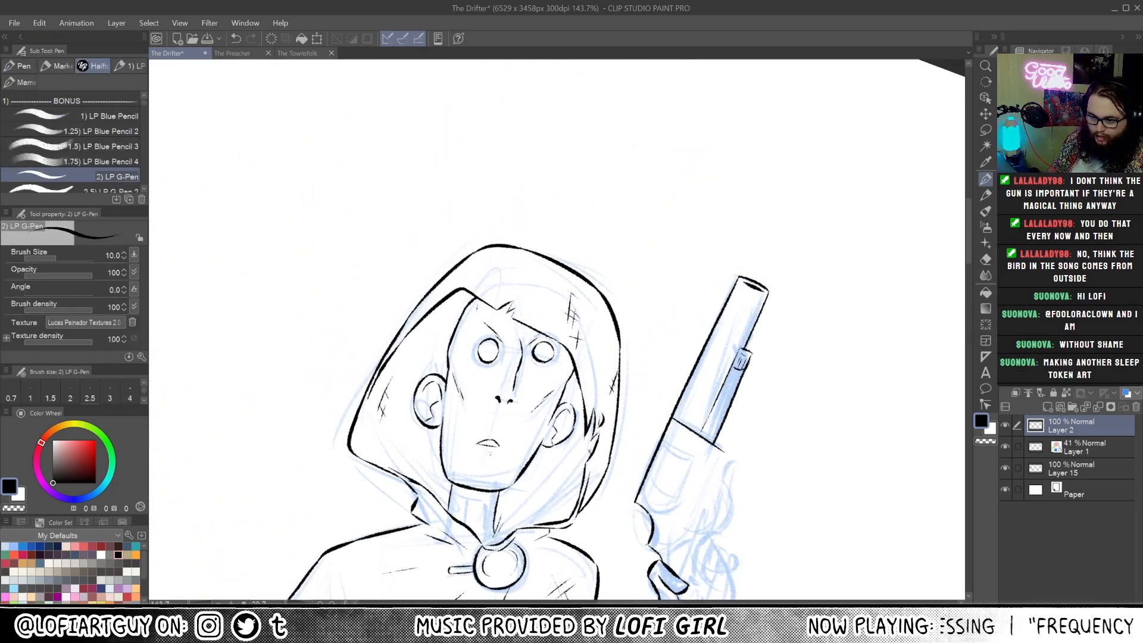
- Rework the line where the barrel meets the frame into a curve and tidy its junction with the ejector rod housing
left_click_drag(590, 451, 782, 441)
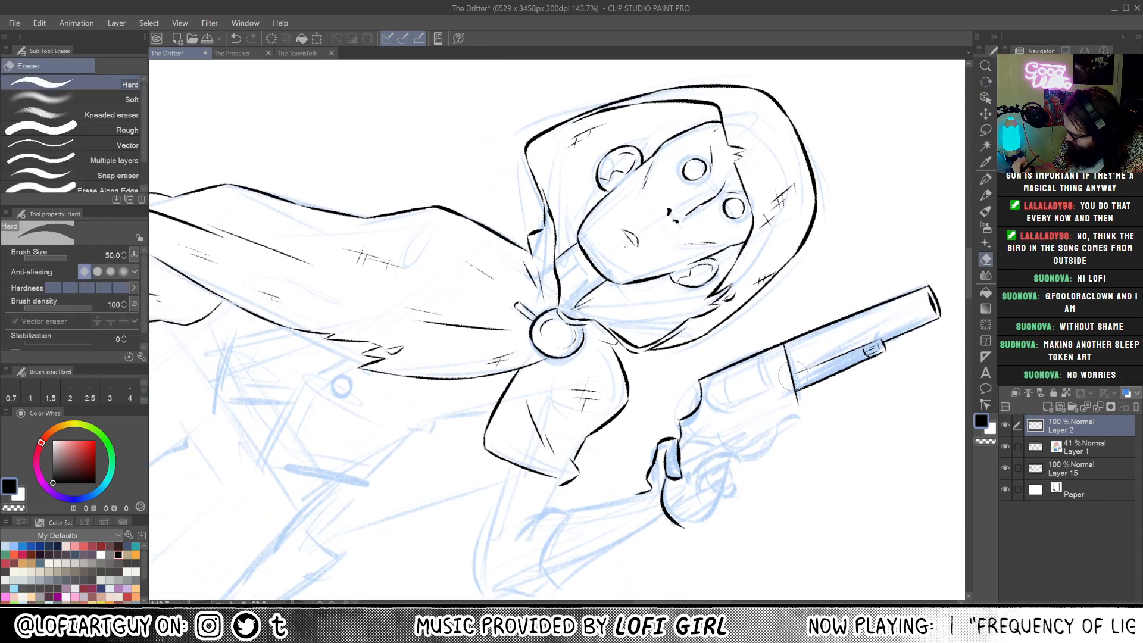
key("ctrl+z")
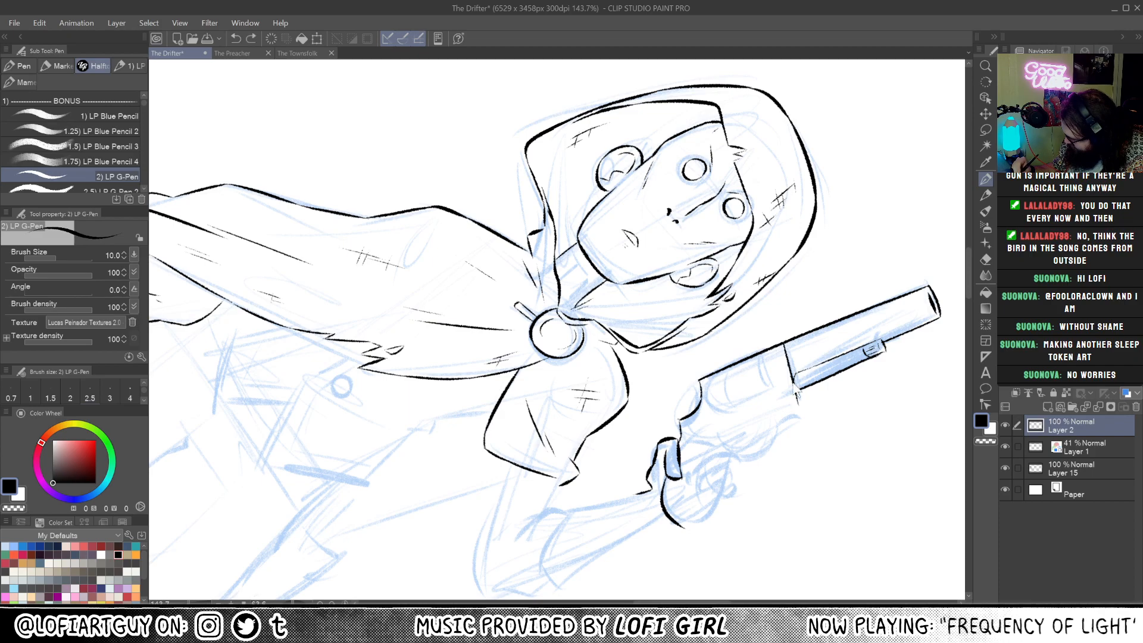
left_click_drag(796, 375, 798, 388)
key("ctrl+z")
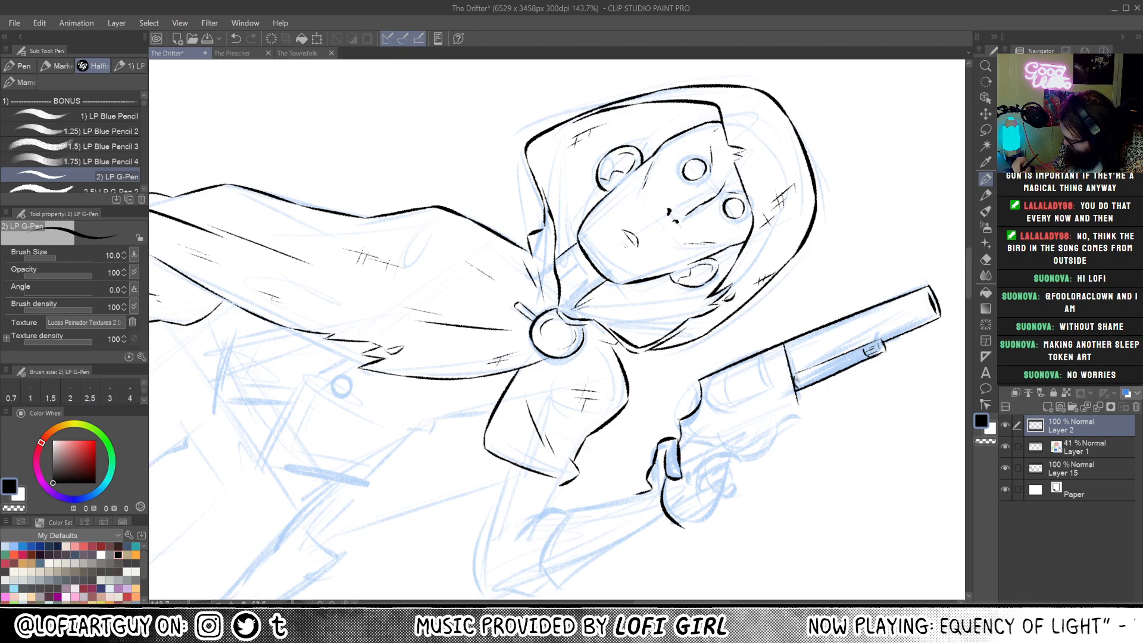
key("e")
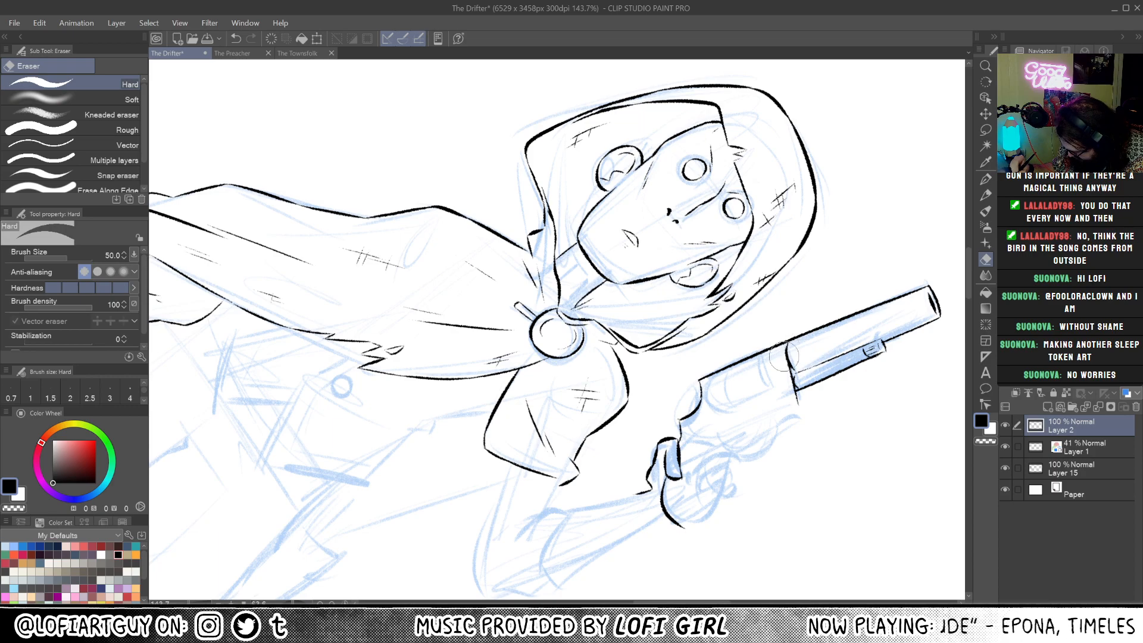
key("r")
mouse_move(703, 569)
left_mouse_down()
mouse_move(751, 127)
mouse_move(824, 449)
left_mouse_up()
key("space")
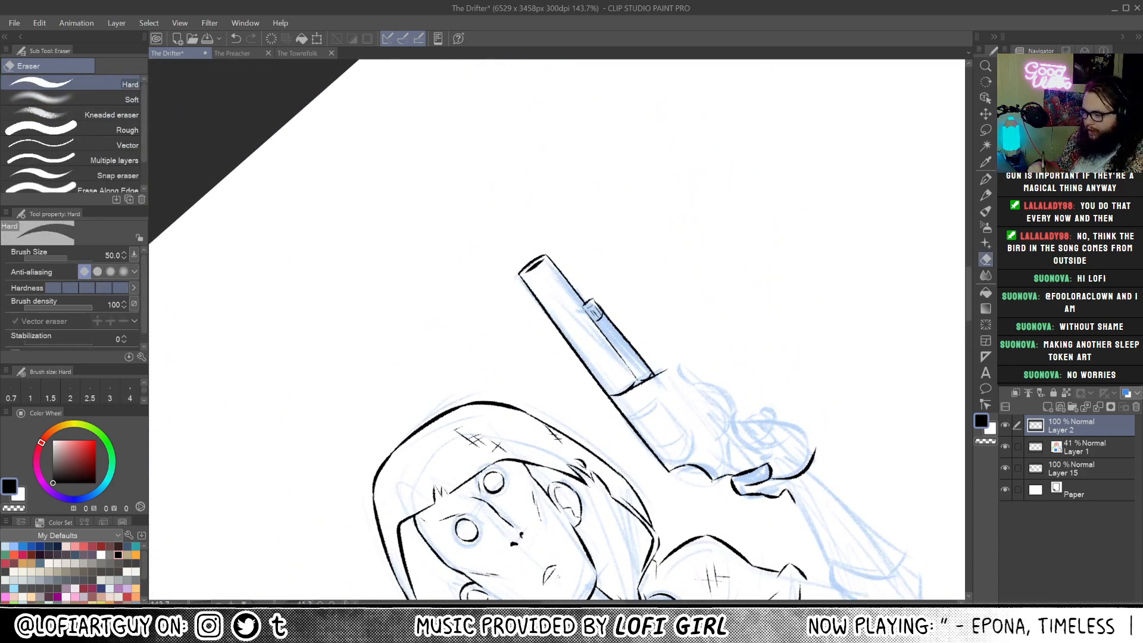
- Ink the short front edge of the revolver's frame extending outward past the ejector rod housing
key("space")
left_click_drag(653, 318, 734, 379)
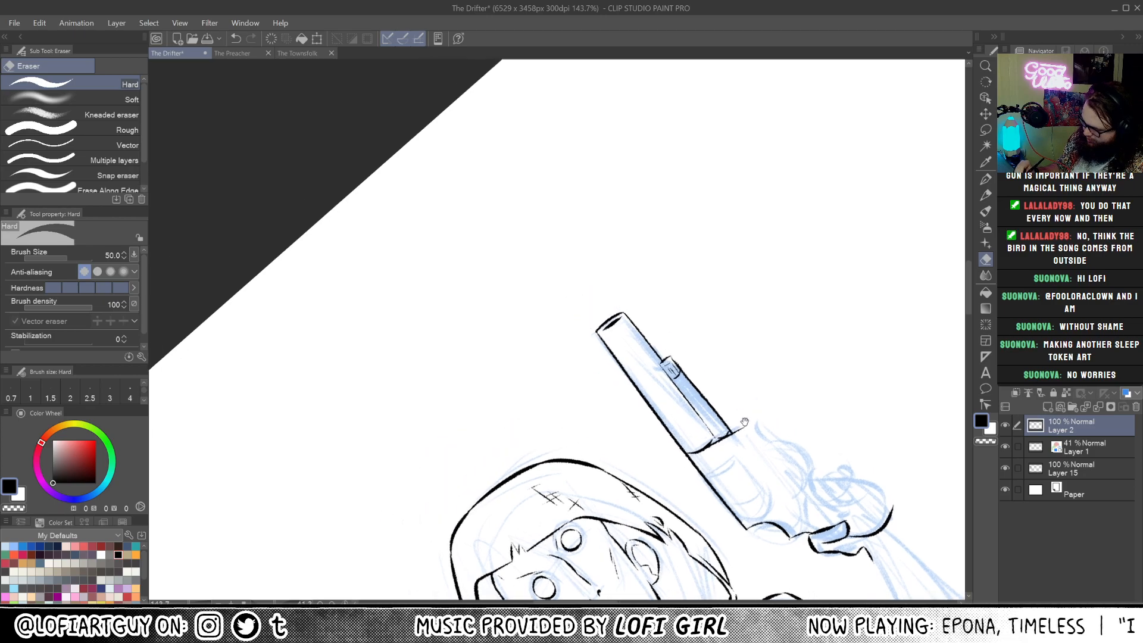
key("r")
left_click_drag(740, 453, 763, 410)
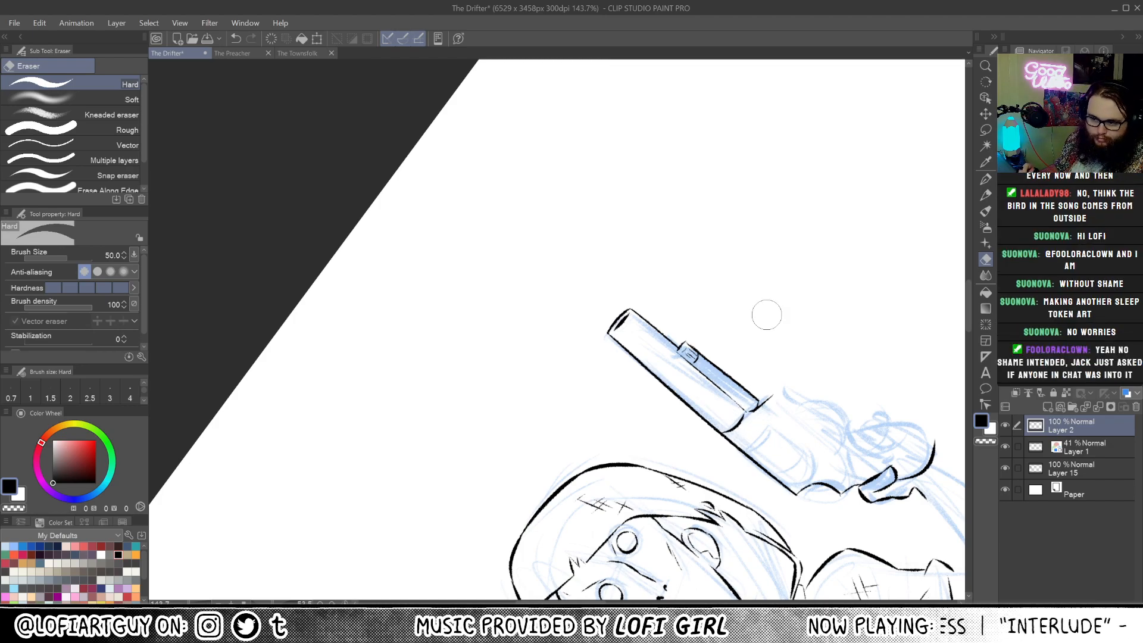
key("p")
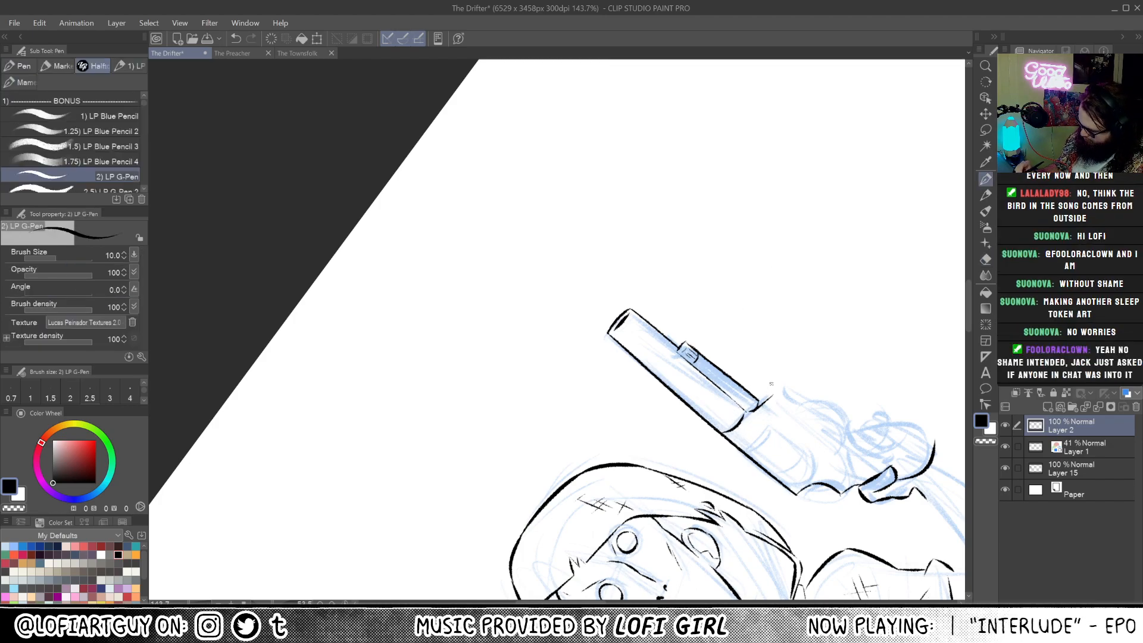
key("ctrl+z")
key("ctrl+z")
left_click_drag(758, 400, 779, 385)
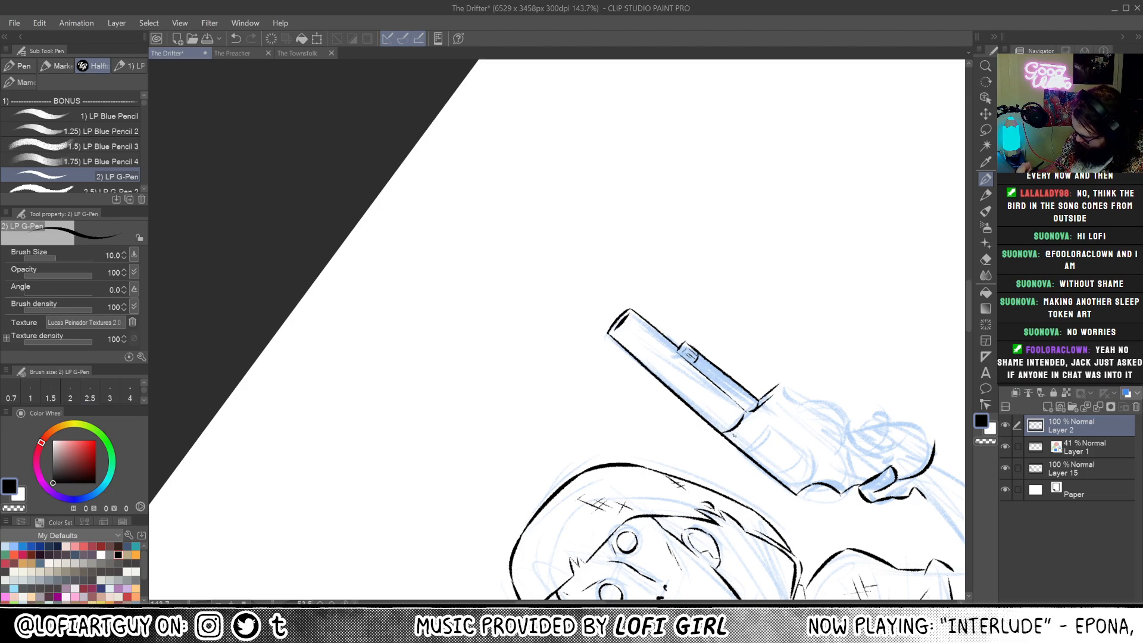
- Ink the frame's front corner and its long straight lower edge running back toward the gun hand
key("r")
left_click_drag(871, 349, 837, 287)
key("space")
key("r")
left_click_drag(834, 349, 722, 498)
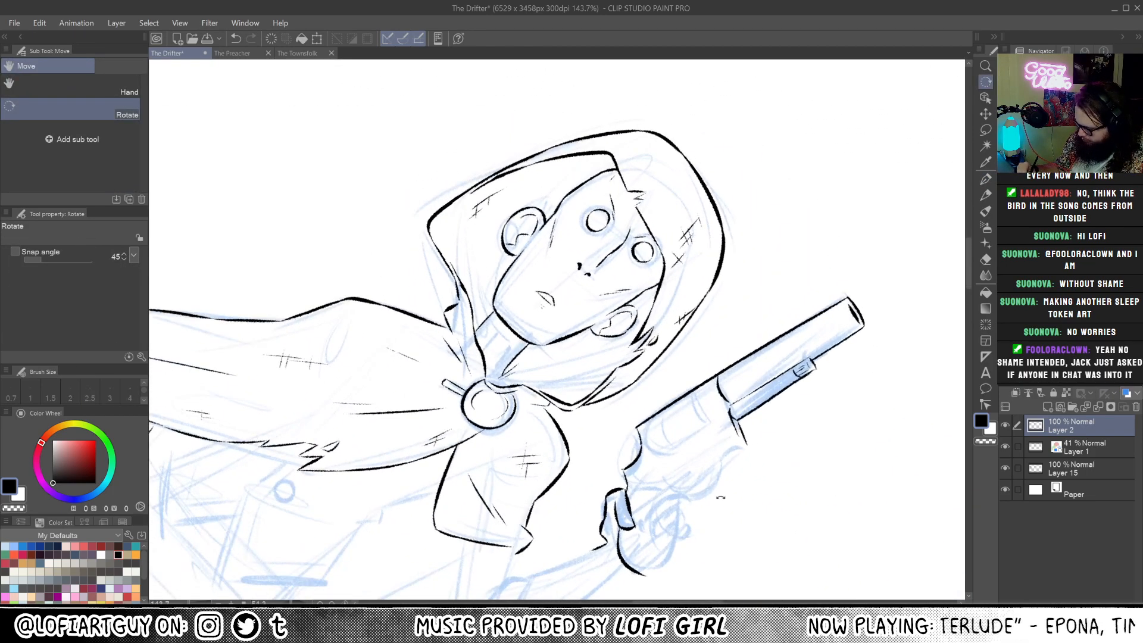
key("space")
left_click_drag(713, 570, 734, 536)
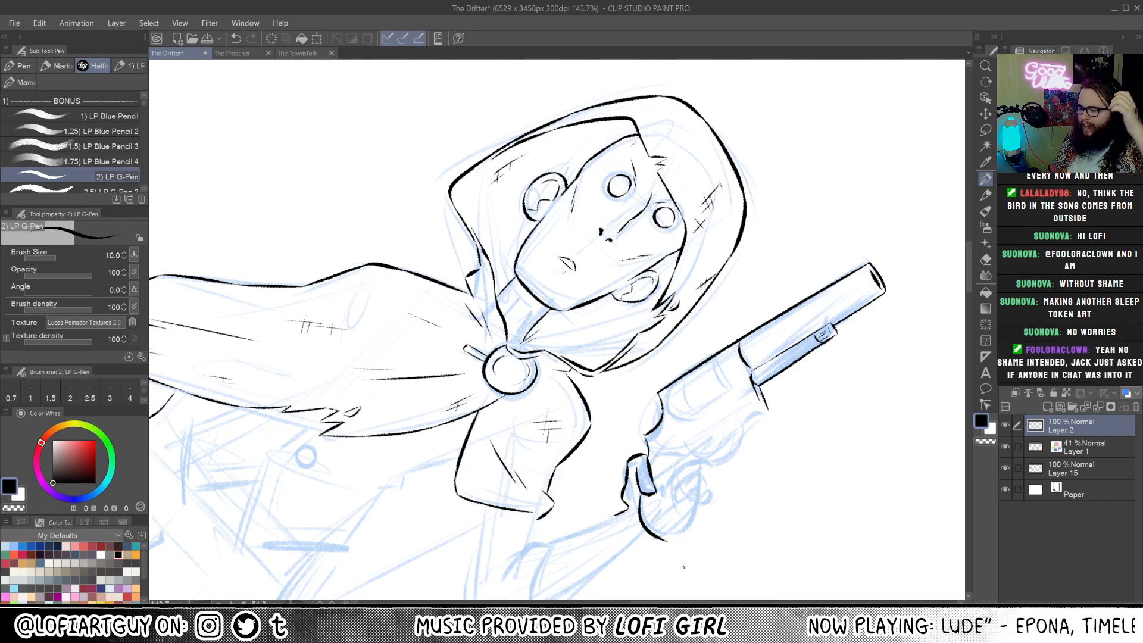
key("r")
left_click_drag(684, 566, 709, 550)
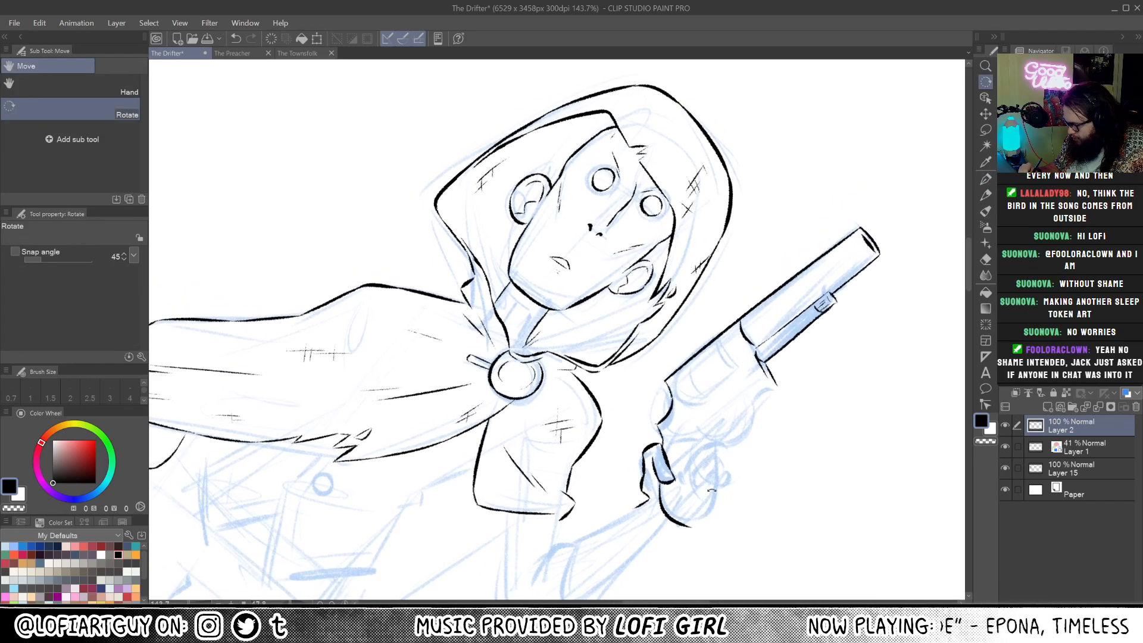
key("space")
left_click_drag(735, 477, 753, 520)
left_click_drag(731, 479, 794, 430)
key("ctrl+z")
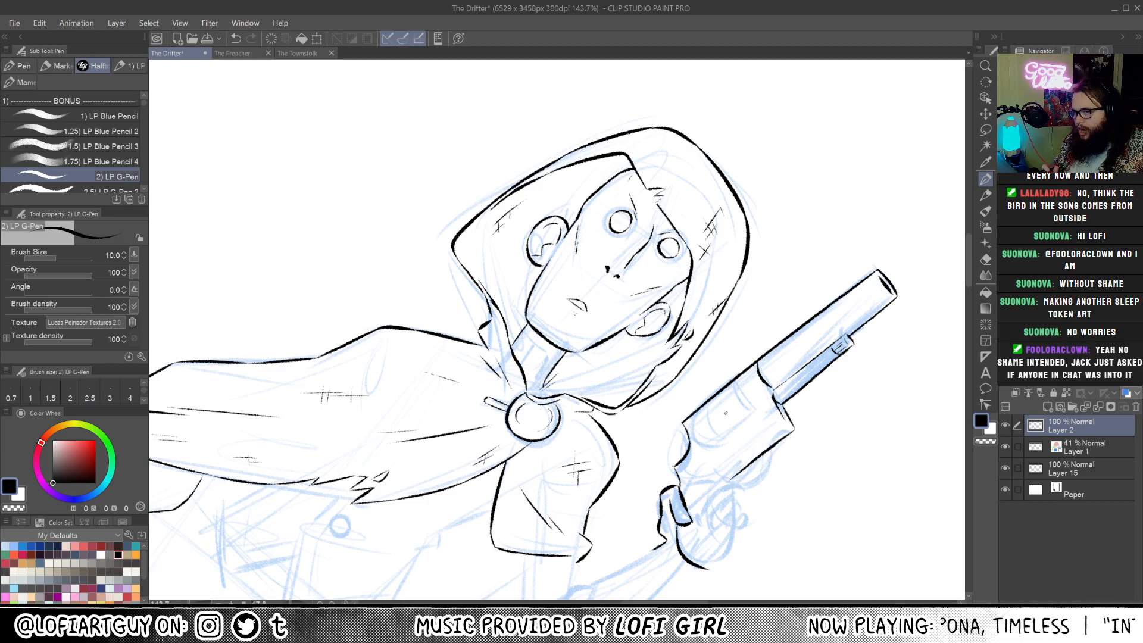
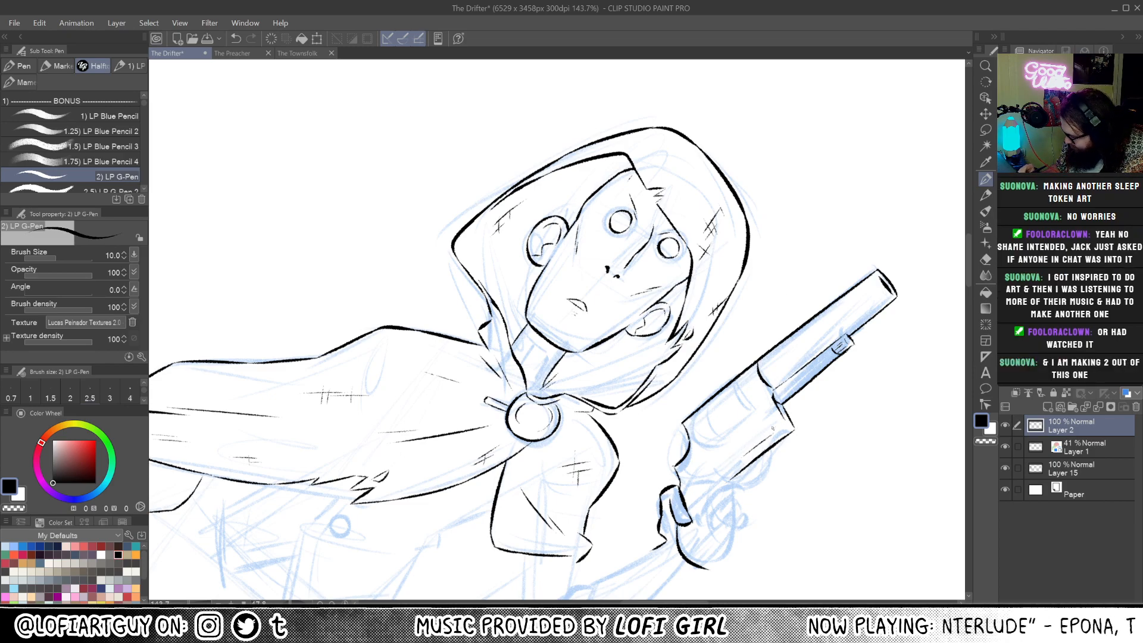
- Ink the curved front edge of the revolver's cylinder just behind the barrel joint, redoing the stroke until it fits
scroll(671, 486, "down", 3)
key("shift+space")
left_click_drag(671, 486, 596, 513)
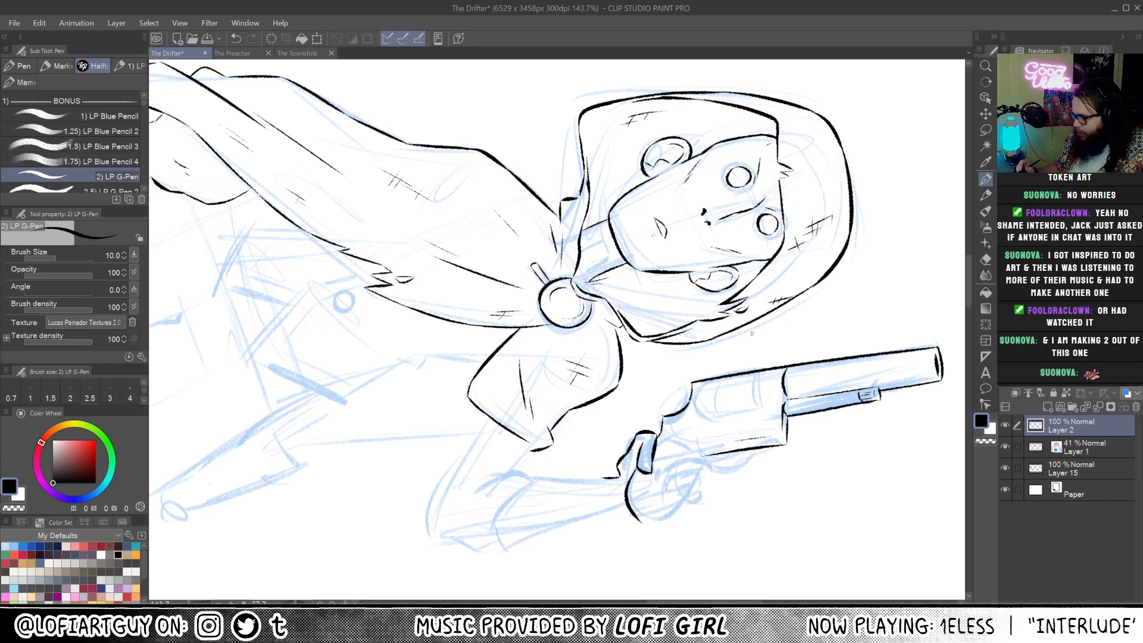
key("space")
left_click_drag(753, 474, 720, 490)
key("r")
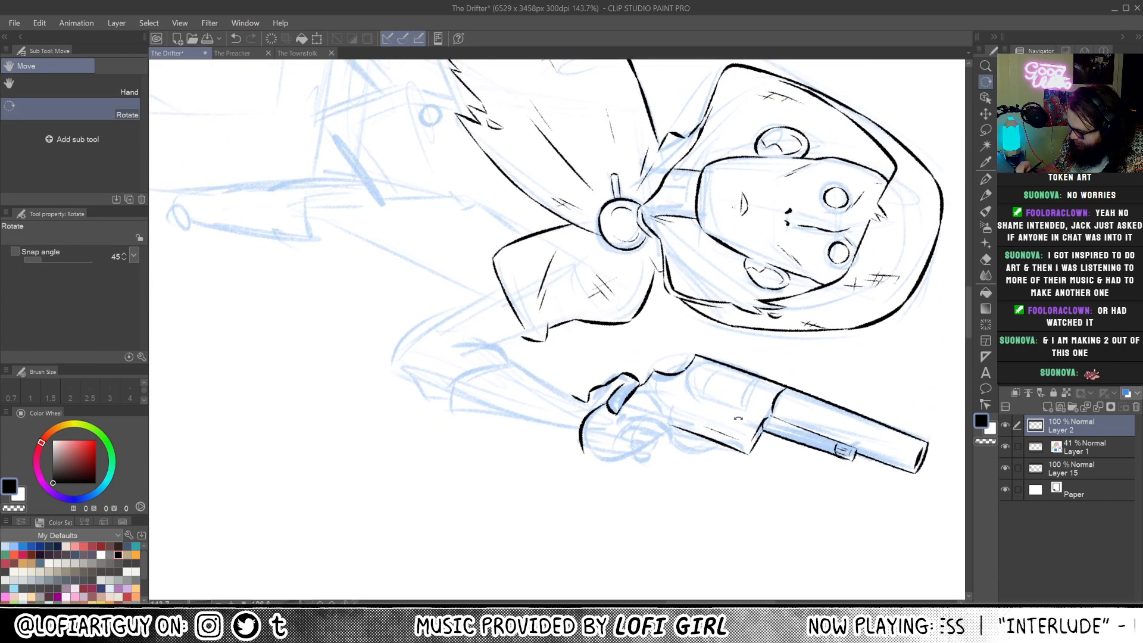
key("p")
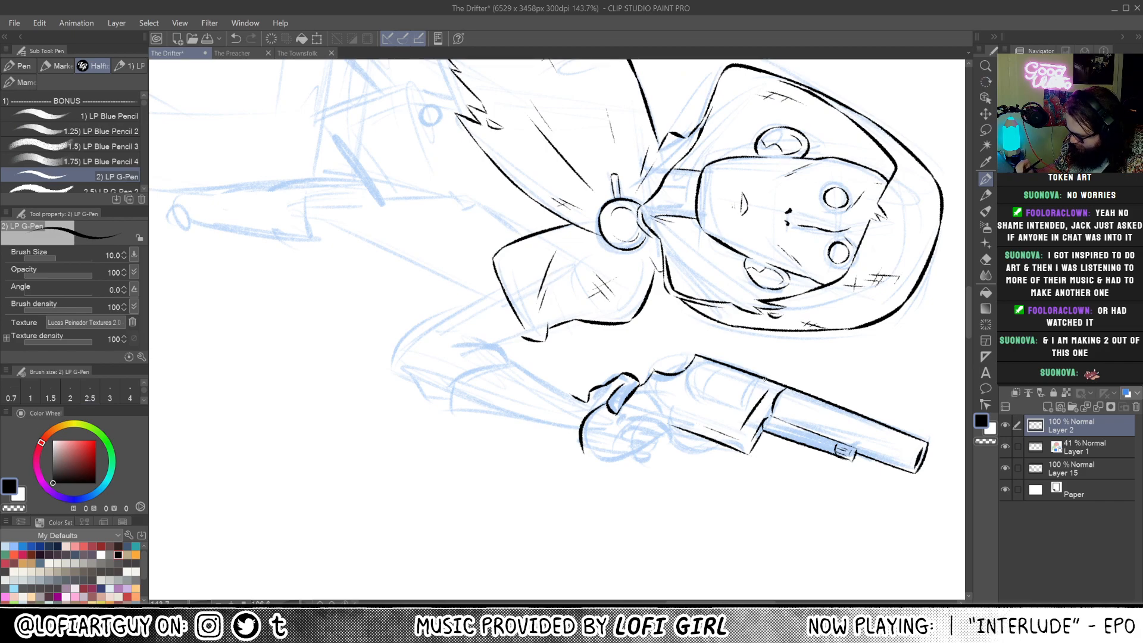
key("ctrl+z")
left_click_drag(743, 427, 765, 394)
key("ctrl+z")
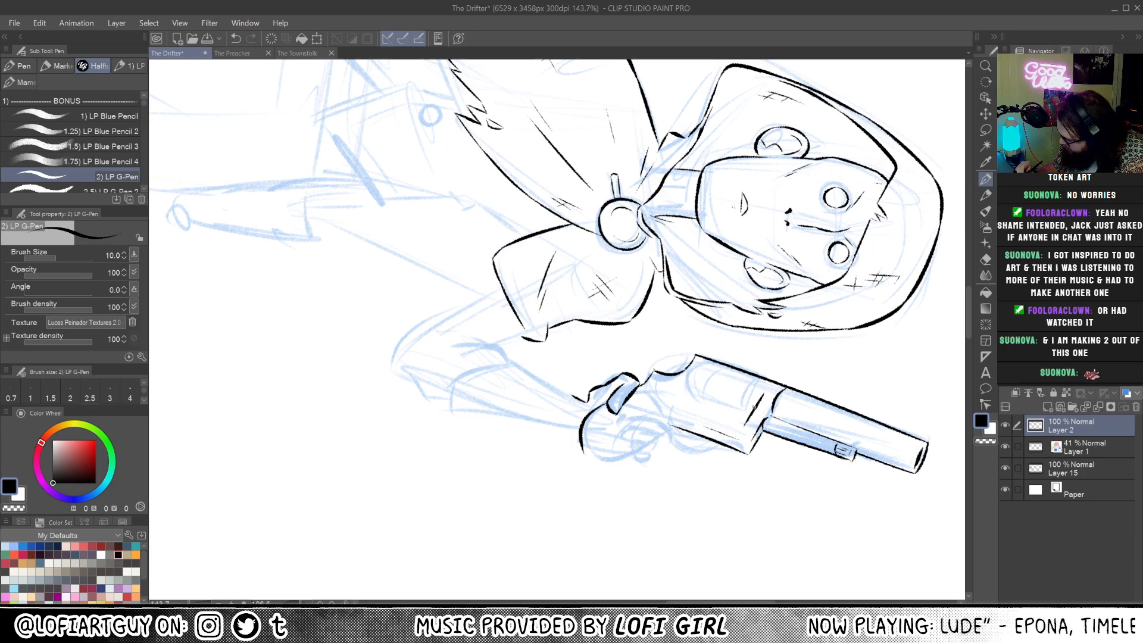
key("ctrl+z")
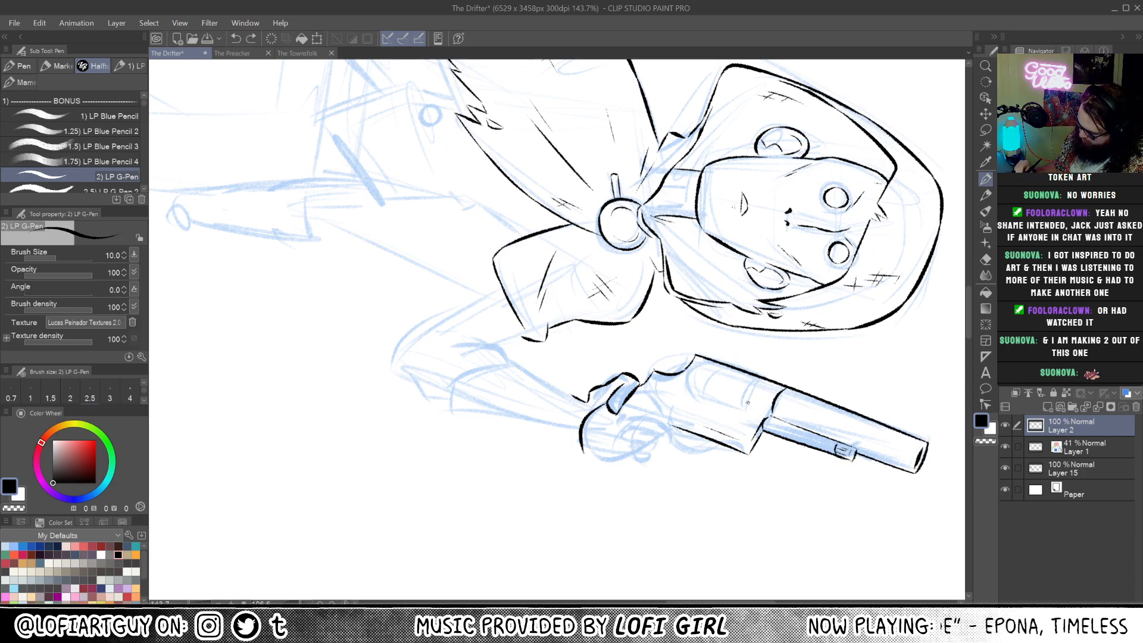
left_click_drag(740, 429, 767, 394)
key("ctrl+z")
mouse_move(739, 432)
left_mouse_down()
mouse_move(766, 386)
mouse_move(741, 429)
mouse_move(758, 387)
left_mouse_up()
key("ctrl+z")
left_click_drag(691, 469, 798, 296)
mouse_move(676, 175)
left_mouse_down()
mouse_move(729, 357)
mouse_move(748, 402)
mouse_move(764, 400)
left_mouse_up()
key("ctrl+z")
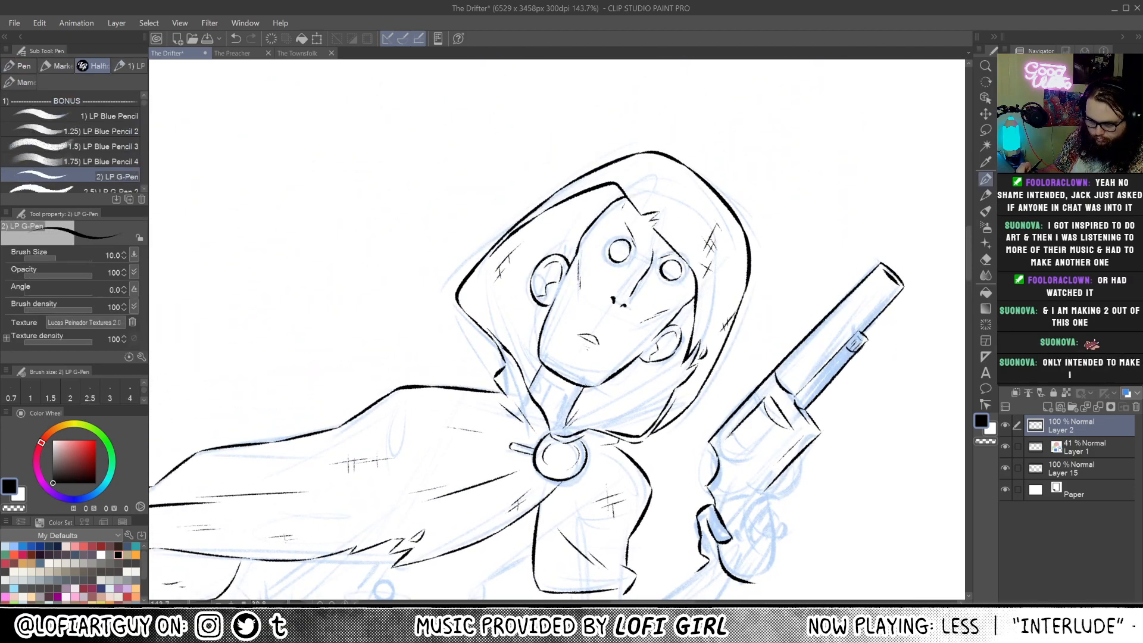
left_click_drag(724, 470, 678, 407)
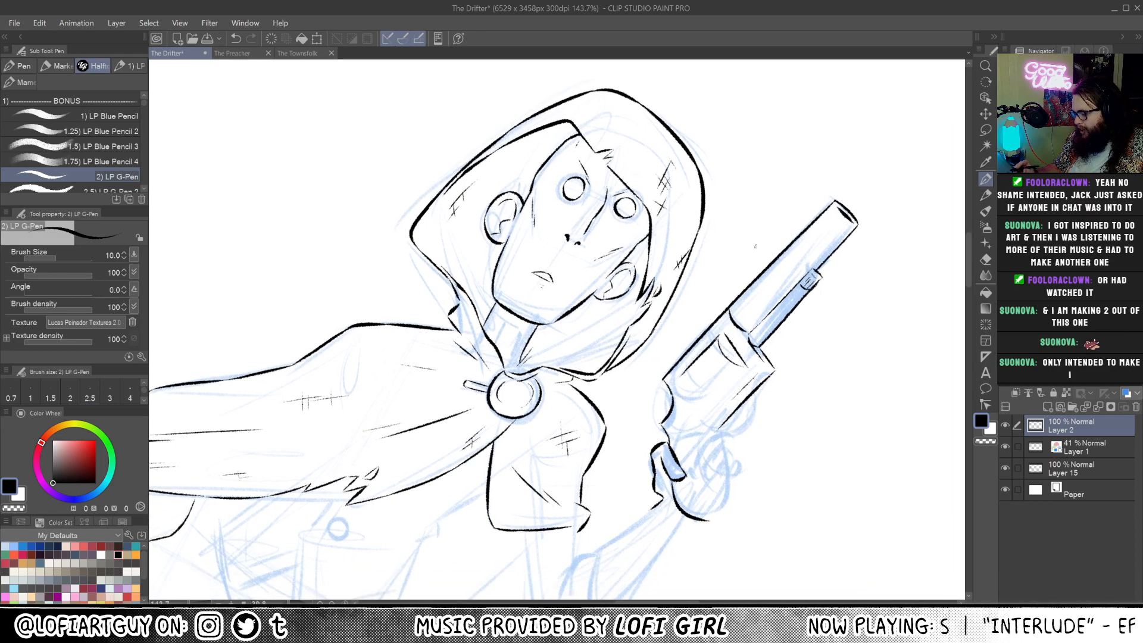
key("ctrl+z")
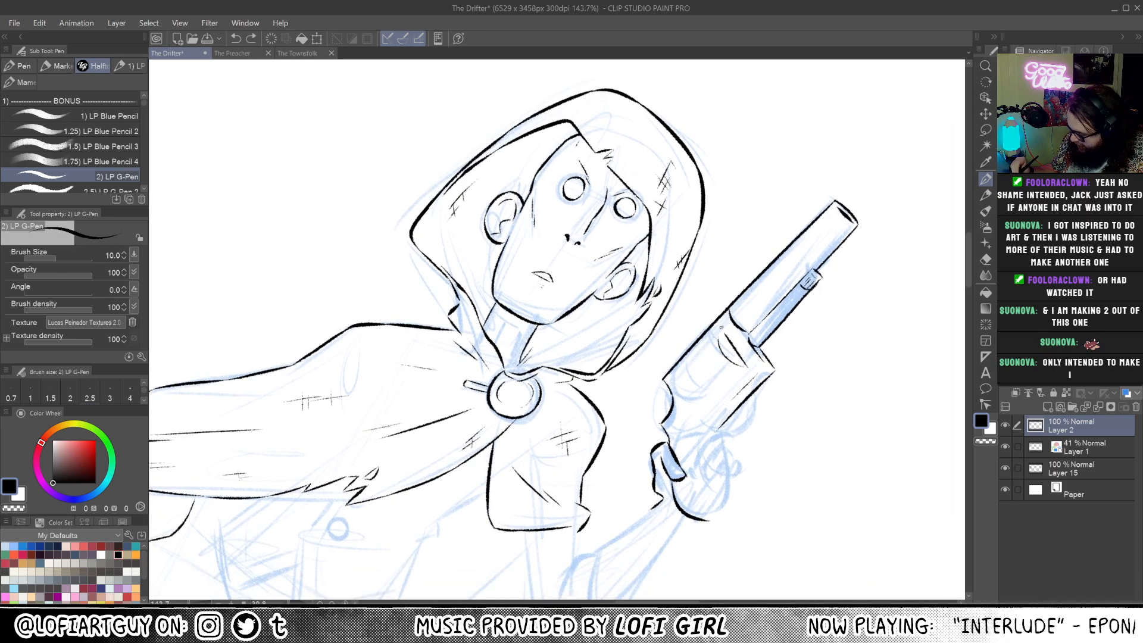
left_click_drag(722, 328, 718, 349)
key("ctrl+z")
key("ctrl+z")
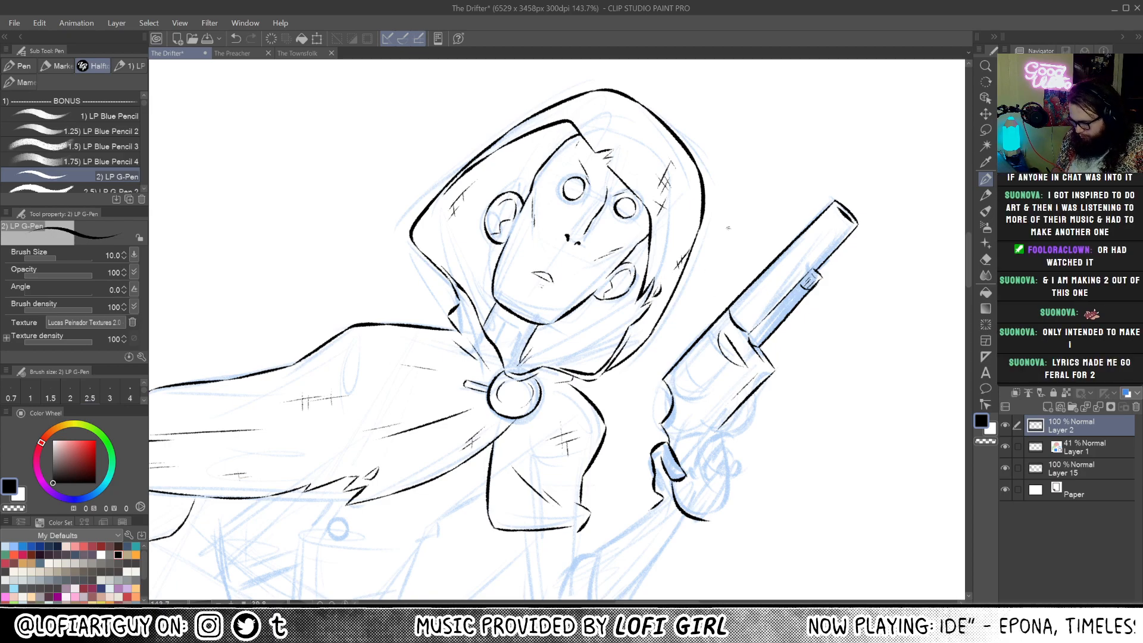
- Ink the upper long edge of the revolver's cylinder inside the frame, redoing the stroke until it fits
key("r")
left_click_drag(784, 363, 693, 511)
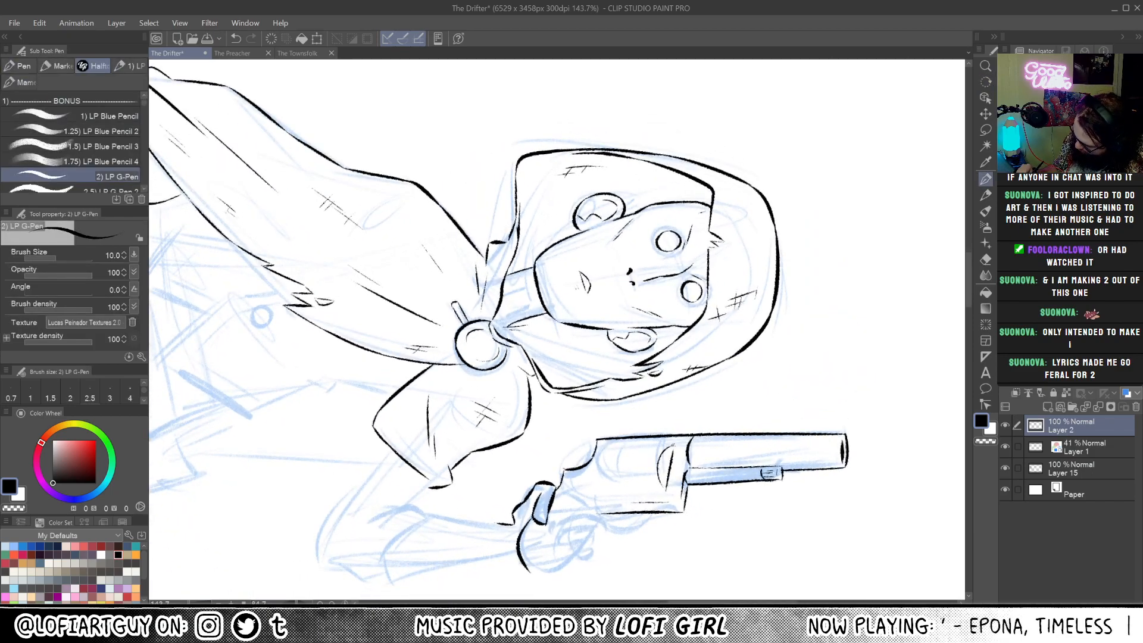
key("r")
left_click_drag(673, 454, 705, 540)
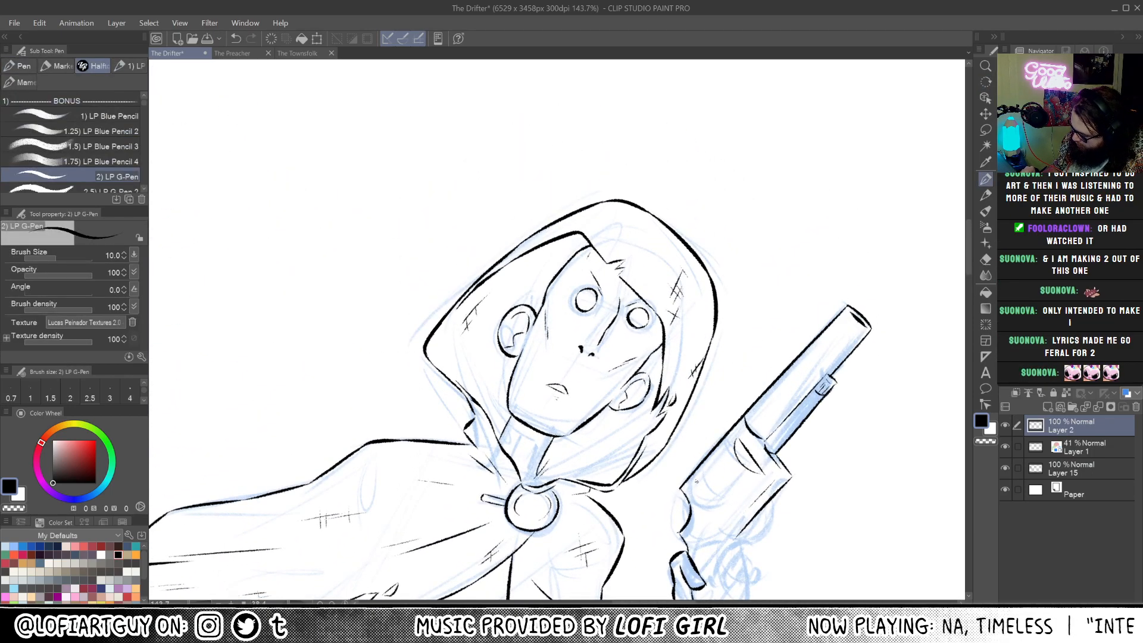
left_click_drag(693, 485, 732, 444)
key("ctrl+z")
key("ctrl+z")
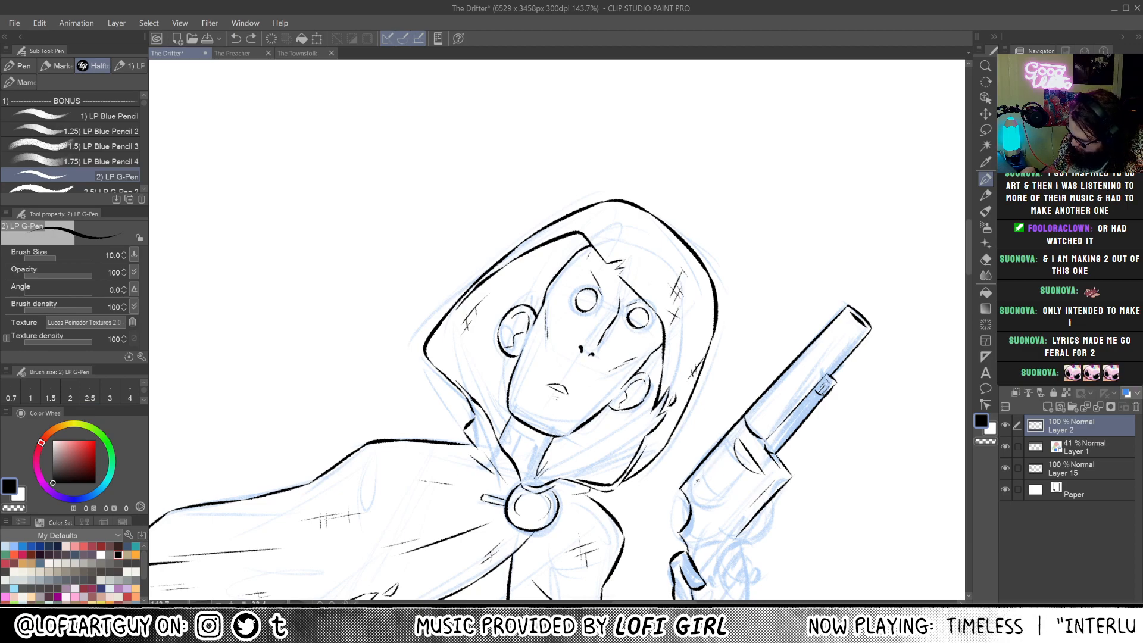
left_click_drag(695, 483, 736, 440)
key("ctrl+z")
left_click_drag(698, 482, 739, 438)
key("ctrl+z")
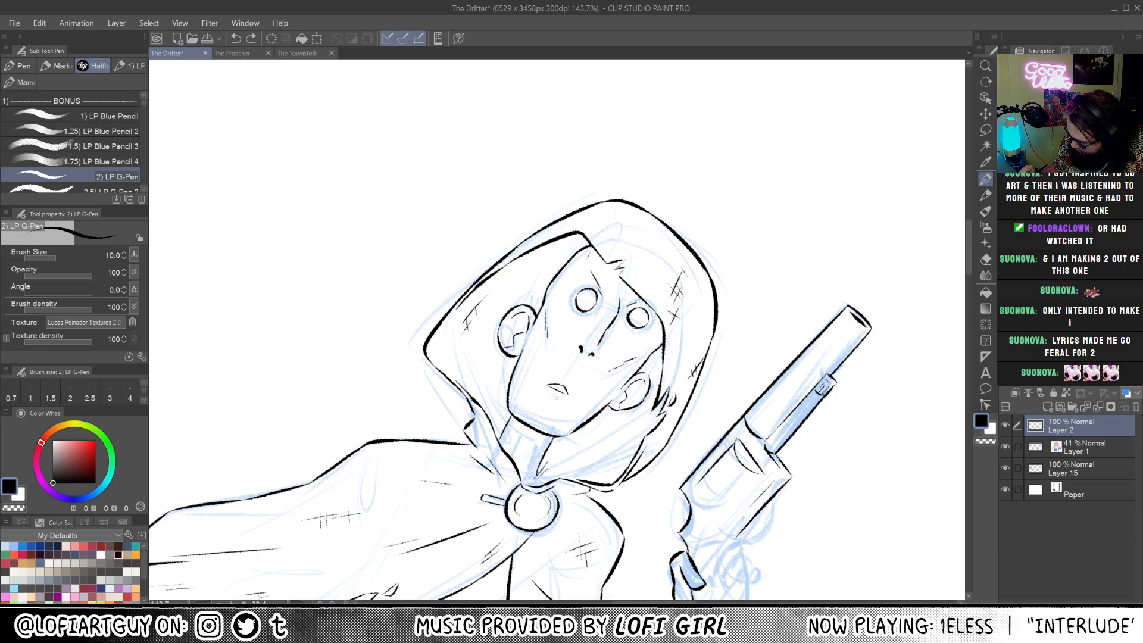
key("ctrl+z")
left_click_drag(696, 483, 737, 440)
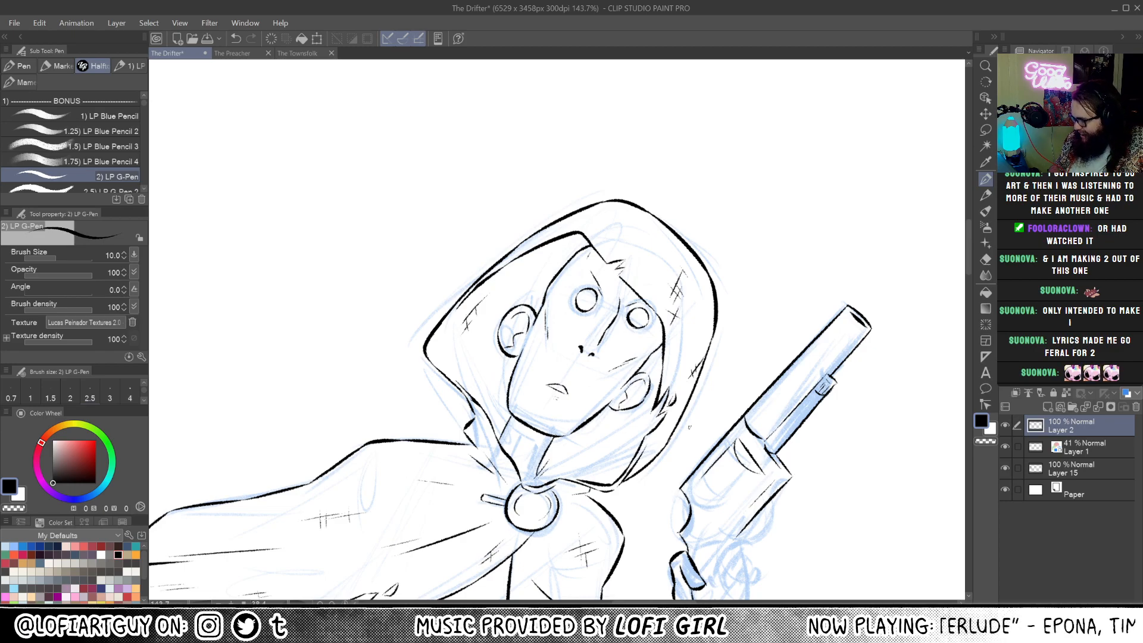
- Ink the lower long edge of the cylinder parallel to the frame's lower line, redoing the stroke until it fits
left_click_drag(747, 513, 787, 428)
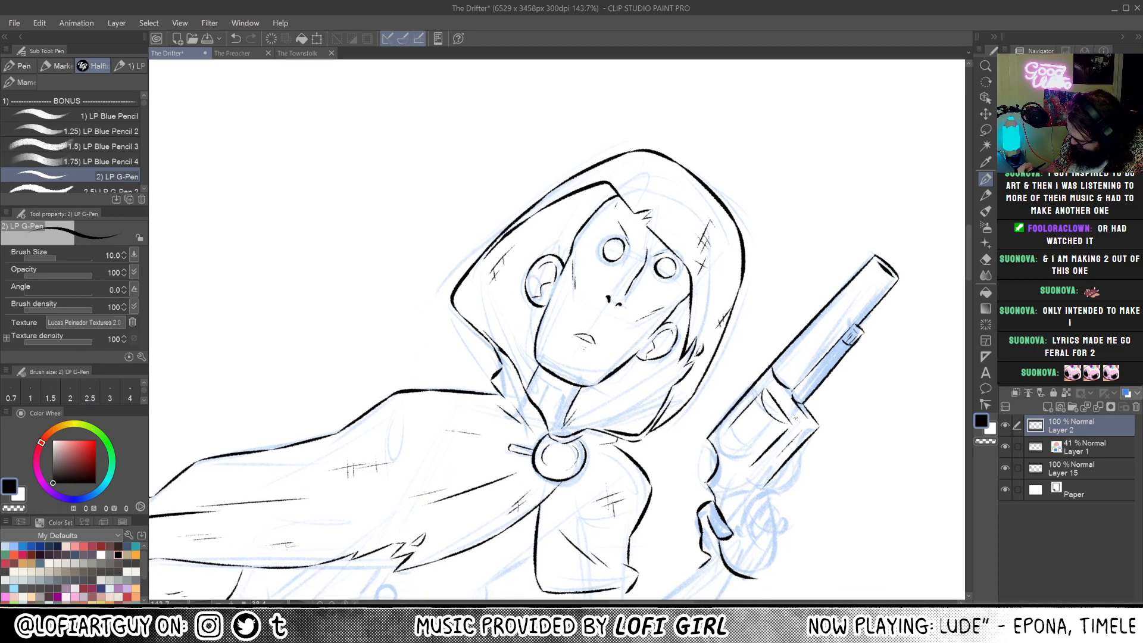
key("ctrl+z")
left_click_drag(755, 465, 787, 426)
key("ctrl+z")
key("ctrl+z")
key("ctrl+z")
left_click_drag(755, 464, 793, 422)
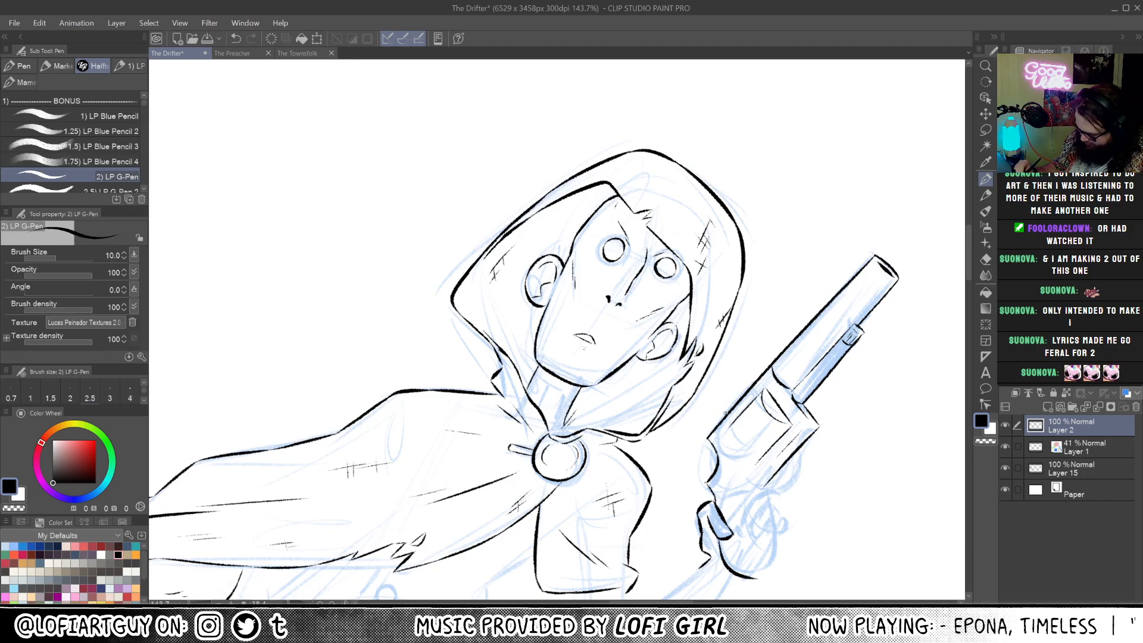
key("ctrl+z")
mouse_move(723, 459)
left_mouse_down()
mouse_move(734, 424)
mouse_move(748, 429)
mouse_move(826, 375)
left_mouse_up()
key("ctrl+z")
key("ctrl+z")
- Ink the rounded rear end of the cylinder and erase the excess ink at its rear corner
key("r")
left_click_drag(756, 251, 824, 465)
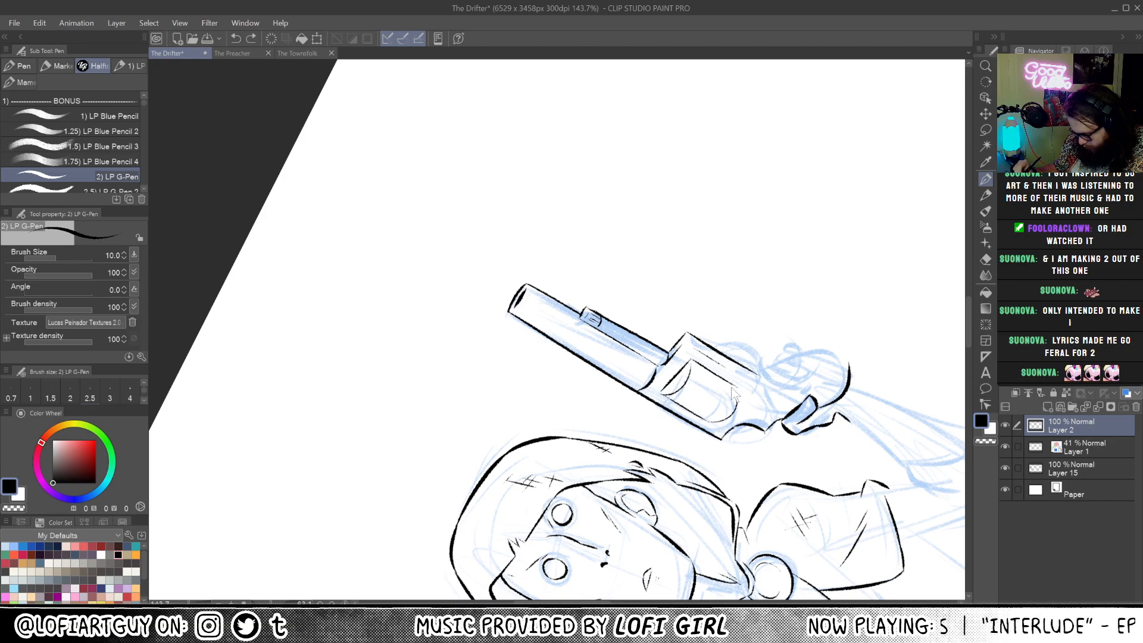
mouse_move(745, 338)
left_mouse_down()
mouse_move(675, 476)
mouse_move(769, 362)
left_mouse_up()
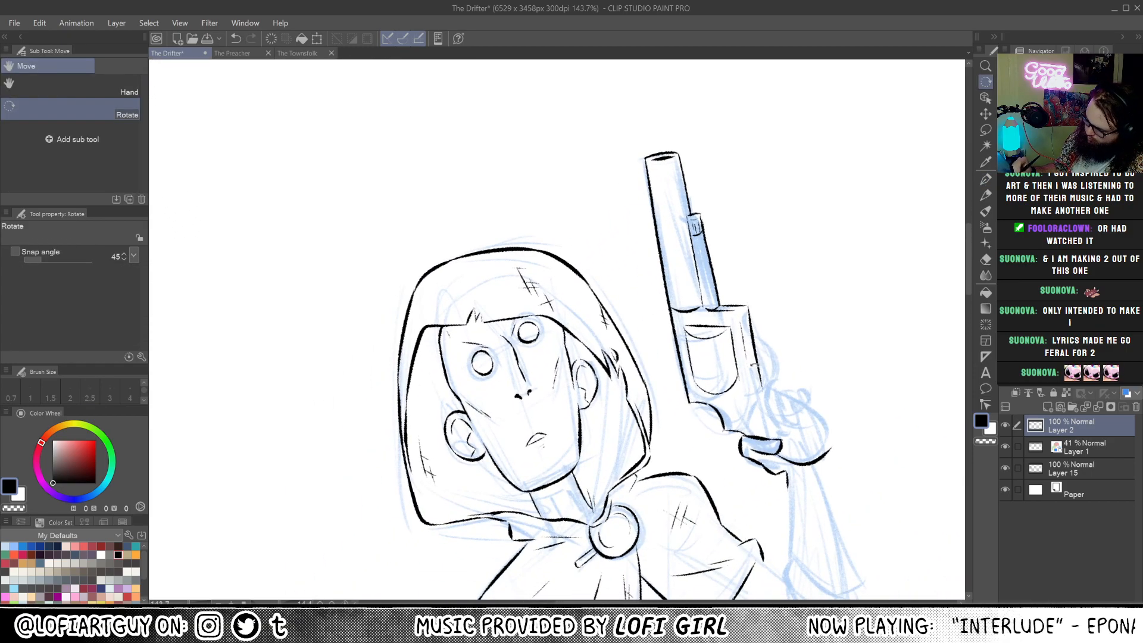
key("e")
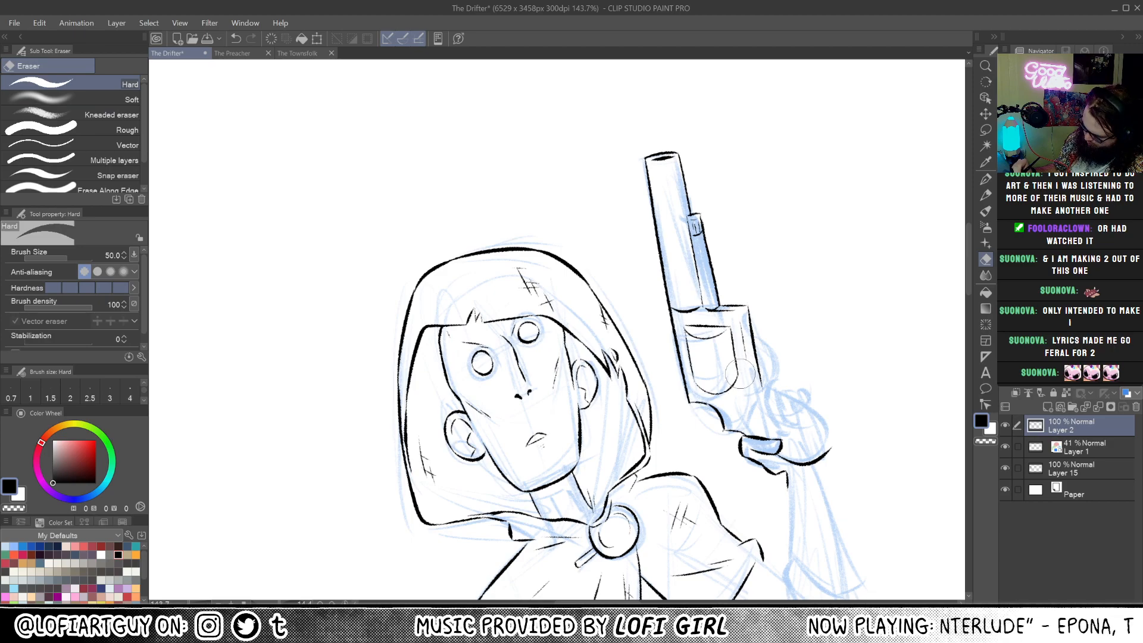
left_click_drag(740, 374, 758, 348)
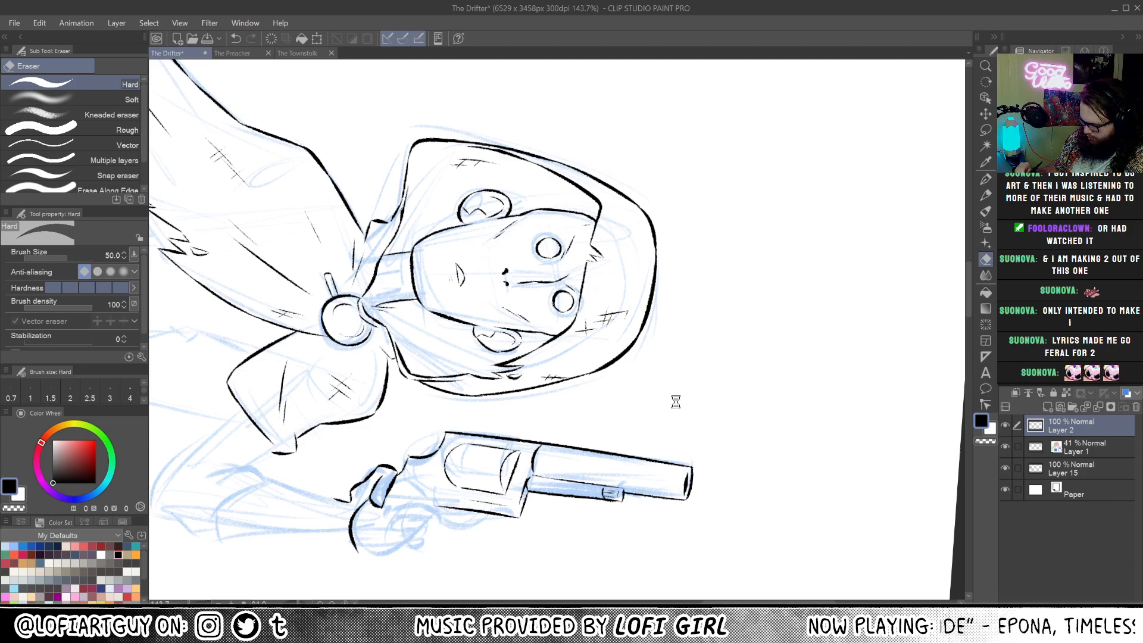
- Ink the curved top of the revolver's grip and its front edge sweeping down behind the frame
mouse_move(661, 409)
left_mouse_down()
mouse_move(732, 396)
mouse_move(882, 326)
left_mouse_up()
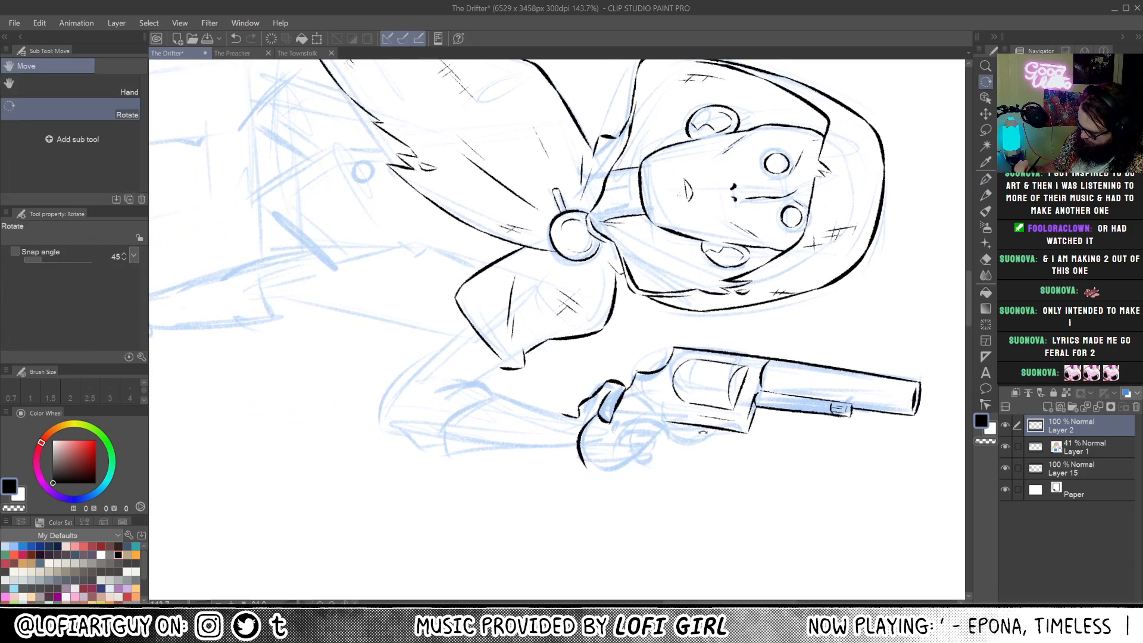
left_click_drag(703, 433, 806, 354)
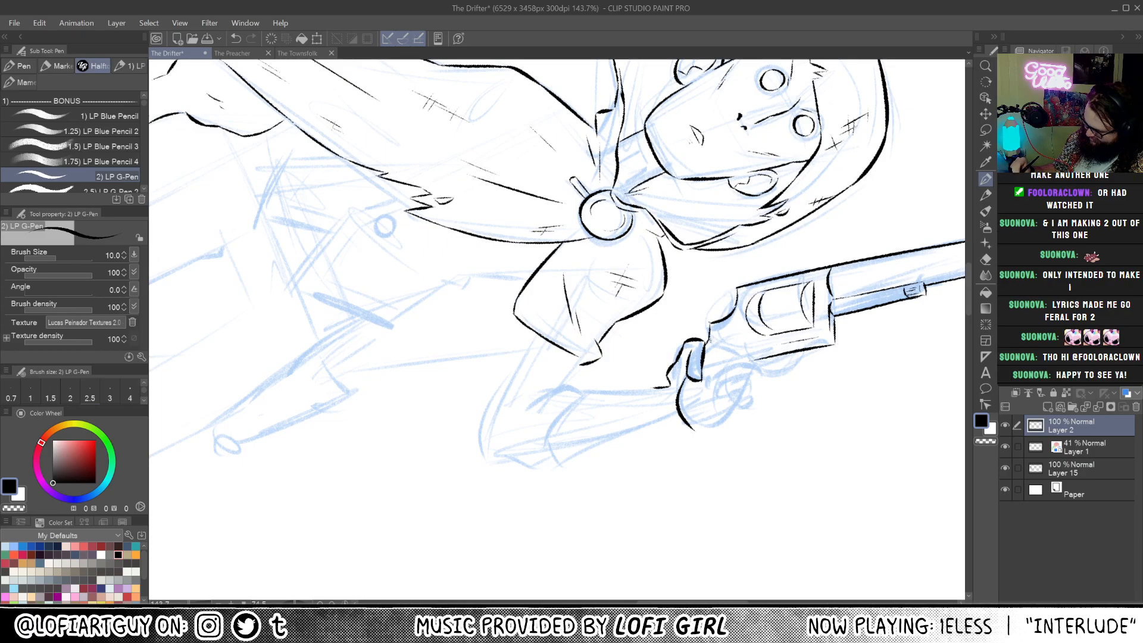
mouse_move(711, 338)
left_mouse_down()
mouse_move(731, 341)
mouse_move(724, 397)
left_mouse_up()
key("ctrl+z")
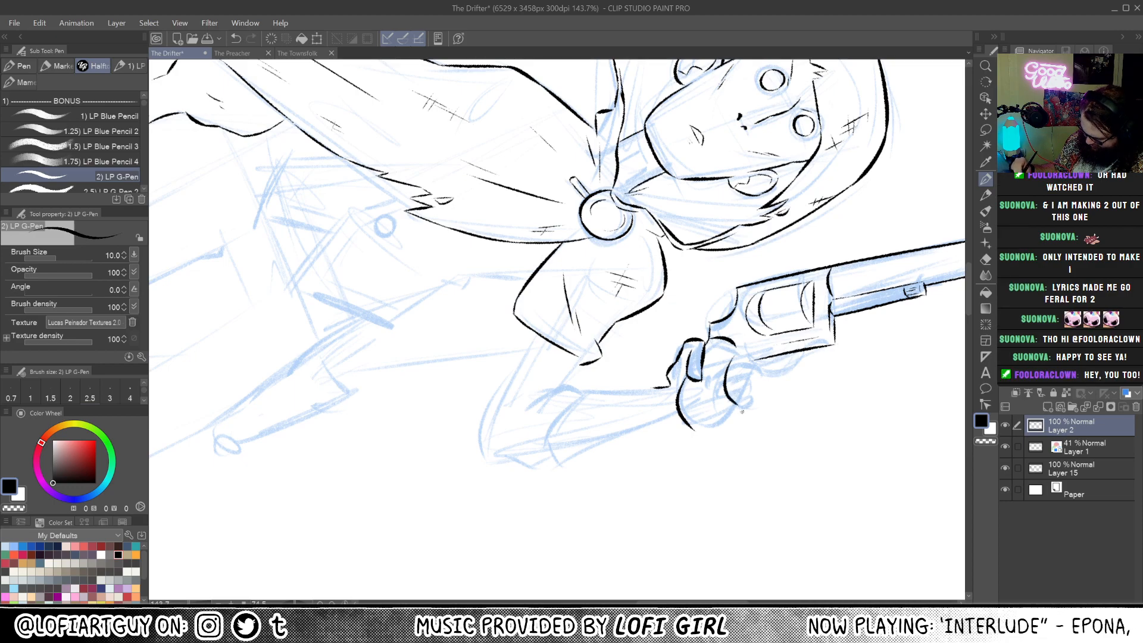
key("shift+space")
left_click_drag(732, 384, 747, 402)
key("space")
left_click_drag(724, 361, 727, 481)
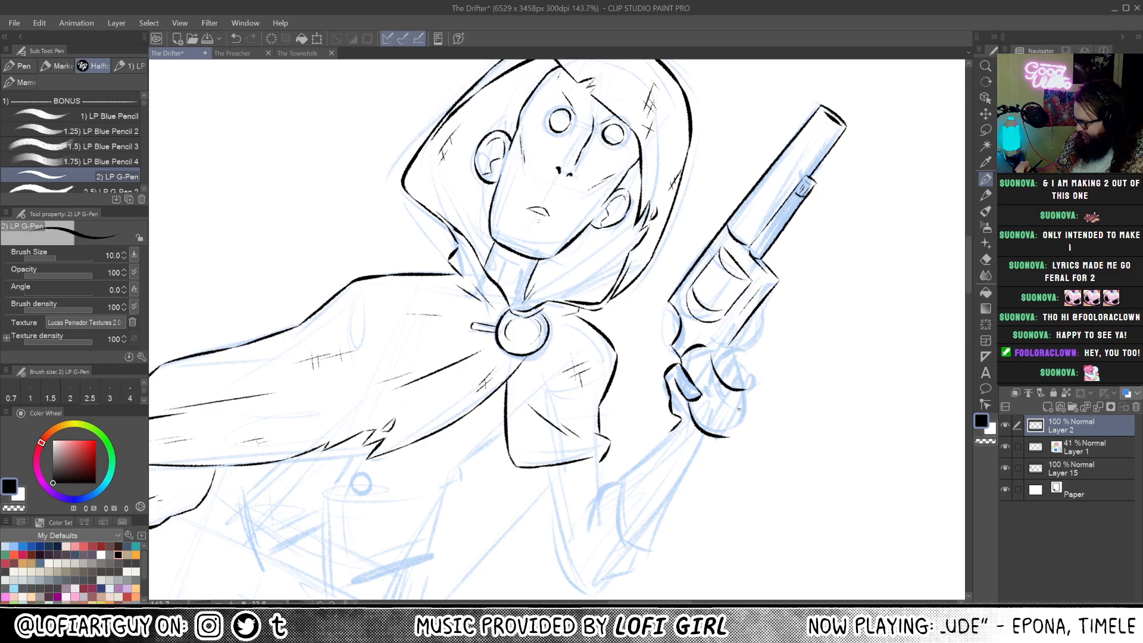
- Ink the straight butt end of the grip and add parallel detail lines beside it
left_click_drag(746, 392, 729, 435)
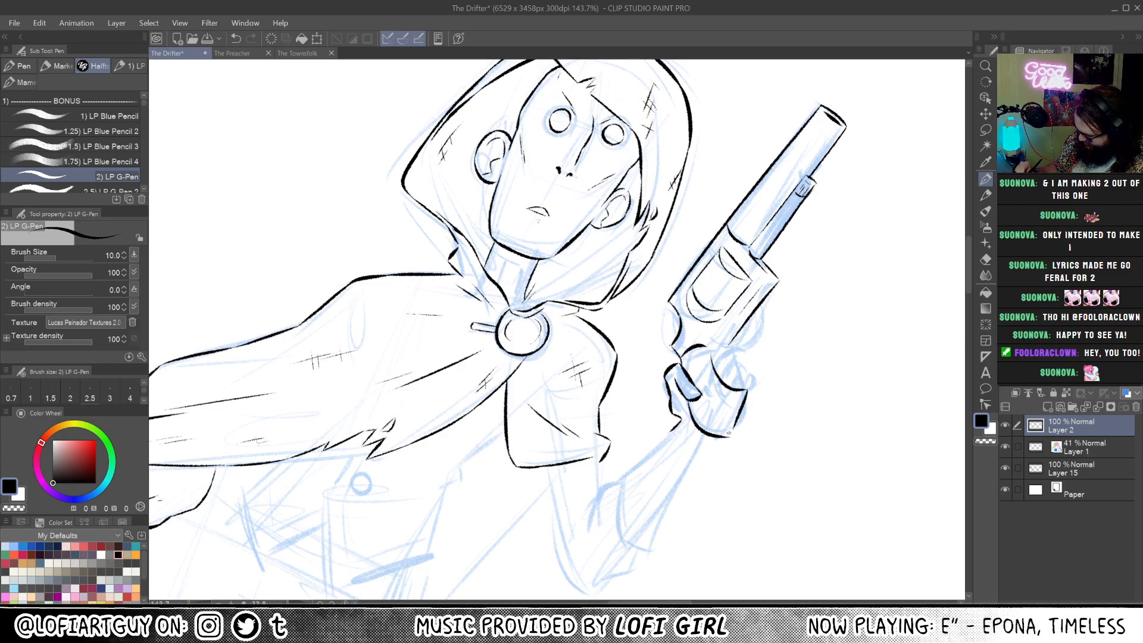
key("ctrl+z")
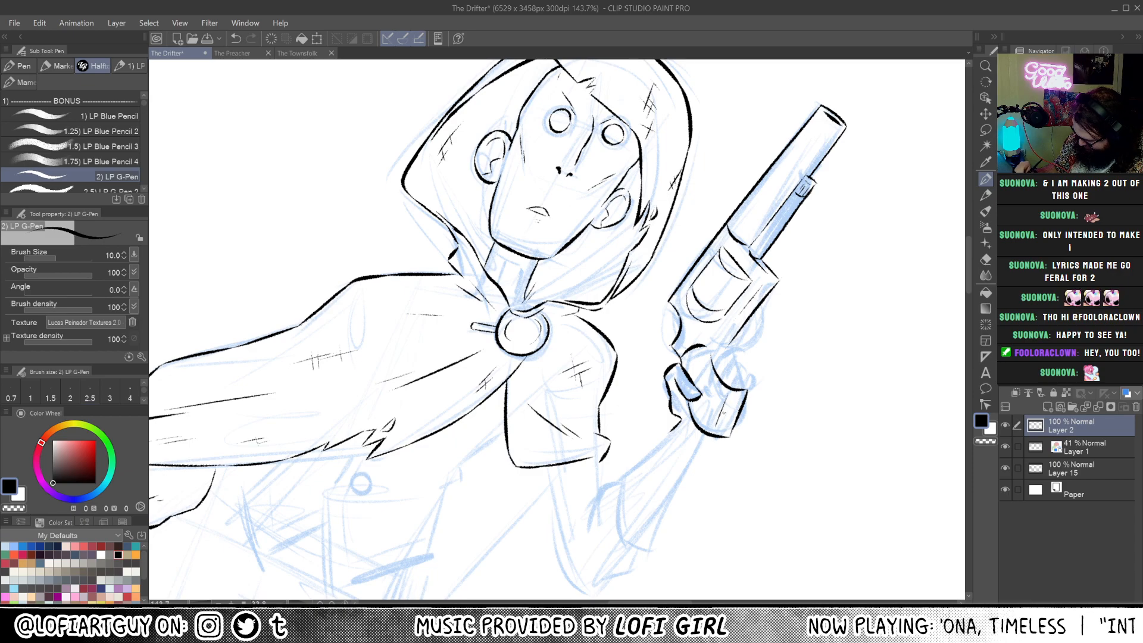
left_click_drag(746, 391, 730, 435)
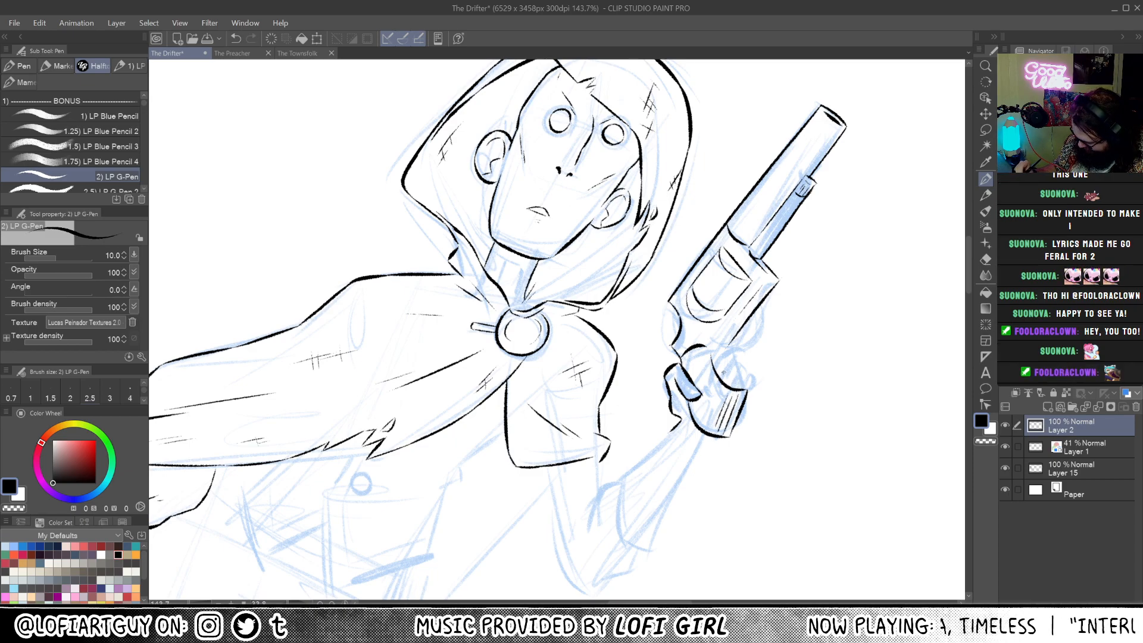
- Erase the frame's long lower edge and re-ink it from the grip to the front corner
key("r")
left_click_drag(694, 209, 709, 296)
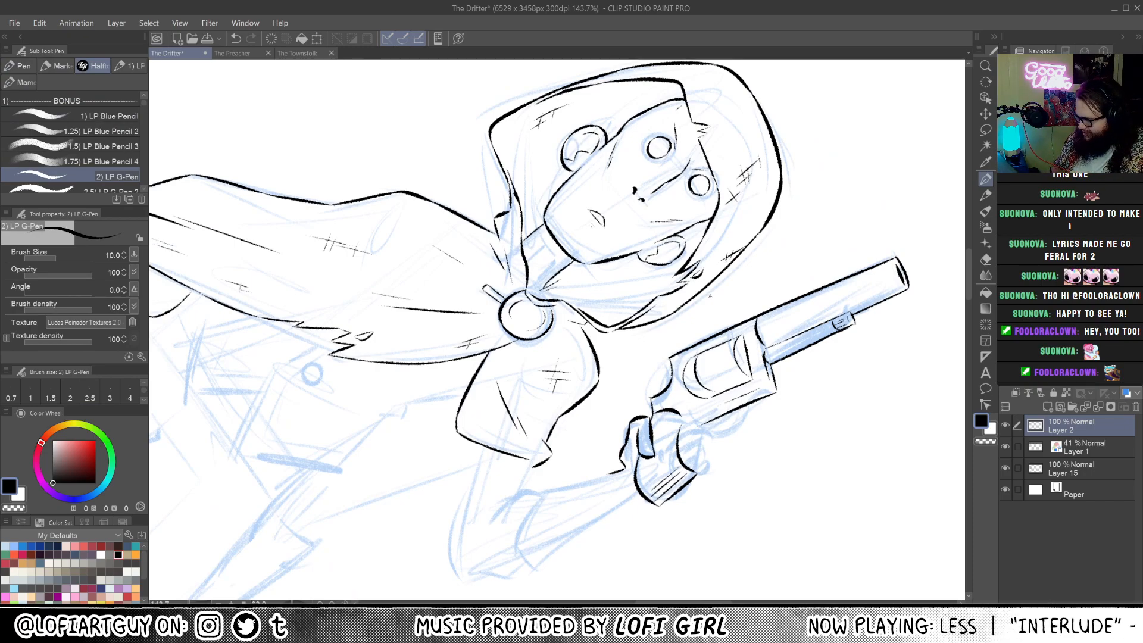
key("r")
mouse_move(710, 295)
left_mouse_down()
mouse_move(763, 409)
mouse_move(761, 321)
mouse_move(754, 341)
mouse_move(774, 395)
mouse_move(764, 423)
mouse_move(754, 388)
left_mouse_up()
key("e")
key("p")
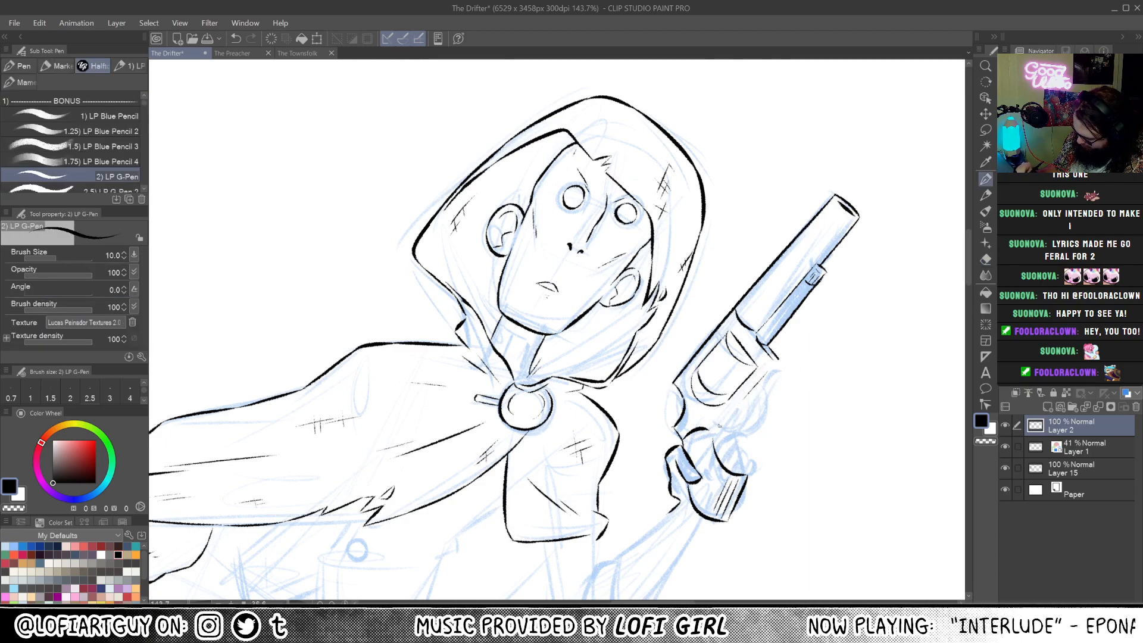
key("ctrl+z")
left_click_drag(711, 438, 771, 371)
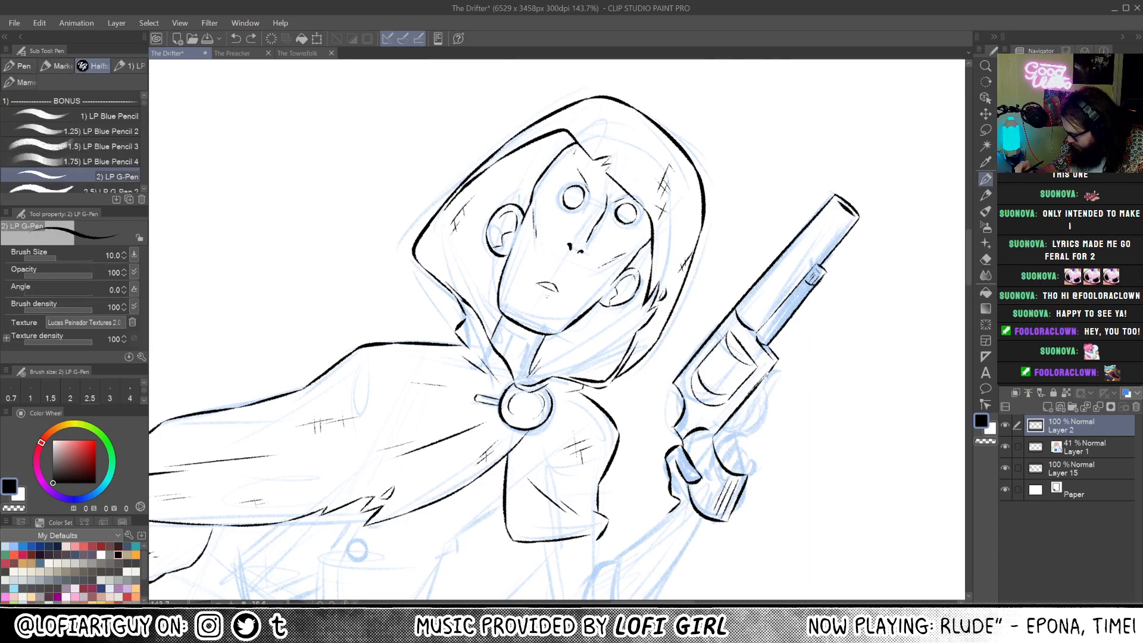
- Lasso the inked cylinder lines and shift them slightly within the frame, and clear the selection
key("e")
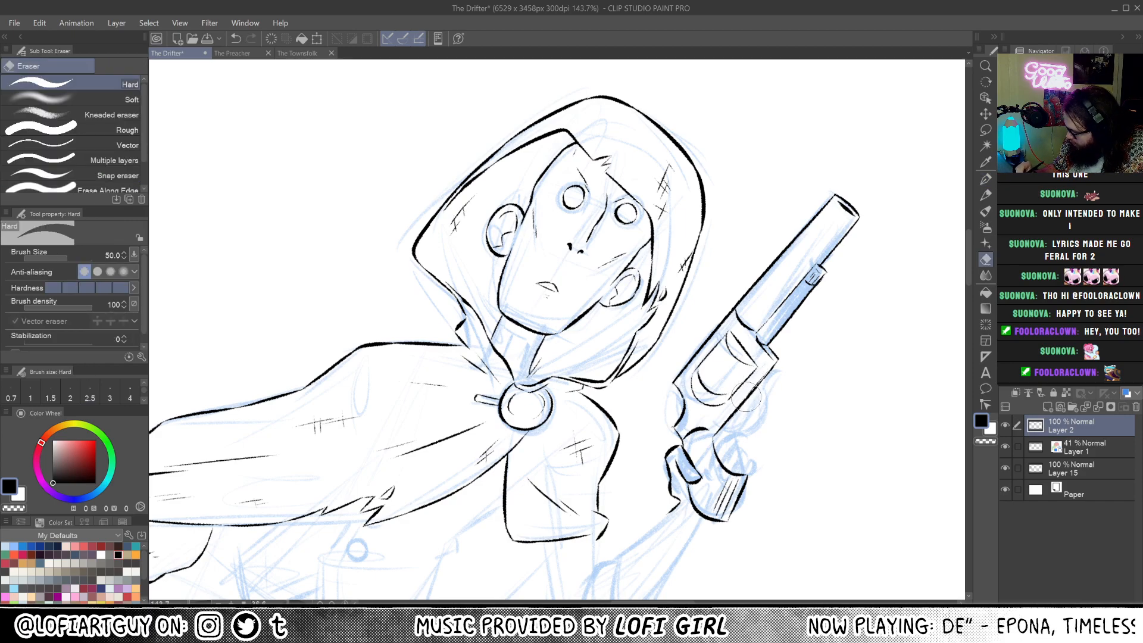
left_click(986, 131)
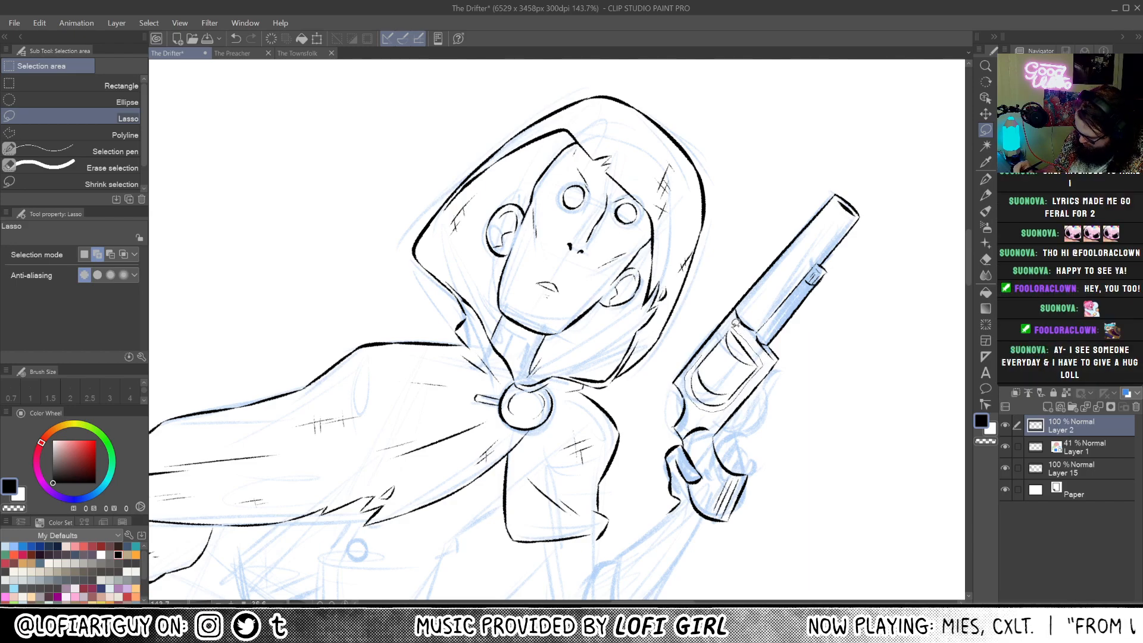
left_click_drag(735, 322, 708, 354)
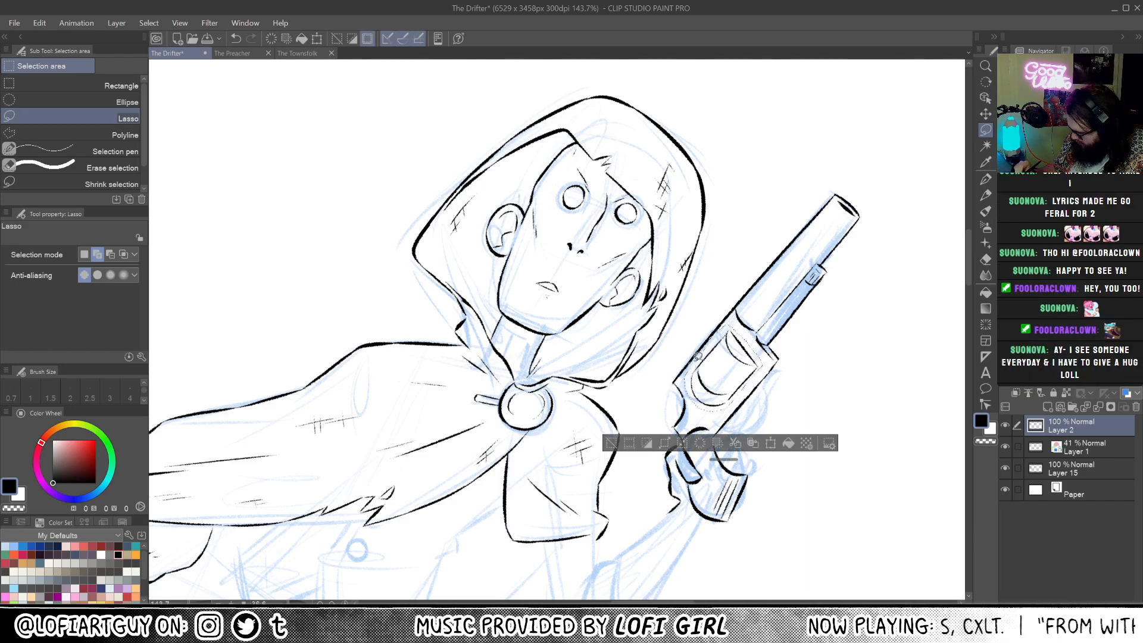
left_click(986, 113)
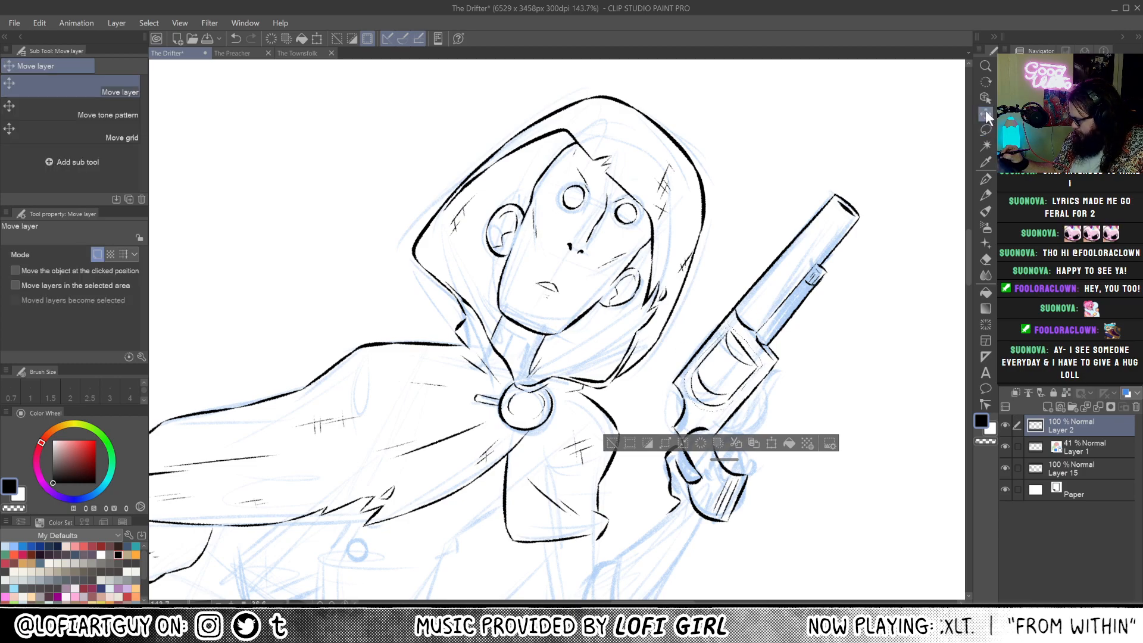
left_click_drag(735, 383, 748, 390)
key("ctrl+d")
key("p")
key("r")
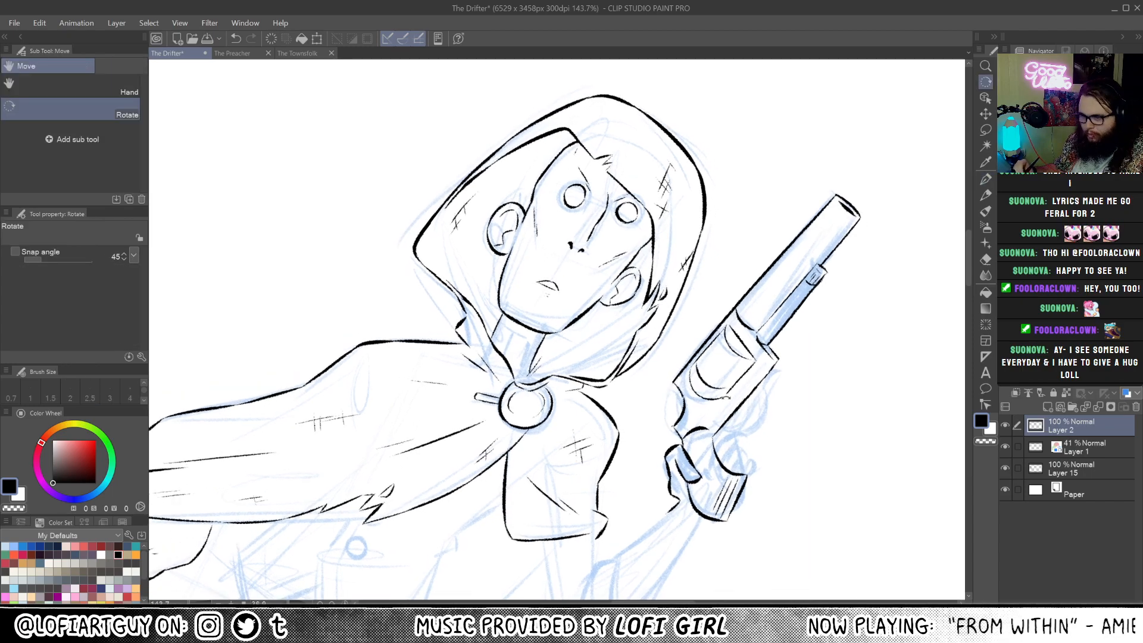
key("p")
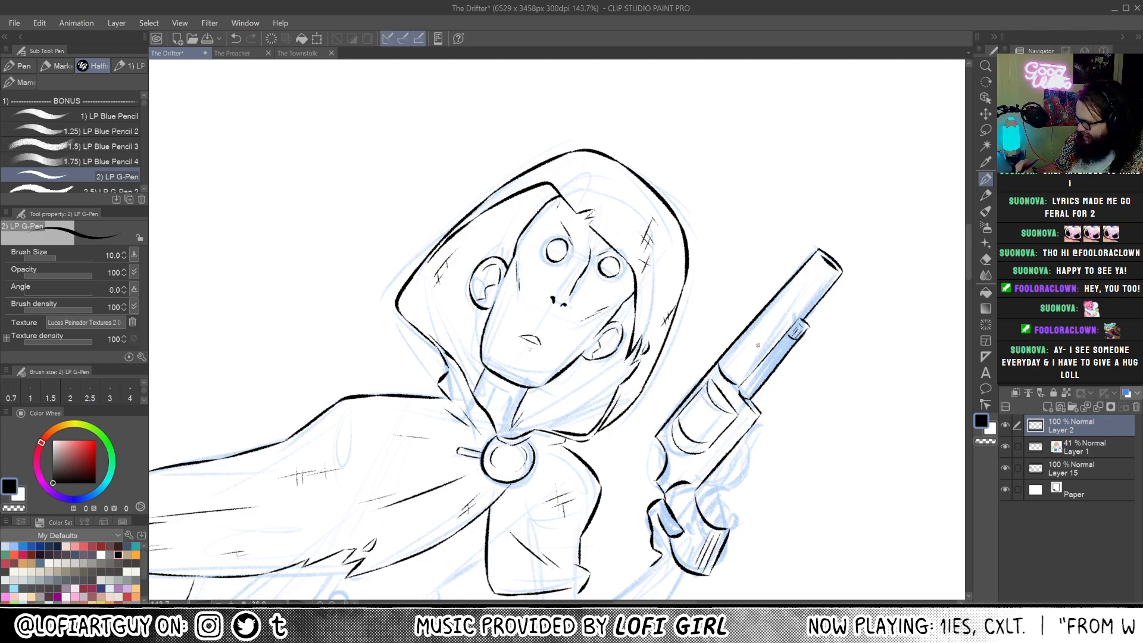
key("p")
key("p")
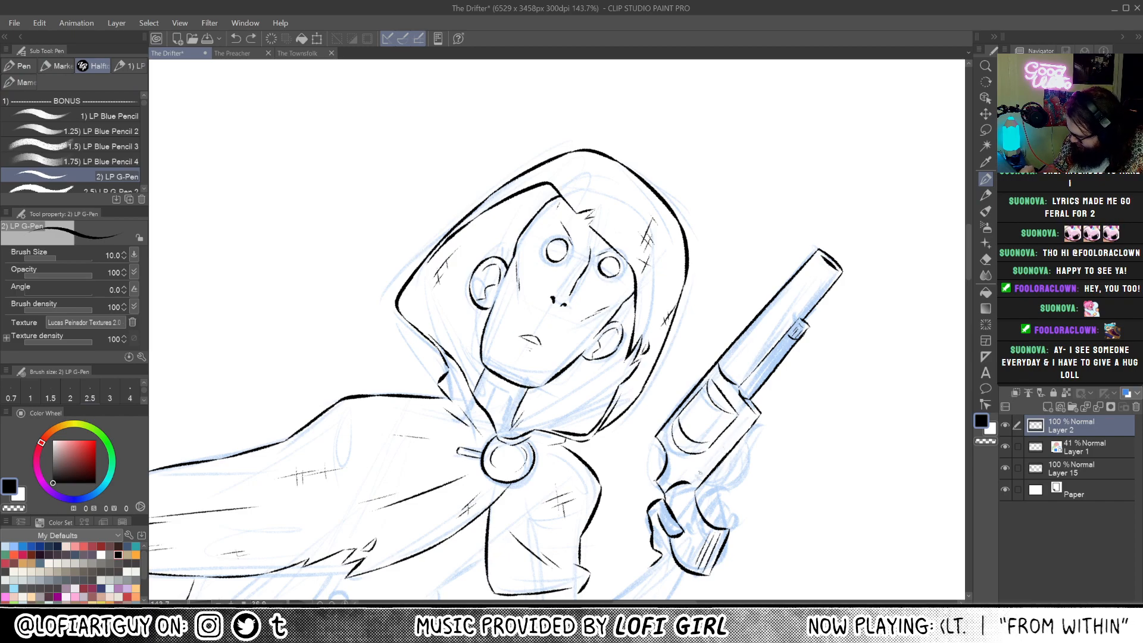
- Erase the inked barrel and ejector rod housing in front of the revolver's frame, leaving the blue sketch
key("r")
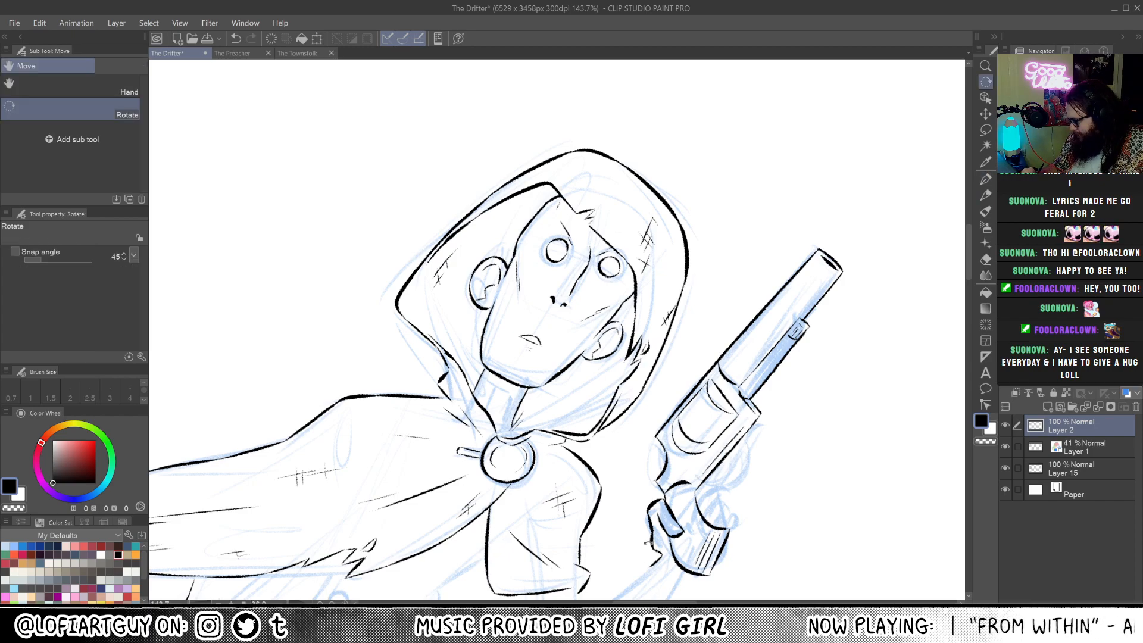
mouse_move(696, 479)
left_mouse_down()
mouse_move(769, 333)
mouse_move(715, 512)
mouse_move(671, 553)
mouse_move(701, 521)
mouse_move(698, 543)
mouse_move(686, 507)
left_mouse_up()
key("e")
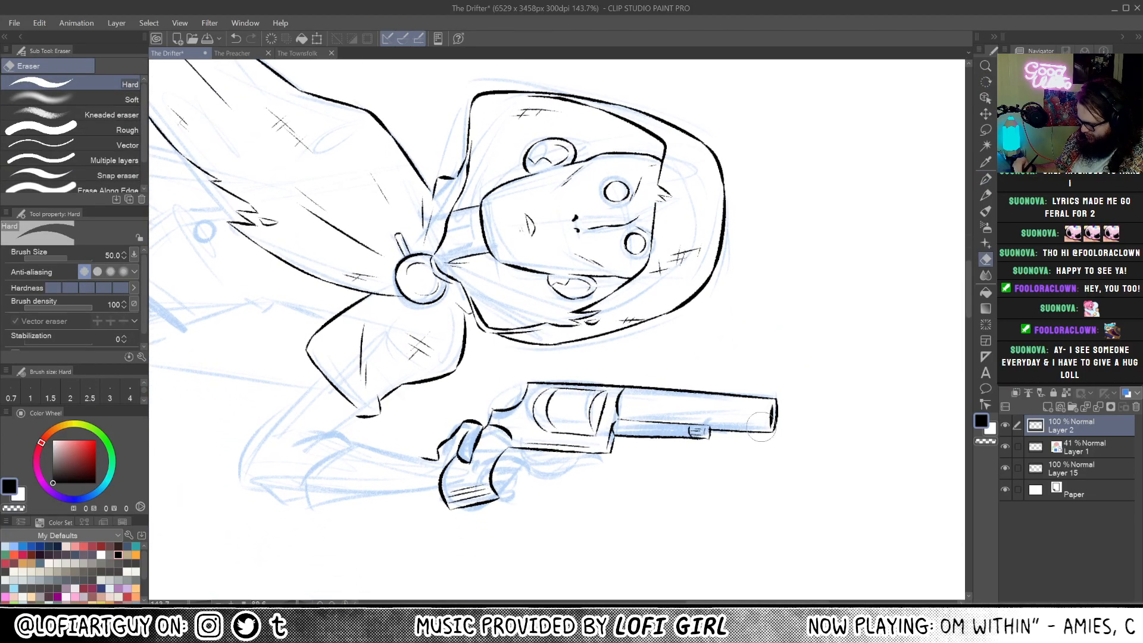
mouse_move(768, 405)
left_mouse_down()
mouse_move(755, 449)
mouse_move(756, 386)
mouse_move(671, 460)
mouse_move(651, 453)
mouse_move(625, 425)
mouse_move(659, 383)
left_mouse_up()
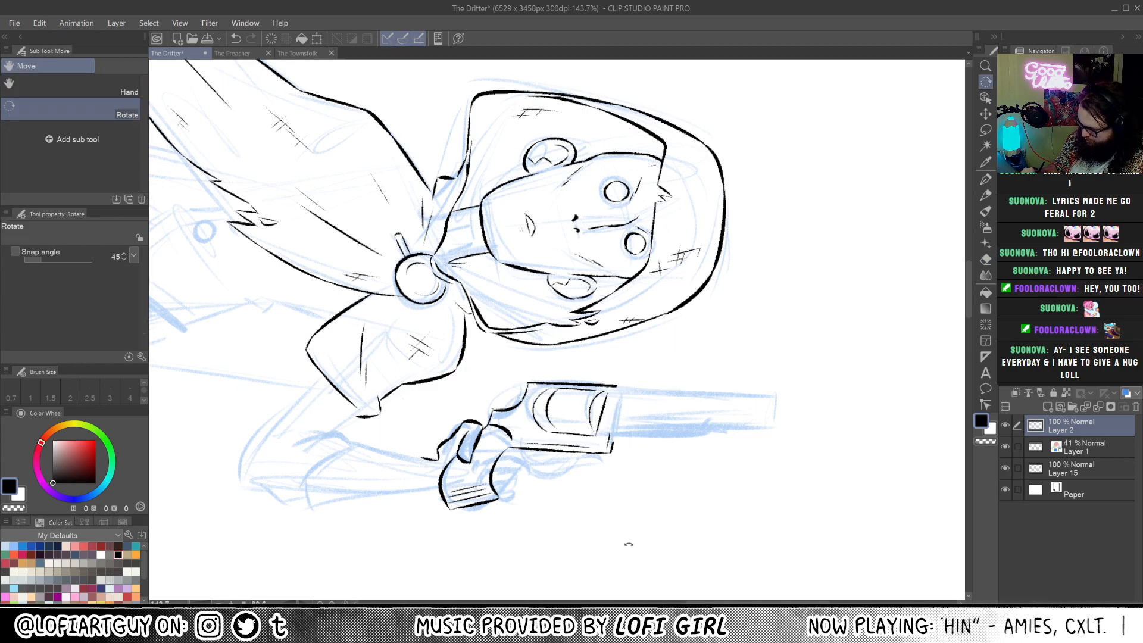
mouse_move(623, 541)
left_mouse_down()
mouse_move(737, 401)
mouse_move(709, 485)
mouse_move(774, 414)
mouse_move(753, 457)
mouse_move(755, 446)
left_mouse_up()
key("p")
left_click_drag(724, 389, 713, 447)
key("ctrl+z")
- Place a parallel-line ruler aligned with the sketched direction of the revolver's barrel
key("r")
left_click_drag(643, 502, 727, 420)
left_click(979, 350)
left_click_drag(663, 465, 788, 474)
left_click_drag(694, 445, 826, 334)
- Ink the barrel's two long edges and the ejector rod's outer edge along the ruler, and delete the ruler
key("p")
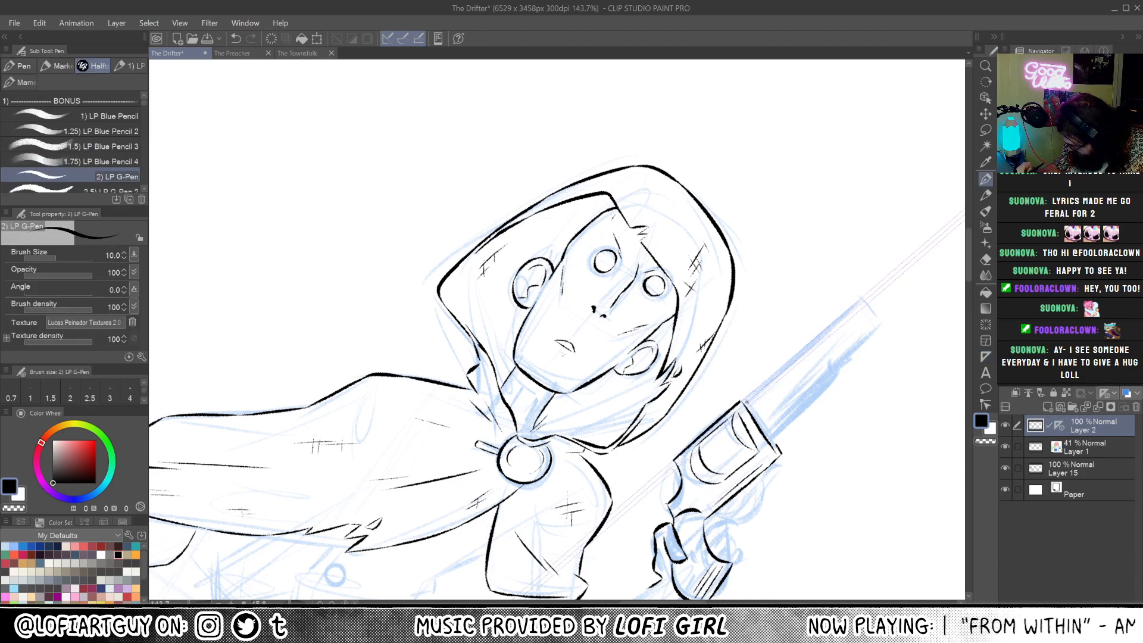
left_click_drag(745, 400, 863, 304)
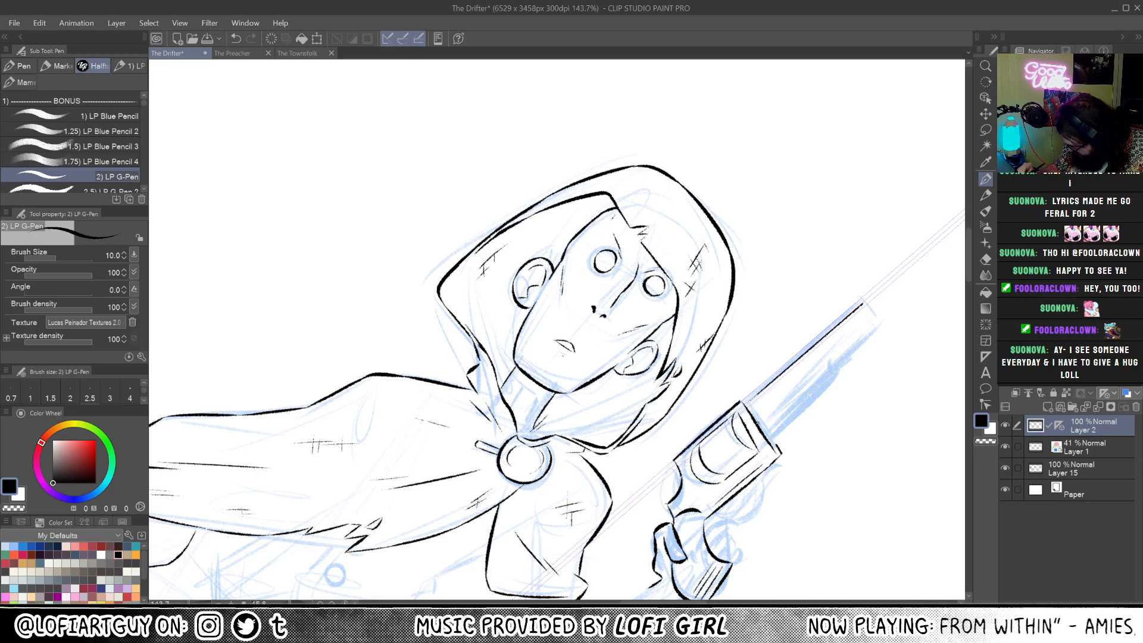
left_click_drag(763, 418, 878, 319)
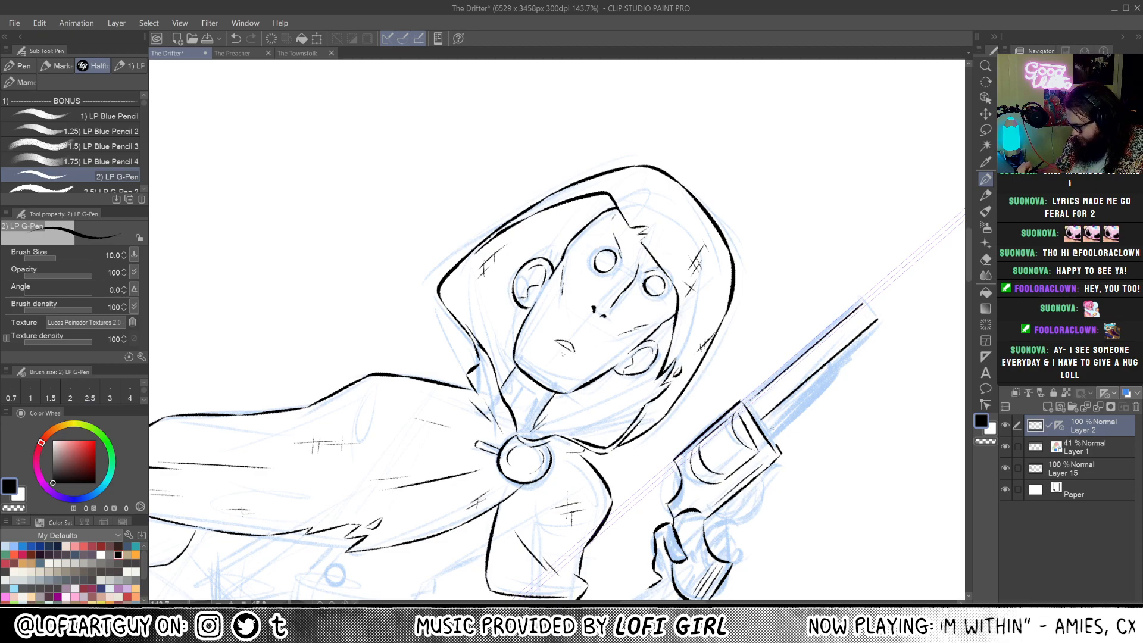
left_click_drag(769, 424, 851, 357)
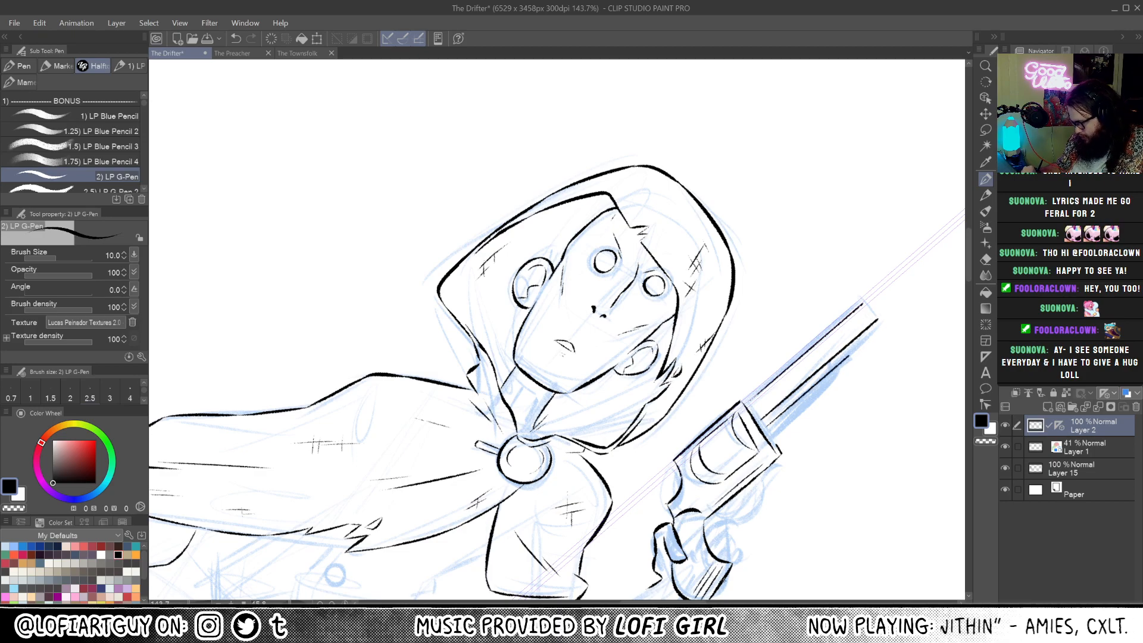
left_click(1061, 426)
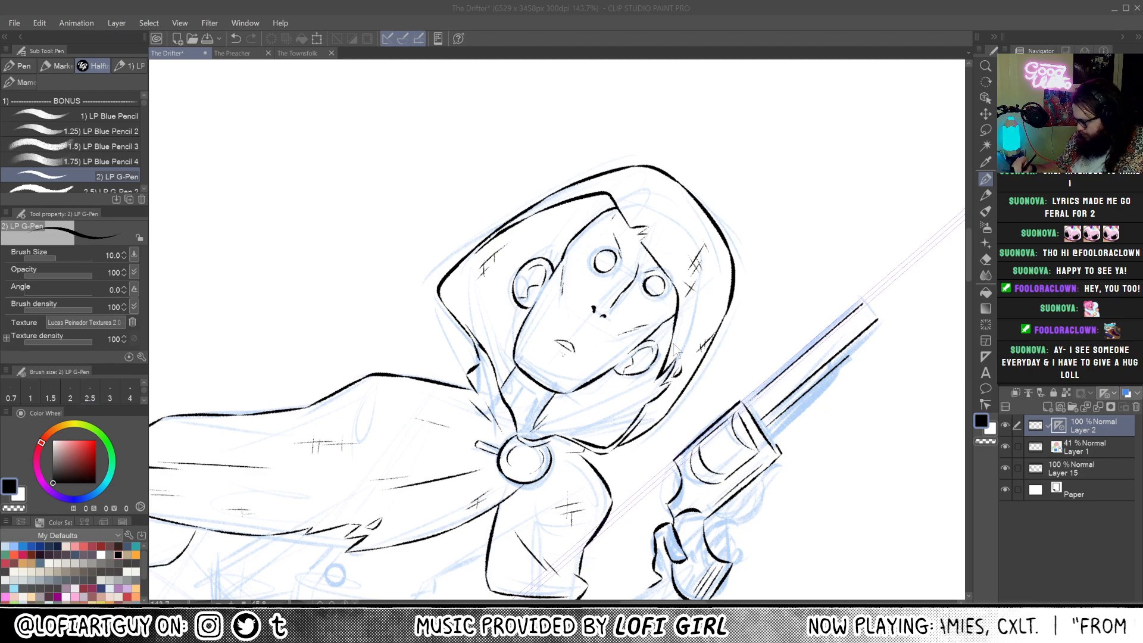
left_click(577, 237)
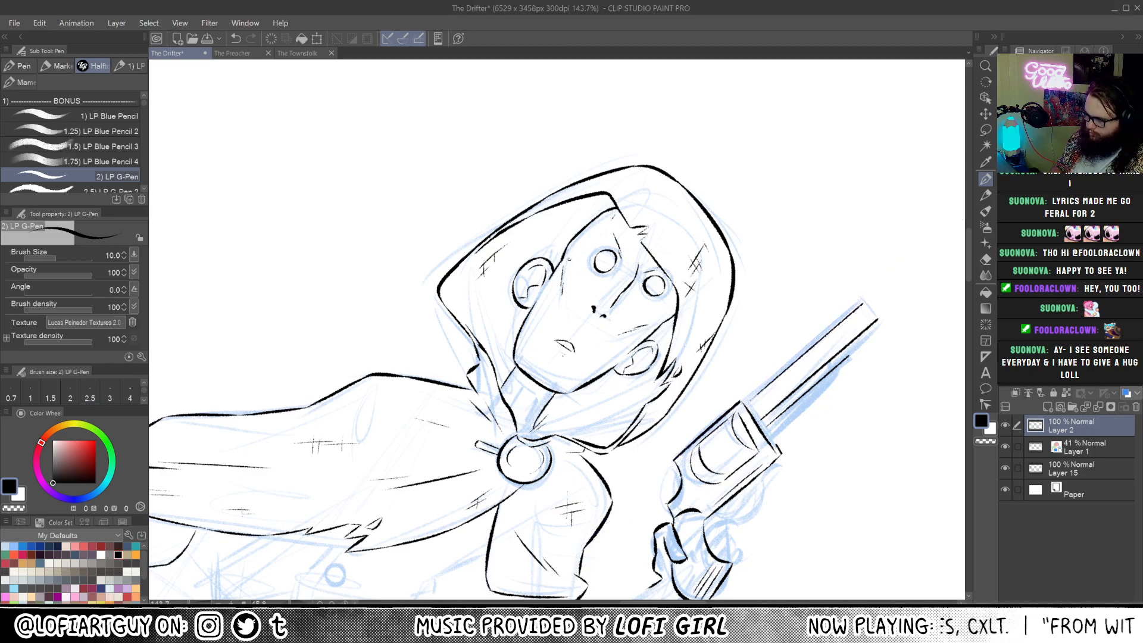
- Ink the short connecting corner of the barrel and the rounded end of the ejector rod where they meet the frame
key("p")
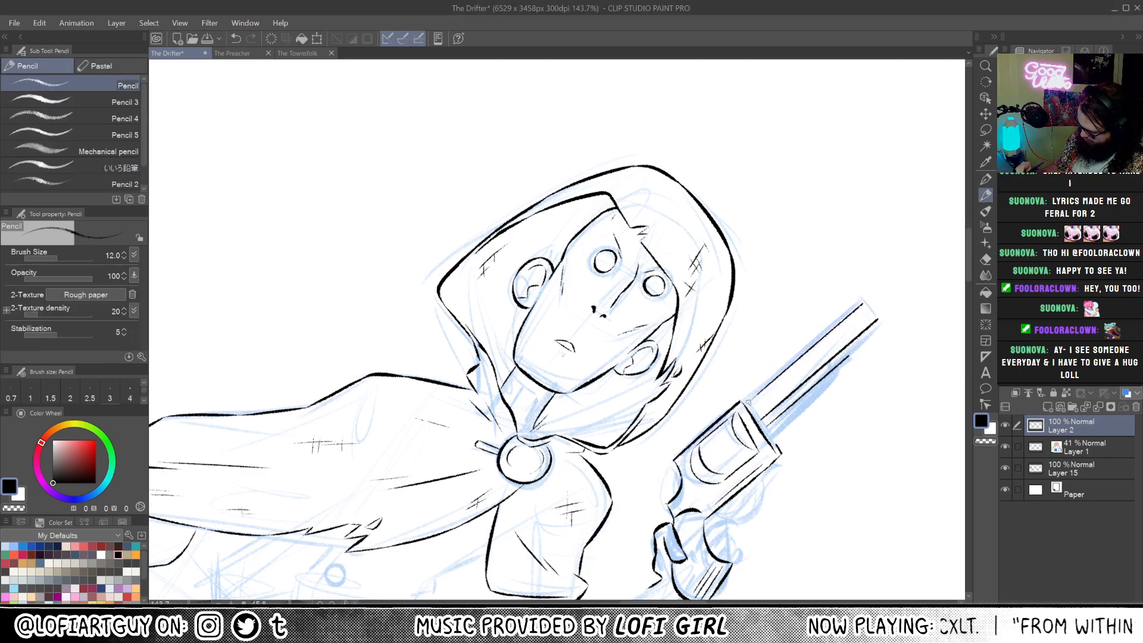
key("p")
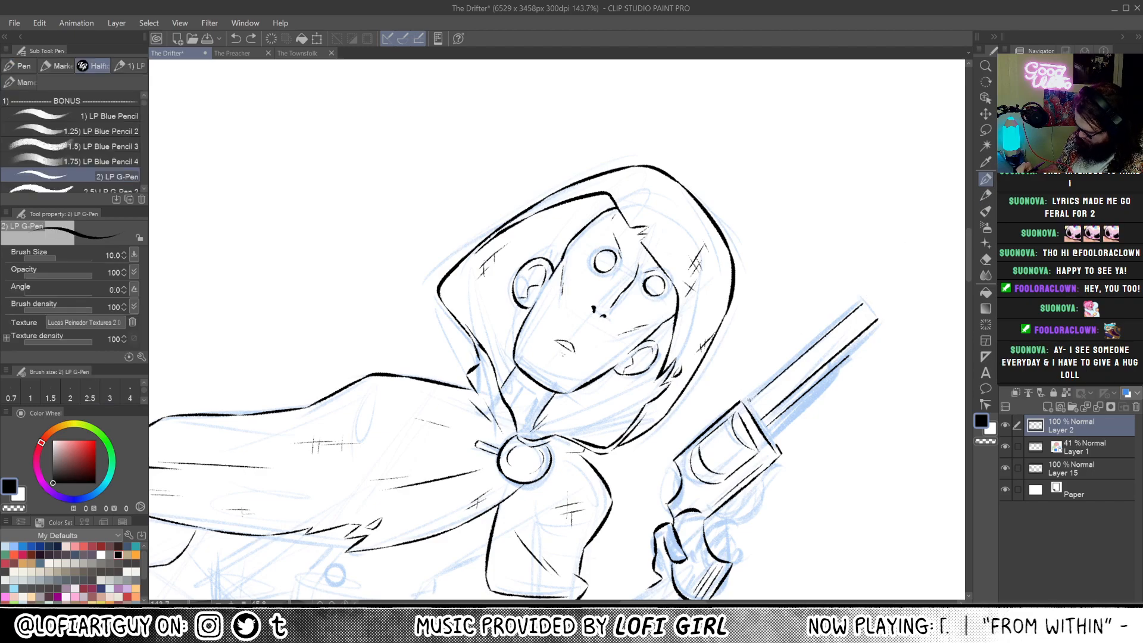
key("ctrl+space")
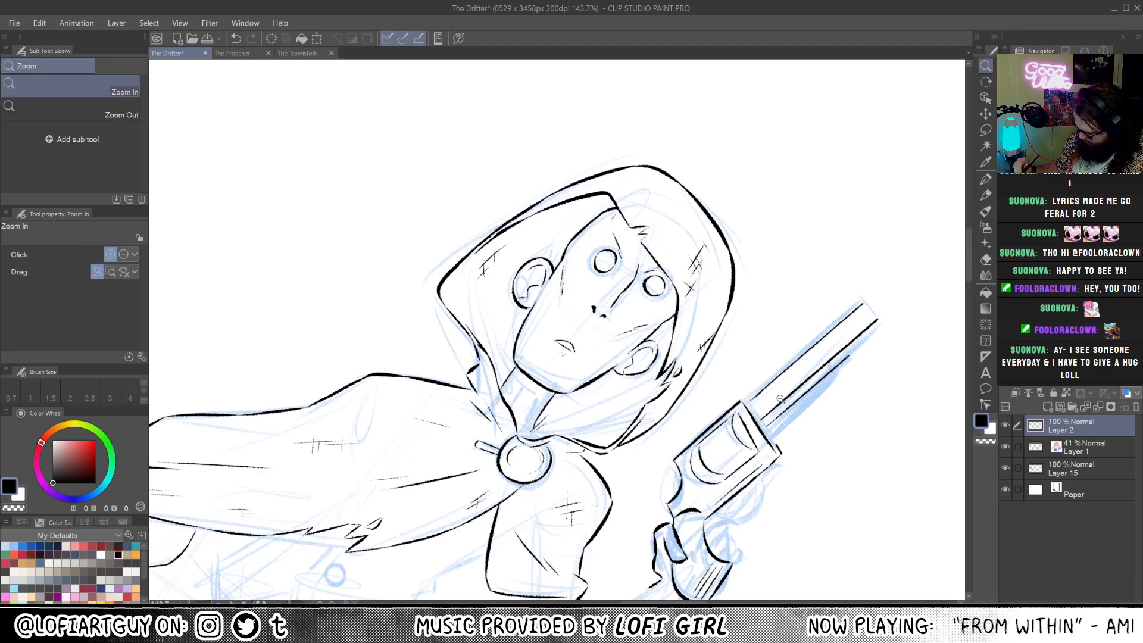
key("shift+space")
mouse_move(781, 399)
left_mouse_down()
mouse_move(834, 381)
mouse_move(634, 471)
mouse_move(779, 359)
mouse_move(768, 368)
left_mouse_up()
key("ctrl+z")
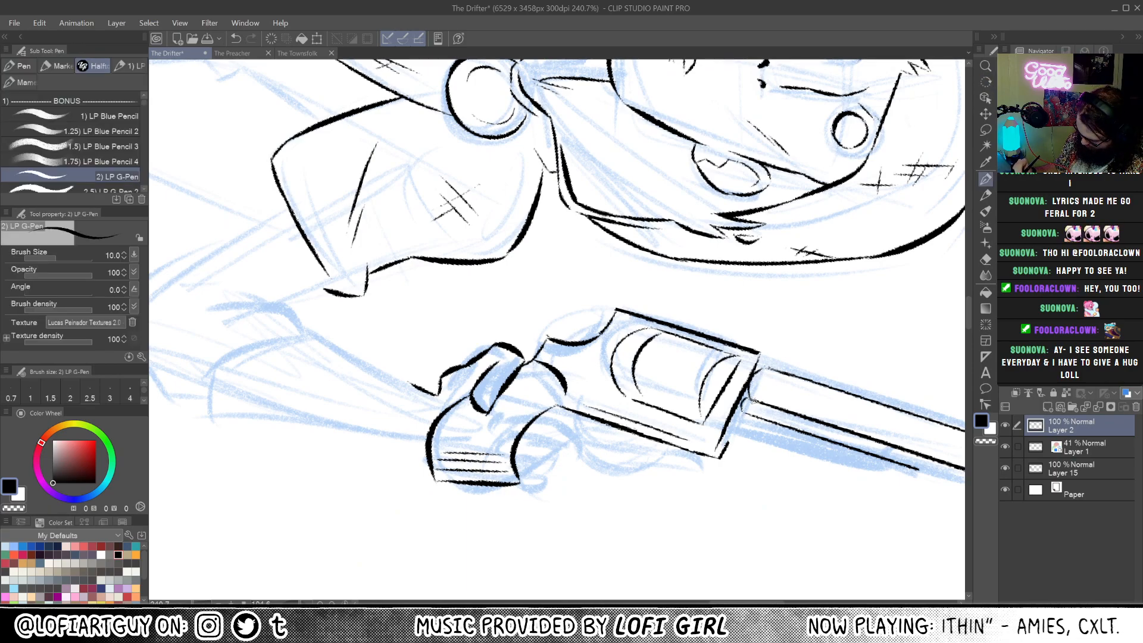
key("ctrl+z")
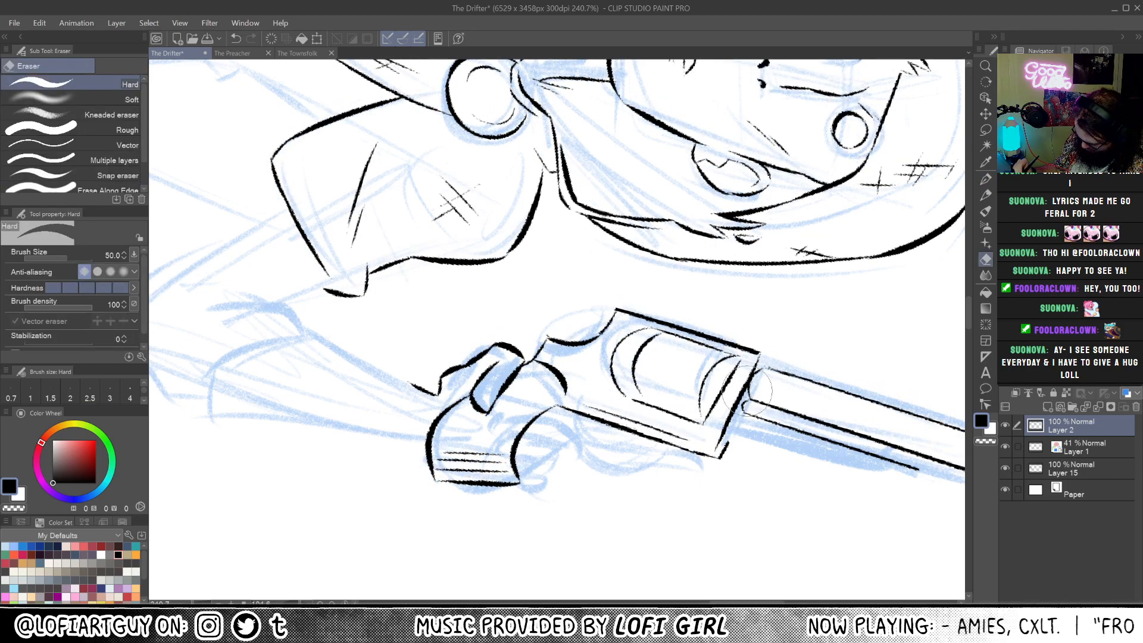
- Re-ink the frame's front edge beside the ejector rod and clean up its outer corner with the eraser
left_click_drag(744, 411, 722, 455)
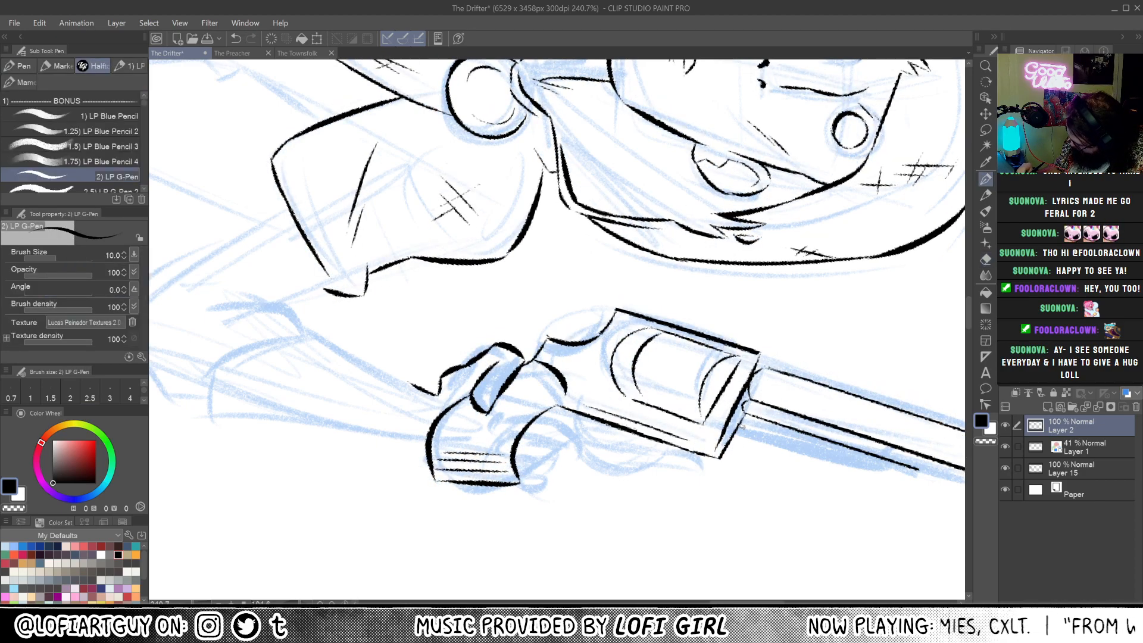
key("ctrl+z")
left_click_drag(748, 413, 727, 447)
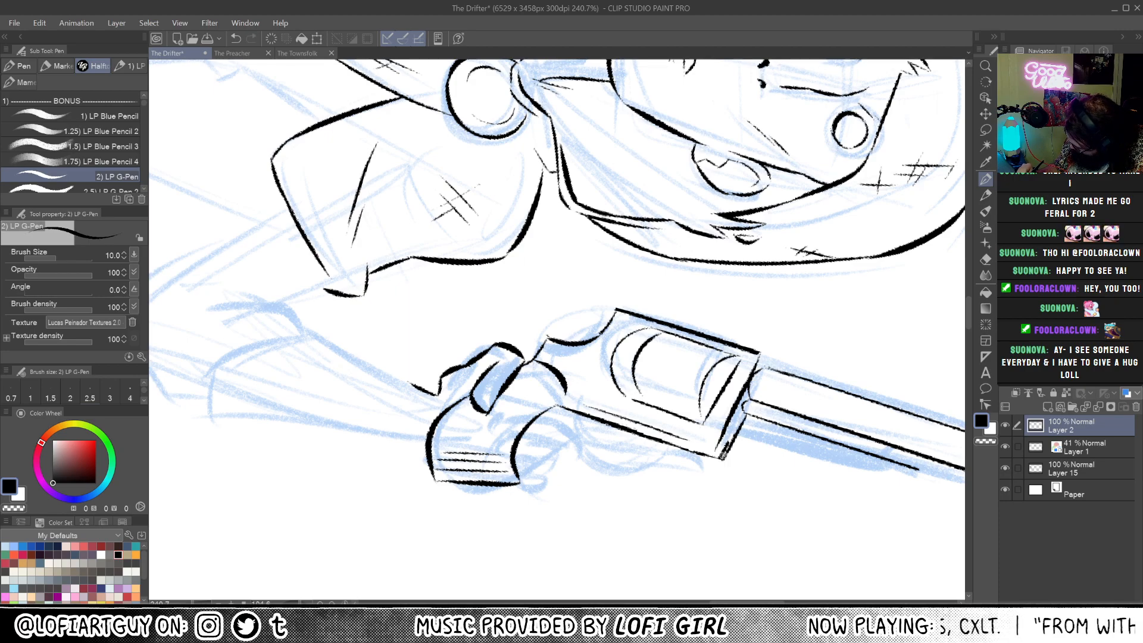
key("e")
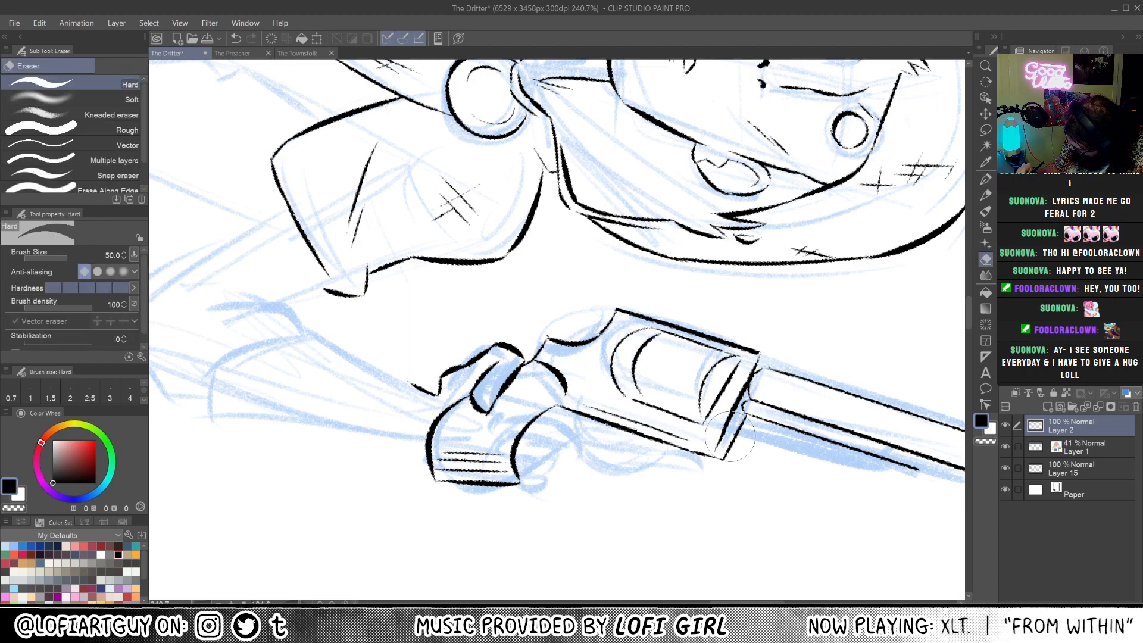
key("p")
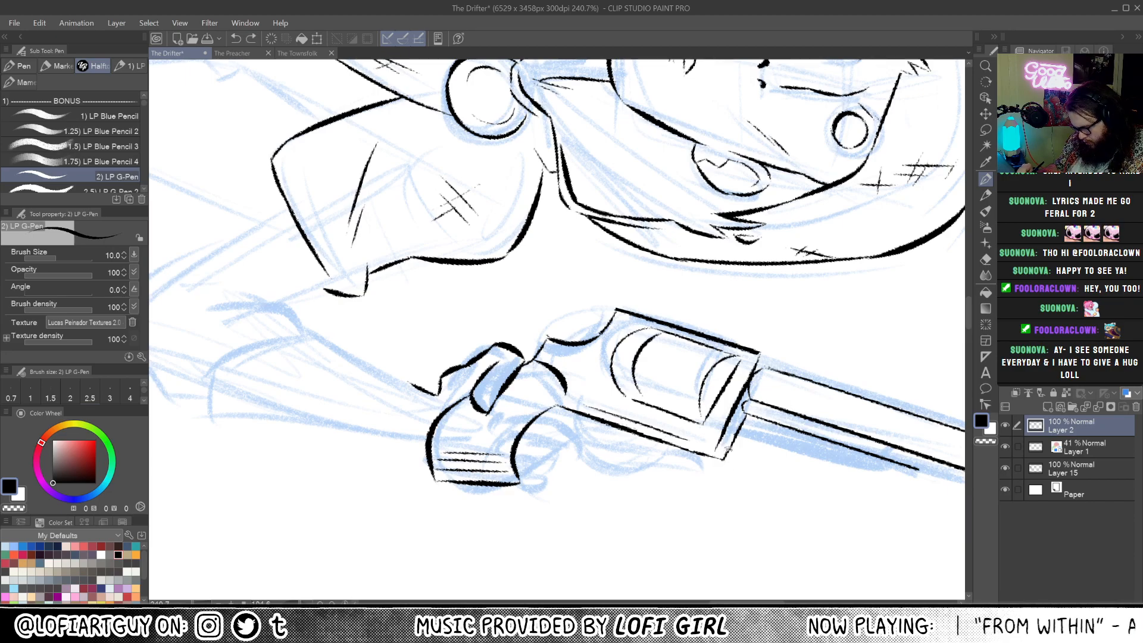
key("r")
left_click_drag(706, 472, 765, 265)
left_click_drag(684, 128, 757, 412)
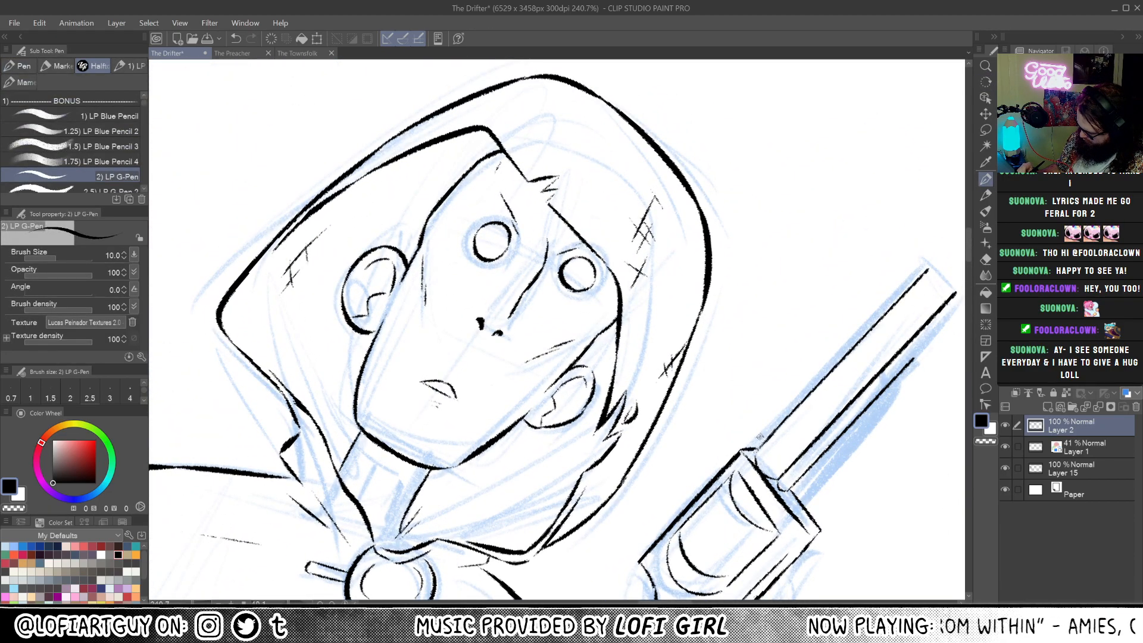
left_click_drag(831, 445, 798, 337)
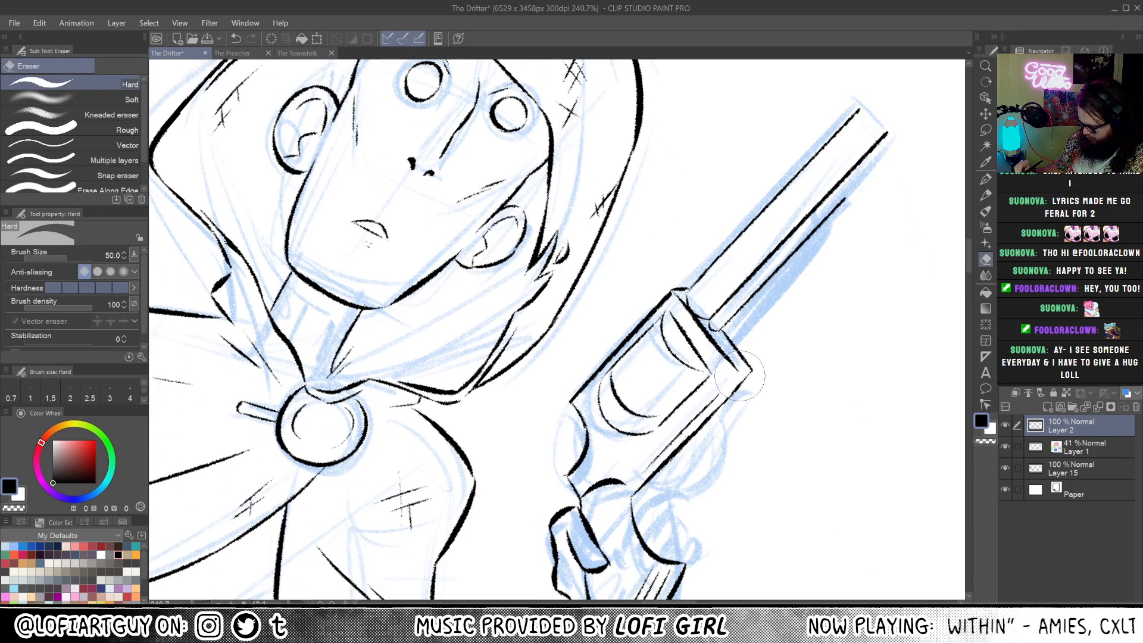
left_click_drag(712, 420, 650, 539)
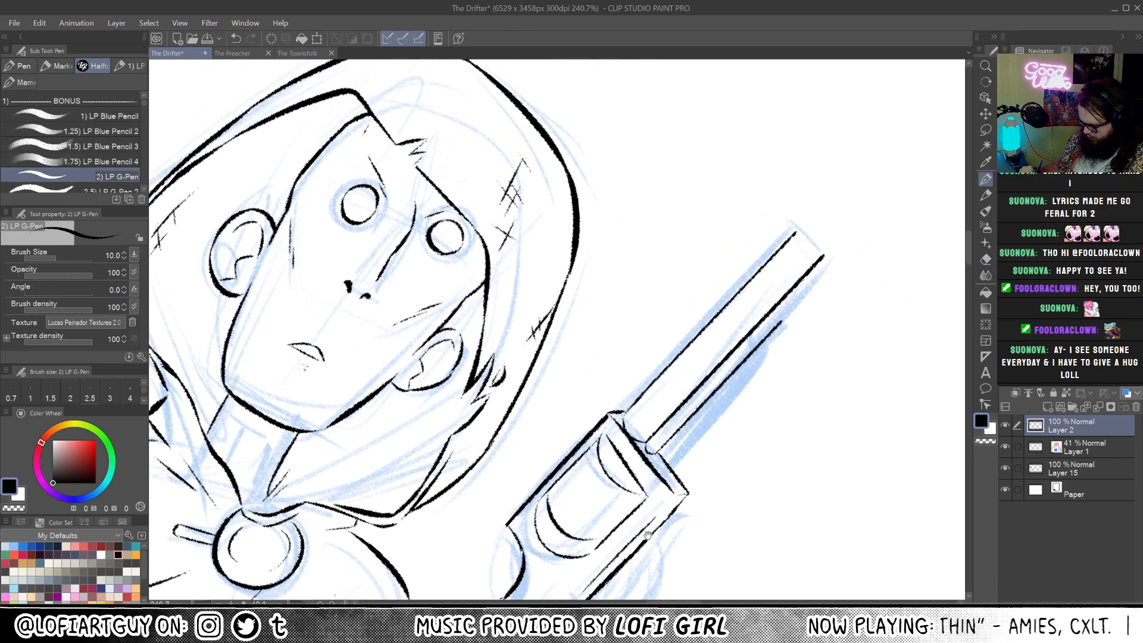
key("r")
left_click_drag(774, 409, 712, 497)
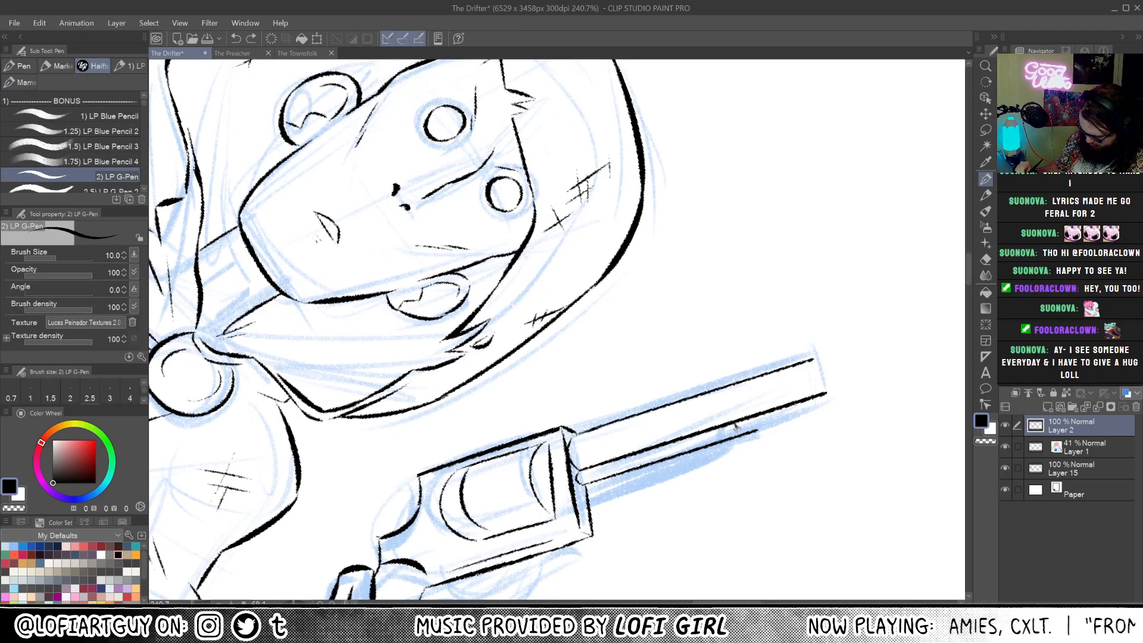
key("e")
mouse_move(747, 425)
left_mouse_down()
mouse_move(765, 432)
mouse_move(747, 415)
left_mouse_up()
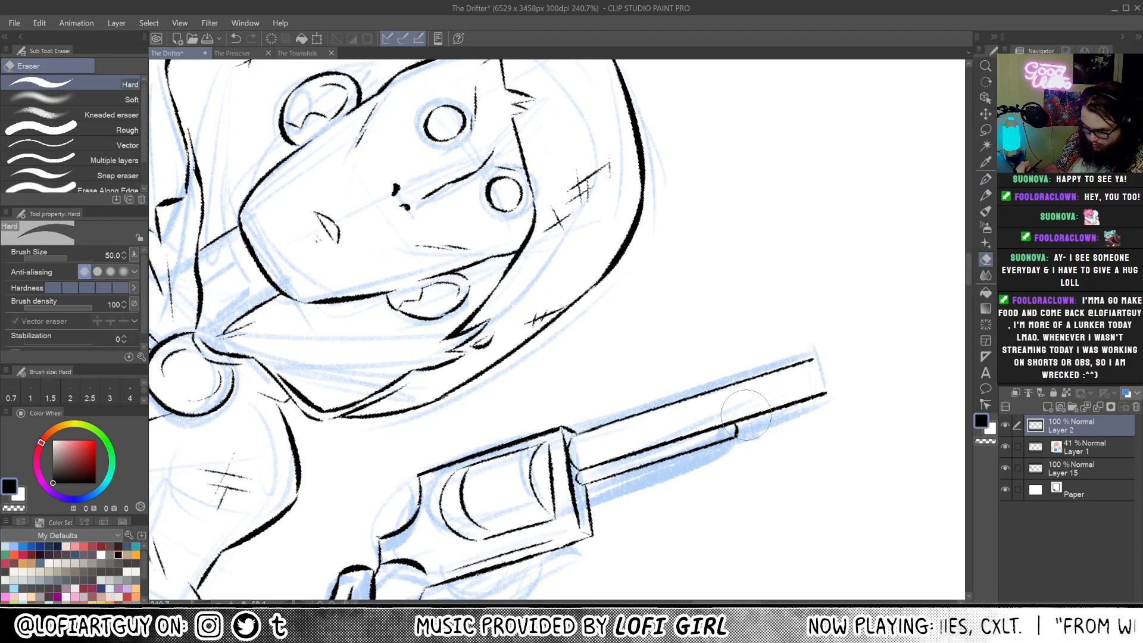
key("p")
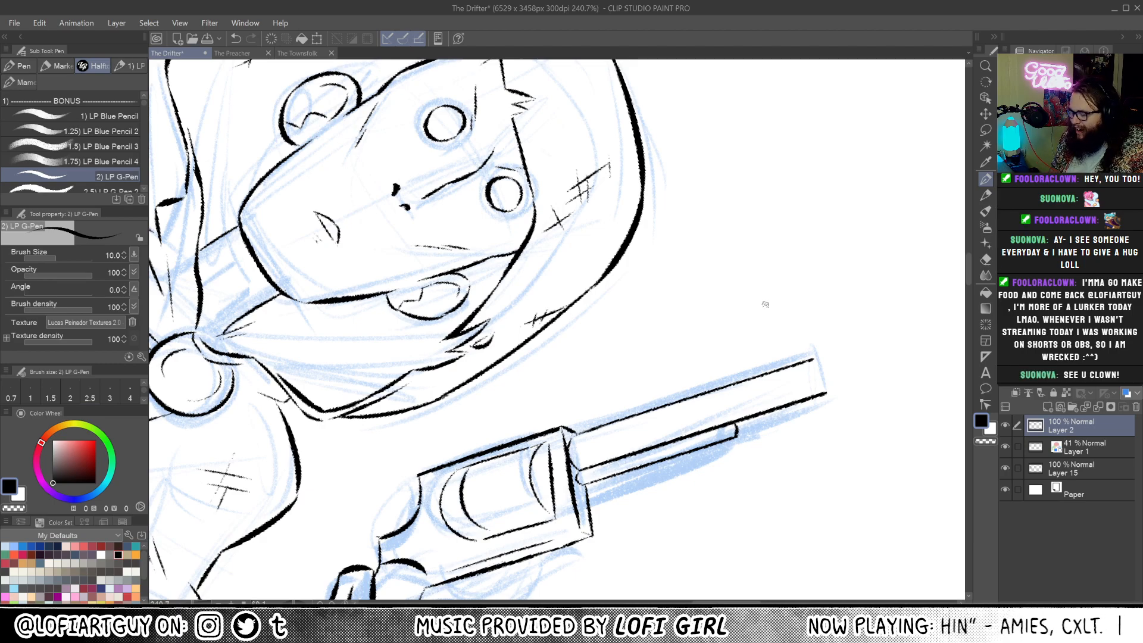
key("e")
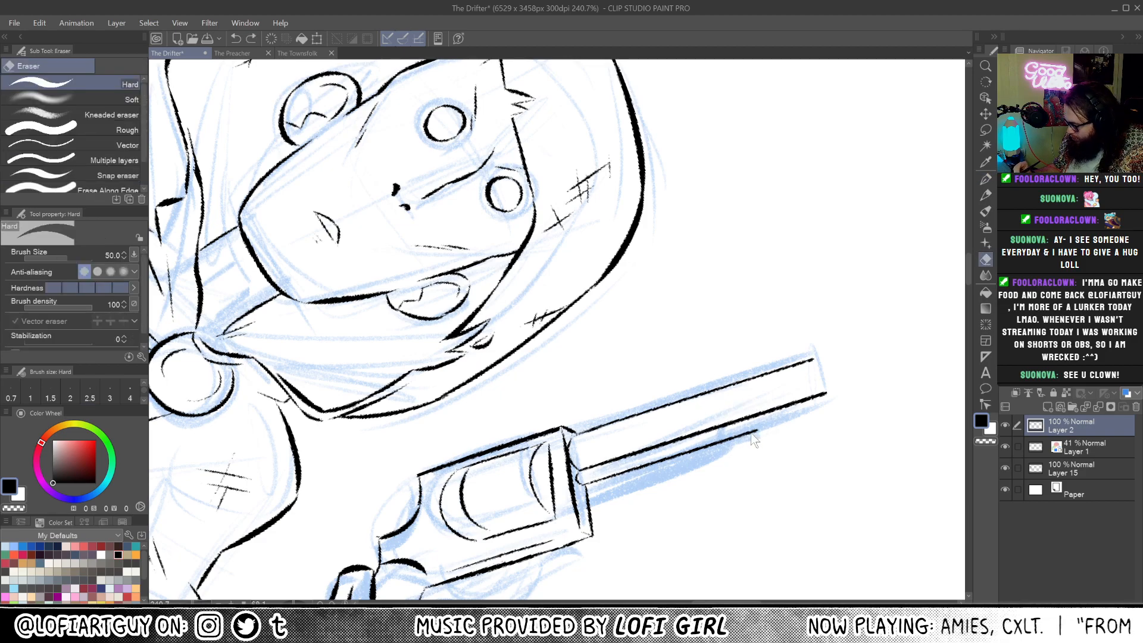
key("ctrl+z")
- Ink the ejector rod's rounded front tip, erase the line overshooting it, and add a small curved band just behind it
key("p")
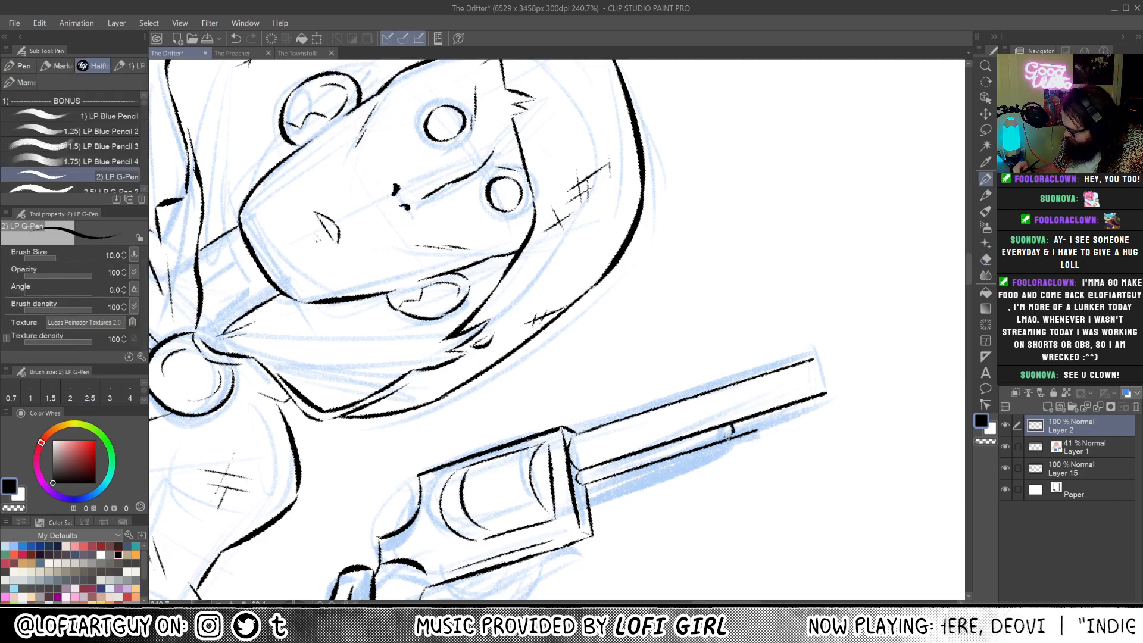
key("e")
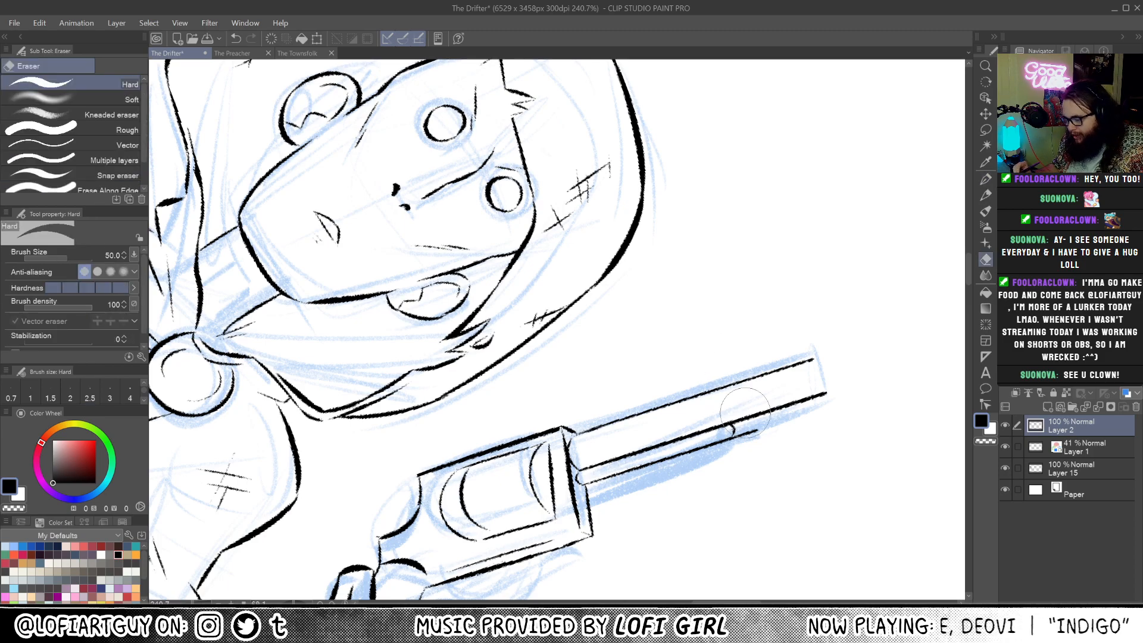
left_click_drag(755, 439, 745, 442)
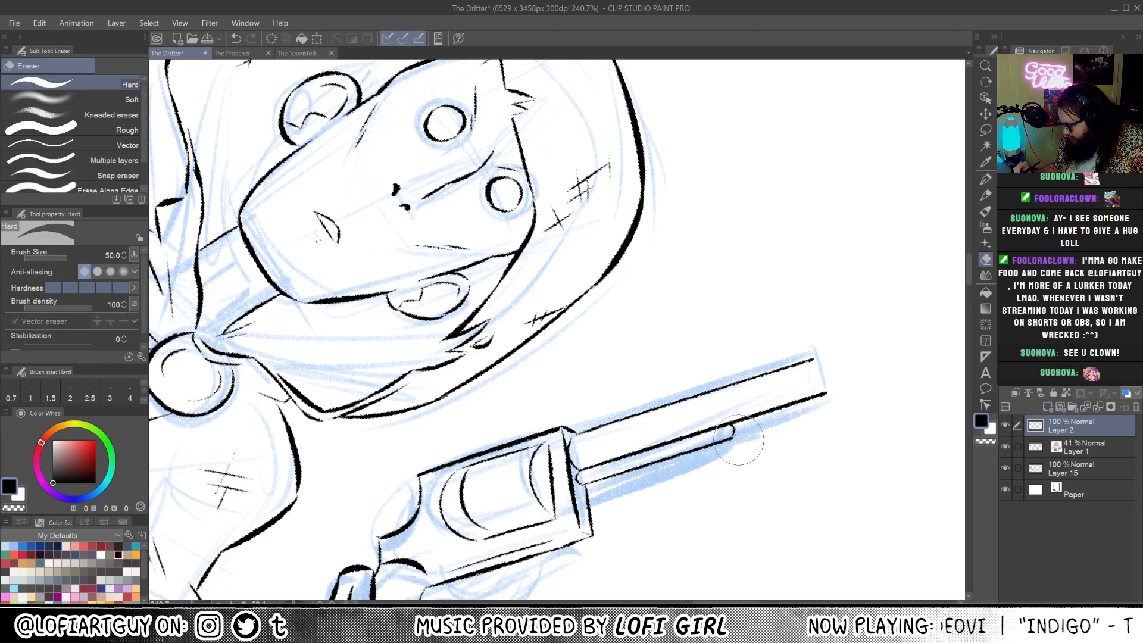
key("p")
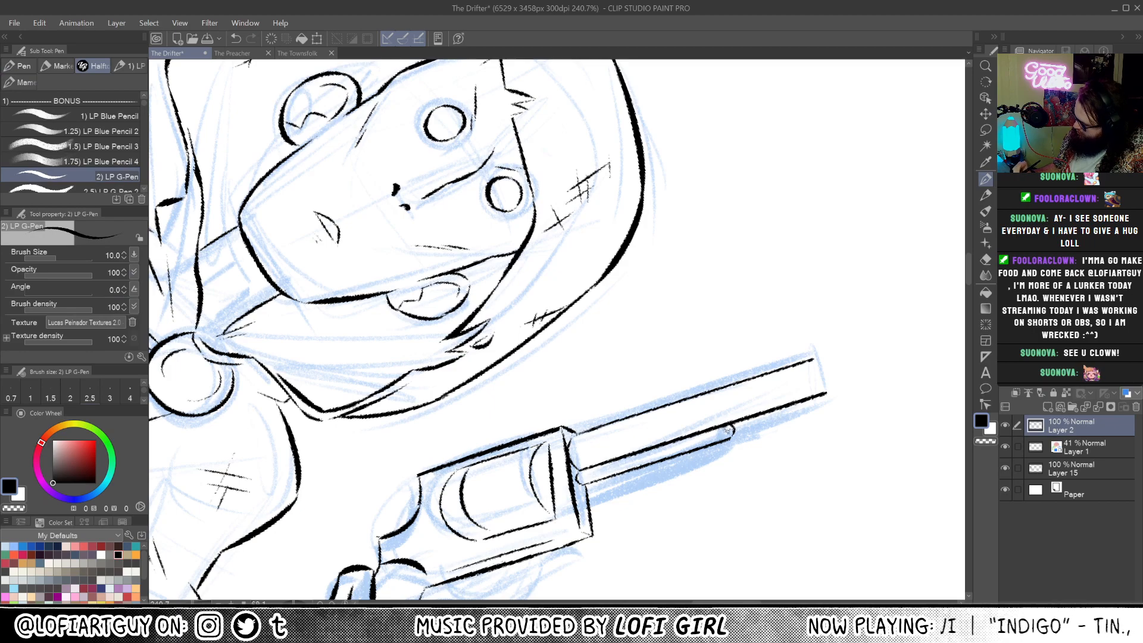
left_click_drag(726, 425, 726, 438)
key("ctrl+z")
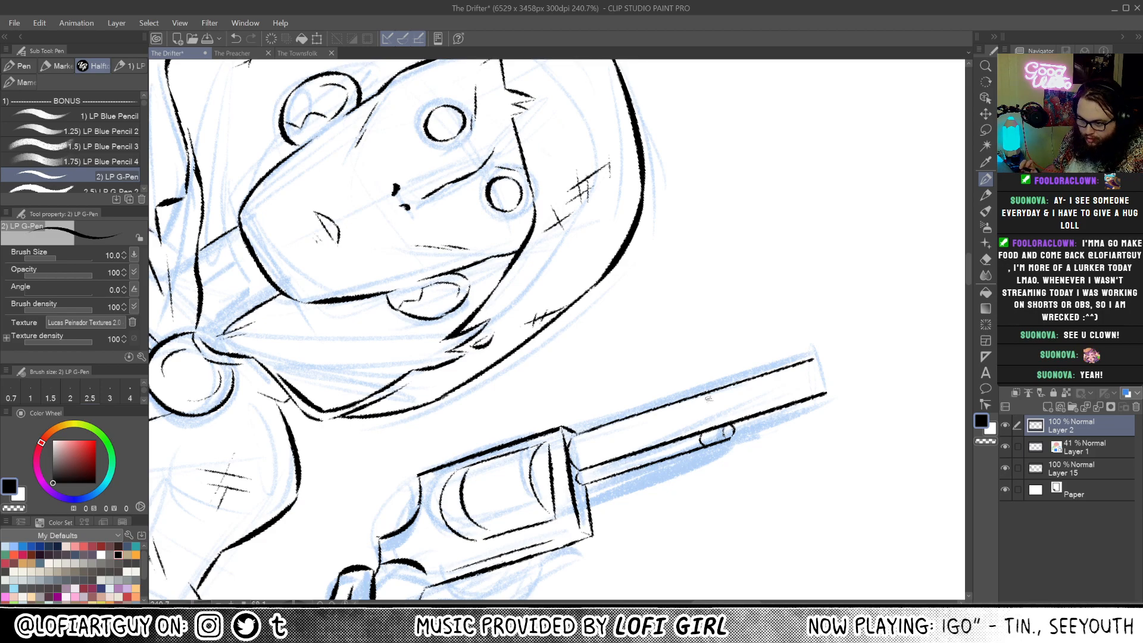
- Ink a wider collar midway along the ejector rod, erasing the rod edge that crosses it
key("shift+space")
left_click_drag(667, 492, 711, 450)
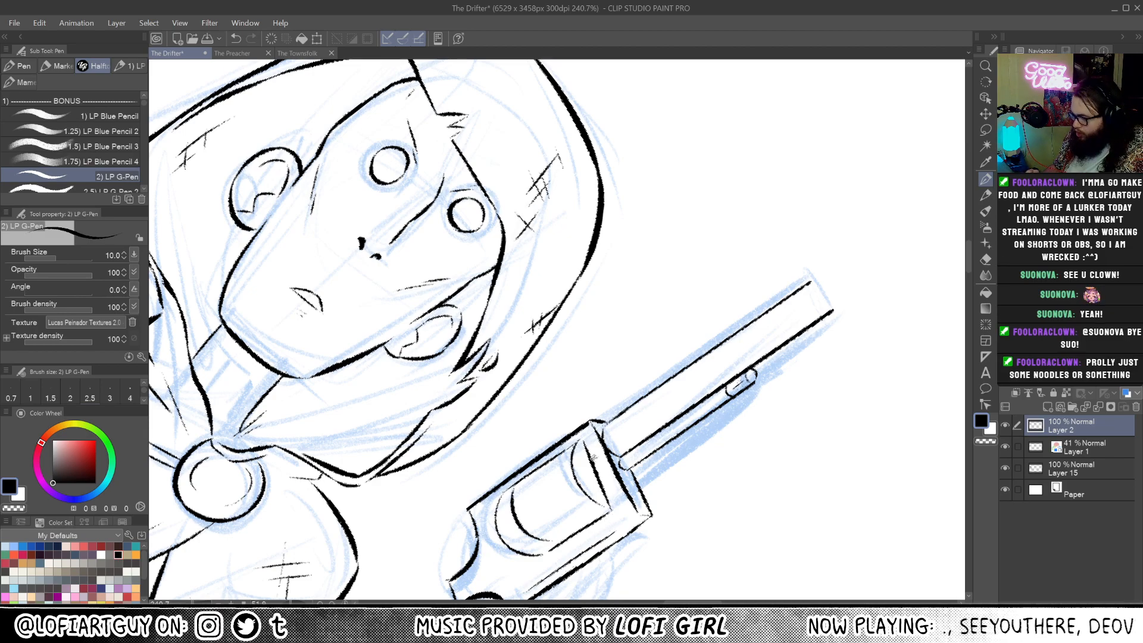
left_click_drag(594, 459, 561, 445)
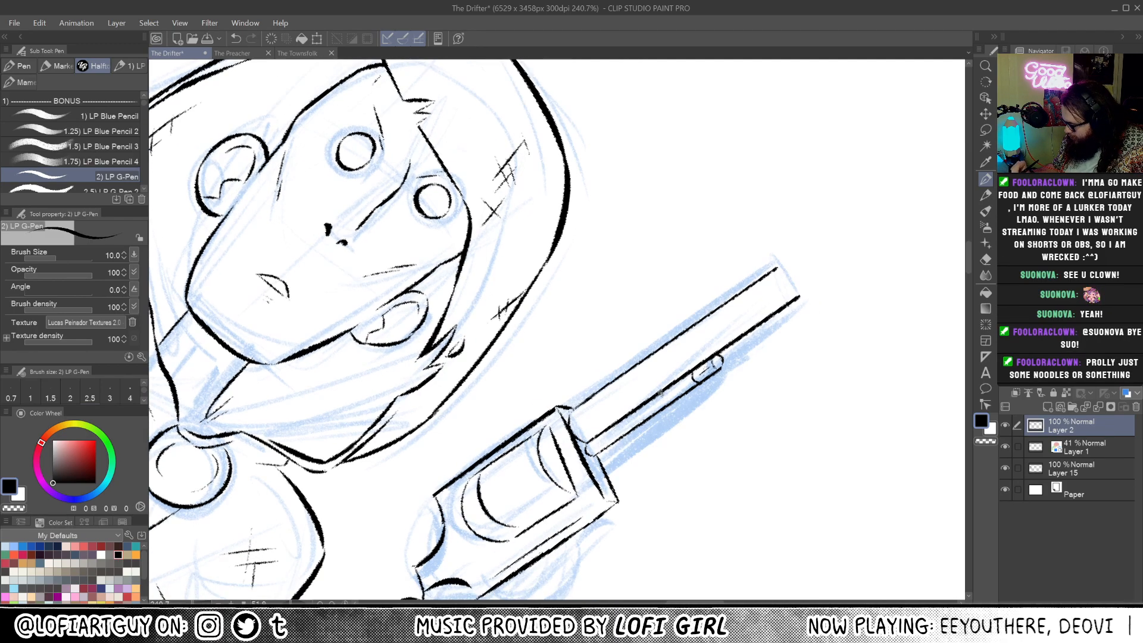
left_click_drag(665, 391, 667, 403)
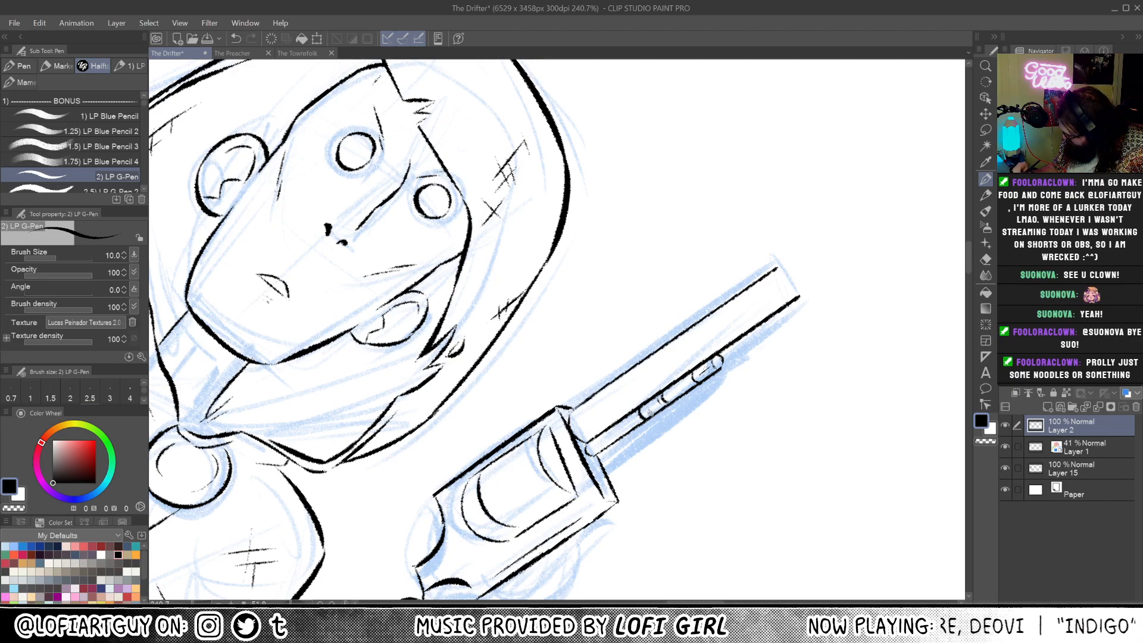
key("e")
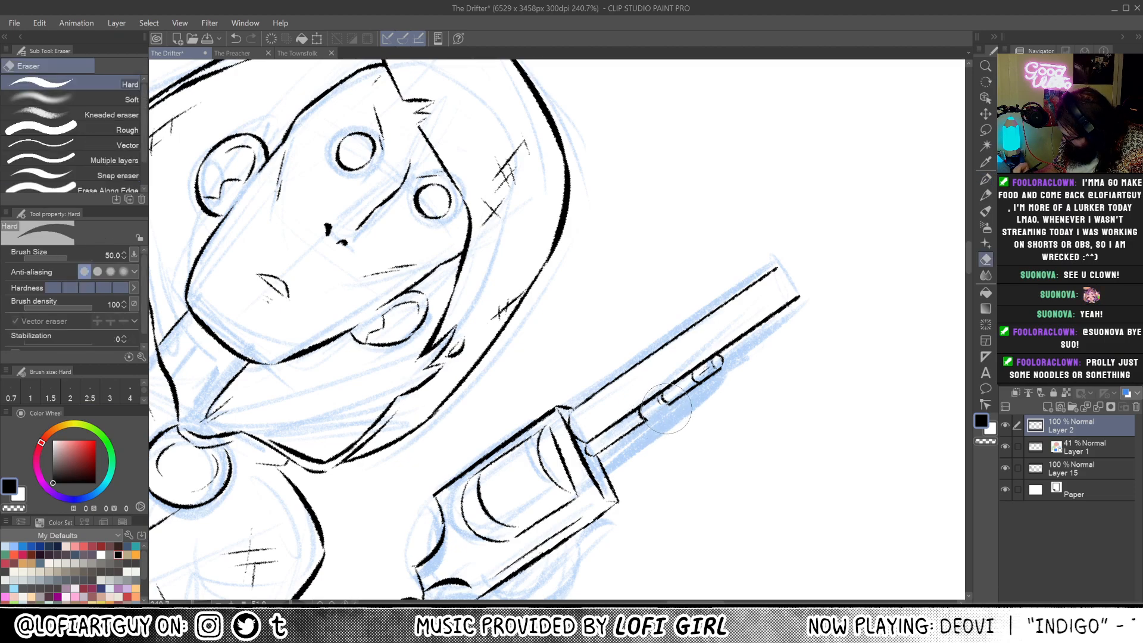
key("p")
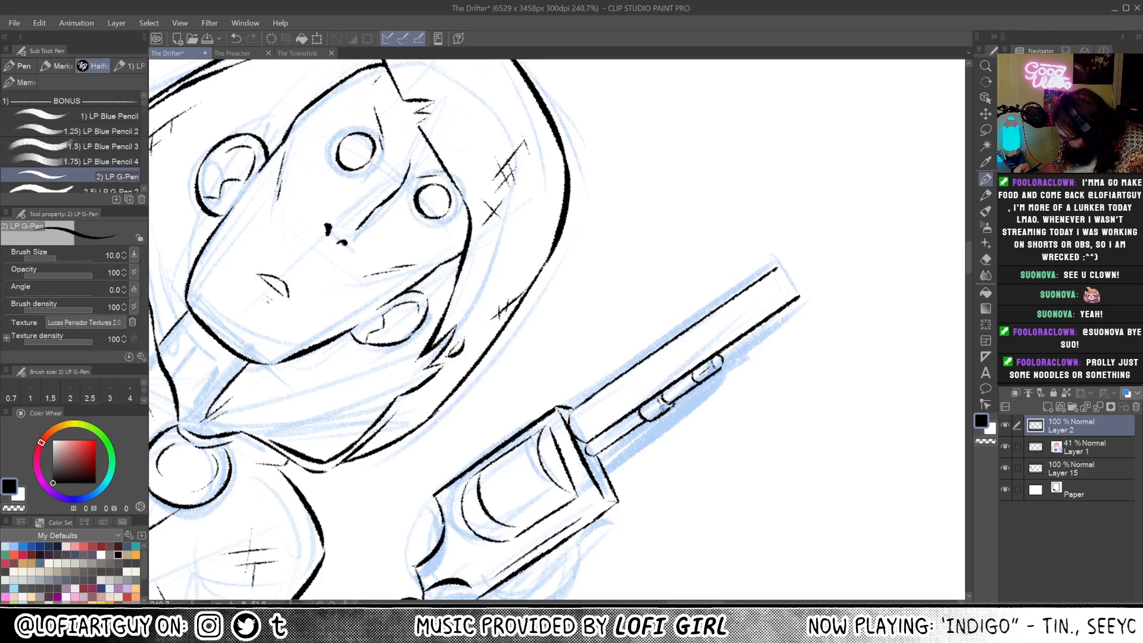
- Ink the rounded muzzle closing the barrel's front end, with the dark bore opening inside it
left_click_drag(636, 472, 596, 536)
left_click_drag(590, 248, 679, 421)
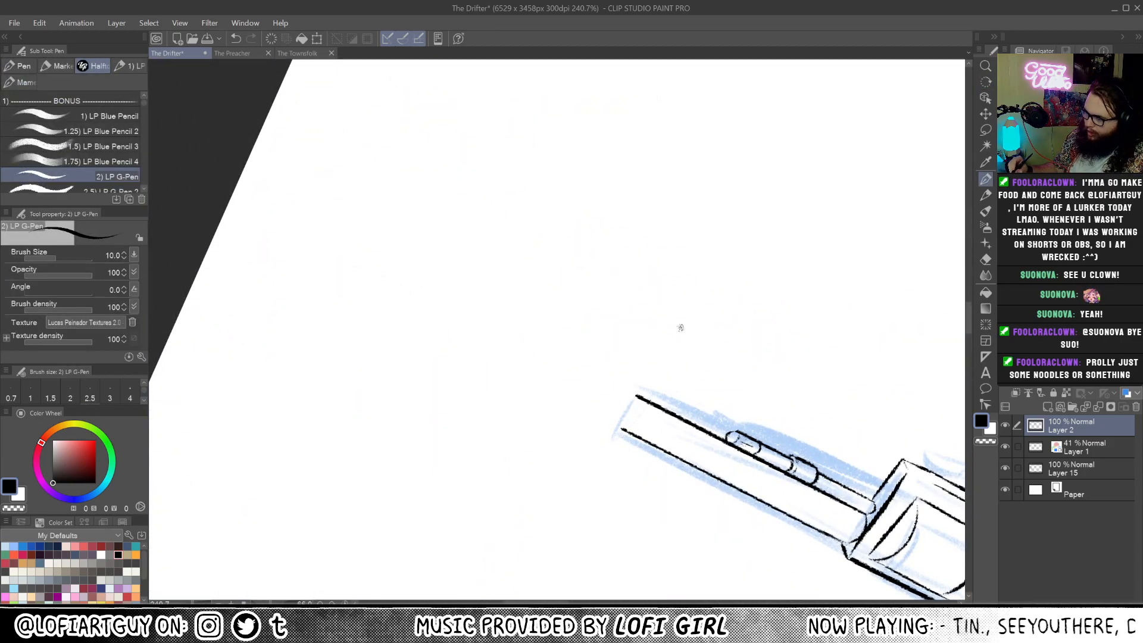
left_click_drag(622, 429, 636, 397)
key("ctrl+z")
key("ctrl+z")
key("ctrl+z")
key("ctrl+z")
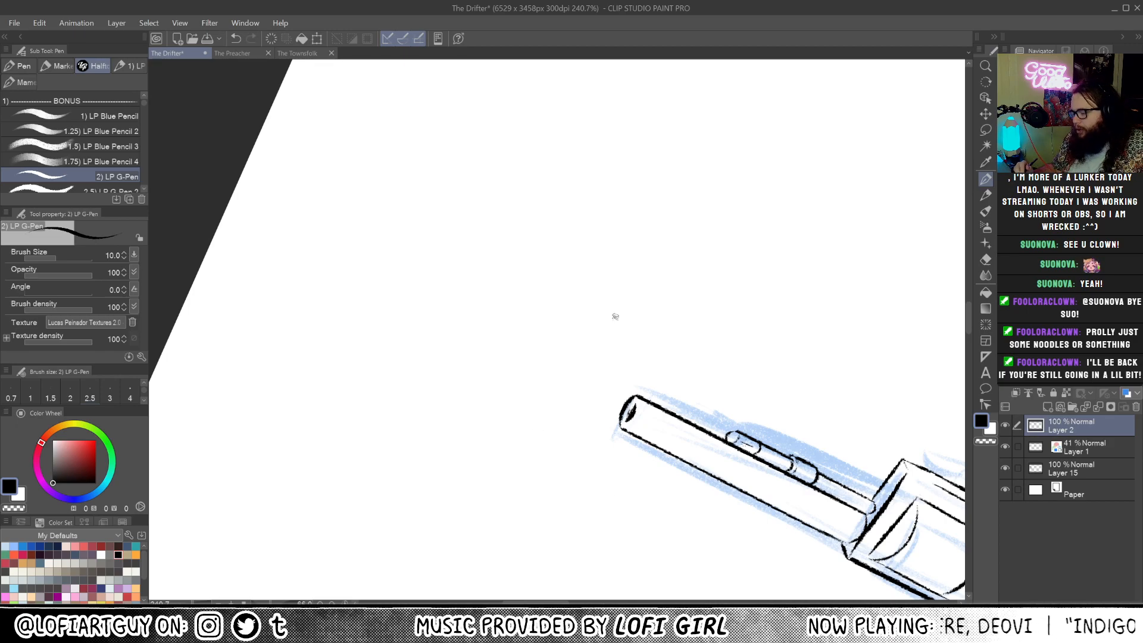
key("shift+space")
left_click_drag(581, 510, 735, 351)
left_click_drag(701, 247, 572, 414)
key("shift+space")
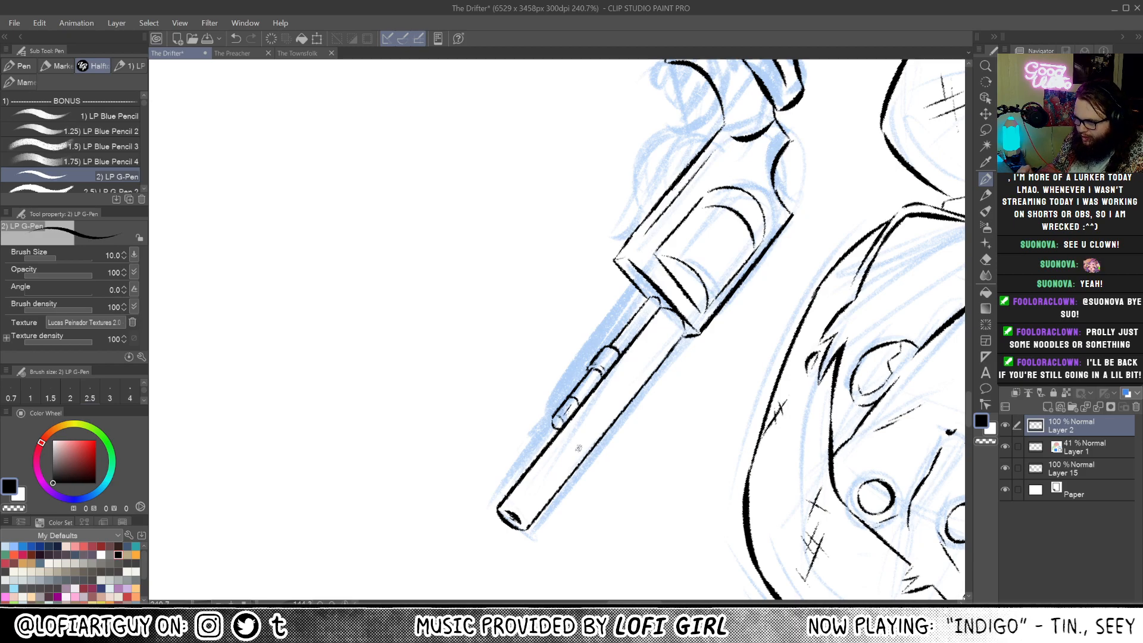
- Ink the scalloped front edge of the revolver's cylinder inside the frame window and erase the line it replaces
left_click_drag(604, 478, 617, 527)
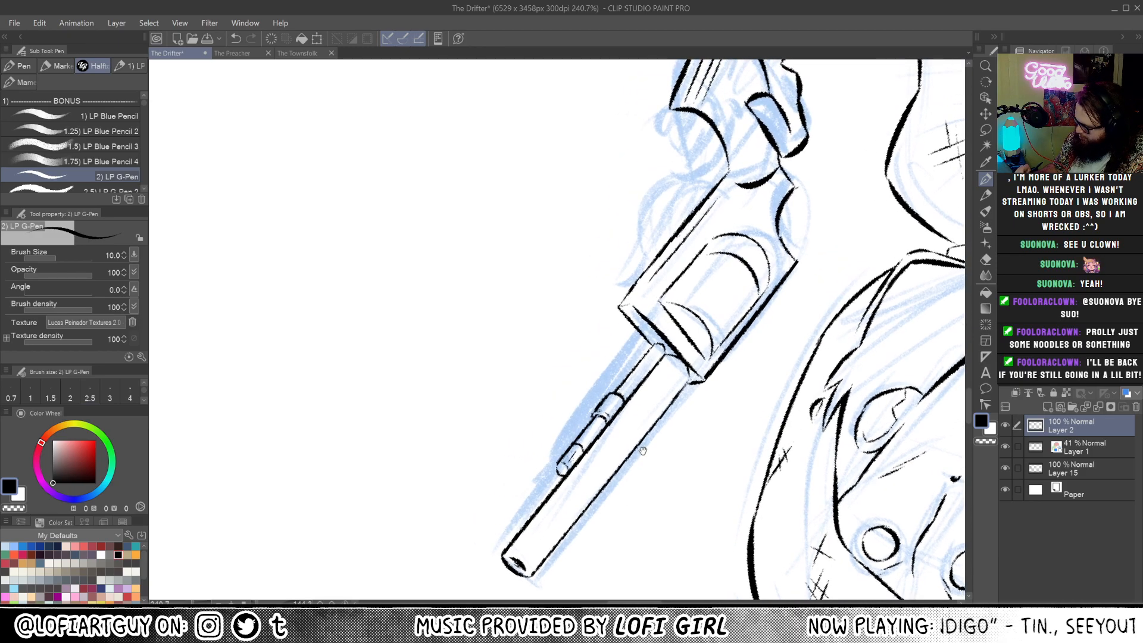
left_click_drag(643, 451, 584, 538)
key("shift+space")
left_click_drag(599, 524, 680, 426)
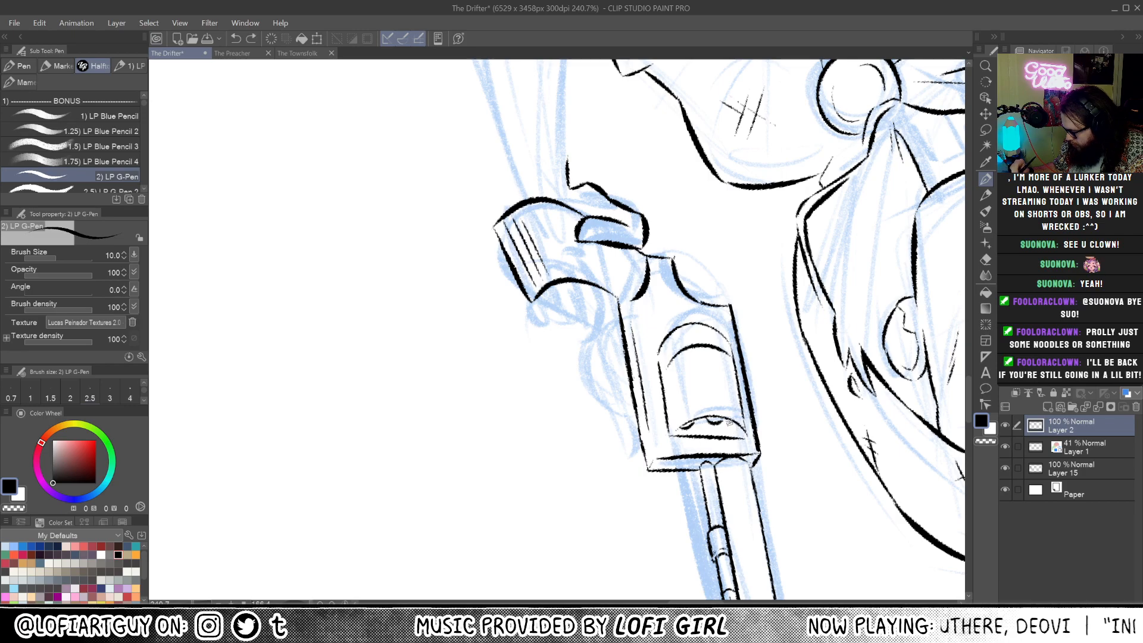
key("e")
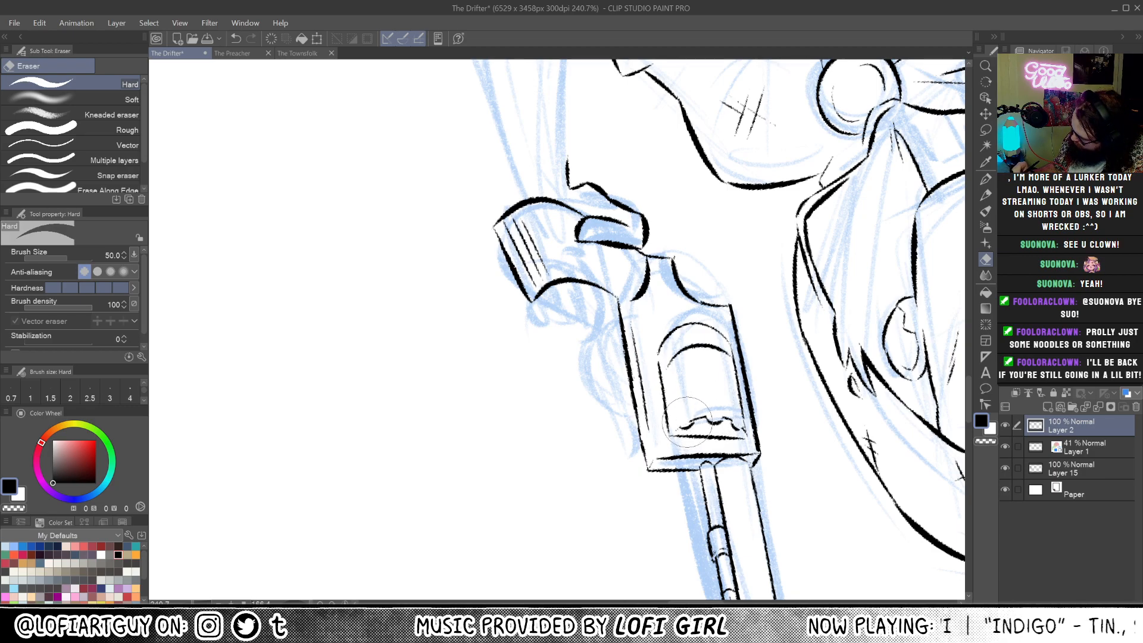
mouse_move(556, 524)
left_mouse_down()
mouse_move(603, 469)
mouse_move(649, 552)
left_mouse_up()
key("r")
left_click_drag(654, 407, 619, 437)
key("p")
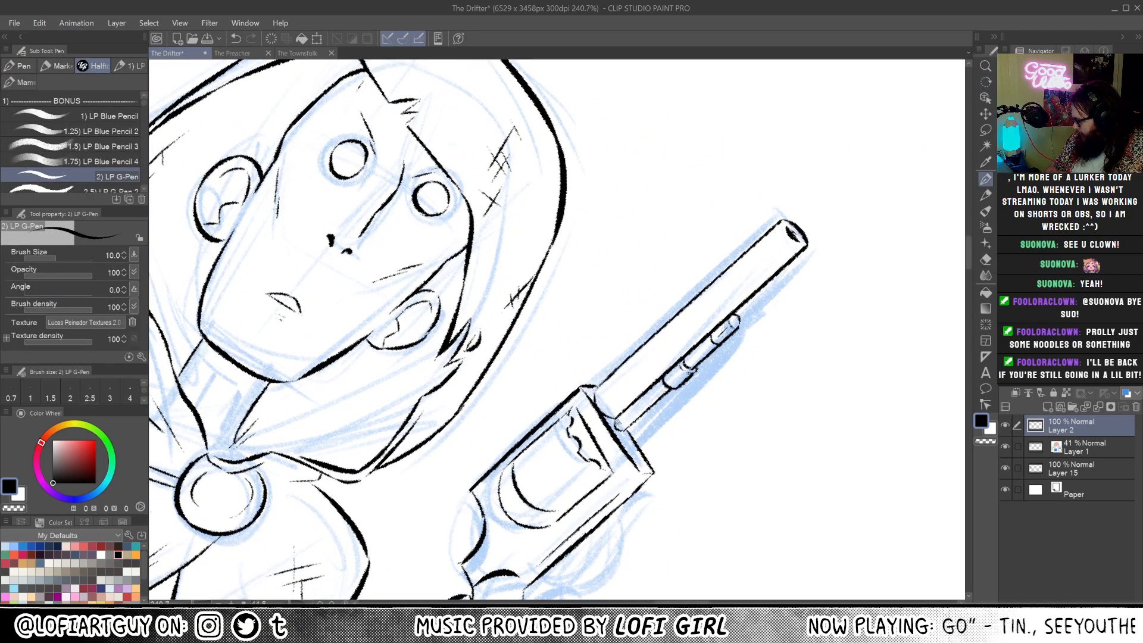
- Ink the long rounded flutes running back along the cylinder from its scalloped front edge
mouse_move(617, 423)
left_mouse_down()
mouse_move(645, 432)
mouse_move(633, 411)
left_mouse_up()
key("r")
key("p")
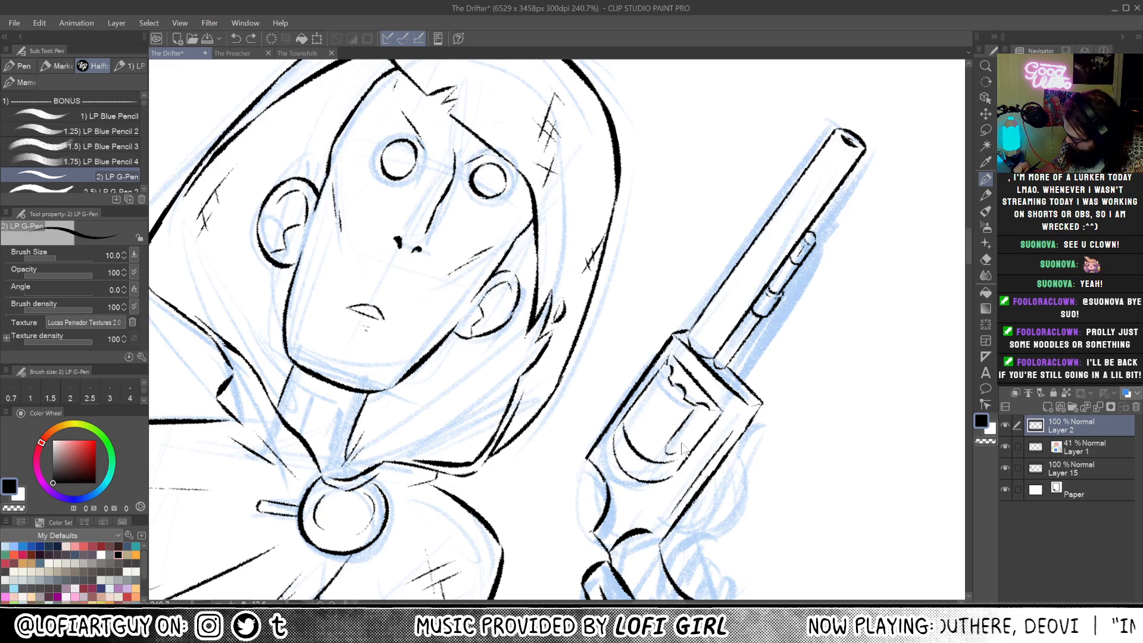
mouse_move(684, 450)
left_mouse_down()
mouse_move(713, 398)
mouse_move(679, 445)
left_mouse_up()
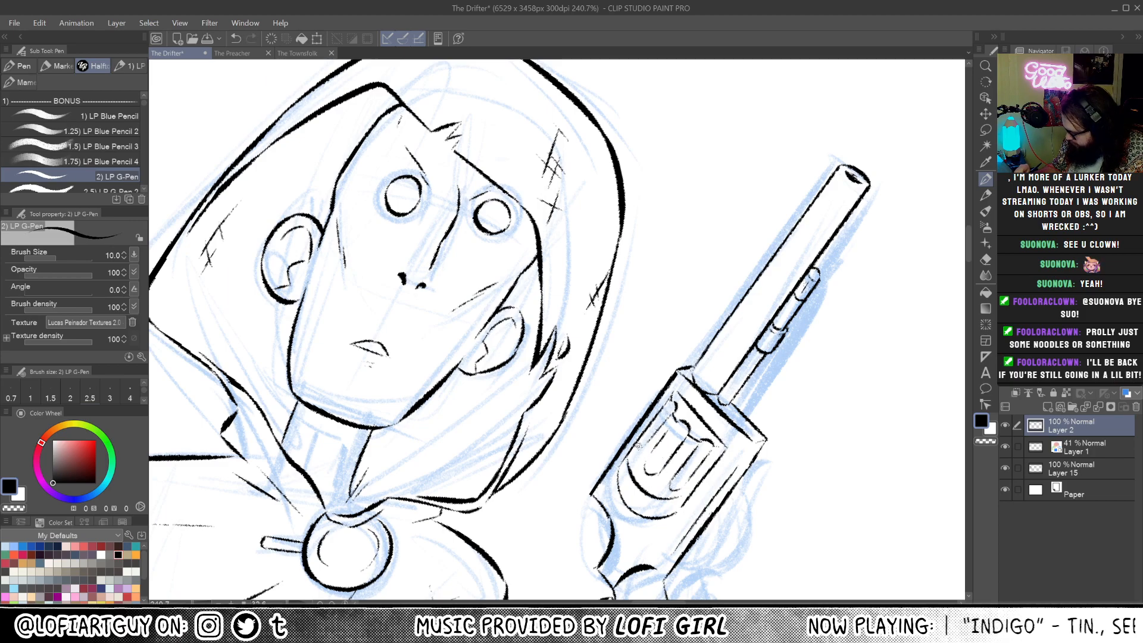
scroll(723, 280, "down", 1)
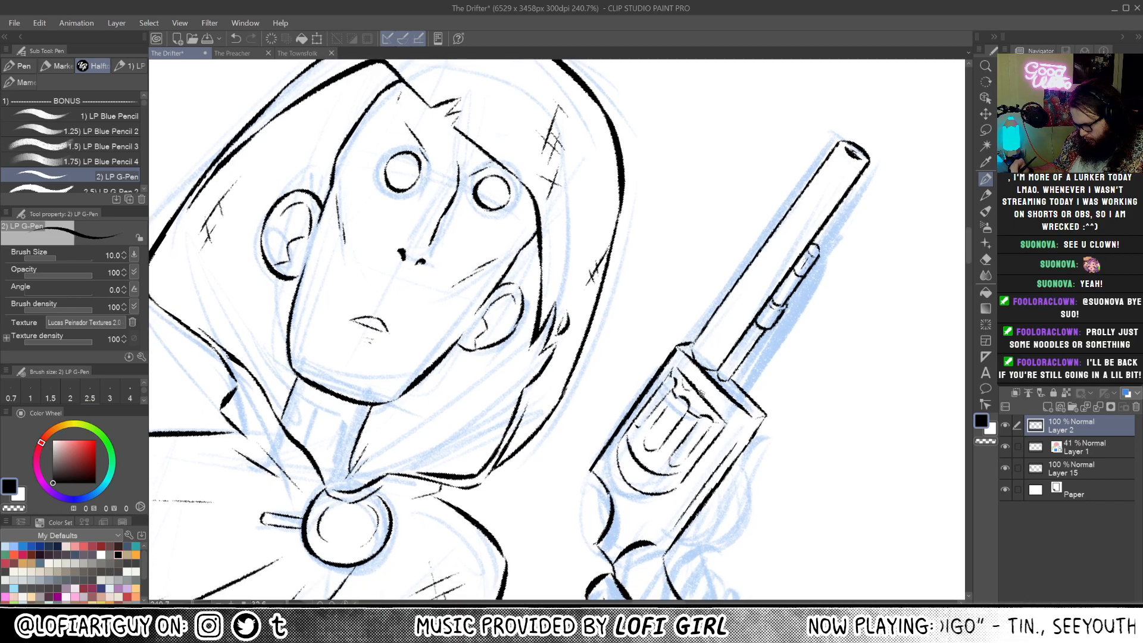
- Ink the hammer and its curved seat at the rear of the revolver's frame, cleaning up the lines with the eraser
mouse_move(680, 534)
left_mouse_down()
mouse_move(608, 462)
mouse_move(601, 416)
mouse_move(569, 401)
mouse_move(638, 432)
mouse_move(650, 469)
mouse_move(708, 441)
mouse_move(683, 416)
mouse_move(704, 433)
mouse_move(691, 396)
mouse_move(706, 432)
mouse_move(725, 383)
mouse_move(561, 480)
mouse_move(678, 523)
left_mouse_up()
key("ctrl+z")
key("r")
key("p")
key("e")
key("p")
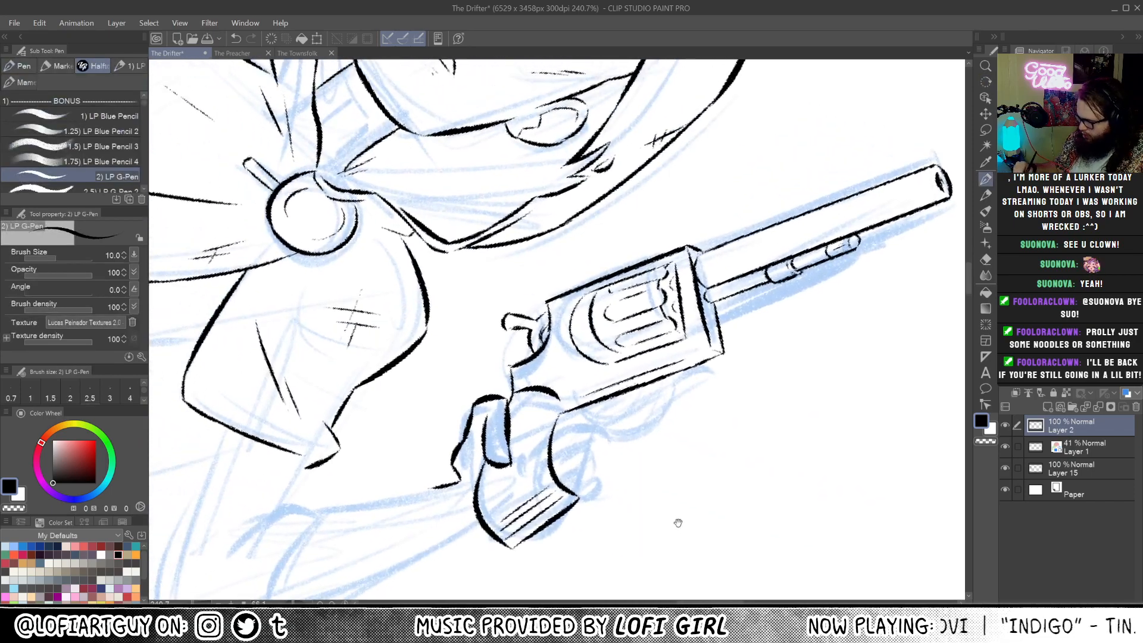
- Ink the trigger guard's outer curve beneath the frame and erase where its front end meets the frame edge
mouse_move(559, 395)
left_mouse_down()
mouse_move(567, 415)
mouse_move(651, 462)
mouse_move(518, 214)
mouse_move(690, 308)
mouse_move(748, 314)
left_mouse_up()
key("ctrl+z")
key("r")
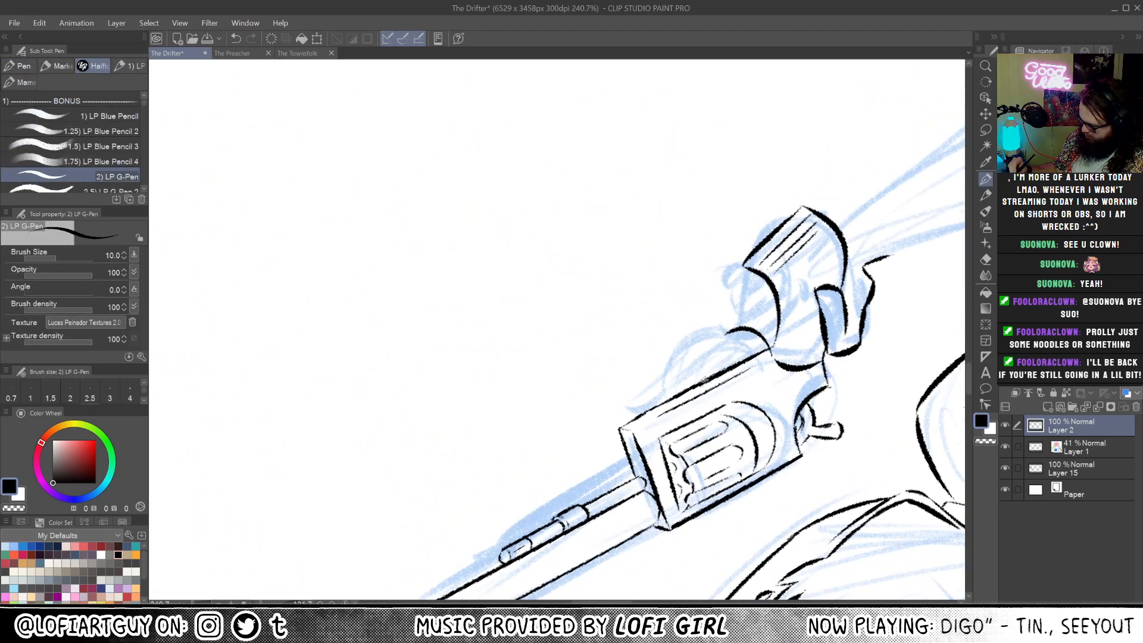
left_click_drag(704, 379, 726, 333)
key("ctrl+z")
left_click_drag(703, 379, 728, 332)
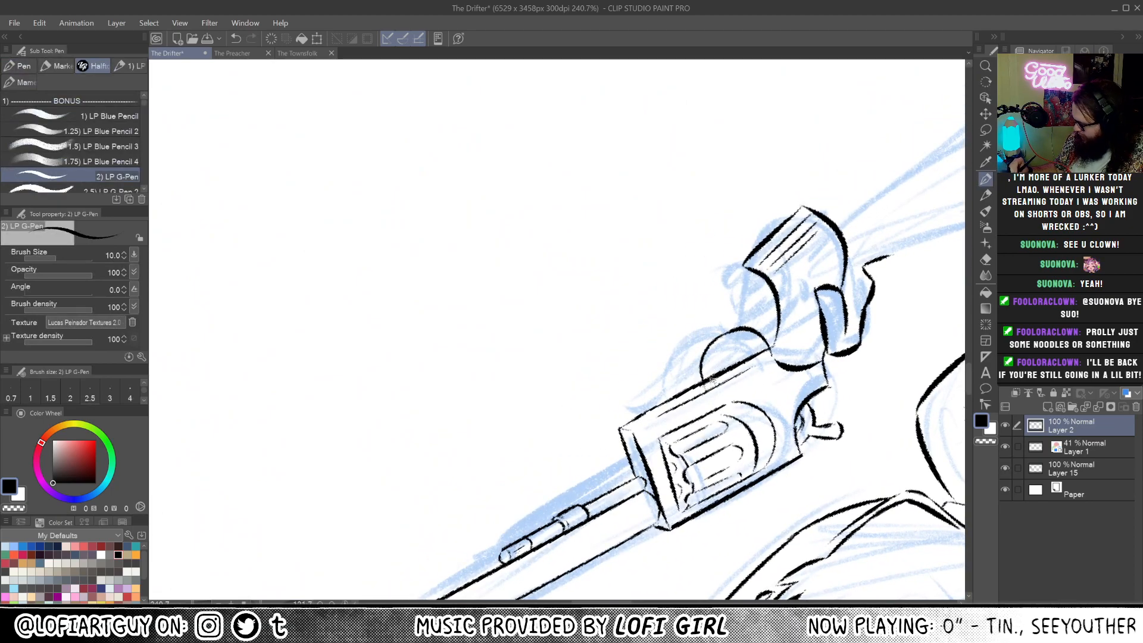
key("e")
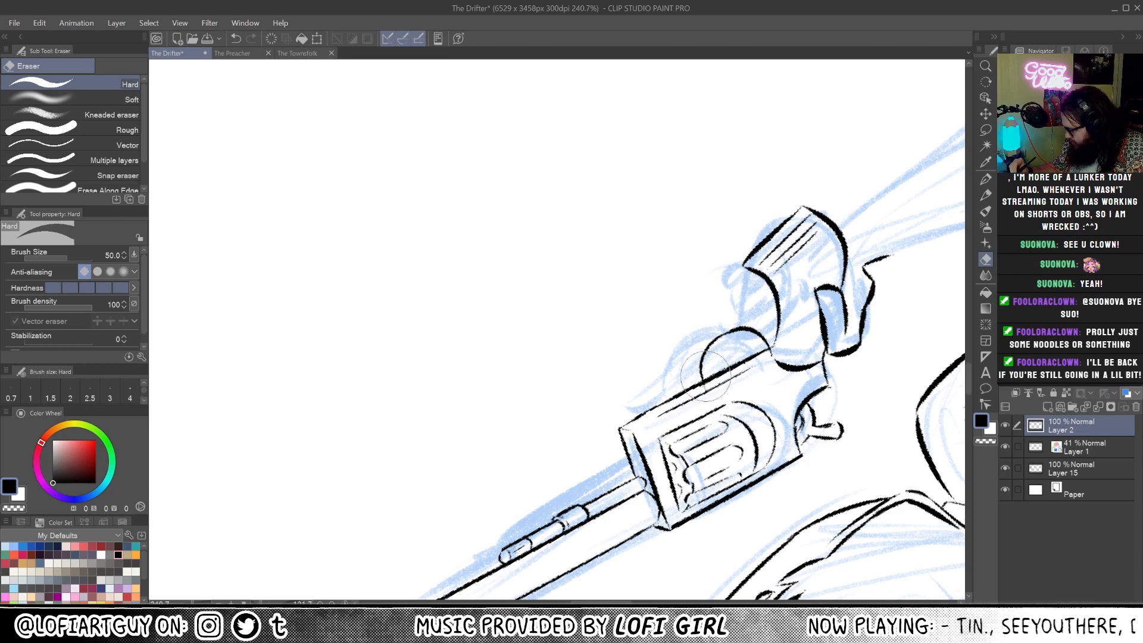
left_click_drag(706, 377, 709, 390)
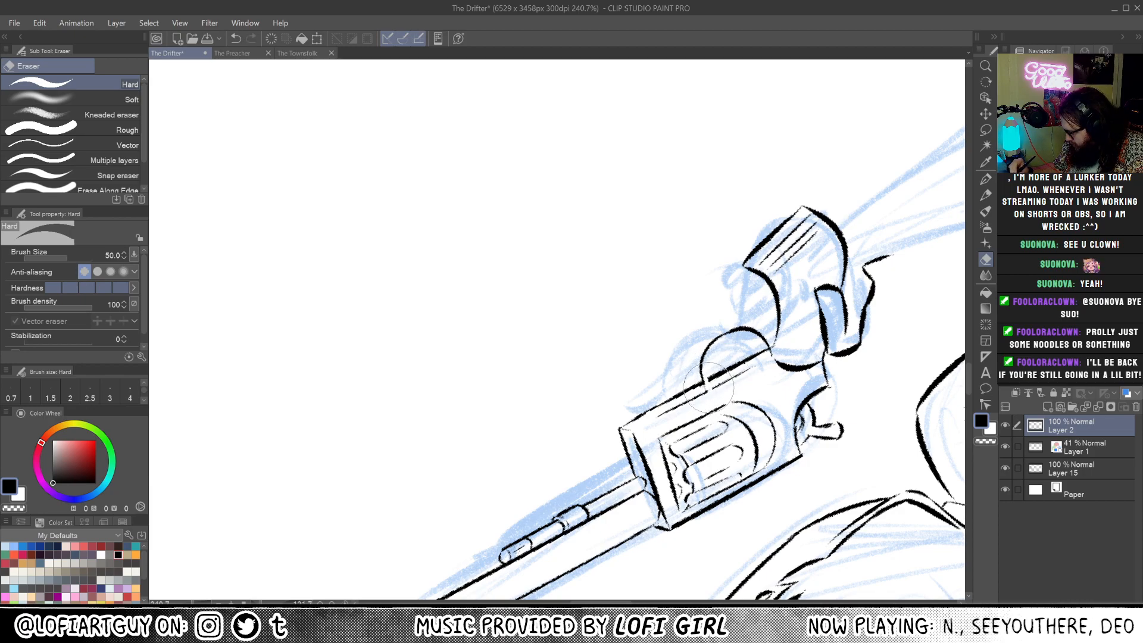
key("p")
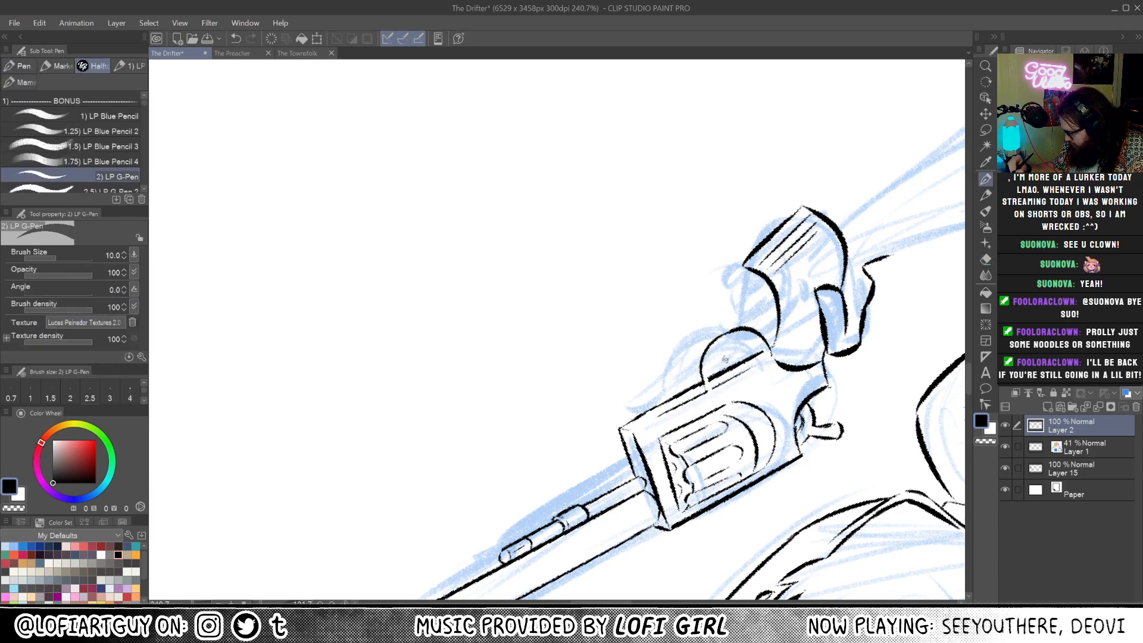
- Ink a second curve inside the trigger guard, parallel to the outer one, and clean up its rear end
key("ctrl+z")
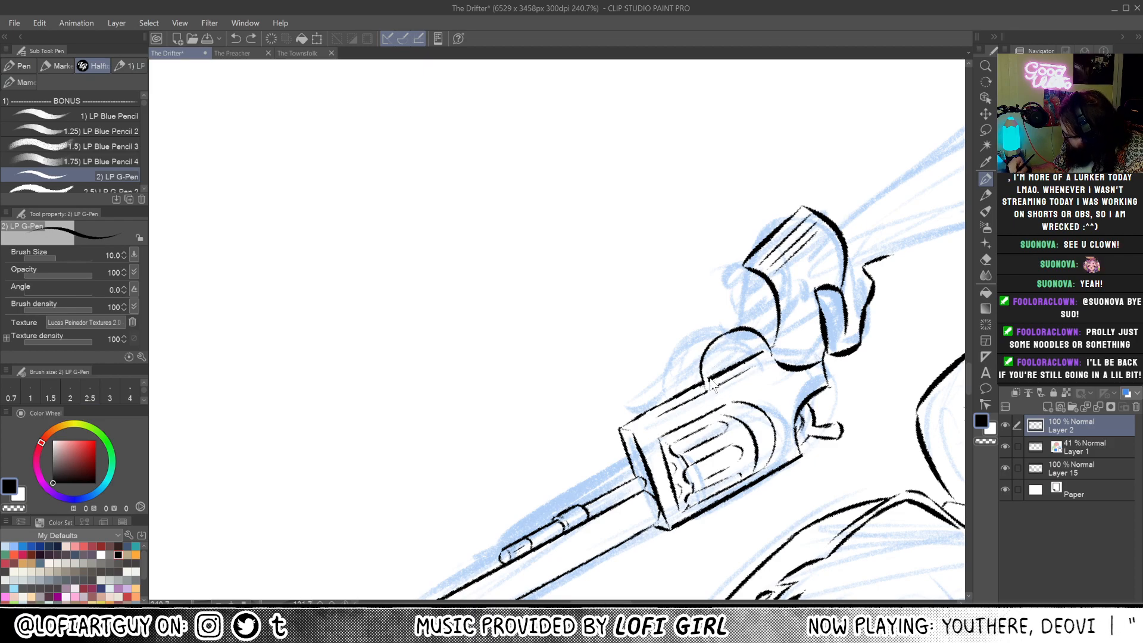
left_click_drag(710, 379, 717, 347)
key("ctrl+z")
key("ctrl+z")
mouse_move(672, 420)
left_mouse_down()
mouse_move(595, 229)
mouse_move(686, 456)
mouse_move(745, 458)
left_mouse_up()
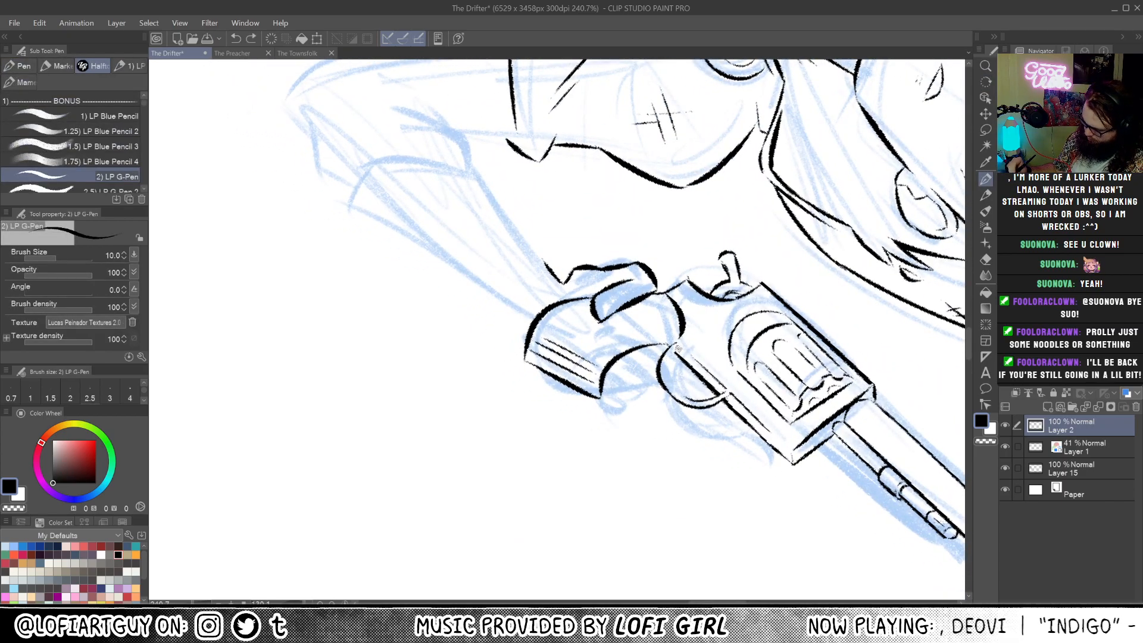
mouse_move(677, 350)
left_mouse_down()
mouse_move(665, 382)
mouse_move(591, 427)
mouse_move(587, 475)
mouse_move(786, 271)
mouse_move(755, 436)
left_mouse_up()
left_click_drag(642, 391, 654, 412)
key("ctrl+z")
key("ctrl+z")
key("e")
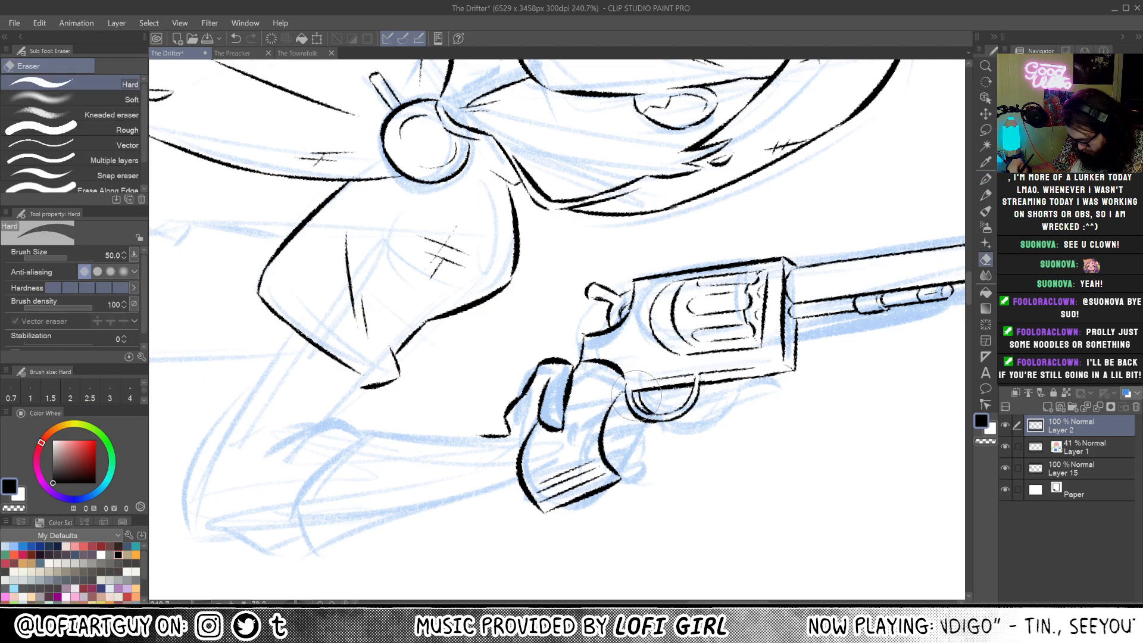
key("p")
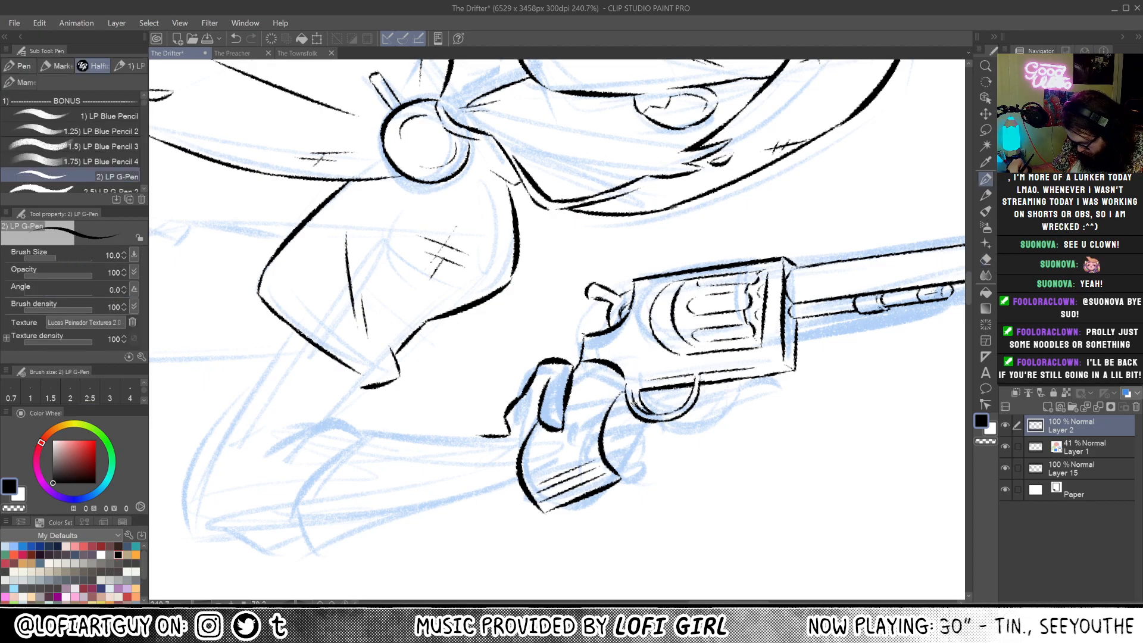
- Close the gap between the trigger guard and frame, and tidy the guard's front end with the eraser
key("shift+space")
left_click_drag(661, 441, 761, 375)
key("space")
left_click_drag(728, 362, 713, 420)
key("e")
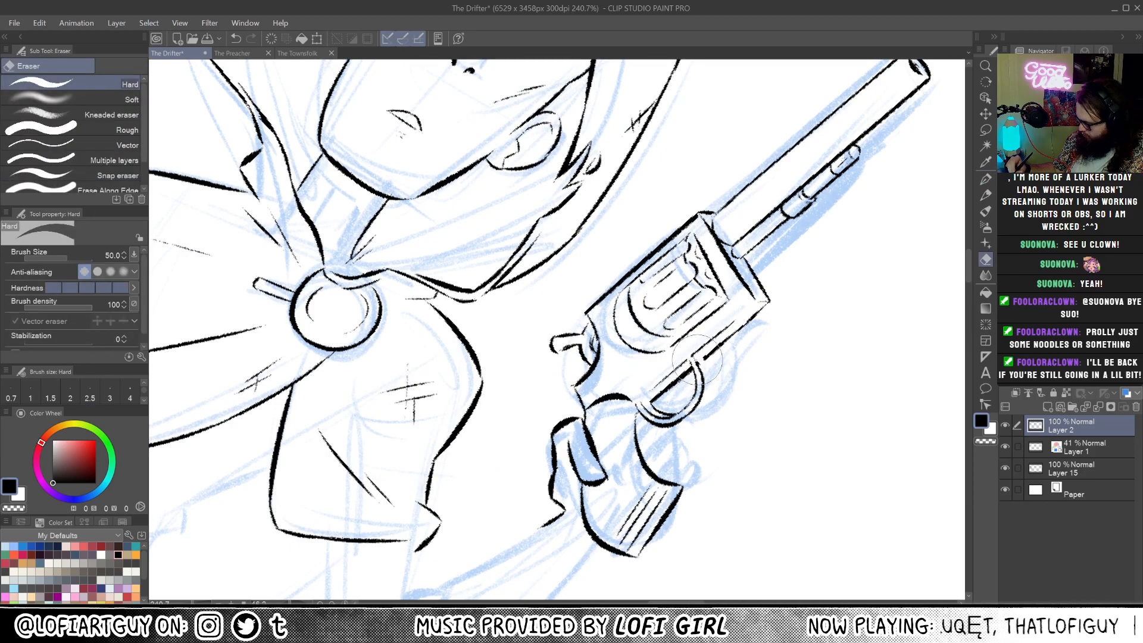
key("p")
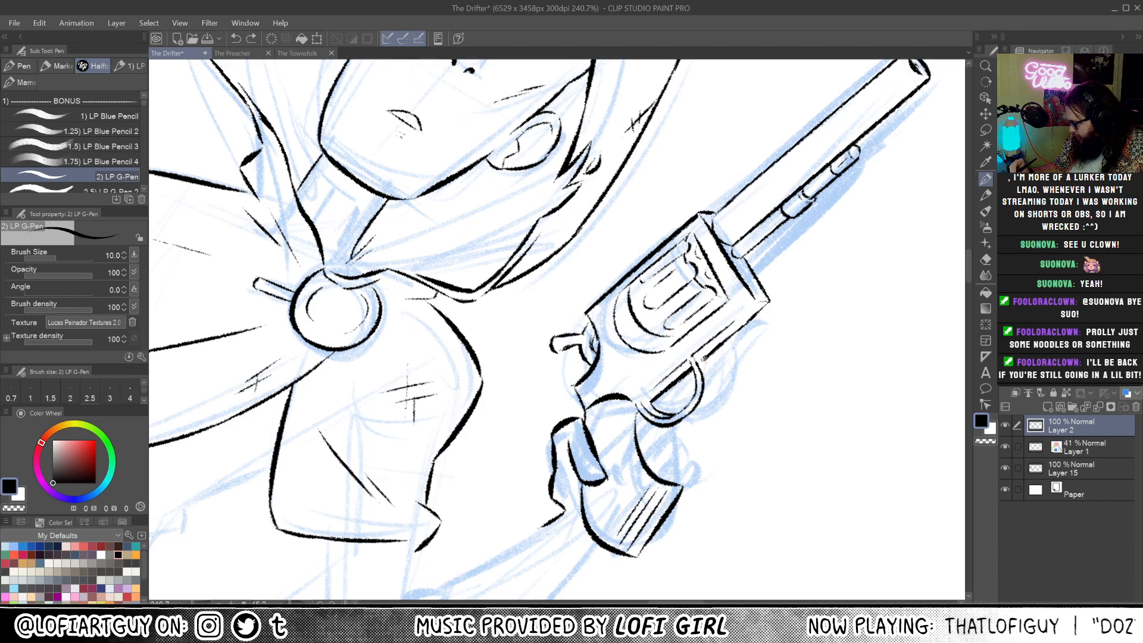
- Ink an extra outer line along the trigger guard's front curve to give it thickness, and clean up the join
left_click_drag(705, 358, 704, 393)
key("ctrl+z")
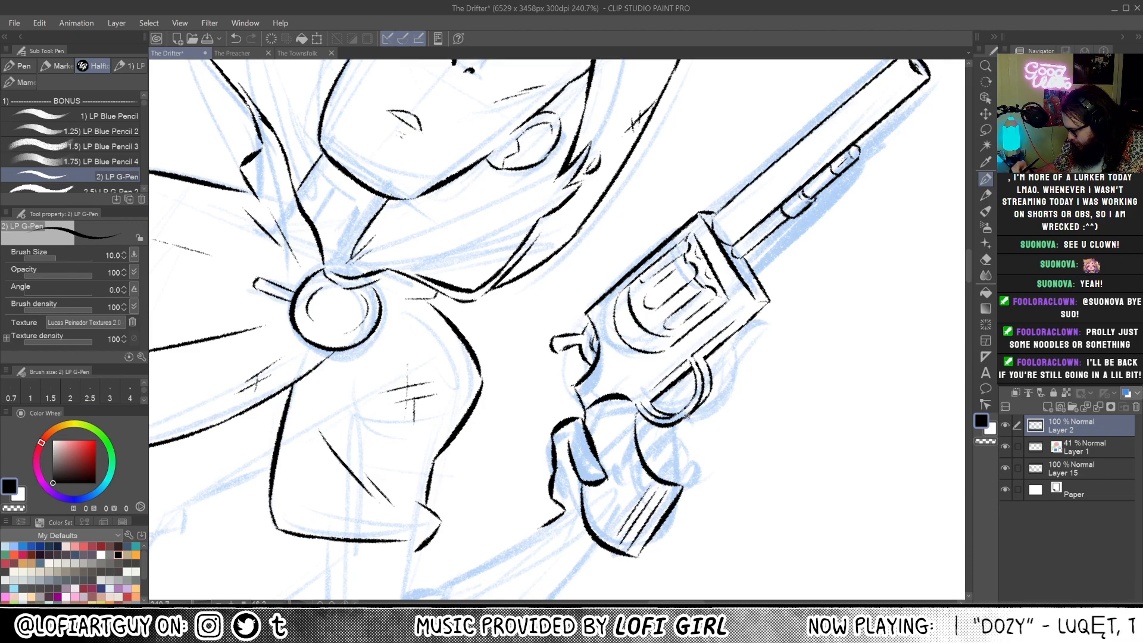
key("/")
left_click(695, 404)
key("p")
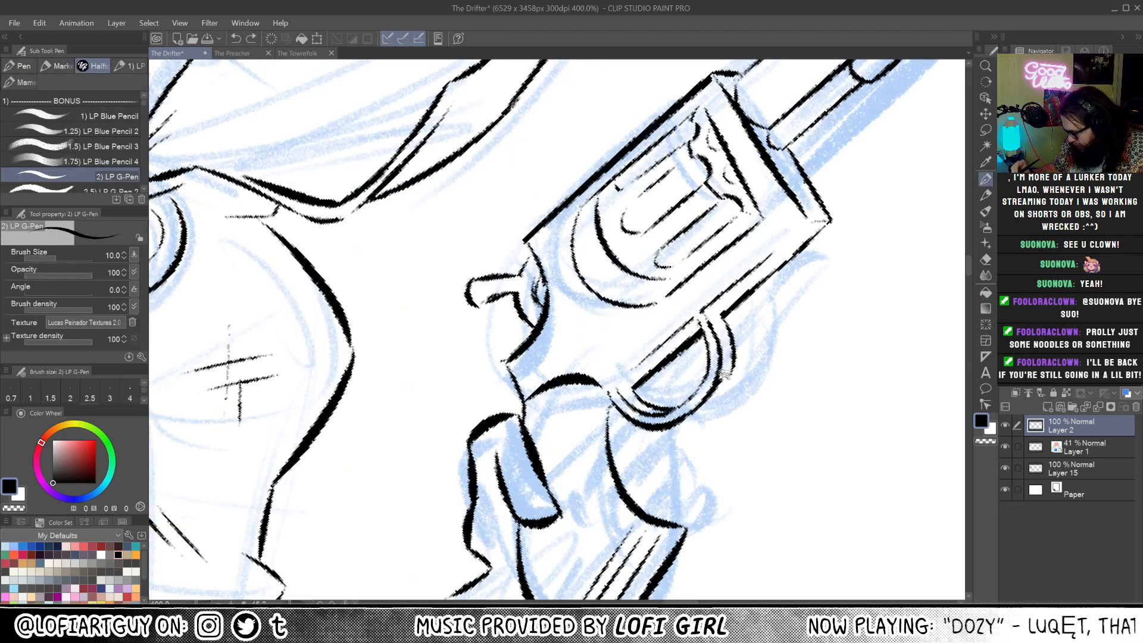
left_click_drag(697, 409, 732, 360)
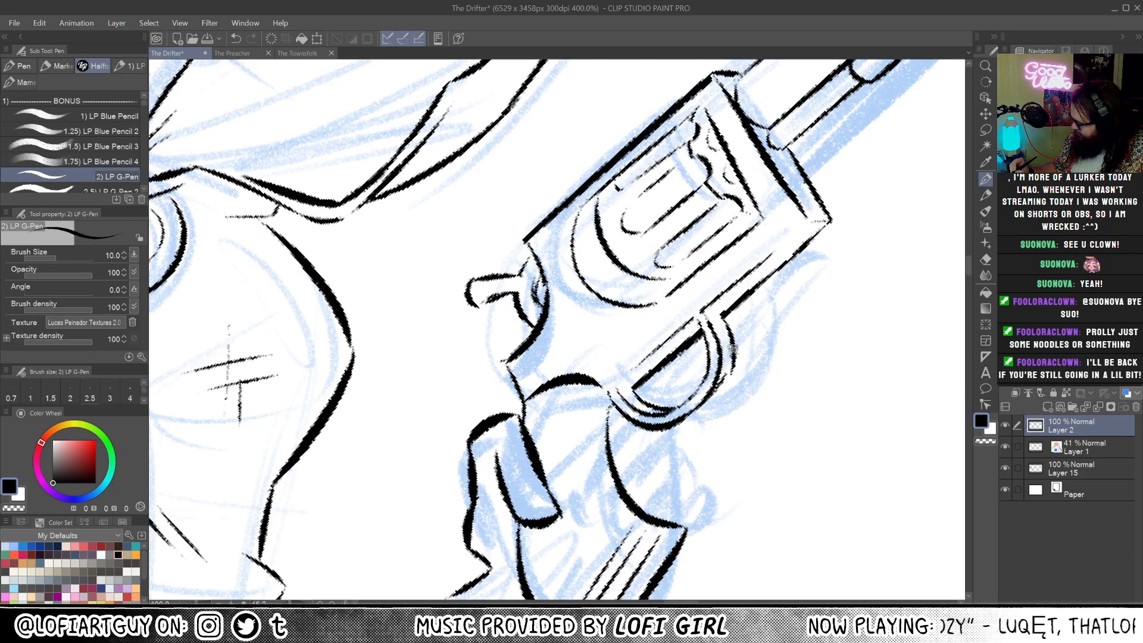
key("e")
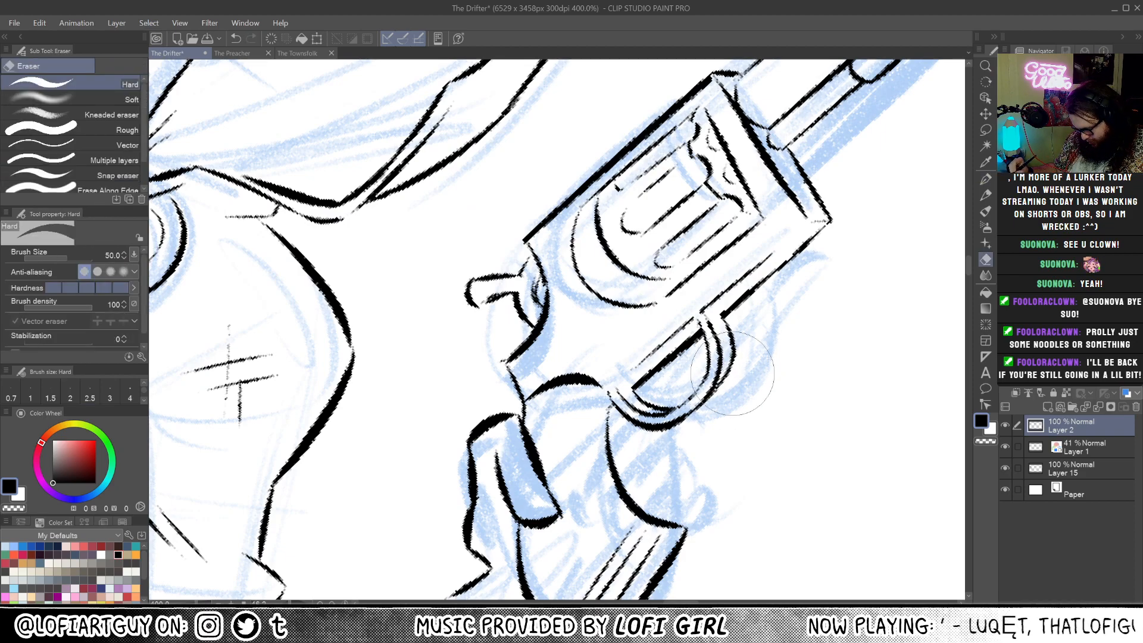
key("p")
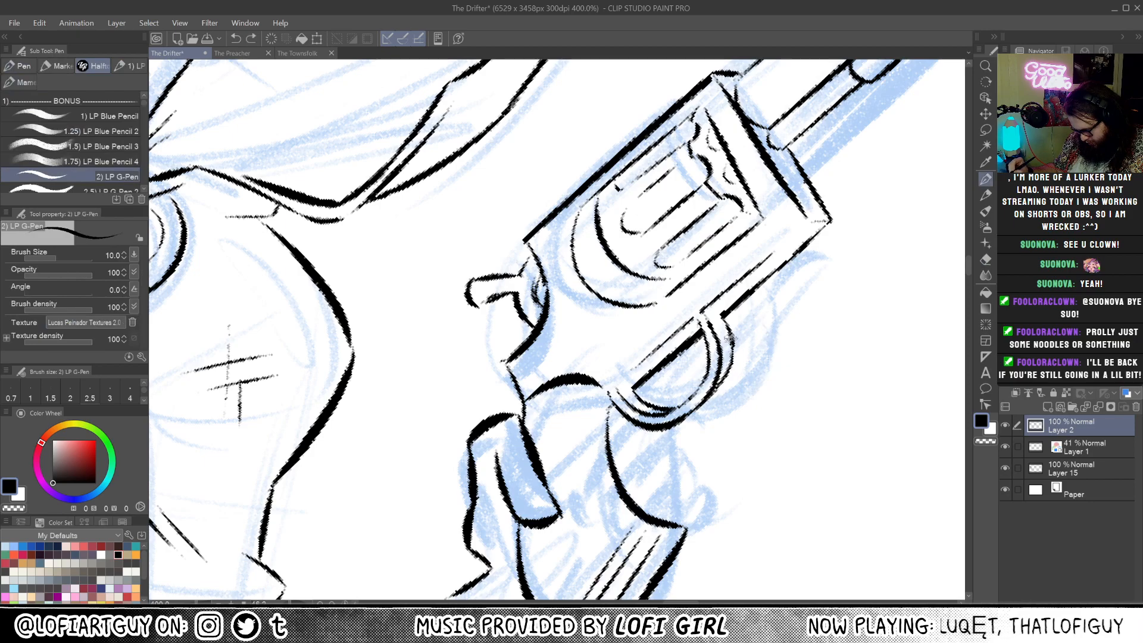
left_click_drag(709, 366, 654, 436)
- Ink two small screws on the rear of the frame and a solid black trigger inside the guard
left_click_drag(673, 392, 536, 437)
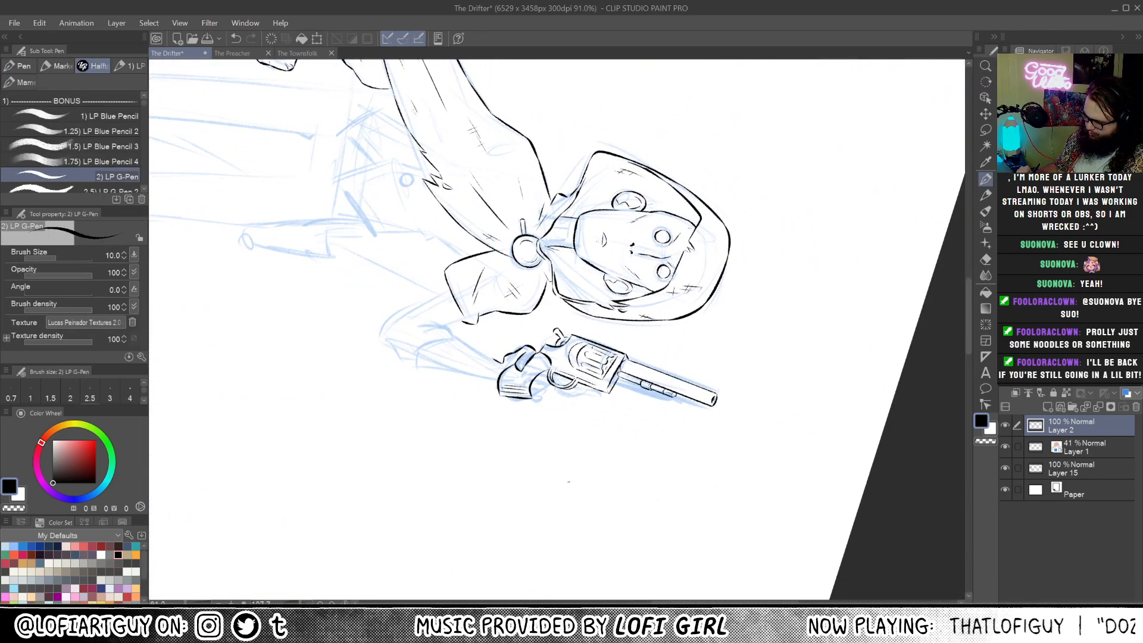
left_click_drag(567, 479, 689, 575)
left_click_drag(631, 513, 736, 409)
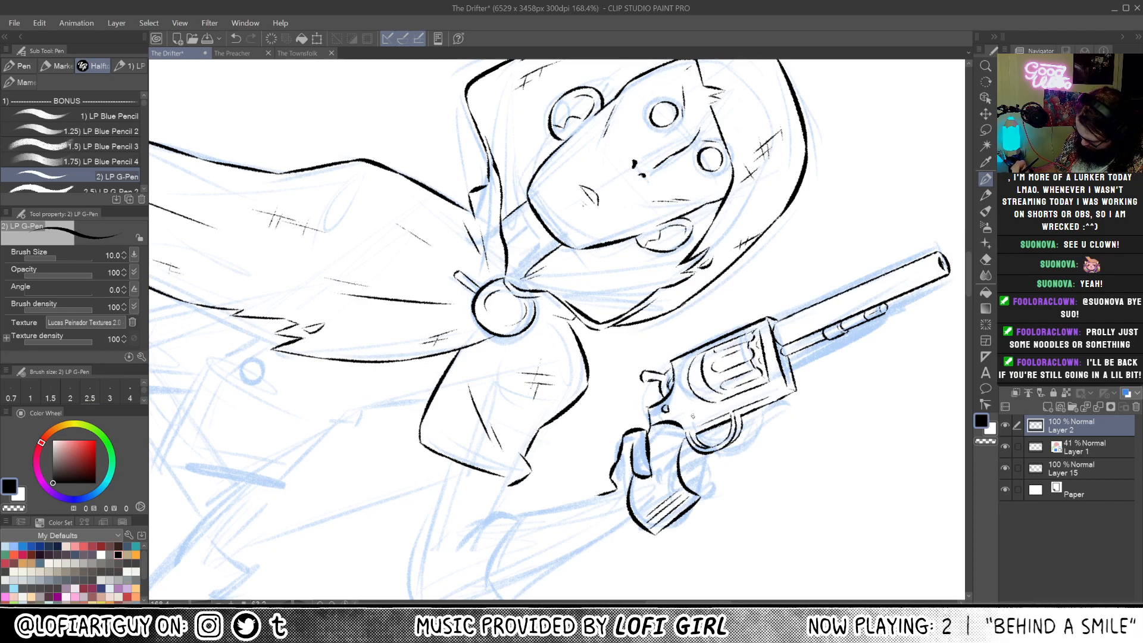
left_click_drag(723, 396, 741, 393)
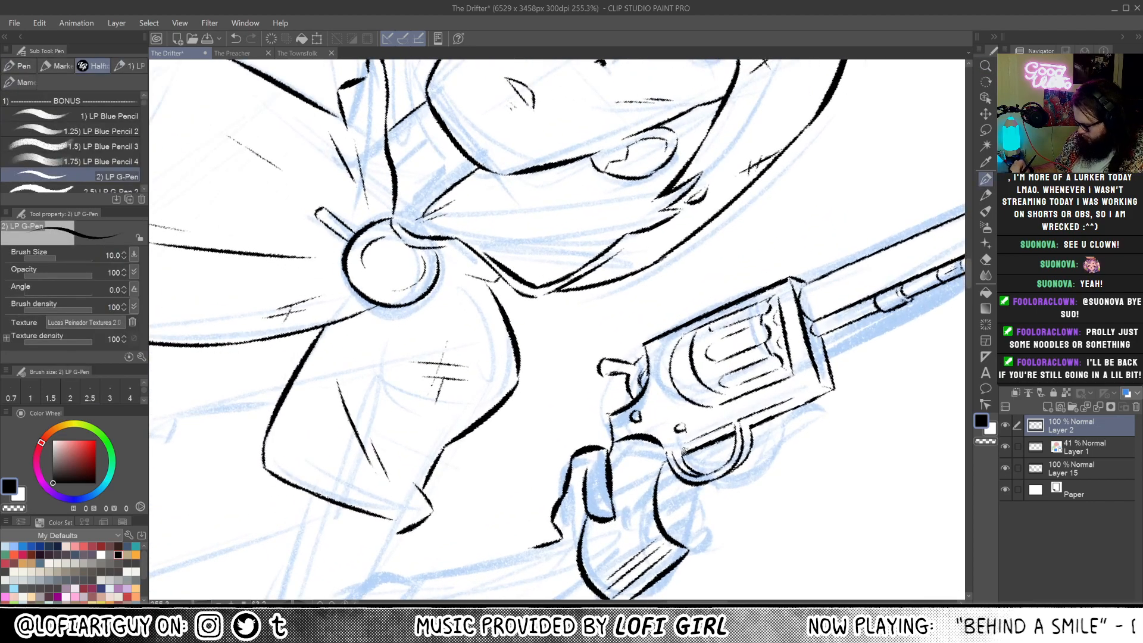
mouse_move(687, 450)
left_mouse_down()
mouse_move(699, 463)
mouse_move(651, 398)
left_mouse_up()
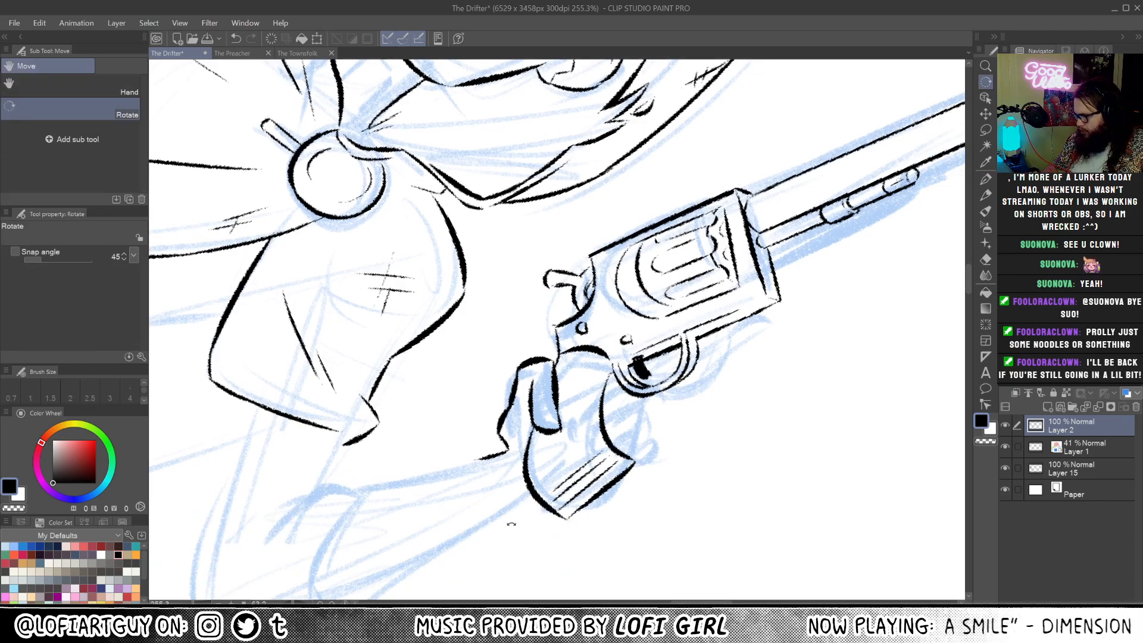
- Ink the first fingers curling around the revolver's grip just below the trigger guard
left_click_drag(510, 524, 705, 462)
left_click_drag(661, 346, 689, 446)
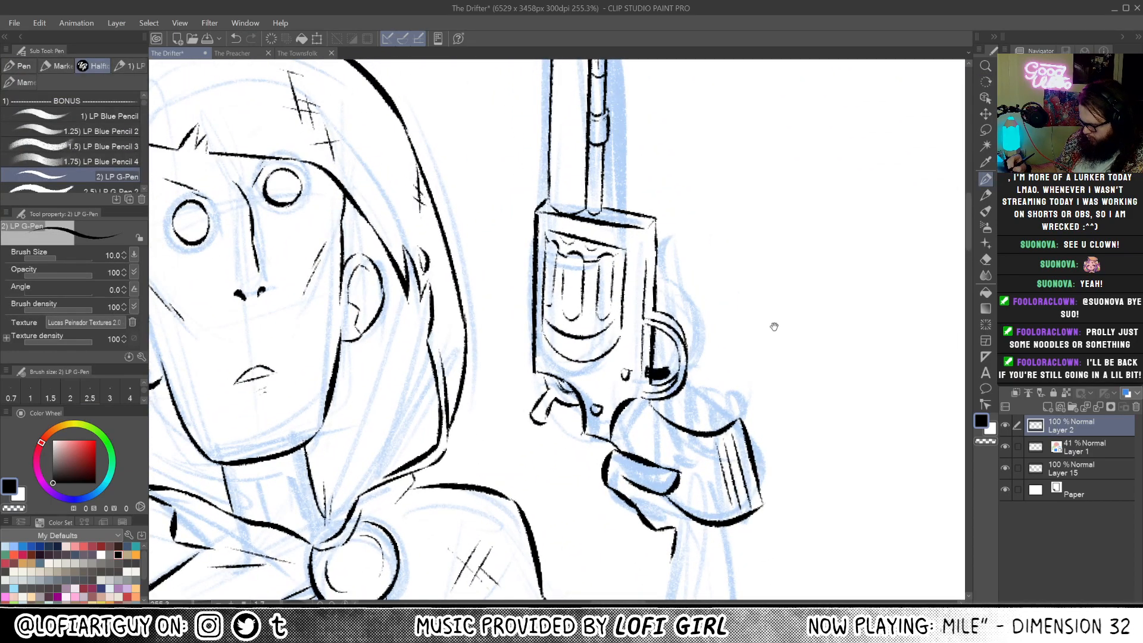
left_click_drag(799, 282, 689, 393)
left_click_drag(661, 494, 667, 623)
left_click_drag(636, 455, 697, 451)
key("p")
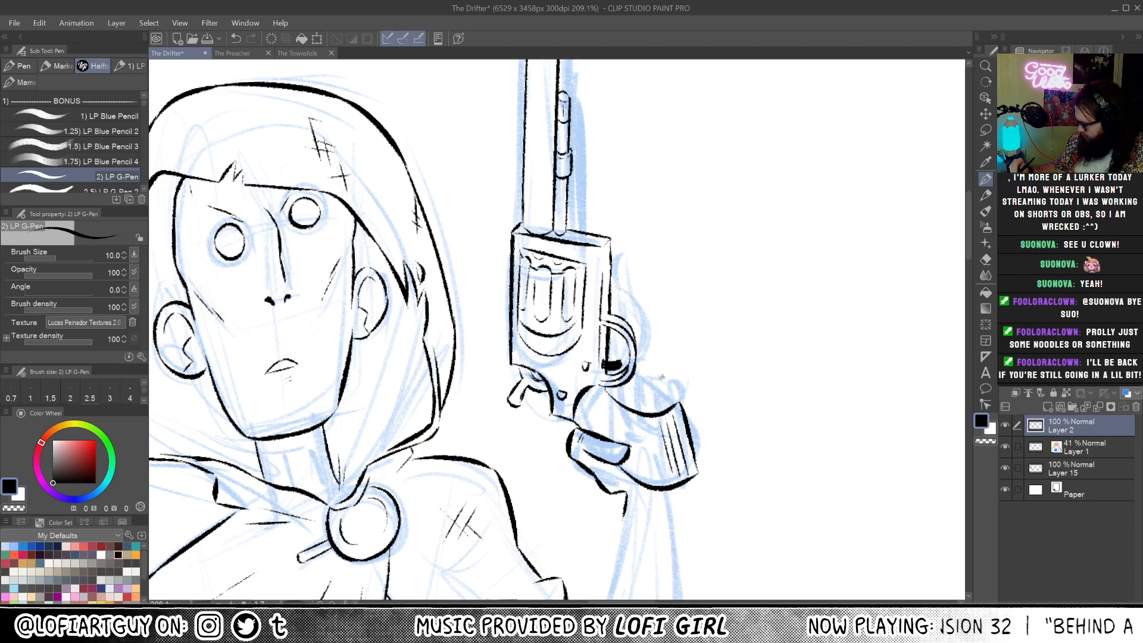
left_click_drag(577, 446, 661, 414)
mouse_move(707, 376)
left_mouse_down()
mouse_move(667, 469)
mouse_move(631, 449)
mouse_move(685, 411)
mouse_move(655, 408)
mouse_move(643, 423)
mouse_move(667, 384)
left_mouse_up()
key("ctrl+z")
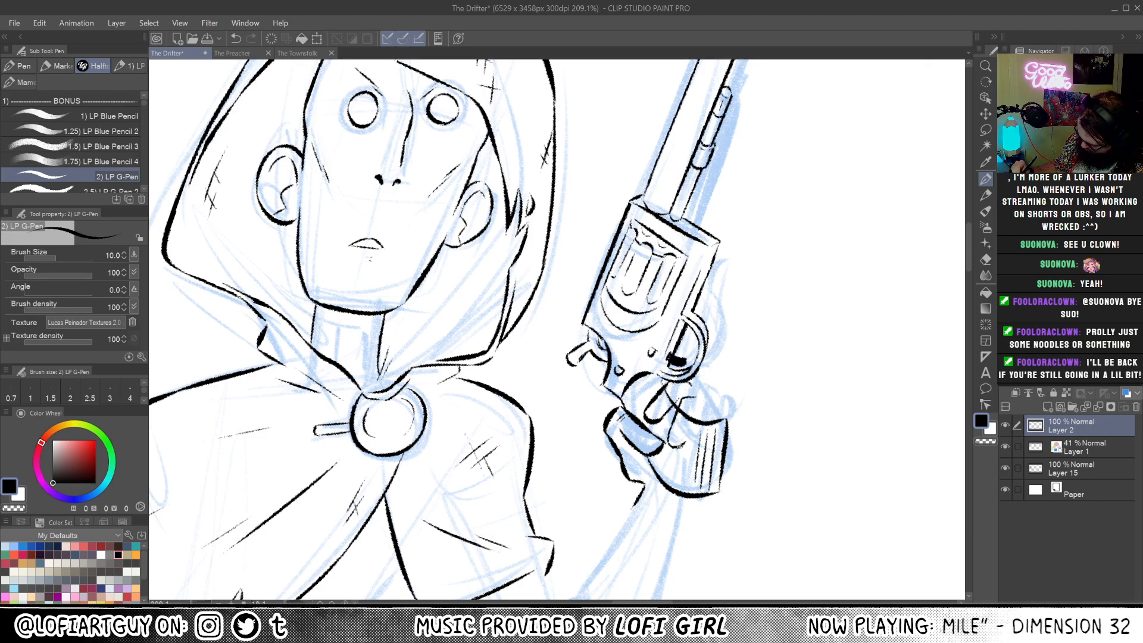
- Erase the stray line beside the finger that overlaps the top of the revolver's grip
key("e")
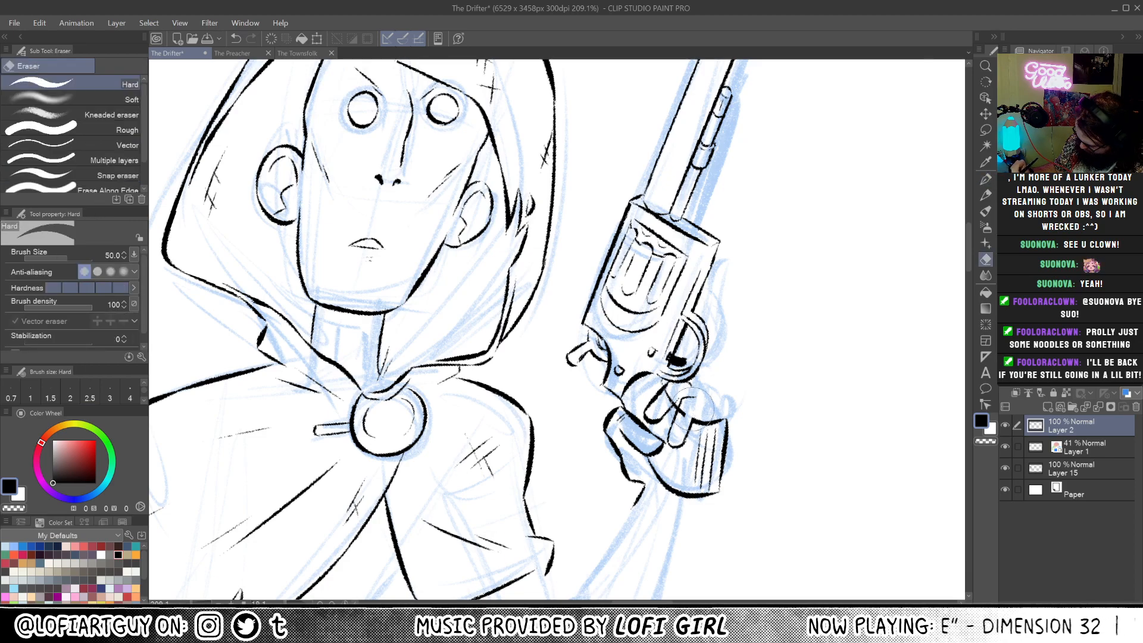
mouse_move(682, 410)
left_mouse_down()
mouse_move(661, 387)
mouse_move(685, 411)
left_mouse_up()
key("p")
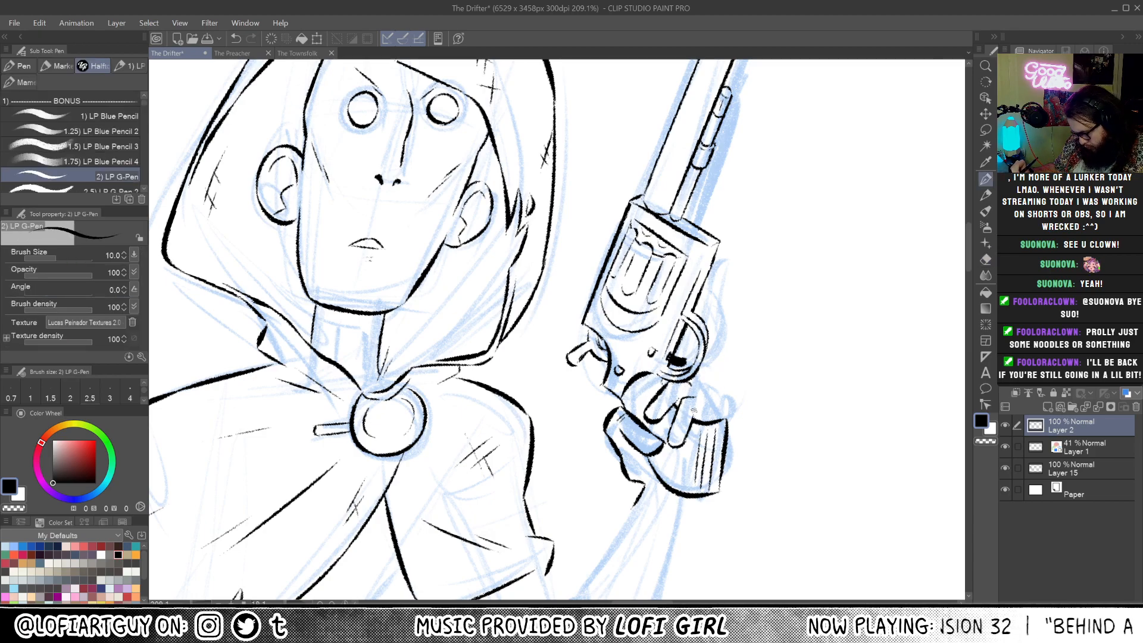
left_click_drag(711, 374, 636, 466)
key("ctrl+z")
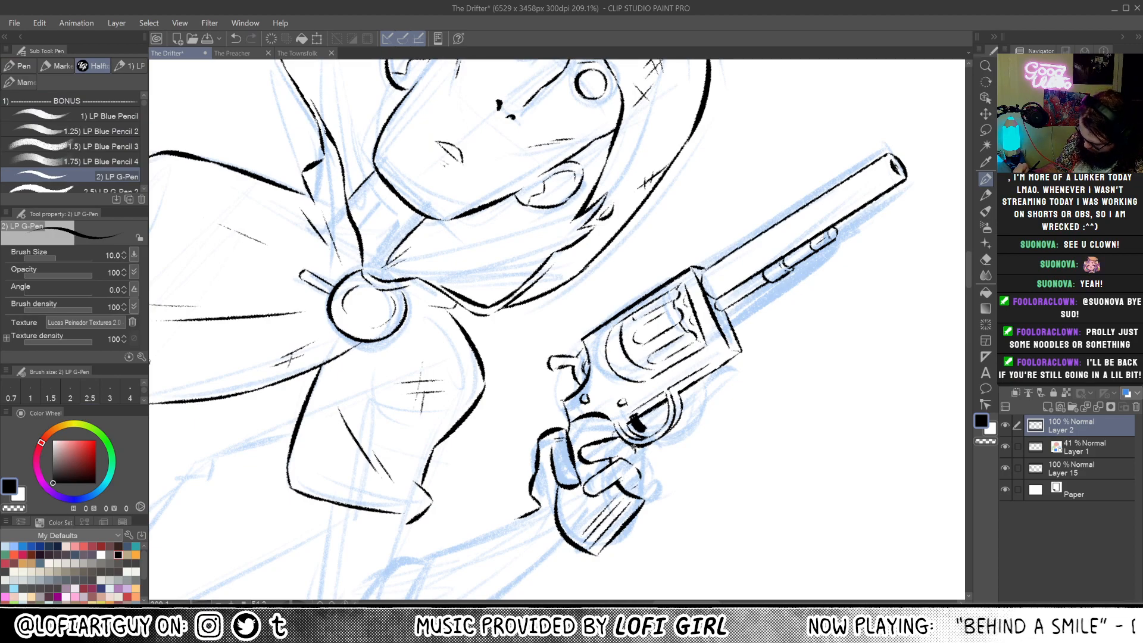
- Ink the rounded tip of the index finger just outside the trigger guard
left_click_drag(633, 471, 693, 359)
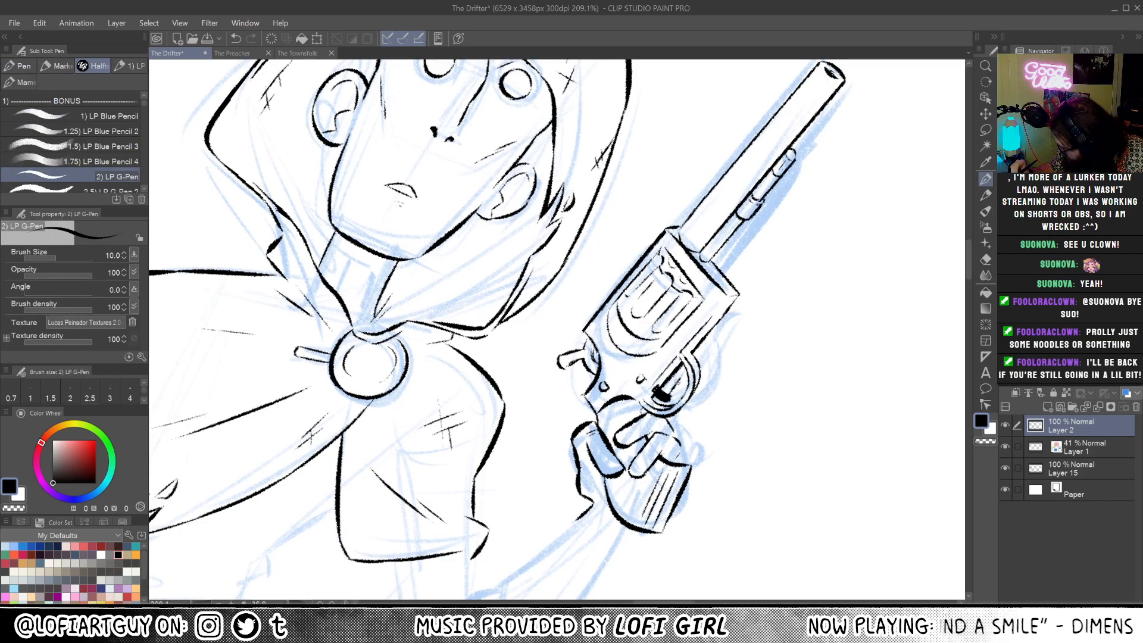
key("ctrl+z")
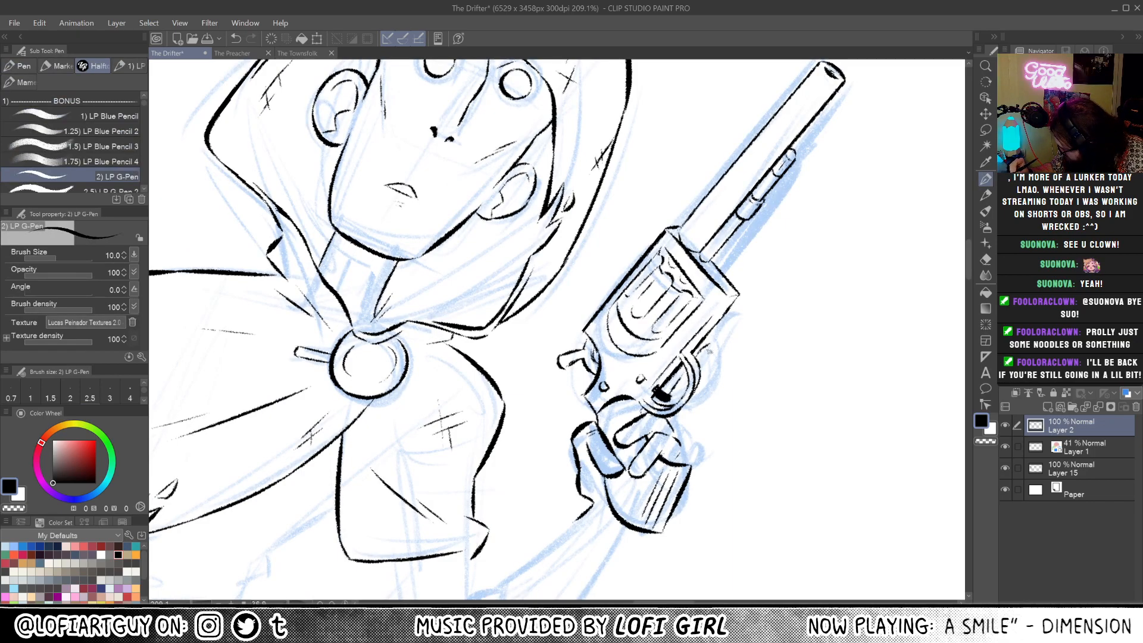
left_click_drag(697, 351, 722, 356)
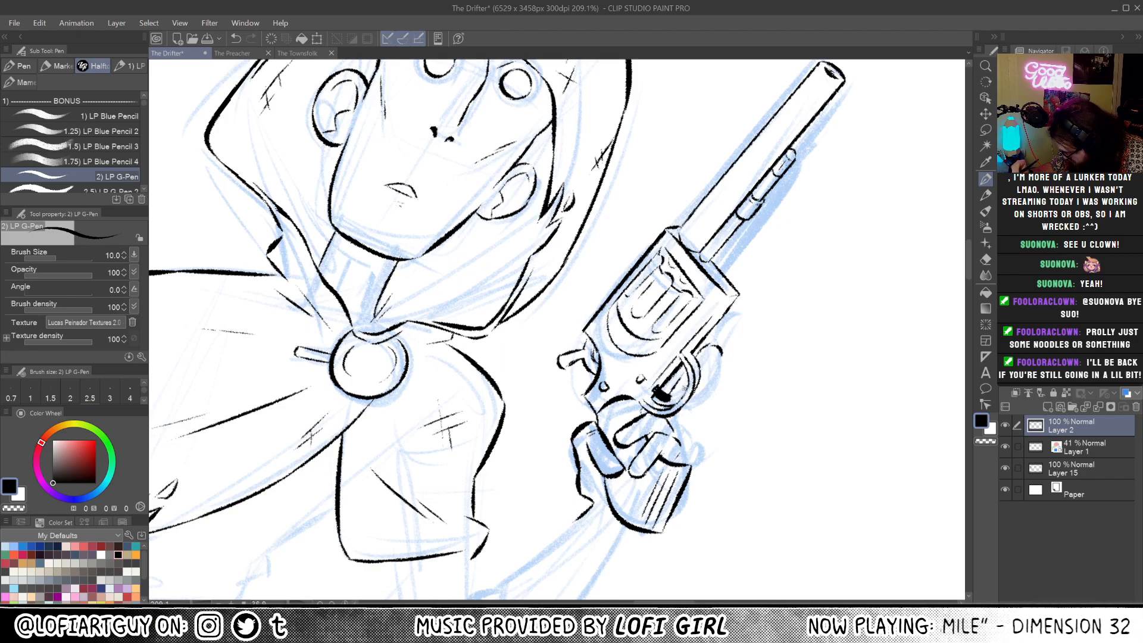
key("-")
- Tidy the index finger's line along the trigger guard's outer edge with the eraser and G-Pen
key("e")
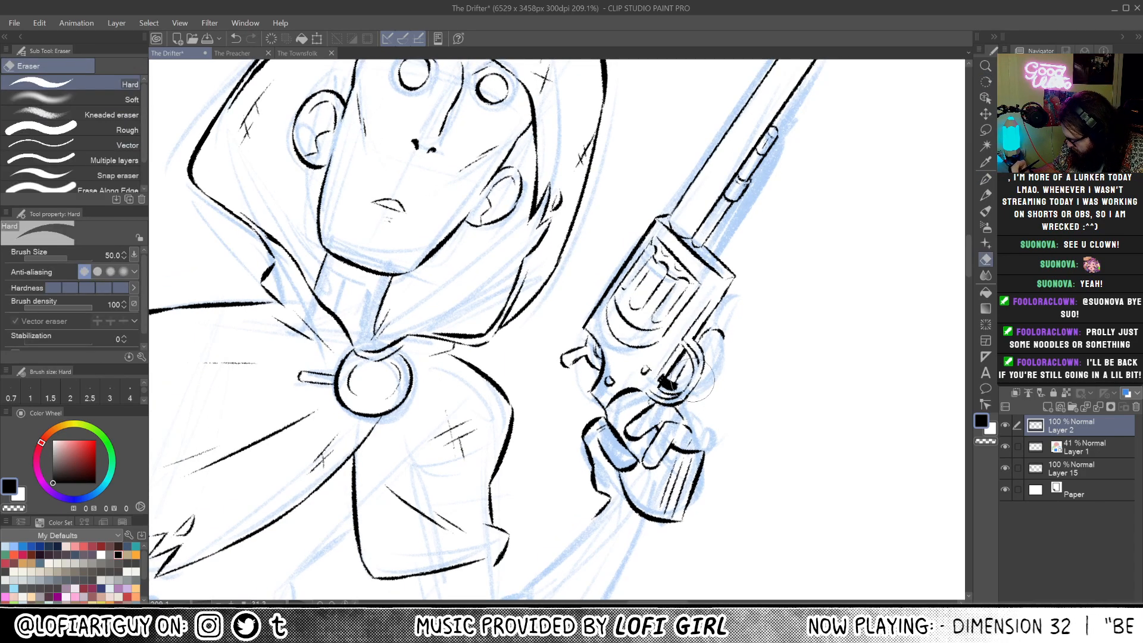
key("p")
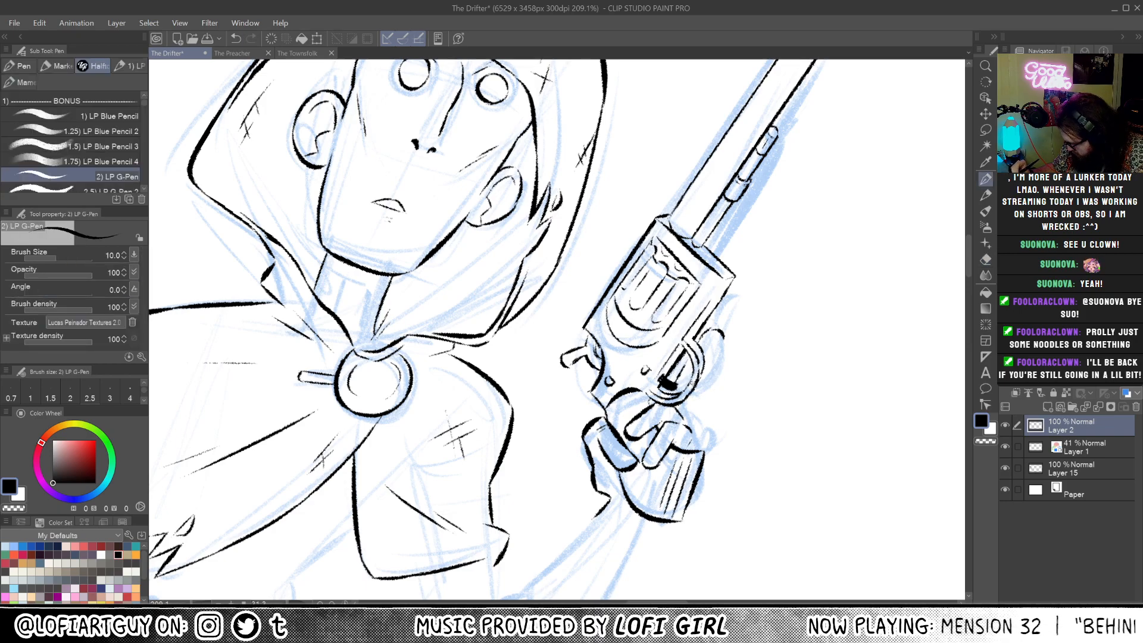
key("e")
key("p")
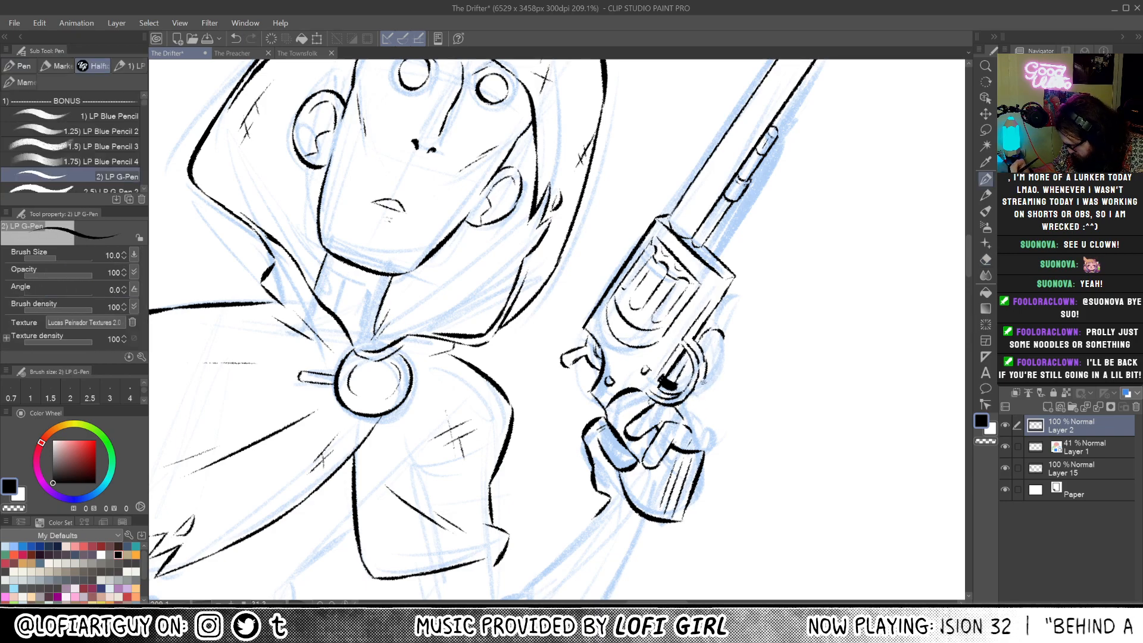
left_click_drag(703, 358, 688, 397)
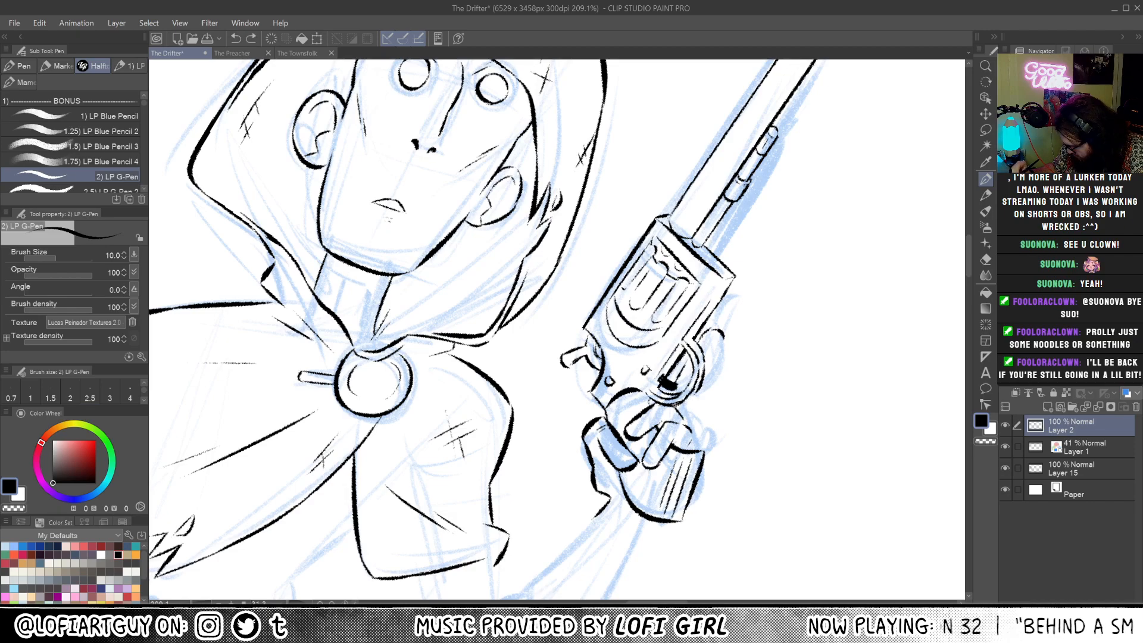
key("e")
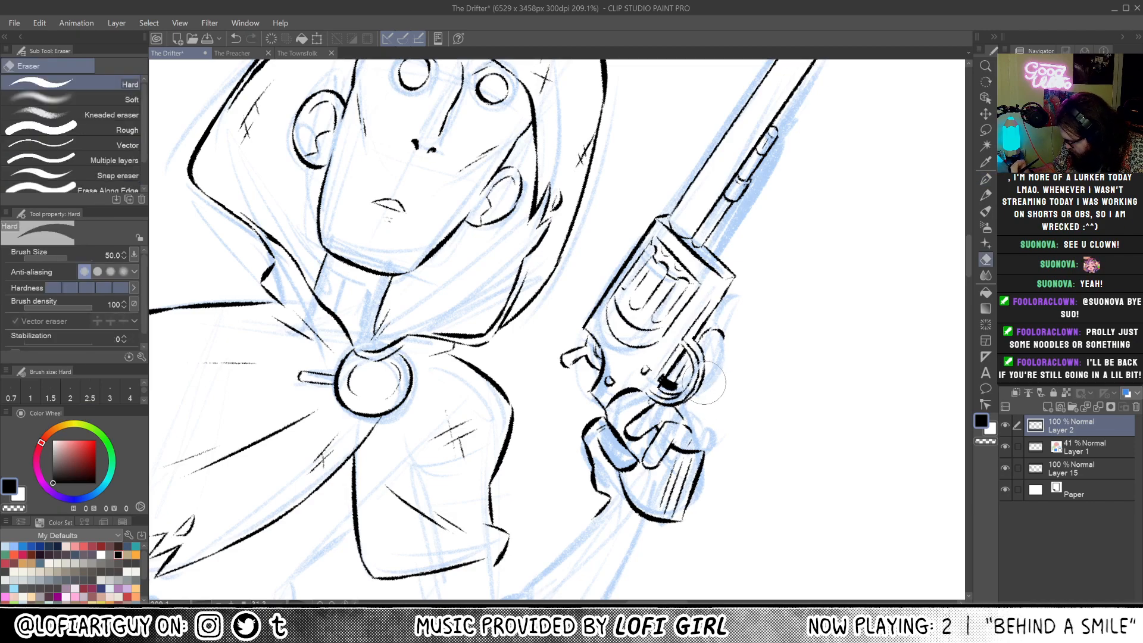
key("p")
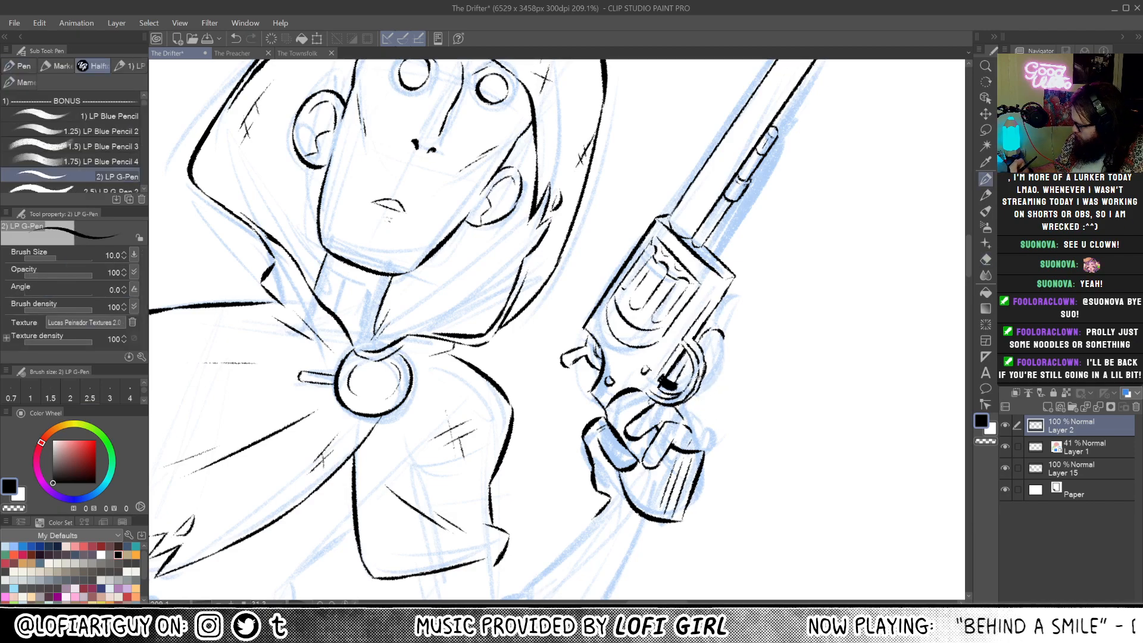
key("e")
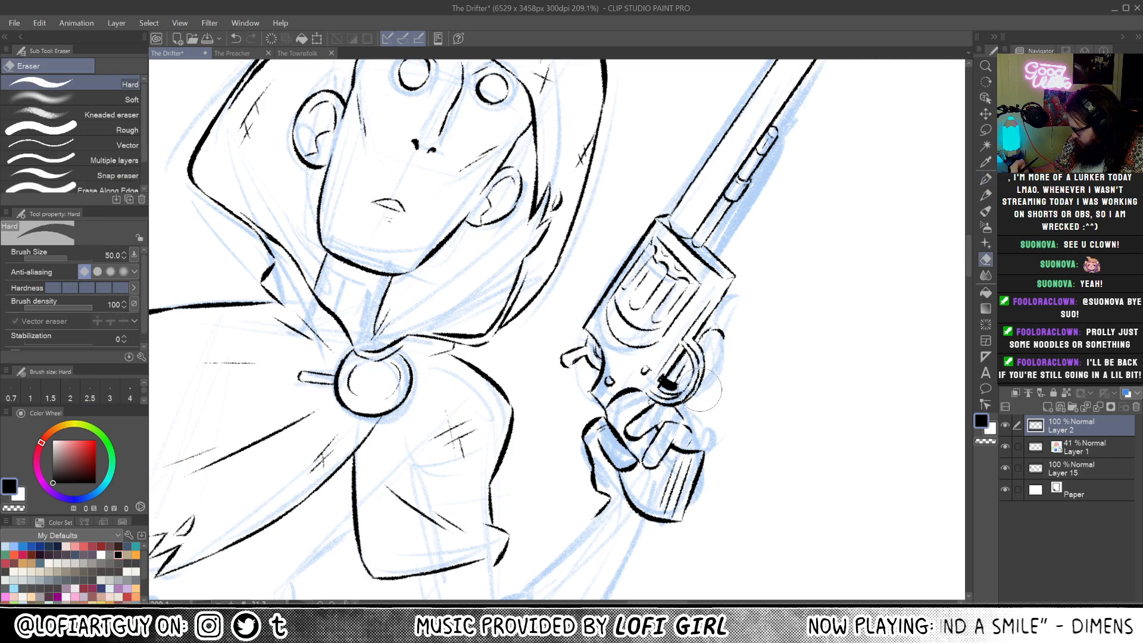
key("p")
- Turn the canvas upside down and ink the remaining side of the index finger back to the trigger guard
mouse_move(611, 486)
left_mouse_down()
mouse_move(500, 474)
mouse_move(587, 181)
left_mouse_up()
key("r")
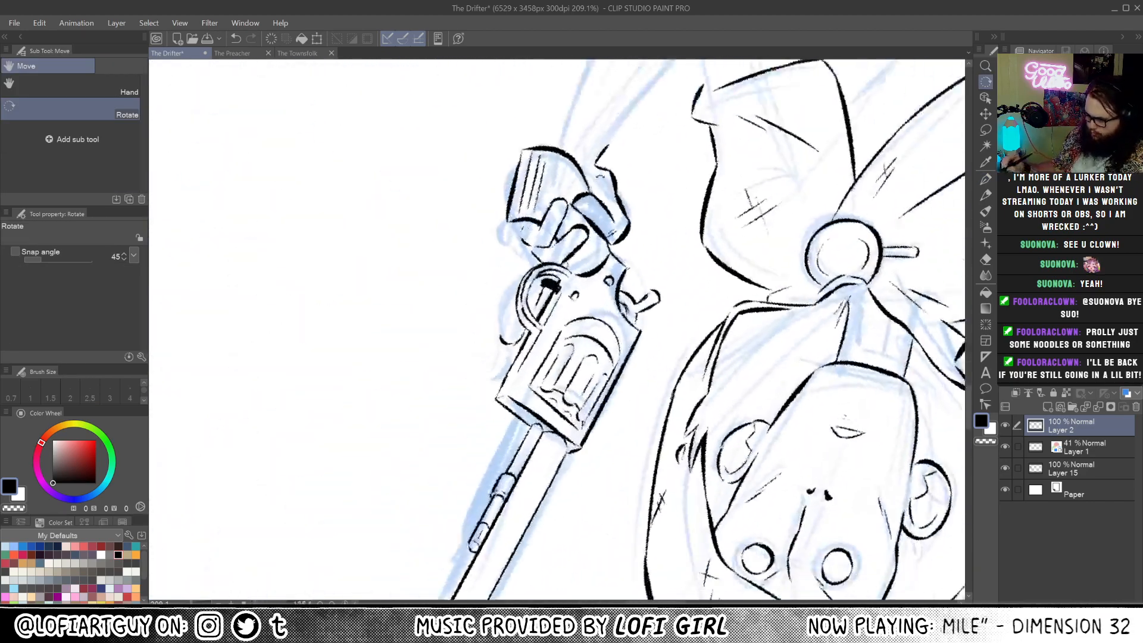
mouse_move(533, 333)
left_mouse_down()
mouse_move(642, 411)
mouse_move(640, 390)
mouse_move(632, 399)
mouse_move(621, 380)
mouse_move(635, 366)
left_mouse_up()
key("e")
key("p")
key("ctrl+z")
key("ctrl+z")
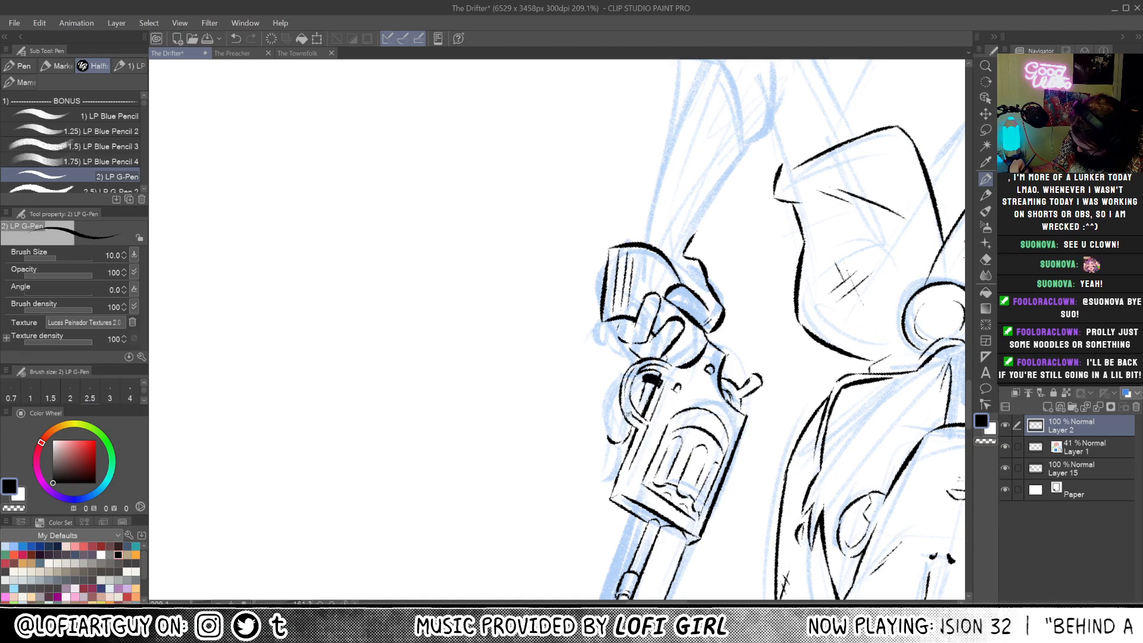
key("e")
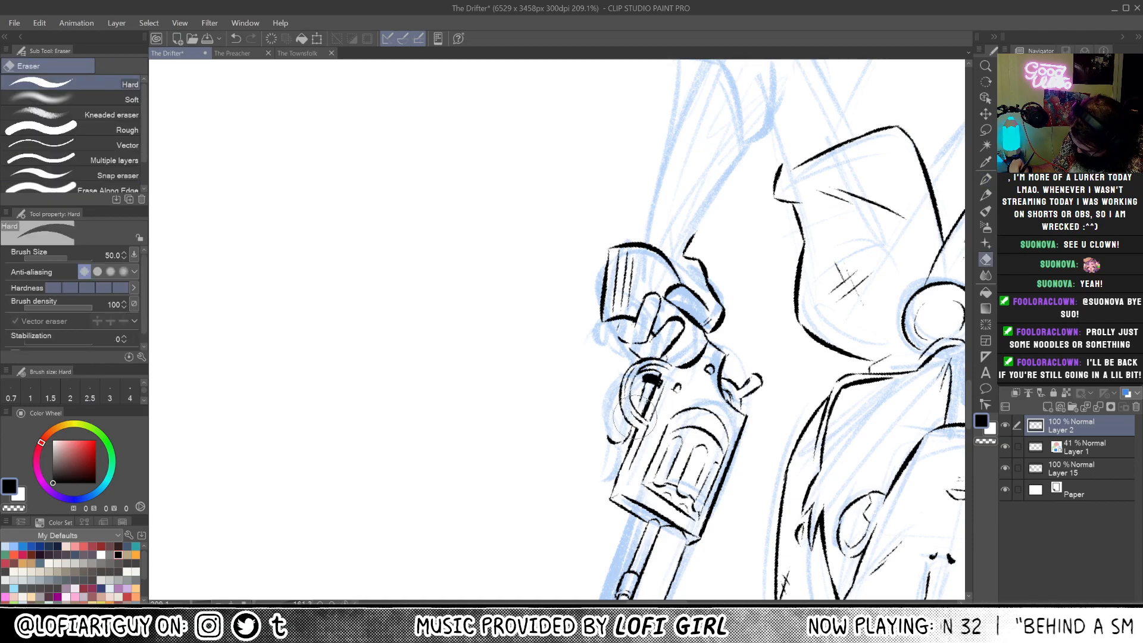
key("p")
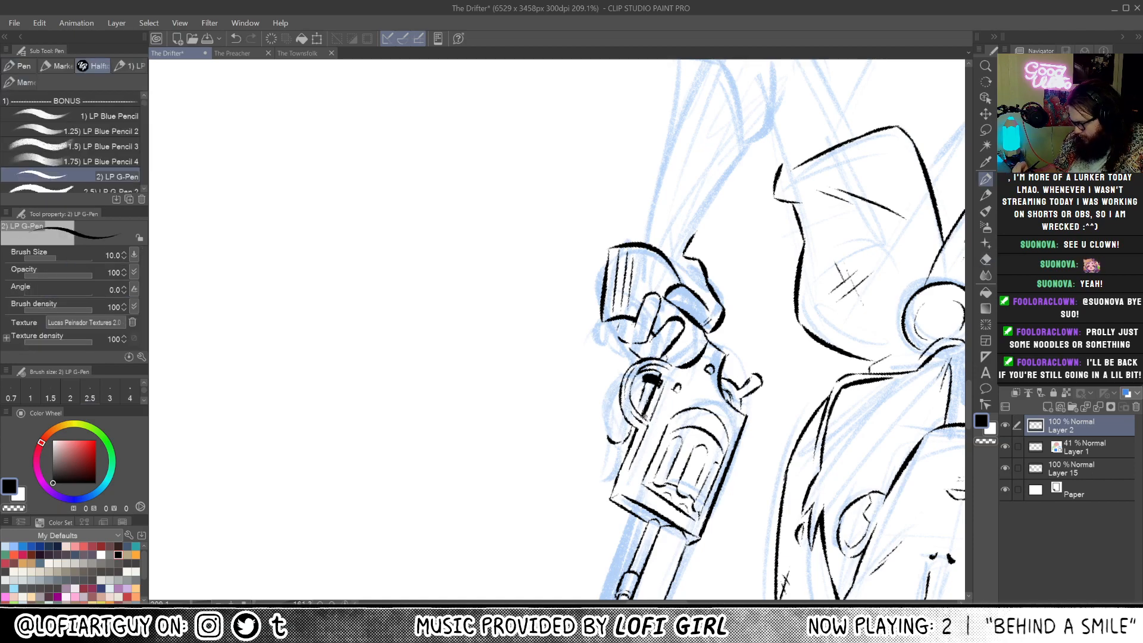
key("e")
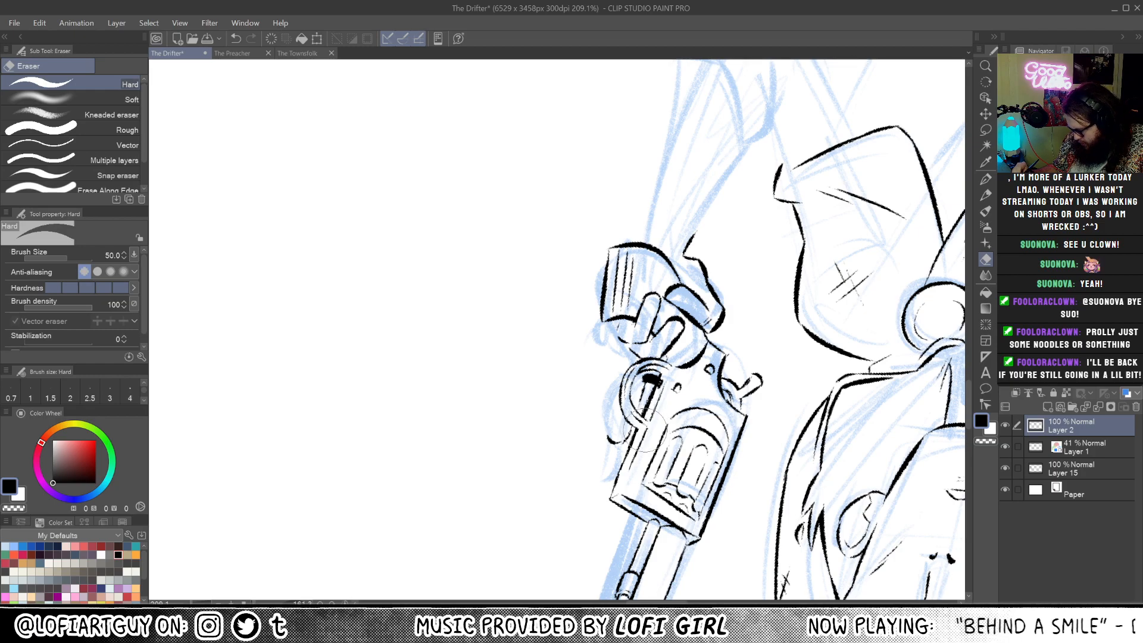
key("p")
scroll(608, 468, "down", 2)
left_click_drag(609, 468, 549, 481)
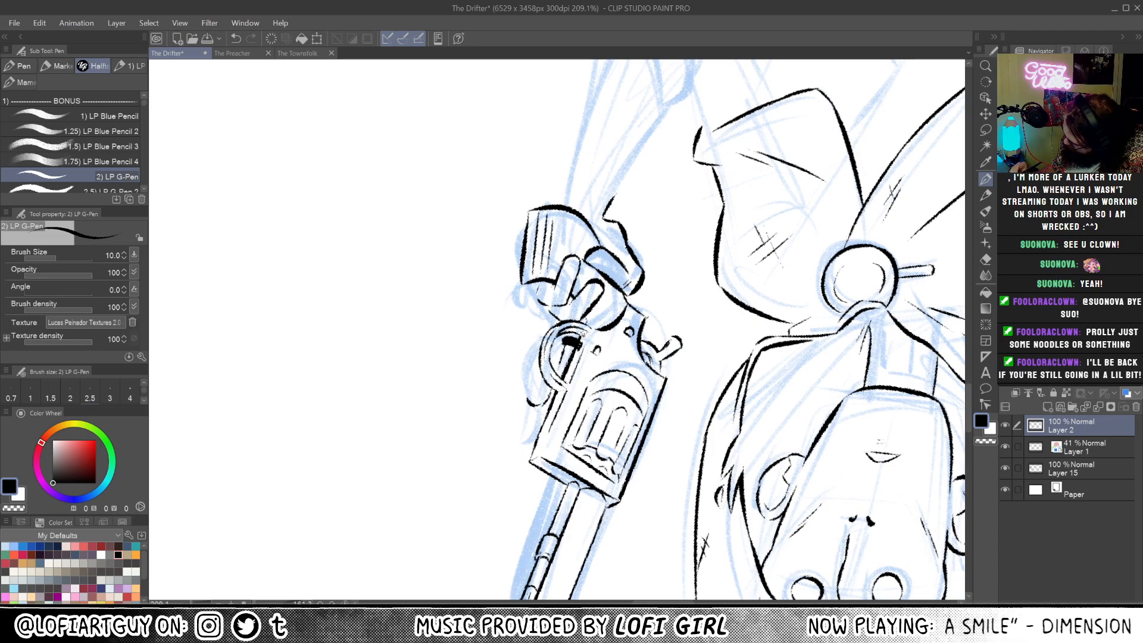
mouse_move(553, 390)
left_mouse_down()
mouse_move(546, 399)
mouse_move(565, 420)
left_mouse_up()
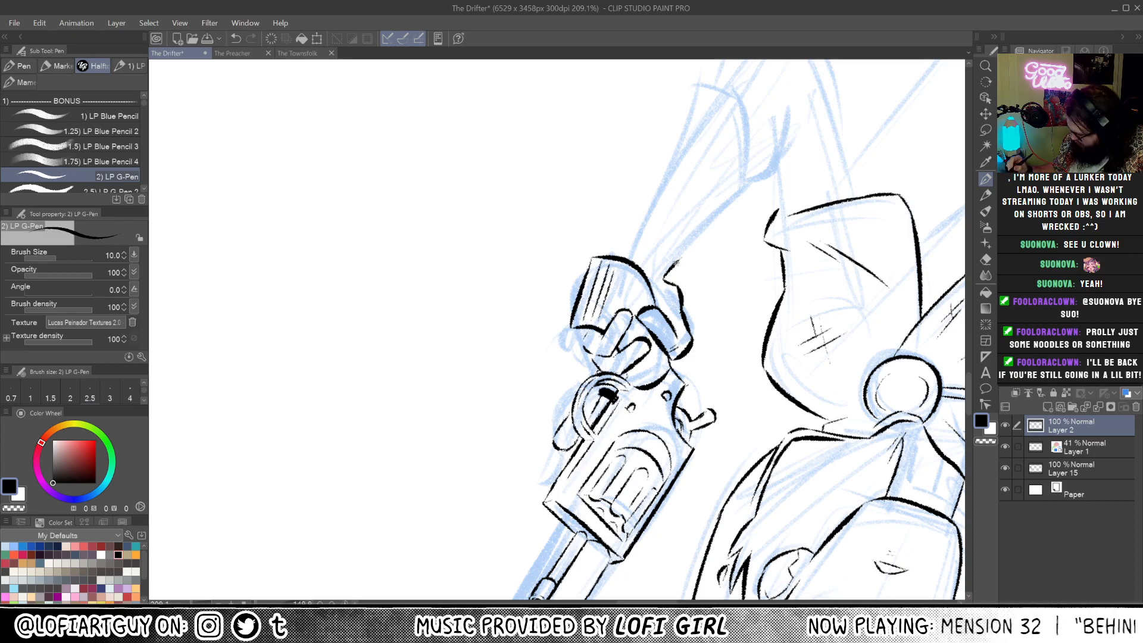
- Ink another finger wrapping over the top of the revolver's grip and clean up its overlap with the neighbouring finger
left_click_drag(682, 321, 523, 480)
left_click_drag(646, 348, 530, 411)
left_click_drag(536, 360, 685, 376)
left_click_drag(665, 288, 642, 306)
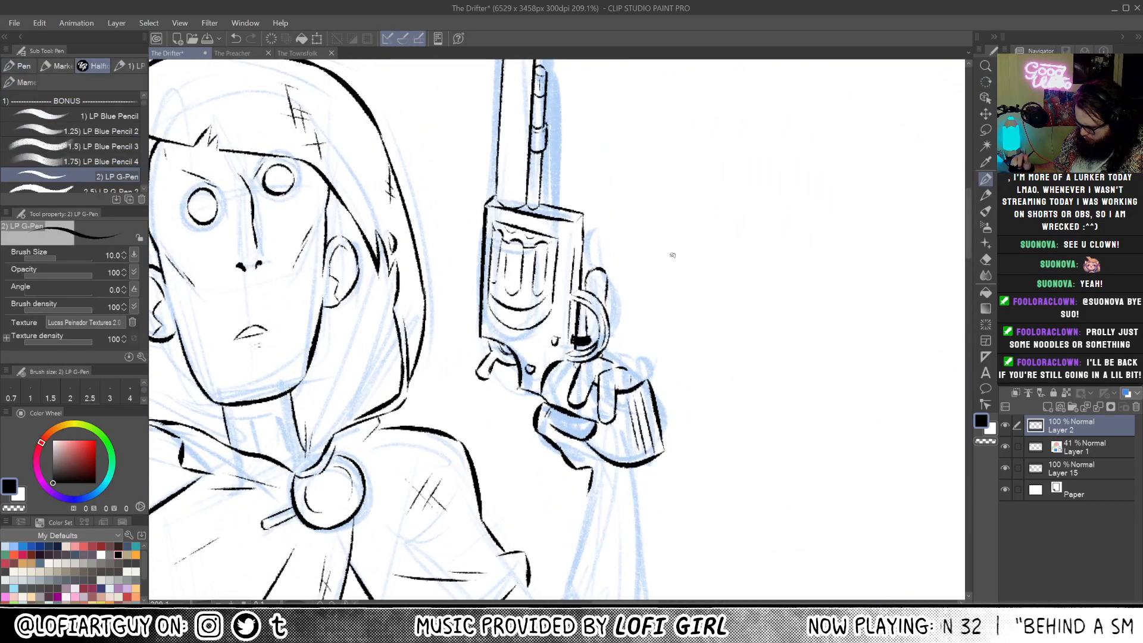
mouse_move(653, 369)
left_mouse_down()
mouse_move(632, 376)
mouse_move(640, 359)
left_mouse_up()
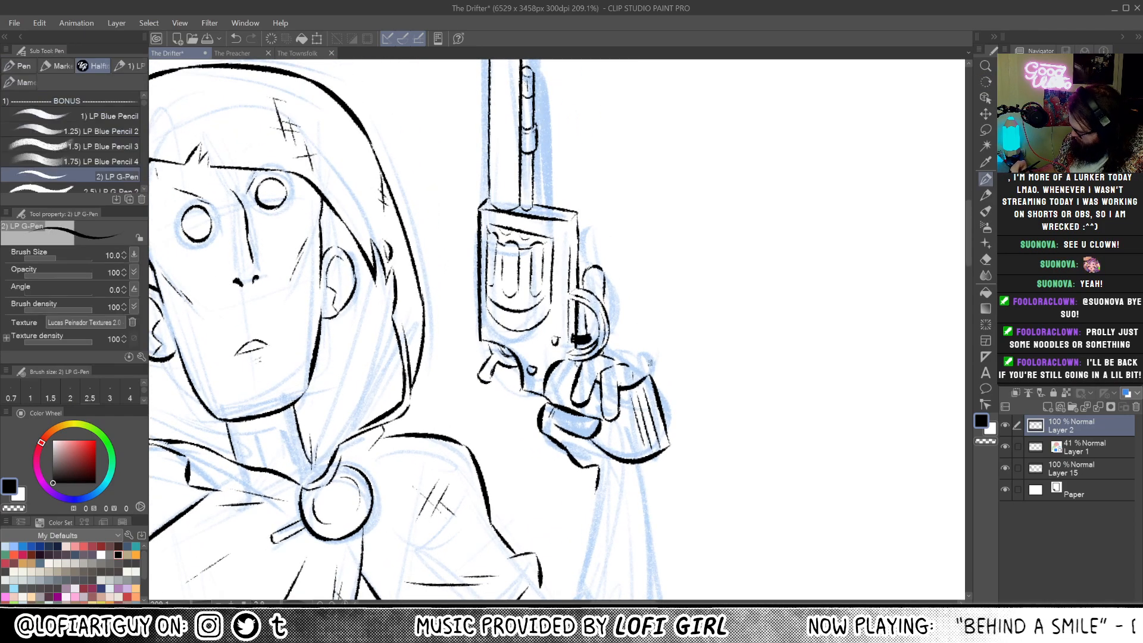
key("ctrl+z")
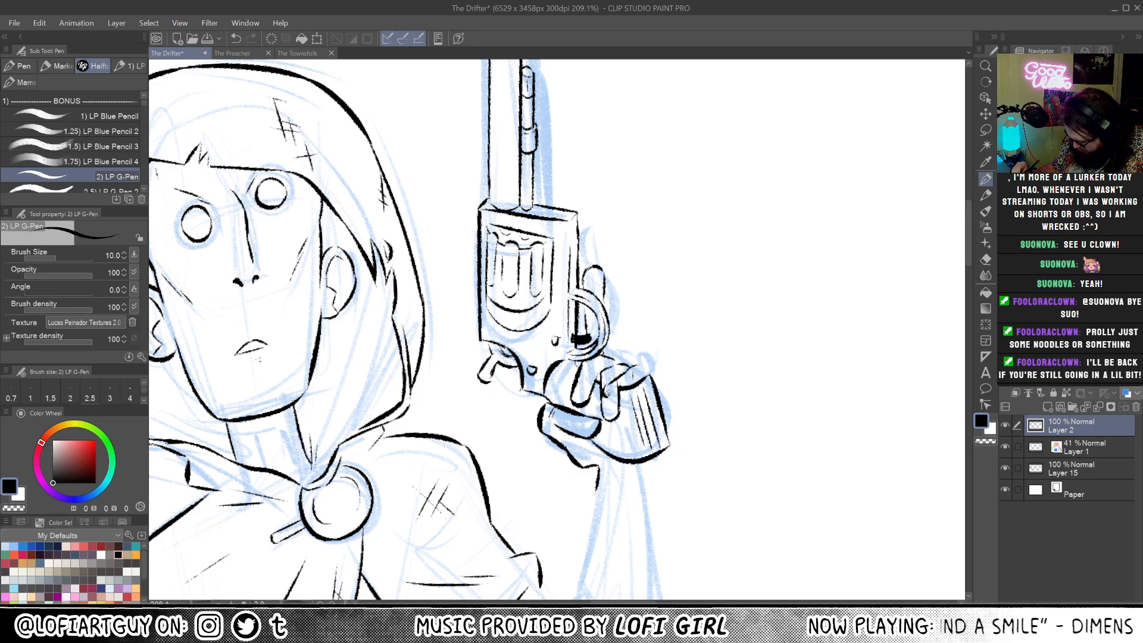
key("ctrl+z")
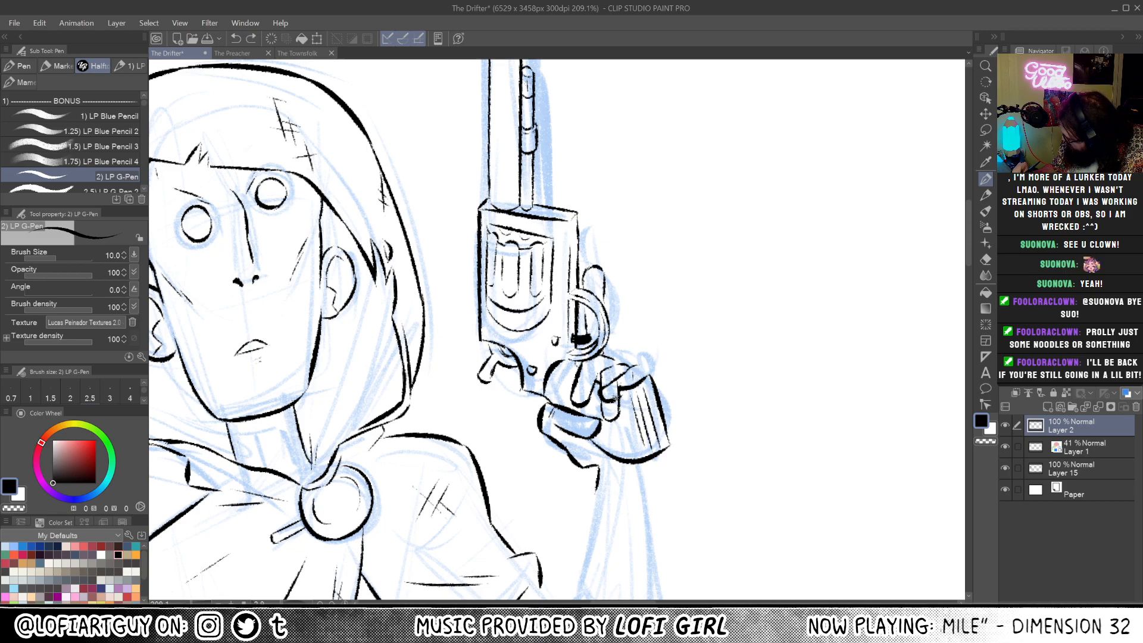
key("e")
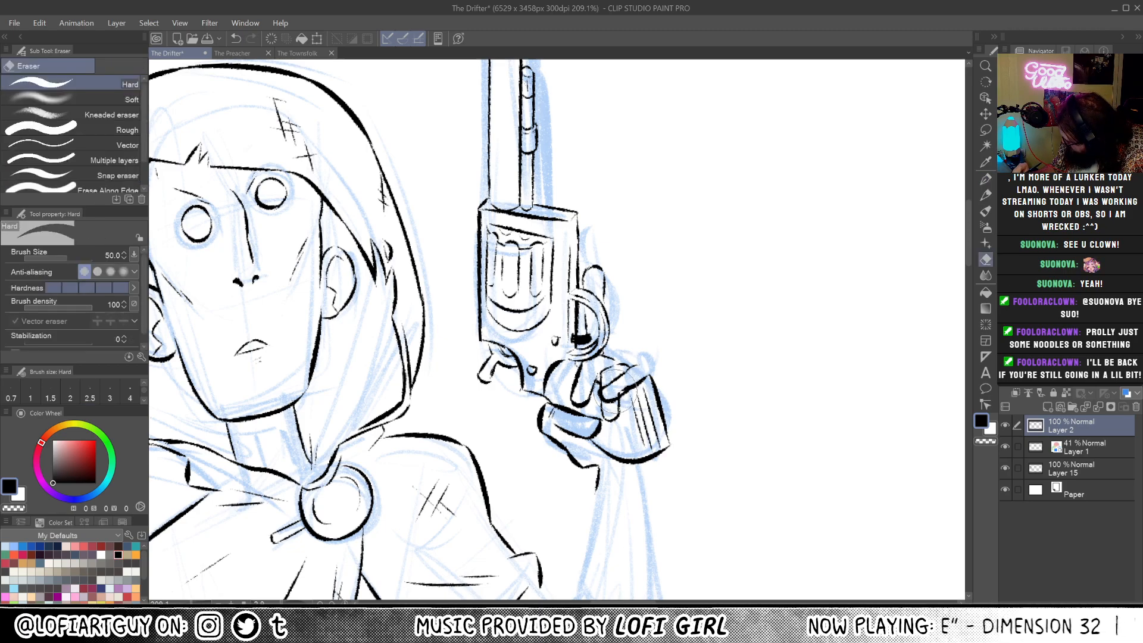
key("p")
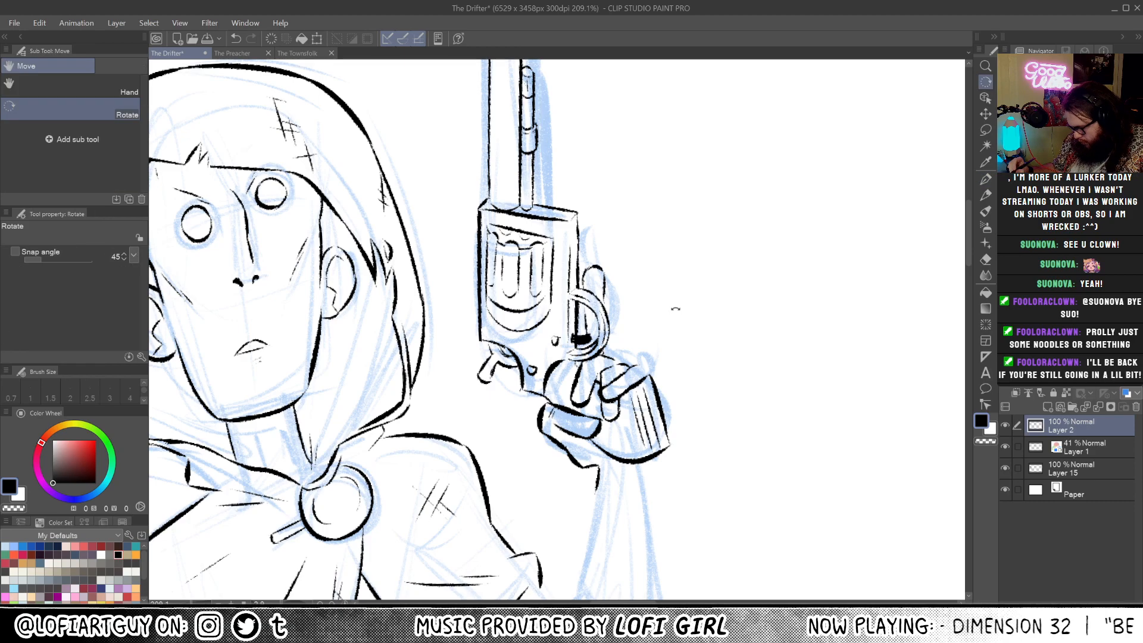
- Ink a short line for the start of the wrist's outer edge below the grip and touch up the gripping fingers
mouse_move(620, 389)
left_mouse_down()
mouse_move(603, 470)
mouse_move(676, 321)
mouse_move(699, 310)
left_mouse_up()
key("p")
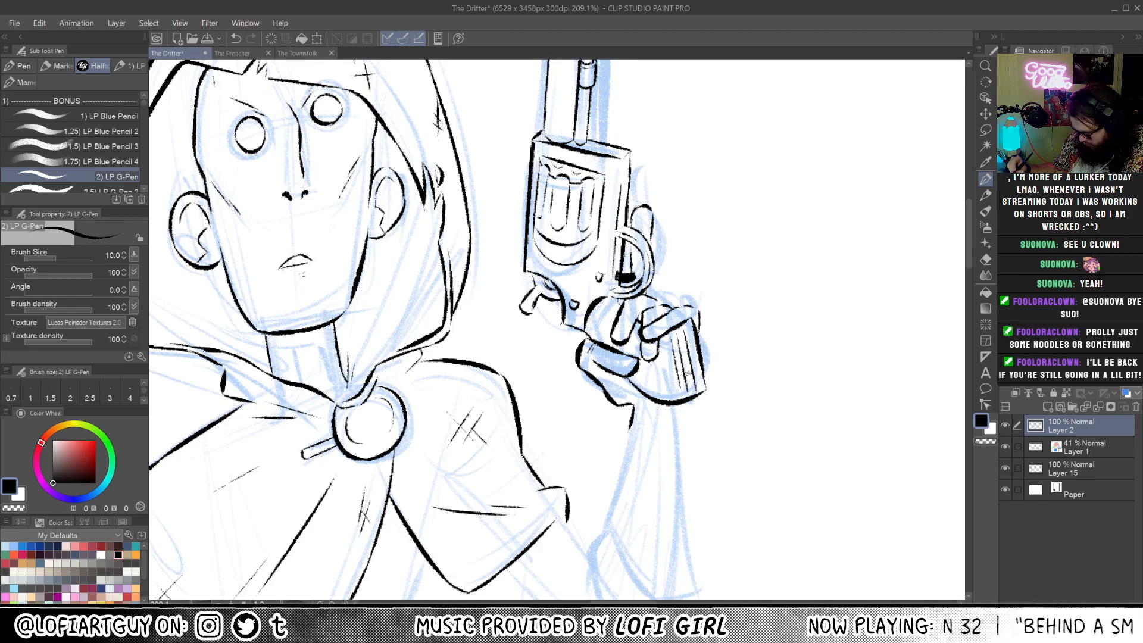
left_click_drag(687, 401, 684, 424)
key("ctrl+z")
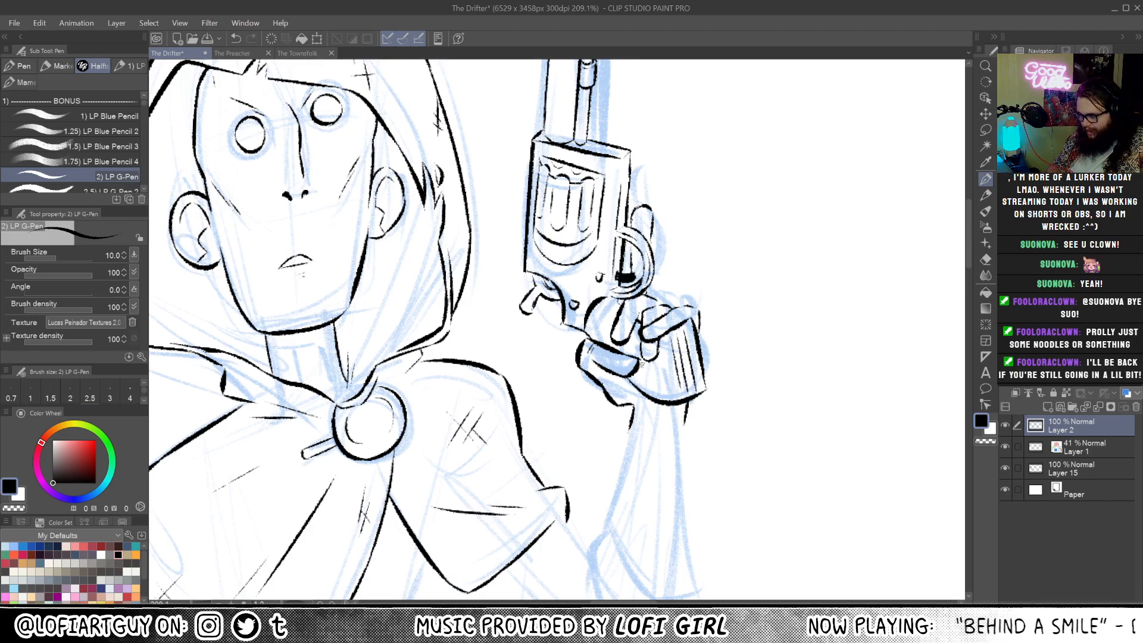
key("r")
mouse_move(727, 289)
left_mouse_down()
mouse_move(589, 490)
mouse_move(669, 497)
left_mouse_up()
key("space")
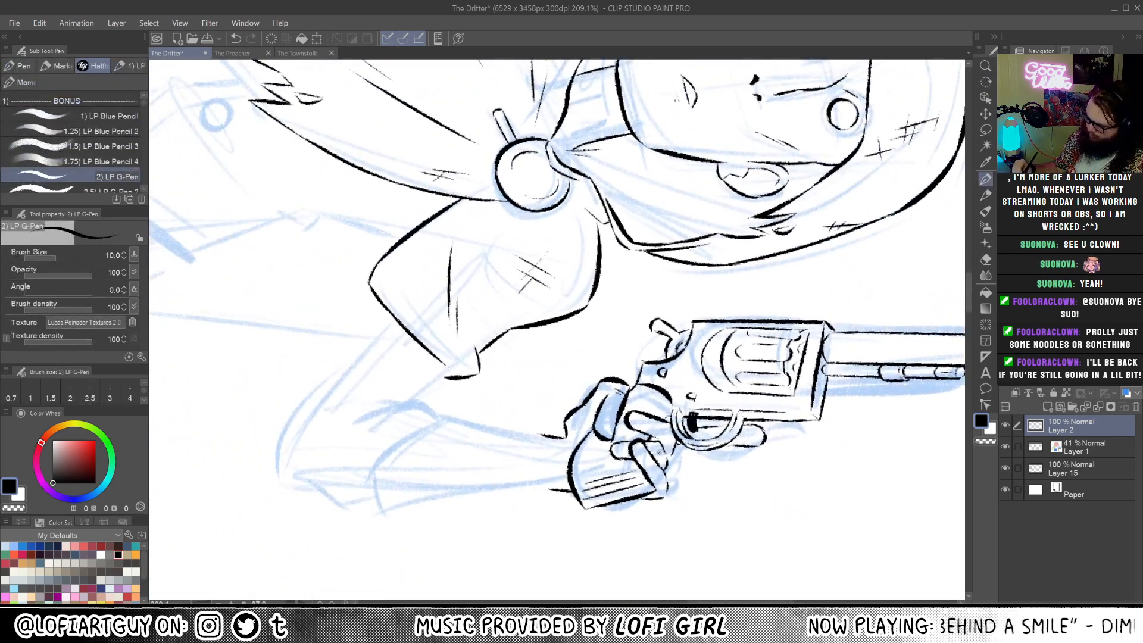
key("e")
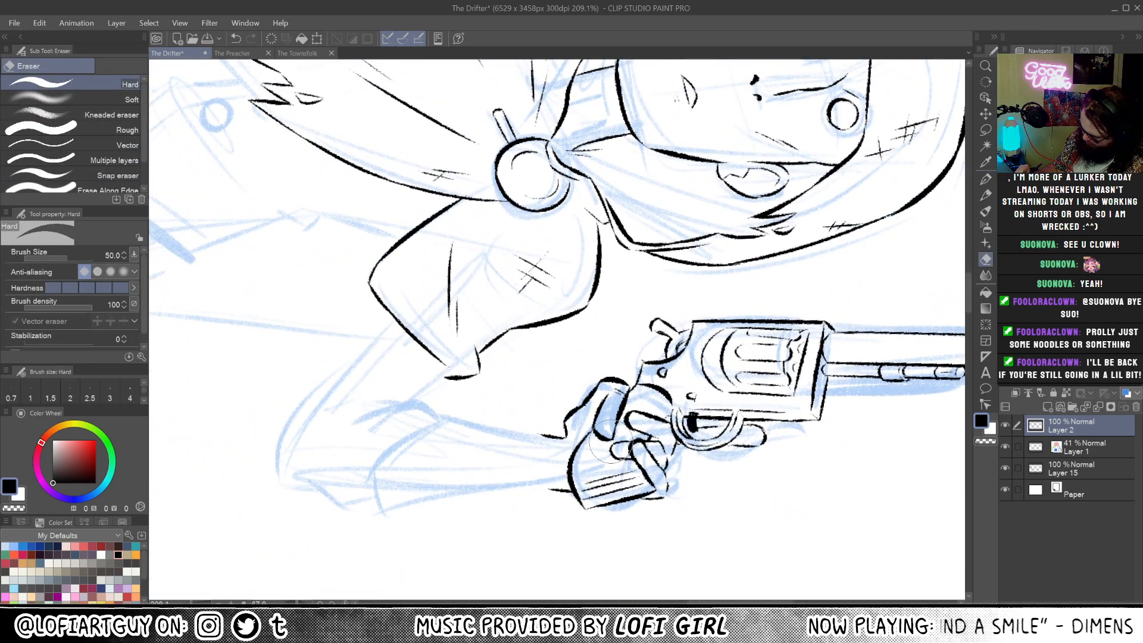
key("p")
left_click_drag(680, 447, 704, 418)
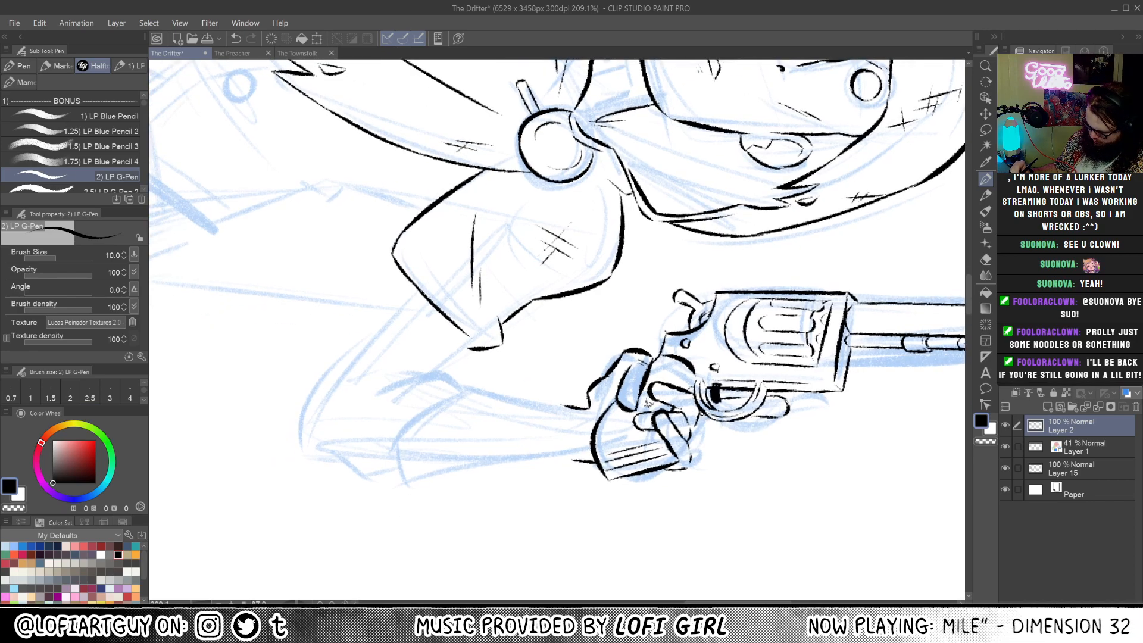
key("ctrl+z")
left_click_drag(641, 494, 789, 361)
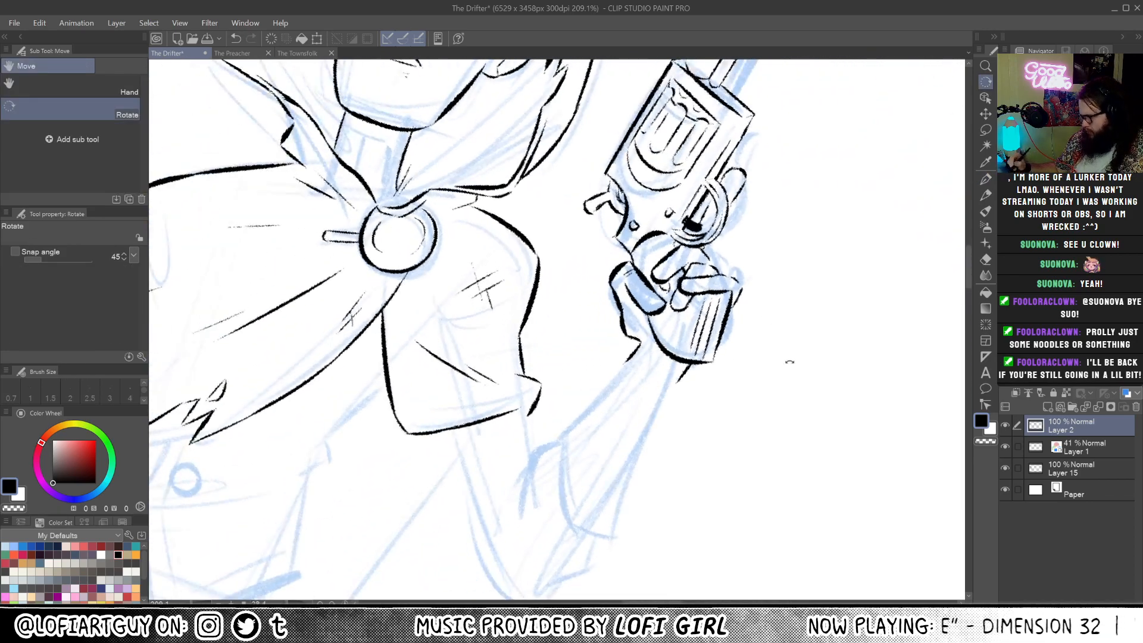
left_click_drag(779, 309, 732, 454)
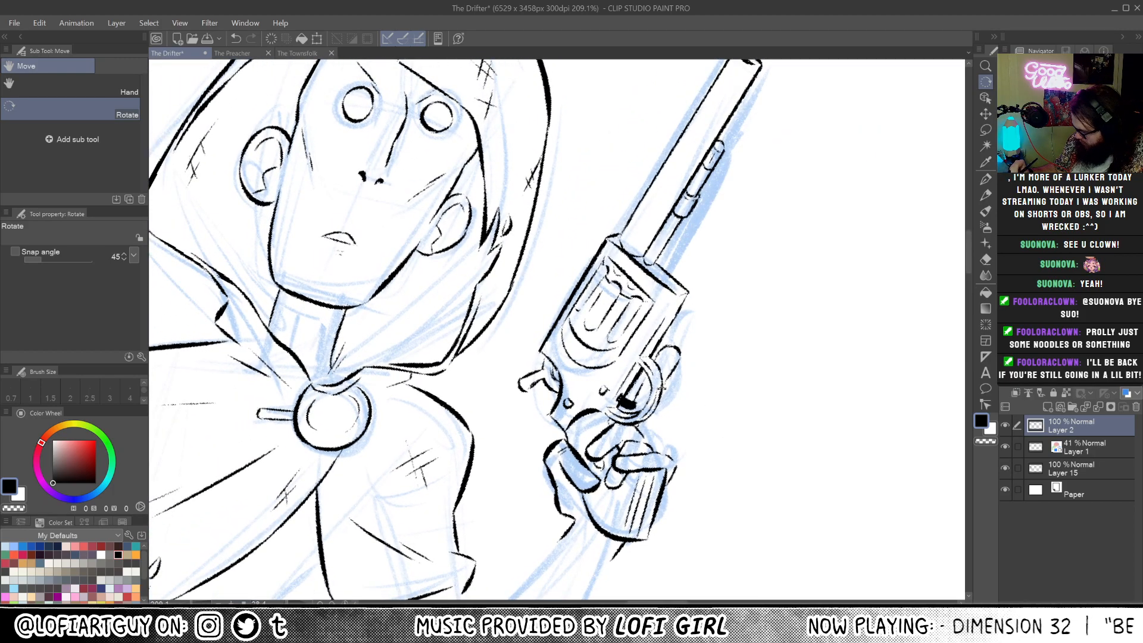
left_click_drag(662, 388, 675, 356)
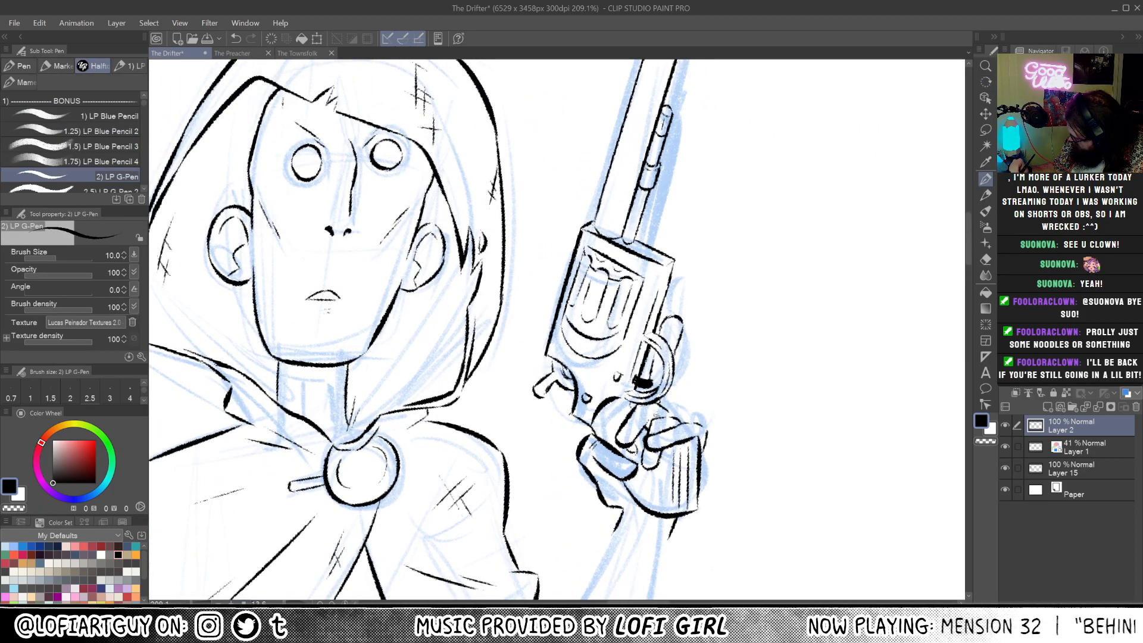
left_click_drag(661, 395, 631, 458)
left_click_drag(589, 491, 637, 447)
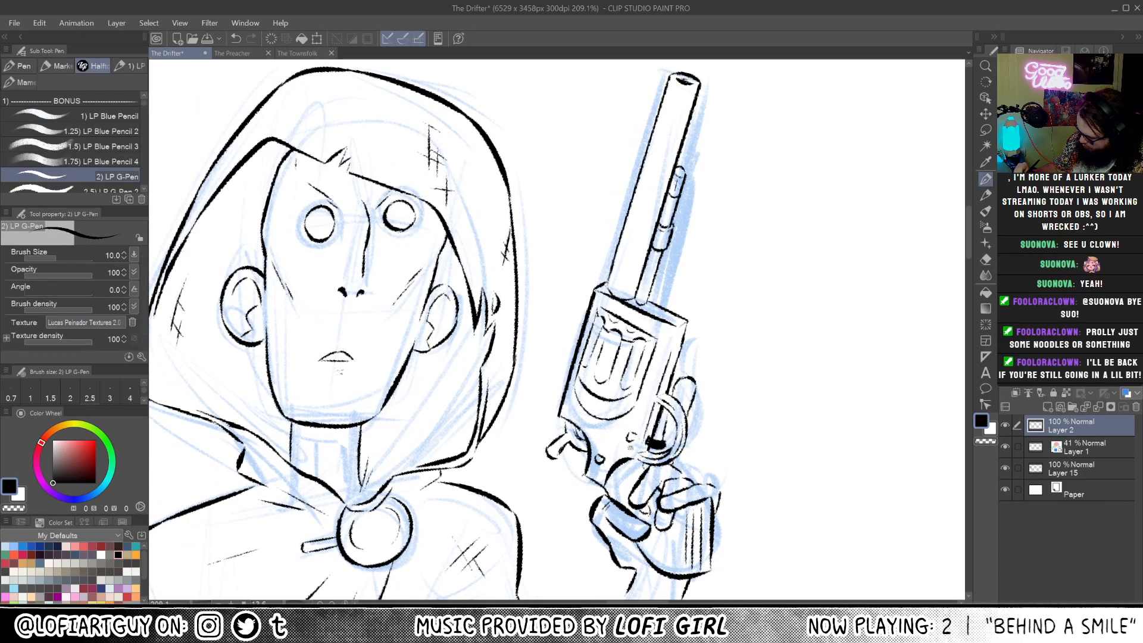
- Ink the forearm's inner edge running from the wrist below the revolver grip down toward the elbow
left_click_drag(714, 375, 587, 528)
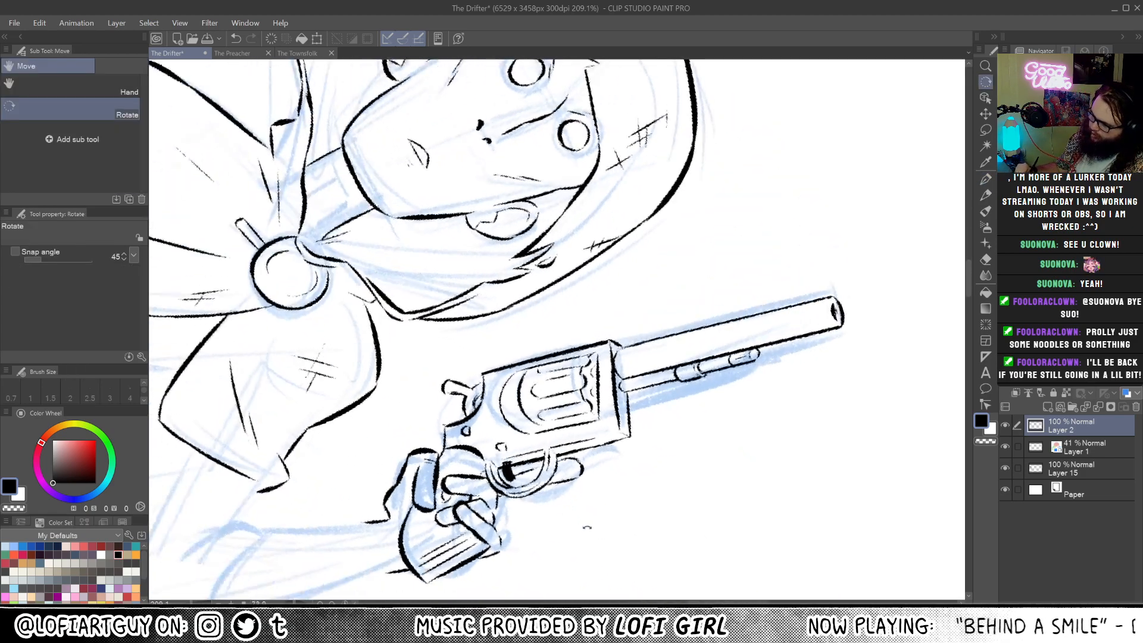
left_click_drag(549, 435, 650, 447)
left_click_drag(620, 549, 649, 462)
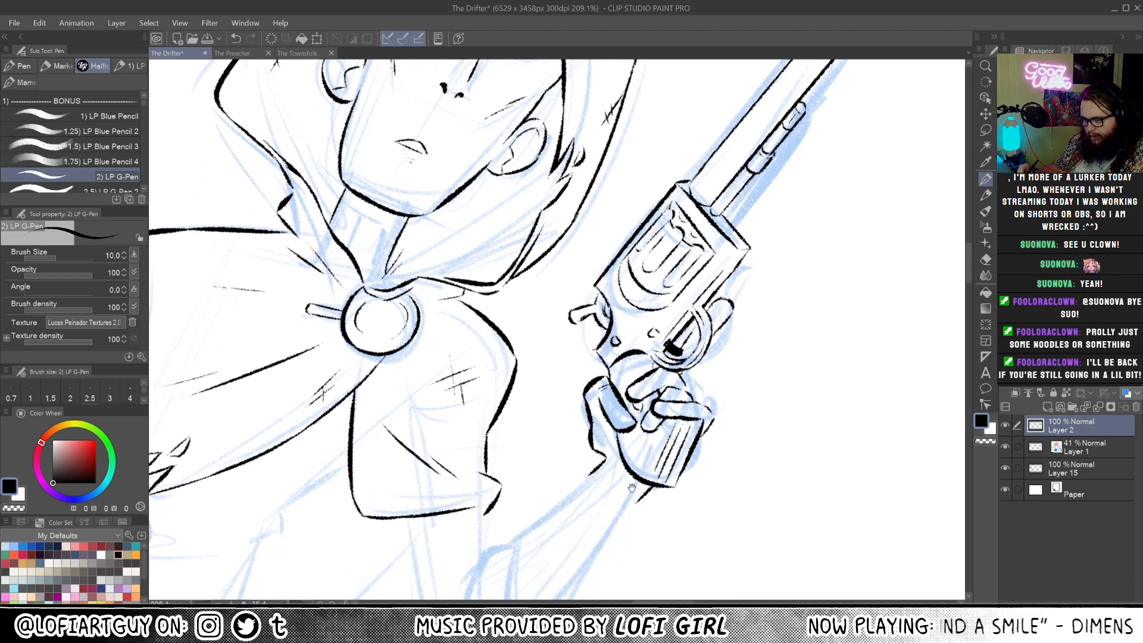
left_click_drag(522, 547, 676, 327)
left_click_drag(511, 478, 559, 511)
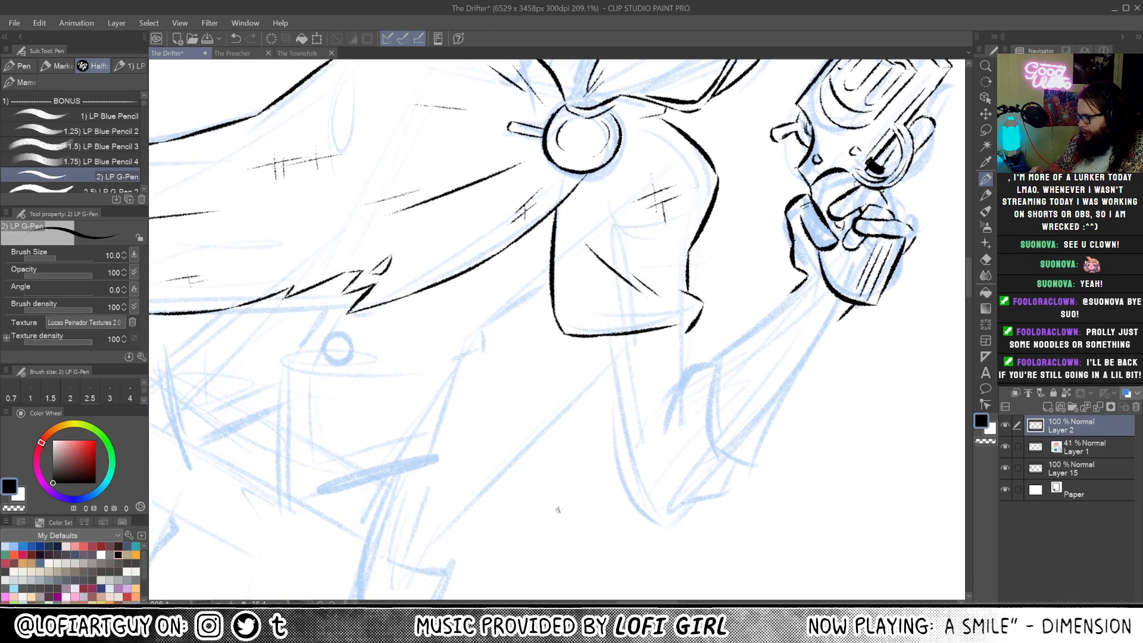
left_click_drag(743, 373, 652, 493)
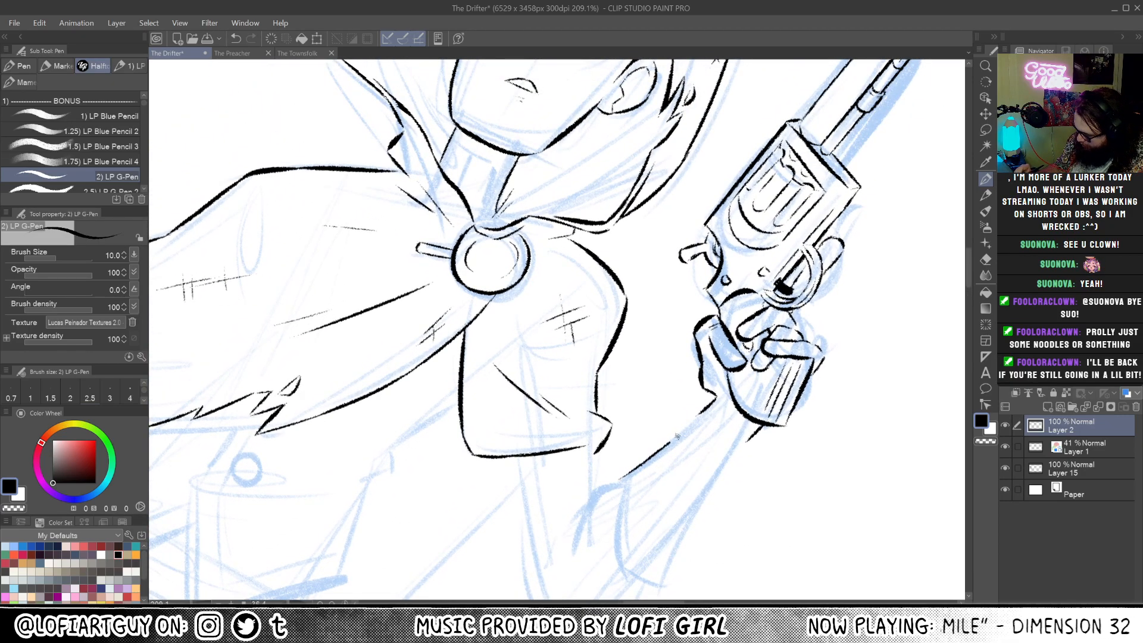
left_click_drag(625, 473, 713, 406)
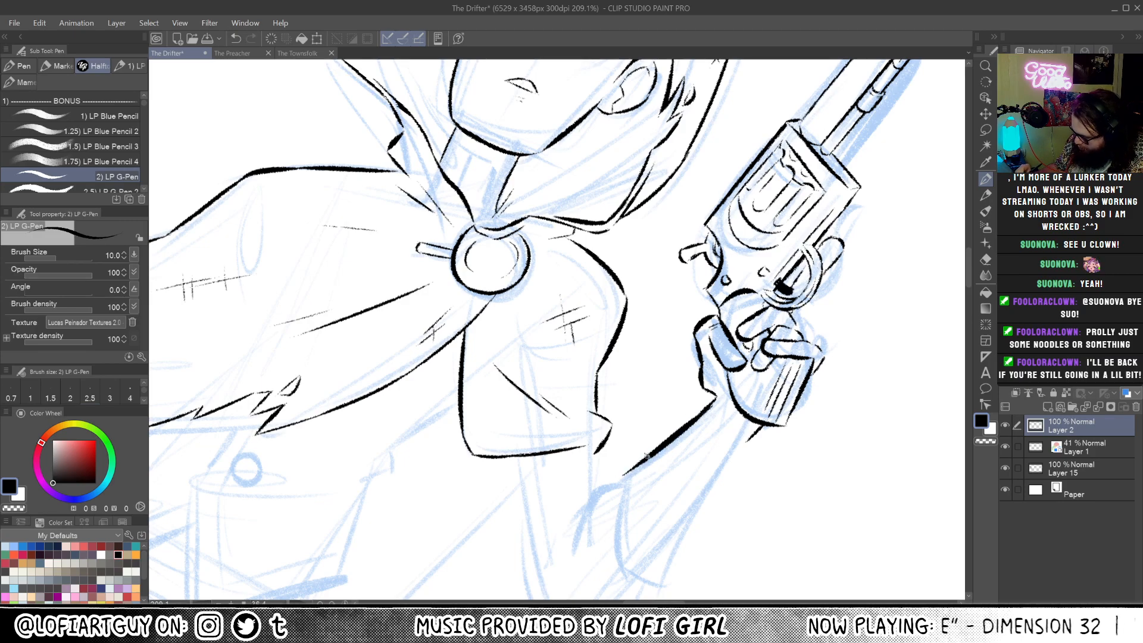
key("ctrl+z")
left_click_drag(620, 475, 716, 400)
key("ctrl+z")
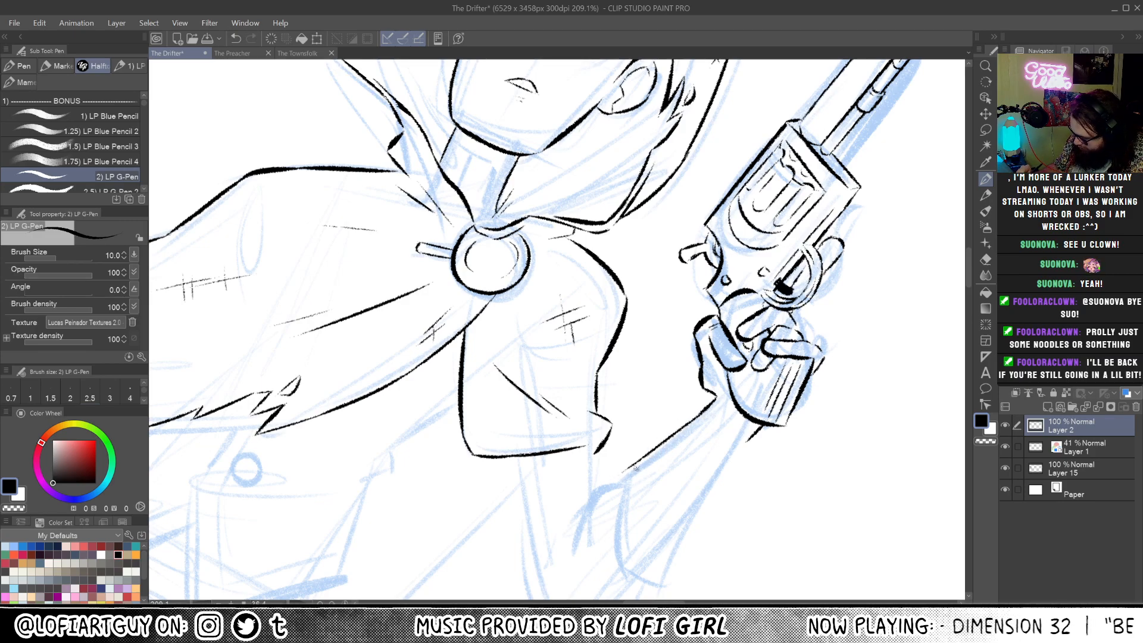
- Ink the curved edge of the forearm cuff beside the inner elbow
mouse_move(658, 487)
left_mouse_down()
mouse_move(680, 454)
mouse_move(664, 432)
left_mouse_up()
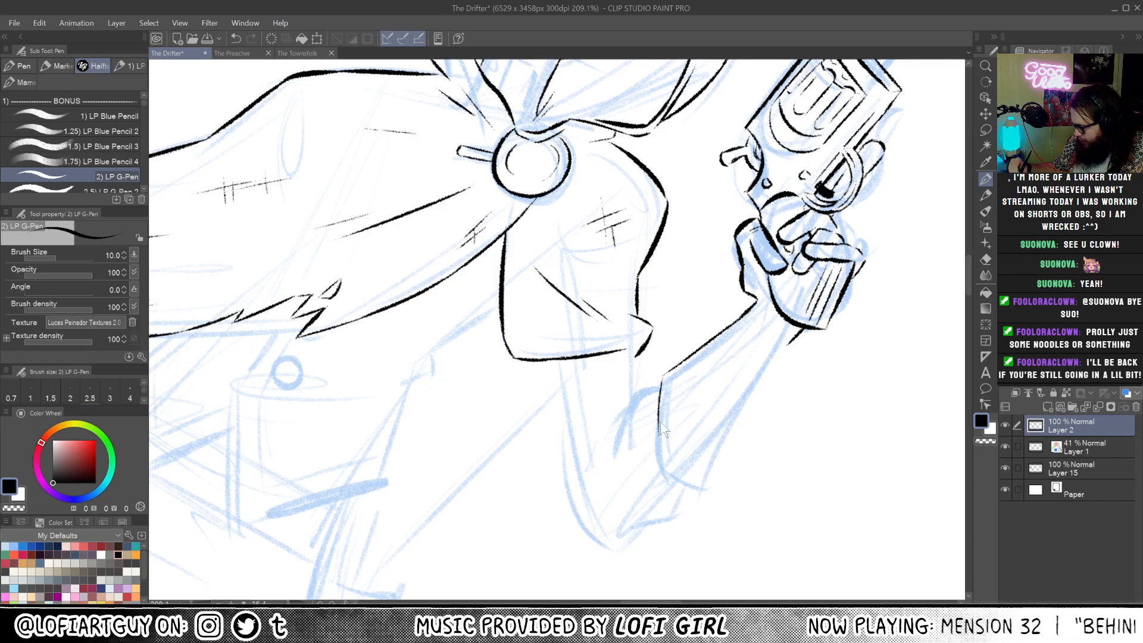
key("ctrl+z")
left_click_drag(662, 378, 659, 468)
key("ctrl+z")
left_click_drag(661, 377, 673, 485)
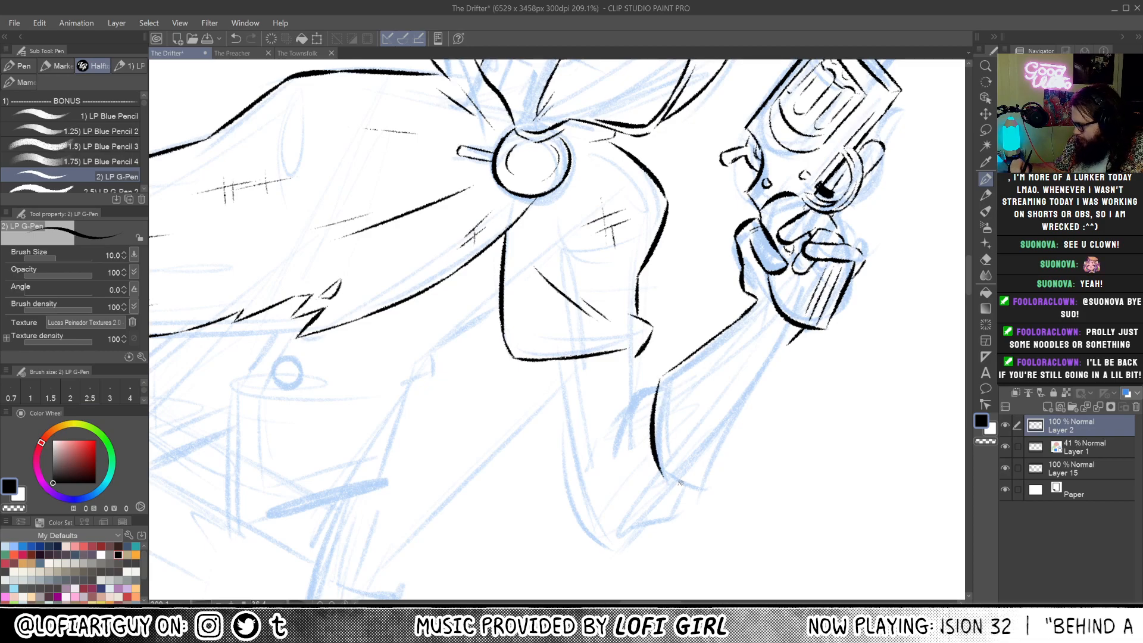
- Turn the canvas and ink the forearm's outer edge from the revolver grip to the end of the cuff
mouse_move(565, 544)
left_mouse_down()
mouse_move(609, 554)
mouse_move(709, 244)
mouse_move(727, 535)
left_mouse_up()
left_click_drag(595, 477, 619, 467)
key("p")
left_click_drag(597, 516, 664, 438)
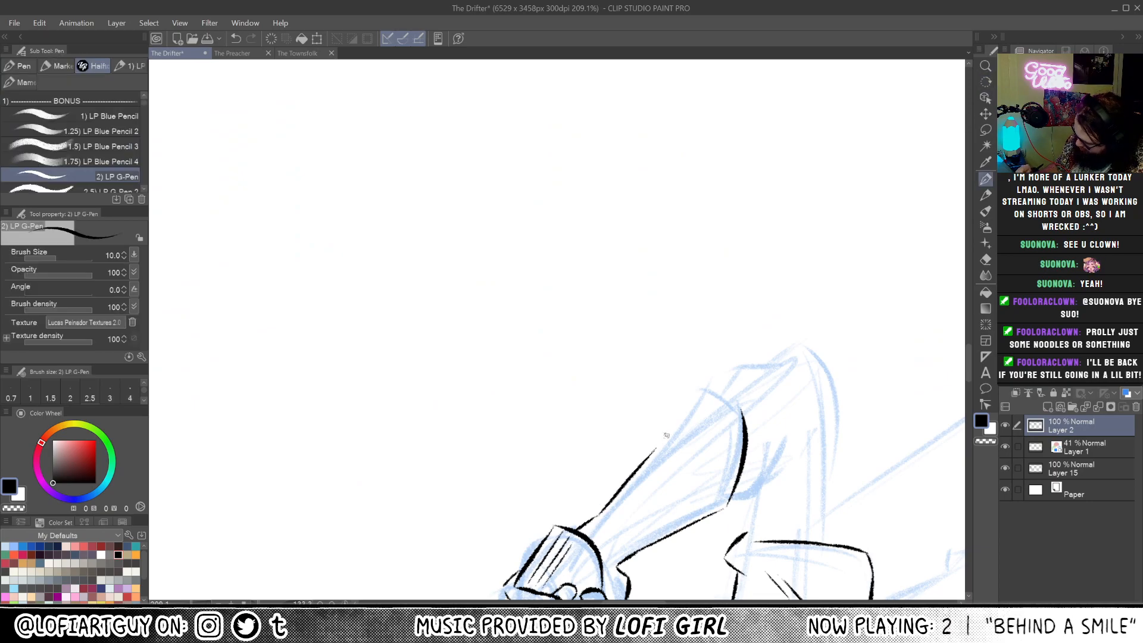
key("ctrl+z")
left_click_drag(592, 519, 706, 384)
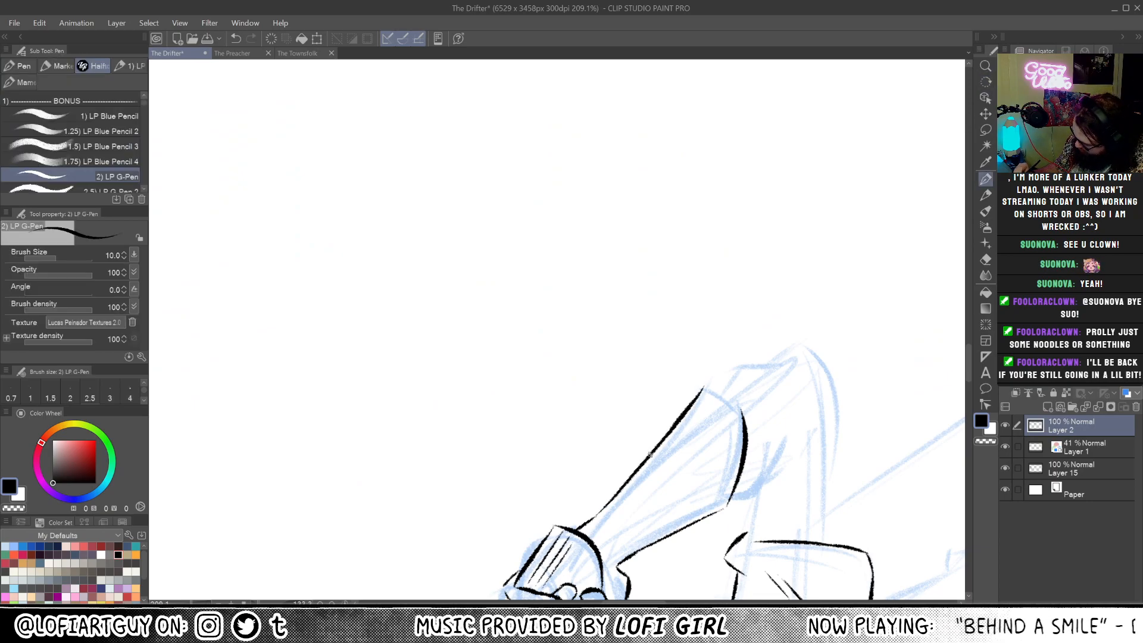
- Close off the elbow end of the forearm cuff with a short G-Pen line joining both edges
key("r")
mouse_move(619, 495)
left_mouse_down()
mouse_move(667, 233)
mouse_move(764, 505)
left_mouse_up()
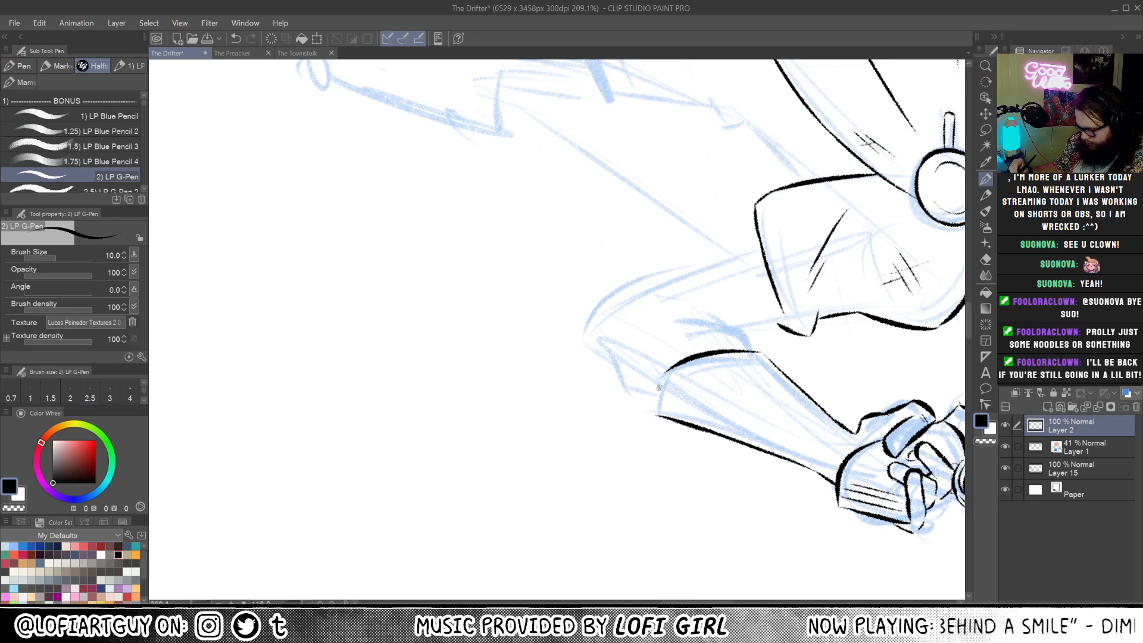
mouse_move(665, 369)
left_mouse_down()
mouse_move(654, 422)
mouse_move(682, 390)
left_mouse_up()
key("ctrl+z")
key("e")
key("p")
- Add thin contour and fold lines inside the forearm, following the cuff's curve and the arm's length
key("r")
left_click_drag(685, 496, 744, 268)
left_click_drag(742, 324, 762, 514)
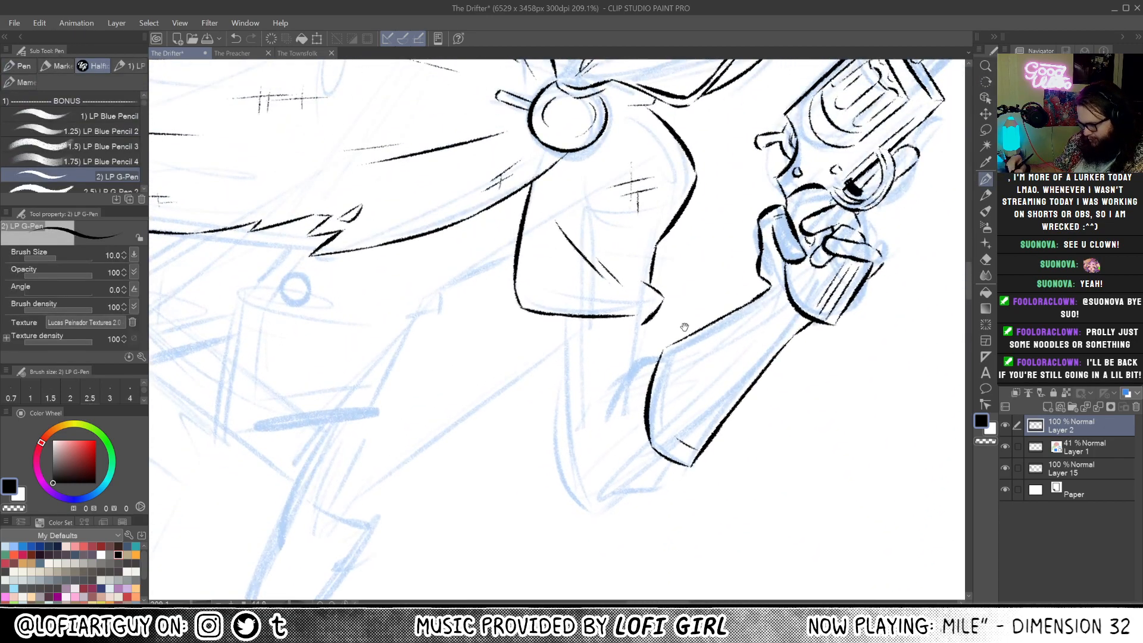
left_click_drag(685, 343, 675, 417)
key("ctrl+z")
mouse_move(680, 352)
left_mouse_down()
mouse_move(672, 424)
mouse_move(746, 329)
left_mouse_up()
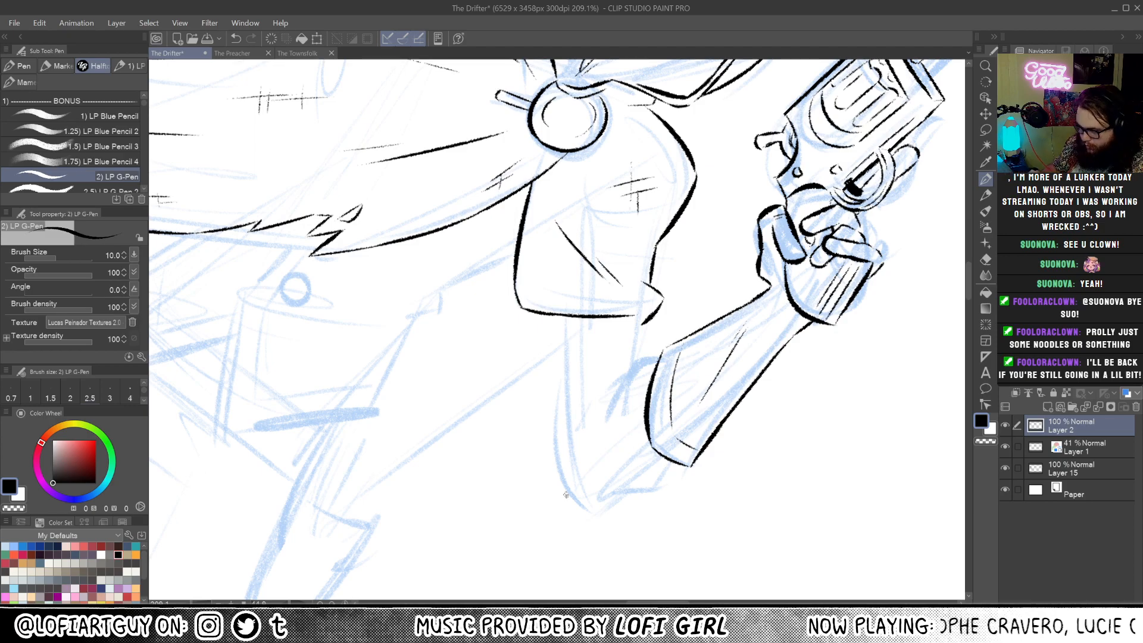
- Ink the bunched sleeve crease at the inner elbow next to the forearm cuff
key("r")
left_click_drag(608, 543, 729, 467)
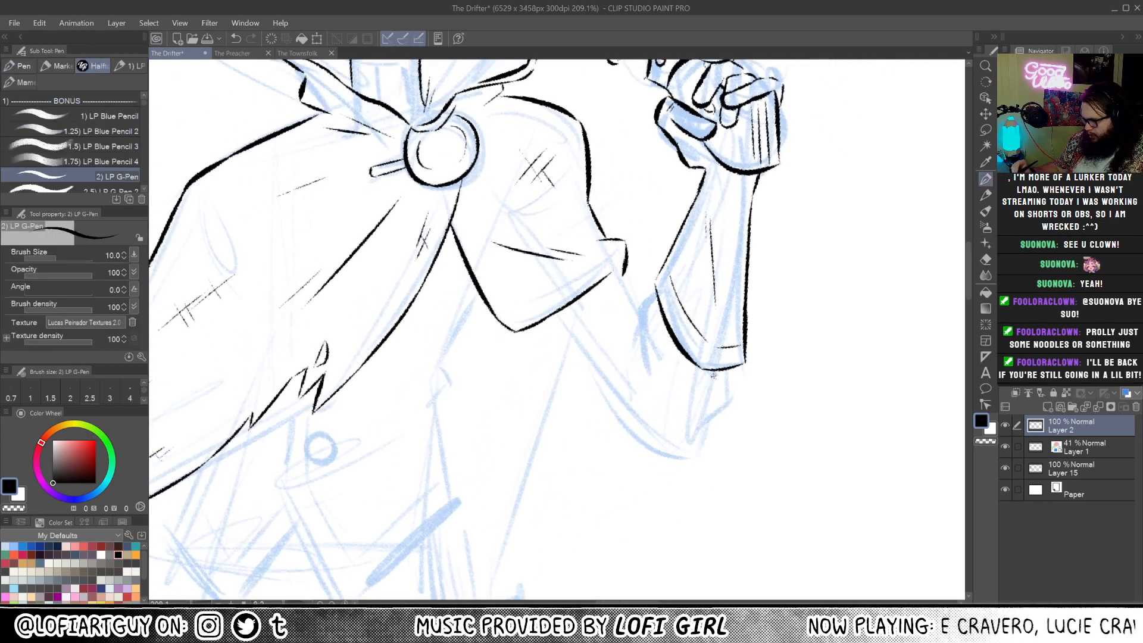
left_click_drag(704, 395, 742, 521)
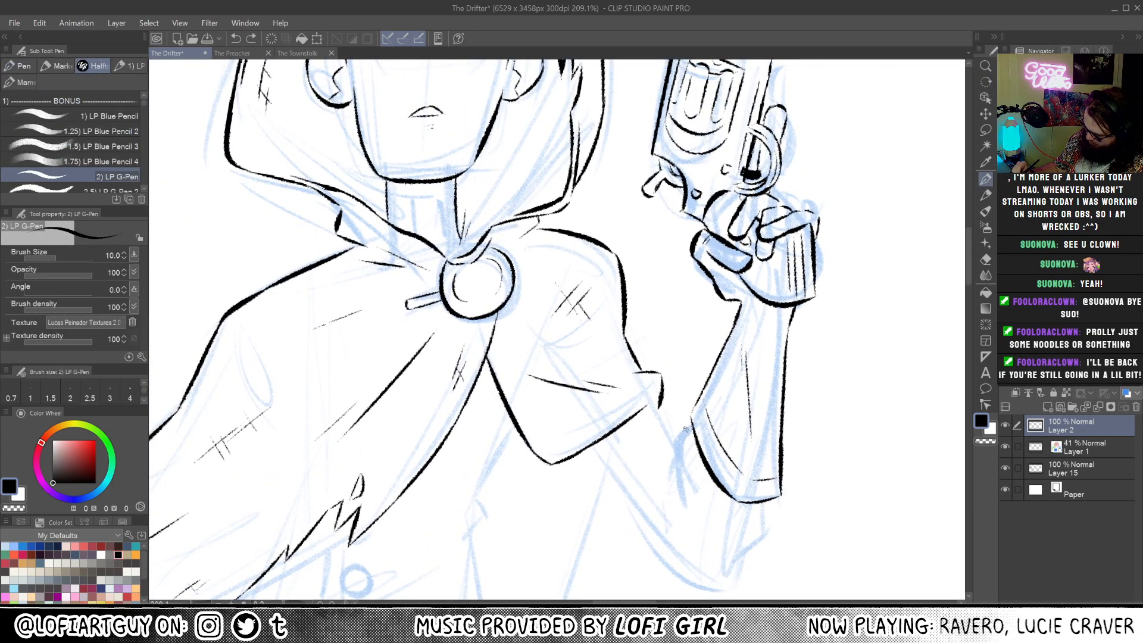
mouse_move(693, 423)
left_mouse_down()
mouse_move(671, 449)
mouse_move(679, 500)
left_mouse_up()
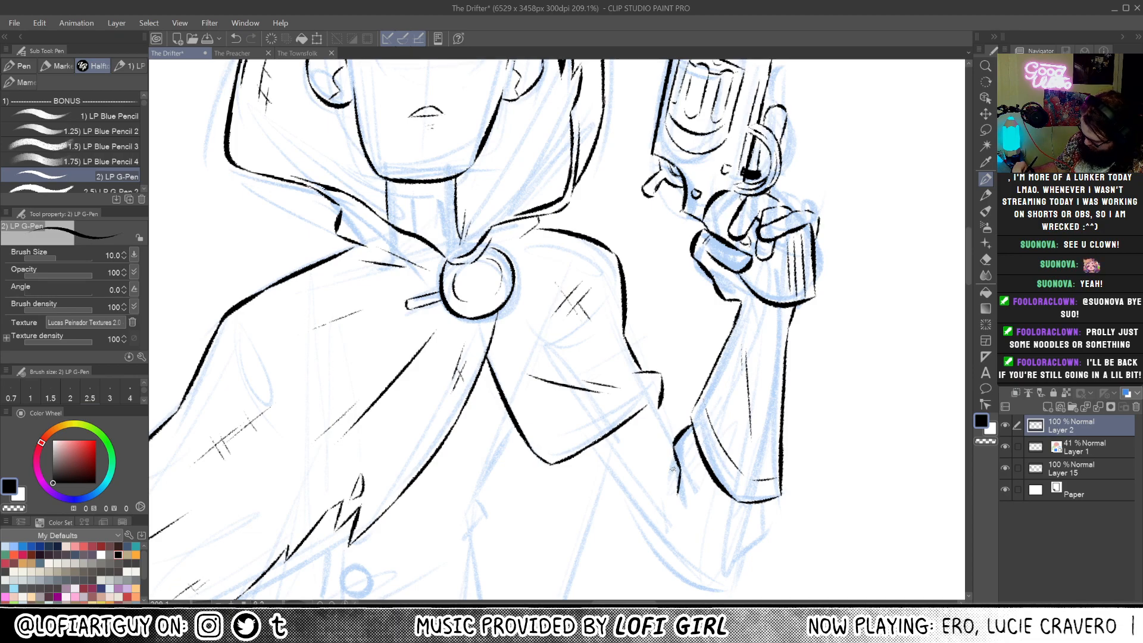
- Turn the canvas sideways and ink the underside of the elbow from the cuff to the elbow's tip
key("r")
mouse_move(736, 525)
left_mouse_down()
mouse_move(792, 471)
mouse_move(829, 410)
mouse_move(812, 497)
left_mouse_up()
key("r")
mouse_move(786, 432)
left_mouse_down()
mouse_move(447, 495)
mouse_move(717, 453)
left_mouse_up()
key("space")
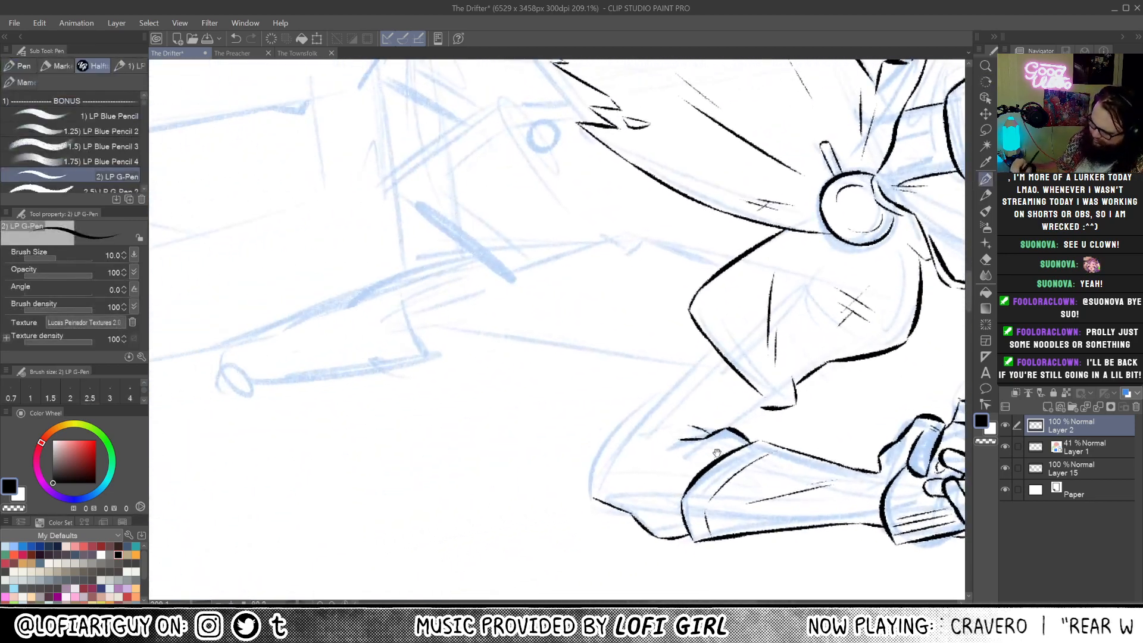
key("ctrl+z")
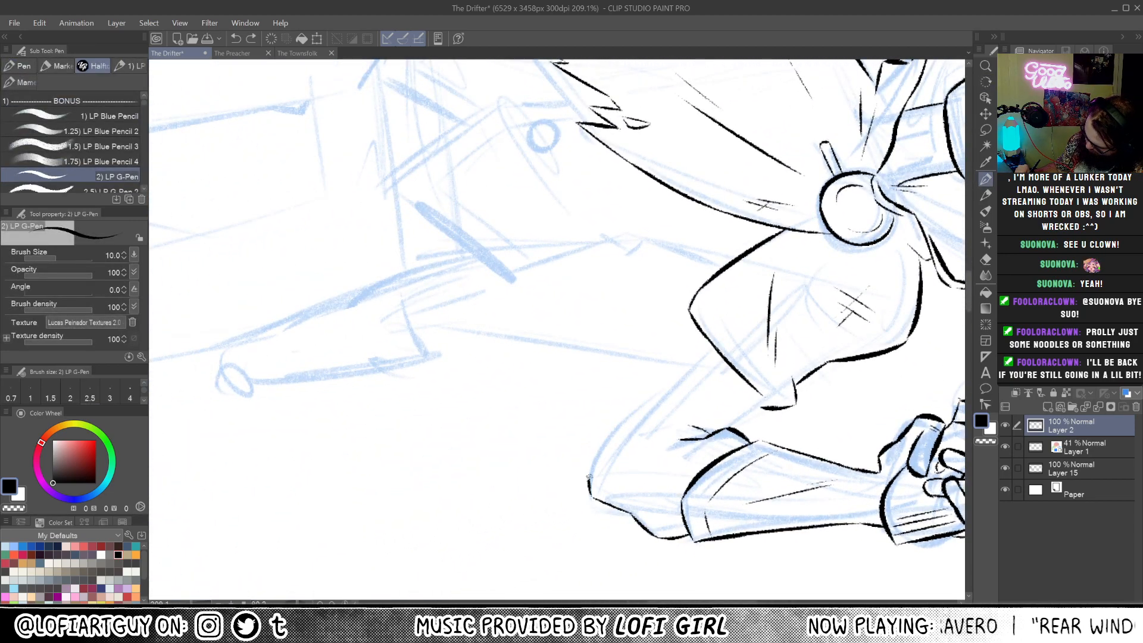
- Ink the outer edge of the upper arm in one curve from the elbow tip up to the cape's hem
left_click_drag(590, 477, 664, 389)
key("ctrl+z")
left_click_drag(594, 459, 681, 379)
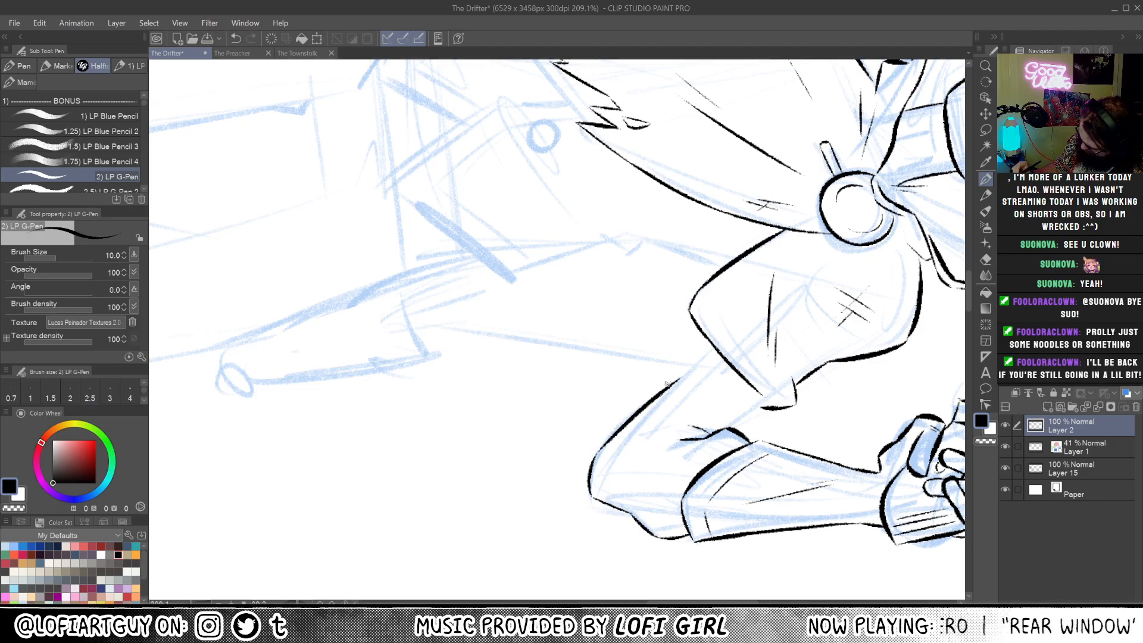
key("ctrl+z")
left_click_drag(593, 457, 706, 351)
- Ink the upper arm's inner edge below the cape and add short fold lines on the sleeve and elbow
left_click_drag(740, 438, 759, 255)
left_click_drag(768, 295, 771, 432)
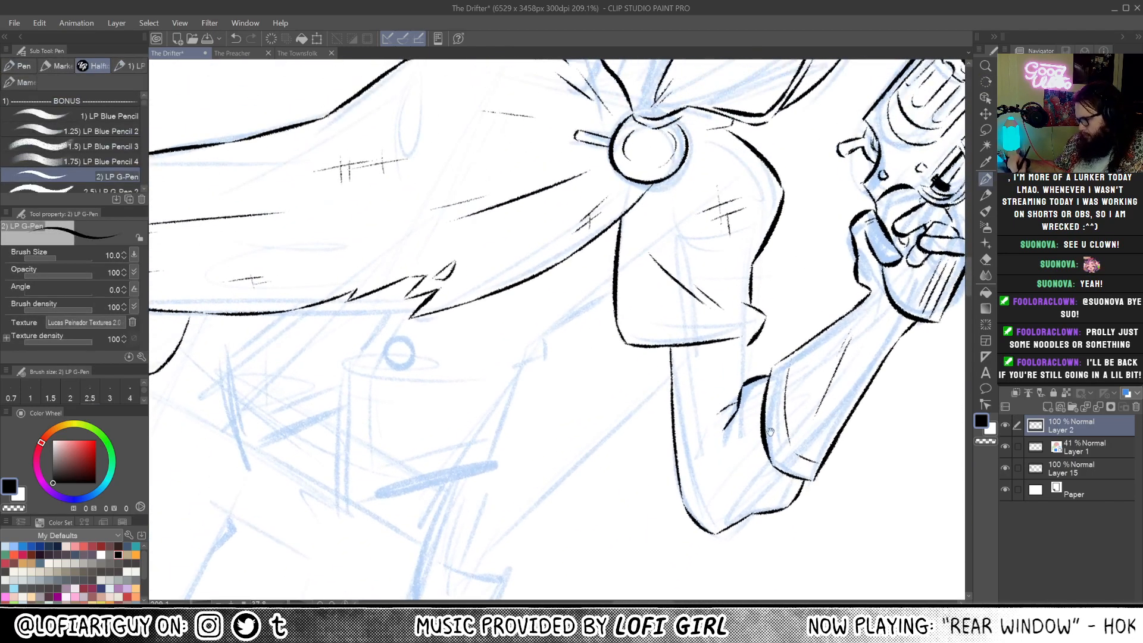
mouse_move(744, 332)
left_mouse_down()
mouse_move(751, 374)
mouse_move(719, 383)
mouse_move(777, 279)
left_mouse_up()
key("ctrl+z")
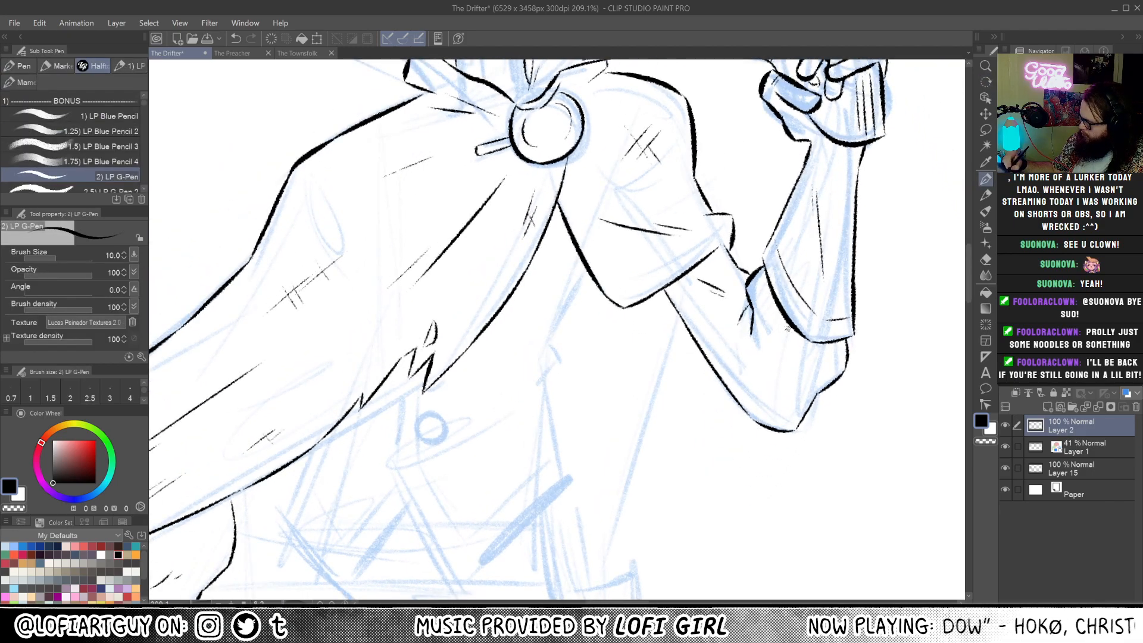
left_click_drag(787, 326, 808, 386)
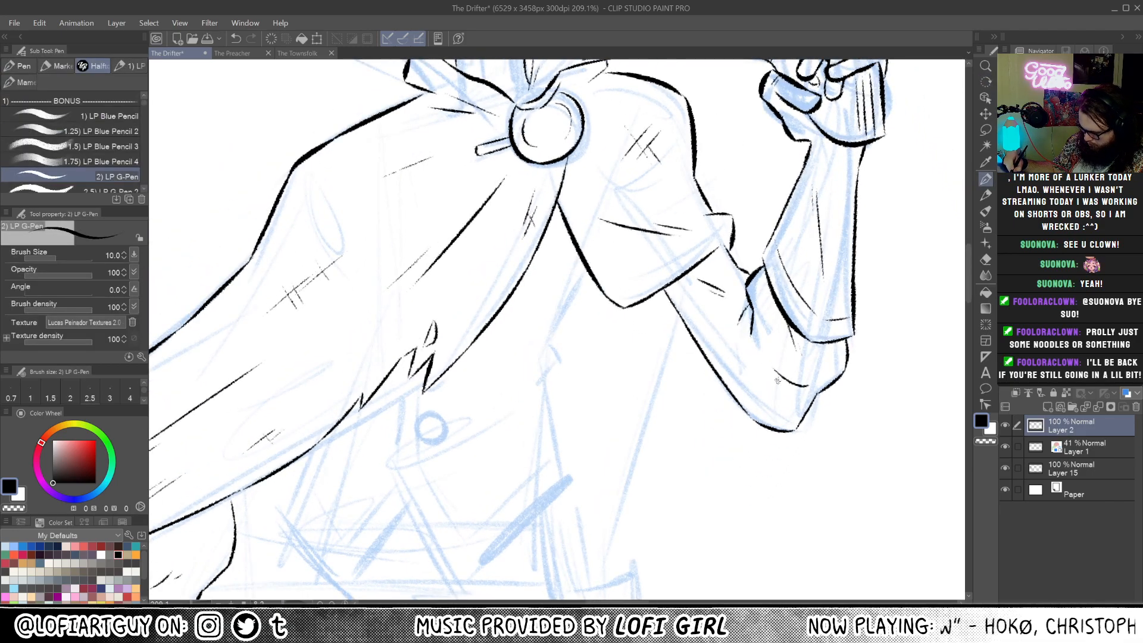
- Hide the inked Layer 2, make the sketch on Layer 1 active and choose the LP Blue Pencil
left_click_drag(795, 226, 643, 542)
left_click_drag(721, 398, 690, 574)
left_click_drag(676, 463, 751, 417)
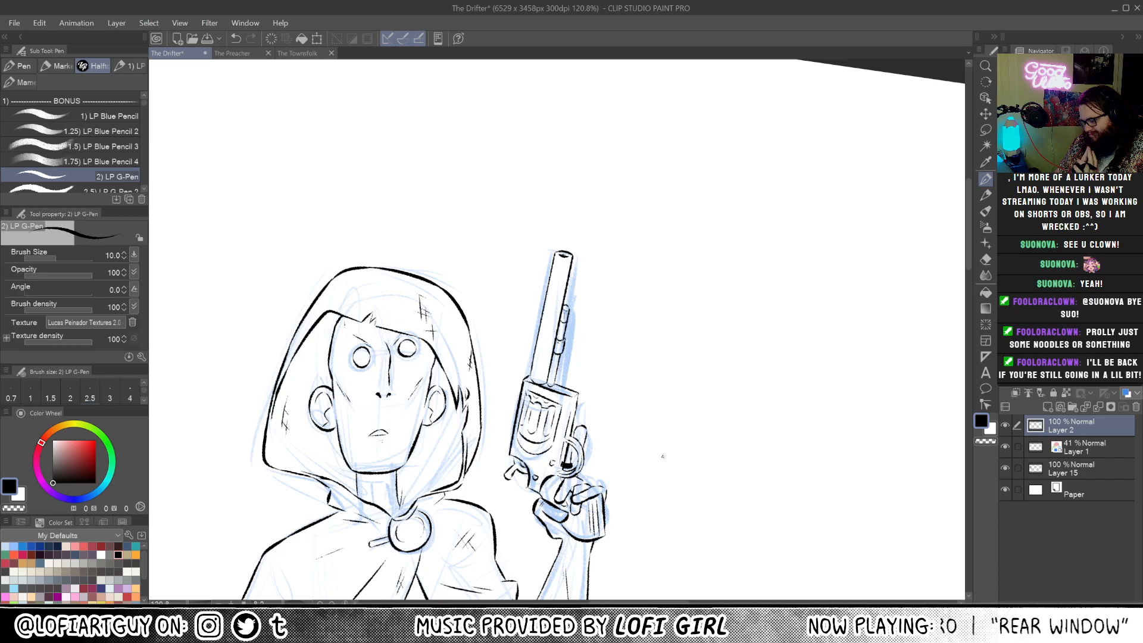
left_click(1005, 425)
left_click(1076, 447)
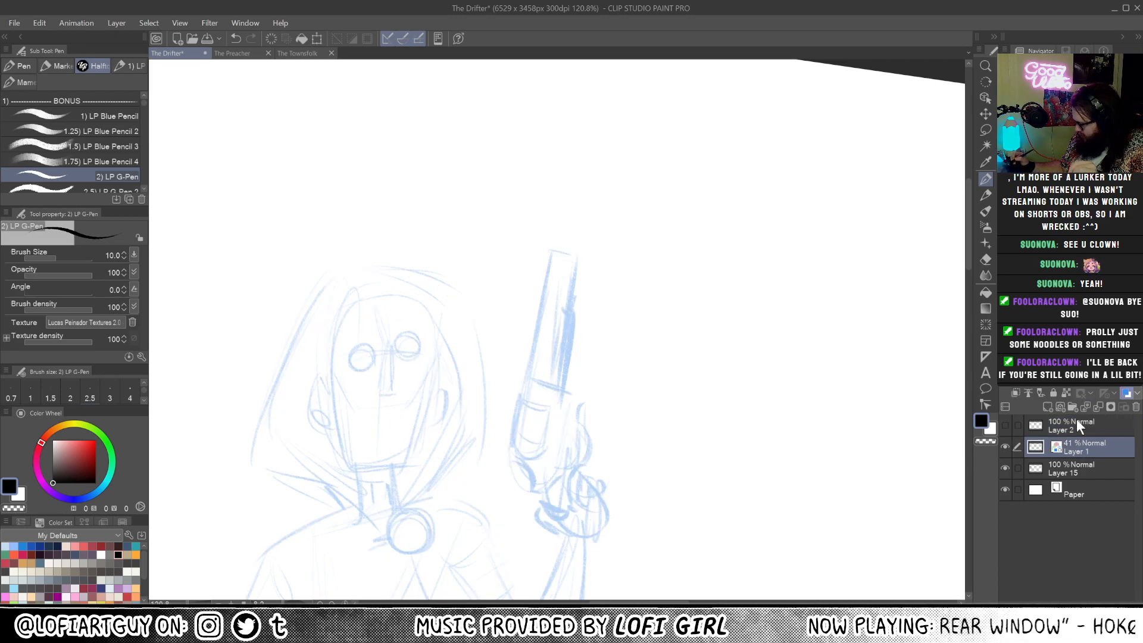
left_click(122, 117)
- Lasso the revolver, gripping hand and forearm in the blue sketch
left_click_drag(623, 460, 563, 277)
left_click_drag(702, 322, 580, 322)
left_click_drag(659, 375, 669, 465)
left_click(986, 130)
mouse_move(613, 533)
left_mouse_down()
mouse_move(578, 485)
mouse_move(575, 444)
mouse_move(667, 206)
mouse_move(617, 539)
left_mouse_up()
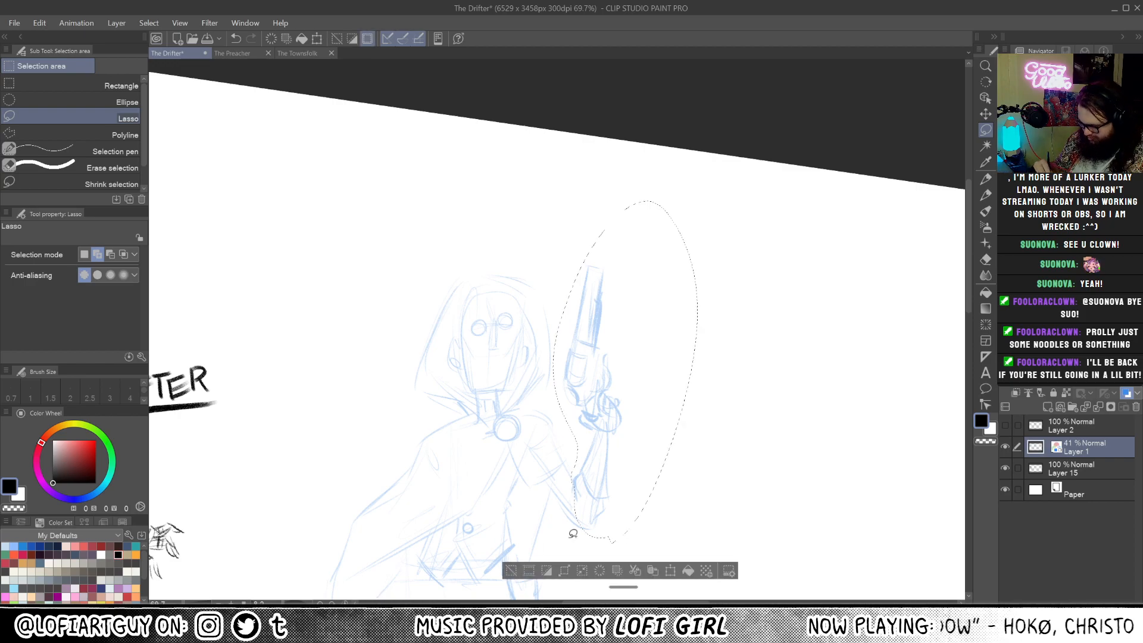
- Delete the selected raised forearm and revolver from the blue sketch on Layer 1 and clear the selection
key("Delete")
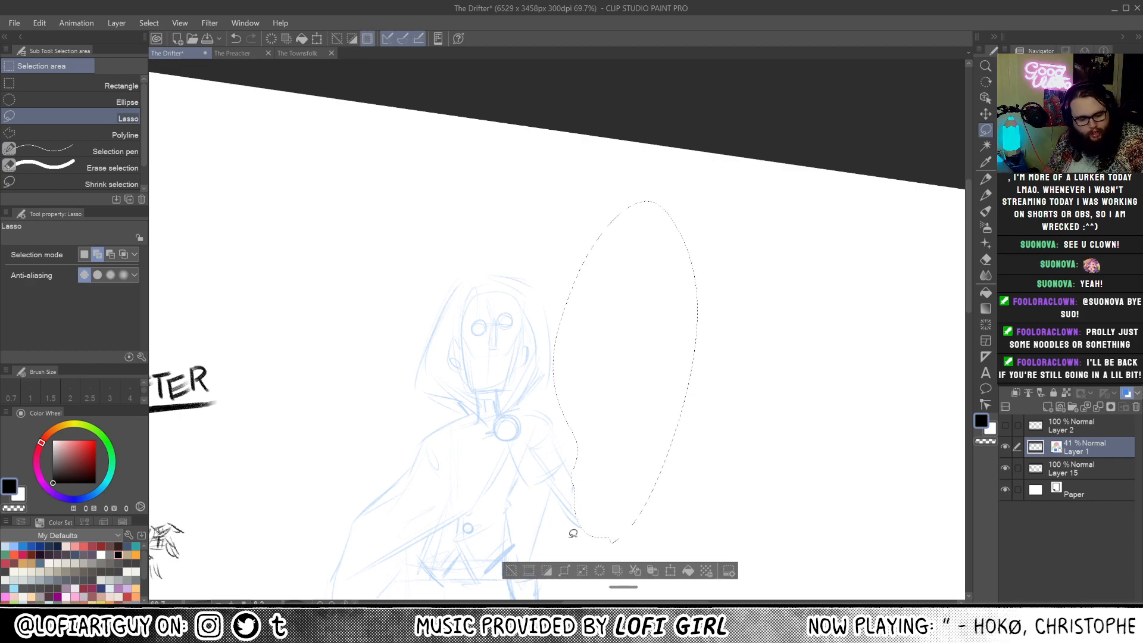
key("ctrl+d")
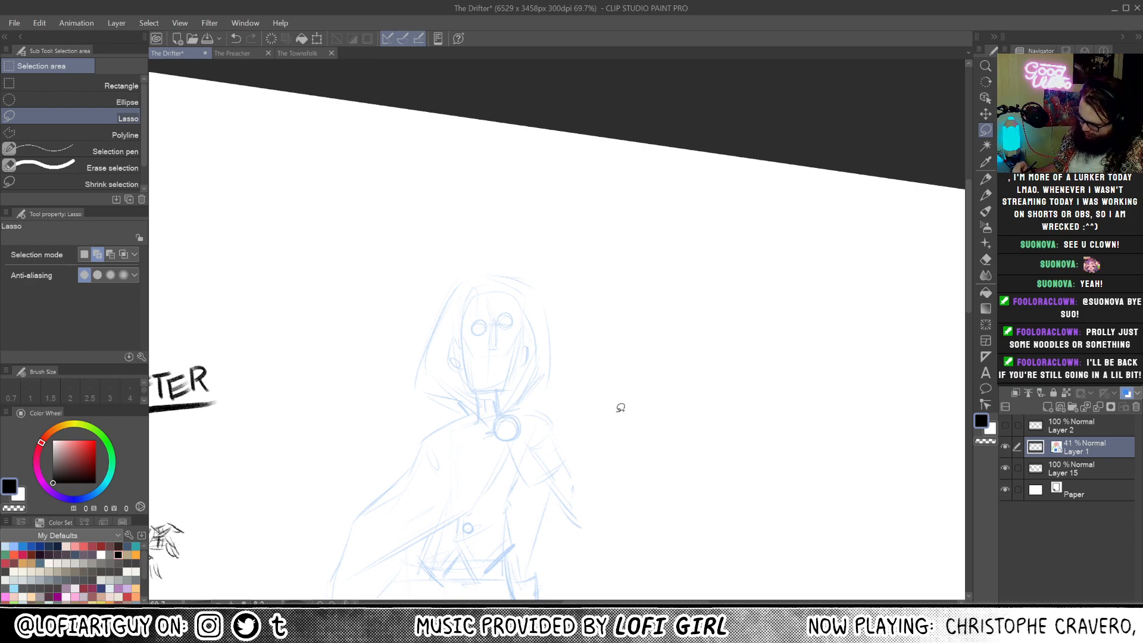
- Sketch a lowered forearm hanging from the elbow and ending in a rough hand, using 1) LP Blue Pencil at size 20
left_click_drag(613, 481, 656, 370)
key("p")
left_click_drag(543, 512, 558, 450)
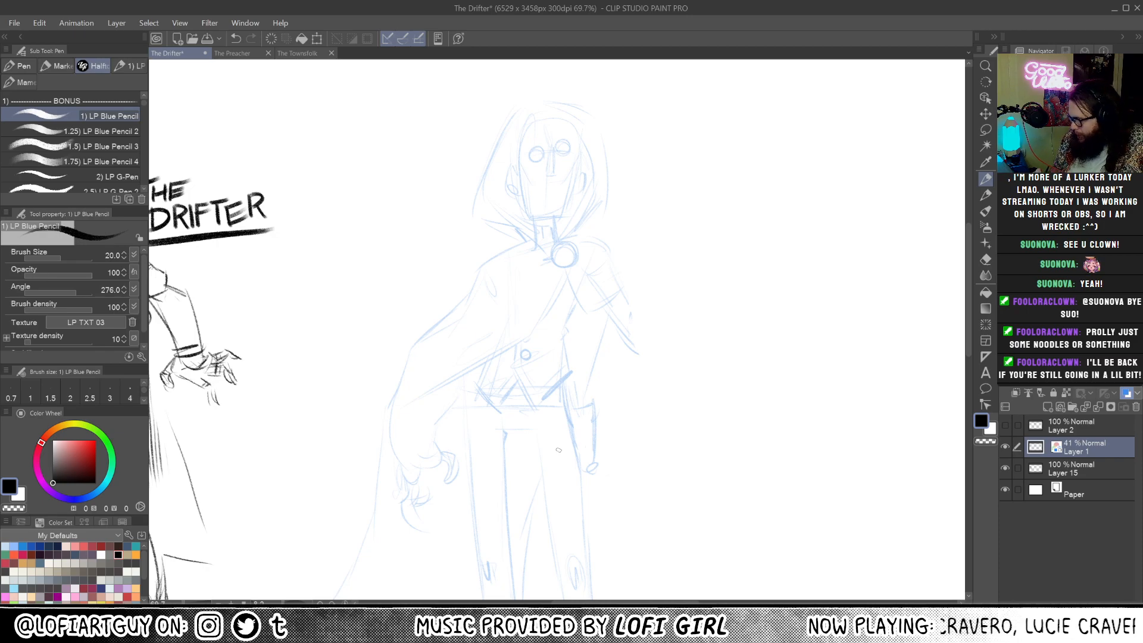
left_click_drag(644, 382, 663, 458)
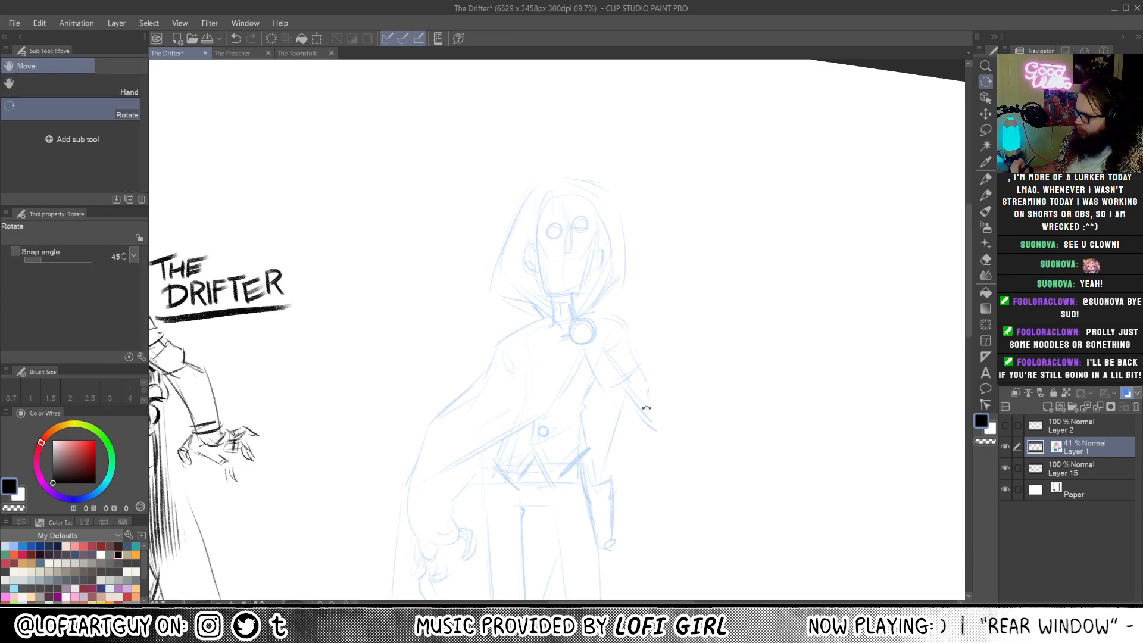
mouse_move(647, 408)
left_mouse_down()
mouse_move(742, 209)
mouse_move(663, 452)
left_mouse_up()
mouse_move(595, 397)
left_mouse_down()
mouse_move(619, 367)
mouse_move(611, 379)
mouse_move(629, 383)
mouse_move(619, 369)
mouse_move(628, 353)
mouse_move(615, 377)
mouse_move(614, 352)
mouse_move(635, 332)
mouse_move(697, 298)
mouse_move(552, 459)
mouse_move(493, 457)
mouse_move(492, 426)
mouse_move(552, 459)
mouse_move(560, 432)
mouse_move(575, 441)
mouse_move(688, 392)
mouse_move(678, 327)
mouse_move(667, 352)
mouse_move(687, 378)
left_mouse_up()
key("shift+space")
left_click_drag(688, 207, 670, 226)
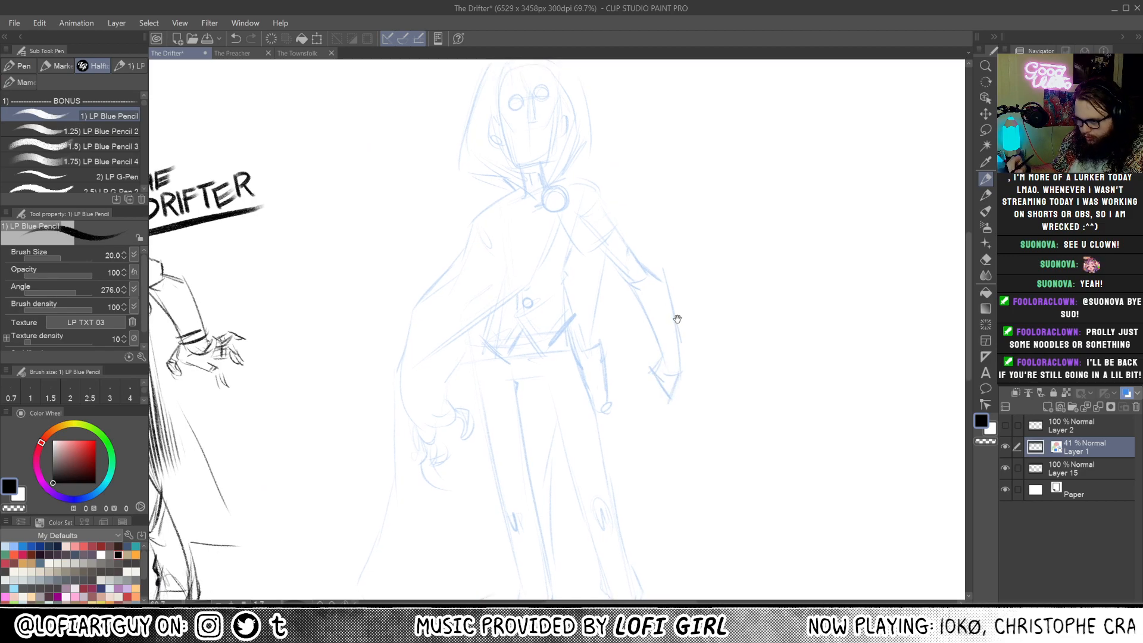
- Refine the angular block-in of the lowered hand at the end of the new forearm
mouse_move(650, 369)
left_mouse_down()
mouse_move(650, 393)
mouse_move(674, 347)
mouse_move(655, 407)
mouse_move(625, 358)
mouse_move(663, 400)
mouse_move(696, 406)
left_mouse_up()
mouse_move(662, 335)
left_mouse_down()
mouse_move(655, 351)
mouse_move(667, 371)
mouse_move(674, 355)
left_mouse_up()
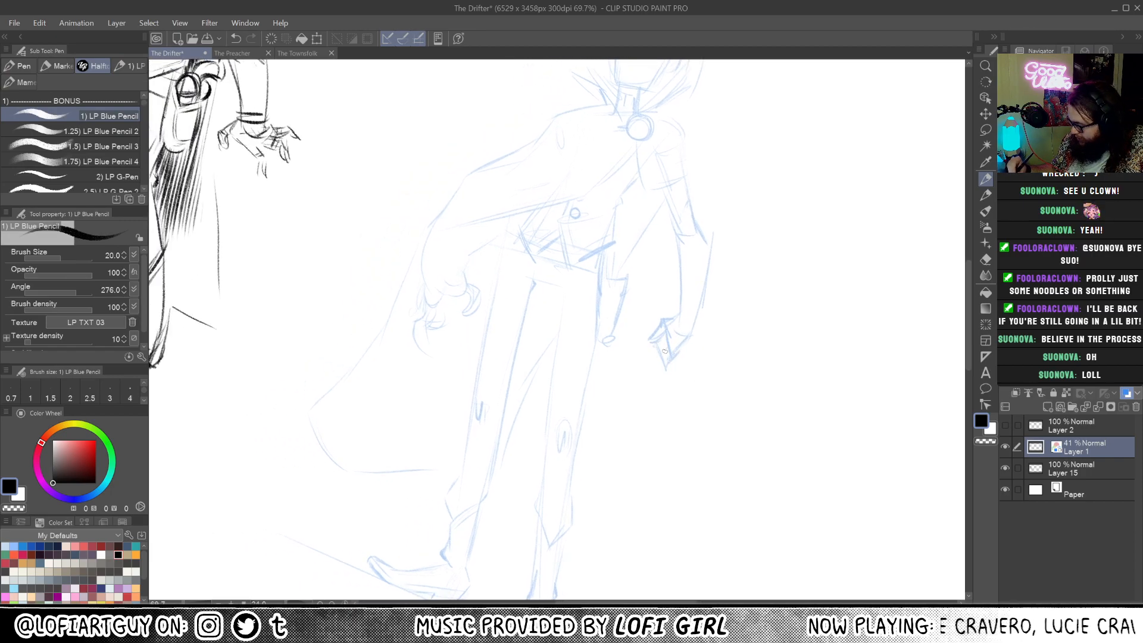
left_click_drag(624, 519, 554, 506)
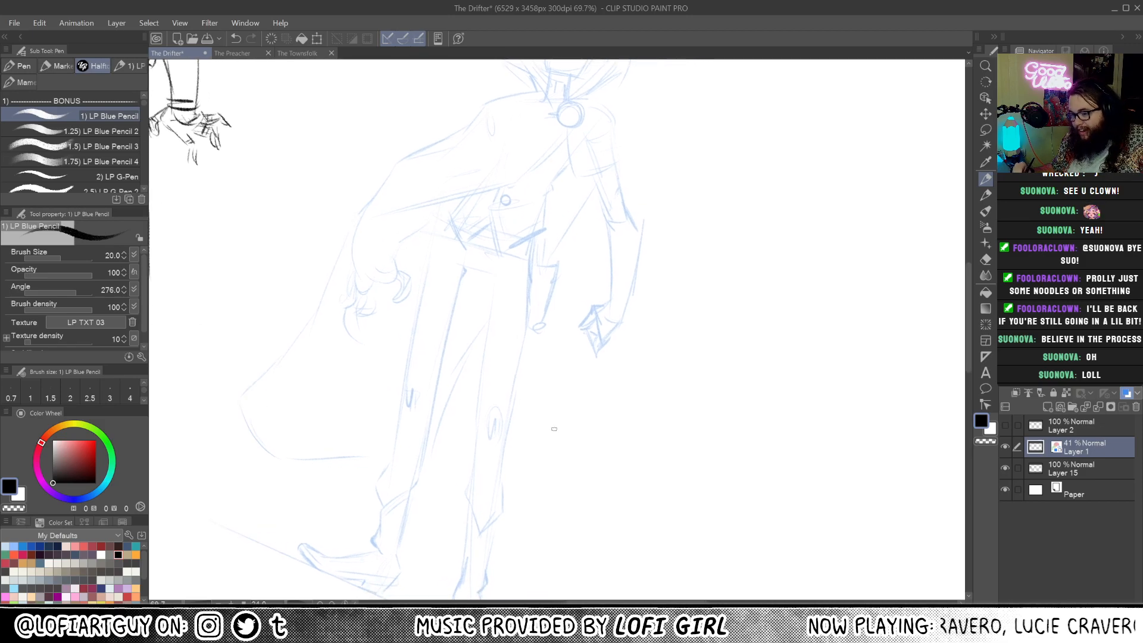
key("r")
left_click_drag(623, 438, 643, 414)
key("p")
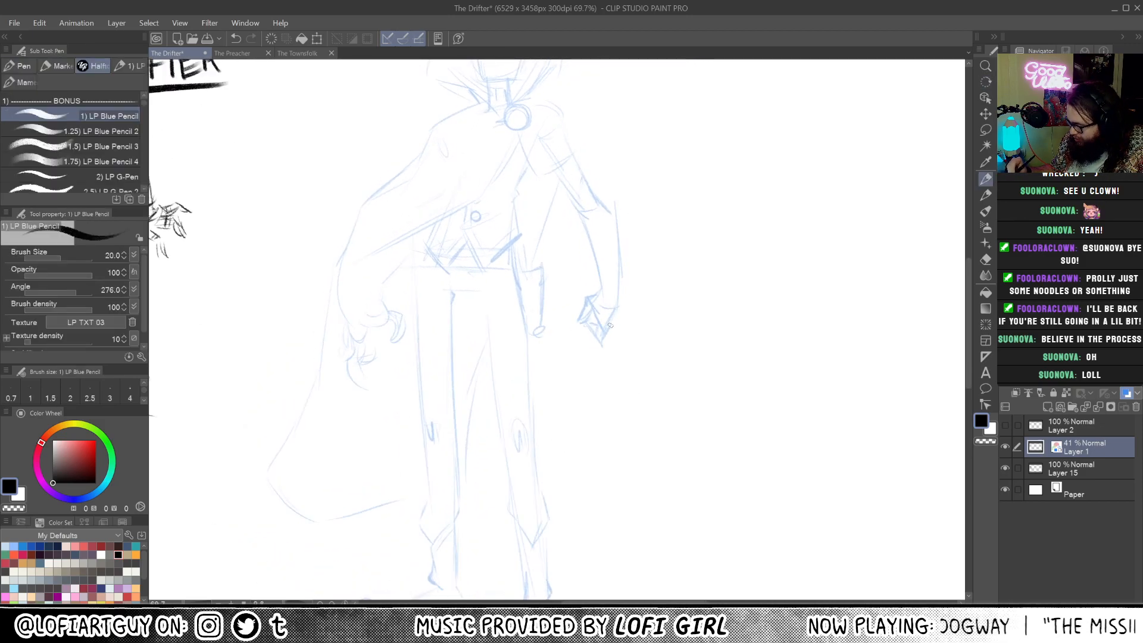
- Sketch a flared glove cuff across the lowered forearm and shade a band on the upper arm just below the sleeve
mouse_move(601, 274)
left_mouse_down()
mouse_move(635, 387)
mouse_move(658, 361)
left_mouse_up()
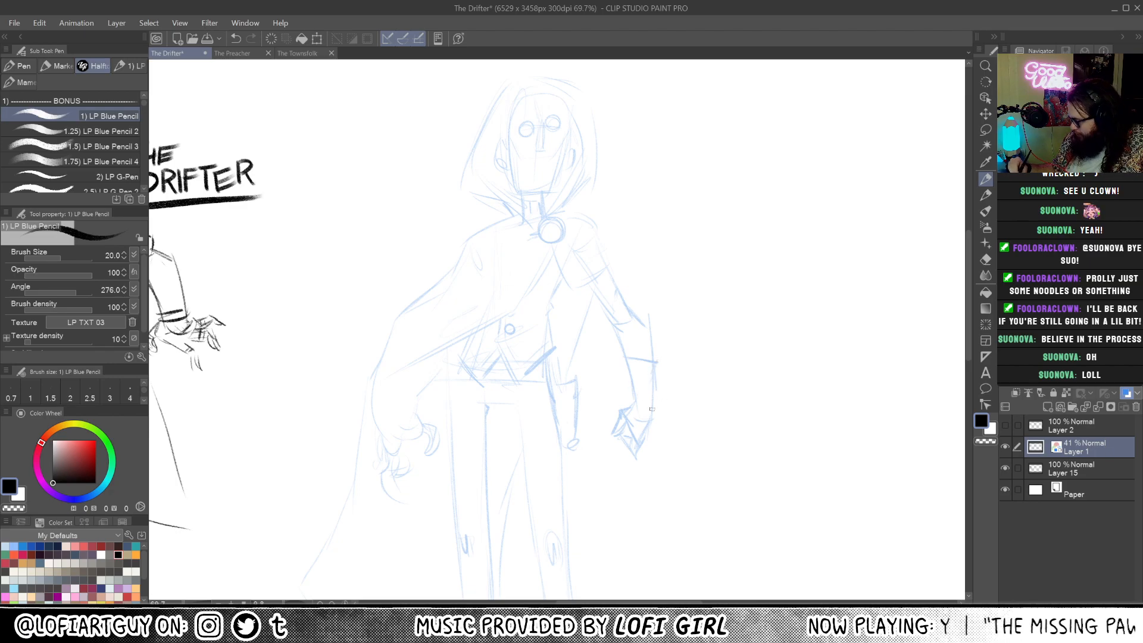
left_click_drag(652, 410, 665, 465)
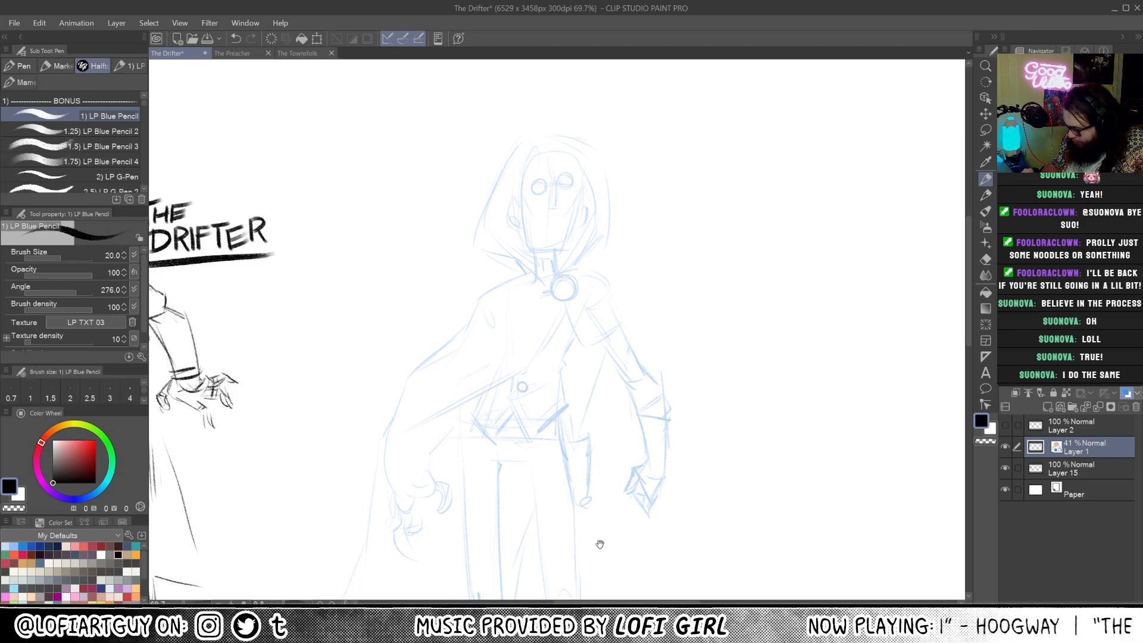
key("r")
mouse_move(599, 540)
left_mouse_down()
mouse_move(564, 556)
mouse_move(603, 551)
left_mouse_up()
key("space")
left_click_drag(661, 496, 563, 559)
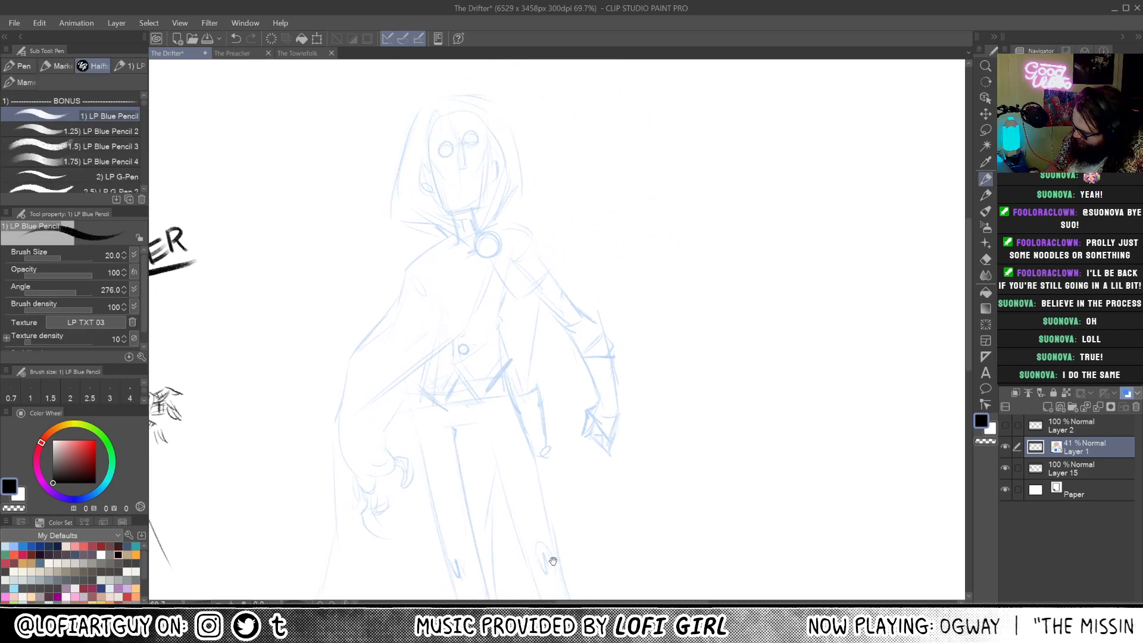
key("space")
left_click_drag(553, 562, 561, 590)
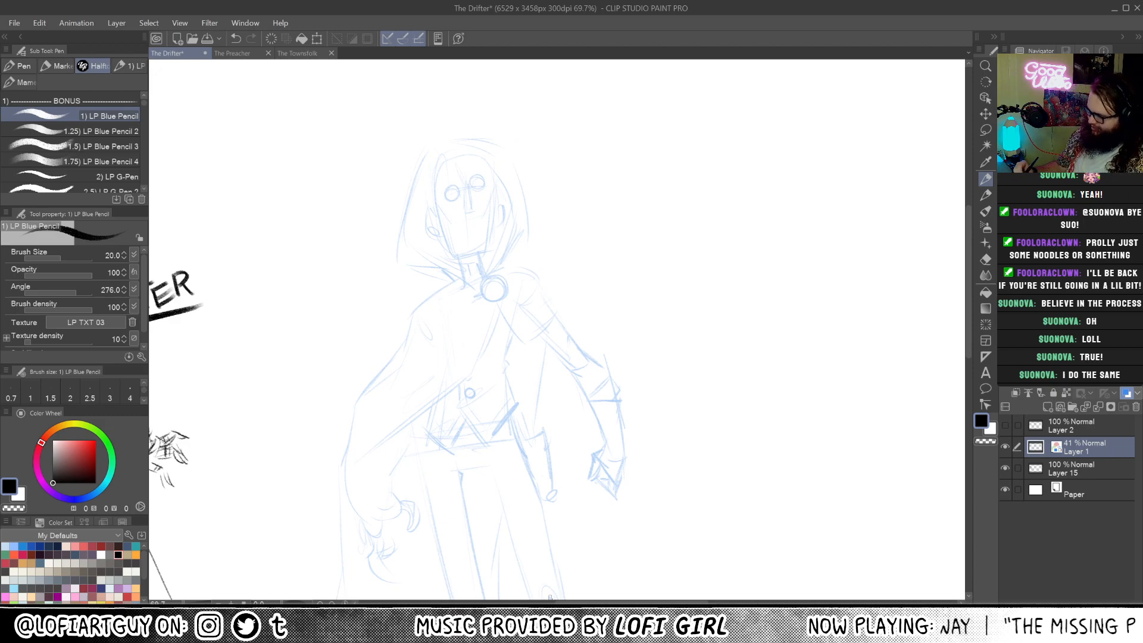
mouse_move(554, 317)
left_mouse_down()
mouse_move(552, 343)
mouse_move(567, 328)
left_mouse_up()
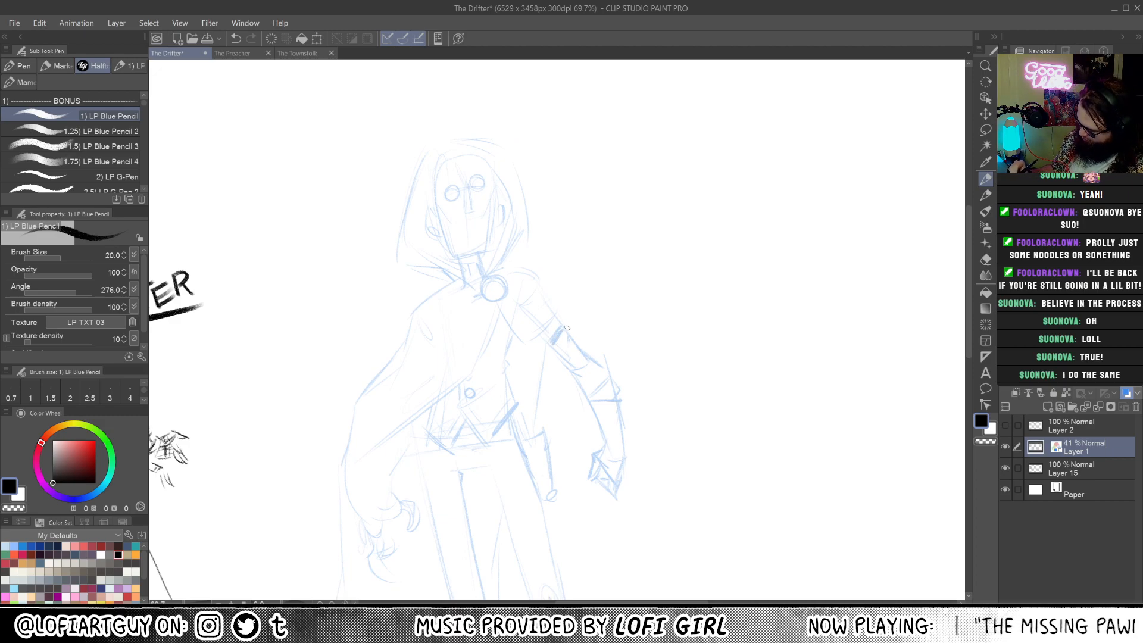
- Show Layer 2, lasso the inked raised forearm and revolver, delete them and clear the selection
left_click(1075, 430)
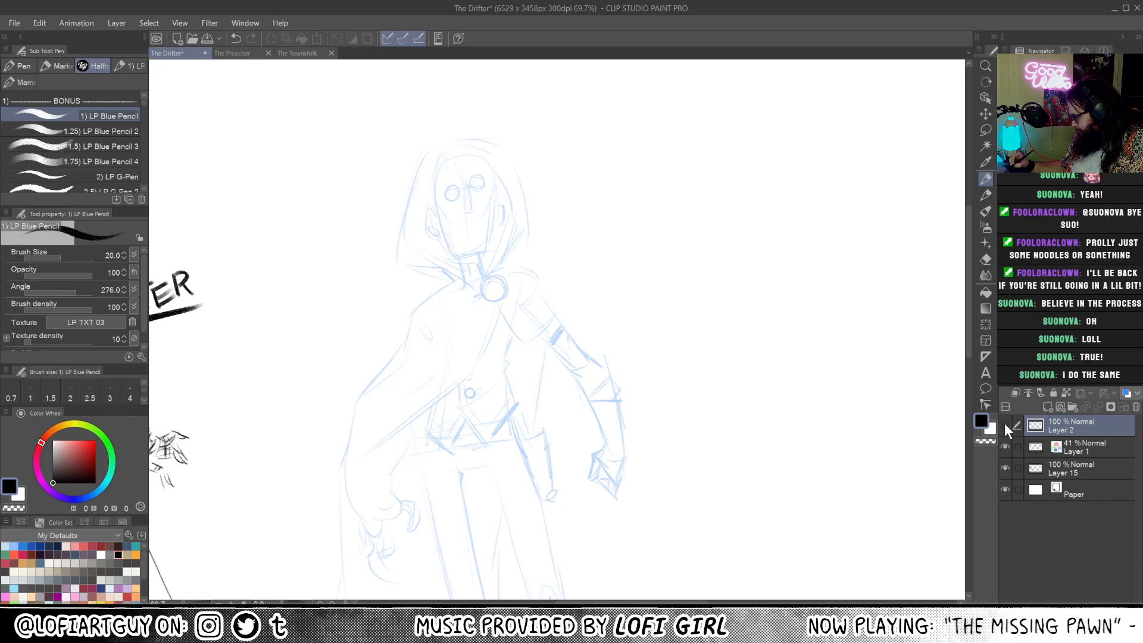
left_click(1006, 425)
key("m")
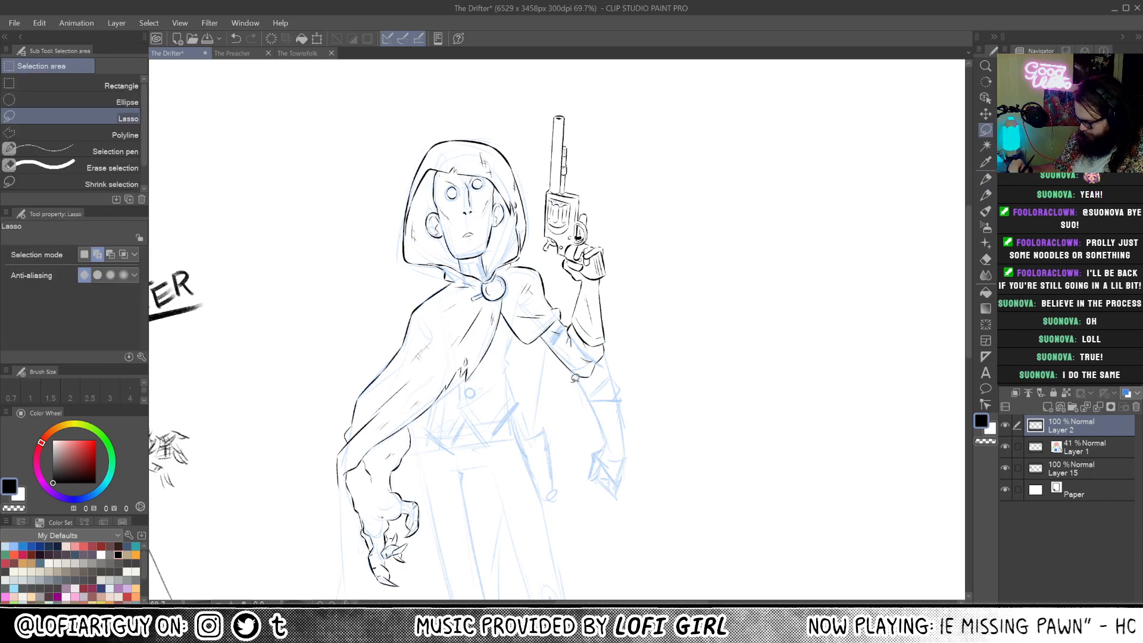
mouse_move(577, 391)
left_mouse_down()
mouse_move(555, 343)
mouse_move(575, 298)
mouse_move(545, 250)
mouse_move(576, 89)
mouse_move(607, 452)
left_mouse_up()
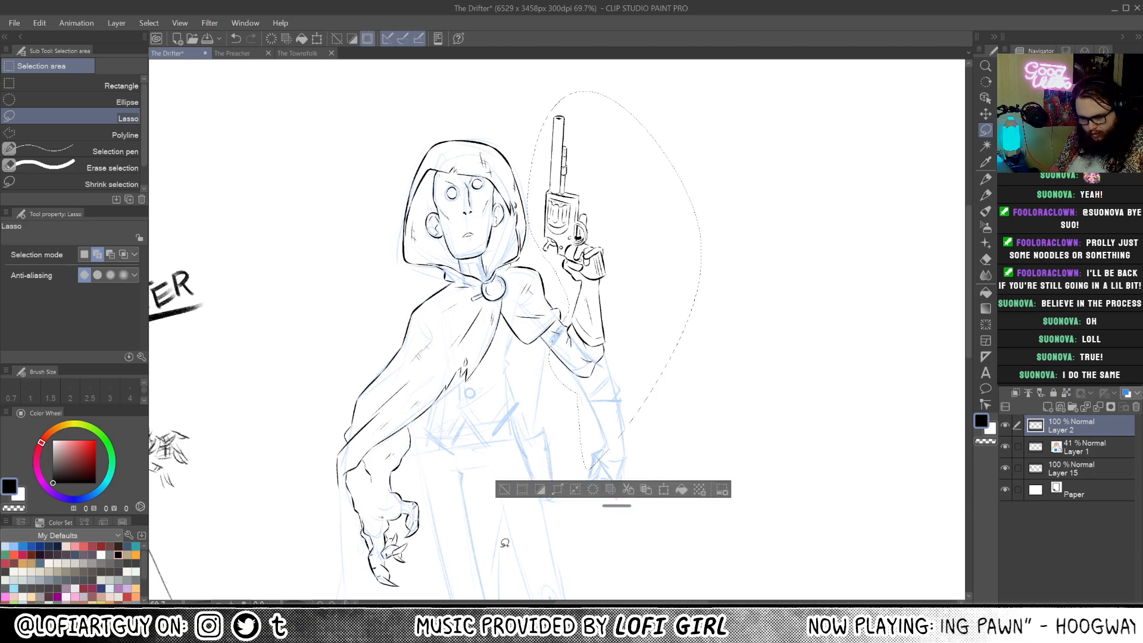
key("Delete")
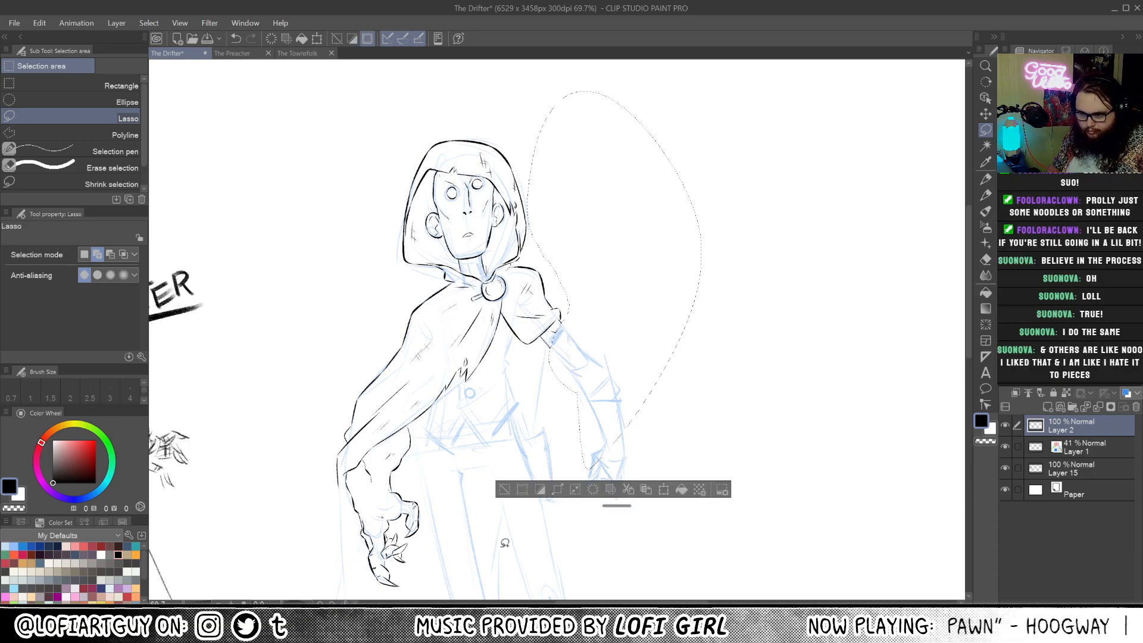
key("ctrl+d")
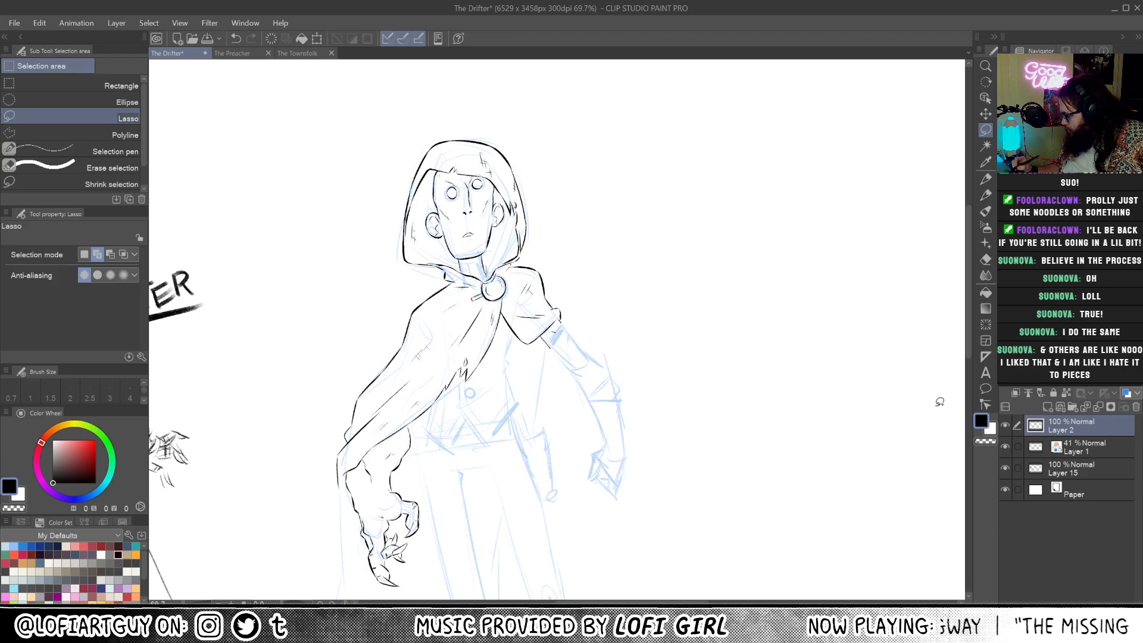
- Lasso and remove the leftover tip of the inked arm line below the cape sleeve, then clear the selection
scroll(625, 312, "up", 5)
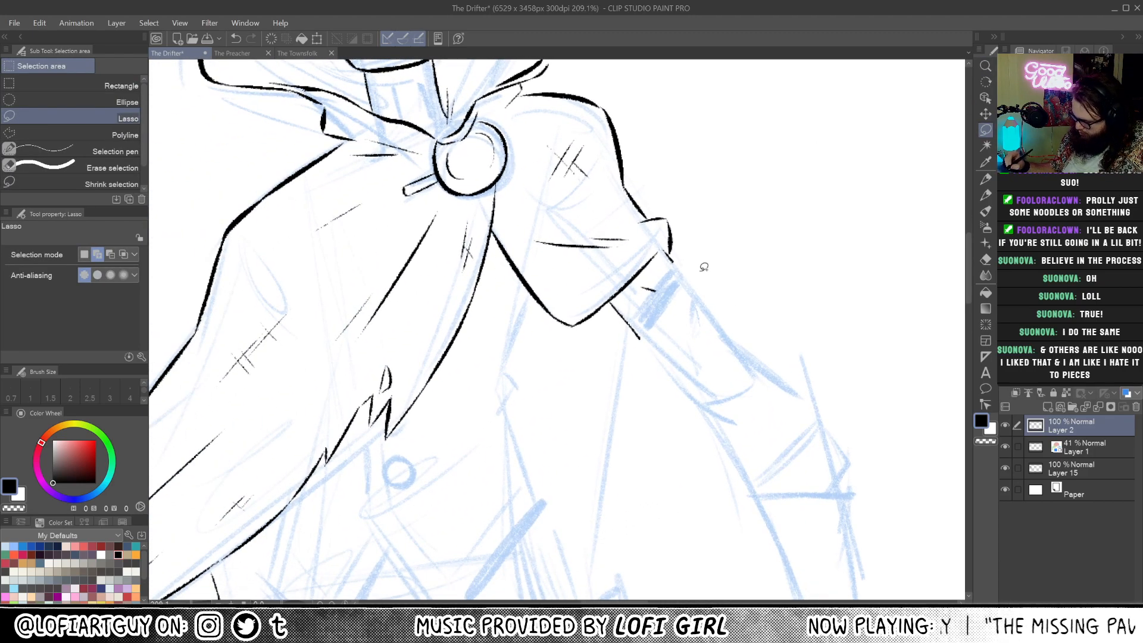
left_click_drag(638, 327, 644, 329)
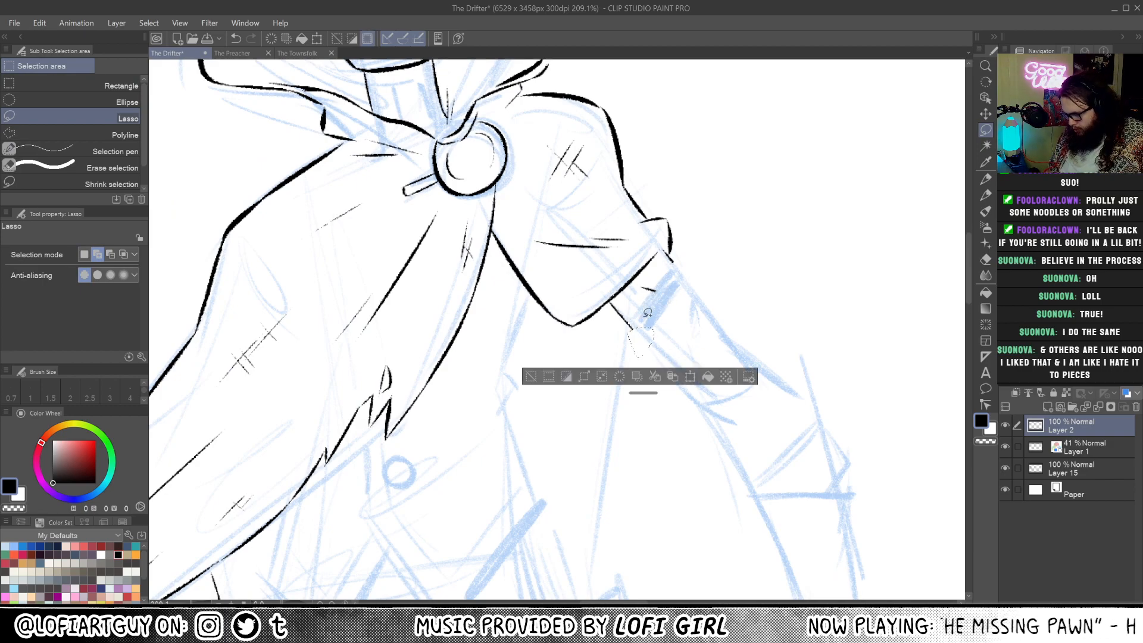
key("ctrl+d")
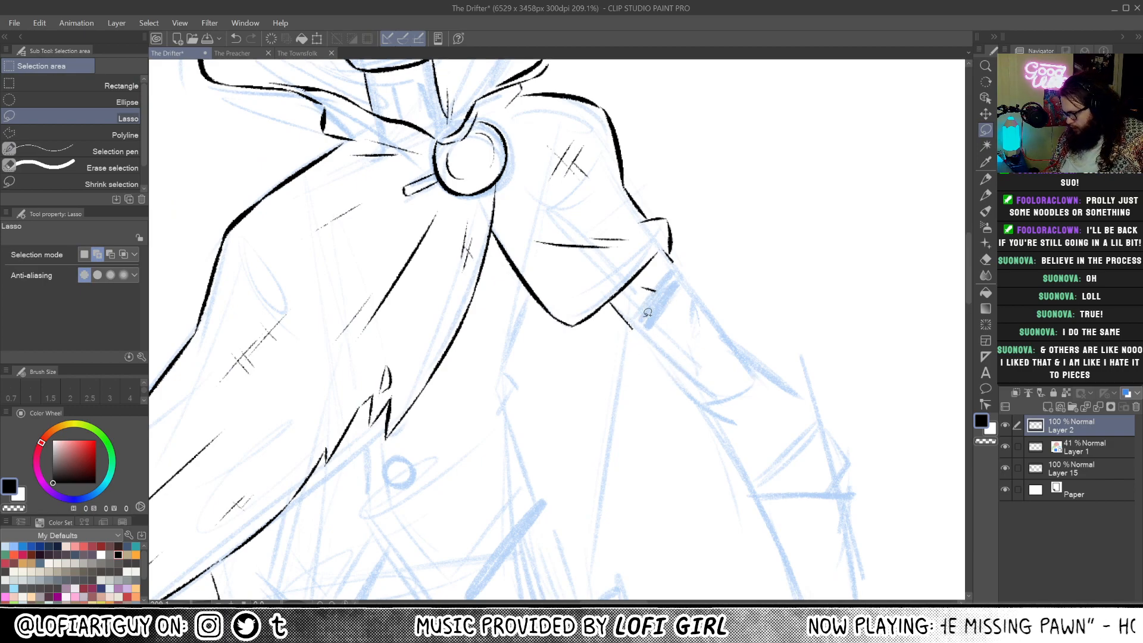
- Choose 2) LP G-Pen at size 10 and rework the short inked arm line where it leaves the cape sleeve
left_click(980, 176)
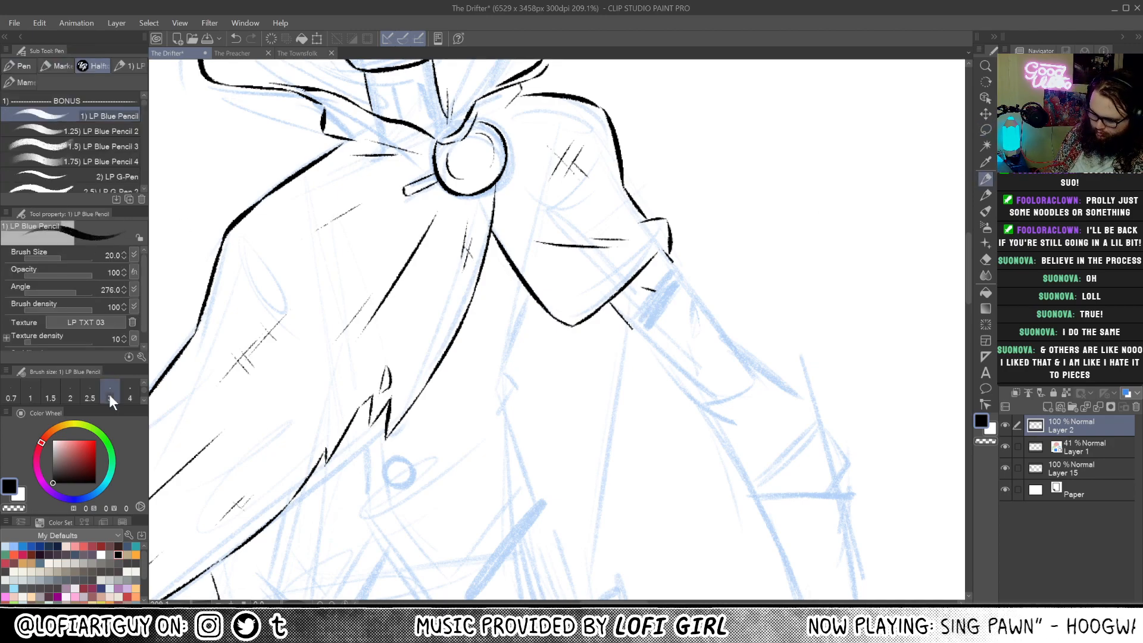
left_click(101, 176)
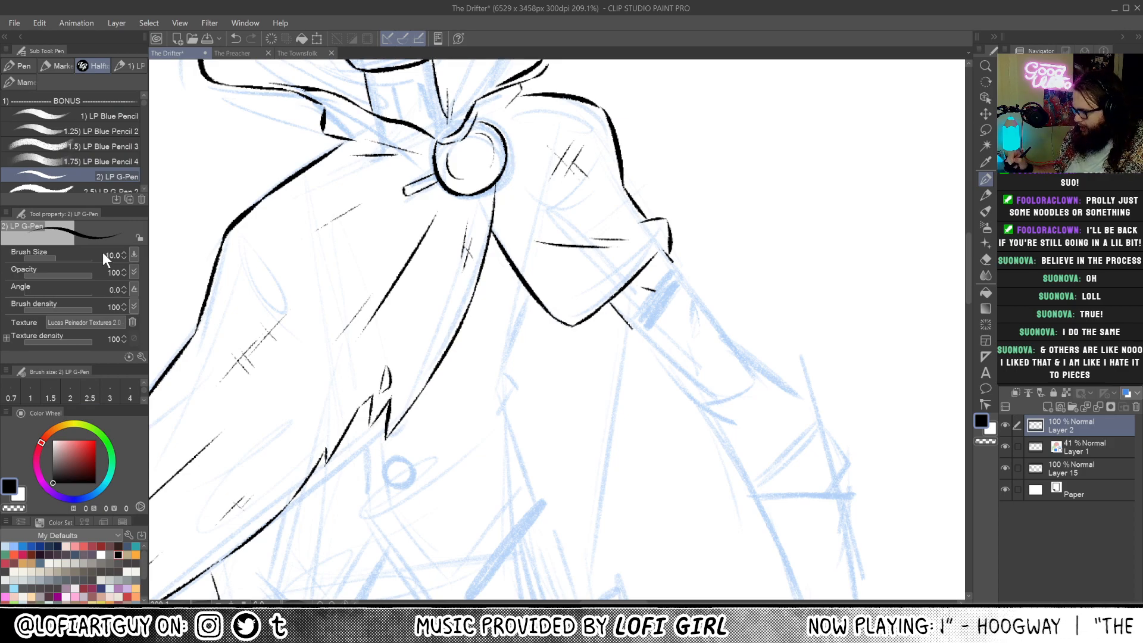
key("shift+space")
mouse_move(627, 418)
left_mouse_down()
mouse_move(663, 158)
mouse_move(557, 265)
mouse_move(707, 343)
mouse_move(684, 373)
left_mouse_up()
key("ctrl+z")
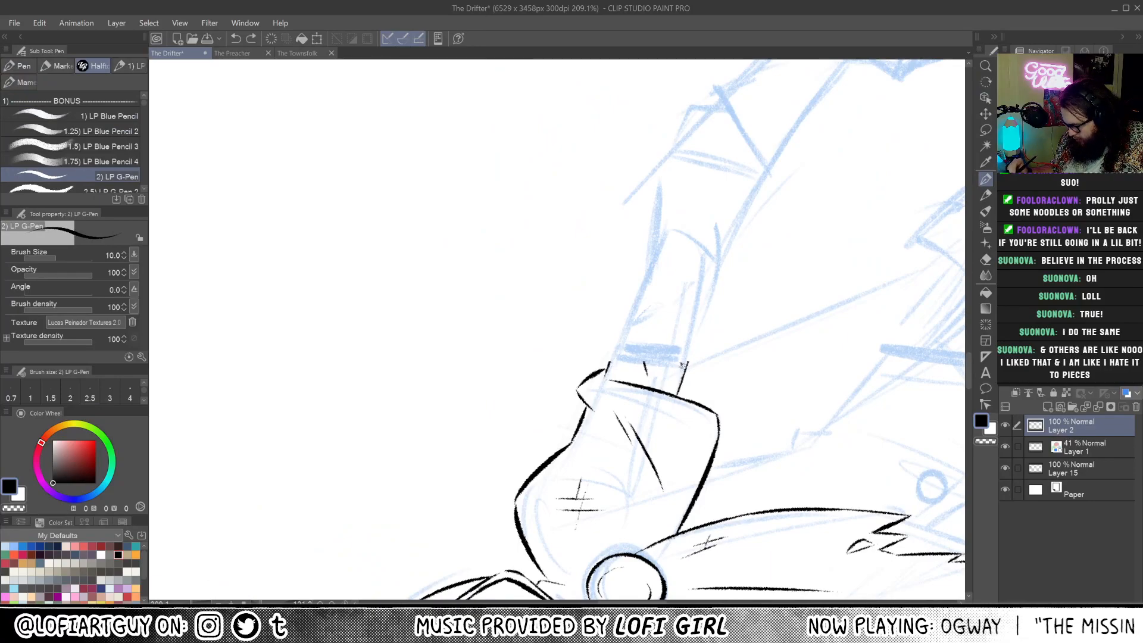
key("e")
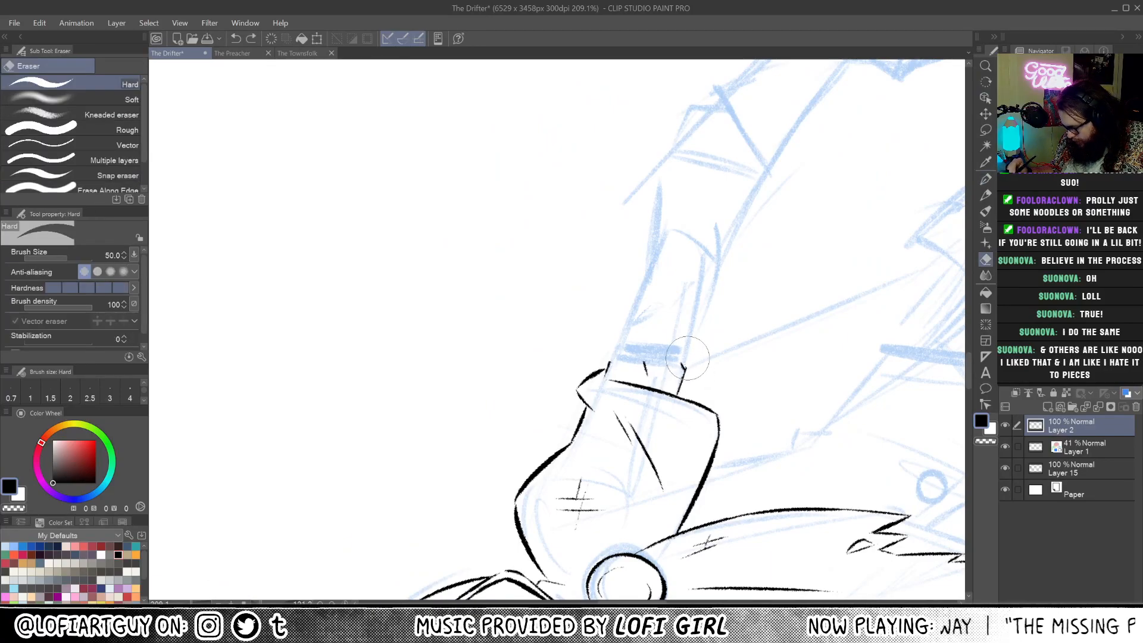
key("shift+space")
left_click_drag(645, 364, 649, 308)
left_click_drag(646, 371, 646, 426)
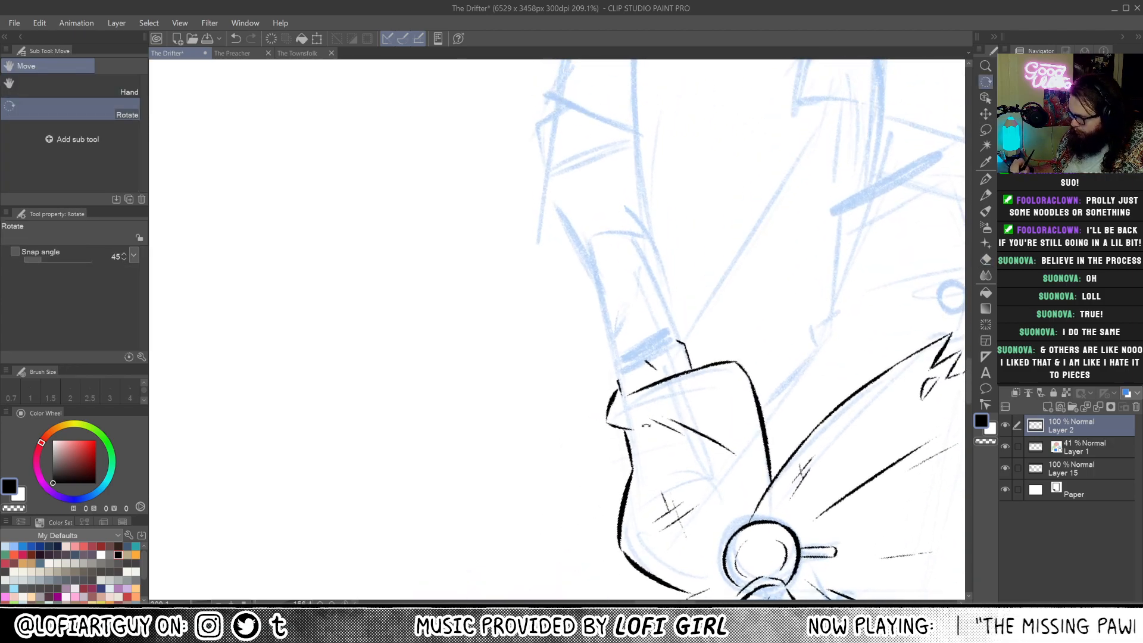
- Ink the line across the arm that closes the short sleeve section above the shaded band
key("p")
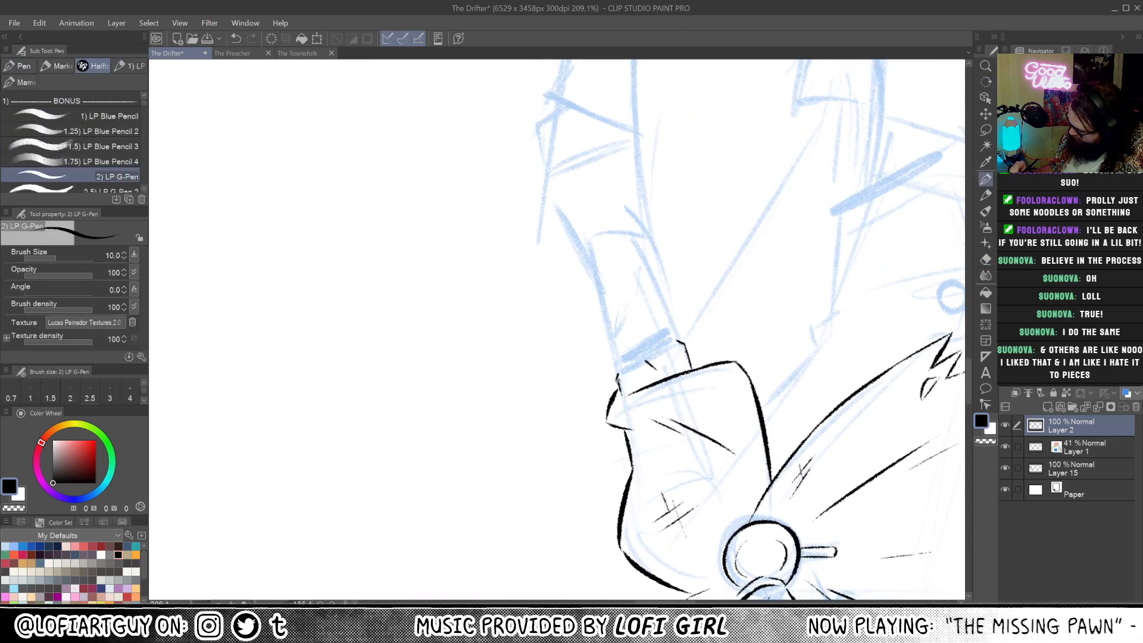
key("shift+space")
left_click_drag(621, 382, 631, 364)
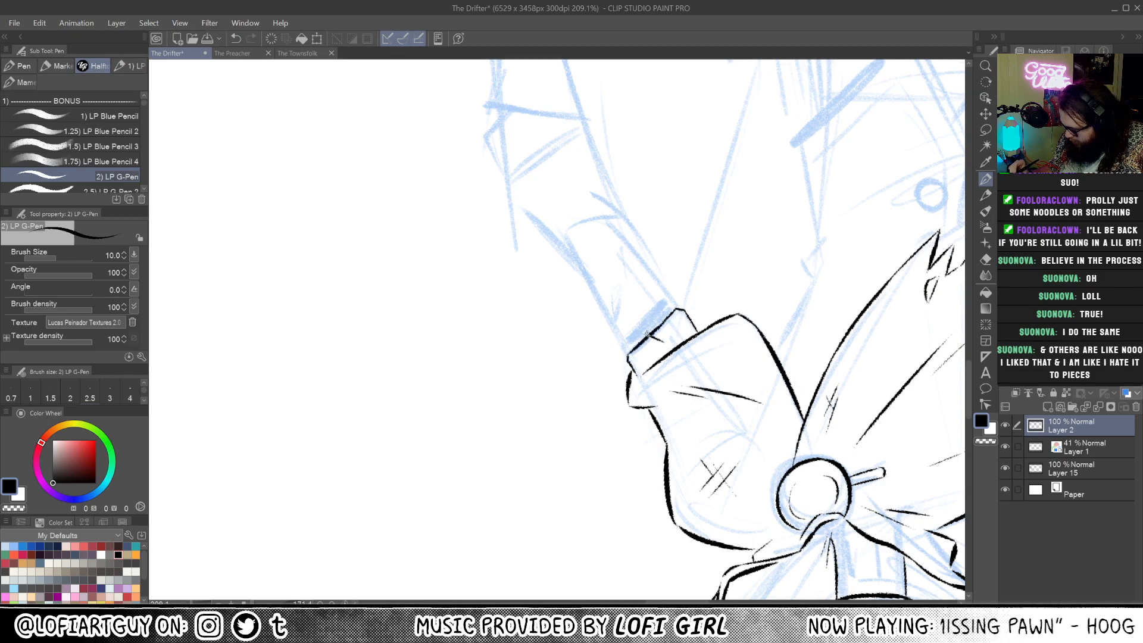
key("shift+space")
left_click_drag(649, 340, 674, 324)
key("space")
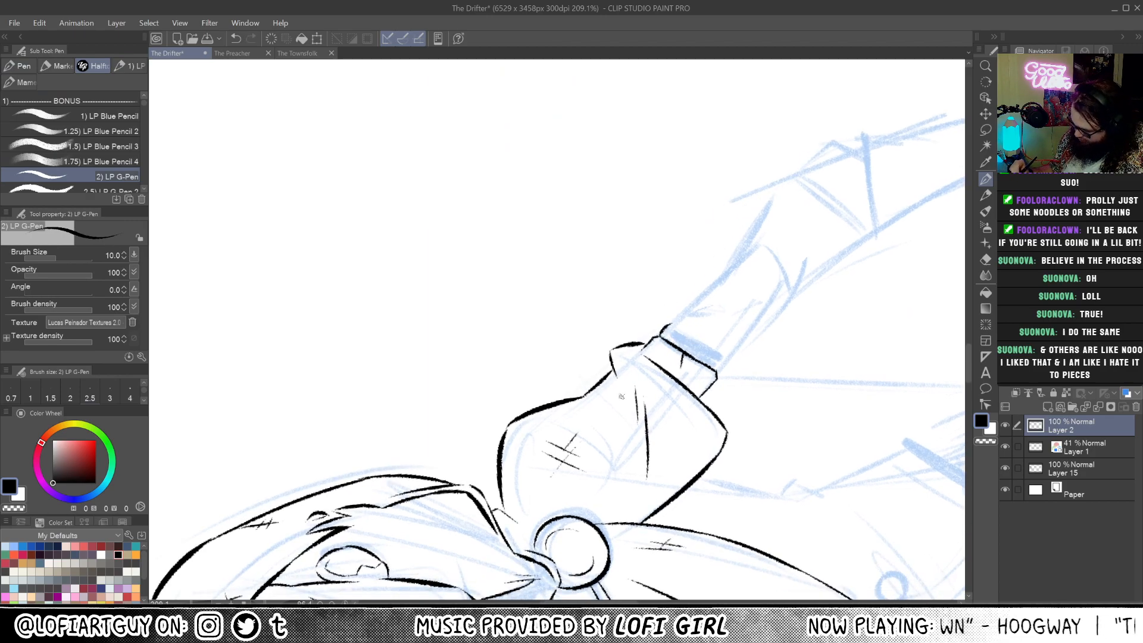
- Ink the rounded ends and far edge of the band wrapped around the arm
key("shift+space")
left_click_drag(667, 328, 715, 260)
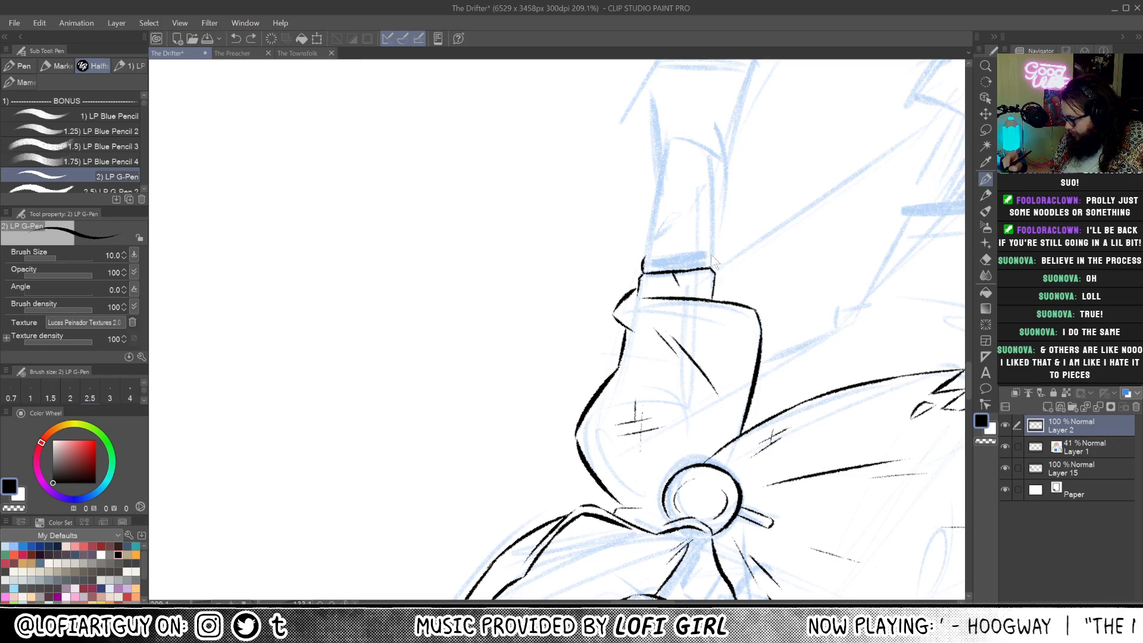
key("shift+space")
left_click_drag(570, 354, 613, 355)
key("space")
left_click_drag(600, 311, 638, 494)
key("shift+space")
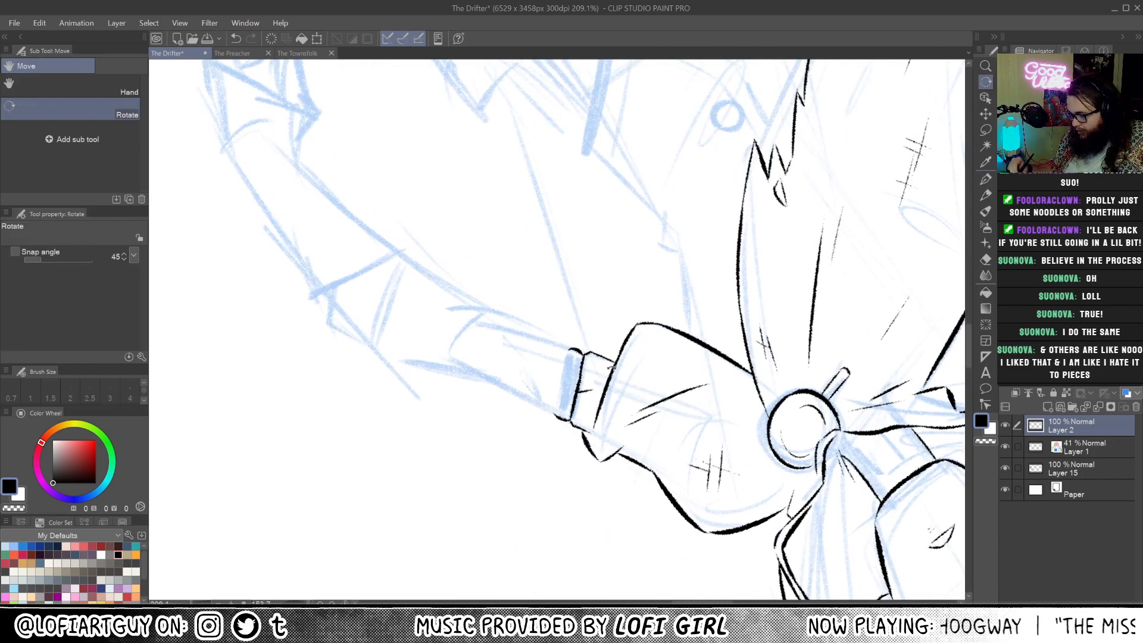
left_click_drag(631, 369, 612, 502)
key("space")
left_click_drag(585, 445, 657, 405)
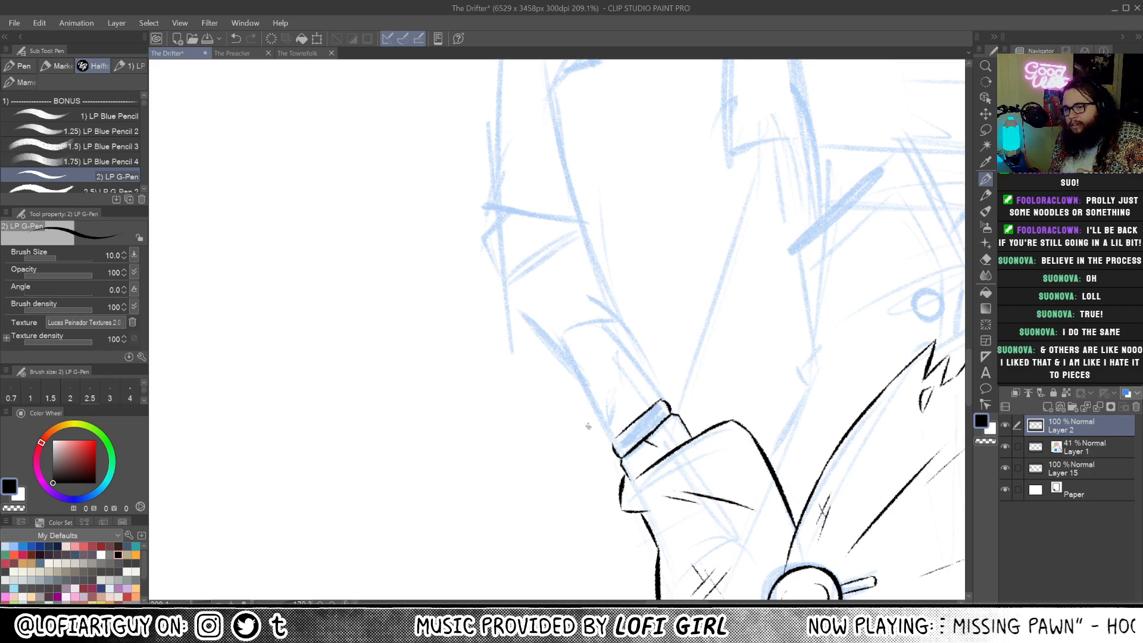
- Ink the outer contour of the arm from the band to the pointed elbow flare of the glove, undoing unsatisfactory strokes
key("shift+space")
left_click_drag(673, 334, 524, 446)
left_click_drag(560, 417, 604, 414)
key("shift+space")
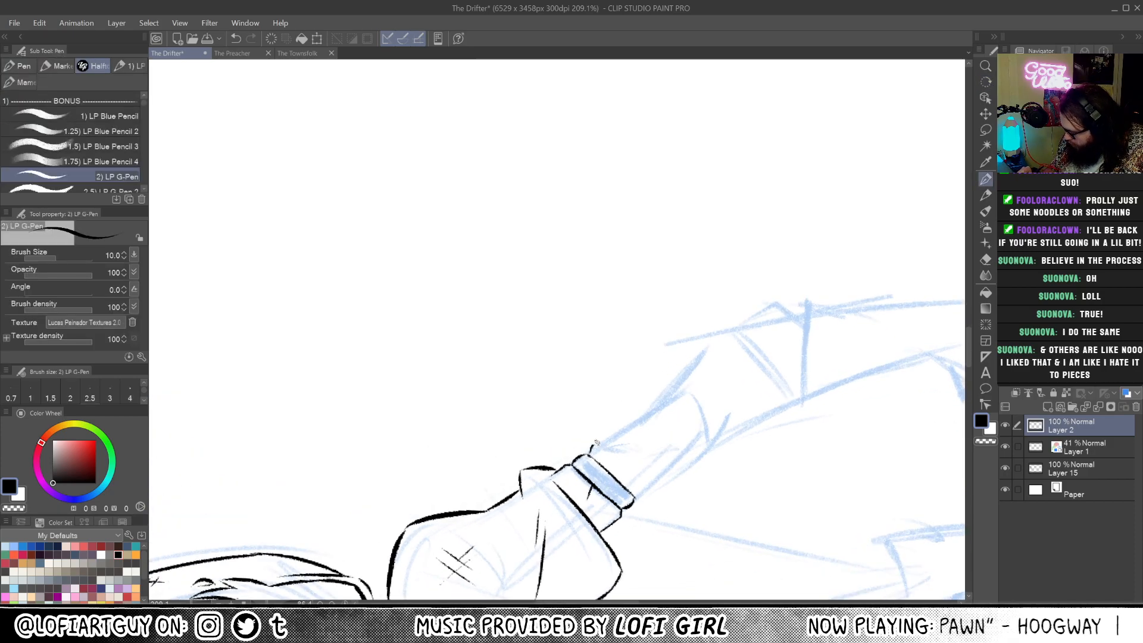
mouse_move(592, 448)
left_mouse_down()
mouse_move(714, 334)
mouse_move(781, 300)
mouse_move(802, 312)
left_mouse_up()
key("ctrl+z")
mouse_move(784, 316)
left_mouse_down()
mouse_move(780, 328)
mouse_move(803, 312)
left_mouse_up()
key("ctrl+z")
key("ctrl+z")
left_click_drag(723, 362, 669, 401)
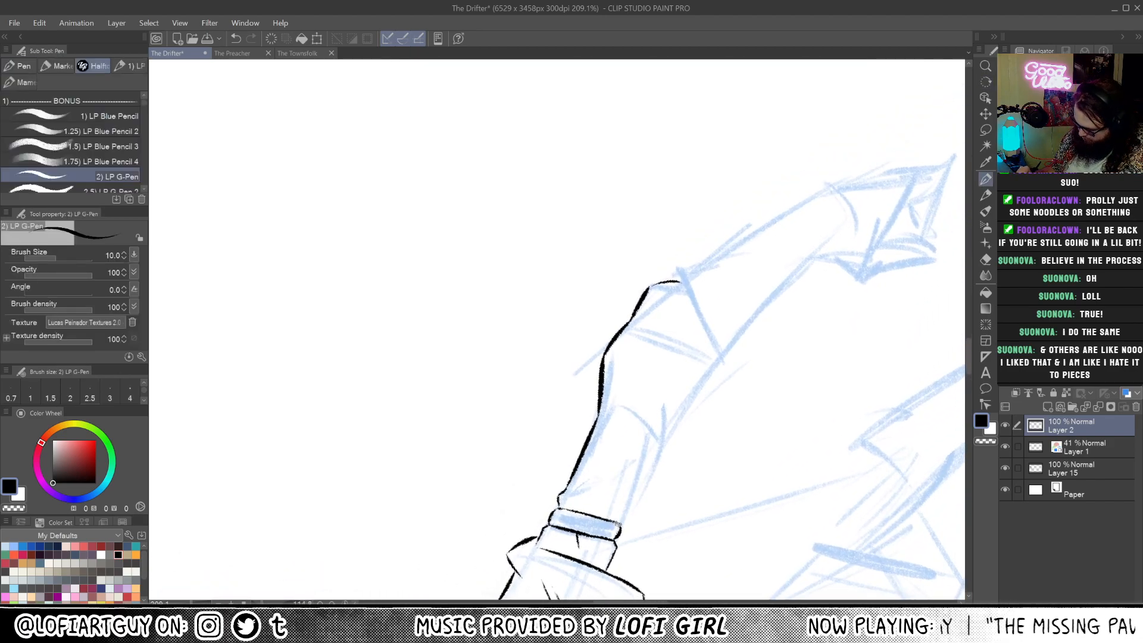
- Ink the inner contour of the arm from the wrapped band to the elbow with 2) LP G-Pen
mouse_move(626, 514)
left_mouse_down()
mouse_move(620, 526)
mouse_move(650, 459)
mouse_move(596, 471)
left_mouse_up()
key("p")
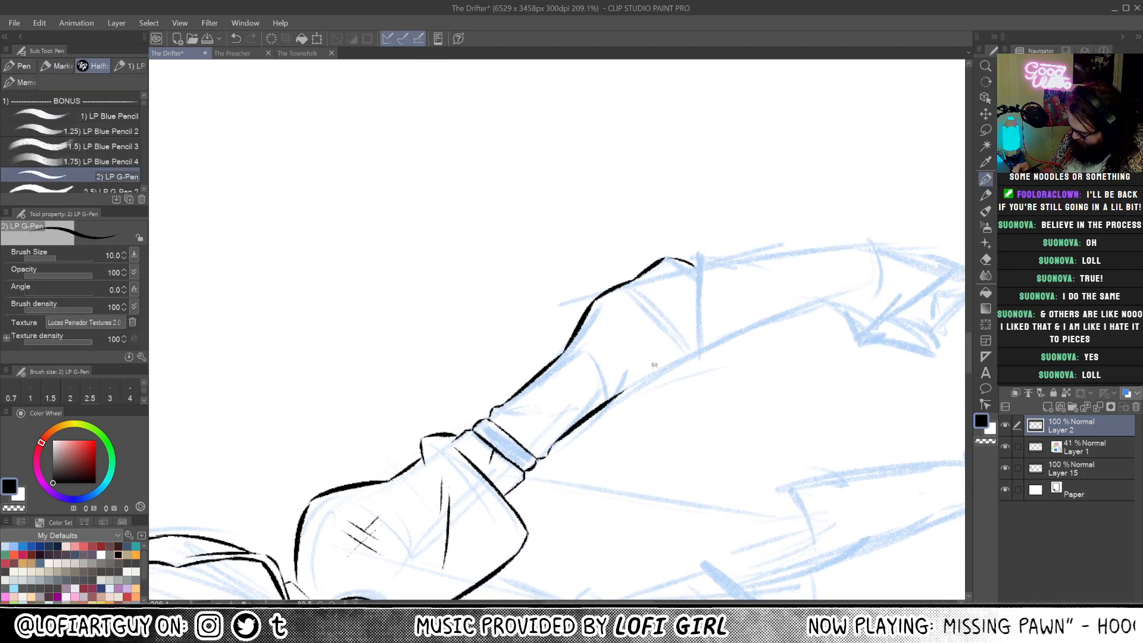
mouse_move(556, 444)
left_mouse_down()
mouse_move(617, 514)
mouse_move(612, 551)
left_mouse_up()
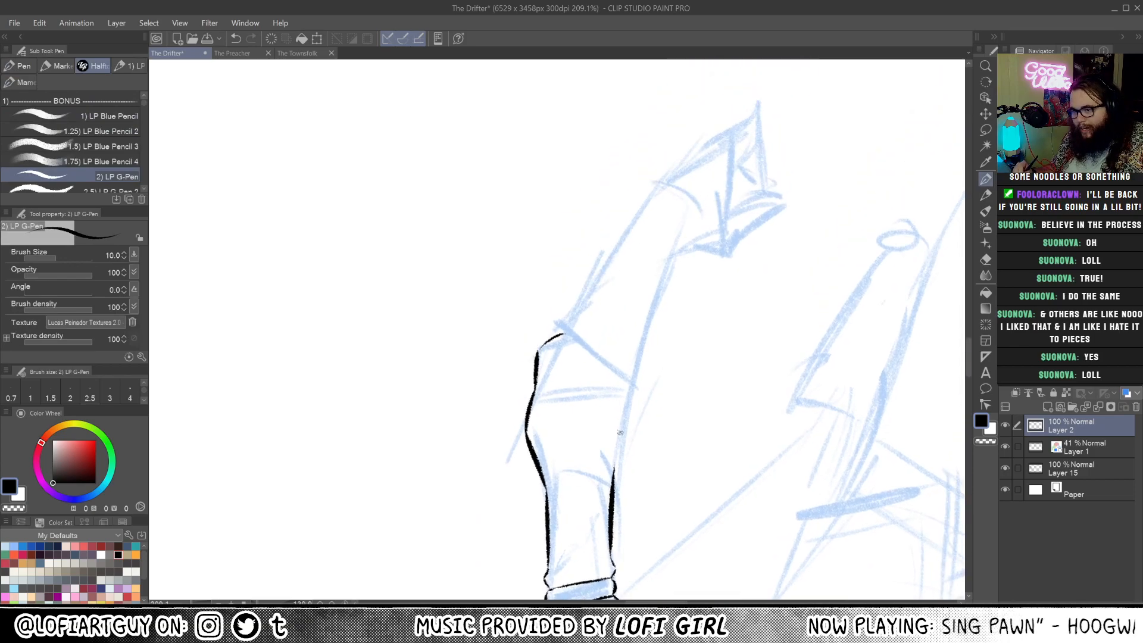
mouse_move(641, 405)
left_mouse_down()
mouse_move(697, 377)
mouse_move(698, 348)
left_mouse_up()
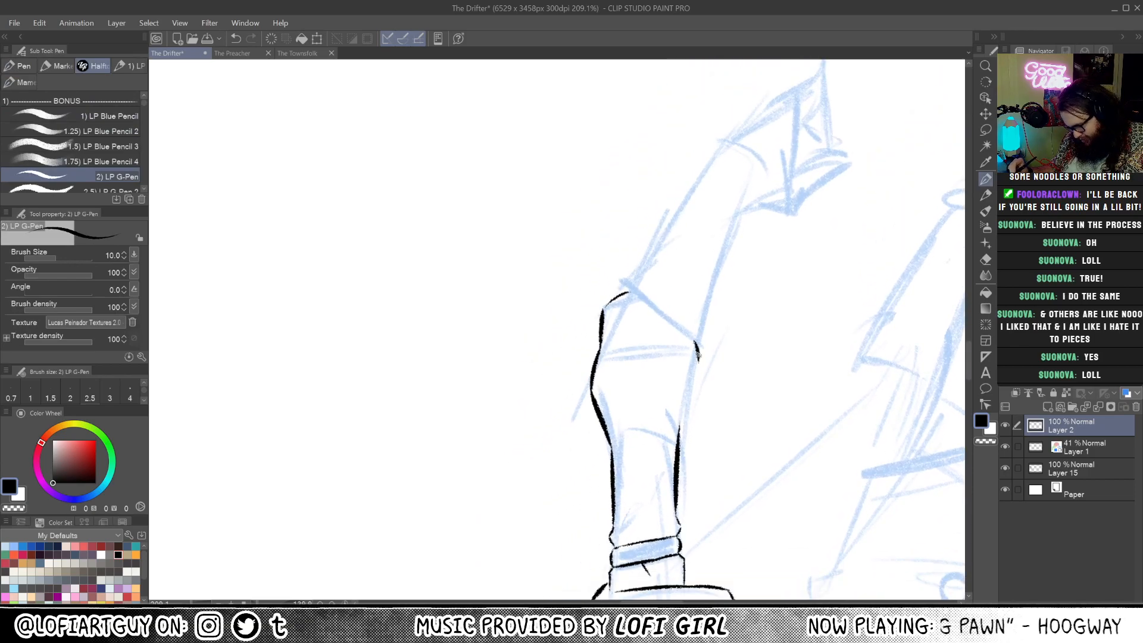
mouse_move(678, 430)
left_mouse_down()
mouse_move(690, 373)
mouse_move(525, 460)
mouse_move(587, 378)
mouse_move(513, 429)
mouse_move(669, 383)
mouse_move(630, 439)
mouse_move(639, 369)
left_mouse_up()
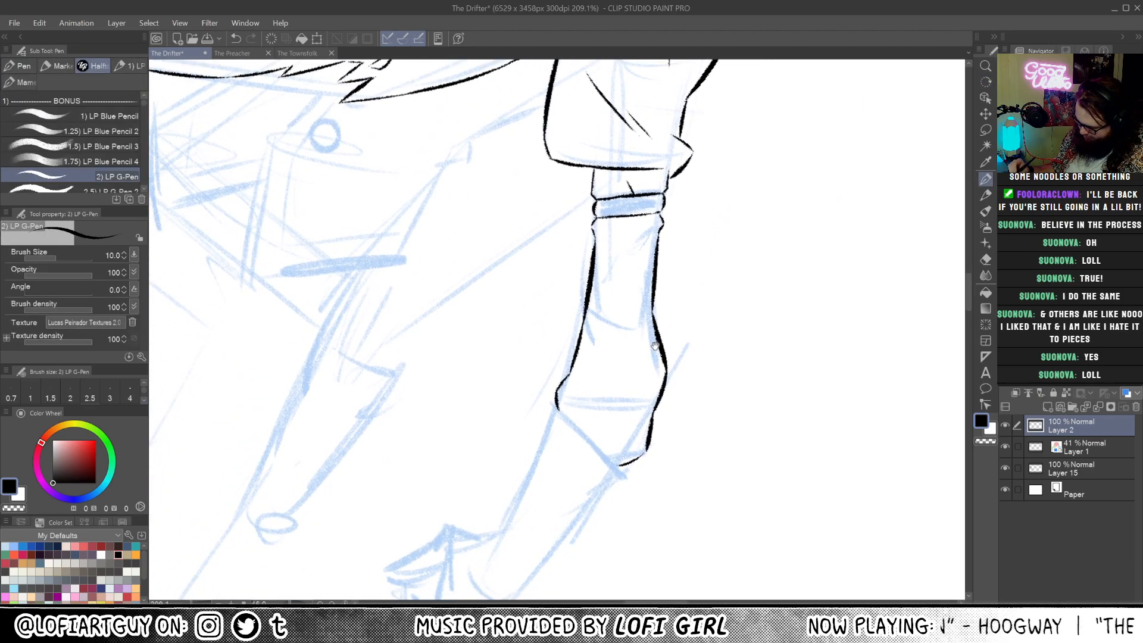
- Ink the flared edge of the glove cuff across the arm at the elbow
left_click_drag(574, 507, 587, 442)
mouse_move(582, 528)
left_mouse_down()
mouse_move(702, 391)
mouse_move(663, 385)
mouse_move(704, 326)
left_mouse_up()
left_click_drag(640, 406, 671, 248)
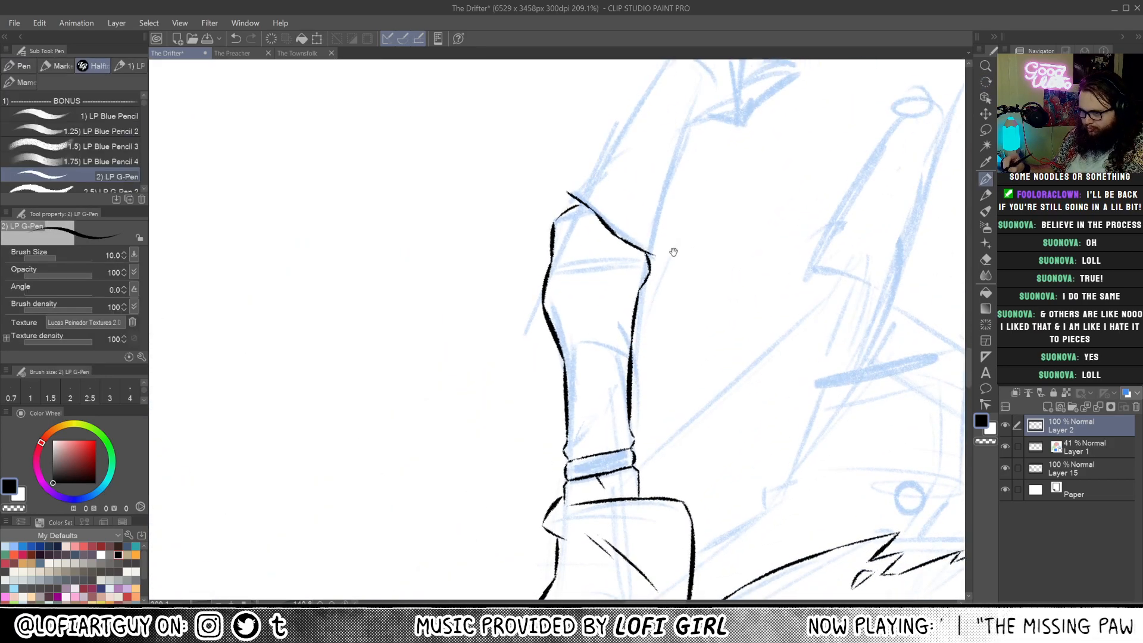
- Ink the outer edge of the gloved forearm from the cuff's point toward the wrist, redrawing the stroke until it is clean
left_click_drag(574, 435, 619, 371)
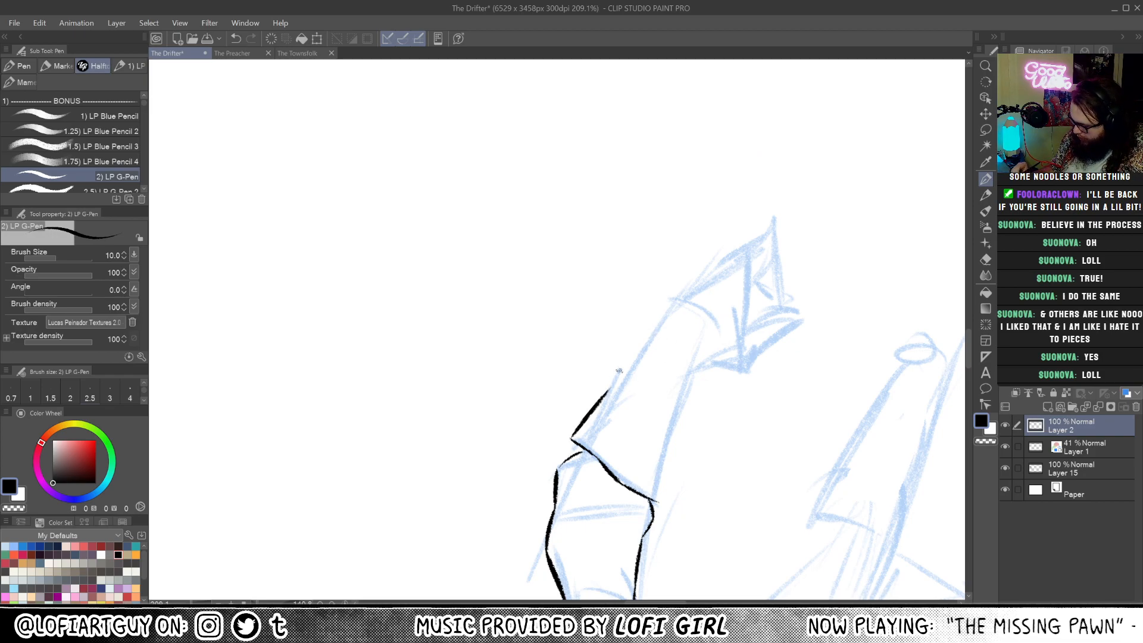
key("ctrl+z")
left_click_drag(575, 435, 627, 359)
key("ctrl+z")
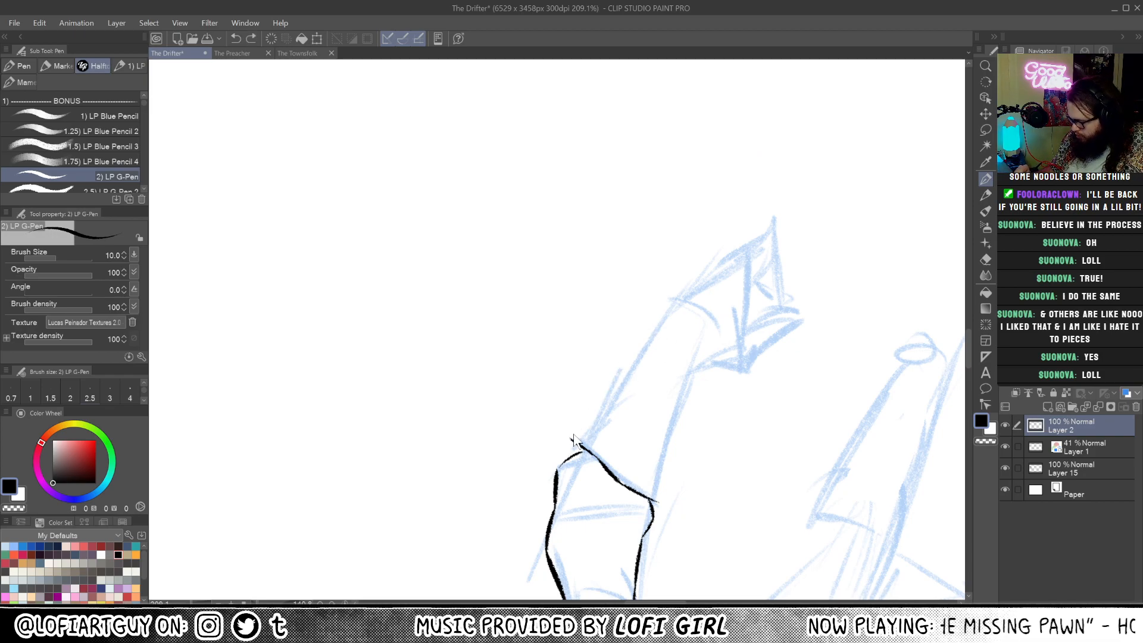
left_click_drag(572, 439, 629, 364)
key("ctrl+z")
left_click_drag(573, 439, 642, 344)
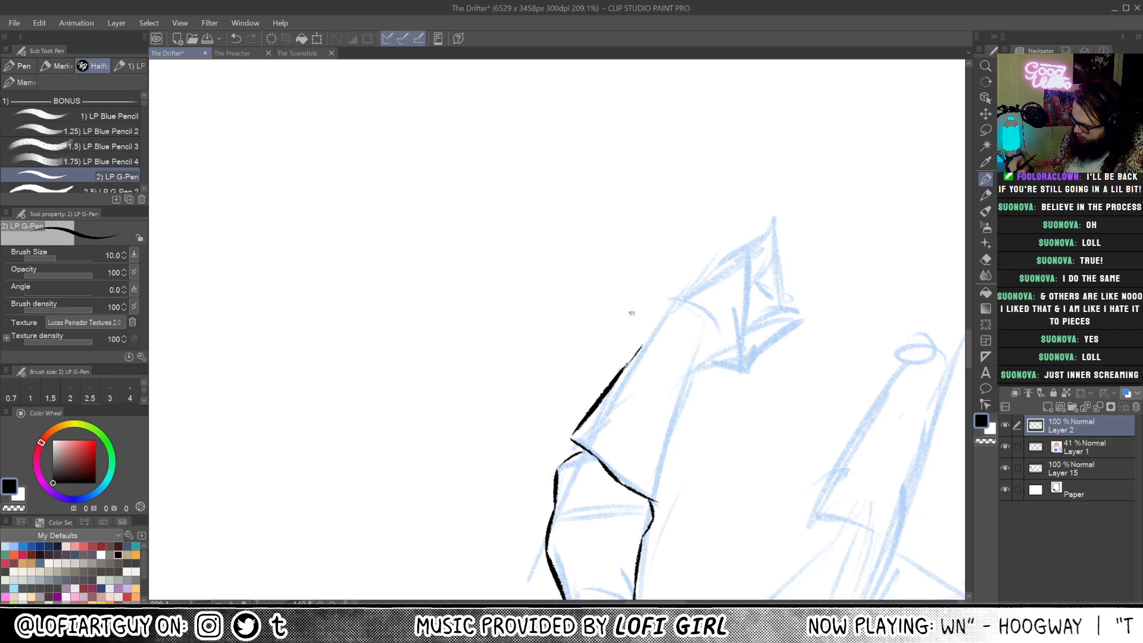
left_click_drag(621, 369, 662, 317)
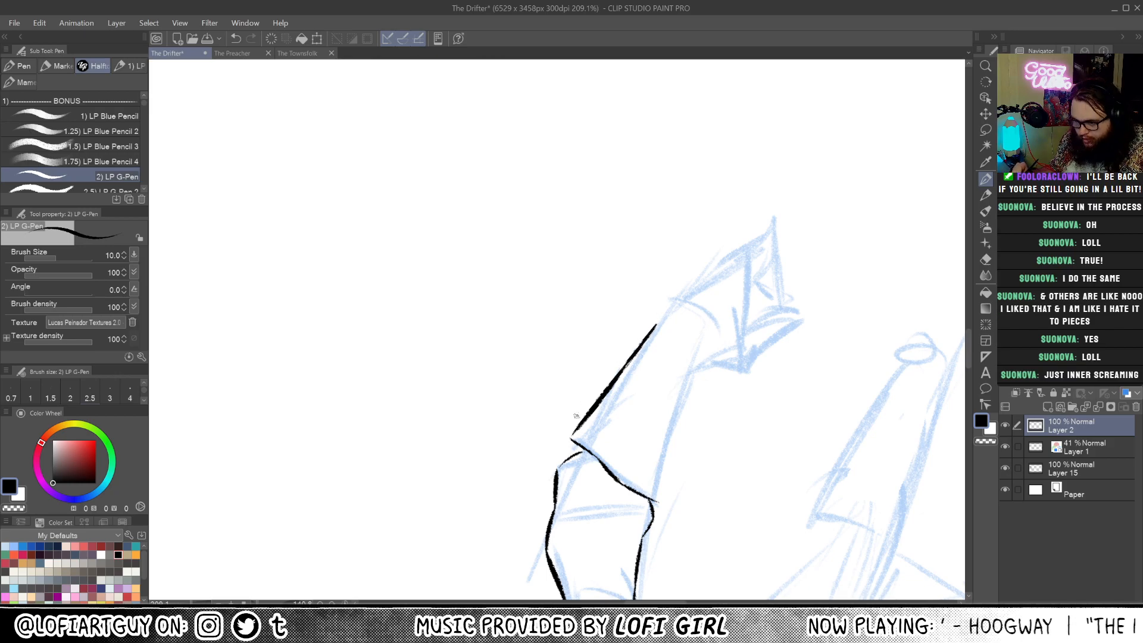
- Ink the inner edge of the gloved forearm and a second line parallel to the cuff edge, undoing poor strokes
mouse_move(614, 399)
left_mouse_down()
mouse_move(578, 443)
mouse_move(586, 370)
left_mouse_up()
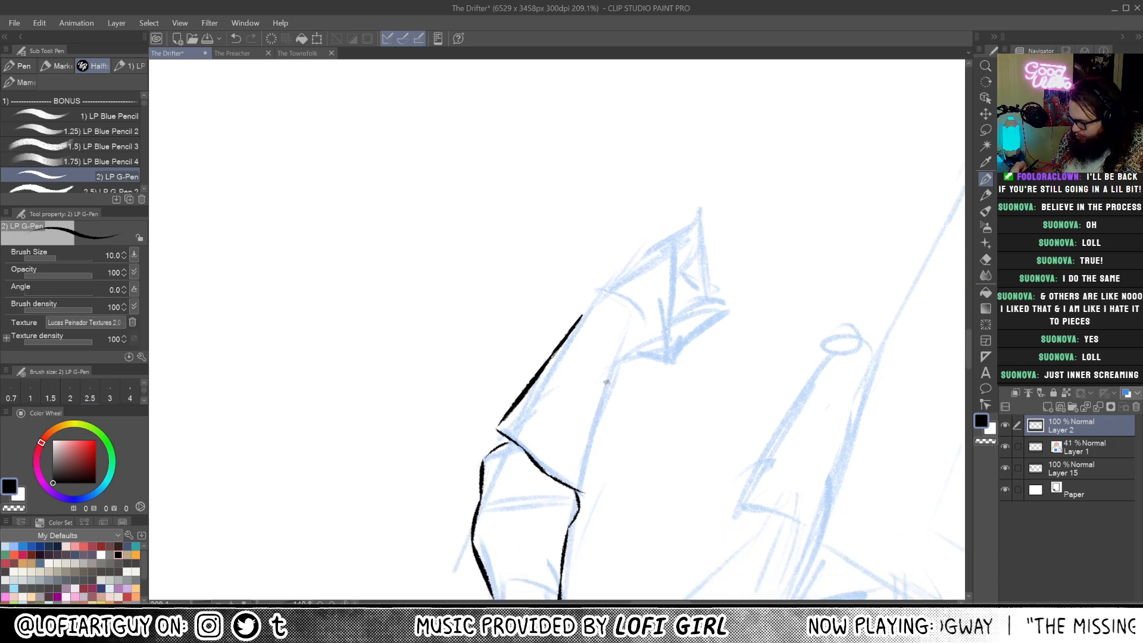
left_click_drag(617, 361, 581, 450)
key("ctrl+z")
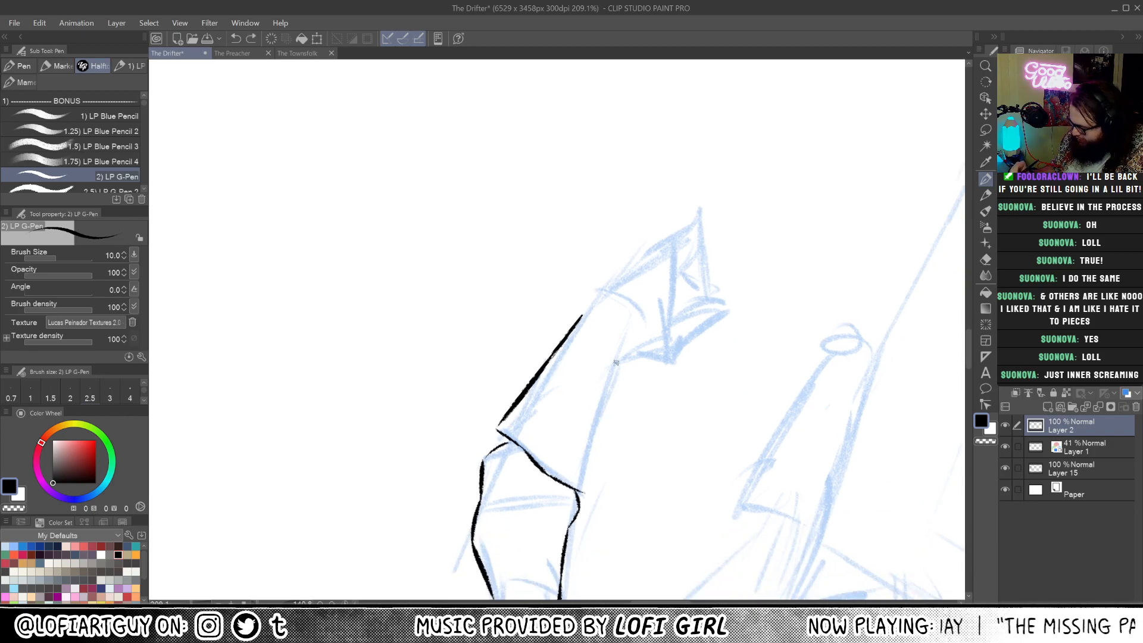
left_click_drag(616, 361, 585, 456)
key("ctrl+z")
mouse_move(594, 415)
left_mouse_down()
mouse_move(585, 491)
mouse_move(575, 433)
mouse_move(535, 537)
mouse_move(697, 320)
mouse_move(680, 364)
left_mouse_up()
key("ctrl+z")
key("ctrl+z")
left_click_drag(645, 421, 689, 371)
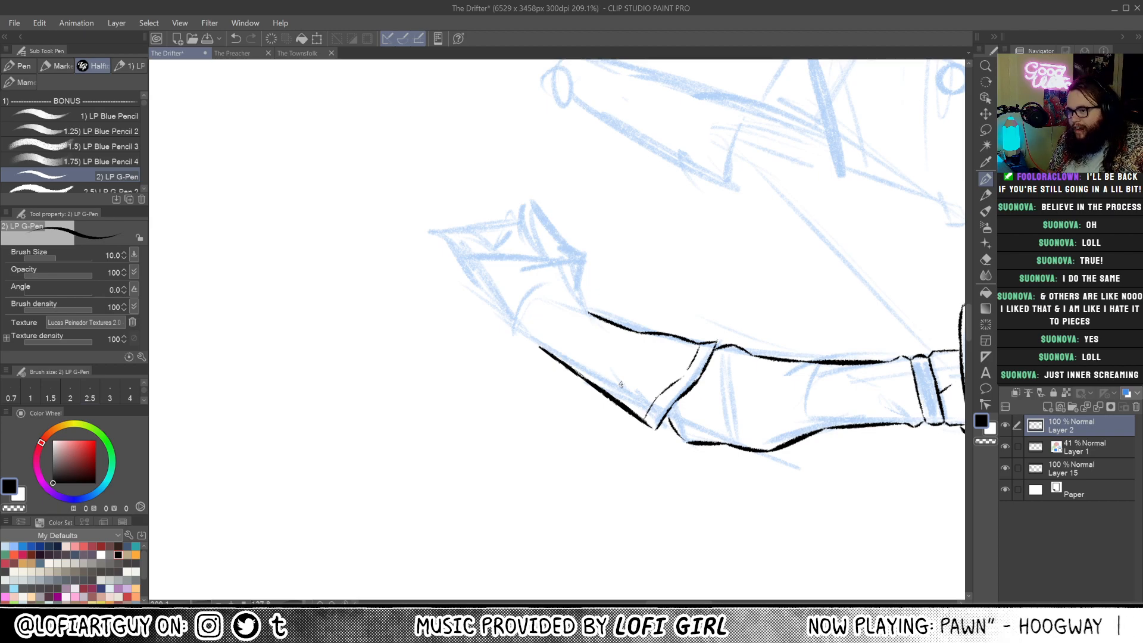
- Ink the contour of the hand from the inner wrist along the thumb, undoing poor strokes
key("r")
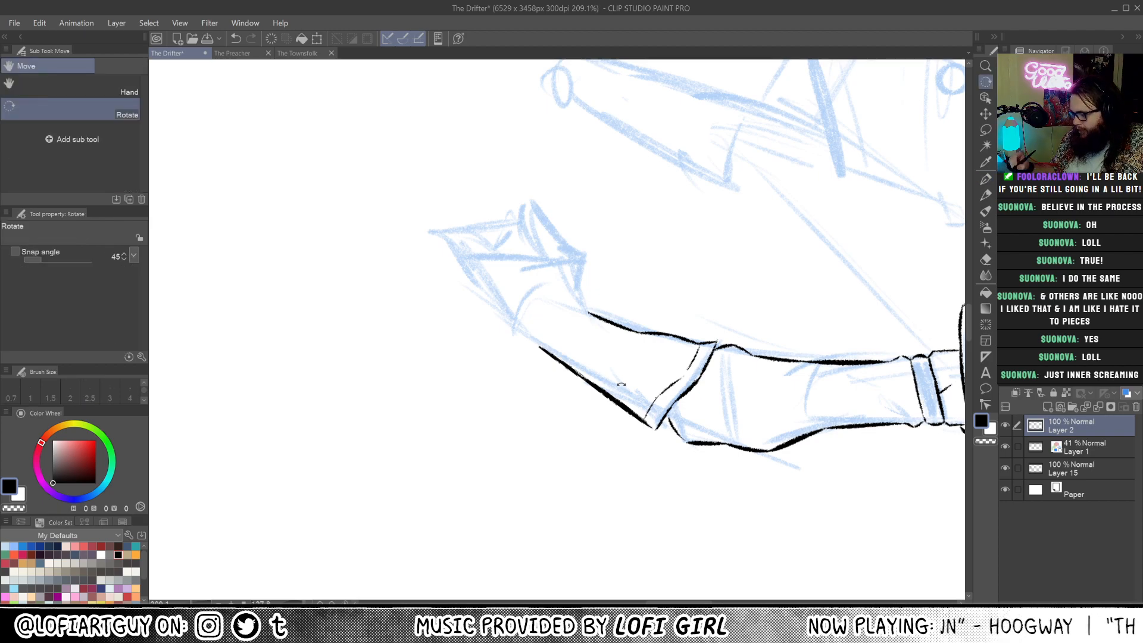
mouse_move(621, 384)
left_mouse_down()
mouse_move(714, 290)
mouse_move(574, 487)
mouse_move(681, 316)
mouse_move(653, 388)
mouse_move(485, 460)
mouse_move(620, 408)
mouse_move(591, 241)
mouse_move(609, 365)
mouse_move(618, 373)
mouse_move(617, 339)
mouse_move(636, 361)
mouse_move(630, 345)
mouse_move(623, 356)
mouse_move(646, 330)
mouse_move(604, 399)
mouse_move(630, 371)
mouse_move(630, 341)
left_mouse_up()
key("space")
key("ctrl+z")
key("ctrl+z")
key("ctrl+z")
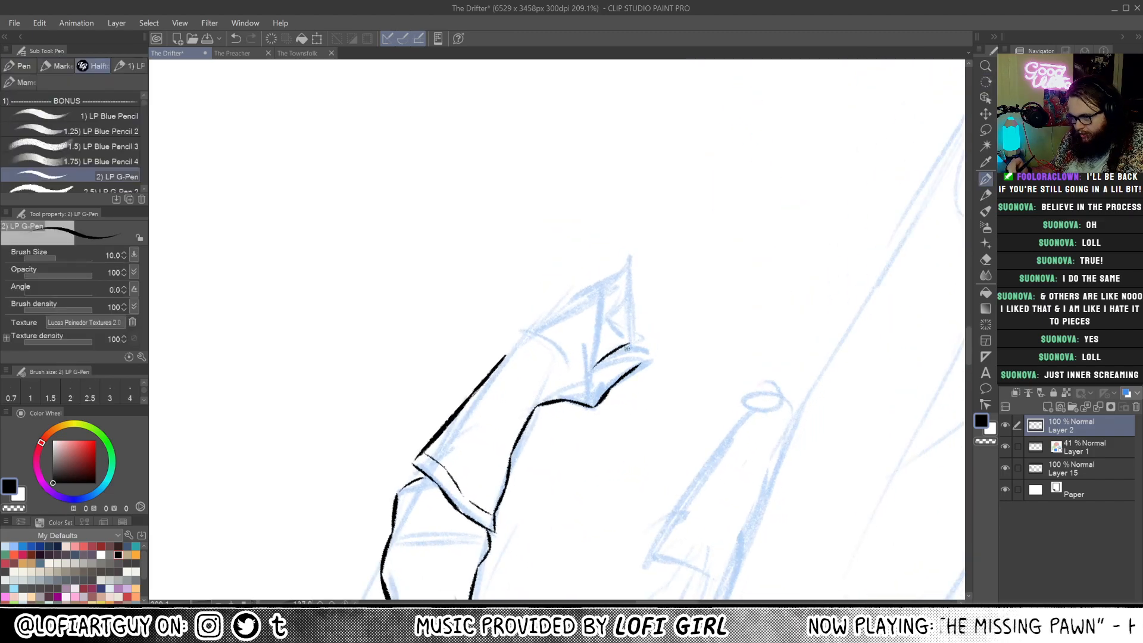
- Ink the rounded tip that closes the end of the thumb
mouse_move(630, 342)
left_mouse_down()
mouse_move(647, 345)
mouse_move(640, 364)
left_mouse_up()
key("ctrl+z")
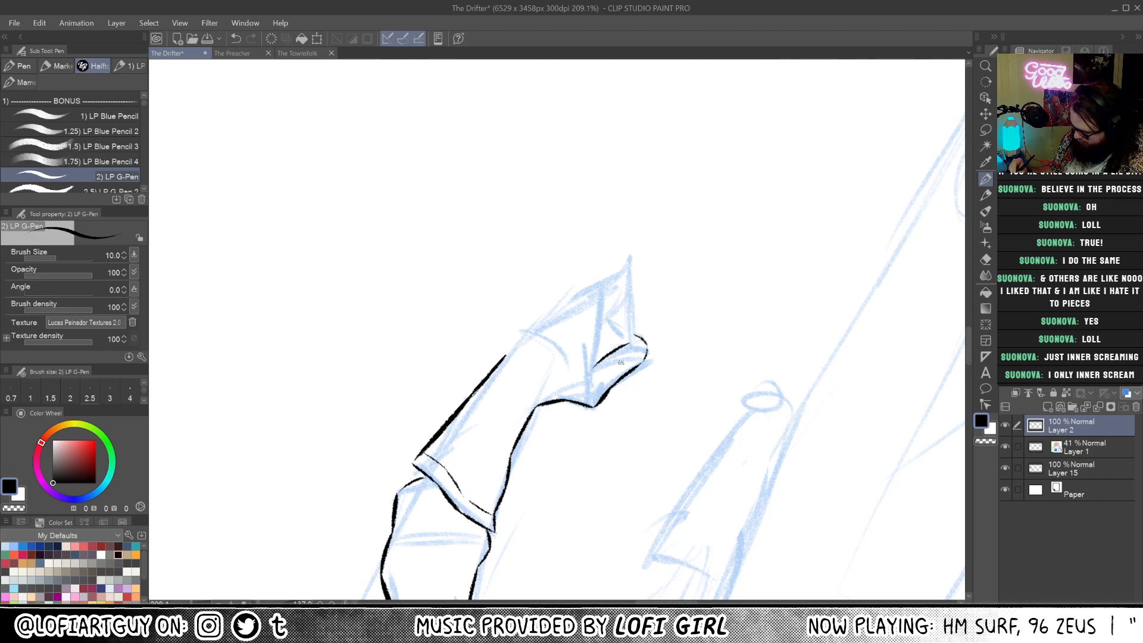
key("r")
left_click_drag(578, 400, 599, 271)
left_click_drag(589, 369, 655, 464)
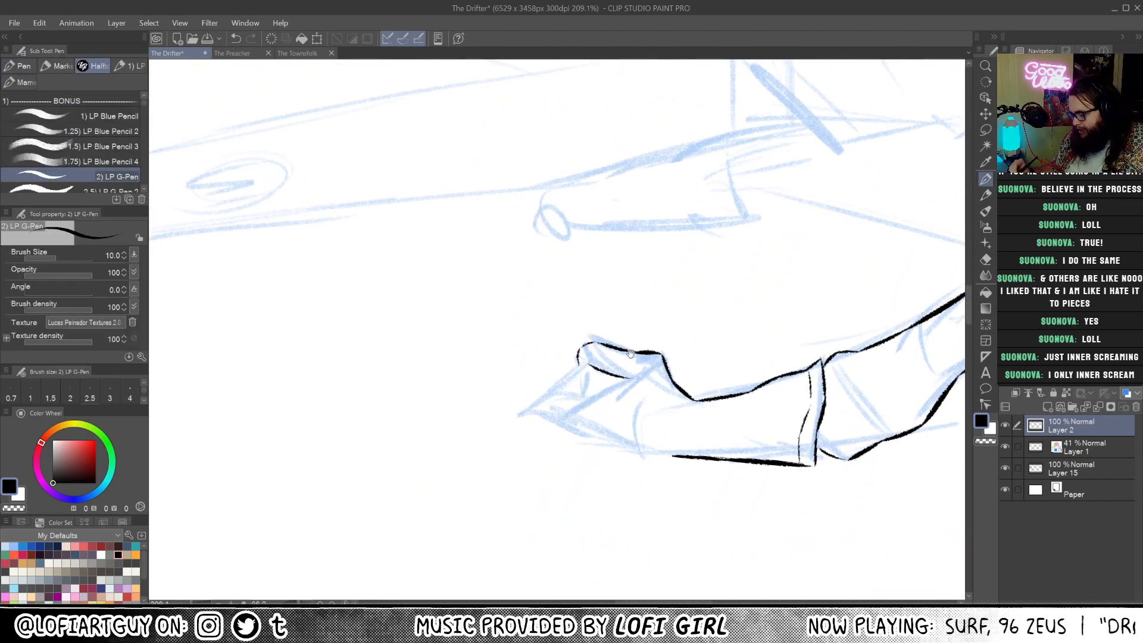
- Ink the gap between thumb and palm, the small finger creases and the front edge of the curled finger
key("r")
left_click_drag(597, 421, 642, 381)
left_click_drag(644, 328, 625, 368)
key("ctrl+z")
left_click_drag(556, 424, 556, 446)
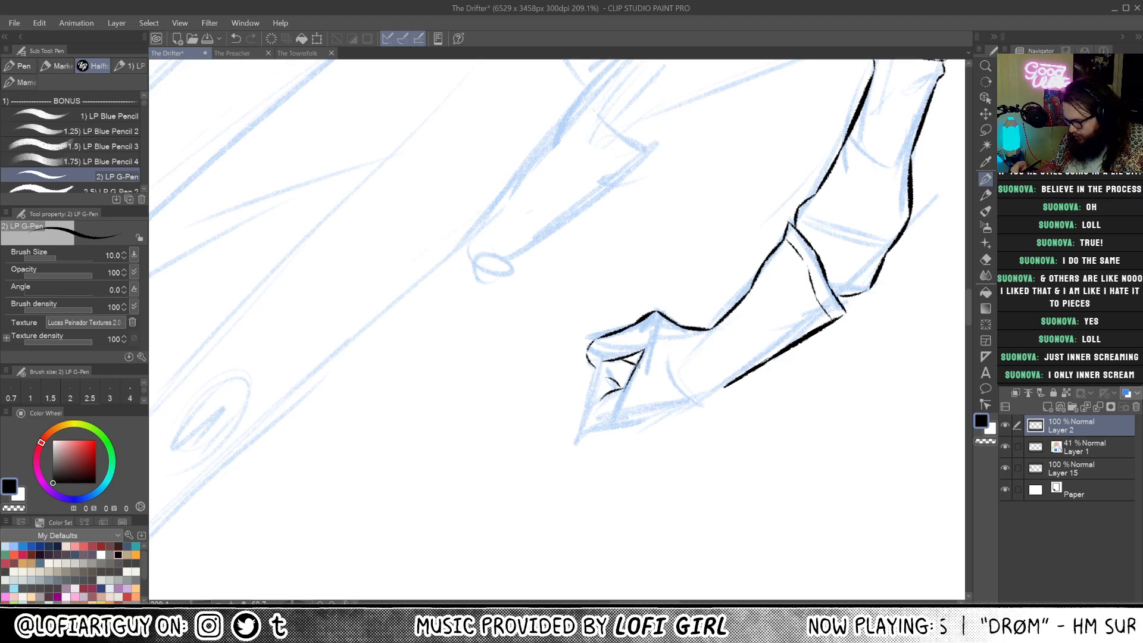
mouse_move(596, 365)
left_mouse_down()
mouse_move(585, 416)
mouse_move(595, 425)
left_mouse_up()
key("shift+space")
mouse_move(579, 487)
left_mouse_down()
mouse_move(690, 406)
mouse_move(696, 298)
left_mouse_up()
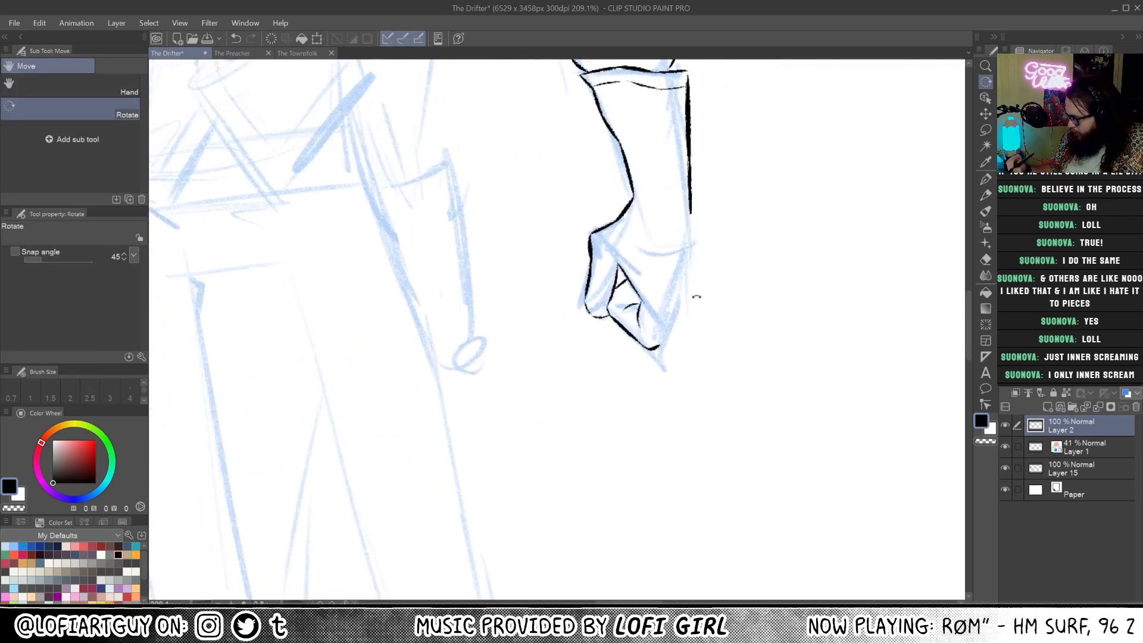
- Ink the curled finger from its tip up to the knuckle and start the back-of-hand line, undoing poor strokes
left_click_drag(661, 344, 676, 305)
key("ctrl+z")
mouse_move(658, 346)
left_mouse_down()
mouse_move(672, 308)
mouse_move(691, 331)
mouse_move(679, 374)
mouse_move(682, 353)
left_mouse_up()
key("shift+space")
key("ctrl+z")
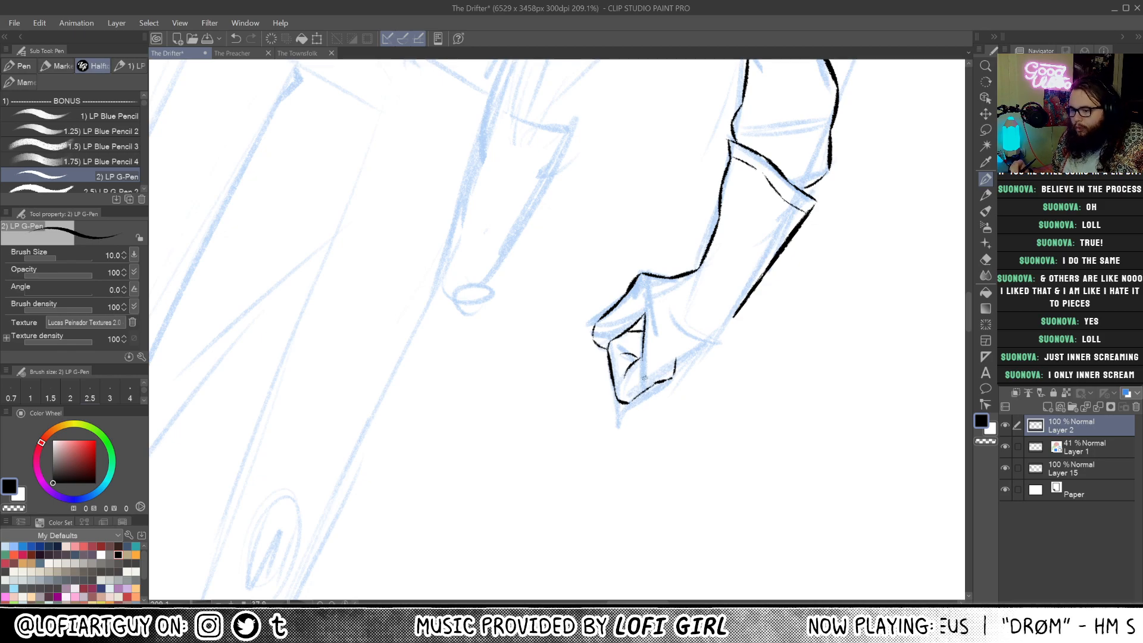
left_click_drag(686, 333, 675, 358)
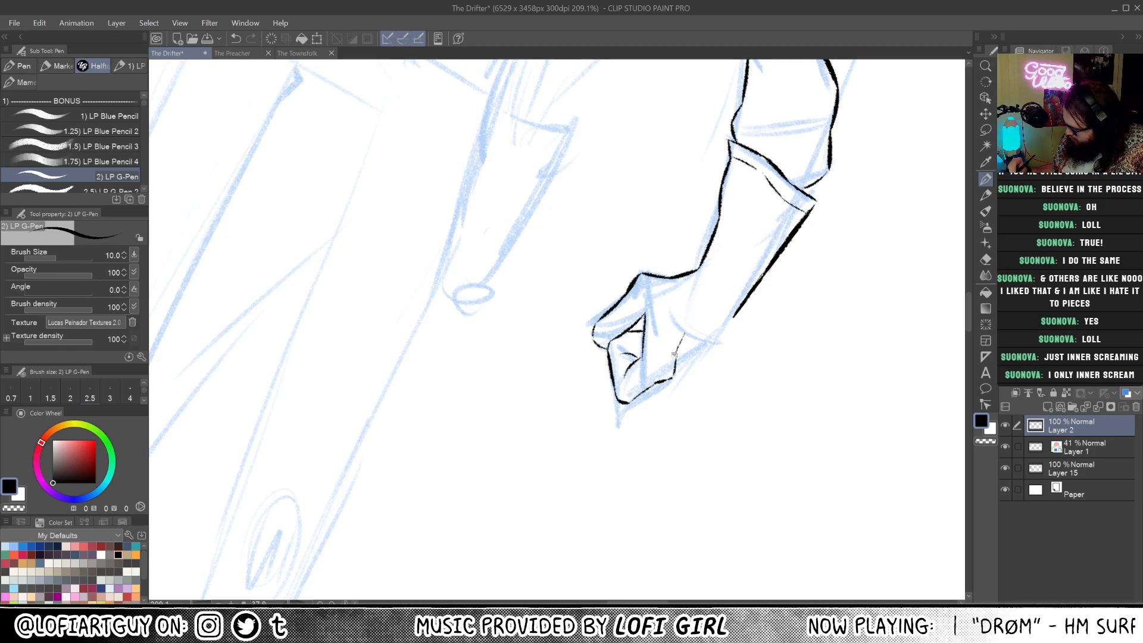
key("ctrl+z")
key("shift+space")
left_click_drag(602, 490, 699, 306)
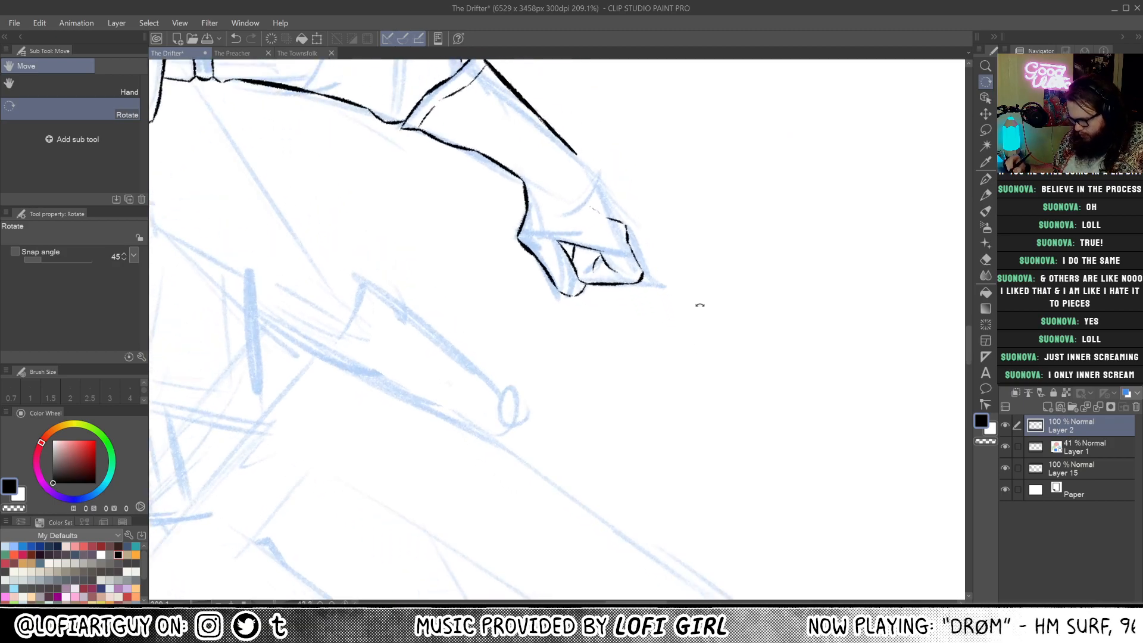
- Erase the rounded thumb tip with the Hard eraser and redraw it in ink
key("space")
left_click_drag(583, 351, 608, 458)
key("shift+space")
mouse_move(518, 477)
left_mouse_down()
mouse_move(649, 339)
mouse_move(667, 357)
left_mouse_up()
key("e")
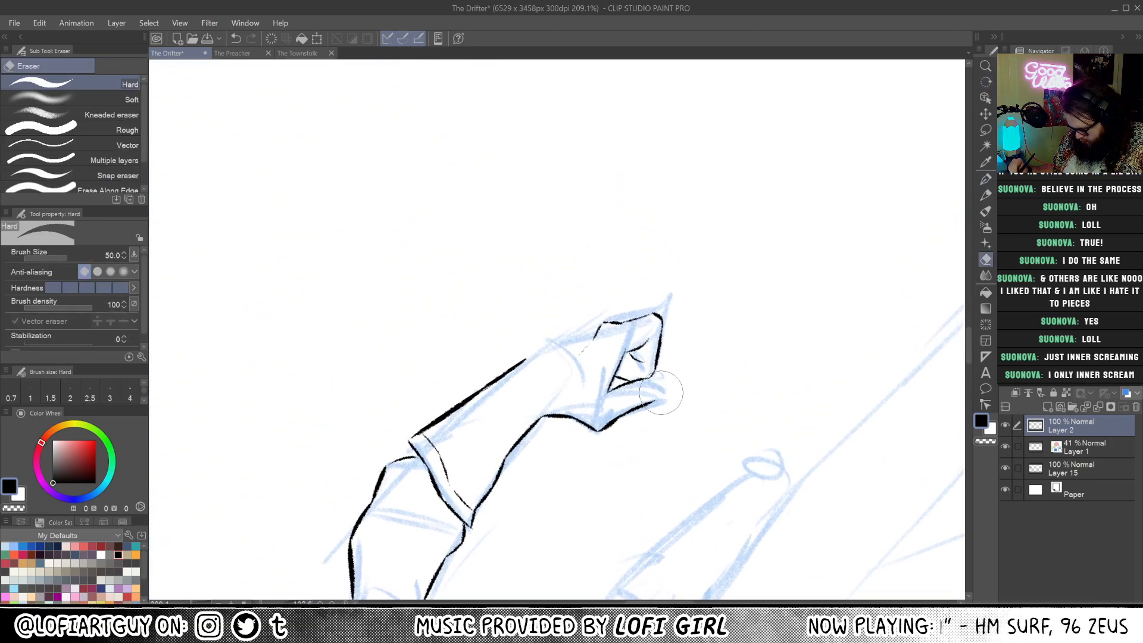
key("p")
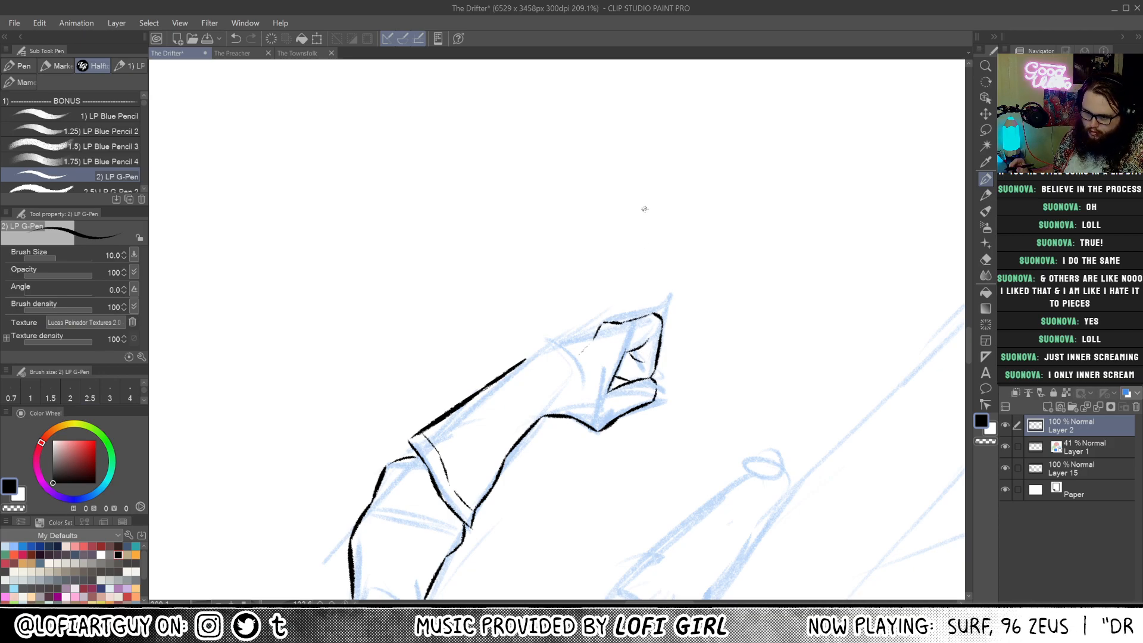
- Ink the short crease lines inside the thumb near its base
key("shift+space")
left_click_drag(581, 440, 640, 372)
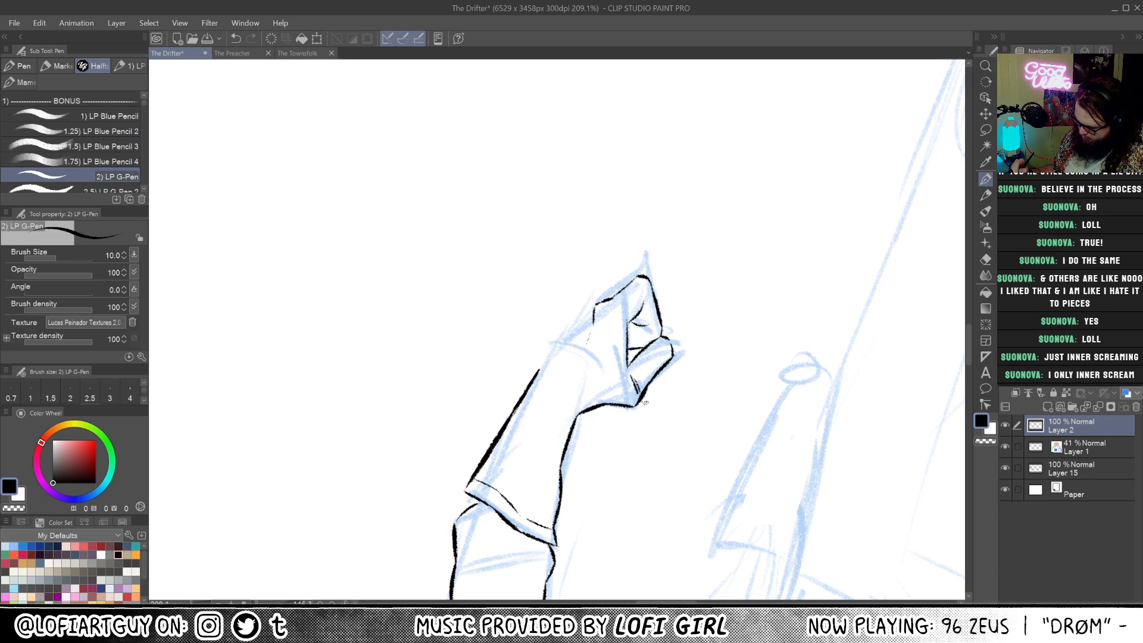
left_click_drag(600, 348, 638, 382)
- Ink the knuckle bump and extend the forearm's outer edge through the wrist to meet the hand
key("shift+space")
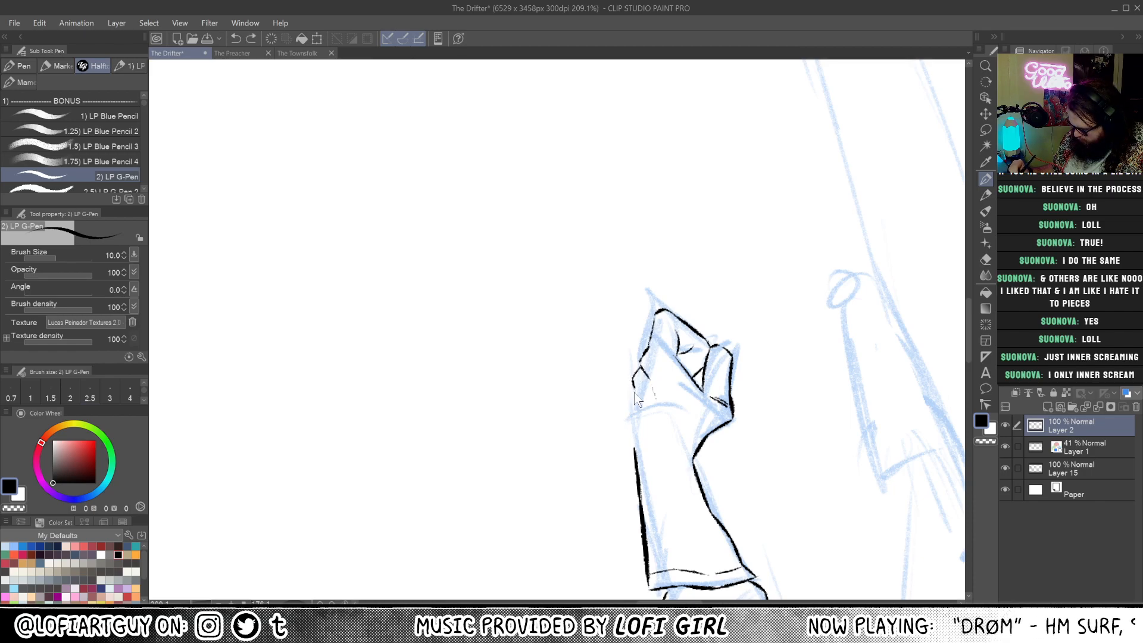
key("ctrl+z")
left_click_drag(632, 433, 635, 451)
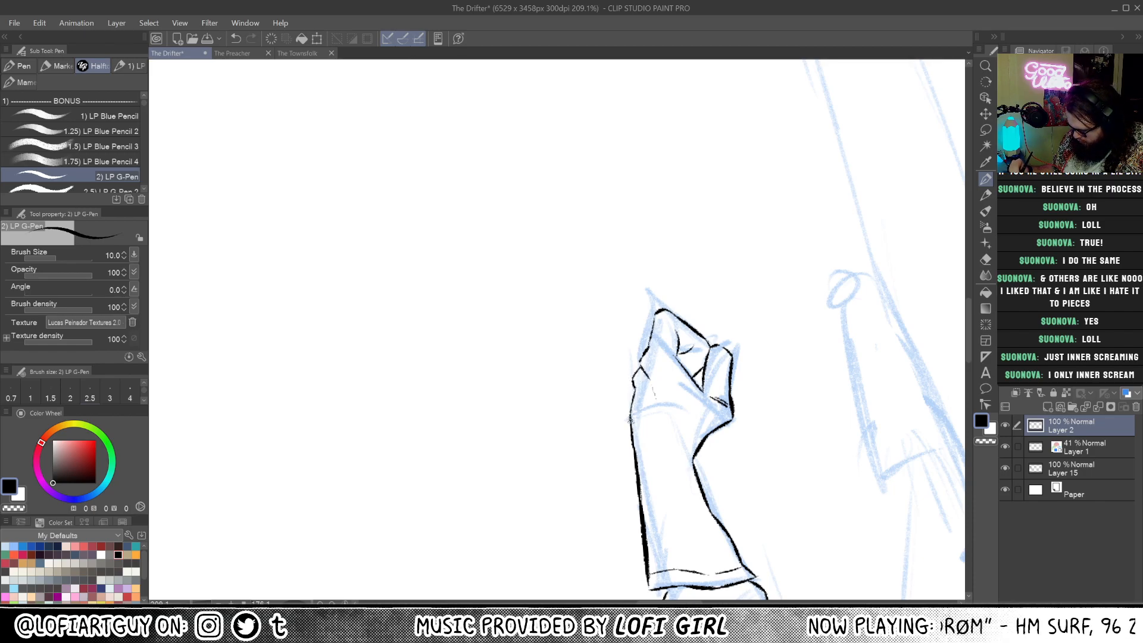
key("shift+space")
left_click_drag(517, 449, 646, 417)
left_click_drag(646, 417, 534, 494)
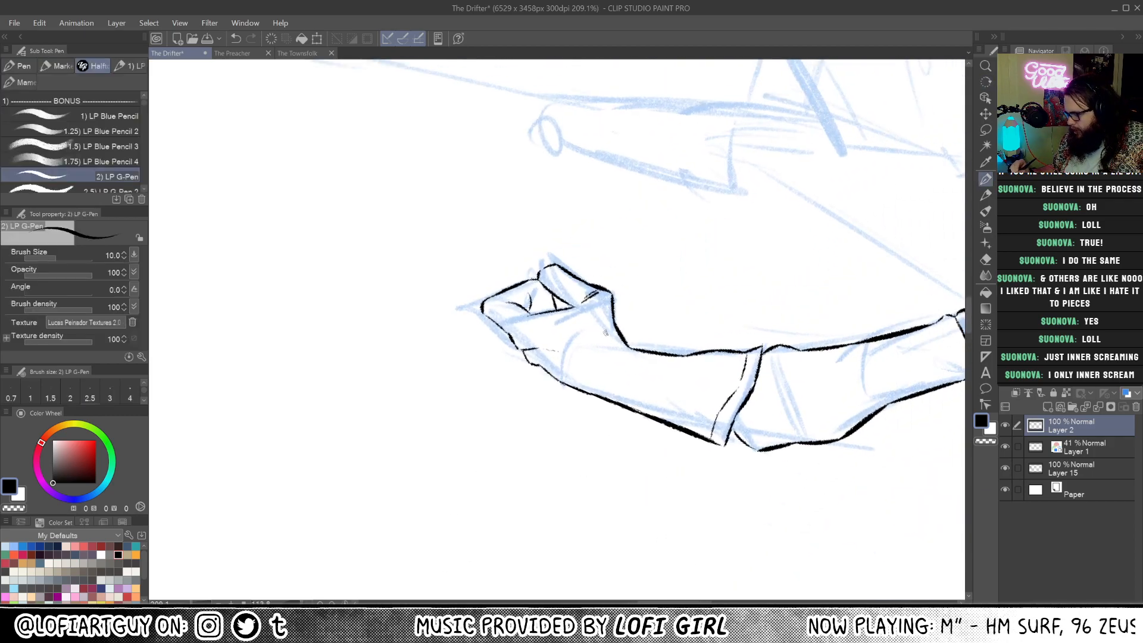
- Ink short fold lines at the base of the thumb where it joins the palm
key("shift+space")
left_click_drag(555, 450, 670, 319)
key("space")
left_click_drag(563, 344, 658, 354)
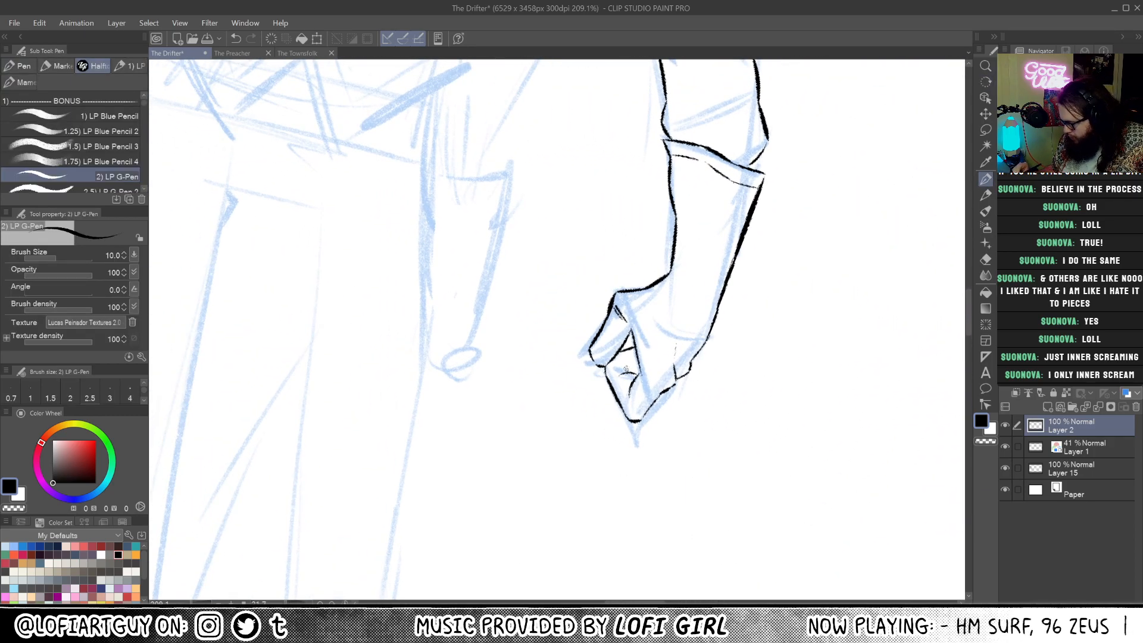
left_click_drag(711, 284, 688, 333)
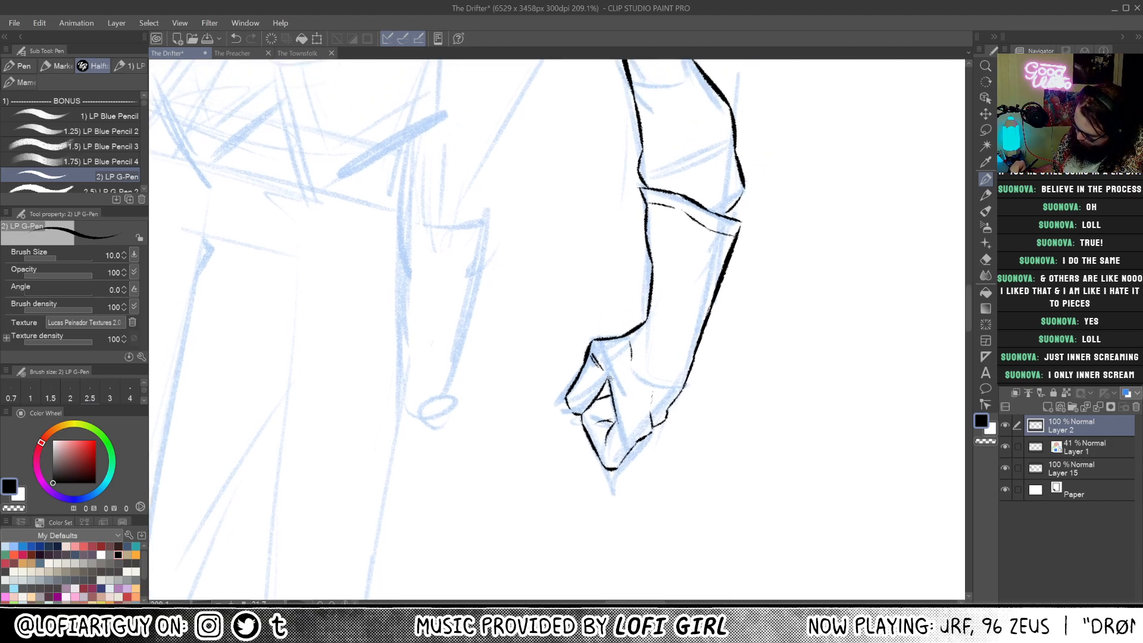
left_click_drag(608, 379, 631, 357)
- Ink the double seam line across the glove's wrist and the knuckle line on the back of the hand
key("r")
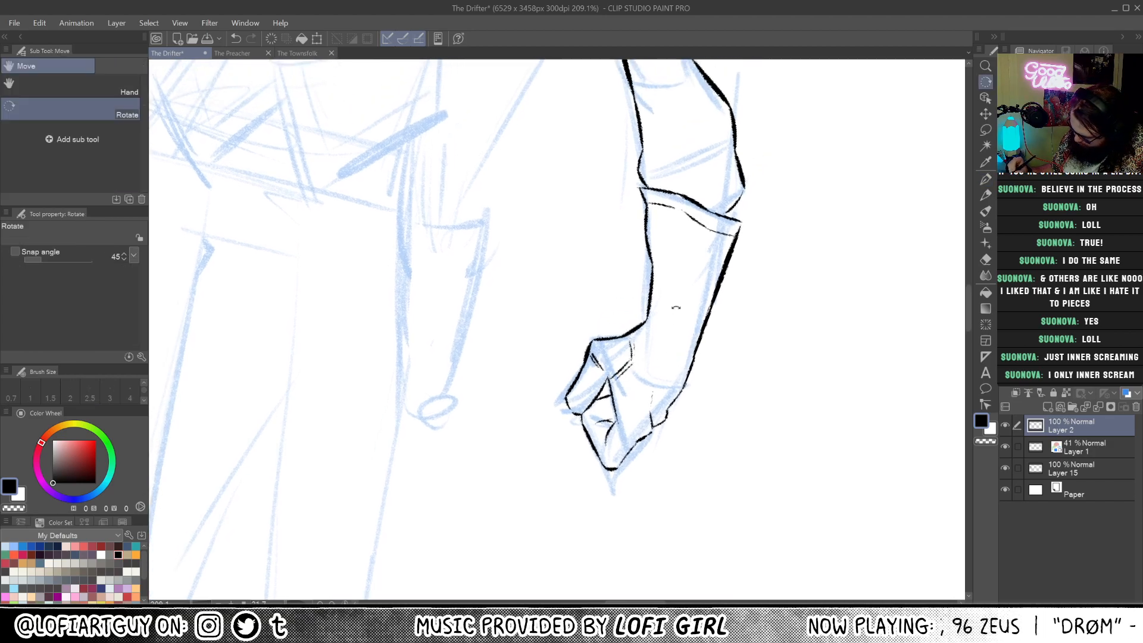
left_click_drag(676, 309, 698, 356)
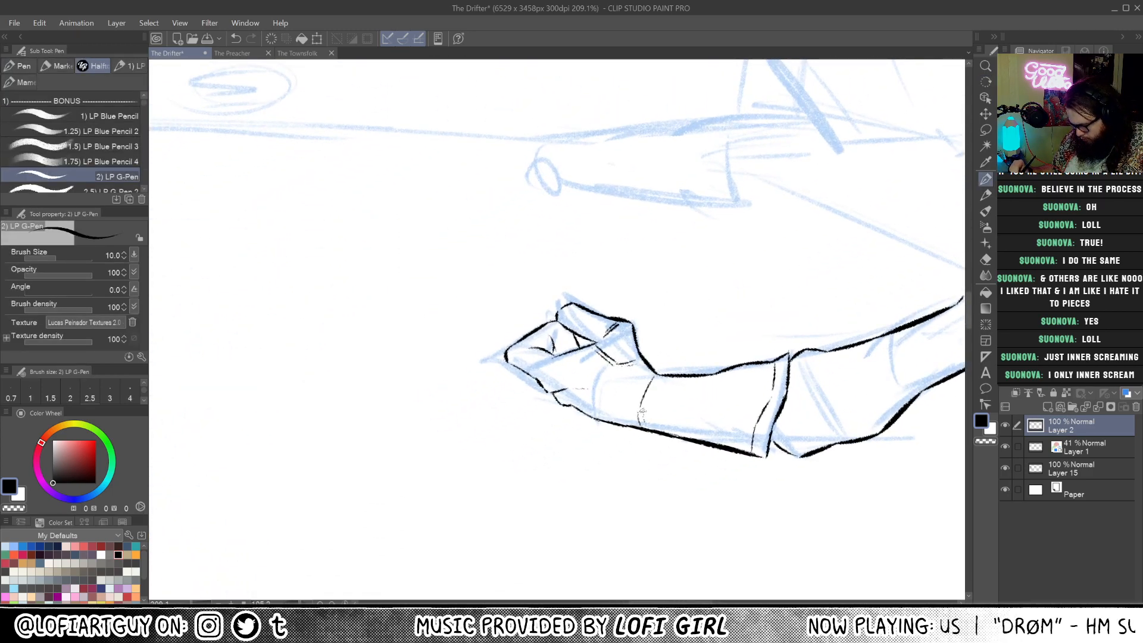
key("r")
left_click_drag(520, 492, 656, 339)
key("r")
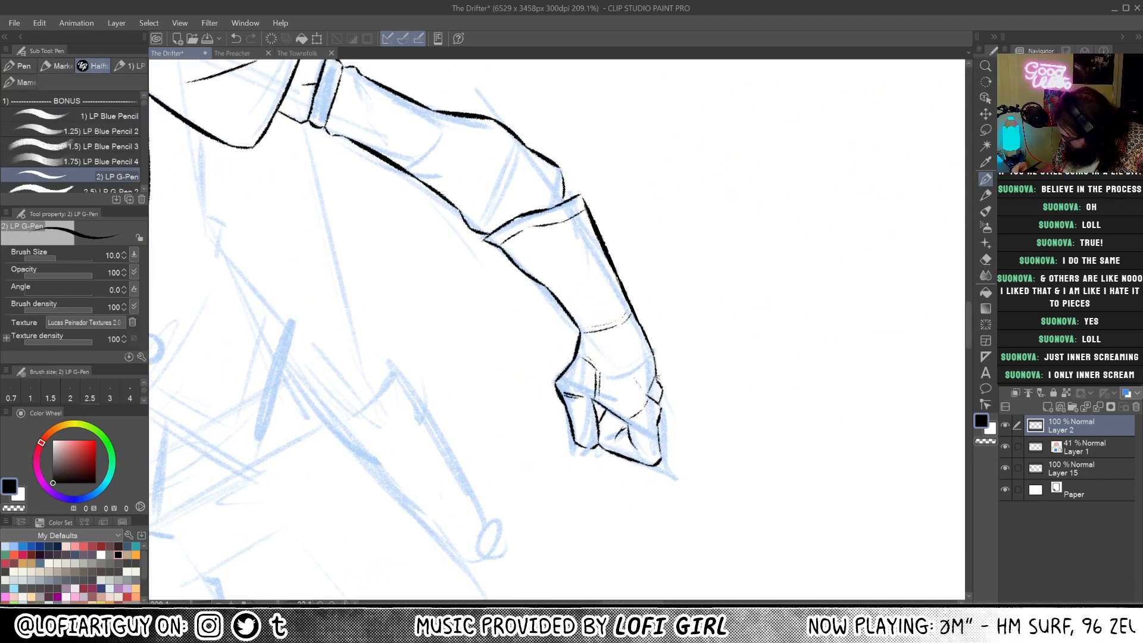
left_click_drag(626, 423, 657, 391)
- Ink a diagonal fabric fold on the sleeve just above the glove cuff at the elbow
key("r")
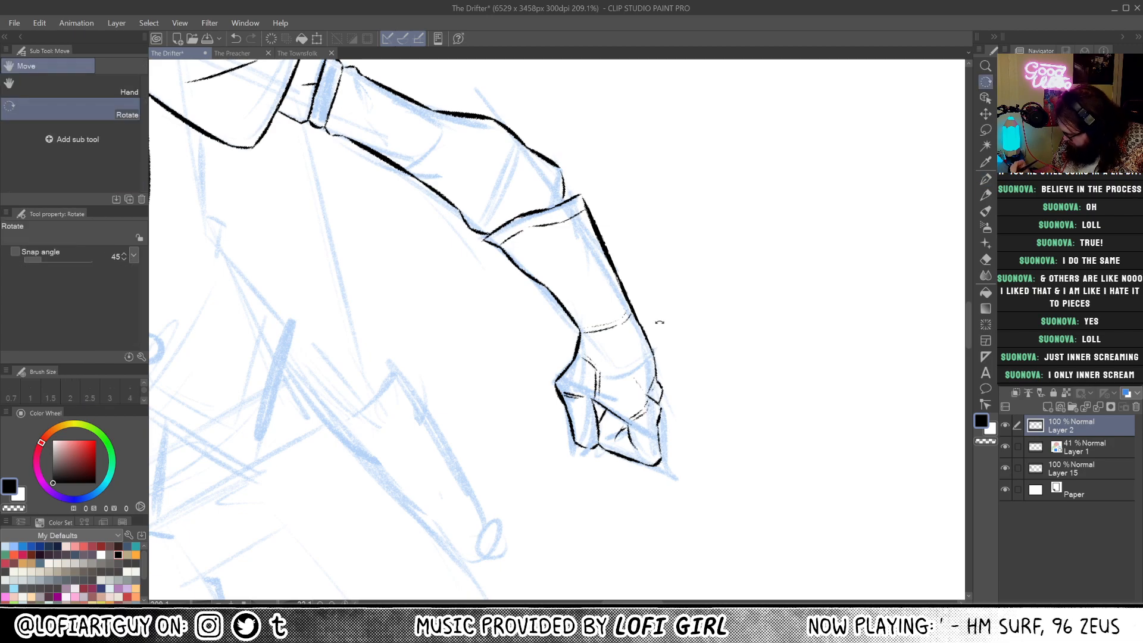
left_click_drag(679, 339, 584, 482)
left_click_drag(692, 268, 630, 482)
key("r")
mouse_move(642, 439)
left_mouse_down()
mouse_move(681, 360)
mouse_move(668, 384)
mouse_move(731, 352)
left_mouse_up()
key("r")
key("r")
key("r")
key("r")
mouse_move(741, 301)
left_mouse_down()
mouse_move(589, 472)
mouse_move(663, 402)
left_mouse_up()
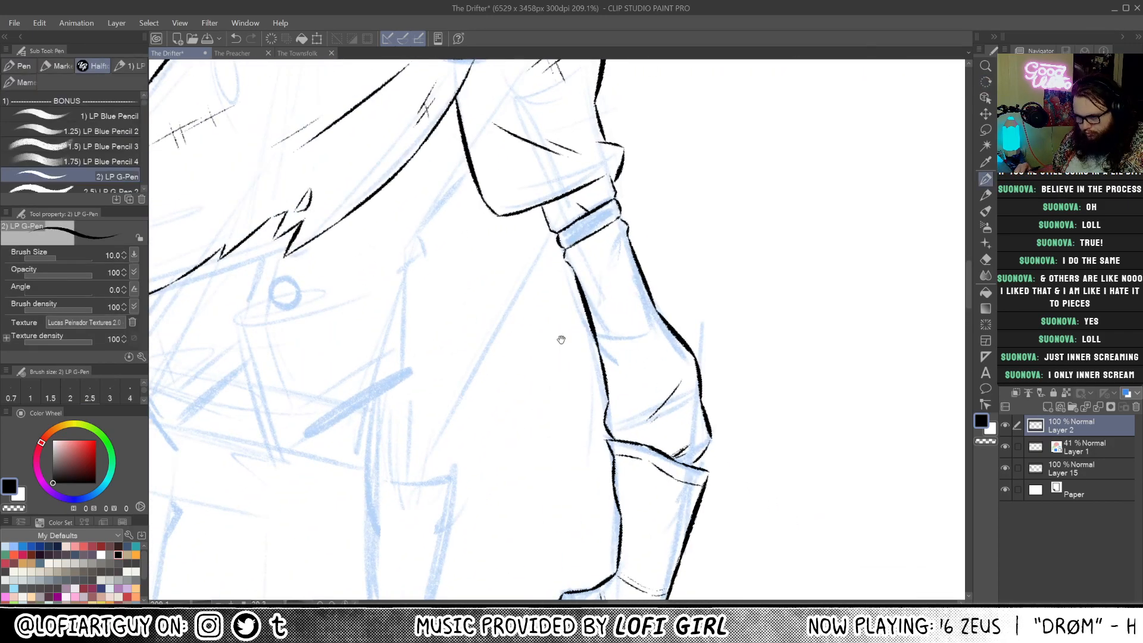
- Add further short fold strokes to the elbow area of the sleeve beside the glove cuff
key("space")
left_click_drag(570, 366, 565, 471)
key("r")
left_click_drag(534, 408, 602, 367)
left_click_drag(530, 476, 678, 351)
key("space")
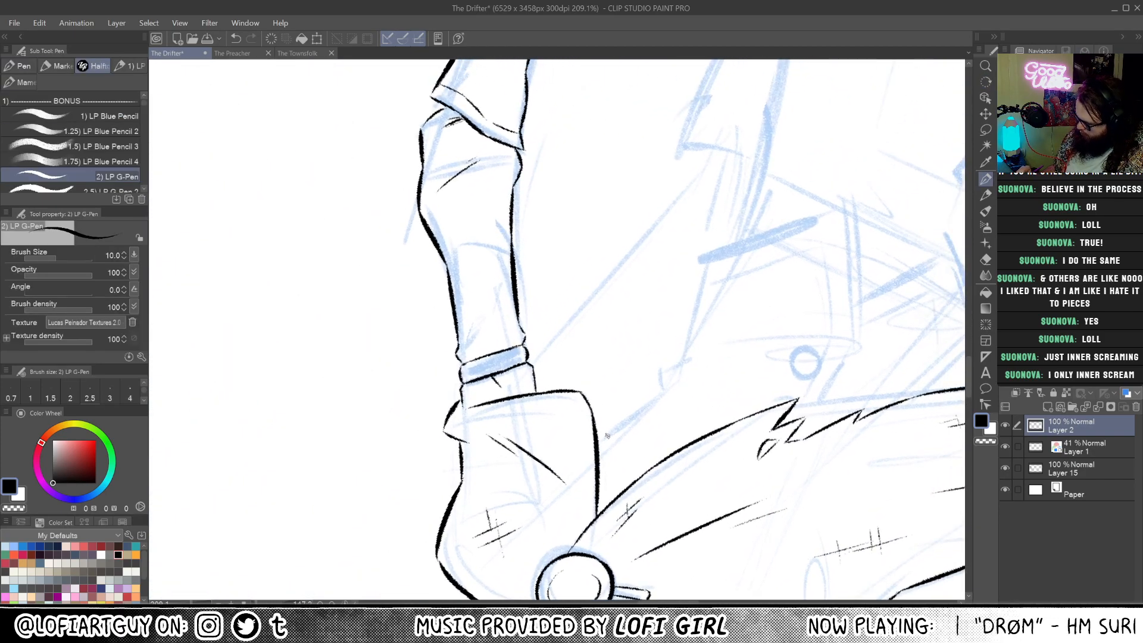
- Ink the vest's side edge below the sleeve down to a small stepped notch at the waist
key("ctrl+z")
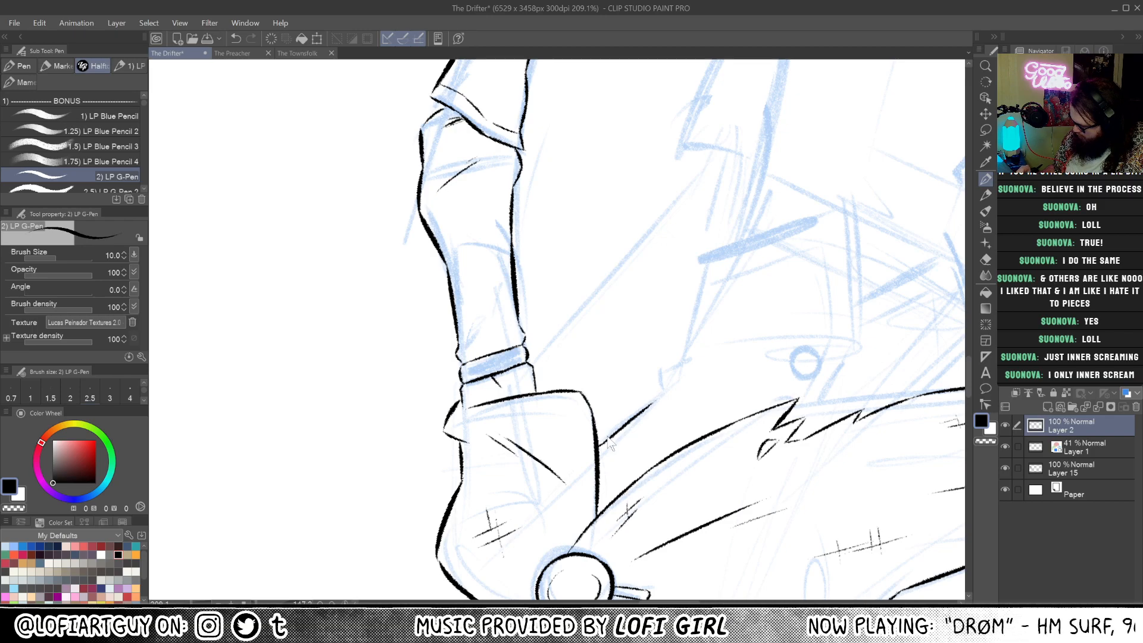
key("ctrl+z")
left_click_drag(599, 445, 660, 393)
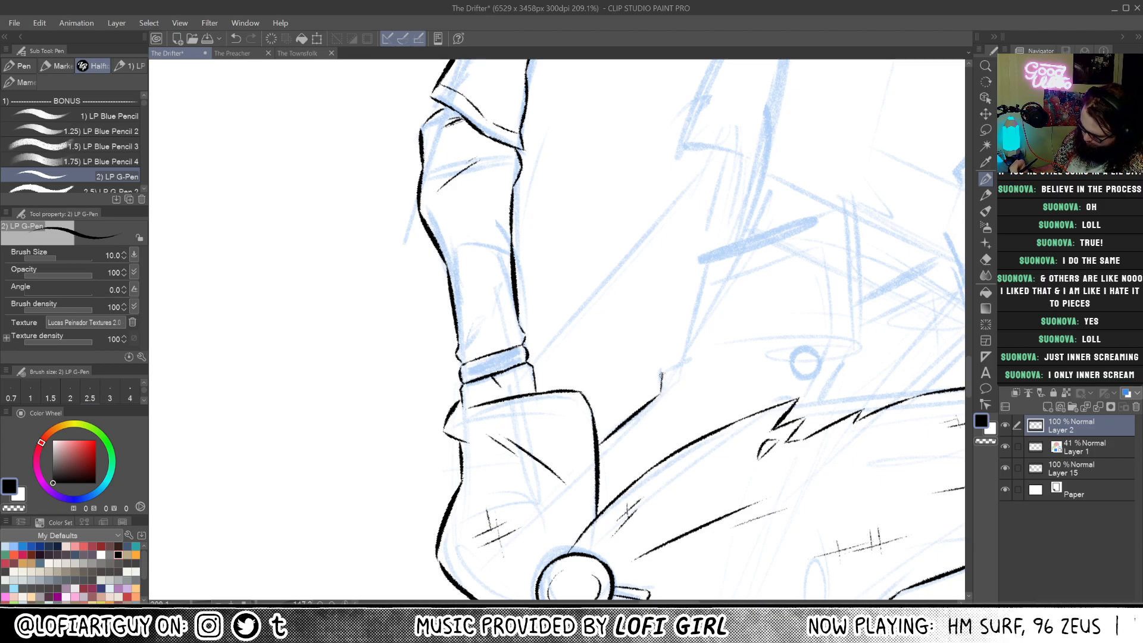
left_click_drag(661, 378, 684, 359)
key("ctrl+z")
key("ctrl+y")
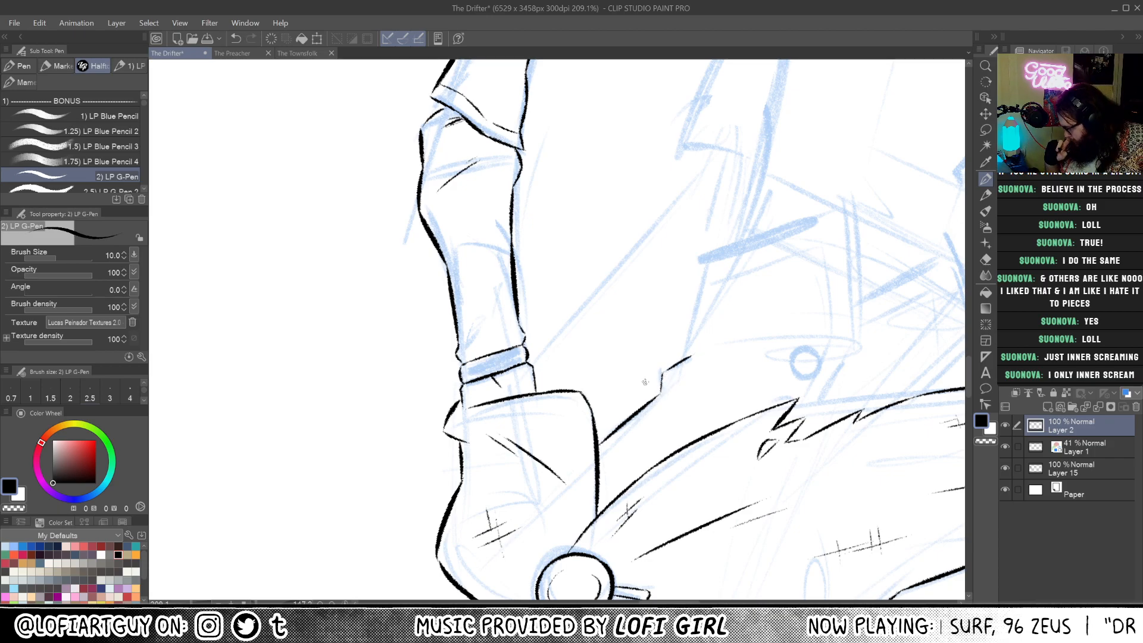
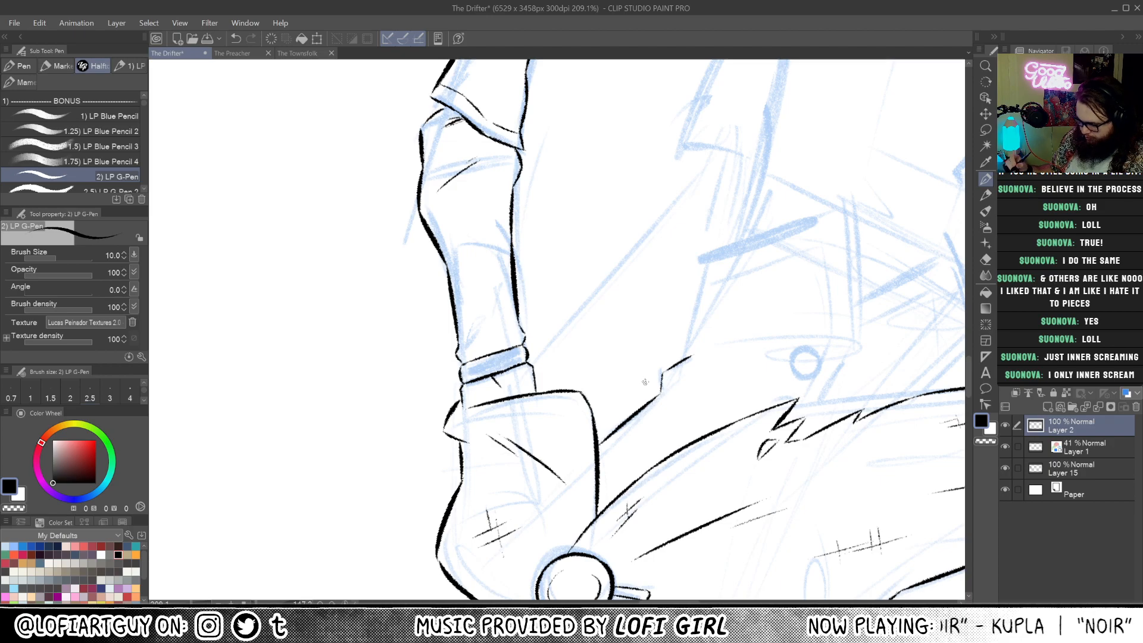
- Ink thin fold strokes on the sleeve between the armband and elbow, plus a short crease at the elbow
left_click_drag(524, 318, 641, 416)
left_click_drag(584, 350, 621, 409)
key("ctrl+z")
key("ctrl+z")
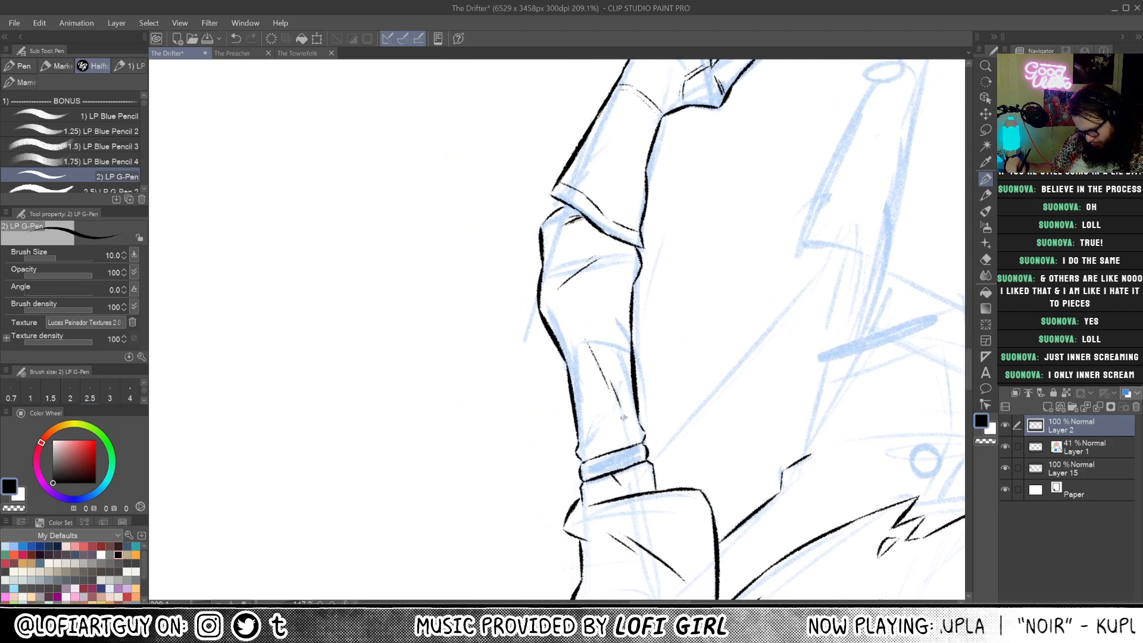
left_click_drag(660, 255, 649, 334)
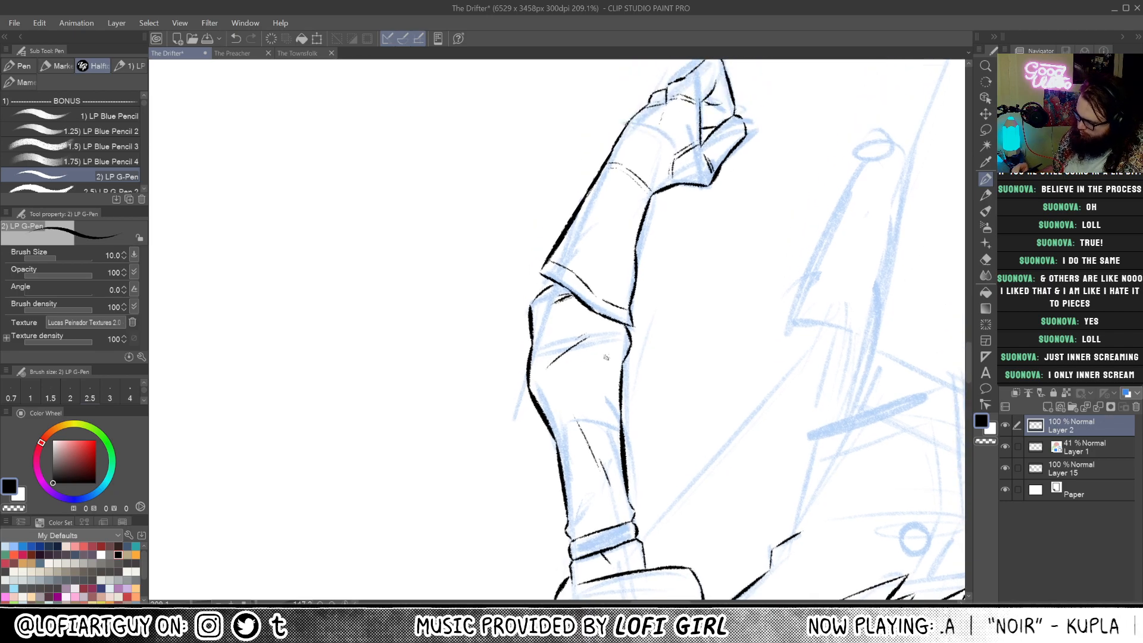
left_click_drag(579, 382, 608, 362)
- Ink the vest's front edge running down from the torn edge of the cape past the sketched button
left_click_drag(674, 294, 377, 409)
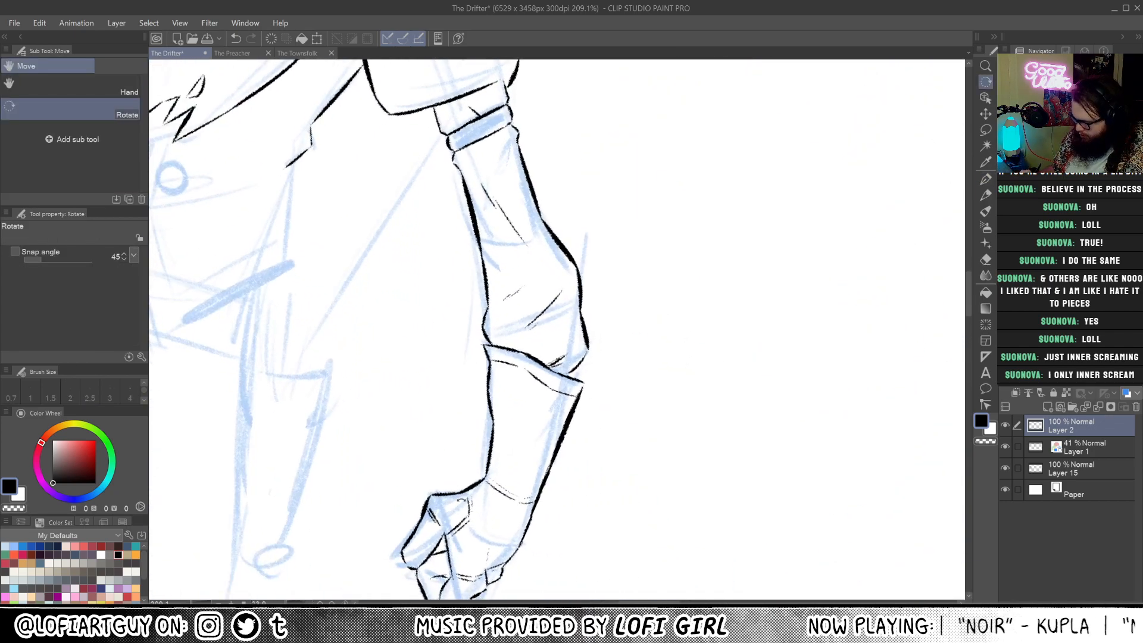
left_click_drag(502, 456, 584, 528)
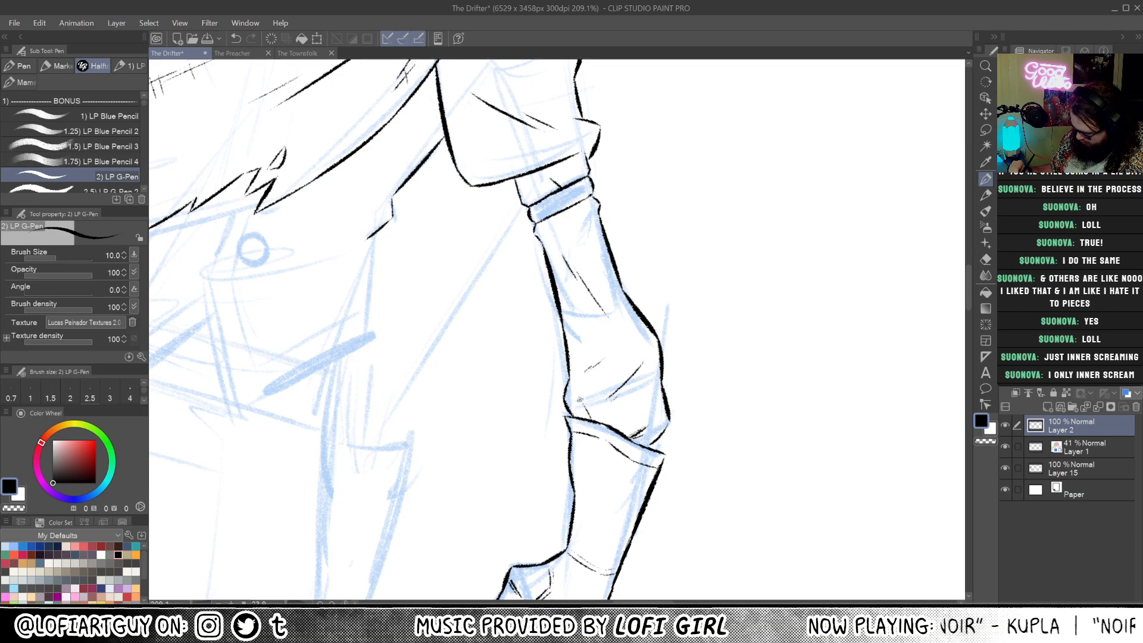
left_click_drag(503, 426, 615, 411)
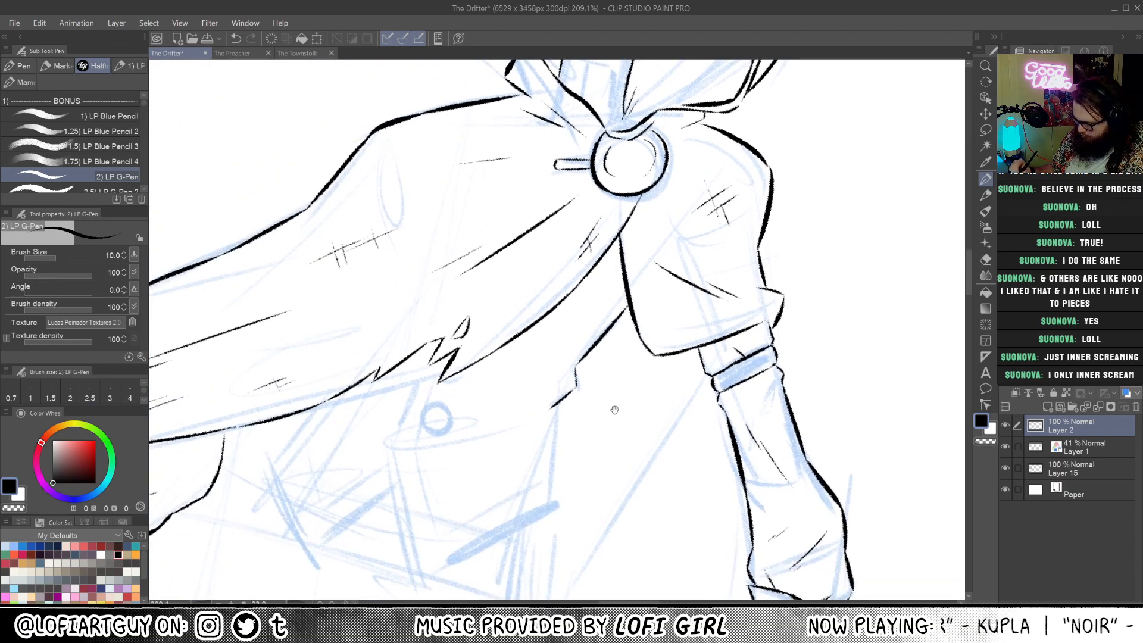
left_click_drag(454, 457, 589, 444)
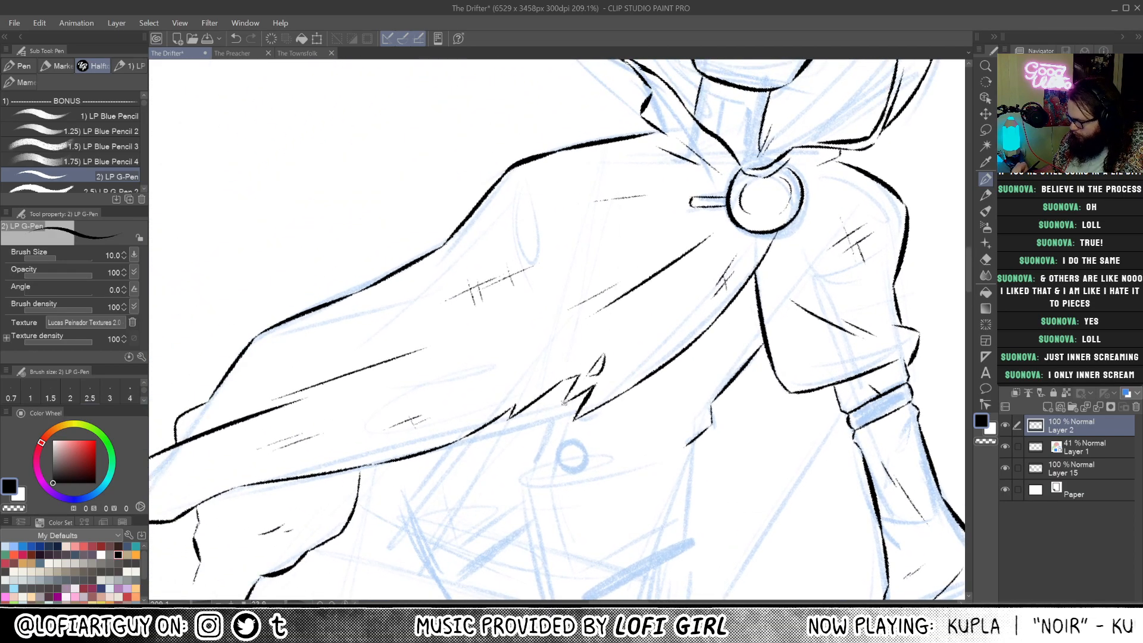
left_click_drag(570, 376, 547, 430)
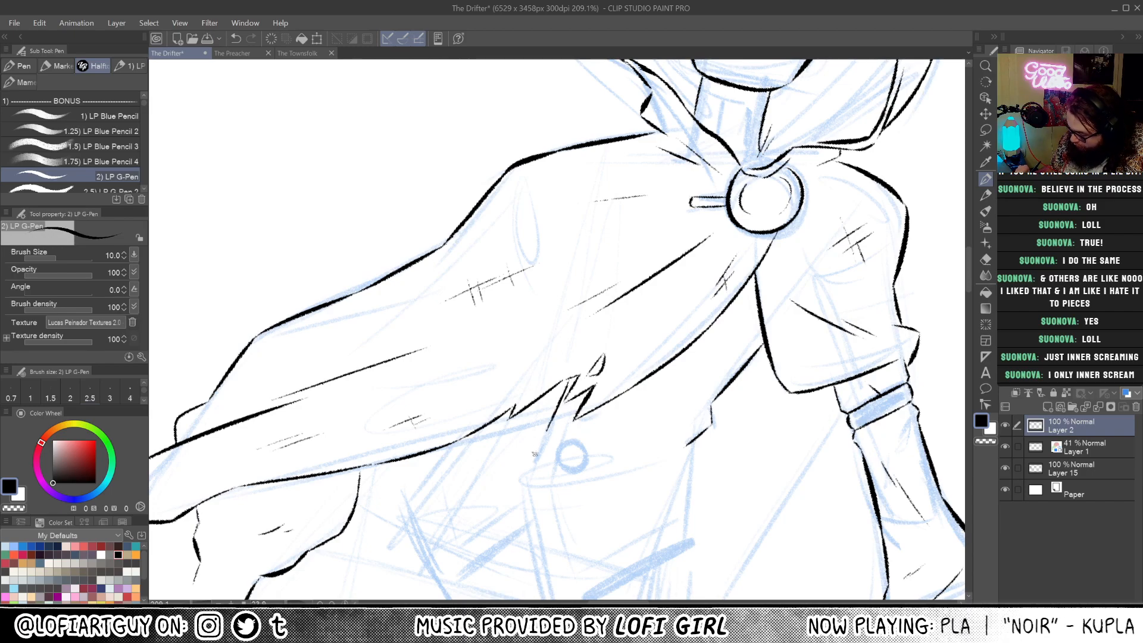
left_click_drag(526, 478, 558, 398)
key("ctrl+z")
key("ctrl+z")
left_click_drag(503, 466, 708, 411)
mouse_move(703, 365)
left_mouse_down()
mouse_move(622, 406)
mouse_move(642, 394)
left_mouse_up()
- Ink the angled lower edge of the vest from its front corner to the pointed hem tip
key("p")
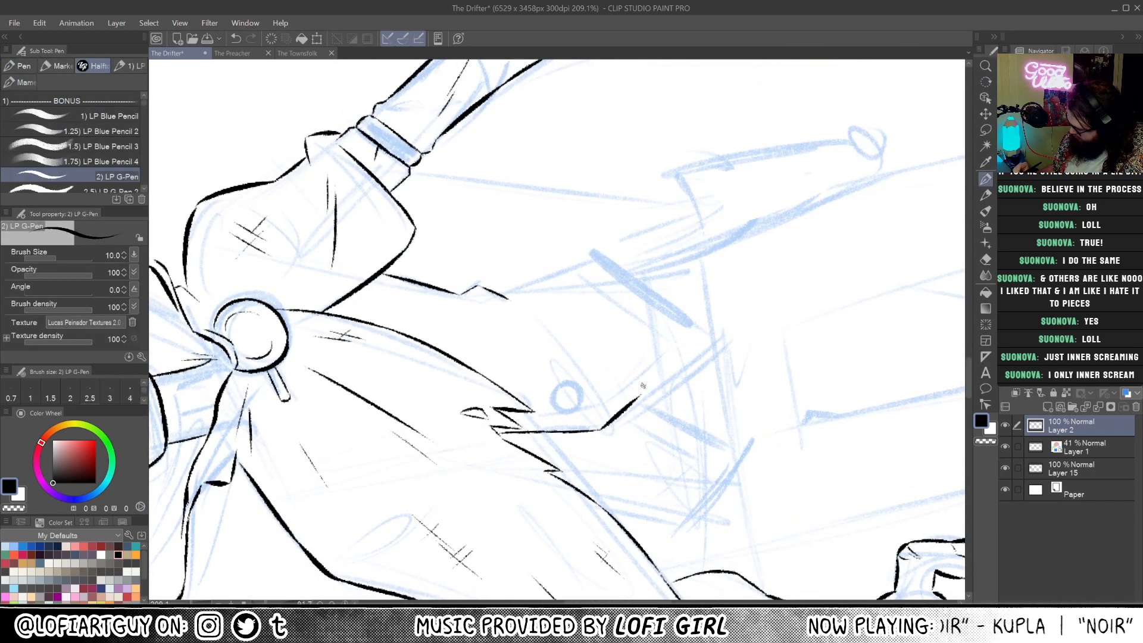
key("ctrl+z")
left_click_drag(600, 429, 681, 359)
mouse_move(620, 397)
left_mouse_down()
mouse_move(652, 388)
mouse_move(580, 485)
mouse_move(422, 490)
left_mouse_up()
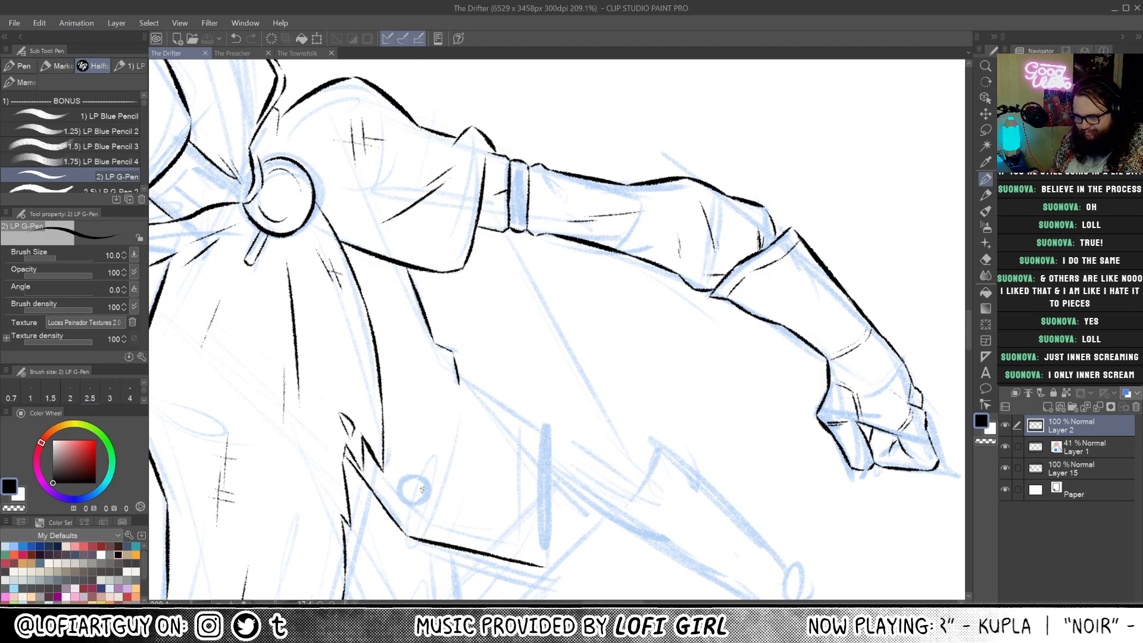
- Extend the vest's side edge from the waist notch down to the outer hem corner
mouse_move(423, 489)
left_mouse_down()
mouse_move(512, 524)
mouse_move(595, 465)
mouse_move(602, 404)
left_mouse_up()
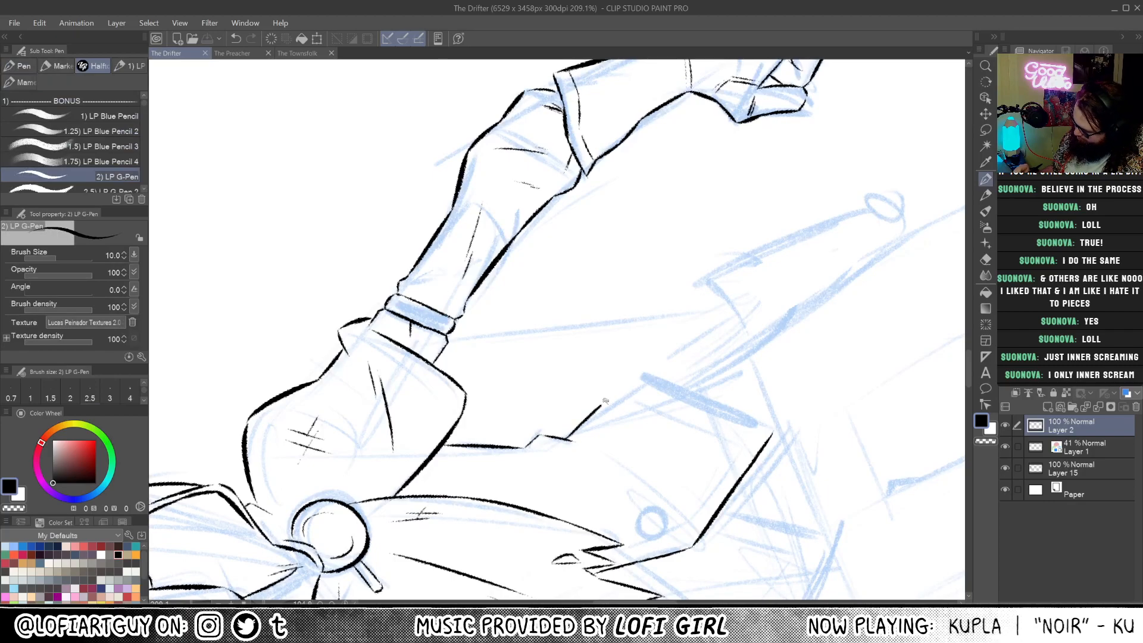
key("ctrl+z")
mouse_move(564, 441)
left_mouse_down()
mouse_move(640, 374)
mouse_move(713, 277)
mouse_move(708, 378)
mouse_move(663, 296)
mouse_move(637, 335)
mouse_move(689, 267)
left_mouse_up()
key("ctrl+z")
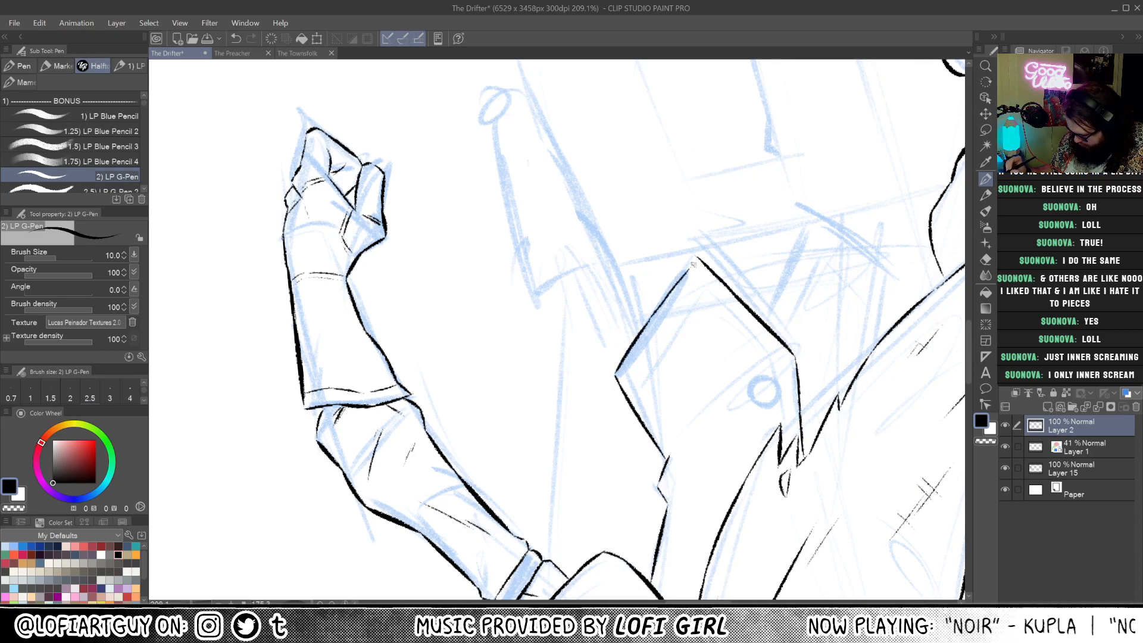
- Ink the remaining hem edge between the vest's outer corner and its pointed tip, closing the outline
key("ctrl+z")
left_click_drag(650, 323, 691, 263)
key("ctrl+z")
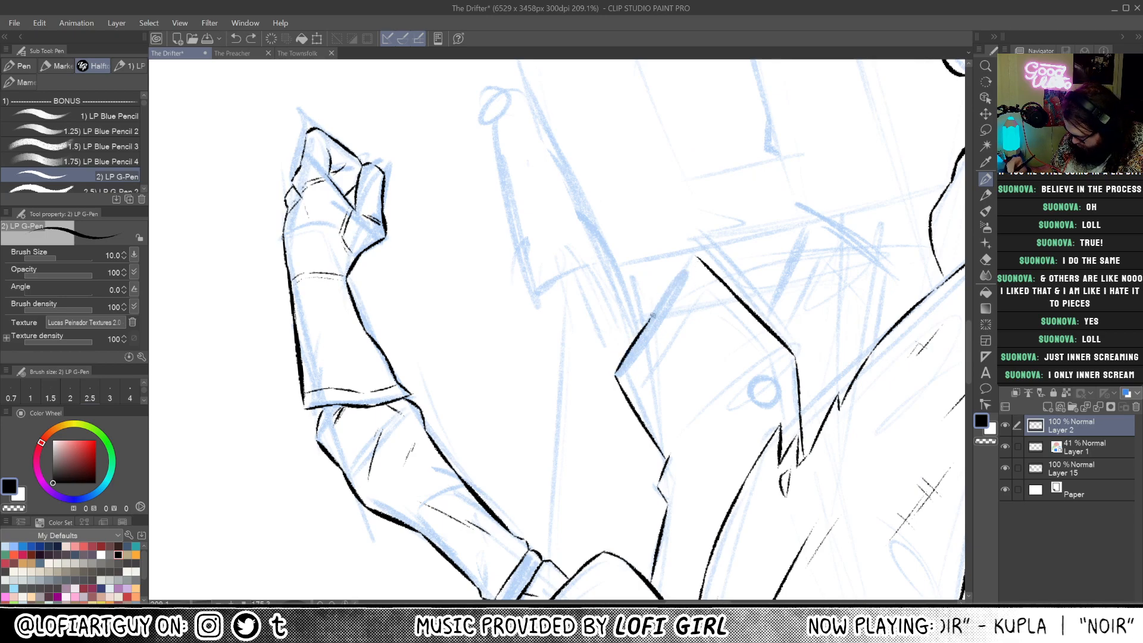
left_click_drag(650, 325, 688, 267)
key("ctrl+z")
key("ctrl+z")
mouse_move(615, 376)
left_mouse_down()
mouse_move(661, 295)
mouse_move(651, 313)
mouse_move(703, 260)
left_mouse_up()
key("ctrl+z")
key("e")
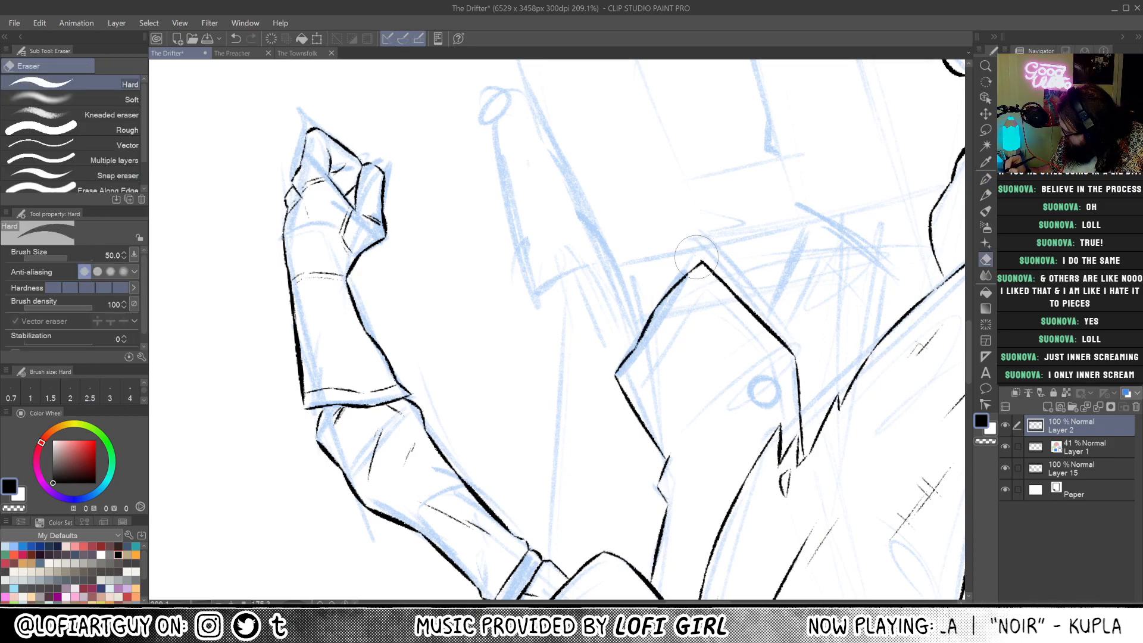
- Ink a broken inner trim line parallel to the vest's outer hem edge
key("p")
left_click_drag(646, 323, 581, 381)
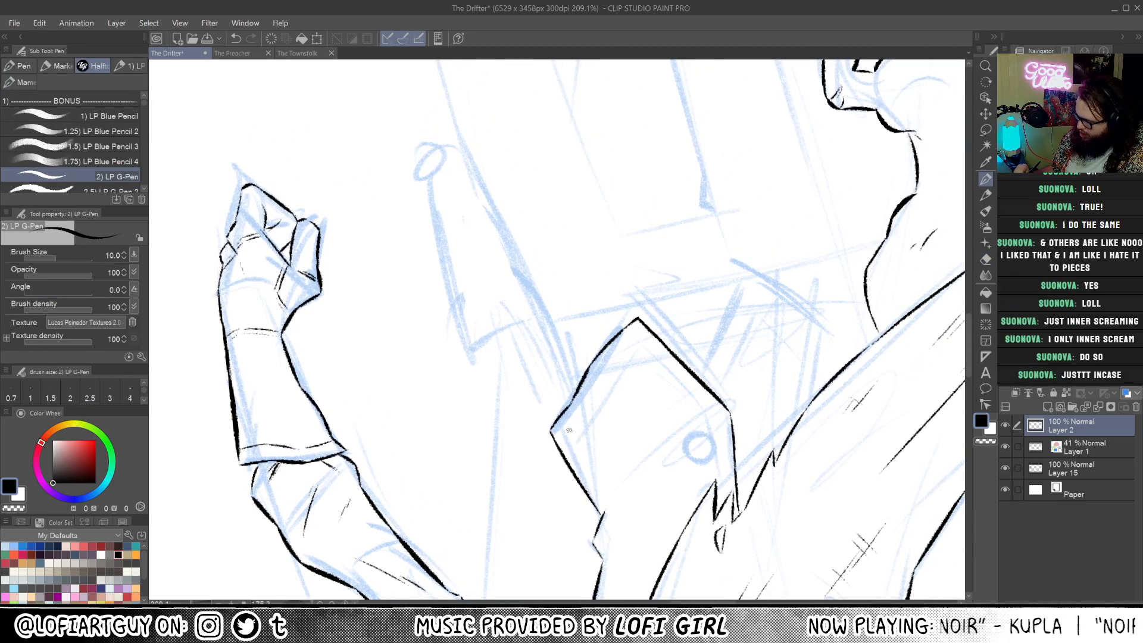
left_click_drag(561, 449, 630, 353)
key("ctrl+z")
key("ctrl+z")
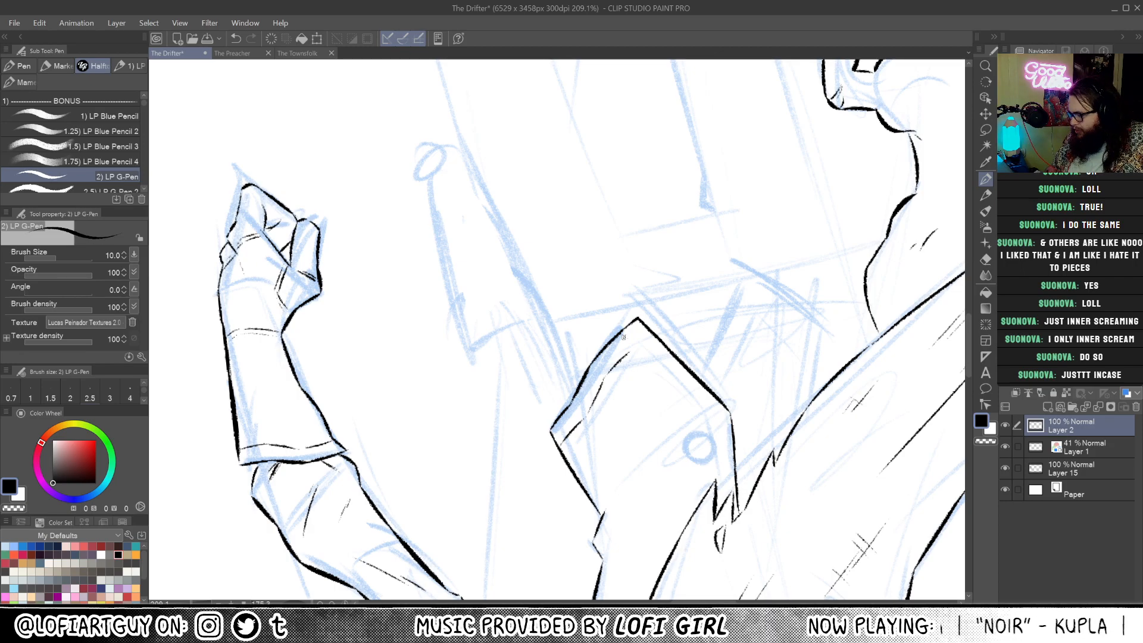
- Continue the inner trim line along the vest's lower and front edges up to the torn cape
key("shift+space")
mouse_move(624, 337)
left_mouse_down()
mouse_move(513, 420)
mouse_move(561, 385)
left_mouse_up()
key("ctrl+z")
mouse_move(518, 423)
left_mouse_down()
mouse_move(629, 361)
mouse_move(649, 327)
left_mouse_up()
key("shift+space")
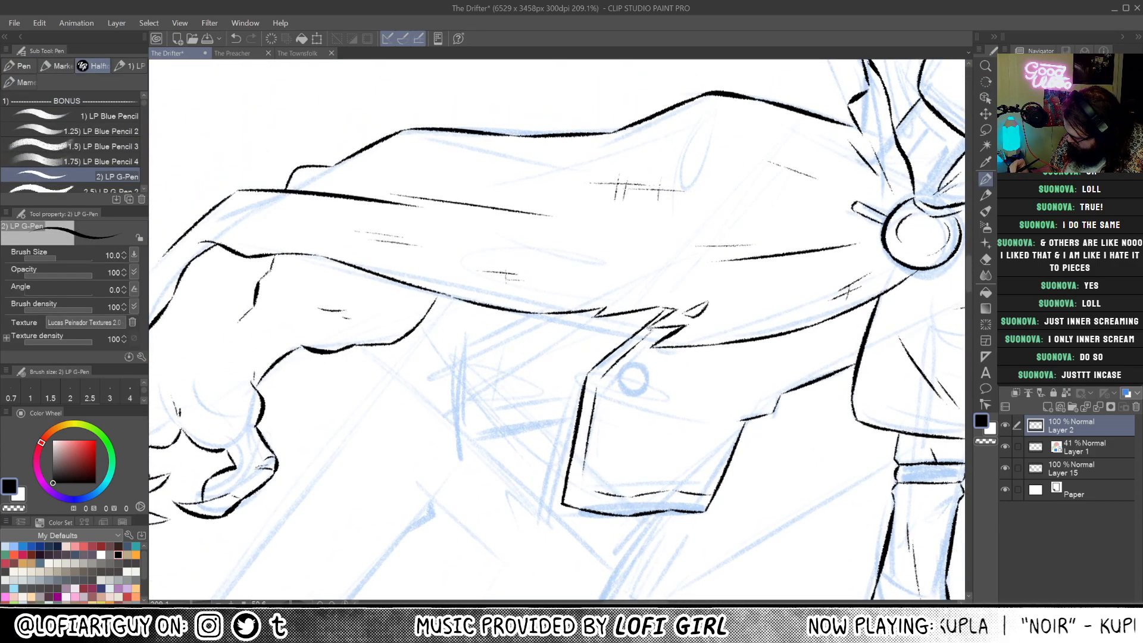
key("shift+space")
- Ink the vest's round button over the sketched circle, with a smaller ring inside it
left_click_drag(584, 485, 630, 310)
mouse_move(625, 365)
left_mouse_down()
mouse_move(645, 361)
mouse_move(636, 365)
mouse_move(634, 346)
mouse_move(625, 367)
mouse_move(647, 359)
left_mouse_up()
key("ctrl+z")
key("ctrl+z")
key("ctrl+z")
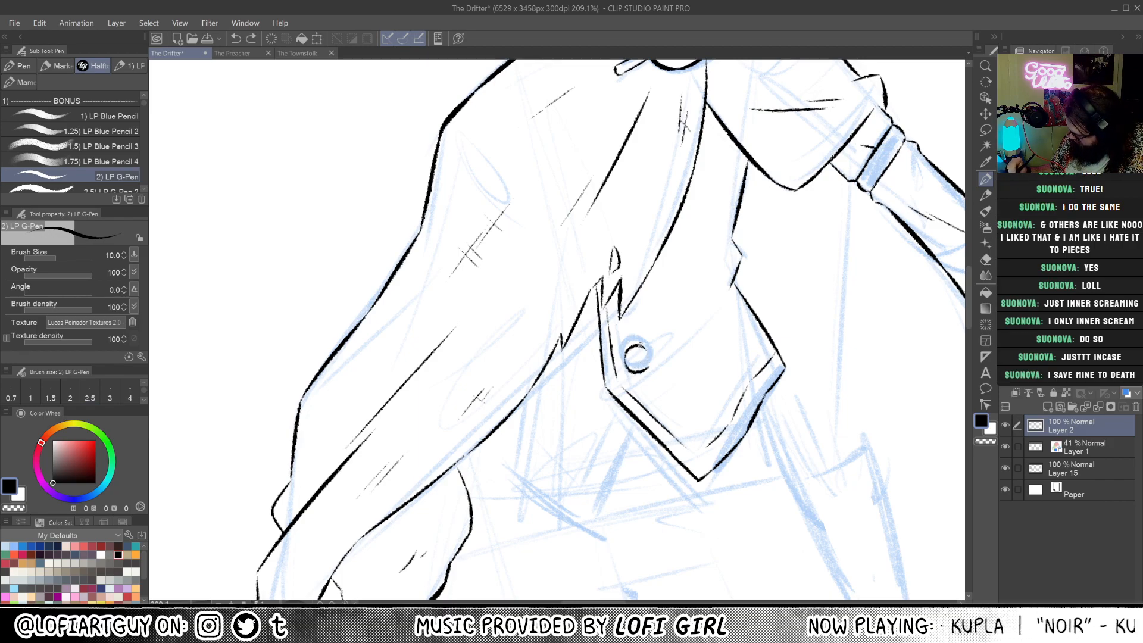
key("e")
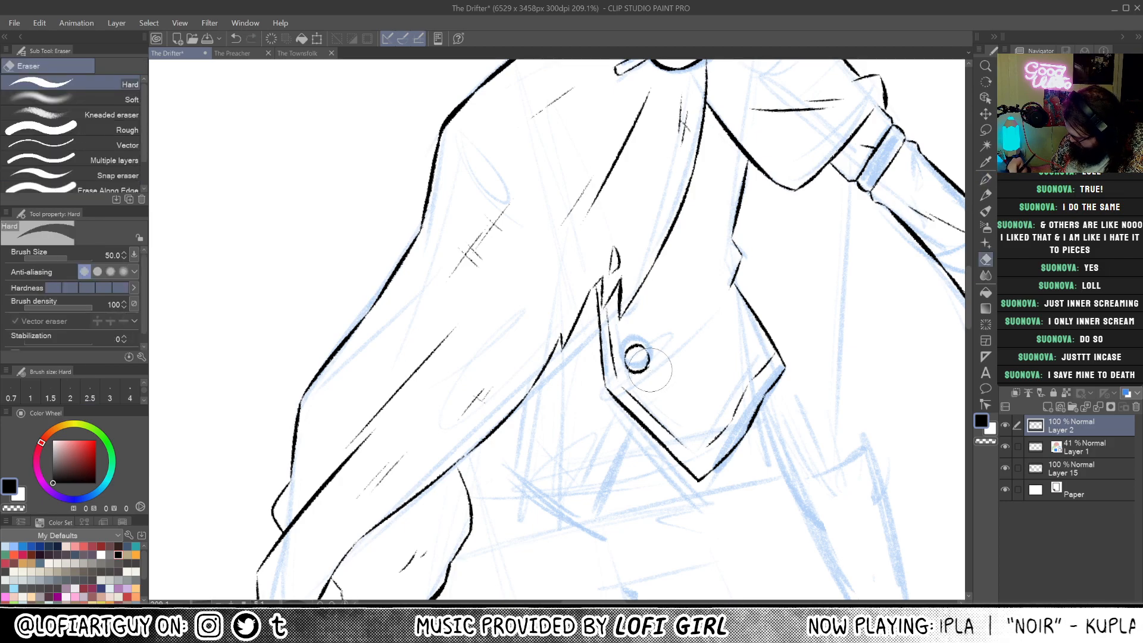
key("p")
key("ctrl+z")
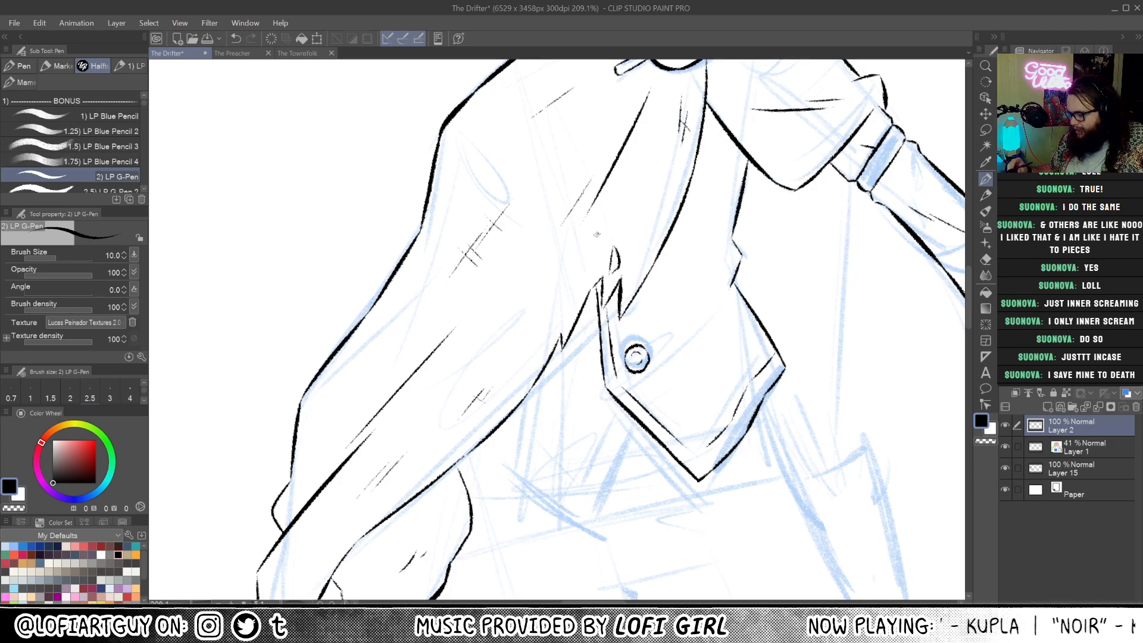
- Ink a short fold above the vest button and a small curled scrap at the cape's torn tip
scroll(645, 331, "up", 1)
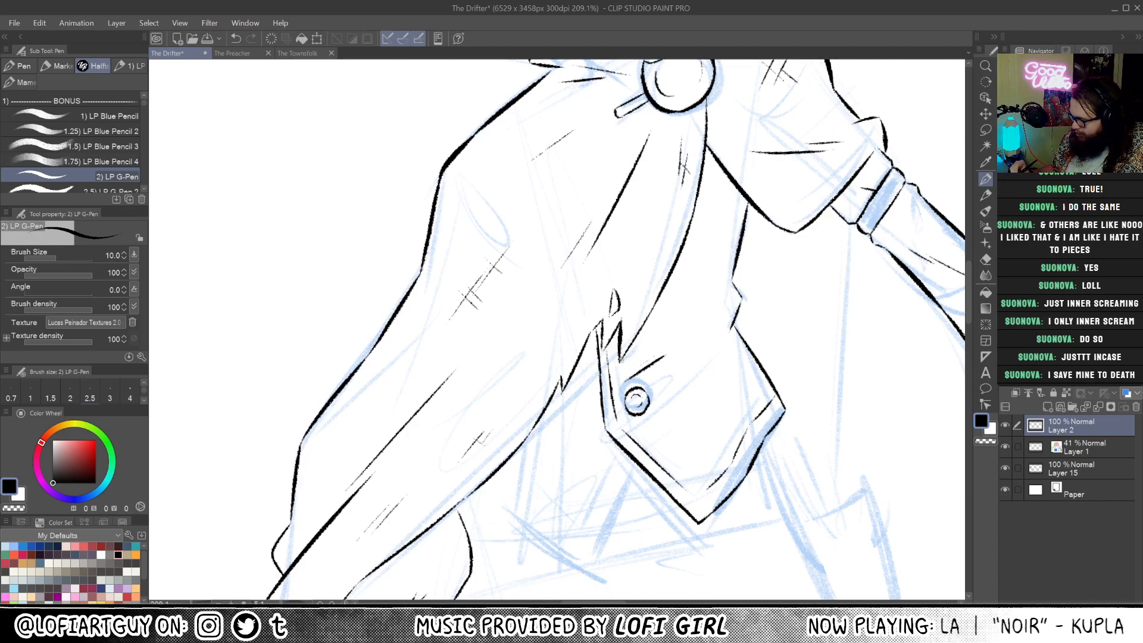
key("ctrl+z")
key("ctrl+z")
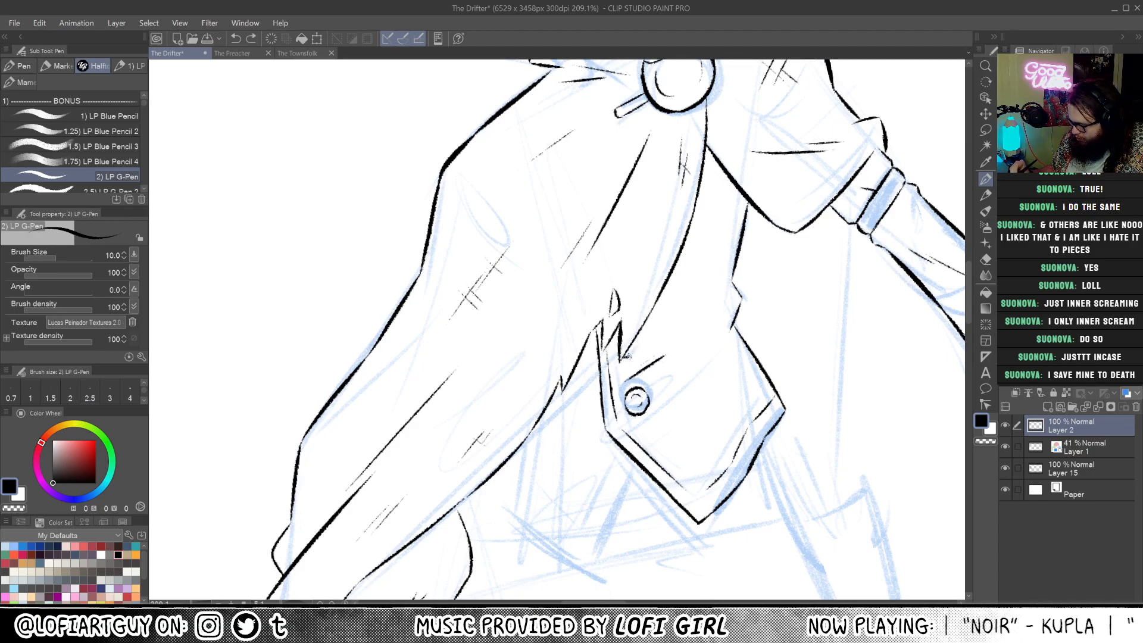
mouse_move(629, 357)
left_mouse_down()
mouse_move(636, 343)
mouse_move(615, 345)
mouse_move(619, 359)
left_mouse_up()
key("ctrl+z")
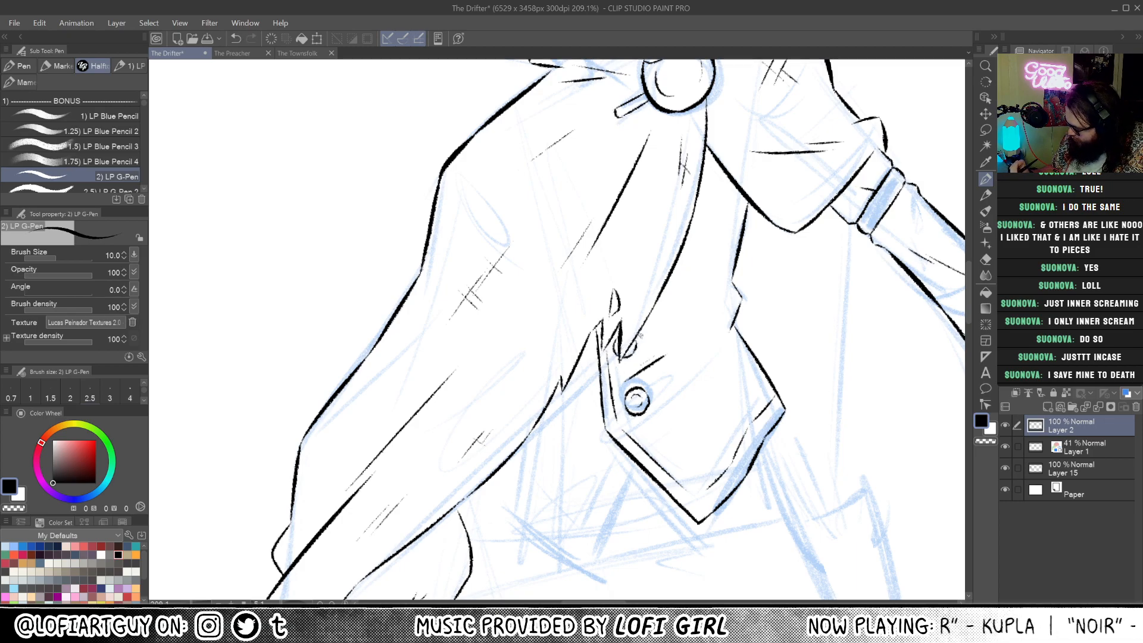
- Ink thin diagonal fold lines on the vest between the cape's edge and the side seam below the sleeve
key("shift+space")
left_click_drag(631, 432, 559, 455)
key("space")
key("shift+space")
left_click_drag(610, 319, 472, 514)
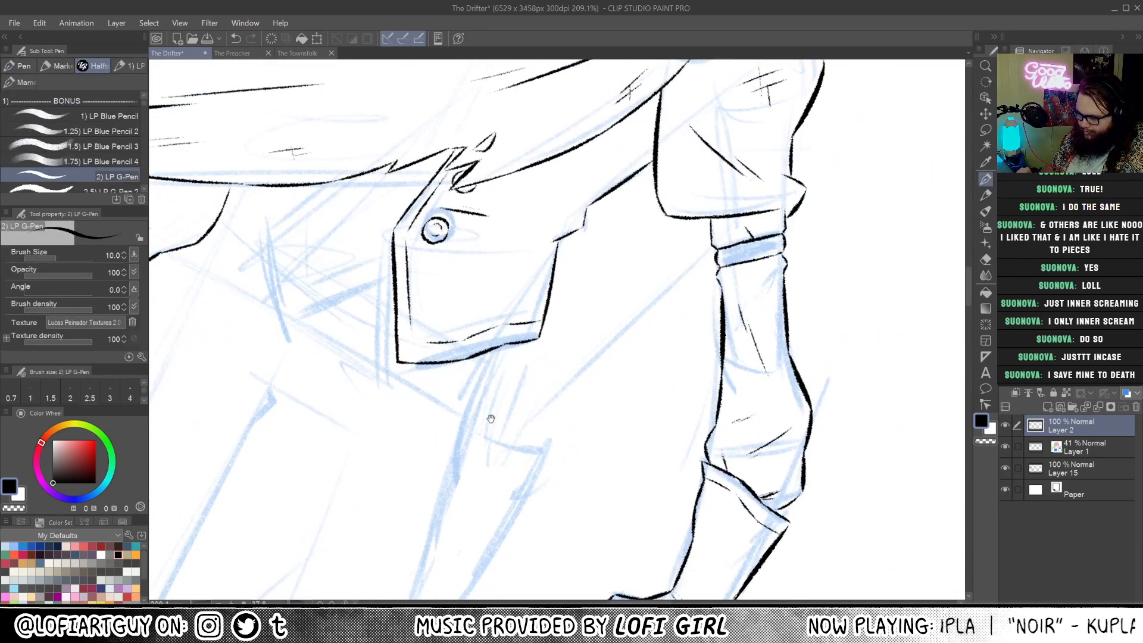
key("space")
left_click_drag(418, 413, 442, 550)
left_click_drag(371, 468, 529, 468)
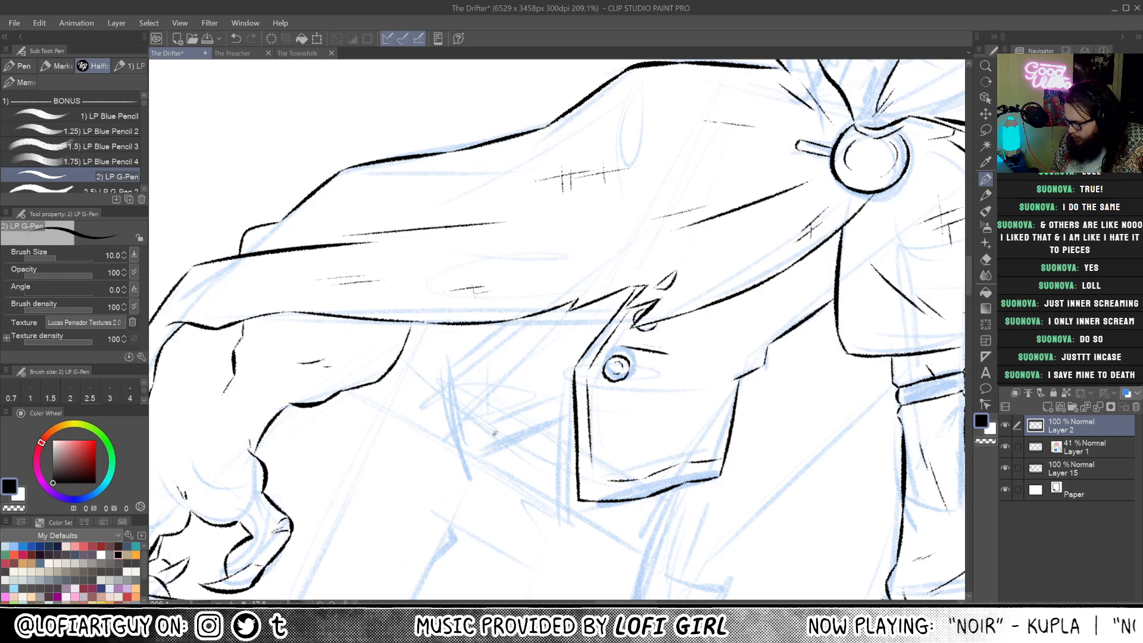
key("space")
left_click_drag(770, 323, 636, 458)
key("shift+space")
left_click_drag(664, 456, 693, 361)
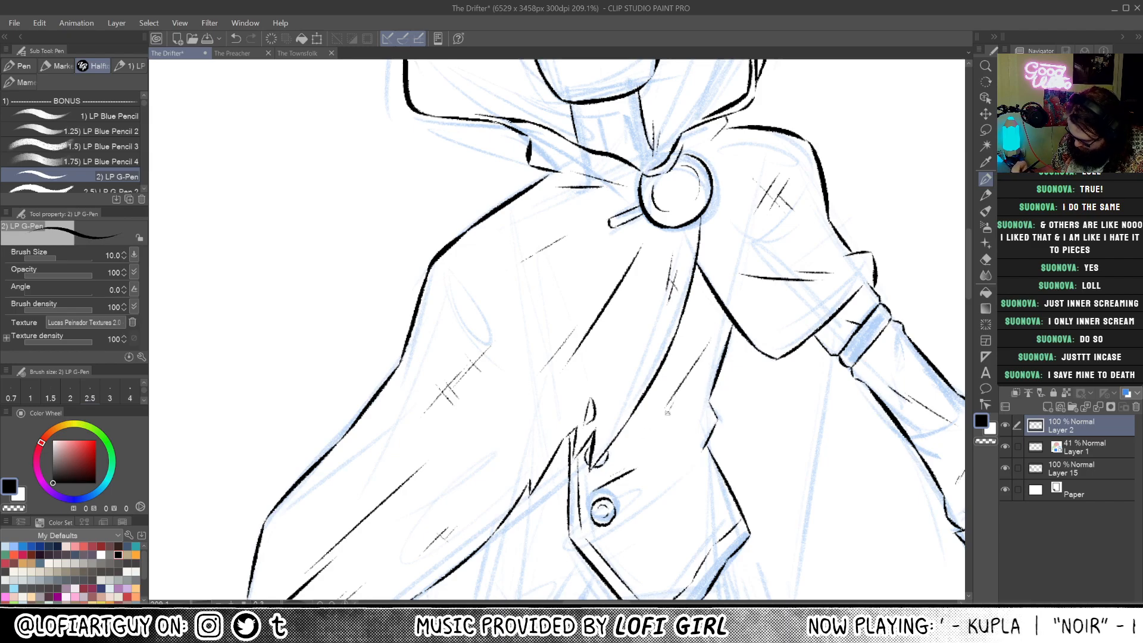
- Ink a short stroke where the vest meets the sleeve and a broken fold line beside the button
key("space")
left_click_drag(683, 495, 671, 405)
key("shift+space")
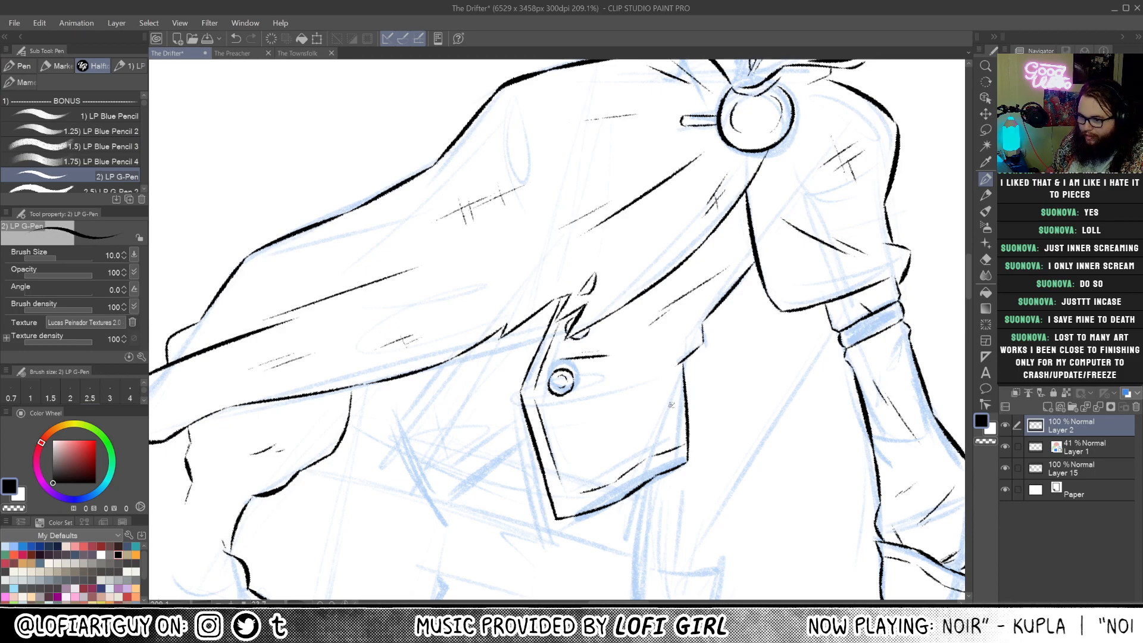
mouse_move(672, 405)
left_mouse_down()
mouse_move(713, 332)
mouse_move(608, 412)
mouse_move(594, 437)
mouse_move(605, 450)
left_mouse_up()
key("shift+space")
key("shift+space")
mouse_move(530, 496)
left_mouse_down()
mouse_move(663, 339)
mouse_move(606, 557)
mouse_move(563, 569)
mouse_move(585, 527)
left_mouse_up()
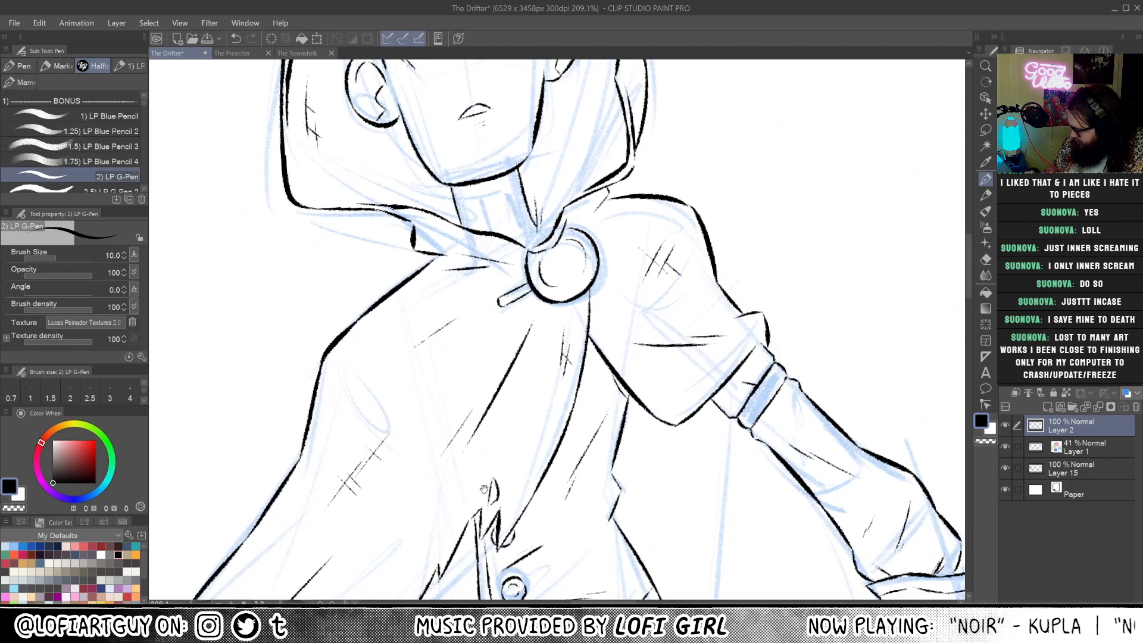
left_click_drag(485, 489, 512, 413)
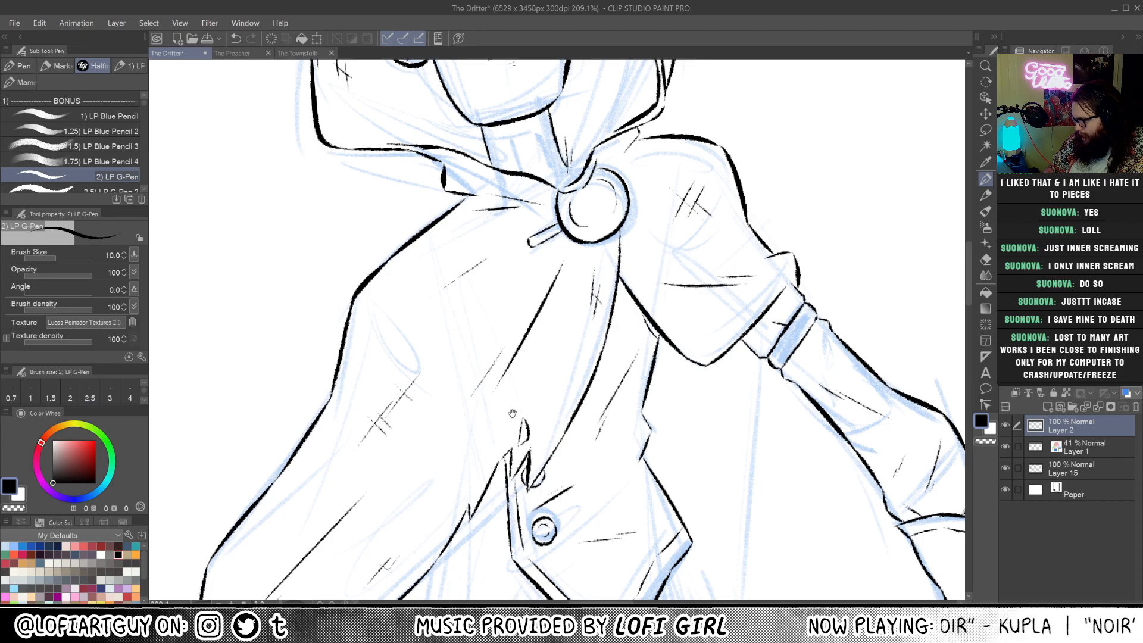
left_click_drag(575, 449, 602, 316)
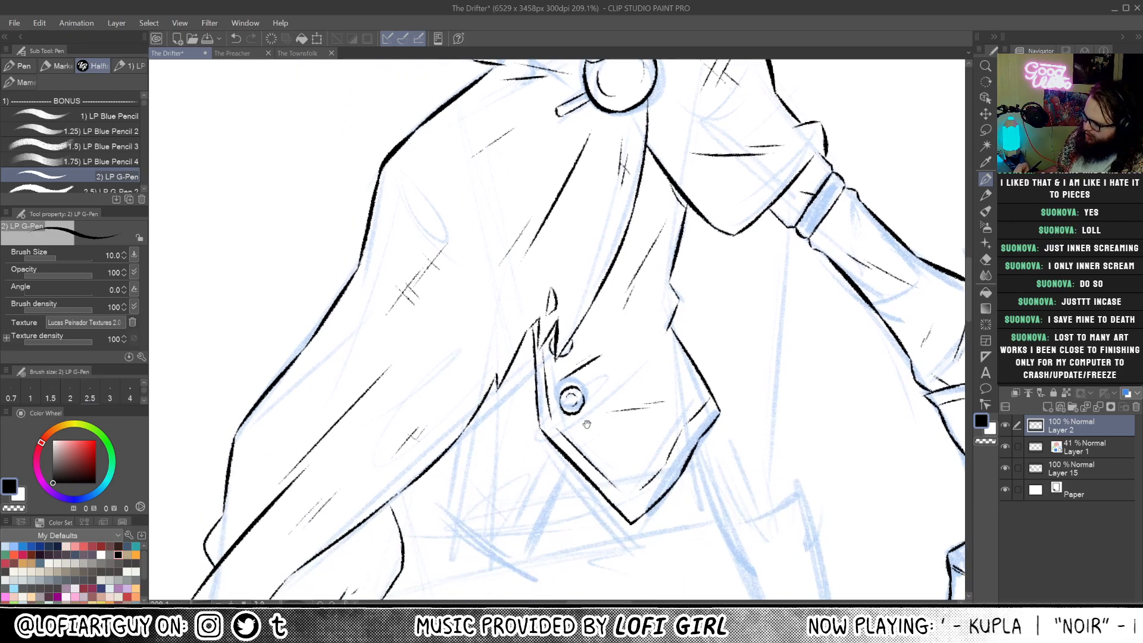
left_click_drag(587, 424, 625, 355)
mouse_move(608, 395)
left_mouse_down()
mouse_move(582, 480)
mouse_move(702, 323)
mouse_move(671, 415)
left_mouse_up()
- Ink the outline of the second vest flap, from behind the buttoned flap around its pointed corner to the cape's edge
key("ctrl+z")
key("r")
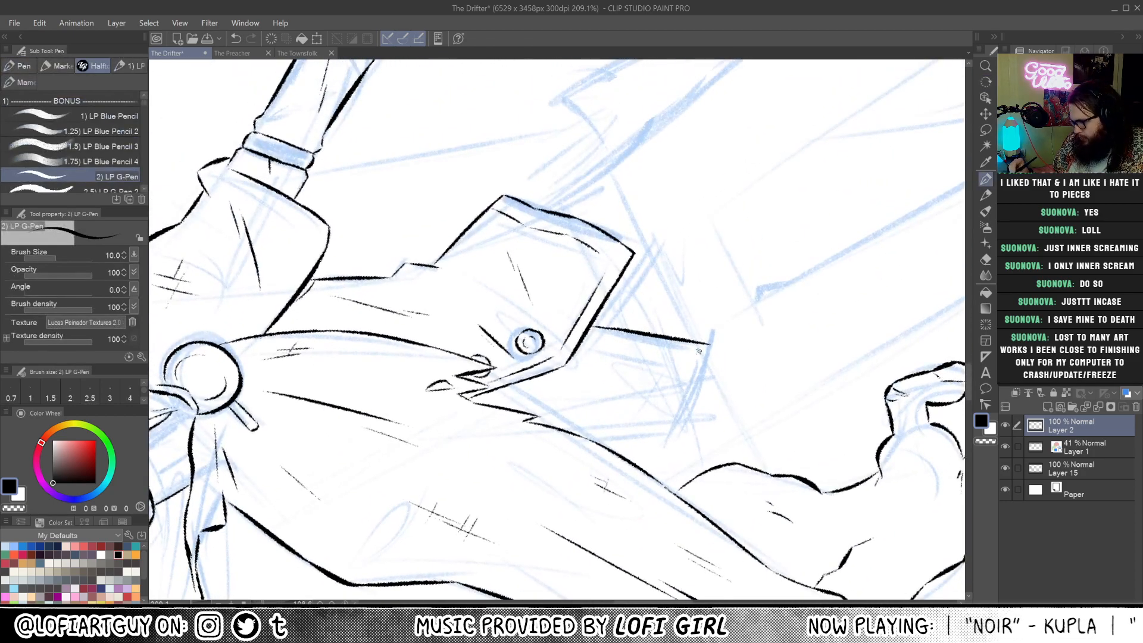
left_click_drag(704, 345, 691, 398)
key("ctrl+z")
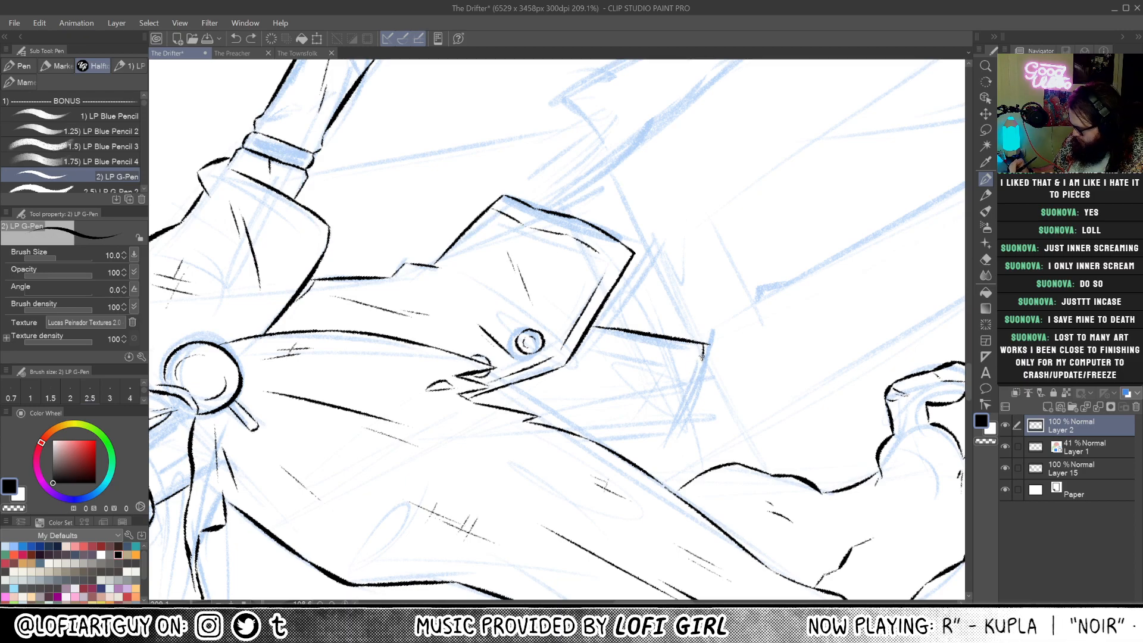
mouse_move(704, 355)
left_mouse_down()
mouse_move(667, 436)
mouse_move(699, 342)
mouse_move(672, 421)
mouse_move(679, 381)
left_mouse_up()
key("ctrl+z")
mouse_move(637, 441)
left_mouse_down()
mouse_move(681, 375)
mouse_move(516, 455)
left_mouse_up()
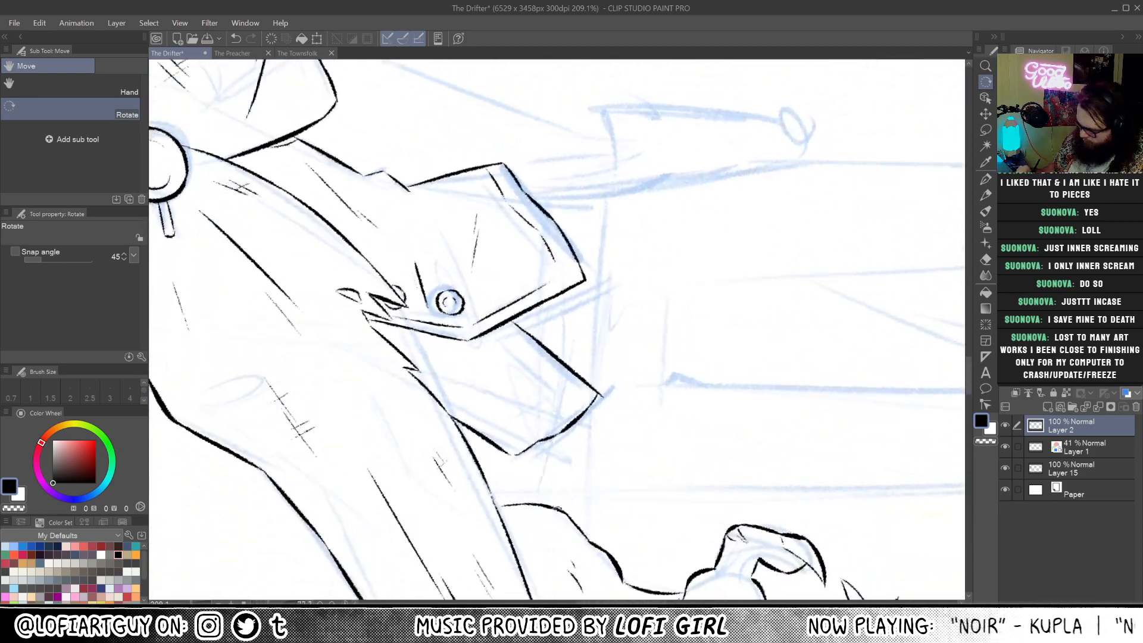
- Erase the overshooting line at the outer corner of the second vest flap
key("e")
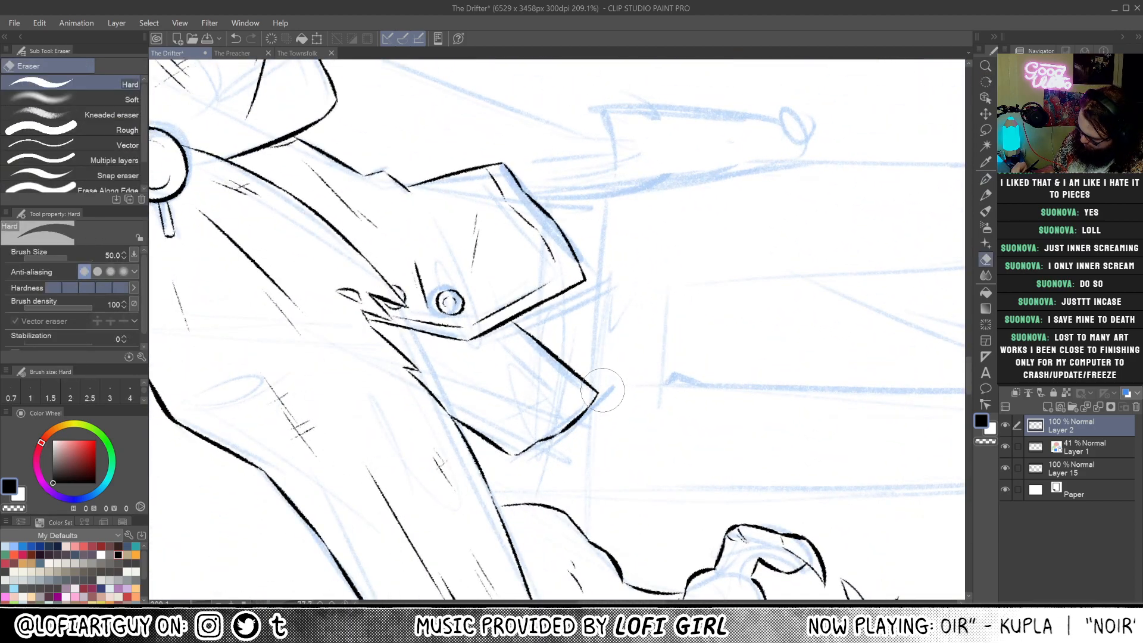
key("r")
left_click_drag(530, 468, 596, 411)
key("p")
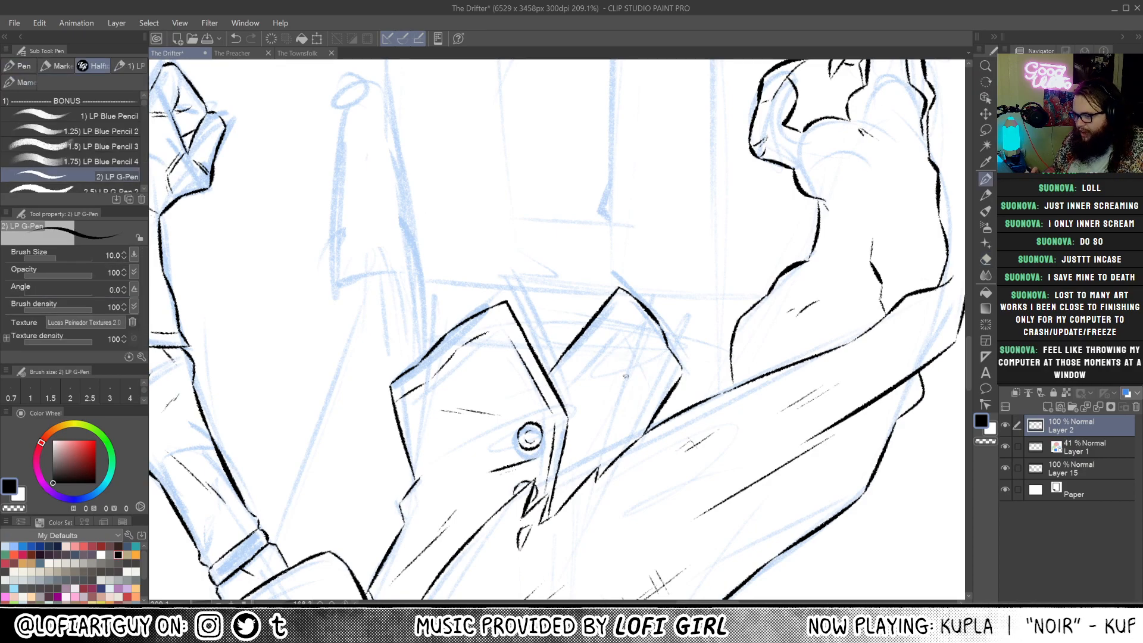
- Ink a thin inner hem line along the bottom and inner side of the second vest flap
left_click_drag(582, 419, 555, 427)
key("r")
mouse_move(658, 306)
left_mouse_down()
mouse_move(569, 444)
mouse_move(641, 370)
mouse_move(671, 402)
mouse_move(667, 467)
mouse_move(687, 358)
mouse_move(676, 339)
mouse_move(658, 354)
left_mouse_up()
key("p")
key("e")
key("p")
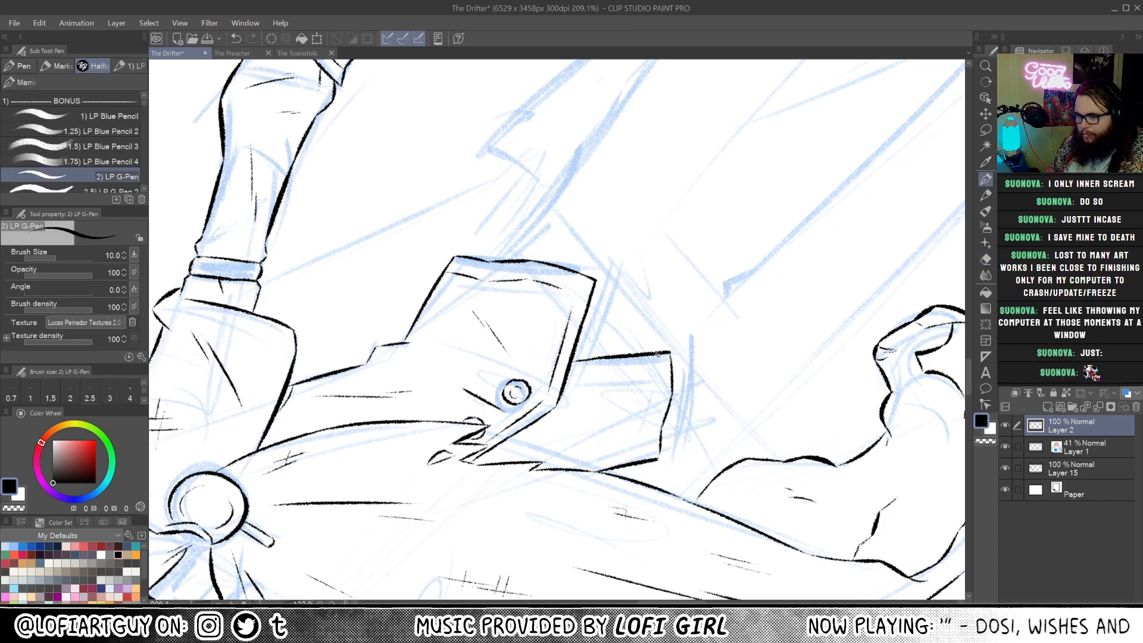
key("r")
left_click_drag(657, 354, 588, 422)
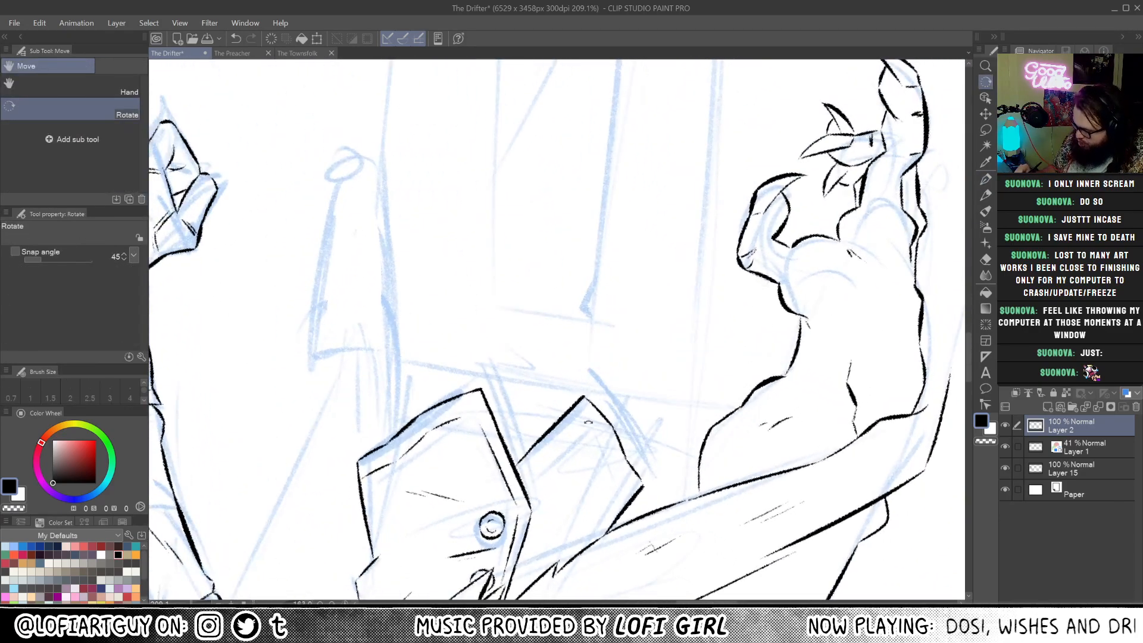
key("p")
left_click_drag(525, 473, 571, 424)
key("ctrl+z")
left_click_drag(524, 474, 577, 424)
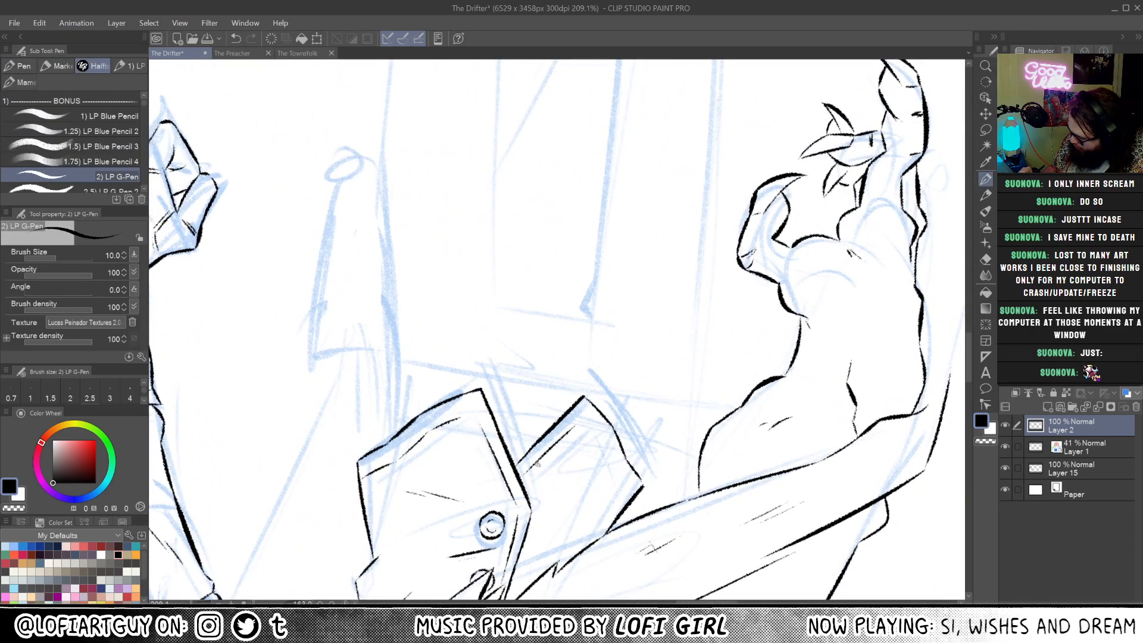
- Erase the buttoned flap's front edge beside the button and re-ink it angling in to the cape's torn tip
left_click_drag(561, 499, 649, 381)
key("e")
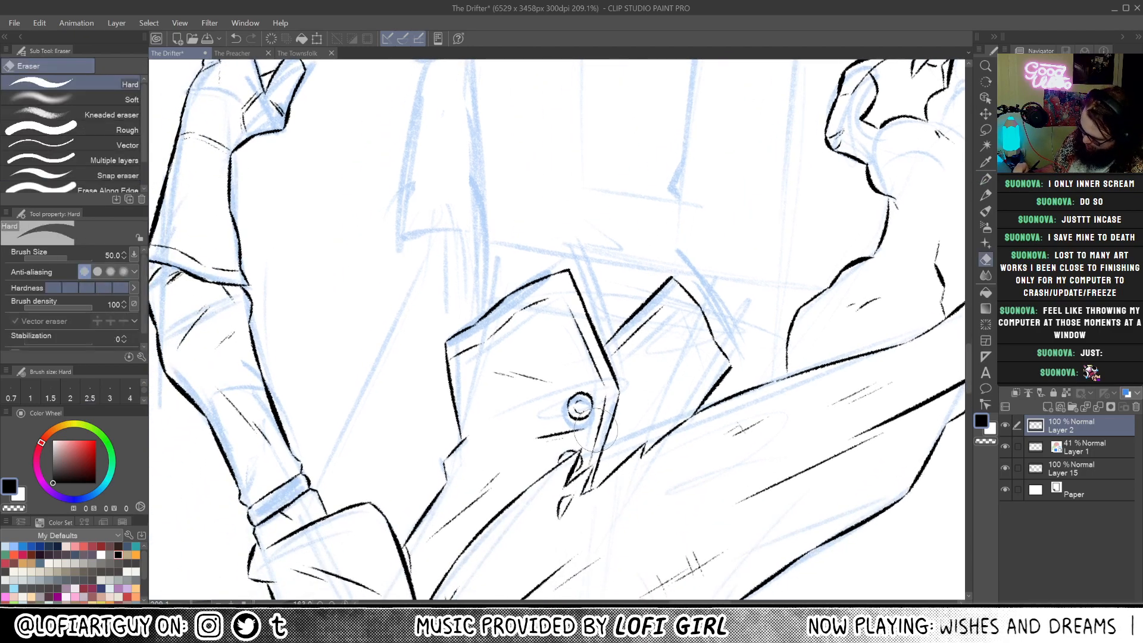
mouse_move(601, 411)
left_mouse_down()
mouse_move(611, 396)
mouse_move(595, 479)
left_mouse_up()
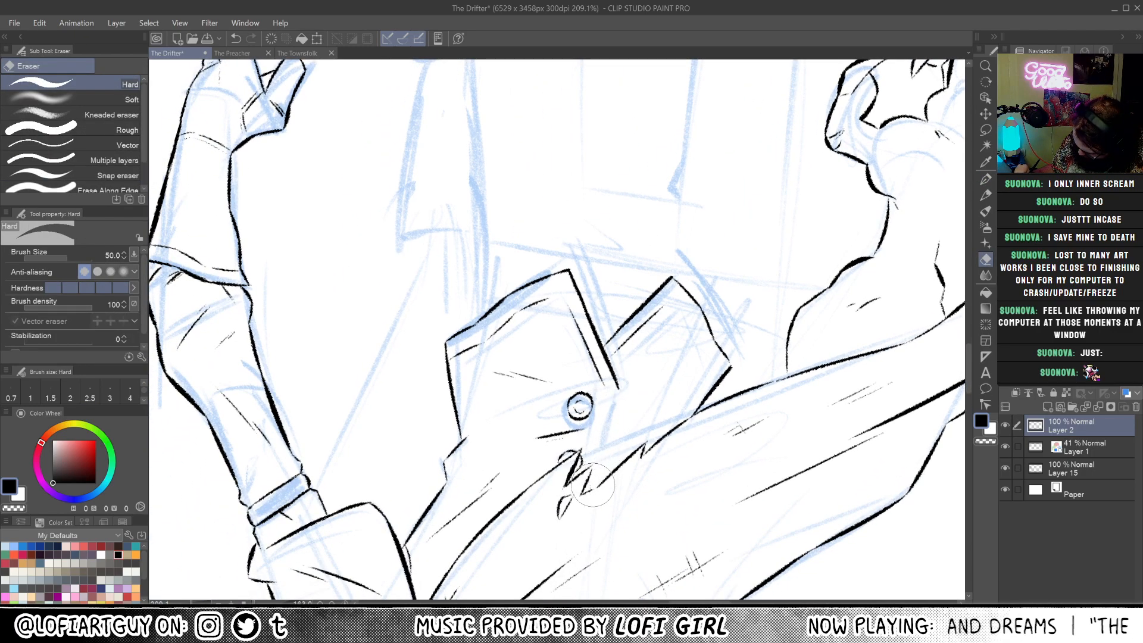
key("p")
key("ctrl+z")
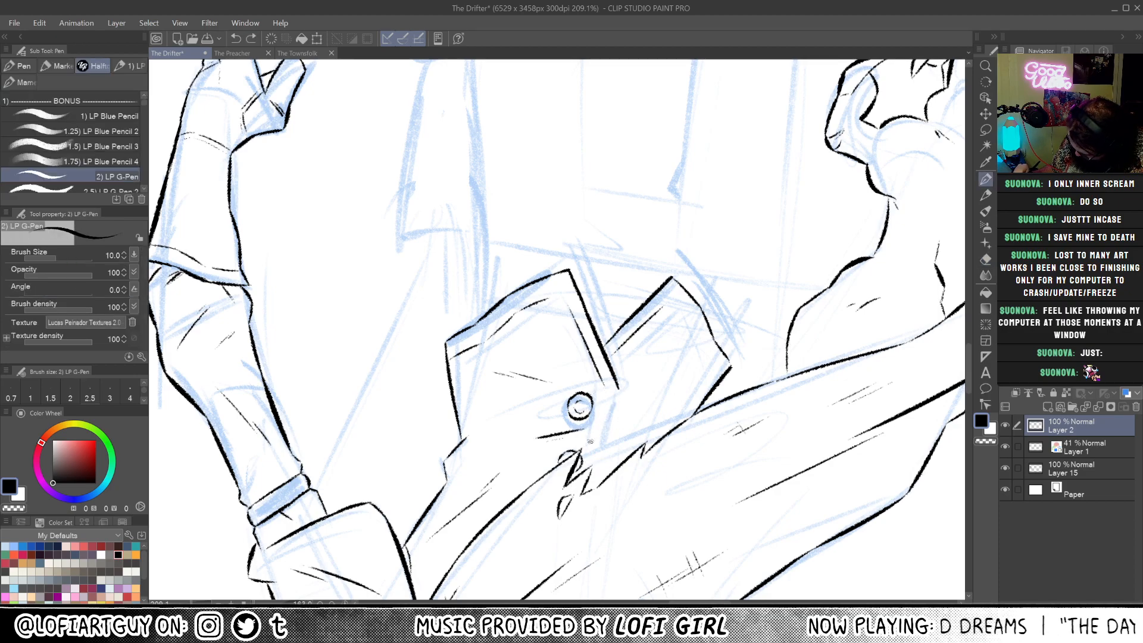
left_click_drag(599, 429, 620, 387)
key("ctrl+z")
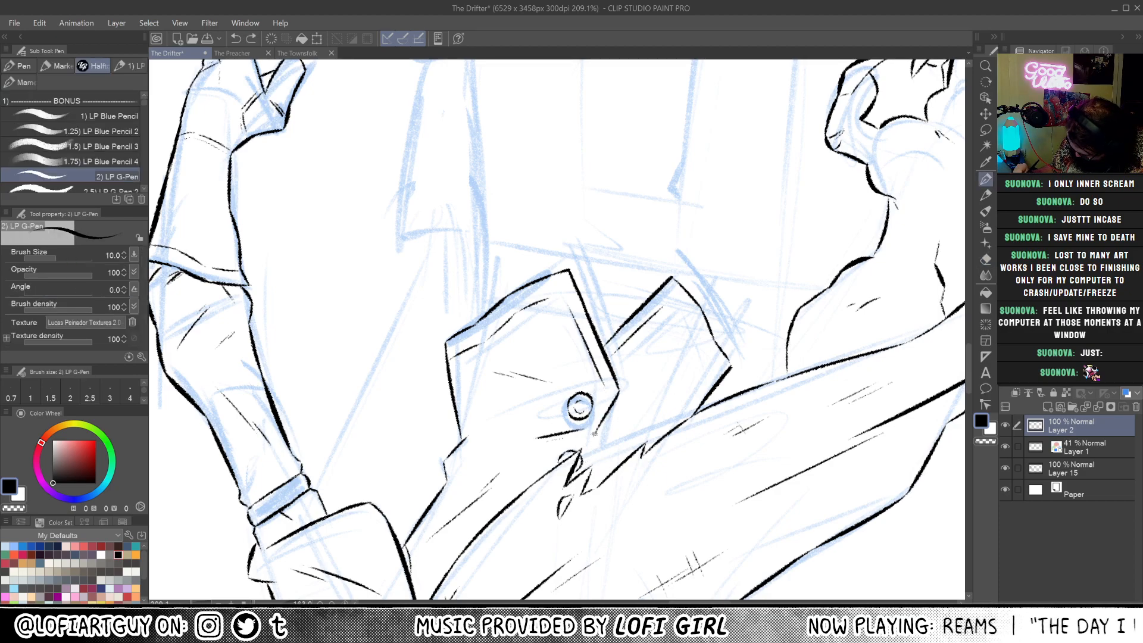
left_click_drag(596, 434, 586, 460)
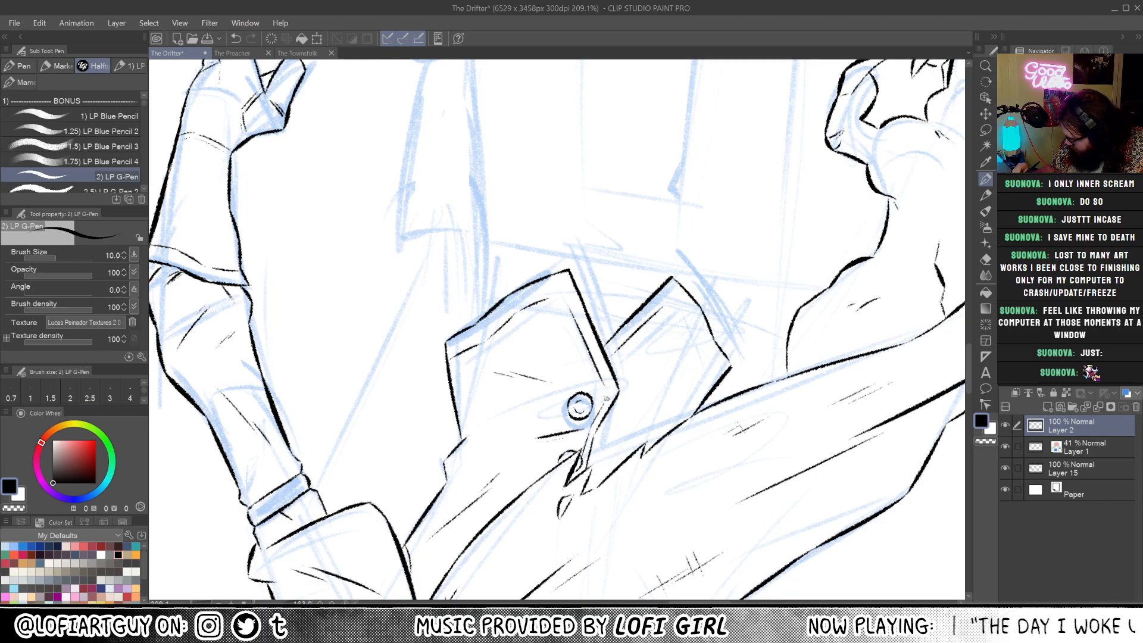
- Ink two short slanted eye marks inside the round brooch at the cape's collar
mouse_move(668, 418)
left_mouse_down()
mouse_move(581, 460)
mouse_move(557, 520)
mouse_move(600, 348)
mouse_move(619, 412)
mouse_move(634, 369)
mouse_move(663, 361)
mouse_move(582, 293)
mouse_move(584, 334)
mouse_move(536, 417)
mouse_move(548, 577)
left_mouse_up()
left_click_drag(482, 250, 616, 403)
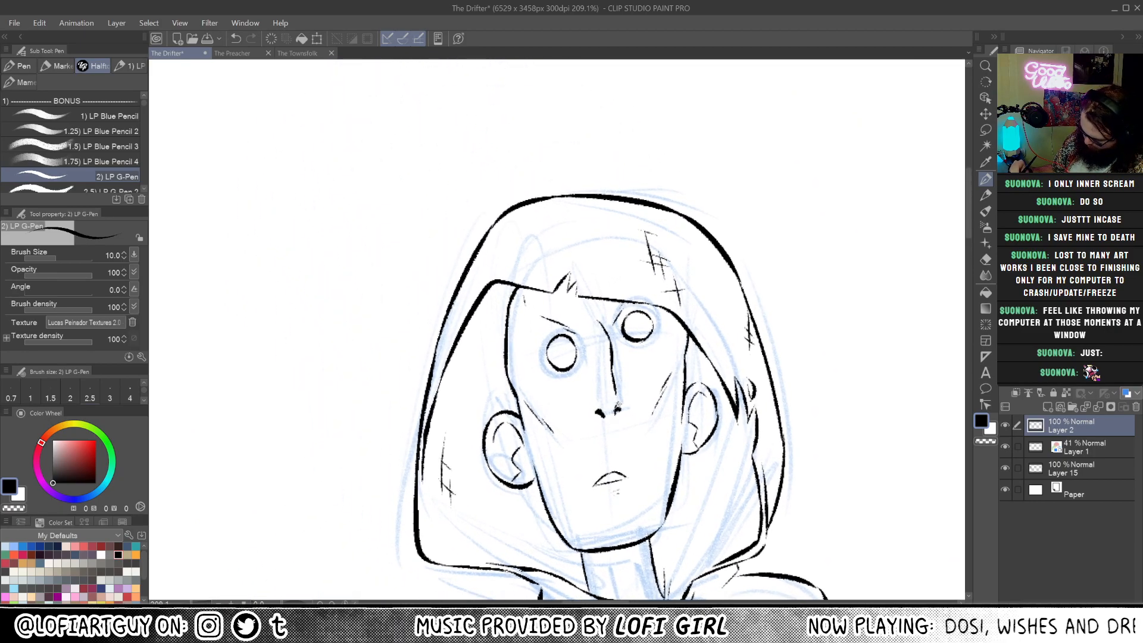
left_click_drag(689, 503, 630, 371)
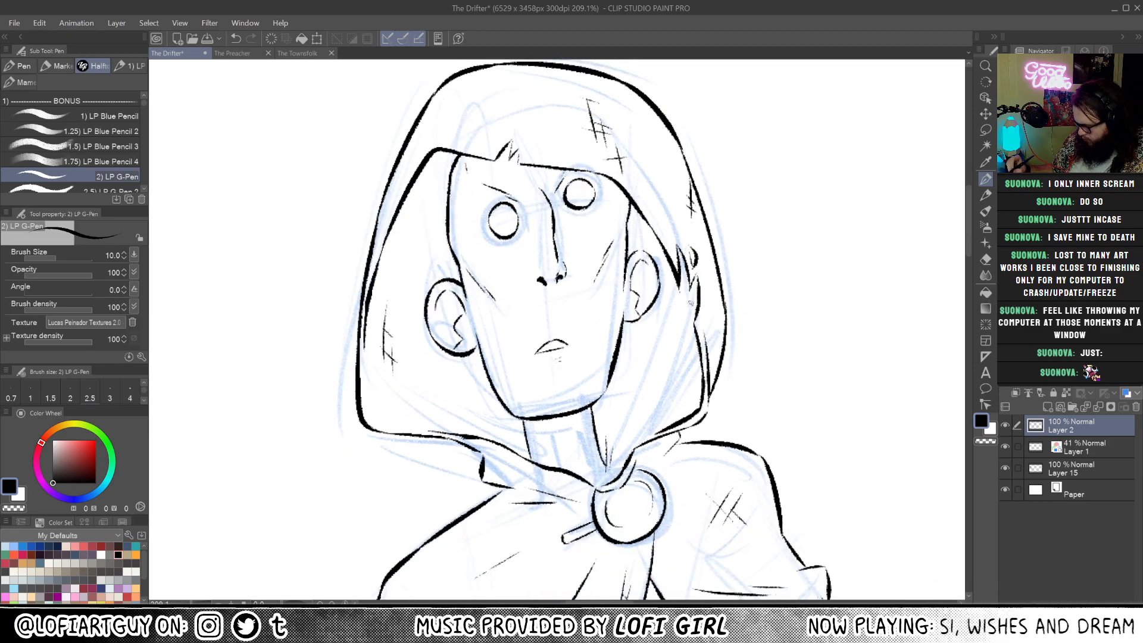
left_click_drag(699, 310, 672, 377)
scroll(664, 339, "up", 5)
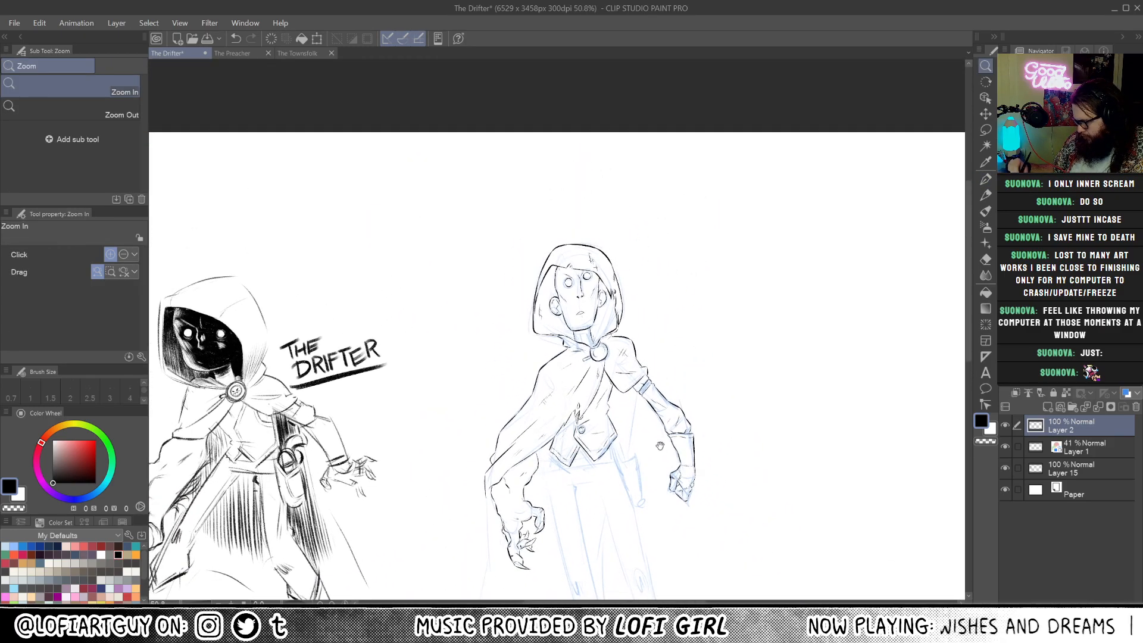
scroll(613, 369, "up", 4)
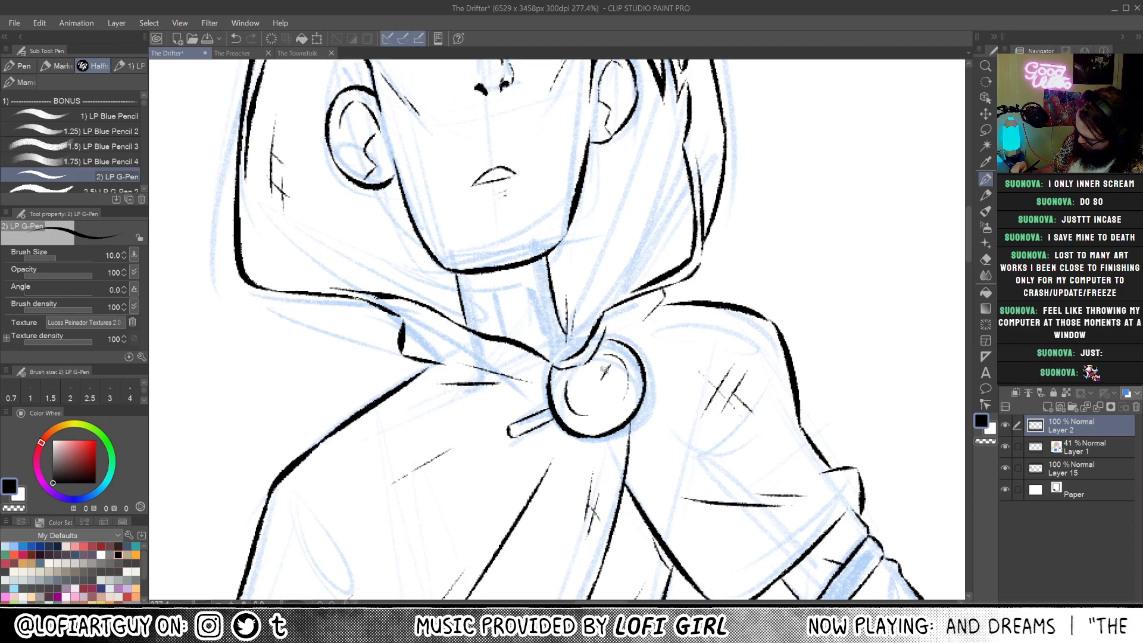
left_click_drag(608, 364, 598, 380)
key("shift+space")
mouse_move(670, 333)
left_mouse_down()
mouse_move(625, 236)
mouse_move(595, 221)
left_mouse_up()
left_click_drag(595, 220, 614, 279)
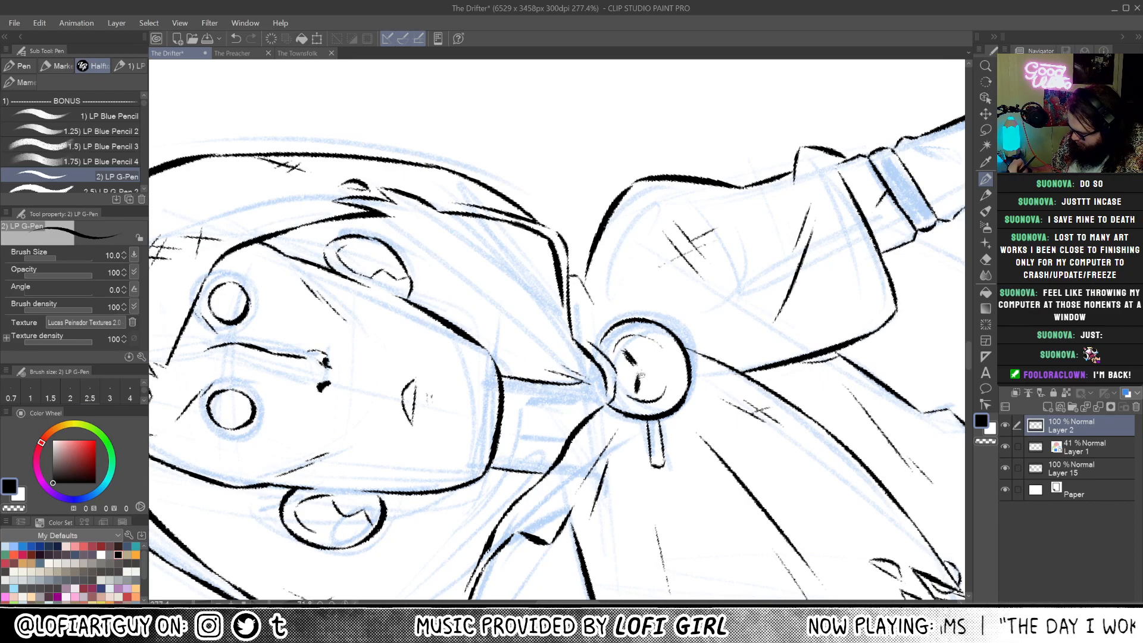
- Finish the angry face on the brooch with a jagged zigzag mouth below the eyes
key("shift+space")
mouse_move(636, 384)
left_mouse_down()
mouse_move(648, 422)
mouse_move(495, 433)
mouse_move(681, 329)
left_mouse_up()
key("shift+space")
key("e")
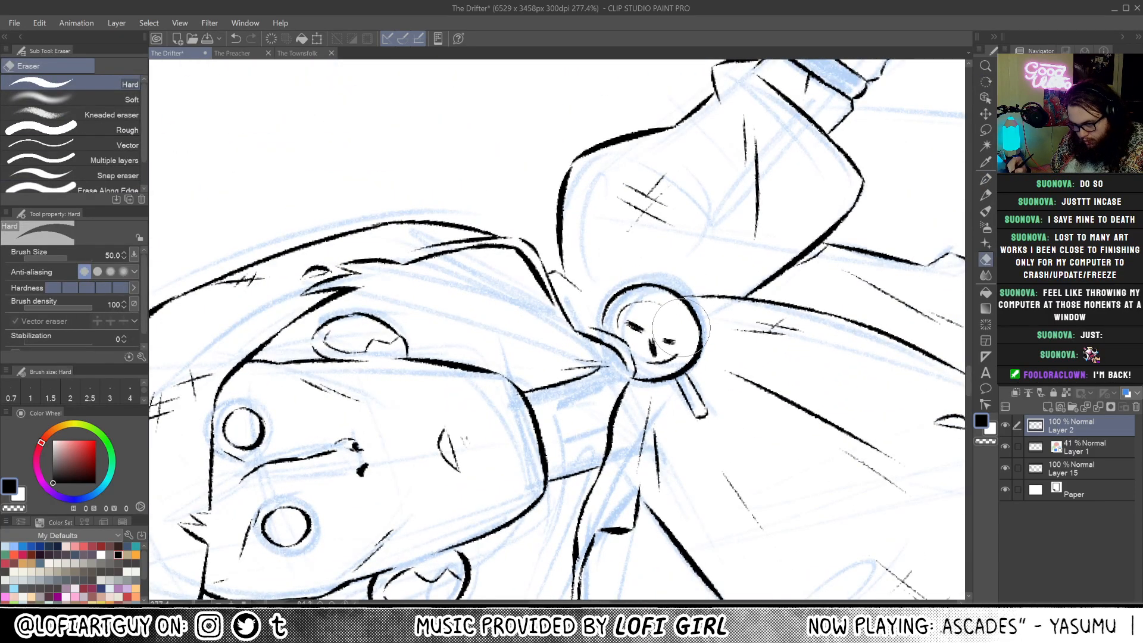
key("p")
key("ctrl+z")
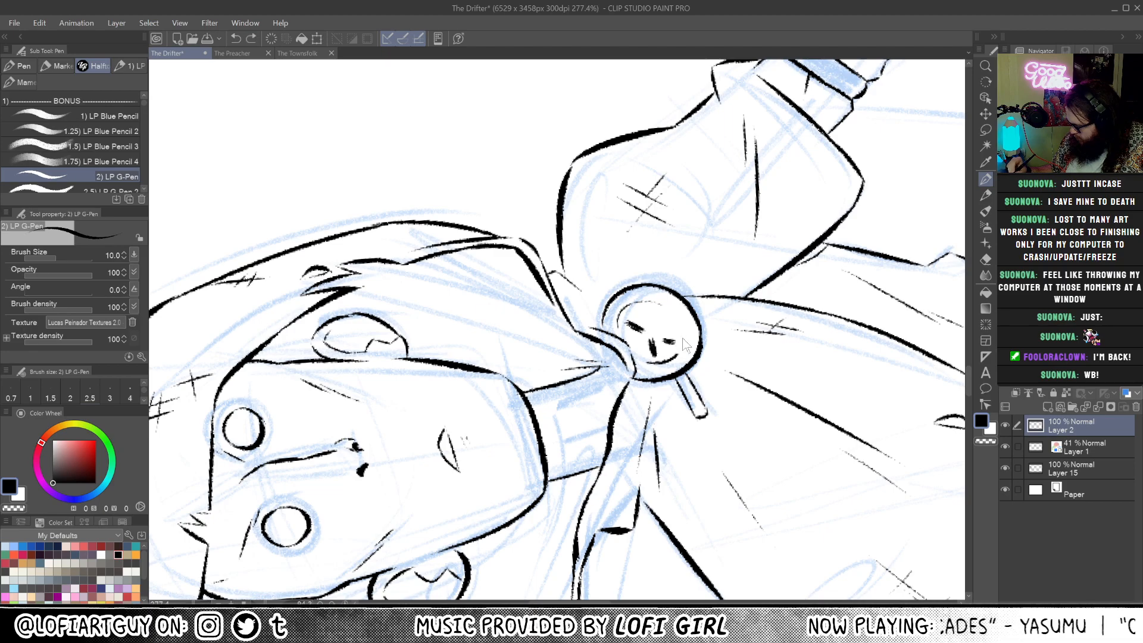
mouse_move(677, 357)
left_mouse_down()
mouse_move(683, 325)
mouse_move(551, 439)
left_mouse_up()
key("shift+space")
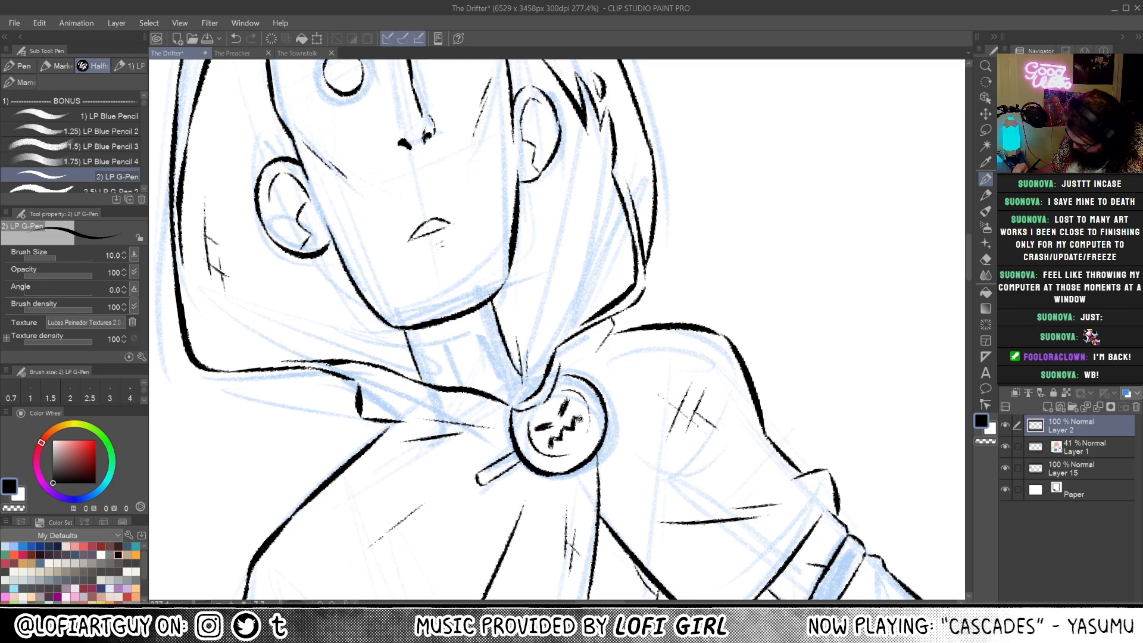
- Ink the curved waistline of the trousers just below the two vest flaps, over the blue sketch
left_click_drag(684, 554, 512, 334)
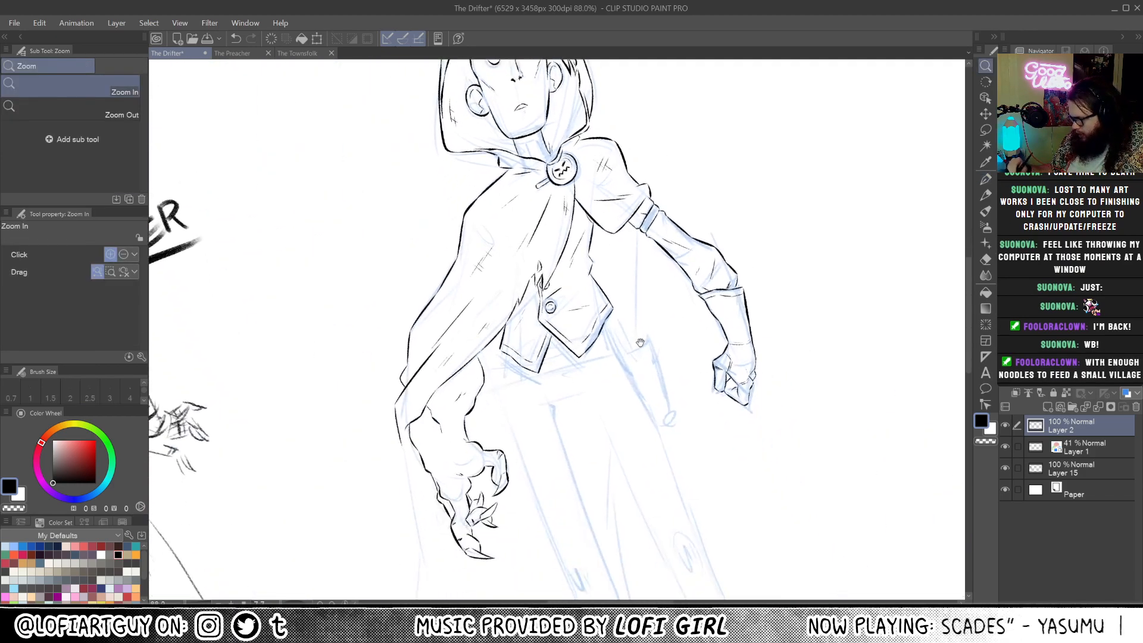
left_click_drag(573, 465, 512, 368)
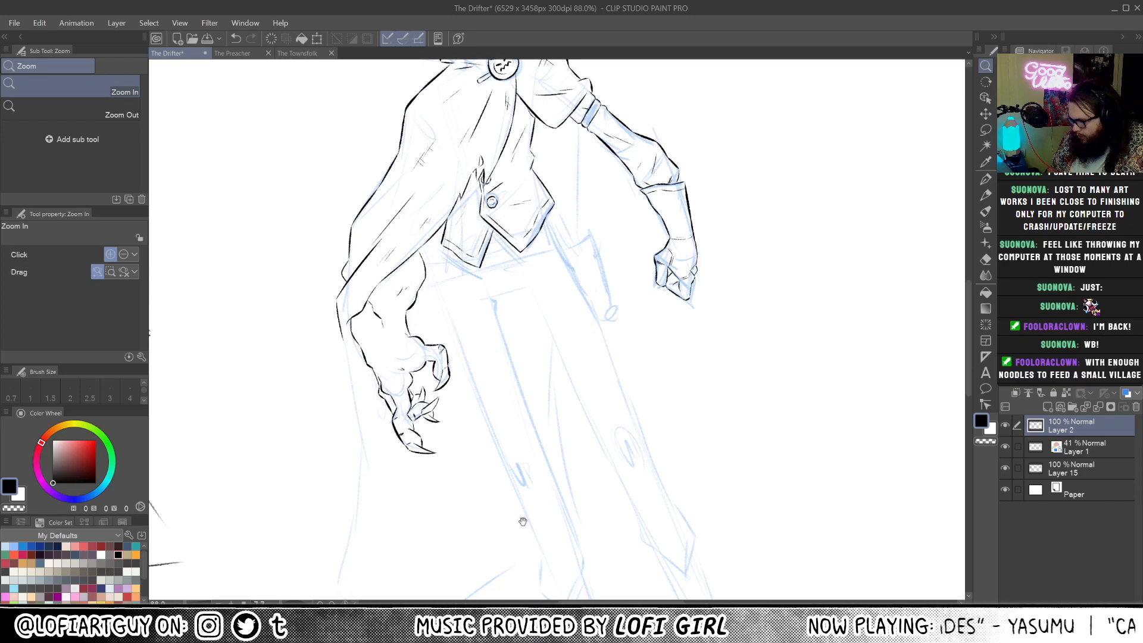
left_click_drag(623, 445, 601, 534)
left_click_drag(565, 454, 594, 463)
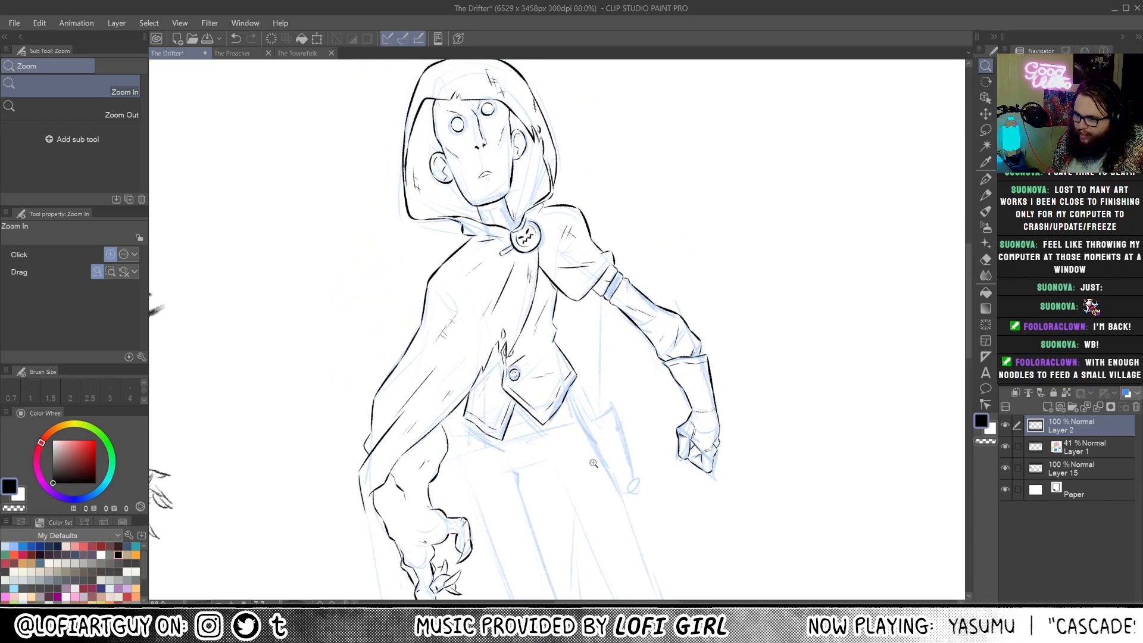
mouse_move(590, 495)
left_mouse_down()
mouse_move(665, 358)
mouse_move(681, 445)
mouse_move(695, 402)
left_mouse_up()
mouse_move(670, 518)
left_mouse_down()
mouse_move(649, 432)
mouse_move(596, 524)
mouse_move(614, 463)
mouse_move(617, 550)
mouse_move(538, 526)
mouse_move(587, 478)
left_mouse_up()
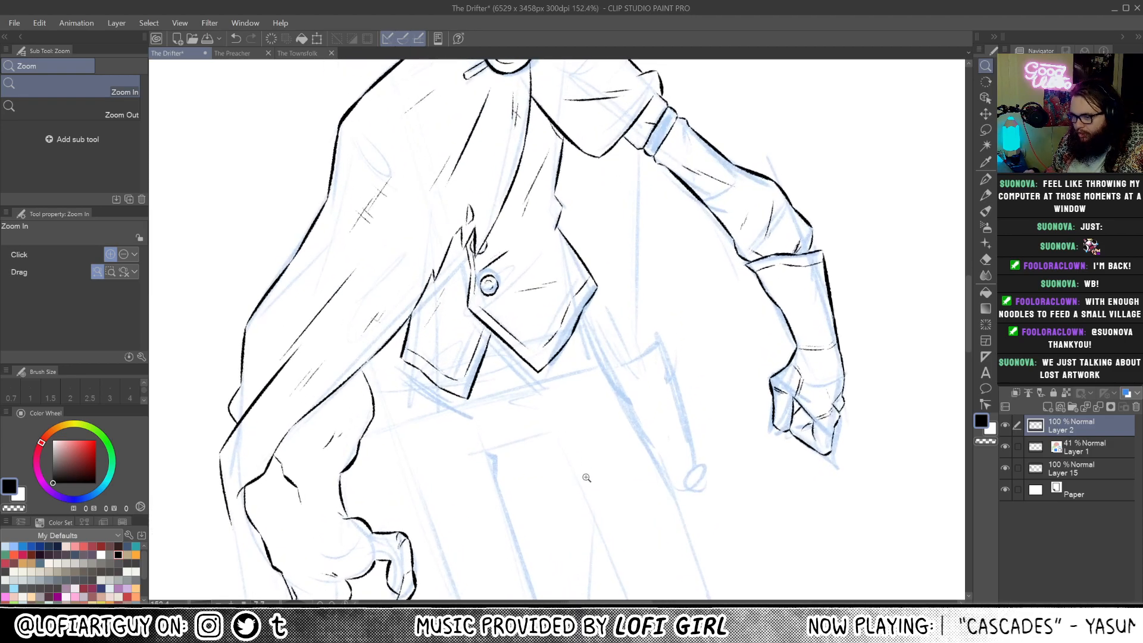
key("r")
left_click_drag(525, 454, 548, 392)
key("p")
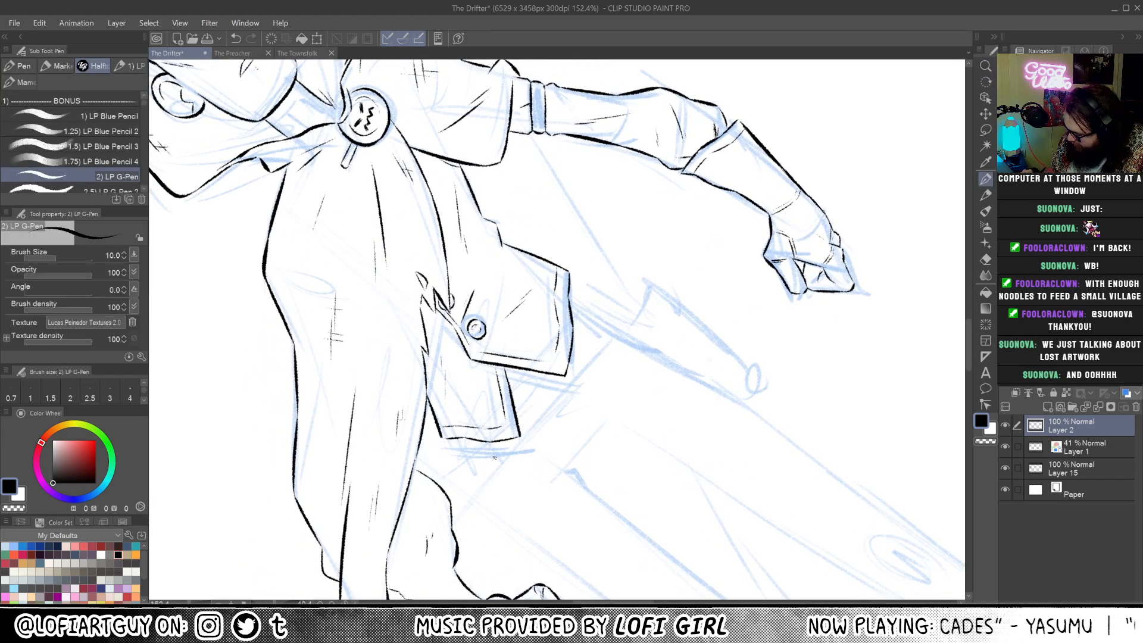
left_click_drag(503, 462, 529, 425)
key("ctrl+z")
mouse_move(477, 474)
left_mouse_down()
mouse_move(501, 460)
mouse_move(575, 385)
left_mouse_up()
key("ctrl+z")
left_click_drag(542, 429, 611, 329)
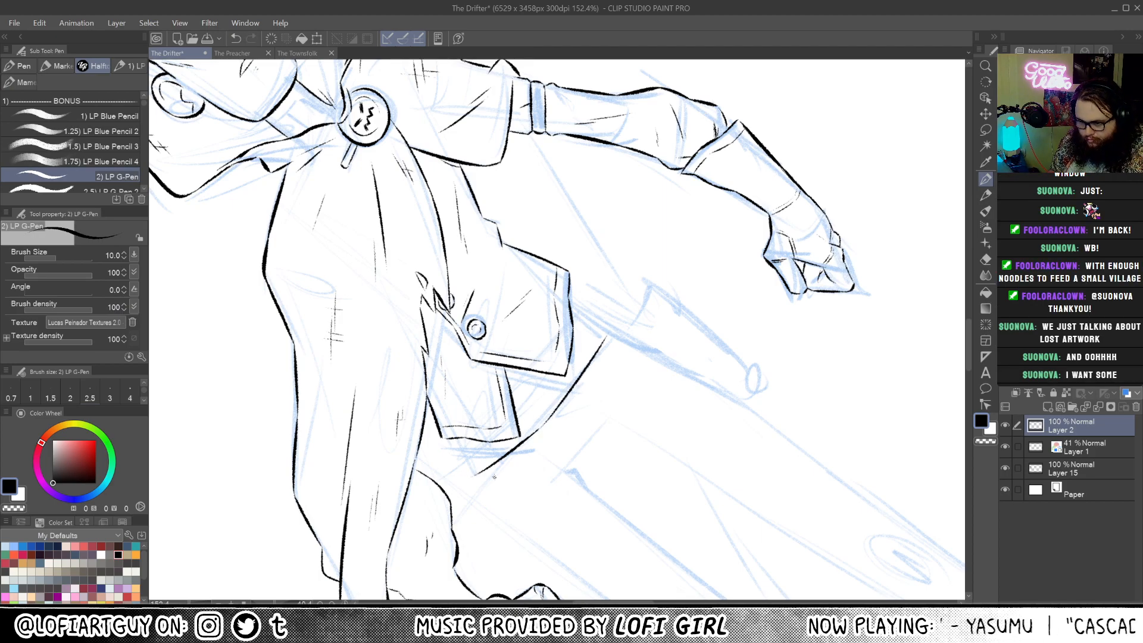
- Ink the long inner edge of the holster hanging from the waistline, curving around its rounded tip
key("r")
left_click_drag(495, 477, 676, 292)
key("p")
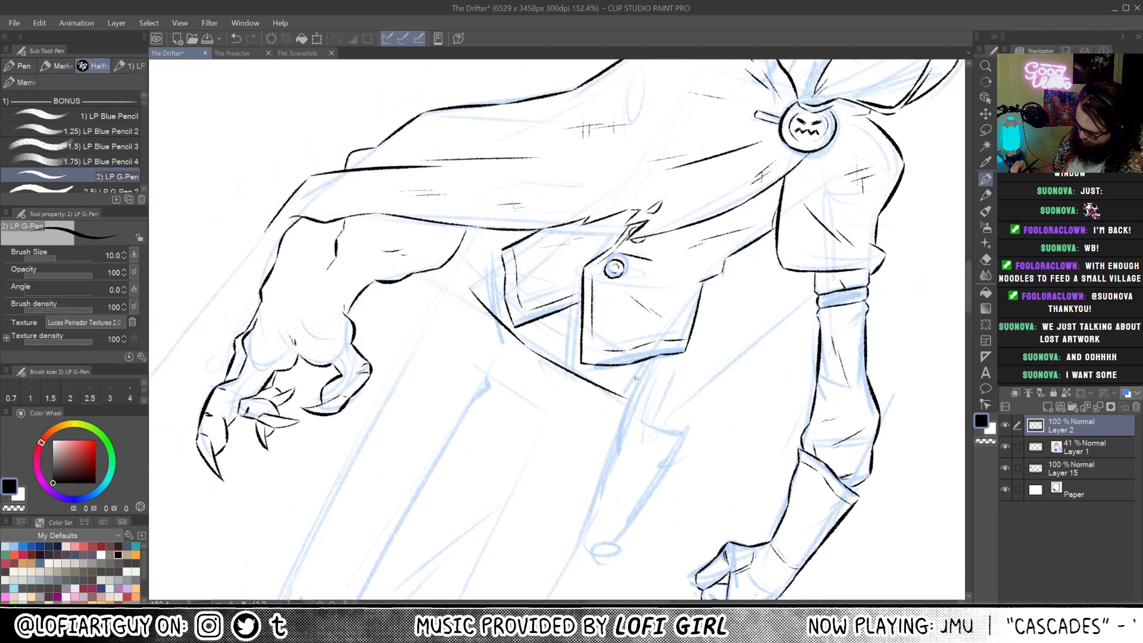
key("ctrl+z")
mouse_move(636, 378)
left_mouse_down()
mouse_move(605, 462)
mouse_move(622, 409)
left_mouse_up()
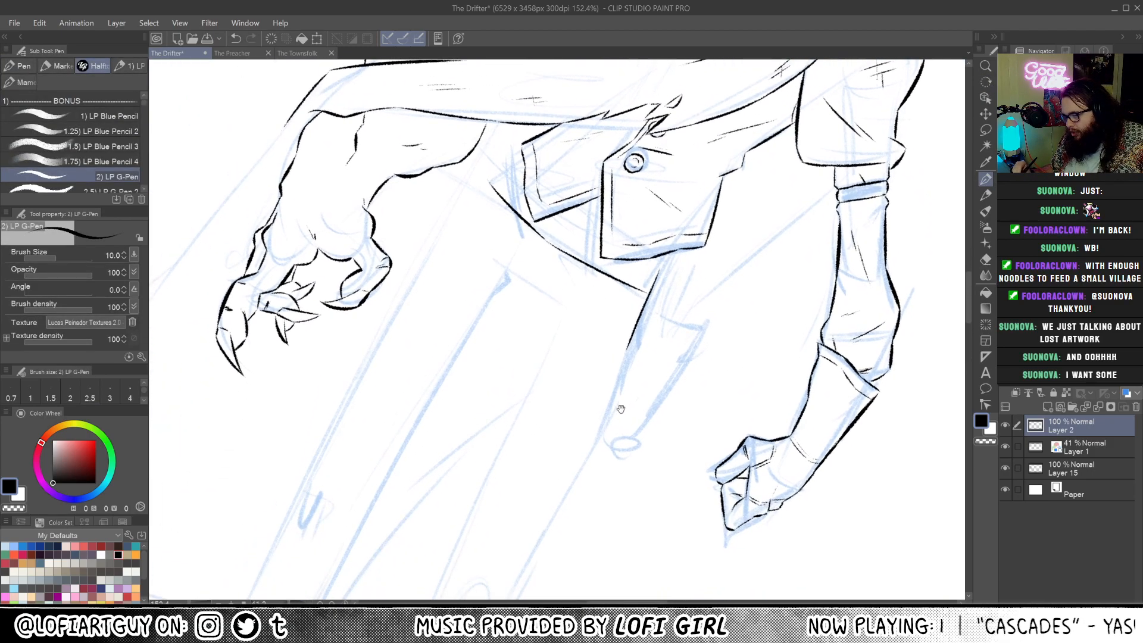
mouse_move(632, 335)
left_mouse_down()
mouse_move(598, 414)
mouse_move(615, 448)
mouse_move(597, 435)
mouse_move(632, 444)
left_mouse_up()
key("ctrl+z")
key("ctrl+z")
key("ctrl+z")
key("ctrl+z")
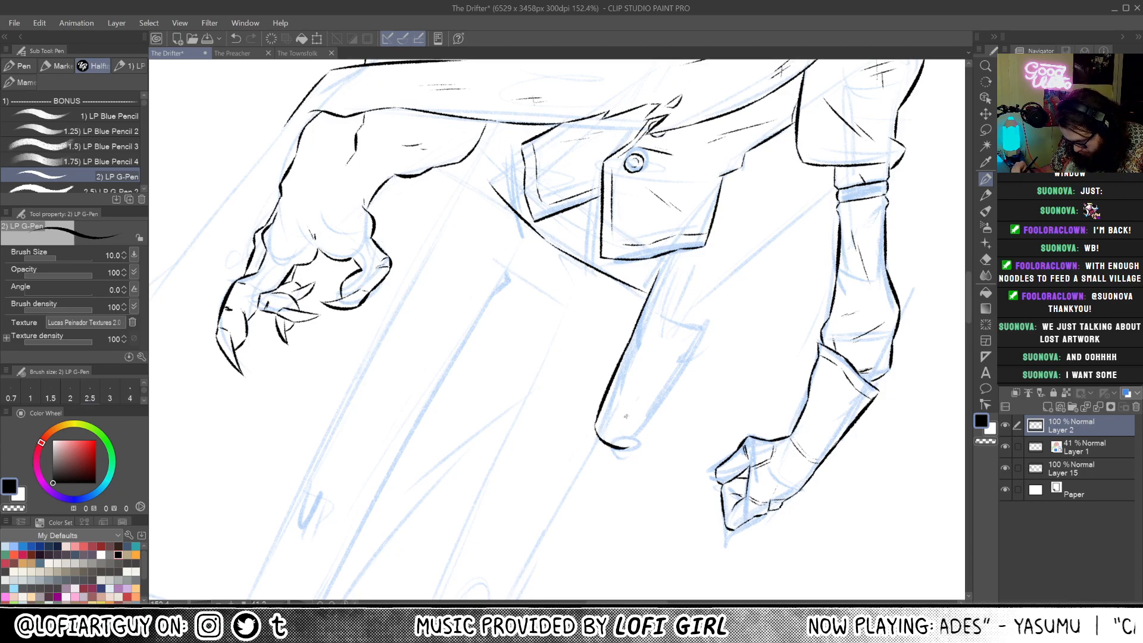
- Ink the holster's narrow top edge at the waist and undo the short stroke running down from it
left_click_drag(598, 388, 591, 471)
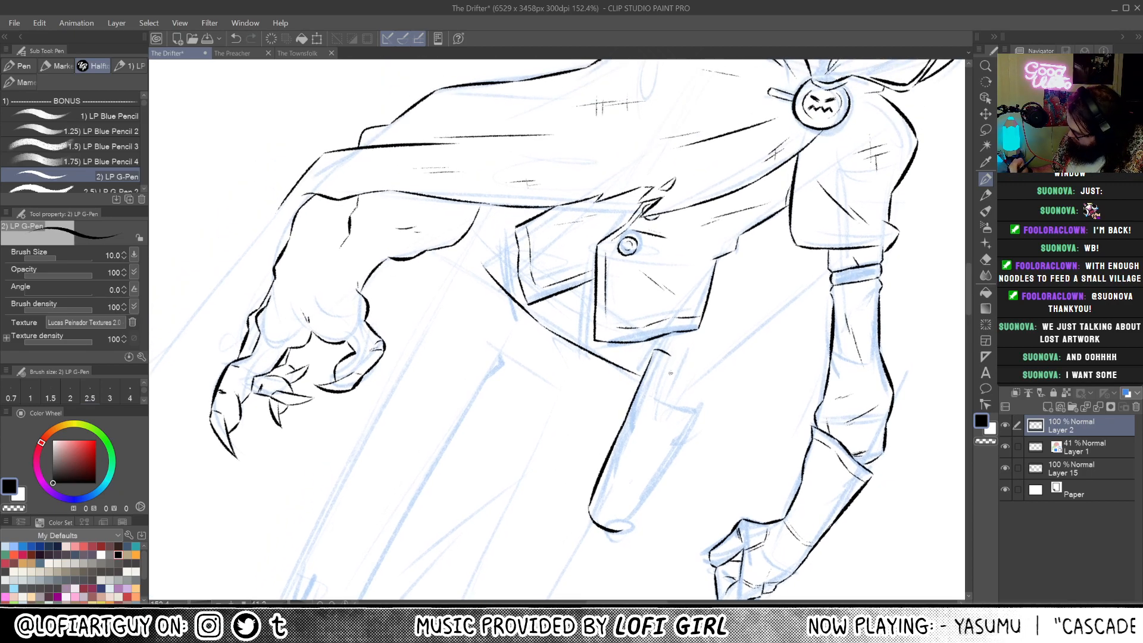
key("ctrl+z")
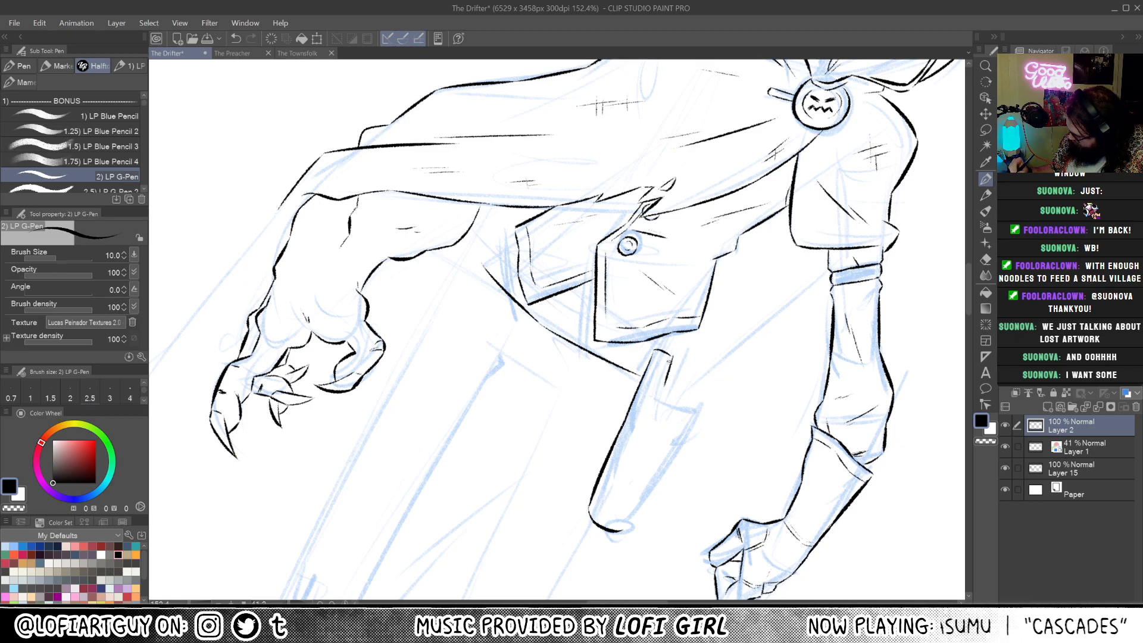
key("ctrl+z")
left_click_drag(652, 421, 608, 531)
- Sketch the rounded body of a gun rising out of the holster opening on Layer 1 with the LP Blue Pencil
left_click(1080, 447)
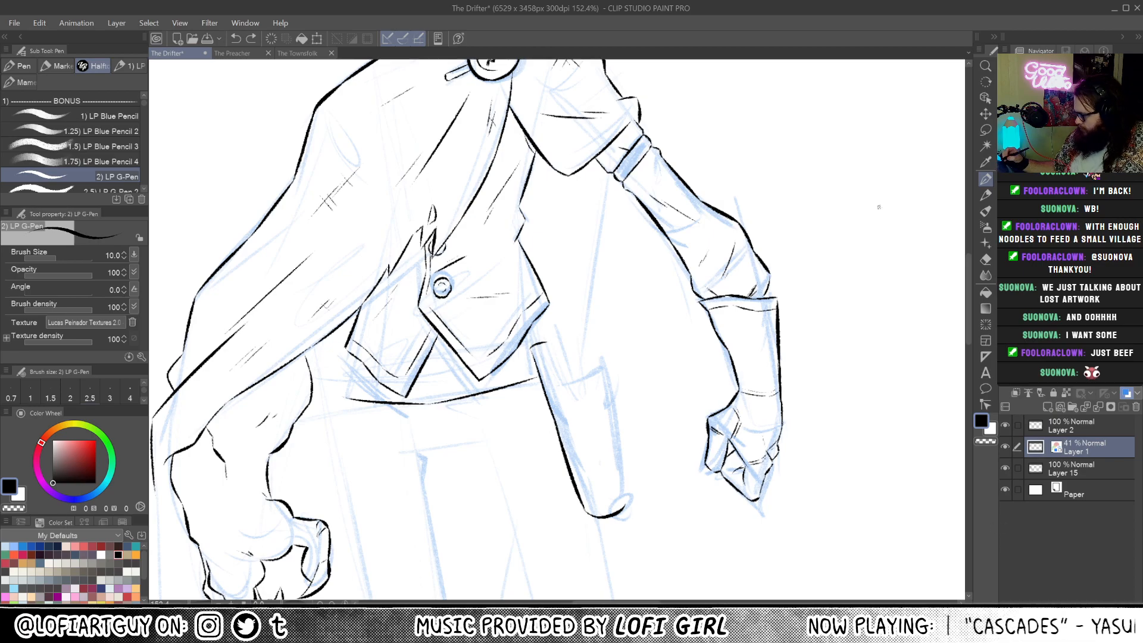
left_click(84, 114)
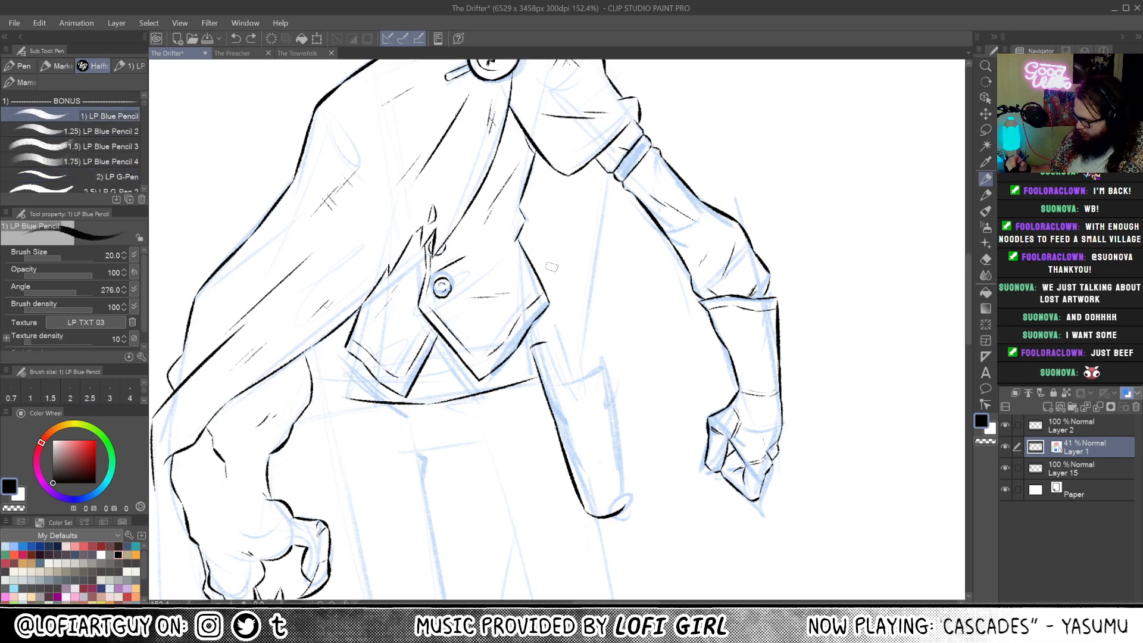
mouse_move(554, 354)
left_mouse_down()
mouse_move(559, 327)
mouse_move(594, 364)
left_mouse_up()
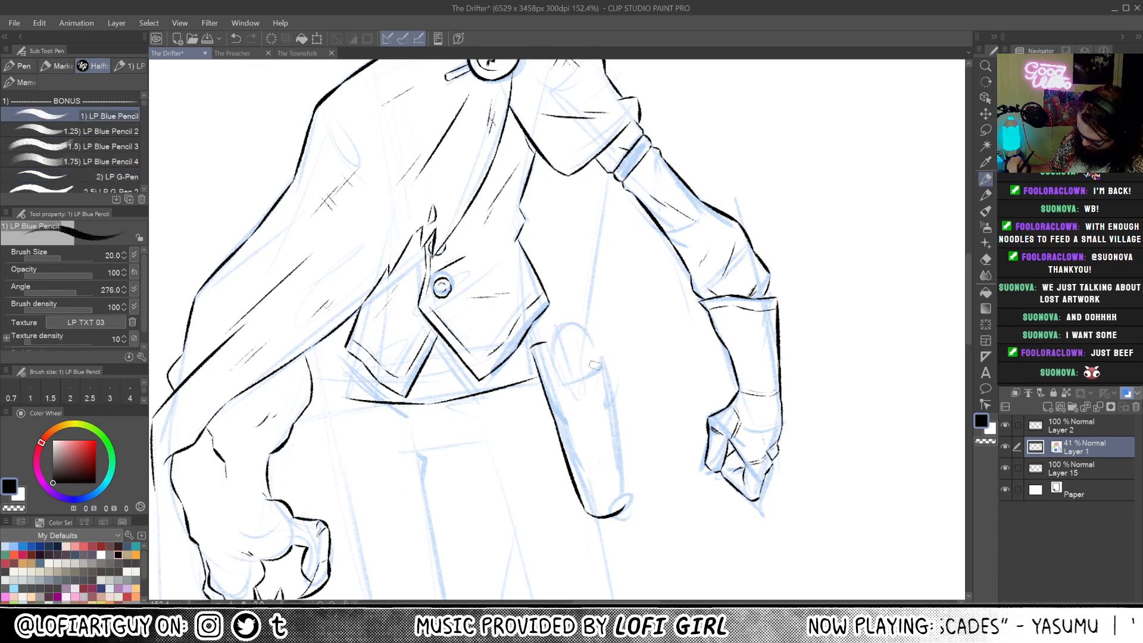
left_click_drag(558, 325, 601, 355)
mouse_move(622, 285)
left_mouse_down()
mouse_move(605, 375)
mouse_move(633, 280)
mouse_move(687, 306)
left_mouse_up()
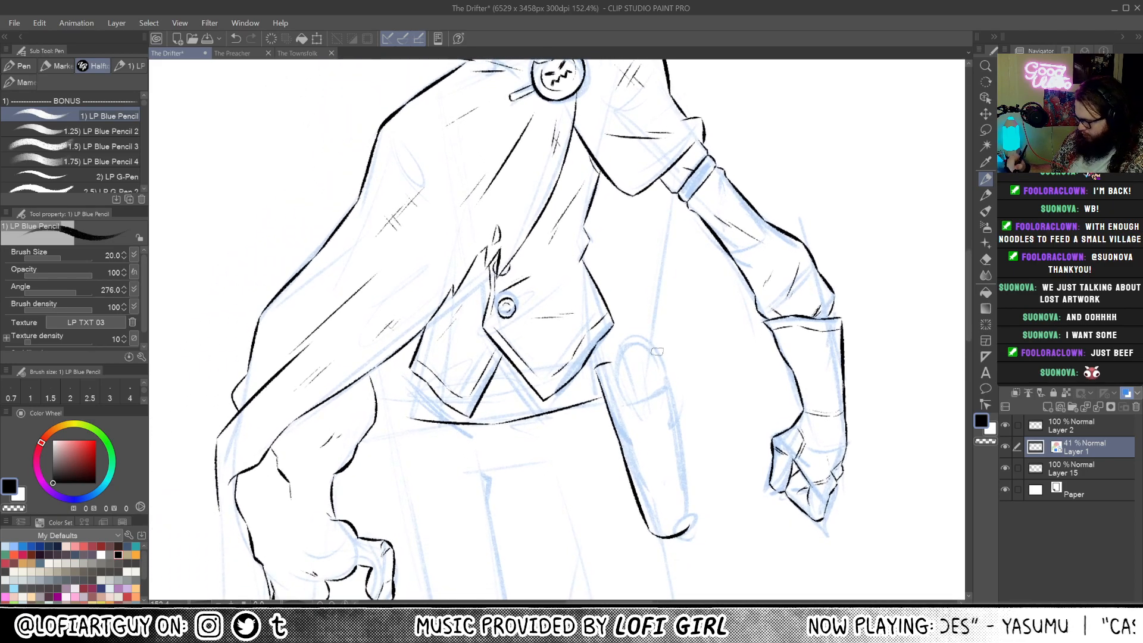
mouse_move(616, 384)
left_mouse_down()
mouse_move(620, 336)
mouse_move(649, 342)
mouse_move(663, 368)
left_mouse_up()
- Sketch the gun's hooked handle, looped trigger guard and body details above the holster in blue pencil
key("r")
mouse_move(702, 332)
left_mouse_down()
mouse_move(677, 415)
mouse_move(650, 334)
mouse_move(658, 337)
left_mouse_up()
key("p")
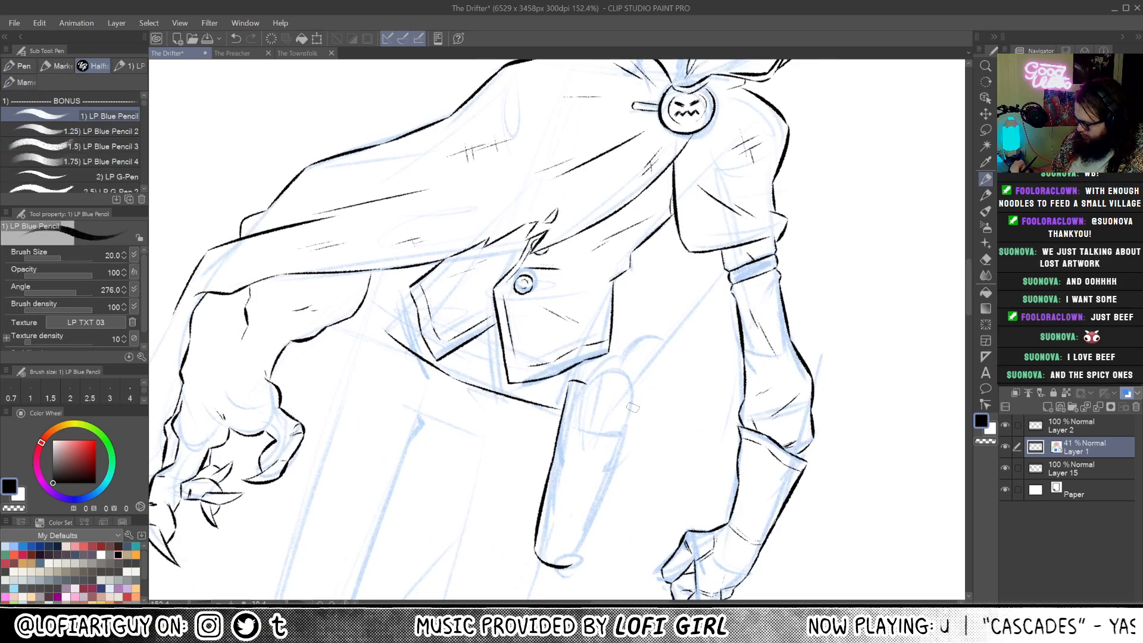
left_click_drag(672, 335, 669, 382)
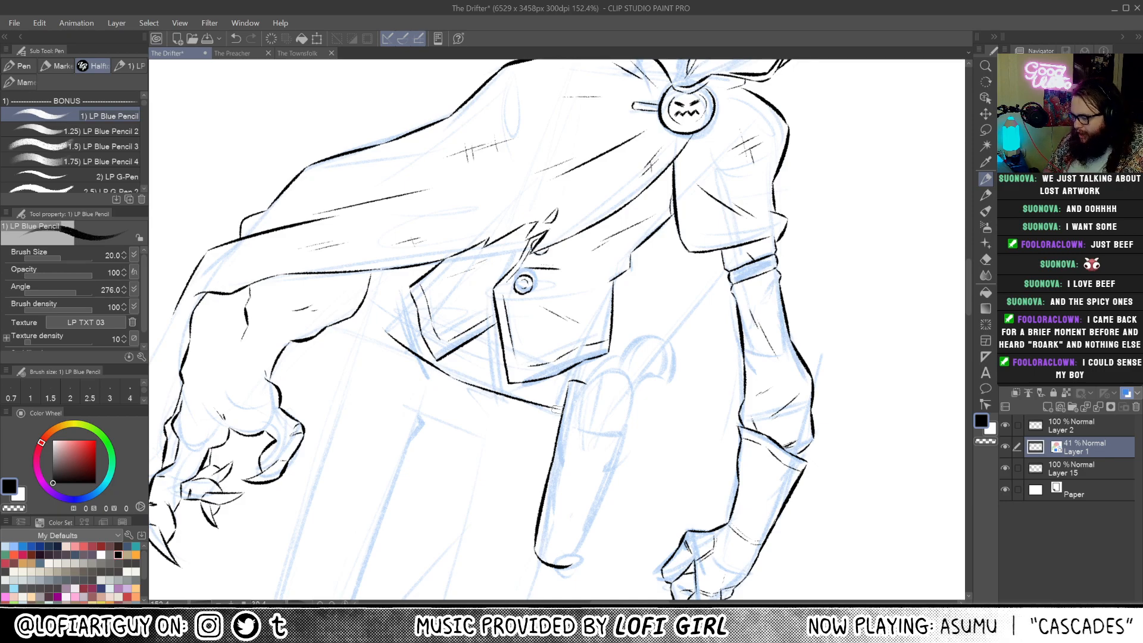
left_click_drag(557, 409, 598, 223)
mouse_move(540, 215)
left_mouse_down()
mouse_move(637, 360)
mouse_move(615, 384)
left_mouse_up()
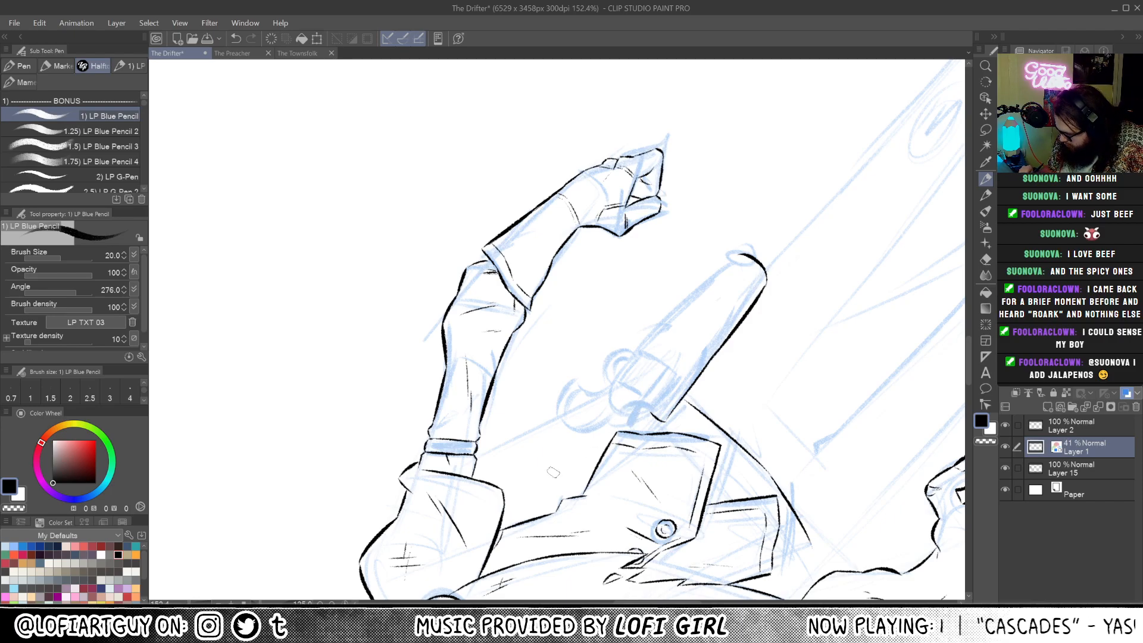
- Ink the curved front rim of the holster opening on Layer 2 with the LP G-Pen
left_click(1038, 423)
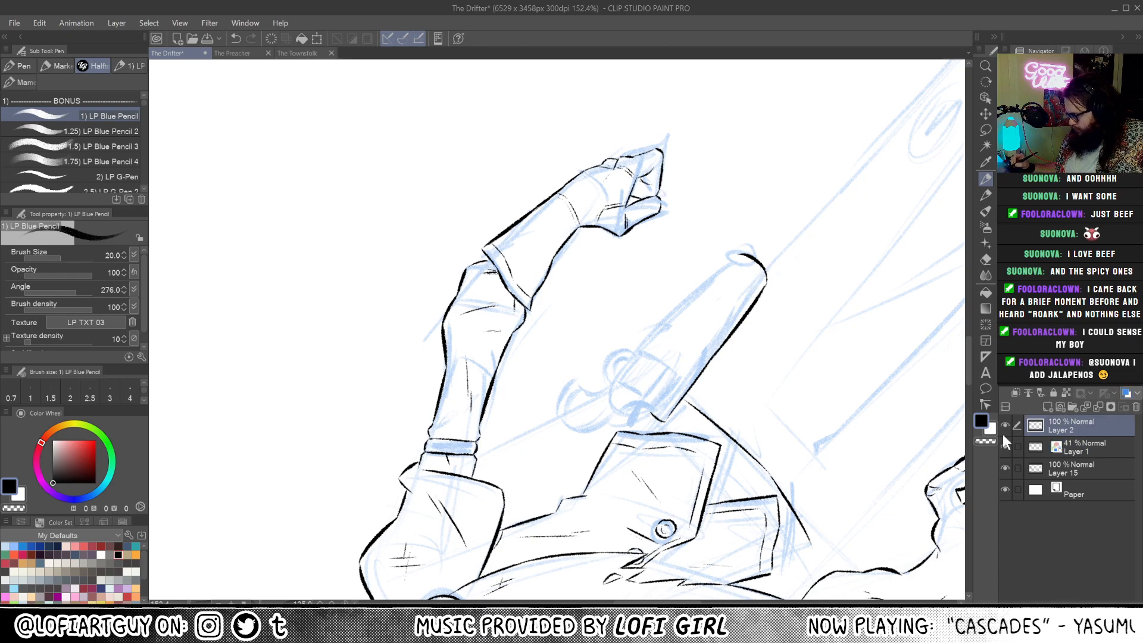
left_click(109, 177)
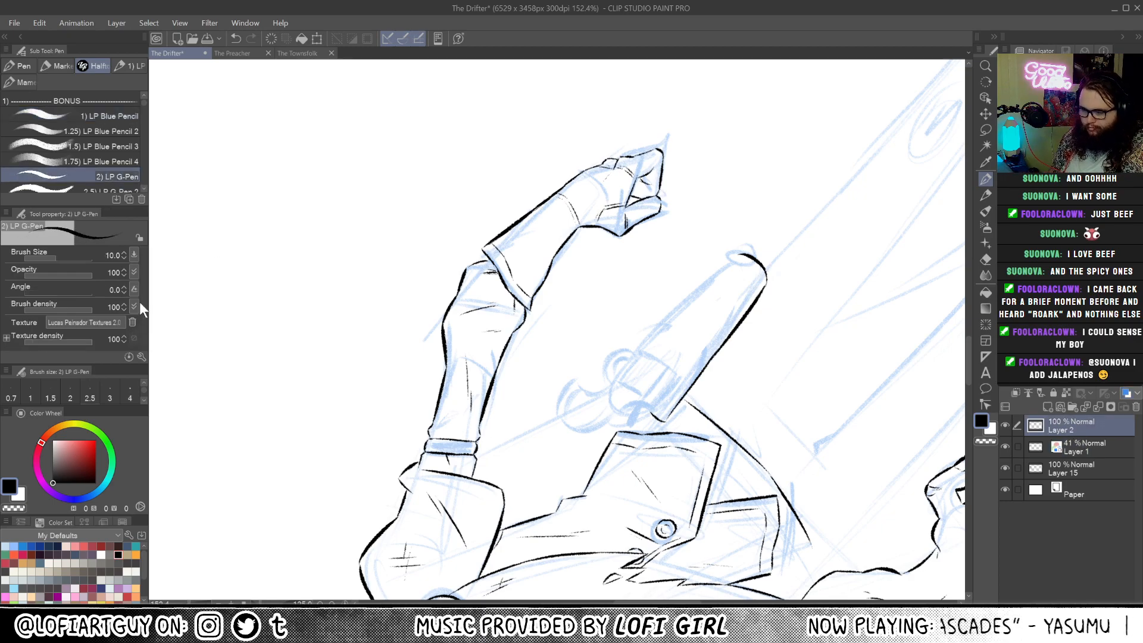
key("r")
left_click_drag(703, 366, 689, 401)
key("p")
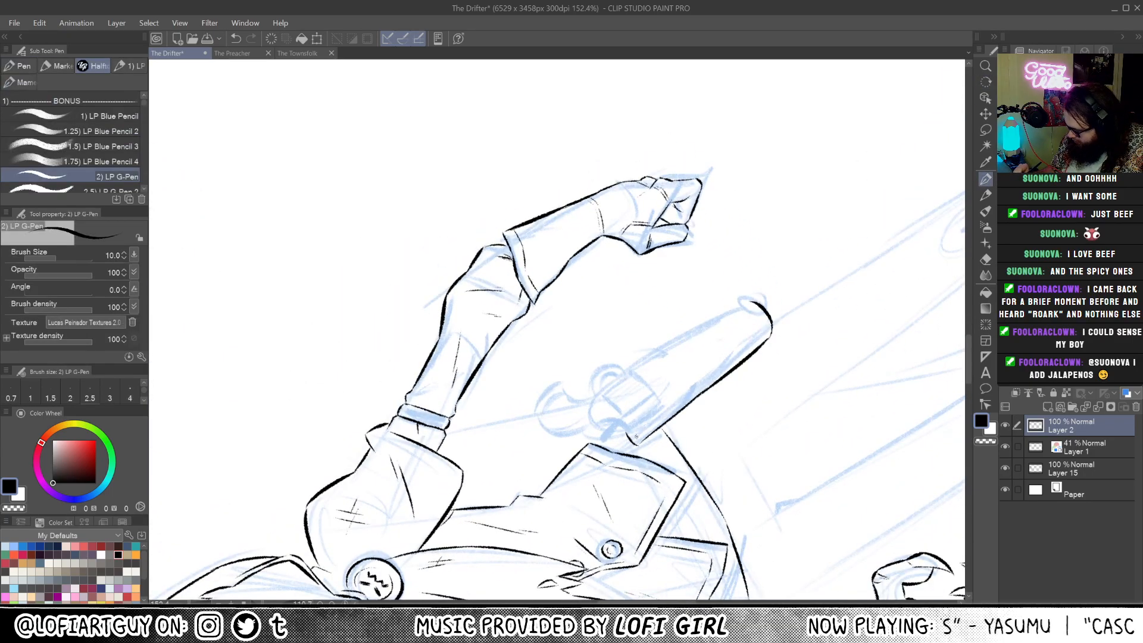
left_click_drag(636, 438, 655, 418)
key("ctrl+z")
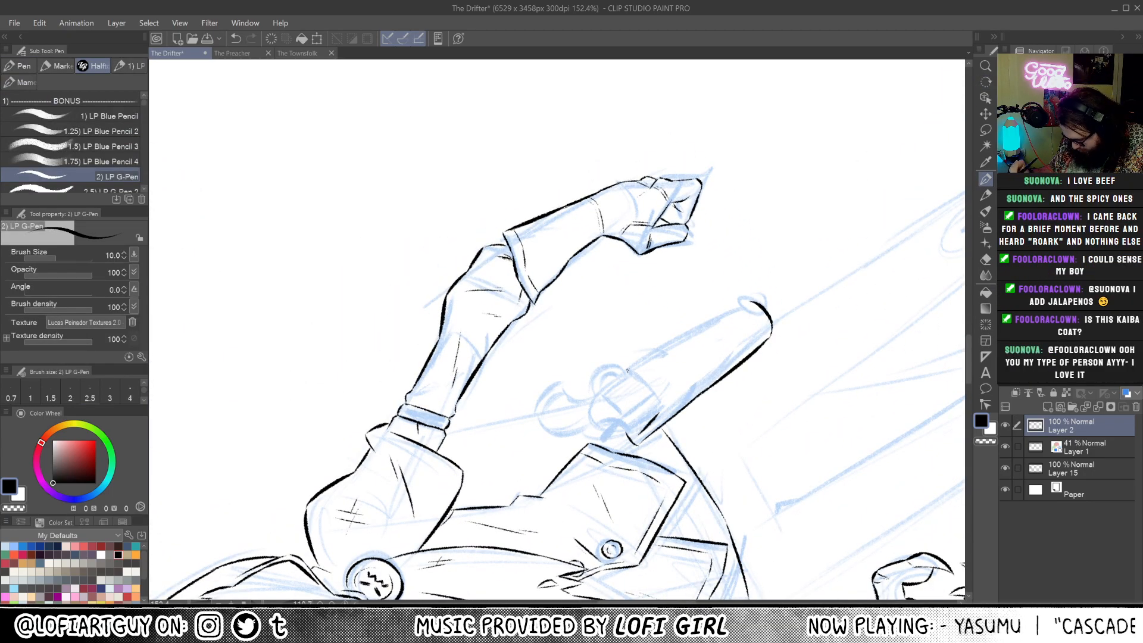
key("ctrl+z")
mouse_move(630, 371)
left_mouse_down()
mouse_move(655, 394)
mouse_move(647, 422)
left_mouse_up()
key("ctrl+z")
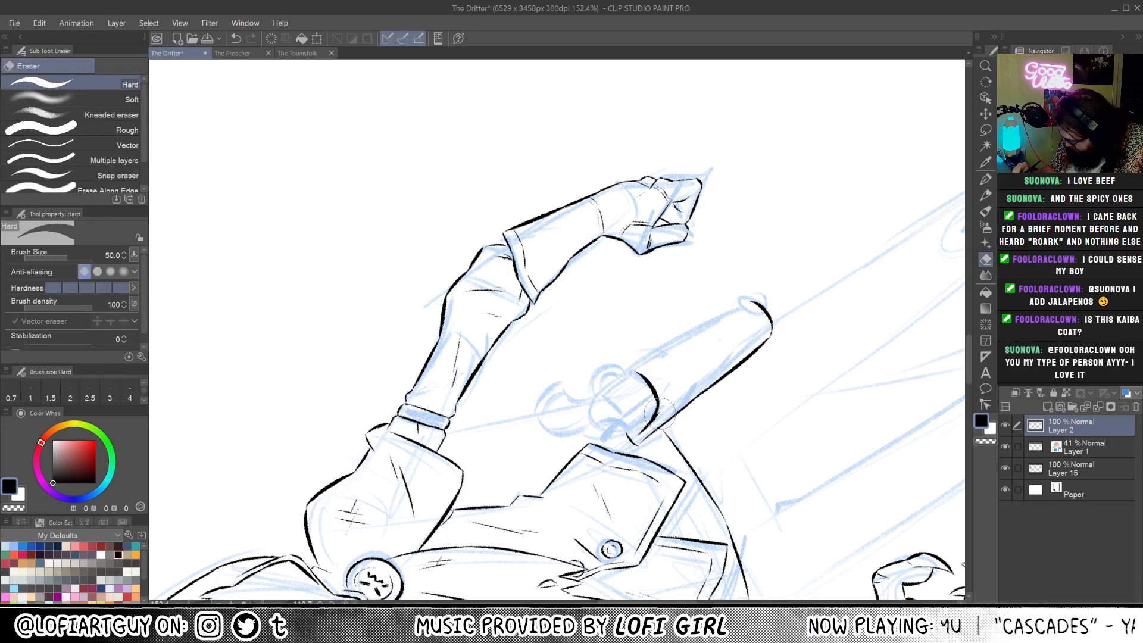
- Ink the holster's long outer edge from the opening's rim toward its rounded tip
left_click_drag(662, 371, 596, 425)
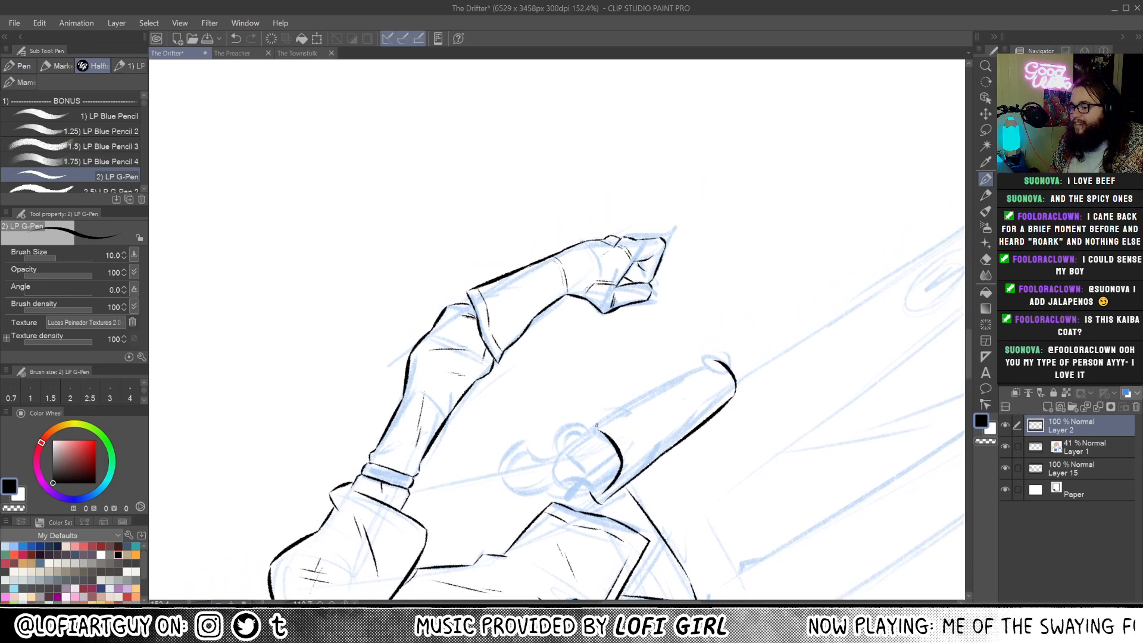
scroll(596, 426, "up", 3)
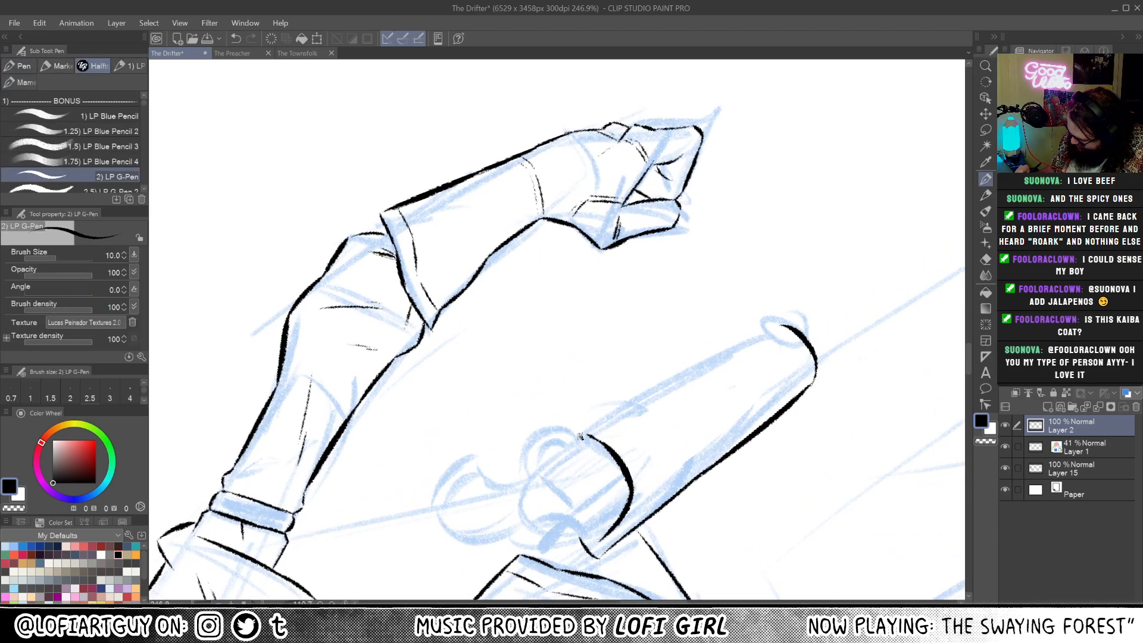
mouse_move(580, 437)
left_mouse_down()
mouse_move(746, 324)
mouse_move(662, 379)
mouse_move(741, 333)
mouse_move(765, 334)
mouse_move(727, 341)
mouse_move(794, 329)
mouse_move(729, 342)
mouse_move(786, 327)
left_mouse_up()
key("ctrl+z")
key("ctrl+z")
key("ctrl+z")
- Close the holster's rounded tip with a curved line joining the outer edge to the inner edge
key("r")
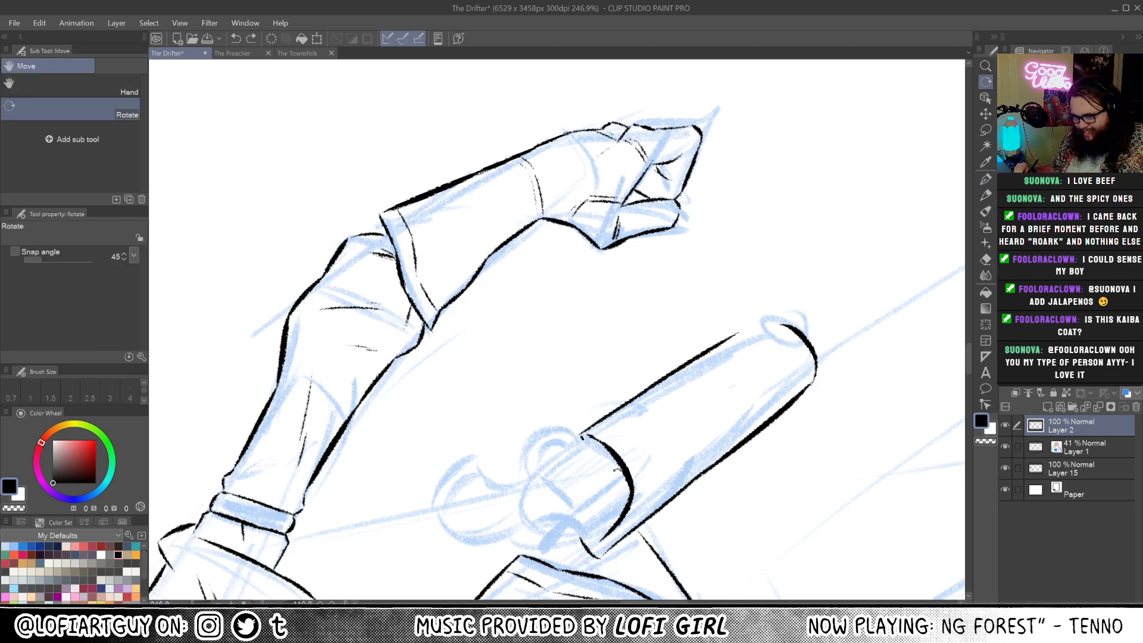
key("space")
mouse_move(651, 429)
left_mouse_down()
mouse_move(681, 253)
mouse_move(661, 448)
left_mouse_up()
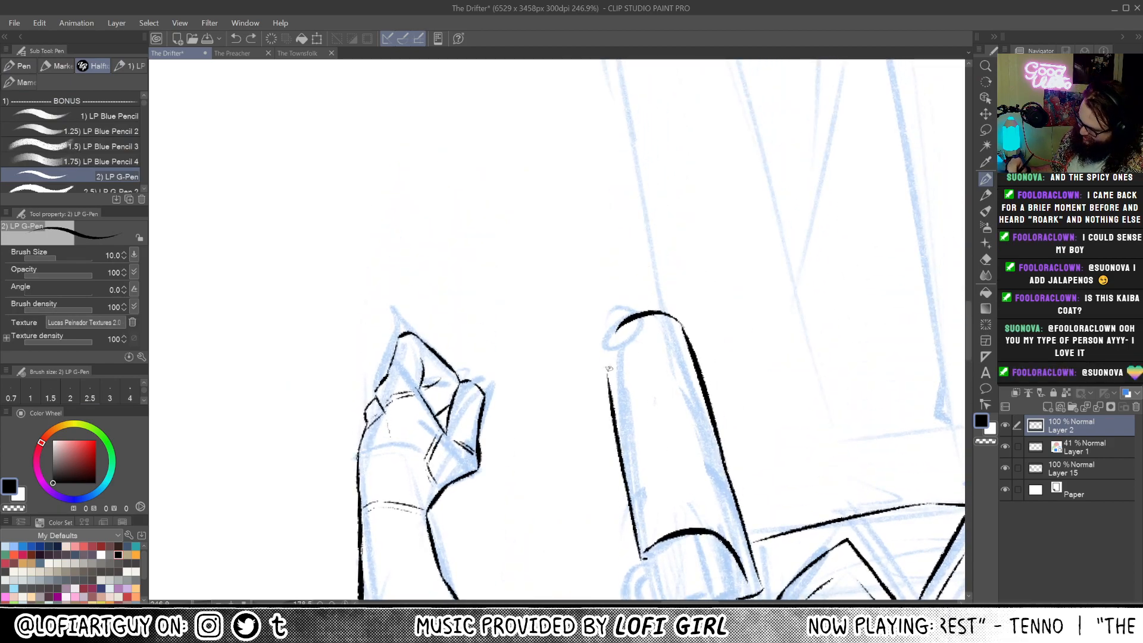
left_click_drag(608, 378, 630, 317)
key("ctrl+z")
key("ctrl+z")
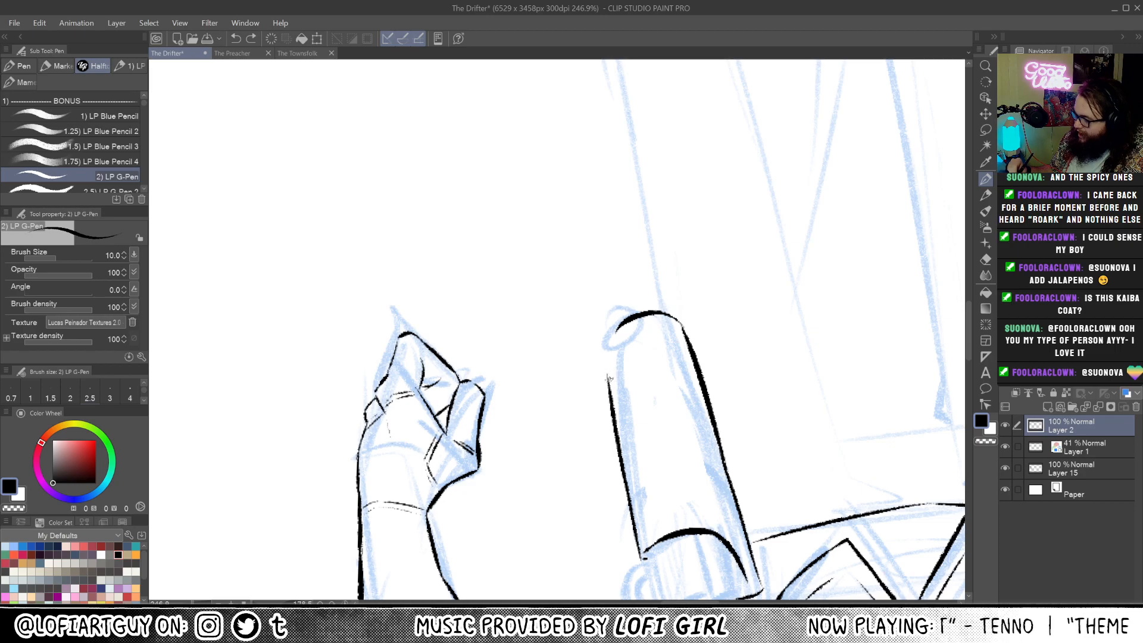
left_click_drag(607, 381, 626, 316)
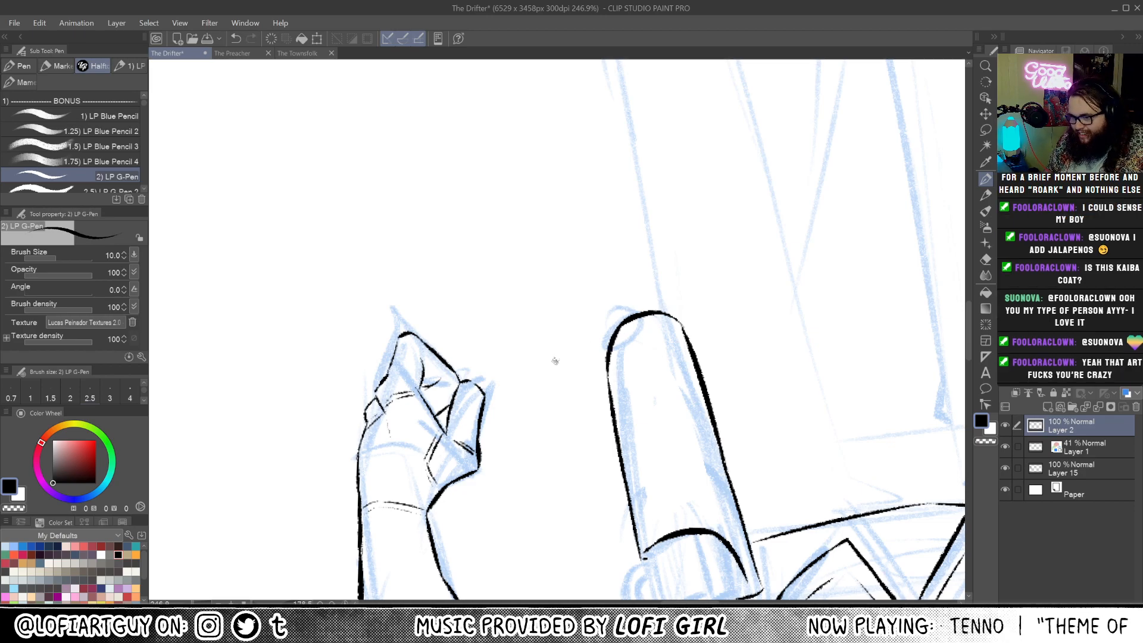
left_click_drag(555, 361, 358, 314)
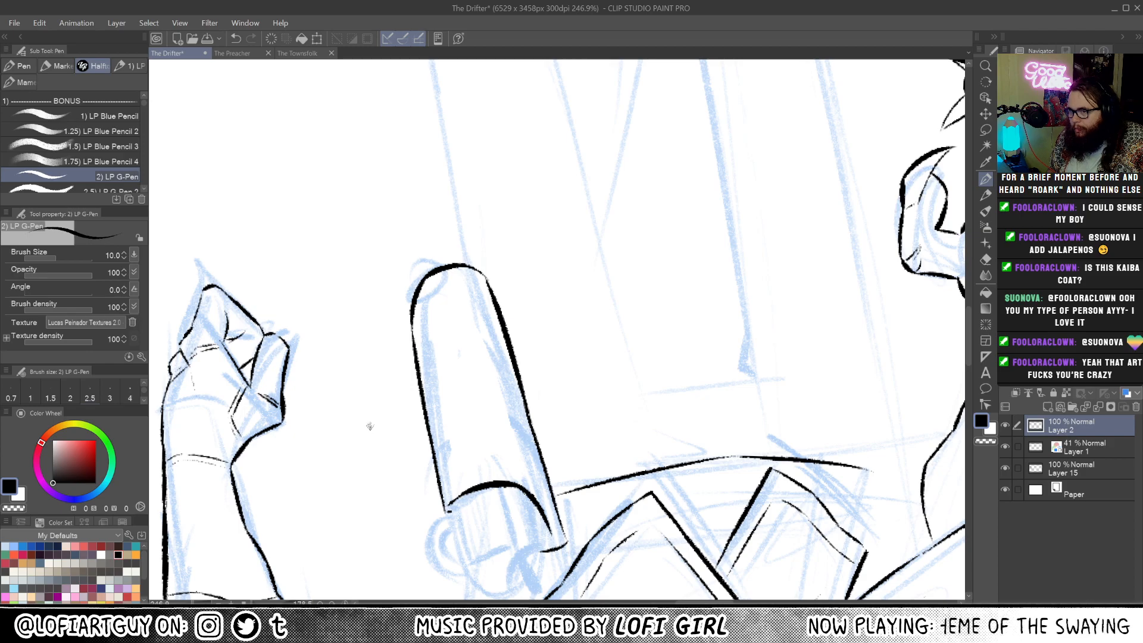
- Ink a thin curved trim line across the holster, parallel to the rim of its opening
left_click_drag(370, 427, 632, 349)
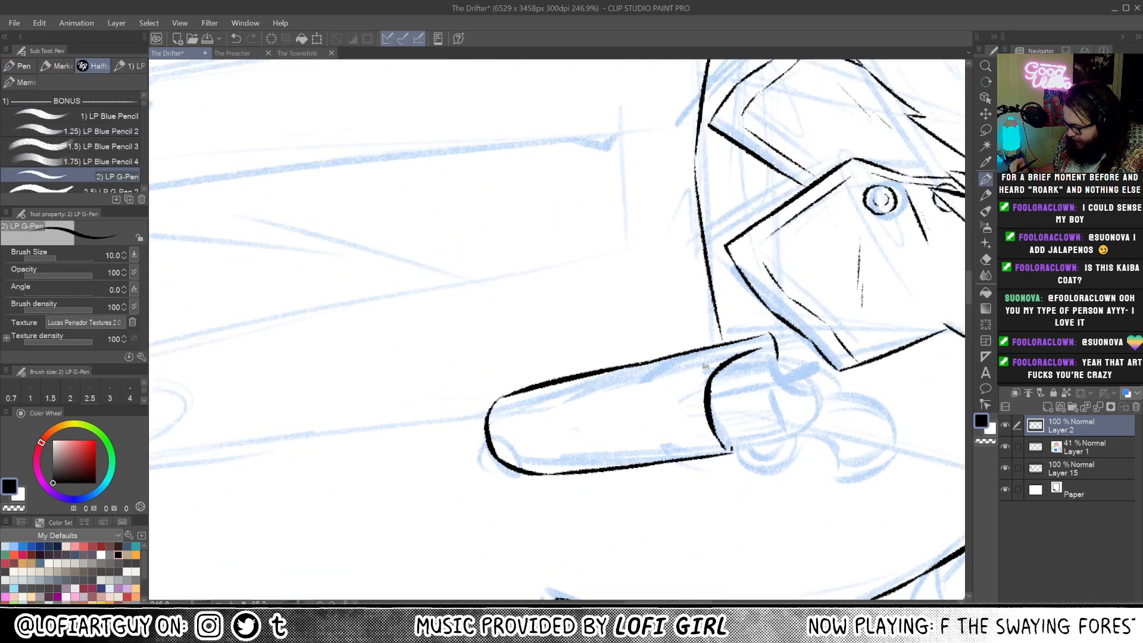
key("ctrl+z")
mouse_move(709, 350)
left_mouse_down()
mouse_move(688, 410)
mouse_move(683, 401)
mouse_move(699, 443)
left_mouse_up()
key("ctrl+z")
left_click_drag(684, 394, 703, 449)
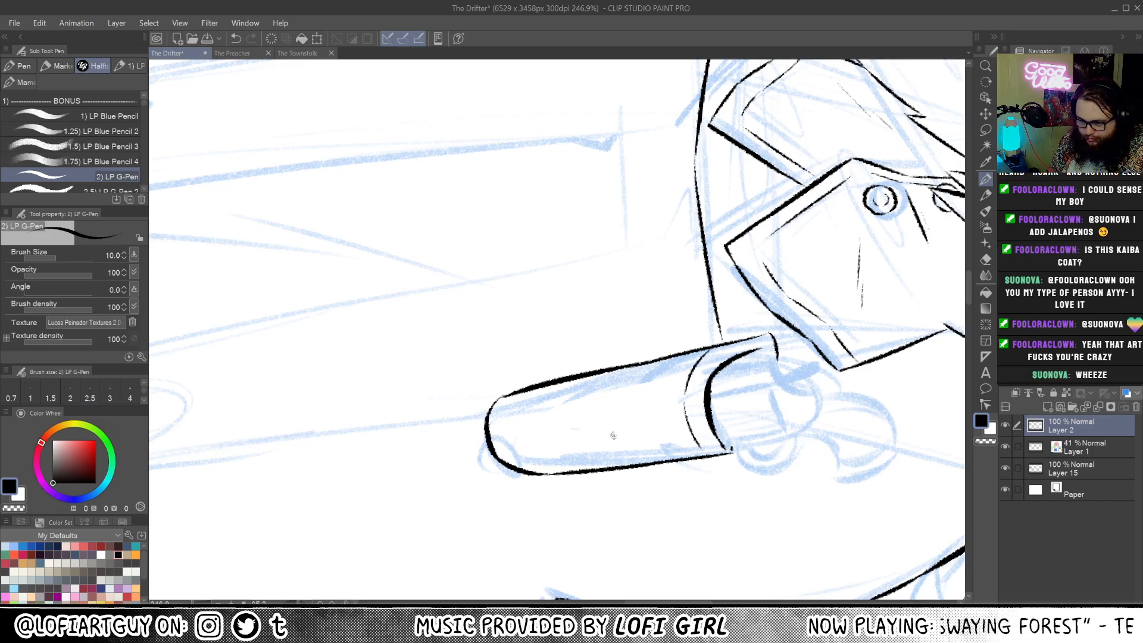
- Add a second, broken trim line across the holster next to the first one
key("r")
mouse_move(685, 341)
left_mouse_down()
mouse_move(612, 440)
mouse_move(639, 383)
mouse_move(560, 460)
left_mouse_up()
key("p")
key("ctrl+z")
key("ctrl+z")
mouse_move(613, 399)
left_mouse_down()
mouse_move(569, 448)
mouse_move(645, 356)
left_mouse_up()
key("ctrl+z")
key("r")
key("p")
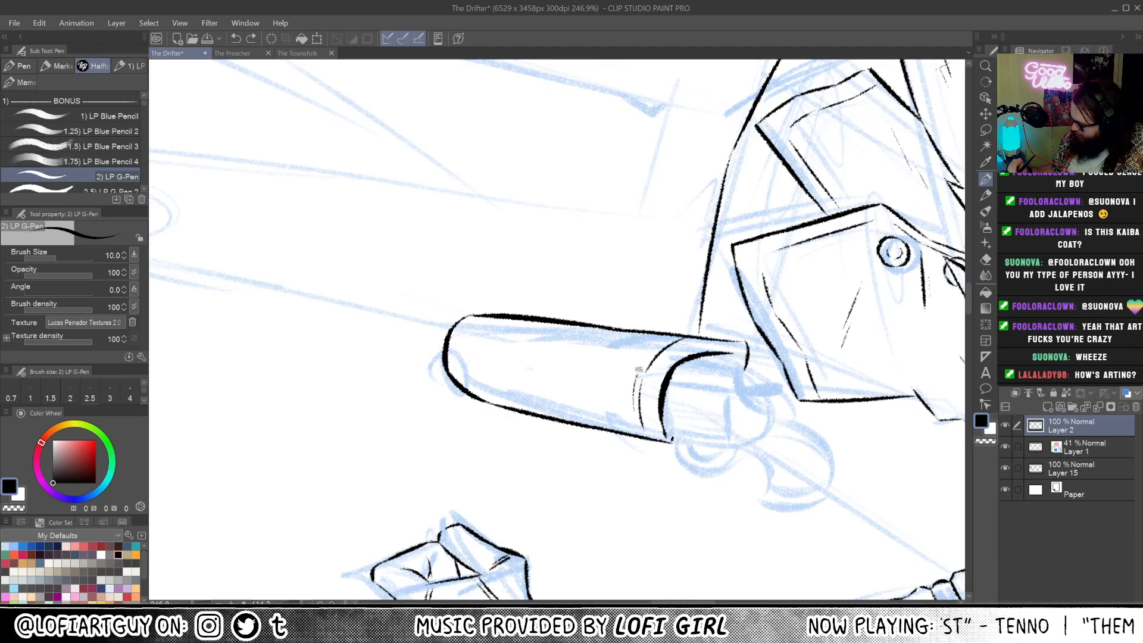
left_click_drag(634, 411, 652, 353)
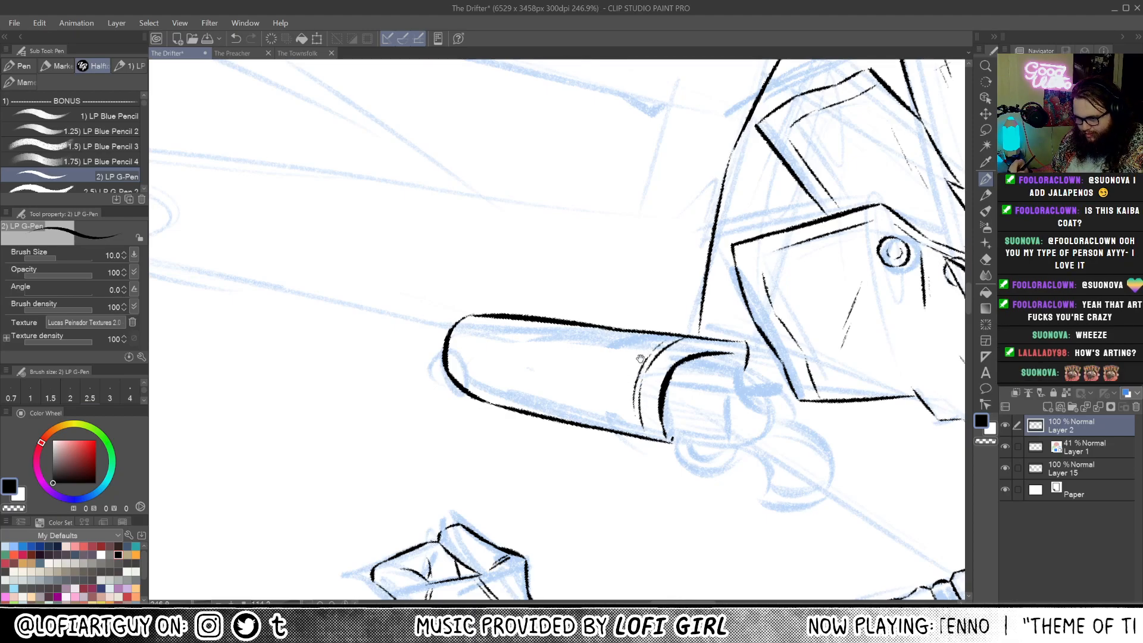
- Ink a short inner line at the holster's mouth to show the thickness of its rim
left_click_drag(651, 379, 589, 440)
mouse_move(588, 371)
left_mouse_down()
mouse_move(623, 337)
mouse_move(628, 406)
mouse_move(628, 357)
left_mouse_up()
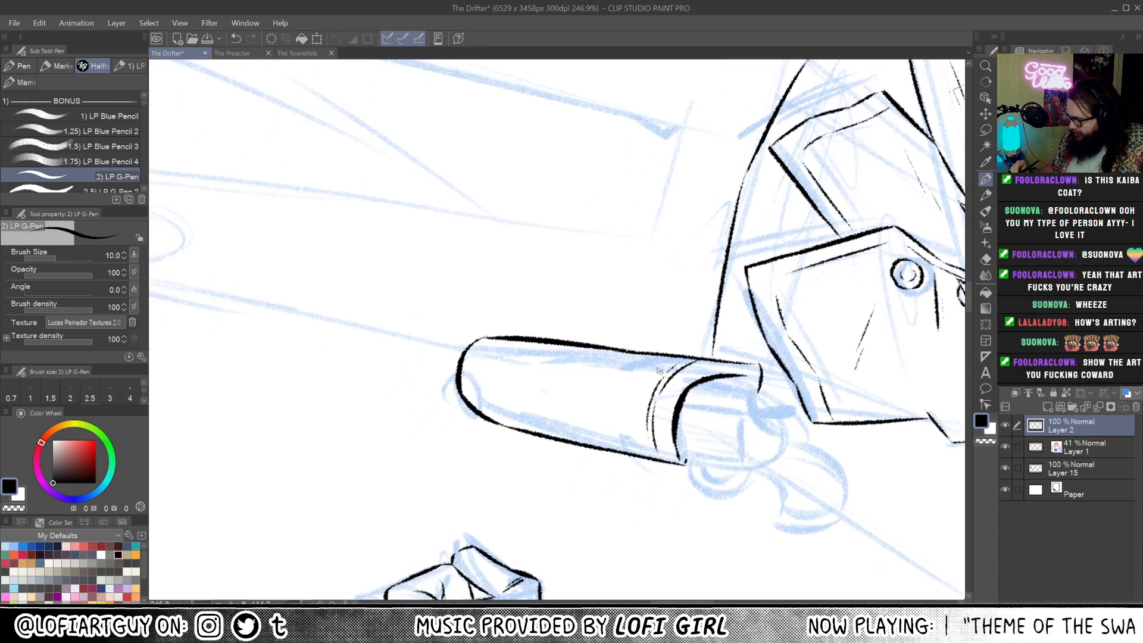
left_click_drag(624, 467, 463, 456)
left_click_drag(522, 477, 698, 427)
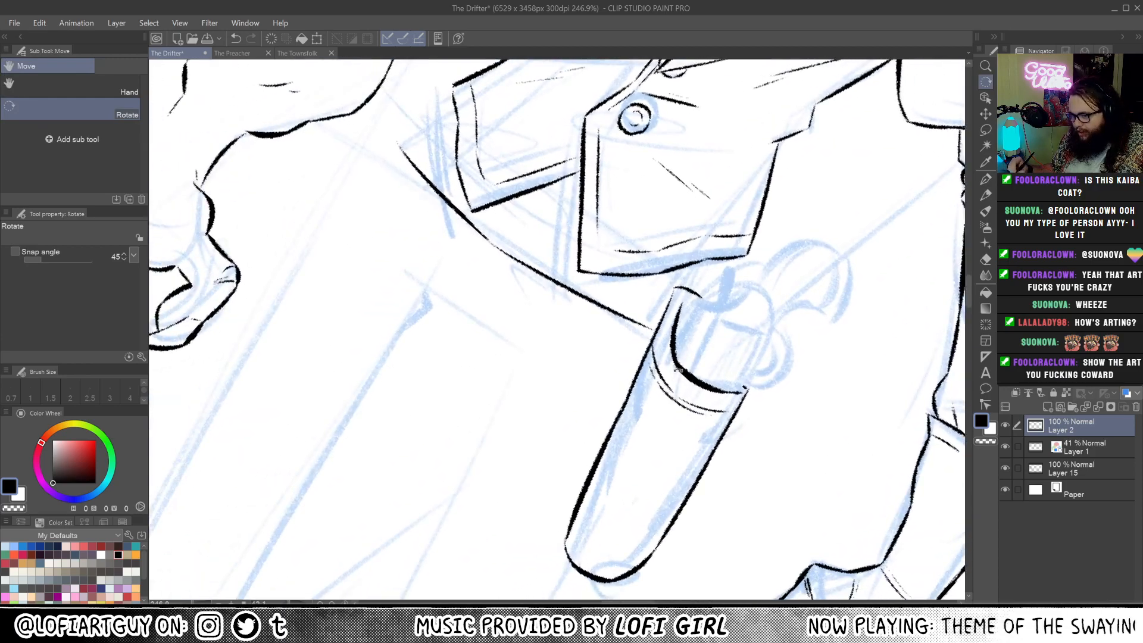
key("p")
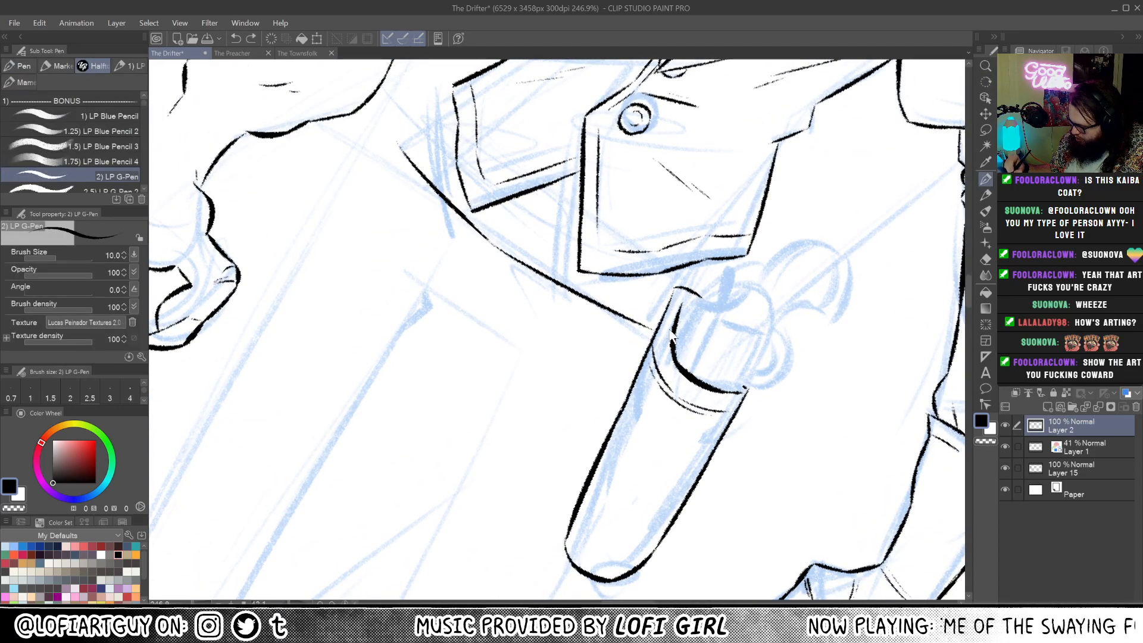
left_click_drag(743, 311, 659, 369)
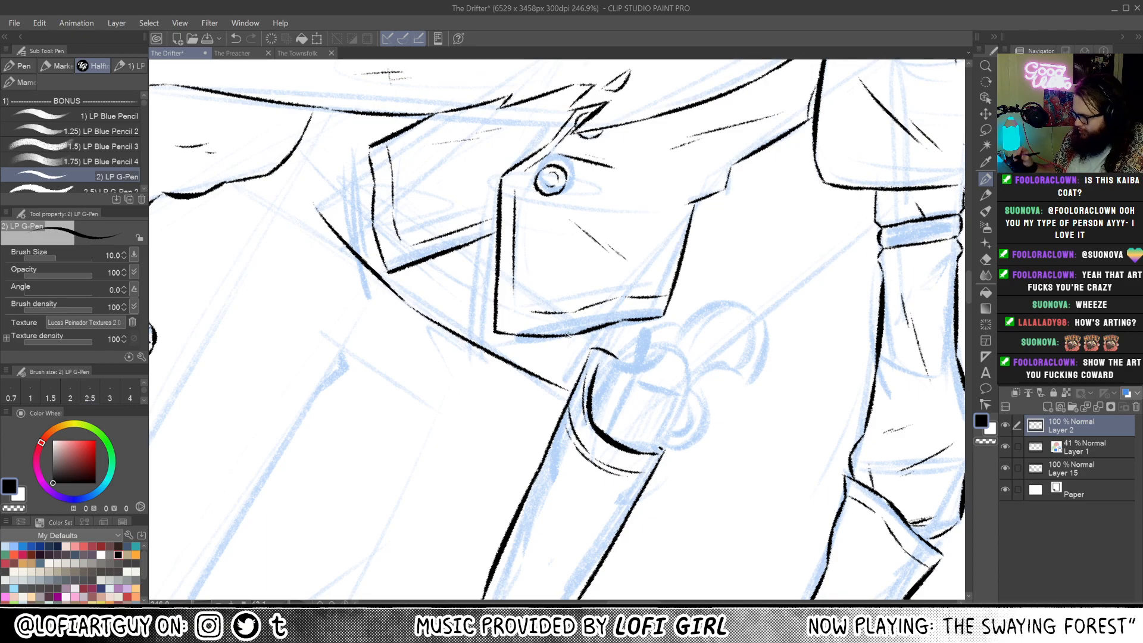
key("ctrl+z")
left_click_drag(592, 406, 616, 355)
key("r")
left_click_drag(740, 281, 541, 518)
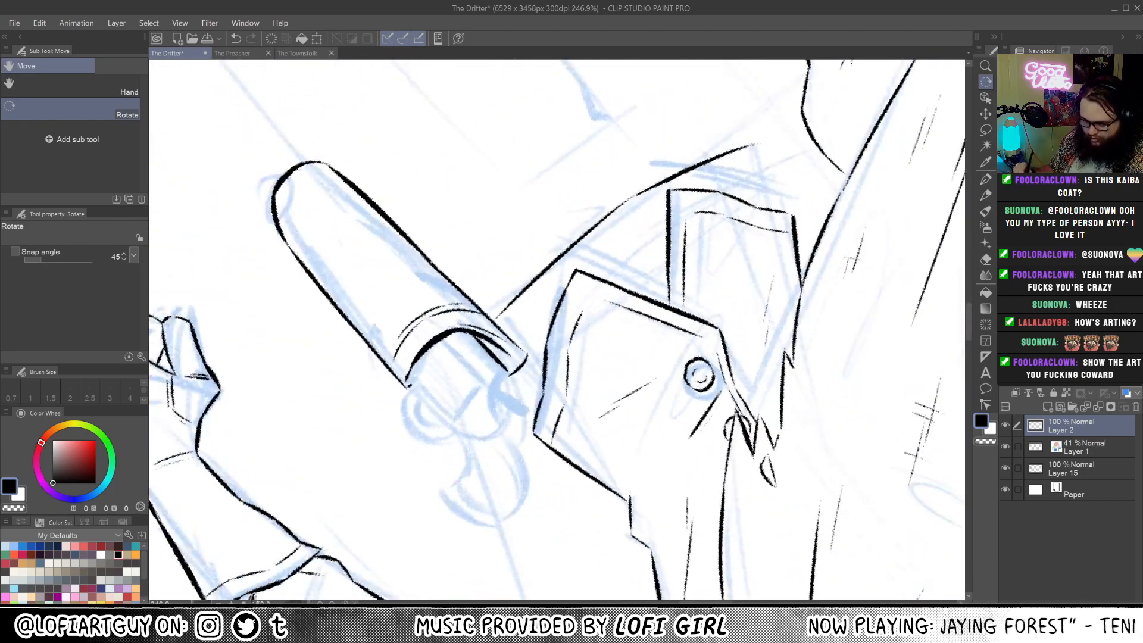
- Redraw the gun's curved back edge emerging from the holster as a single ink stroke
key("space")
mouse_move(524, 411)
left_mouse_down()
mouse_move(670, 367)
mouse_move(643, 366)
left_mouse_up()
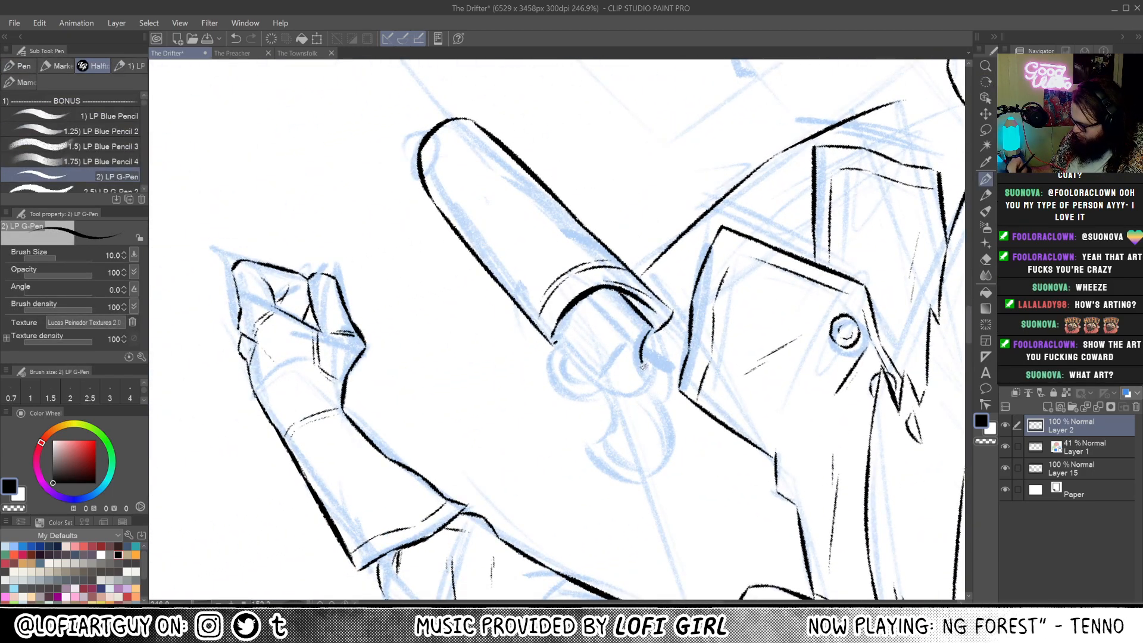
key("ctrl+z")
mouse_move(654, 325)
left_mouse_down()
mouse_move(648, 377)
mouse_move(619, 398)
mouse_move(646, 332)
mouse_move(601, 368)
mouse_move(707, 414)
left_mouse_up()
key("r")
key("space")
left_click_drag(646, 341, 666, 361)
key("r")
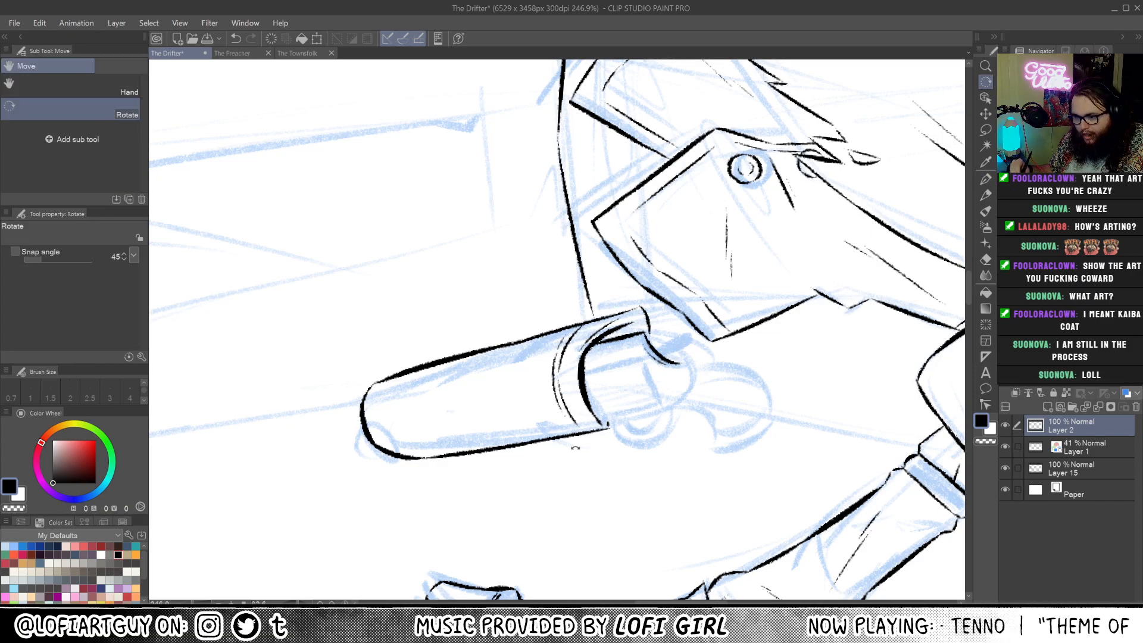
left_click_drag(576, 448, 620, 479)
key("space")
key("ctrl+space")
left_click_drag(662, 326, 662, 330)
key("space")
left_click_drag(552, 454, 612, 391)
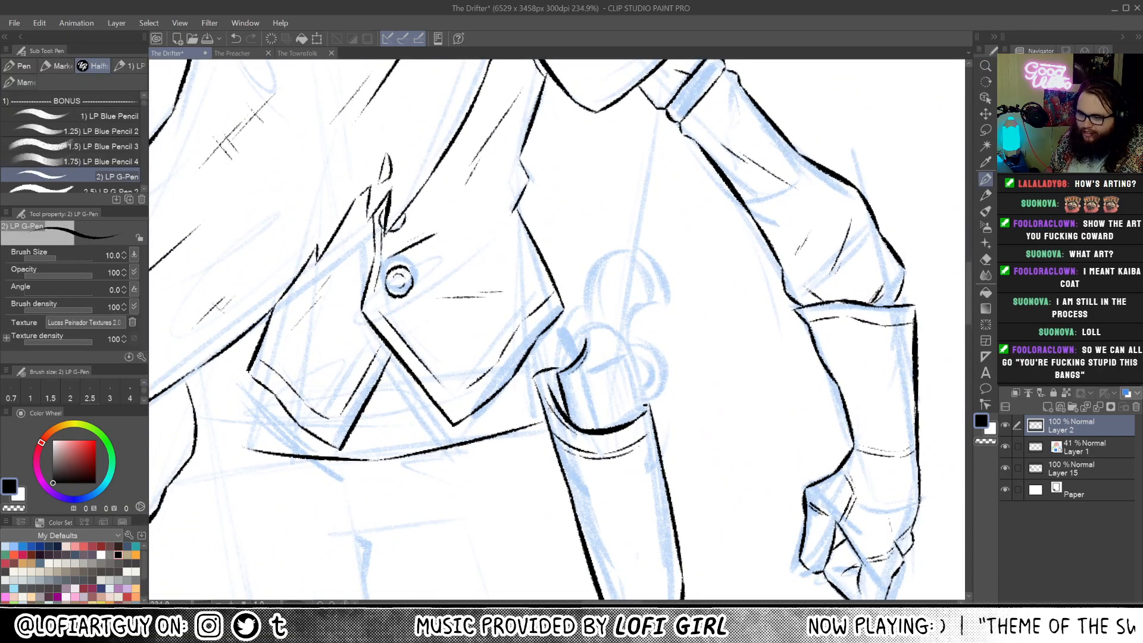
left_click_drag(545, 447, 565, 399)
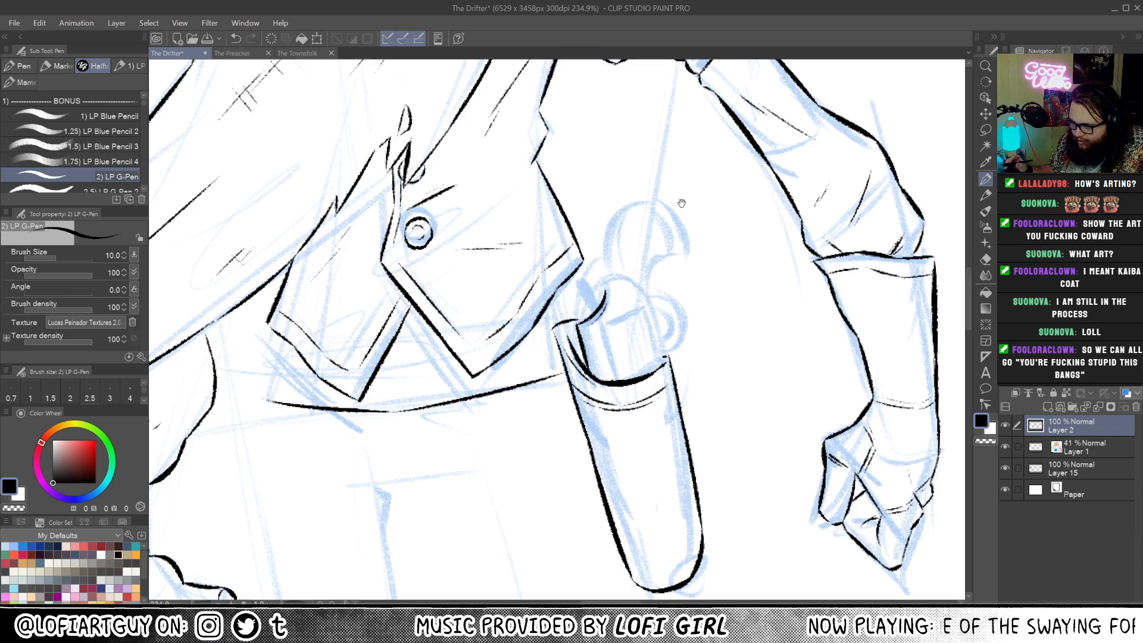
mouse_move(679, 263)
left_mouse_down()
mouse_move(657, 346)
mouse_move(700, 350)
left_mouse_up()
mouse_move(662, 303)
left_mouse_down()
mouse_move(732, 506)
mouse_move(750, 298)
mouse_move(754, 349)
left_mouse_up()
key("ctrl+z")
key("ctrl+z")
key("ctrl+y")
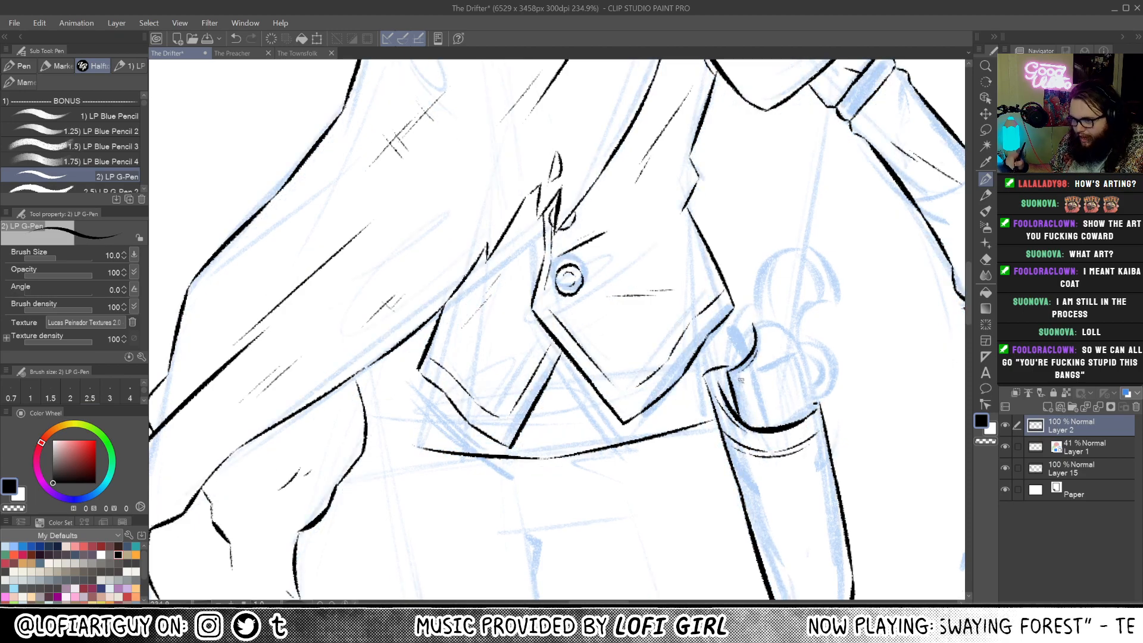
- Ink the back edge of the gun's handle, curving up from the gun's body over the blue sketch
left_click_drag(785, 305, 665, 369)
mouse_move(693, 345)
left_mouse_down()
mouse_move(667, 407)
mouse_move(622, 379)
mouse_move(634, 364)
left_mouse_up()
key("ctrl+z")
key("r")
mouse_move(621, 467)
left_mouse_down()
mouse_move(703, 289)
mouse_move(731, 423)
left_mouse_up()
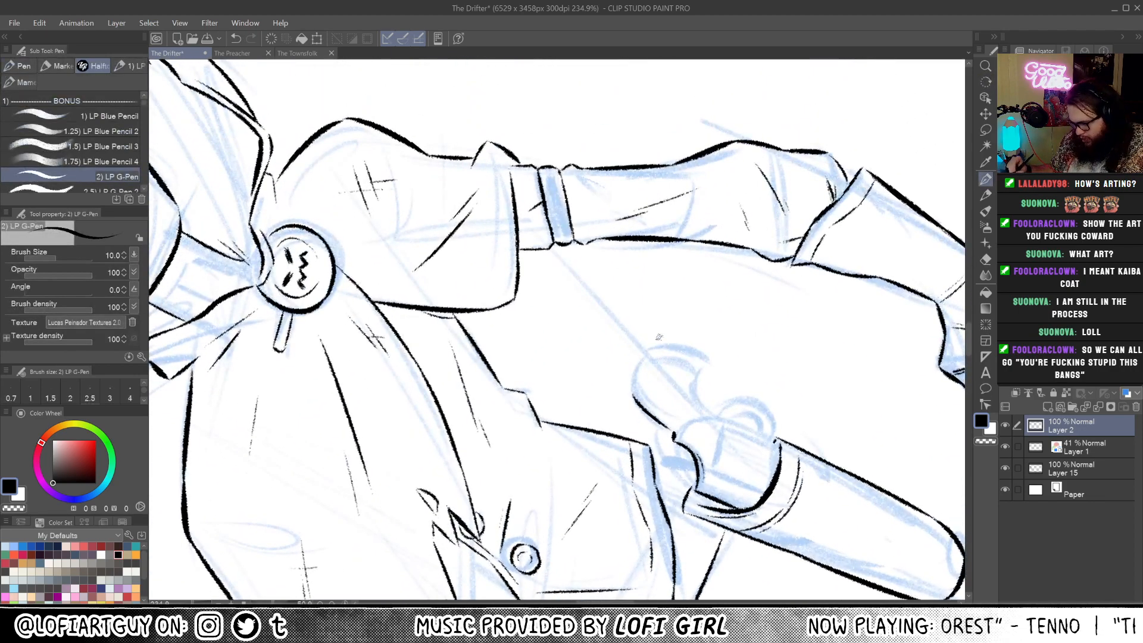
- Rework the back edge of the gun's handle up to its end and ink the handle's curved front edge
key("ctrl+z")
mouse_move(649, 346)
left_mouse_down()
mouse_move(636, 405)
mouse_move(658, 335)
mouse_move(687, 332)
mouse_move(691, 378)
left_mouse_up()
key("ctrl+z")
key("ctrl+z")
mouse_move(697, 330)
left_mouse_down()
mouse_move(691, 378)
mouse_move(538, 467)
mouse_move(534, 419)
mouse_move(547, 405)
left_mouse_up()
key("shift+space")
key("ctrl+z")
key("shift+space")
mouse_move(504, 465)
left_mouse_down()
mouse_move(547, 474)
mouse_move(683, 399)
left_mouse_up()
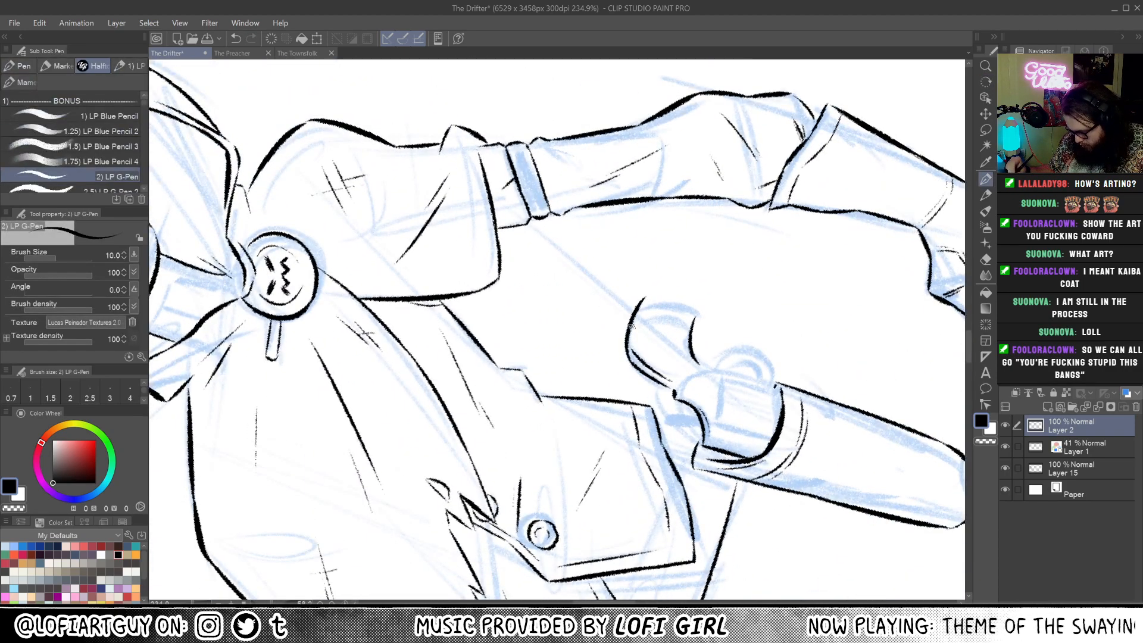
- Close the outer end of the gun's handle in ink and add a curved inner line along its edge
key("shift+space")
mouse_move(634, 311)
left_mouse_down()
mouse_move(623, 282)
mouse_move(629, 371)
mouse_move(636, 354)
left_mouse_up()
key("ctrl+z")
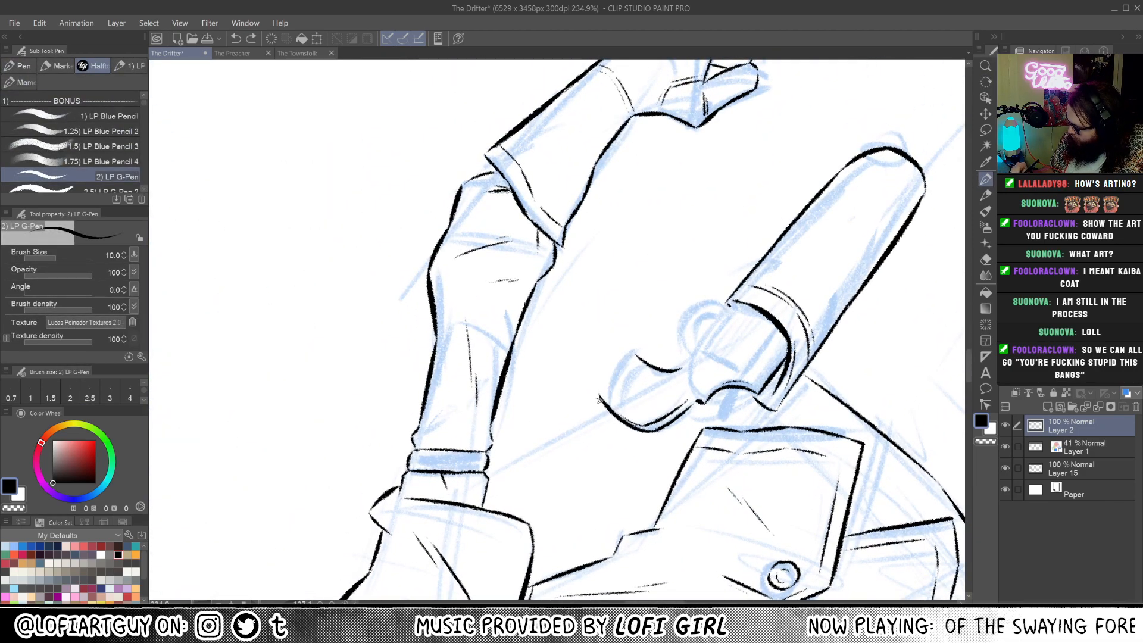
left_click_drag(599, 401, 637, 352)
left_click_drag(609, 407, 634, 363)
key("ctrl+z")
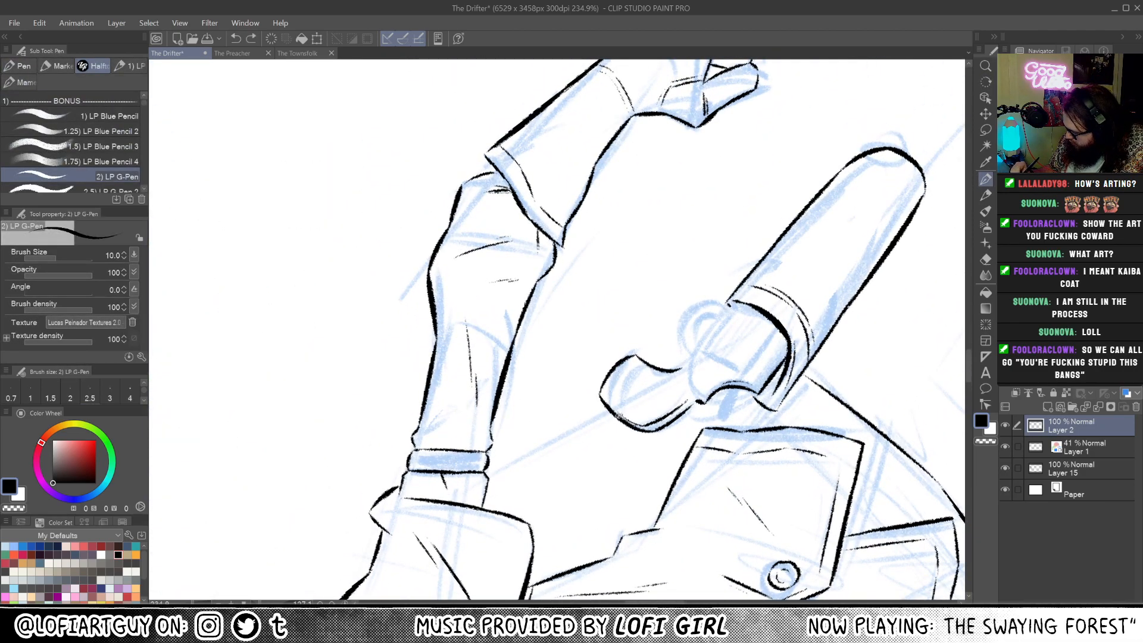
left_click_drag(611, 409, 646, 364)
key("ctrl+z")
left_click_drag(611, 410, 644, 363)
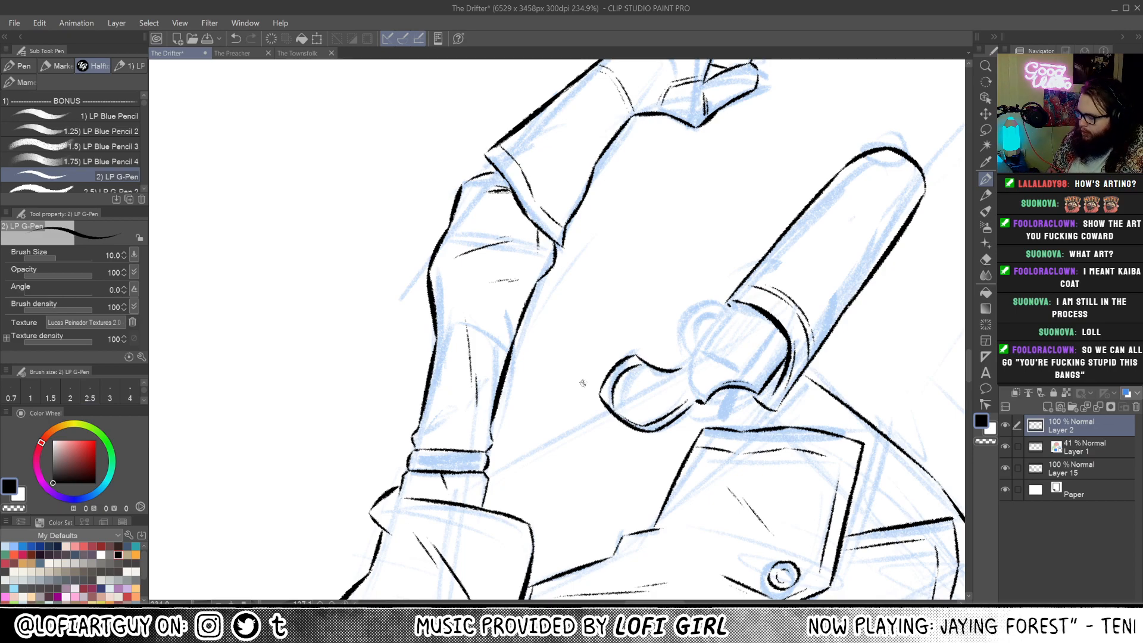
- Ink a curved stroke closing the gun handle's outline at the end nearest the gun's body
mouse_move(684, 369)
left_mouse_down()
mouse_move(696, 393)
mouse_move(637, 415)
left_mouse_up()
key("ctrl+z")
key("ctrl+z")
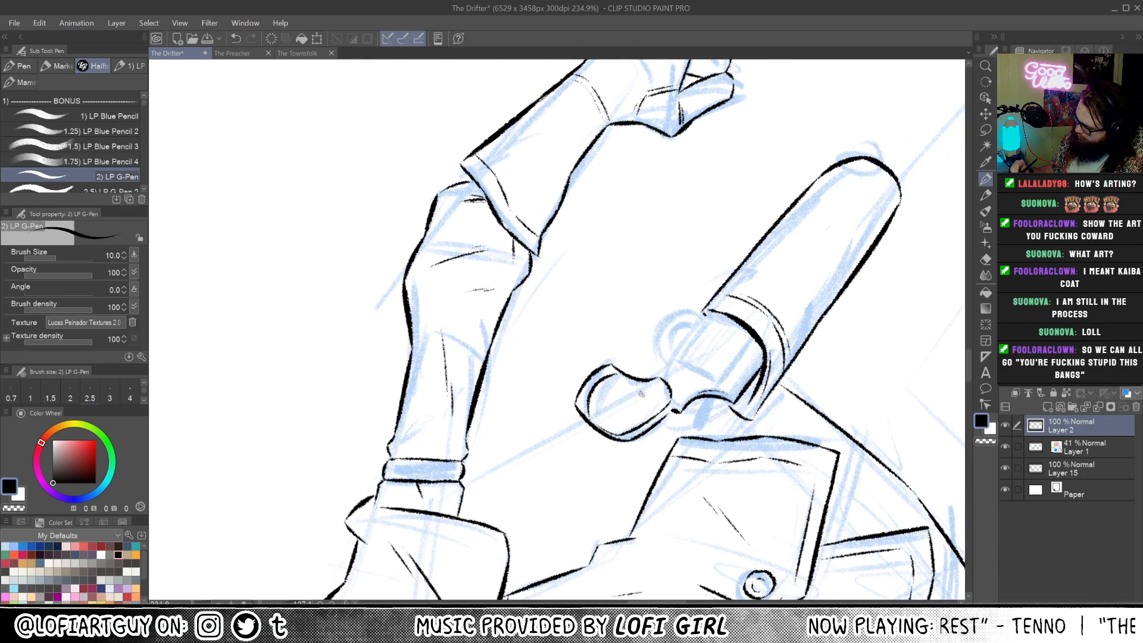
- Paste the coloured long-coat character illustration as a new layer and move it to the empty canvas beside the Drifter sketch
left_click_drag(560, 456, 398, 561)
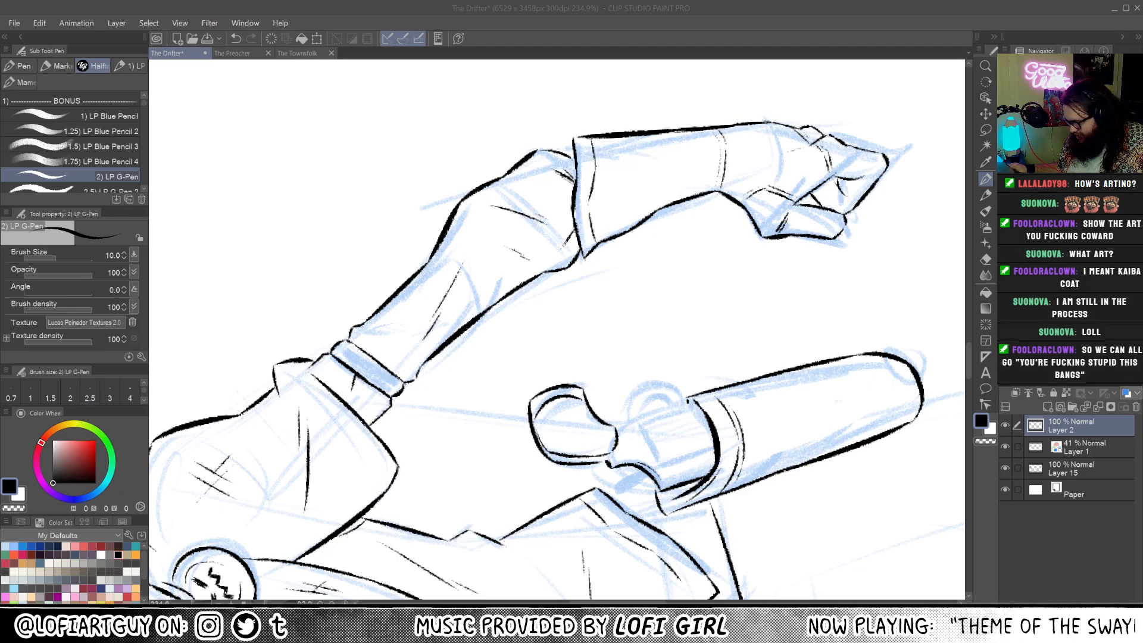
left_click(424, 467)
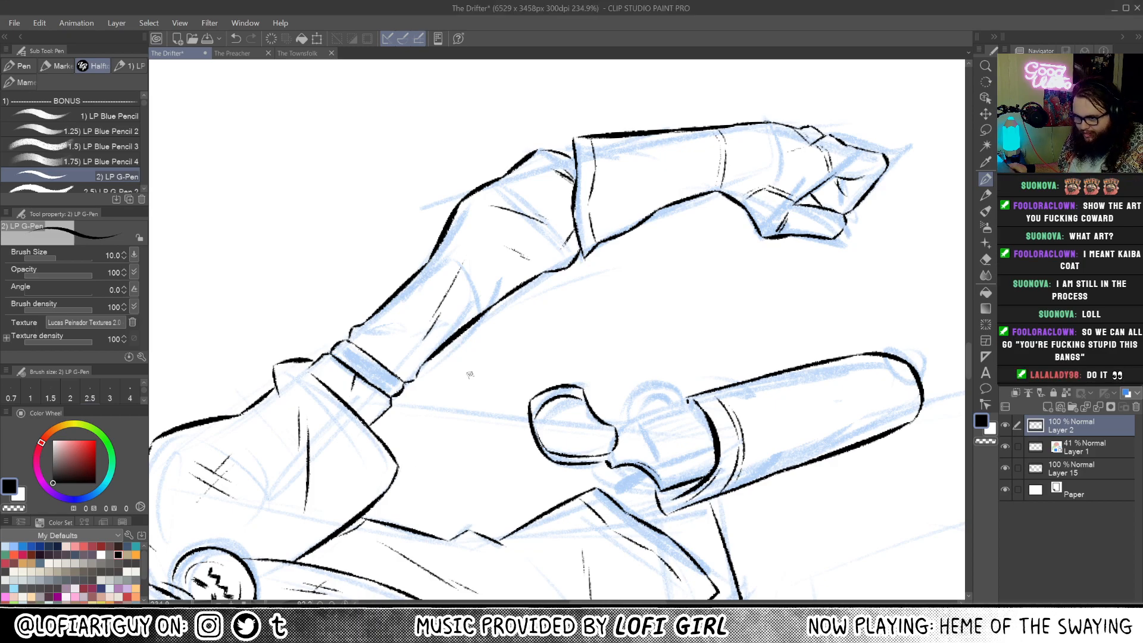
scroll(445, 381, "down", 5)
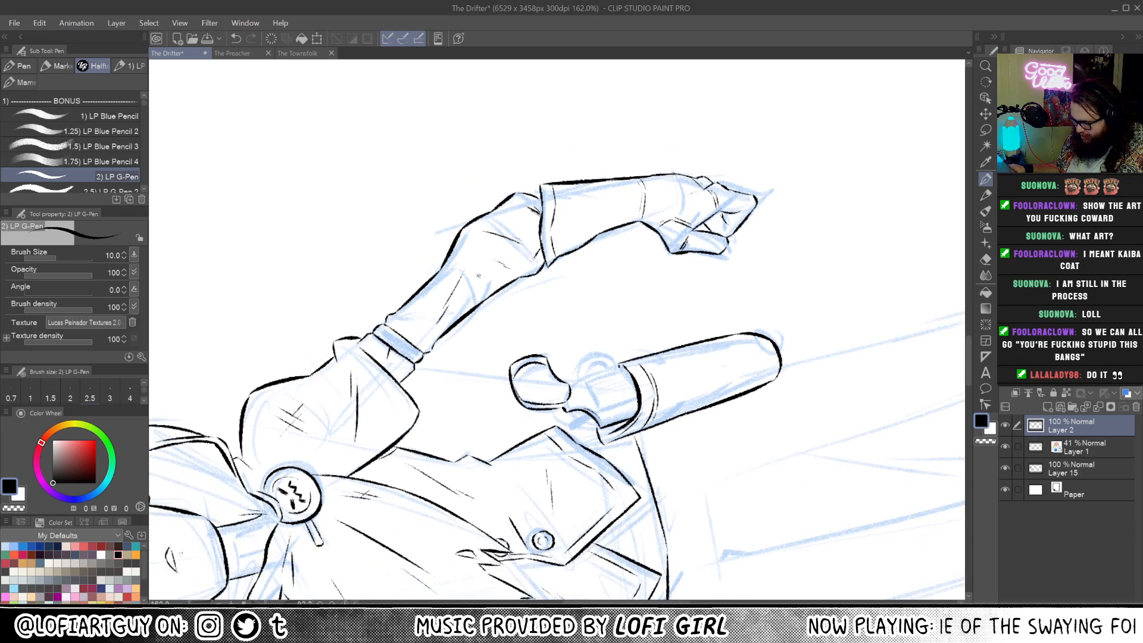
scroll(436, 508, "down", 1)
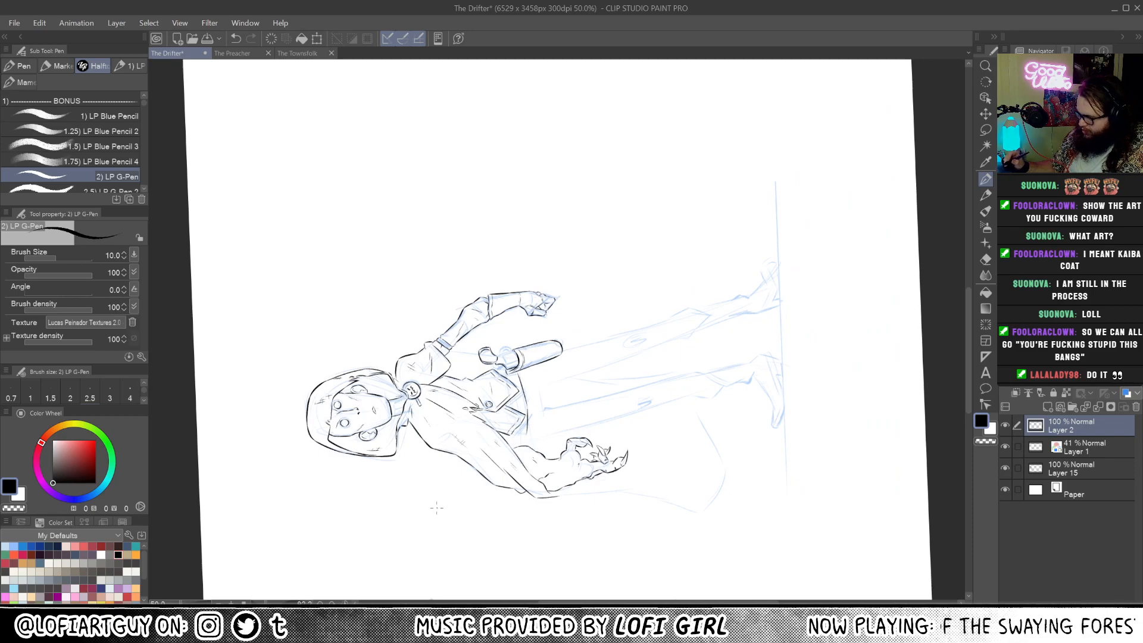
key("shift+space")
left_click_drag(646, 119, 607, 336)
key("ctrl+space")
key("ctrl+v")
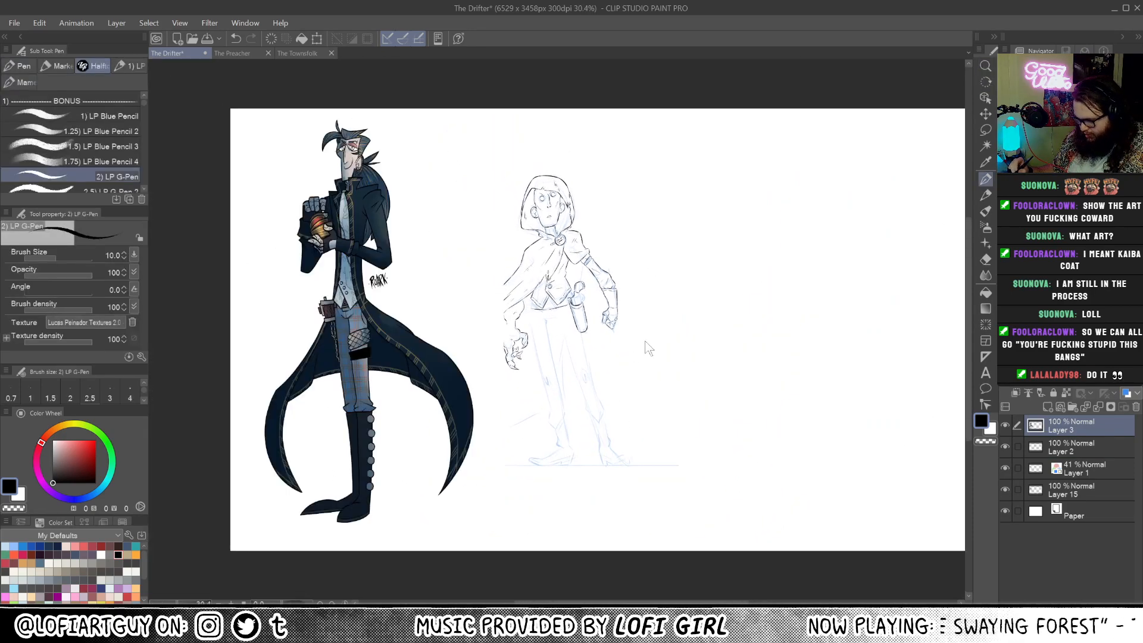
left_click(986, 113)
left_click_drag(397, 416, 821, 405)
key("space")
left_click_drag(925, 415, 723, 426)
left_click_drag(657, 446, 716, 458)
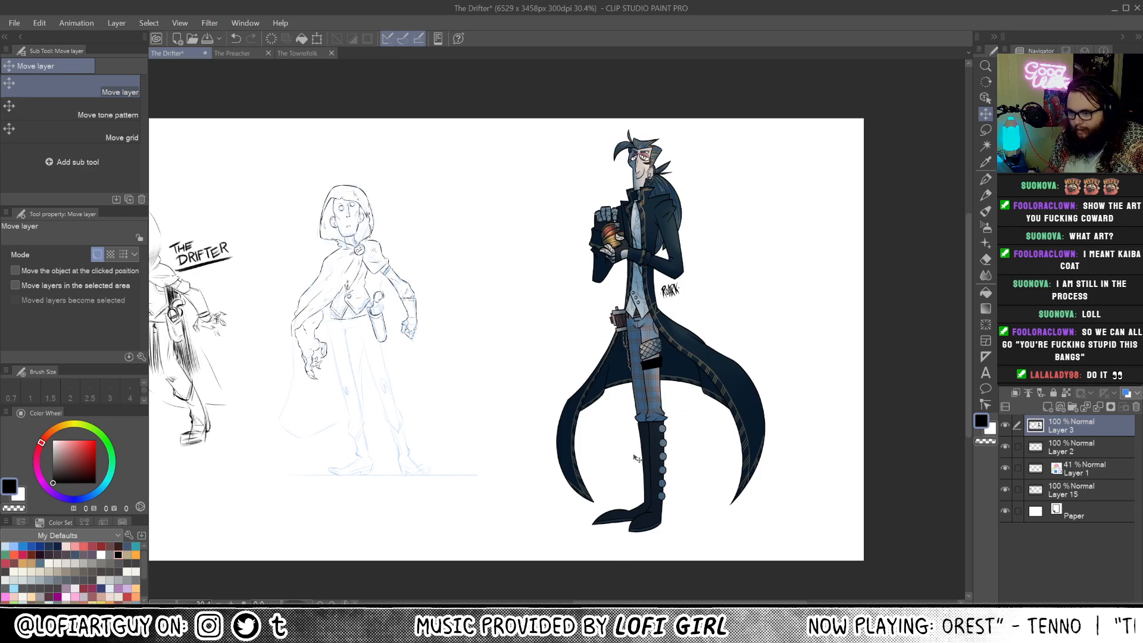
- Look at the pasted character illustration up close and delete its layer
key("ctrl+space")
left_click_drag(779, 320, 784, 309)
key("space")
mouse_move(813, 377)
left_mouse_down()
mouse_move(766, 360)
mouse_move(750, 370)
left_mouse_up()
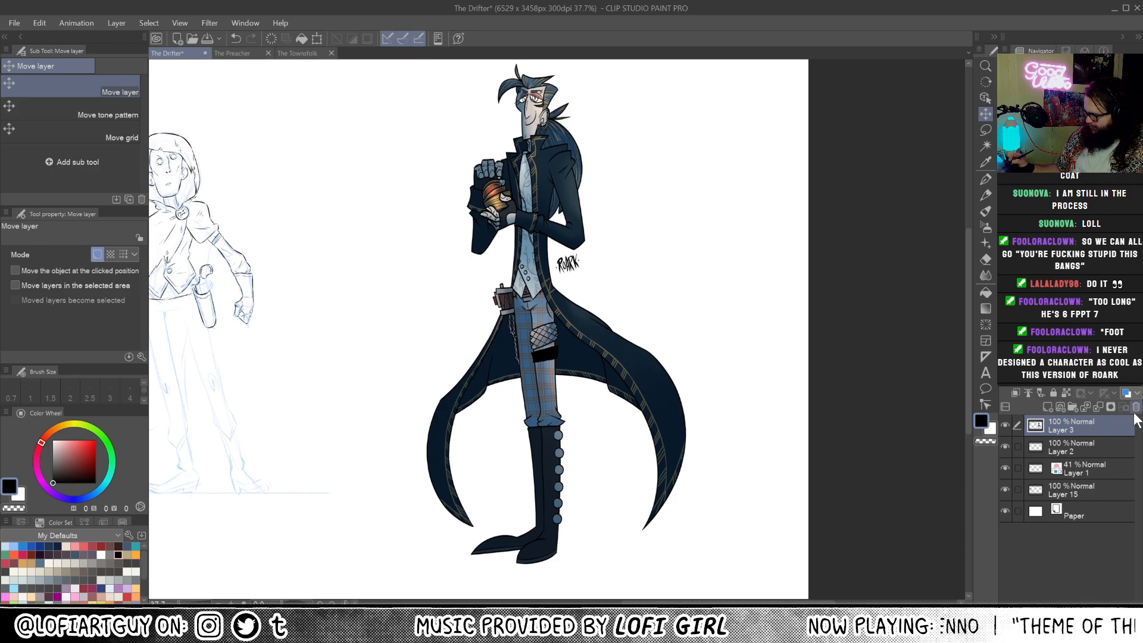
key("Delete")
- Ink the short piece of waistband edge between the vest and the holster's mouth with the LP G-Pen
left_click_drag(459, 340, 751, 327)
left_click_drag(570, 359, 707, 480)
left_click_drag(634, 423, 676, 363)
left_click_drag(615, 390, 692, 482)
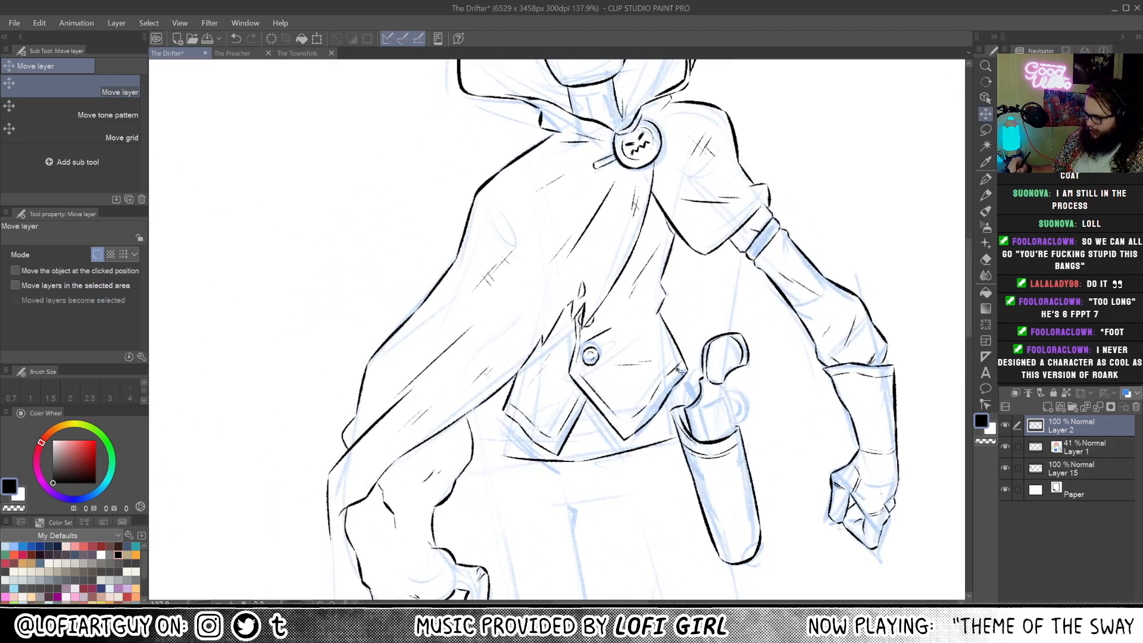
mouse_move(683, 396)
left_mouse_down()
mouse_move(701, 365)
mouse_move(670, 402)
left_mouse_up()
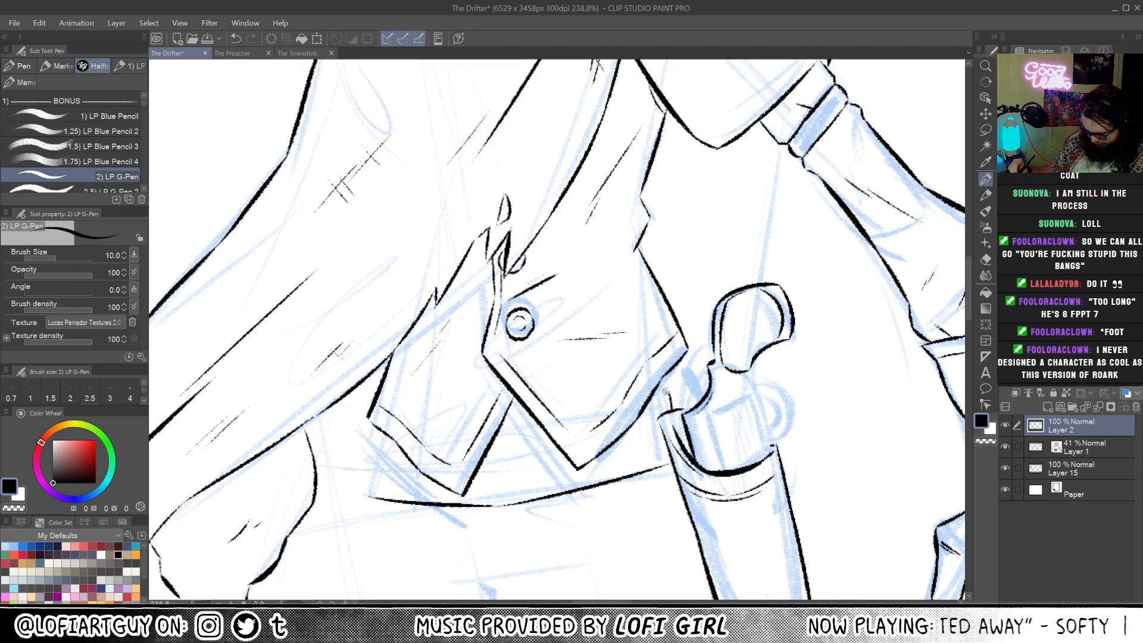
left_click_drag(665, 393, 659, 378)
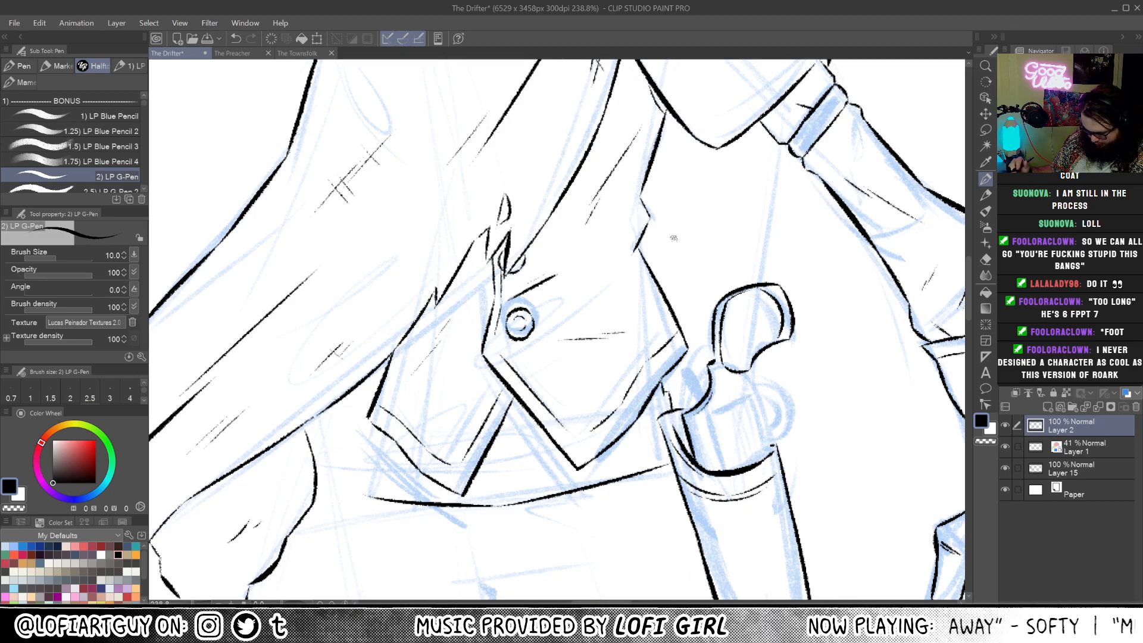
key("shift+space")
mouse_move(536, 499)
left_mouse_down()
mouse_move(555, 500)
mouse_move(685, 399)
left_mouse_up()
key("space")
left_click_drag(595, 315, 617, 453)
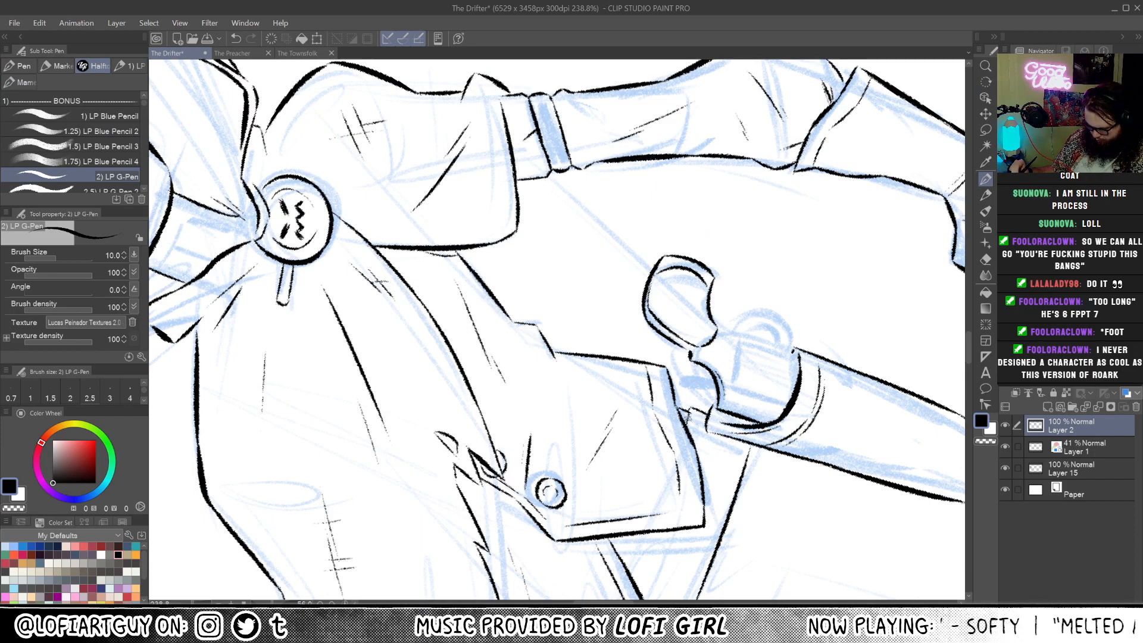
key("ctrl+z")
- Ink the waistband's upper edge in the gap between the vest's two points and a small curve beyond the outer point
scroll(691, 411, "down", 5)
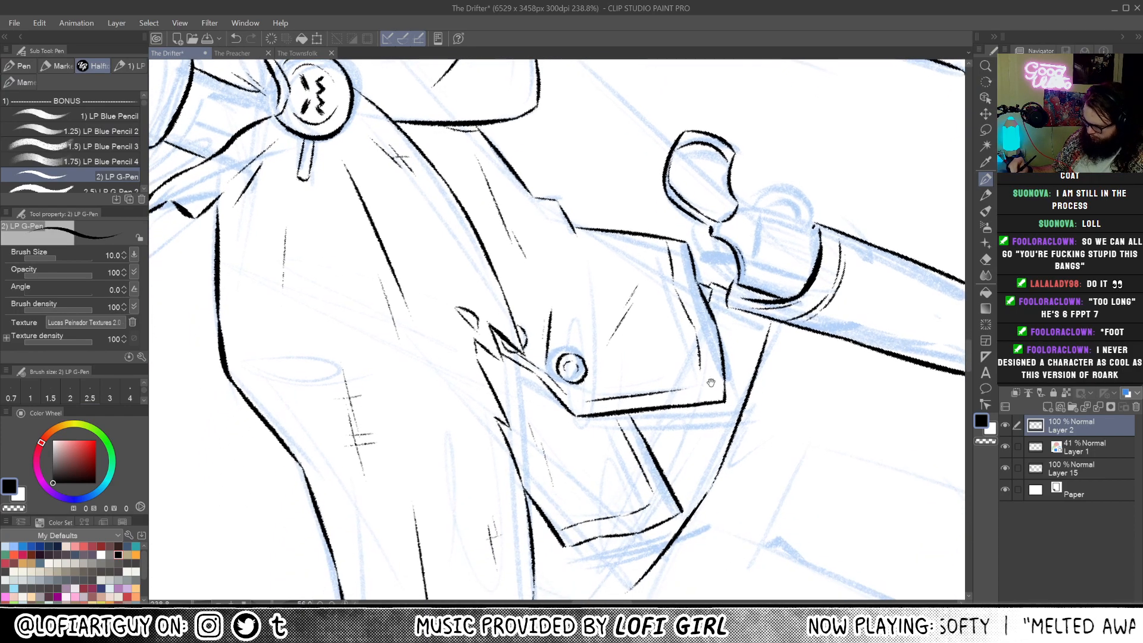
left_click_drag(654, 412, 641, 439)
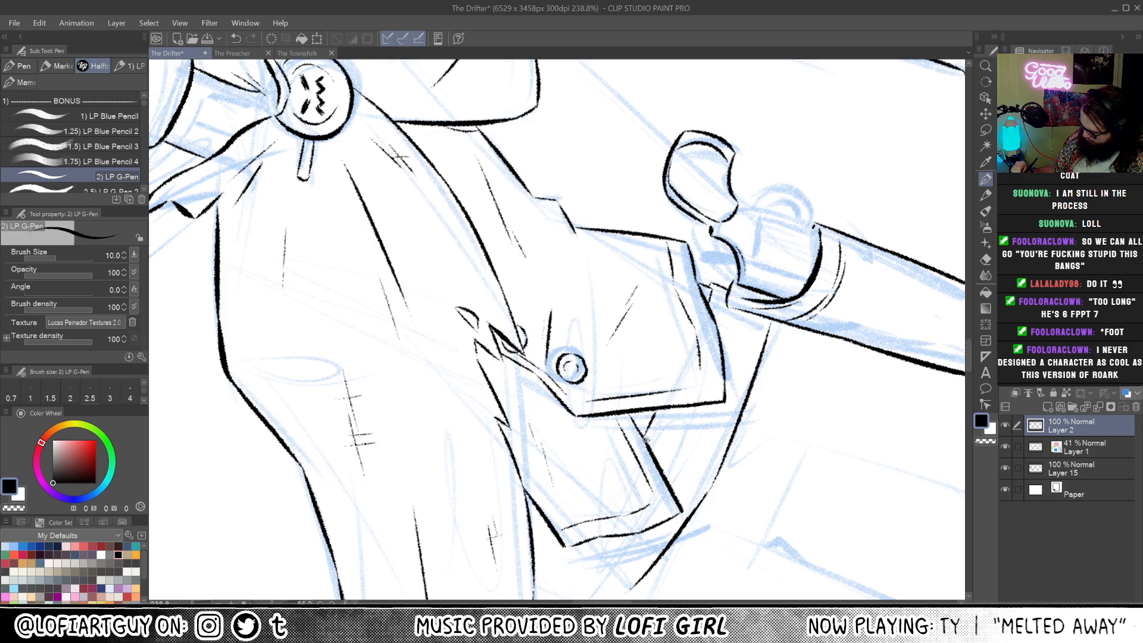
scroll(655, 411, "down", 2)
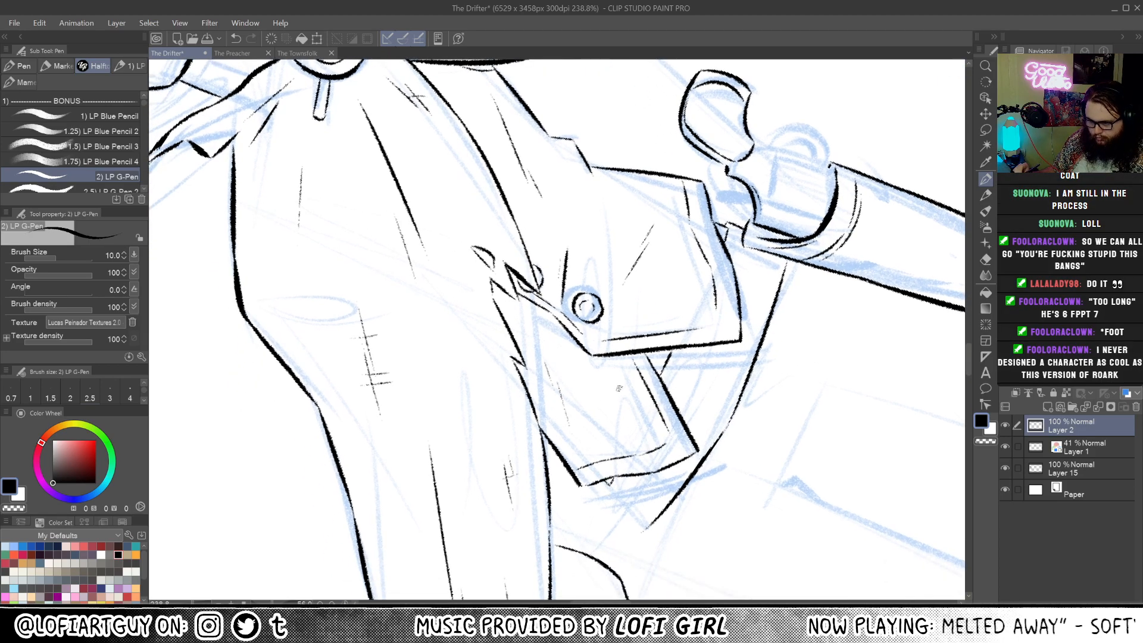
mouse_move(675, 399)
left_mouse_down()
mouse_move(548, 498)
mouse_move(640, 542)
mouse_move(667, 628)
mouse_move(787, 539)
mouse_move(691, 411)
left_mouse_up()
- Clean up the short waistband line beside the holster and extend it to meet the vest's edge
key("e")
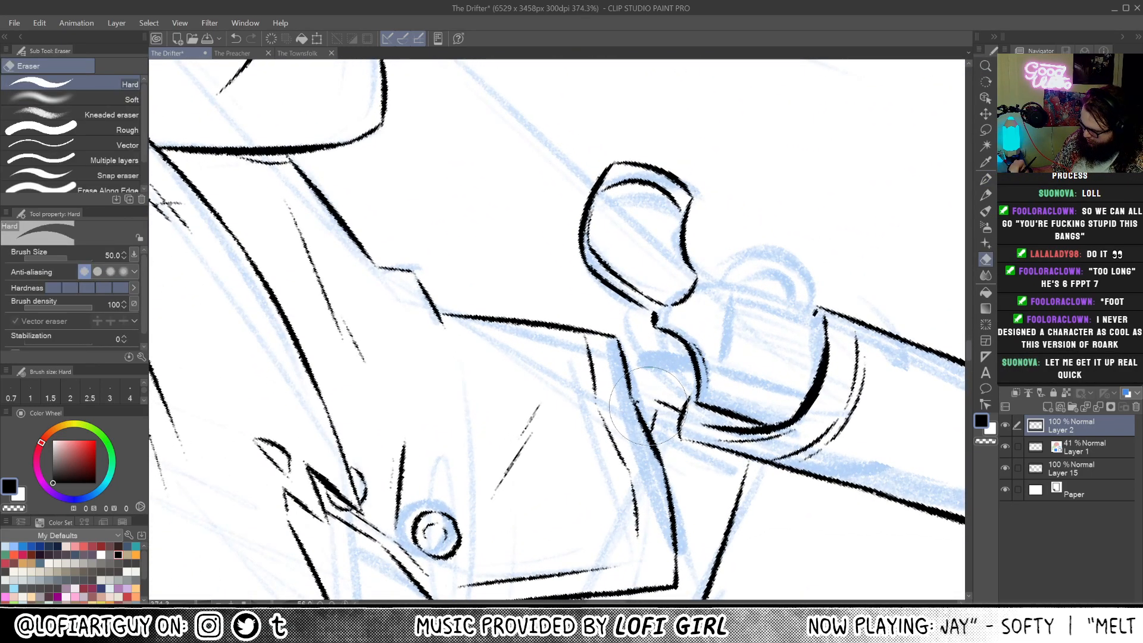
key("p")
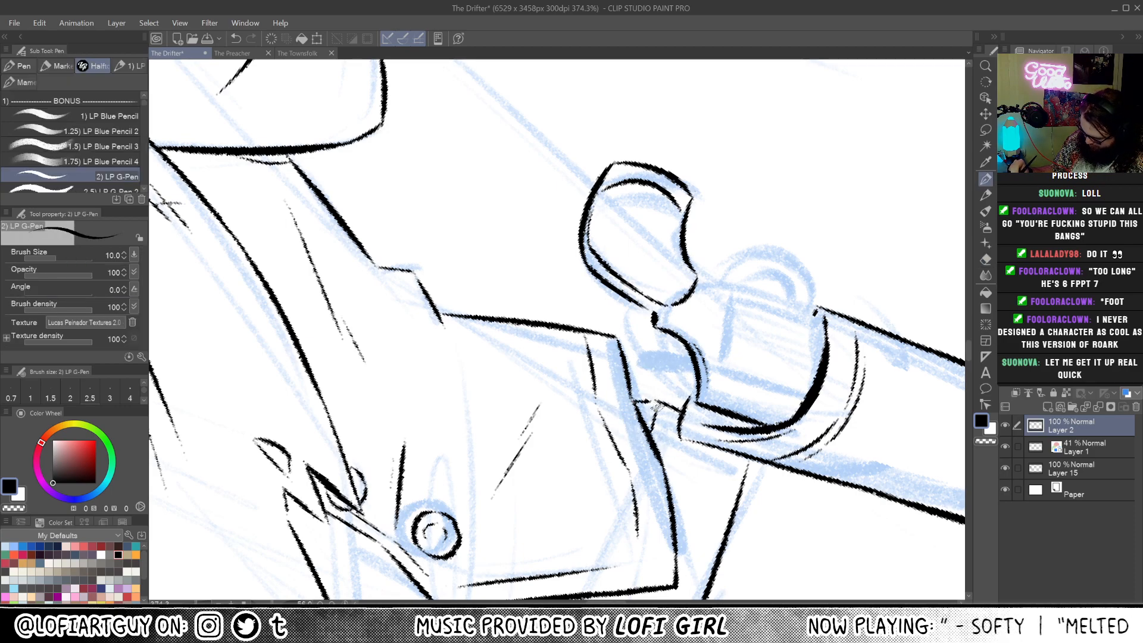
left_click_drag(655, 402, 716, 236)
left_click_drag(569, 441, 653, 424)
key("e")
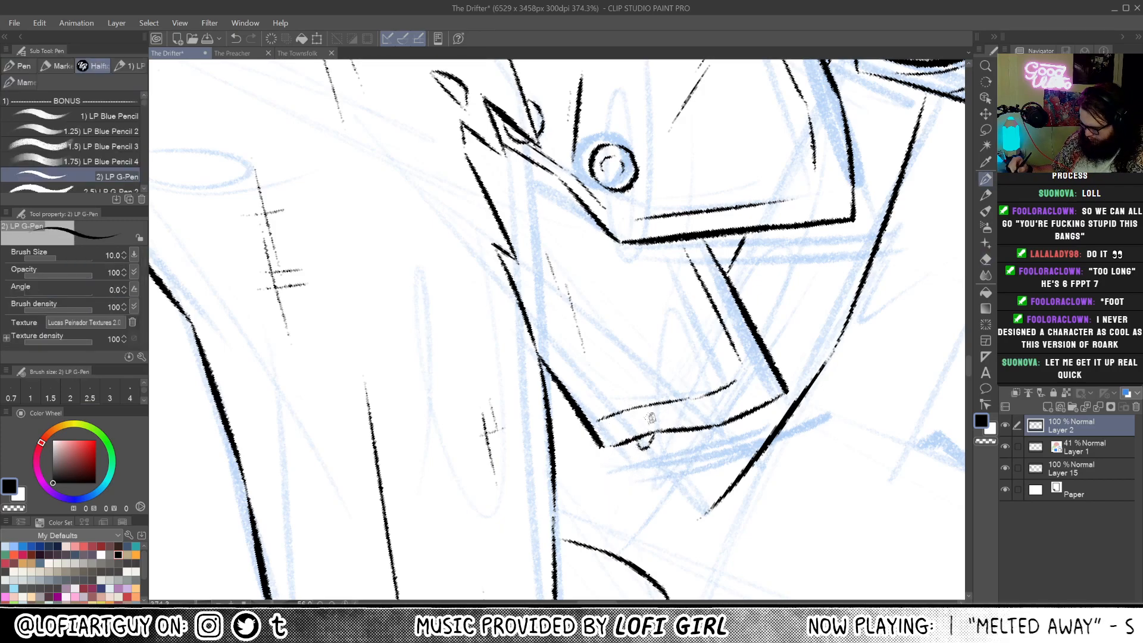
- Ink the waistband's short side edge down from beneath the outer vest point and erase the overshoot at its lower corner
left_click_drag(644, 455, 700, 239)
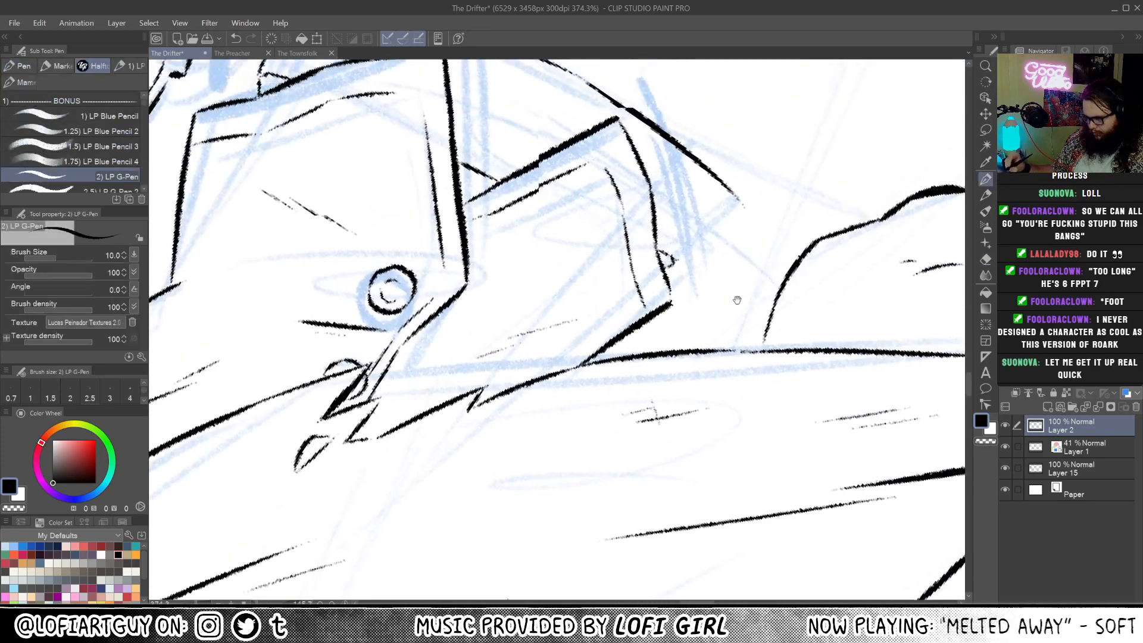
left_click_drag(738, 298, 717, 461)
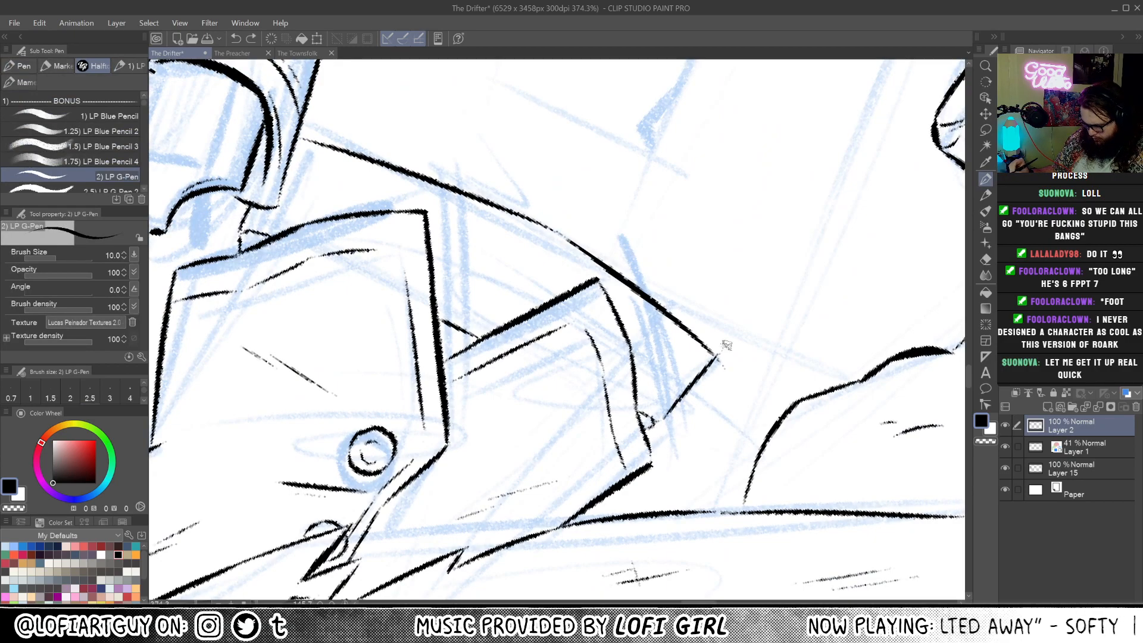
key("slash")
left_click_drag(760, 308, 701, 415)
key("e")
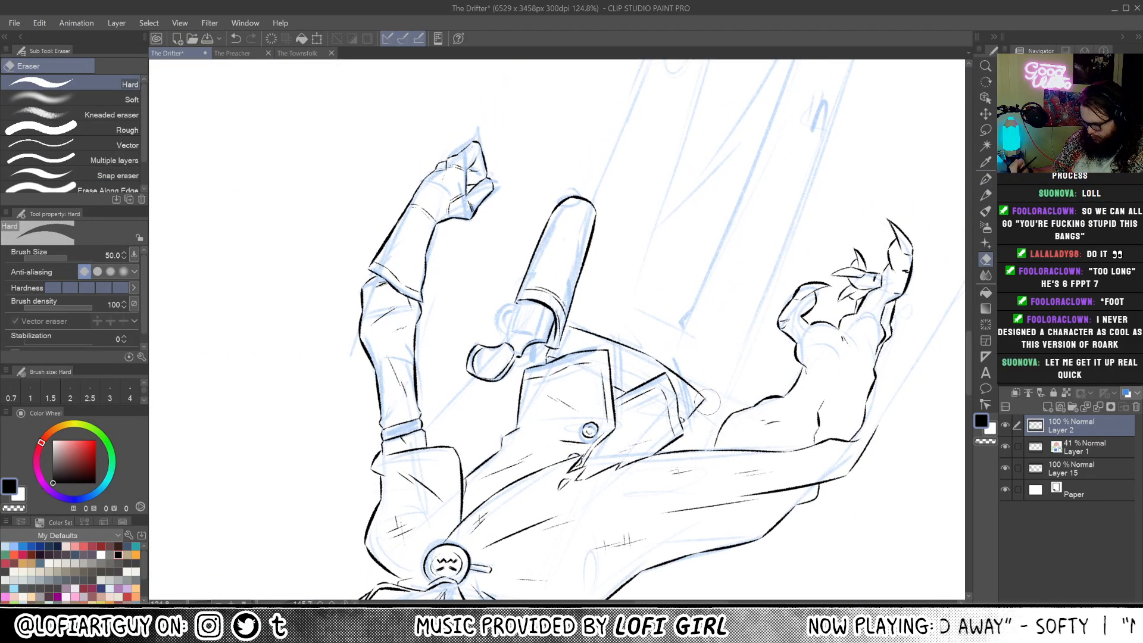
- Ink the trousers' outer hip line curving down from the waistband's side on the cloaked arm's side
key("ctrl+space")
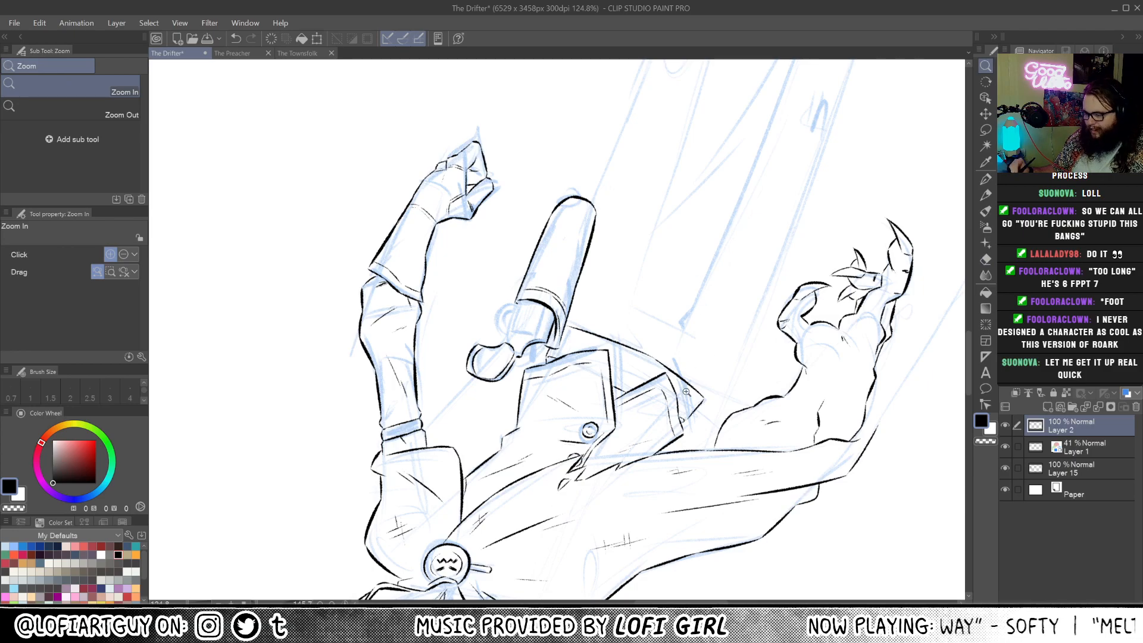
mouse_move(685, 379)
left_mouse_down()
mouse_move(717, 352)
mouse_move(655, 460)
left_mouse_up()
key("p")
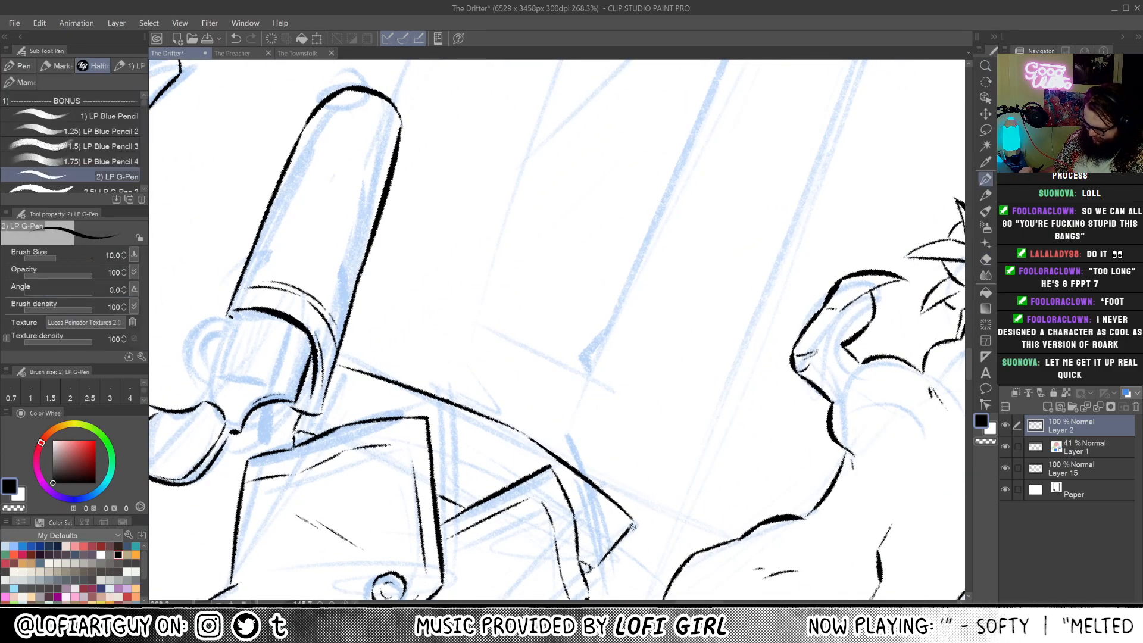
key("shift+space")
left_click_drag(670, 462, 590, 490)
left_click_drag(617, 382, 720, 540)
left_click_drag(563, 471, 679, 486)
key("ctrl+z")
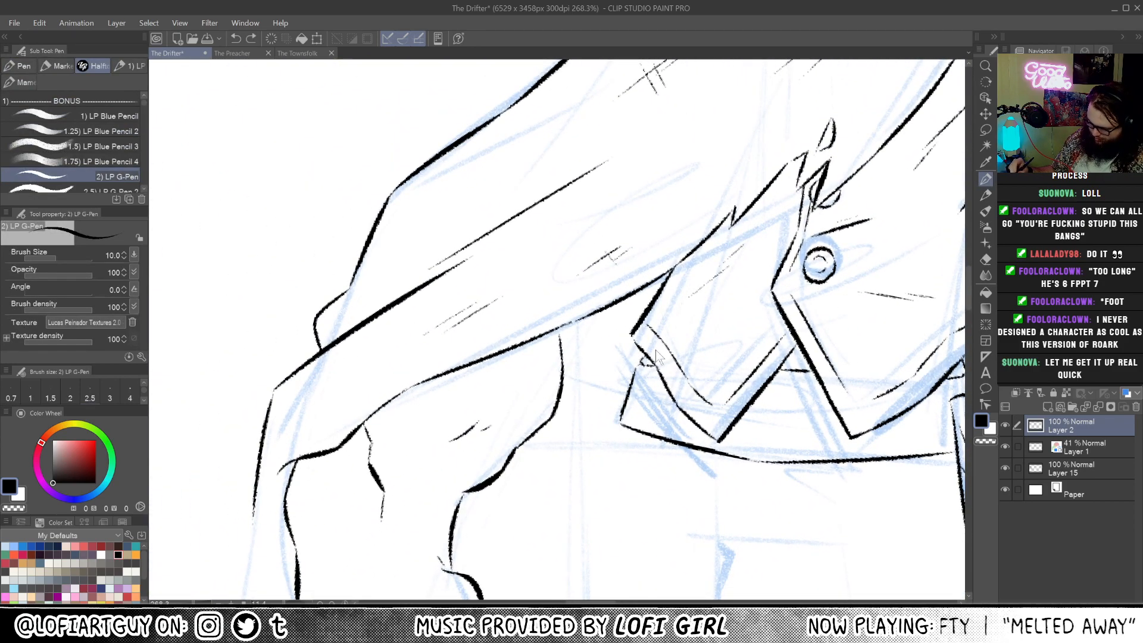
left_click_drag(621, 424, 599, 516)
key("ctrl+z")
left_click_drag(816, 474, 716, 359)
mouse_move(833, 375)
left_mouse_down()
mouse_move(717, 360)
mouse_move(715, 518)
left_mouse_up()
left_click_drag(637, 442, 675, 538)
left_click_drag(491, 514, 654, 396)
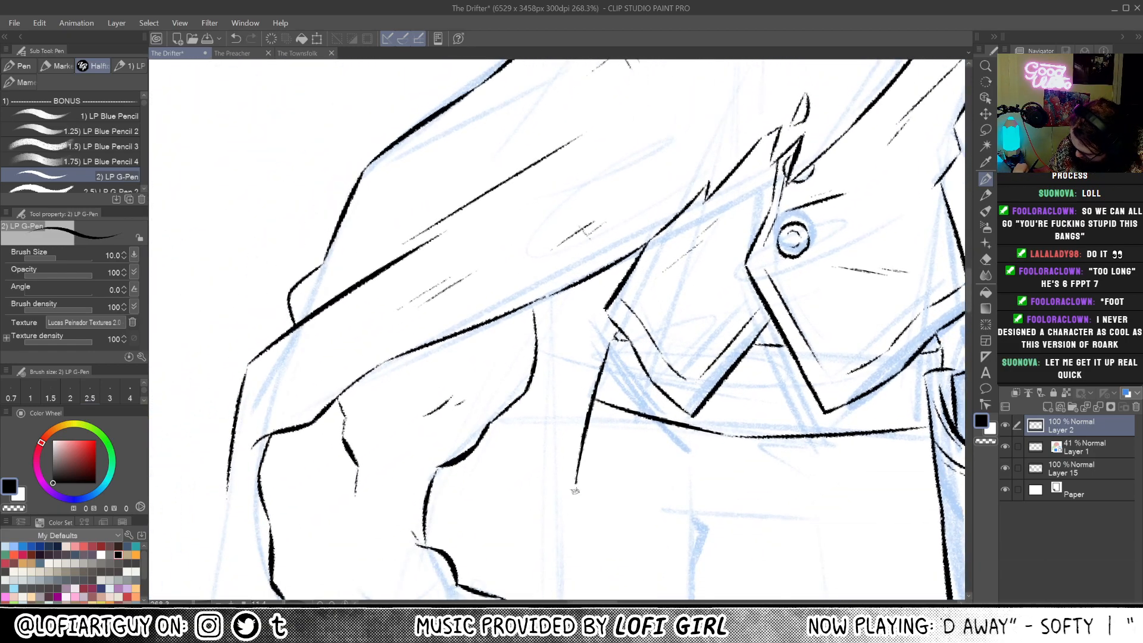
left_click_drag(797, 505, 585, 435)
mouse_move(605, 487)
left_mouse_down()
mouse_move(789, 258)
mouse_move(587, 480)
left_mouse_up()
left_click_drag(676, 396, 660, 395)
left_click_drag(541, 484, 718, 420)
left_click_drag(719, 419, 458, 418)
left_click_drag(505, 356, 684, 397)
left_click(685, 397)
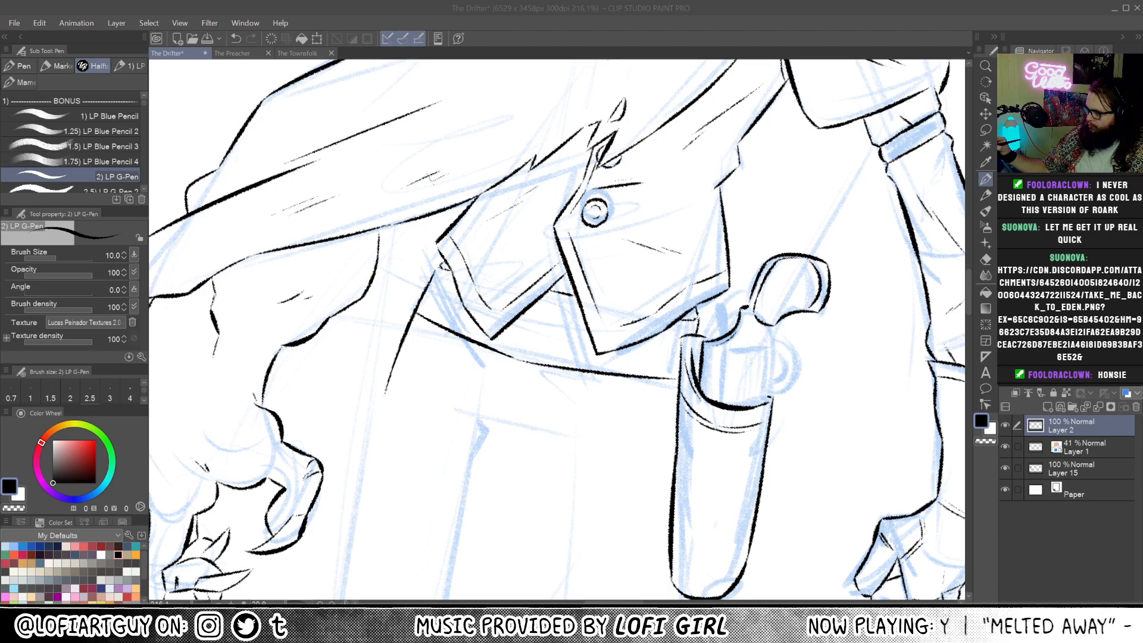
left_click(850, 408)
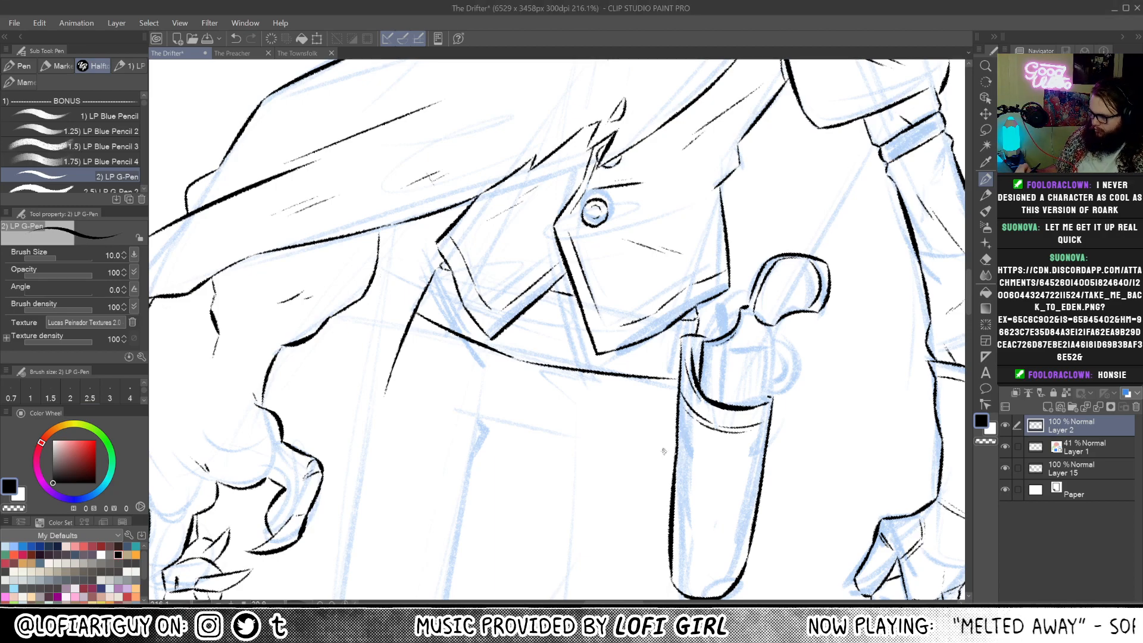
- Handwrite the word DRAWFEE in the empty canvas area beside the figure using the LP Blue Pencil 3 brush
left_click_drag(849, 407, 379, 379)
left_click(121, 149)
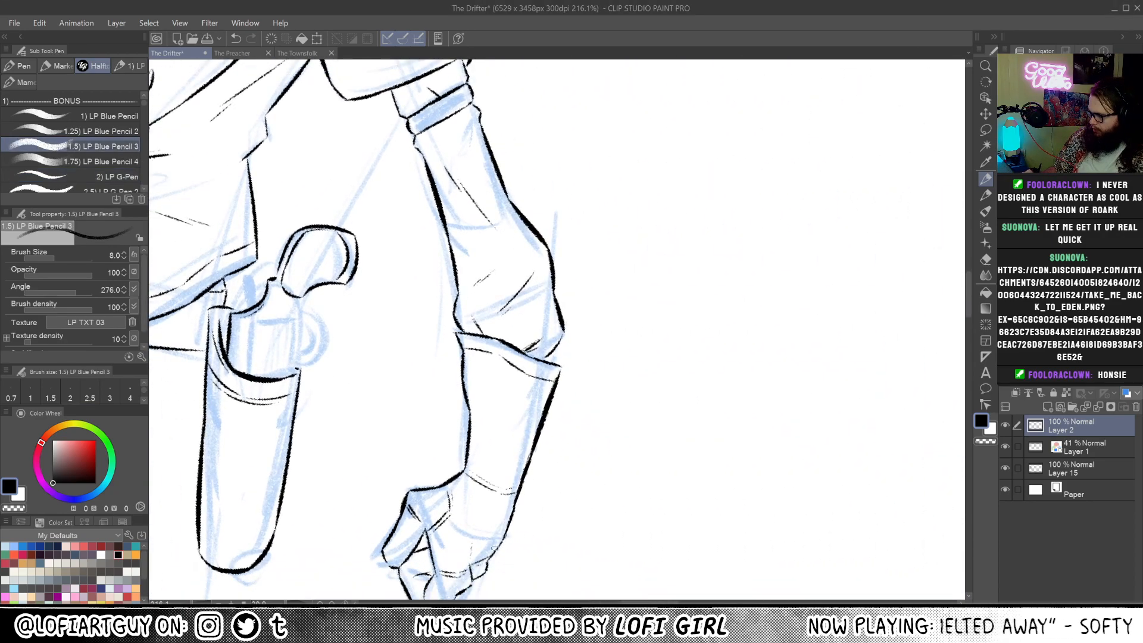
left_click_drag(717, 263, 707, 325)
mouse_move(764, 245)
left_mouse_down()
mouse_move(764, 312)
mouse_move(831, 291)
mouse_move(845, 266)
left_mouse_up()
mouse_move(847, 231)
left_mouse_down()
mouse_move(873, 262)
mouse_move(887, 222)
left_mouse_up()
left_click_drag(898, 289, 785, 318)
left_click_drag(798, 249, 801, 308)
mouse_move(797, 248)
left_mouse_down()
mouse_move(838, 239)
mouse_move(839, 258)
left_mouse_up()
mouse_move(842, 239)
left_mouse_down()
mouse_move(892, 272)
mouse_move(874, 259)
left_mouse_up()
left_click_drag(837, 245, 883, 230)
mouse_move(900, 225)
left_mouse_down()
mouse_move(923, 272)
mouse_move(685, 284)
mouse_move(728, 261)
left_mouse_up()
mouse_move(730, 263)
left_mouse_down()
mouse_move(731, 279)
mouse_move(795, 289)
left_mouse_up()
left_click_drag(738, 291, 780, 257)
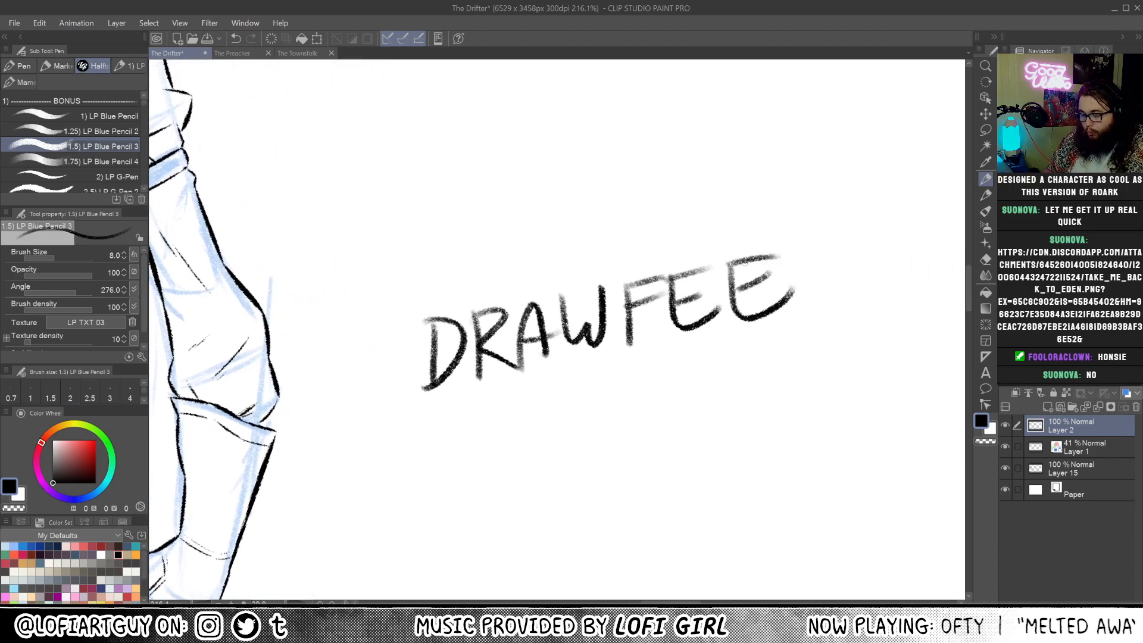
- Undo all the strokes of the handwritten word DRAWFEE
key("ctrl+z")
key("ctrl+z")
key("ctrl+z")
key("ctrl+z")
key("ctrl+z")
key("ctrl+z")
key("ctrl+z")
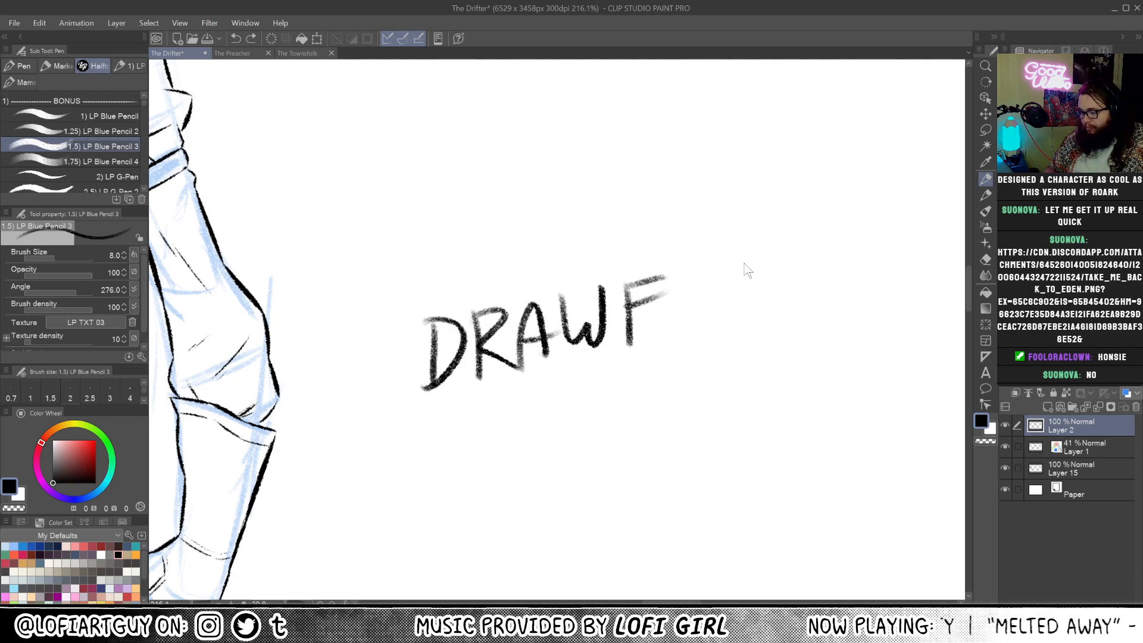
key("ctrl+z")
key("ctrl+z")
key("ctrl+z")
key("ctrl+z")
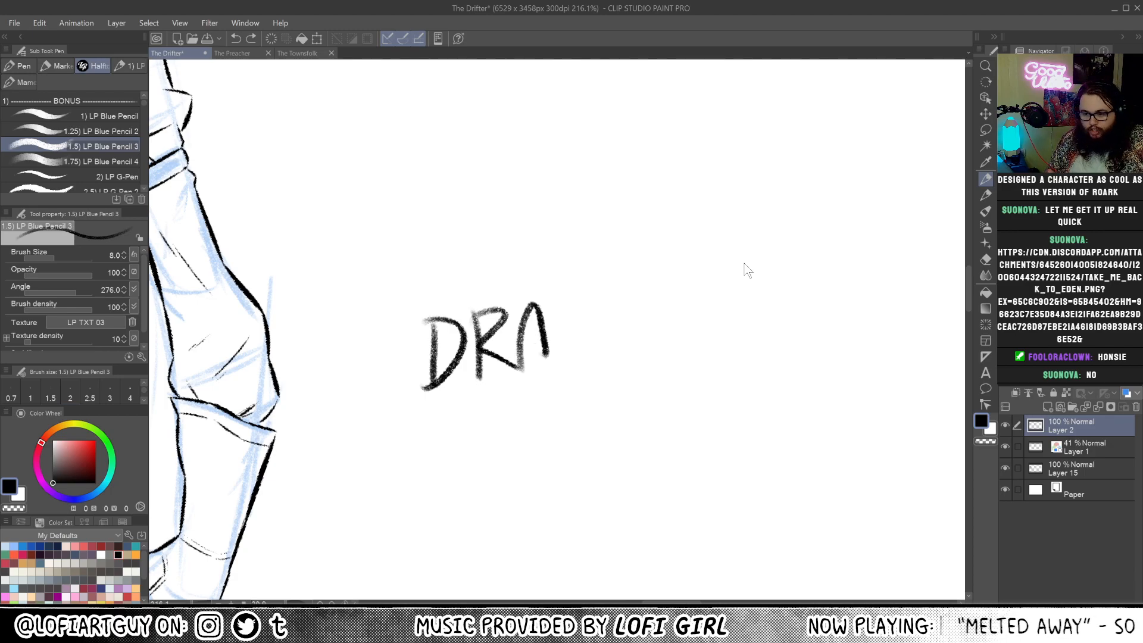
key("ctrl+z")
key("ctrl+z")
key("ctrl+z")
key("ctrl+z")
key("ctrl+z")
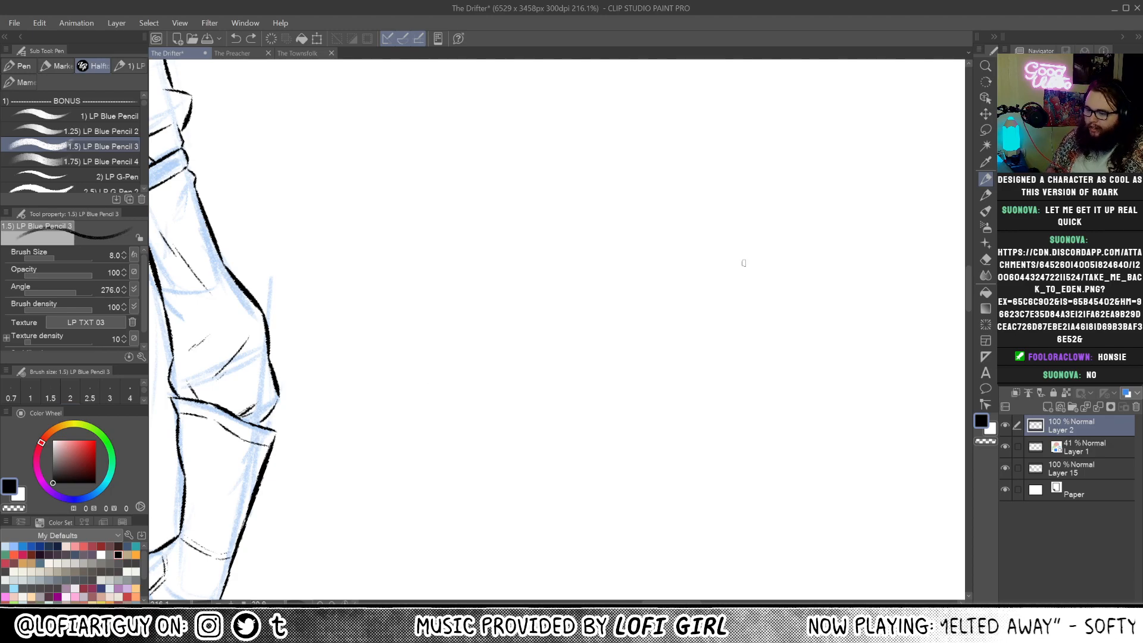
- Ink the gun frame's short vertical lines beside the cylinder, inside the holster opening, with the LP G-Pen brush
left_click(108, 178)
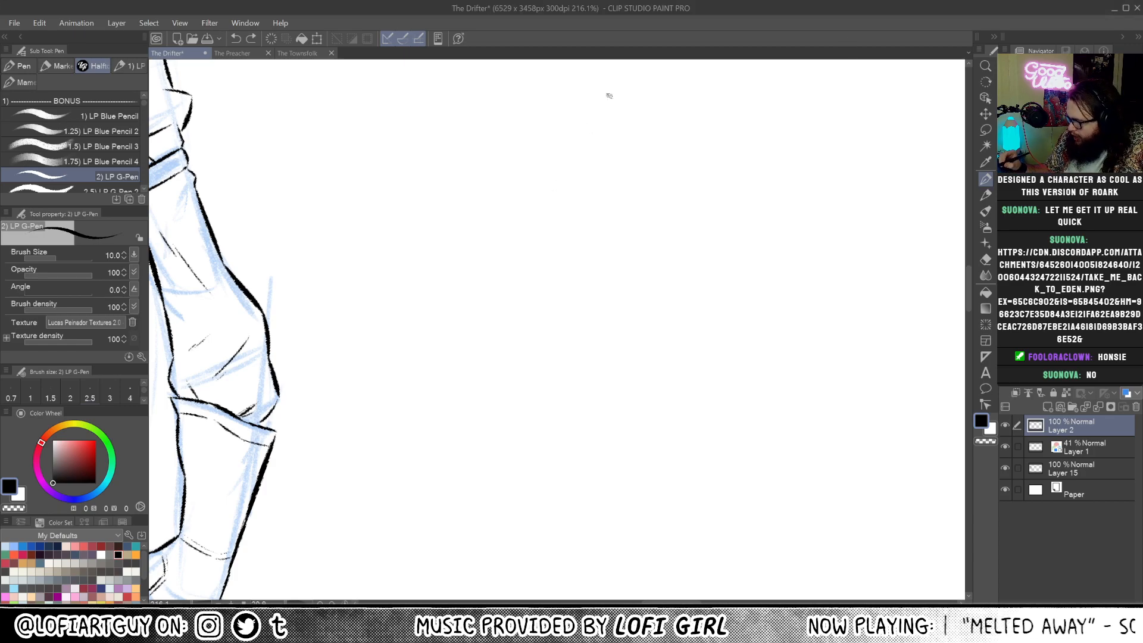
left_click_drag(397, 453, 678, 260)
left_click_drag(445, 437, 504, 446)
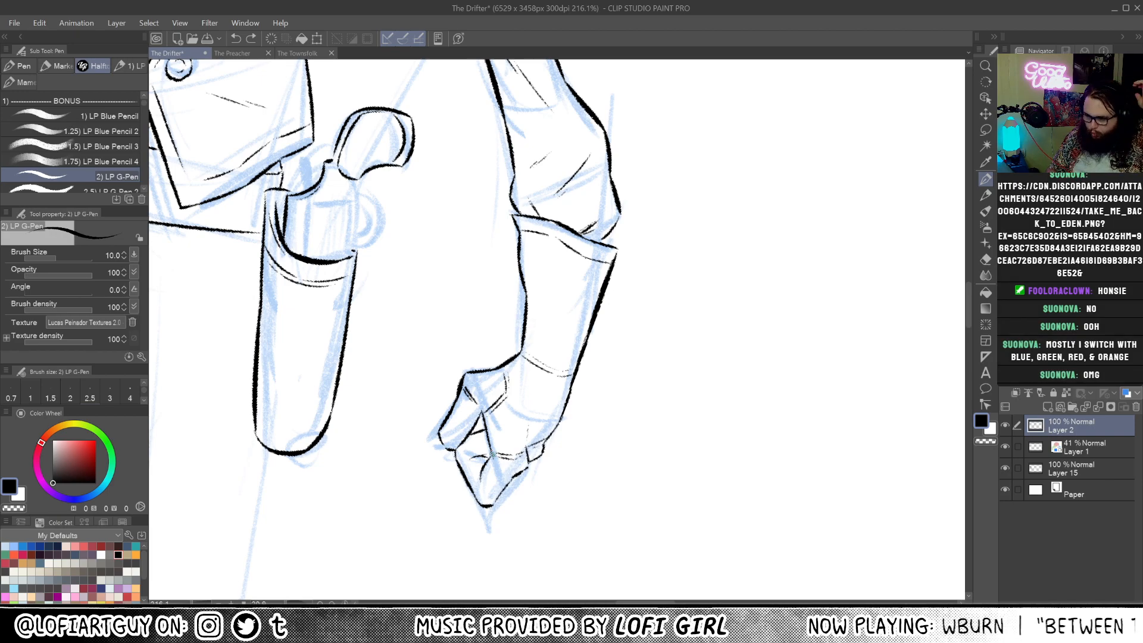
left_click_drag(412, 371, 729, 487)
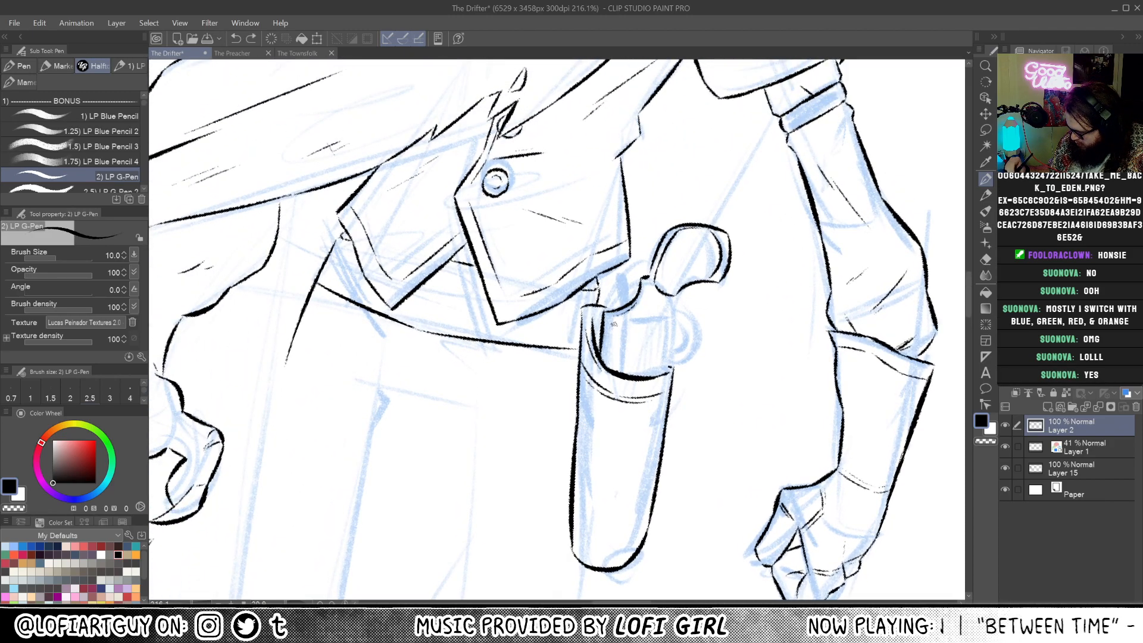
mouse_move(639, 336)
left_mouse_down()
mouse_move(599, 351)
mouse_move(594, 397)
left_mouse_up()
key("ctrl+z")
left_click_drag(597, 355, 593, 399)
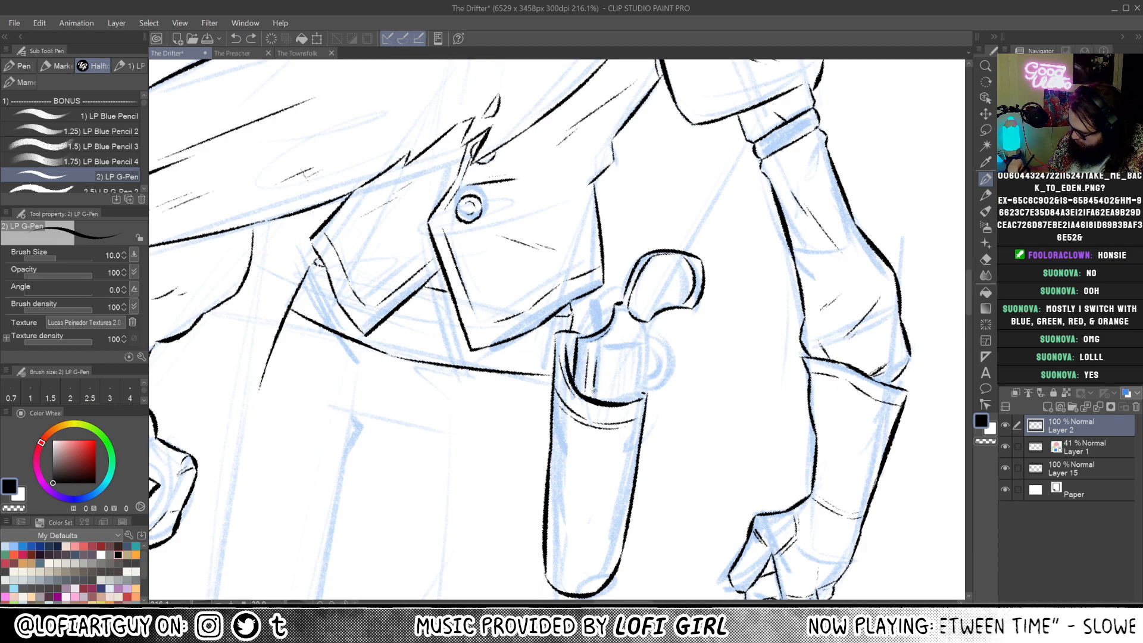
key("ctrl+z")
left_click_drag(595, 358, 589, 396)
key("ctrl+z")
key("ctrl+z")
key("ctrl+z")
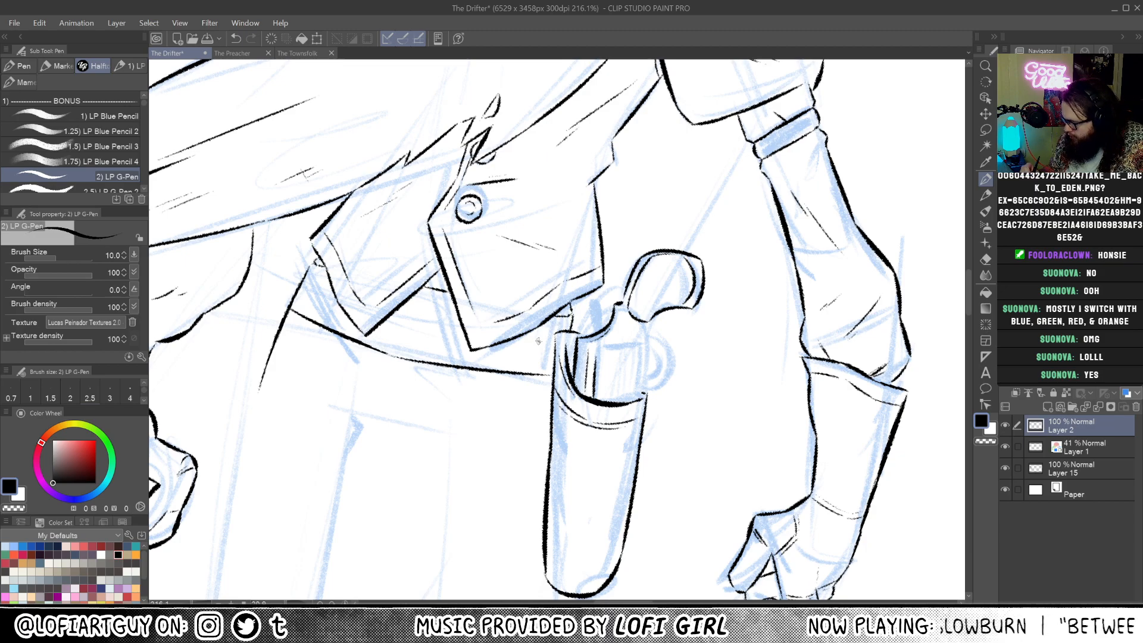
- Ink the rounded end and outer side of the revolver's cylinder where it rises out of the holster
mouse_move(642, 357)
left_mouse_down()
mouse_move(638, 395)
mouse_move(649, 294)
mouse_move(608, 265)
left_mouse_up()
key("r")
key("ctrl+z")
key("ctrl+z")
left_click_drag(594, 304, 617, 265)
key("ctrl+z")
key("ctrl+z")
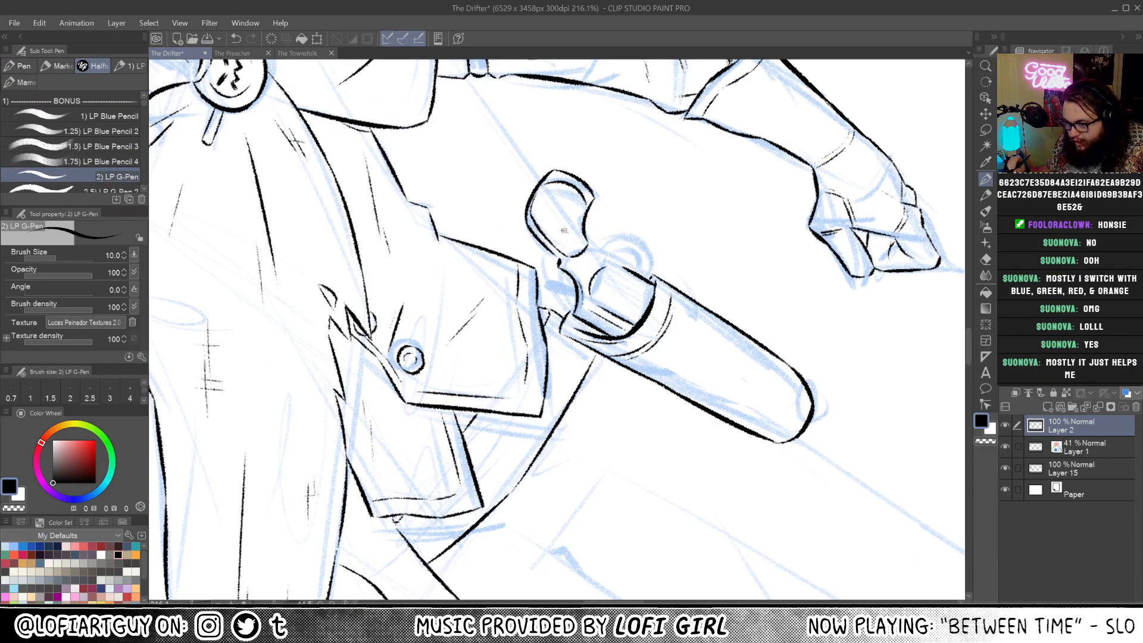
- Ink the curved line across the revolver's cylinder below its rounded end
key("r")
mouse_move(574, 411)
left_mouse_down()
mouse_move(587, 257)
mouse_move(602, 353)
mouse_move(593, 341)
left_mouse_up()
key("ctrl+z")
left_click_drag(568, 369, 596, 346)
key("ctrl+z")
key("ctrl+z")
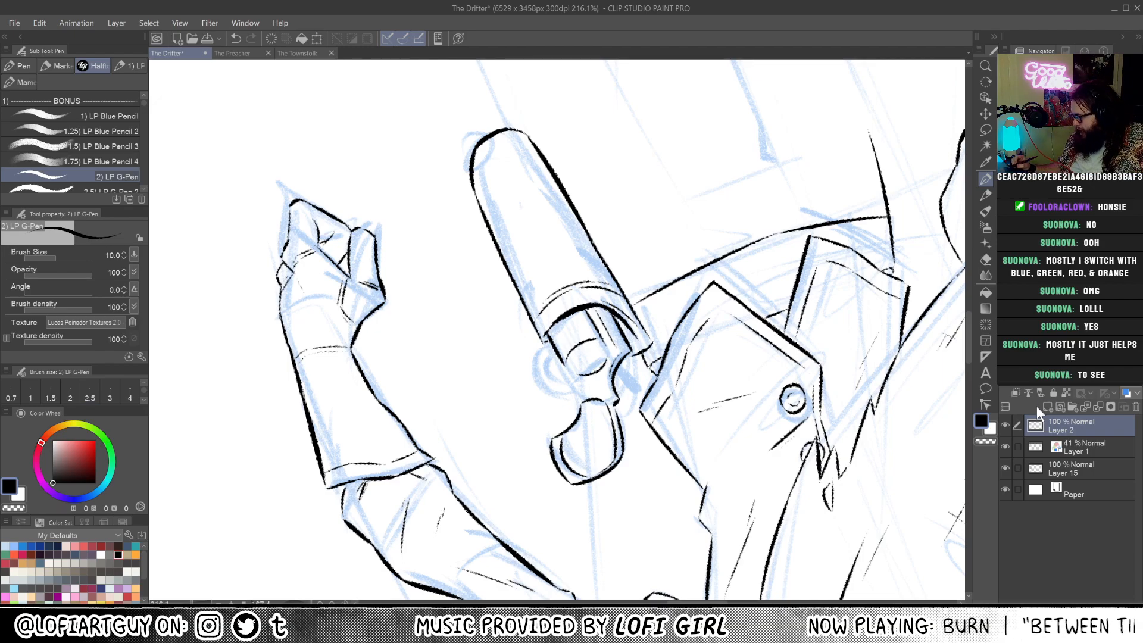
- Toggle the blue layer colour of the sketch on Layer 1 off and on again, and return to Layer 2
left_click_drag(876, 439, 787, 440)
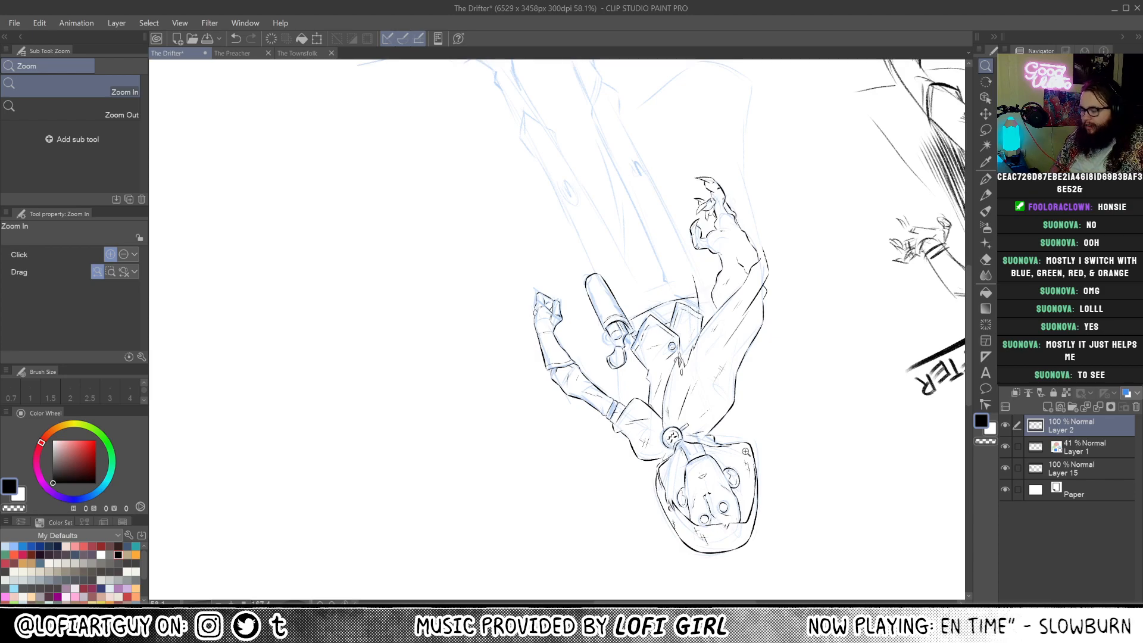
left_click(1090, 447)
left_click(1123, 392)
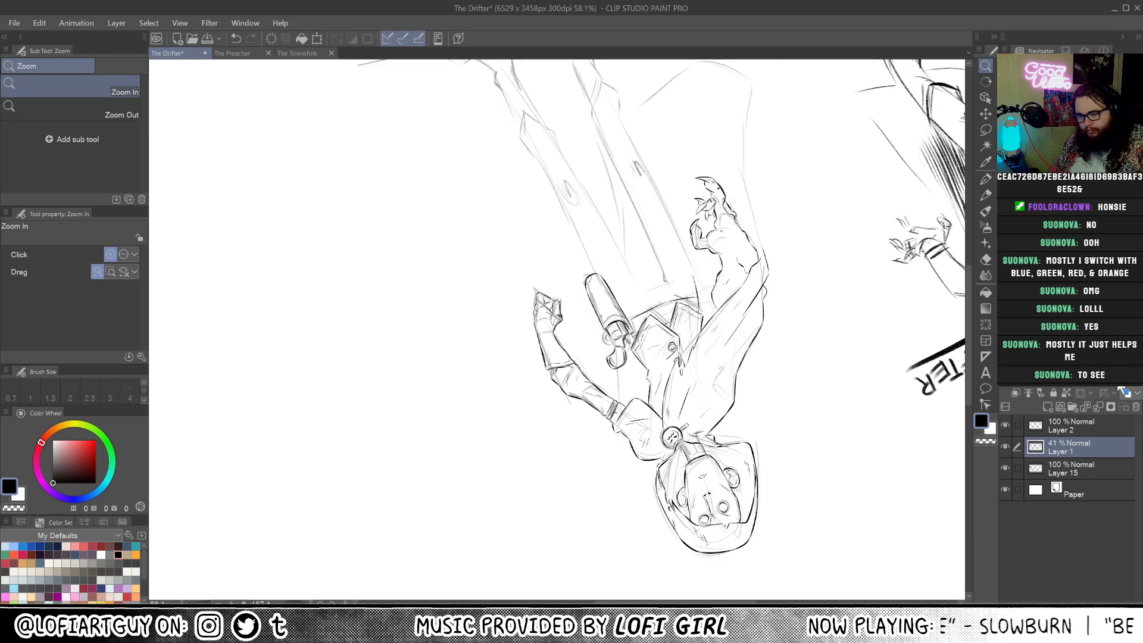
left_click(1123, 393)
left_click(1070, 423)
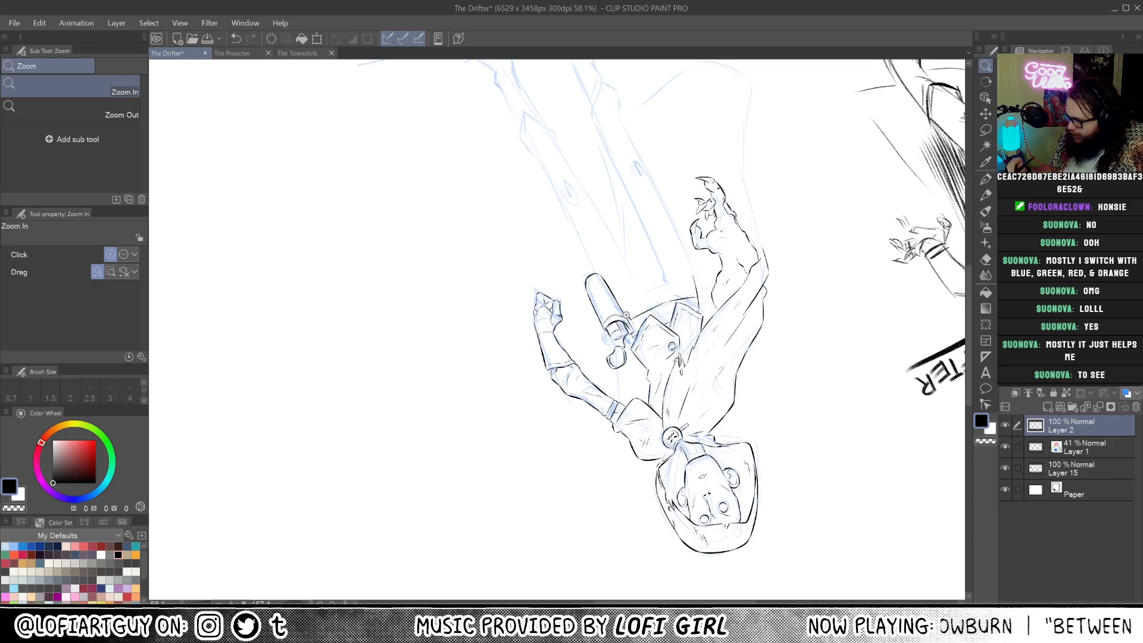
- Ink the small rounded flutes on the revolver's cylinder just above the holster's inner rim
left_click_drag(627, 317, 643, 274)
key("shift+space")
left_click_drag(565, 417, 601, 242)
key("space")
left_click_drag(581, 357, 682, 446)
key("ctrl+space")
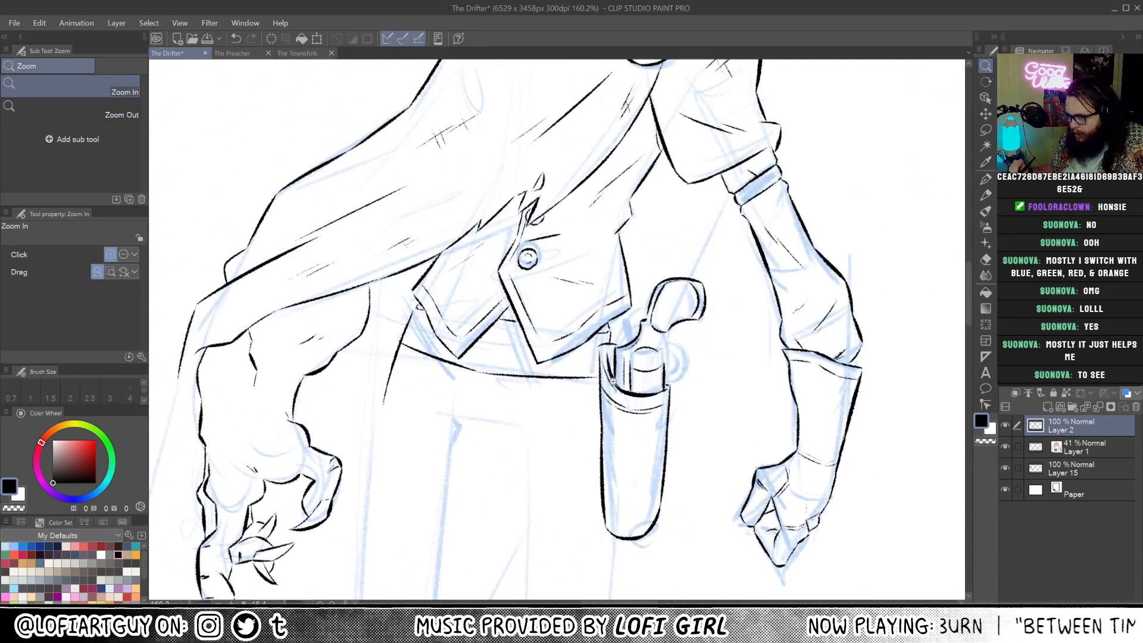
left_click_drag(613, 379, 630, 339)
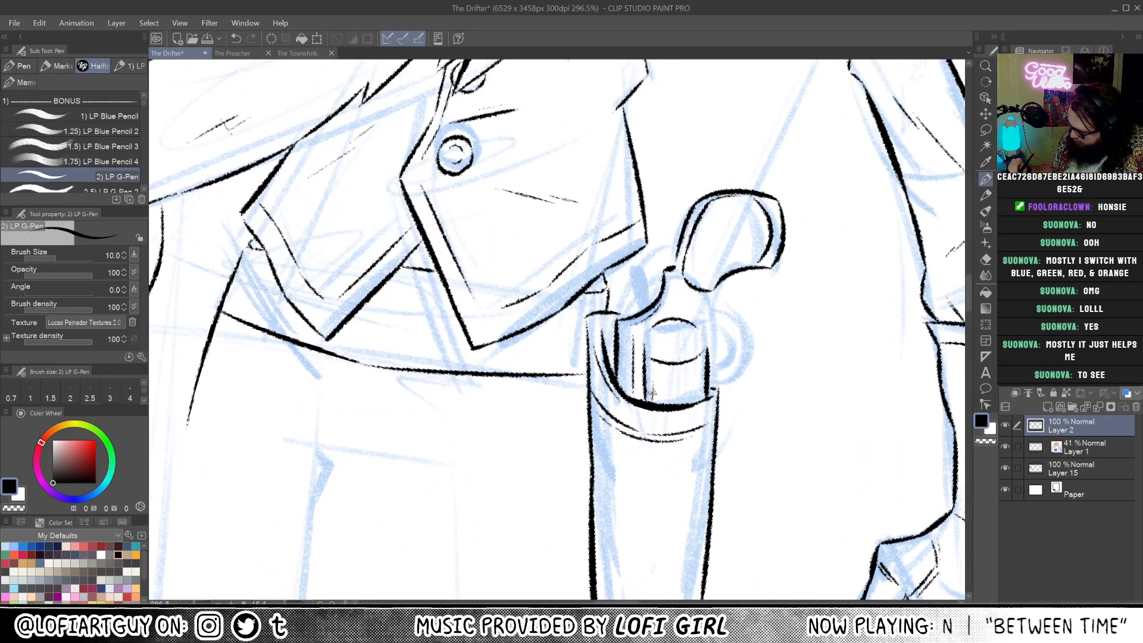
mouse_move(650, 378)
left_mouse_down()
mouse_move(652, 399)
mouse_move(690, 397)
mouse_move(692, 382)
mouse_move(693, 396)
mouse_move(709, 393)
left_mouse_up()
key("ctrl+z")
key("ctrl+z")
key("ctrl+z")
key("ctrl+z")
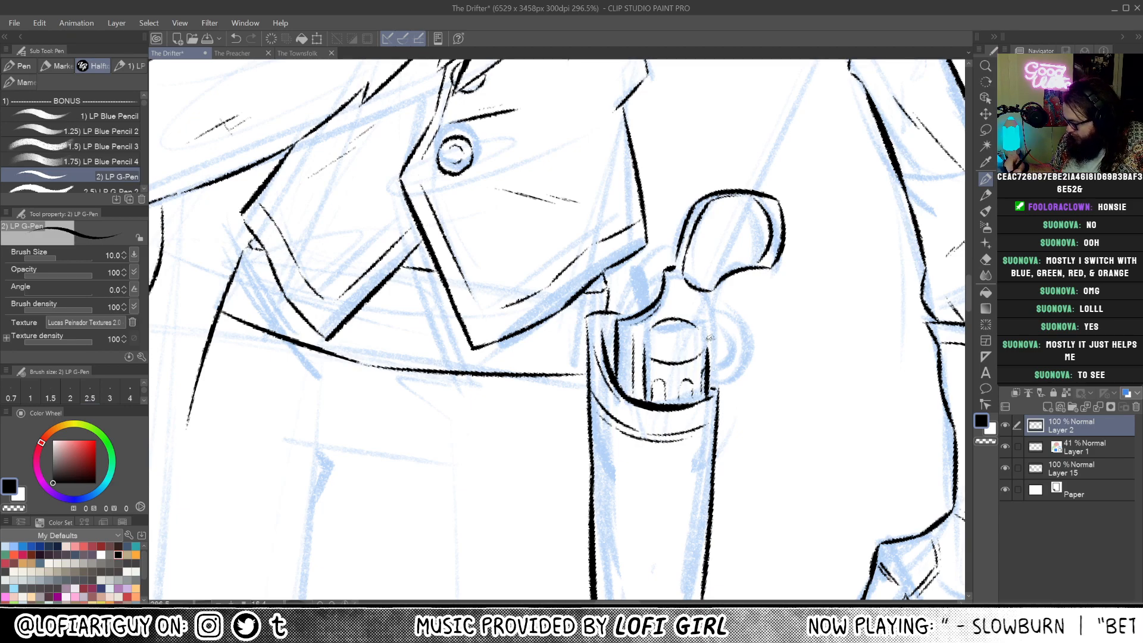
- Ink the gun frame's outer edge straight down from the handle's base to the holster rim beside the cylinder
left_click_drag(711, 290, 707, 389)
key("ctrl+z")
left_click_drag(711, 349, 708, 390)
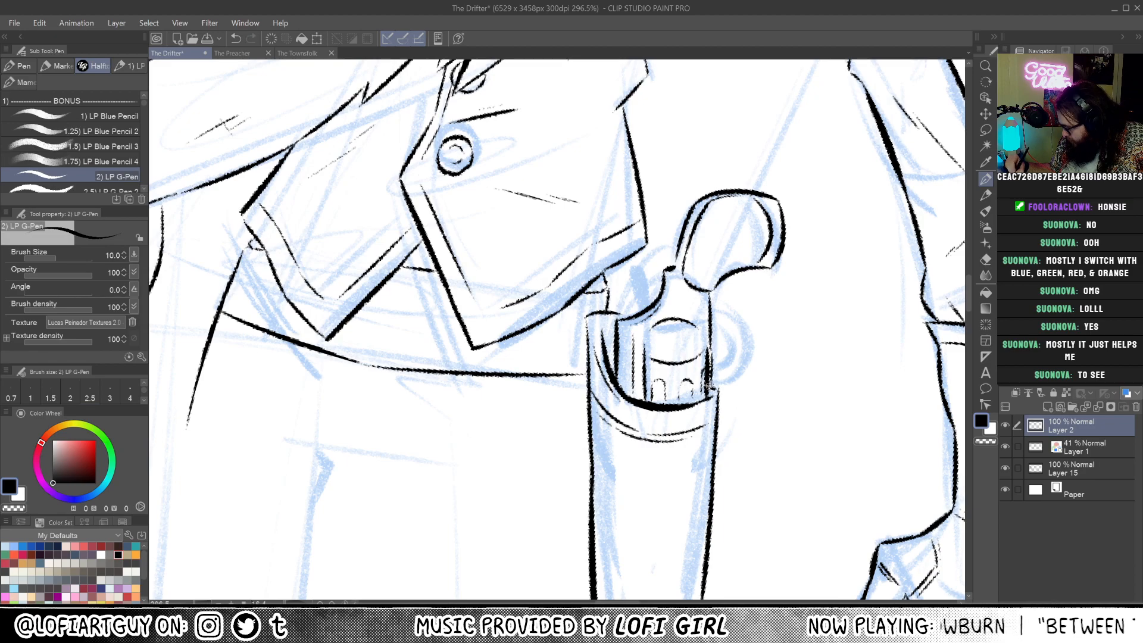
key("ctrl+z")
left_click_drag(709, 351, 707, 393)
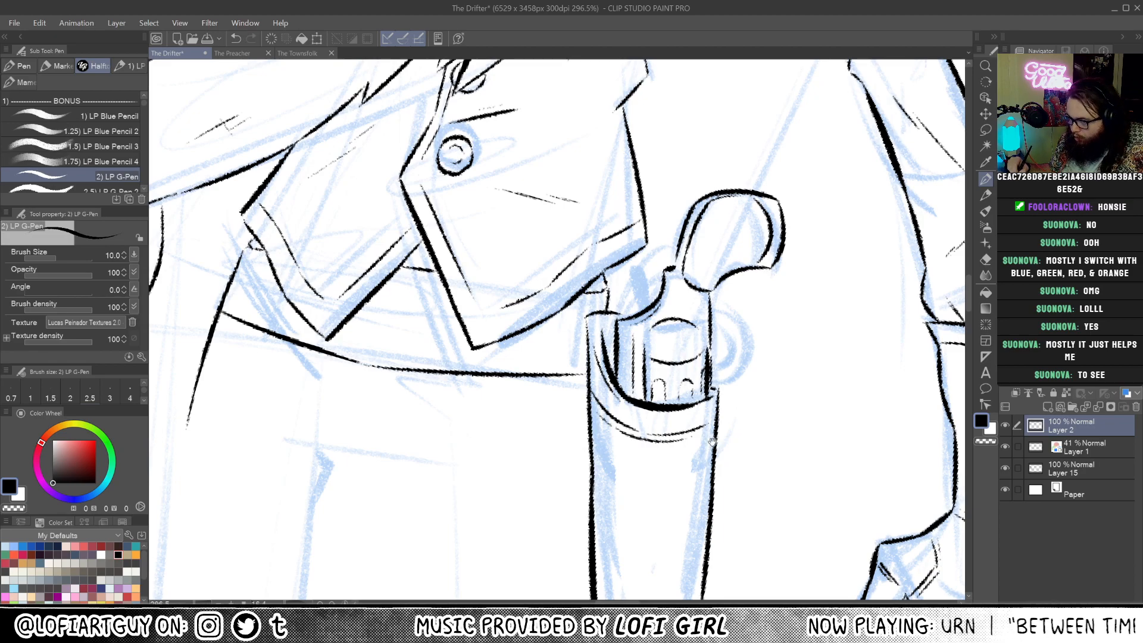
- Ink the revolver's trigger guard as a rounded loop from the gun frame to the holster rim
key("r")
mouse_move(713, 444)
left_mouse_down()
mouse_move(470, 522)
mouse_move(753, 255)
left_mouse_up()
key("p")
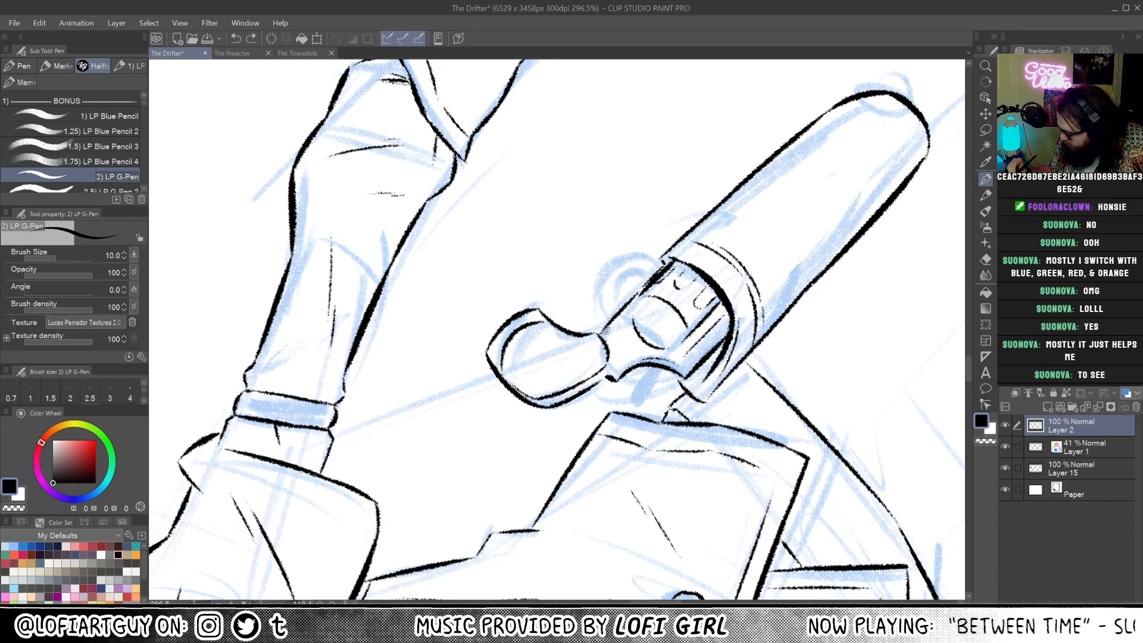
key("ctrl+z")
key("ctrl+z")
mouse_move(589, 293)
left_mouse_down()
mouse_move(626, 257)
mouse_move(659, 267)
left_mouse_up()
key("ctrl+z")
key("ctrl+z")
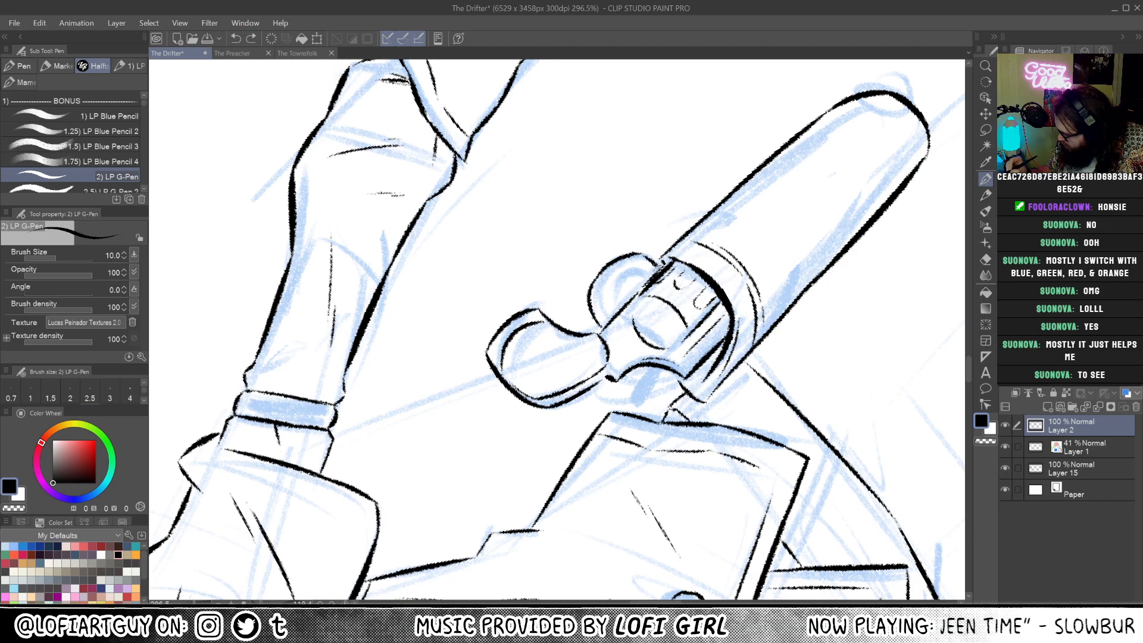
left_click_drag(601, 294, 553, 360)
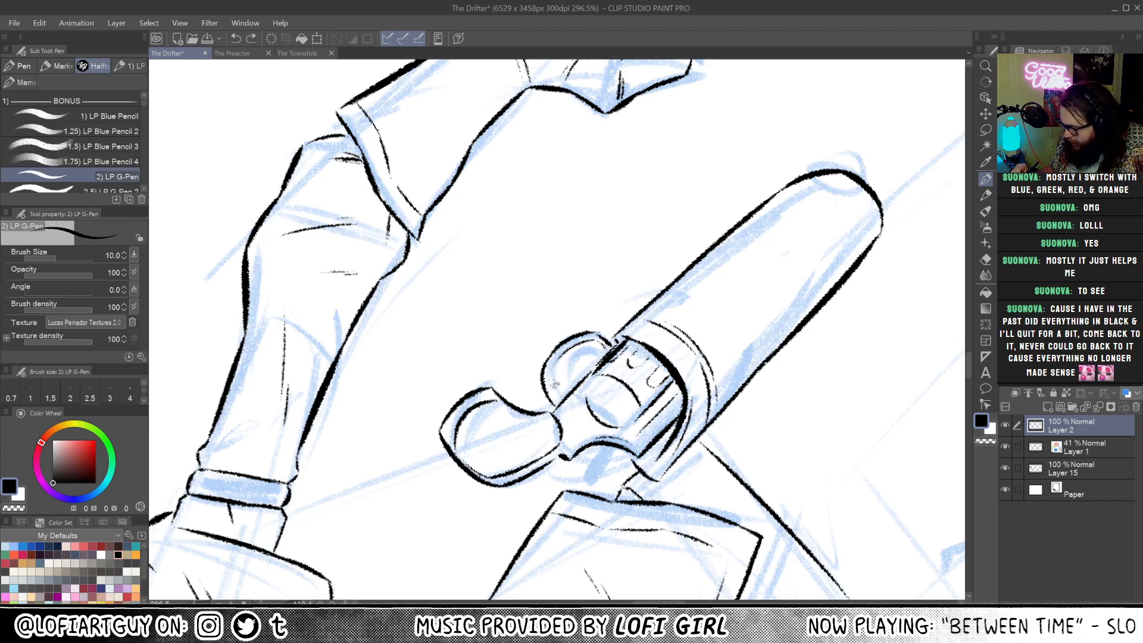
left_click_drag(554, 384, 560, 394)
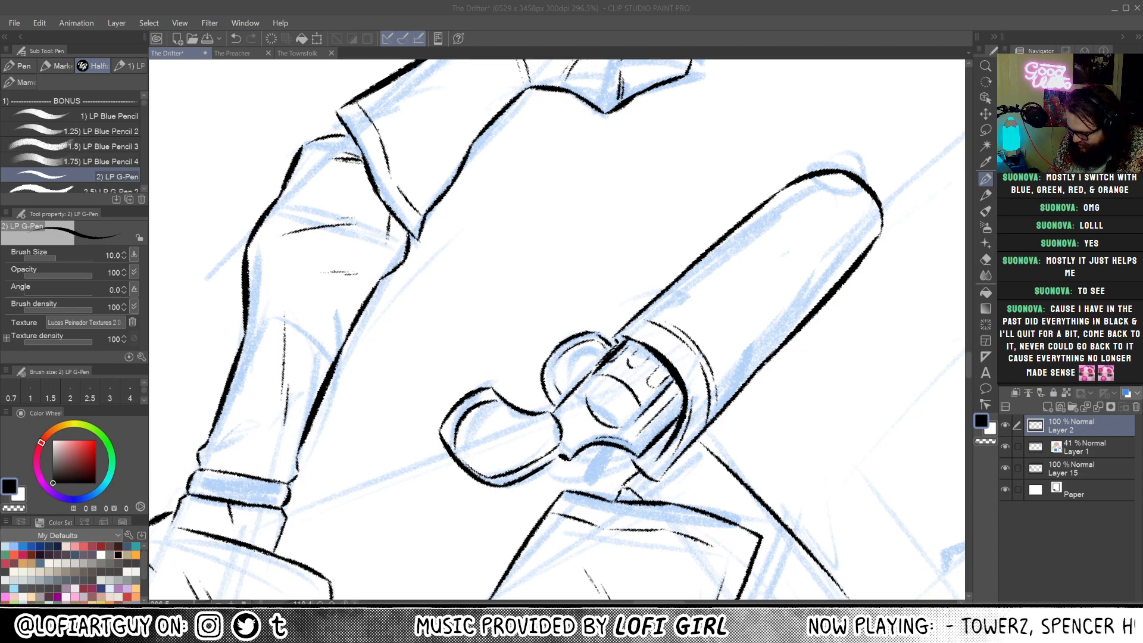
- Ink the trigger guard's inner edge and add a short, thick curved trigger inside it
left_click_drag(698, 343, 710, 344)
key("shift+space")
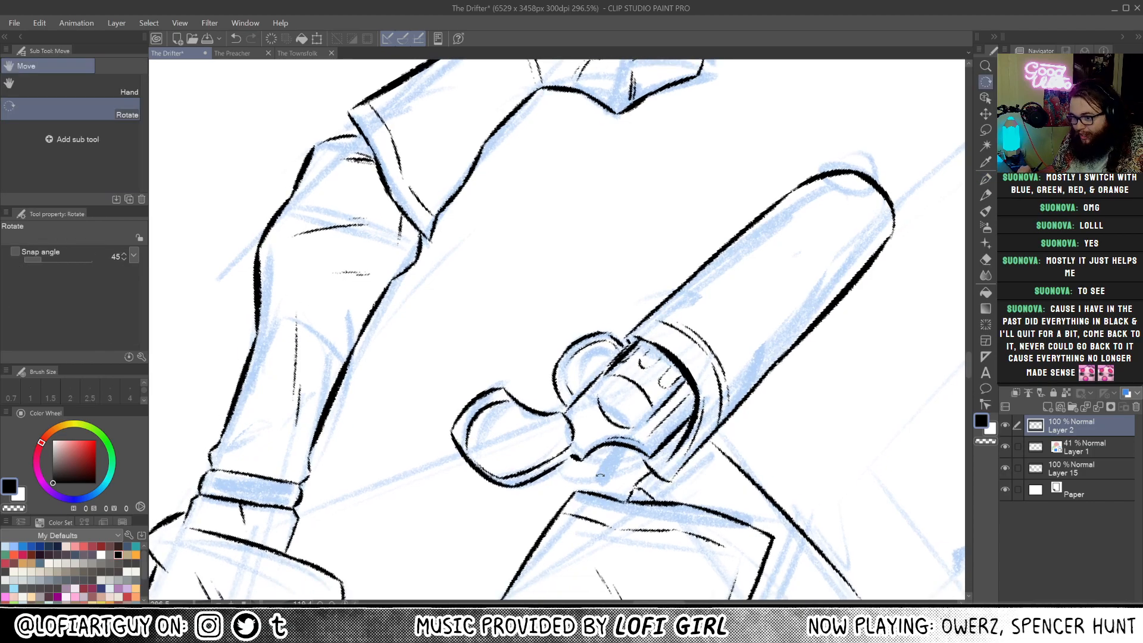
left_click_drag(600, 475, 704, 381)
key("shift+space")
left_click_drag(662, 314, 599, 351)
key("shift+space")
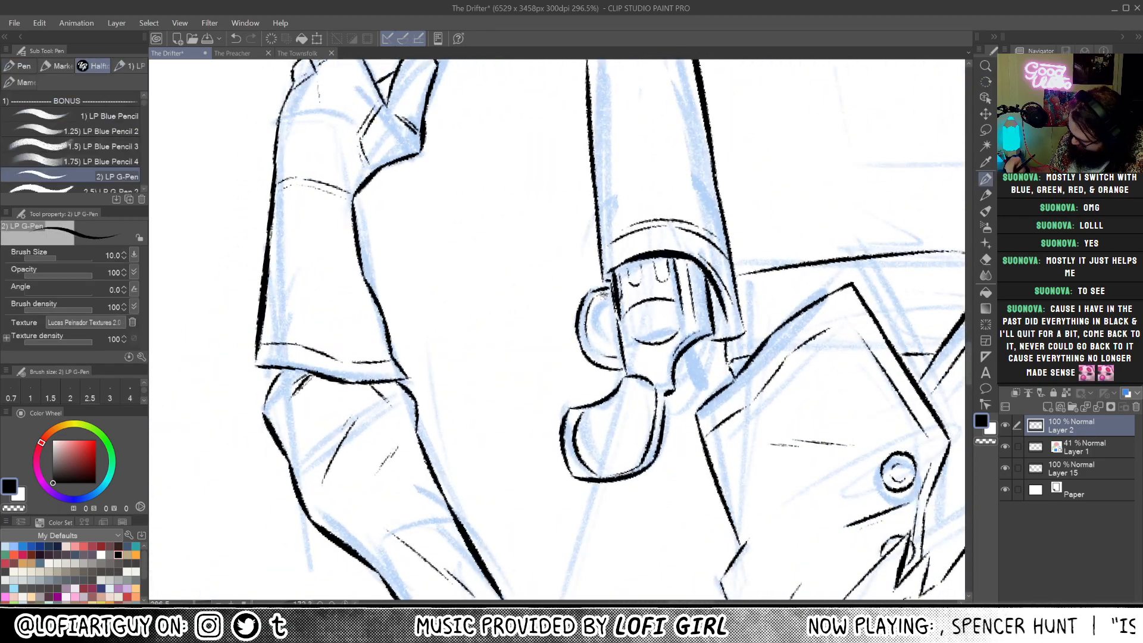
mouse_move(604, 295)
left_mouse_down()
mouse_move(598, 338)
mouse_move(591, 310)
mouse_move(598, 344)
mouse_move(613, 353)
left_mouse_up()
key("ctrl+z")
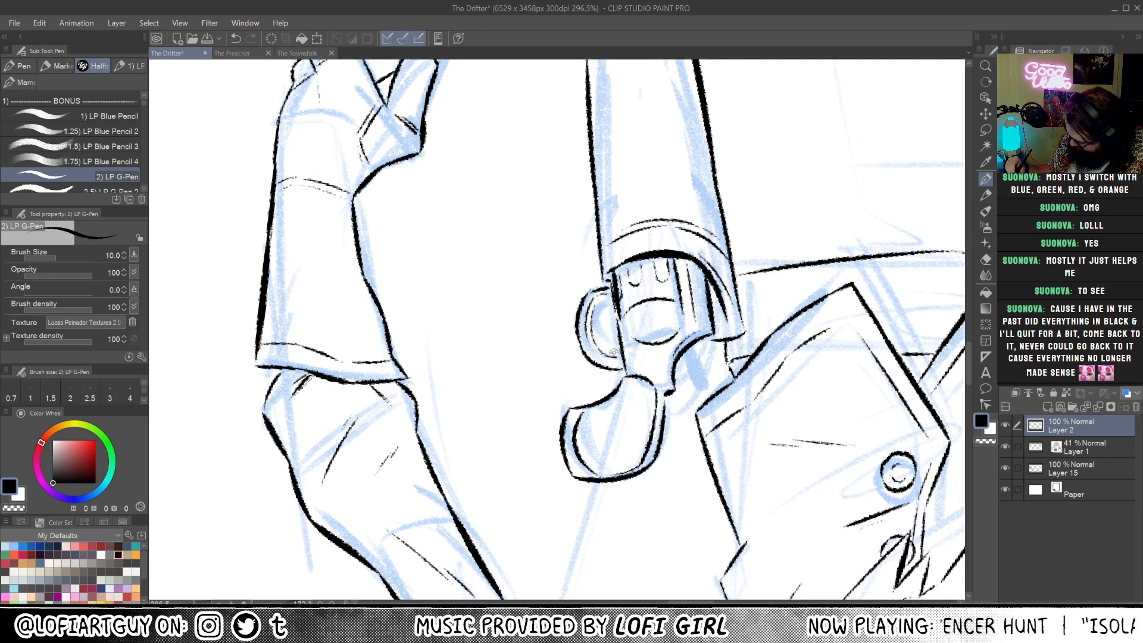
key("shift+space")
left_click_drag(625, 254, 653, 295)
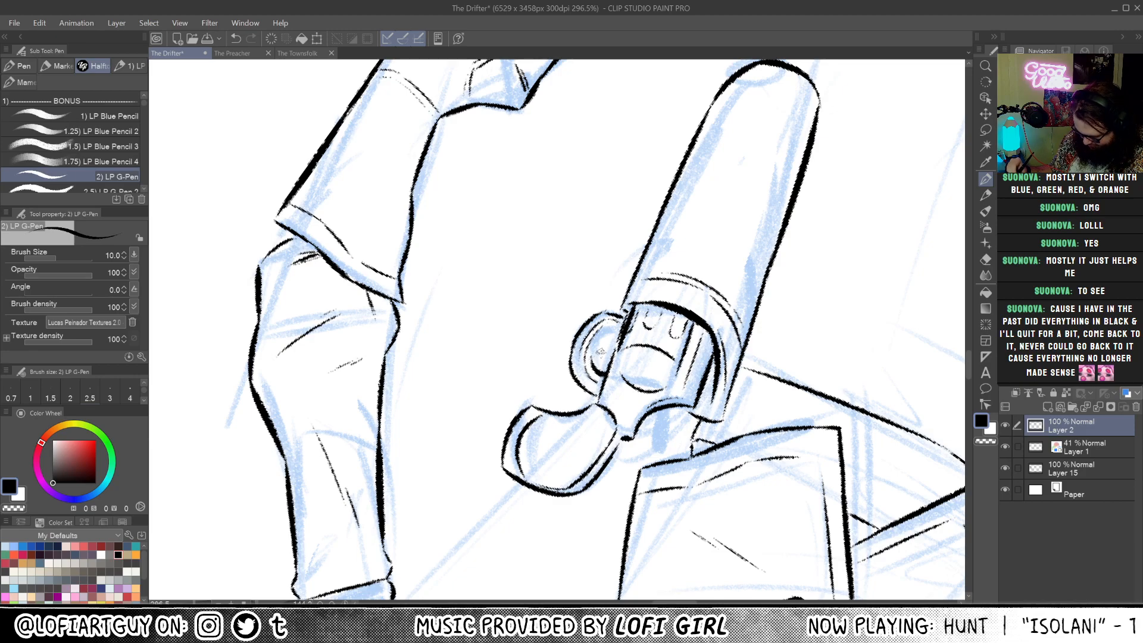
key("e")
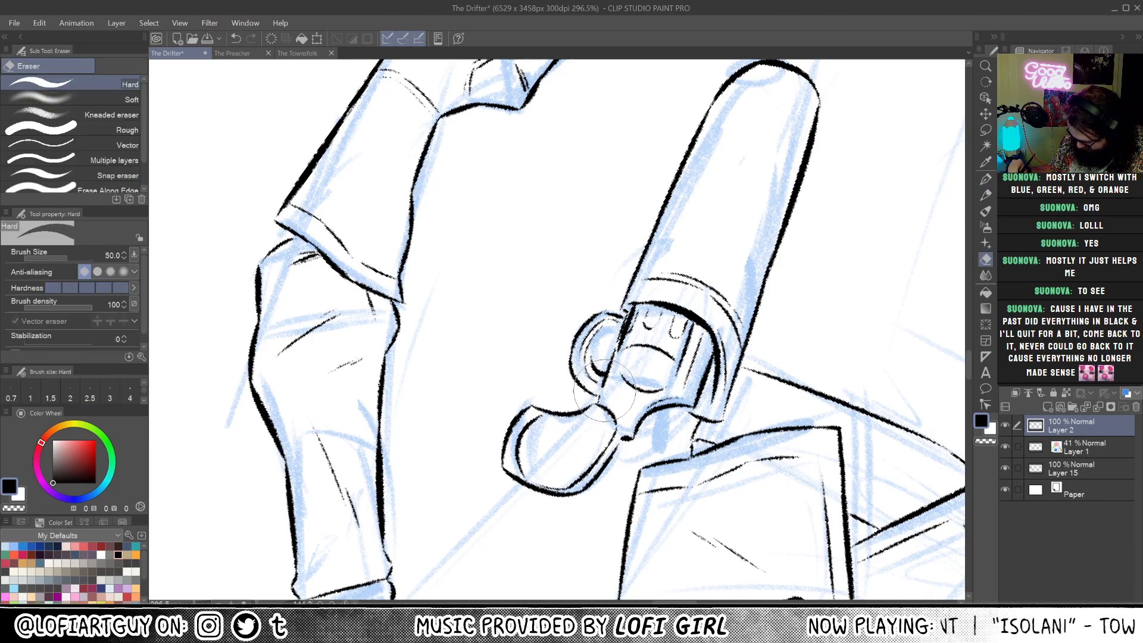
key("p")
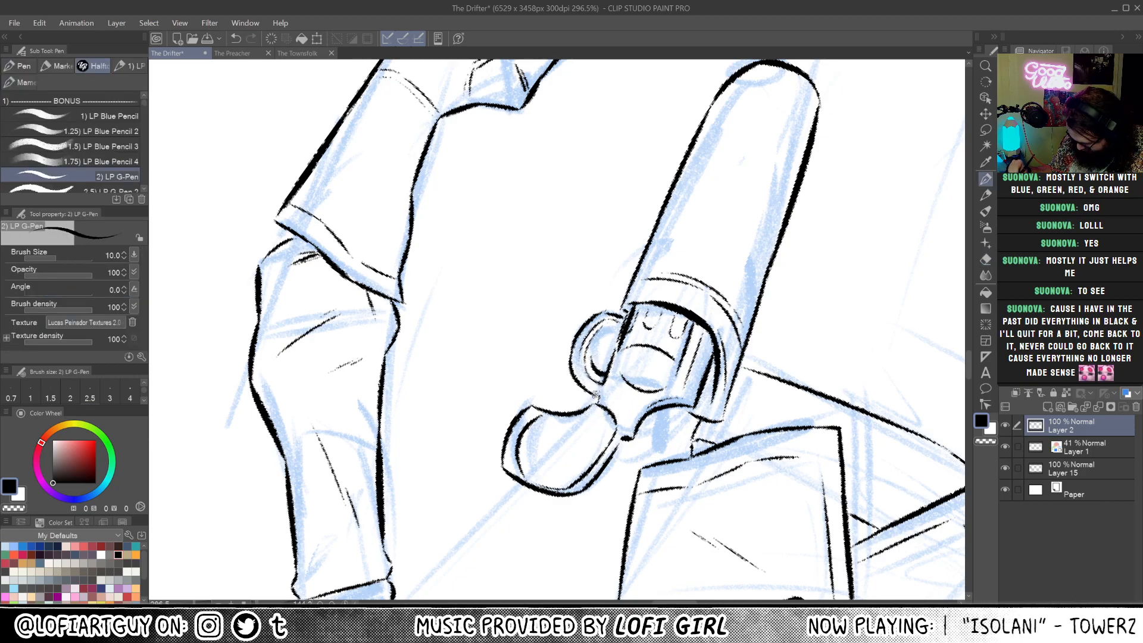
key("r")
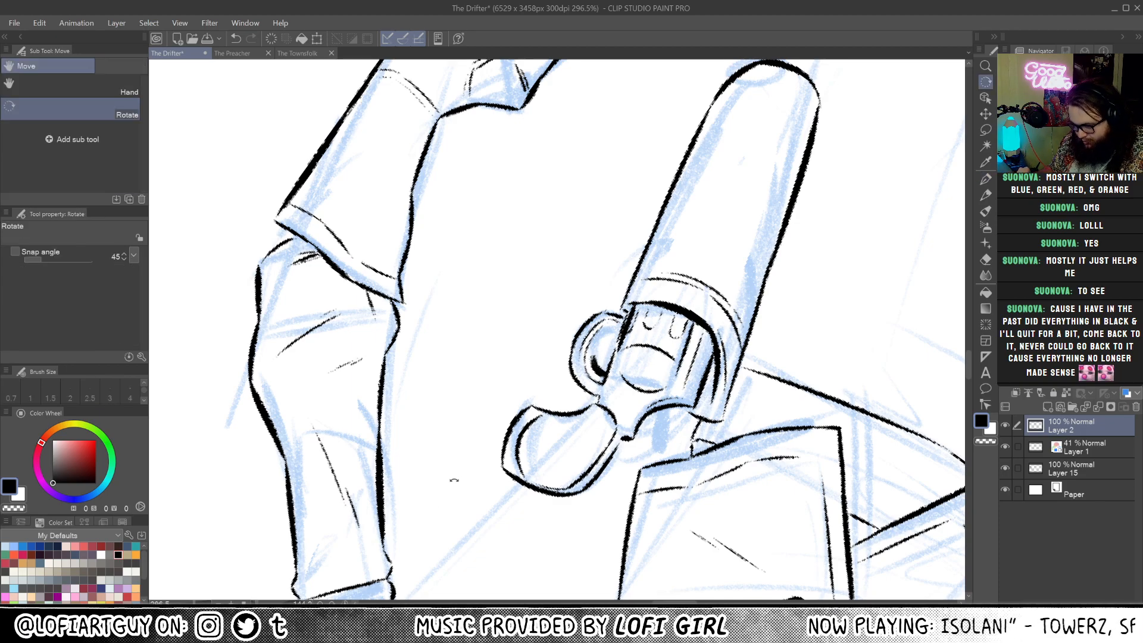
- Ink the revolver's hammer as thick dark strokes behind the gun frame, beneath the vest's point
left_click_drag(459, 480, 711, 242)
left_click_drag(565, 335, 587, 497)
mouse_move(517, 360)
left_mouse_down()
mouse_move(589, 373)
mouse_move(605, 361)
left_mouse_up()
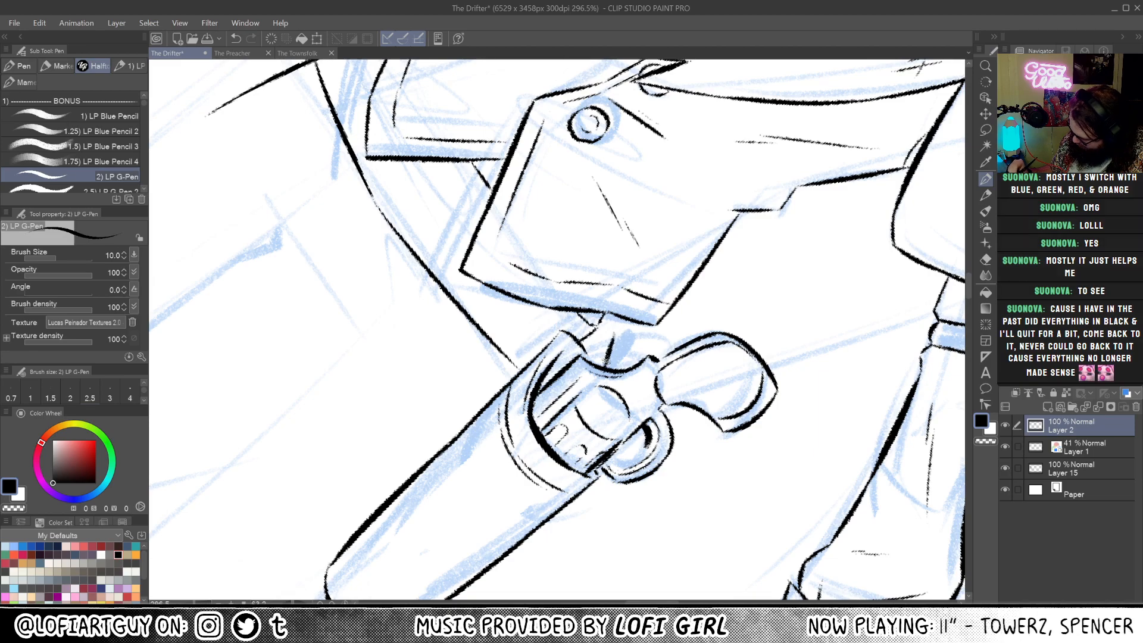
key("r")
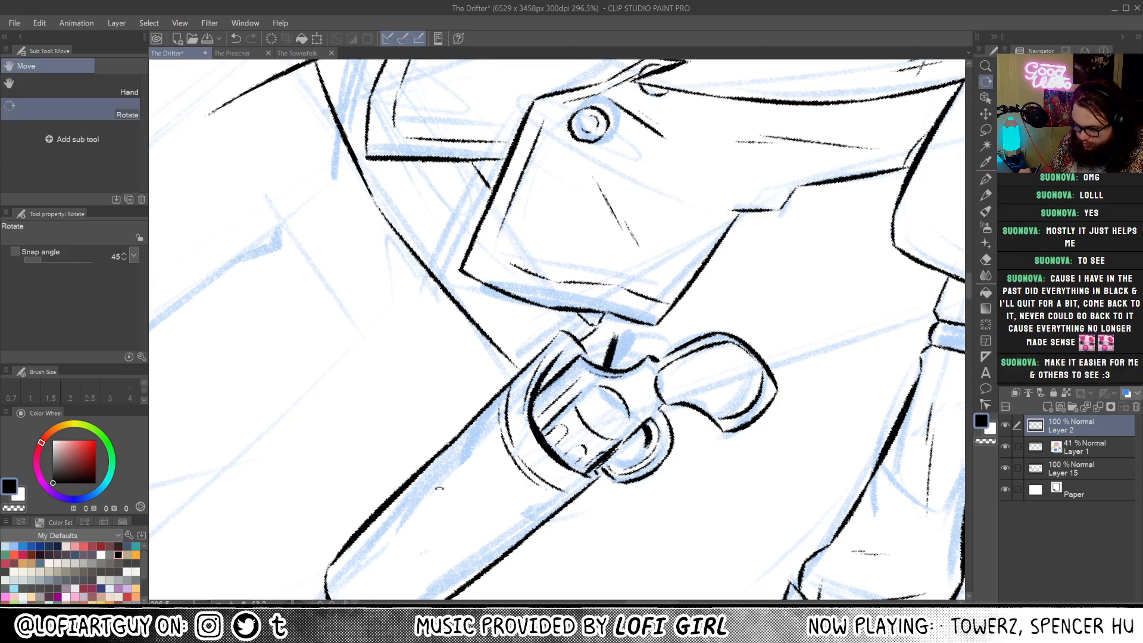
left_click_drag(439, 488, 736, 413)
left_click_drag(546, 164, 586, 298)
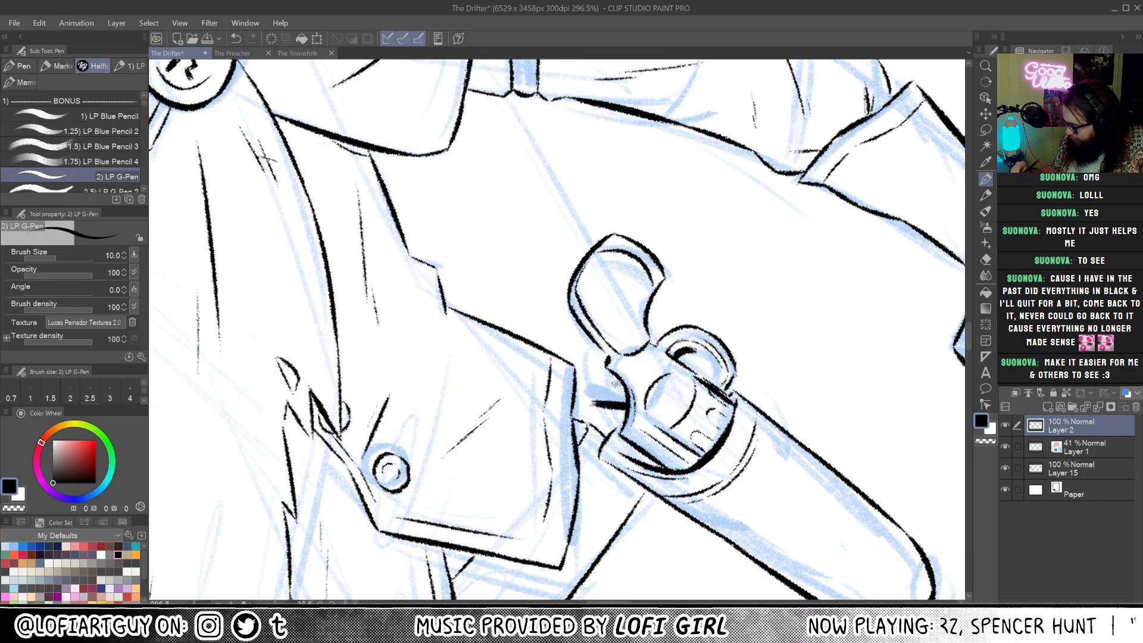
left_click_drag(620, 381, 614, 401)
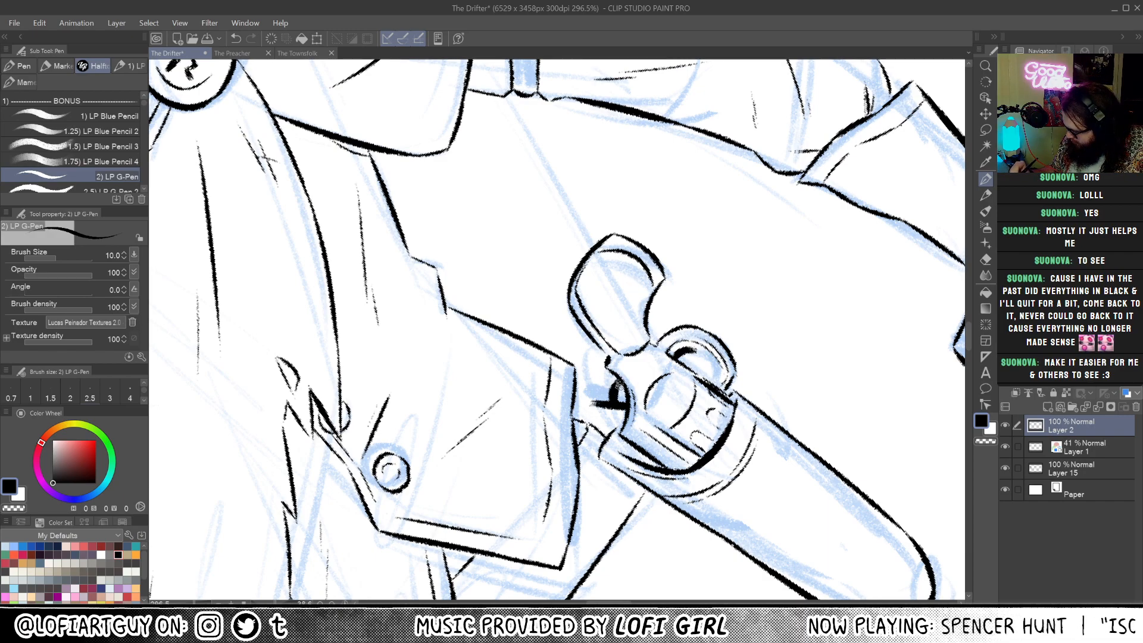
- Ink a small oval screw in the middle of the revolver's handle
left_click_drag(772, 439, 625, 292)
left_click_drag(705, 282, 640, 475)
left_click_drag(698, 386, 674, 408)
key("shift+space")
left_click_drag(558, 497, 577, 496)
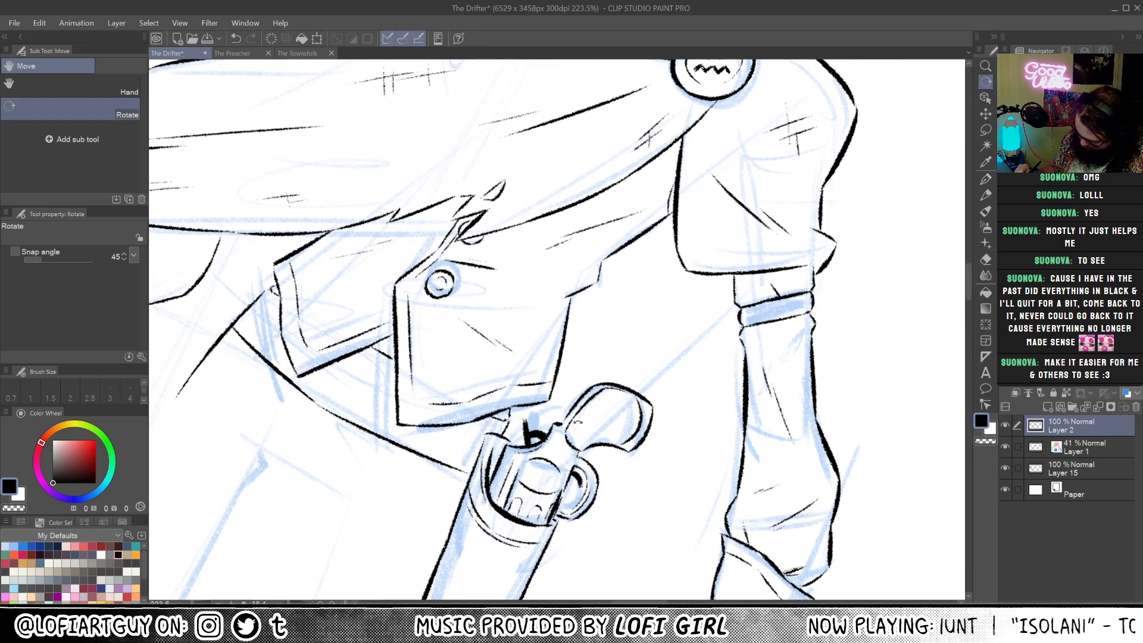
key("ctrl+space")
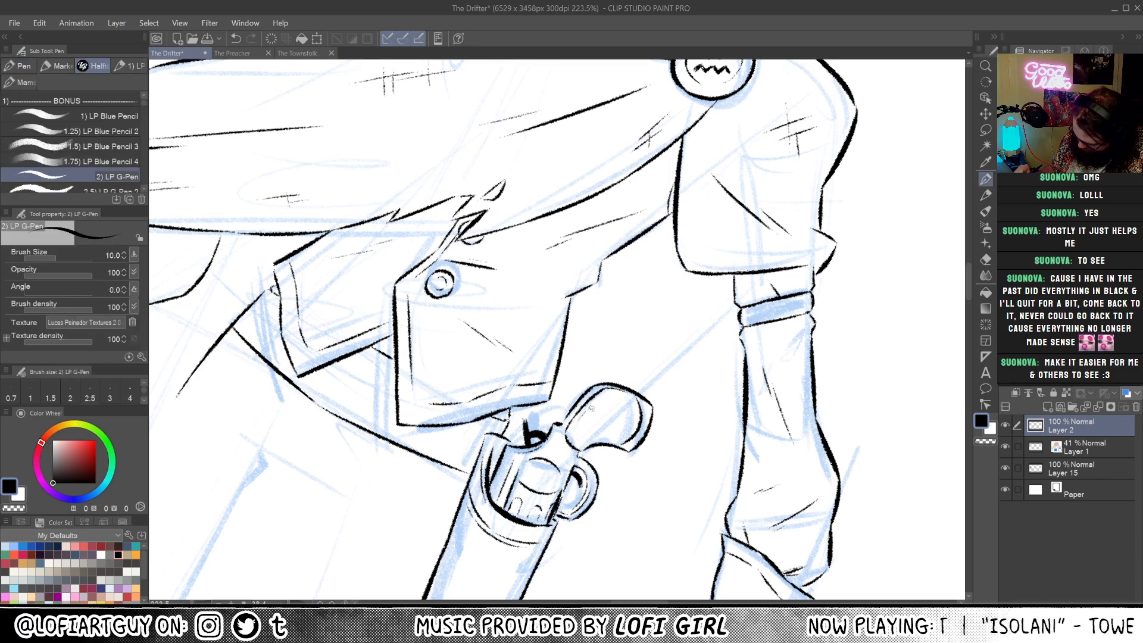
left_click_drag(591, 409, 656, 319)
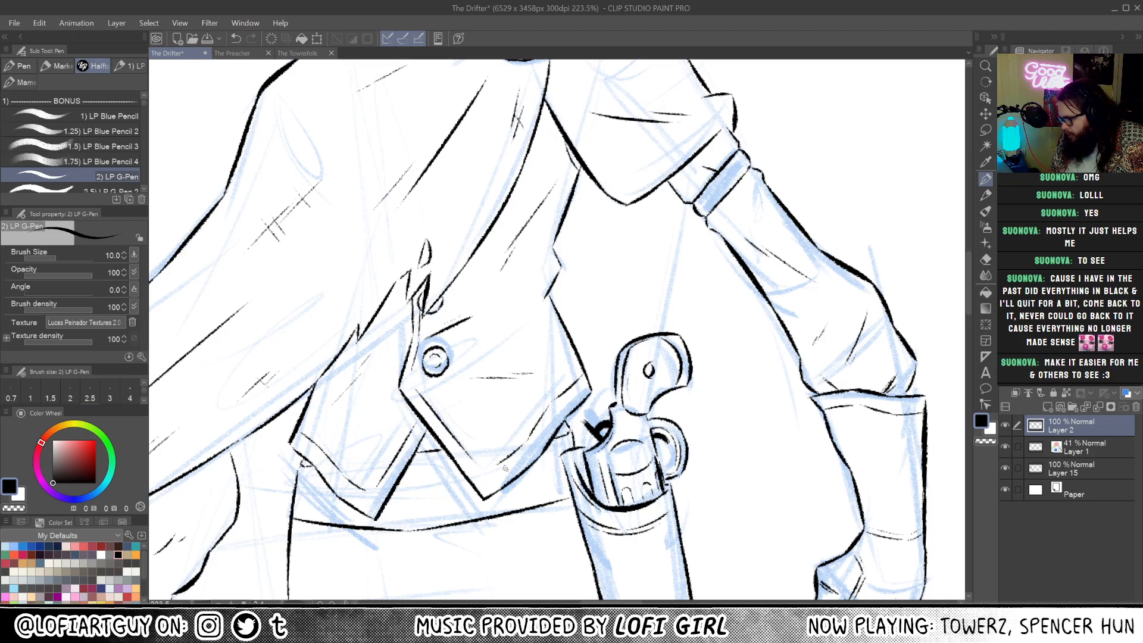
- Ink a thin contour line running down inside the holster's body, parallel to its side edge
left_click_drag(688, 460, 590, 493)
key("r")
key("p")
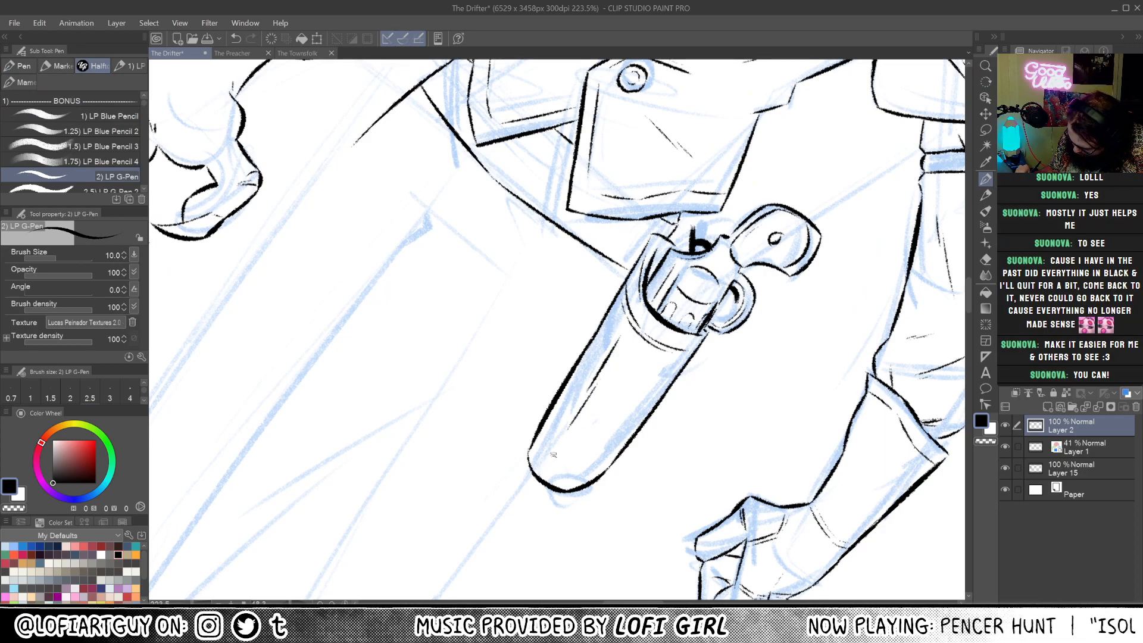
mouse_move(637, 420)
left_mouse_down()
mouse_move(587, 492)
mouse_move(614, 446)
mouse_move(570, 461)
left_mouse_up()
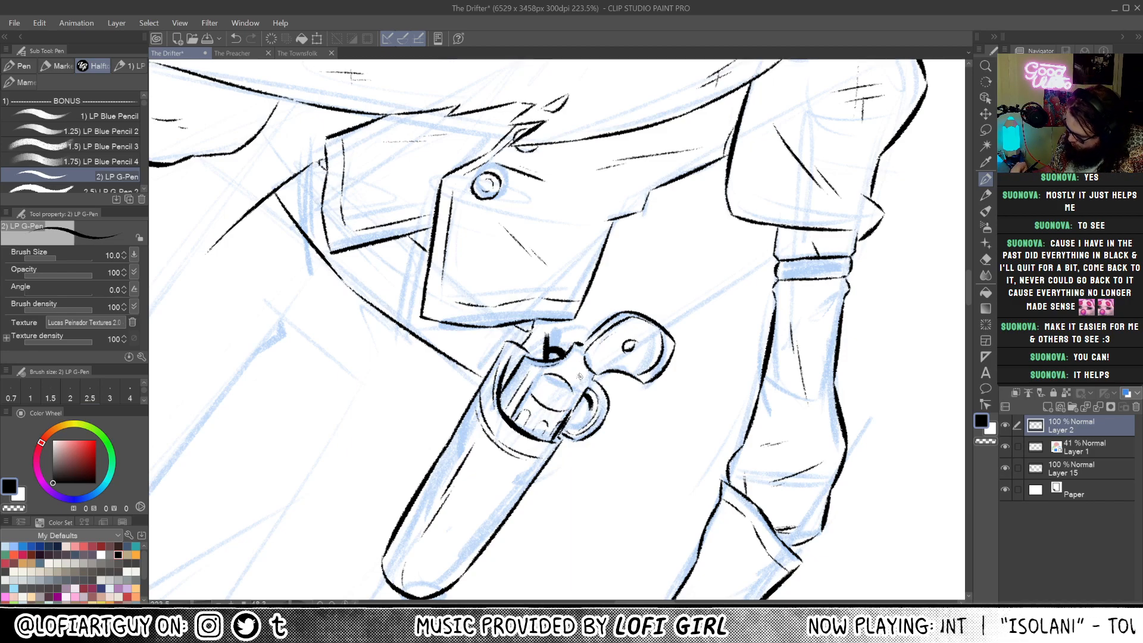
- Ink tiny screws on the revolver's frame and a small slot mark inside the handle's oval screw
key("ctrl+z")
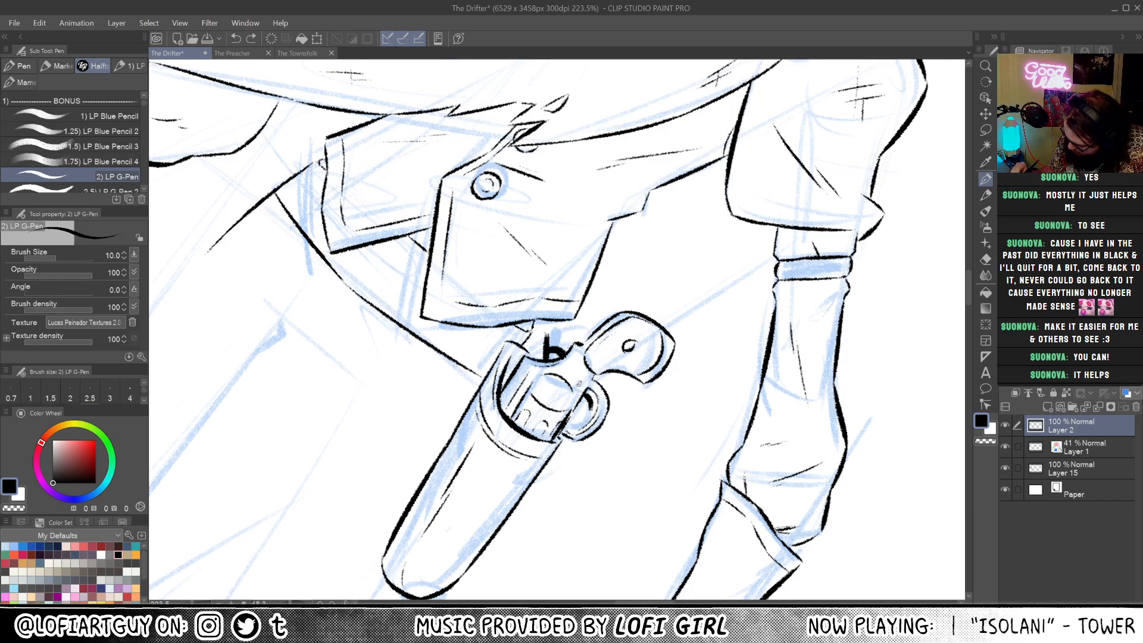
left_click_drag(577, 381, 581, 389)
key("ctrl+z")
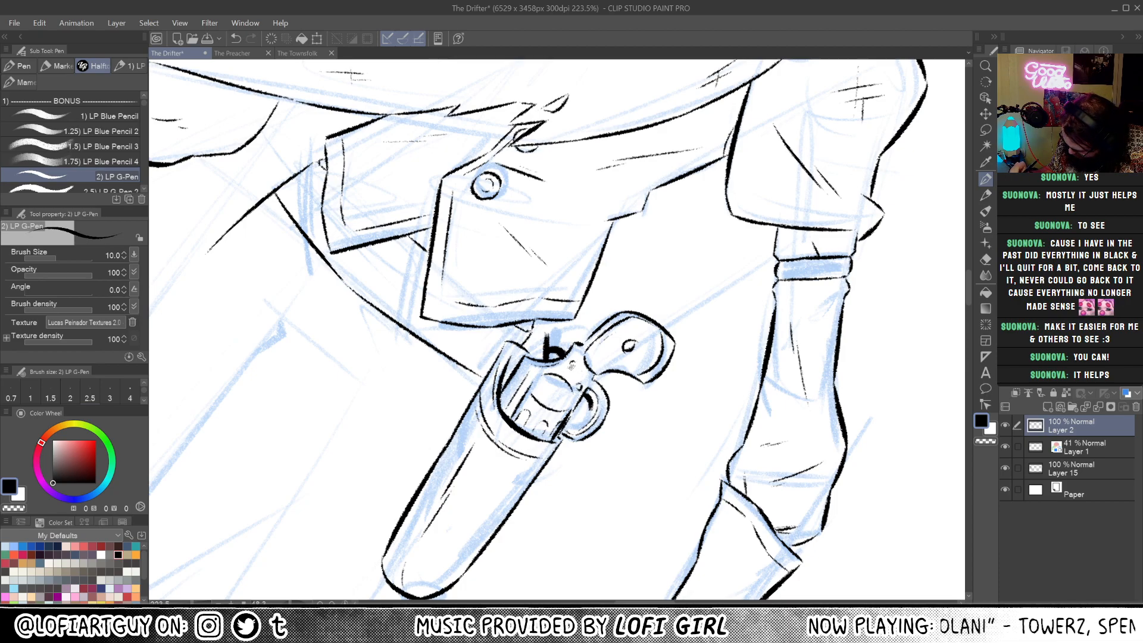
key("r")
mouse_move(573, 363)
left_mouse_down()
mouse_move(607, 510)
mouse_move(544, 516)
left_mouse_up()
key("p")
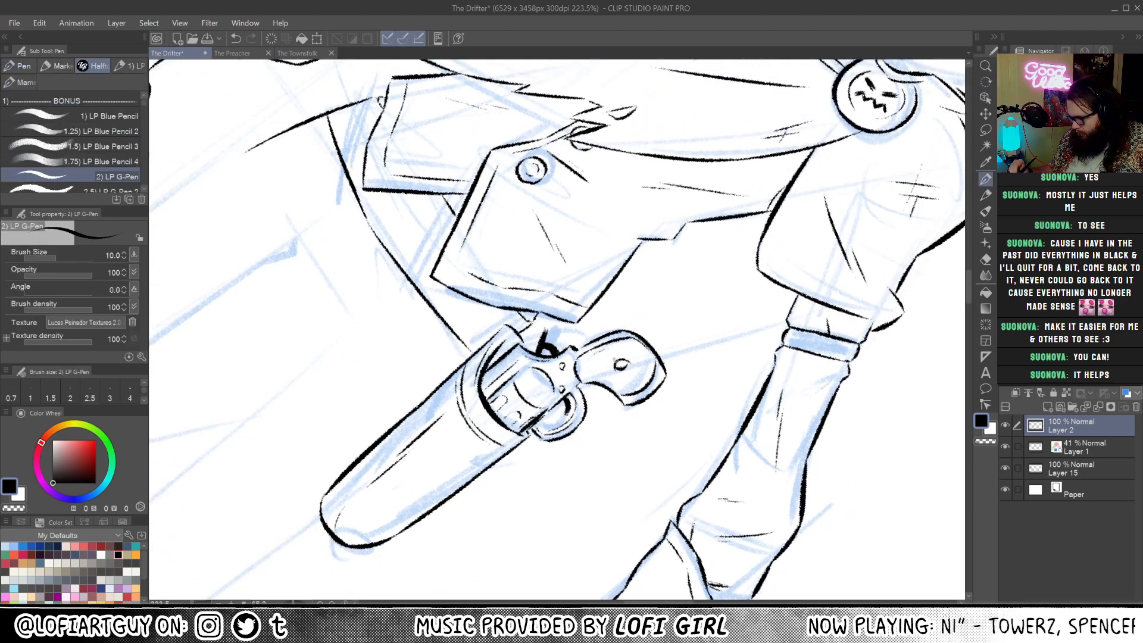
left_click_drag(619, 360, 531, 482)
key("r")
double_click(531, 482)
left_click_drag(726, 454, 620, 271)
key("p")
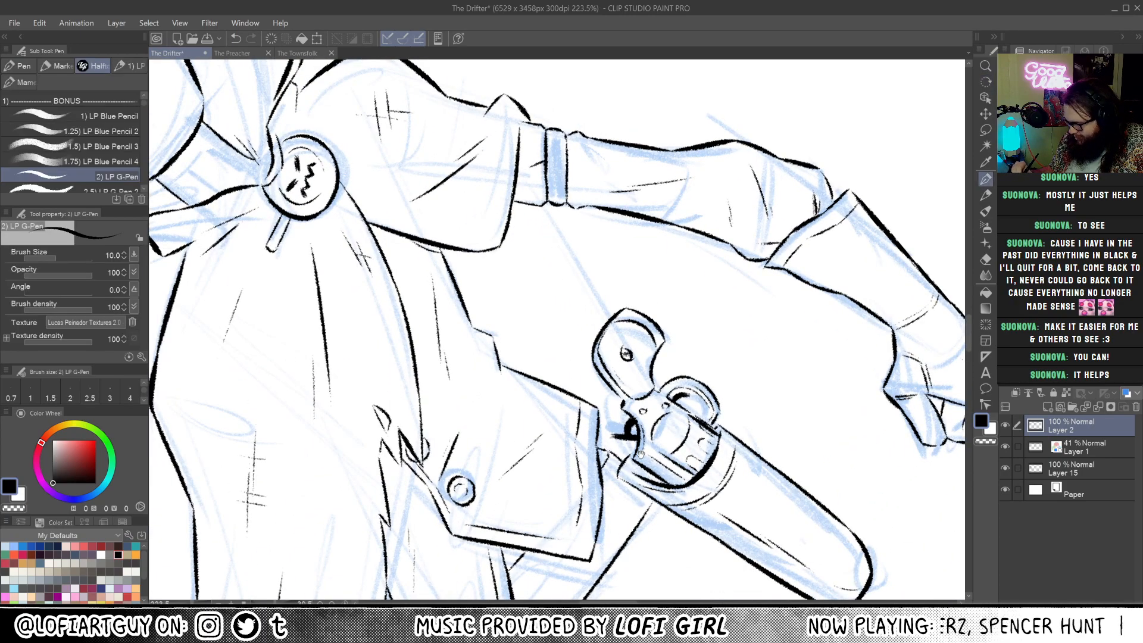
- Shade the thumb claw of the Drifter's clawed hand with dense black hatching that leaves a light highlight
left_click_drag(707, 529, 555, 366)
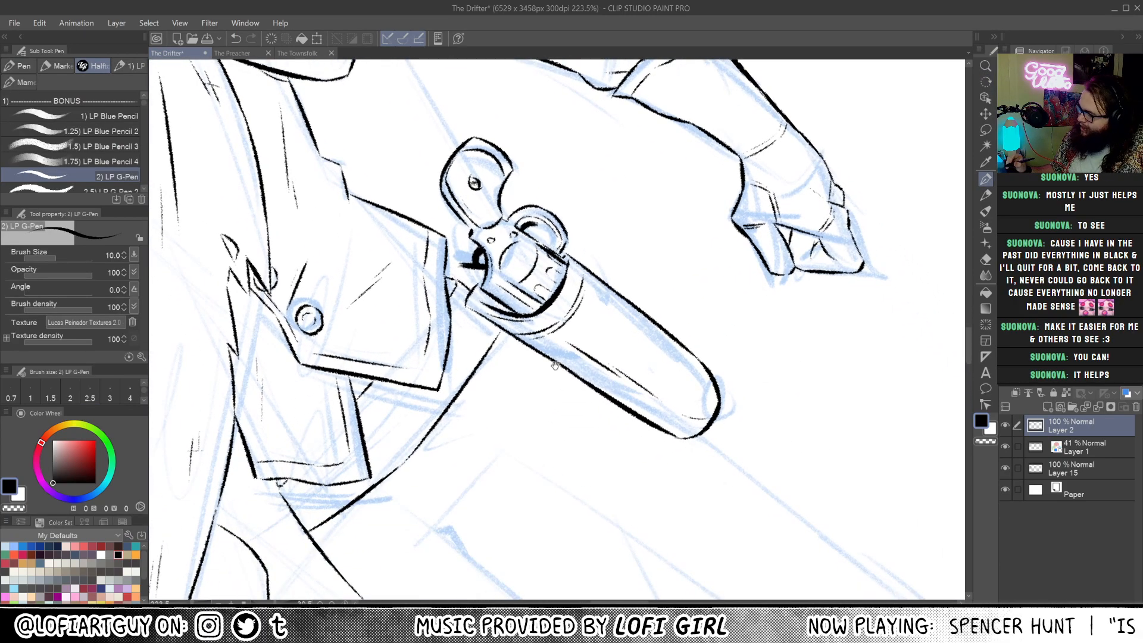
left_click_drag(717, 170, 880, 224)
left_click_drag(643, 560, 643, 285)
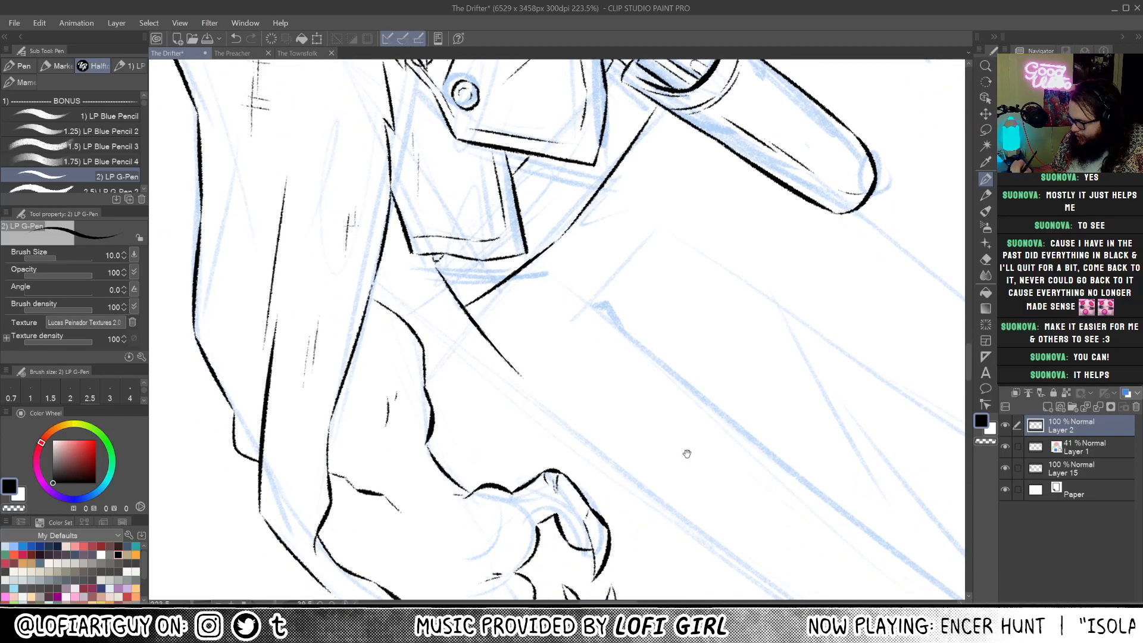
left_click_drag(686, 454, 594, 280)
left_click_drag(508, 411, 455, 468)
key("ctrl+space")
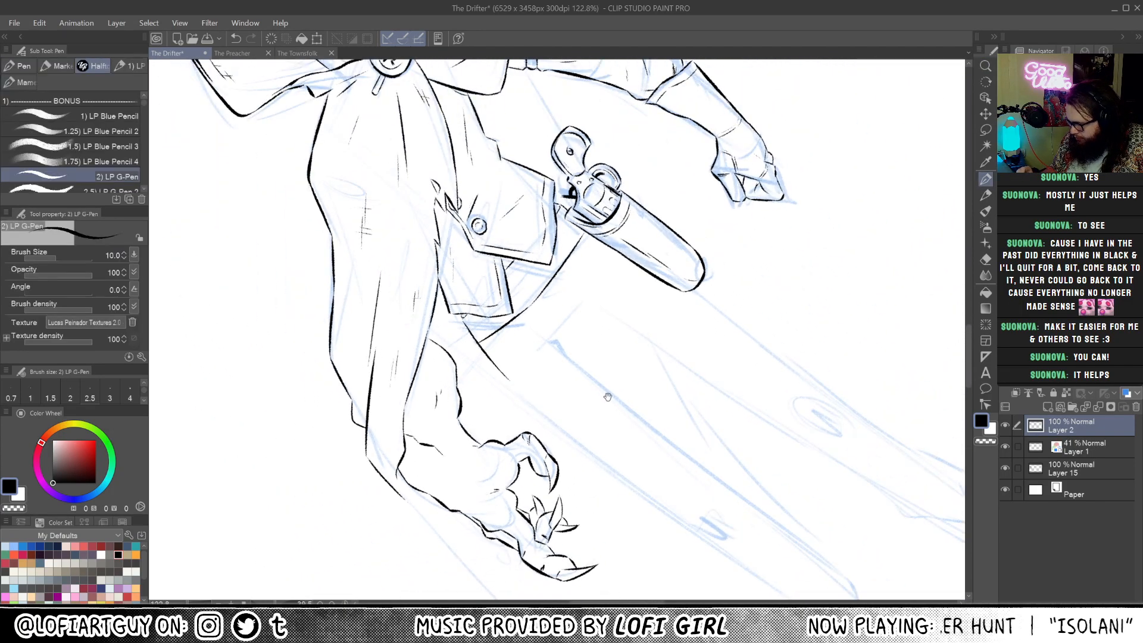
left_click_drag(607, 395, 497, 485)
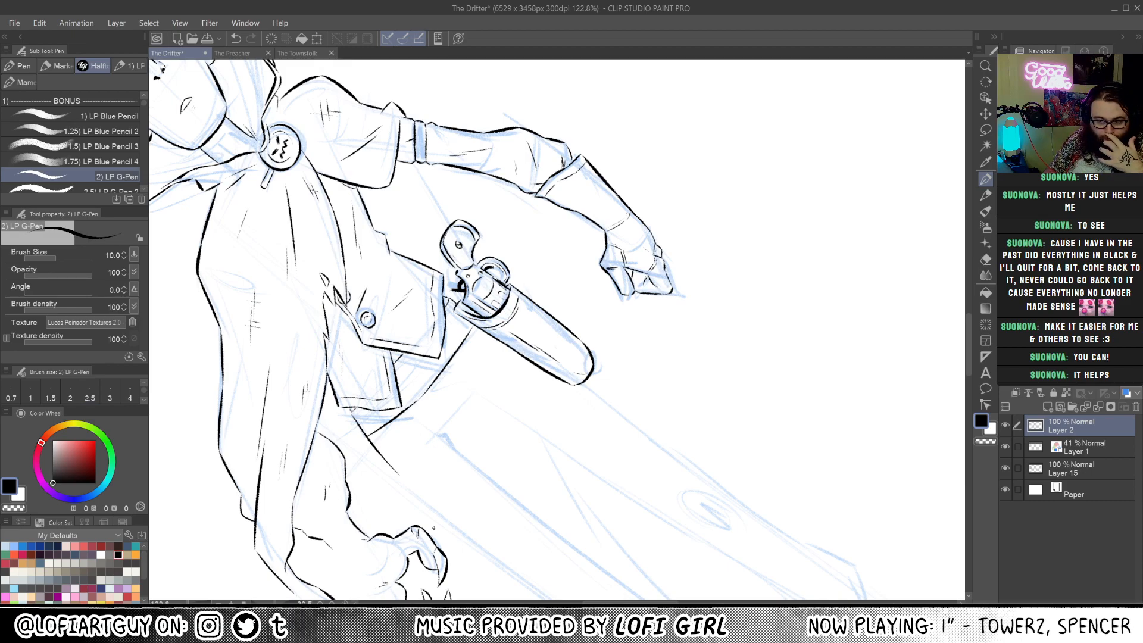
left_click_drag(538, 430, 654, 284)
key("ctrl+space")
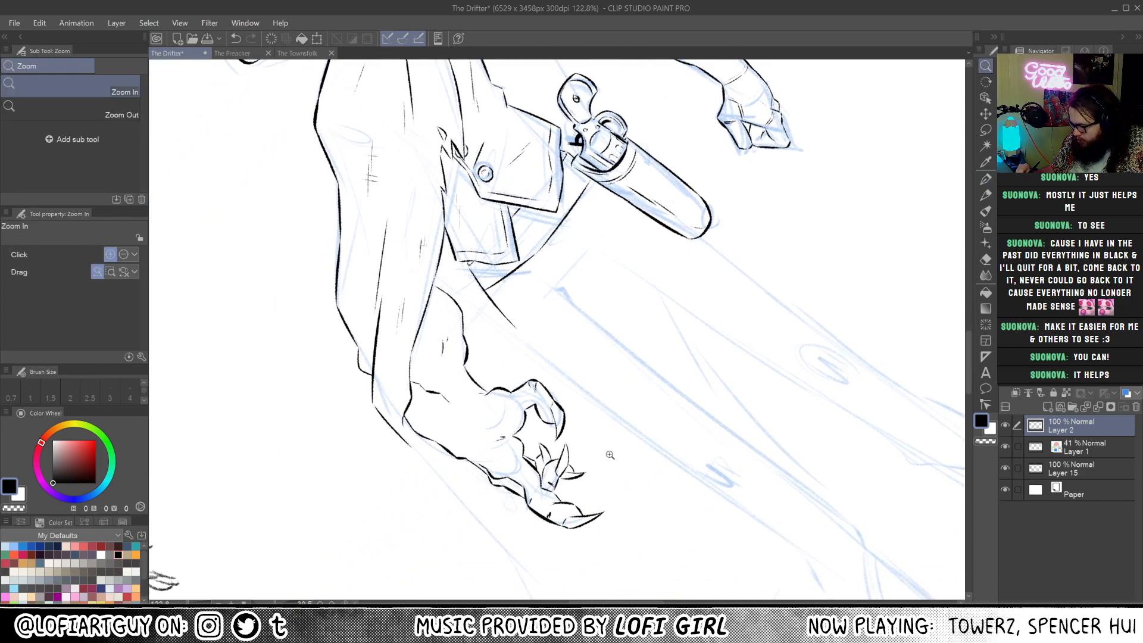
left_click_drag(609, 458, 625, 414)
mouse_move(575, 475)
left_mouse_down()
mouse_move(645, 506)
mouse_move(674, 539)
left_mouse_up()
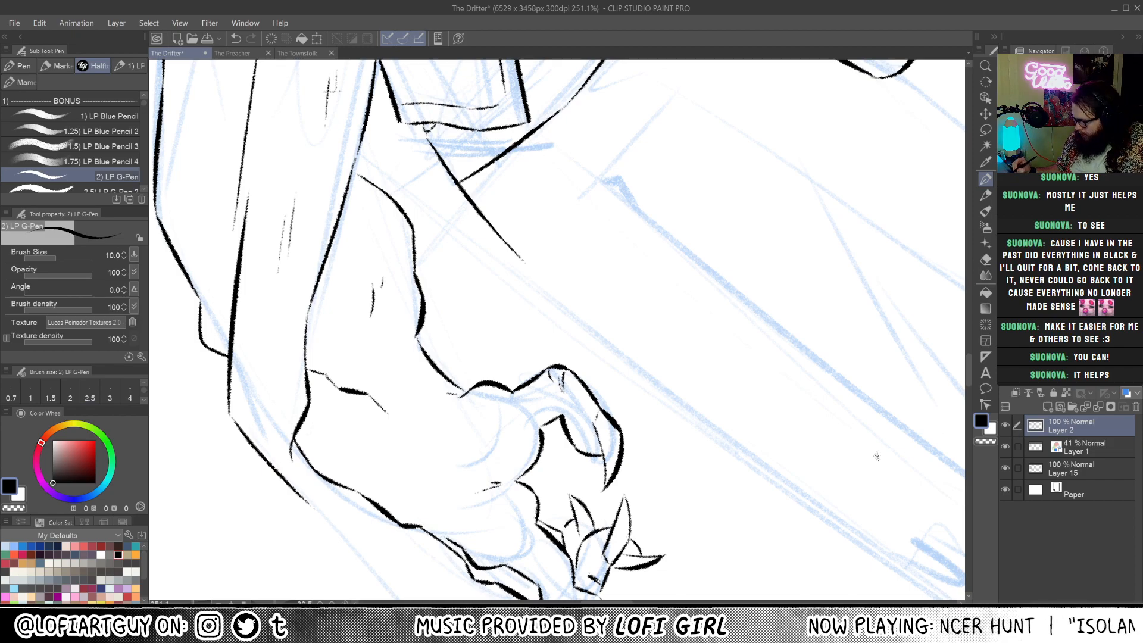
key("shift+space")
left_click_drag(581, 506, 660, 411)
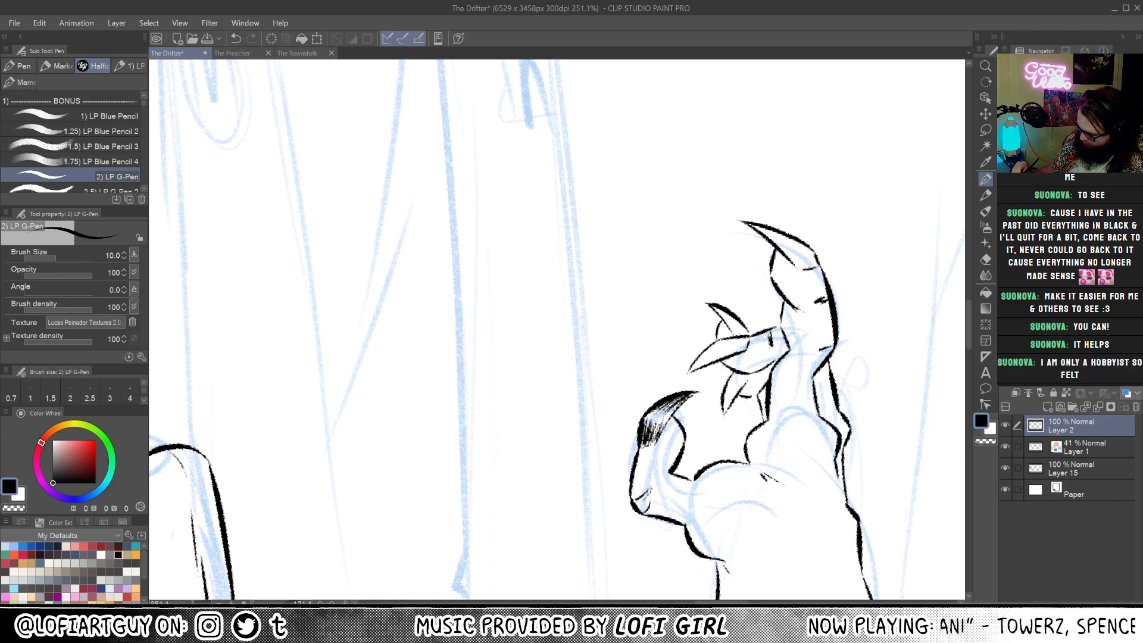
key("shift+space")
left_click_drag(595, 530, 602, 434)
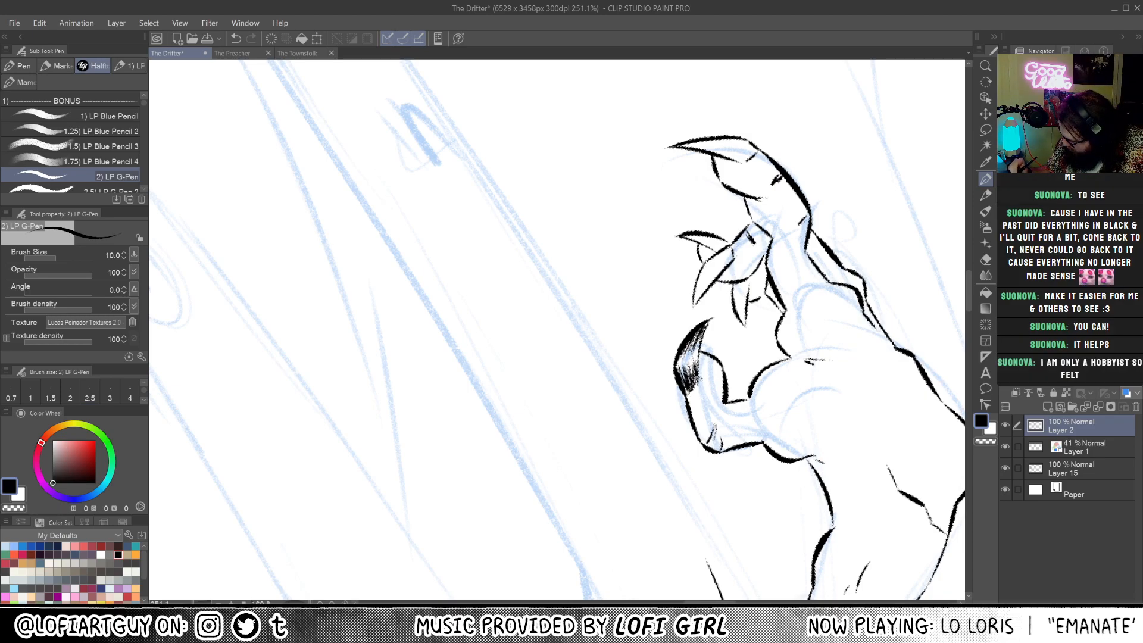
- Hatch the large claw on the clawed hand's longest outer finger in black, leaving thin light streaks
left_click_drag(701, 404, 528, 462)
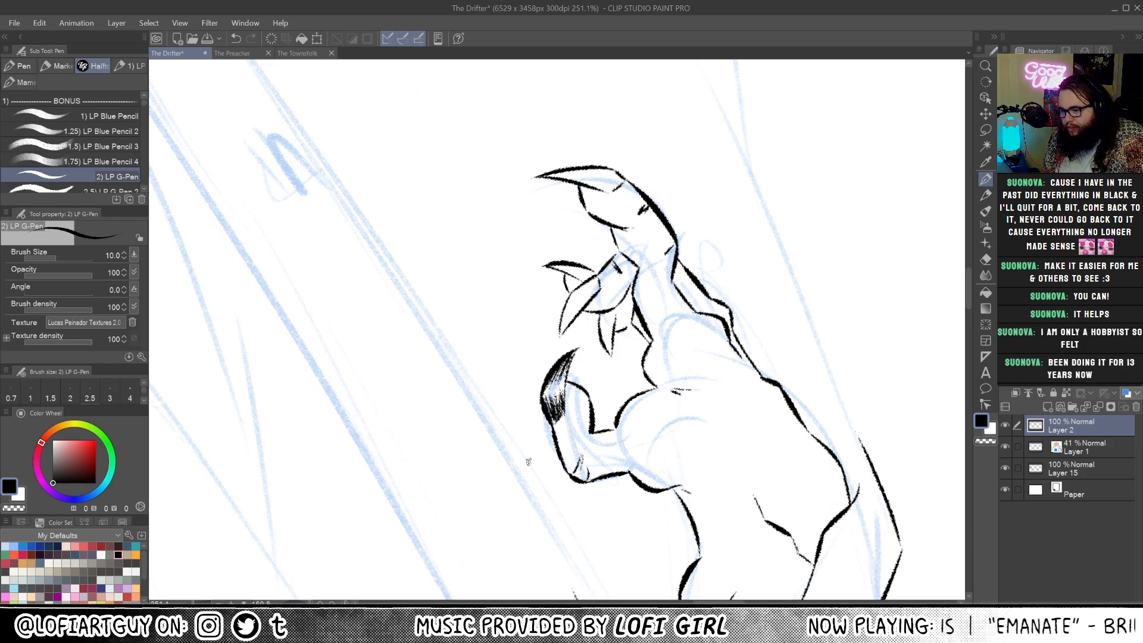
left_click_drag(529, 462, 649, 324)
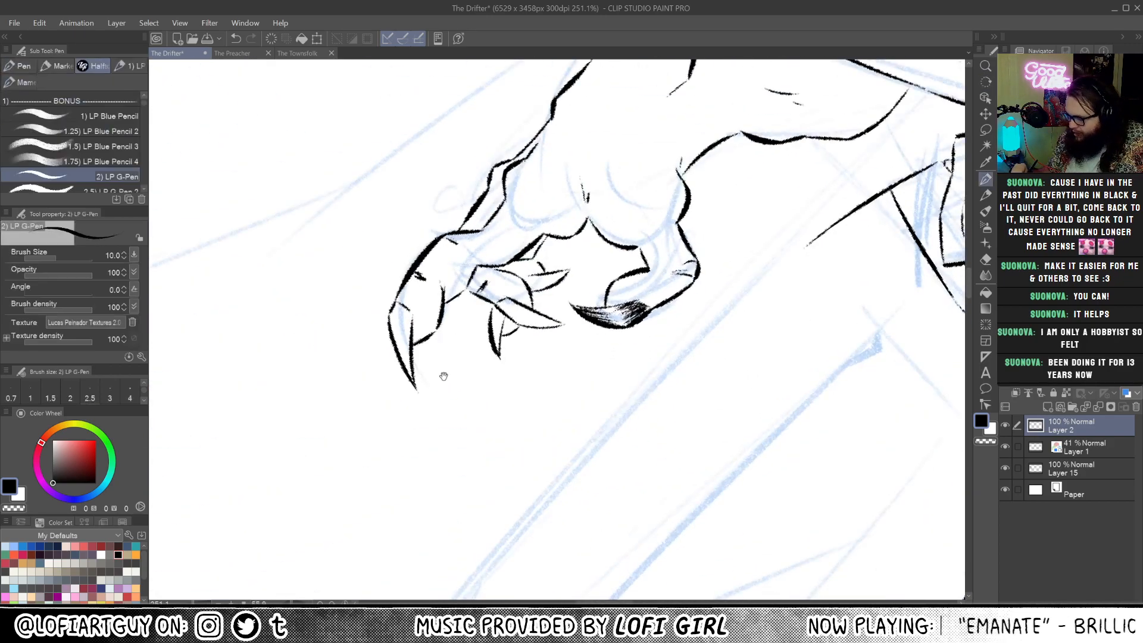
left_click_drag(441, 376, 630, 324)
mouse_move(578, 255)
left_mouse_down()
mouse_move(589, 279)
mouse_move(587, 261)
mouse_move(595, 273)
mouse_move(599, 262)
mouse_move(598, 288)
mouse_move(623, 327)
mouse_move(603, 400)
mouse_move(606, 326)
left_mouse_up()
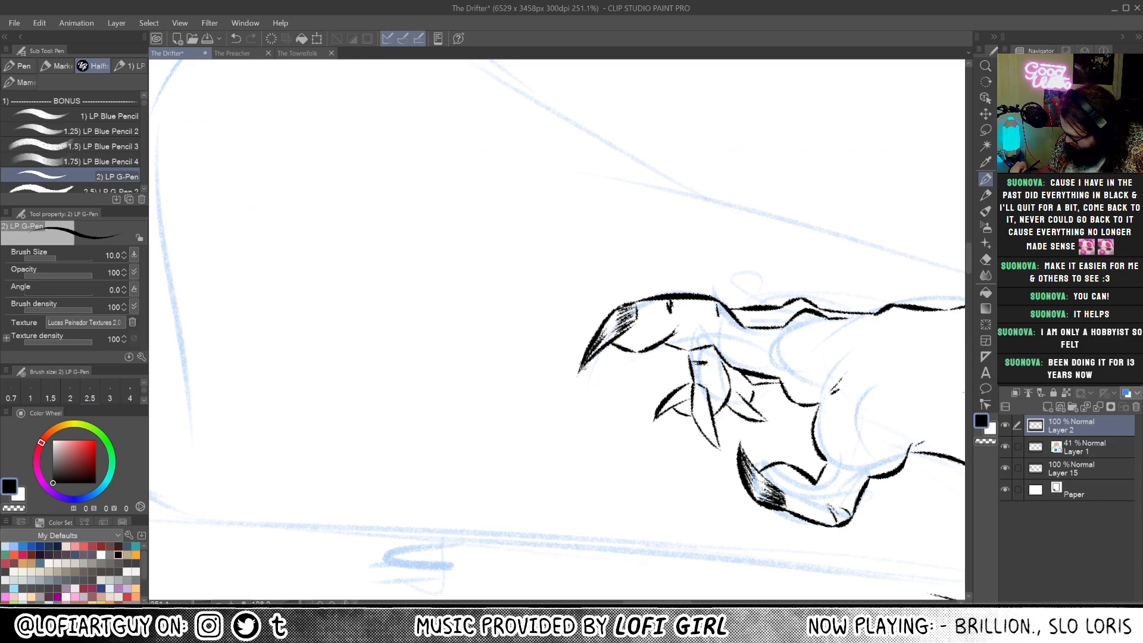
- Hatch the three smaller finger claws in the middle of the clawed hand to match the shaded thumb claw
mouse_move(572, 388)
left_mouse_down()
mouse_move(671, 319)
mouse_move(667, 327)
mouse_move(691, 324)
mouse_move(690, 347)
left_mouse_up()
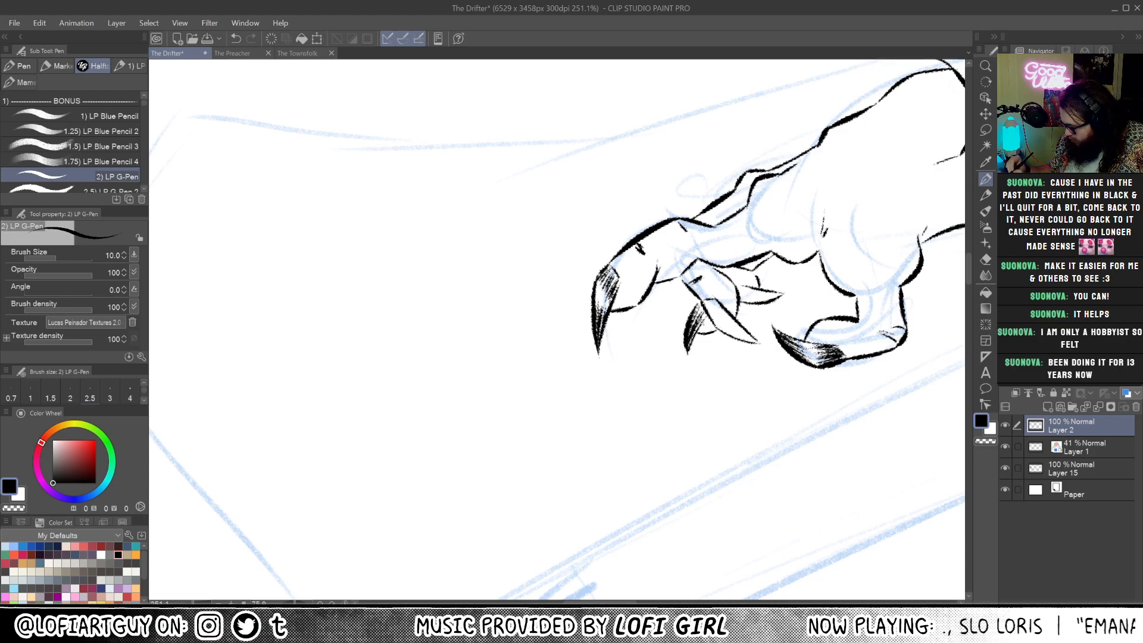
mouse_move(719, 412)
left_mouse_down()
mouse_move(589, 455)
mouse_move(556, 416)
mouse_move(631, 334)
left_mouse_up()
mouse_move(554, 289)
left_mouse_down()
mouse_move(539, 324)
mouse_move(554, 283)
mouse_move(543, 271)
left_mouse_up()
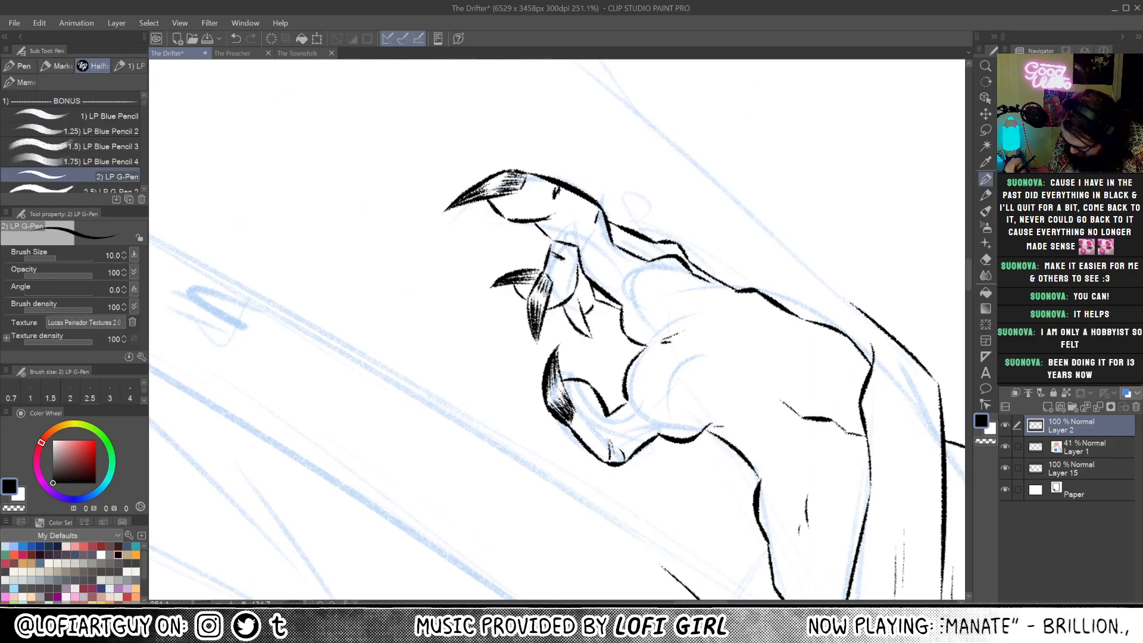
left_click_drag(538, 290, 595, 311)
key("shift+space")
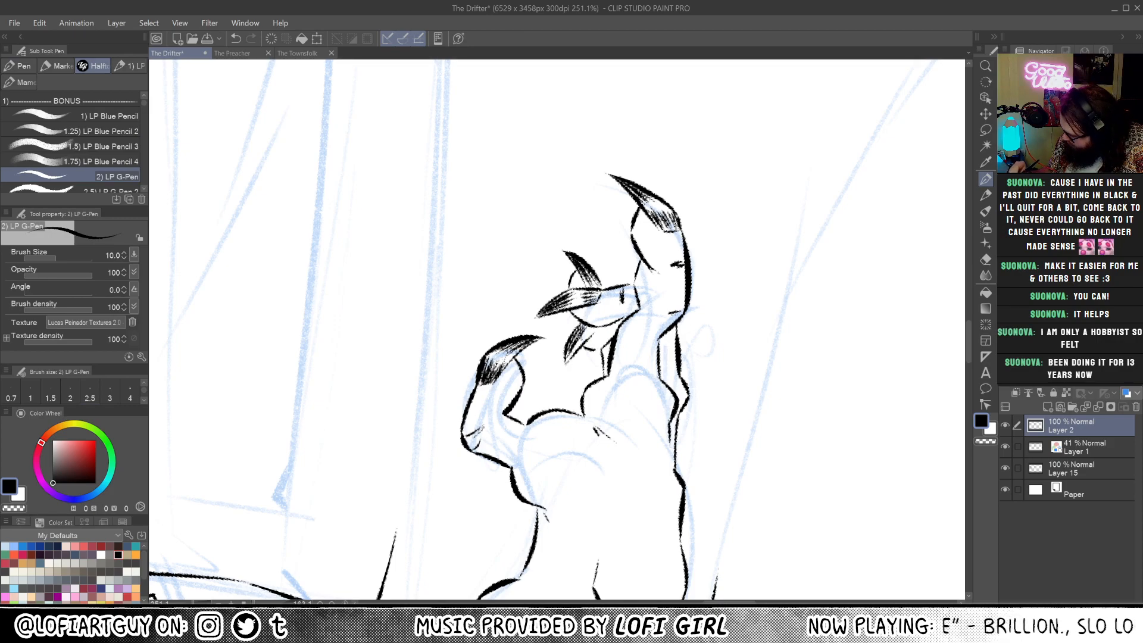
left_click_drag(566, 360, 593, 325)
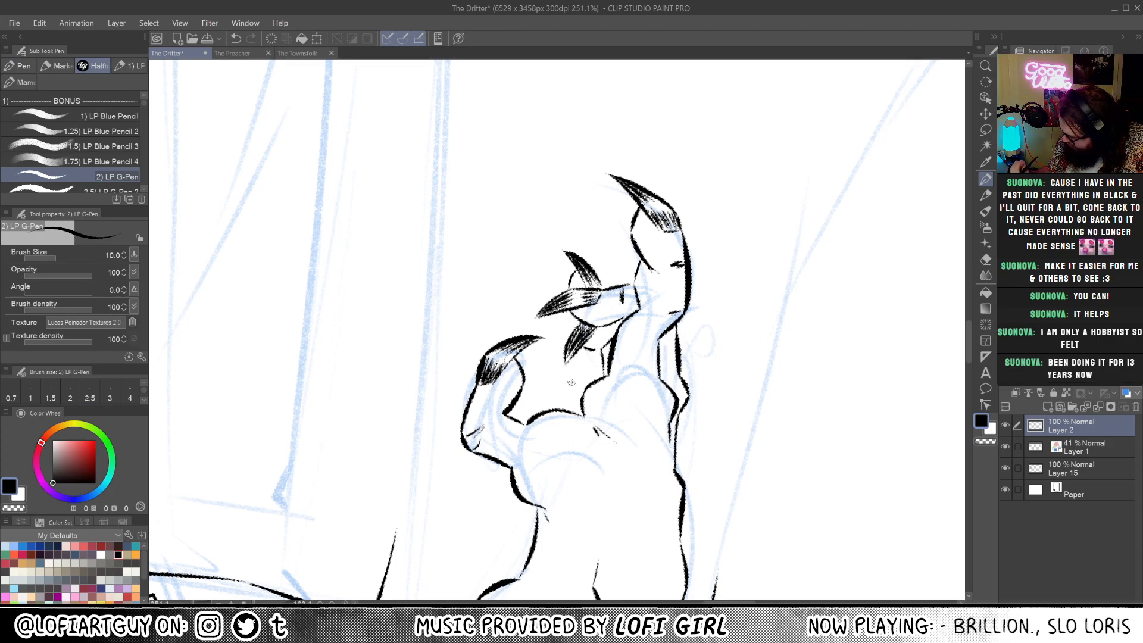
- Examine the inked figure from hood to holster together with the shaded claws
key("space")
left_click_drag(572, 383, 484, 316)
key("ctrl+space")
left_click_drag(646, 312, 524, 321)
key("shift+space")
left_click_drag(506, 443, 666, 272)
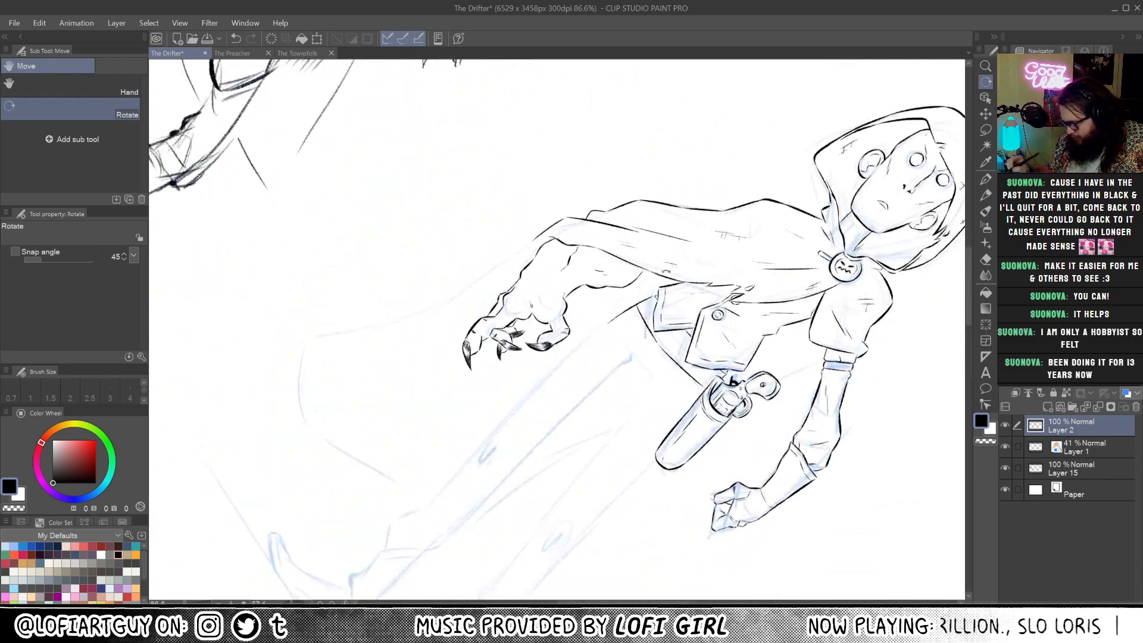
key("ctrl+space")
left_click_drag(520, 368, 463, 438)
left_click_drag(588, 433, 577, 489)
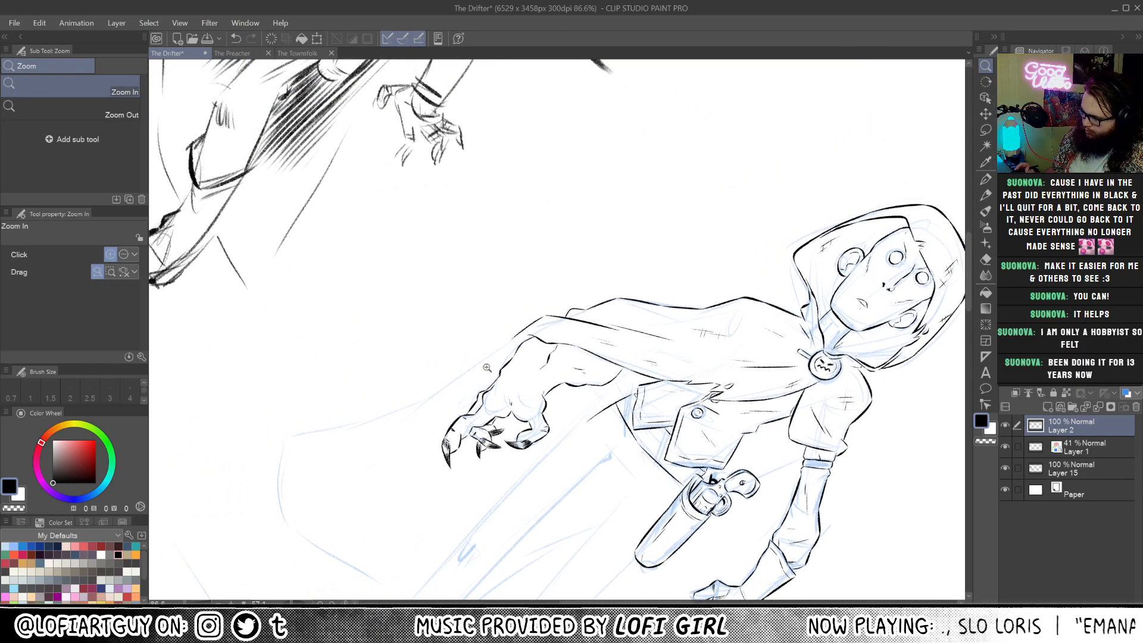
- Return to the clawed hand and add a new raster layer above Layer 2
left_click_drag(468, 430, 547, 430)
key("shift+space")
left_click_drag(482, 480, 709, 360)
key("ctrl+space")
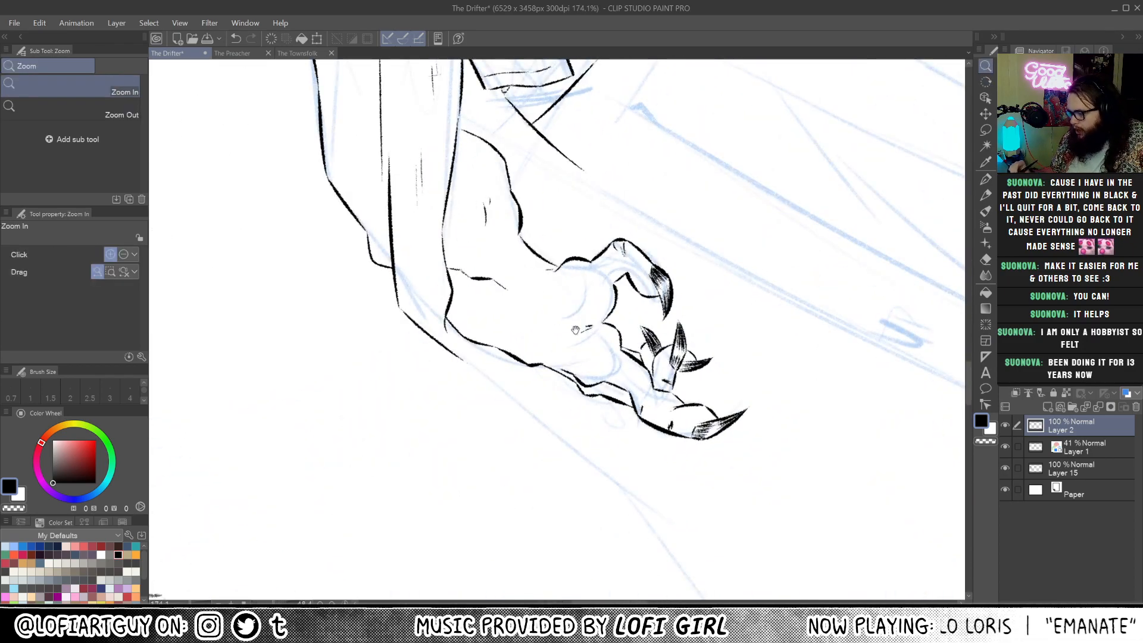
left_click_drag(508, 403, 483, 507)
left_click(1047, 407)
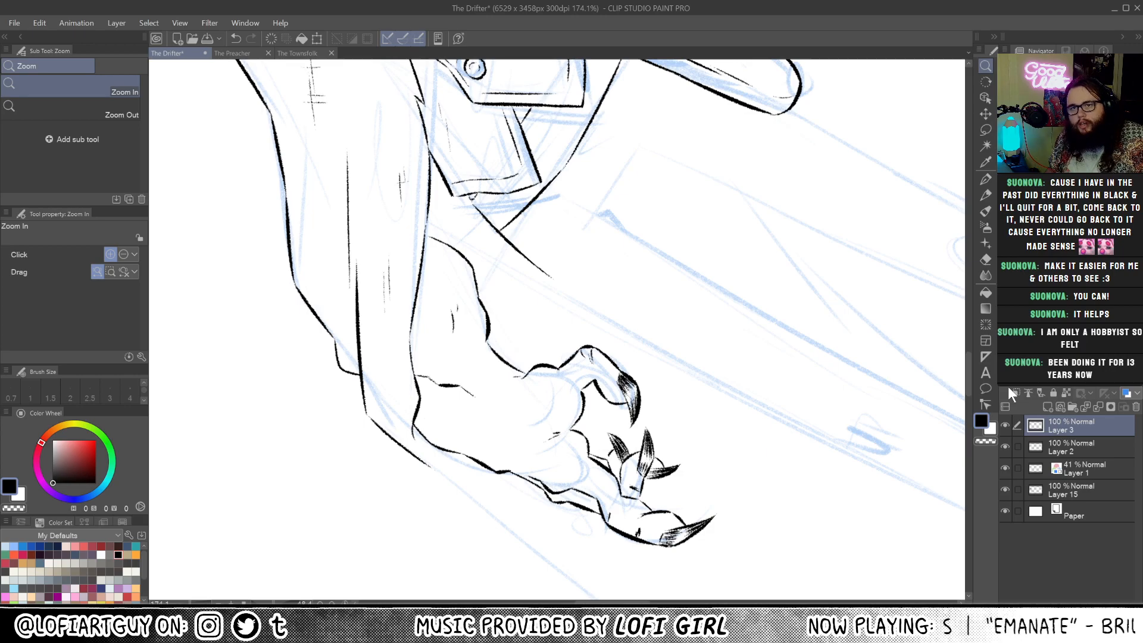
- Ink thin curved wrap lines across the clawed hand's wrist and the base of its palm on the new layer
left_click_drag(510, 331, 619, 278)
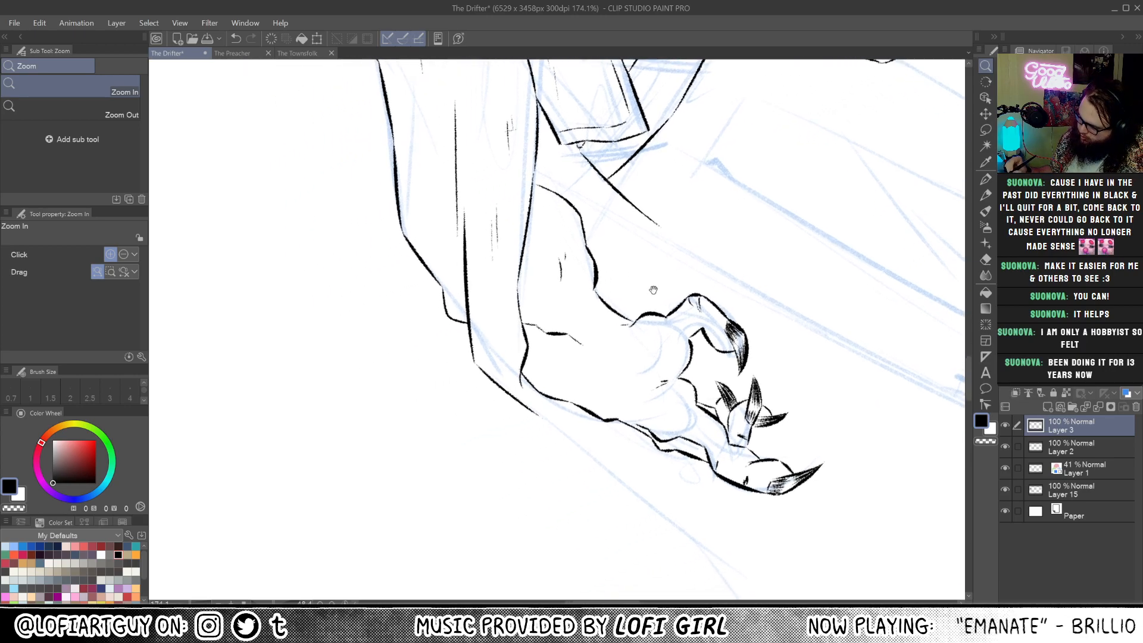
scroll(565, 386, "up", 2)
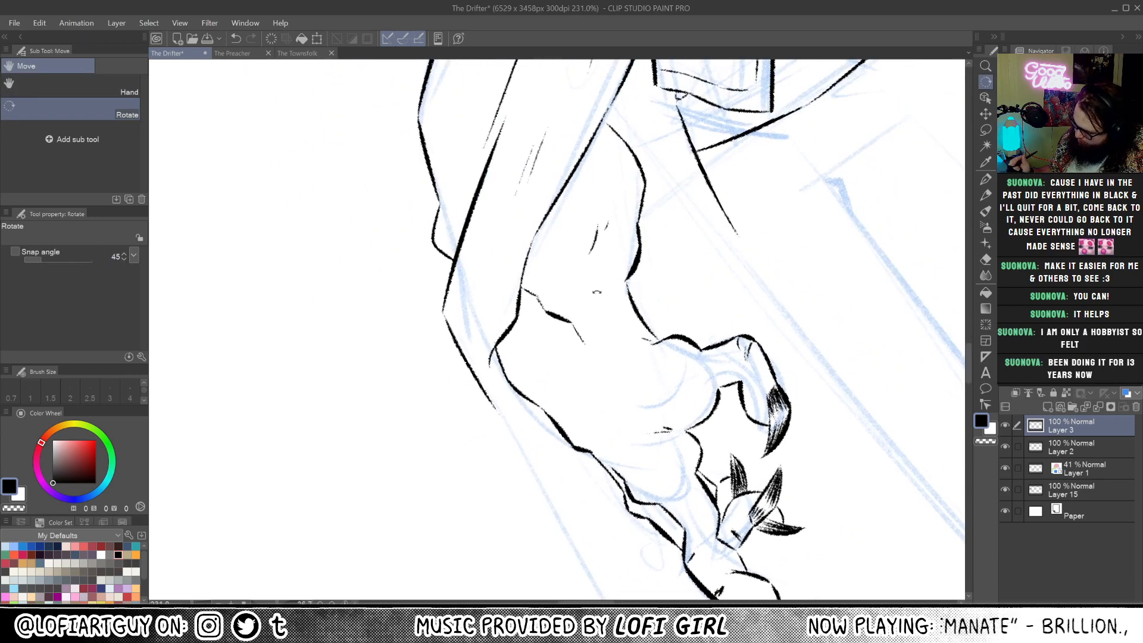
key("p")
key("ctrl+z")
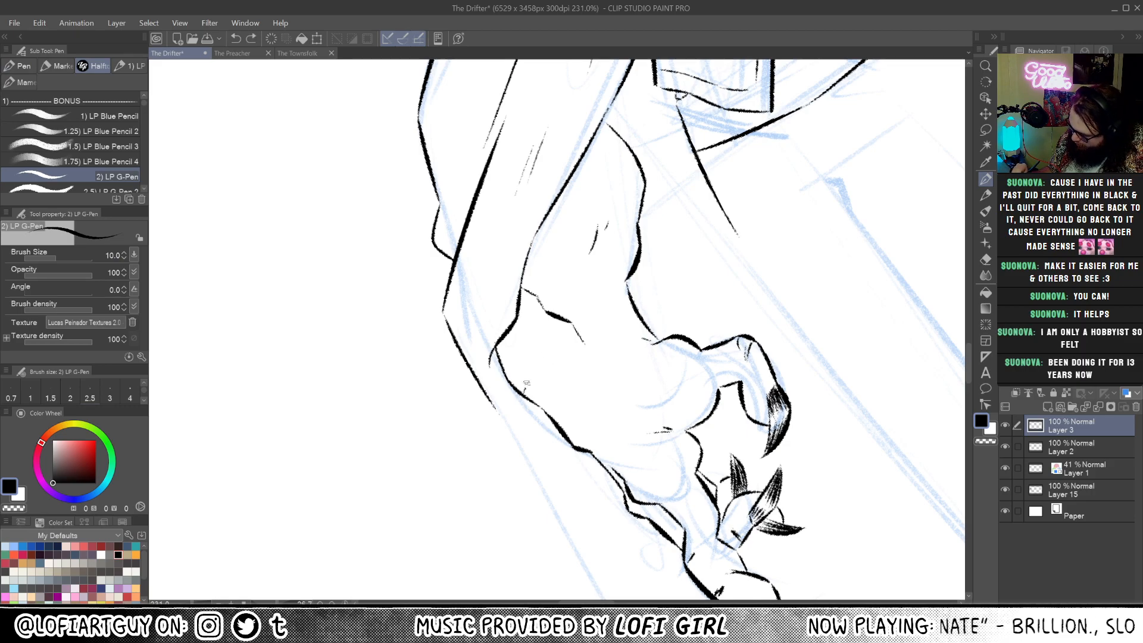
mouse_move(539, 357)
left_mouse_down()
mouse_move(598, 304)
mouse_move(630, 294)
left_mouse_up()
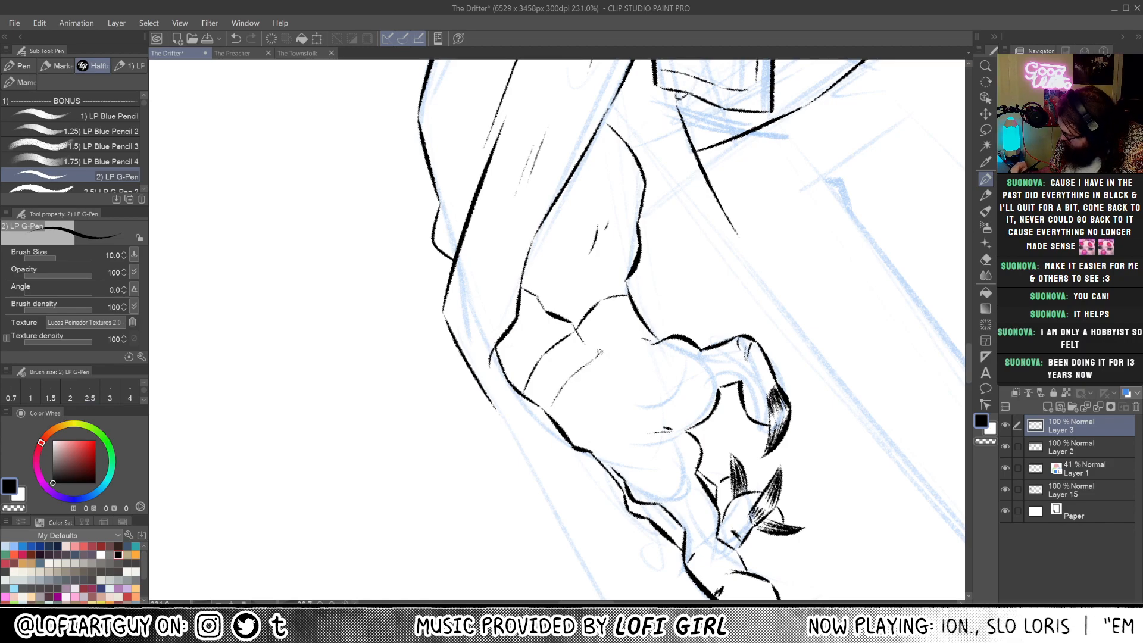
mouse_move(595, 356)
left_mouse_down()
mouse_move(623, 326)
mouse_move(655, 333)
mouse_move(625, 396)
mouse_move(633, 359)
mouse_move(600, 379)
mouse_move(615, 337)
left_mouse_up()
key("ctrl+space")
key("ctrl+z")
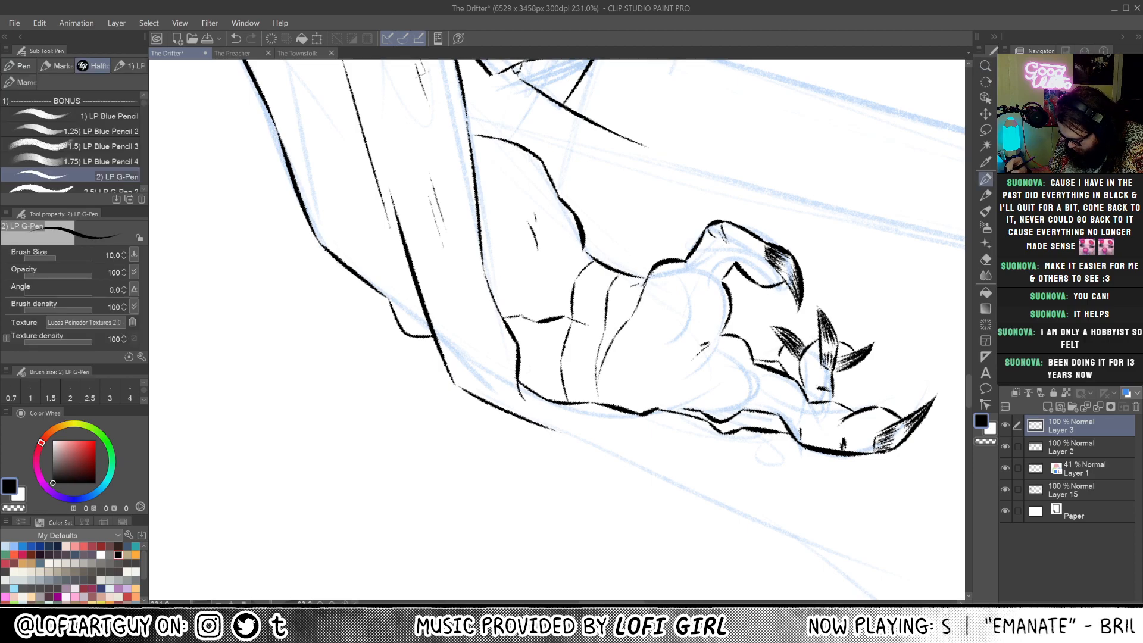
mouse_move(676, 194)
left_mouse_down()
mouse_move(629, 269)
mouse_move(623, 314)
left_mouse_up()
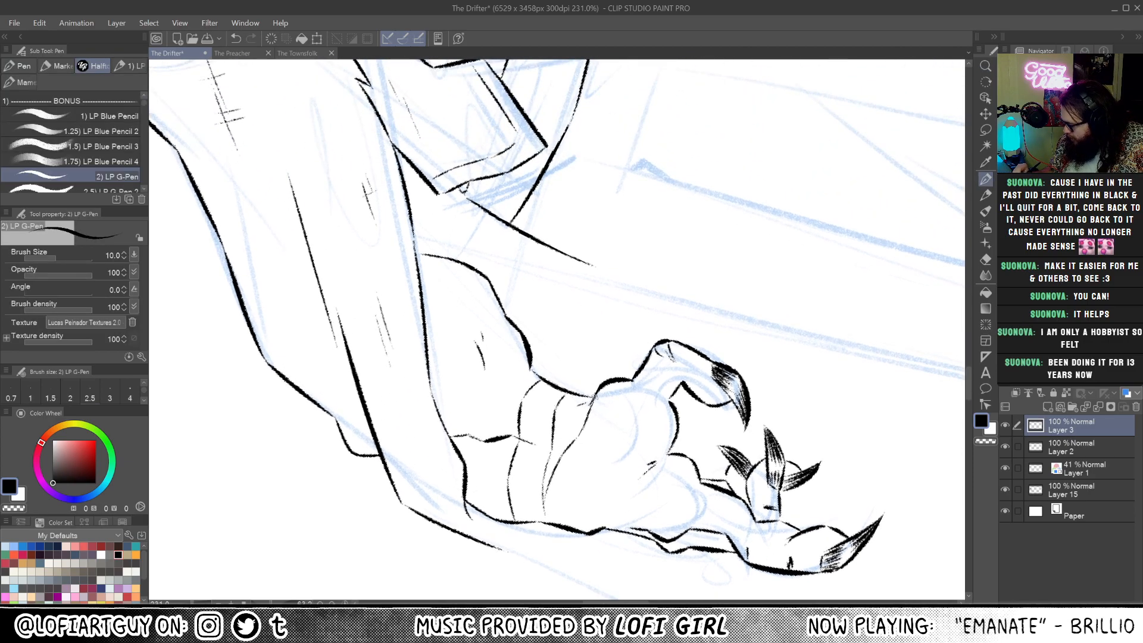
- Ink short diagonal lines crossing the wrist bands so the wraps overlap beside the wrist crease
left_click_drag(594, 396, 559, 489)
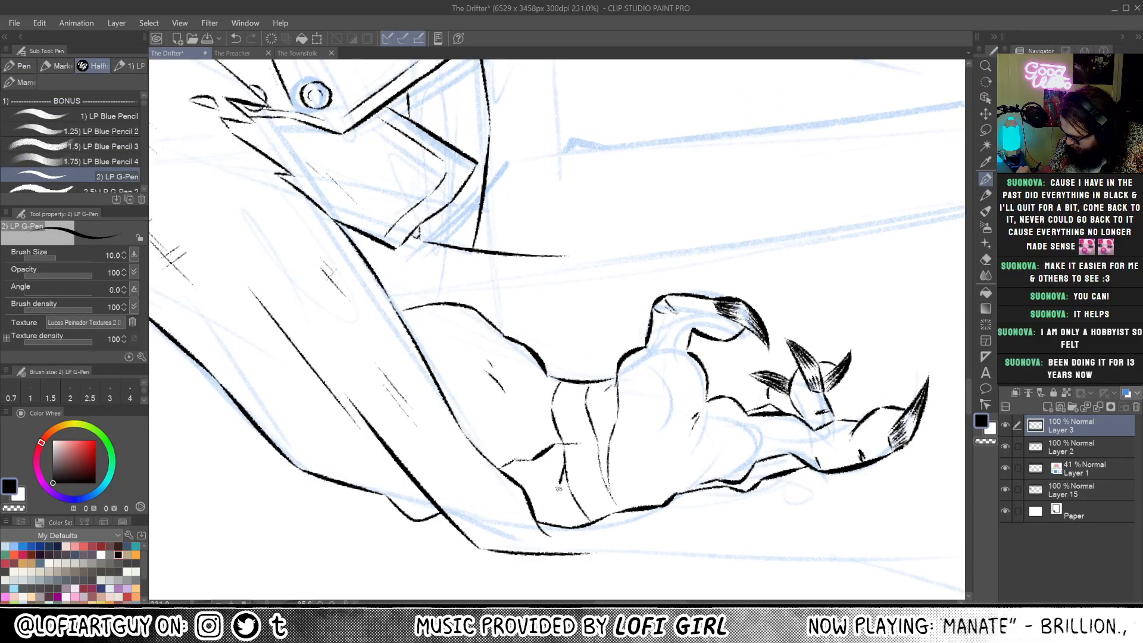
left_click_drag(592, 318, 706, 271)
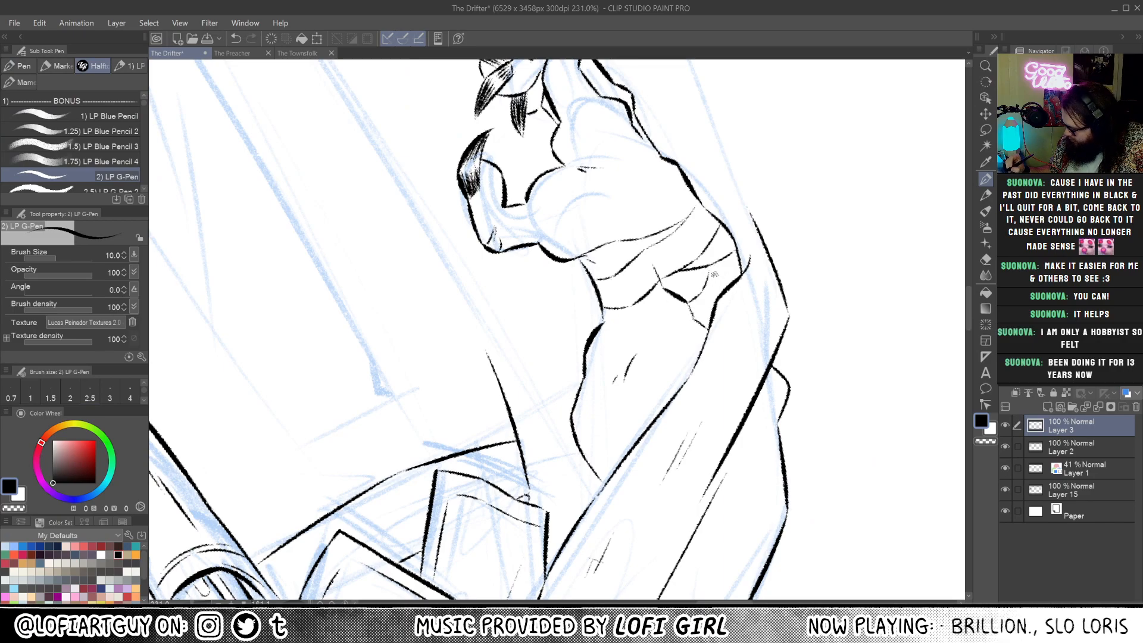
mouse_move(689, 303)
left_mouse_down()
mouse_move(674, 327)
mouse_move(658, 469)
left_mouse_up()
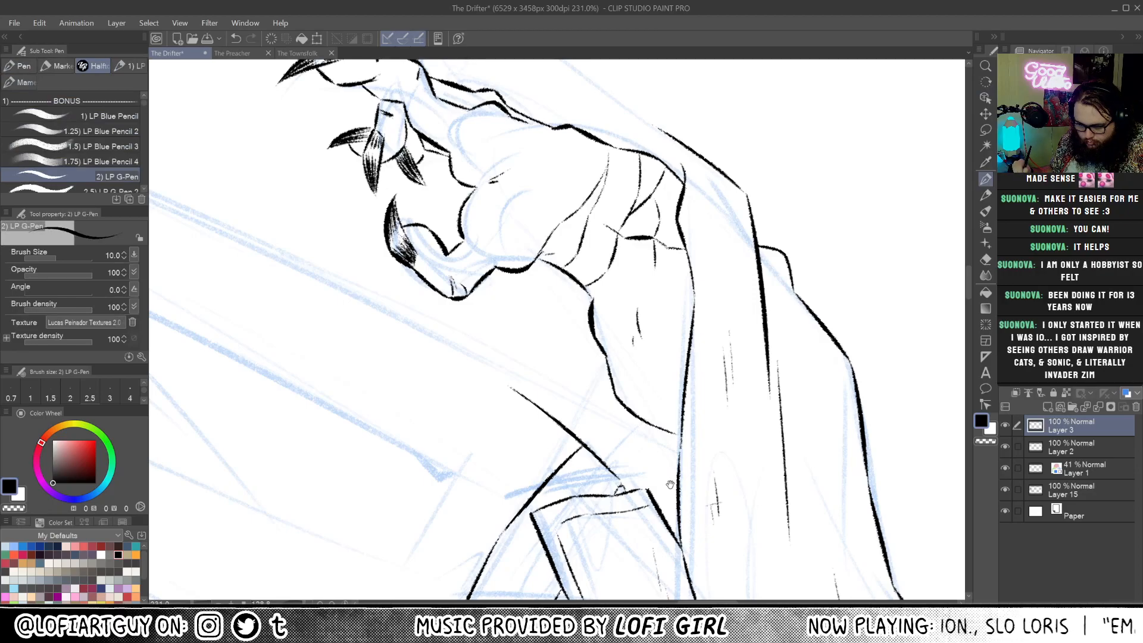
- Ink a curved wrap line across the forearm above the wrist bands, running in from both edges
left_click_drag(623, 352, 604, 410)
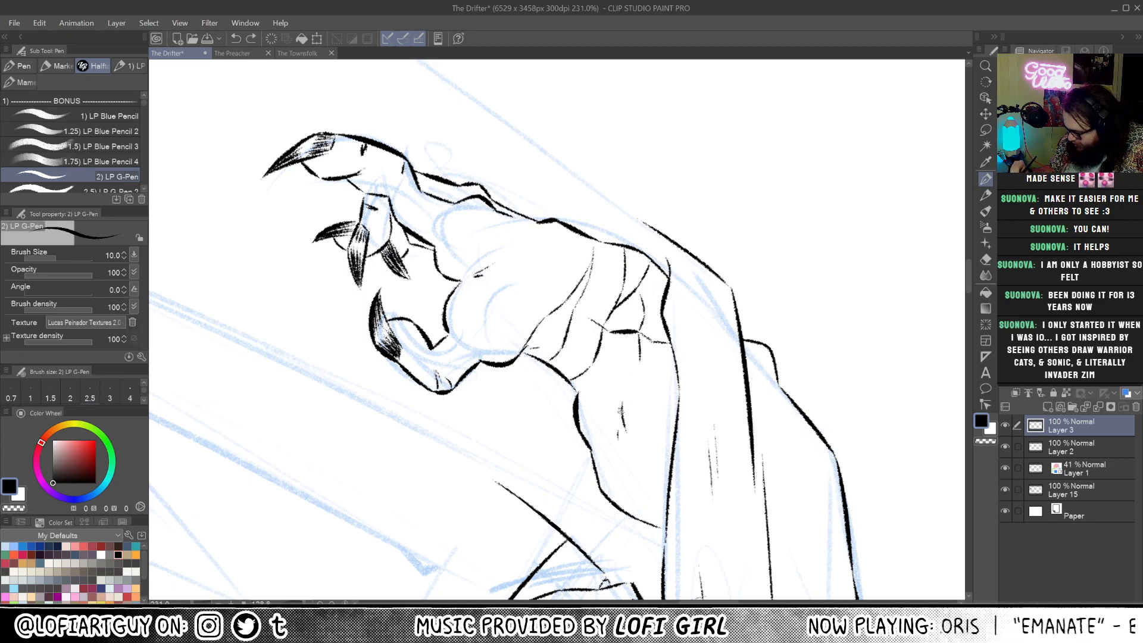
left_click_drag(621, 414, 637, 380)
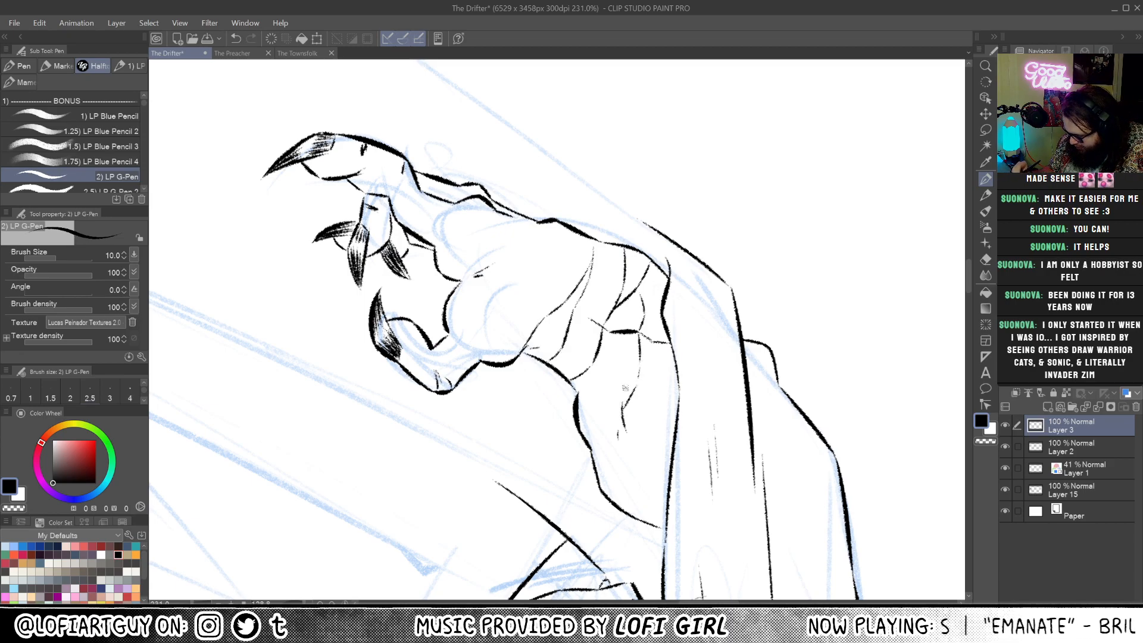
left_click_drag(598, 440, 615, 424)
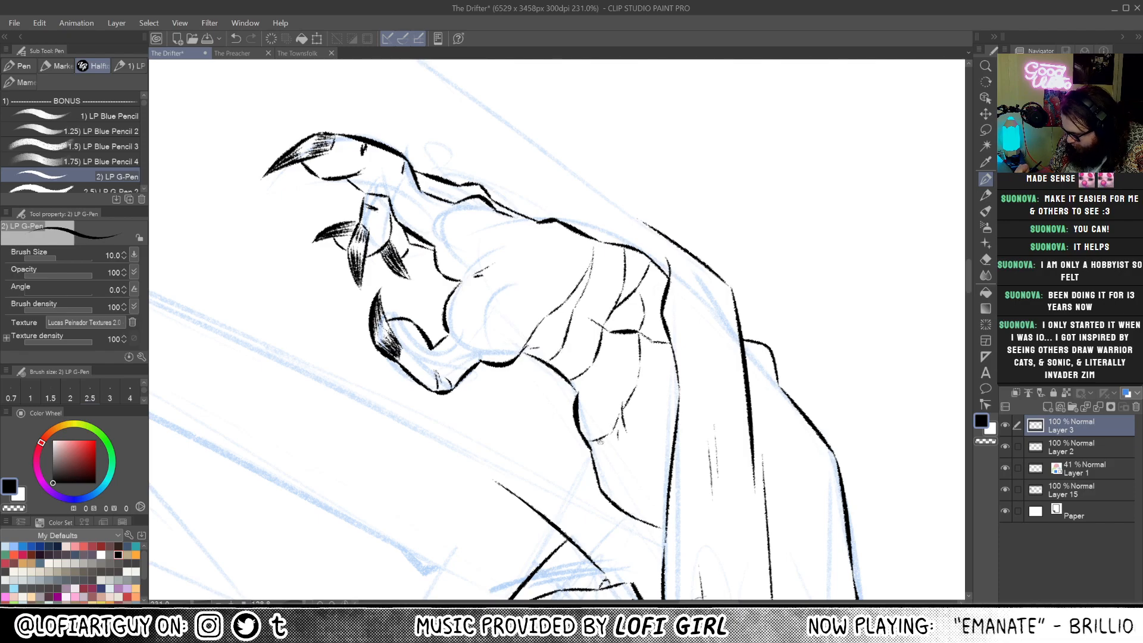
key("shift+space")
mouse_move(617, 337)
left_mouse_down()
mouse_move(527, 289)
mouse_move(522, 328)
left_mouse_up()
left_click_drag(523, 328, 557, 485)
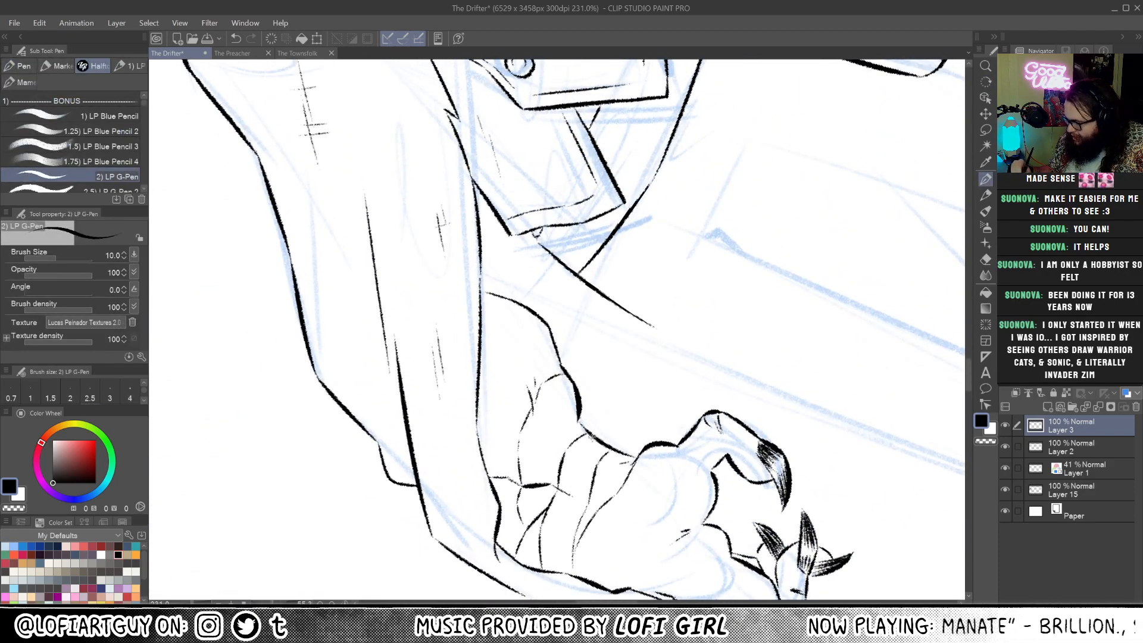
- Ink further curved wrap lines across the forearm toward the sleeve opening, with a short diagonal overlap near the forearm's inner edge
key("shift+space")
mouse_move(494, 462)
left_mouse_down()
mouse_move(450, 418)
mouse_move(586, 355)
mouse_move(644, 293)
mouse_move(671, 275)
mouse_move(661, 284)
mouse_move(686, 281)
mouse_move(637, 441)
mouse_move(596, 487)
mouse_move(572, 420)
left_mouse_up()
key("ctrl+z")
key("r")
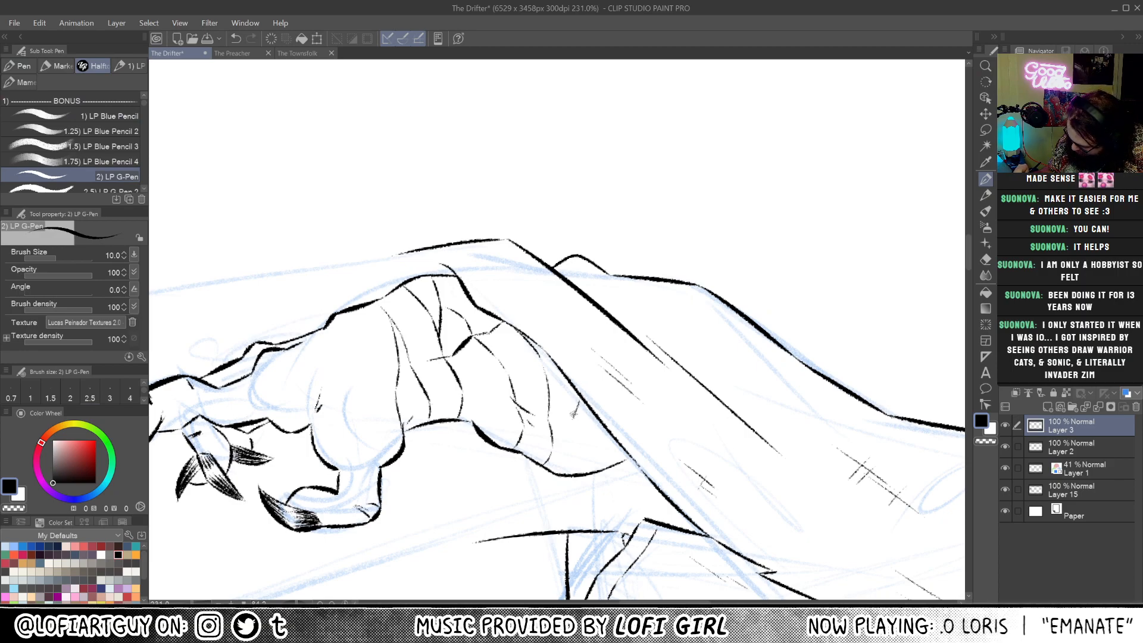
left_click_drag(574, 414, 545, 470)
key("ctrl+z")
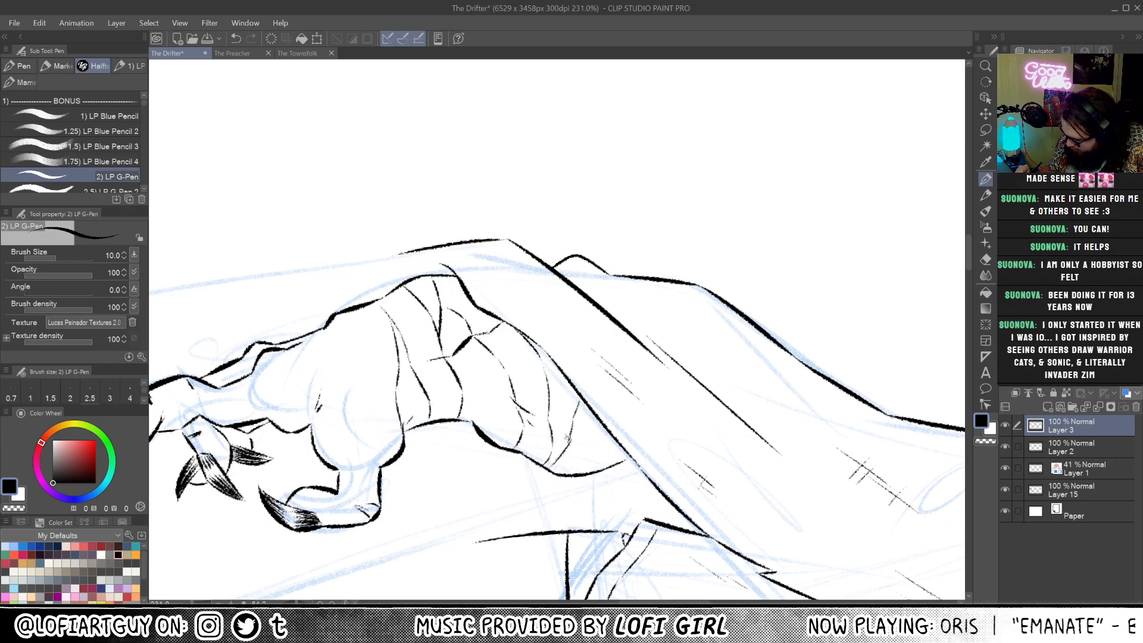
key("ctrl+z")
- Ink long curved wrap lines across the back of the clawed hand, fanning from the palm edge toward the wrist
key("shift+space")
left_click_drag(466, 521, 665, 148)
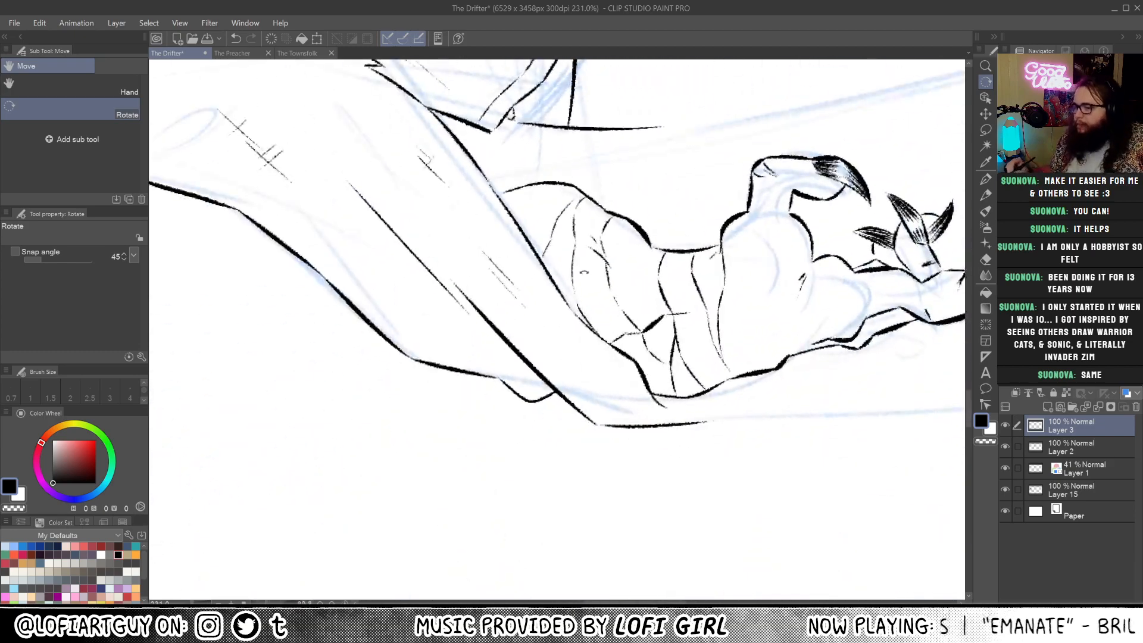
key("space")
left_click_drag(588, 334, 612, 518)
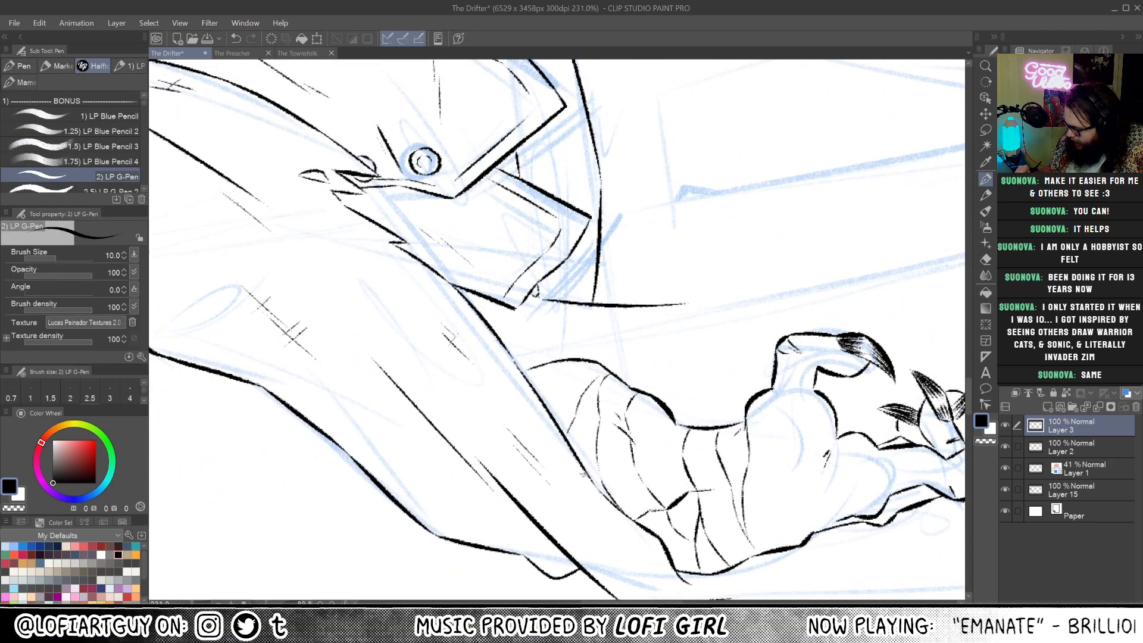
key("space")
left_click_drag(602, 538, 472, 481)
key("shift+space")
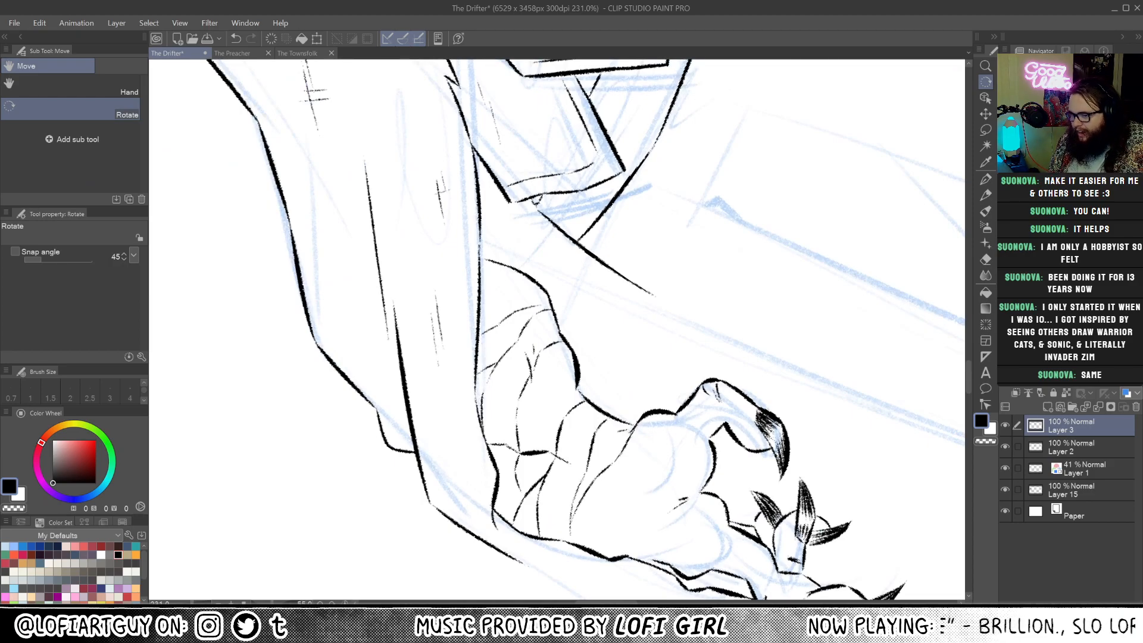
mouse_move(765, 375)
left_mouse_down()
mouse_move(486, 533)
mouse_move(406, 486)
mouse_move(515, 415)
mouse_move(569, 356)
left_mouse_up()
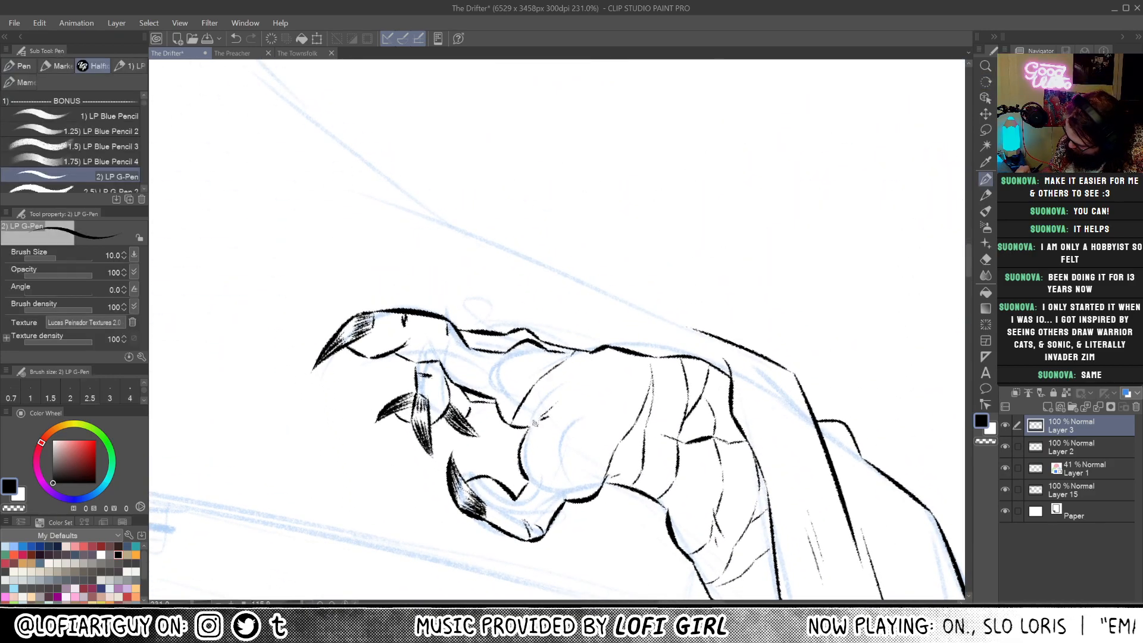
key("ctrl+z")
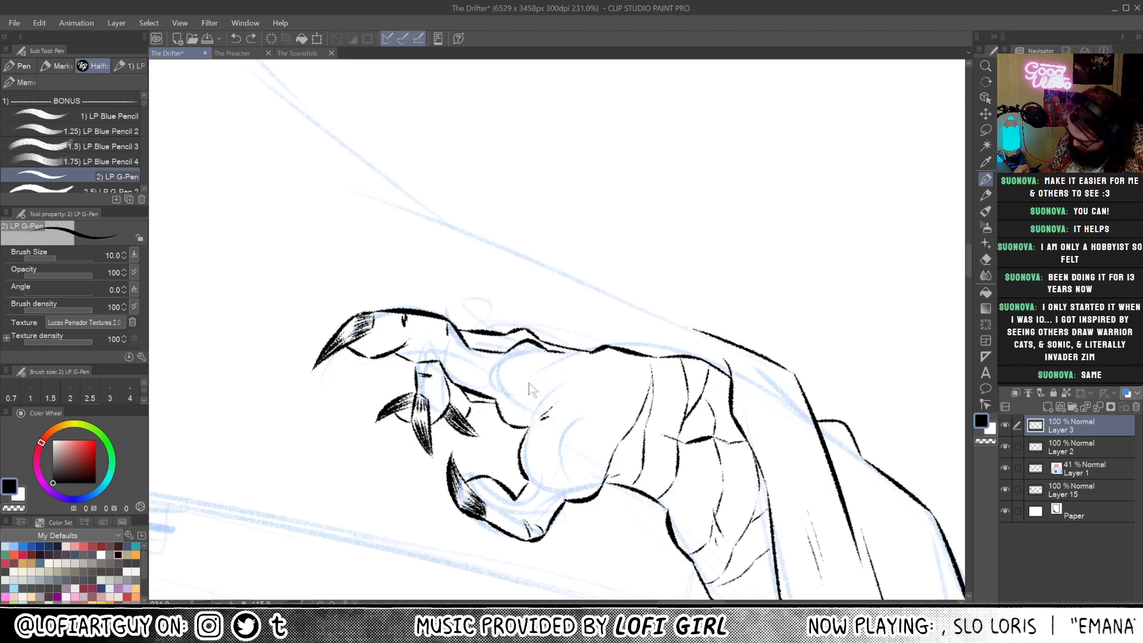
left_click_drag(541, 407, 583, 376)
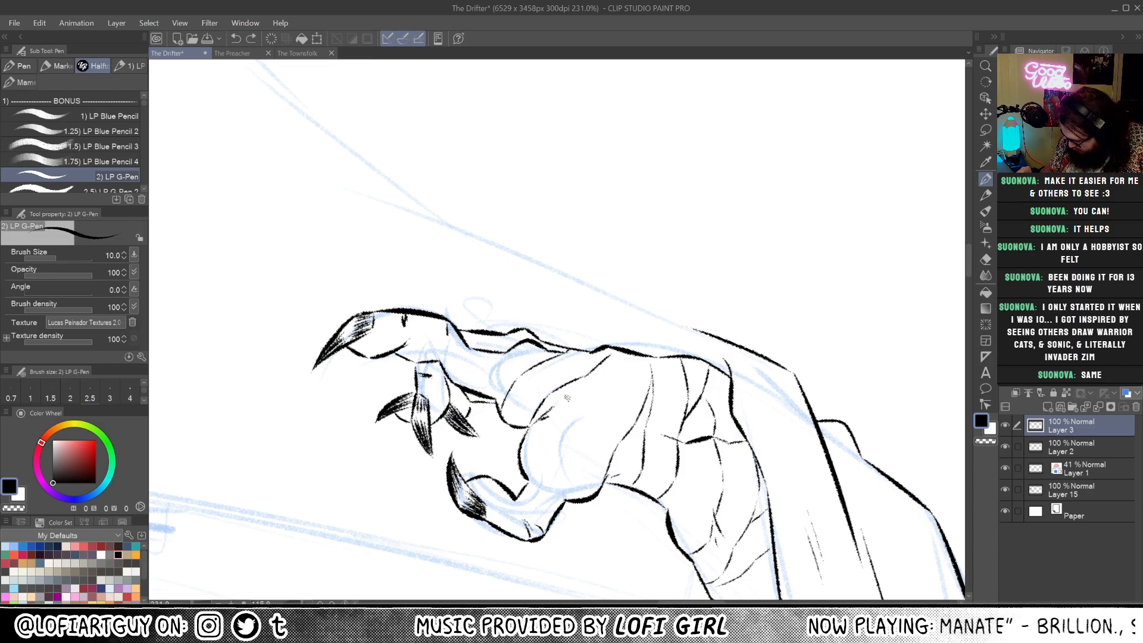
left_click_drag(559, 404, 553, 409)
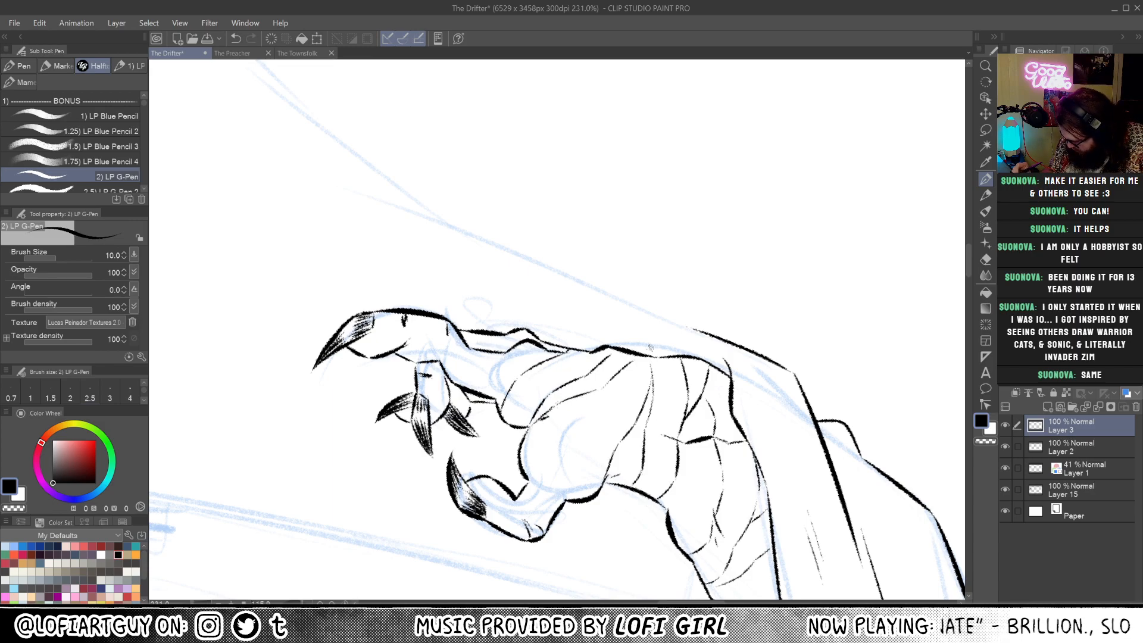
- Add small hatch marks as fabric texture on the wrap bands around the wrist and the base of the palm
key("r")
left_click_drag(640, 530, 589, 456)
key("r")
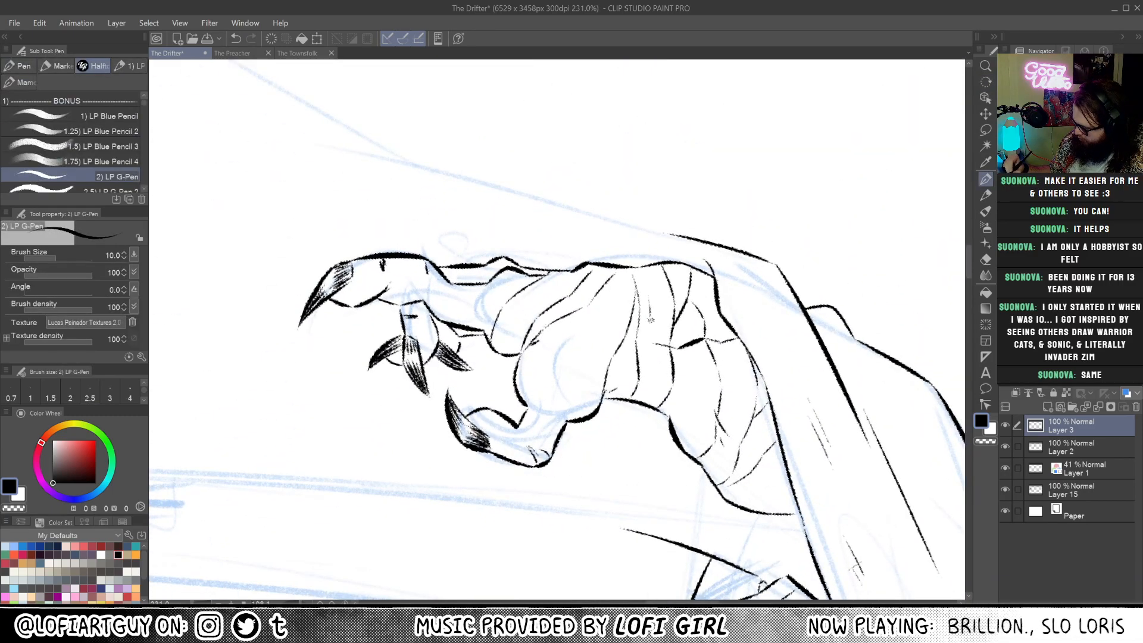
left_click_drag(652, 315, 653, 322)
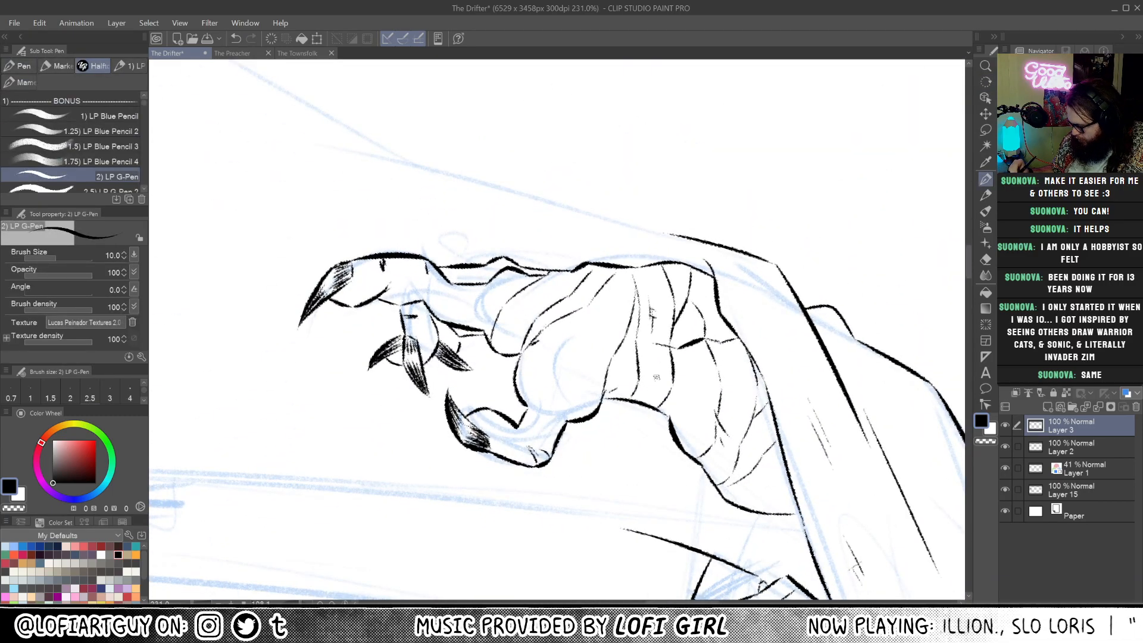
left_click_drag(661, 377, 659, 387)
key("r")
mouse_move(595, 497)
left_mouse_down()
mouse_move(717, 312)
mouse_move(708, 356)
mouse_move(586, 476)
left_mouse_up()
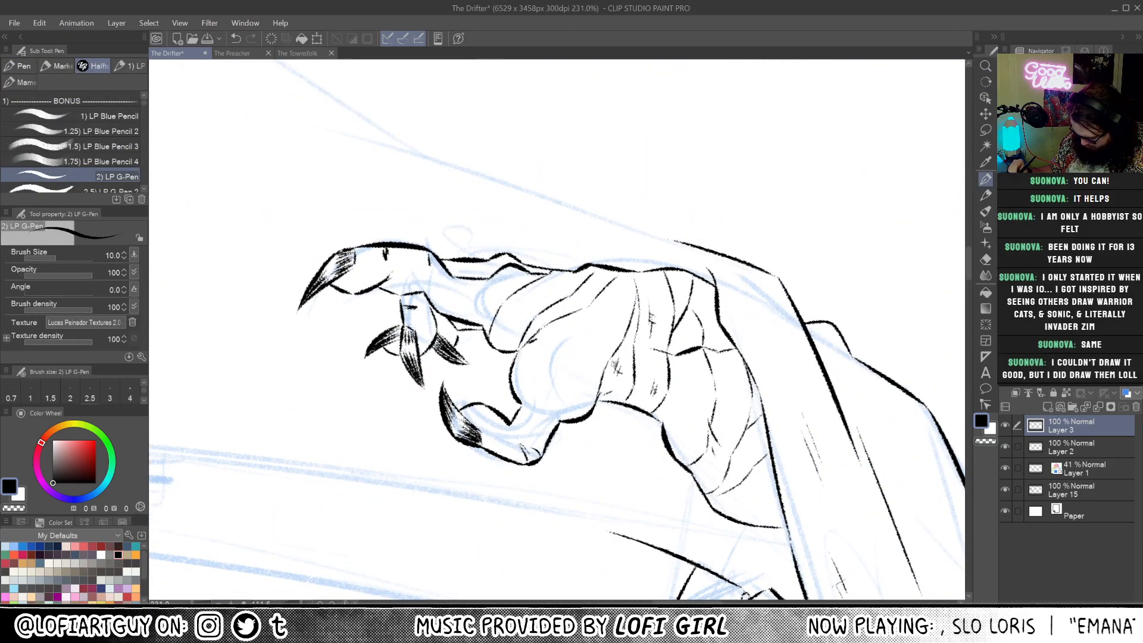
- Touch up the palm-side wrist outline on Layer 2 with the eraser where the wrap bands meet it
key("e")
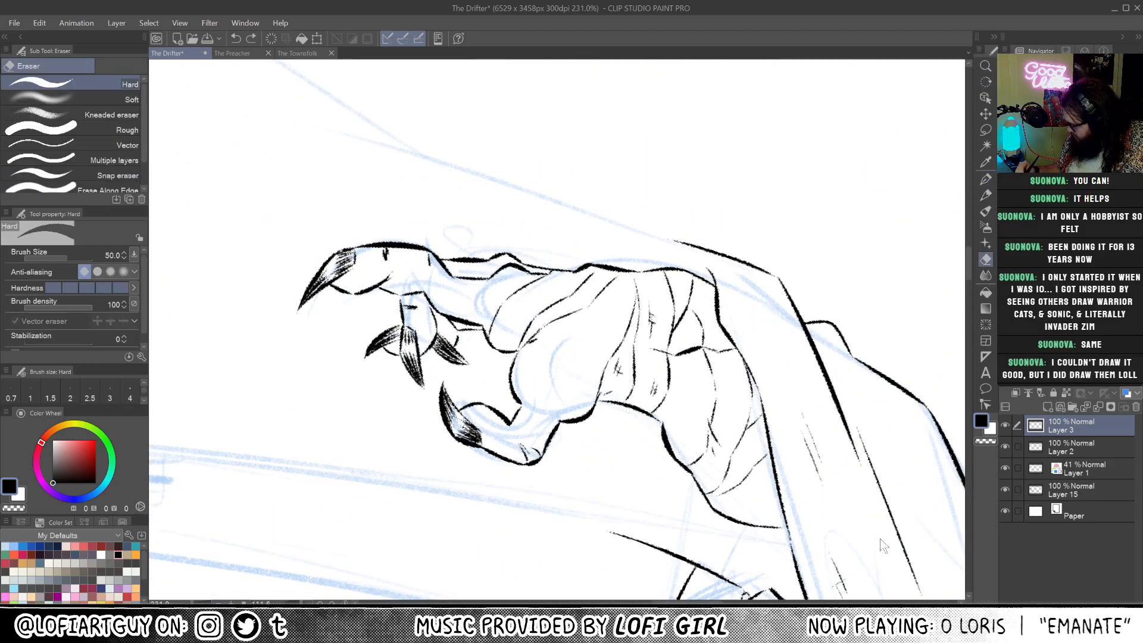
left_click(1040, 441)
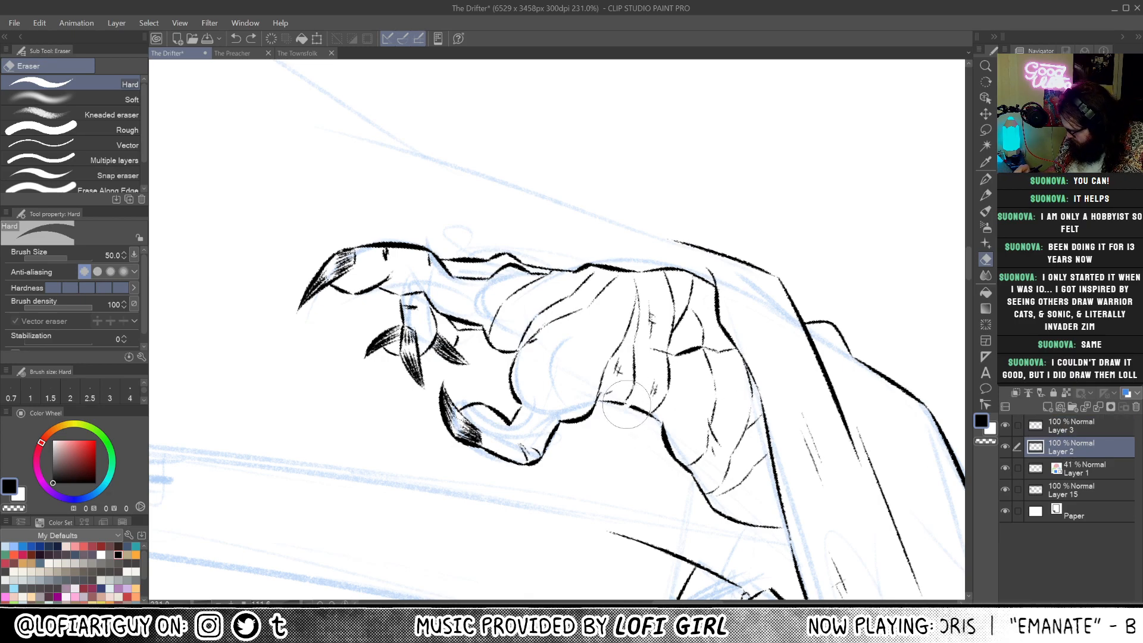
key("p")
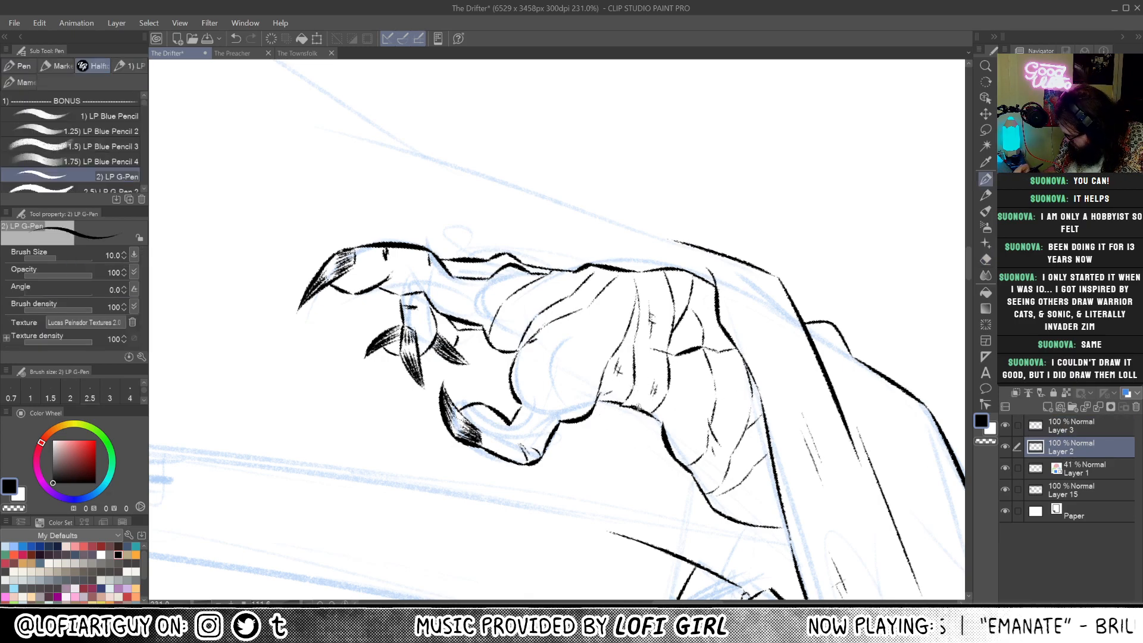
- Merge the wrap lines on Layer 3 down into Layer 2
key("r")
left_click_drag(568, 476, 768, 310)
left_click_drag(839, 393, 814, 538)
left_click(1079, 430)
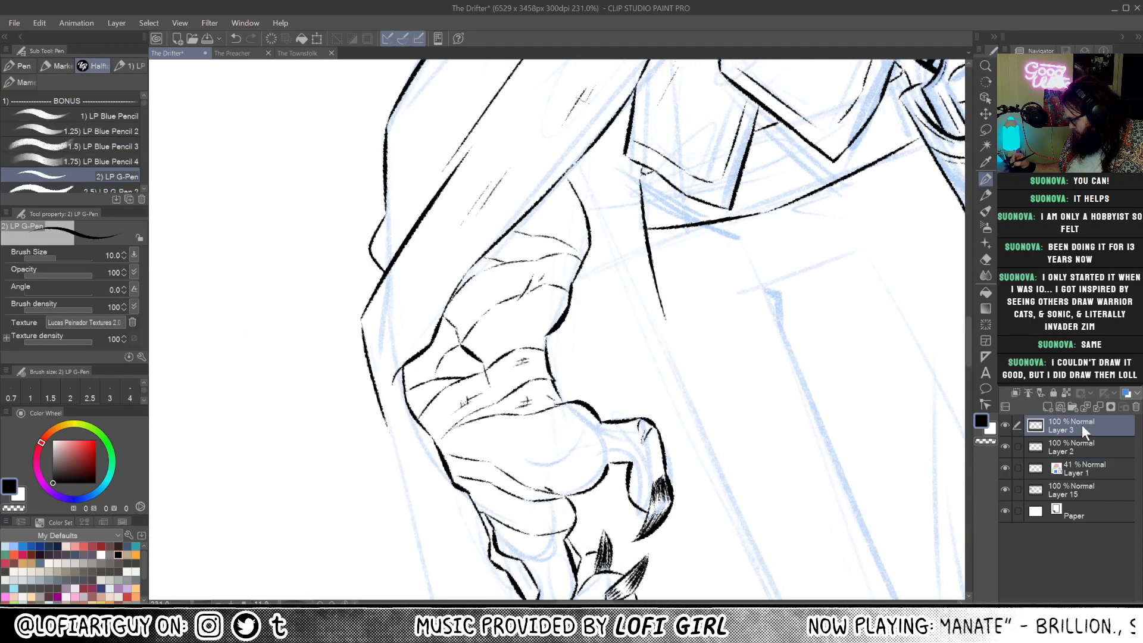
key("ctrl+e")
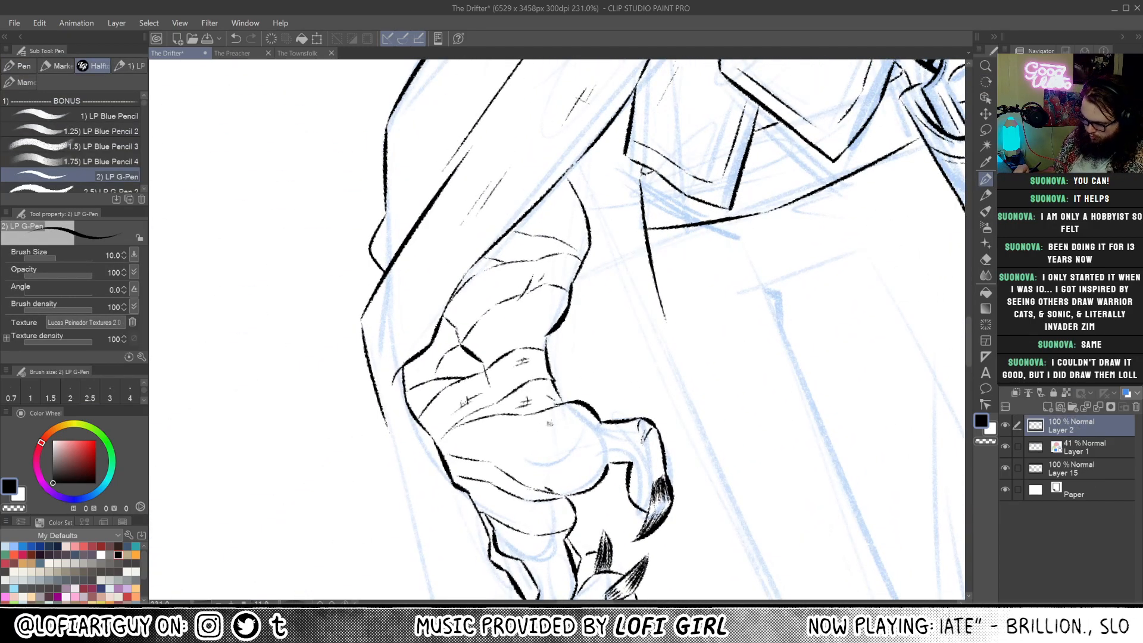
- Erase a small piece of the hand's outer outline at the lowest wrist band and re-ink it as a notch
left_click_drag(536, 460, 610, 449)
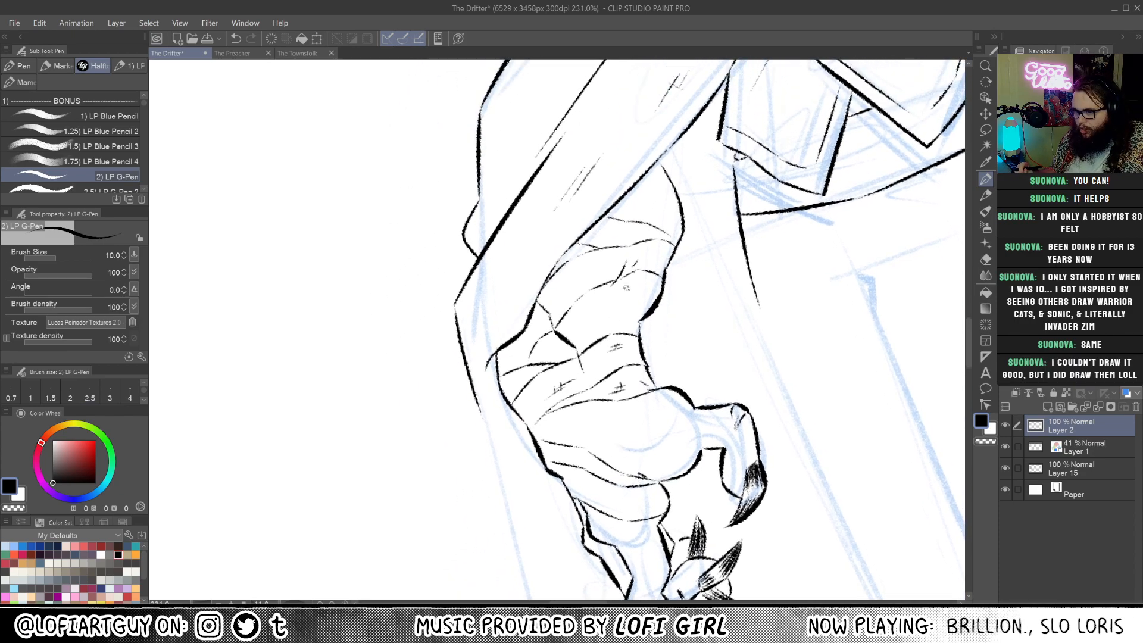
left_click_drag(608, 340, 669, 356)
key("p")
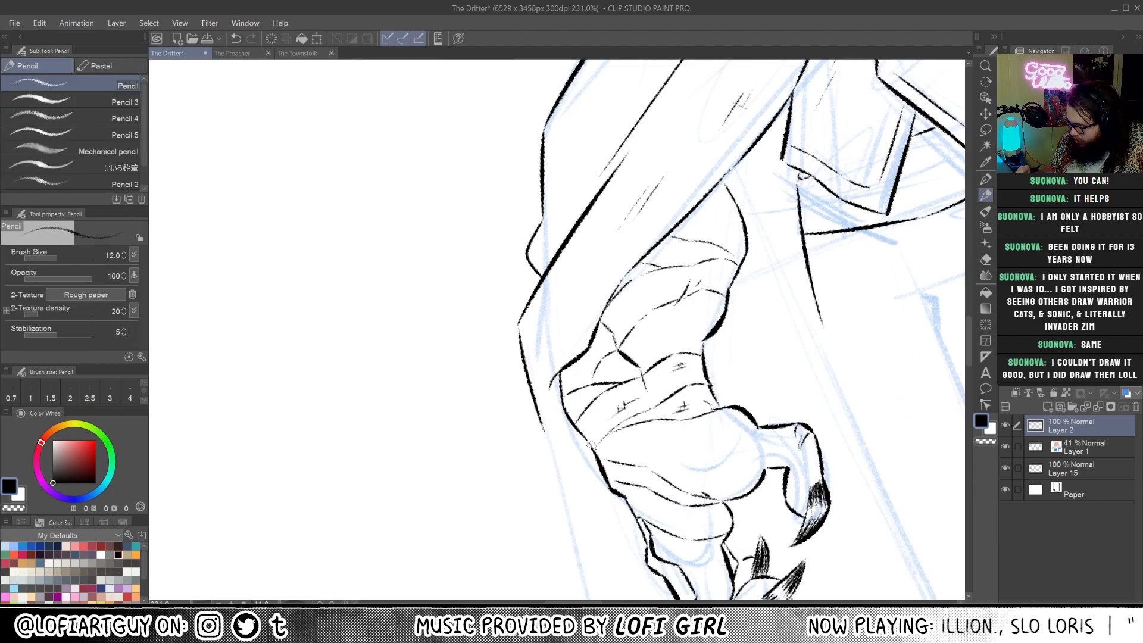
key("e")
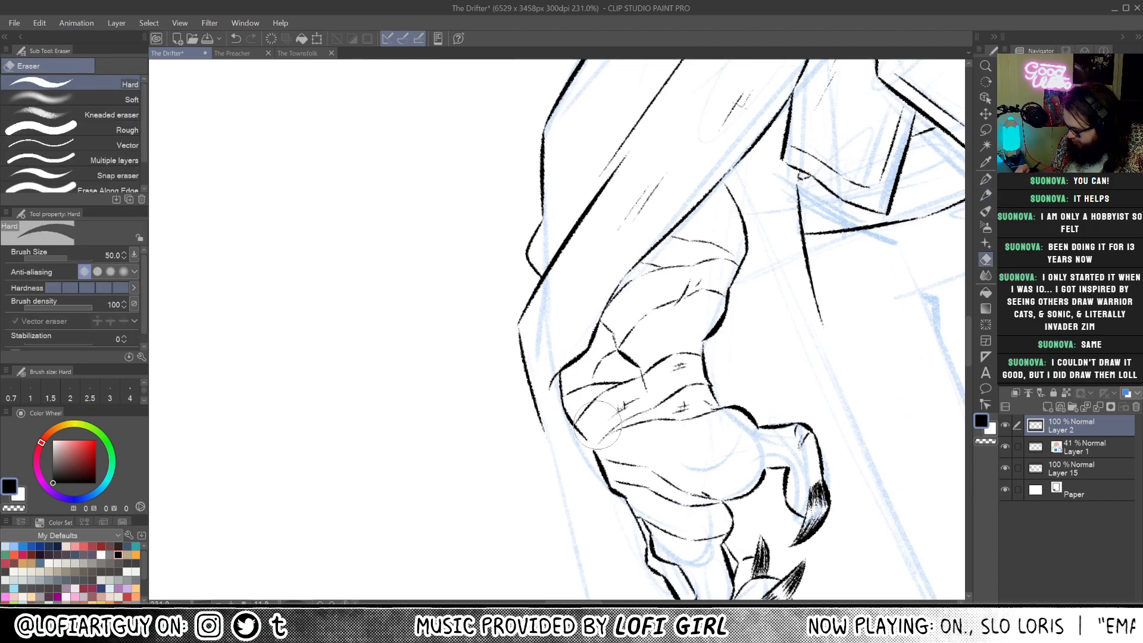
key("p")
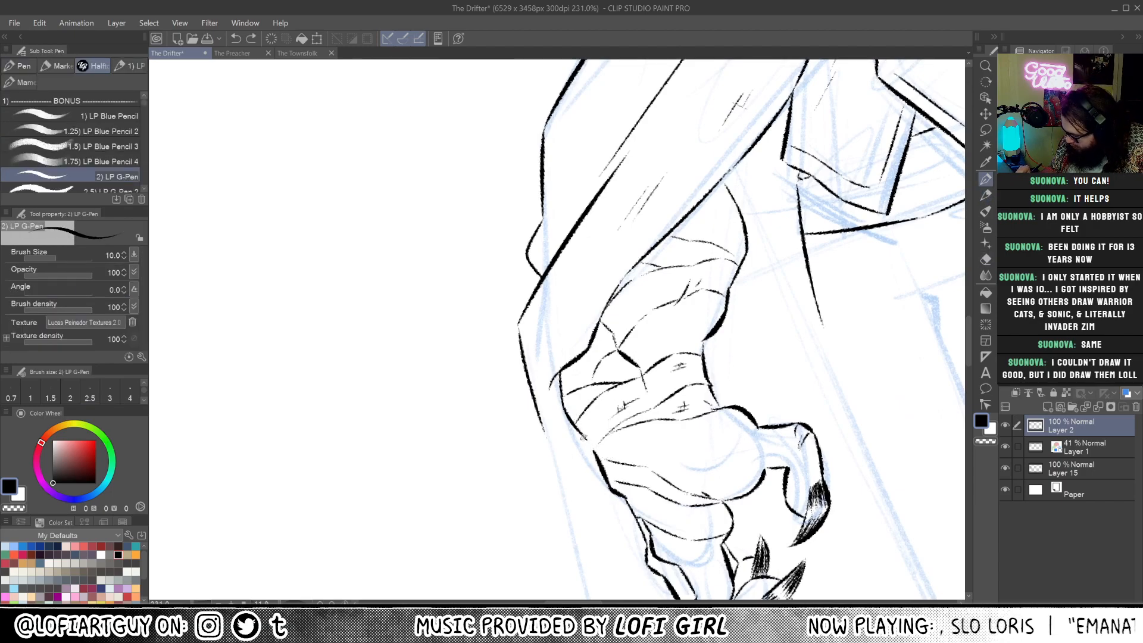
left_click_drag(583, 436, 593, 456)
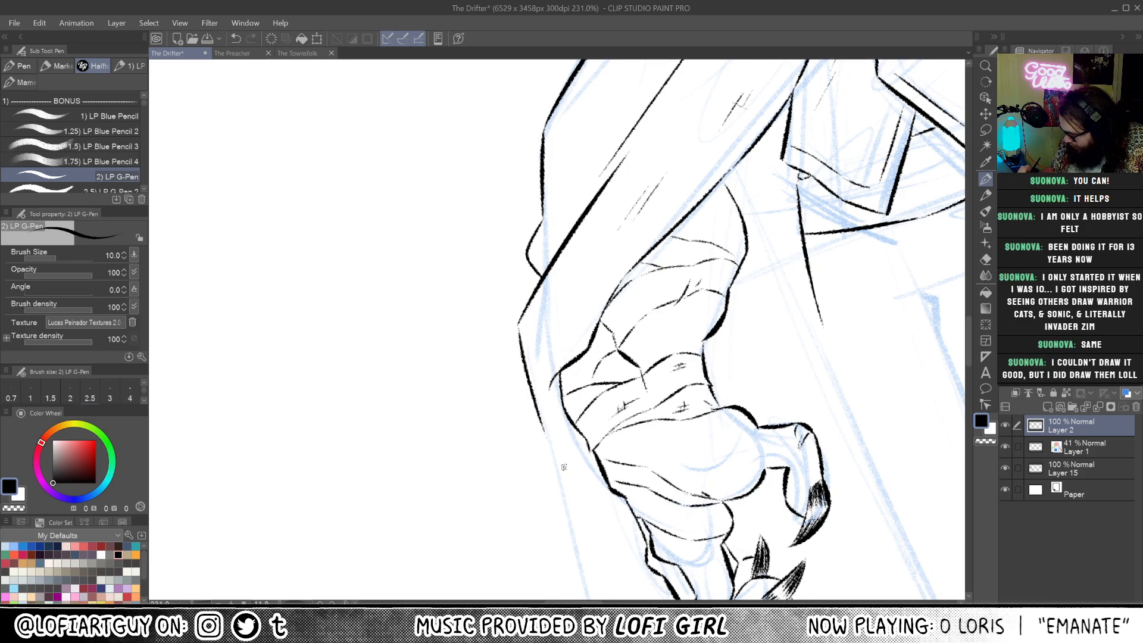
- Erase and re-ink the wrist's outer outline farther up toward the sleeve so its edge steps at each wrap band
key("e")
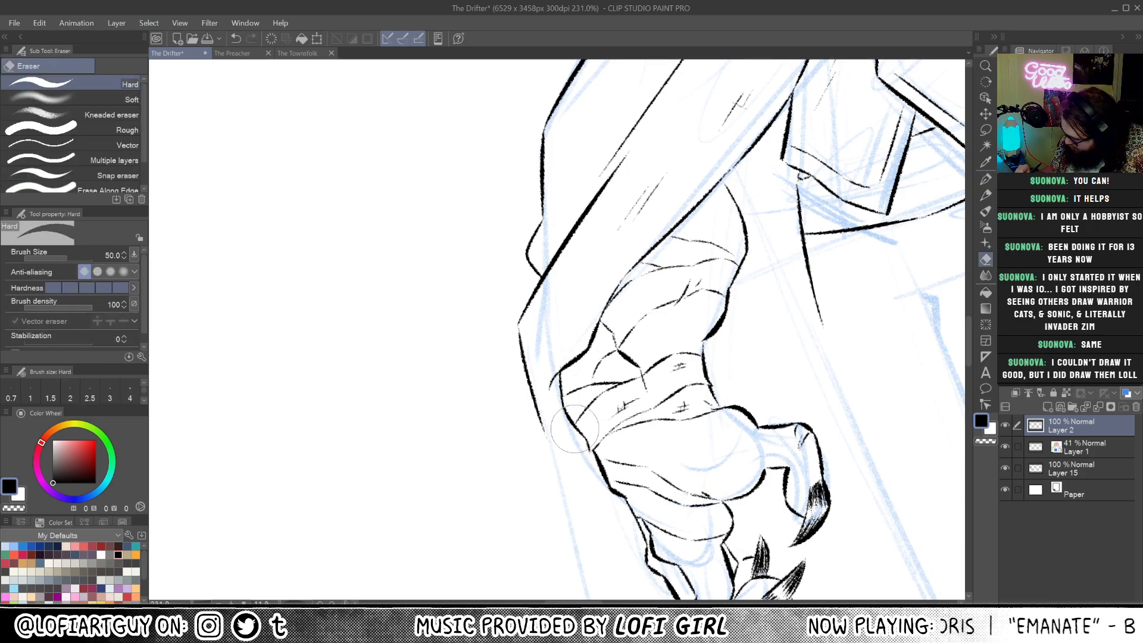
key("p")
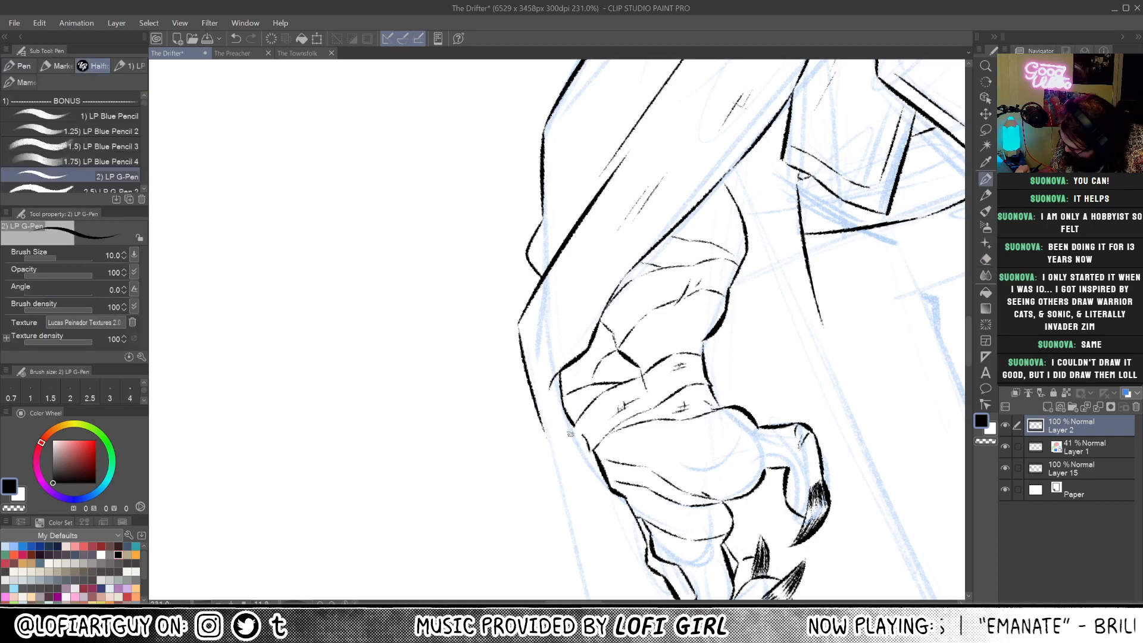
key("ctrl+z")
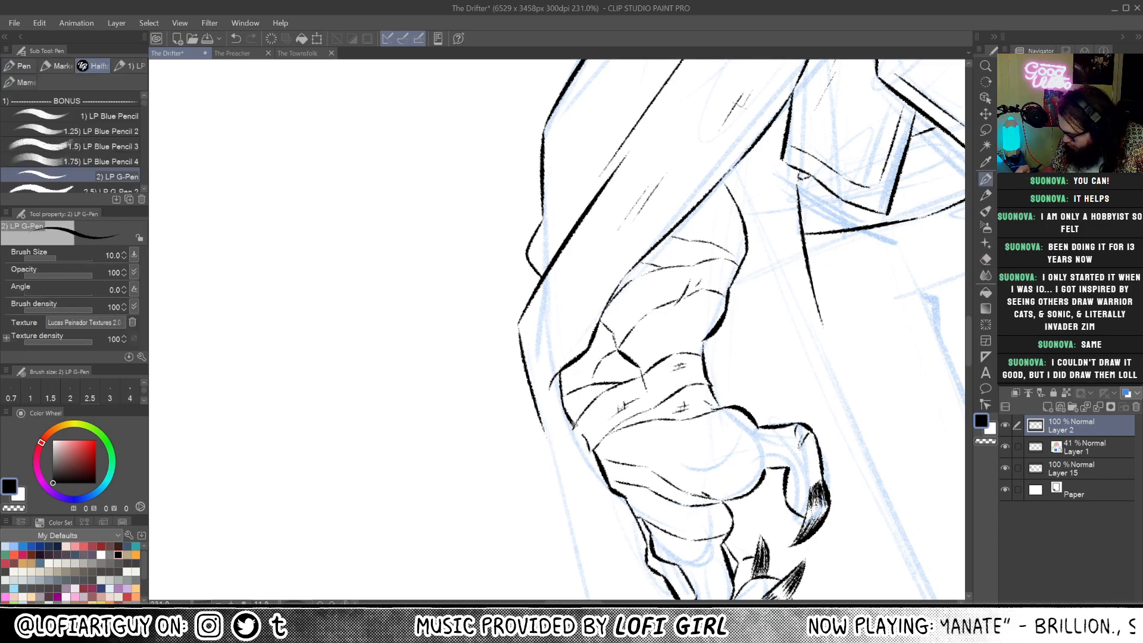
left_click_drag(574, 428, 649, 274)
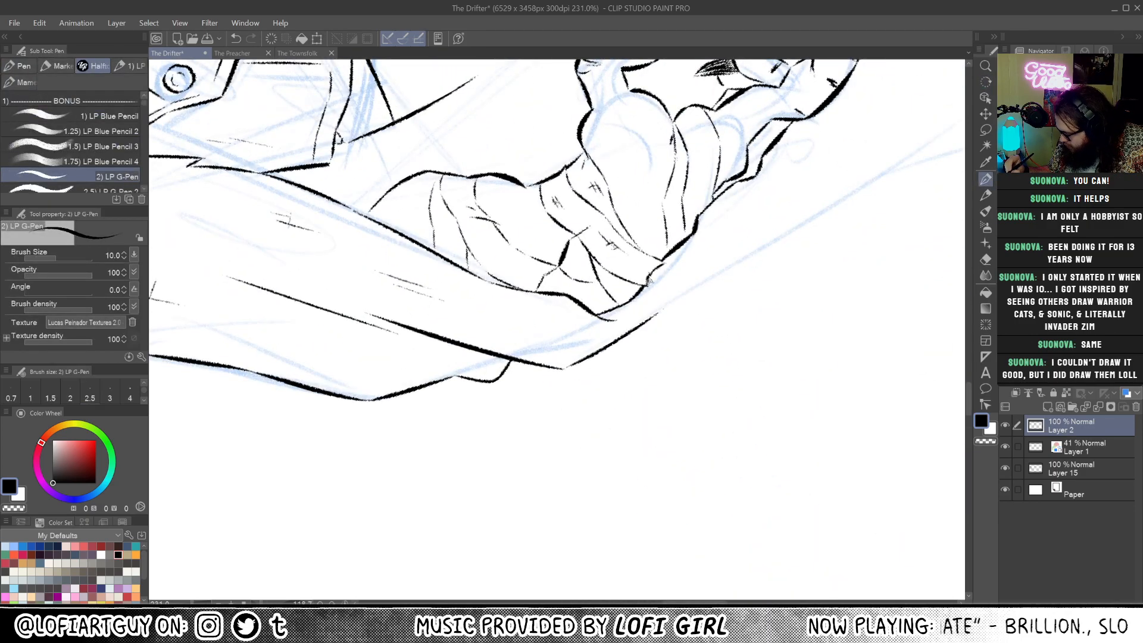
left_click_drag(651, 273, 602, 384)
key("e")
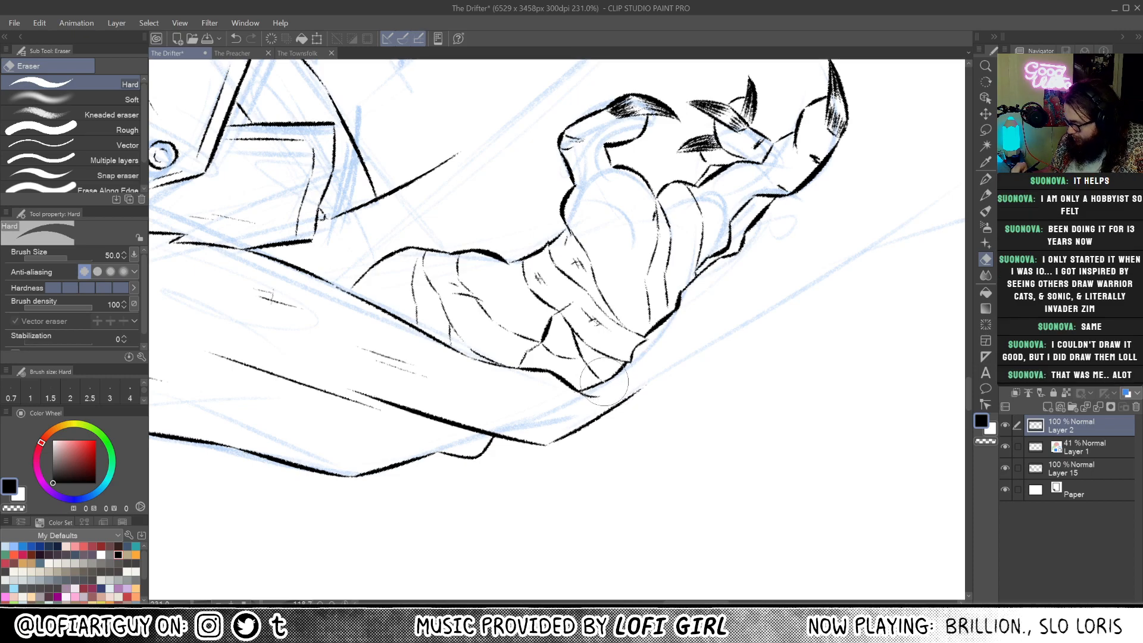
key("p")
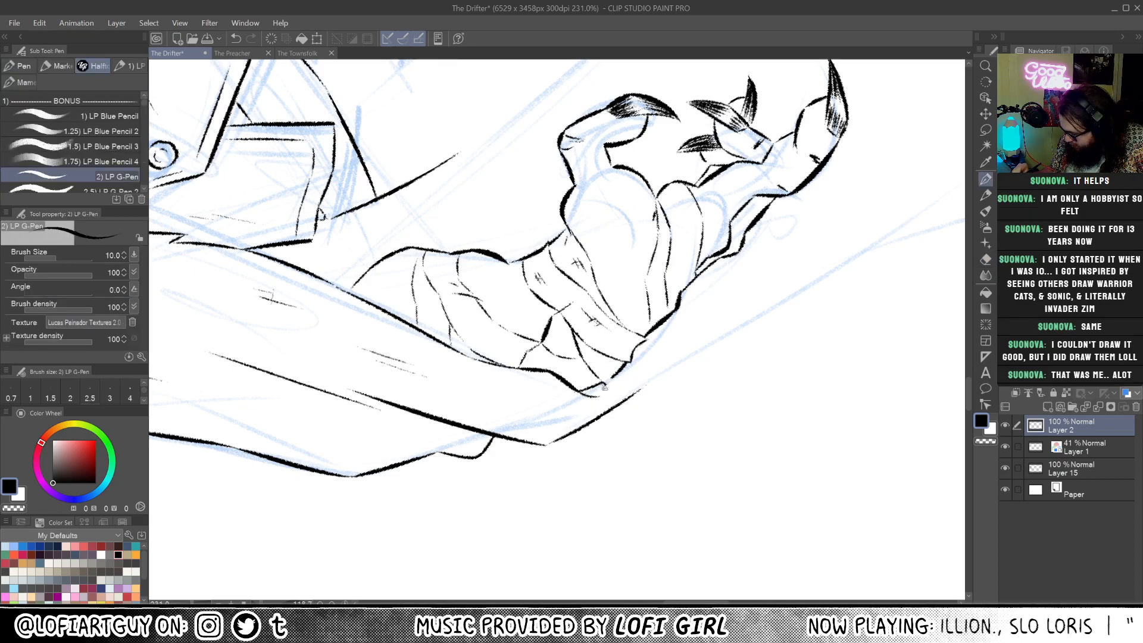
- Rework the outer outline along the back of the clawed hand with eraser and G-Pen so it steps at the wrap bands
key("r")
left_click_drag(685, 352, 382, 564)
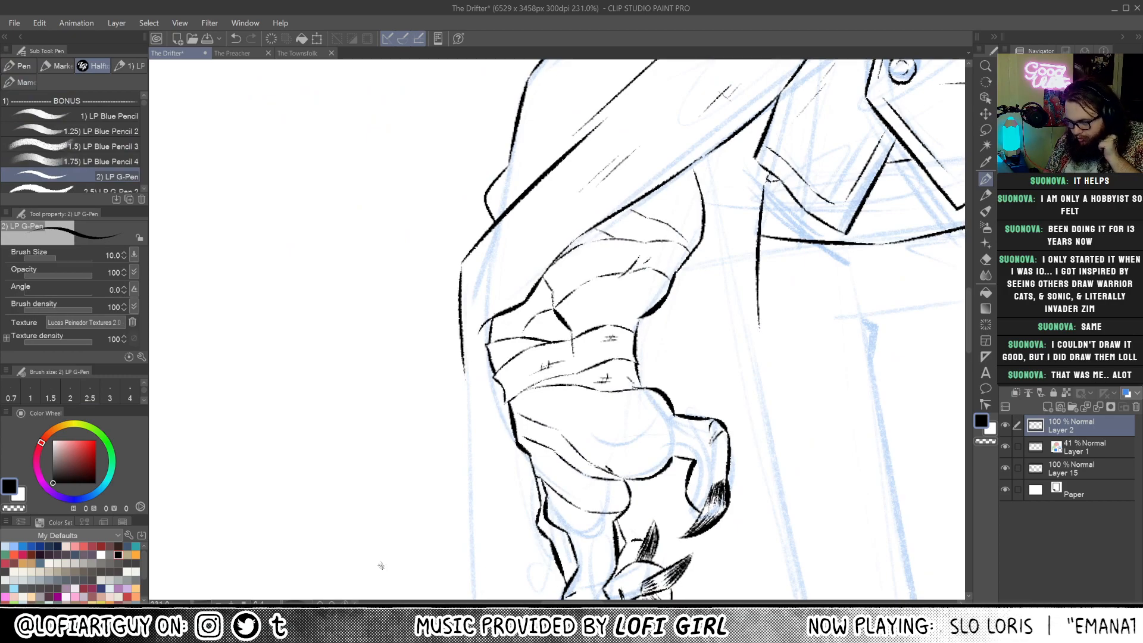
key("r")
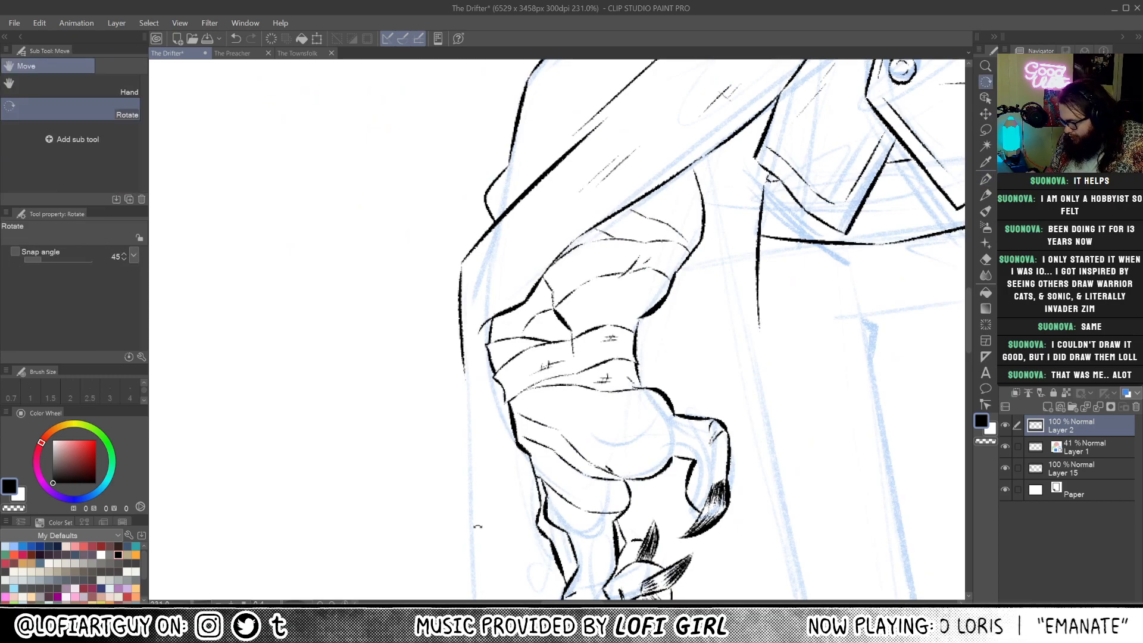
mouse_move(478, 524)
left_mouse_down()
mouse_move(755, 301)
mouse_move(744, 310)
left_mouse_up()
key("e")
key("p")
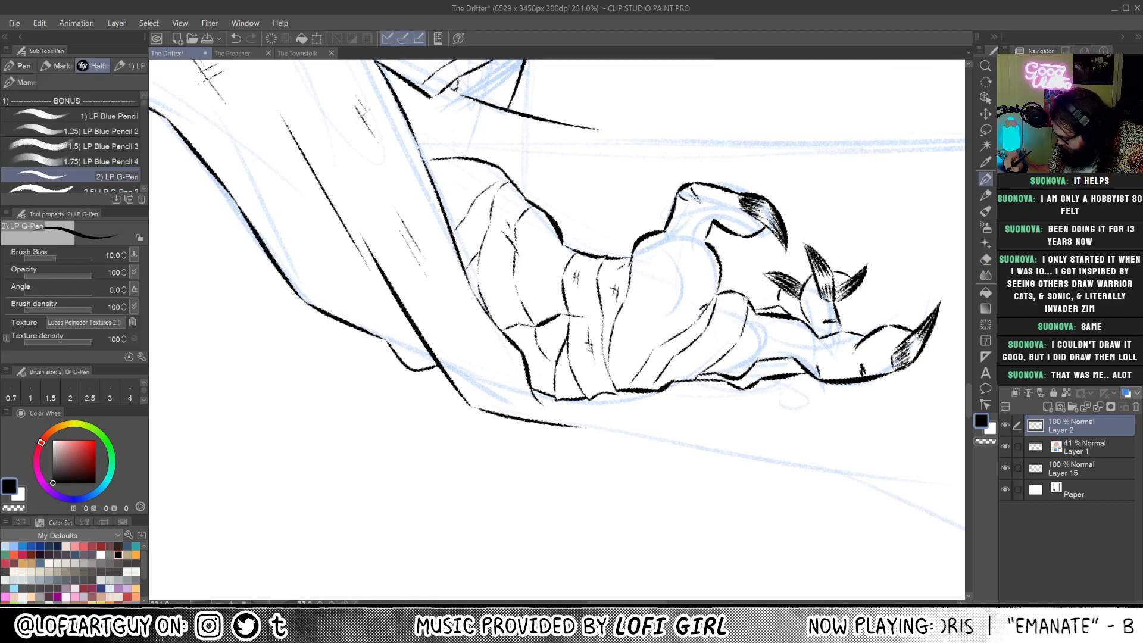
key("e")
key("minus")
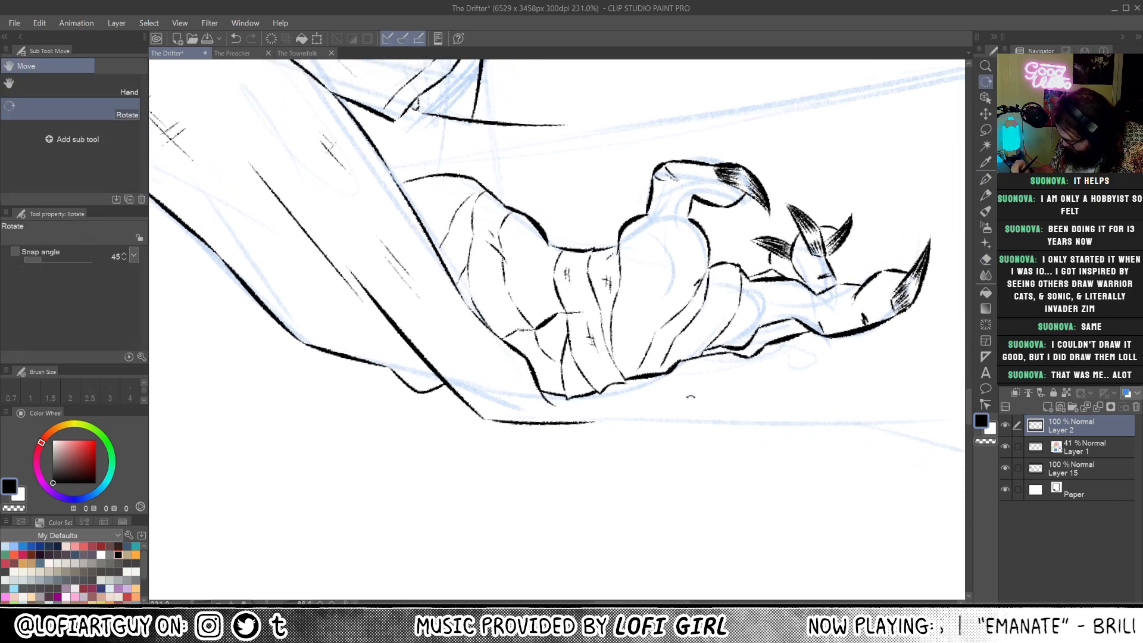
key("p")
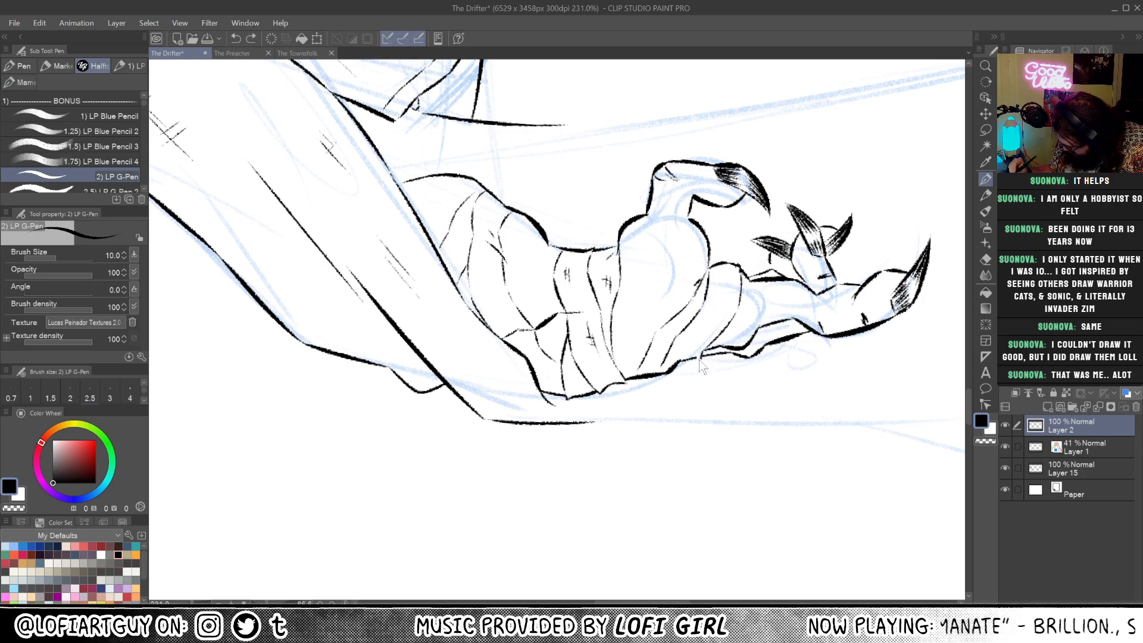
left_click_drag(677, 350, 636, 381)
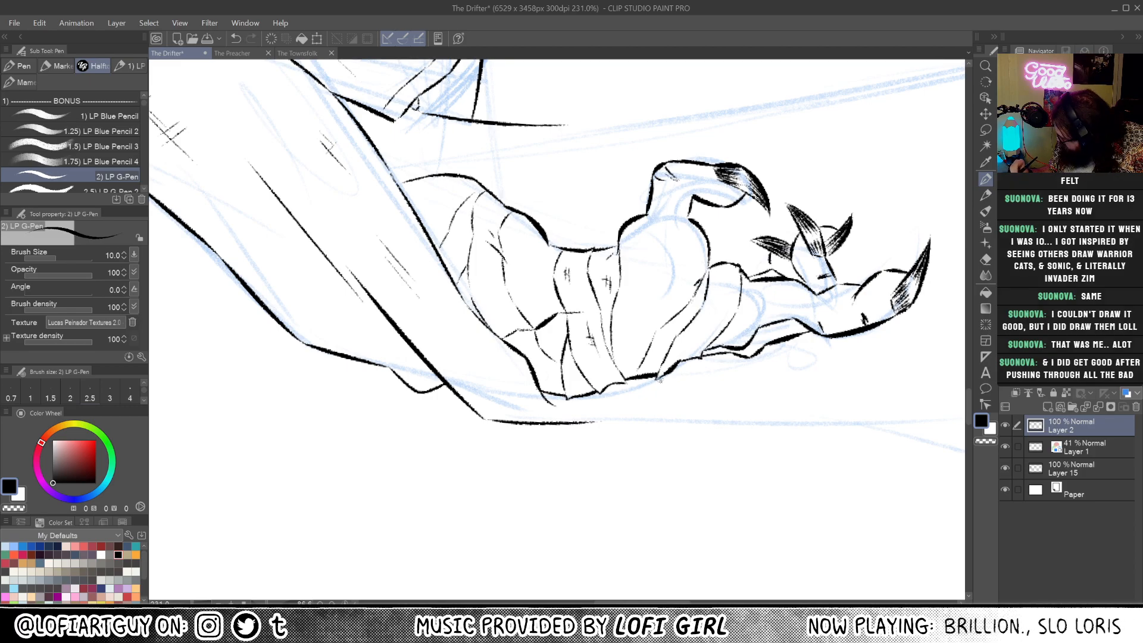
- Ink small crosshatch marks on the hand's wrap band nearest the fingers and extend the outline notches beside it
key("r")
mouse_move(657, 388)
left_mouse_down()
mouse_move(661, 411)
mouse_move(646, 400)
mouse_move(656, 398)
left_mouse_up()
key("p")
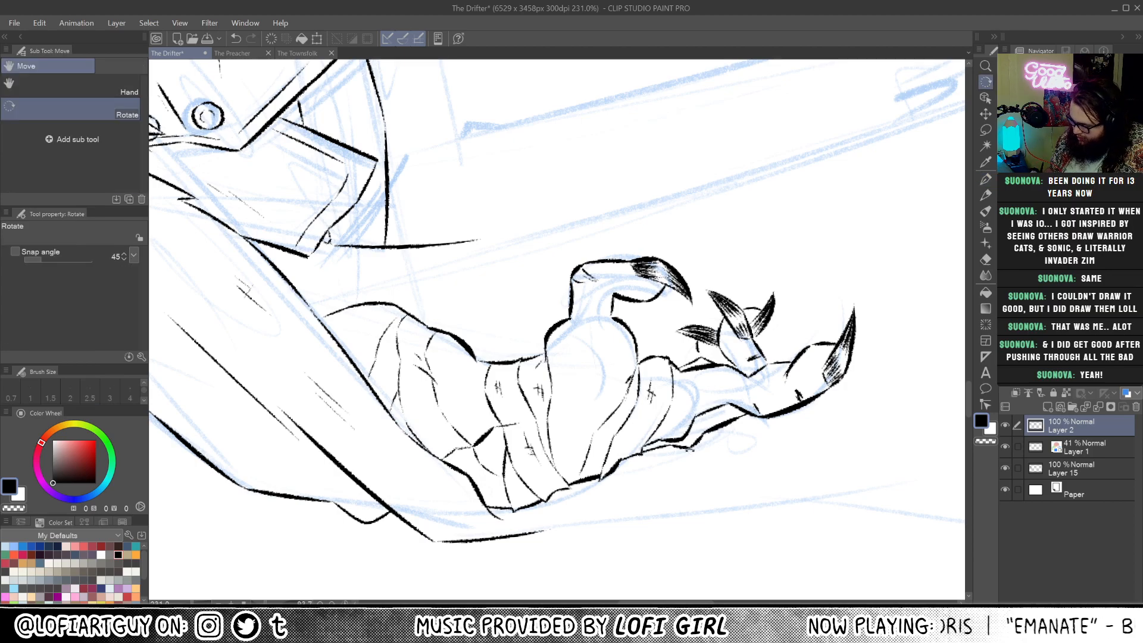
mouse_move(689, 451)
left_mouse_down()
mouse_move(675, 385)
mouse_move(702, 357)
mouse_move(716, 302)
mouse_move(684, 330)
left_mouse_up()
- Erase and re-ink two spots on the forearm's inner outline as notches where the upper wrap bands meet it
key("e")
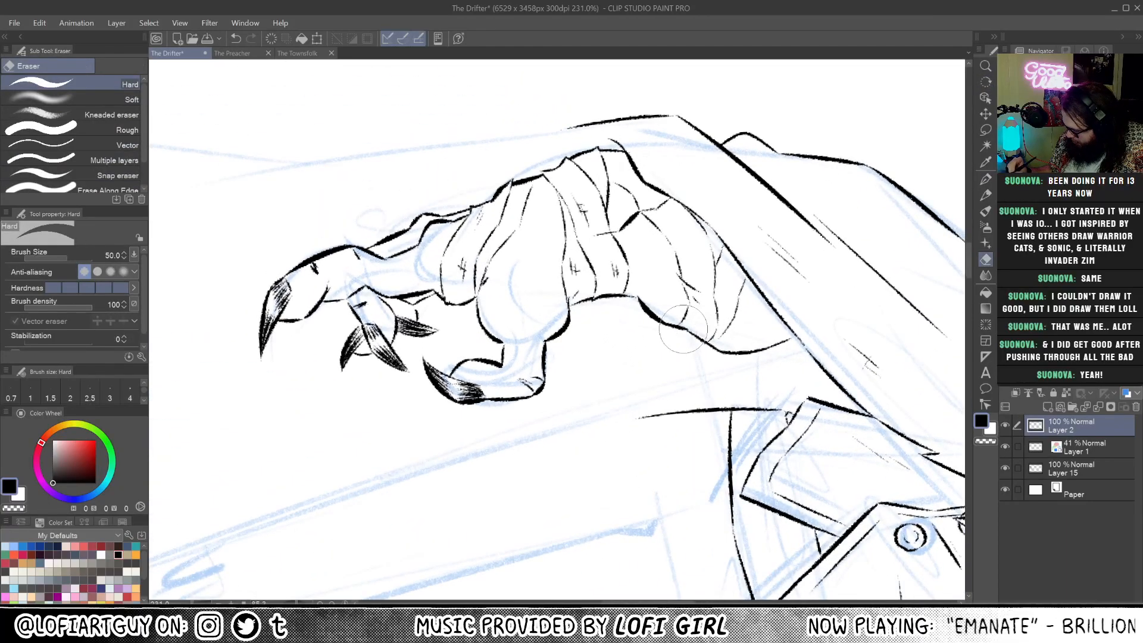
key("p")
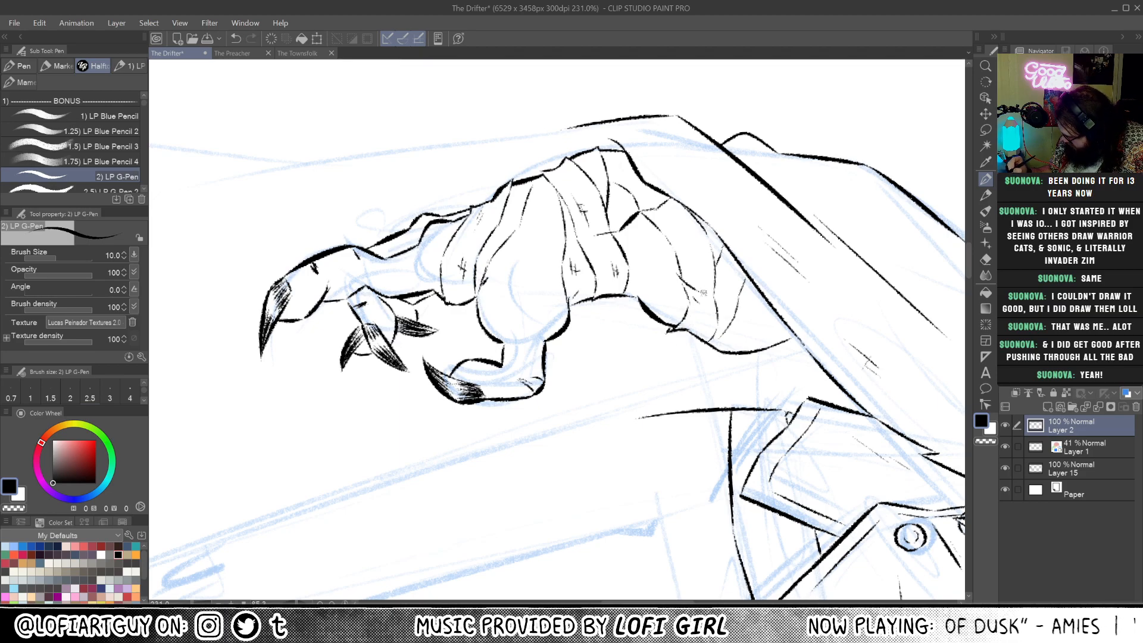
key("e")
key("p")
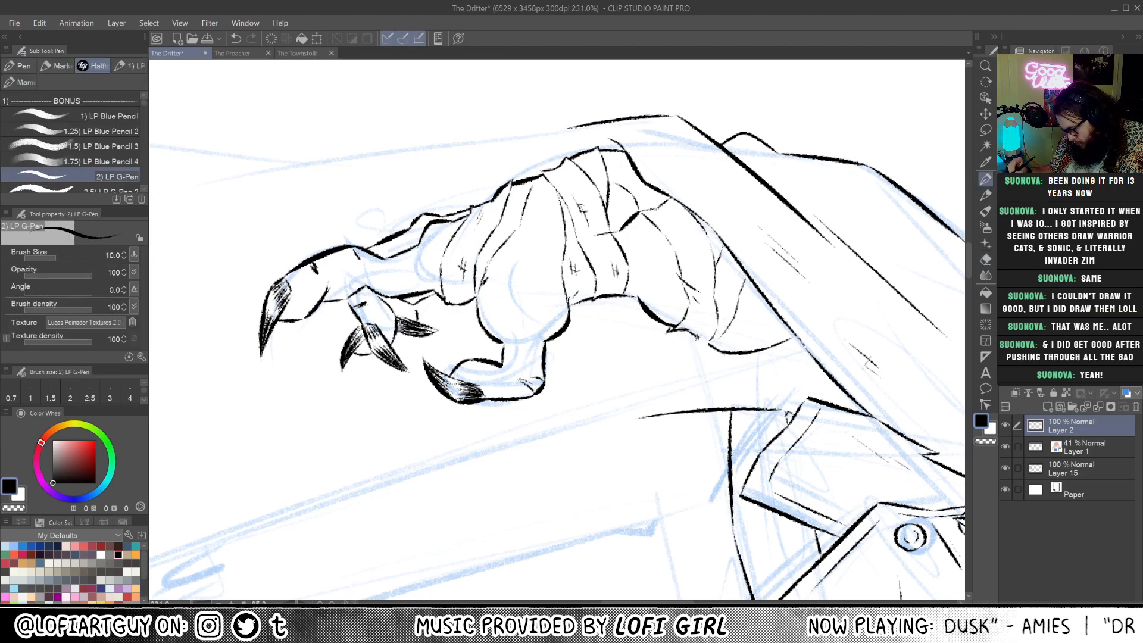
key("e")
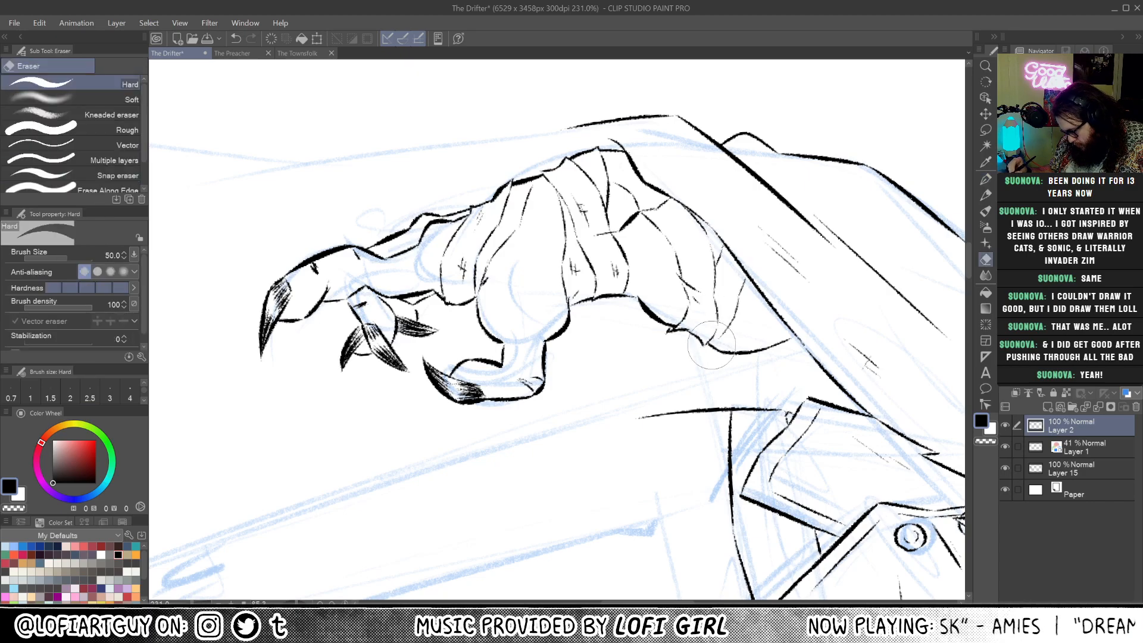
key("p")
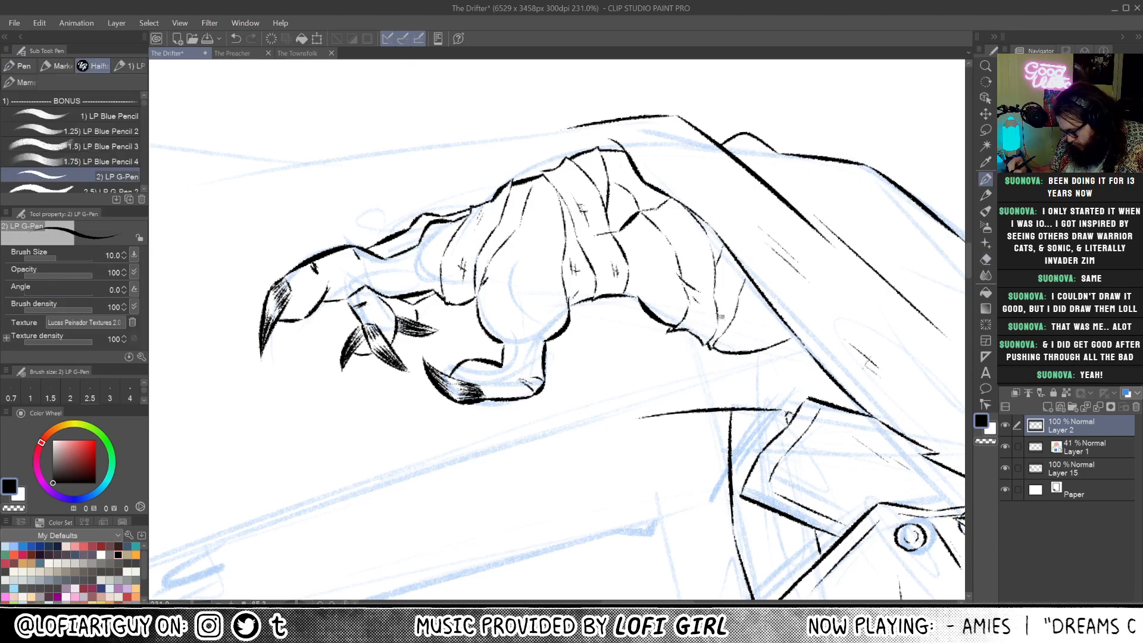
- Add short hatching strokes to the forearm and wrist wraps, from the outer wrist edge up to the sleeve
left_click_drag(721, 317, 665, 427)
key("shift+space")
left_click_drag(530, 262, 621, 294)
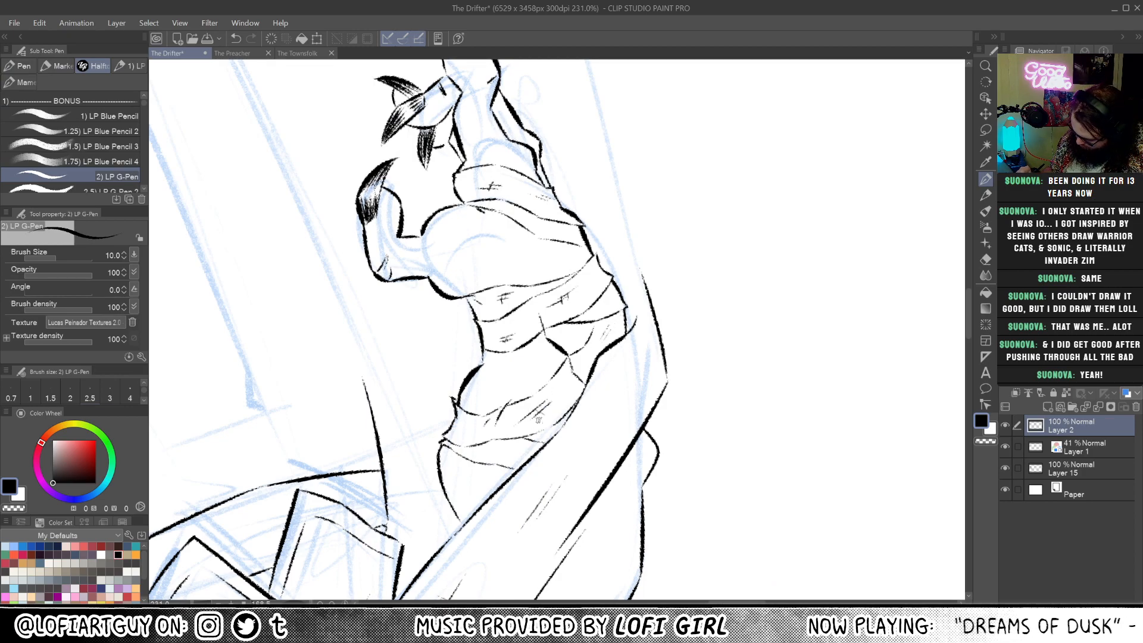
key("shift+space")
left_click_drag(488, 411, 614, 423)
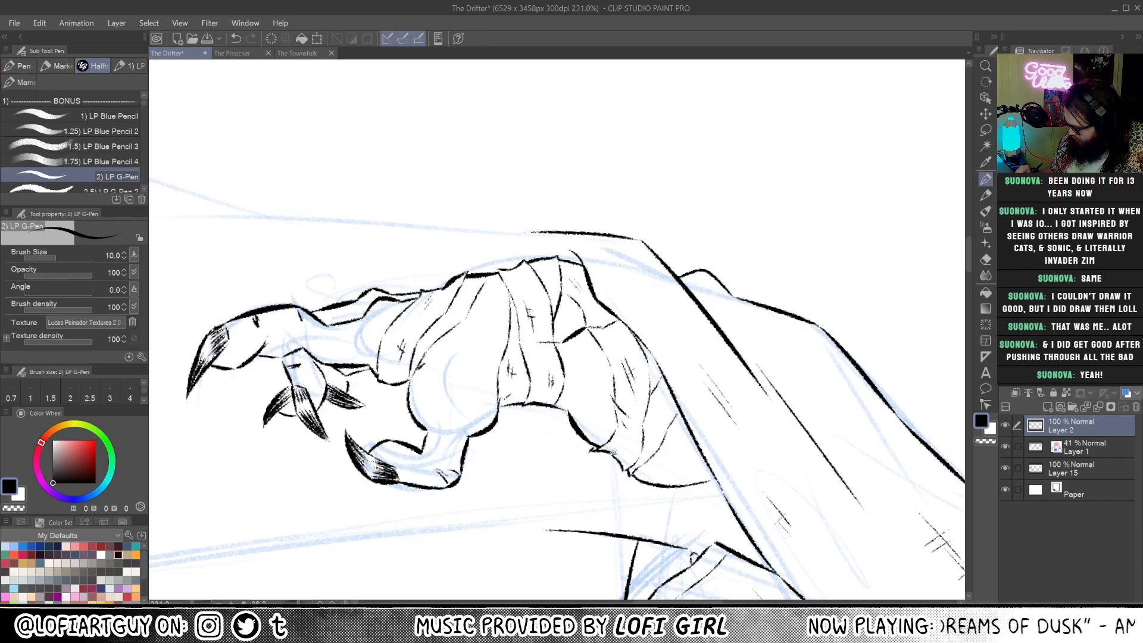
key("shift+space")
left_click_drag(561, 477, 708, 342)
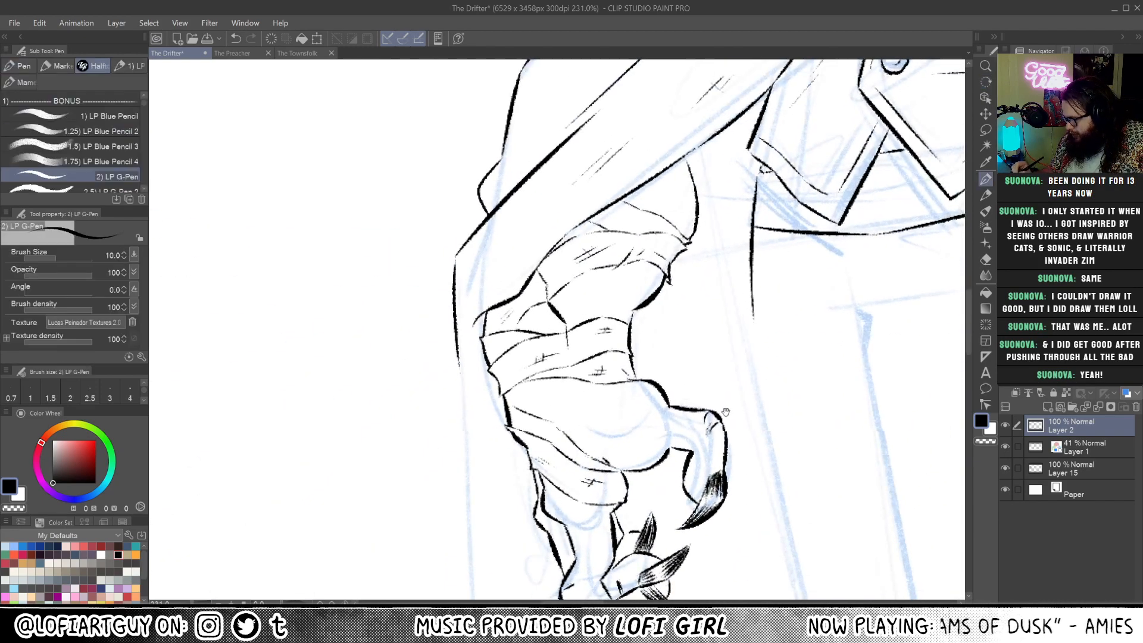
left_click_drag(727, 405, 702, 467)
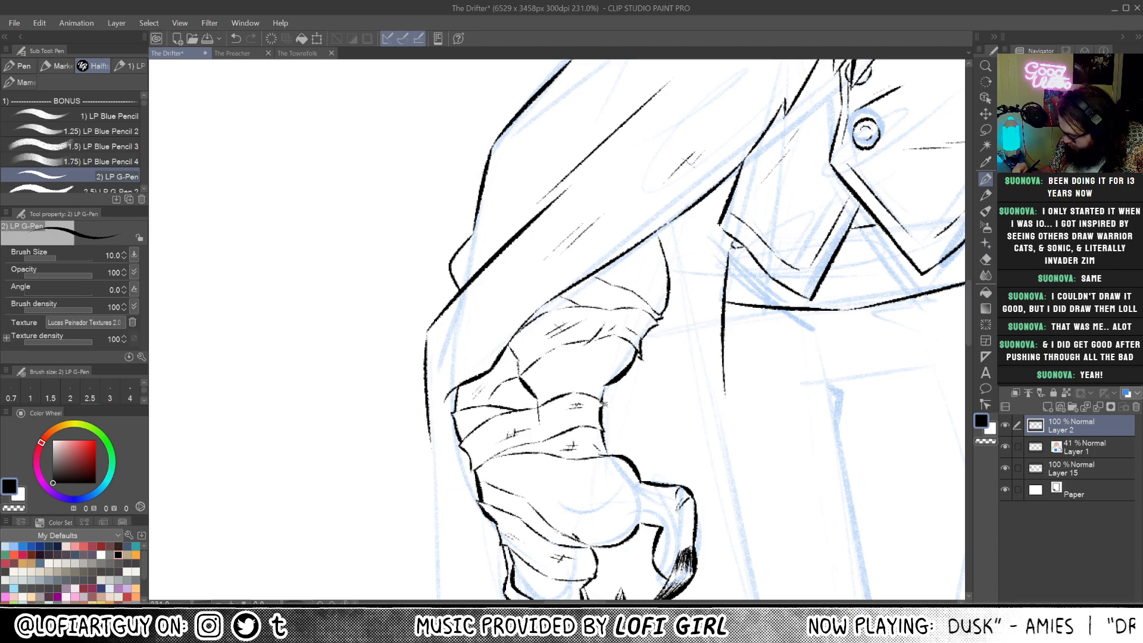
left_click_drag(598, 419, 509, 474)
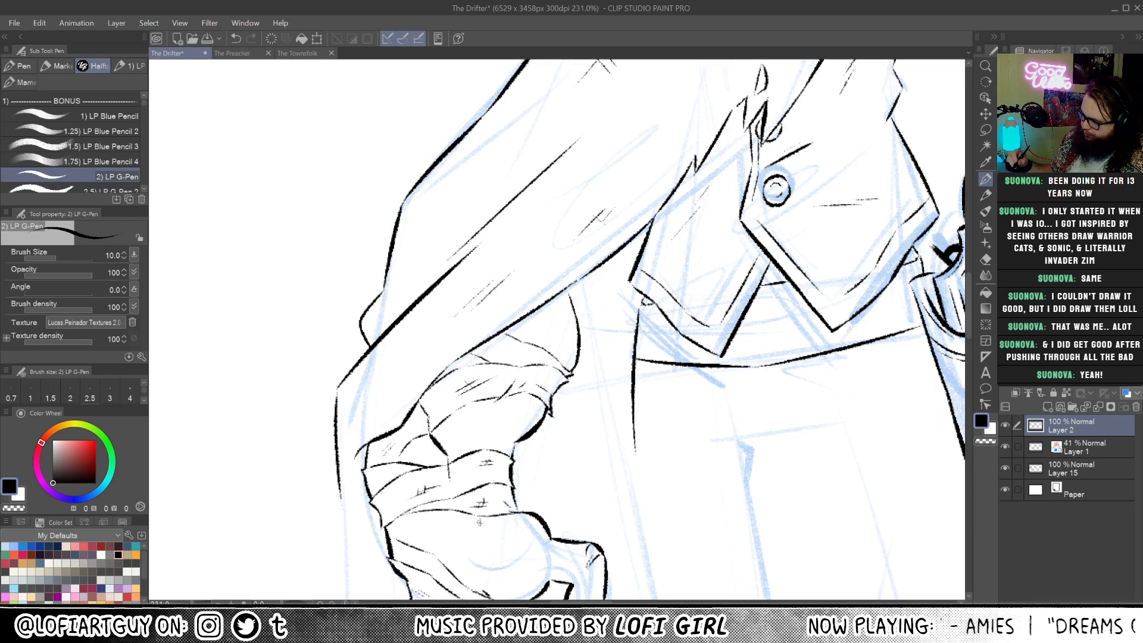
left_click_drag(479, 522, 536, 261)
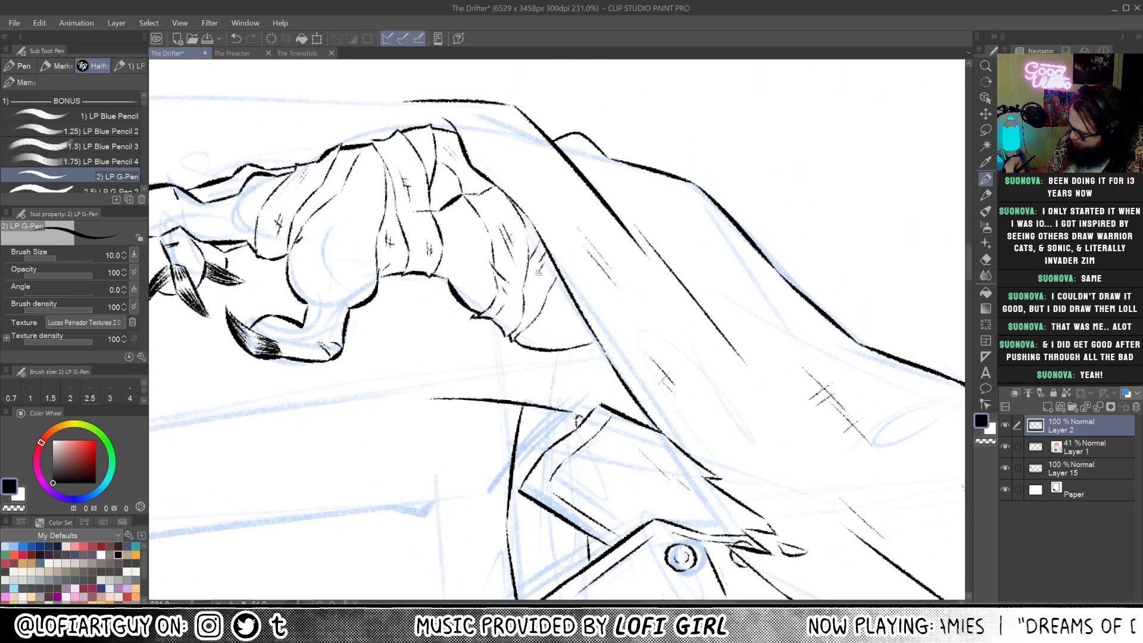
- Erase the short piece of the hip line between the waistline and the vest's lower corner on the clawed hand's side
key("r")
double_click(668, 328)
key("p")
left_click_drag(737, 480, 500, 415)
scroll(500, 415, "down", 4)
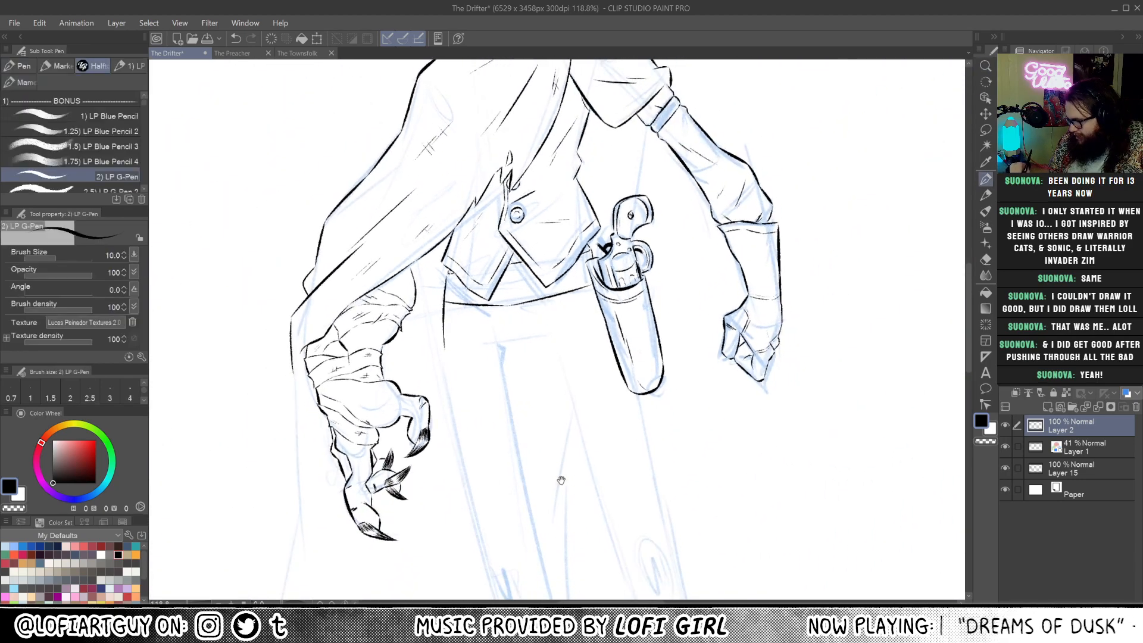
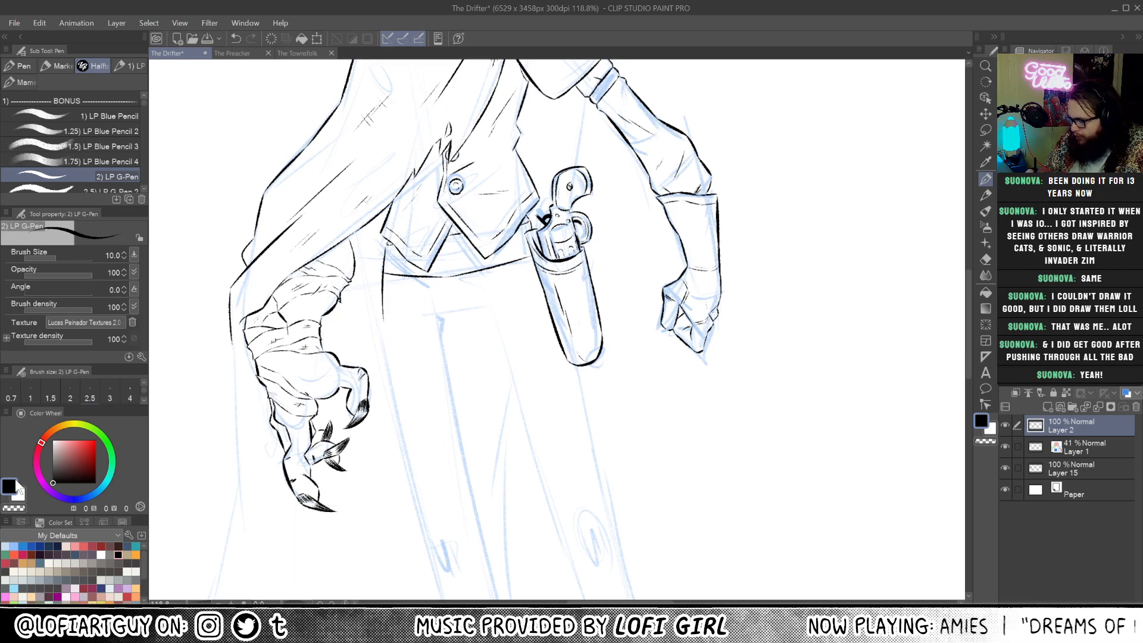
left_click_drag(479, 348, 582, 473)
left_click_drag(565, 418, 649, 418)
left_click_drag(536, 405, 694, 404)
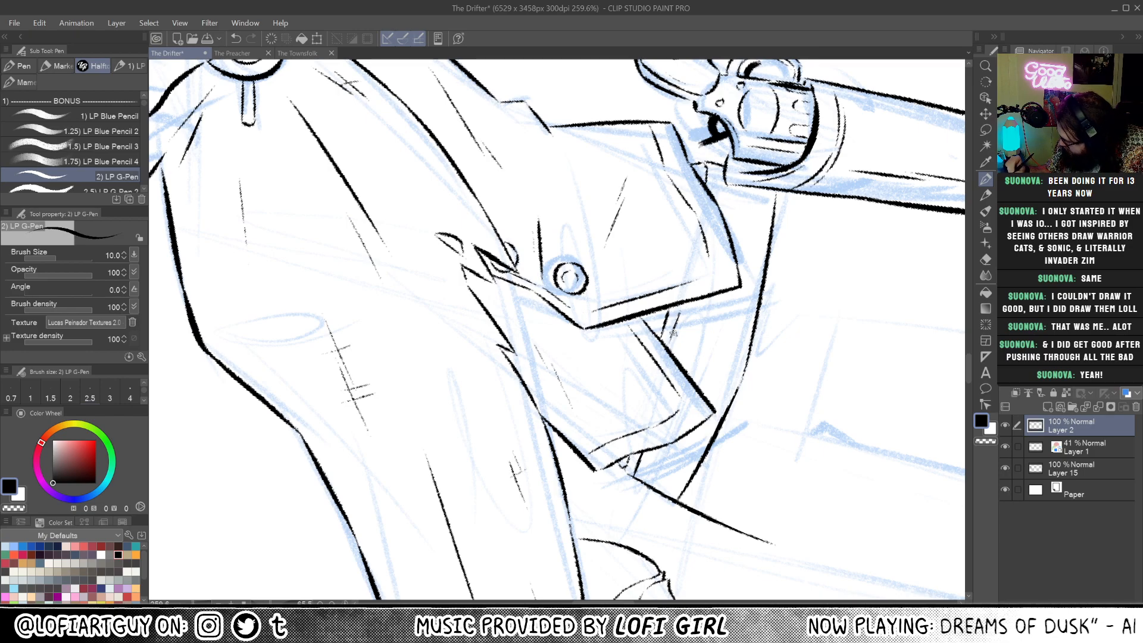
scroll(680, 314, "up", 5)
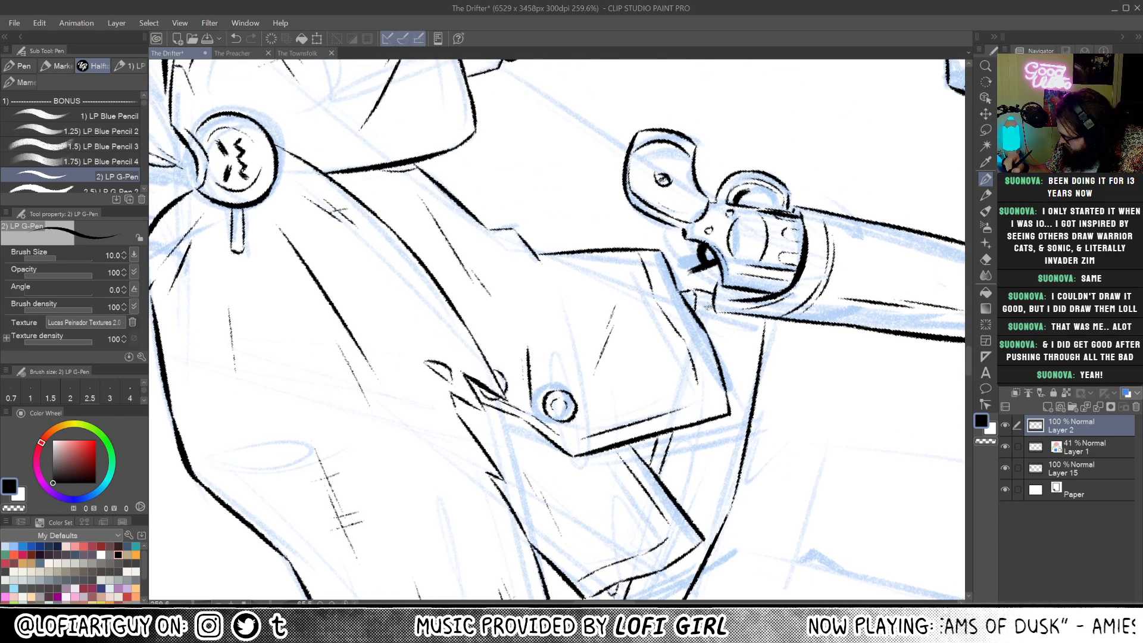
left_click_drag(700, 410, 645, 345)
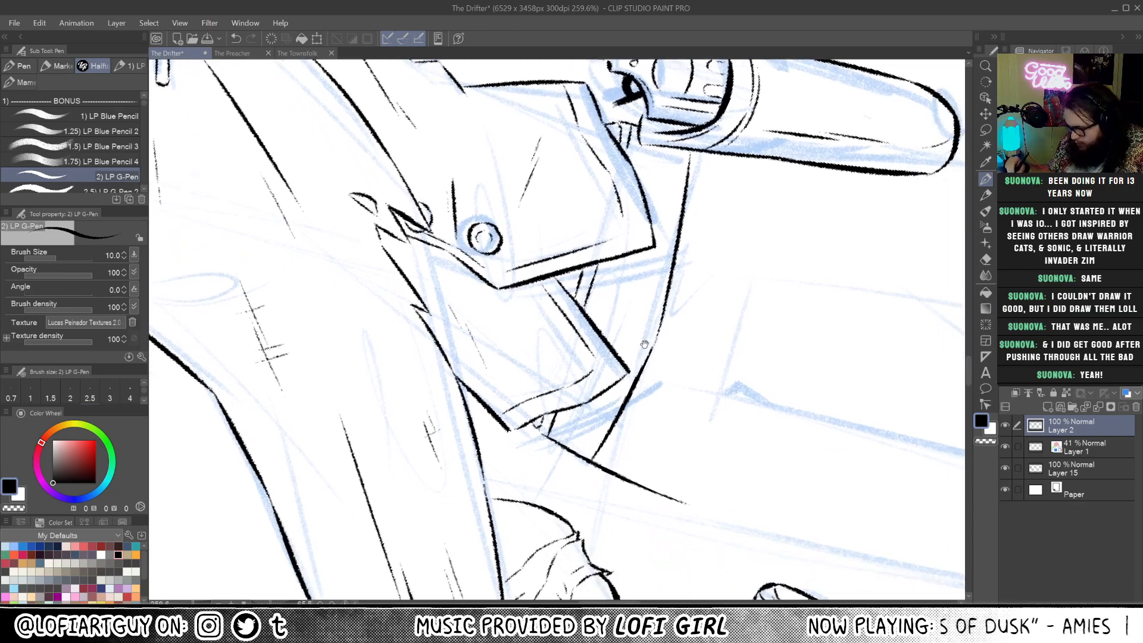
key("r")
mouse_move(679, 310)
left_mouse_down()
mouse_move(644, 421)
mouse_move(545, 432)
mouse_move(717, 288)
mouse_move(711, 263)
left_mouse_up()
key("e")
left_click_drag(580, 441, 570, 443)
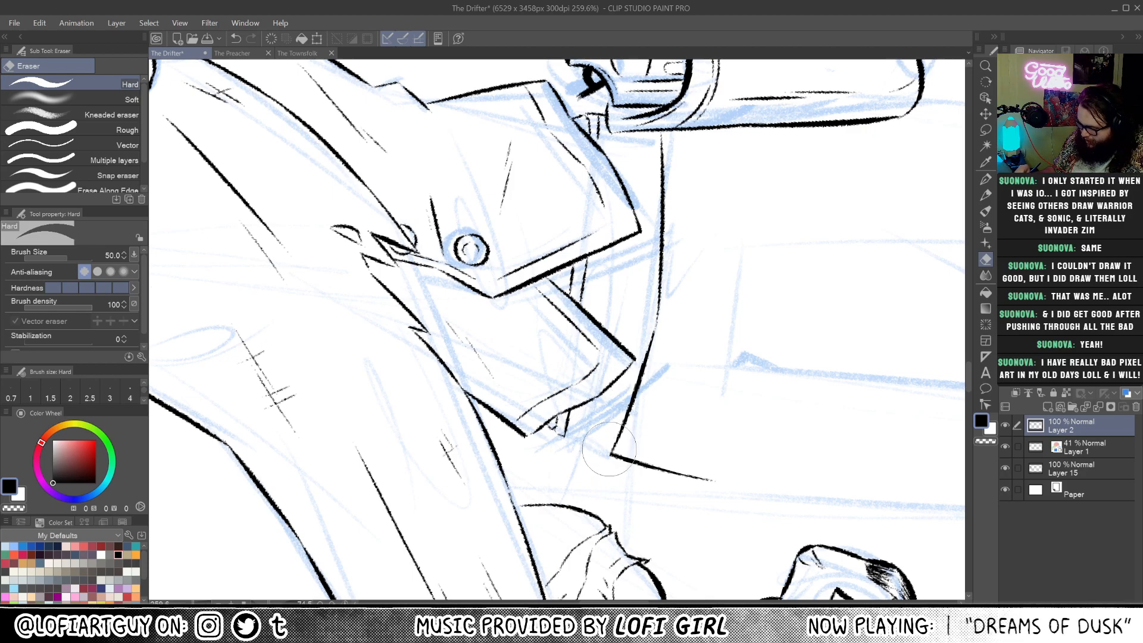
- Re-ink the hip line across the waistline toward the vest's lower corner with the 2) LP G-Pen
key("p")
key("r")
left_click_drag(564, 451, 674, 333)
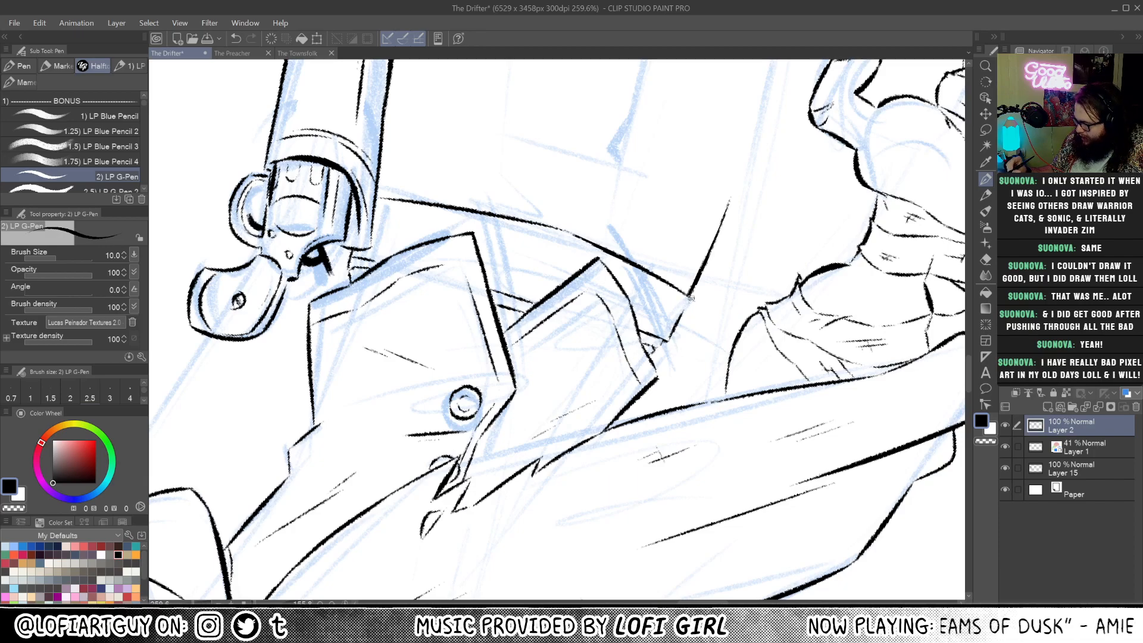
left_click_drag(565, 377, 776, 525)
key("r")
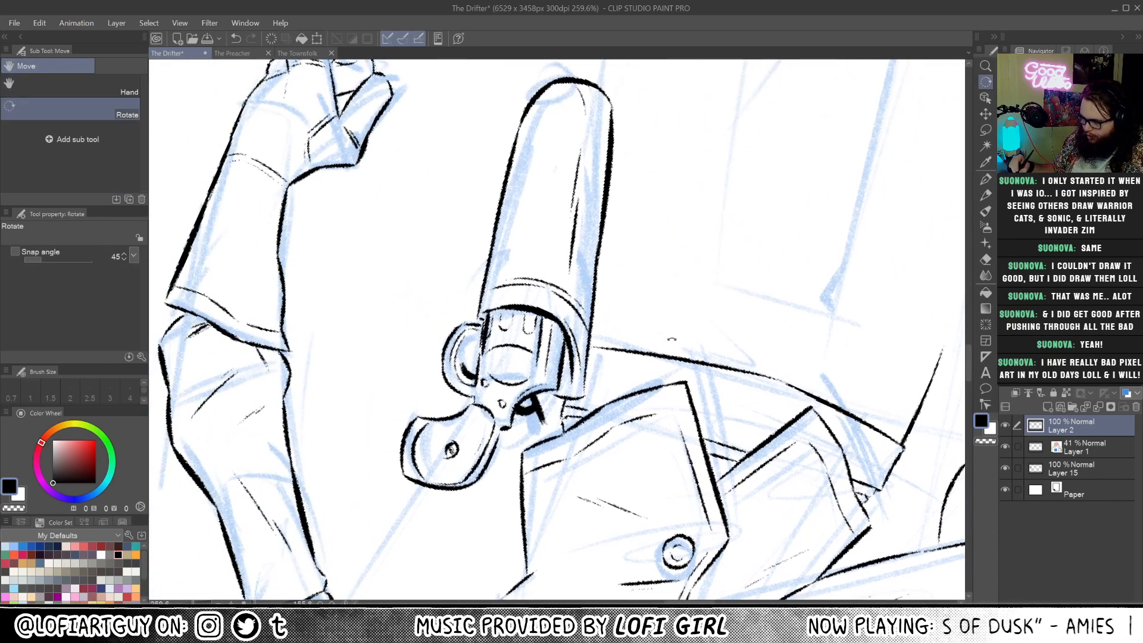
left_click_drag(673, 340, 507, 435)
mouse_move(491, 327)
left_mouse_down()
mouse_move(615, 475)
mouse_move(595, 452)
mouse_move(608, 455)
left_mouse_up()
key("e")
key("p")
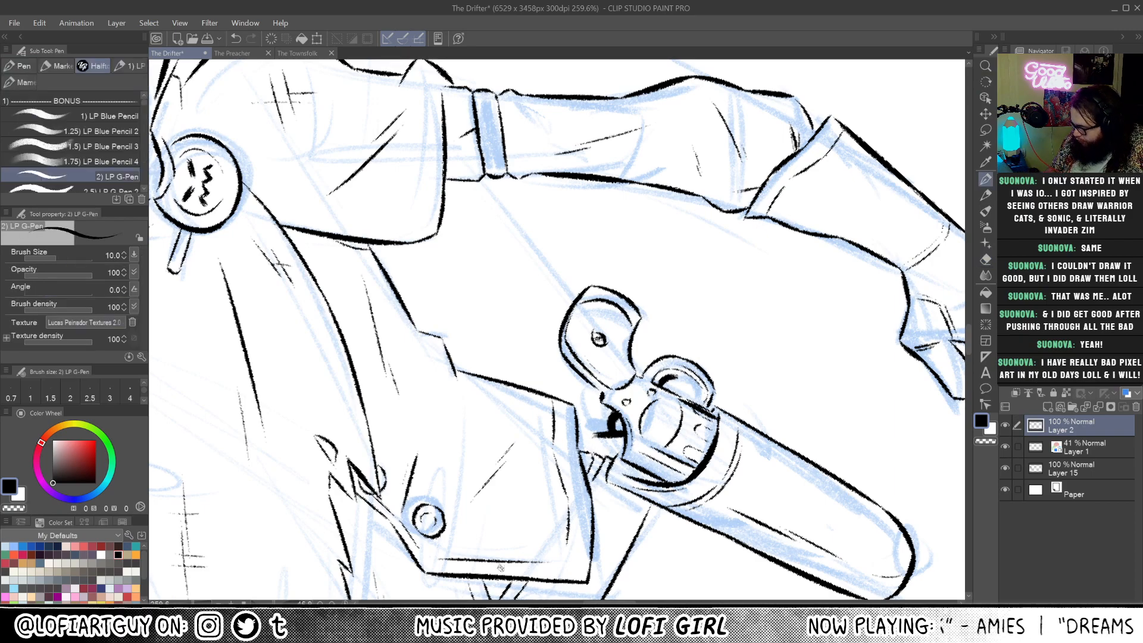
- Ink the two parallel edges of the strap running from the holster across the belt to the cape flap
key("r")
left_click_drag(655, 476, 724, 273)
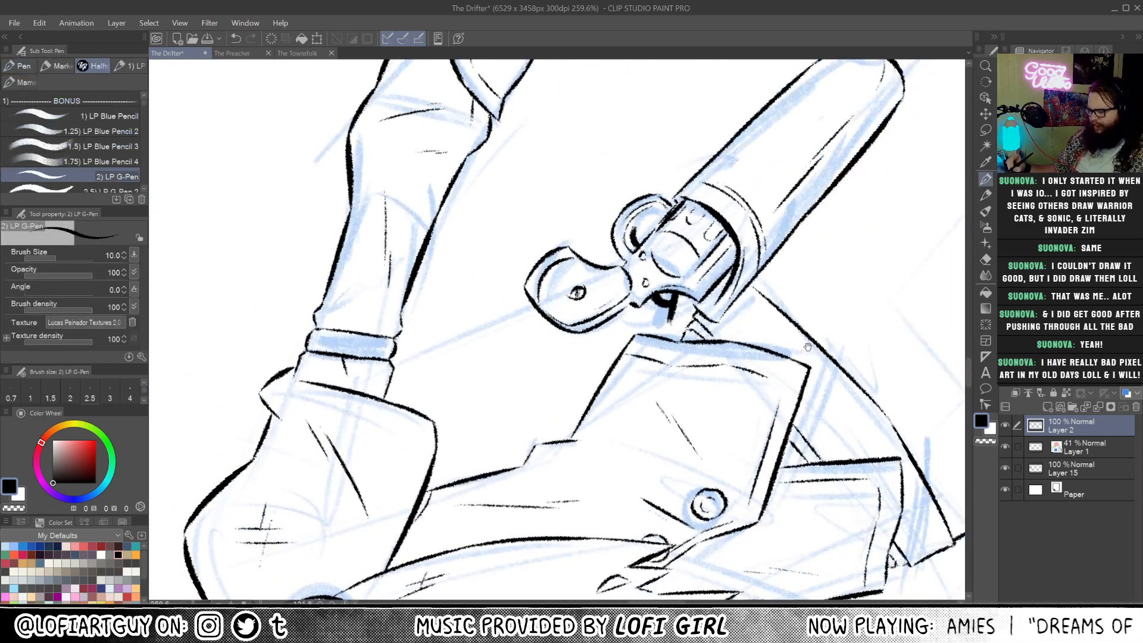
left_click_drag(803, 300, 742, 399)
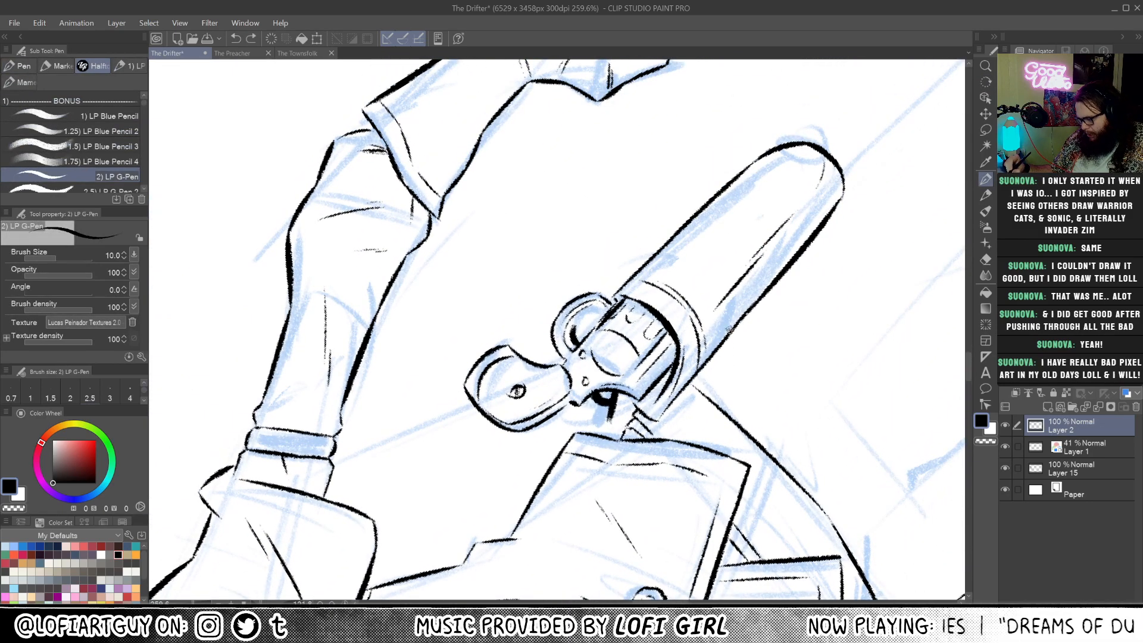
key("ctrl+z")
left_click_drag(729, 334, 721, 401)
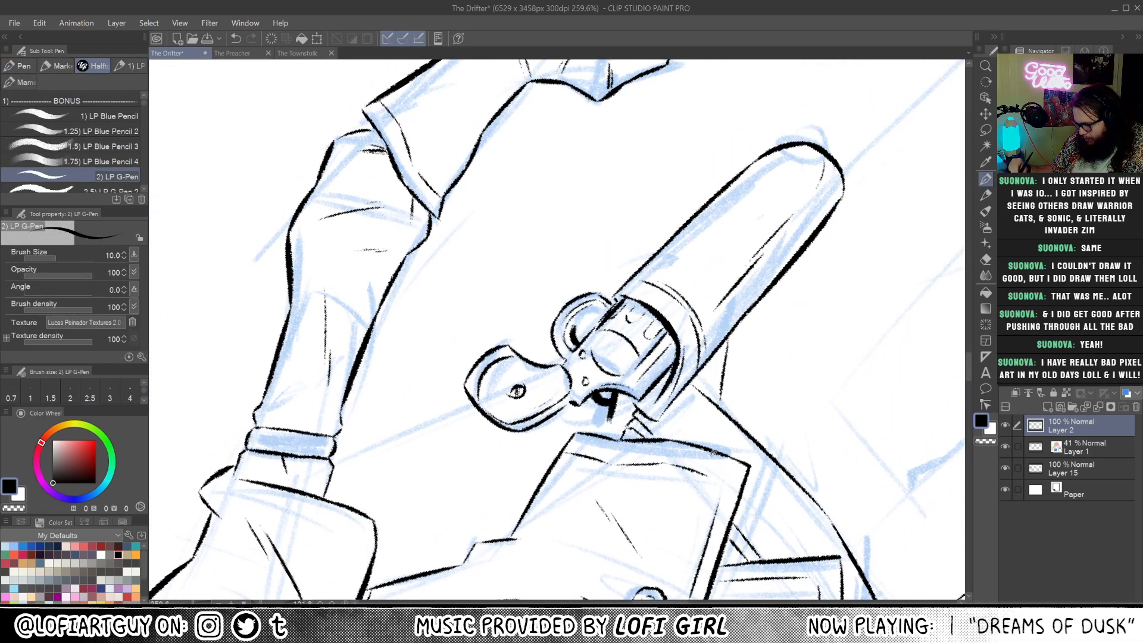
left_click_drag(714, 451, 721, 391)
key("ctrl+z")
left_click_drag(713, 445, 722, 391)
key("ctrl+z")
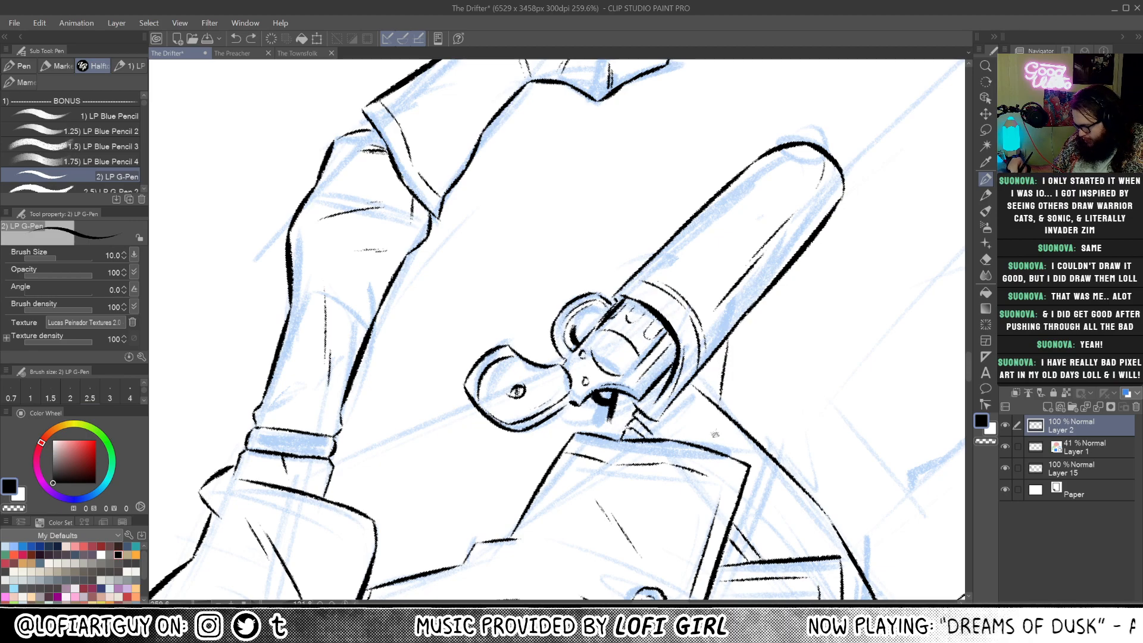
left_click_drag(713, 445, 721, 390)
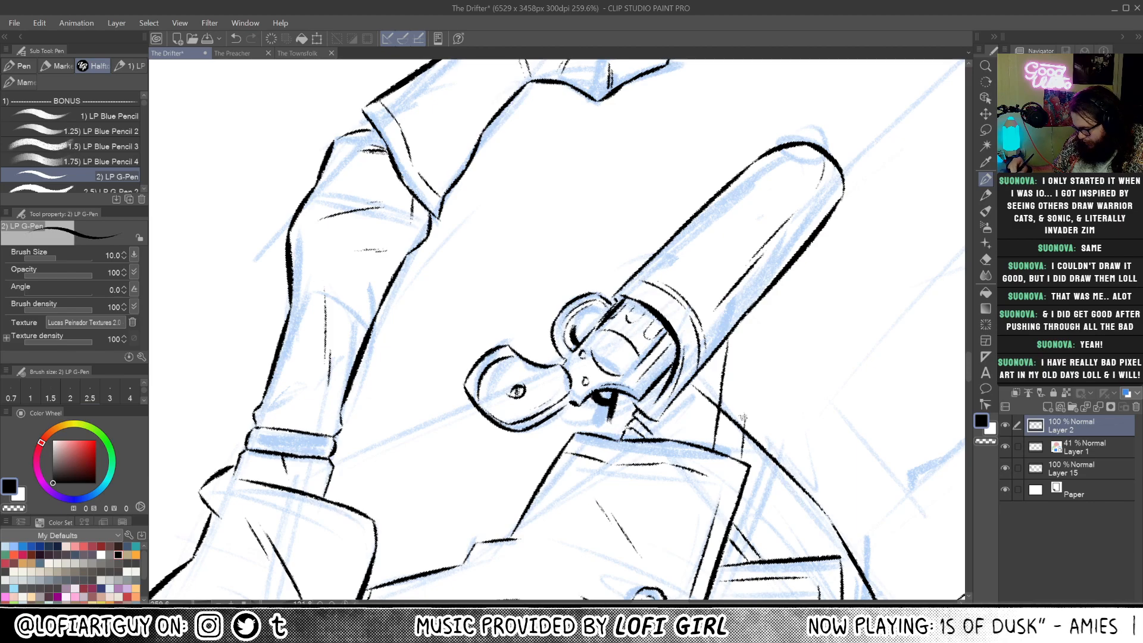
left_click_drag(758, 361, 702, 445)
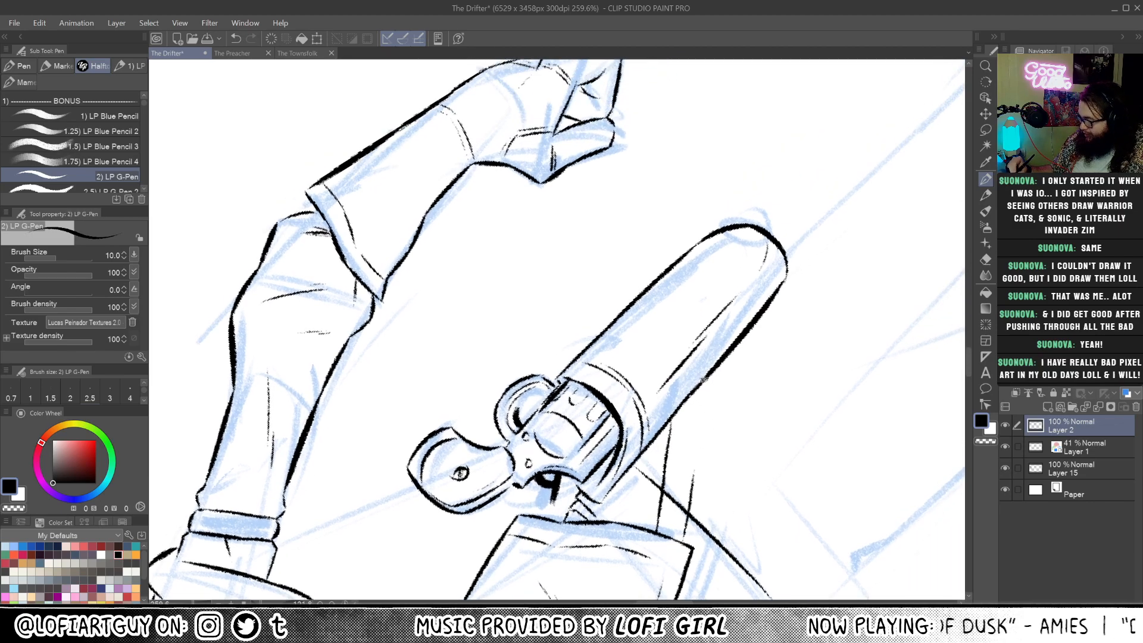
left_click_drag(701, 378, 694, 473)
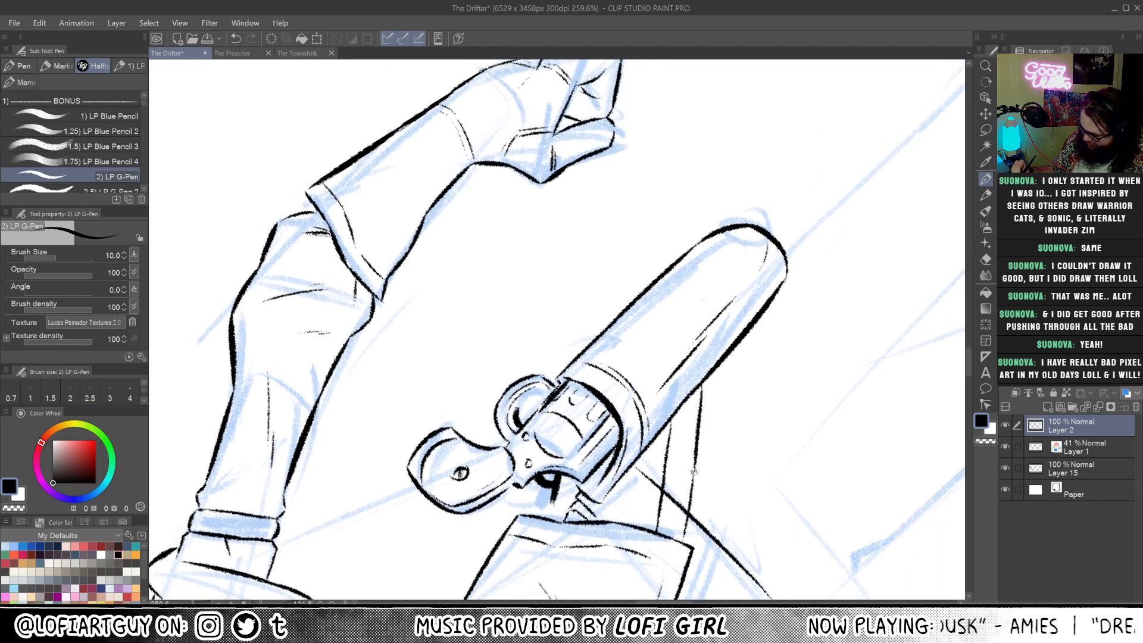
- Erase the belt line where it crosses between the two strap edges beside the holster
key("e")
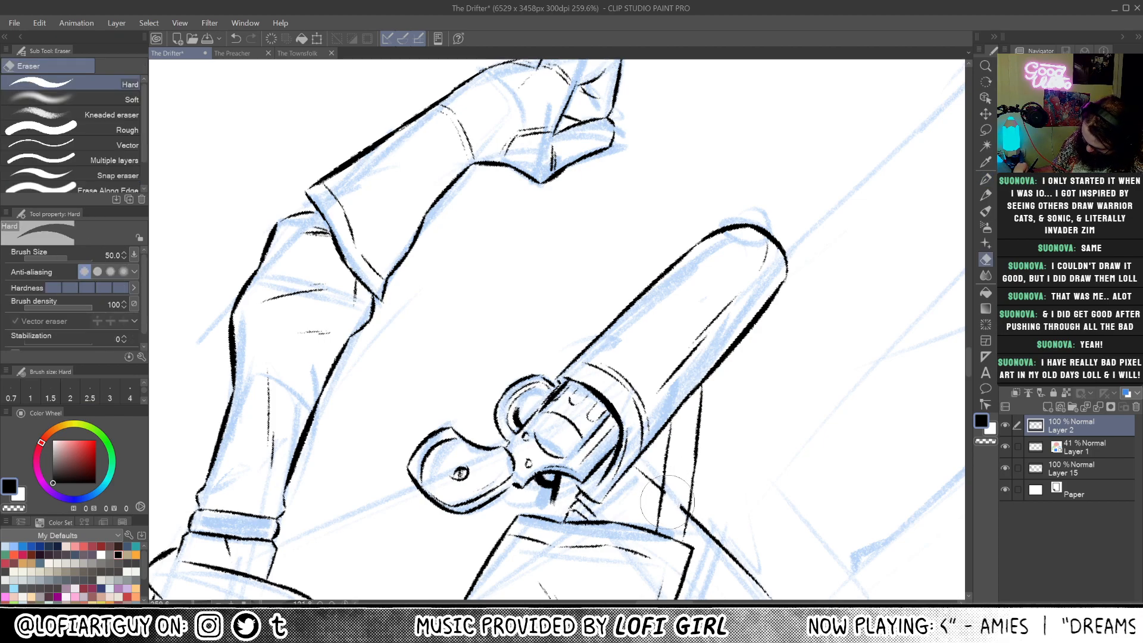
key("r")
left_click_drag(678, 484, 369, 381)
key("space")
left_click_drag(395, 472, 633, 462)
mouse_move(613, 333)
left_mouse_down()
mouse_move(739, 477)
mouse_move(534, 562)
left_mouse_up()
key("r")
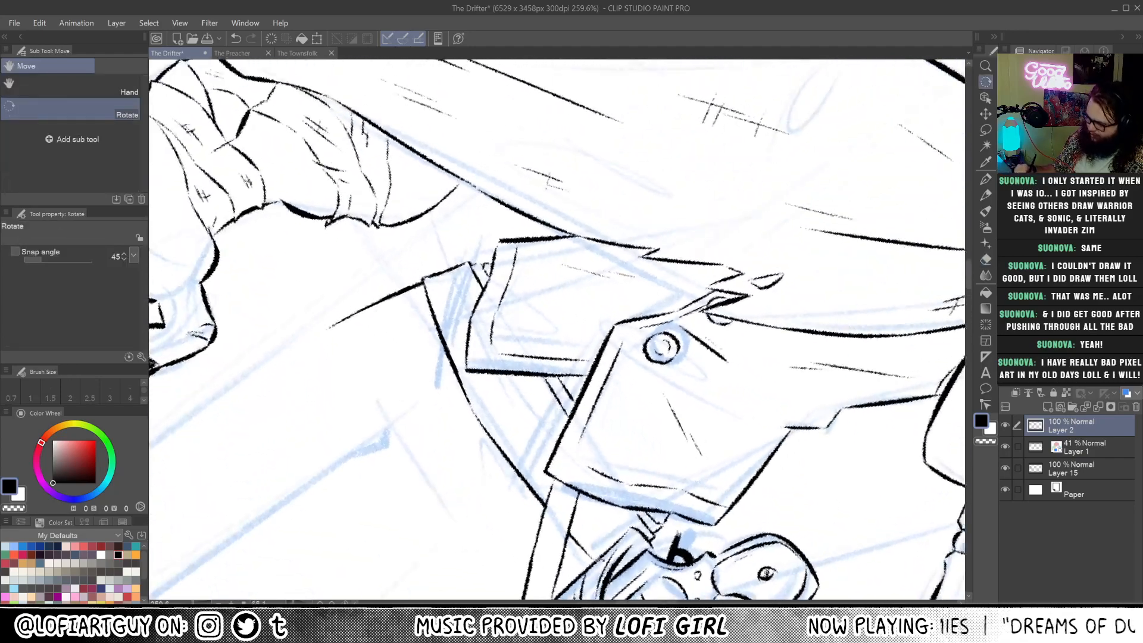
key("p")
mouse_move(567, 413)
left_mouse_down()
mouse_move(557, 442)
mouse_move(571, 415)
left_mouse_up()
key("e")
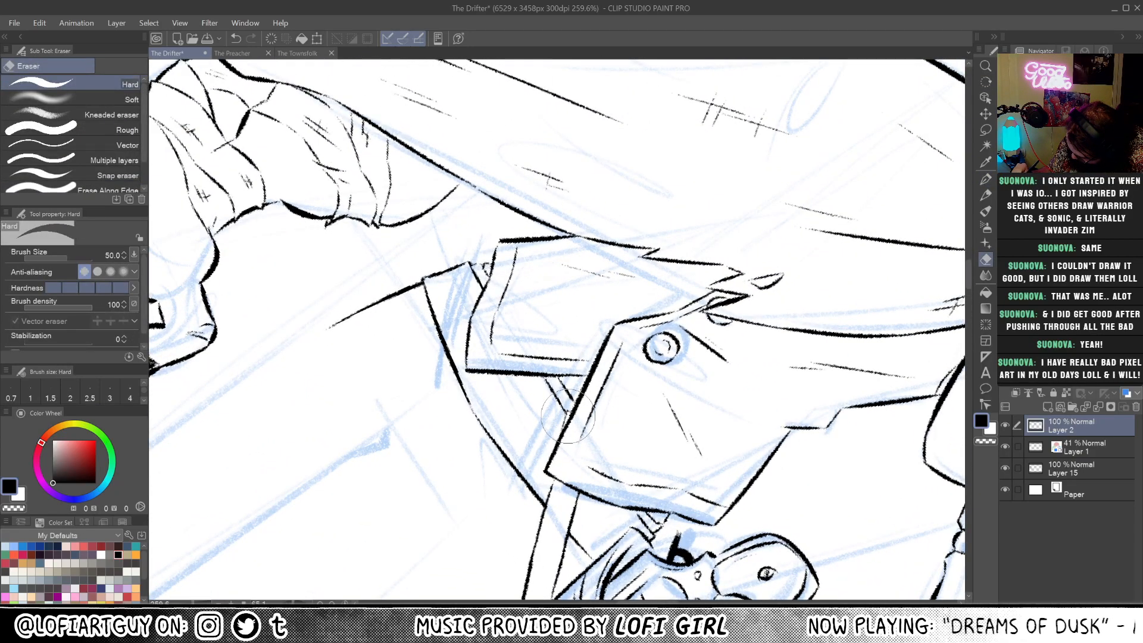
key("p")
key("r")
left_click_drag(524, 483, 581, 515)
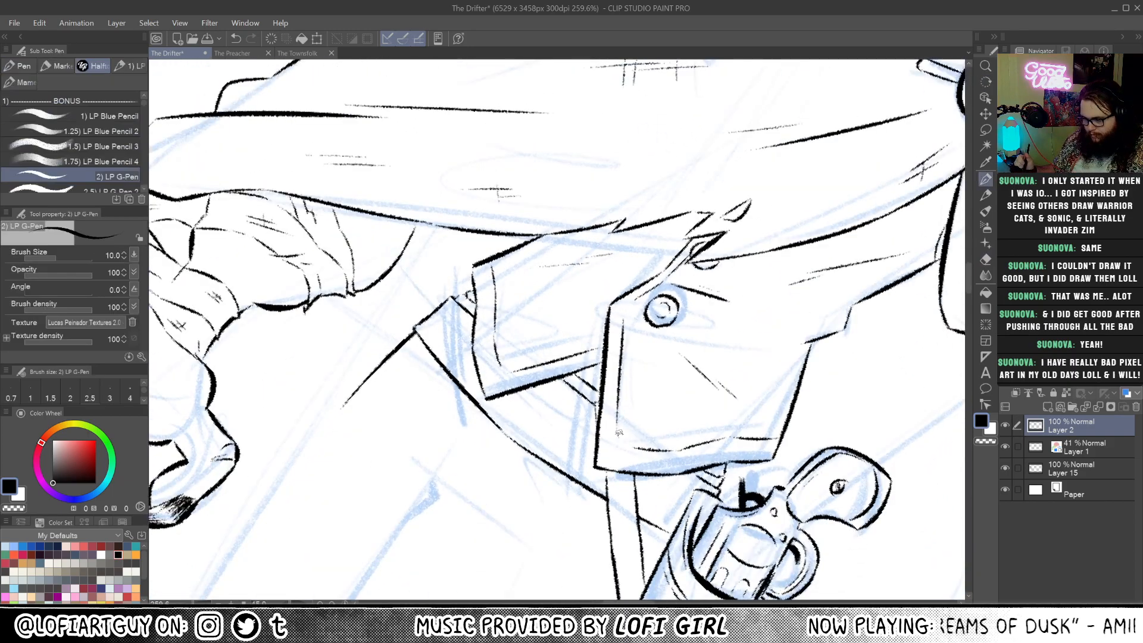
- Ink the two short side edges of a loop around the belt, below the gap between the cape flaps
key("space")
left_click_drag(558, 461, 741, 476)
key("r")
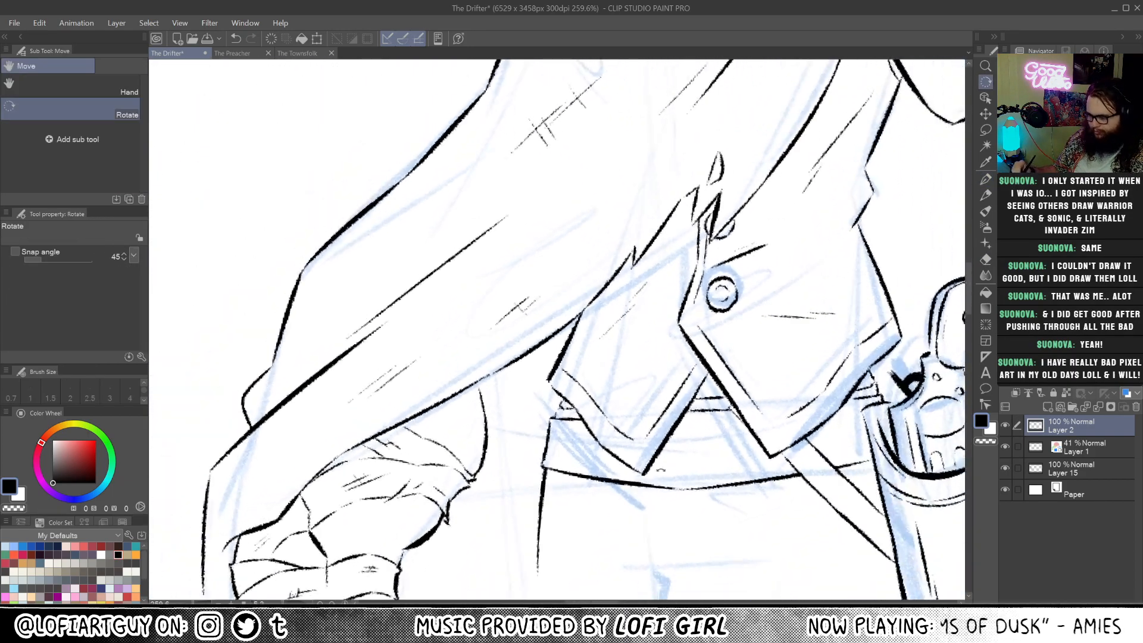
key("space")
left_click_drag(799, 569, 610, 462)
key("r")
mouse_move(670, 435)
left_mouse_down()
mouse_move(596, 480)
mouse_move(535, 483)
mouse_move(659, 447)
left_mouse_up()
key("space")
left_click_drag(565, 437, 837, 540)
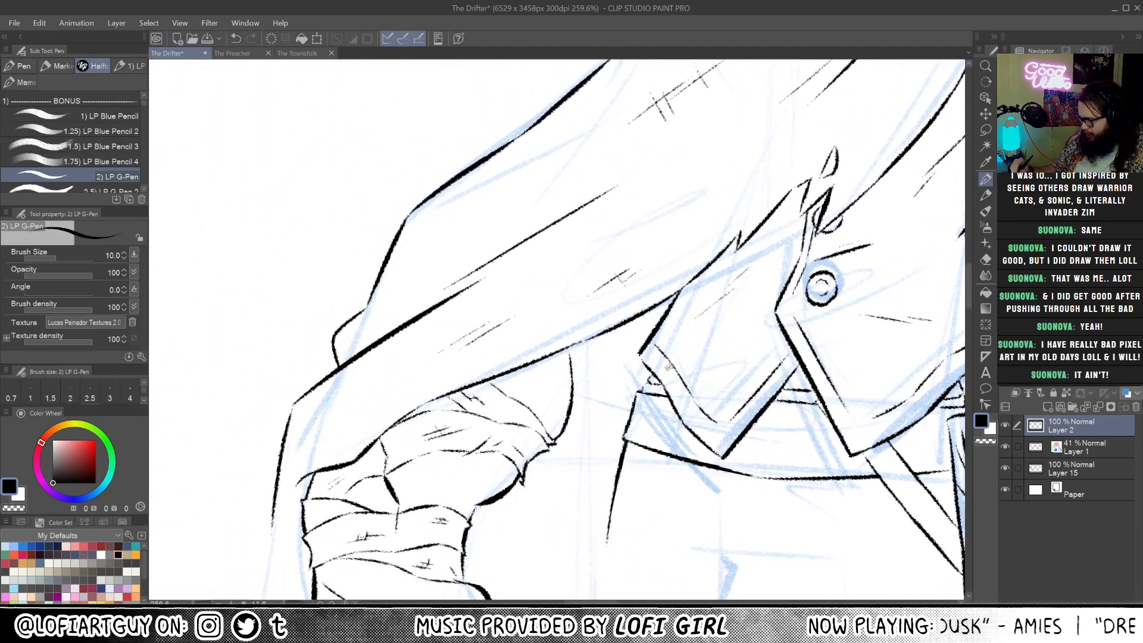
key("space")
left_click_drag(659, 403, 507, 372)
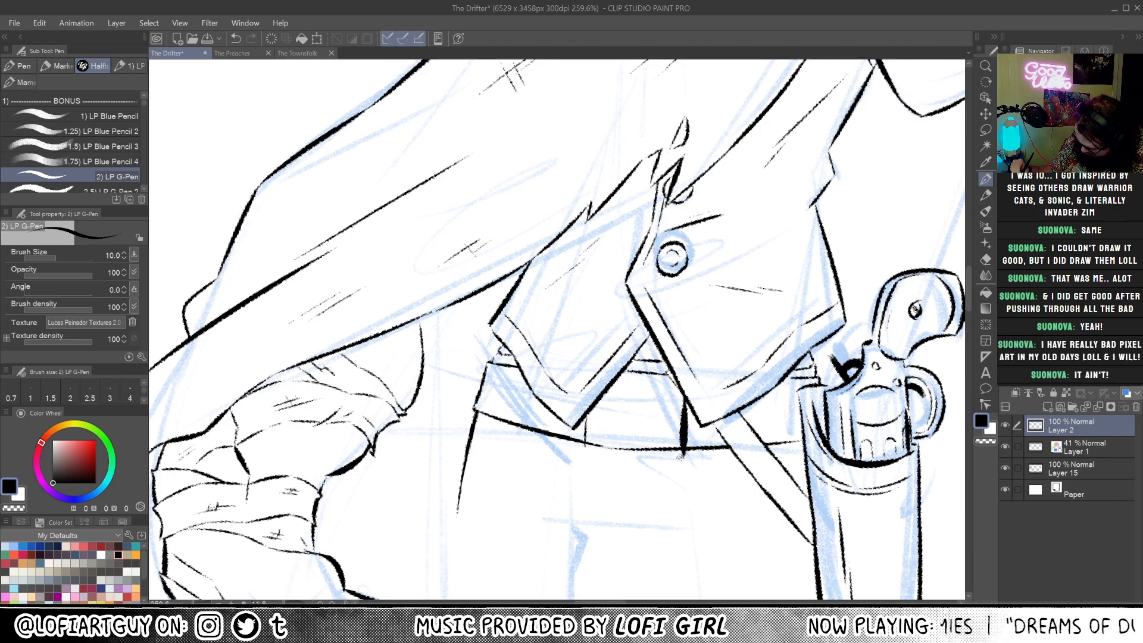
- Ink the belt loop's lower edge just outside the belt line, joining its two side edges
key("shift+space")
left_click_drag(682, 456, 724, 431)
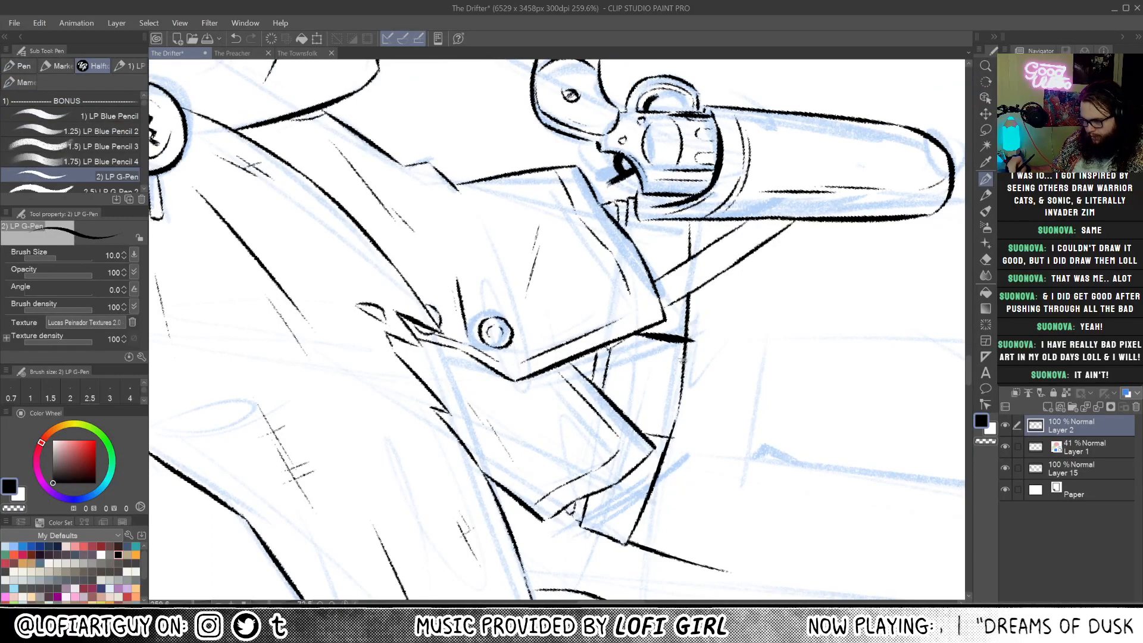
left_click_drag(695, 341, 685, 421)
key("ctrl+z")
left_click_drag(694, 341, 677, 437)
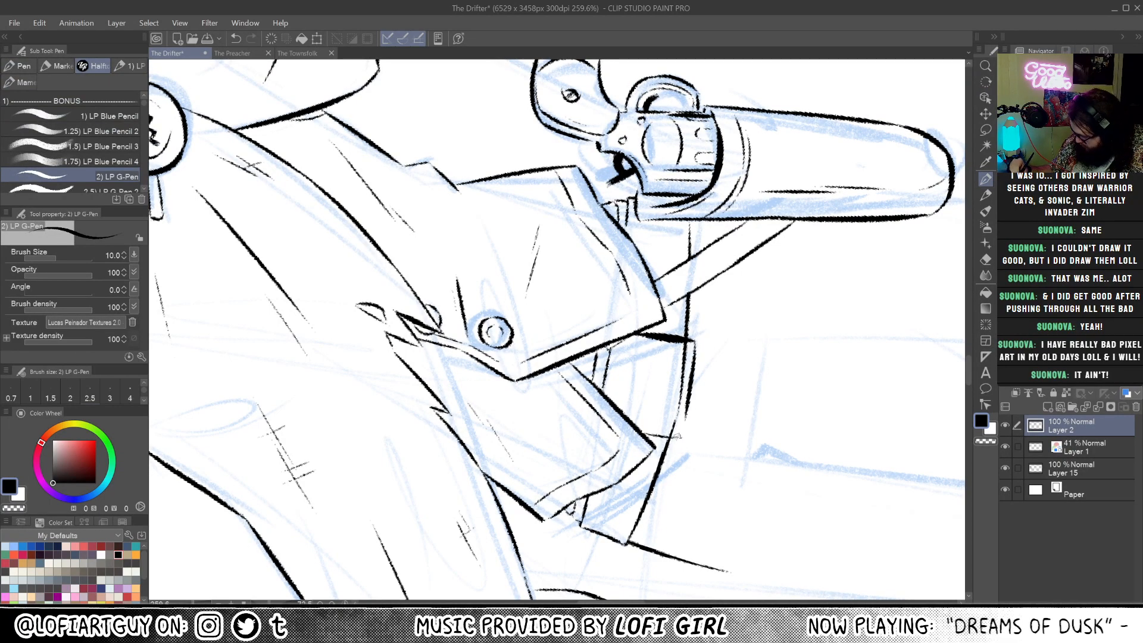
- Extend the belt loop's short side edge and erase the belt line running inside the loop
key("shift+space")
left_click_drag(619, 470, 729, 465)
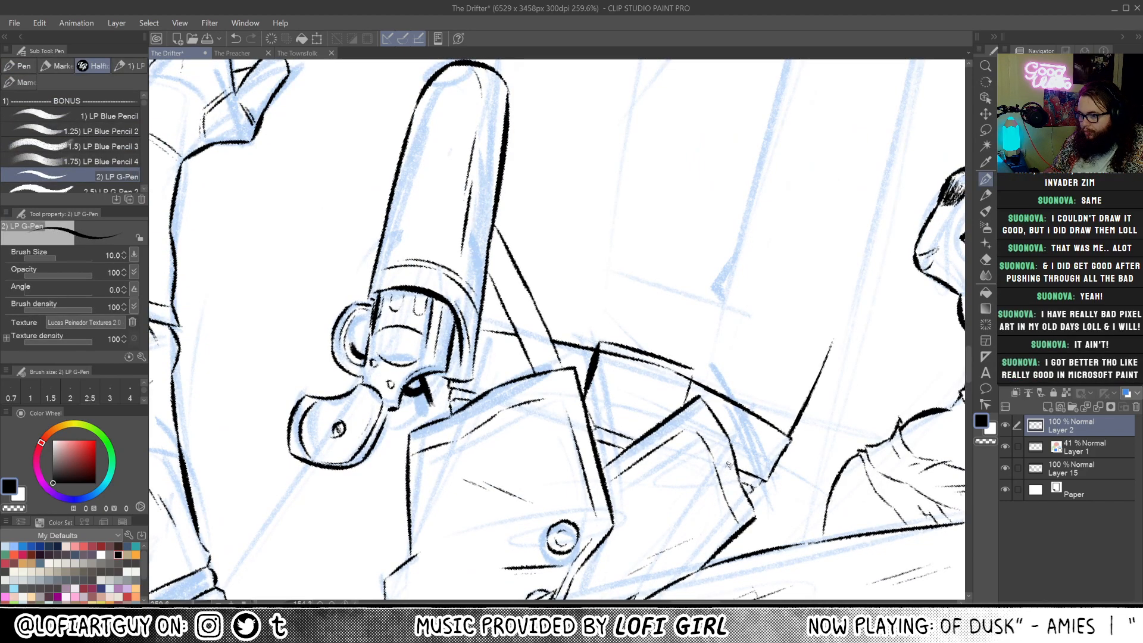
left_click_drag(651, 405, 653, 453)
left_click_drag(693, 418, 690, 430)
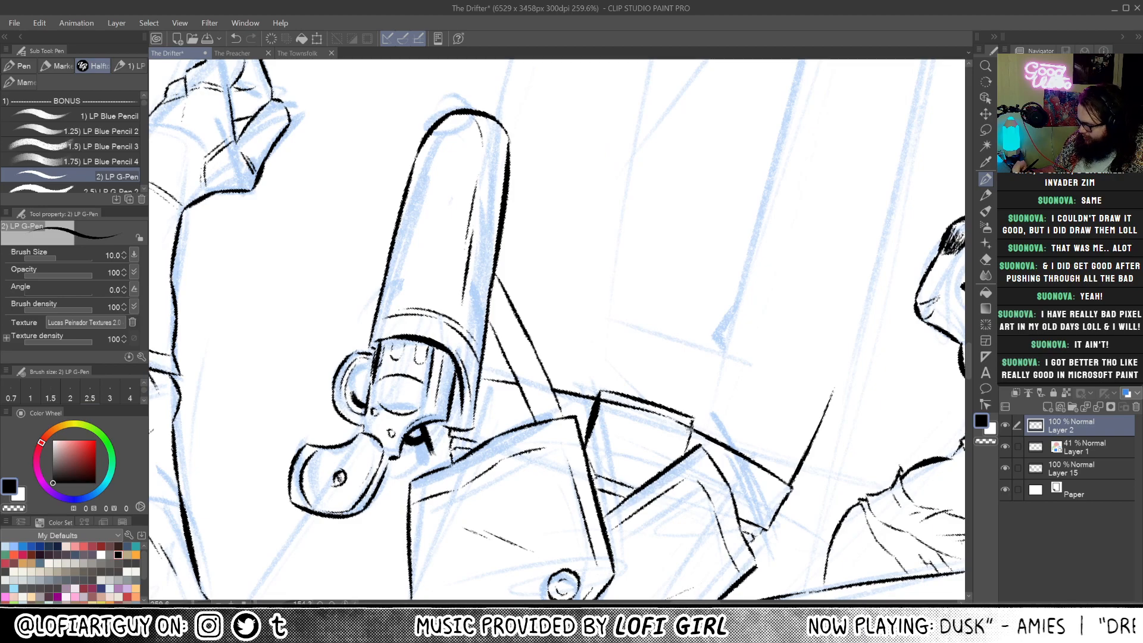
key("e")
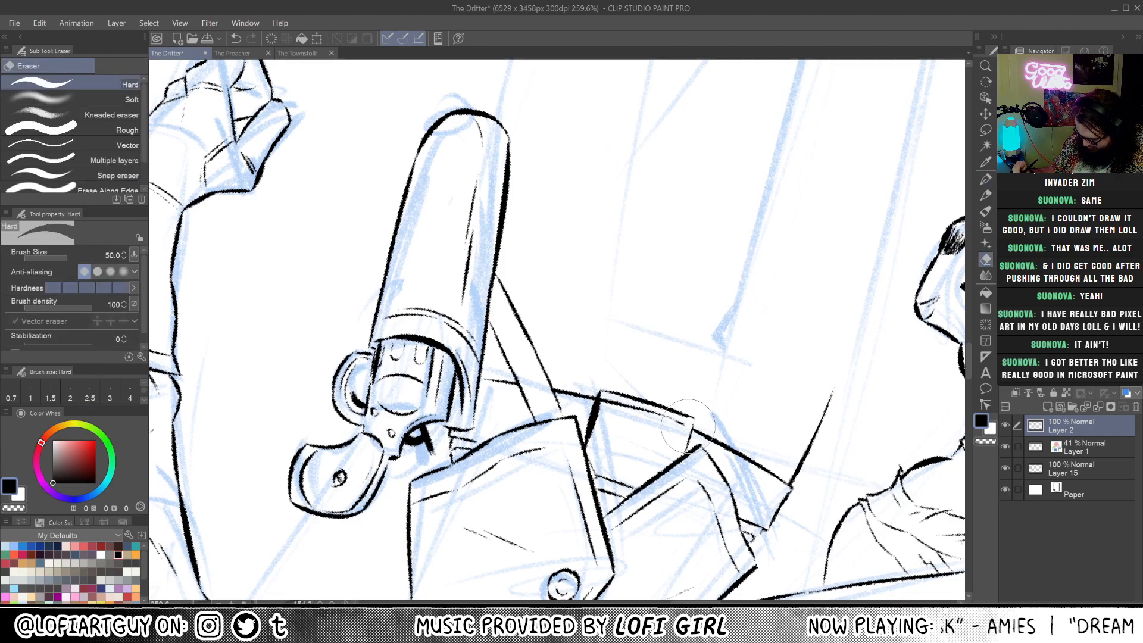
left_click_drag(691, 429, 678, 223)
mouse_move(661, 289)
left_mouse_down()
mouse_move(689, 437)
mouse_move(667, 447)
mouse_move(705, 376)
mouse_move(649, 446)
mouse_move(609, 469)
left_mouse_up()
key("p")
left_click_drag(597, 454, 704, 377)
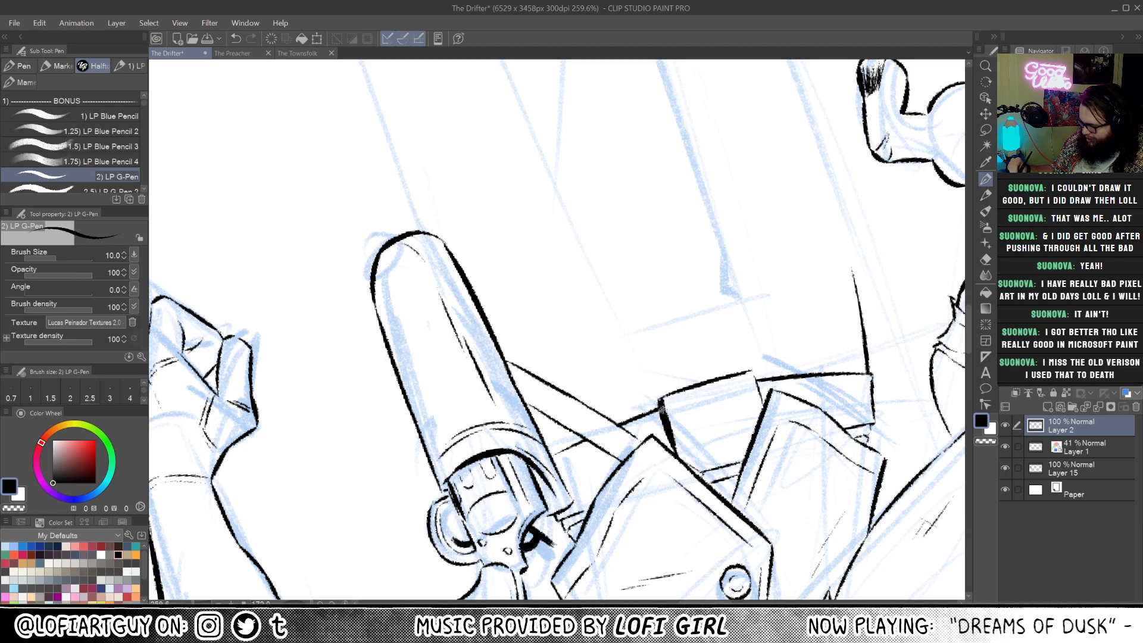
- Slim down the belt loop's overly thick side edge next to the cape flap
key("e")
mouse_move(669, 411)
left_mouse_down()
mouse_move(673, 432)
mouse_move(661, 405)
mouse_move(668, 429)
left_mouse_up()
key("p")
key("ctrl+z")
key("ctrl+z")
key("ctrl+z")
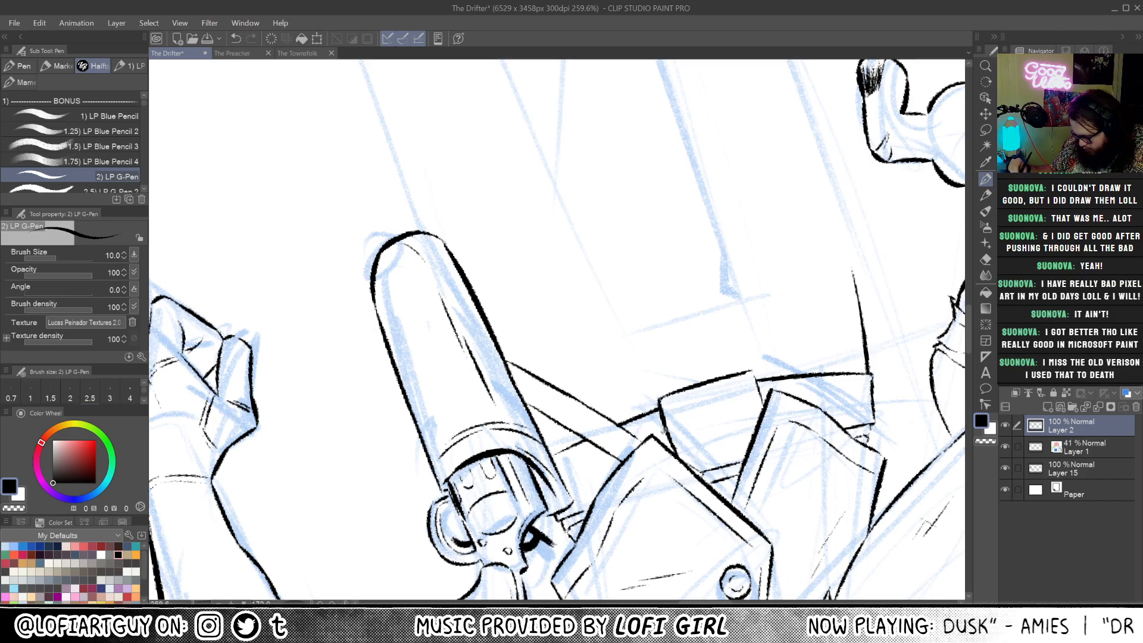
key("e")
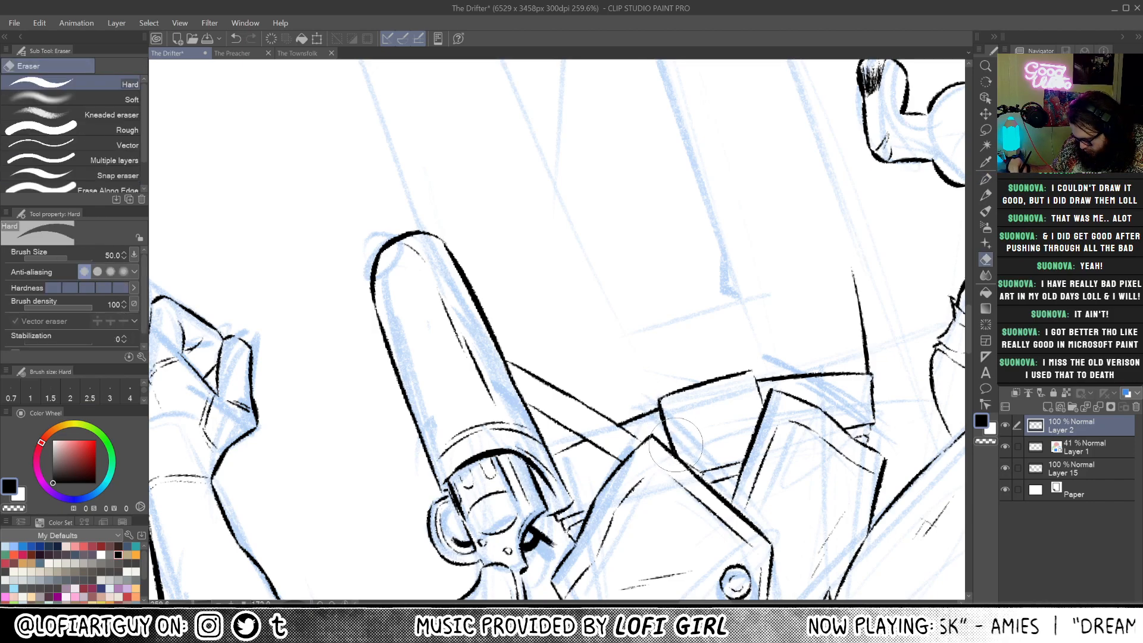
key("p")
mouse_move(664, 408)
left_mouse_down()
mouse_move(596, 369)
mouse_move(566, 417)
mouse_move(559, 464)
left_mouse_up()
key("p")
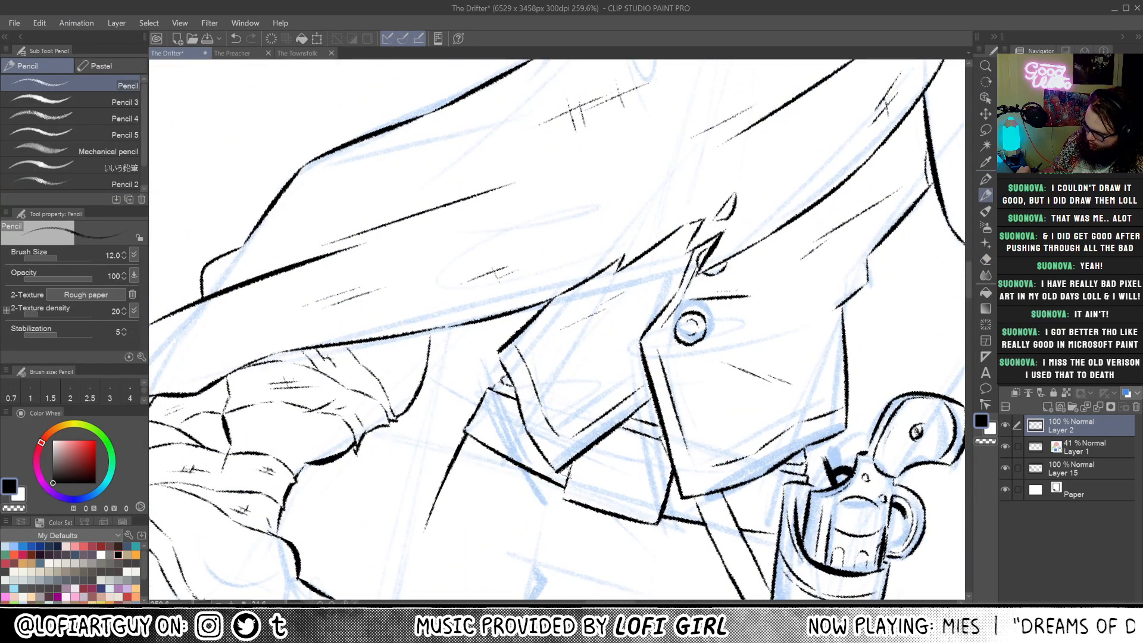
key("p")
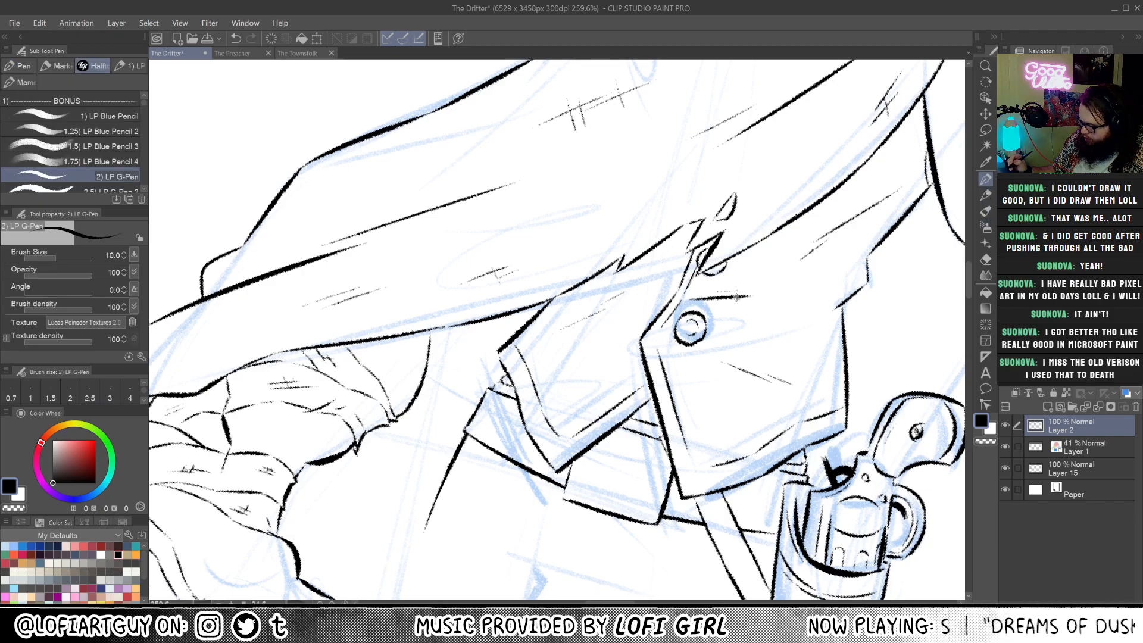
- Look over the inked cape, belt loop and holster, checking the lines against the blue sketch
left_click_drag(567, 481, 515, 448)
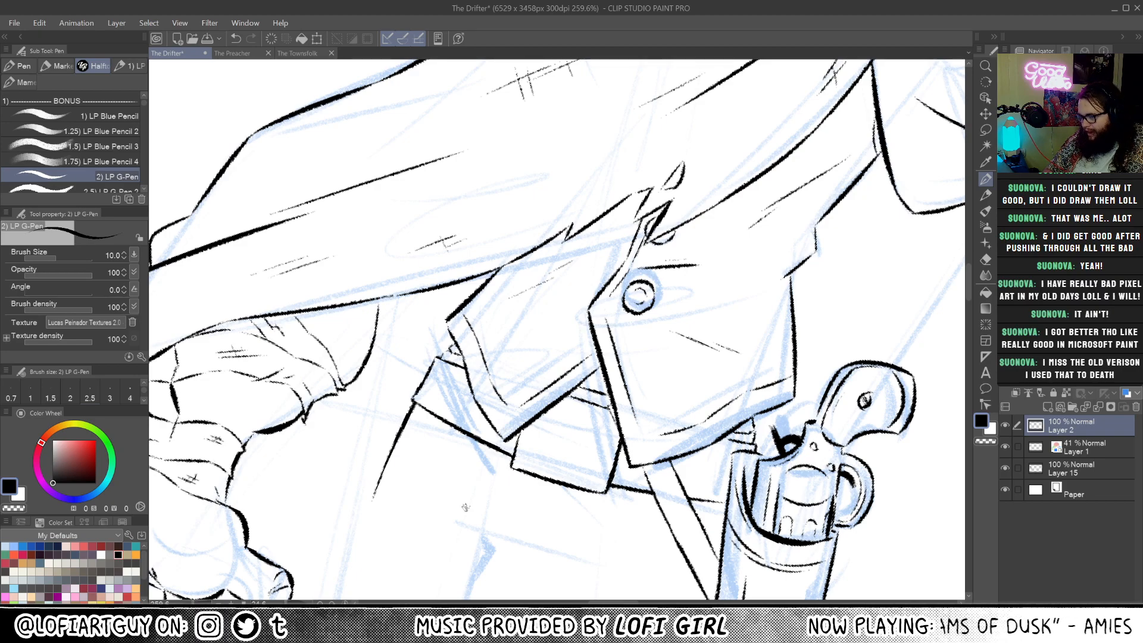
key("r")
left_click_drag(466, 508, 626, 513)
left_click_drag(744, 230, 681, 394)
key("r")
key("e")
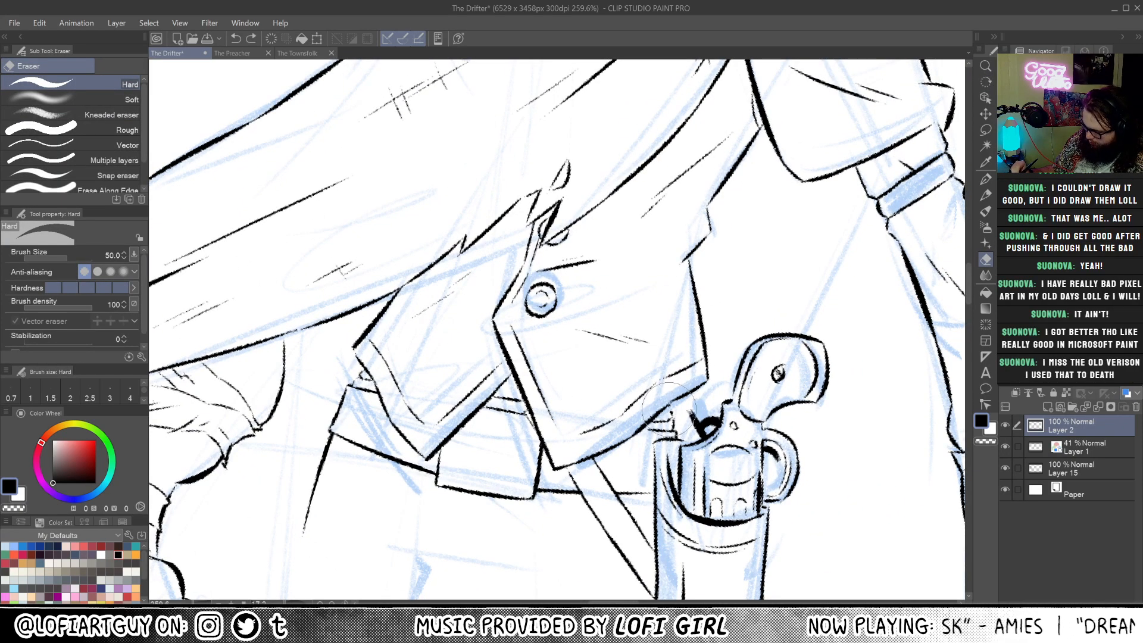
key("p")
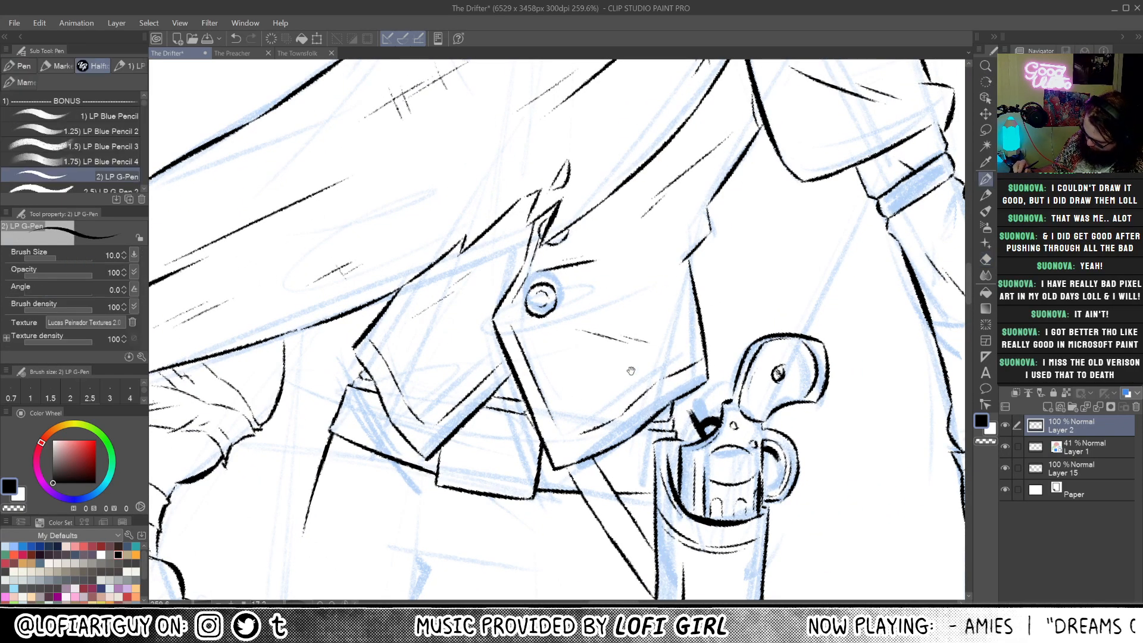
left_click_drag(640, 354, 589, 485)
mouse_move(632, 436)
left_mouse_down()
mouse_move(571, 394)
mouse_move(542, 416)
mouse_move(654, 477)
left_mouse_up()
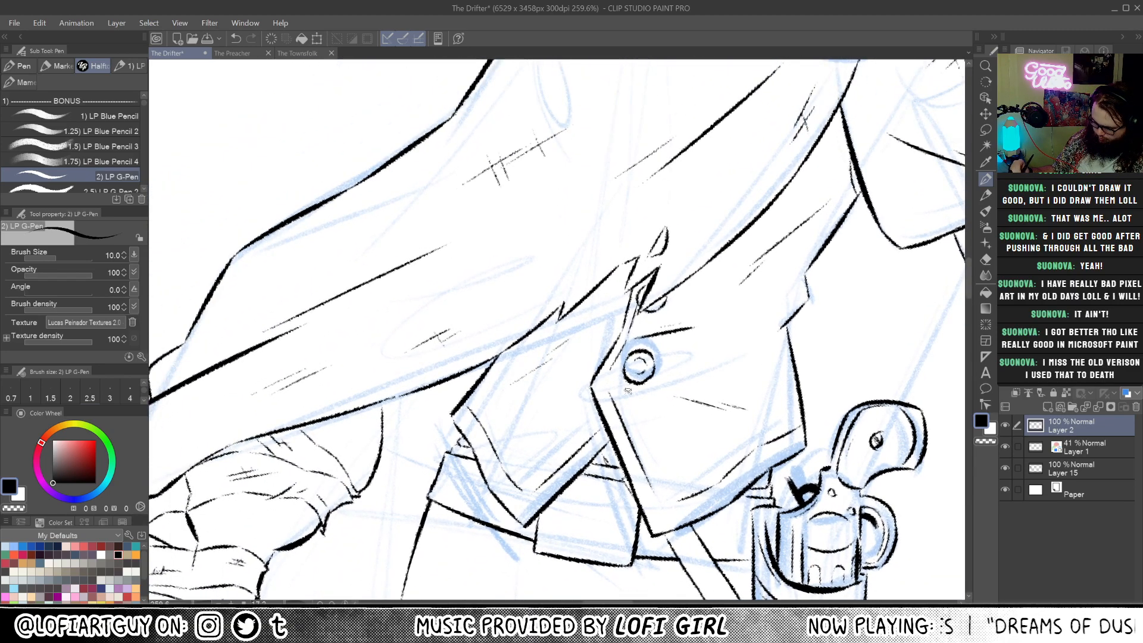
left_click_drag(629, 391, 536, 589)
mouse_move(565, 446)
left_mouse_down()
mouse_move(571, 569)
mouse_move(566, 416)
left_mouse_up()
left_click_drag(565, 506, 638, 506)
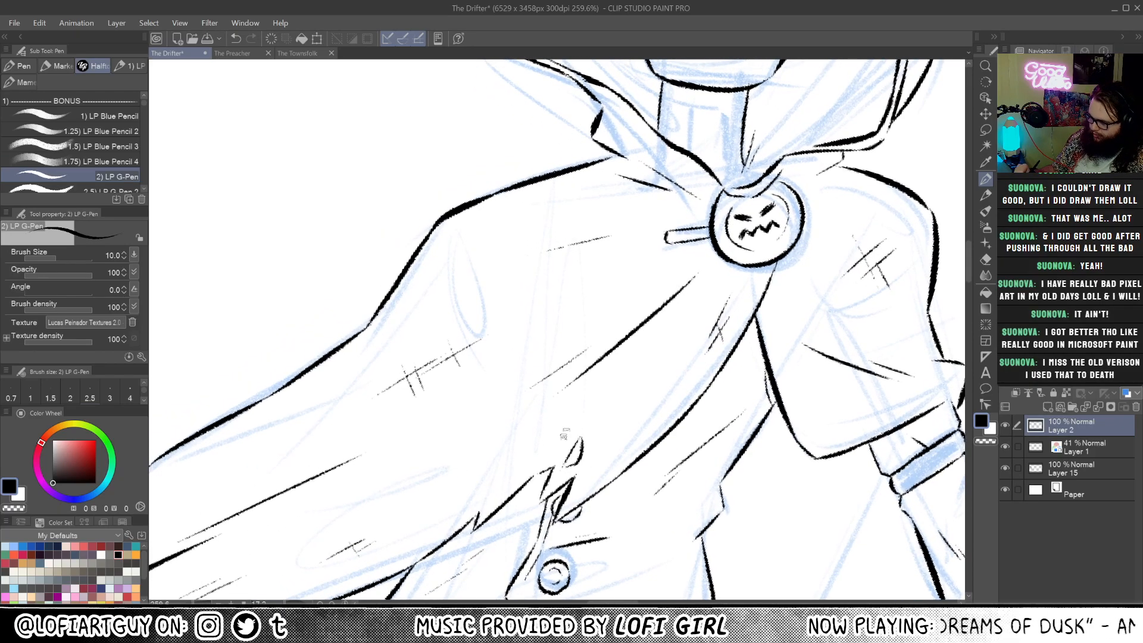
mouse_move(557, 477)
left_mouse_down()
mouse_move(551, 450)
mouse_move(530, 453)
left_mouse_up()
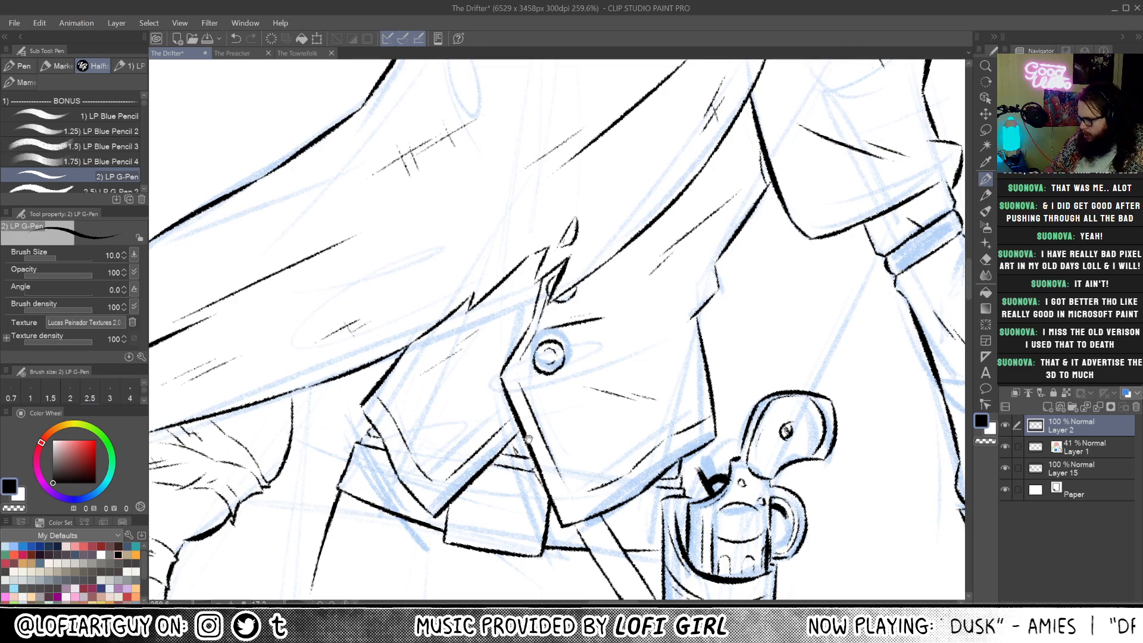
mouse_move(698, 472)
left_mouse_down()
mouse_move(506, 524)
mouse_move(502, 477)
mouse_move(653, 356)
mouse_move(638, 340)
mouse_move(620, 454)
mouse_move(671, 416)
mouse_move(579, 402)
mouse_move(636, 458)
left_mouse_up()
key("r")
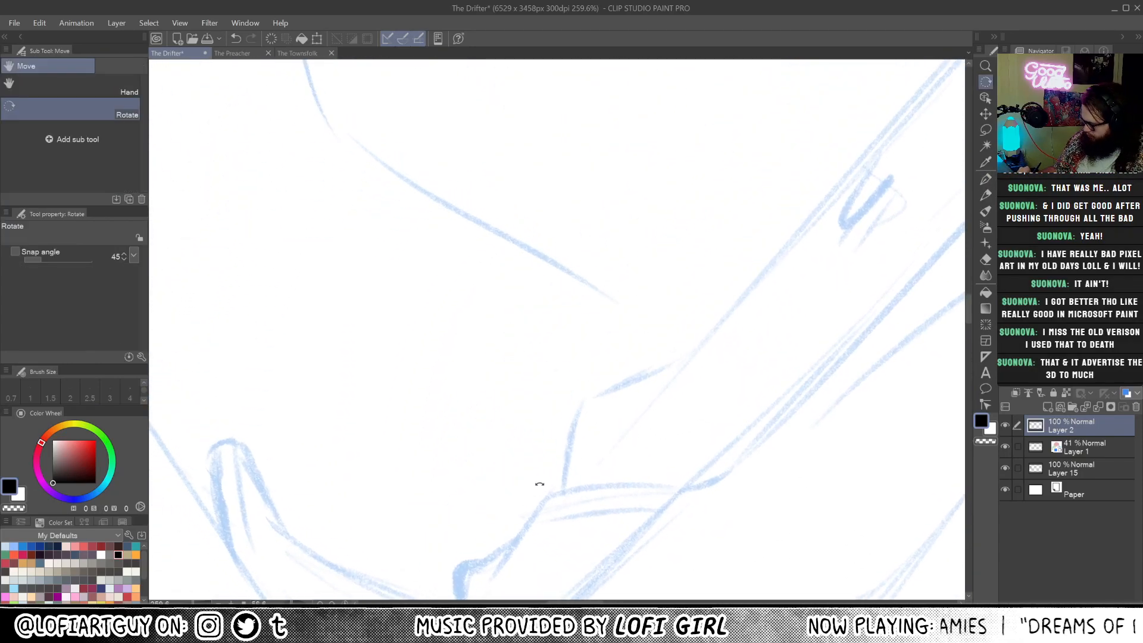
- Ink the two short outer edges of the flared trouser cuff above the boot with the G-Pen
key("p")
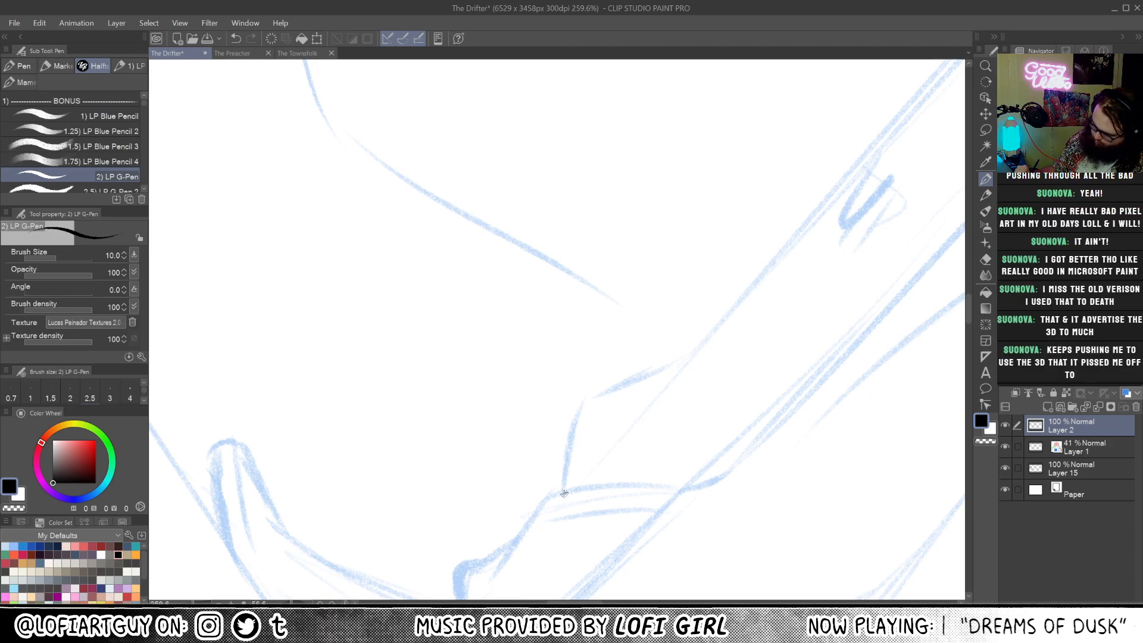
mouse_move(564, 488)
left_mouse_down()
mouse_move(577, 416)
mouse_move(638, 370)
left_mouse_up()
key("ctrl+z")
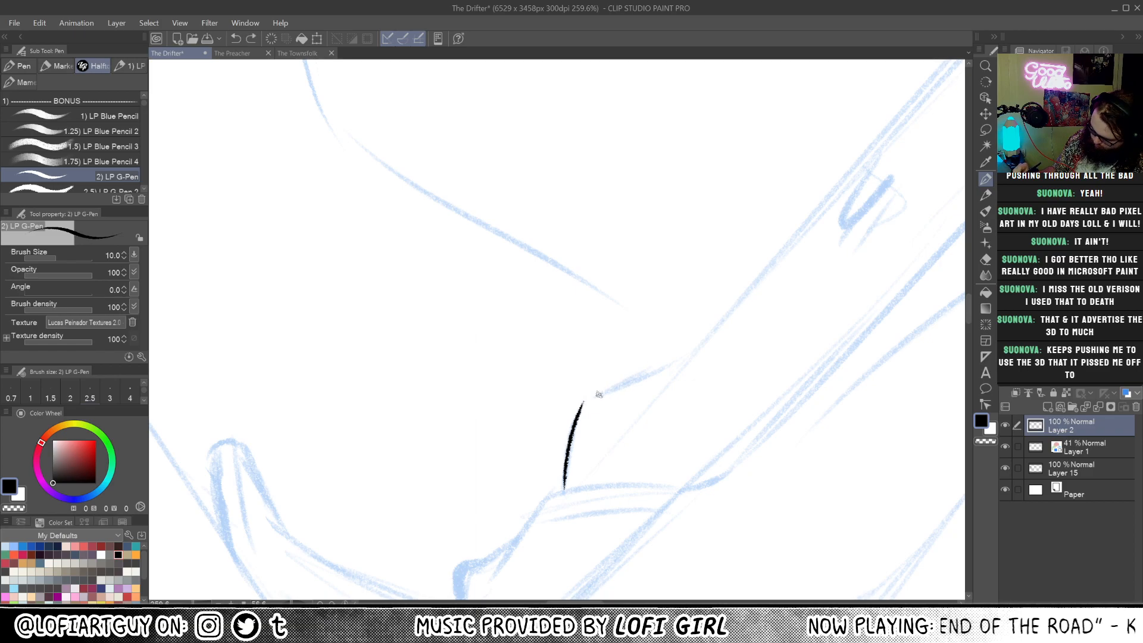
left_click_drag(584, 403, 644, 374)
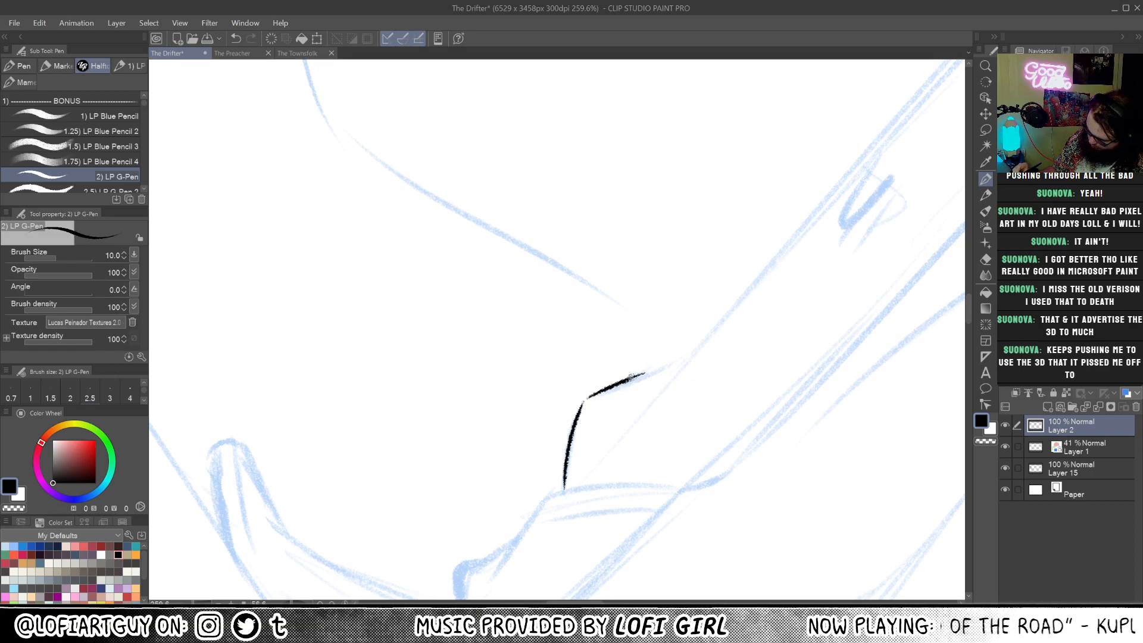
- Ink the lower part of the leg's outer line, running up from the flared cuff
key("r")
left_click_drag(743, 312, 577, 417)
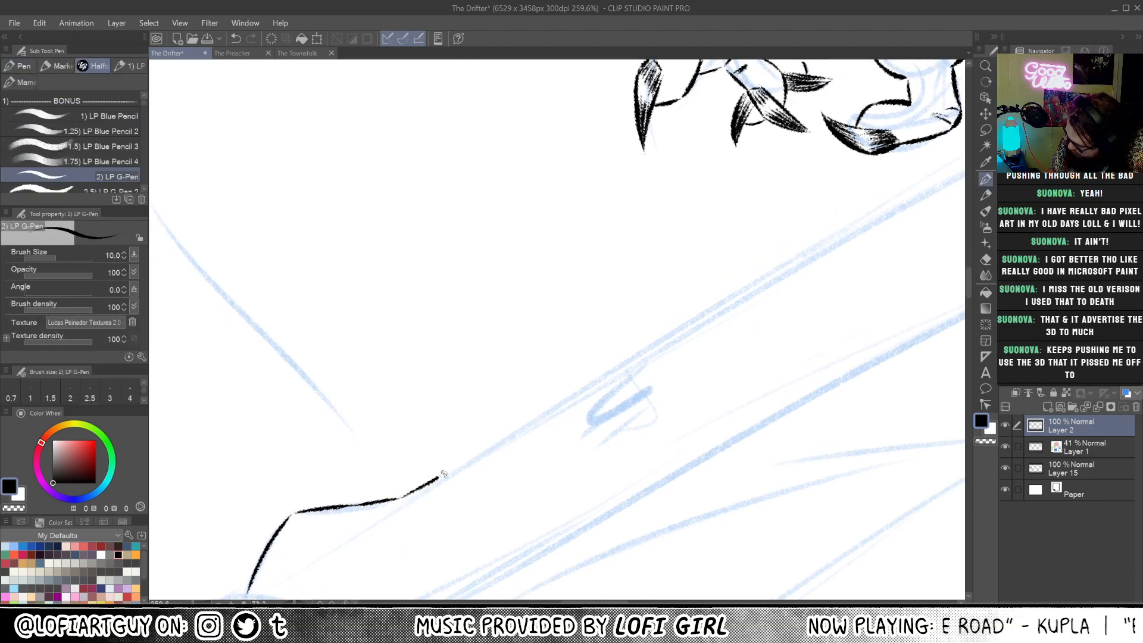
key("ctrl+z")
mouse_move(400, 497)
left_mouse_down()
mouse_move(593, 374)
mouse_move(639, 361)
left_mouse_up()
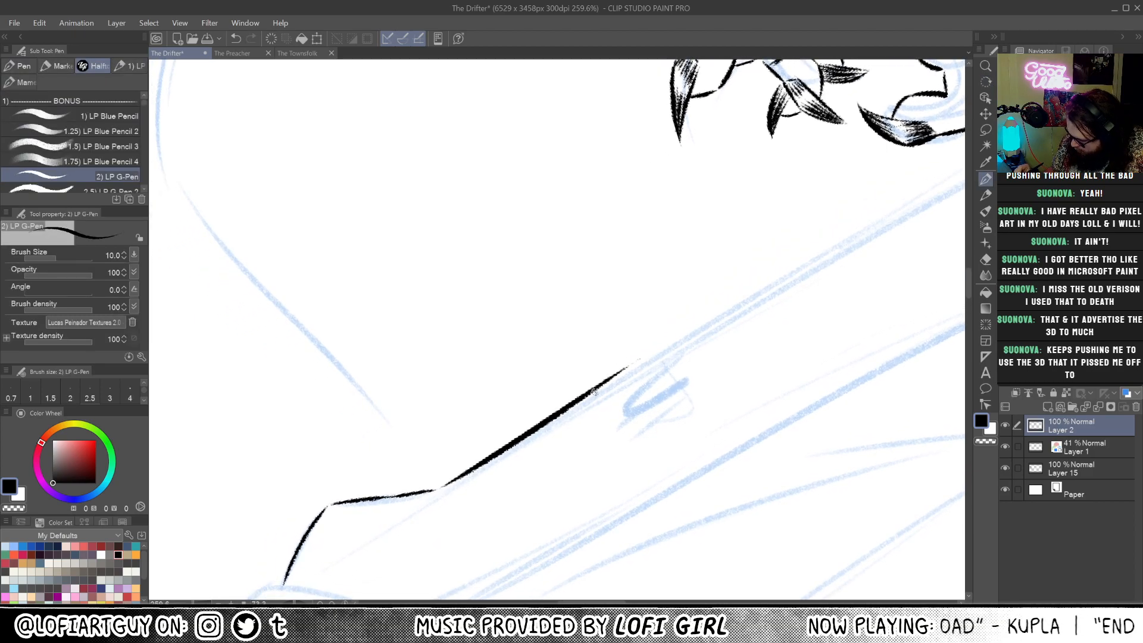
key("ctrl+z")
key("ctrl+y")
key("ctrl+z")
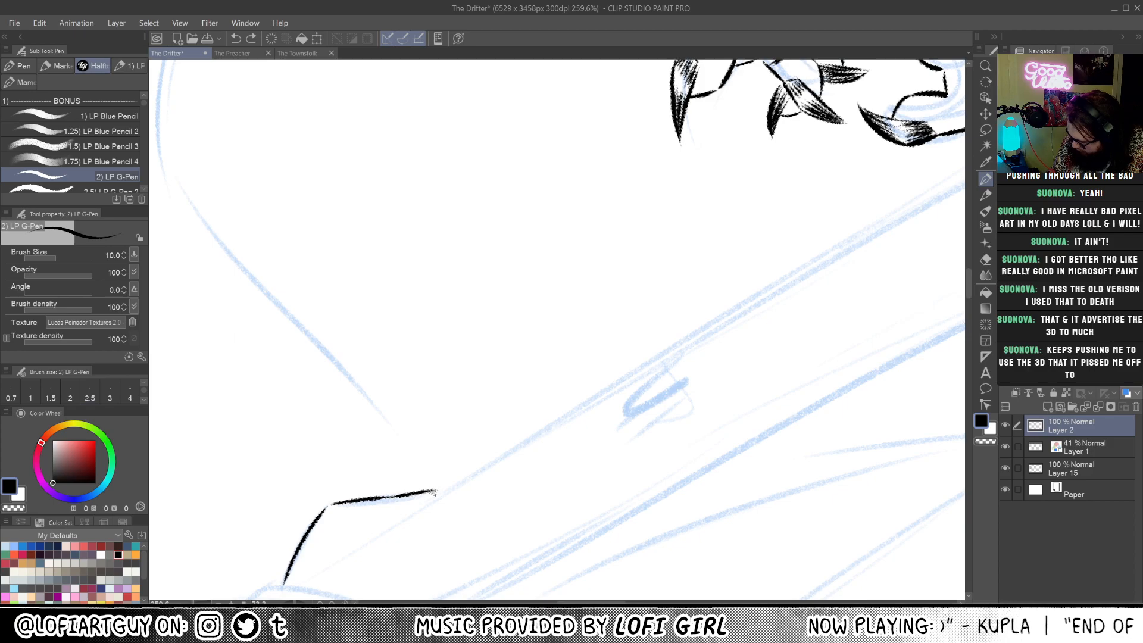
left_click_drag(440, 487, 688, 336)
- Continue the leg's outer line past the clawed hand up to the belt pouch, in one tapering contour
left_click_drag(677, 389, 559, 497)
key("r")
mouse_move(616, 466)
left_mouse_down()
mouse_move(663, 428)
mouse_move(566, 496)
mouse_move(550, 474)
left_mouse_up()
key("p")
mouse_move(492, 536)
left_mouse_down()
mouse_move(635, 386)
mouse_move(669, 333)
left_mouse_up()
key("ctrl+z")
key("ctrl+z")
mouse_move(494, 533)
left_mouse_down()
mouse_move(658, 356)
mouse_move(602, 424)
left_mouse_up()
key("ctrl+z")
left_click_drag(504, 539, 686, 345)
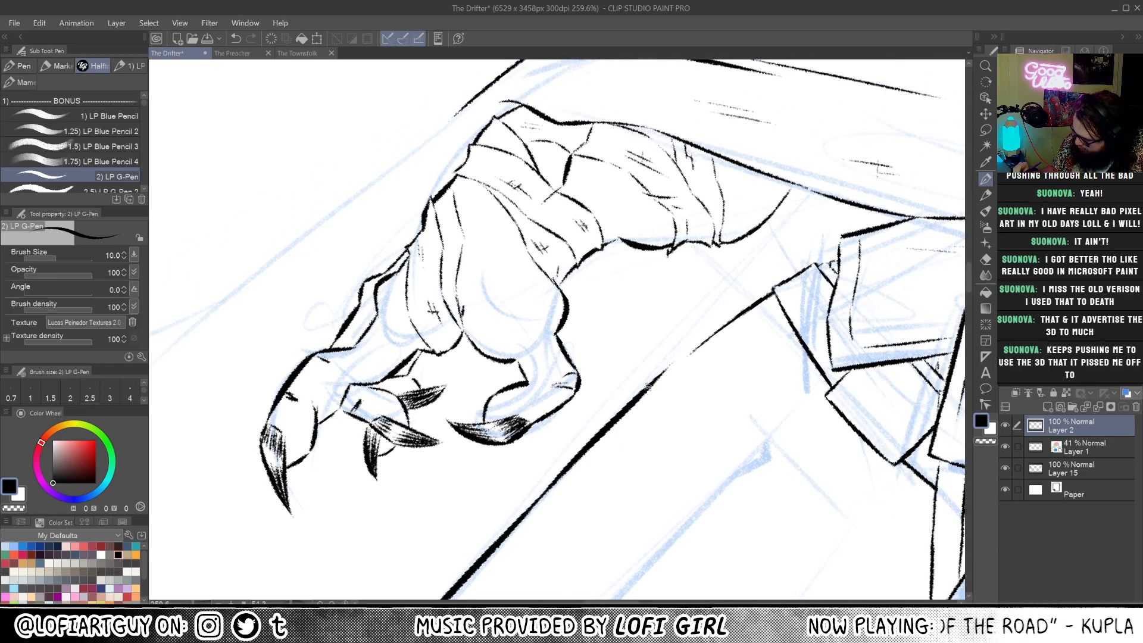
key("ctrl+z")
left_click_drag(539, 498, 696, 345)
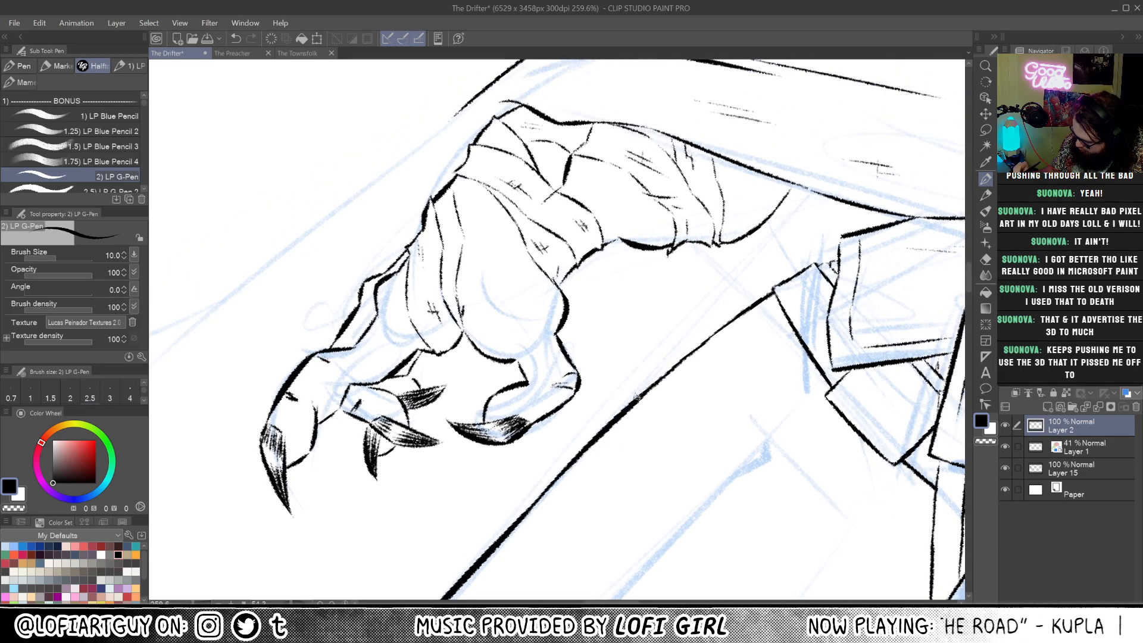
- Ink the small curve at the crotch and the straight line leading to the other leg, erasing its overshoot
mouse_move(664, 567)
left_mouse_down()
mouse_move(783, 434)
mouse_move(514, 475)
mouse_move(676, 276)
mouse_move(587, 358)
mouse_move(583, 473)
mouse_move(698, 400)
left_mouse_up()
key("p")
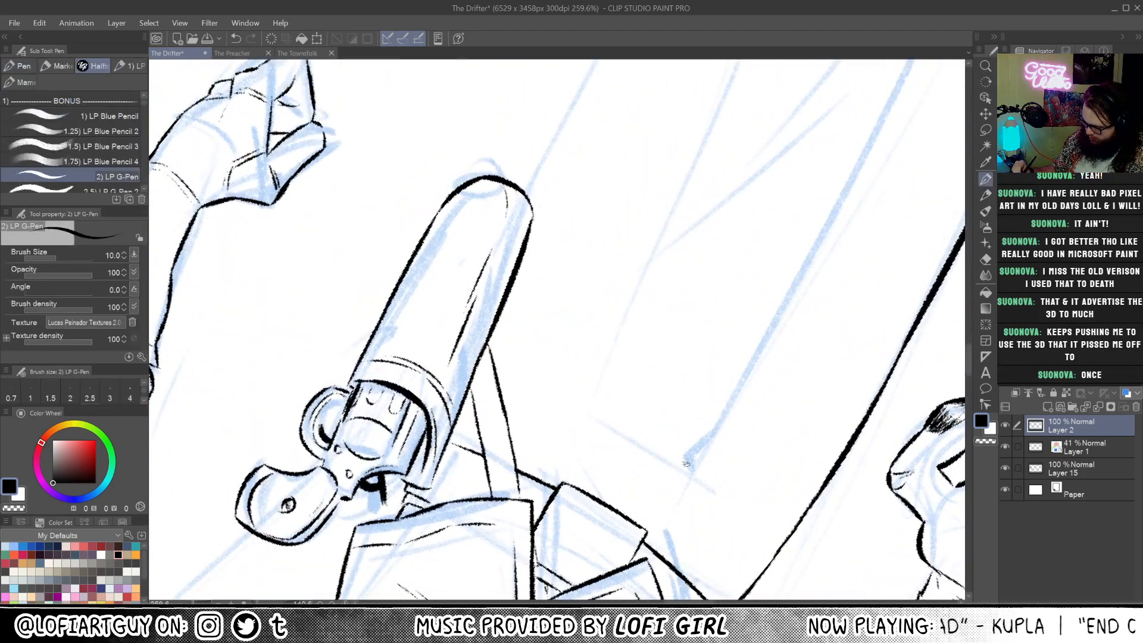
mouse_move(688, 456)
left_mouse_down()
mouse_move(705, 435)
mouse_move(589, 466)
mouse_move(602, 518)
mouse_move(754, 366)
mouse_move(736, 434)
left_mouse_up()
key("r")
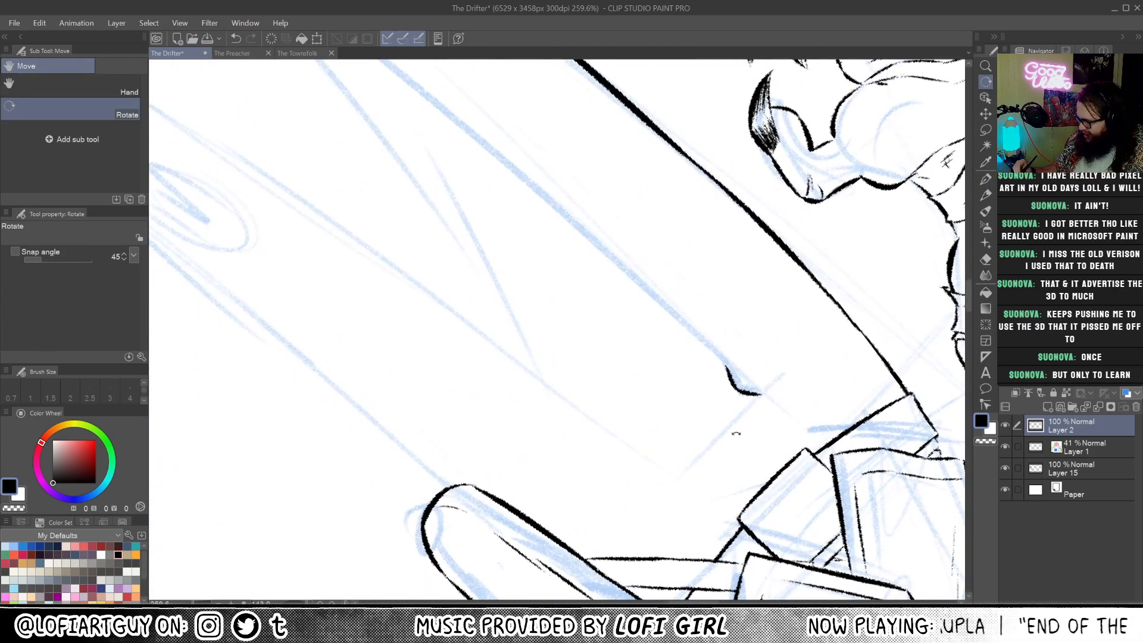
key("p")
left_click_drag(684, 468, 764, 387)
key("e")
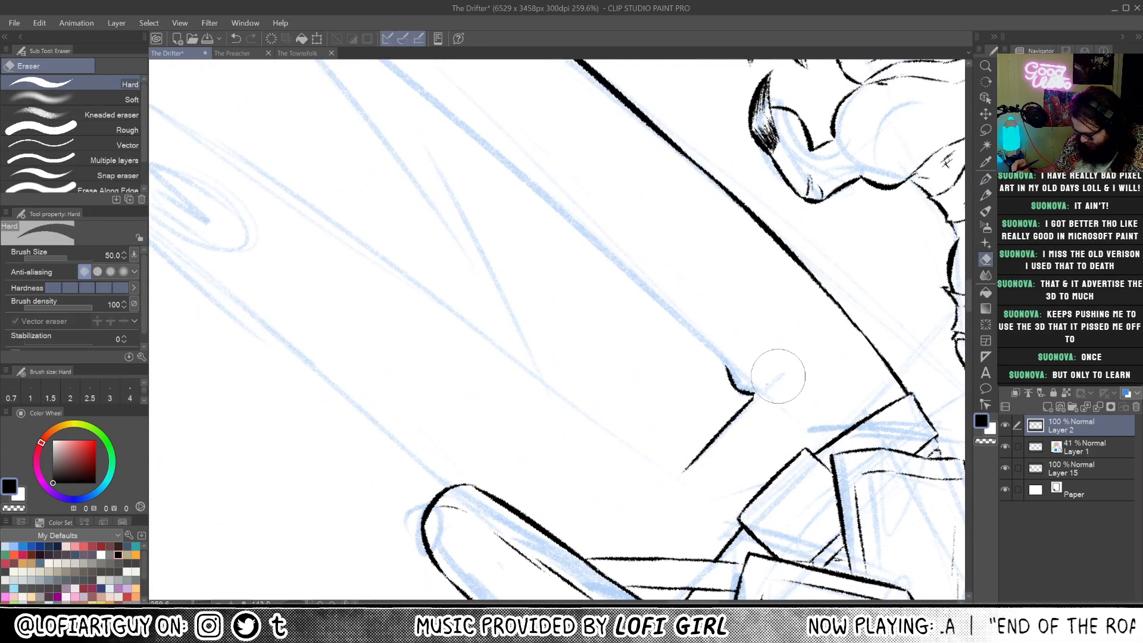
left_click_drag(766, 388, 759, 384)
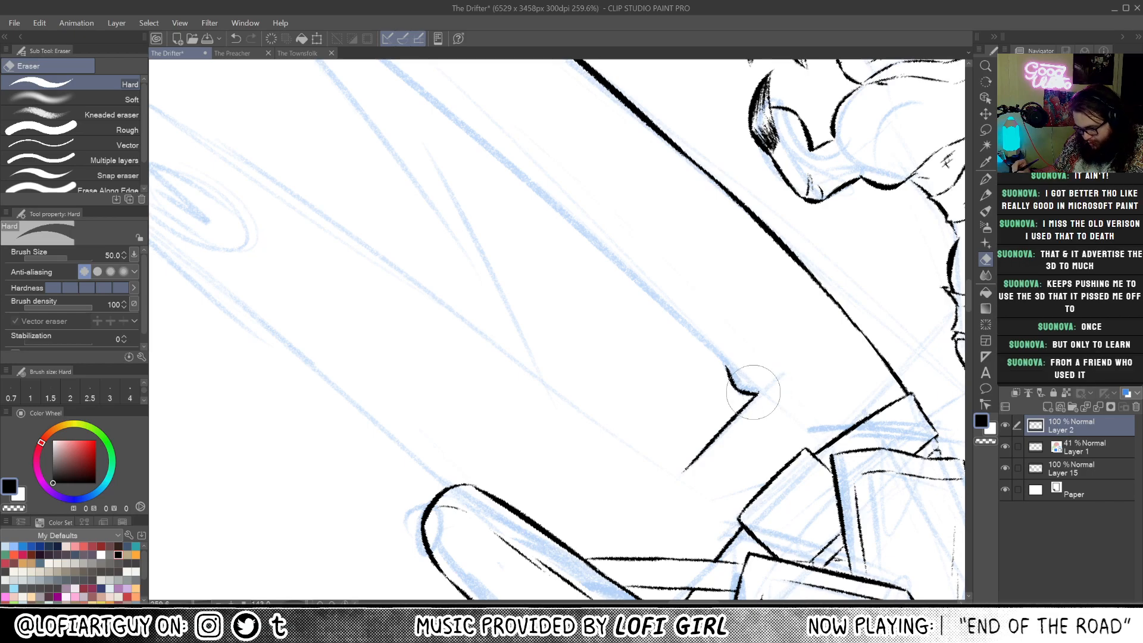
- Ink a short curved fold line rising from the crotch corner towards the belt
key("r")
mouse_move(736, 479)
left_mouse_down()
mouse_move(790, 312)
mouse_move(763, 226)
left_mouse_up()
left_click_drag(738, 282, 753, 514)
key("p")
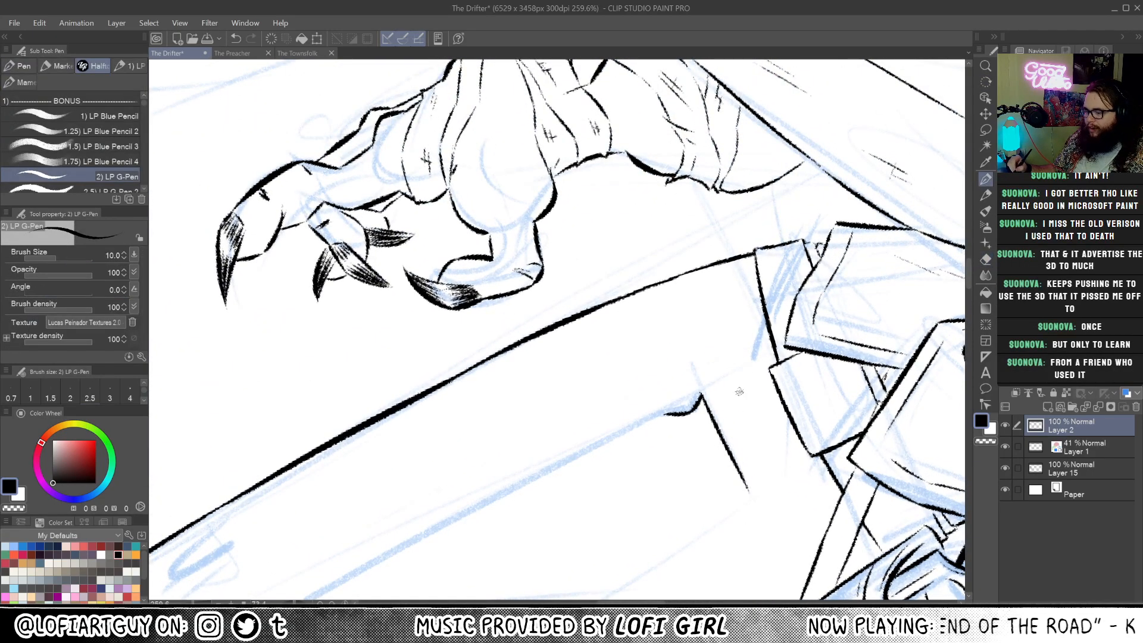
left_click_drag(718, 327, 703, 380)
key("ctrl+z")
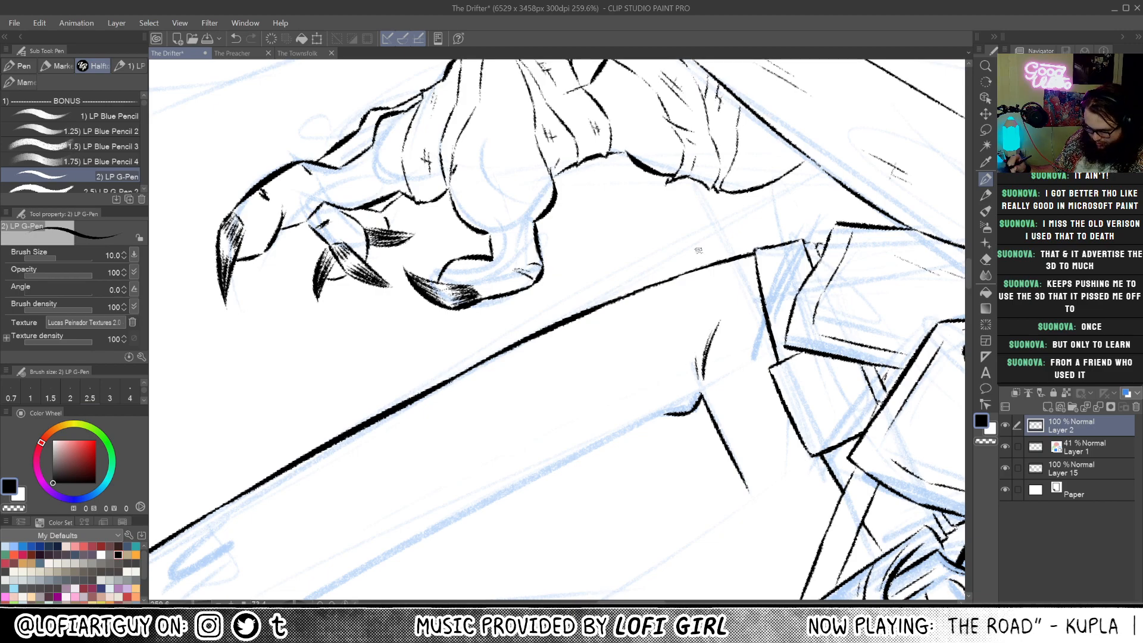
- Ink the inner side of the flared cuff as a short curved lower edge and a rising edge
mouse_move(513, 528)
left_mouse_down()
mouse_move(641, 413)
mouse_move(765, 327)
left_mouse_up()
mouse_move(547, 483)
left_mouse_down()
mouse_move(516, 459)
mouse_move(530, 530)
mouse_move(608, 525)
mouse_move(658, 464)
mouse_move(612, 523)
mouse_move(566, 523)
mouse_move(616, 517)
mouse_move(601, 534)
mouse_move(618, 488)
left_mouse_up()
key("ctrl+z")
key("ctrl+z")
key("ctrl+z")
key("ctrl+z")
left_click_drag(602, 534, 617, 488)
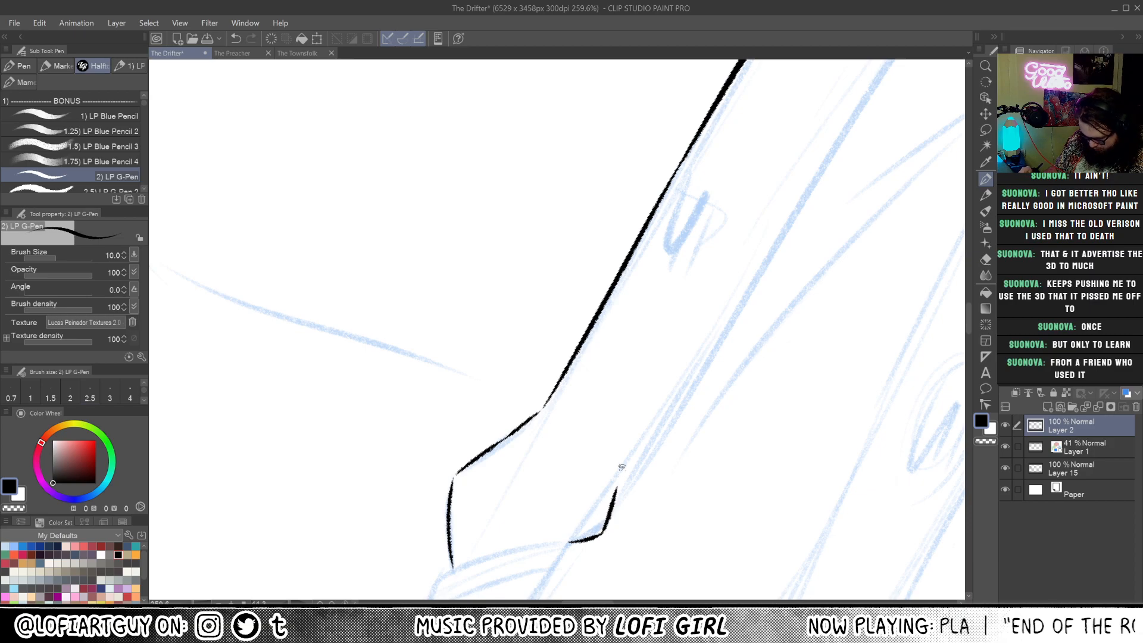
- Ink the long inner leg line between the flared cuff and the crotch curve
key("r")
left_click_drag(657, 457, 596, 483)
key("space")
mouse_move(677, 427)
left_mouse_down()
mouse_move(582, 470)
mouse_move(601, 458)
mouse_move(556, 510)
mouse_move(646, 430)
left_mouse_up()
key("ctrl+space")
key("shift+space")
key("p")
key("ctrl+z")
mouse_move(544, 520)
left_mouse_down()
mouse_move(721, 368)
mouse_move(575, 506)
mouse_move(716, 380)
left_mouse_up()
- Clean up the thick overlap where the inner leg line meets the crotch curve
key("space")
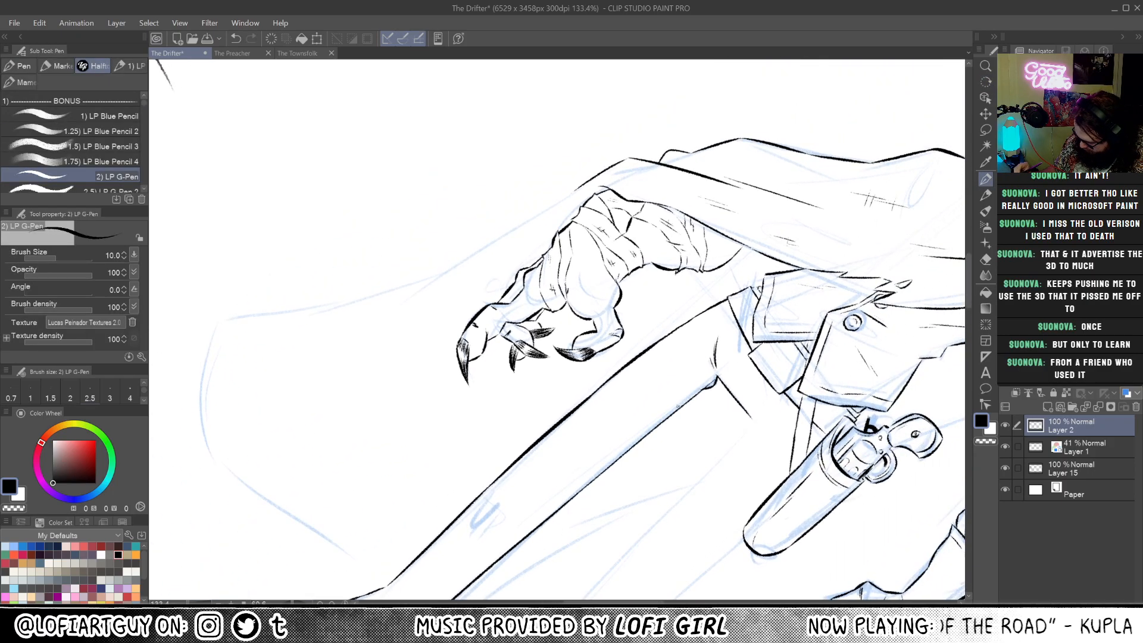
key("ctrl+space")
left_click_drag(618, 476, 641, 447)
key("space")
left_click_drag(778, 361, 576, 532)
key("e")
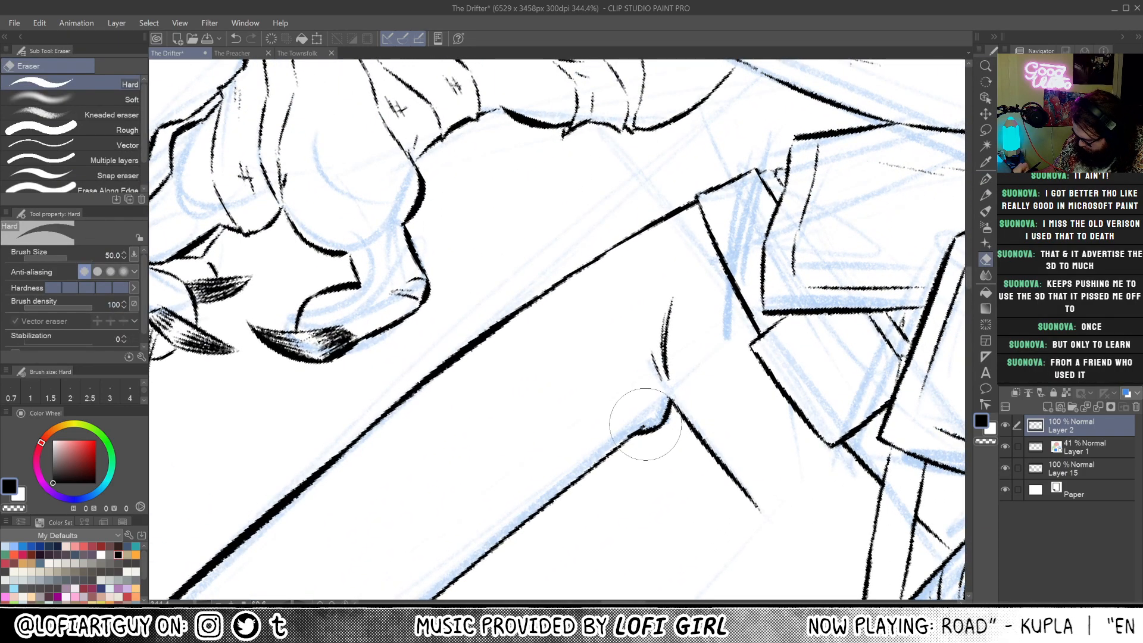
key("p")
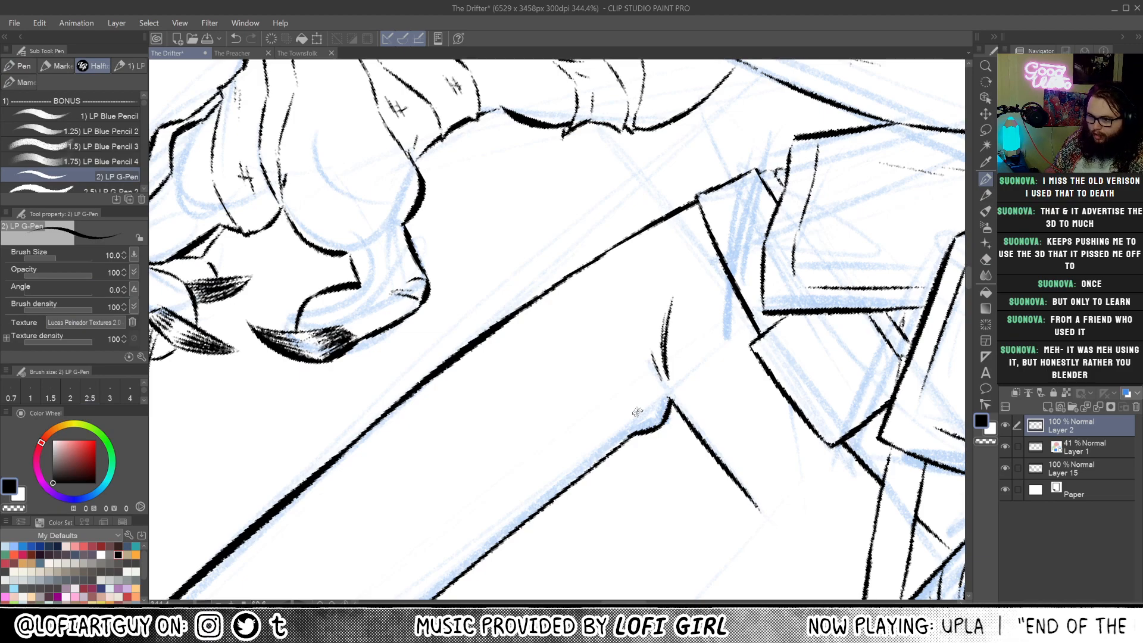
- Add a short, thin crease line on the thigh beside the crotch
left_click_drag(569, 515, 751, 286)
left_click_drag(543, 534, 619, 417)
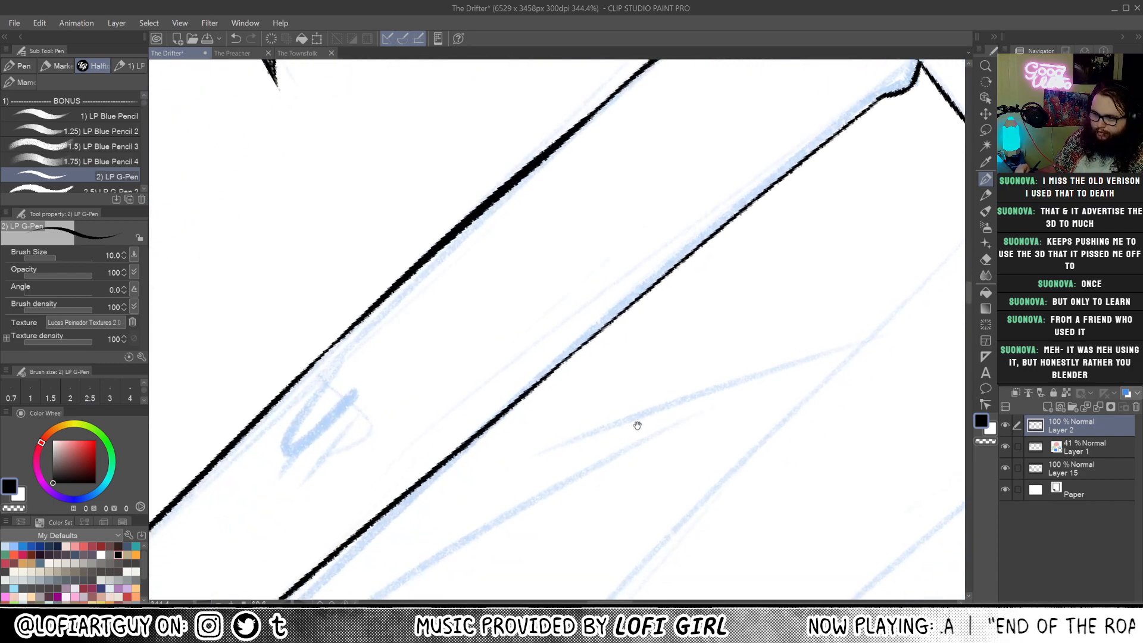
left_click_drag(722, 331, 508, 535)
left_click_drag(706, 350, 551, 515)
left_click_drag(636, 390, 661, 443)
left_click_drag(600, 399, 649, 394)
mouse_move(670, 235)
left_mouse_down()
mouse_move(601, 412)
mouse_move(597, 463)
left_mouse_up()
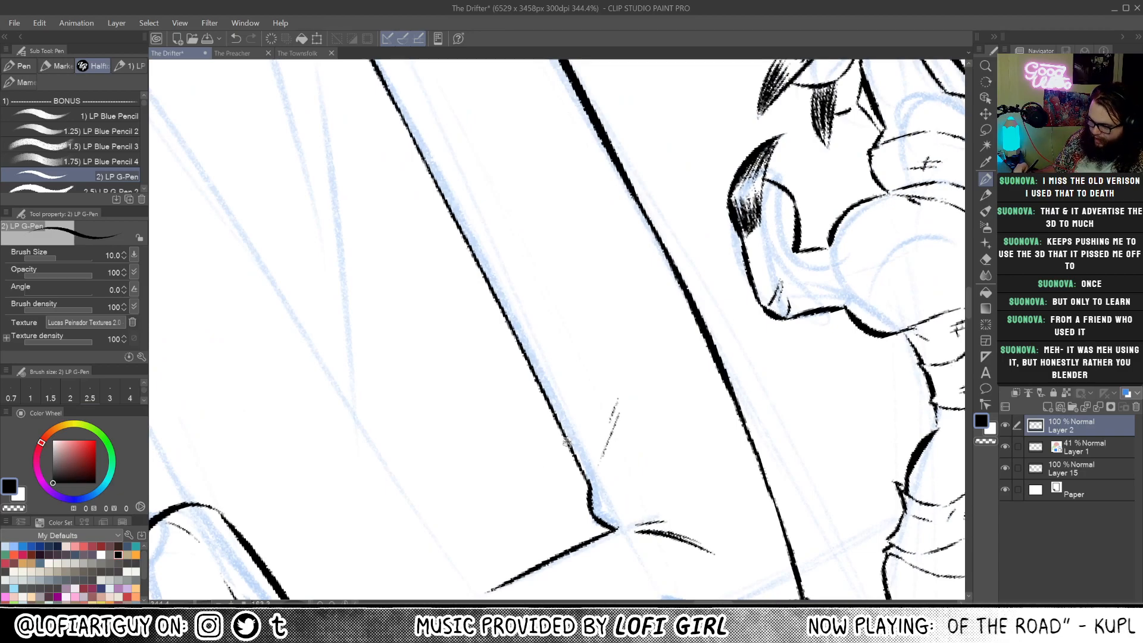
- Look over both inked leg lines from the thigh down to the cuff and boot sketch
key("r")
mouse_move(621, 394)
left_mouse_down()
mouse_move(716, 322)
mouse_move(707, 263)
left_mouse_up()
left_click_drag(551, 540, 629, 421)
left_click_drag(475, 554, 636, 383)
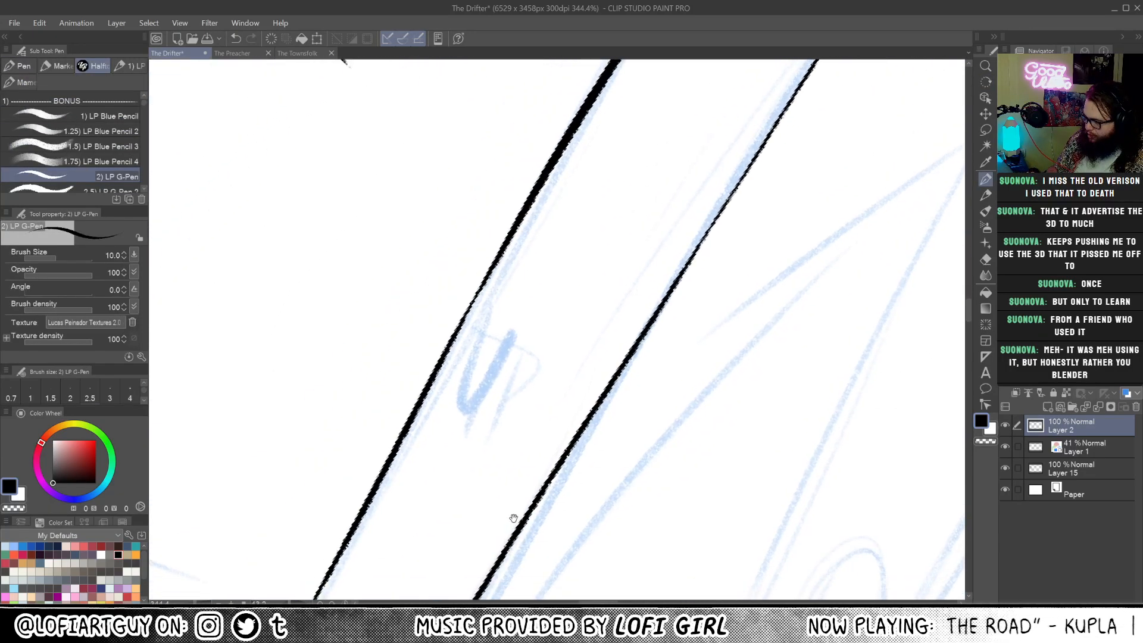
left_click_drag(503, 539, 647, 366)
left_click_drag(544, 496, 683, 309)
left_click_drag(498, 549, 610, 375)
key("ctrl+space")
left_click_drag(600, 438, 587, 446)
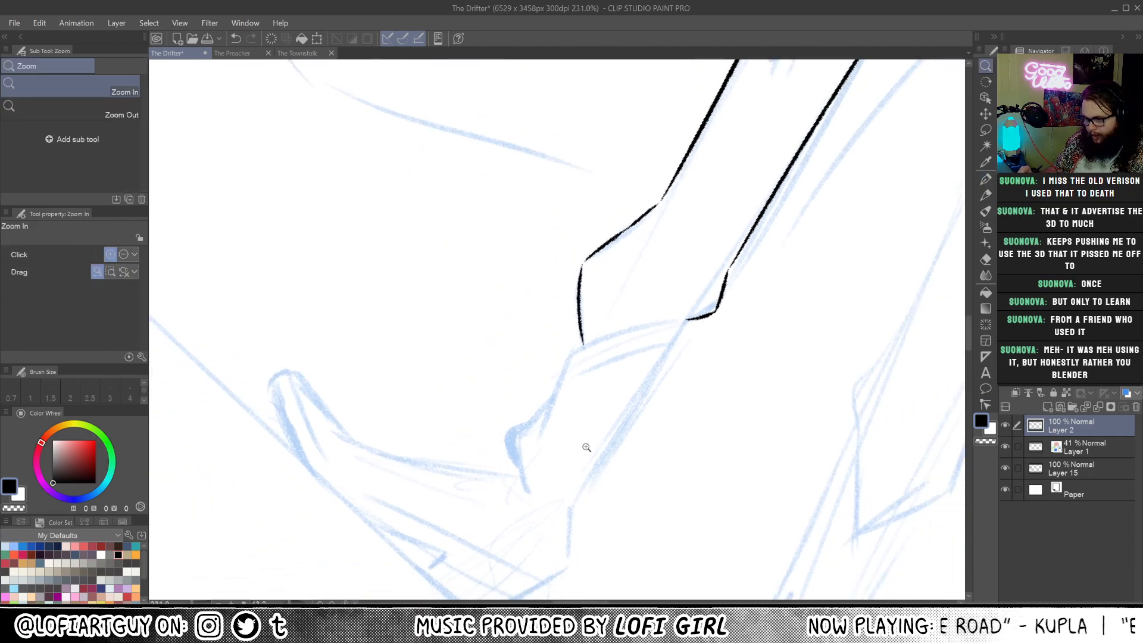
- Ink the boot's outer edge below the cuff with the G-Pen, following its inward bend and the bulge near the ankle
key("r")
mouse_move(563, 493)
left_mouse_down()
mouse_move(643, 470)
mouse_move(671, 484)
mouse_move(657, 403)
mouse_move(668, 400)
left_mouse_up()
key("ctrl+space")
left_click_drag(652, 434, 676, 369)
key("p")
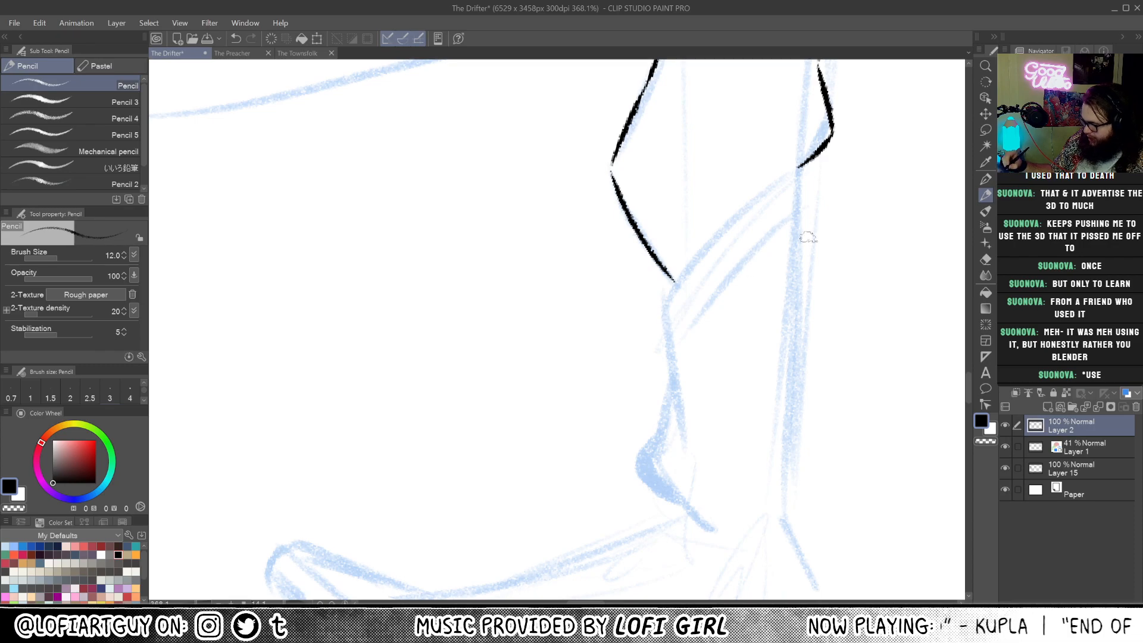
left_click(987, 178)
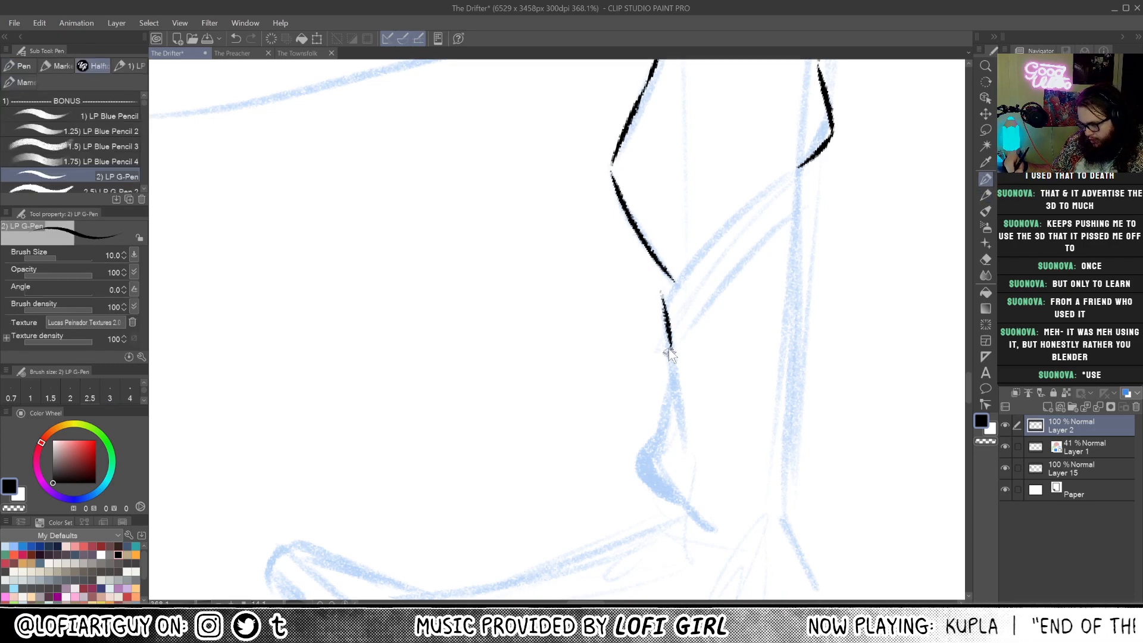
mouse_move(664, 304)
left_mouse_down()
mouse_move(675, 384)
mouse_move(659, 445)
left_mouse_up()
key("ctrl+z")
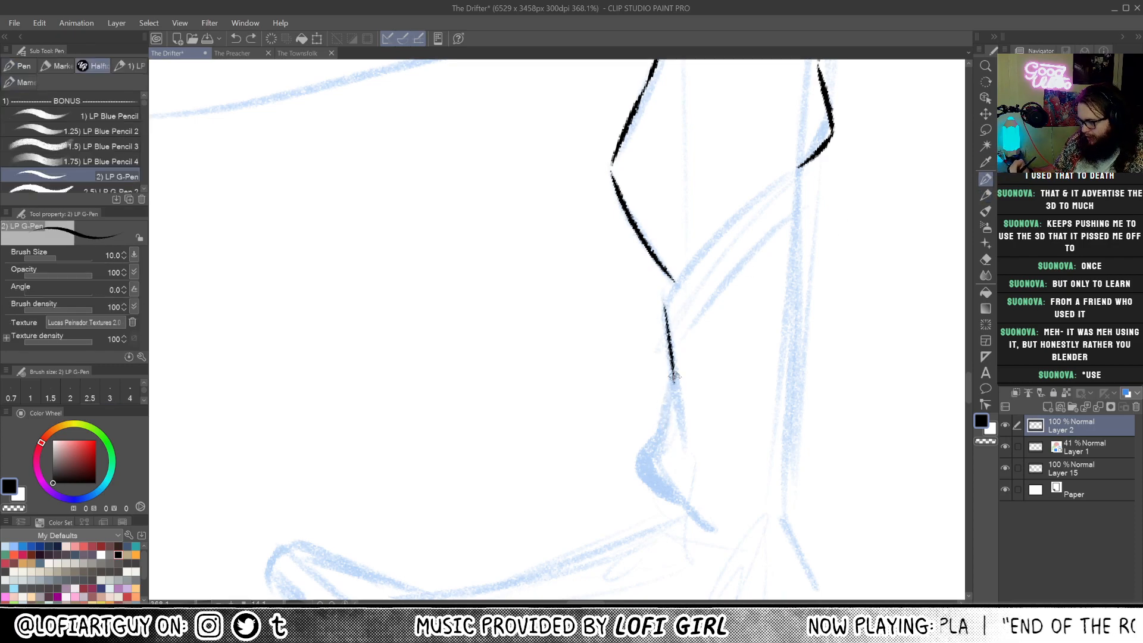
mouse_move(675, 378)
left_mouse_down()
mouse_move(653, 457)
mouse_move(684, 500)
left_mouse_up()
key("ctrl+z")
key("ctrl+z")
left_click_drag(652, 458, 685, 501)
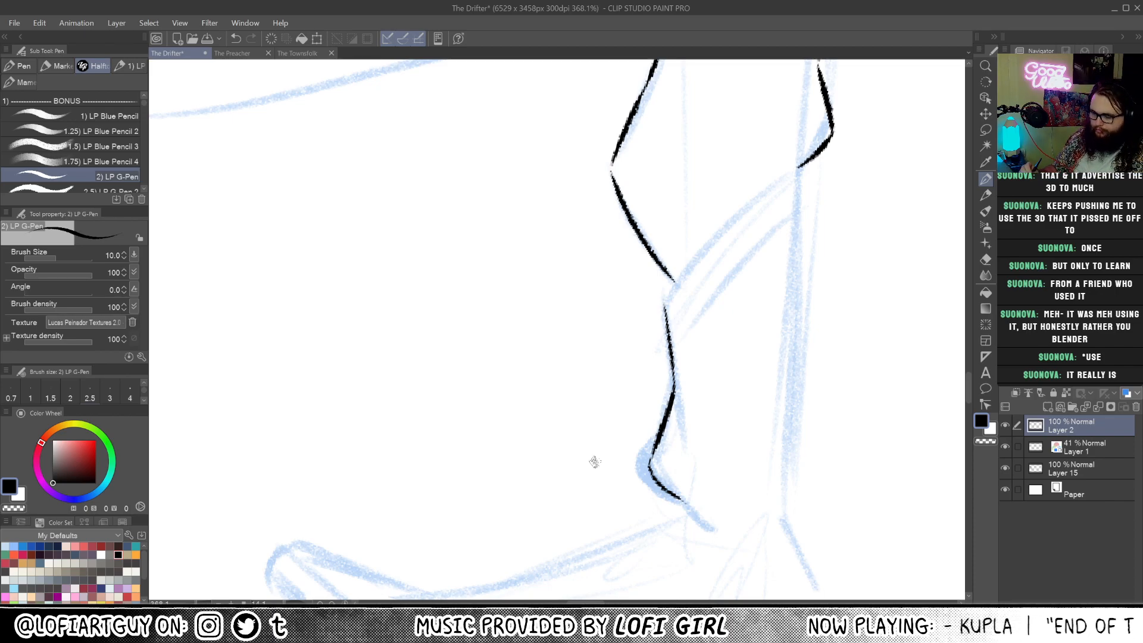
- Ink the curved hem across the leg above the boot, joining the two sides of the flared cuff
mouse_move(694, 342)
left_mouse_down()
mouse_move(668, 396)
mouse_move(774, 289)
left_mouse_up()
key("ctrl+z")
key("ctrl+z")
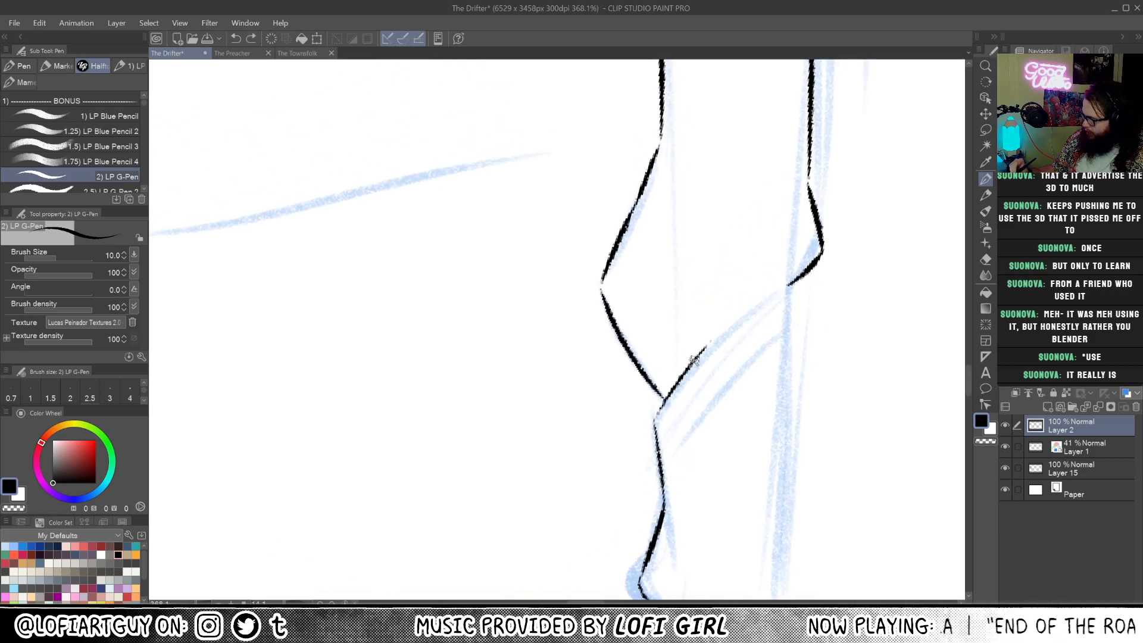
left_click_drag(703, 353, 790, 285)
key("ctrl+z")
left_click_drag(706, 349, 795, 278)
key("ctrl+z")
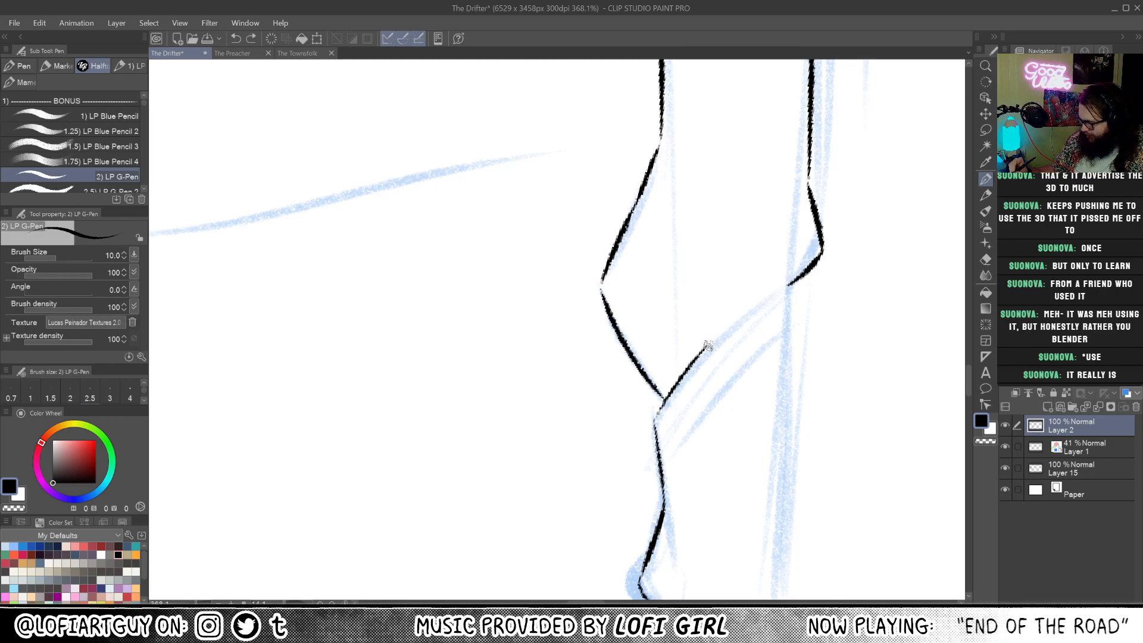
left_click_drag(708, 346, 801, 274)
key("ctrl+z")
left_click_drag(707, 341, 804, 270)
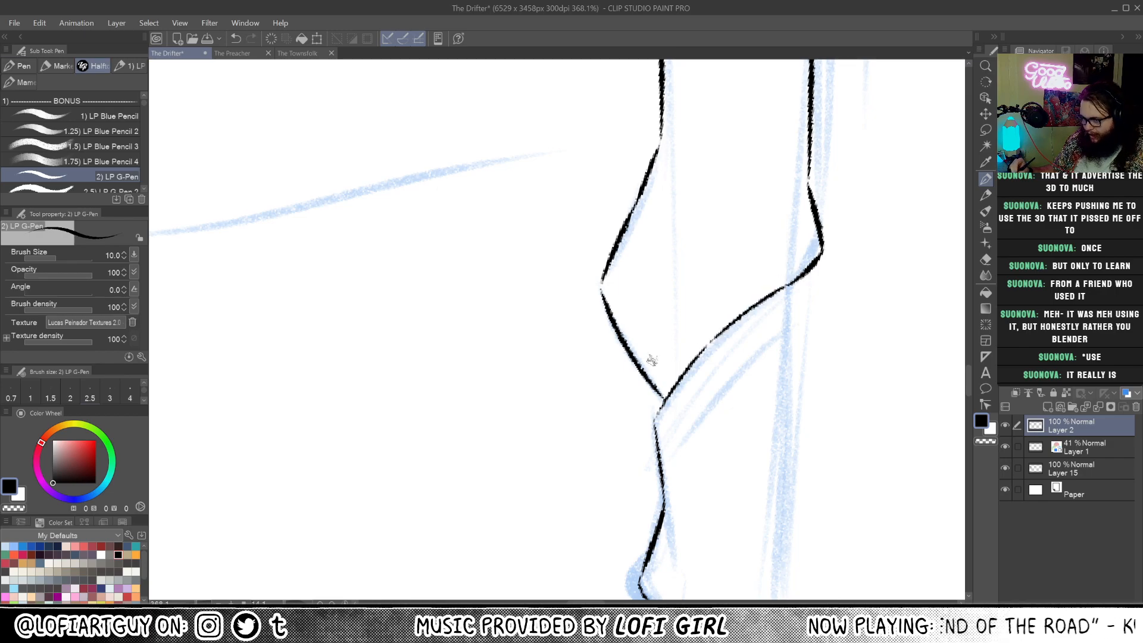
- Ink the boot's long inner edge from the cuff hem to the ankle, redoing strokes until the line is even
key("shift+space")
left_click_drag(631, 473, 757, 511)
key("space")
key("shift+space")
left_click_drag(628, 448, 686, 435)
key("space")
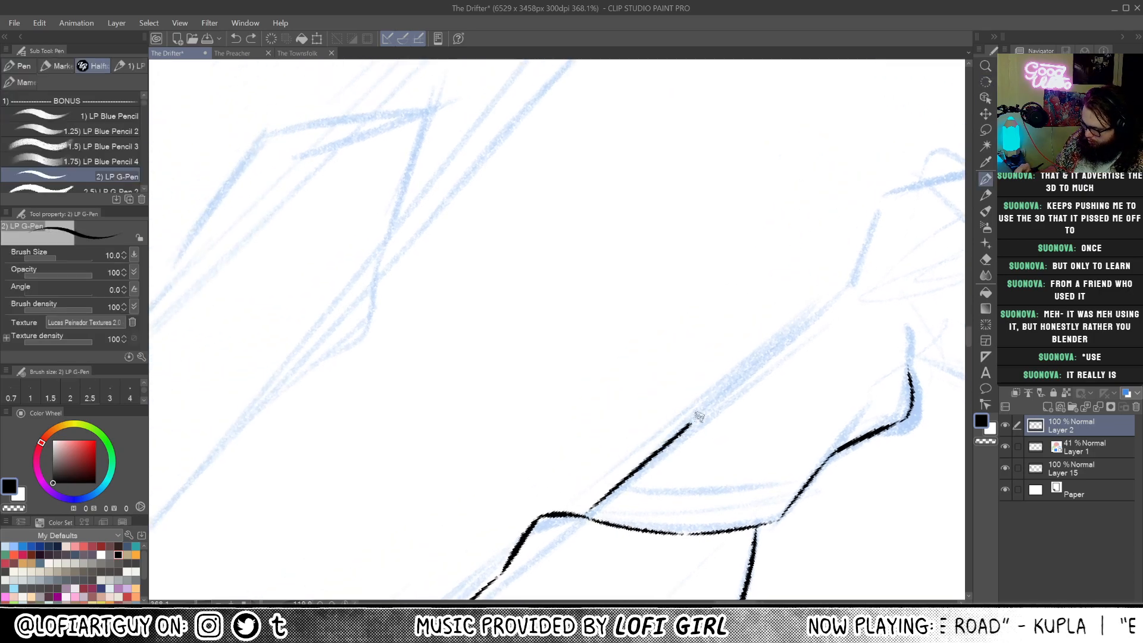
mouse_move(616, 485)
left_mouse_down()
mouse_move(776, 343)
mouse_move(673, 456)
left_mouse_up()
key("space")
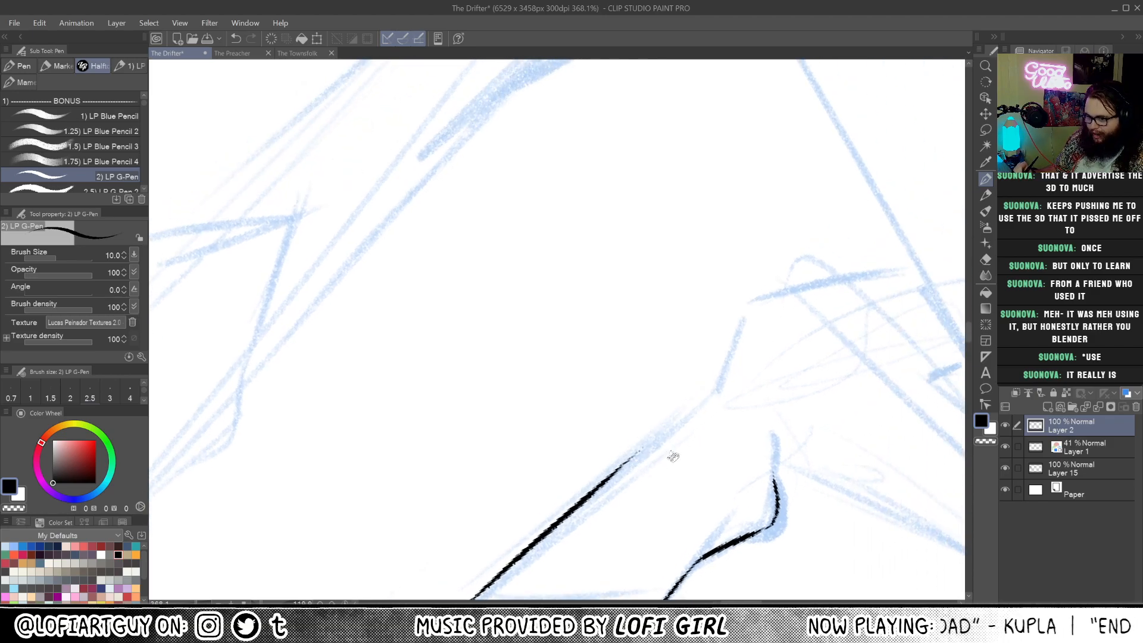
key("ctrl+z")
key("space")
left_click_drag(592, 511, 714, 392)
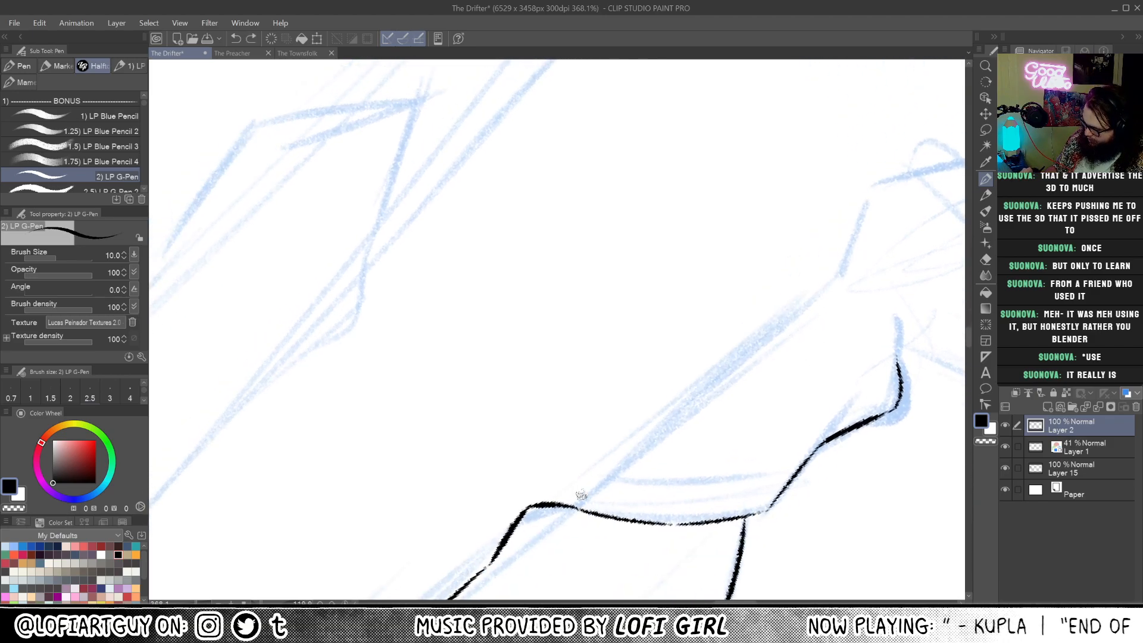
mouse_move(567, 507)
left_mouse_down()
mouse_move(728, 378)
mouse_move(631, 434)
mouse_move(685, 409)
left_mouse_up()
key("space")
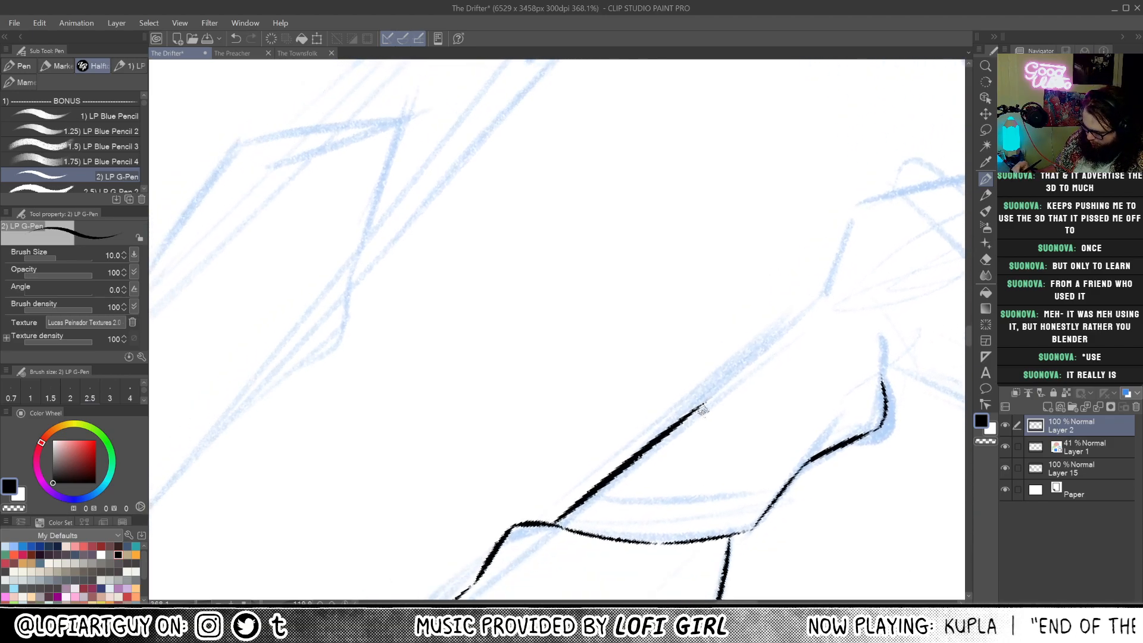
key("ctrl+z")
left_click_drag(552, 520, 737, 358)
left_click_drag(658, 429, 798, 300)
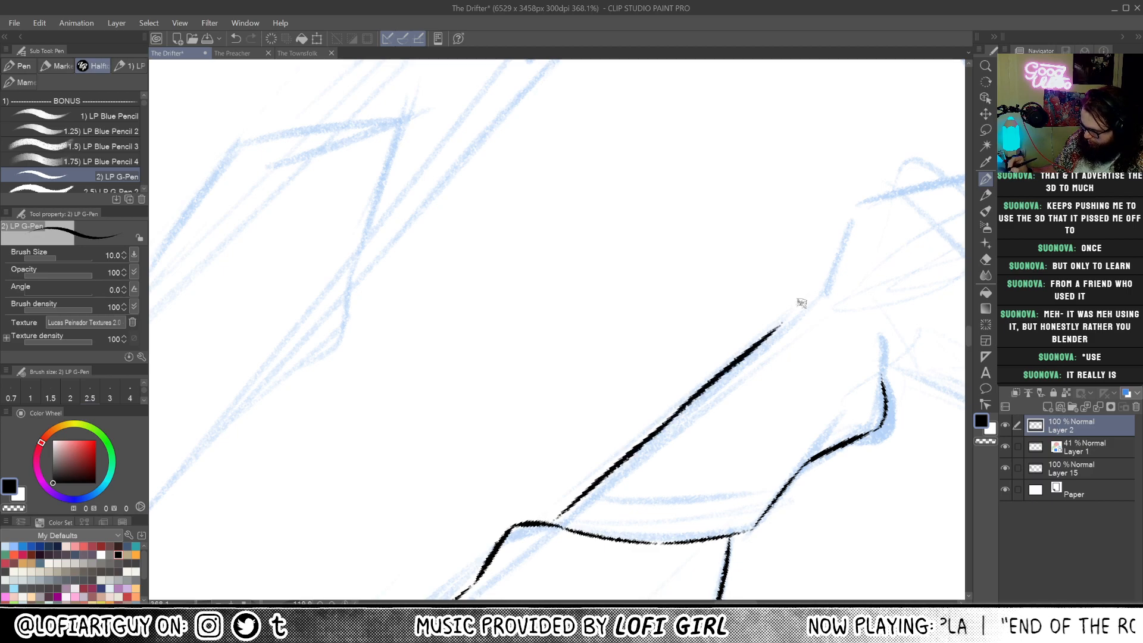
key("ctrl+z")
left_click_drag(669, 421, 815, 303)
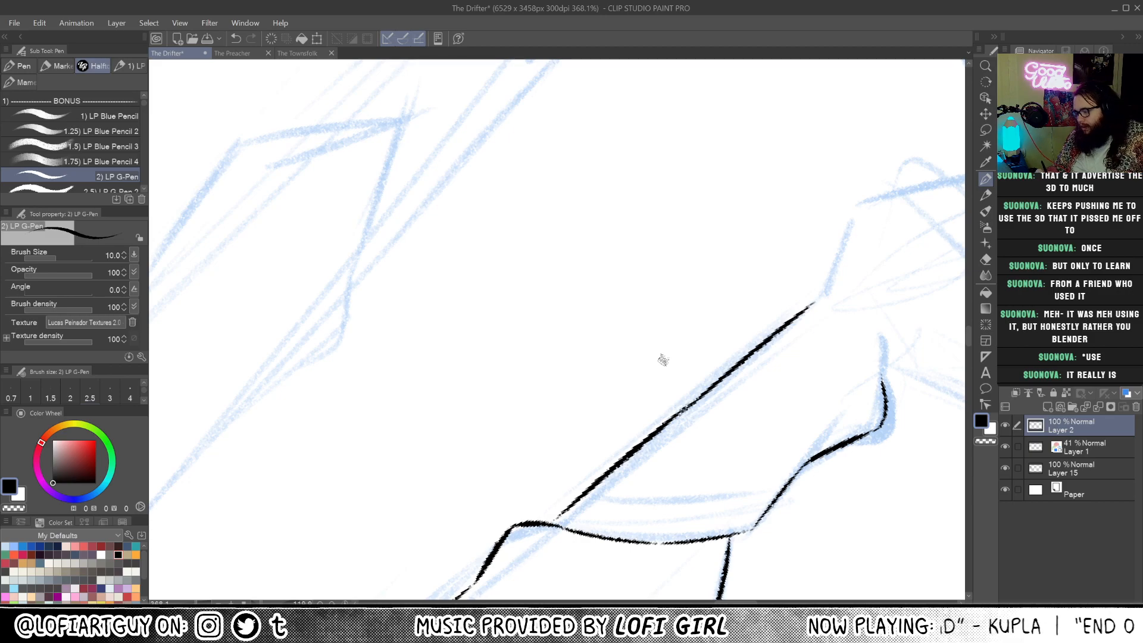
- Ink a small notch at the ankle end of the boot's long inner edge and a short line from it toward the heel
left_click_drag(819, 299, 784, 332)
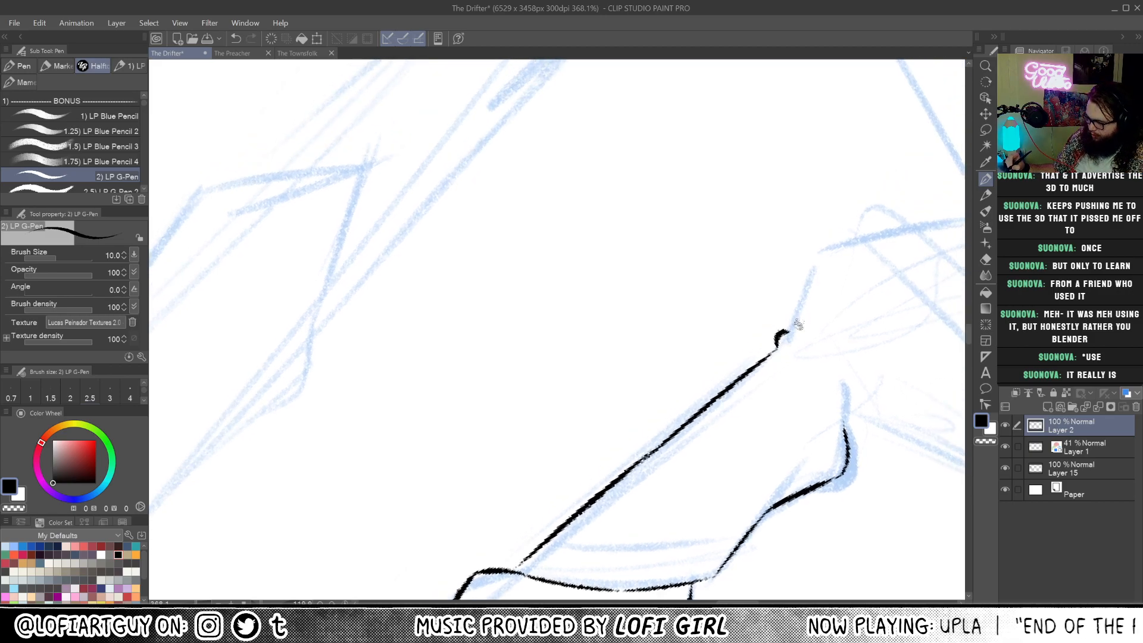
left_click_drag(877, 292, 802, 381)
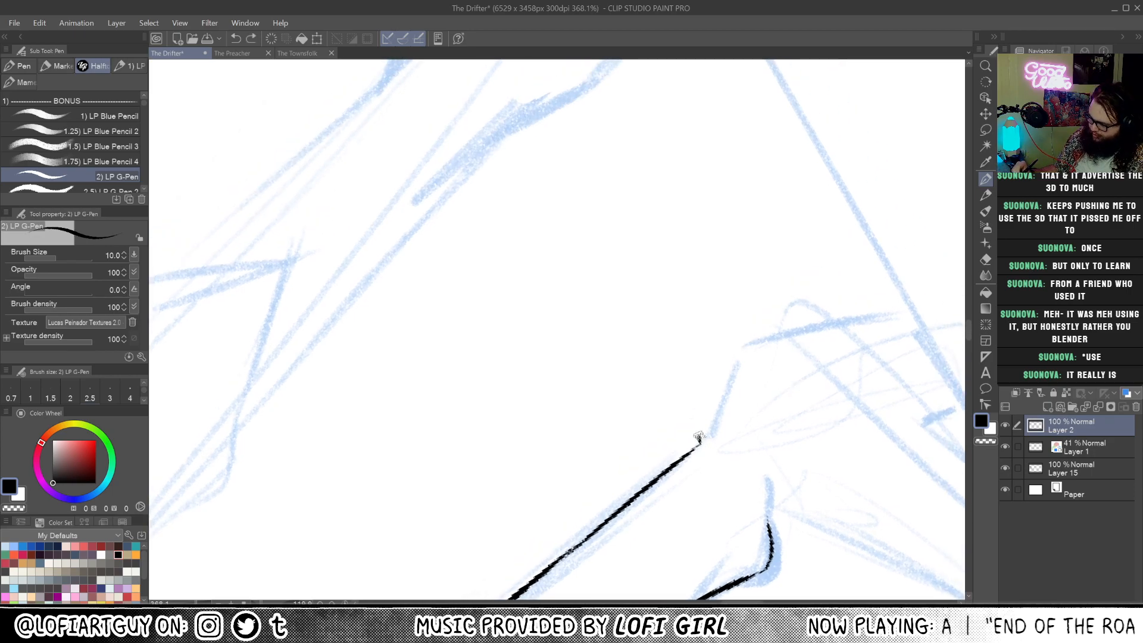
mouse_move(736, 404)
left_mouse_down()
mouse_move(691, 435)
mouse_move(673, 477)
mouse_move(679, 461)
left_mouse_up()
key("ctrl+z")
mouse_move(655, 512)
left_mouse_down()
mouse_move(683, 450)
mouse_move(638, 510)
mouse_move(715, 375)
left_mouse_up()
key("r")
key("p")
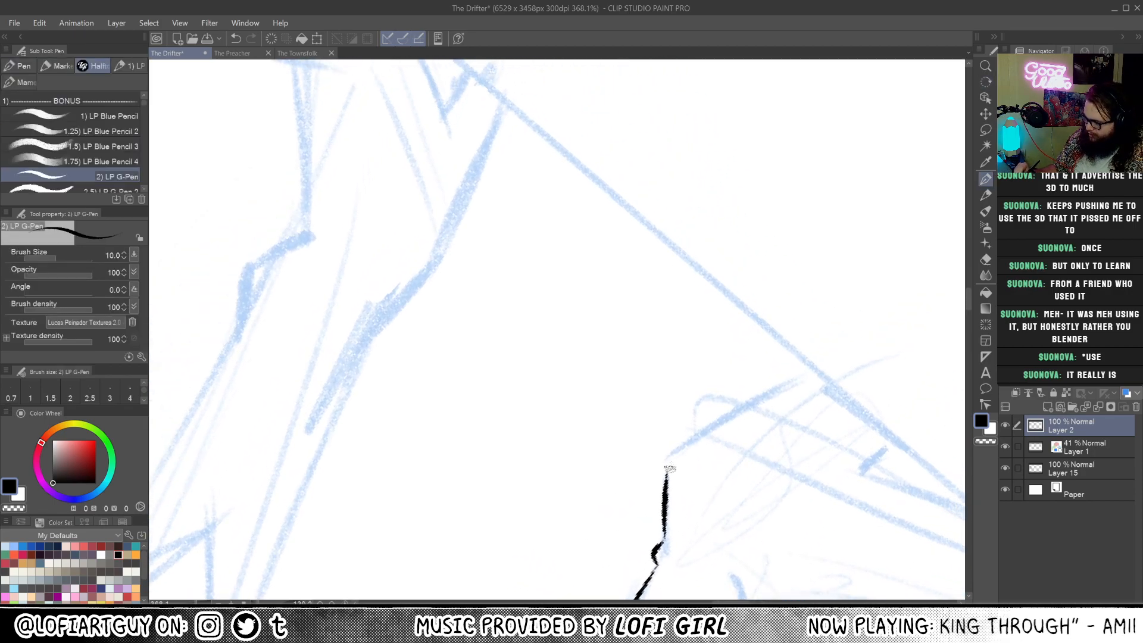
- Ink the rounded back of the heel from the ankle line down to the blue ground line, redoing strokes until smooth
left_click_drag(666, 485, 705, 429)
key("ctrl+z")
left_click_drag(664, 489, 714, 420)
key("ctrl+z")
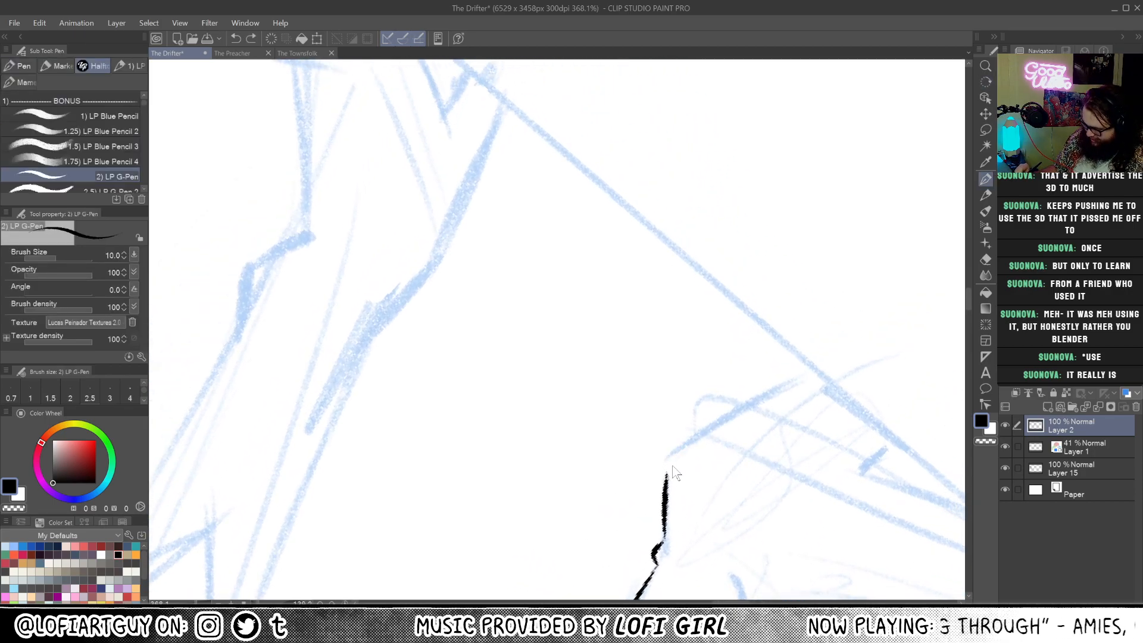
mouse_move(665, 481)
left_mouse_down()
mouse_move(717, 425)
mouse_move(704, 428)
mouse_move(793, 371)
left_mouse_up()
key("ctrl+z")
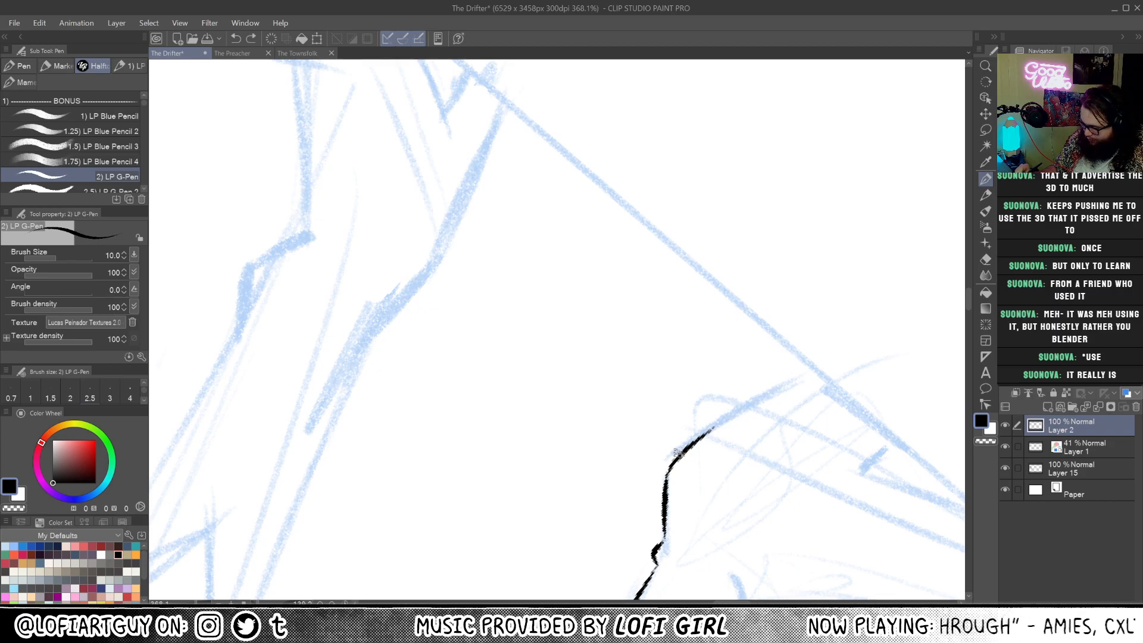
mouse_move(680, 454)
left_mouse_down()
mouse_move(796, 369)
mouse_move(798, 351)
mouse_move(743, 429)
mouse_move(572, 516)
mouse_move(612, 602)
mouse_move(677, 497)
mouse_move(784, 402)
mouse_move(785, 456)
mouse_move(694, 475)
mouse_move(722, 438)
left_mouse_up()
key("space")
key("shift+space")
key("e")
key("shift+space")
key("p")
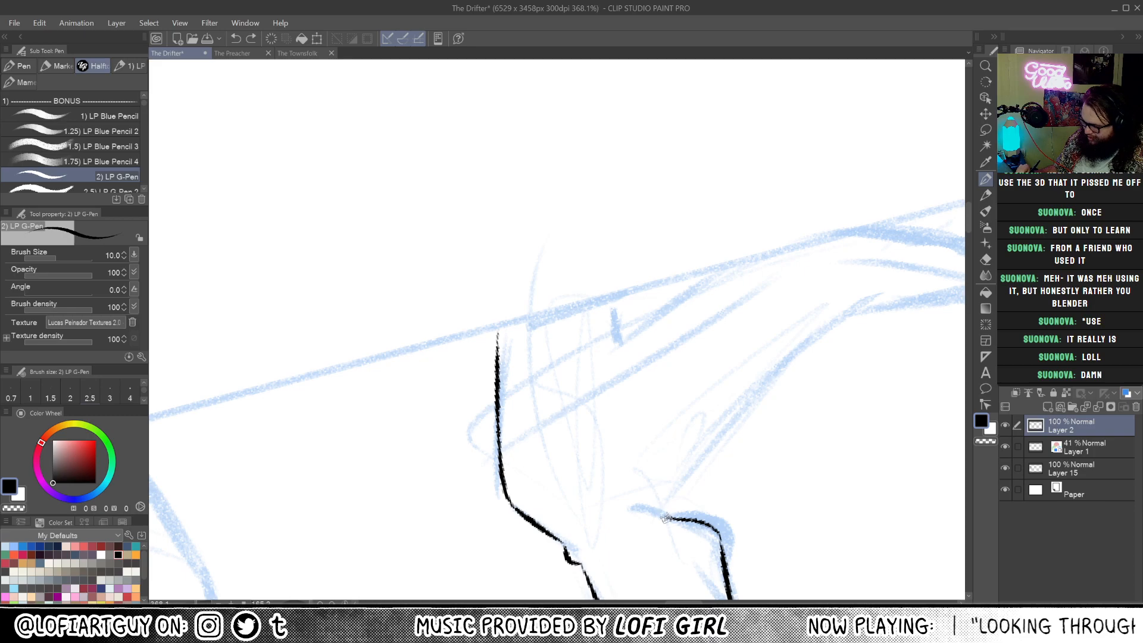
- Ink the boot's long instep edge from the ankle crease toward the toe, ending in a small notch before the toe
left_click_drag(666, 518, 754, 403)
left_click_drag(633, 406, 563, 420)
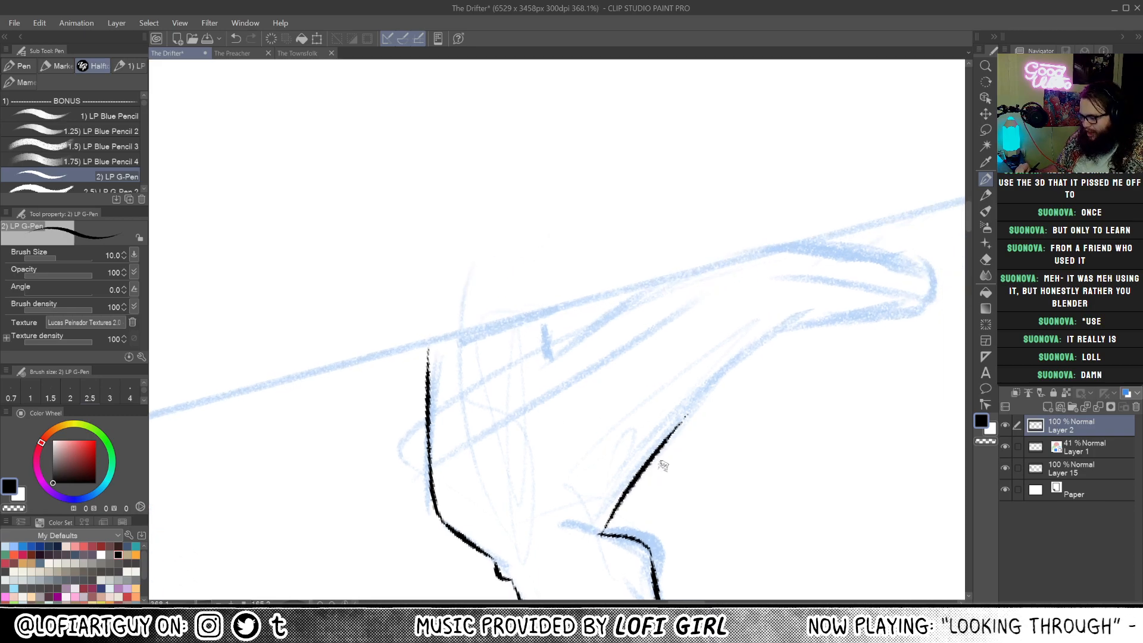
key("ctrl+z")
left_click_drag(599, 533, 670, 448)
key("ctrl+z")
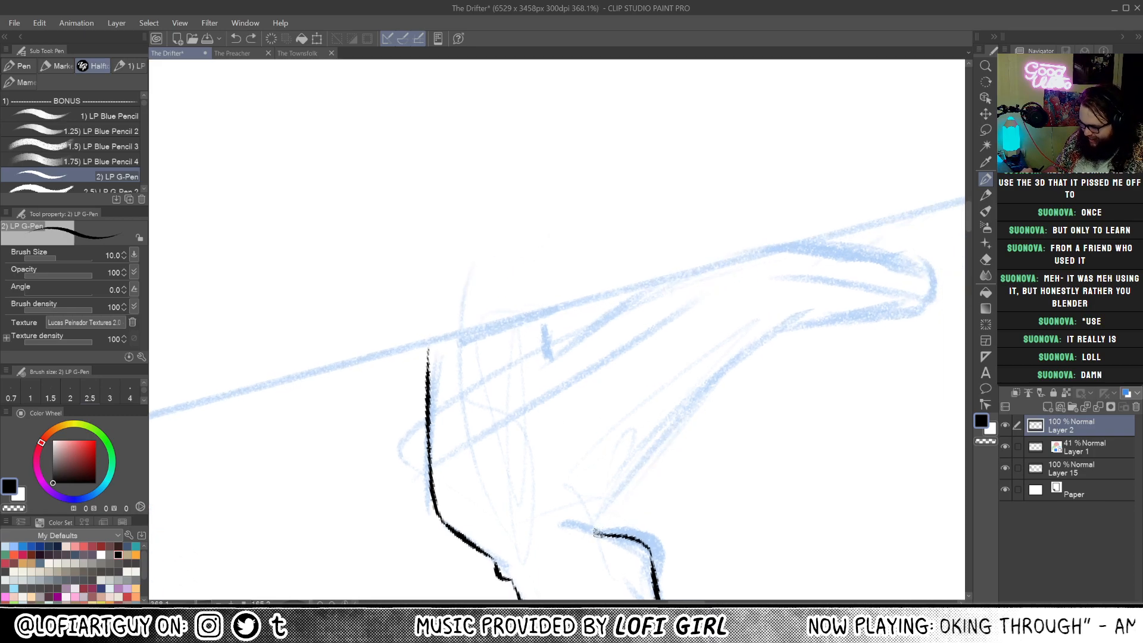
left_click_drag(599, 533, 687, 414)
key("ctrl+z")
left_click_drag(601, 531, 727, 387)
key("ctrl+z")
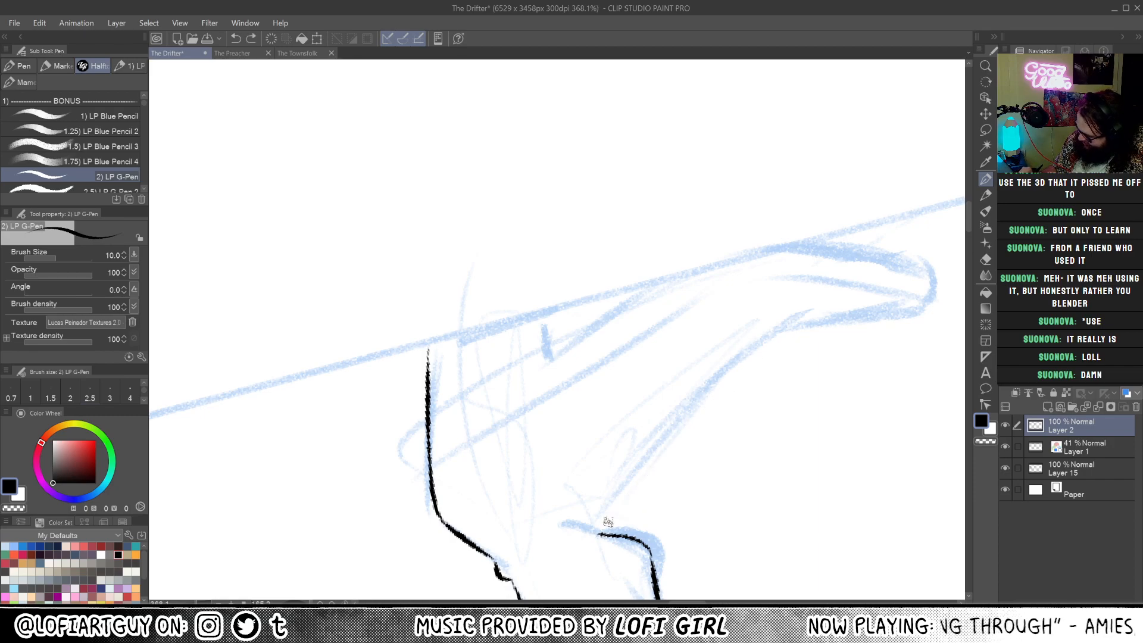
left_click_drag(598, 533, 751, 357)
key("ctrl+z")
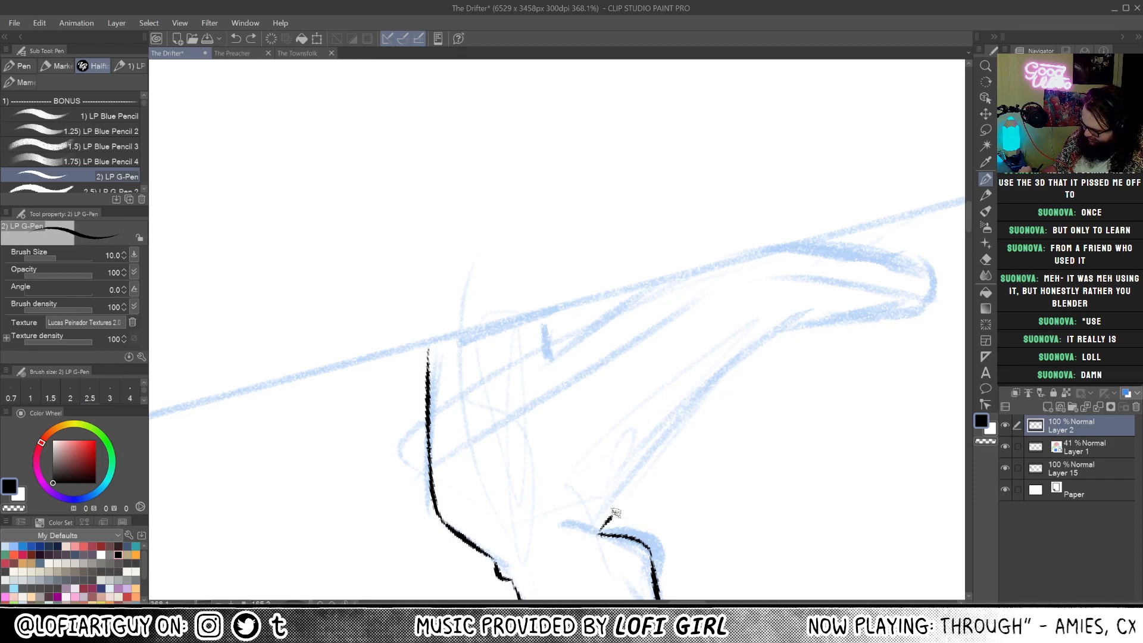
left_click_drag(616, 513, 759, 346)
key("ctrl+z")
left_click_drag(694, 420, 777, 351)
key("ctrl+z")
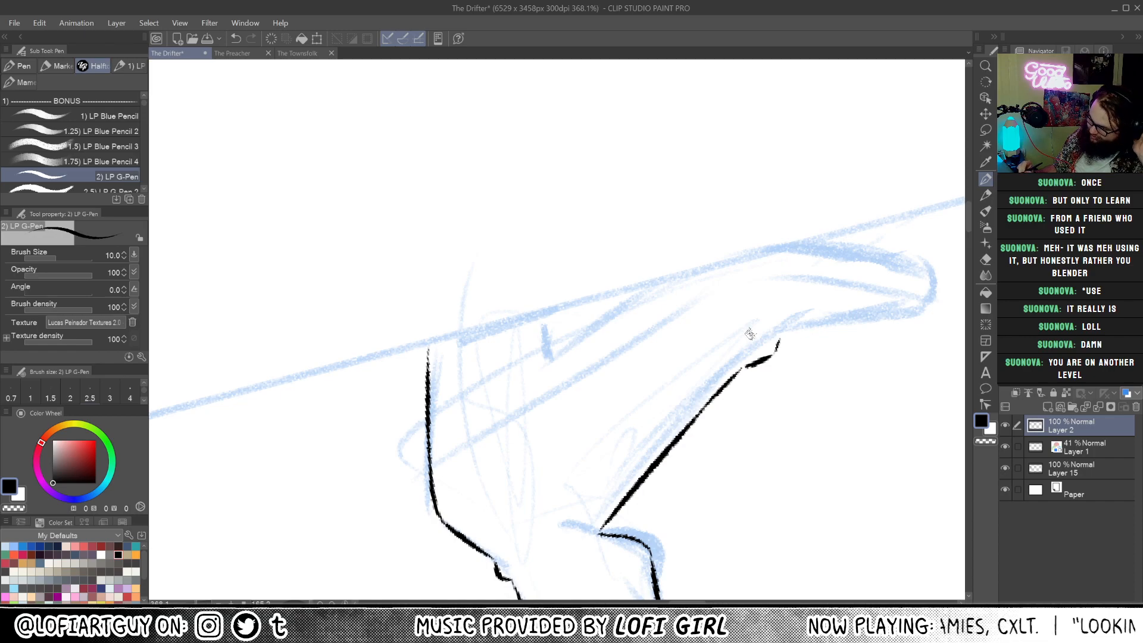
- Ink the rounded top of the boot's toe from the instep notch around to the tip
mouse_move(789, 298)
left_mouse_down()
mouse_move(739, 351)
mouse_move(707, 421)
mouse_move(699, 410)
mouse_move(708, 419)
mouse_move(685, 481)
left_mouse_up()
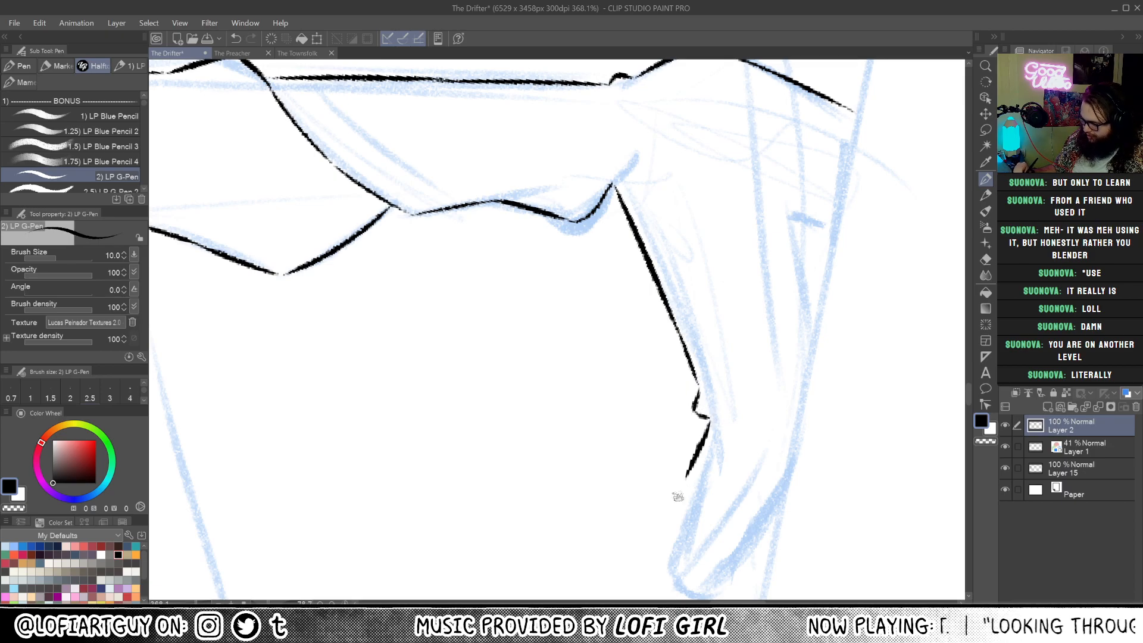
key("ctrl+z")
mouse_move(709, 418)
left_mouse_down()
mouse_move(667, 509)
mouse_move(720, 467)
mouse_move(728, 479)
mouse_move(724, 401)
mouse_move(726, 484)
left_mouse_up()
key("ctrl+z")
key("ctrl+z")
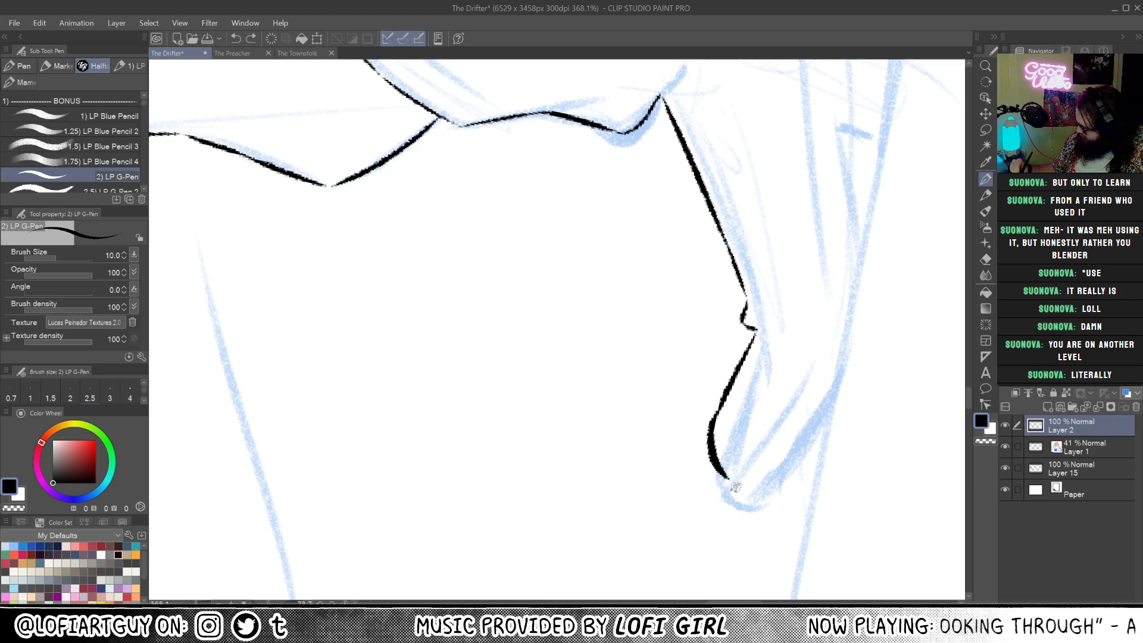
key("ctrl+z")
mouse_move(717, 415)
left_mouse_down()
mouse_move(719, 468)
mouse_move(588, 547)
mouse_move(659, 357)
mouse_move(714, 405)
left_mouse_up()
key("r")
key("p")
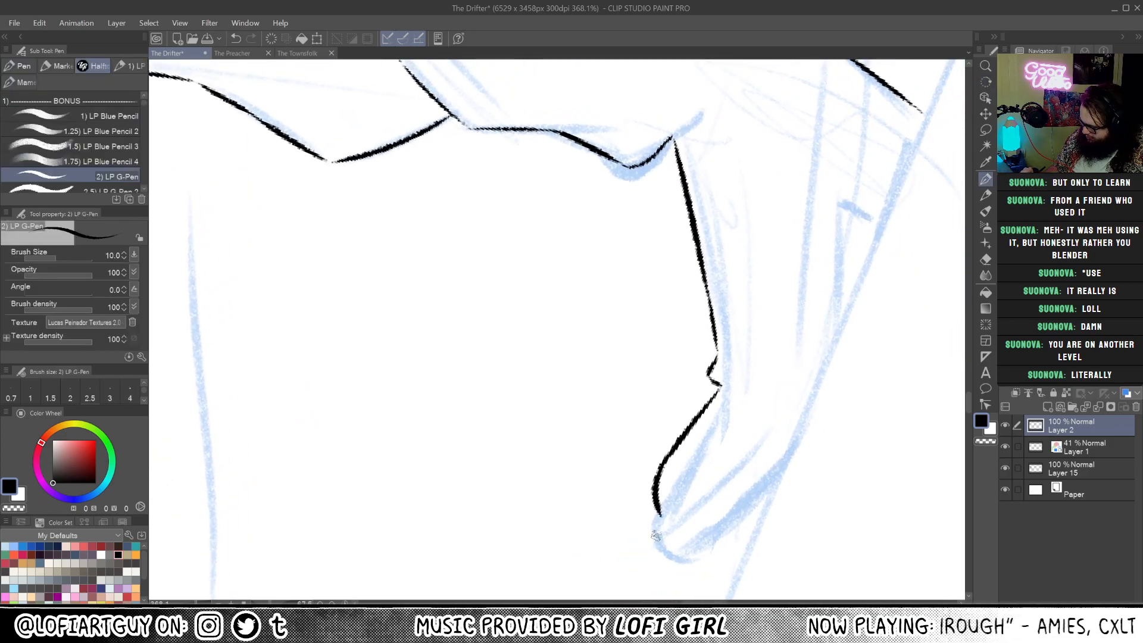
- Ink the front part of the sole line running back from the toe tip
key("ctrl+z")
mouse_move(670, 530)
left_mouse_down()
mouse_move(755, 454)
mouse_move(694, 474)
mouse_move(695, 556)
mouse_move(727, 480)
mouse_move(663, 510)
mouse_move(722, 452)
left_mouse_up()
key("r")
key("p")
key("ctrl+z")
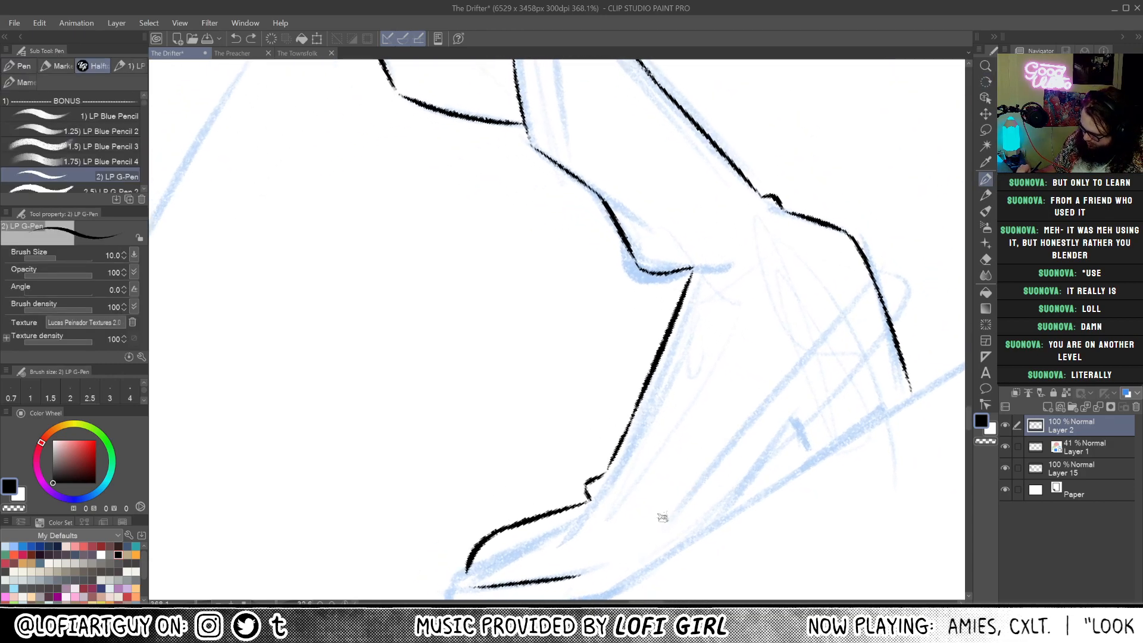
left_click_drag(673, 522, 792, 366)
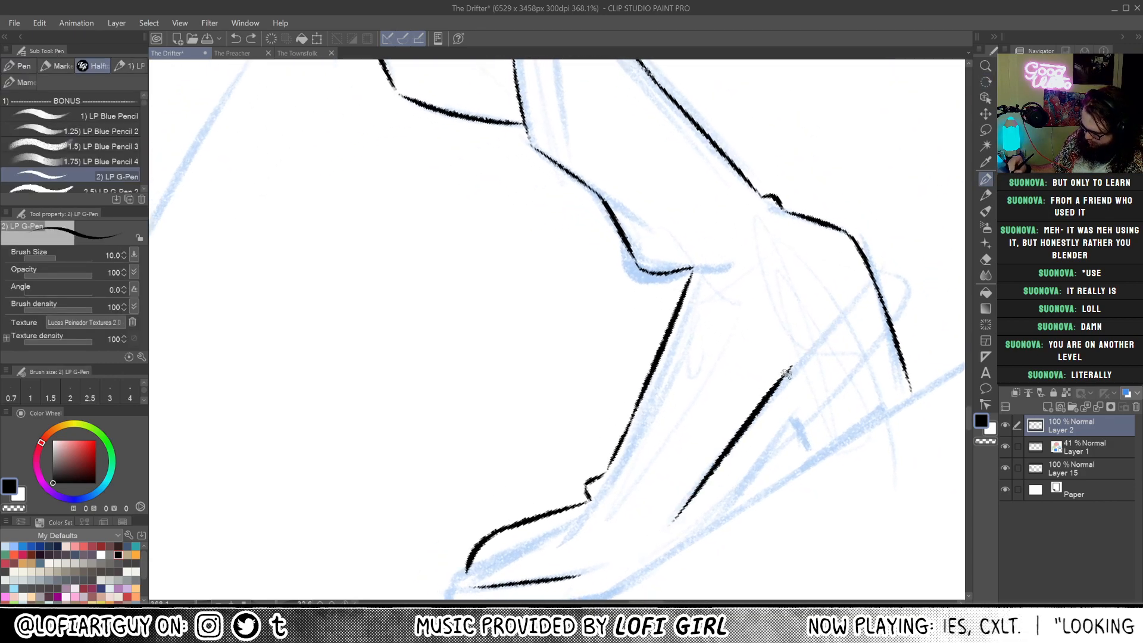
key("ctrl+z")
mouse_move(674, 522)
left_mouse_down()
mouse_move(753, 400)
mouse_move(817, 339)
left_mouse_up()
key("ctrl+z")
key("ctrl+z")
mouse_move(756, 401)
left_mouse_down()
mouse_move(817, 339)
mouse_move(807, 347)
left_mouse_up()
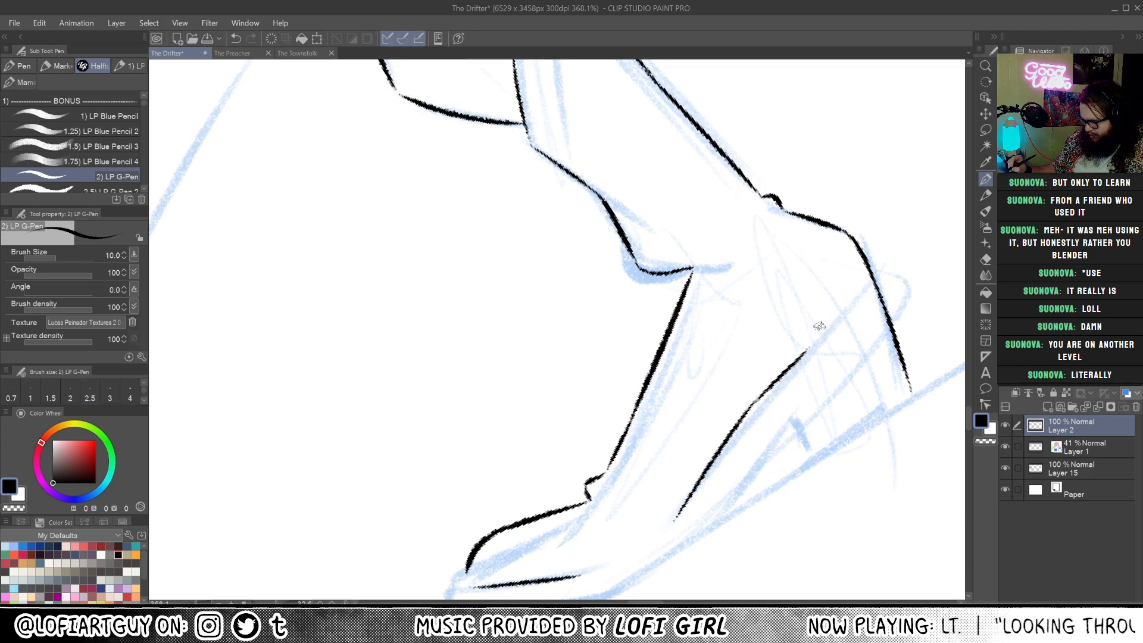
left_click_drag(850, 278, 803, 406)
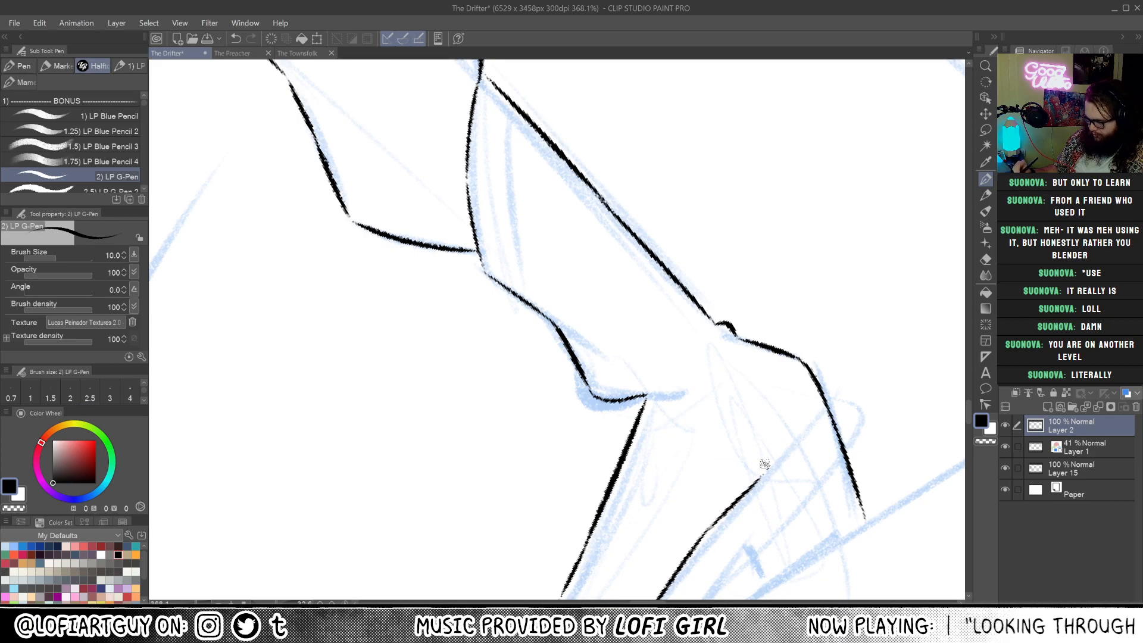
key("ctrl+z")
key("ctrl+z")
key("ctrl+z")
left_click_drag(681, 551, 703, 474)
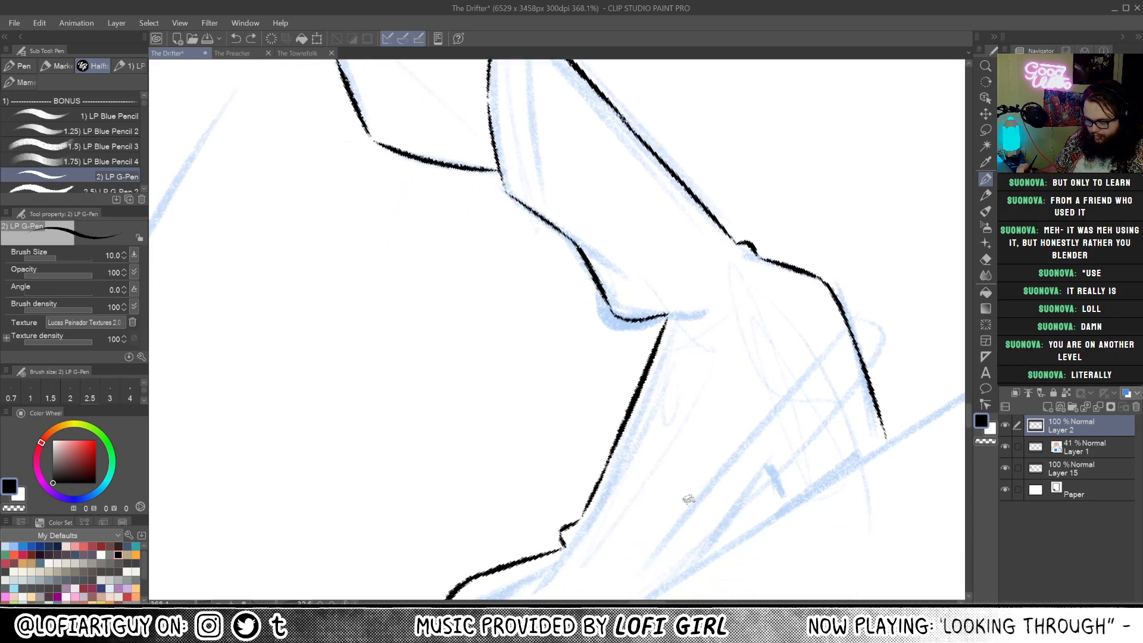
left_click_drag(669, 544, 684, 478)
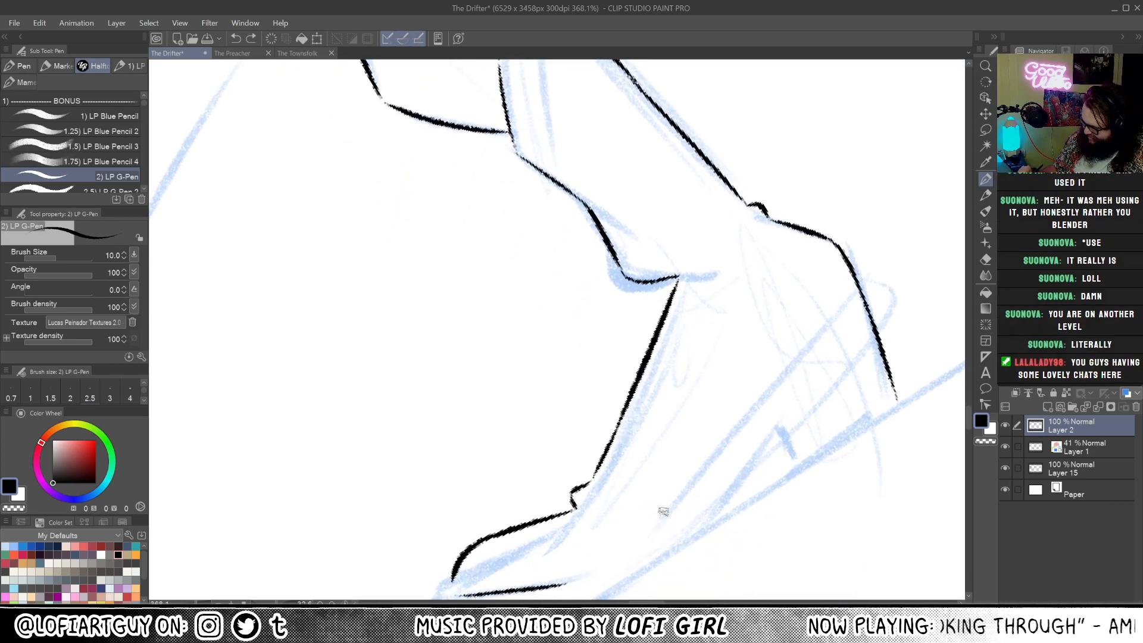
- Ink the arched sole line from the ball of the foot up to the heel's back edge in connected strokes
left_click_drag(643, 546, 714, 453)
key("ctrl+z")
left_click_drag(655, 528, 760, 404)
key("ctrl+z")
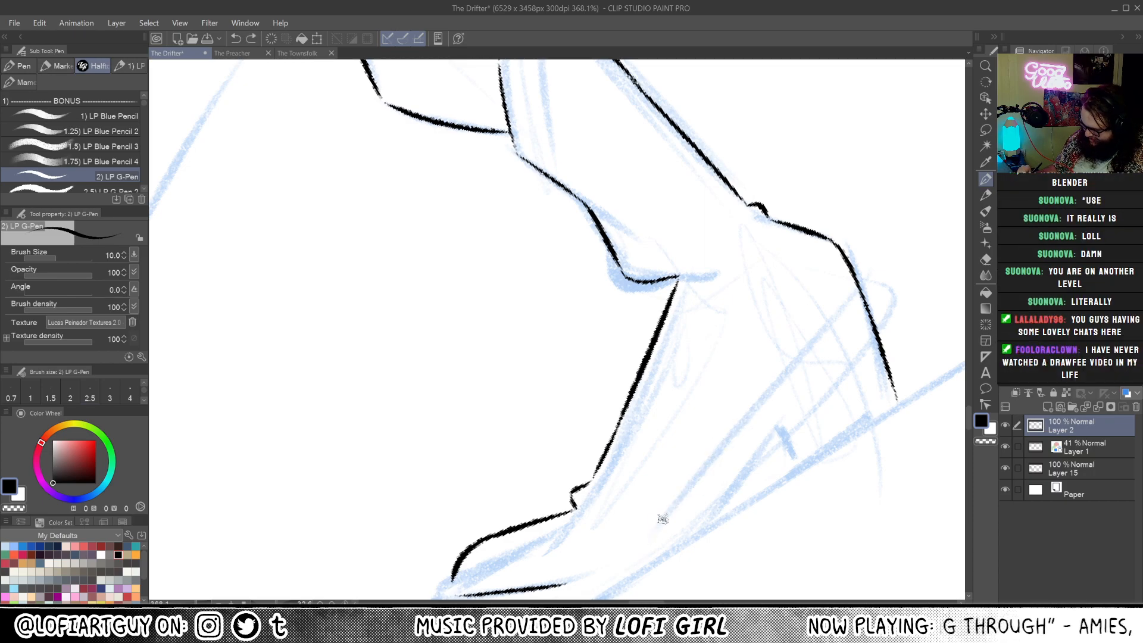
mouse_move(654, 535)
left_mouse_down()
mouse_move(736, 429)
mouse_move(797, 382)
left_mouse_up()
key("ctrl+z")
mouse_move(722, 448)
left_mouse_down()
mouse_move(804, 367)
mouse_move(855, 289)
left_mouse_up()
key("ctrl+z")
left_click_drag(804, 367, 858, 288)
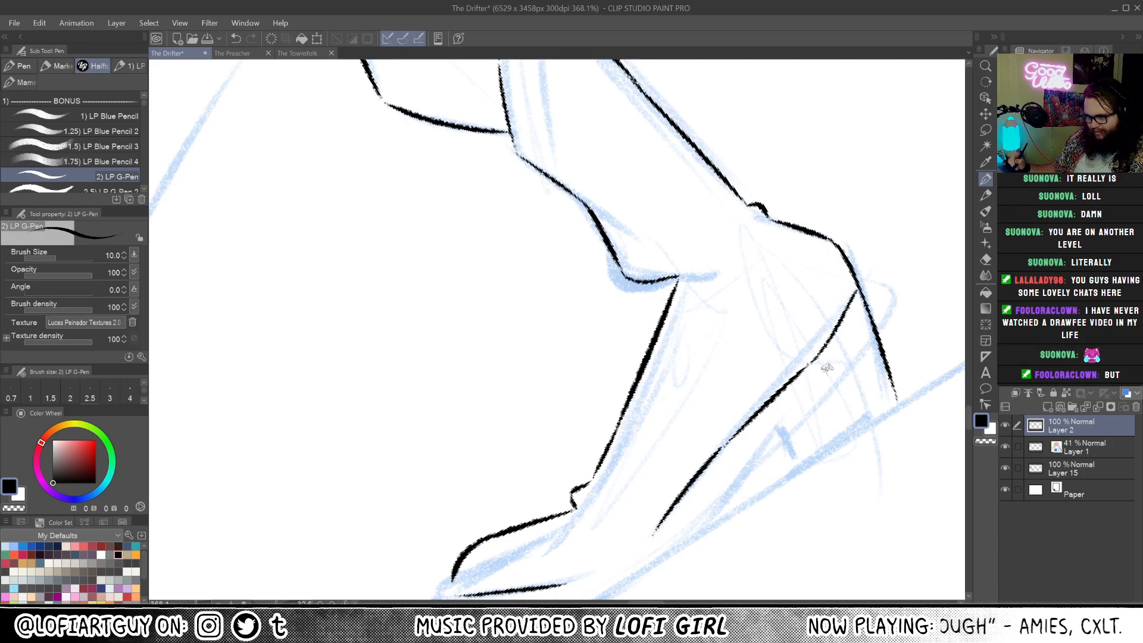
left_click_drag(827, 368, 727, 436)
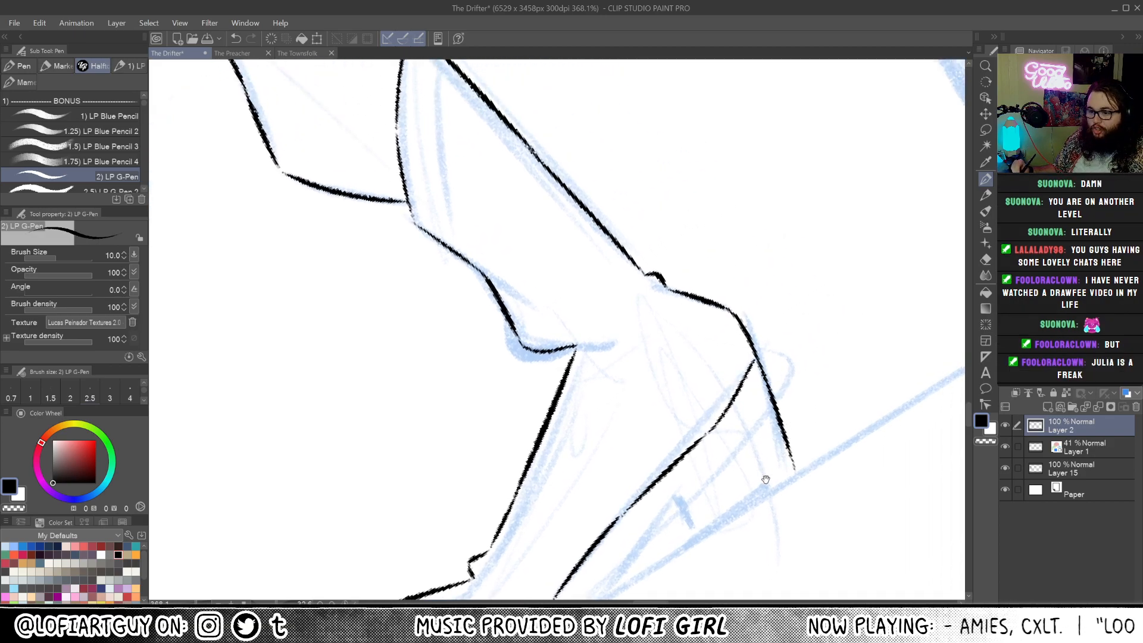
- Ink the curve under the ball of the foot, joining the front sole line to the arch line
left_click_drag(766, 480, 761, 424)
key("e")
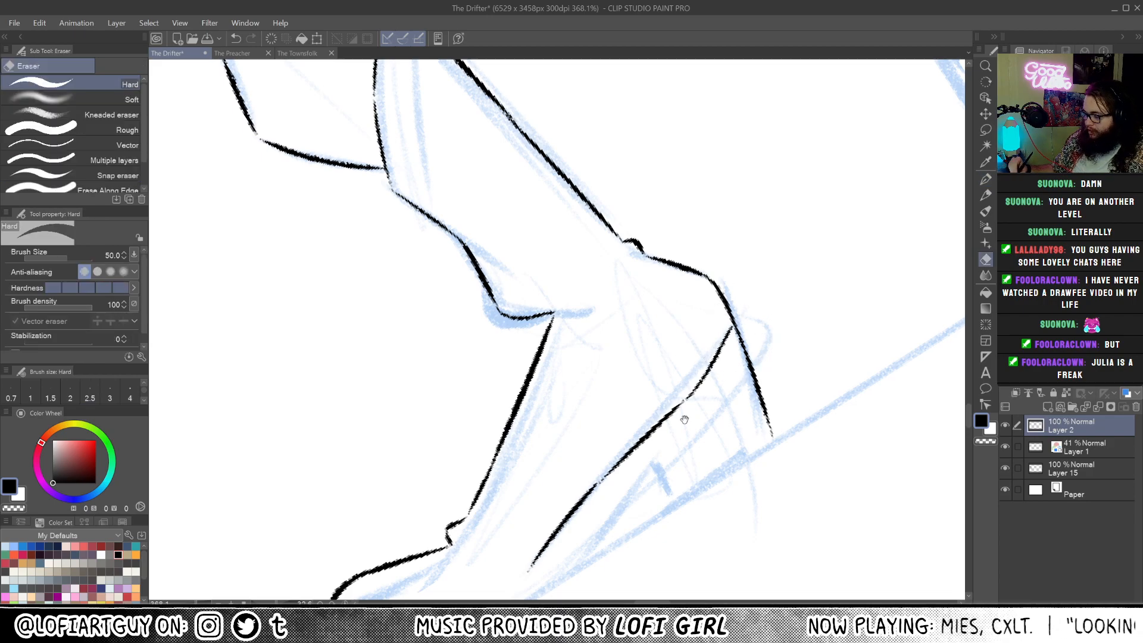
left_click_drag(684, 419, 835, 254)
key("r")
mouse_move(676, 464)
left_mouse_down()
mouse_move(730, 379)
mouse_move(727, 425)
mouse_move(689, 478)
left_mouse_up()
key("p")
key("ctrl+z")
mouse_move(726, 431)
left_mouse_down()
mouse_move(669, 499)
mouse_move(717, 443)
left_mouse_up()
key("ctrl+z")
key("ctrl+z")
left_click_drag(672, 499, 716, 443)
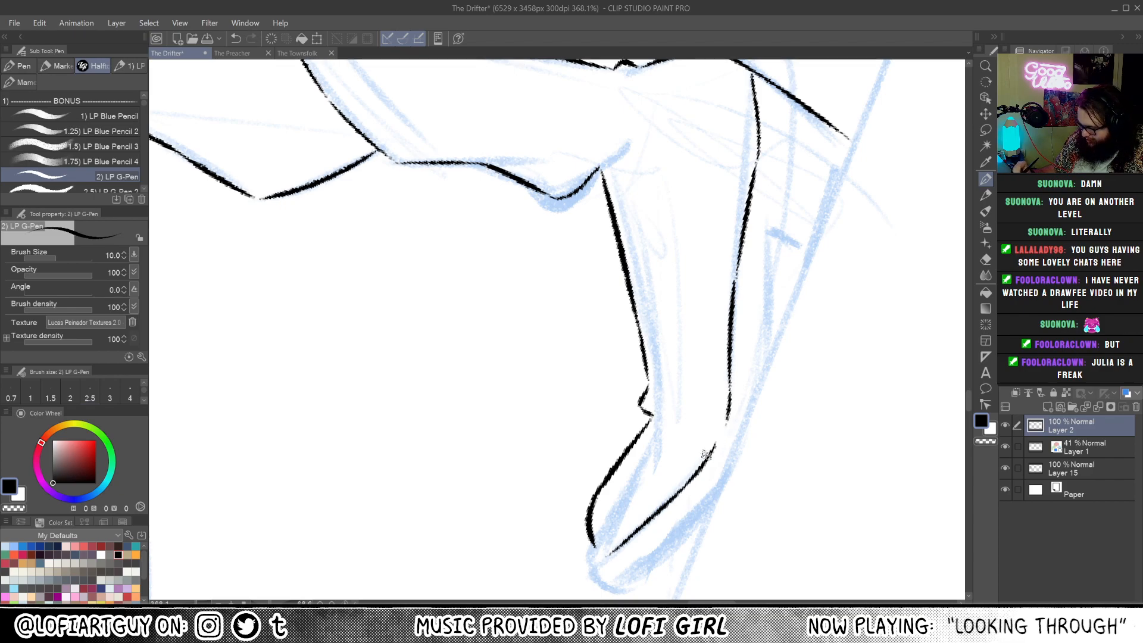
key("ctrl+z")
left_click_drag(678, 494, 721, 441)
key("ctrl+z")
mouse_move(681, 490)
left_mouse_down()
mouse_move(730, 421)
mouse_move(692, 477)
mouse_move(710, 457)
mouse_move(729, 410)
left_mouse_up()
key("ctrl+z")
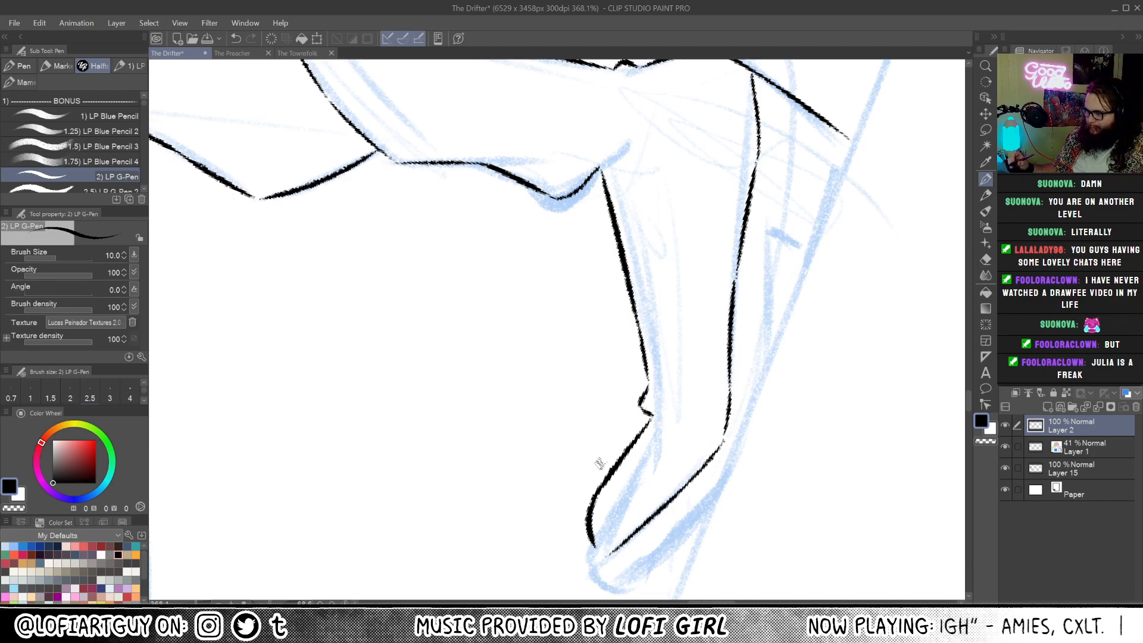
- Ink a short trim line parallel to the cuff hem on the boot and begin scrollwork with curled strokes at its end
left_click_drag(627, 326, 729, 589)
left_click_drag(672, 357, 502, 429)
left_click_drag(546, 305, 706, 449)
key("ctrl+z")
left_click_drag(629, 450, 685, 373)
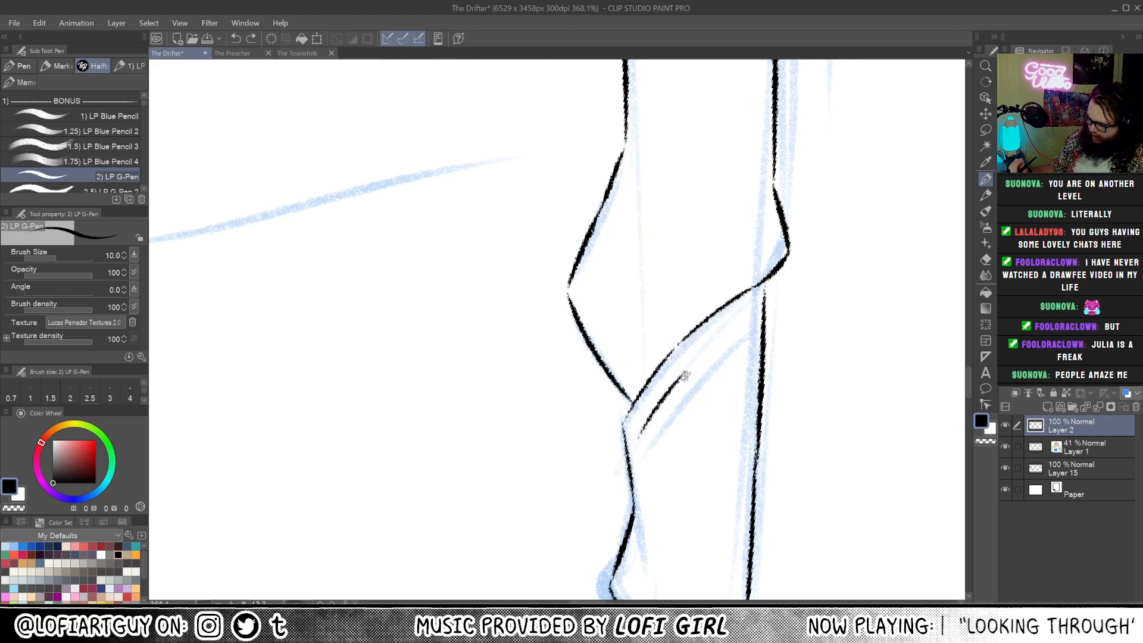
mouse_move(686, 375)
left_mouse_down()
mouse_move(690, 397)
mouse_move(719, 396)
left_mouse_up()
key("ctrl+z")
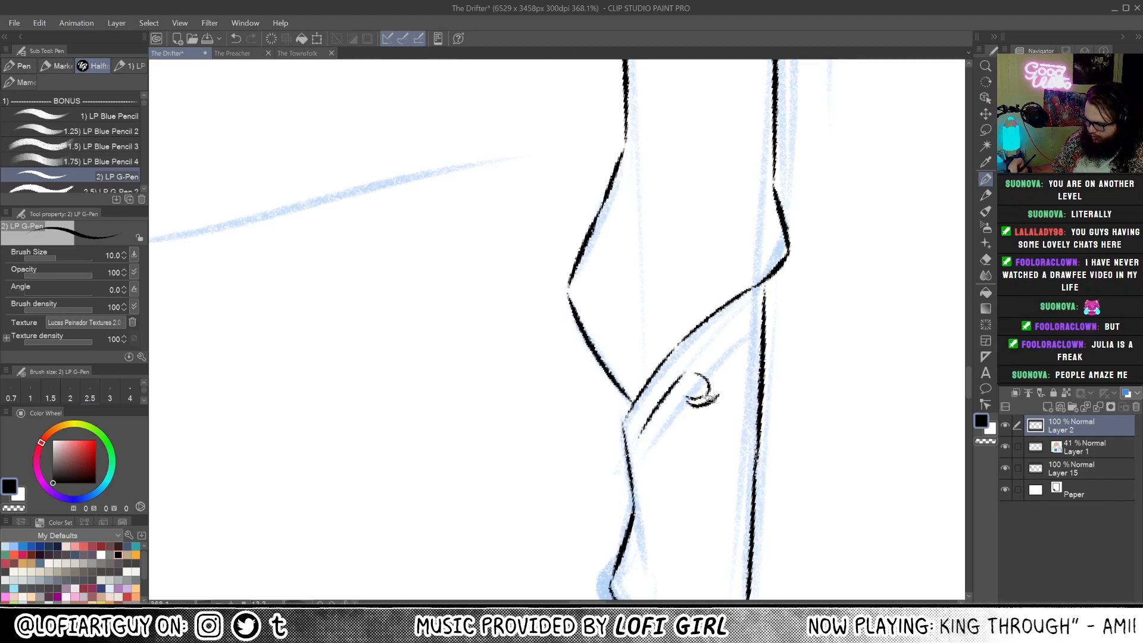
key("ctrl+z")
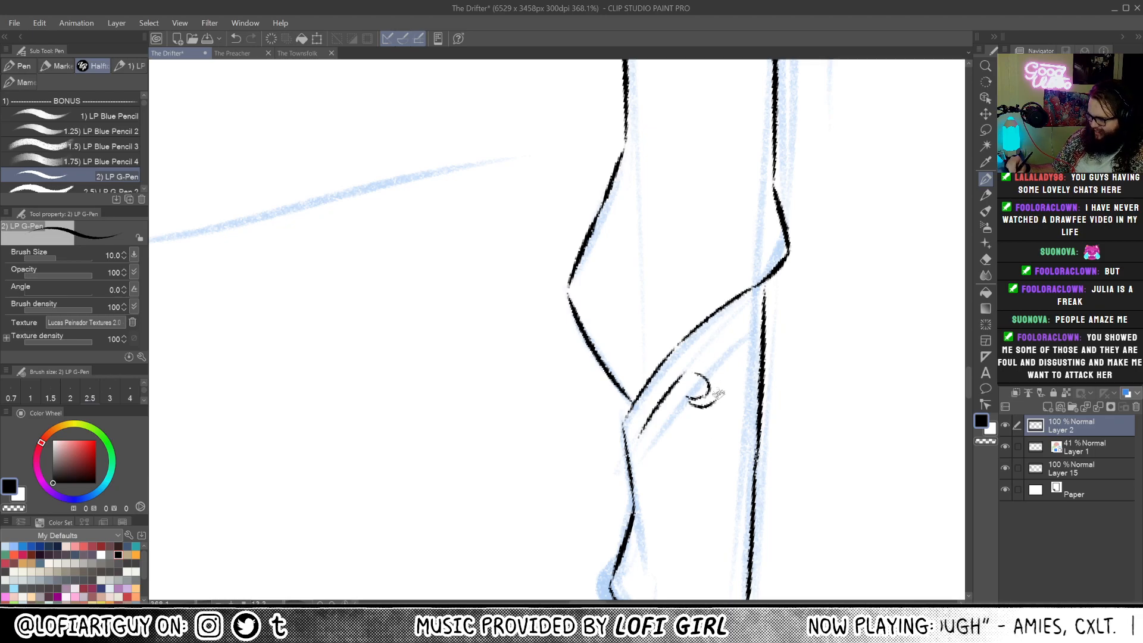
mouse_move(713, 377)
left_mouse_down()
mouse_move(719, 399)
mouse_move(749, 410)
left_mouse_up()
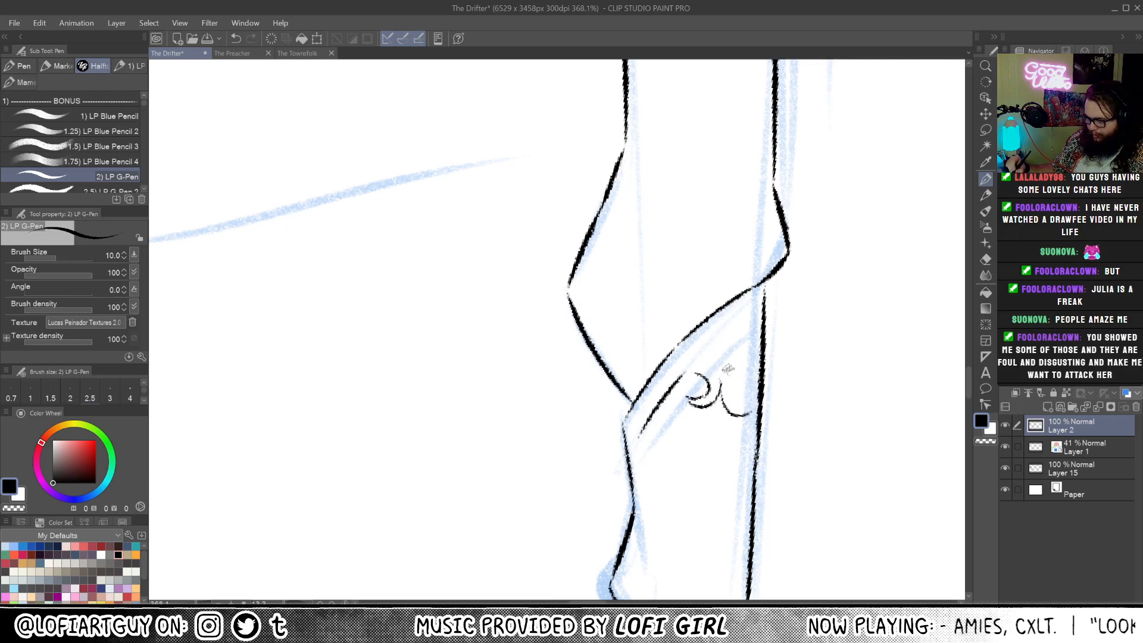
- Continue the scrollwork under the boot cuff with a hooked stem and a small curl against the boot's back edge
key("e")
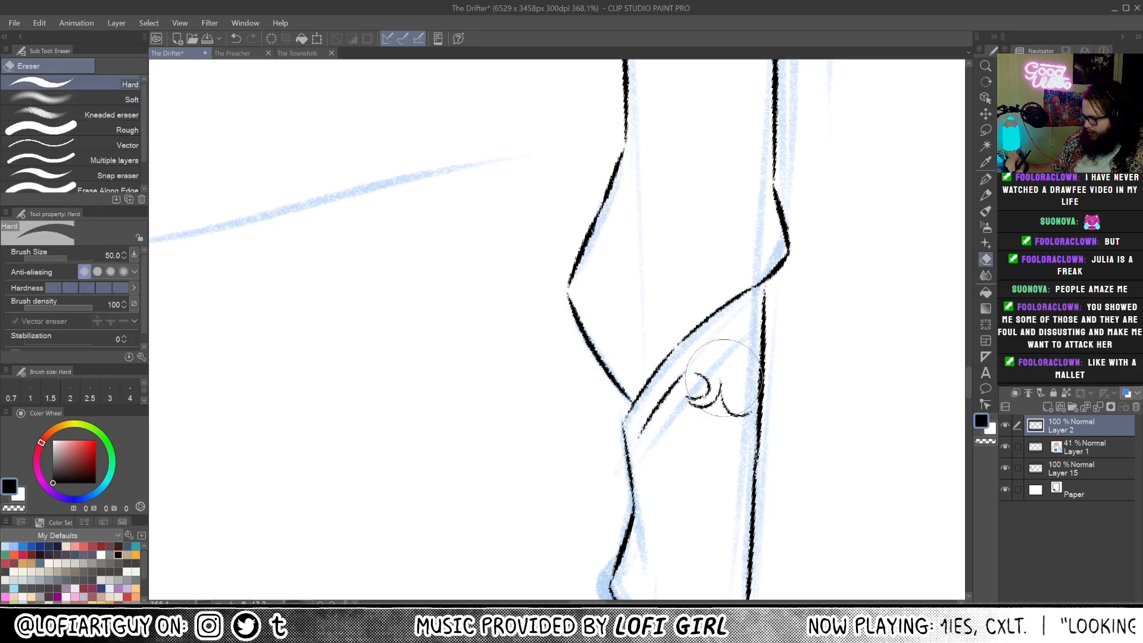
left_click_drag(740, 334, 740, 421)
key("p")
key("ctrl+z")
left_click_drag(719, 380, 737, 419)
key("ctrl+z")
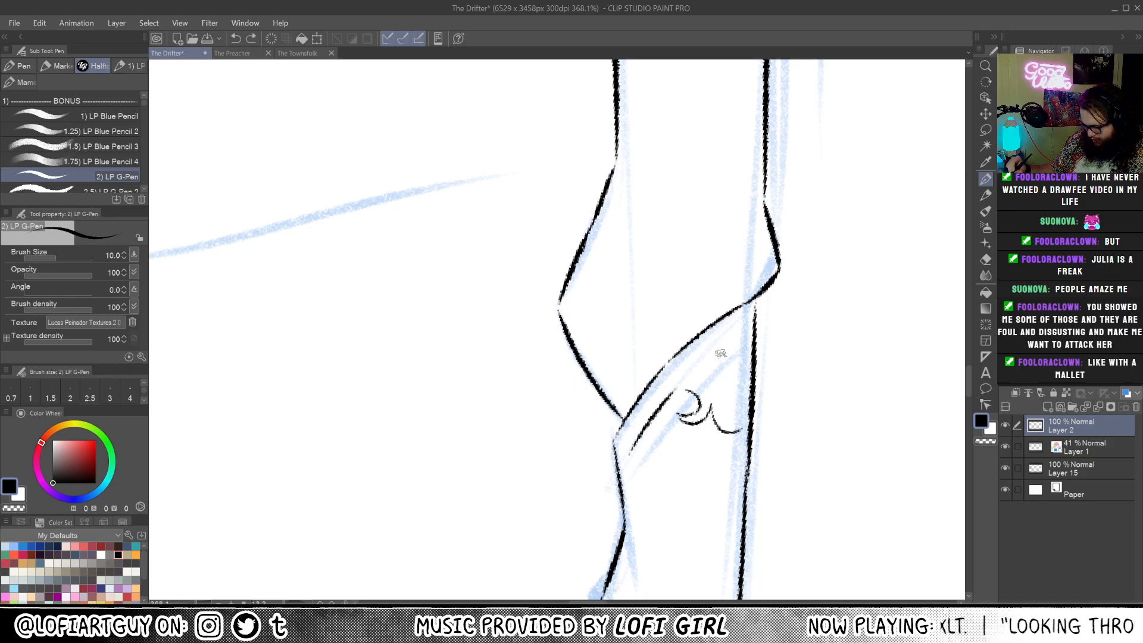
left_click_drag(721, 369, 741, 420)
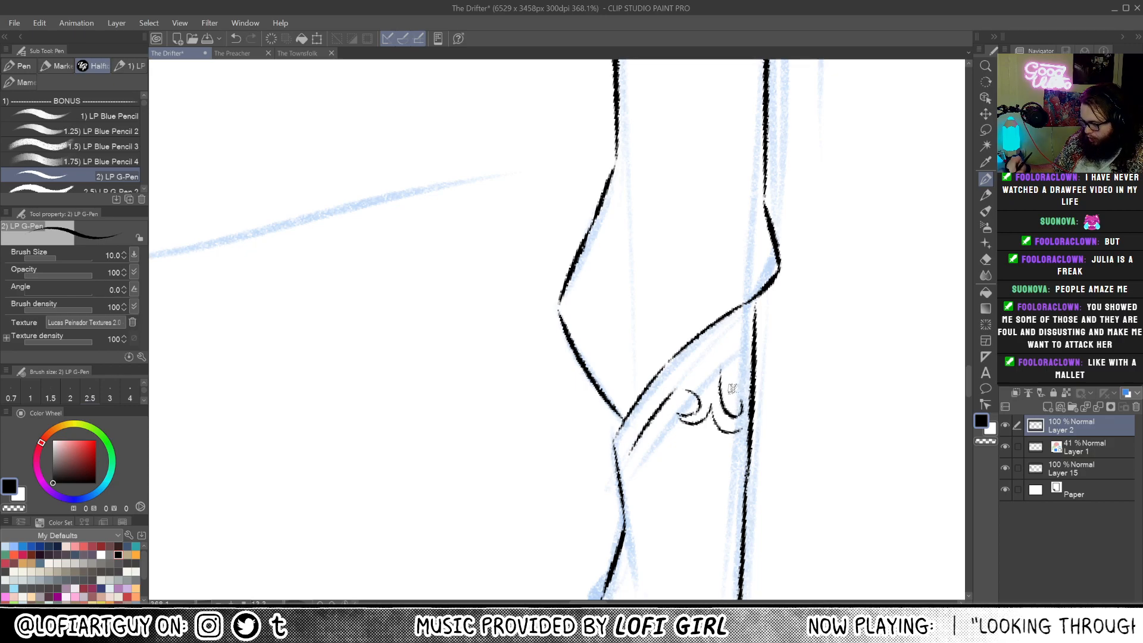
key("ctrl+z")
left_click_drag(746, 398, 751, 413)
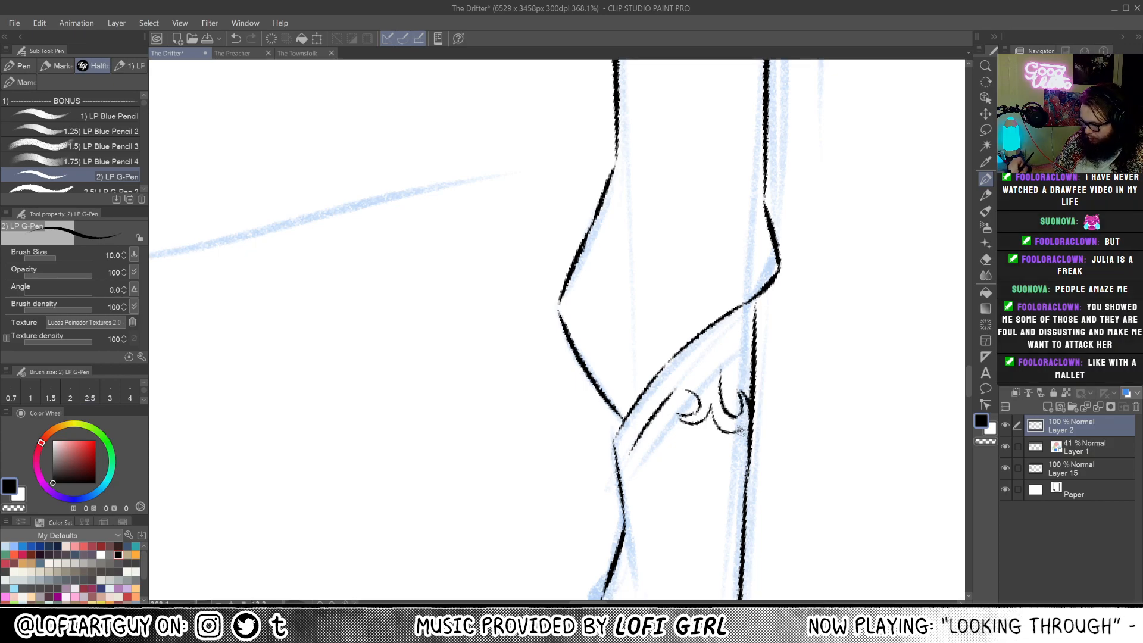
- Extend the scrollwork's tall stem up to the cuff and add small accent strokes between it and the trim line
mouse_move(742, 374)
left_mouse_down()
mouse_move(731, 413)
mouse_move(711, 424)
left_mouse_up()
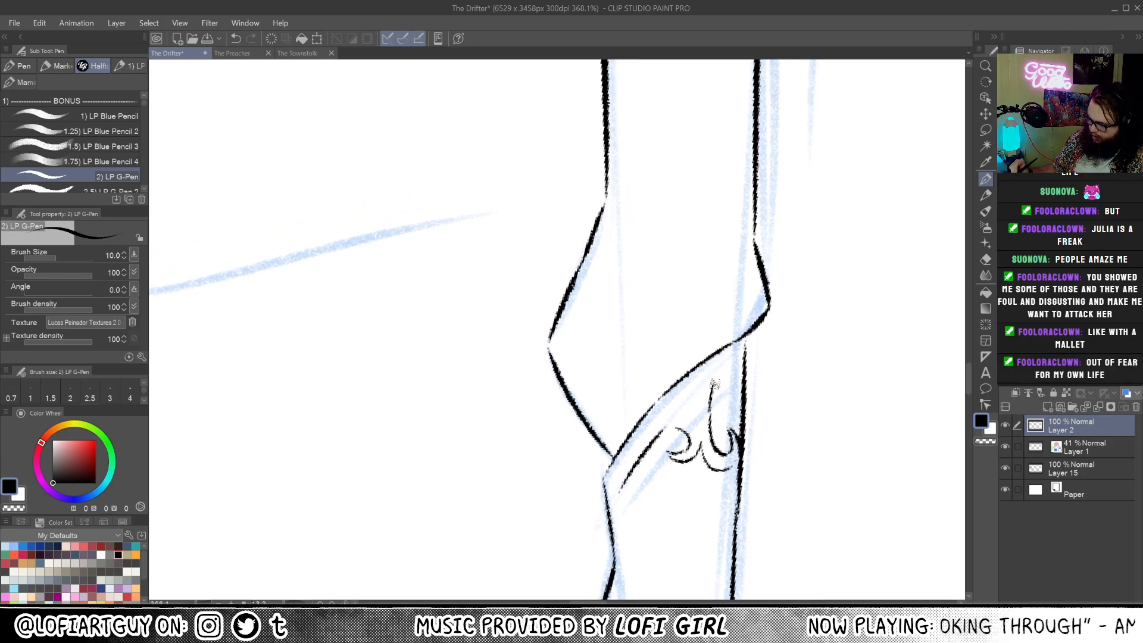
left_click_drag(714, 383, 738, 367)
key("ctrl+z")
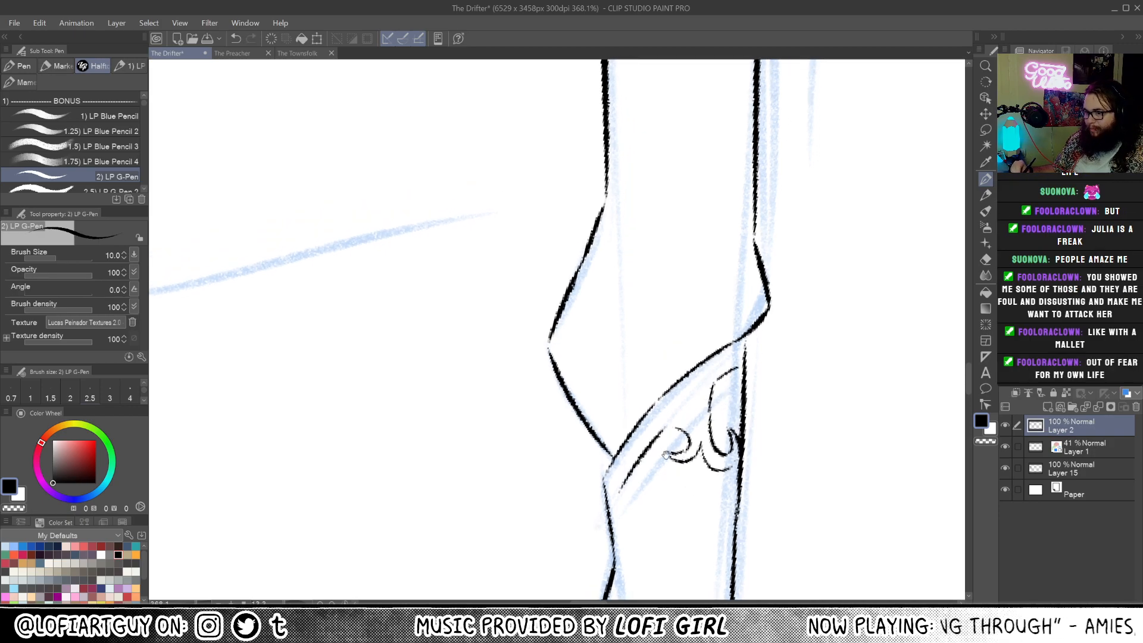
left_click_drag(670, 425, 701, 448)
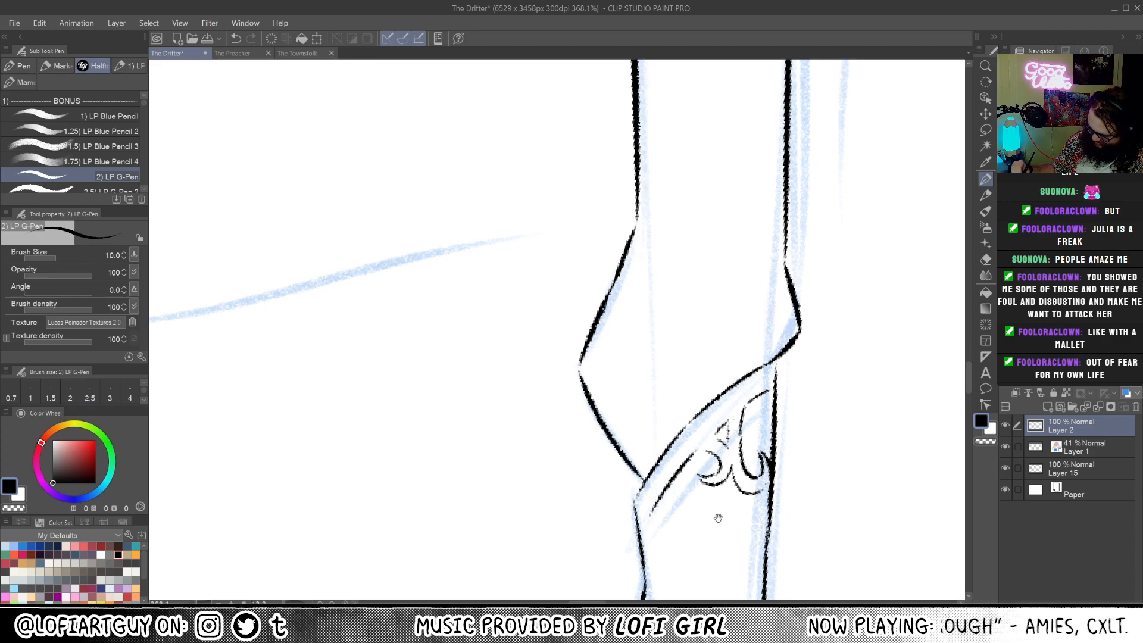
left_click_drag(668, 510, 661, 397)
left_click_drag(793, 450, 625, 462)
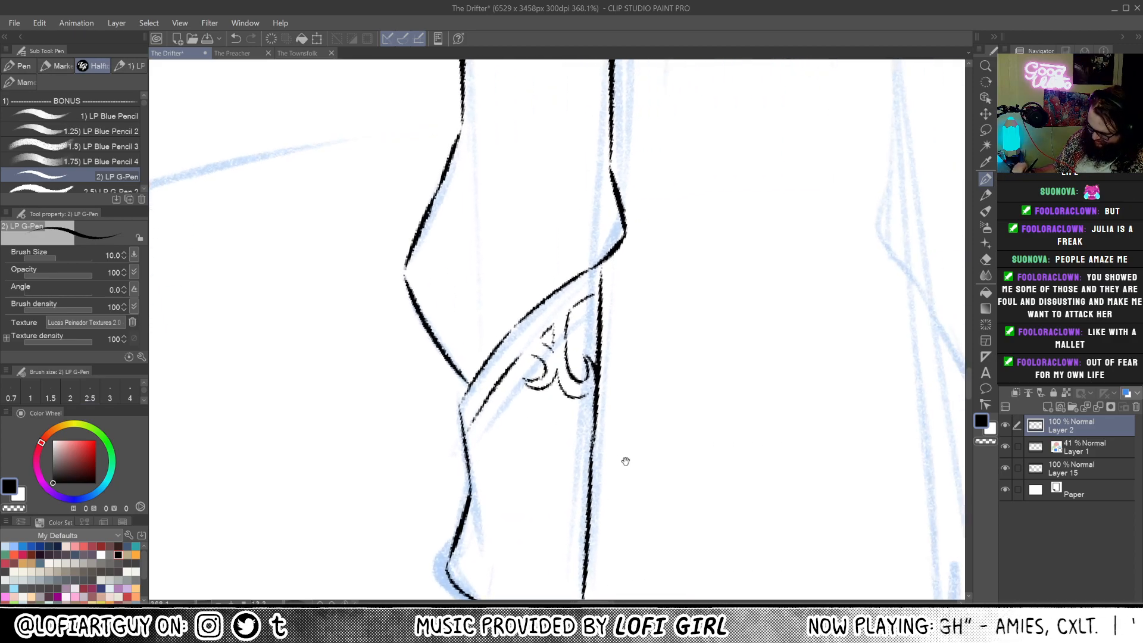
mouse_move(719, 375)
left_mouse_down()
mouse_move(687, 411)
mouse_move(659, 500)
left_mouse_up()
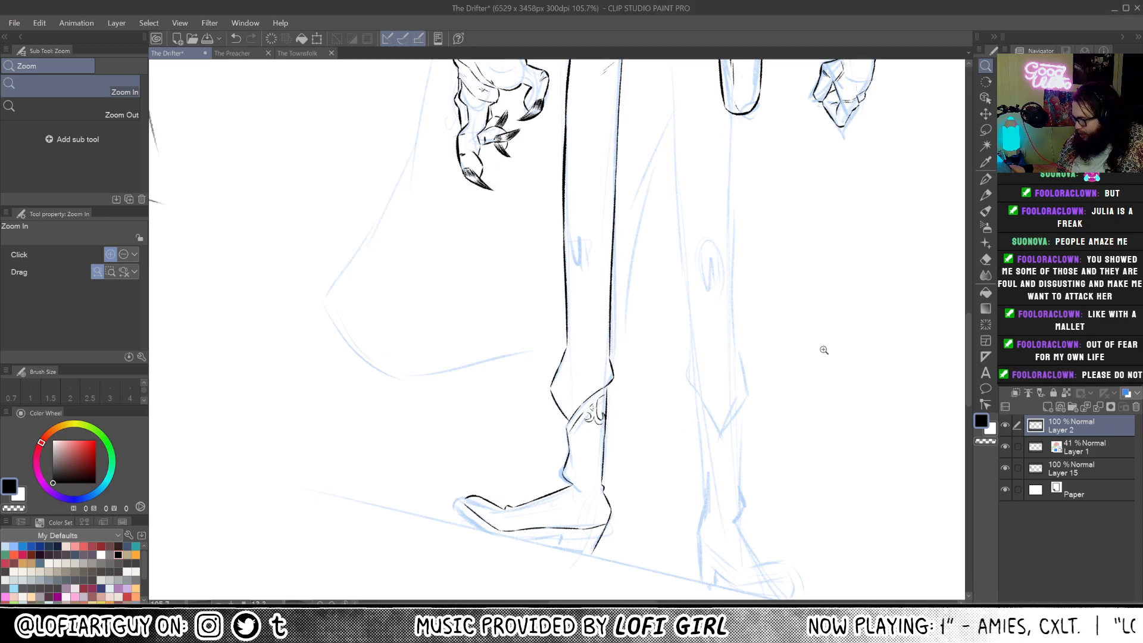
key("ctrl+shift+n")
scroll(749, 338, "down", 4)
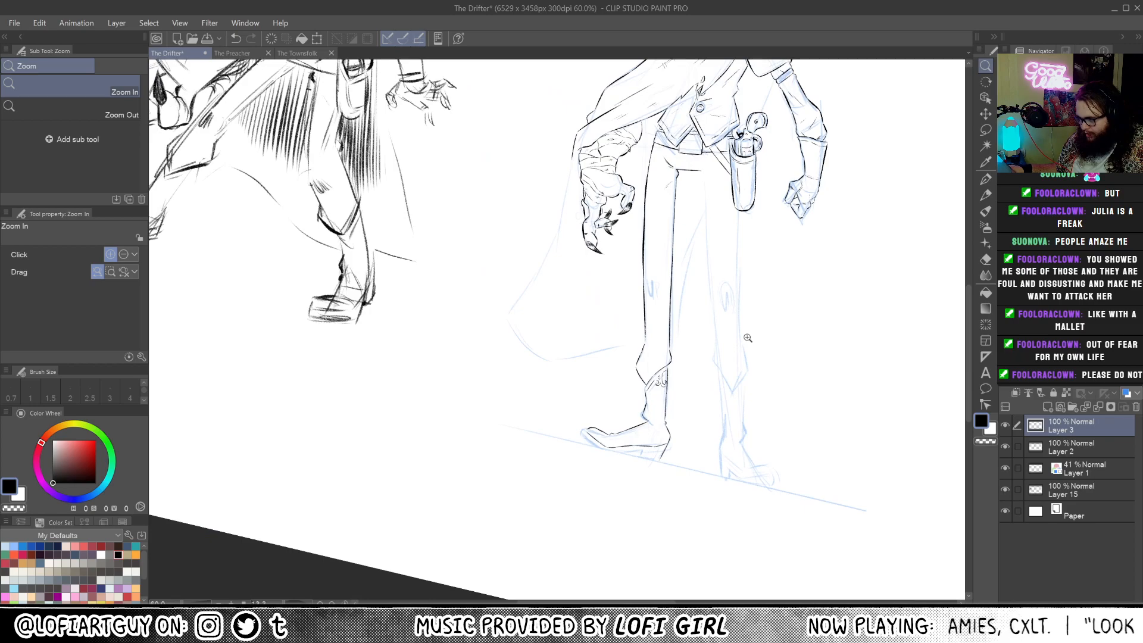
left_click_drag(376, 82, 424, 453)
scroll(417, 310, "up", 6)
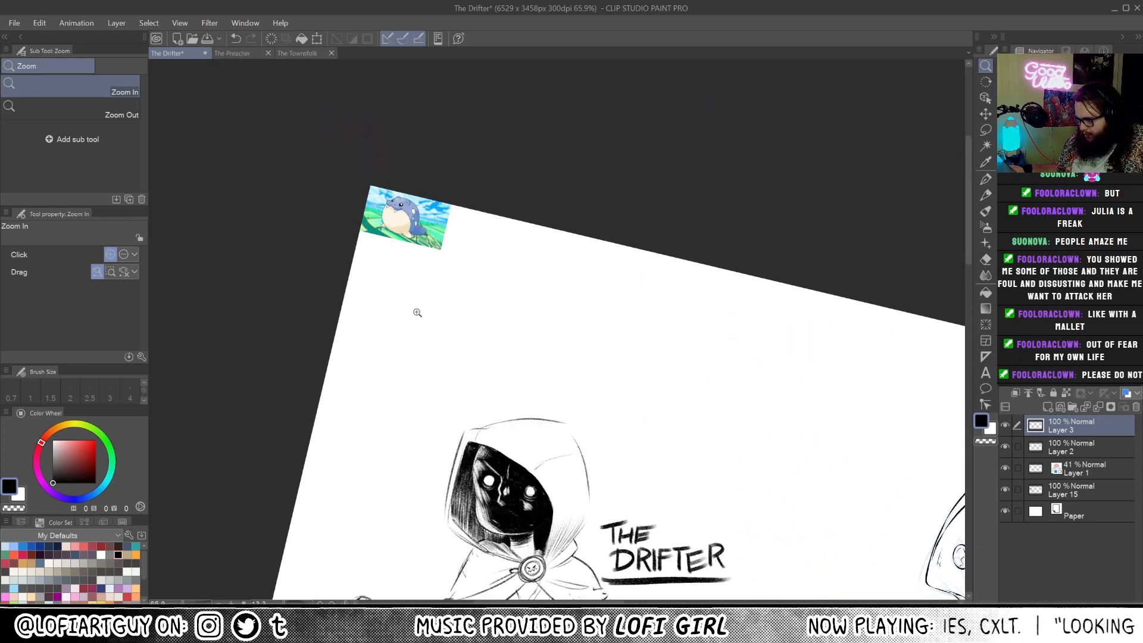
left_click_drag(424, 272, 411, 477)
scroll(414, 478, "up", 2)
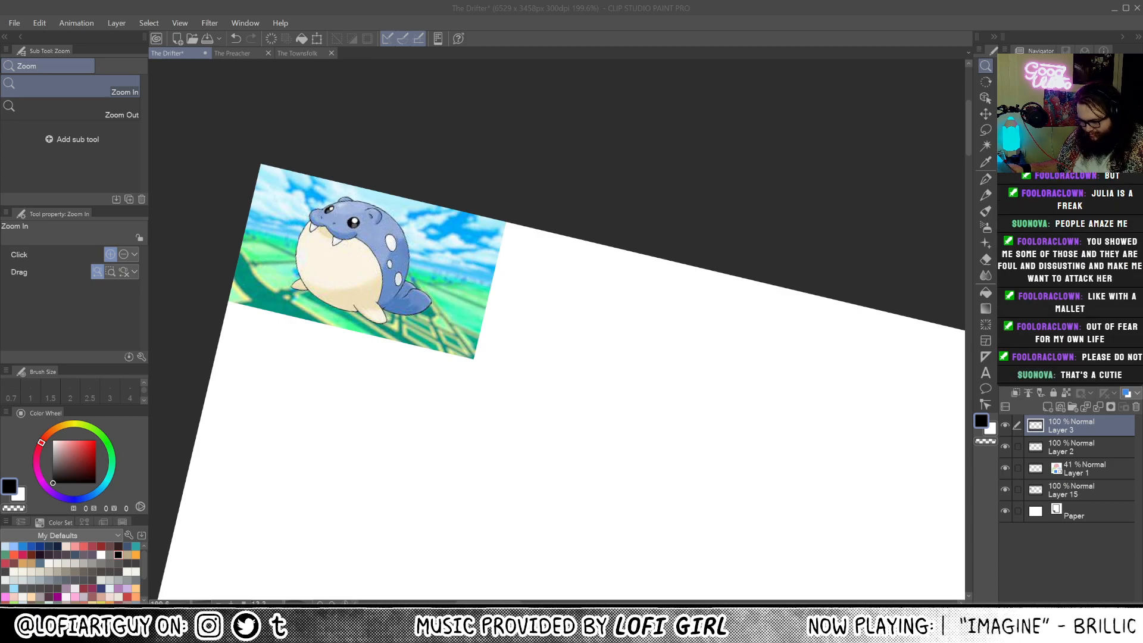
key("alt+Tab")
key("ctrl+v")
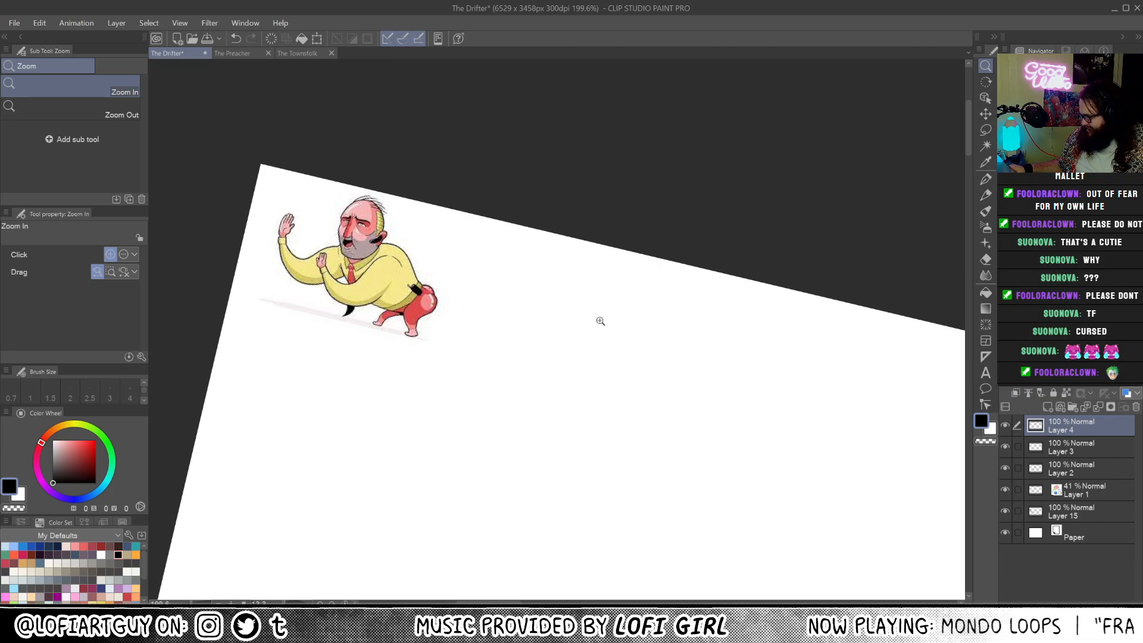
left_click(1136, 407)
left_click(1136, 408)
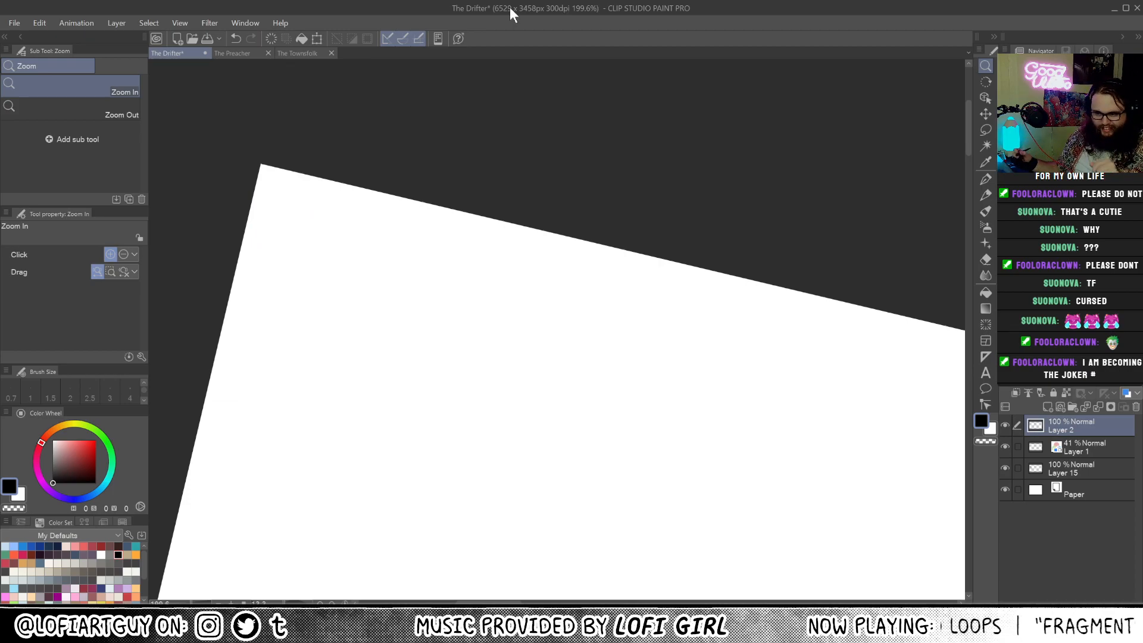
- Erase the inked back contour of the heel on the front boot, from below the ankle nub to the ground
scroll(764, 395, "down", 4)
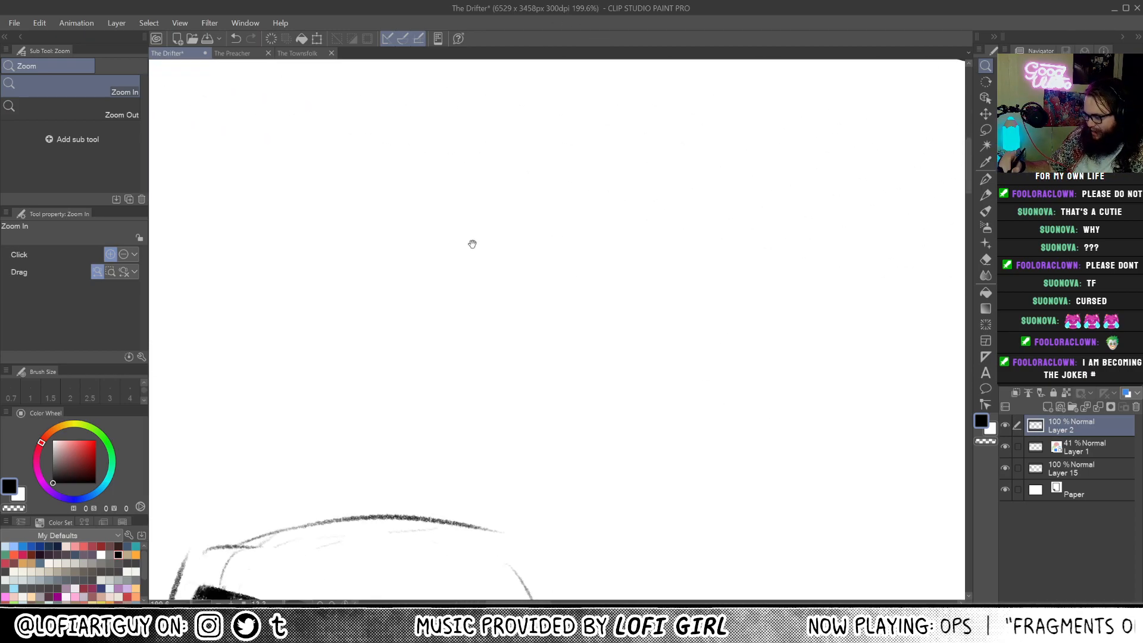
mouse_move(691, 410)
left_mouse_down()
mouse_move(383, 136)
mouse_move(223, 148)
left_mouse_up()
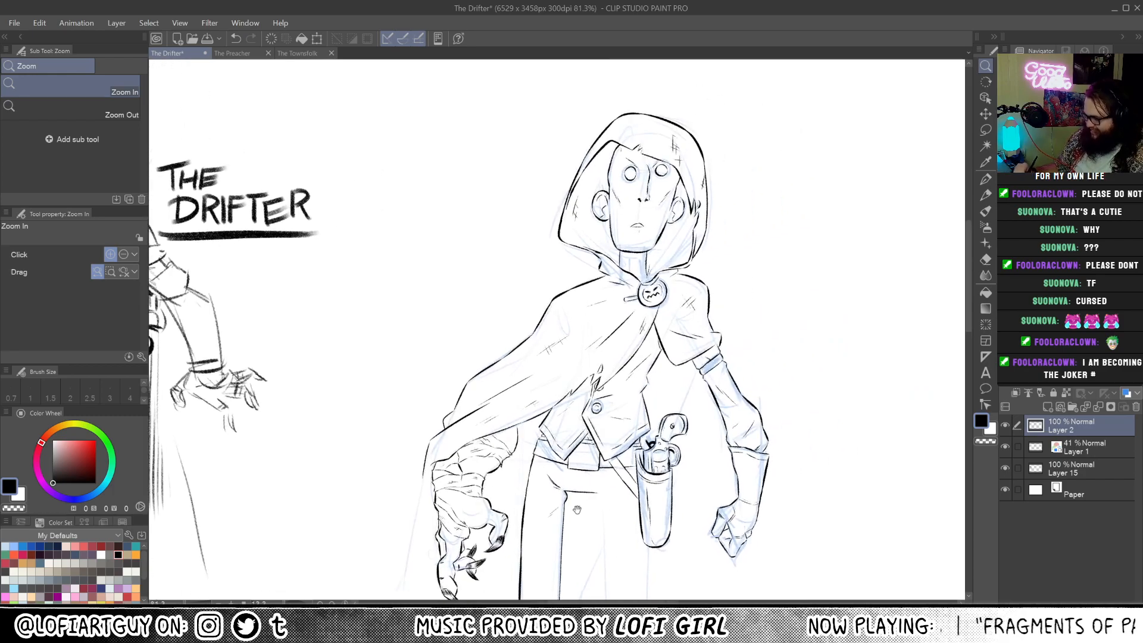
left_click_drag(559, 511, 639, 174)
left_click_drag(674, 422, 690, 474)
scroll(691, 475, "up", 5)
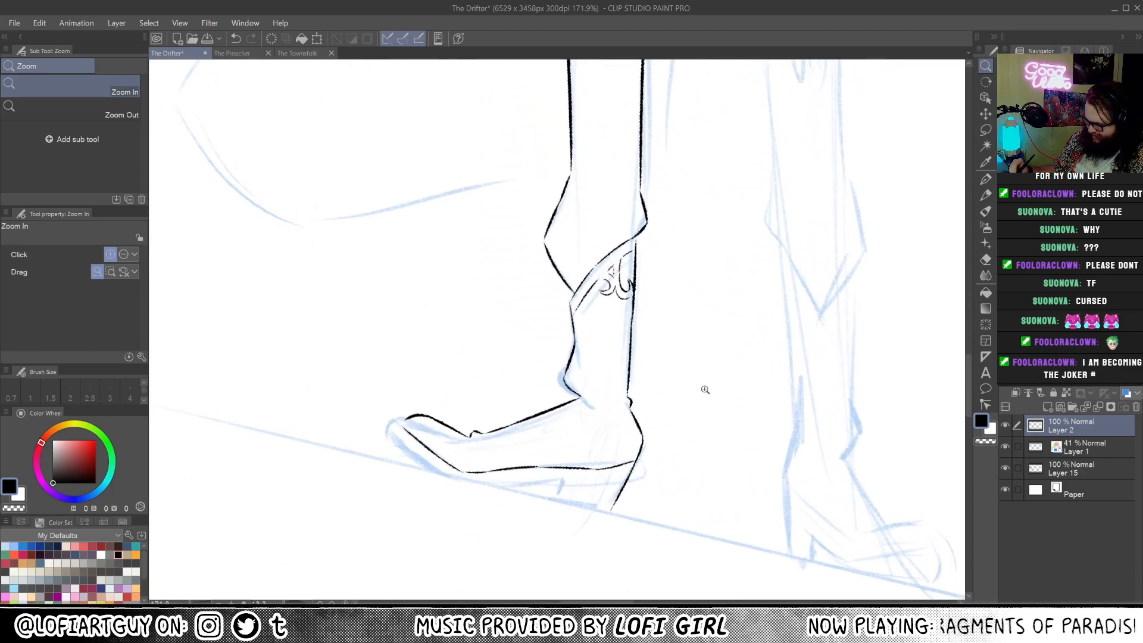
scroll(693, 484, "up", 3)
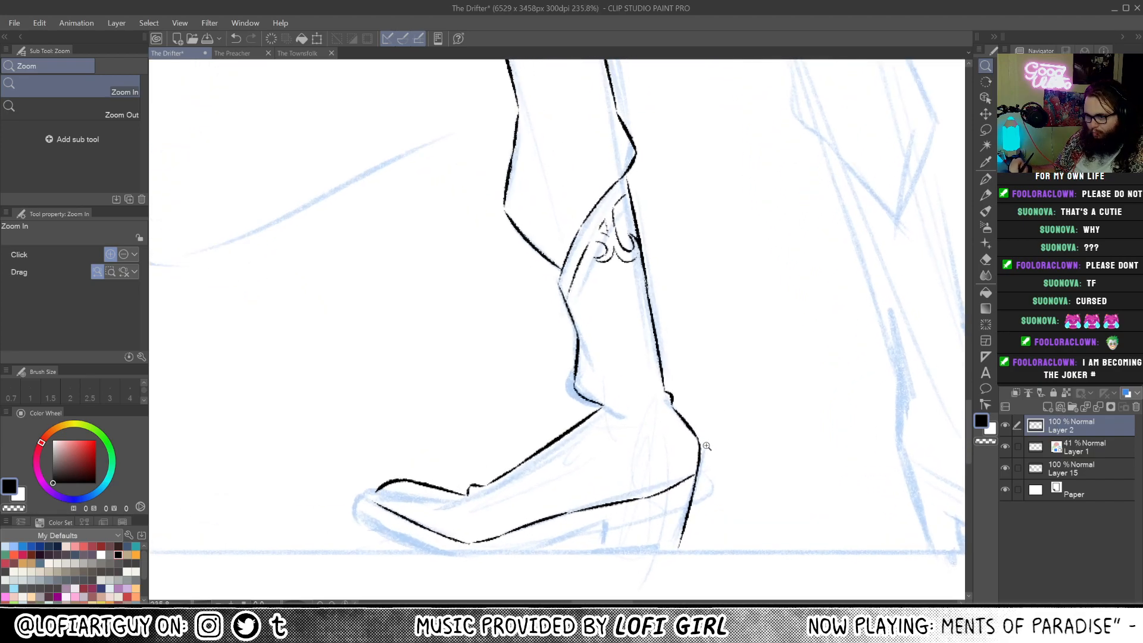
key("e")
mouse_move(694, 332)
left_mouse_down()
mouse_move(718, 387)
mouse_move(714, 447)
mouse_move(719, 387)
mouse_move(695, 434)
left_mouse_up()
- Re-ink the boot's back contour closer to the ankle, from the small nub down to the sole line
key("p")
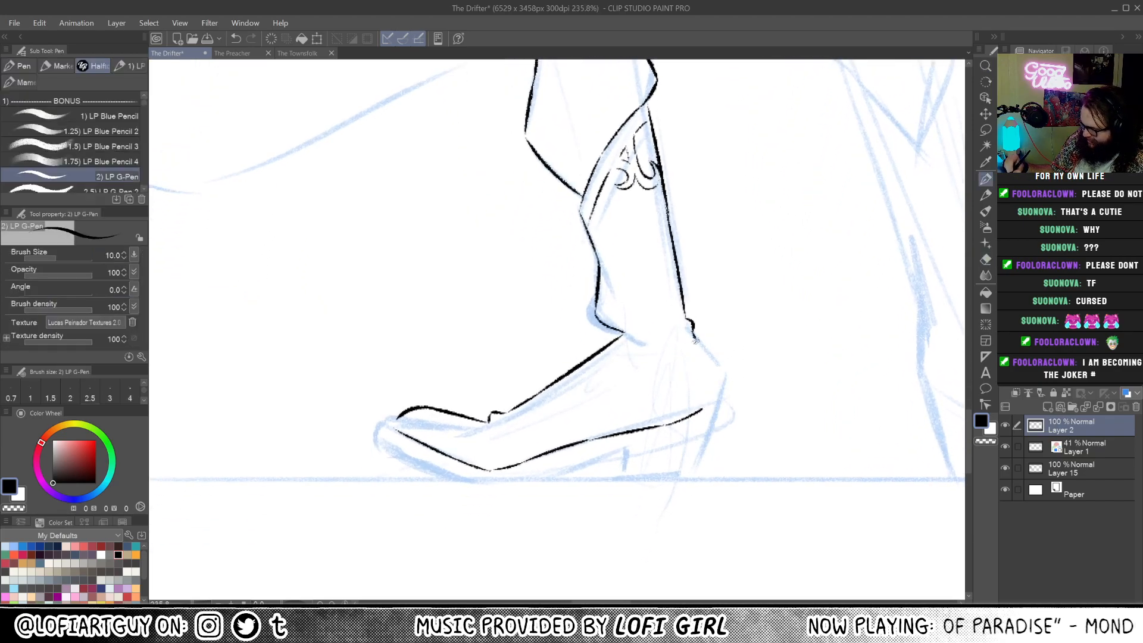
mouse_move(689, 329)
left_mouse_down()
mouse_move(706, 378)
mouse_move(698, 436)
left_mouse_up()
key("ctrl+z")
key("ctrl+z")
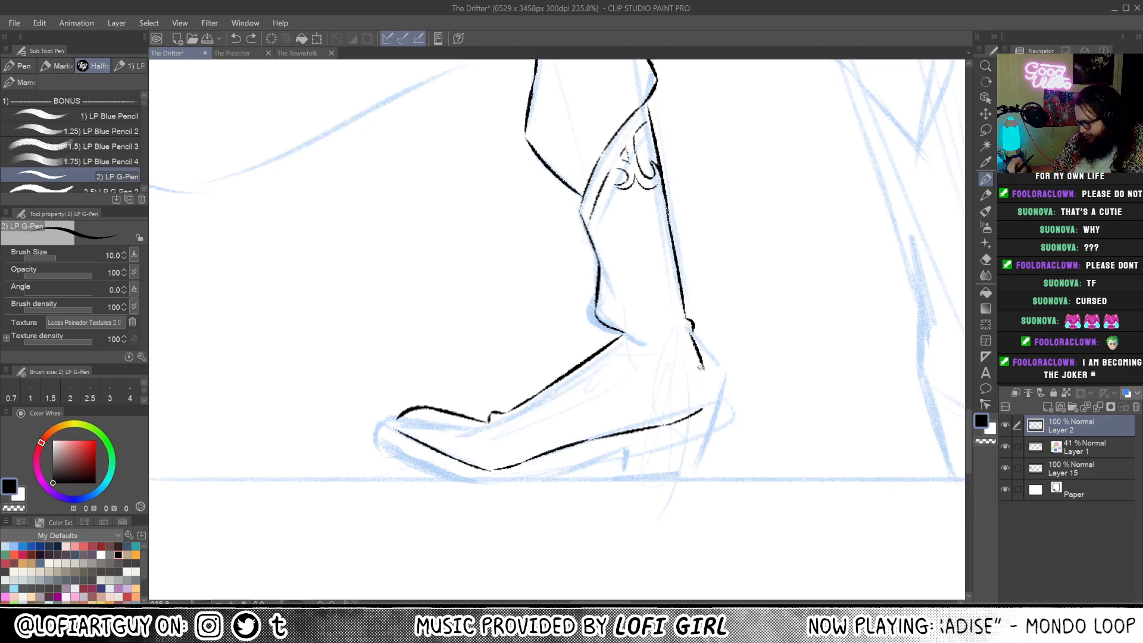
left_click_drag(704, 372, 690, 449)
key("ctrl+z")
mouse_move(705, 374)
left_mouse_down()
mouse_move(691, 471)
mouse_move(700, 418)
left_mouse_up()
key("ctrl+z")
- Ink the back edge of the heel block, slanting from the ground line up to the sole line
left_click_drag(691, 472, 699, 422)
key("ctrl+z")
left_click_drag(691, 476, 700, 419)
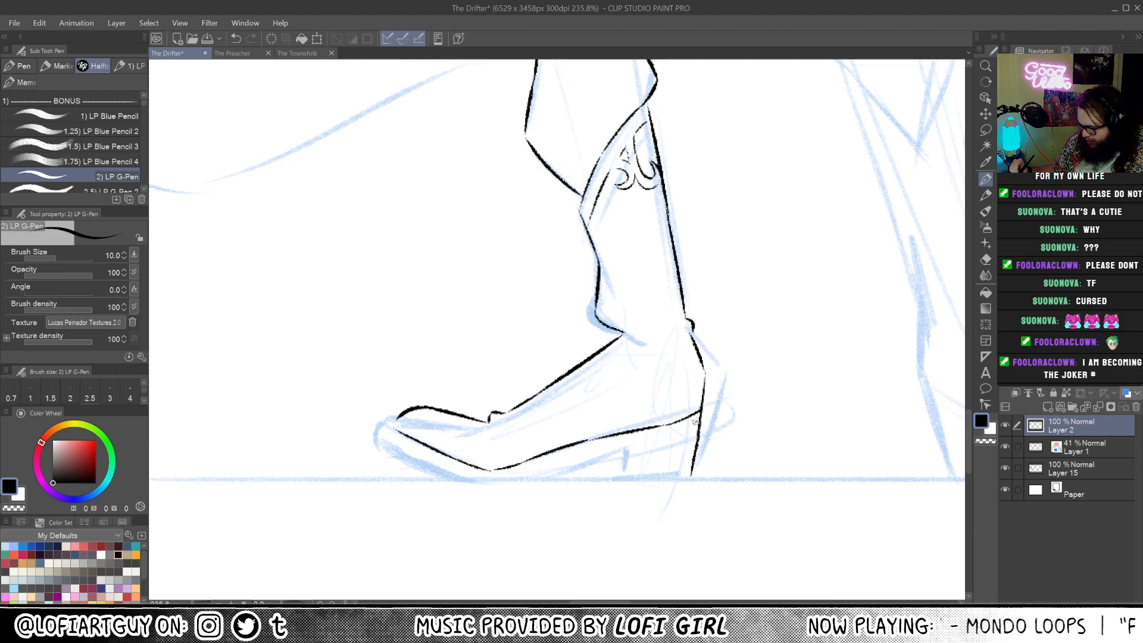
key("ctrl+z")
left_click_drag(691, 475, 701, 421)
key("ctrl+z")
key("ctrl+z")
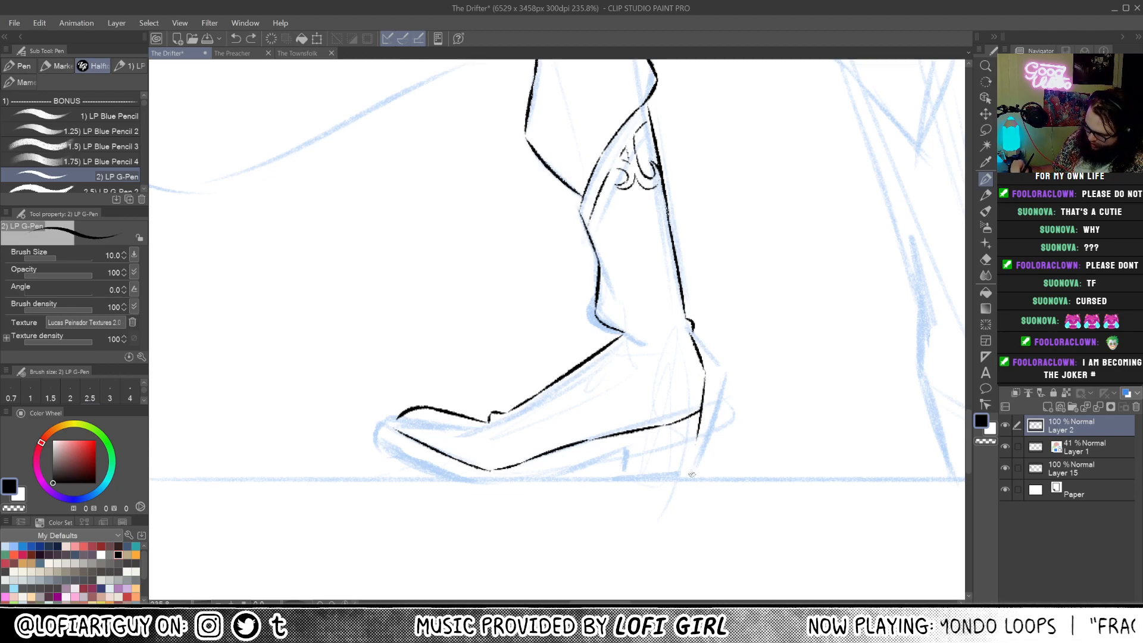
left_click_drag(692, 474, 700, 420)
key("ctrl+z")
left_click_drag(691, 476, 700, 421)
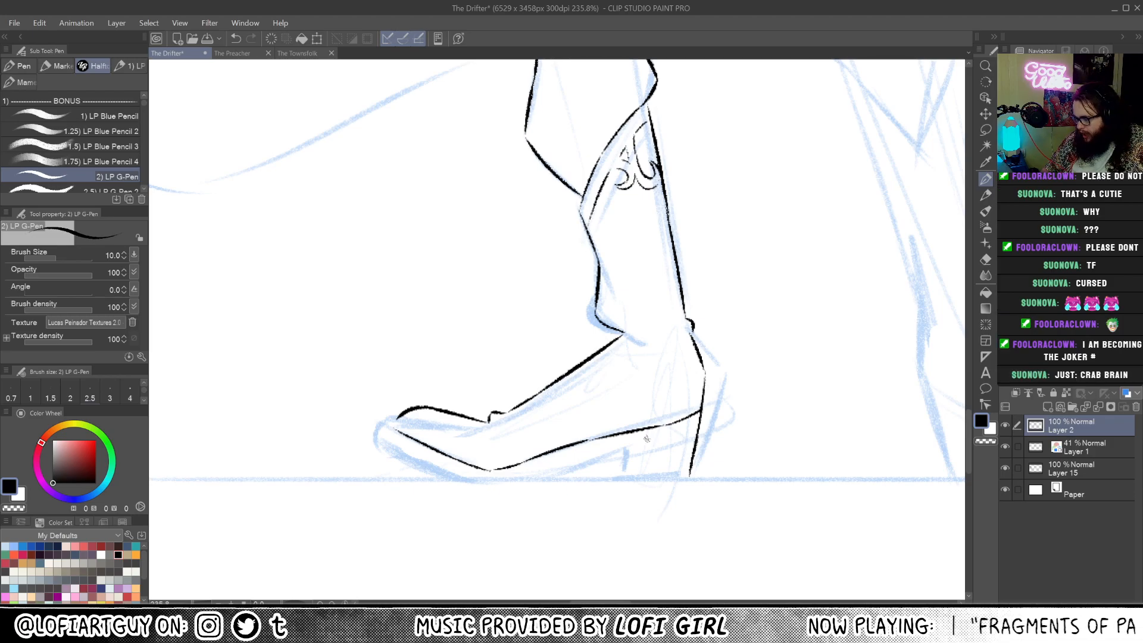
- Ink the heel block's bottom edge along the ground line, meeting its back edge
mouse_move(647, 439)
left_mouse_down()
mouse_move(766, 357)
mouse_move(720, 472)
mouse_move(666, 442)
left_mouse_up()
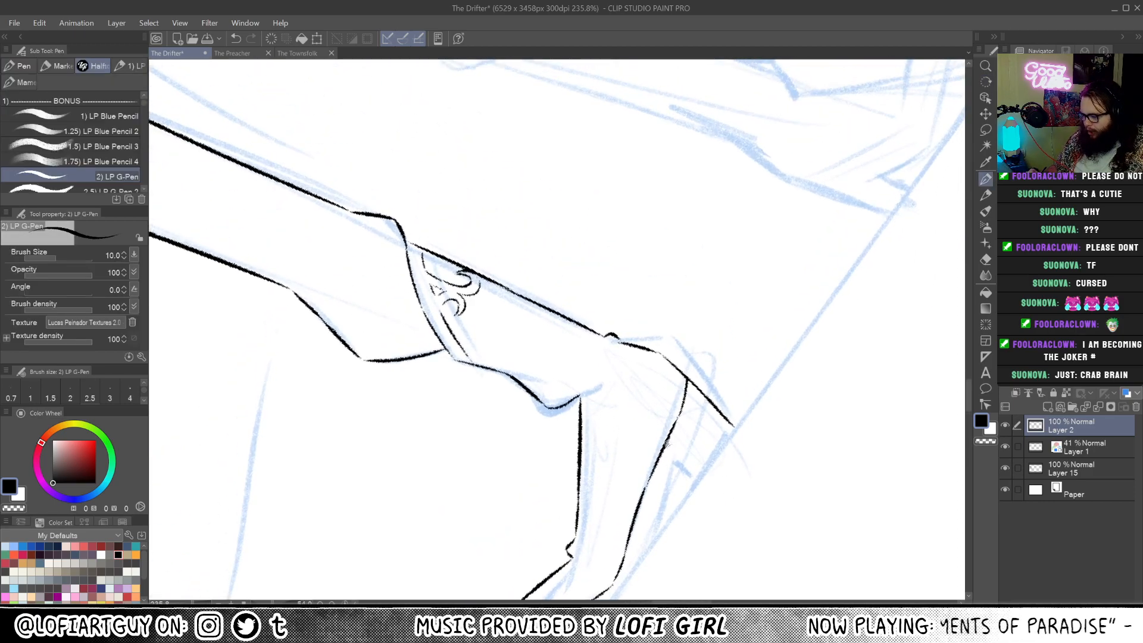
left_click_drag(695, 482, 722, 445)
key("ctrl+z")
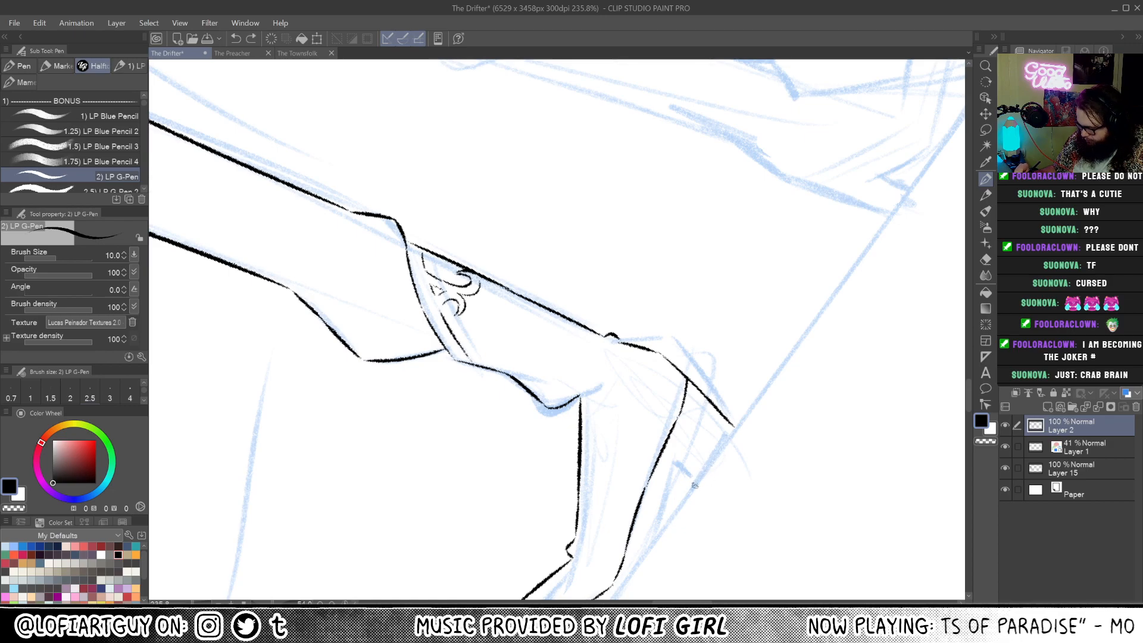
left_click_drag(695, 485, 726, 439)
key("ctrl+z")
left_click_drag(694, 485, 733, 428)
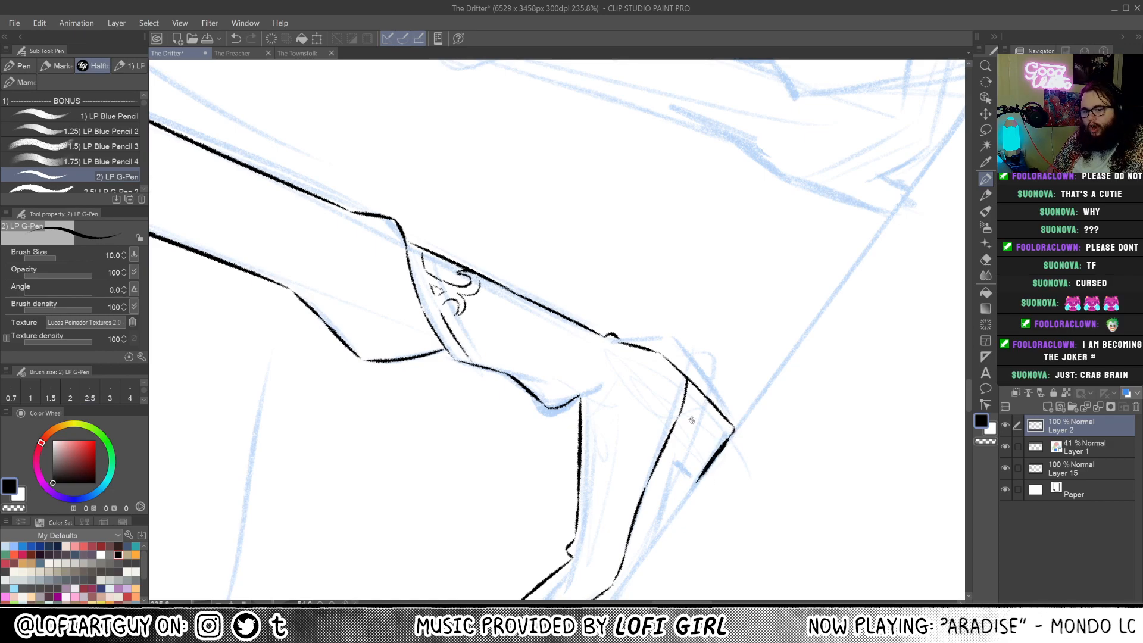
- Ink the short front edge of the heel block, joining it to the bottom edge at the corner
left_click_drag(665, 519, 691, 173)
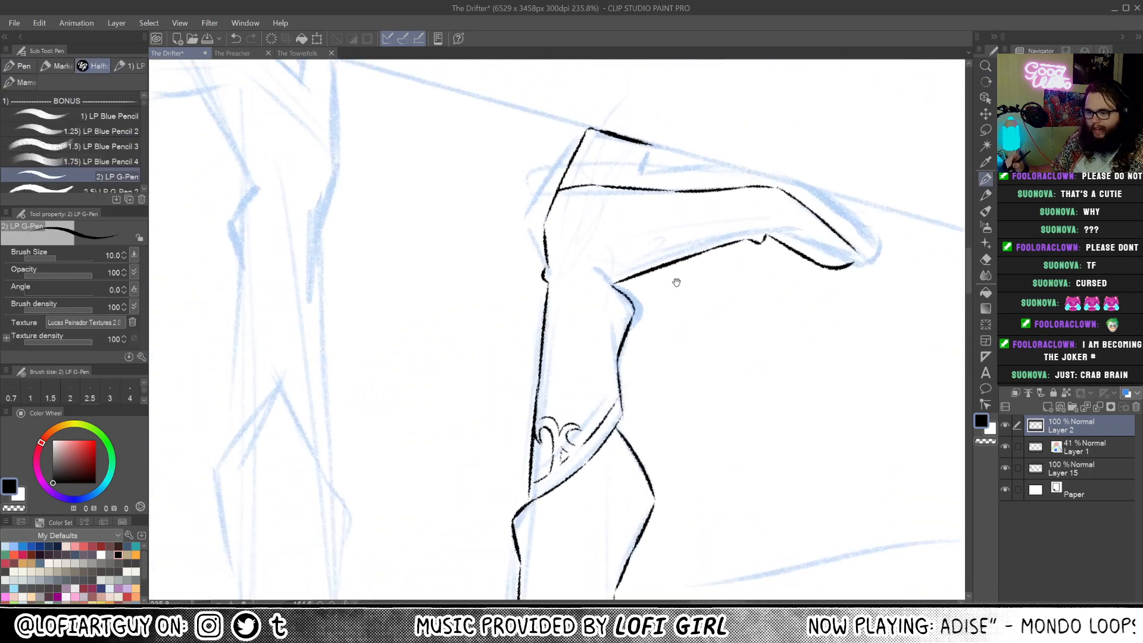
left_click_drag(674, 285, 732, 506)
left_click_drag(729, 394, 729, 438)
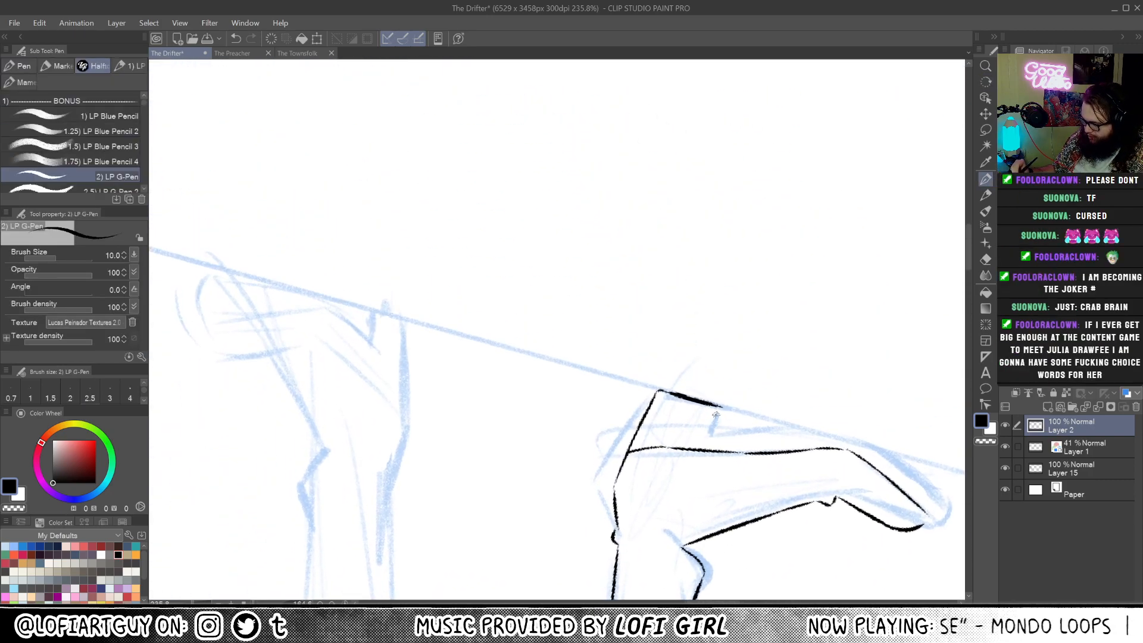
scroll(718, 415, "up", 1)
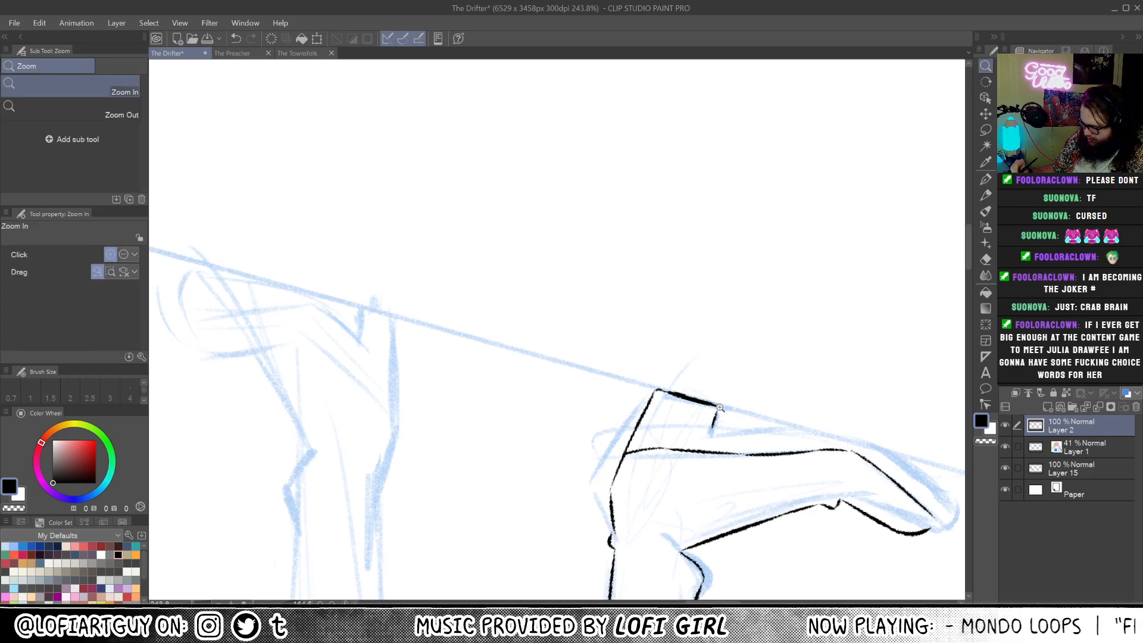
key("ctrl+z")
key("ctrl+z")
left_click_drag(710, 431, 722, 404)
key("e")
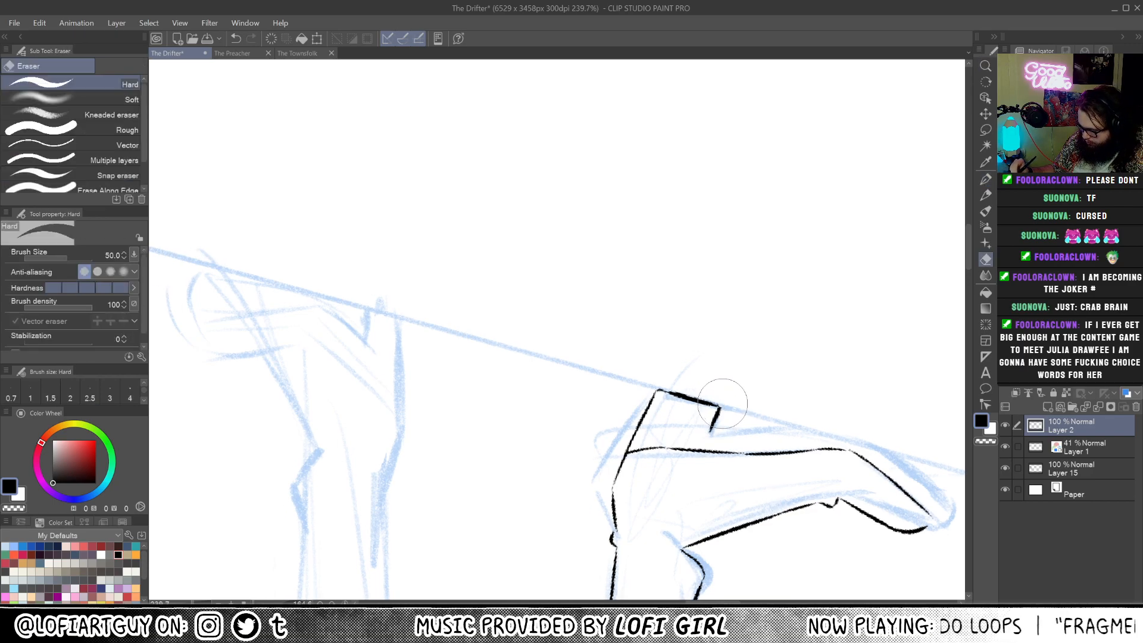
key("p")
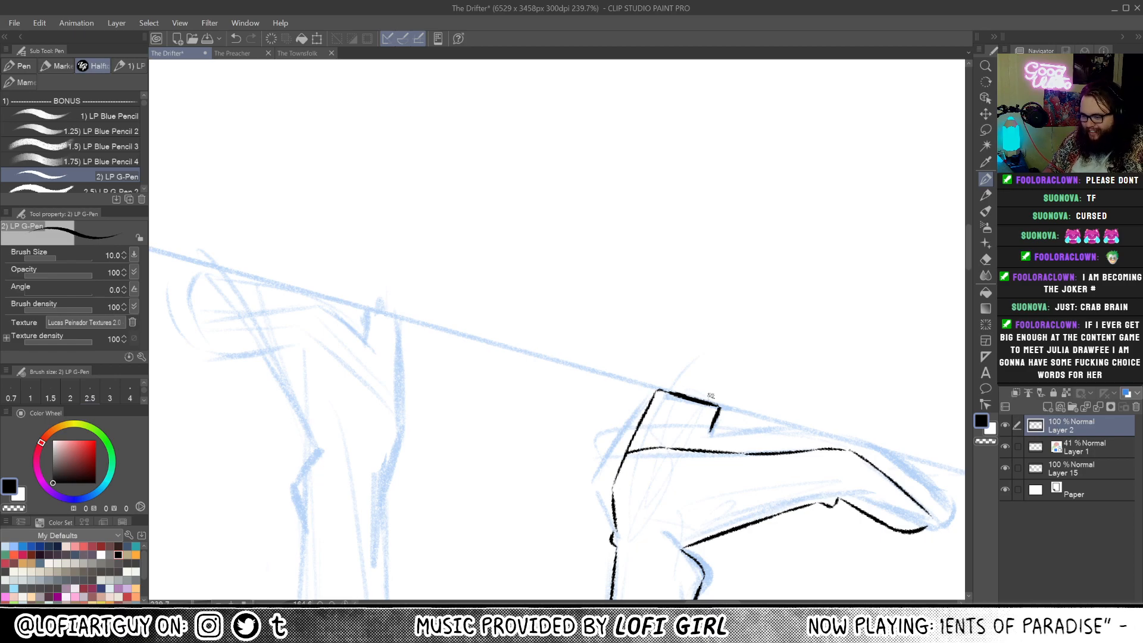
- Ink the lower edge of the sole from the heel block's front edge forward under the arch
key("shift+space")
left_click_drag(729, 491, 797, 342)
left_click_drag(797, 366, 720, 587)
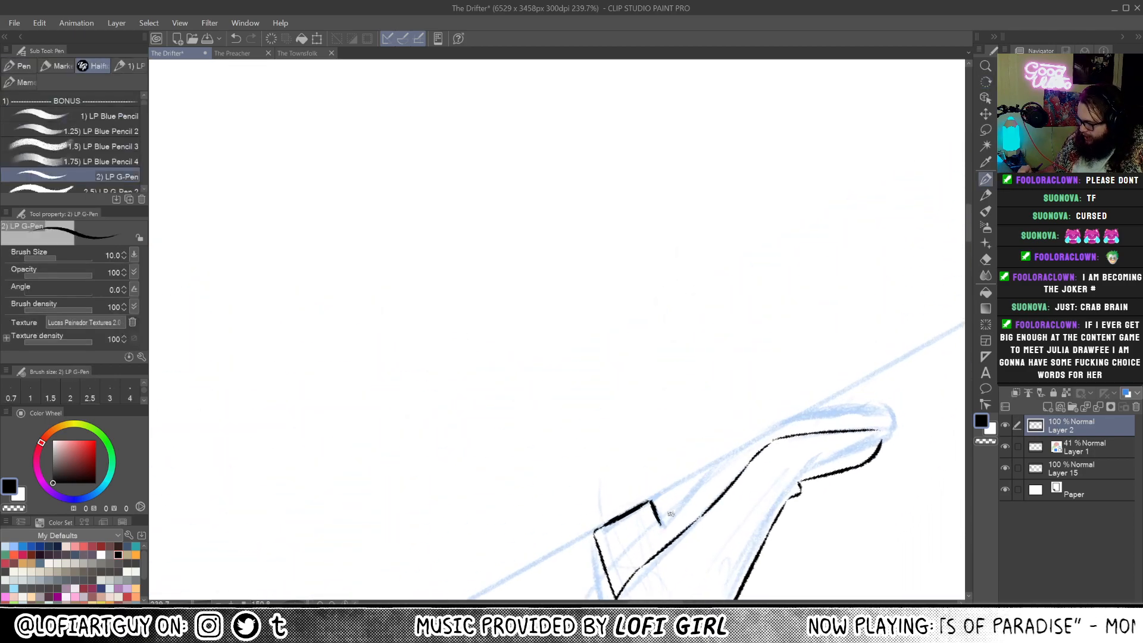
mouse_move(660, 524)
left_mouse_down()
mouse_move(754, 433)
mouse_move(777, 256)
mouse_move(699, 523)
left_mouse_up()
key("ctrl+z")
key("ctrl+z")
- Ink the sole's lower edge under the ball of the foot up to the toe tip, parallel to the upper sole line
key("shift+space")
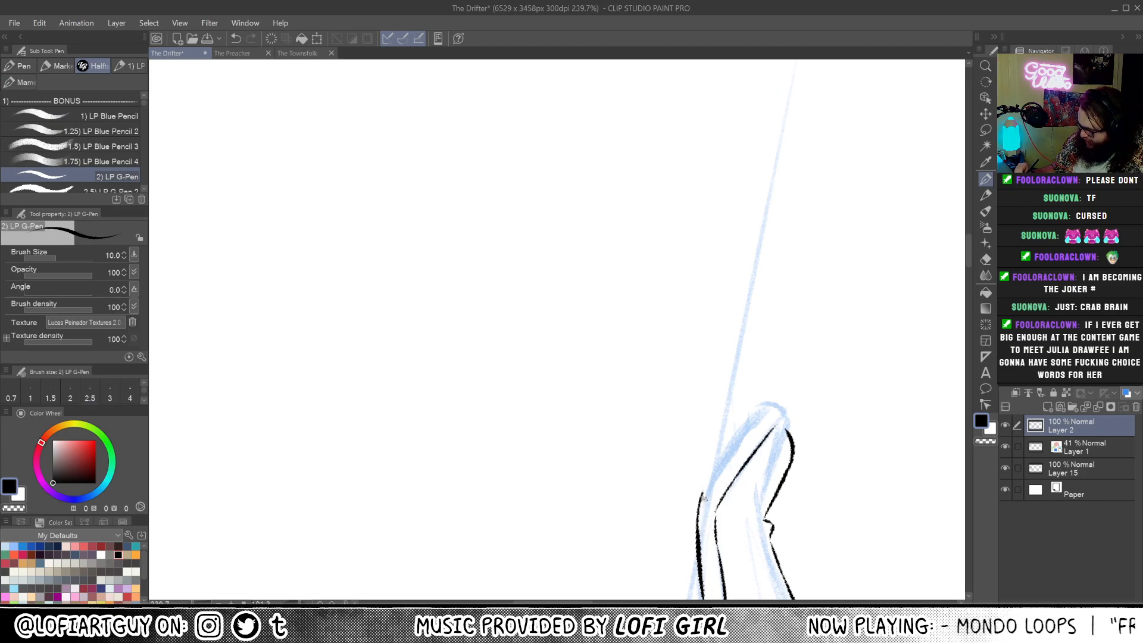
left_click_drag(703, 499, 750, 426)
key("ctrl+z")
left_click_drag(700, 497, 754, 417)
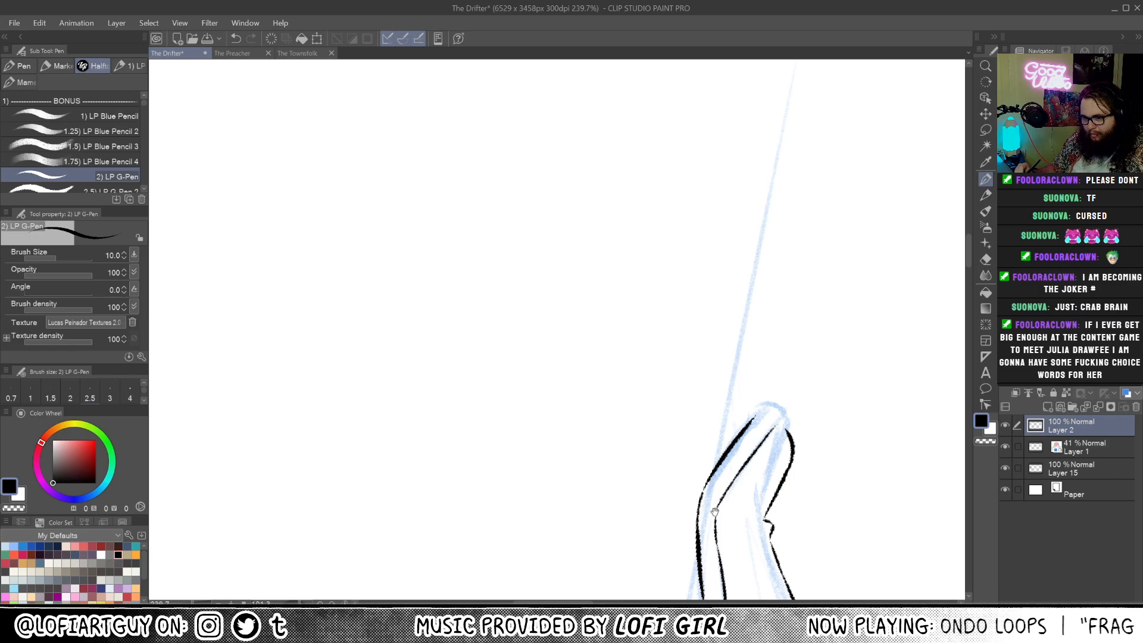
mouse_move(715, 512)
left_mouse_down()
mouse_move(737, 360)
mouse_move(705, 513)
left_mouse_up()
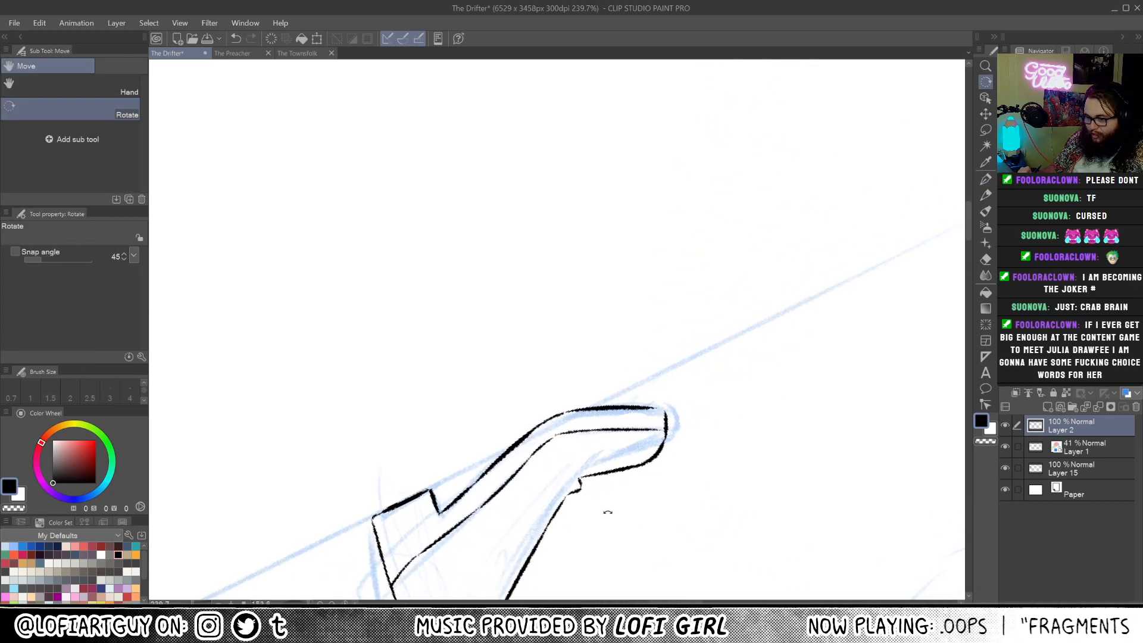
- Redo the short ink line closing the toe tip between the sole and the upper
left_click_drag(607, 513, 677, 461)
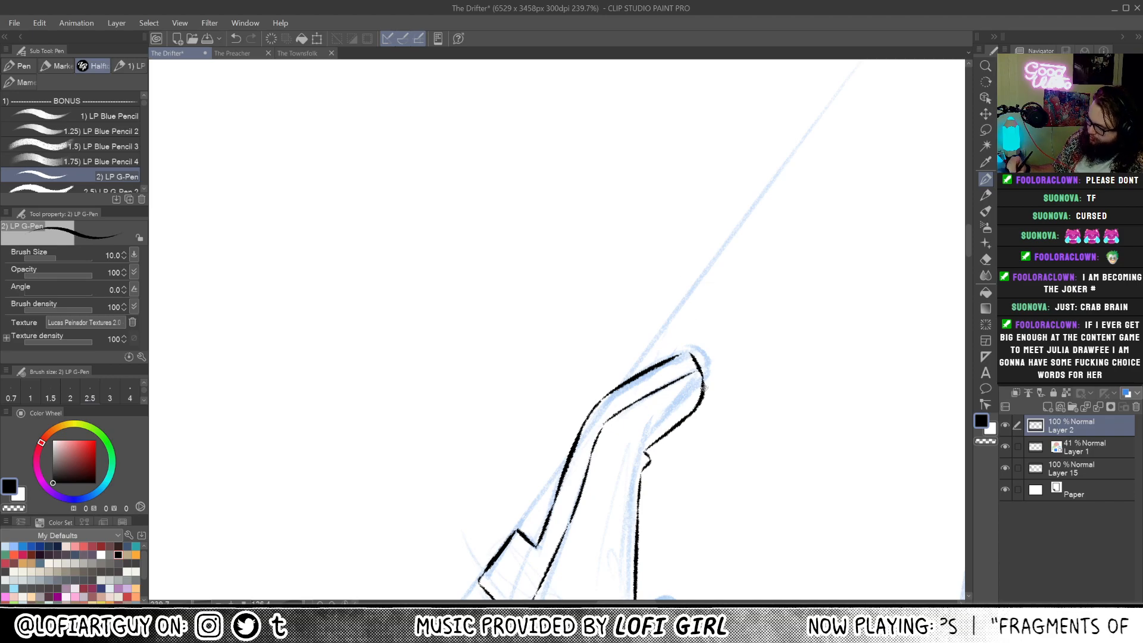
key("ctrl+z")
mouse_move(701, 368)
left_mouse_down()
mouse_move(703, 383)
mouse_move(599, 173)
mouse_move(705, 359)
left_mouse_up()
key("shift+space")
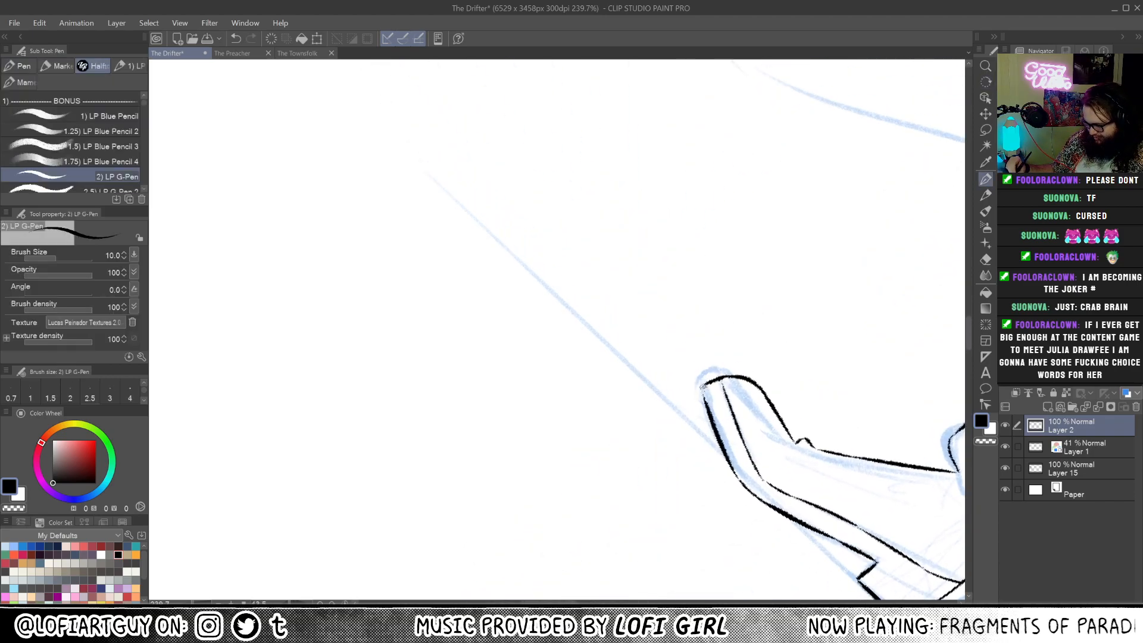
- Ink a double curved seam across the boot's vamp, from the instep bump down toward the sole
left_click_drag(796, 482, 476, 498)
key("shift+space")
mouse_move(444, 489)
left_mouse_down()
mouse_move(465, 501)
mouse_move(698, 465)
mouse_move(737, 350)
mouse_move(719, 509)
mouse_move(736, 442)
left_mouse_up()
key("ctrl+z")
mouse_move(769, 315)
left_mouse_down()
mouse_move(774, 340)
mouse_move(635, 499)
mouse_move(715, 473)
left_mouse_up()
left_click_drag(708, 427, 746, 447)
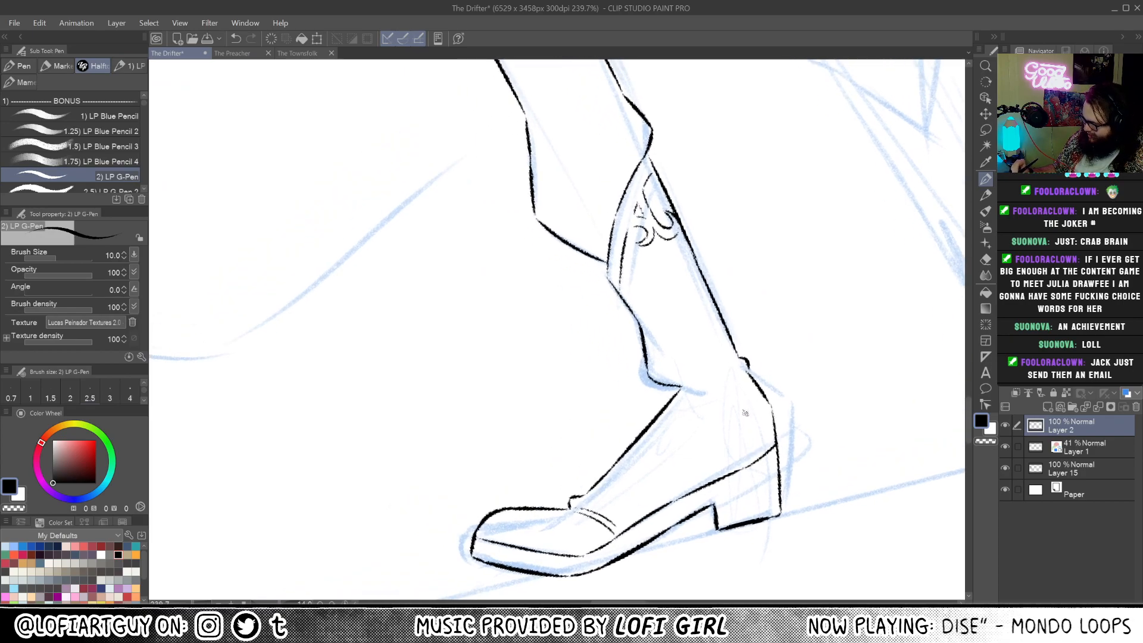
- Ink two parallel seam lines on the boot's heel counter, running from the back of the ankle down to the sole
key("ctrl+z")
mouse_move(756, 394)
left_mouse_down()
mouse_move(735, 424)
mouse_move(733, 444)
mouse_move(745, 424)
mouse_move(727, 478)
left_mouse_up()
key("ctrl+z")
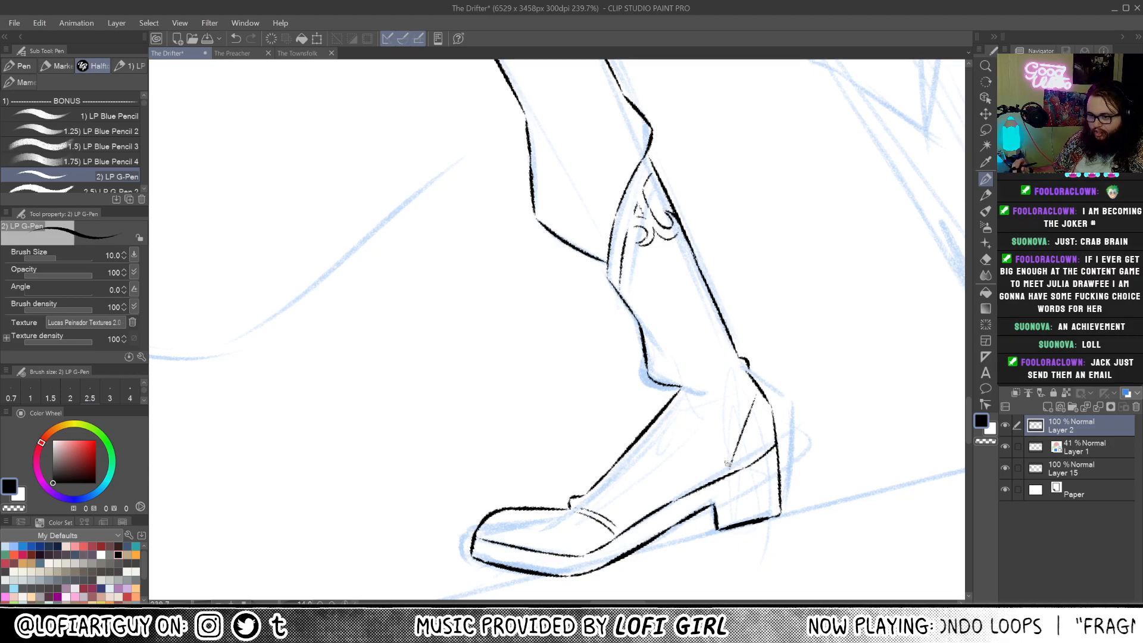
left_click_drag(737, 469, 763, 394)
left_click_drag(800, 310, 725, 426)
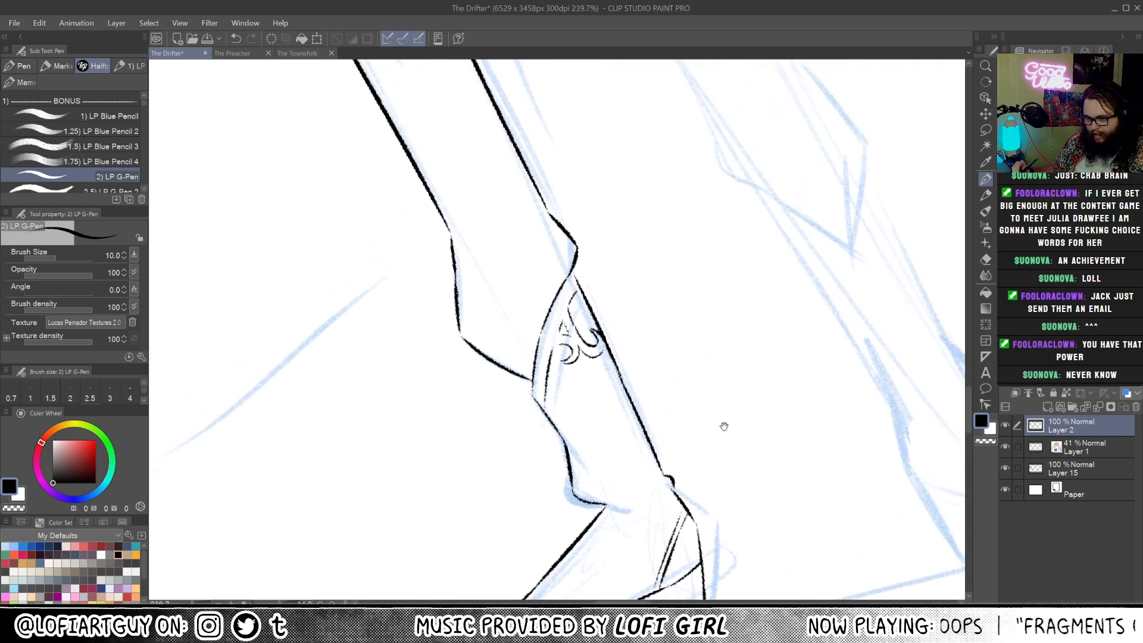
- Extend the fold line at the front of the boot's ankle and add a short crease below the bump at the back
left_click_drag(710, 335, 686, 412)
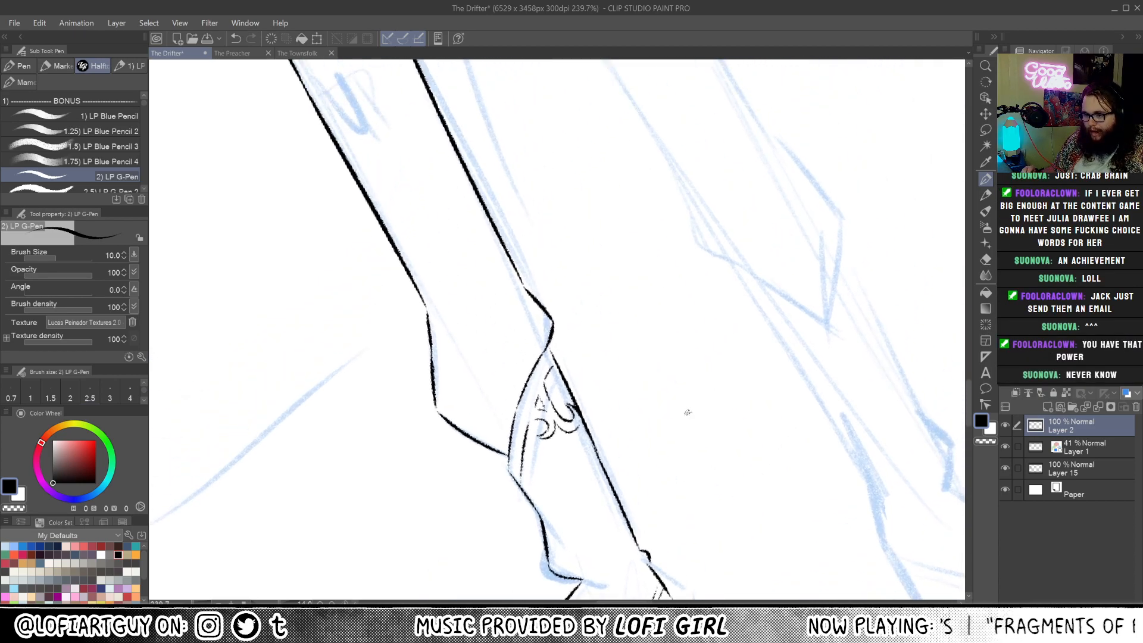
left_click_drag(628, 539, 677, 393)
left_click_drag(663, 519, 766, 553)
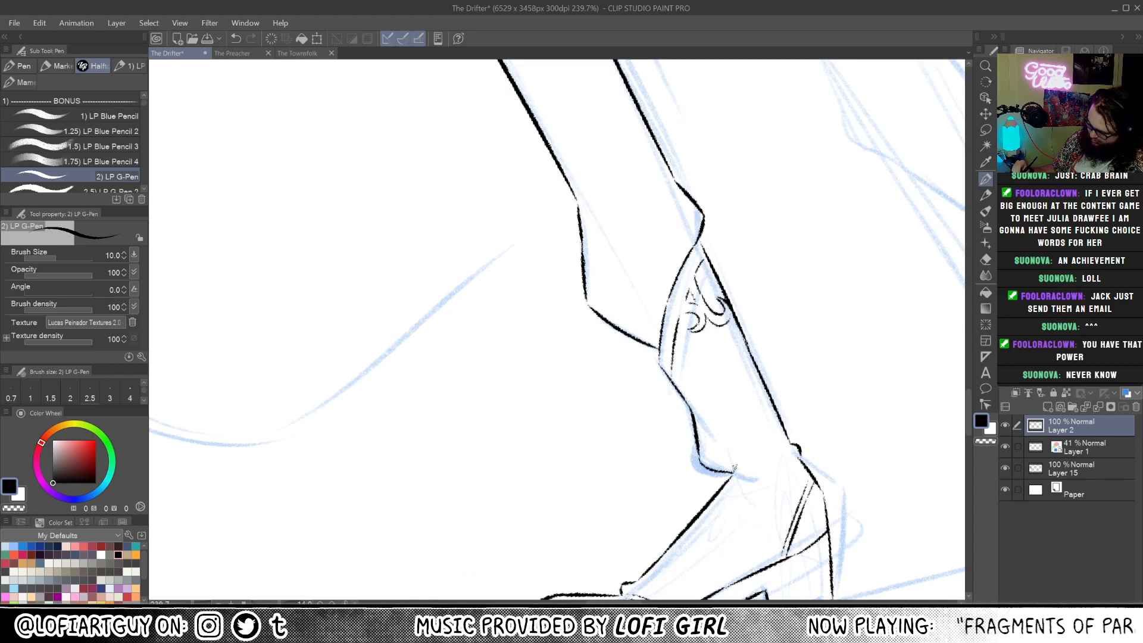
left_click_drag(755, 314, 731, 268)
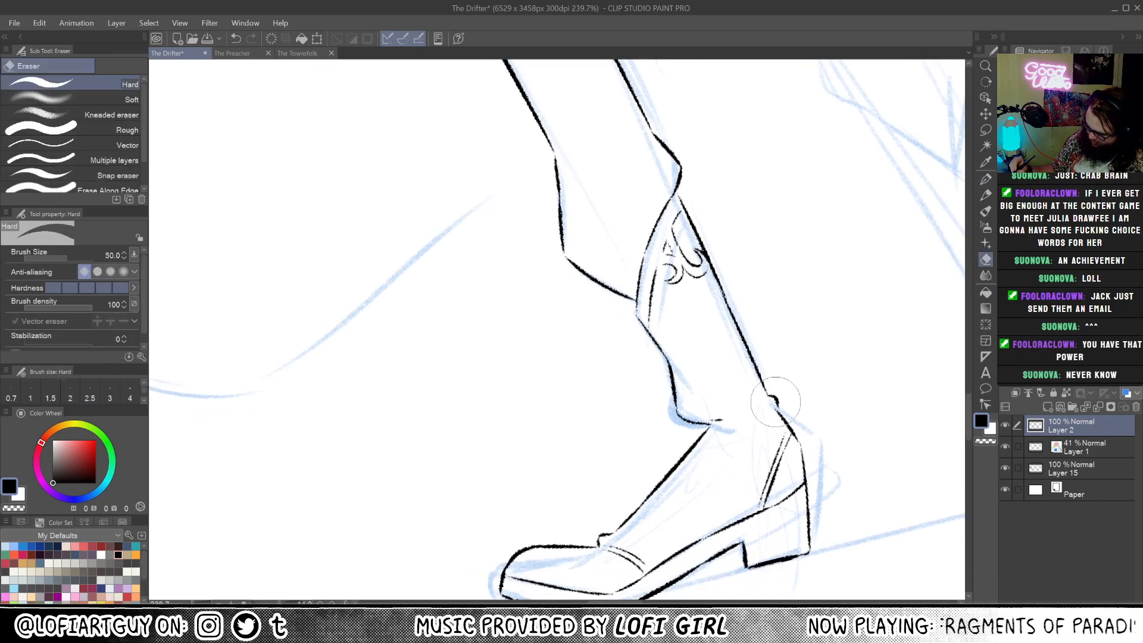
key("e")
key("p")
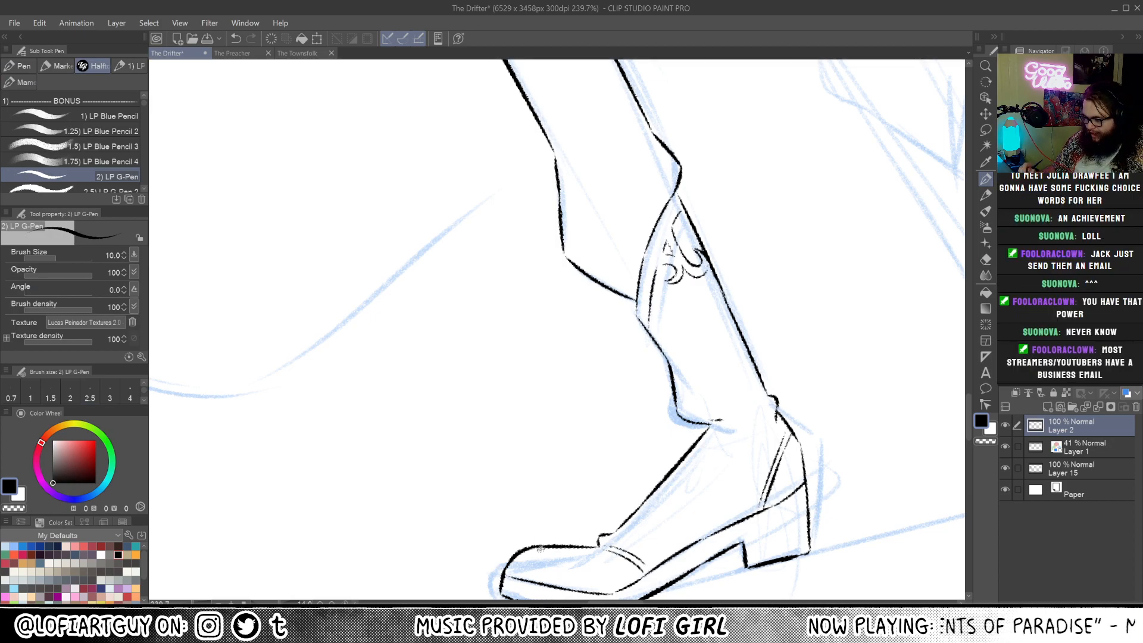
- Ink the line separating the heel block from the sole, from the heel's front edge to its back edge
left_click_drag(637, 585, 679, 442)
key("r")
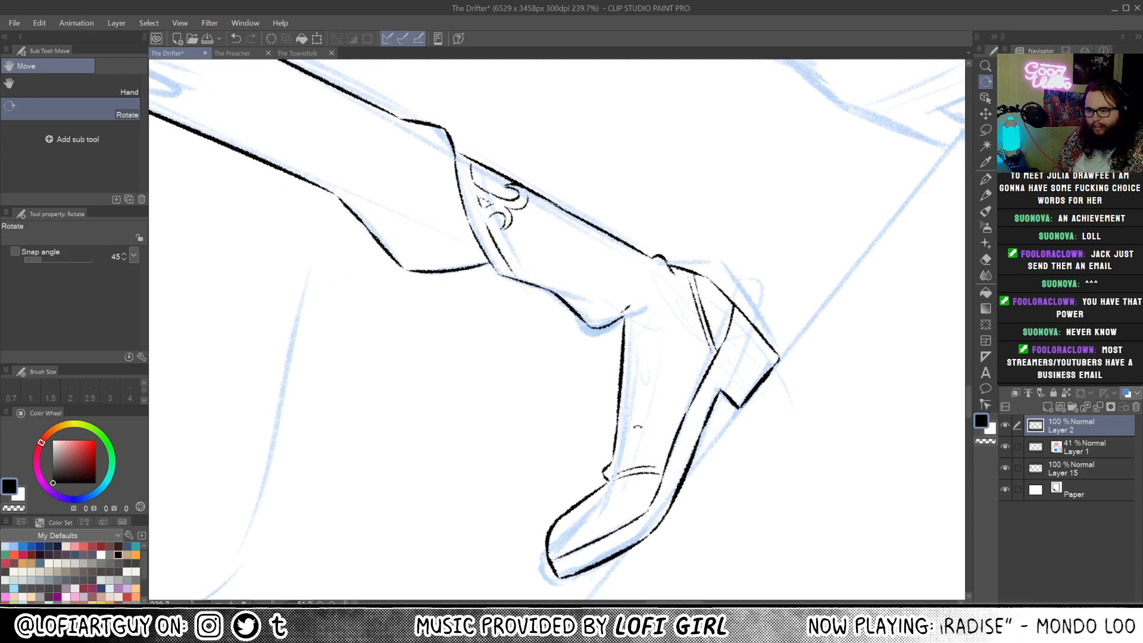
left_click_drag(731, 386, 687, 483)
left_click_drag(699, 431, 730, 392)
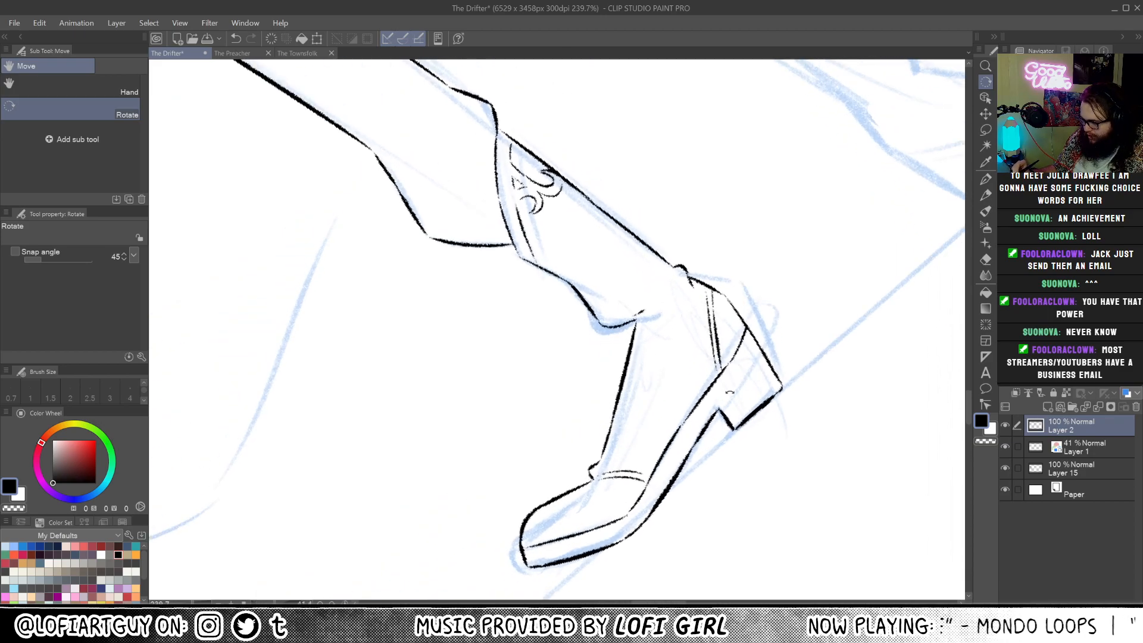
key("p")
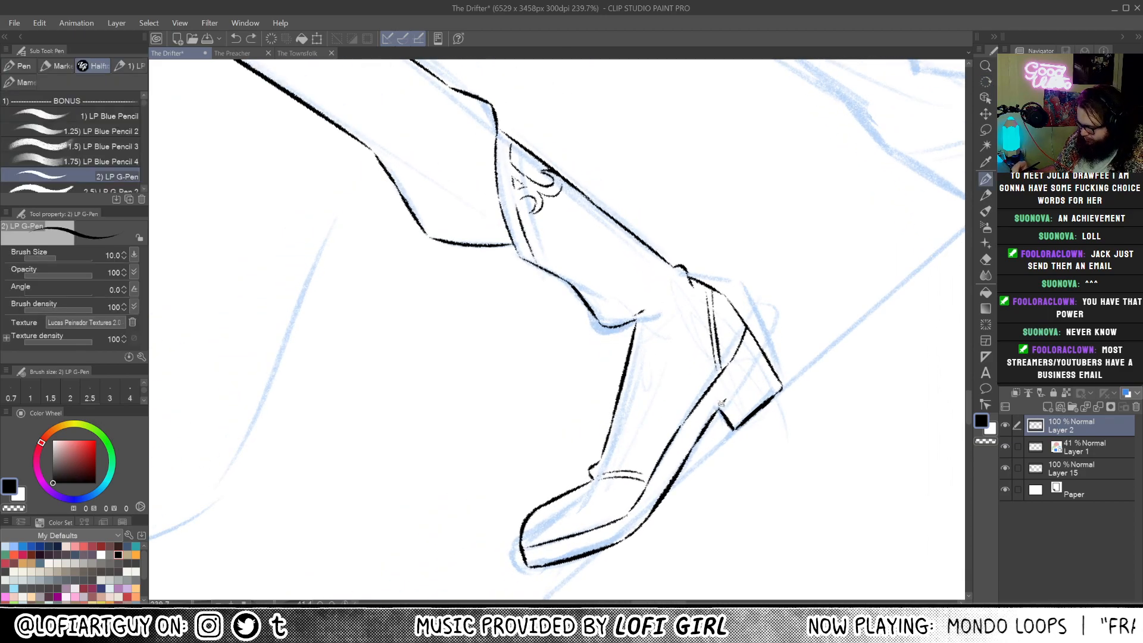
left_click_drag(724, 402, 717, 449)
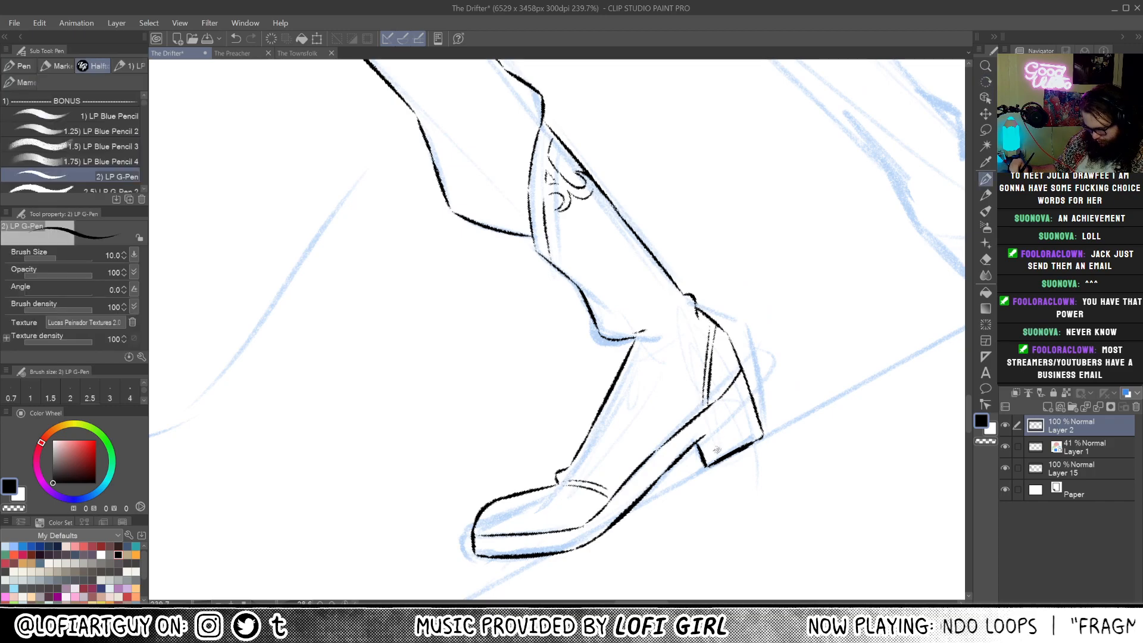
key("ctrl+z")
mouse_move(738, 366)
left_mouse_down()
mouse_move(738, 419)
mouse_move(743, 389)
left_mouse_up()
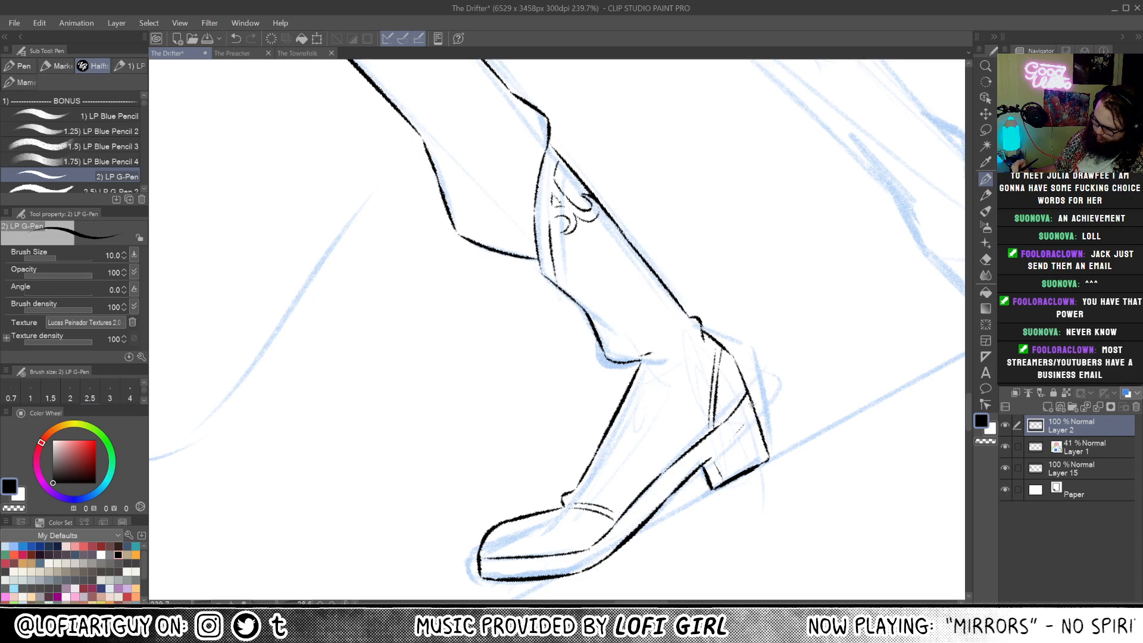
- Clean up the line junction where the trouser leg's front edge meets the boot top
left_click_drag(705, 278, 766, 375)
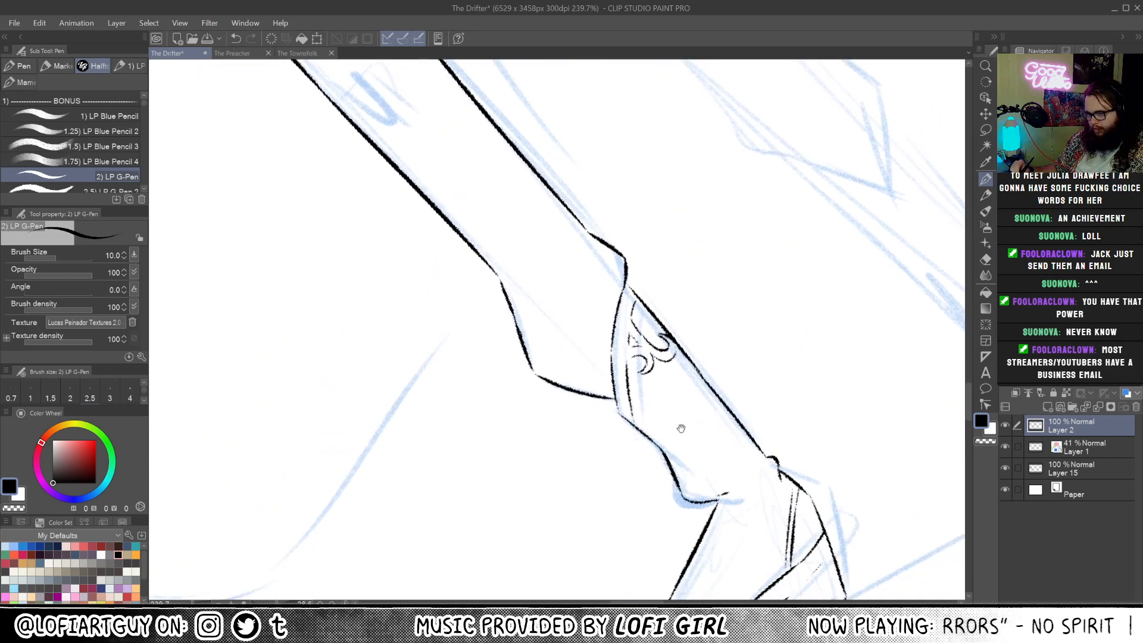
left_click_drag(681, 429, 769, 364)
key("r")
mouse_move(720, 437)
left_mouse_down()
mouse_move(692, 443)
mouse_move(732, 459)
left_mouse_up()
key("e")
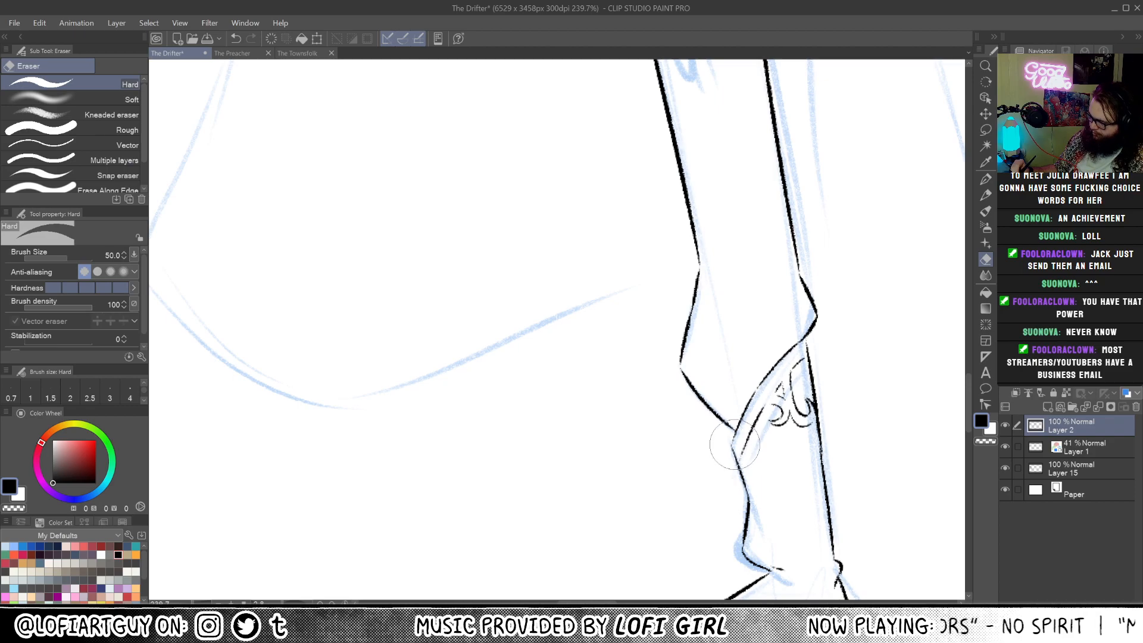
key("p")
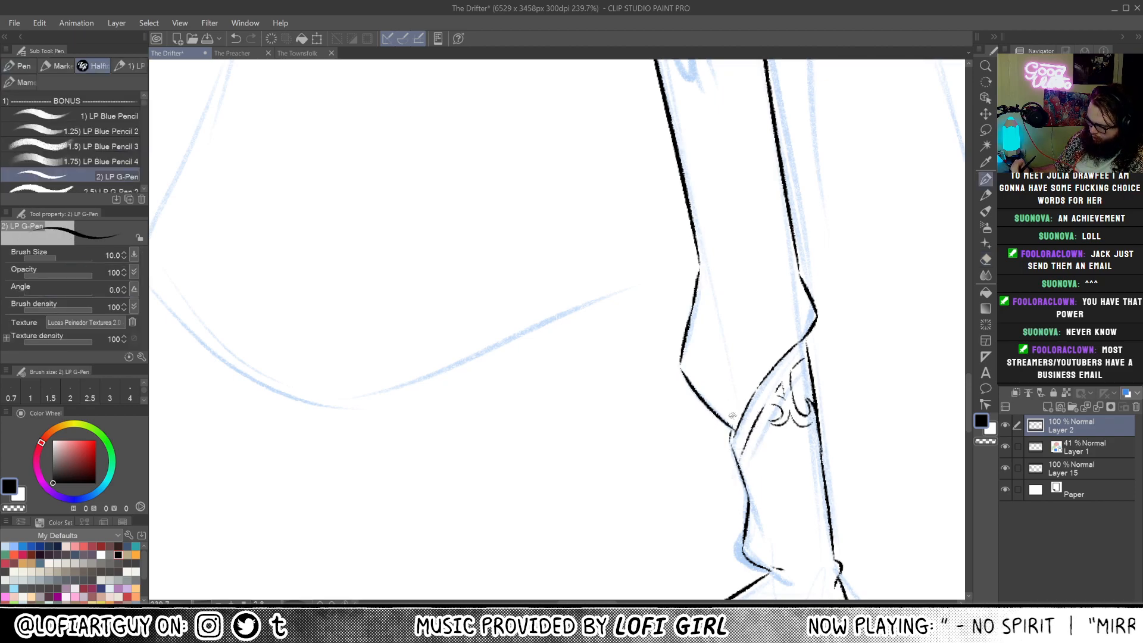
key("e")
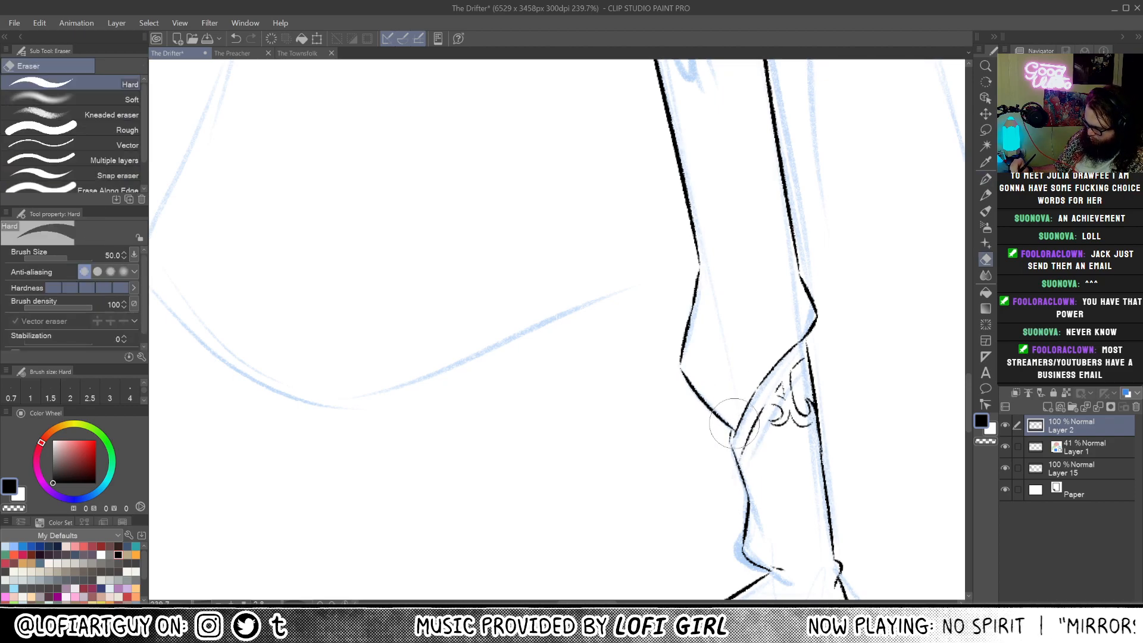
key("p")
- Hatch a small dark patch over the sketched scribble on the knee, beside the trouser leg's front edge
mouse_move(768, 306)
left_mouse_down()
mouse_move(699, 487)
mouse_move(707, 625)
left_mouse_up()
left_click_drag(701, 485, 730, 604)
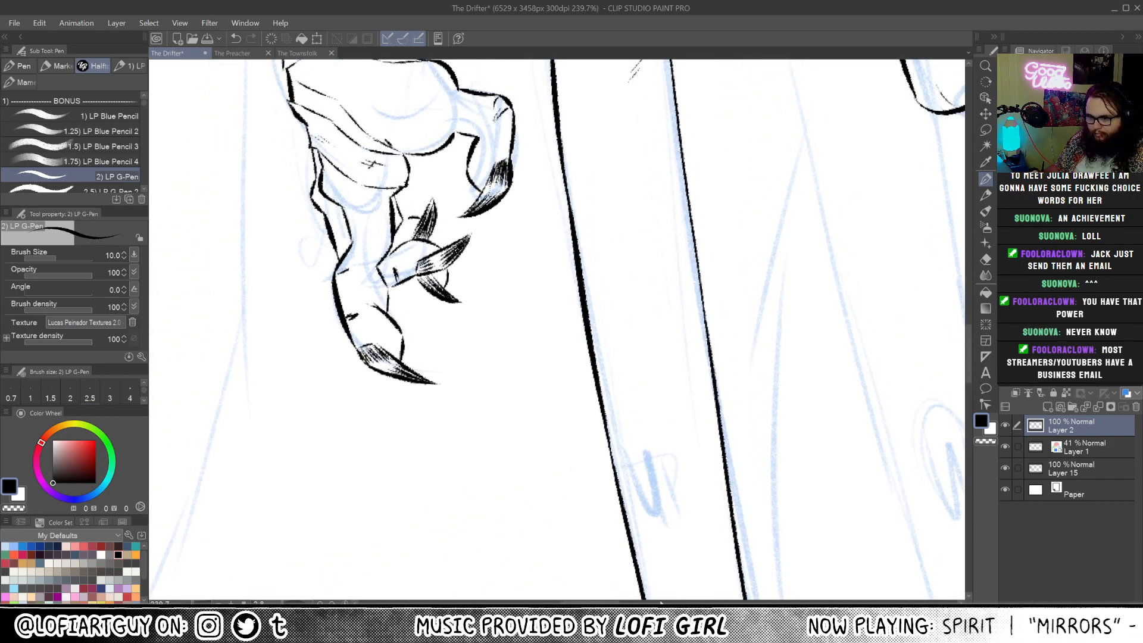
key("r")
left_click_drag(716, 354, 663, 453)
left_click_drag(517, 482, 710, 356)
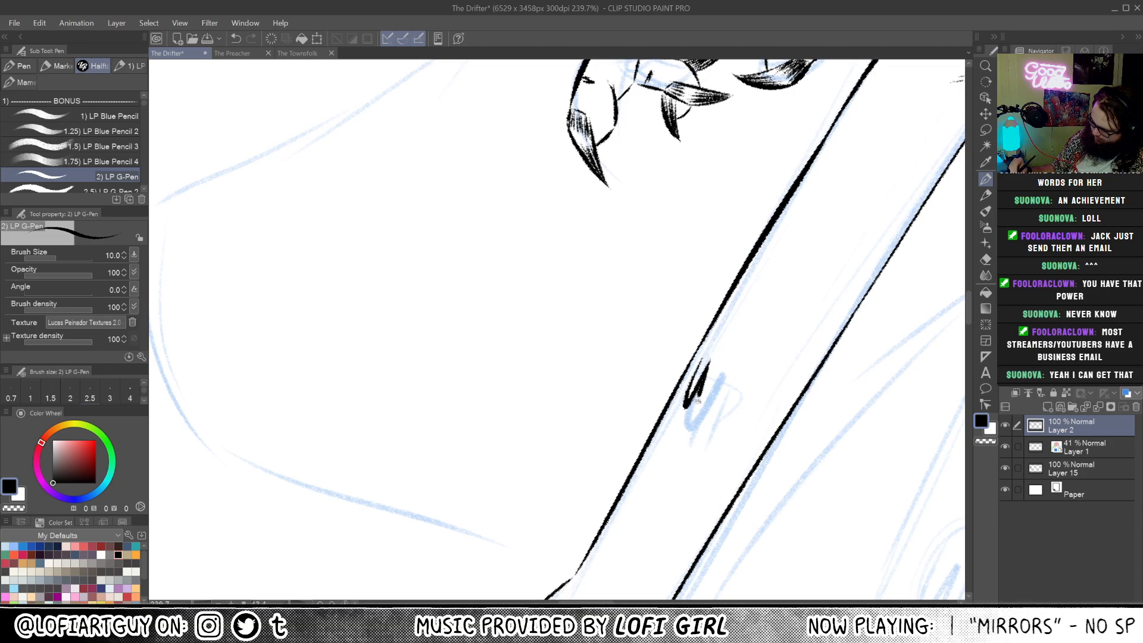
left_click_drag(906, 388, 824, 310)
key("r")
mouse_move(598, 518)
left_mouse_down()
mouse_move(682, 454)
mouse_move(595, 517)
left_mouse_up()
- Ink a thin diagonal crease across the thigh above the knee hatching, redoing the stroke once
mouse_move(620, 380)
left_mouse_down()
mouse_move(599, 465)
mouse_move(670, 356)
left_mouse_up()
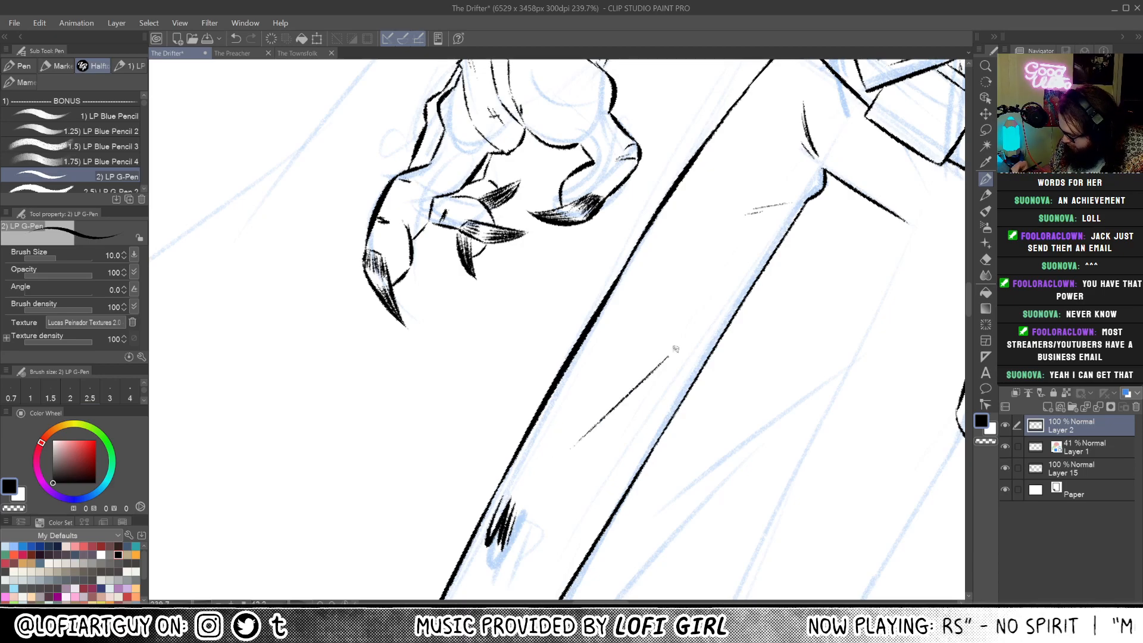
key("ctrl+z")
left_click_drag(583, 437, 682, 348)
left_click_drag(538, 531, 584, 321)
left_click_drag(502, 596, 703, 208)
key("r")
left_click_drag(568, 502, 651, 583)
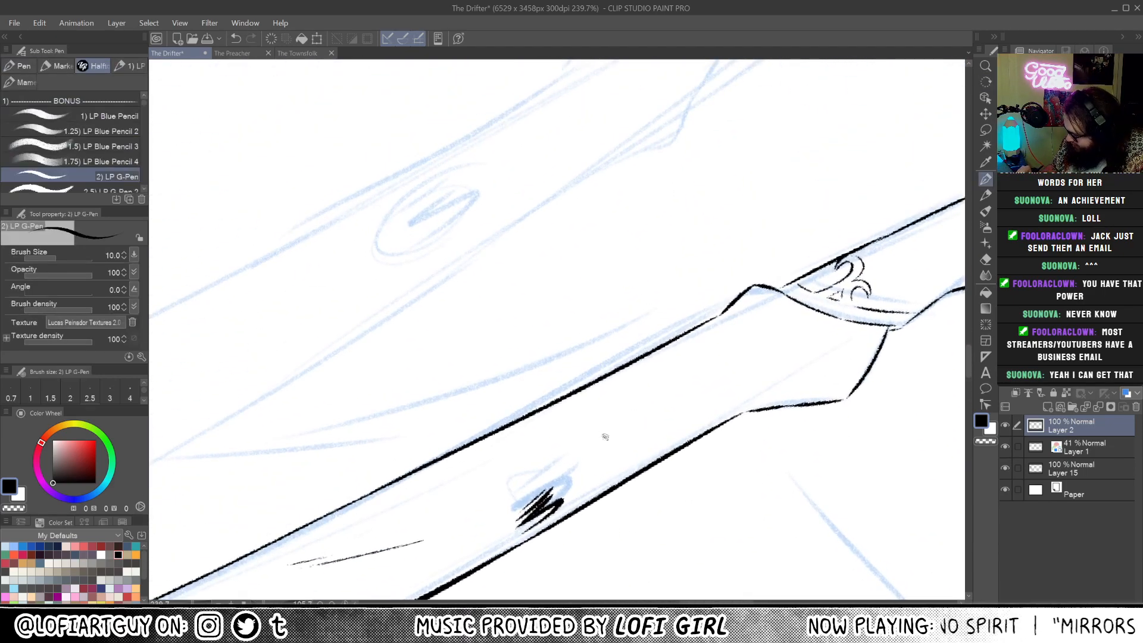
- Ink a thin diagonal crease on the trouser leg just below the knee hatching
left_click_drag(607, 443, 703, 362)
key("r")
left_click_drag(546, 531, 573, 531)
left_click_drag(601, 524, 783, 345)
left_click_drag(605, 413, 758, 366)
- Start a thin seam line at the crotch, running parallel to the trouser leg's inner edge
key("r")
mouse_move(548, 516)
left_mouse_down()
mouse_move(620, 512)
mouse_move(660, 481)
mouse_move(614, 527)
mouse_move(587, 532)
mouse_move(607, 502)
left_mouse_up()
key("ctrl+space")
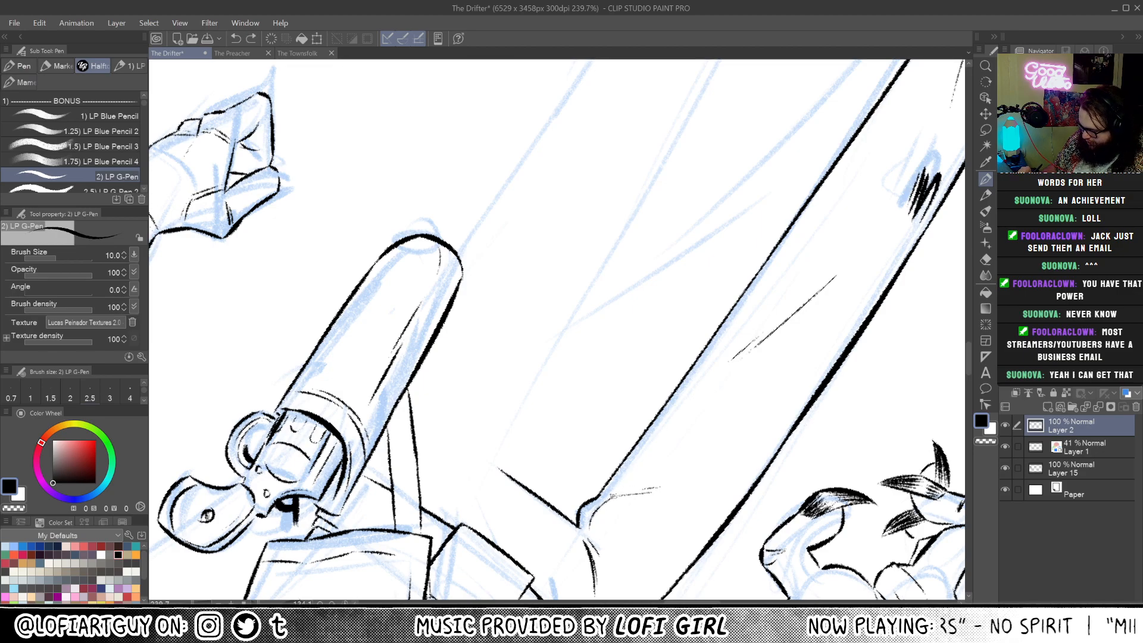
key("shift+space")
left_click_drag(678, 411, 735, 383)
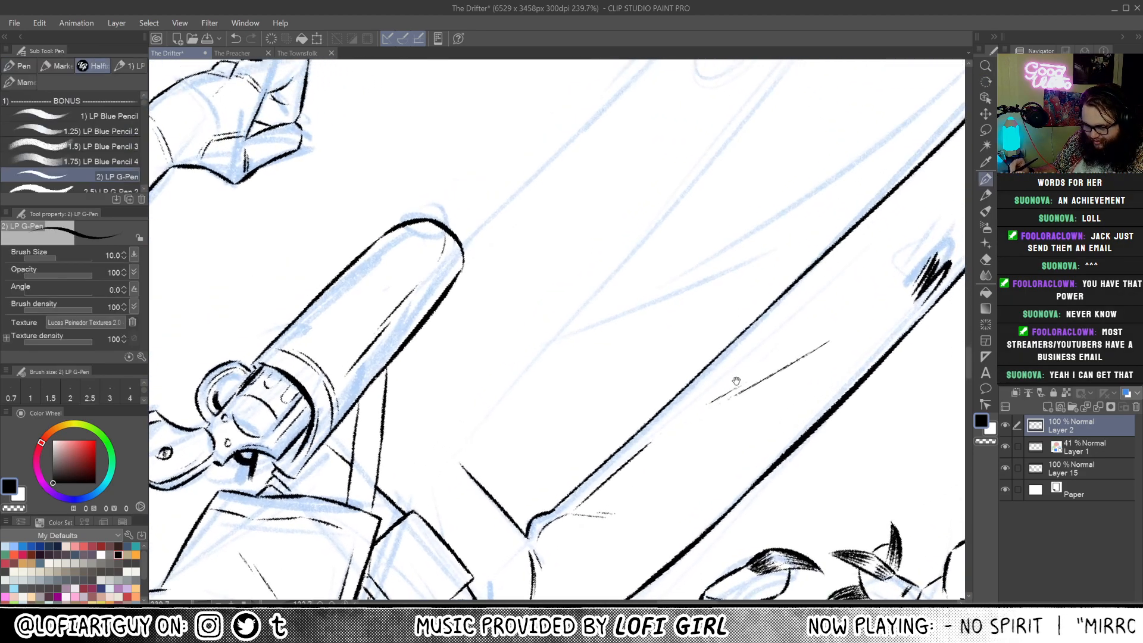
- Continue the thin seam line down the thigh and past the knee, close to the trouser leg's inner edge
key("space")
mouse_move(742, 316)
left_mouse_down()
mouse_move(602, 495)
mouse_move(643, 450)
left_mouse_up()
key("space")
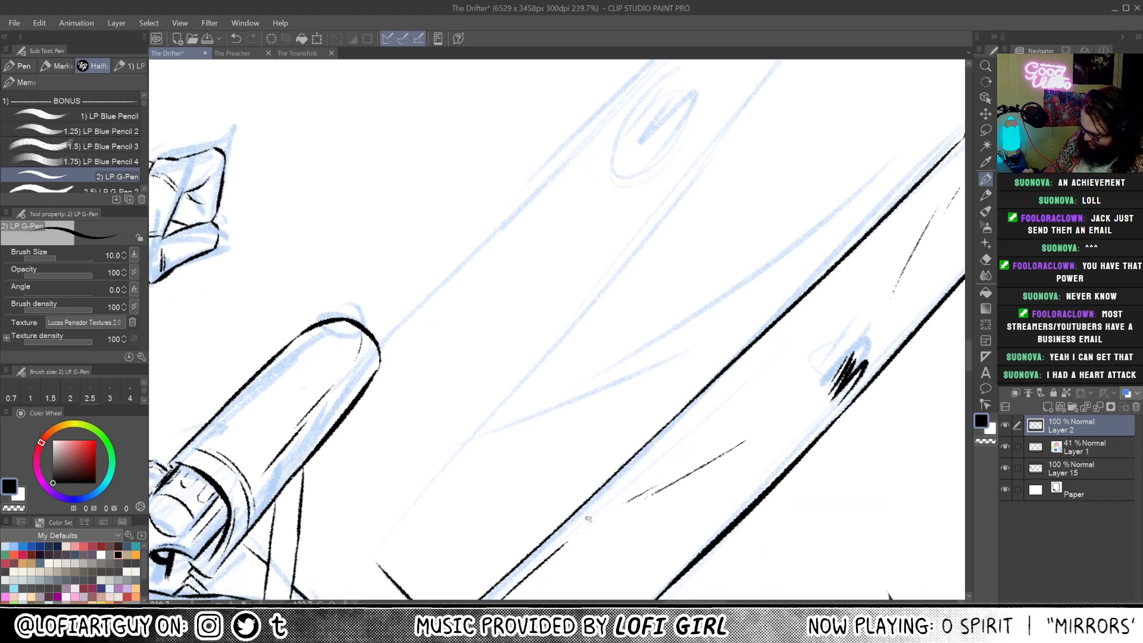
key("ctrl+z")
mouse_move(582, 528)
left_mouse_down()
mouse_move(840, 271)
mouse_move(709, 396)
left_mouse_up()
key("space")
key("space")
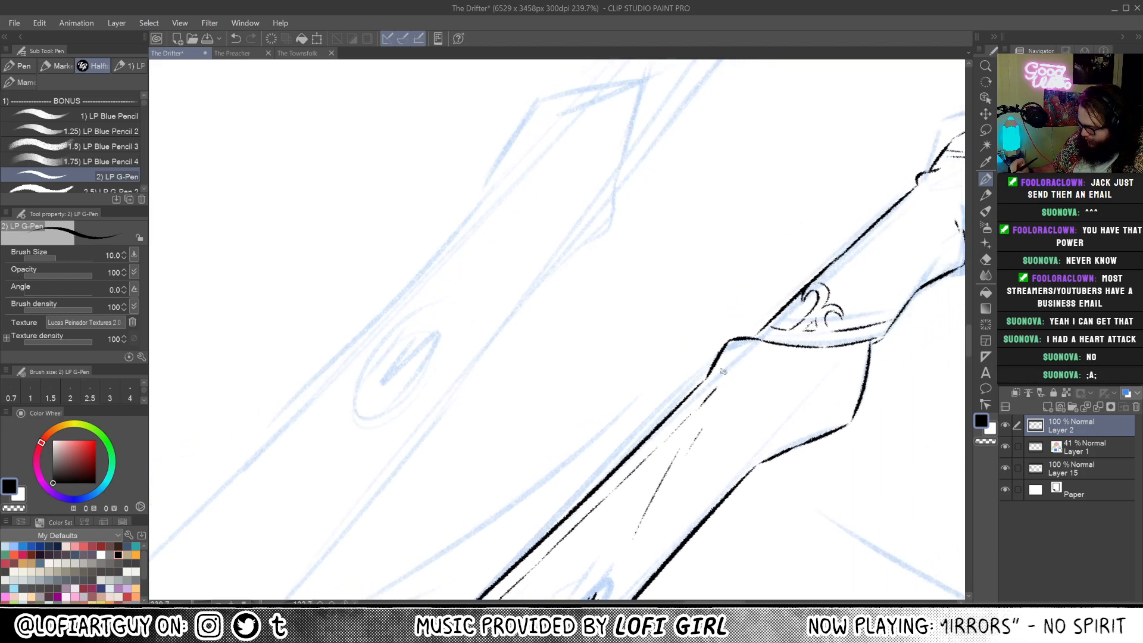
- Ink the lower end of the seam line into the trouser fold above the boot top
left_click_drag(682, 423, 770, 337)
key("ctrl+z")
key("ctrl+z")
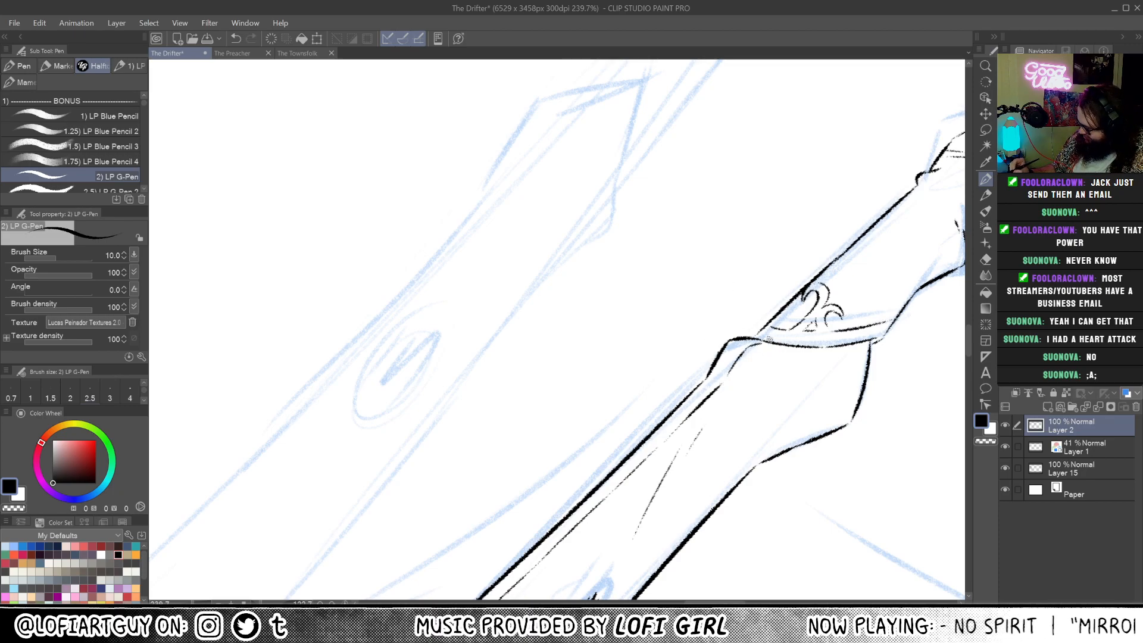
left_click_drag(561, 539, 654, 420)
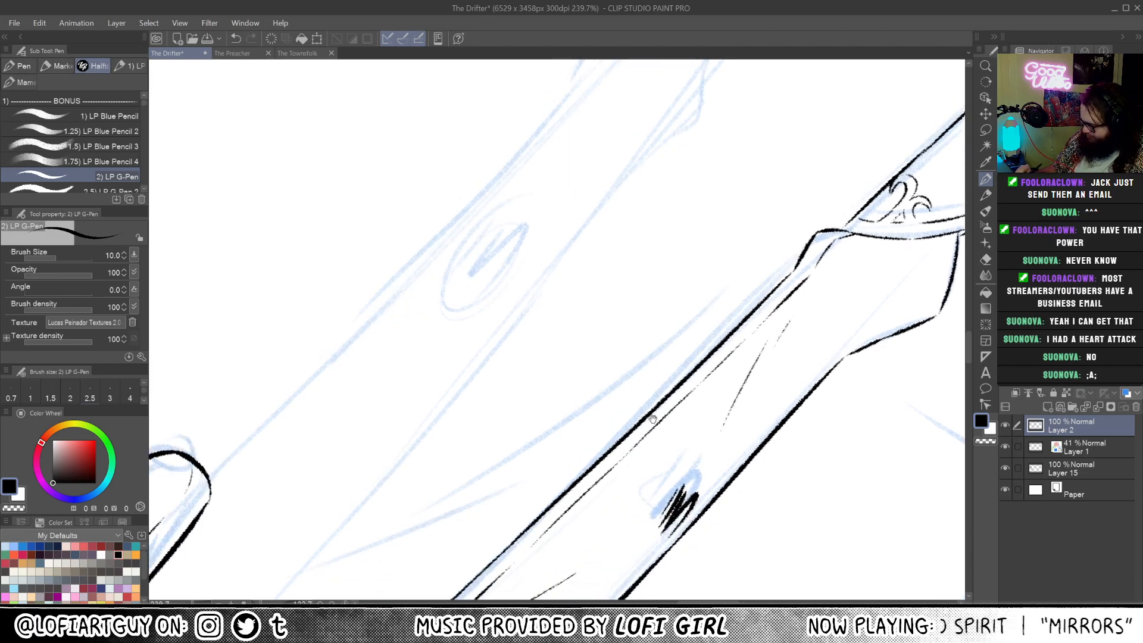
- Begin a second thin line beside the seam near the crotch, parallel to the first
left_click_drag(536, 553, 679, 376)
left_click_drag(572, 499, 697, 406)
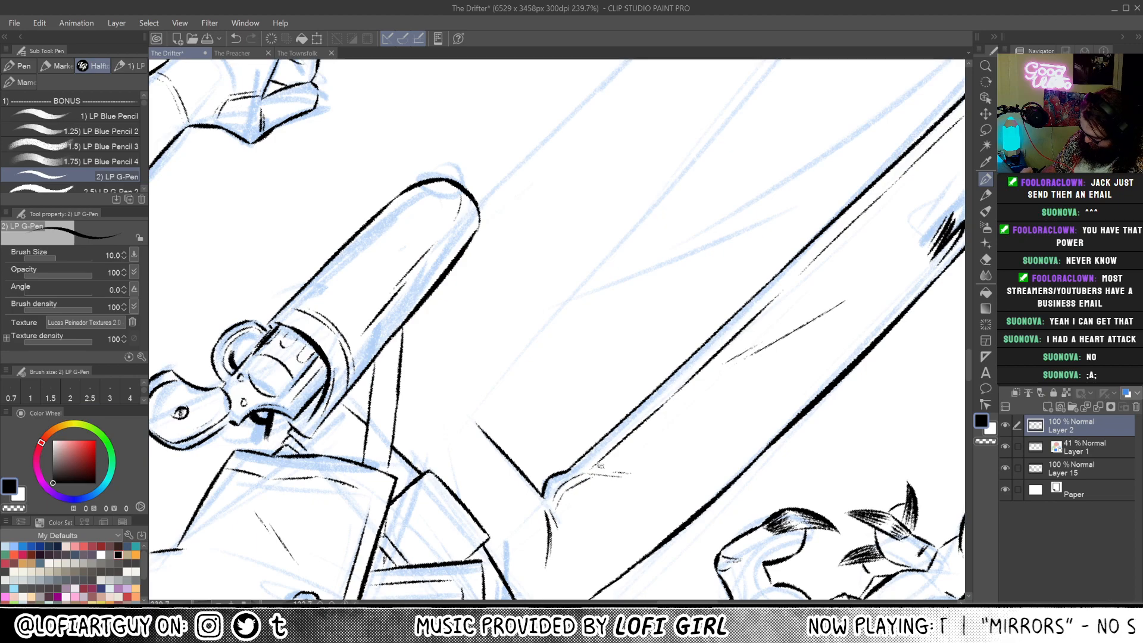
left_click_drag(600, 465, 510, 559)
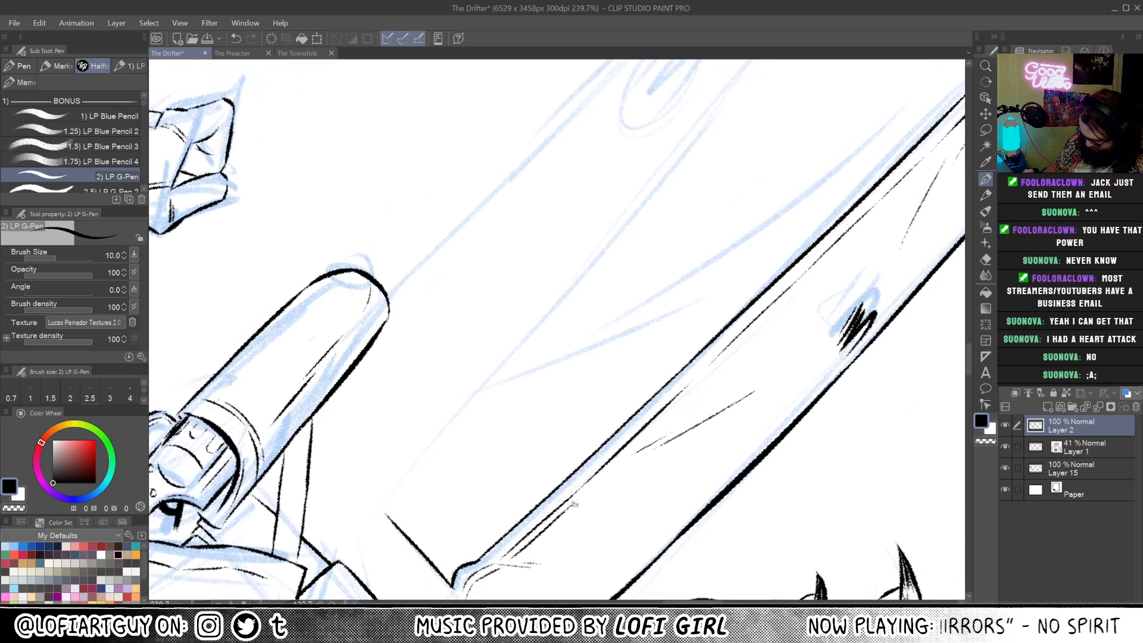
left_click_drag(646, 436, 695, 390)
- Continue the second seam line down the thigh toward the knee, replacing the strokes that miss
left_click_drag(708, 381, 596, 488)
key("ctrl+z")
left_click_drag(521, 557, 617, 455)
key("ctrl+z")
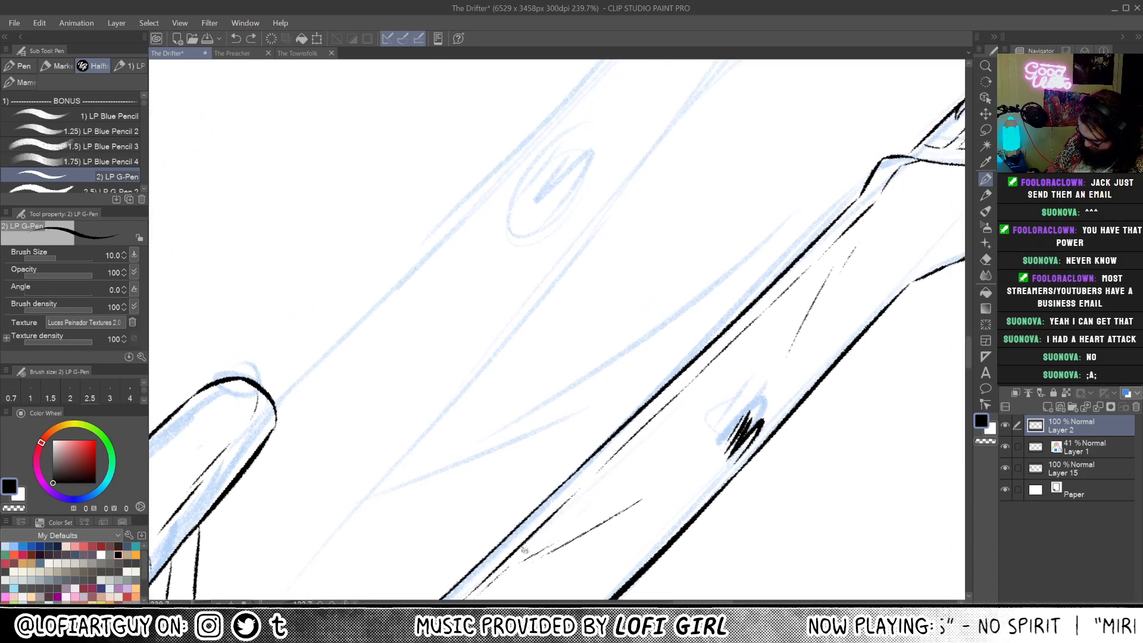
left_click_drag(507, 567, 599, 481)
left_click_drag(666, 421, 617, 442)
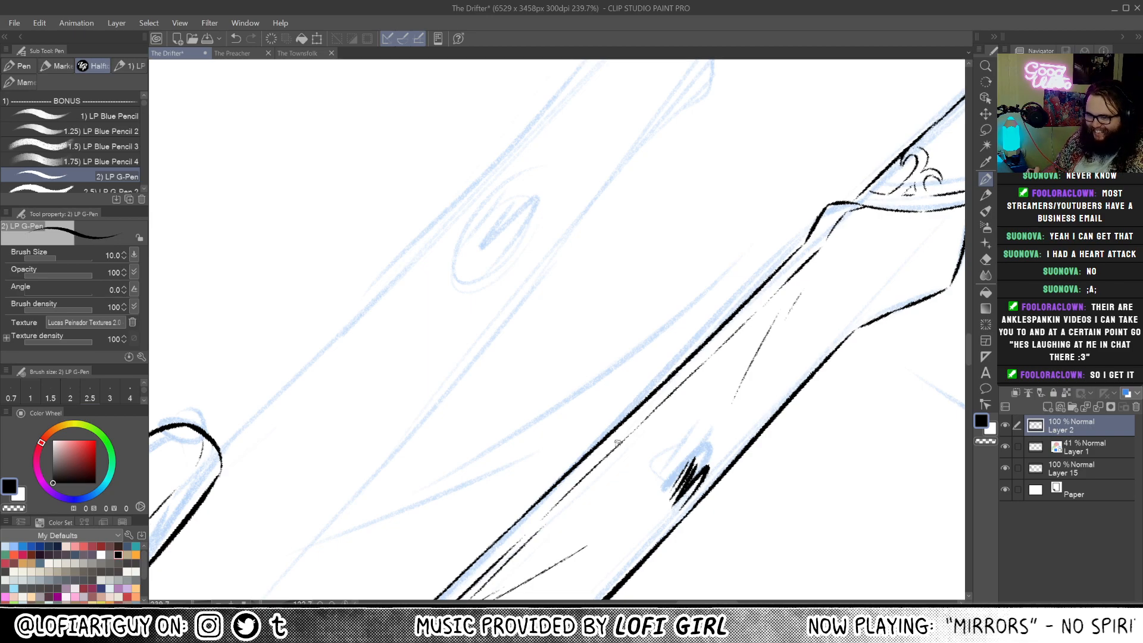
- Extend the second seam line past the knee hatching toward the lower leg
left_click_drag(561, 510, 624, 528)
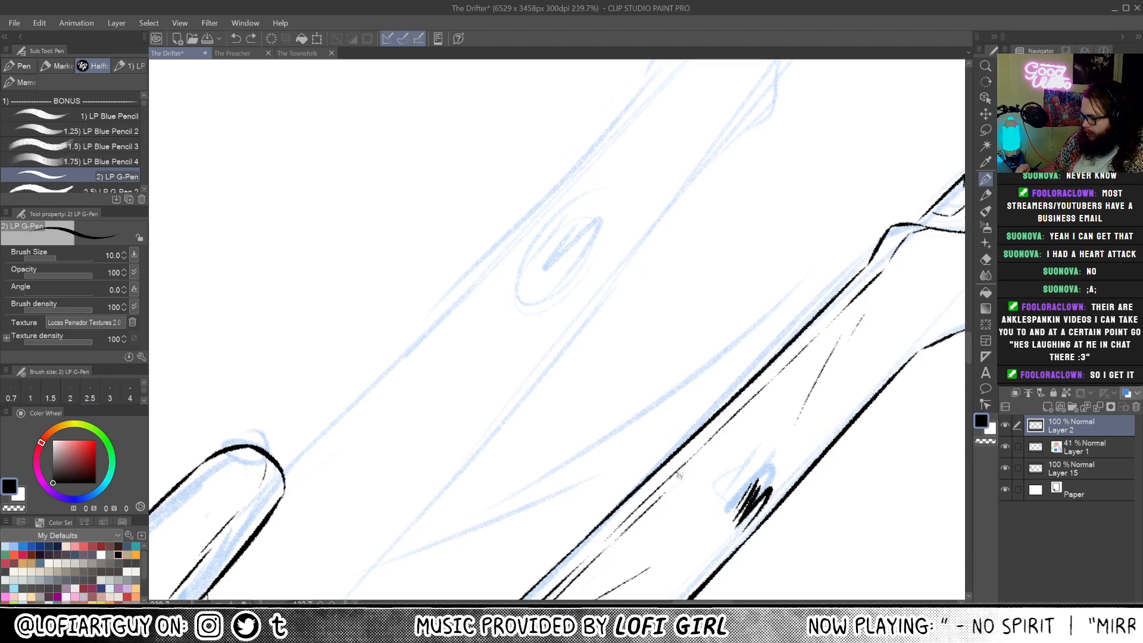
left_click_drag(680, 476, 738, 418)
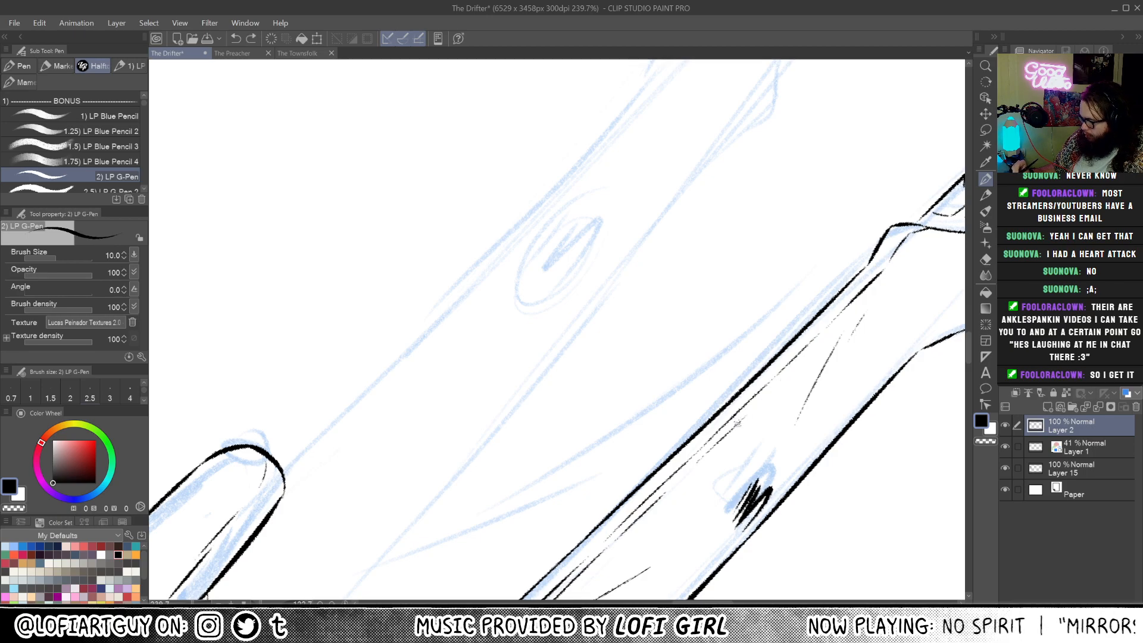
left_click_drag(792, 373, 655, 481)
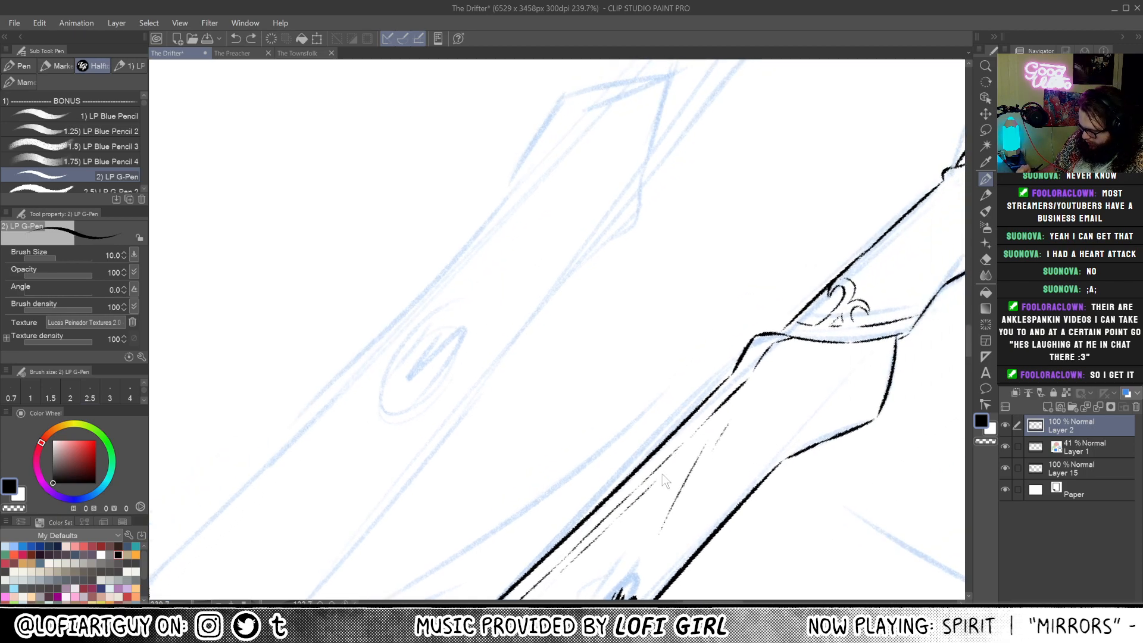
- Ink the last stretch of the second seam line into the trouser fold above the boot top
mouse_move(707, 433)
left_mouse_down()
mouse_move(683, 460)
mouse_move(714, 423)
left_mouse_up()
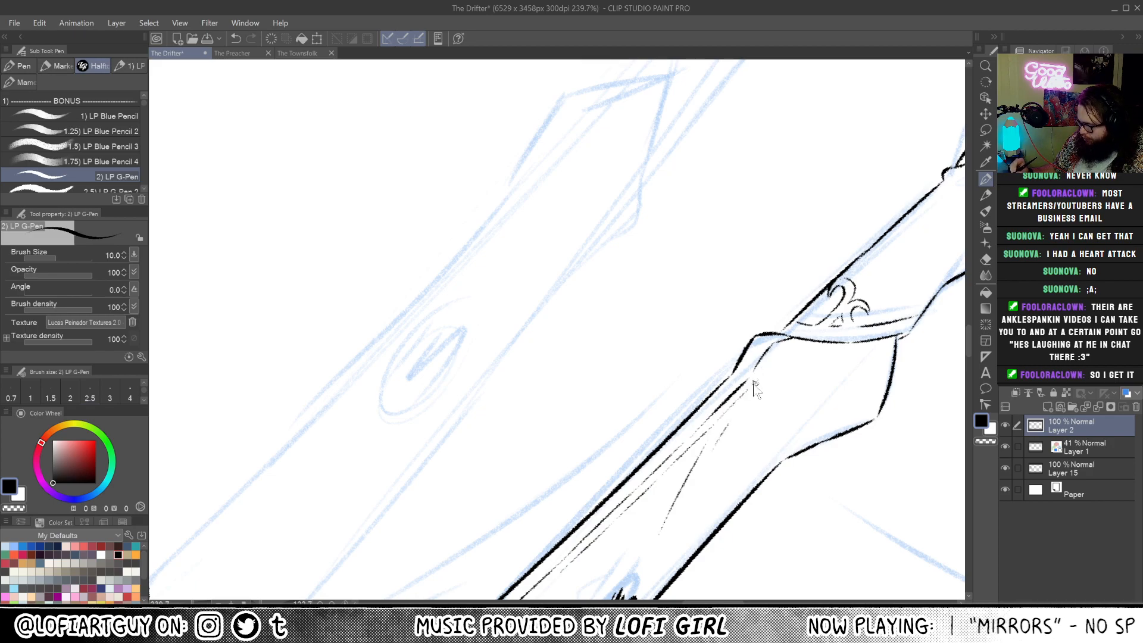
left_click_drag(769, 360, 794, 340)
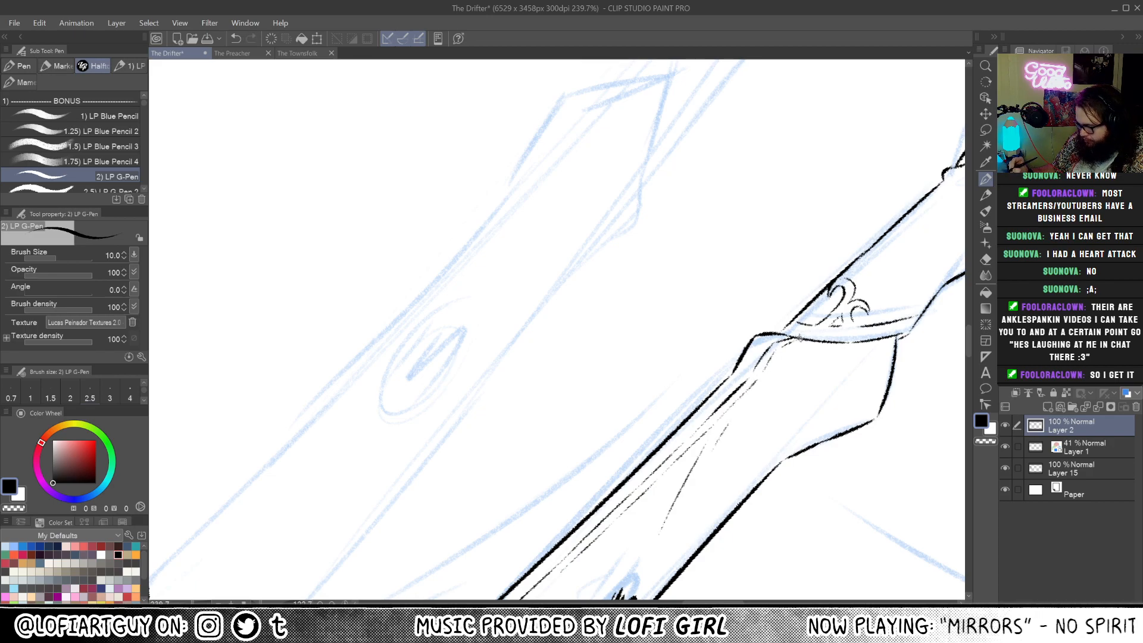
- Erase the lower end of the inked leg's outer outline where the trouser flares above the boot
key("r")
mouse_move(783, 464)
left_mouse_down()
mouse_move(777, 473)
mouse_move(301, 388)
left_mouse_up()
left_click_drag(437, 467, 607, 477)
left_click_drag(587, 379, 554, 510)
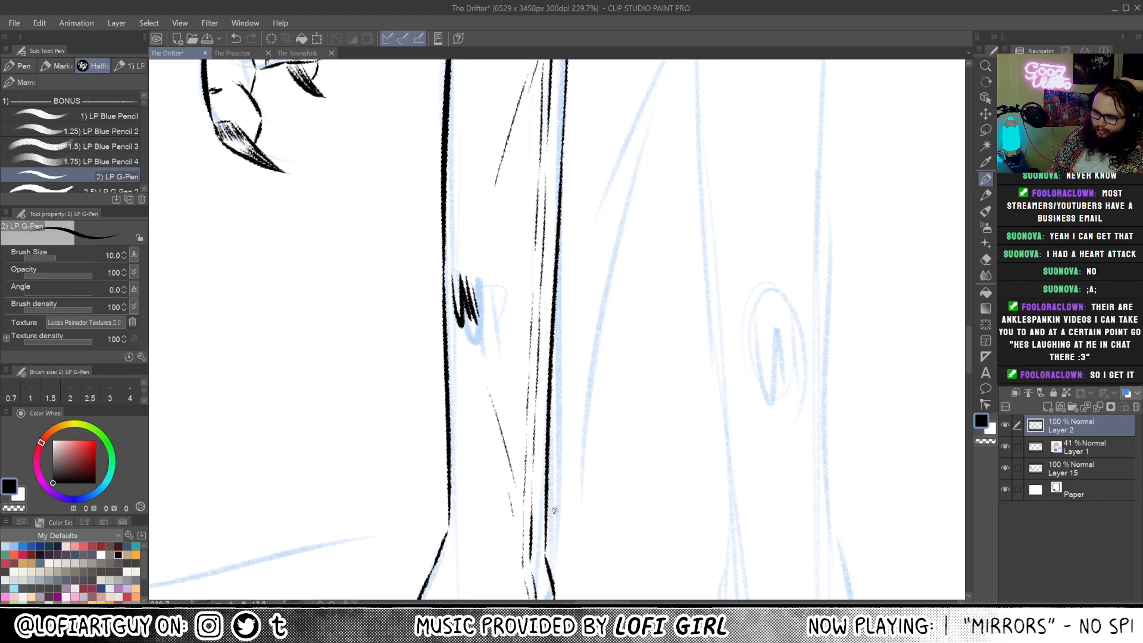
mouse_move(516, 468)
left_mouse_down()
mouse_move(674, 263)
mouse_move(731, 293)
left_mouse_up()
key("e")
mouse_move(642, 475)
left_mouse_down()
mouse_move(632, 450)
mouse_move(664, 355)
left_mouse_up()
- Redraw the outer outline's flare down to the boot top, replacing the strokes that miss
key("p")
key("r")
key("p")
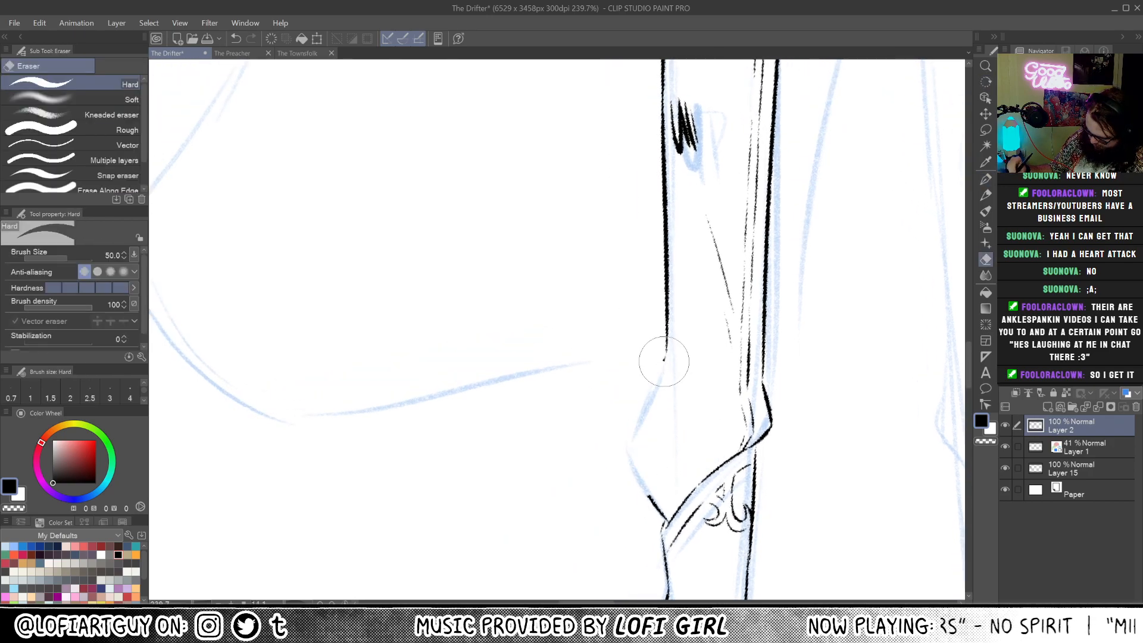
key("p")
left_click_drag(665, 352, 664, 412)
key("ctrl+z")
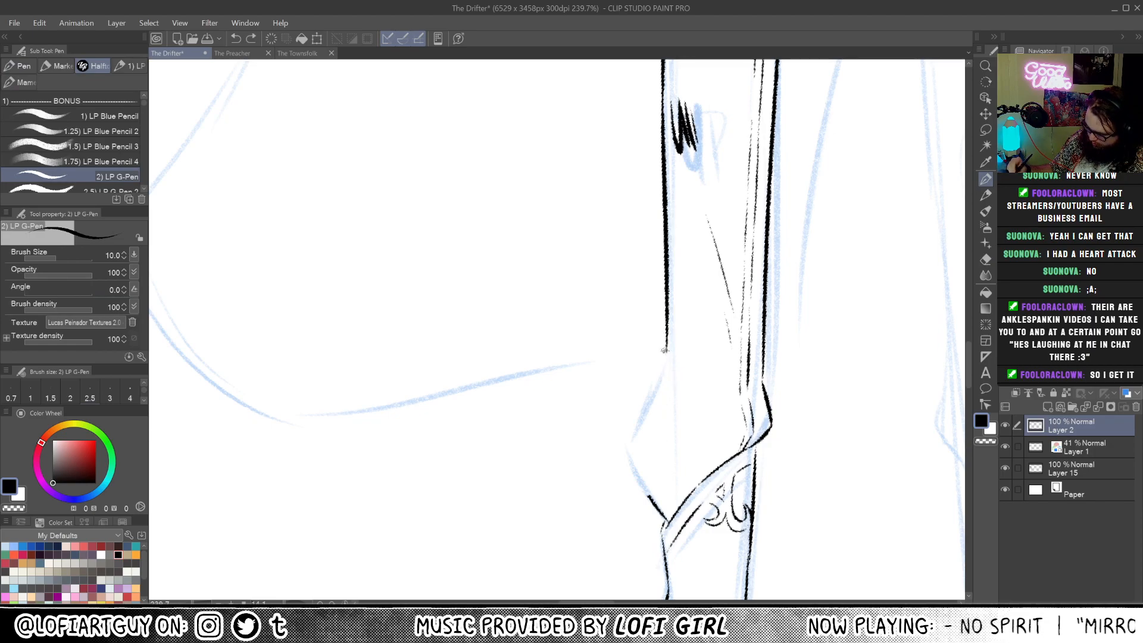
left_click_drag(667, 350, 648, 479)
key("ctrl+z")
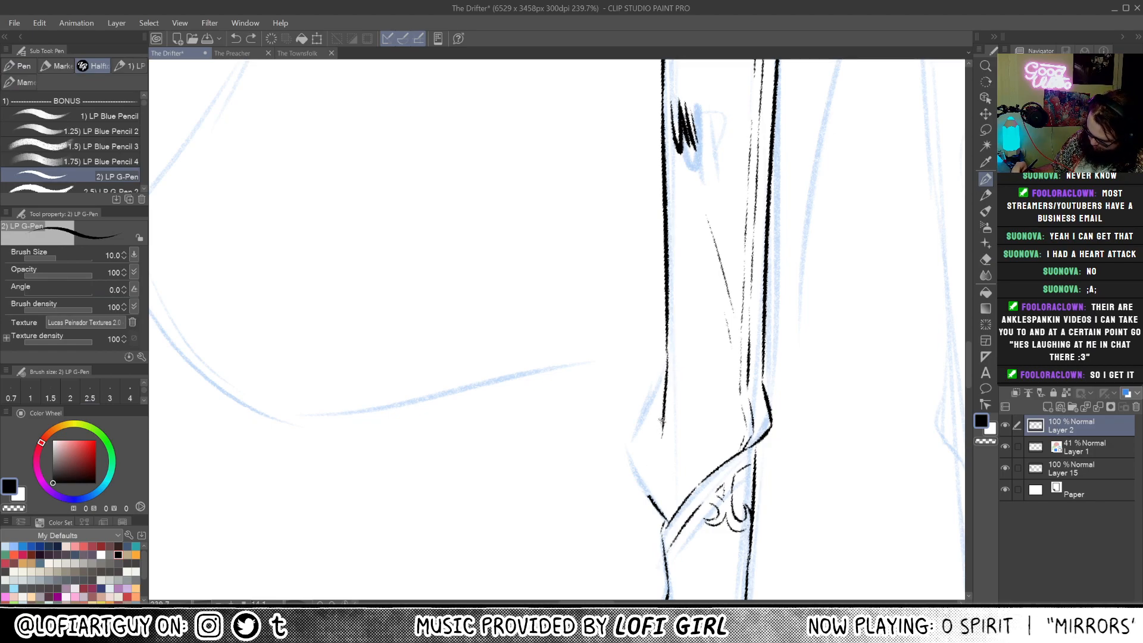
left_click_drag(664, 430, 657, 507)
key("ctrl+z")
key("ctrl+z")
- Ink the curved fly stitching on the trousers just below the belt buckle
mouse_move(836, 297)
left_mouse_down()
mouse_move(667, 430)
mouse_move(713, 312)
mouse_move(823, 348)
left_mouse_up()
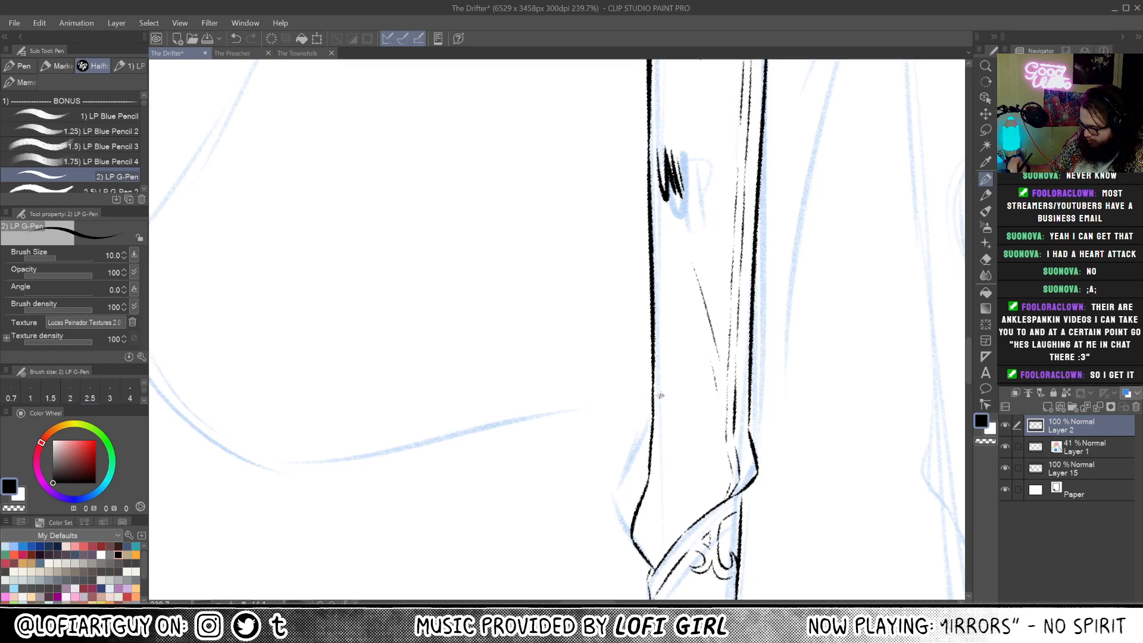
mouse_move(806, 115)
left_mouse_down()
mouse_move(746, 334)
mouse_move(702, 355)
mouse_move(659, 524)
mouse_move(689, 459)
mouse_move(702, 512)
left_mouse_up()
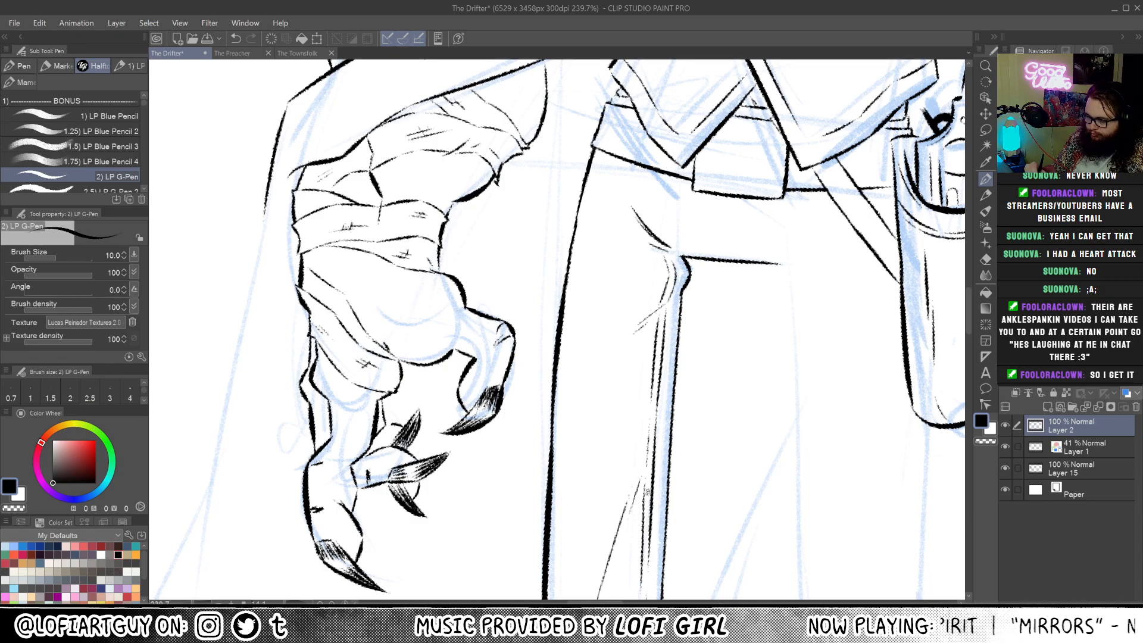
left_click_drag(623, 459, 656, 352)
left_click_drag(682, 214, 628, 385)
left_click_drag(850, 392, 714, 480)
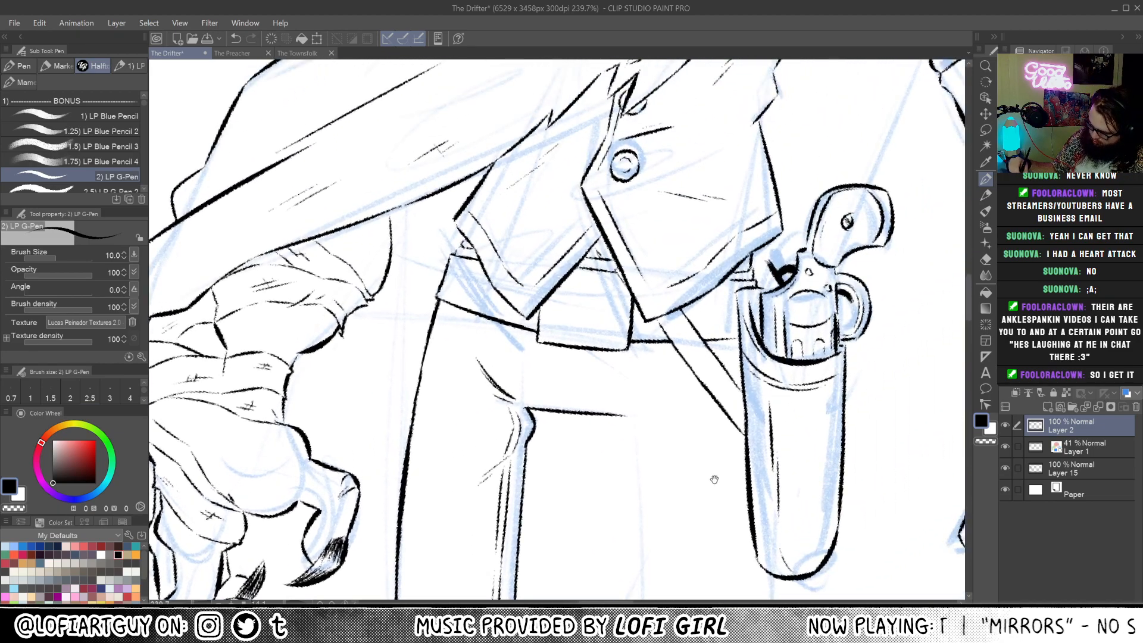
left_click_drag(581, 346, 651, 382)
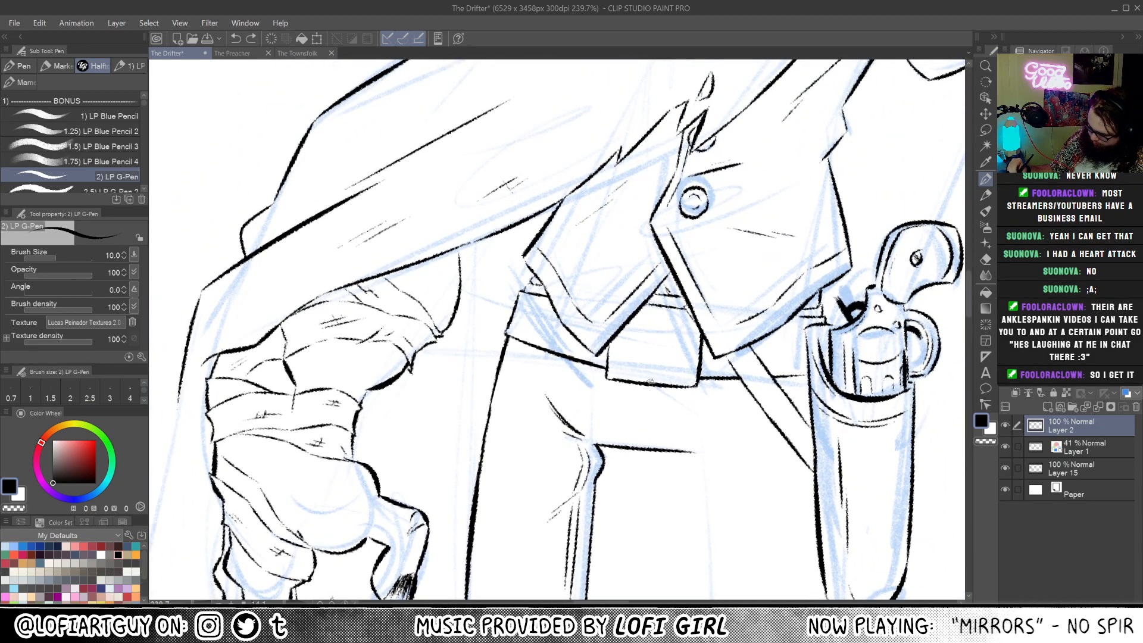
mouse_move(622, 392)
left_mouse_down()
mouse_move(651, 371)
mouse_move(643, 396)
mouse_move(678, 414)
mouse_move(668, 402)
left_mouse_up()
key("ctrl+z")
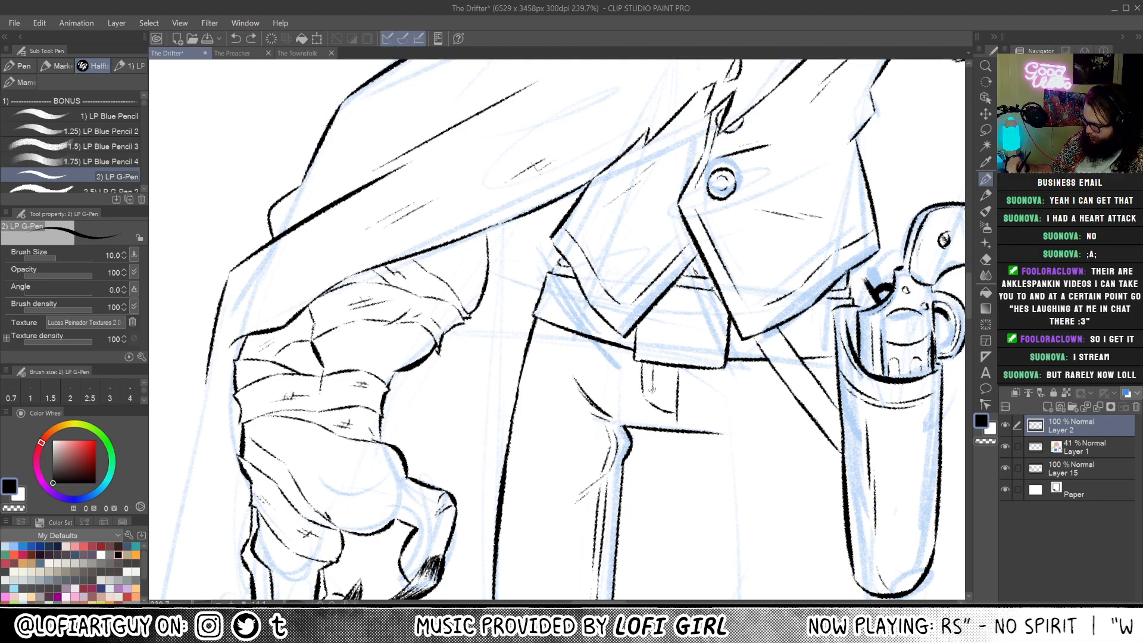
- Examine the uninked leg's blue sketch from the crotch and holster down to the trouser's lower end
key("r")
mouse_move(462, 512)
left_mouse_down()
mouse_move(480, 521)
mouse_move(732, 292)
left_mouse_up()
left_click_drag(636, 327, 647, 536)
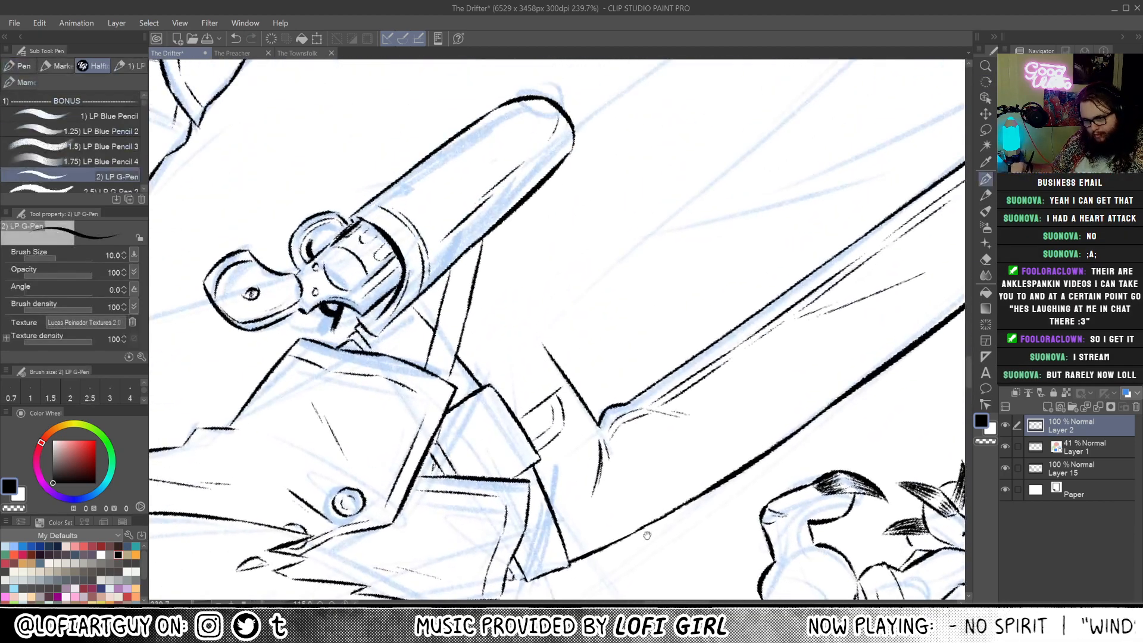
left_click_drag(620, 387, 628, 516)
left_click_drag(697, 368, 612, 451)
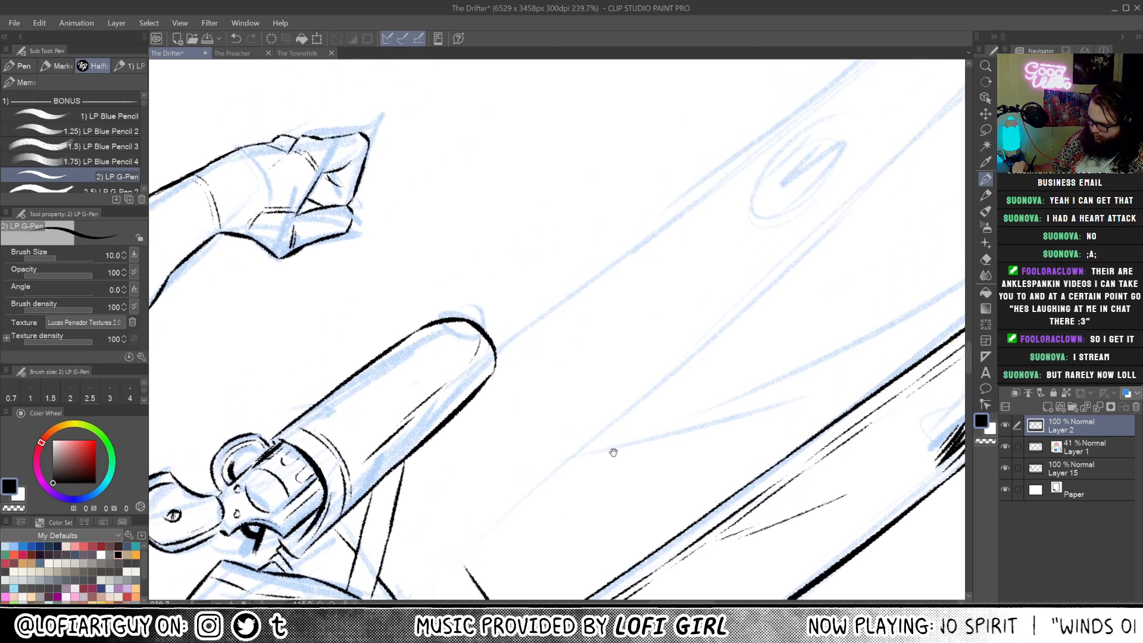
left_click_drag(766, 363, 574, 500)
mouse_move(578, 408)
left_mouse_down()
mouse_move(597, 487)
mouse_move(508, 586)
left_mouse_up()
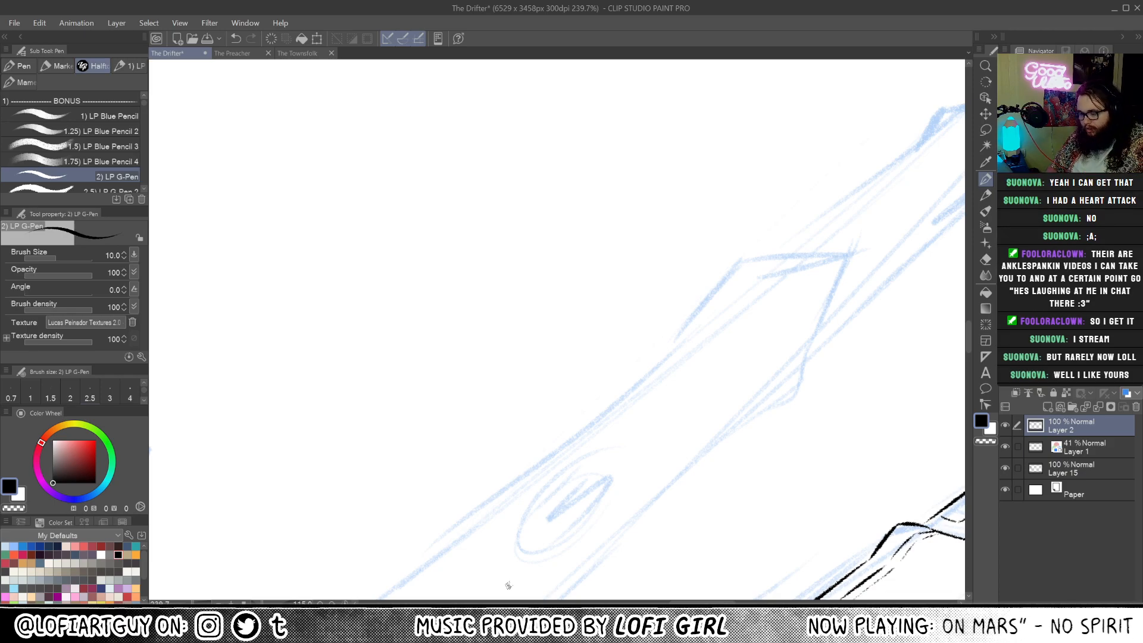
left_click_drag(623, 441, 733, 271)
mouse_move(601, 488)
left_mouse_down()
mouse_move(655, 393)
mouse_move(744, 300)
left_mouse_up()
left_click_drag(530, 530, 737, 357)
left_click_drag(563, 508, 581, 489)
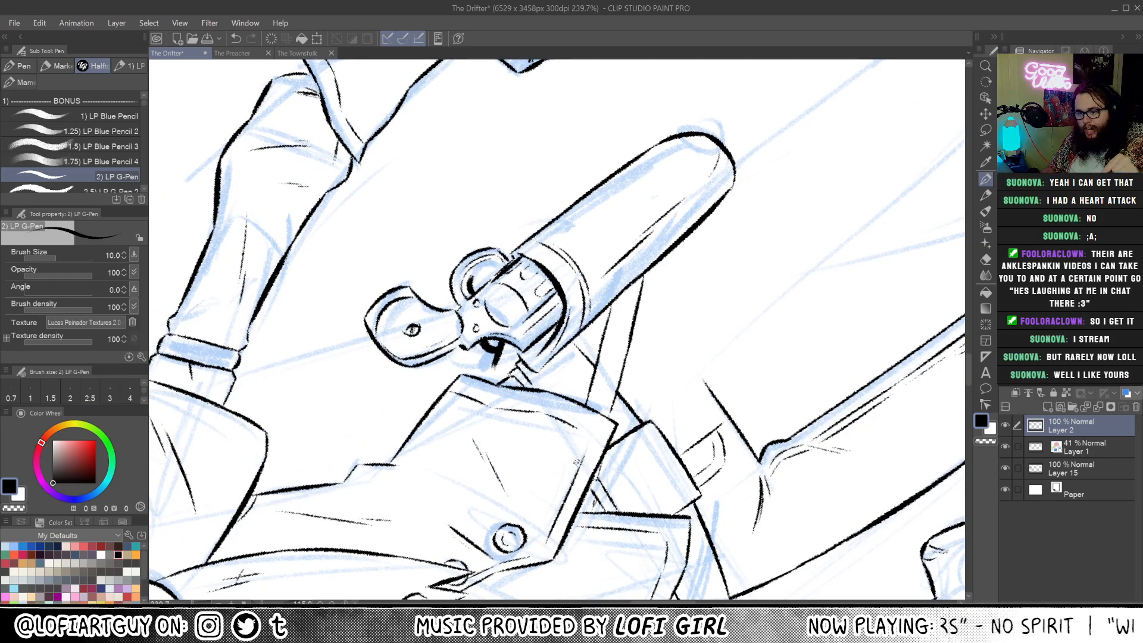
left_click_drag(572, 524, 685, 323)
left_click_drag(735, 528, 415, 494)
left_click_drag(799, 464, 712, 594)
left_click_drag(949, 517, 797, 275)
mouse_move(793, 356)
left_mouse_down()
mouse_move(761, 384)
mouse_move(685, 518)
left_mouse_up()
left_click_drag(655, 416, 592, 512)
left_click_drag(524, 345, 672, 519)
left_click_drag(673, 368, 672, 529)
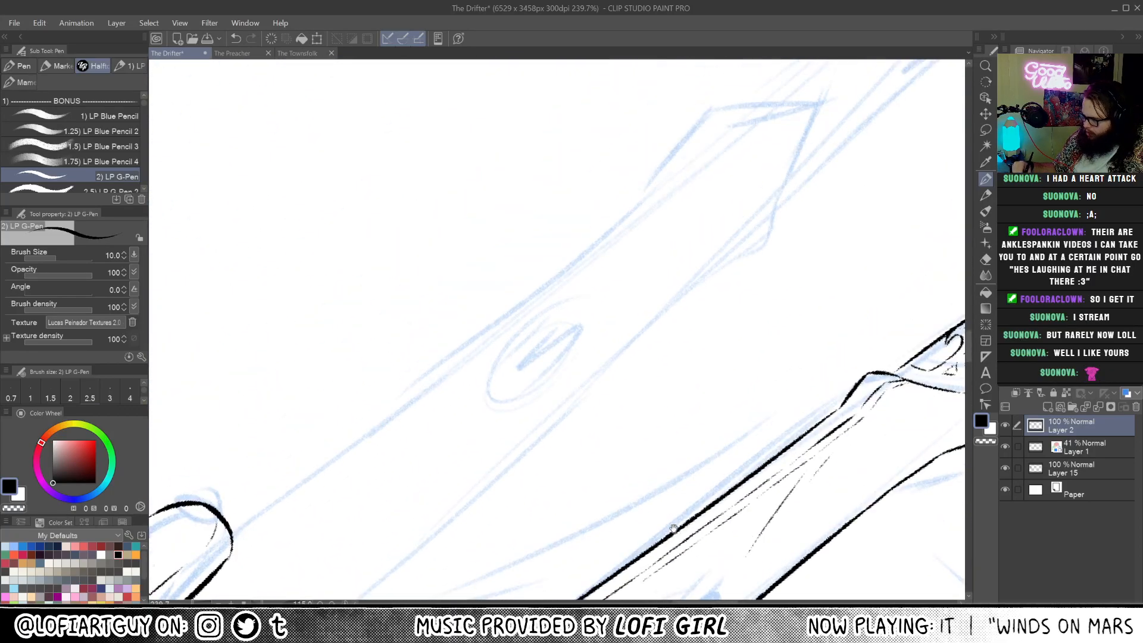
- Ink the short fold at the crotch and begin the second leg's inner outline, replacing the strokes that miss
left_click_drag(563, 515, 811, 275)
left_click_drag(559, 484, 731, 437)
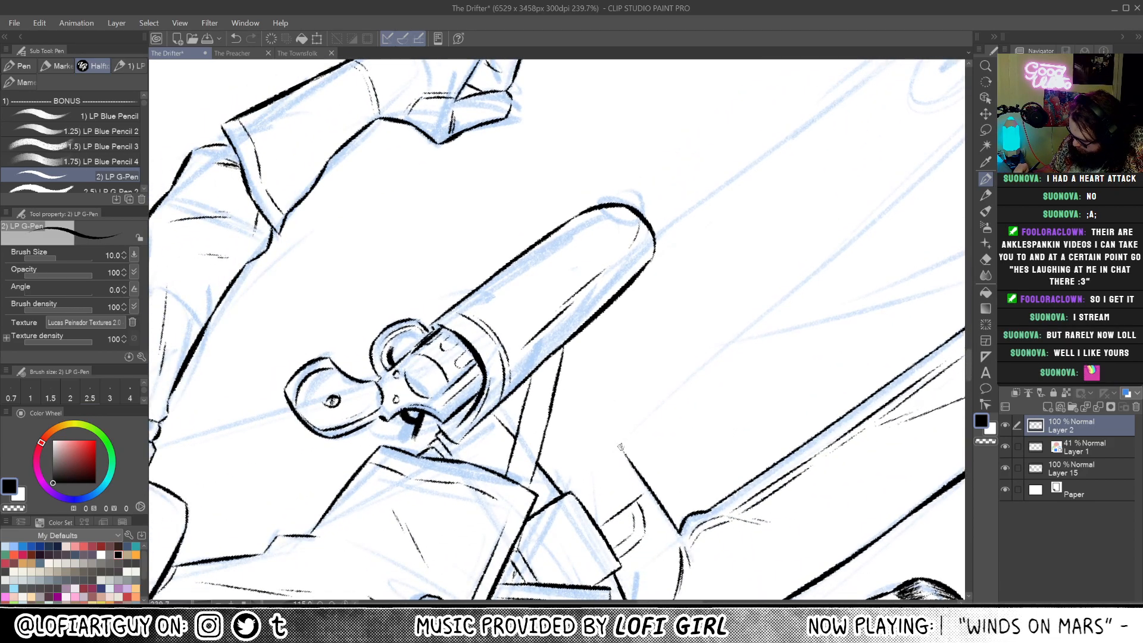
mouse_move(621, 446)
left_mouse_down()
mouse_move(633, 439)
mouse_move(612, 472)
left_mouse_up()
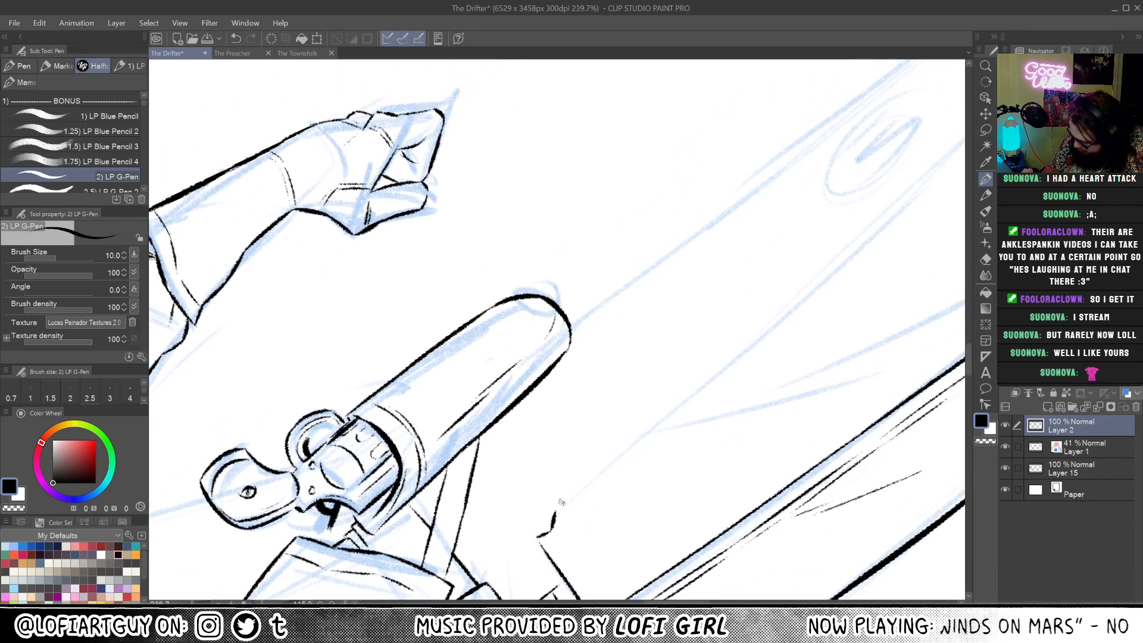
left_click_drag(557, 508, 680, 391)
key("ctrl+z")
left_click_drag(561, 505, 737, 338)
key("ctrl+z")
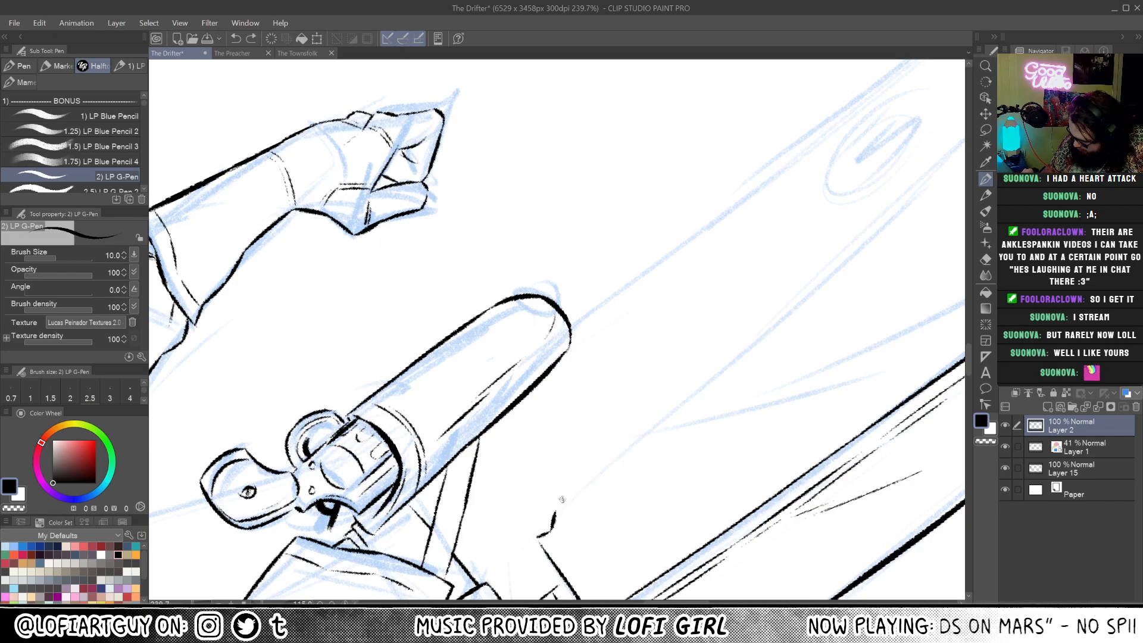
mouse_move(556, 509)
left_mouse_down()
mouse_move(747, 341)
mouse_move(570, 480)
left_mouse_up()
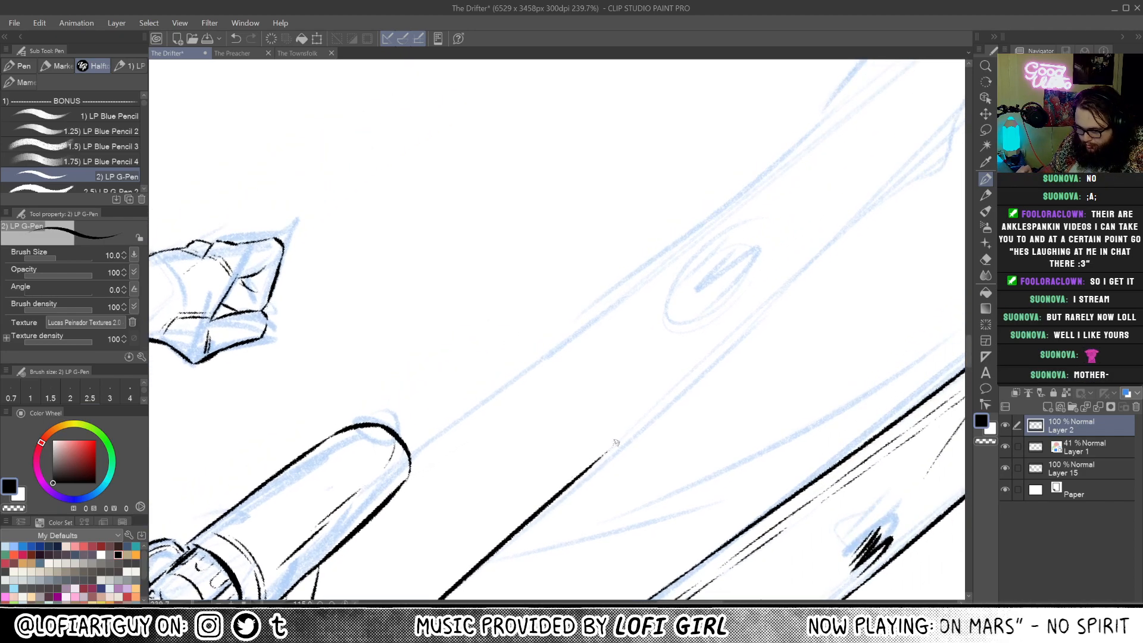
- Redraw the end of the second leg's inner outline and carry it past the sketched knee mark
scroll(616, 442, "down", 5)
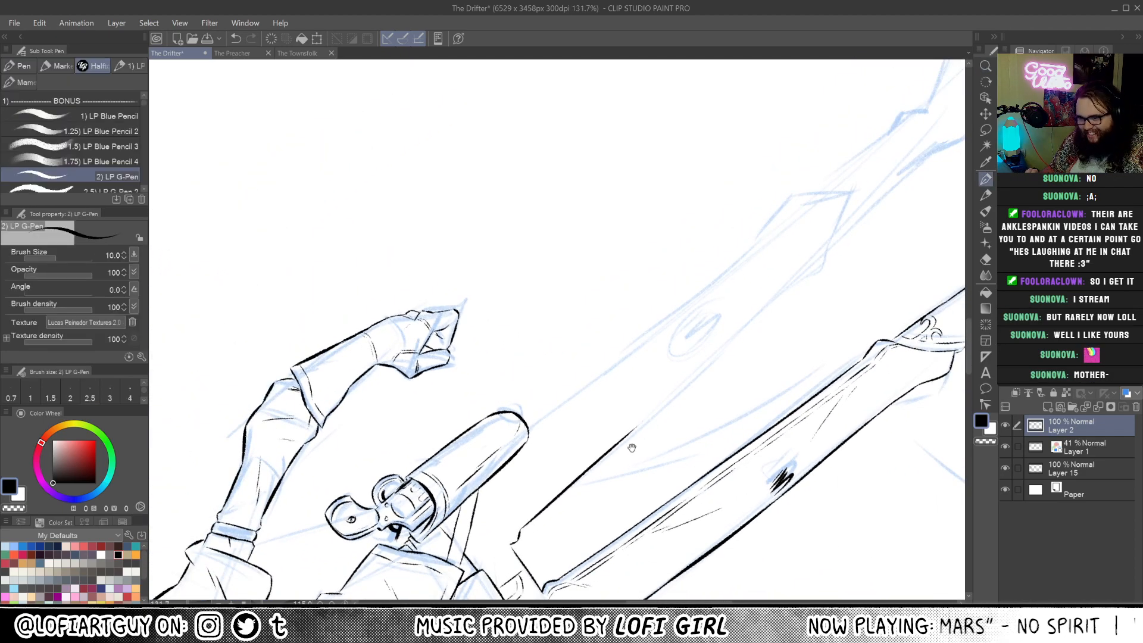
left_click_drag(632, 448, 630, 471)
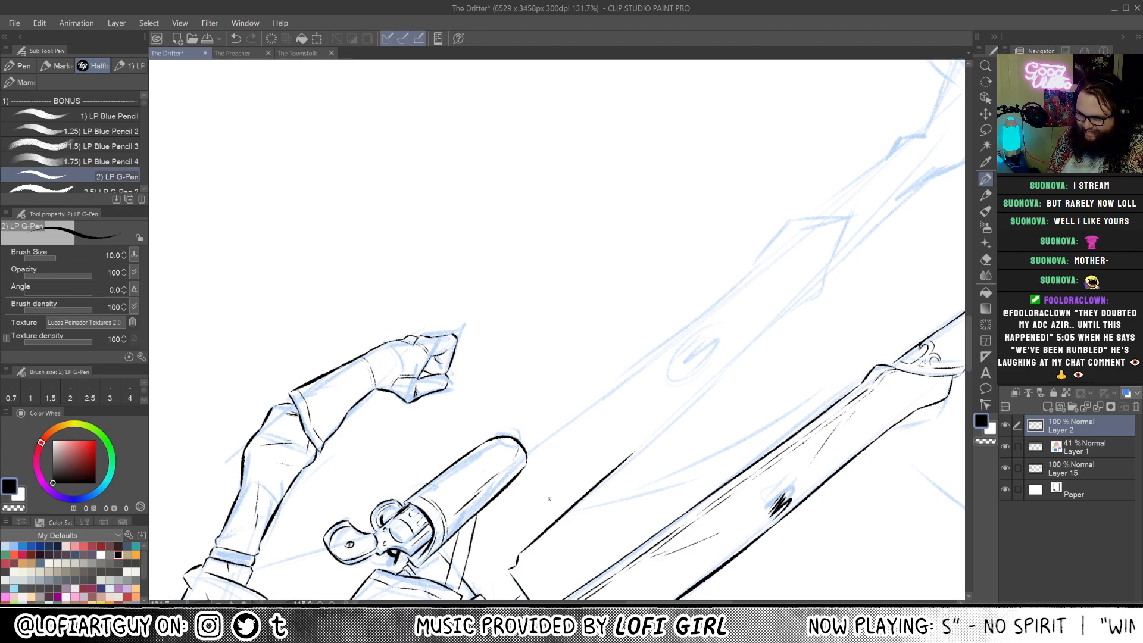
mouse_move(656, 424)
left_mouse_down()
mouse_move(653, 410)
mouse_move(595, 448)
left_mouse_up()
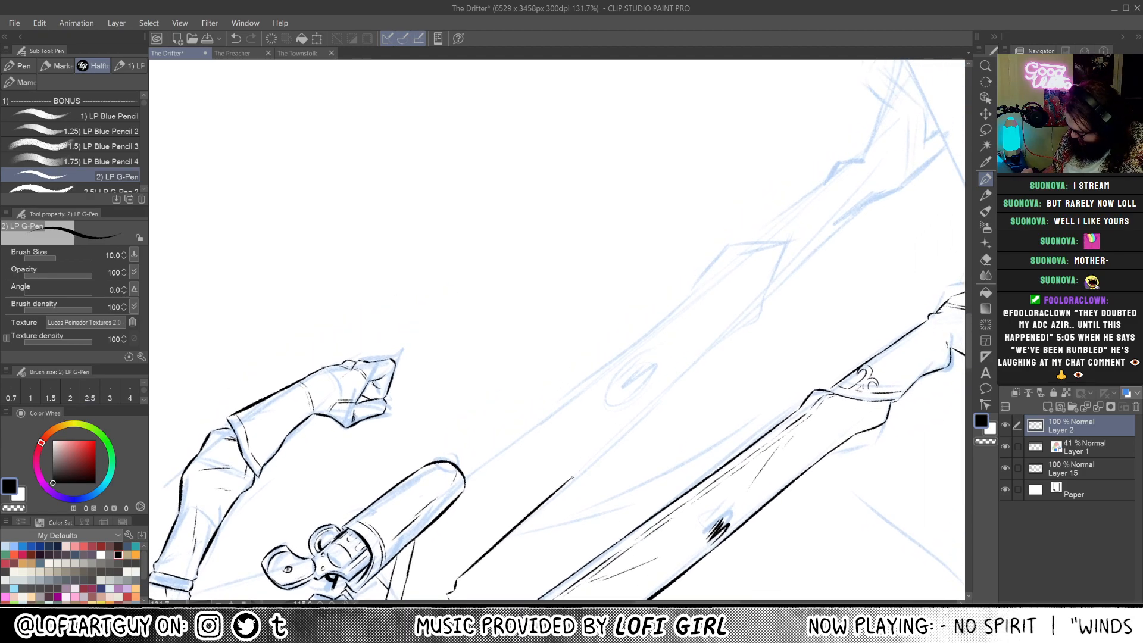
key("ctrl+z")
left_click_drag(563, 484, 685, 380)
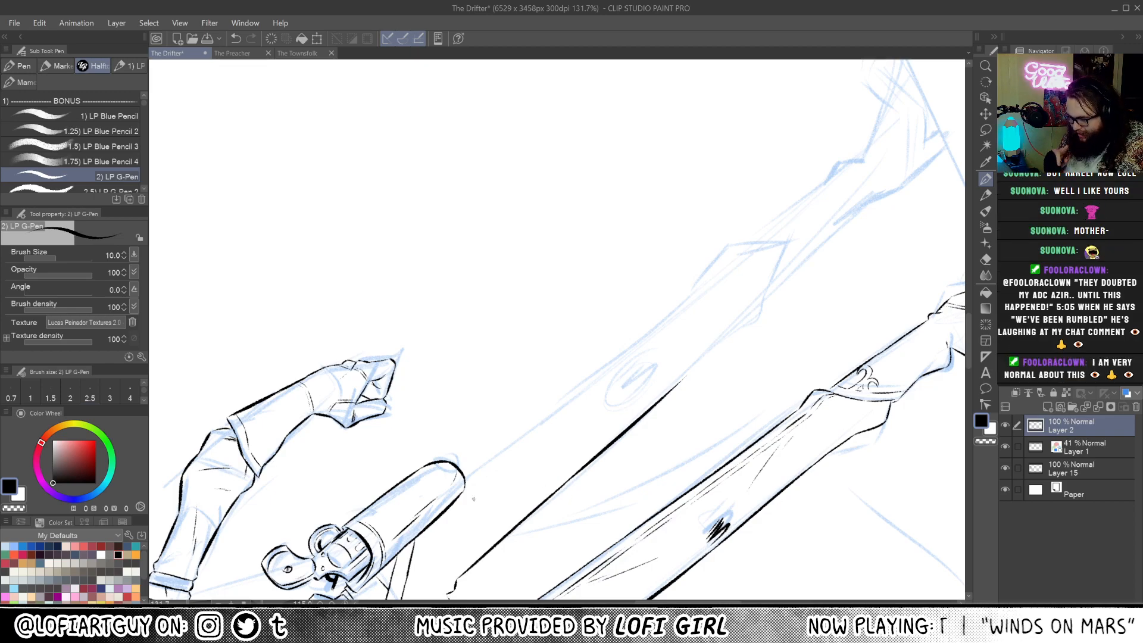
- Continue the inner outline down the lower leg into the small bump where the trouser begins to flare
mouse_move(637, 457)
left_mouse_down()
mouse_move(618, 451)
mouse_move(549, 521)
mouse_move(541, 508)
mouse_move(592, 454)
mouse_move(470, 563)
left_mouse_up()
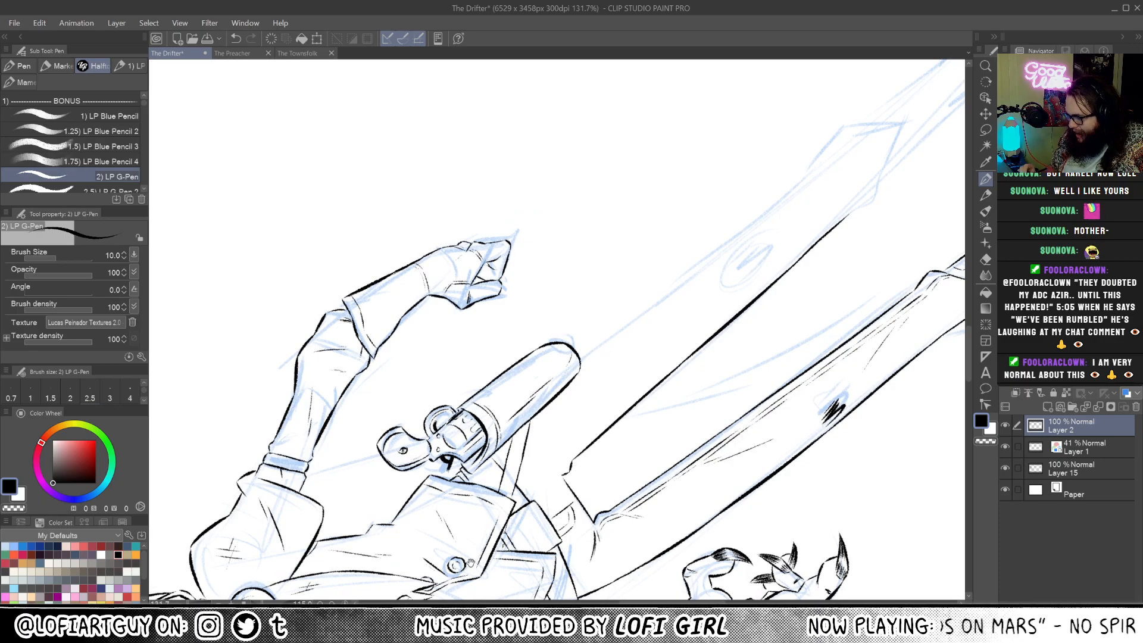
mouse_move(649, 377)
left_mouse_down()
mouse_move(530, 349)
mouse_move(500, 457)
left_mouse_up()
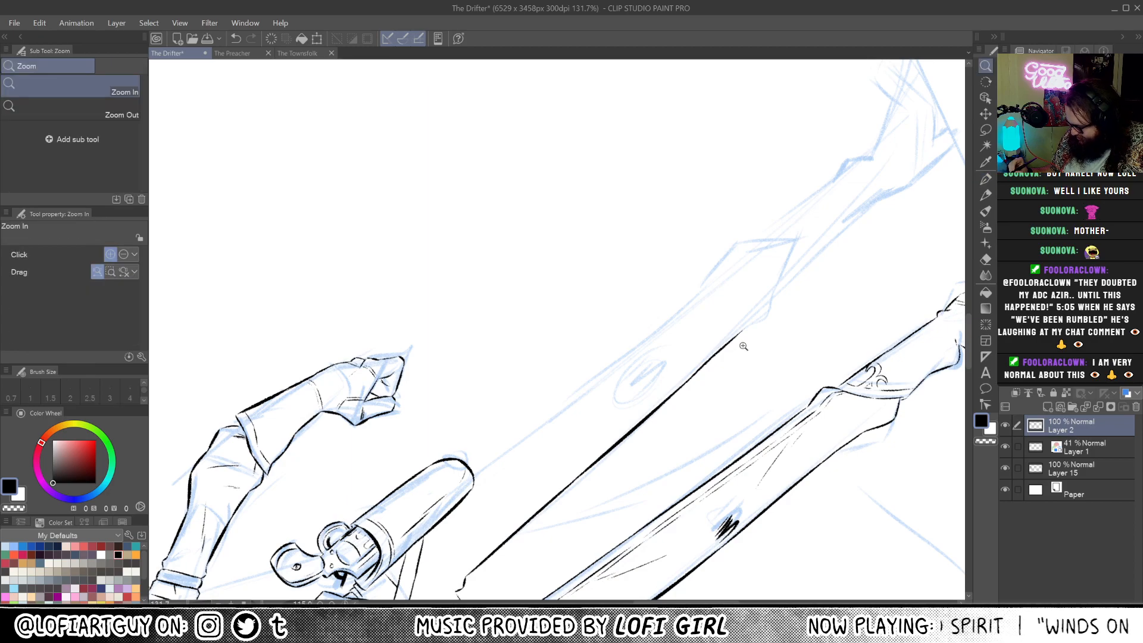
scroll(739, 325, "up", 1)
left_click_drag(743, 326, 773, 308)
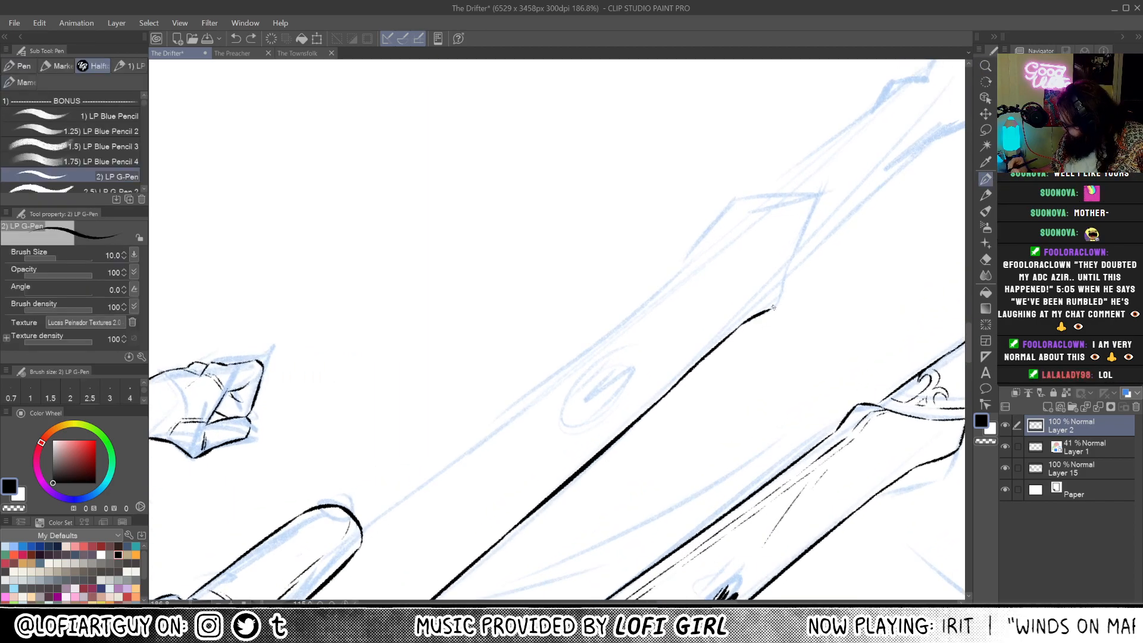
- Ink the inner edge of the trouser flare down to its pointed corner, replacing the strokes that miss
mouse_move(786, 259)
left_mouse_down()
mouse_move(620, 399)
mouse_move(631, 380)
left_mouse_up()
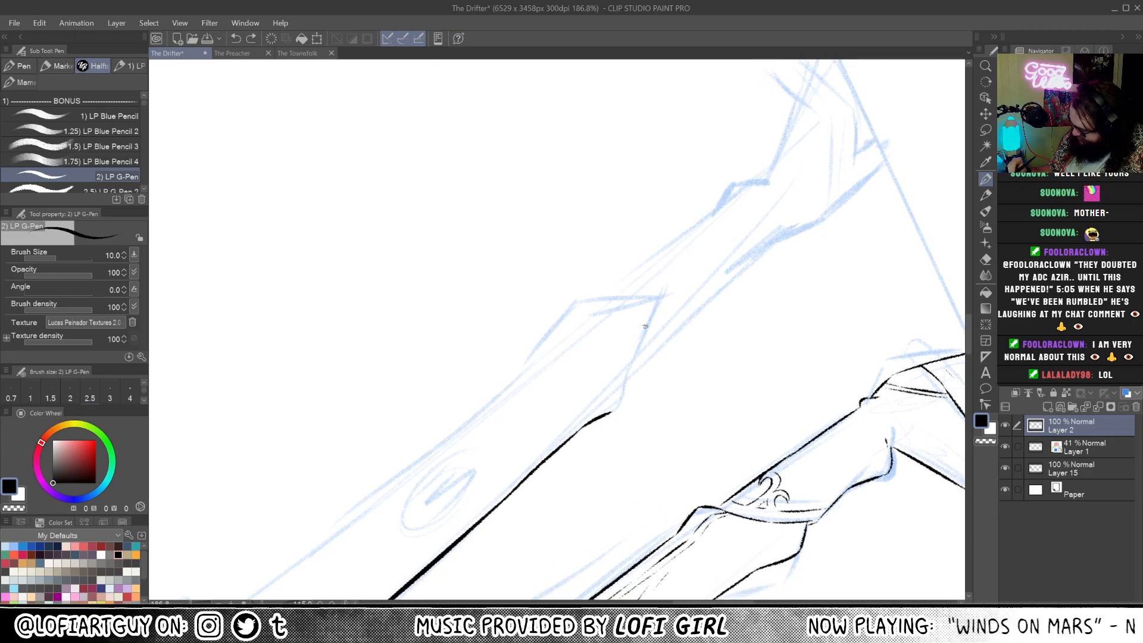
key("ctrl+z")
left_click_drag(659, 301, 623, 402)
key("ctrl+z")
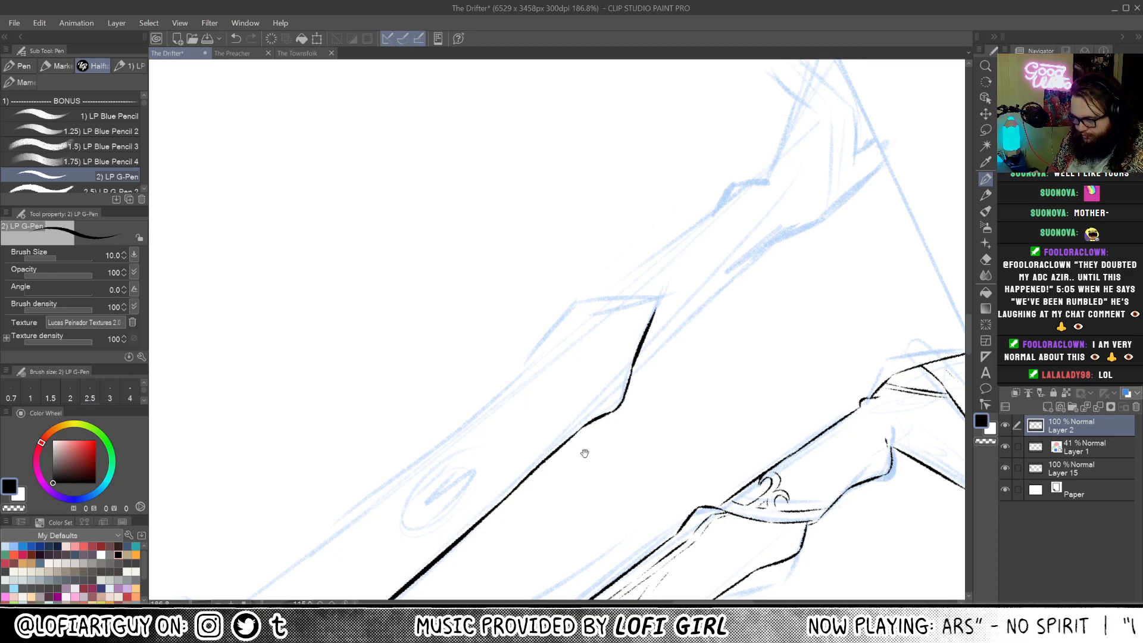
- Ink short crease lines at the crotch corner on the second leg's upper thigh
left_click_drag(585, 453, 739, 255)
left_click_drag(462, 533, 674, 224)
key("r")
left_click_drag(666, 330, 654, 379)
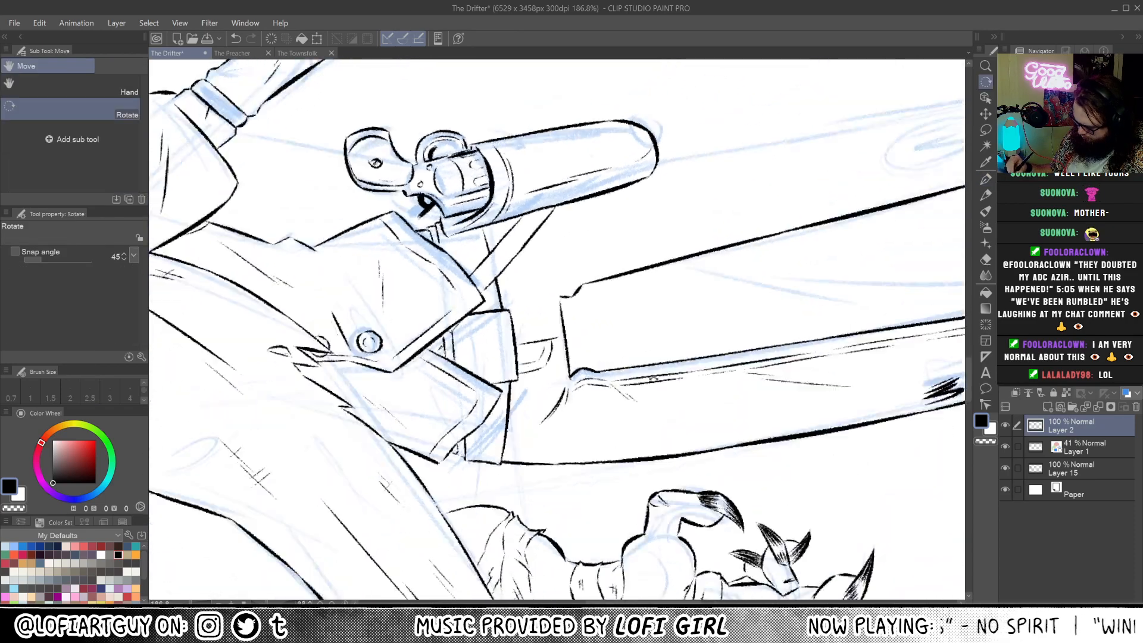
key("ctrl+@")
key("p")
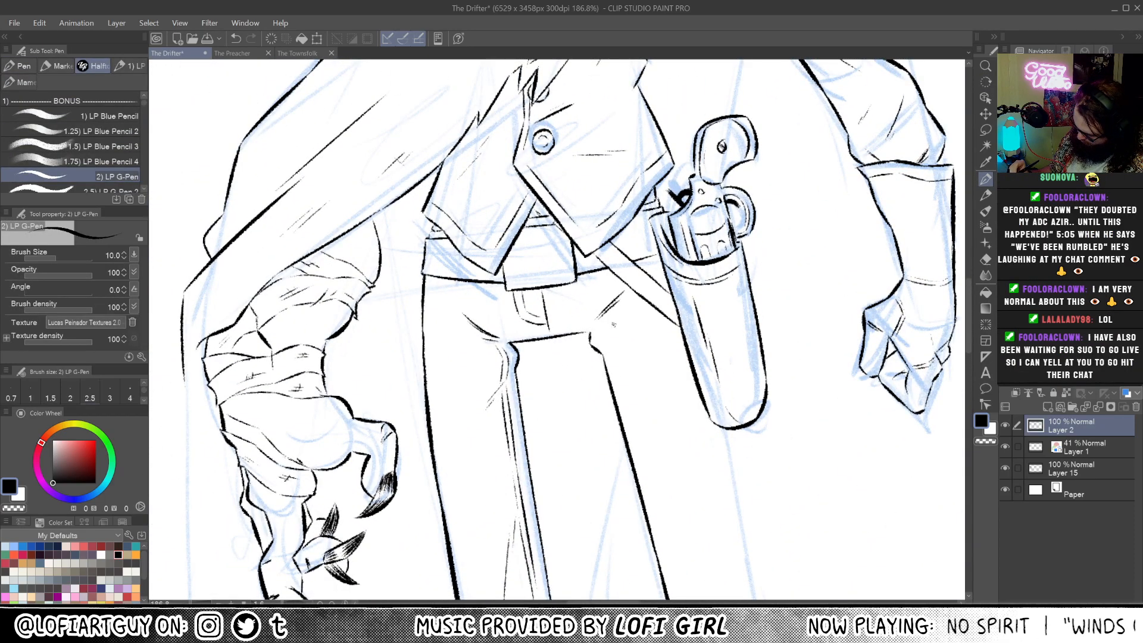
- Try to ink the second trouser leg's hem line from the pointed flare corner toward the outer side
key("r")
left_click_drag(636, 334, 560, 433)
key("p")
left_click_drag(524, 504, 566, 366)
left_click_drag(552, 434, 617, 316)
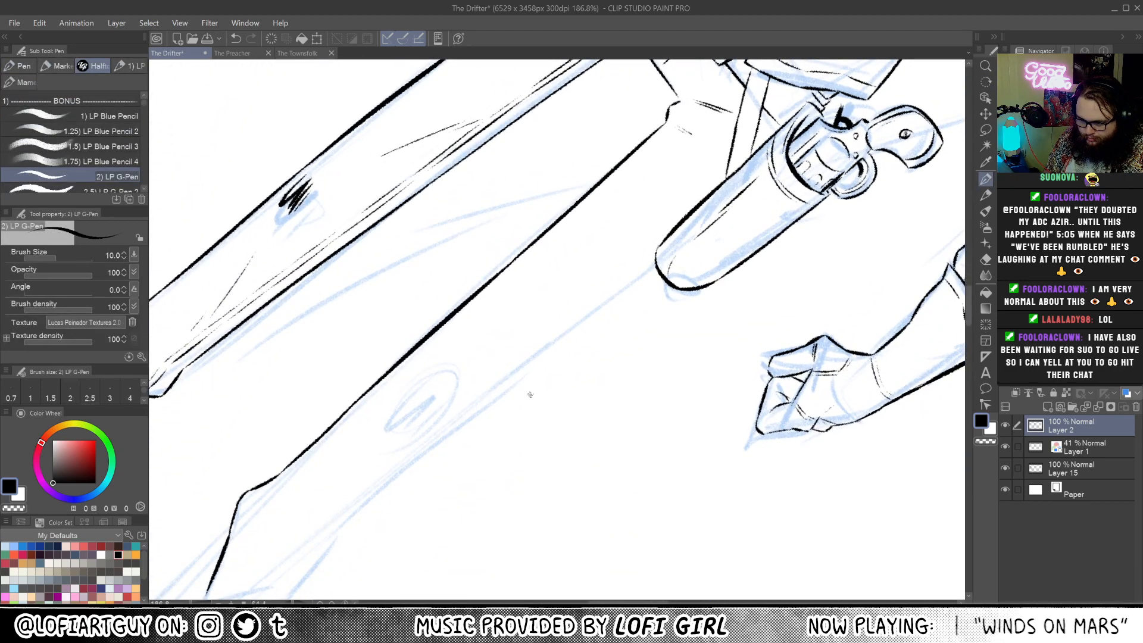
left_click_drag(362, 549, 564, 377)
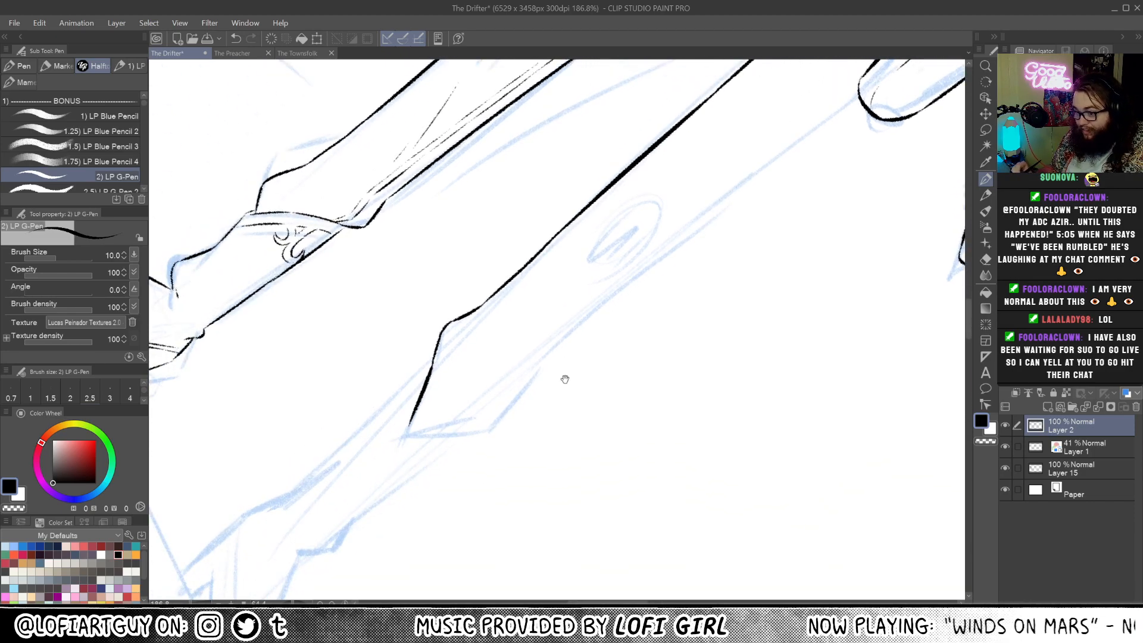
key("r")
left_click_drag(504, 450, 646, 358)
key("p")
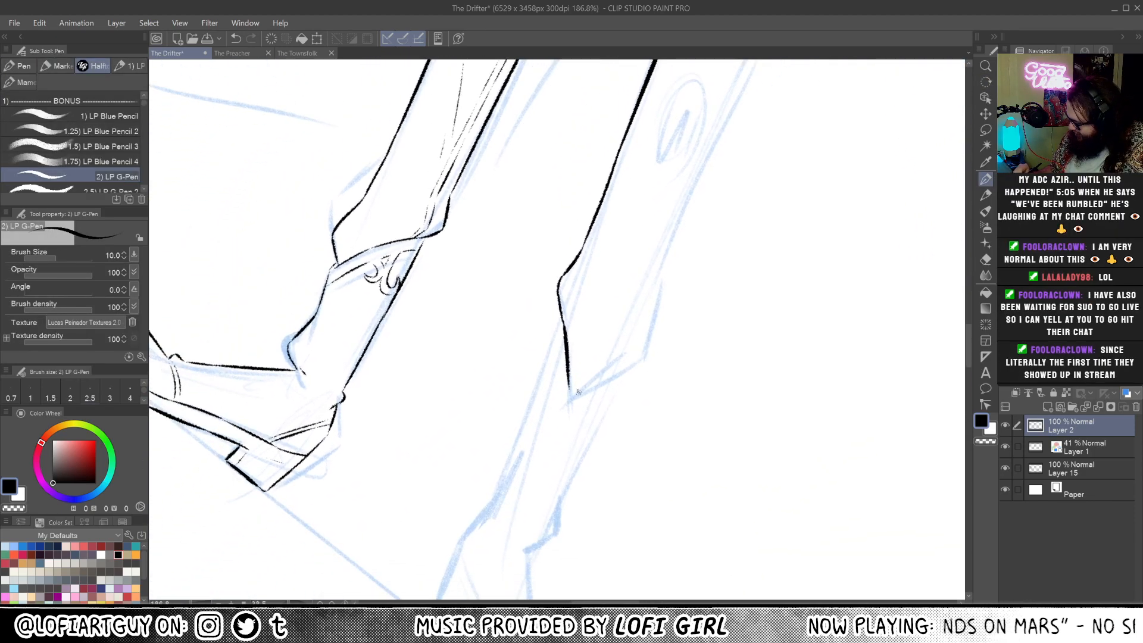
key("ctrl+z")
left_click_drag(572, 397, 642, 356)
key("ctrl+z")
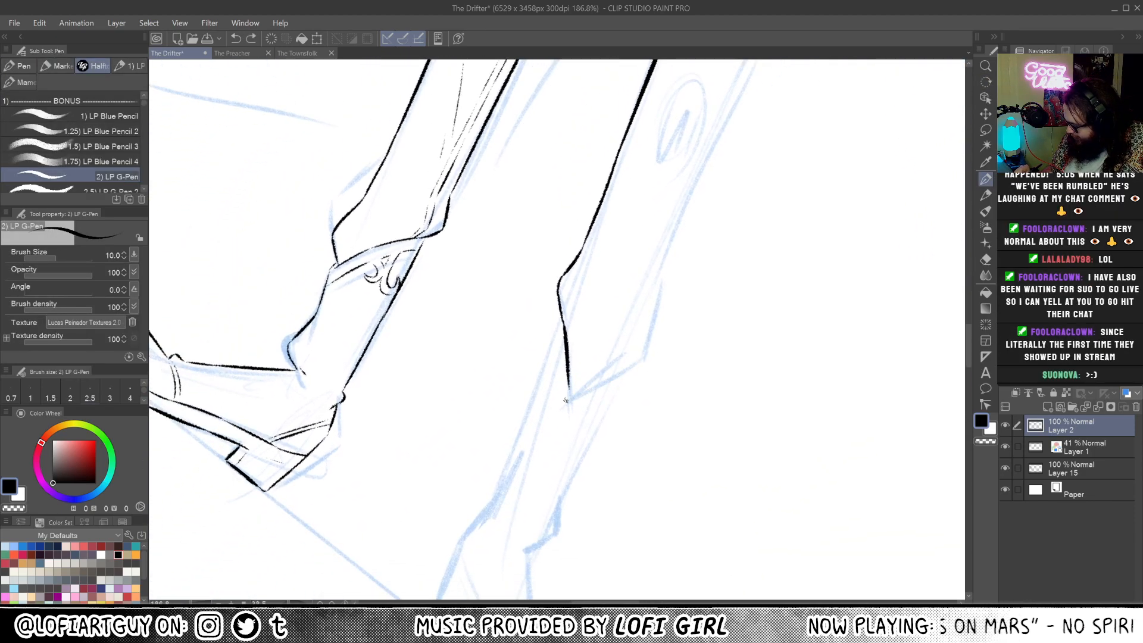
left_click_drag(576, 397, 635, 362)
key("ctrl+z")
mouse_move(574, 398)
left_mouse_down()
mouse_move(646, 357)
mouse_move(658, 390)
mouse_move(627, 425)
mouse_move(618, 379)
left_mouse_up()
key("r")
key("p")
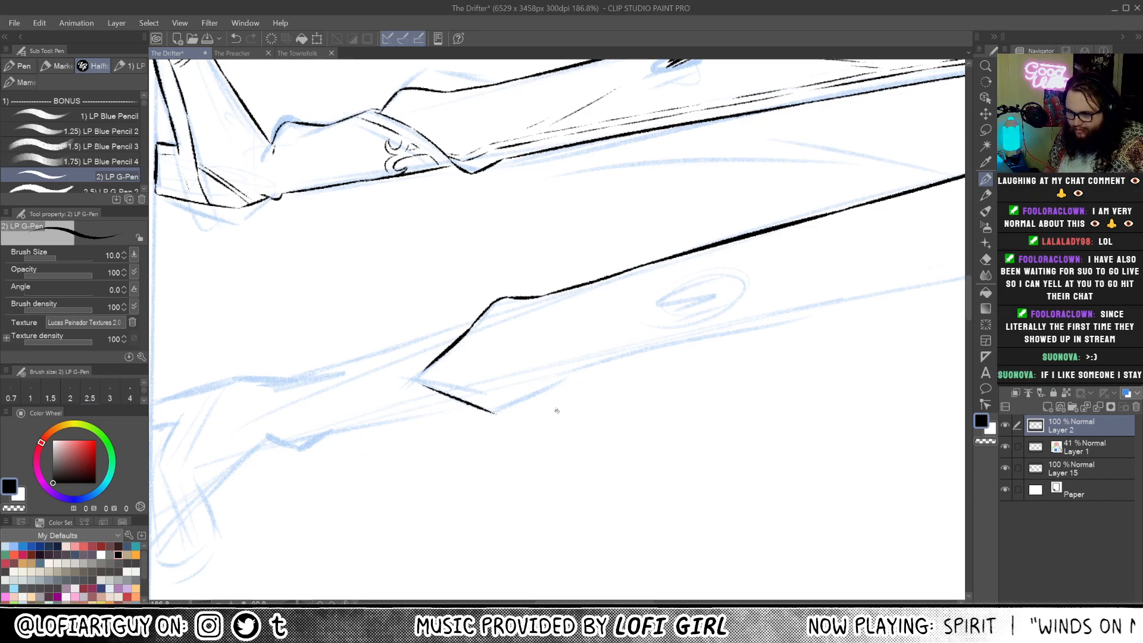
key("r")
mouse_move(557, 411)
left_mouse_down()
mouse_move(548, 427)
mouse_move(613, 419)
mouse_move(651, 377)
mouse_move(643, 393)
mouse_move(671, 399)
mouse_move(717, 350)
left_mouse_up()
key("p")
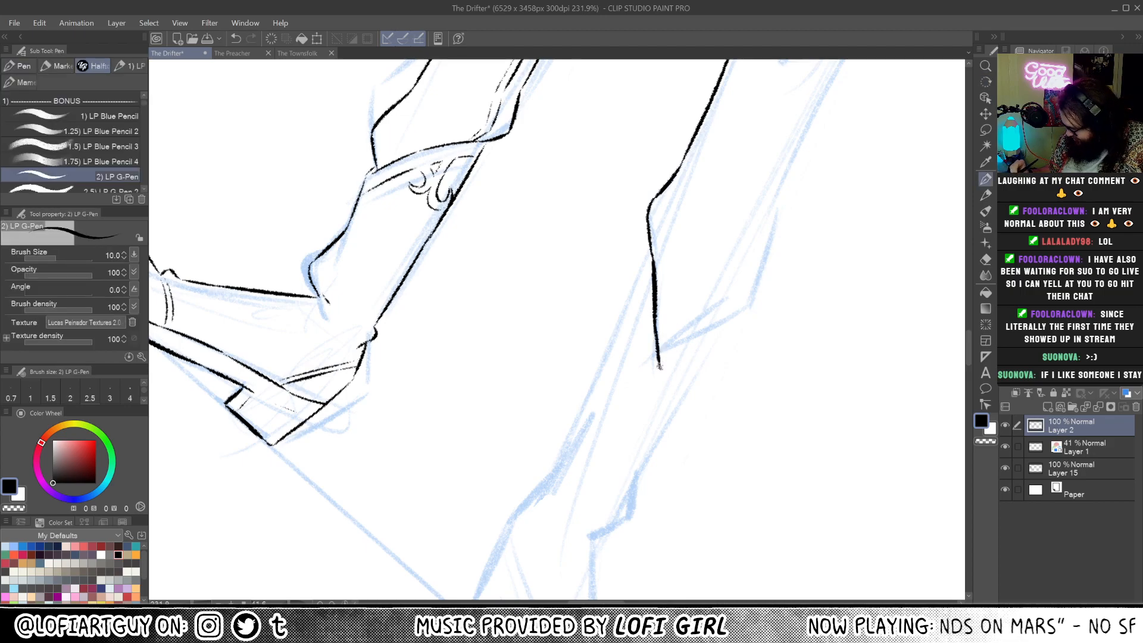
- Undo the strokes at the flare's pointed corner and redraw the end of its inner edge down to the sketched corner
mouse_move(660, 368)
left_mouse_down()
mouse_move(730, 327)
mouse_move(680, 384)
left_mouse_up()
key("ctrl+z")
key("ctrl+z")
key("e")
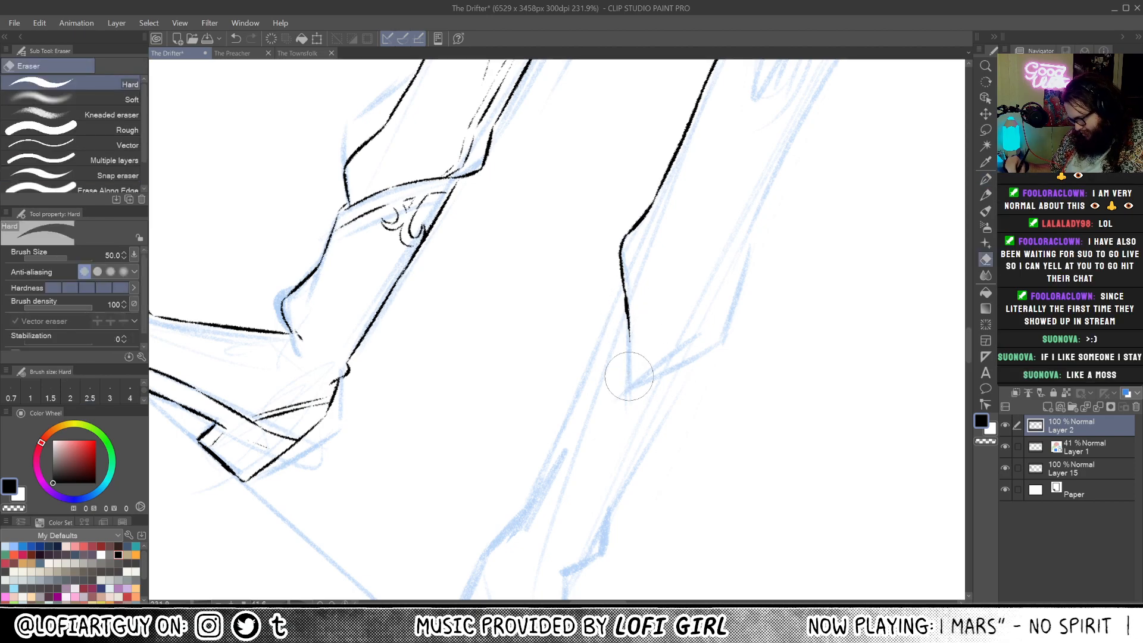
key("p")
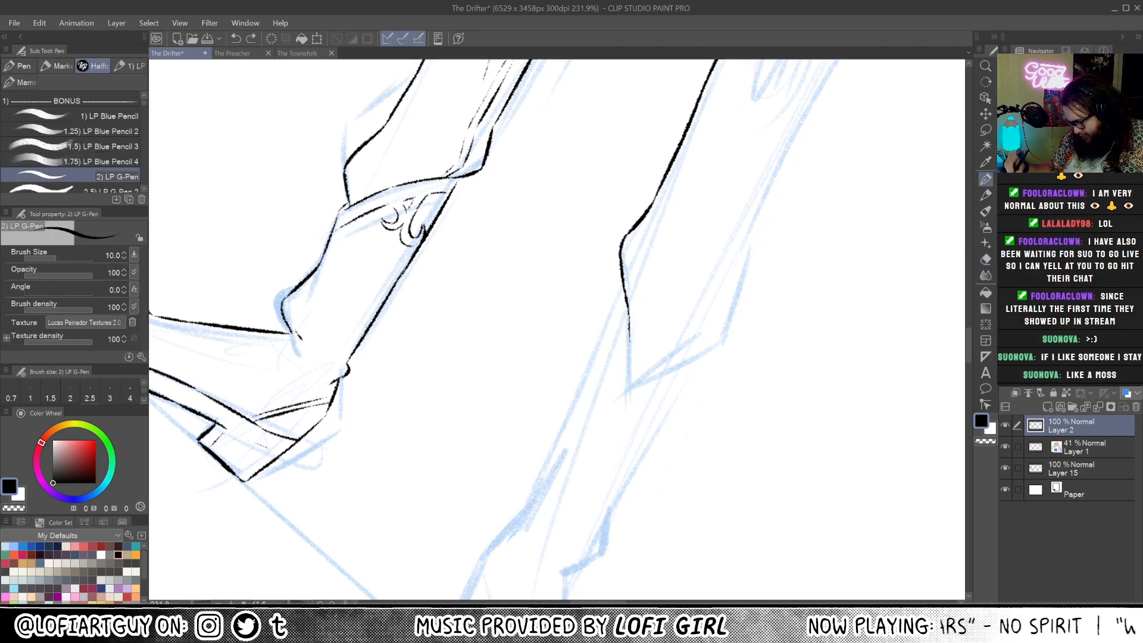
left_click_drag(626, 297, 636, 395)
key("shift+space")
left_click_drag(554, 379, 589, 283)
mouse_move(539, 334)
left_mouse_down()
mouse_move(637, 370)
mouse_move(615, 417)
mouse_move(616, 359)
left_mouse_up()
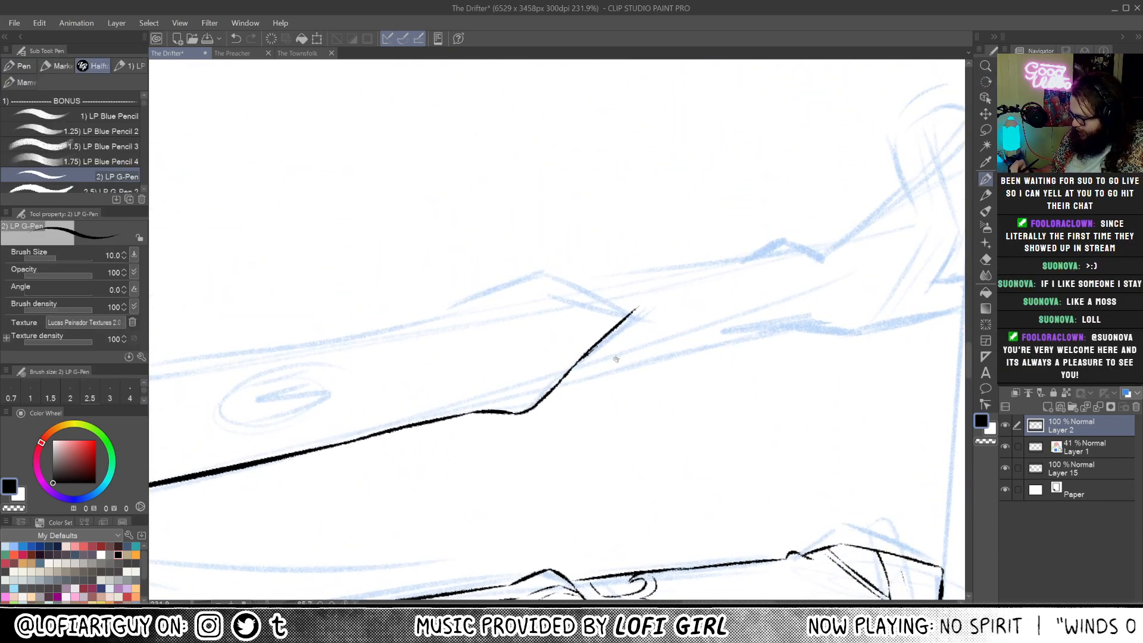
key("e")
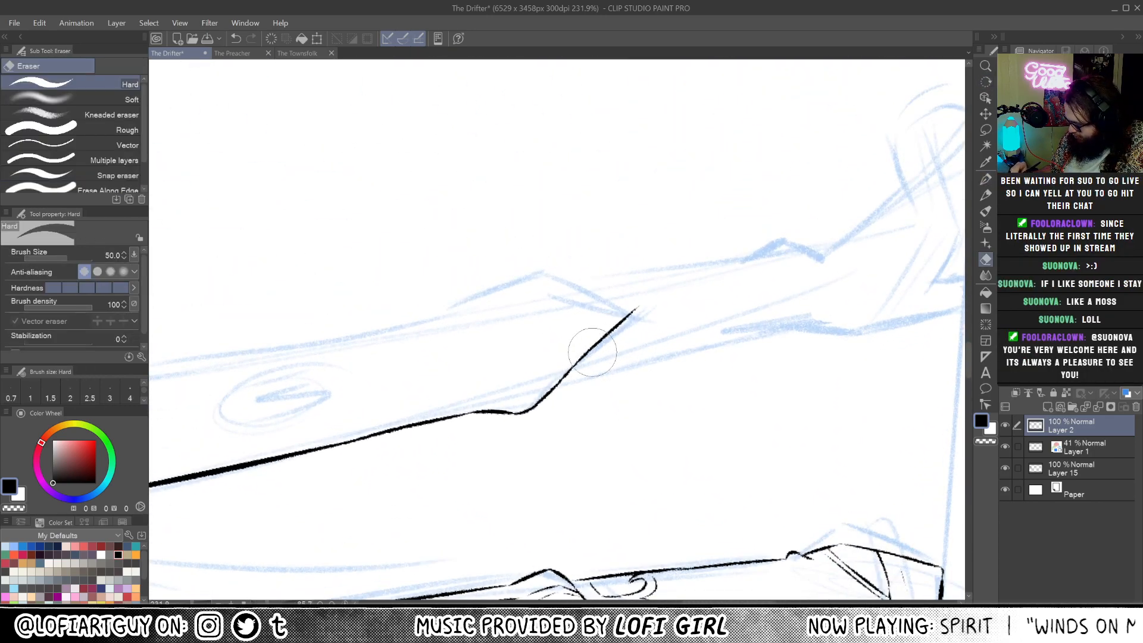
key("p")
key("shift+space")
mouse_move(638, 317)
left_mouse_down()
mouse_move(465, 475)
mouse_move(656, 263)
left_mouse_up()
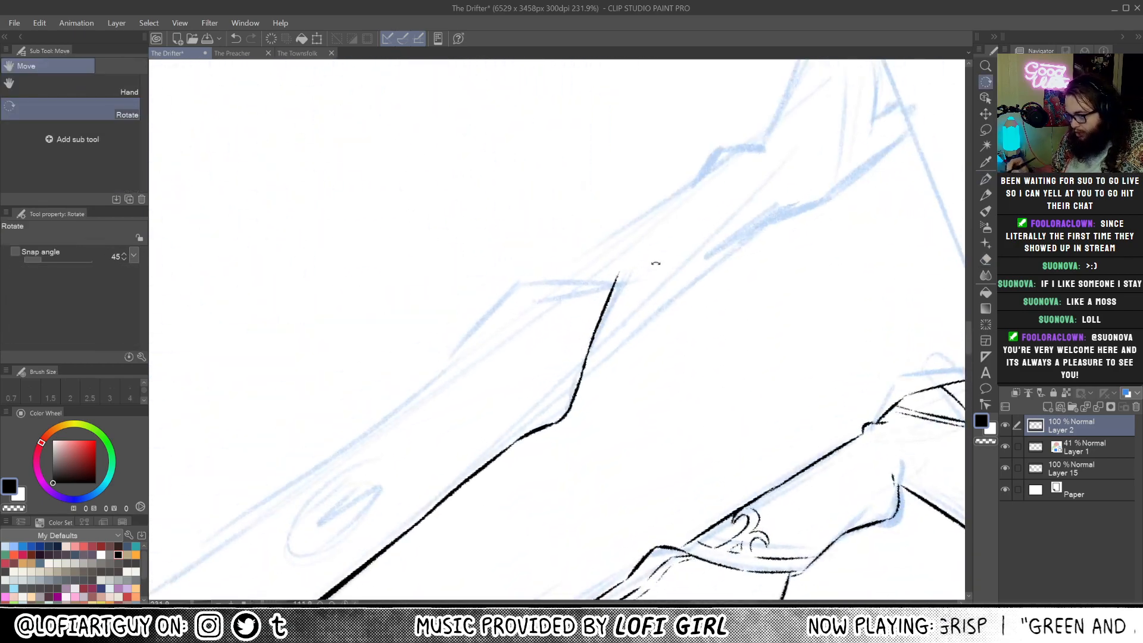
mouse_move(573, 379)
left_mouse_down()
mouse_move(626, 378)
mouse_move(552, 440)
mouse_move(596, 402)
mouse_move(564, 379)
left_mouse_up()
key("shift+space")
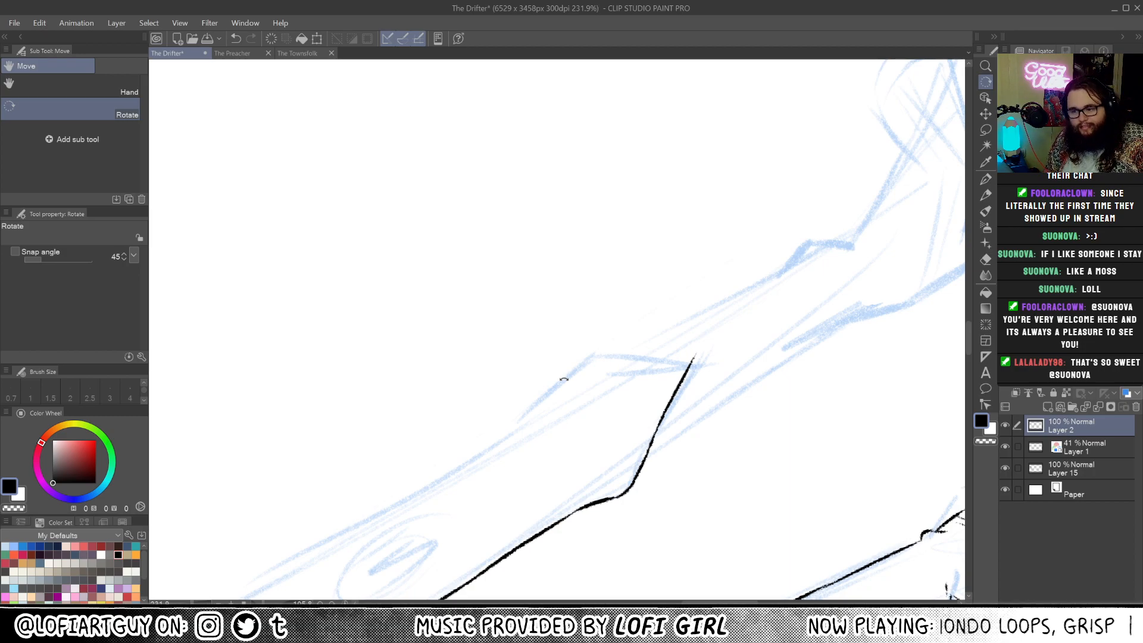
left_click_drag(564, 379, 630, 449)
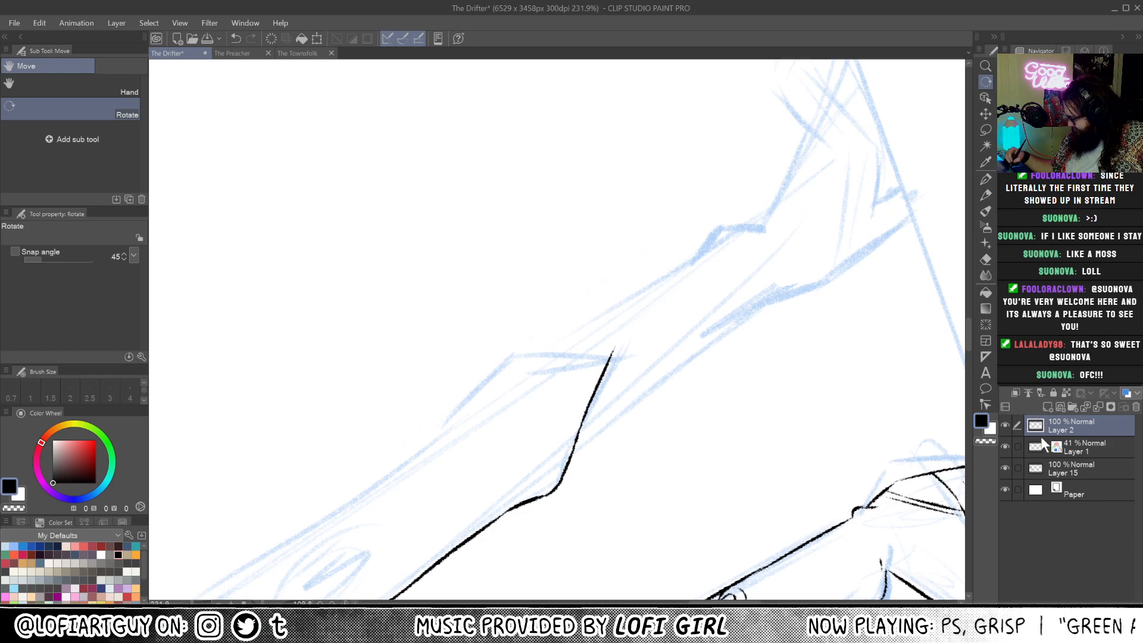
- Add a new layer above Layer 2 and ink the second leg's long outer outline from the holster tip past the sketched knee mark
left_click(1049, 402)
left_click_drag(556, 564, 567, 436)
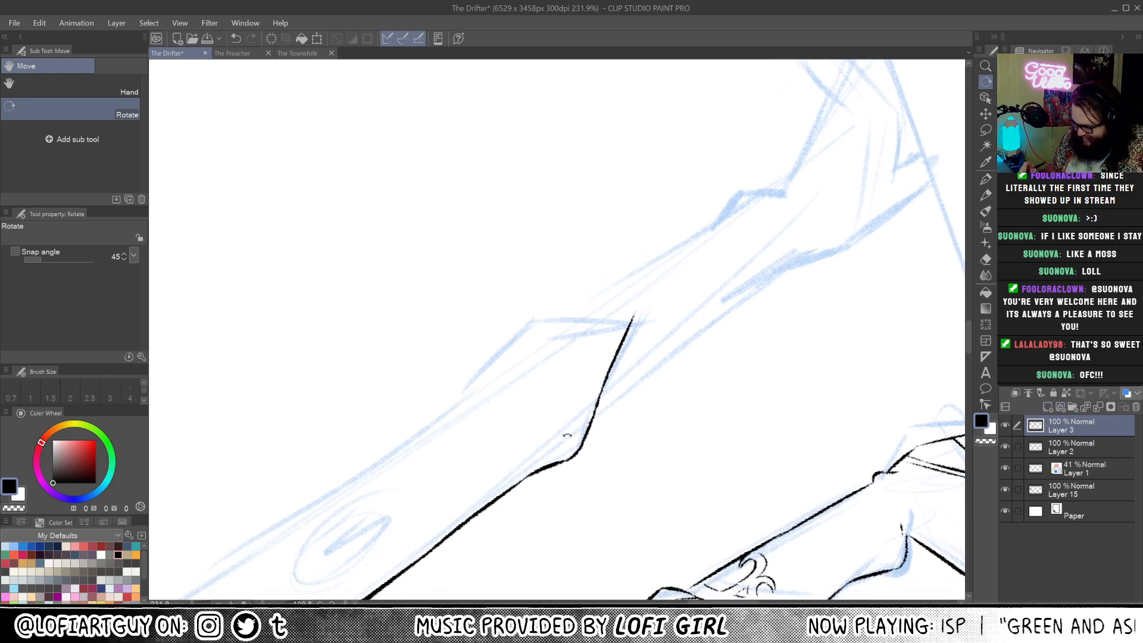
left_click_drag(455, 496, 701, 286)
key("slash")
left_click_drag(566, 388, 524, 399)
left_click_drag(536, 421, 699, 377)
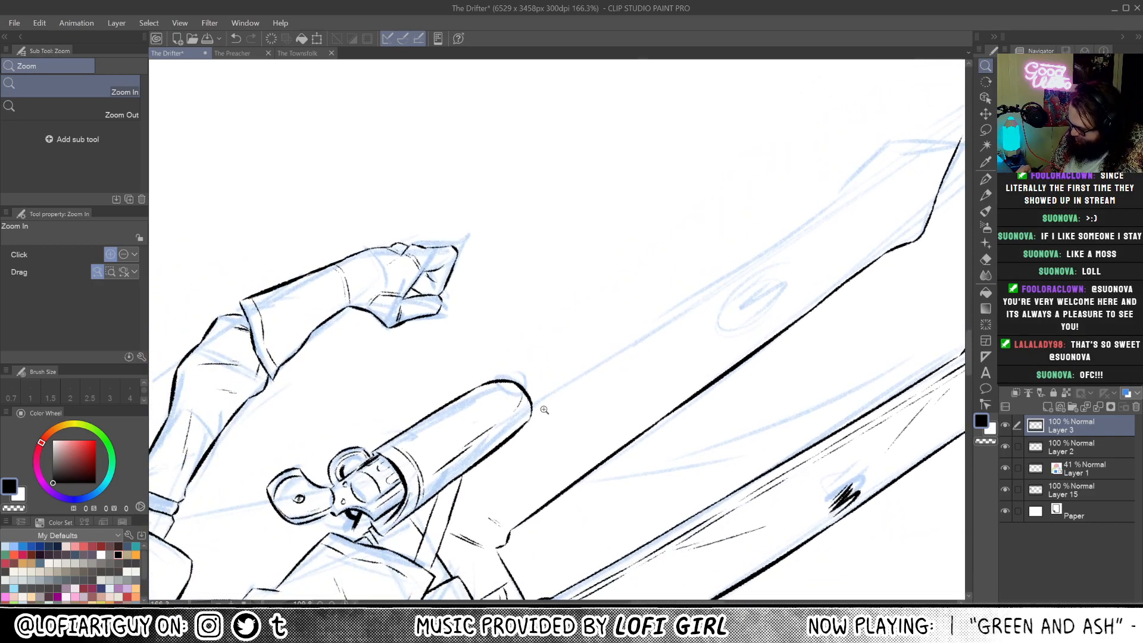
key("p")
left_click_drag(524, 414, 823, 216)
key("ctrl+z")
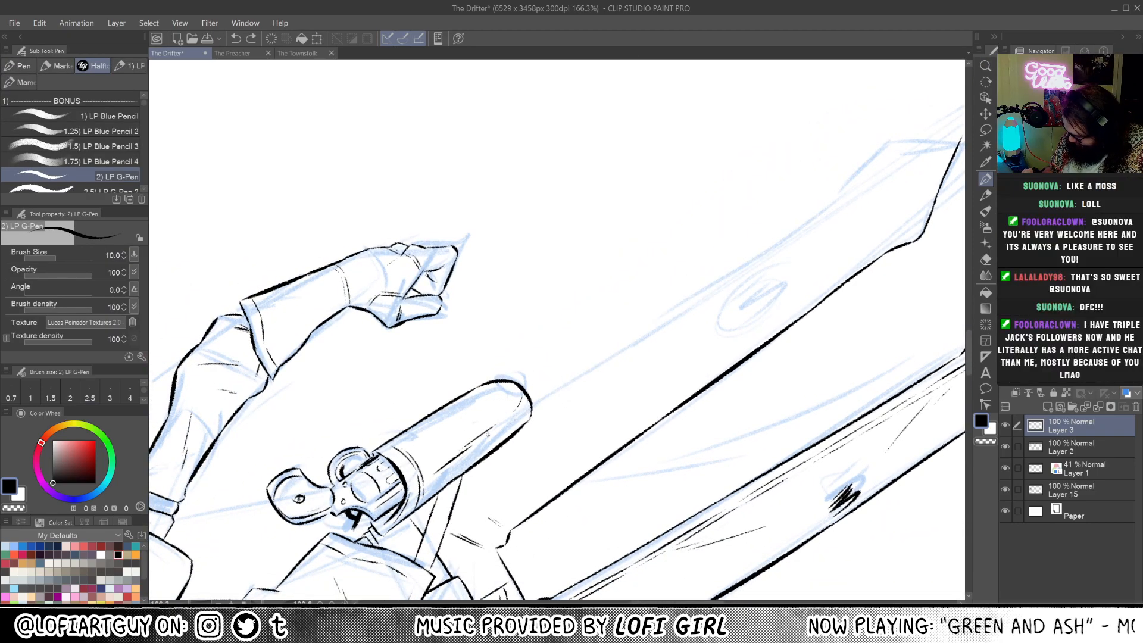
left_click_drag(527, 409, 843, 200)
- Trim the start of the outer outline where it meets the holster tip
mouse_move(502, 452)
left_mouse_down()
mouse_move(580, 432)
mouse_move(520, 451)
left_mouse_up()
key("slash")
key("p")
key("e")
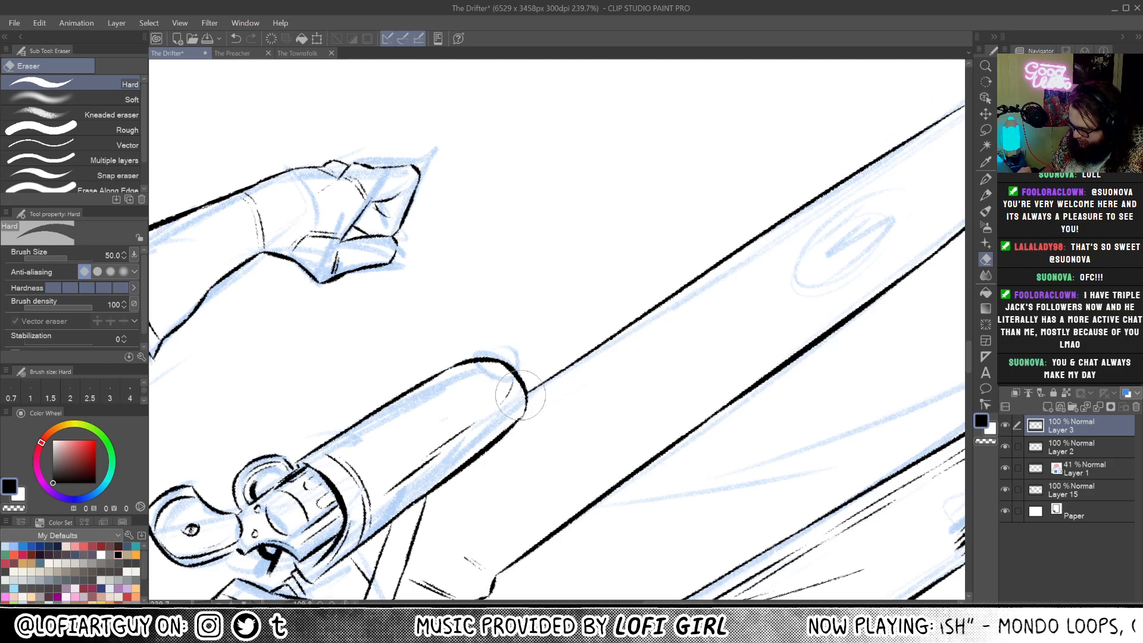
left_click_drag(581, 385, 498, 462)
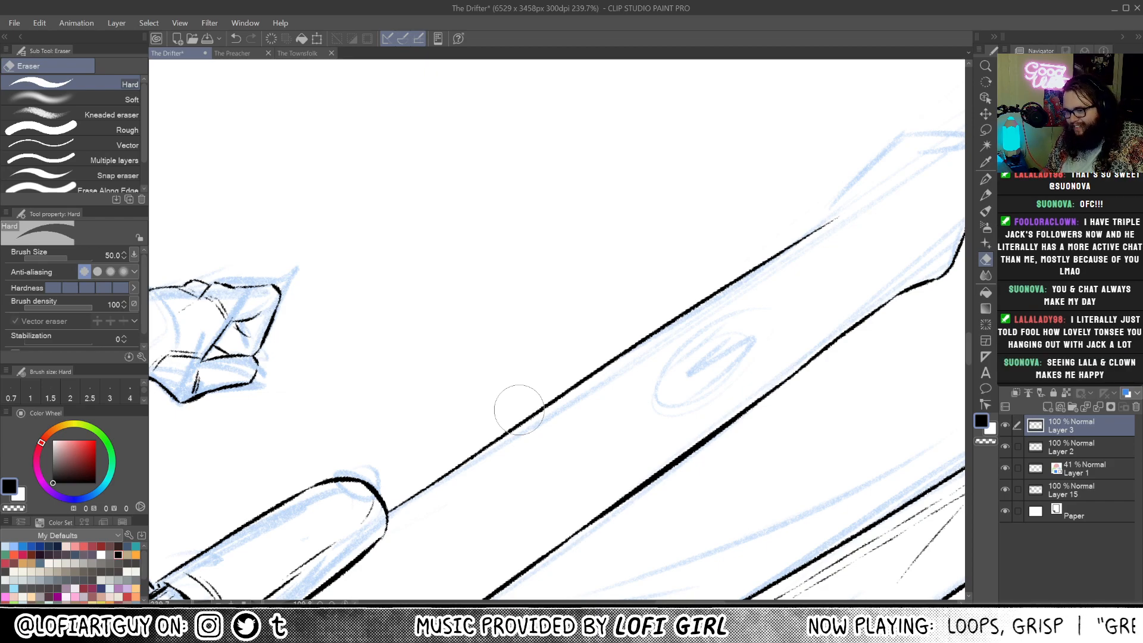
left_click_drag(521, 498, 393, 531)
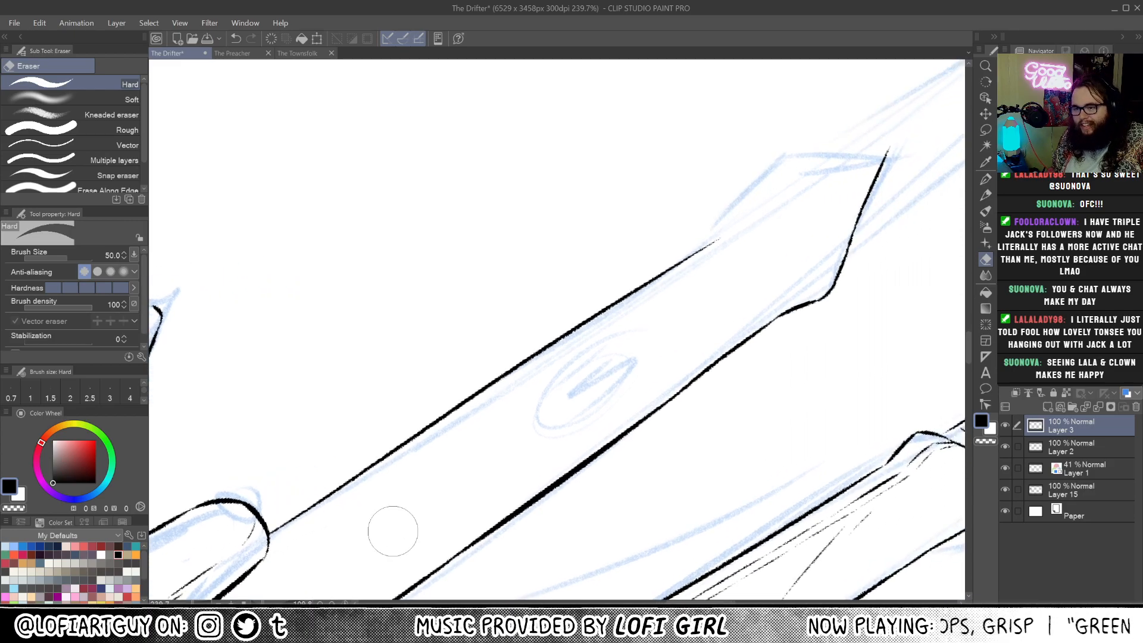
- Continue the outer outline along the sketched outward slope of the trouser flare, replacing the strokes that miss
key("p")
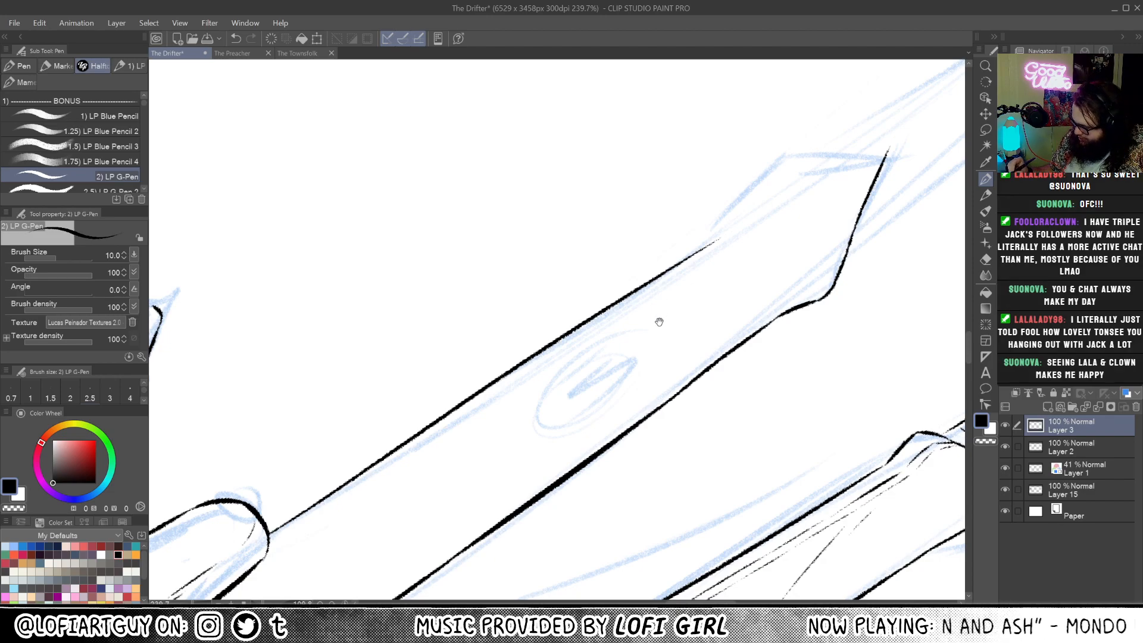
left_click_drag(659, 322, 581, 507)
left_click_drag(621, 437, 655, 396)
key("ctrl+z")
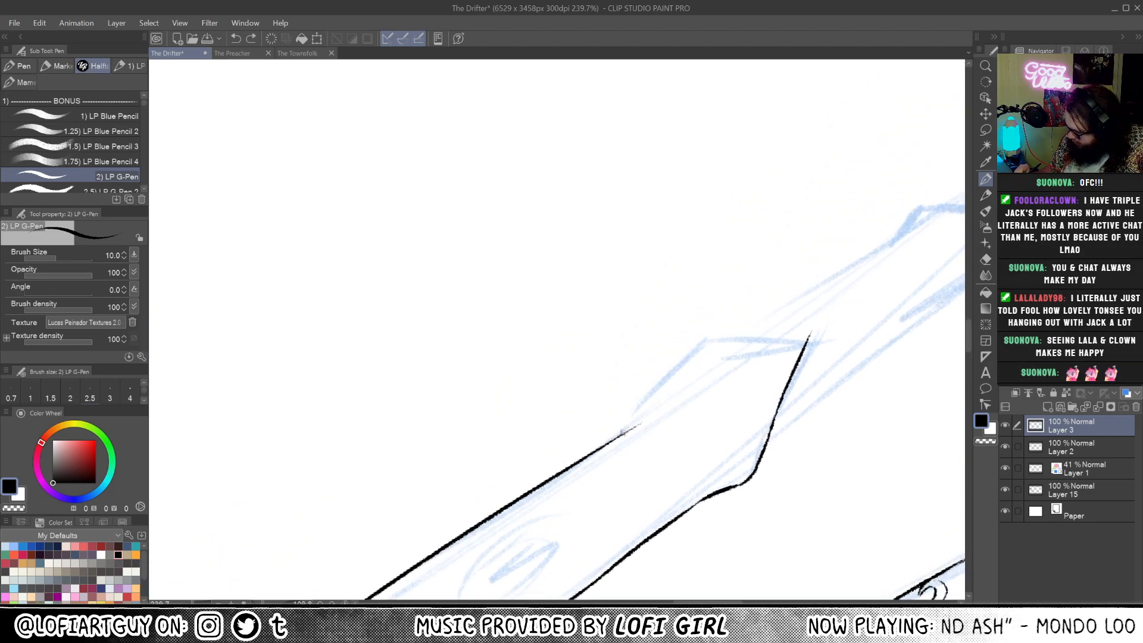
mouse_move(621, 436)
left_mouse_down()
mouse_move(716, 339)
mouse_move(686, 372)
mouse_move(754, 339)
left_mouse_up()
key("ctrl+z")
left_click_drag(691, 368, 733, 341)
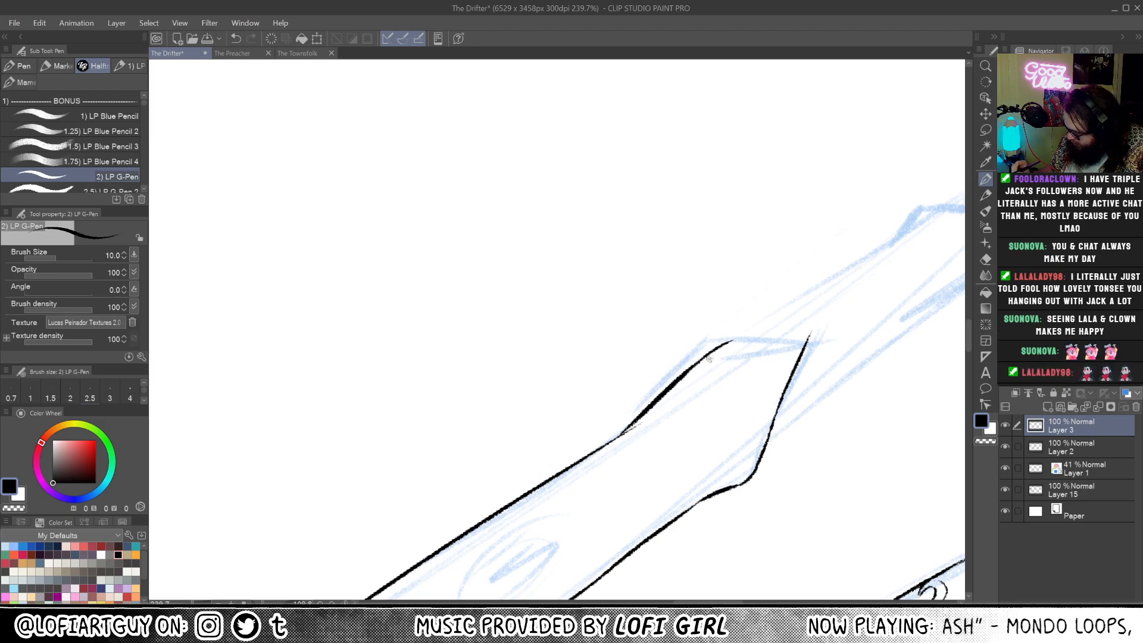
- Redraw the flare's outer bend and ink the hem from it to the pointed corner, closing the trouser leg
left_click_drag(587, 490, 712, 383)
left_click_drag(684, 260, 666, 469)
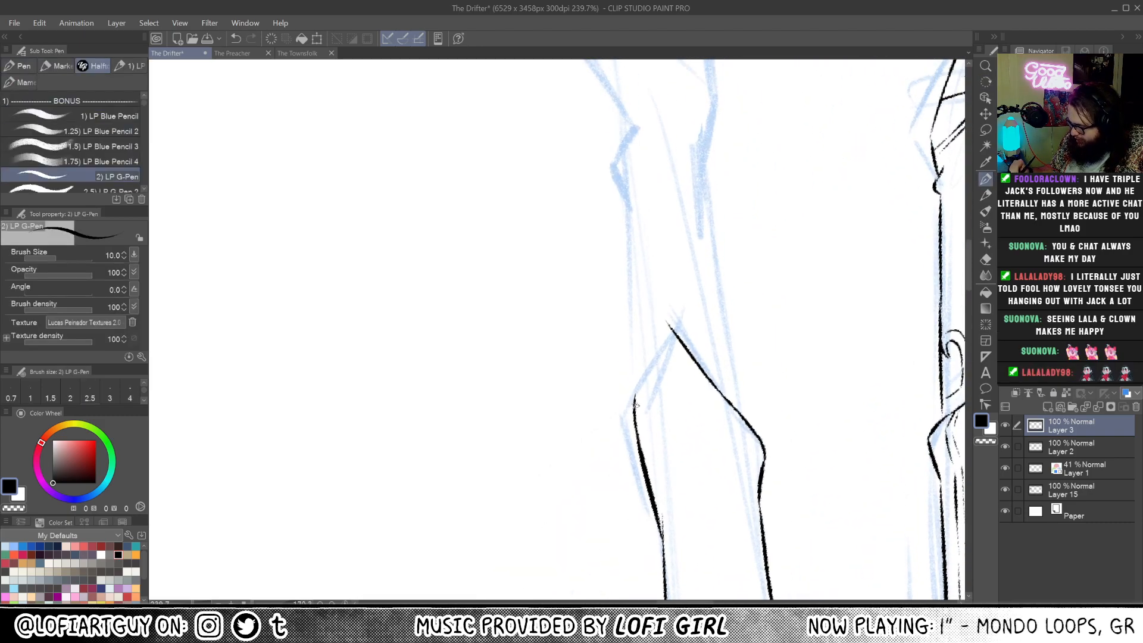
key("ctrl+z")
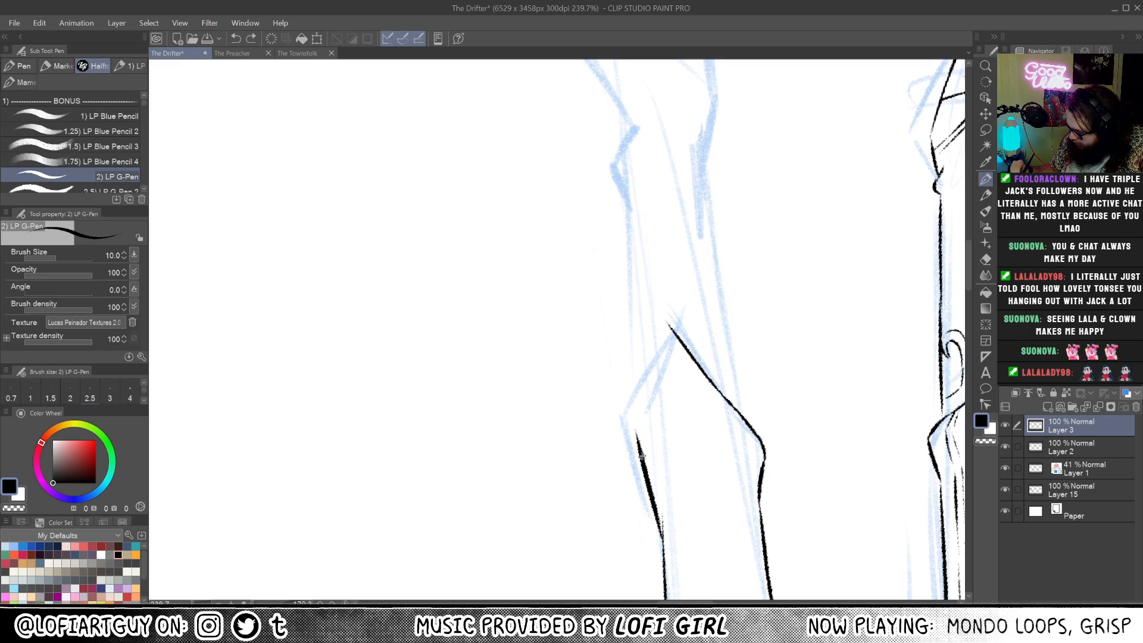
mouse_move(642, 453)
left_mouse_down()
mouse_move(659, 360)
mouse_move(638, 396)
mouse_move(677, 338)
left_mouse_up()
key("ctrl+z")
left_click_drag(643, 384, 685, 326)
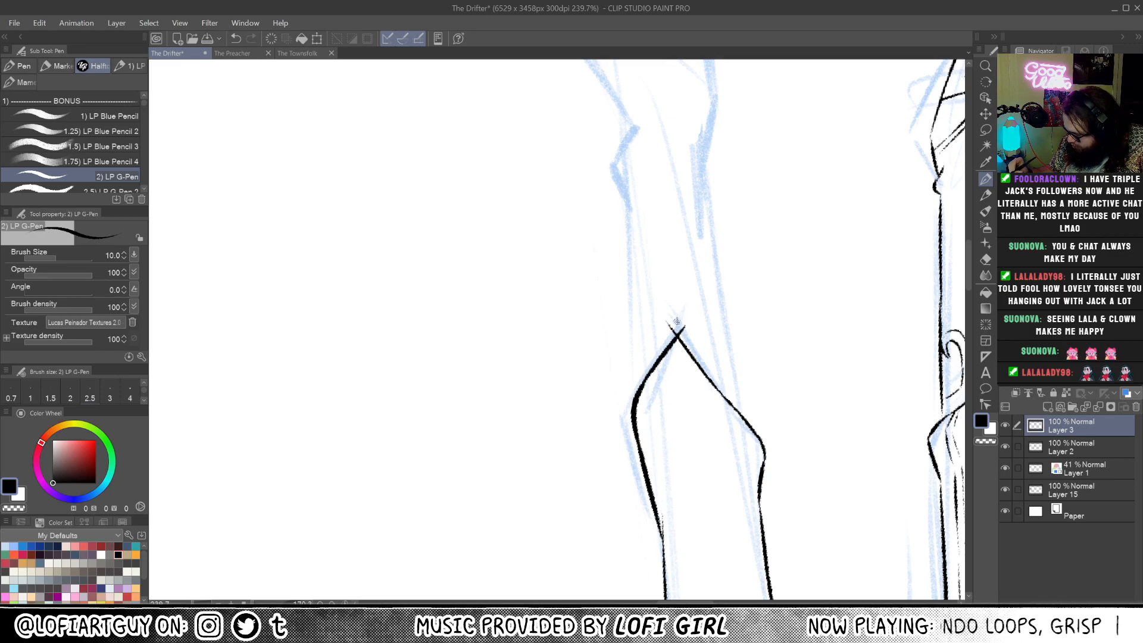
- Erase the overshooting line ends at the flare's pointed corner, switching to Layer 2 for the inner edge's tip
key("e")
left_click_drag(690, 480, 670, 382)
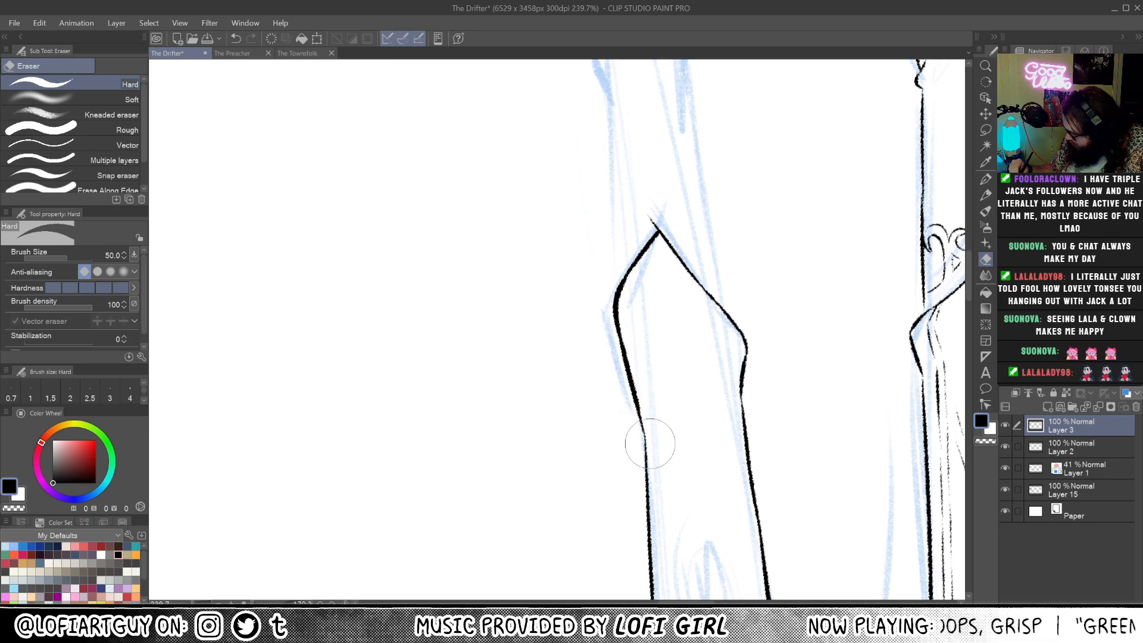
left_click(1051, 445)
key("r")
mouse_move(805, 404)
left_mouse_down()
mouse_move(772, 475)
mouse_move(503, 545)
left_mouse_up()
key("e")
left_click_drag(643, 536, 642, 499)
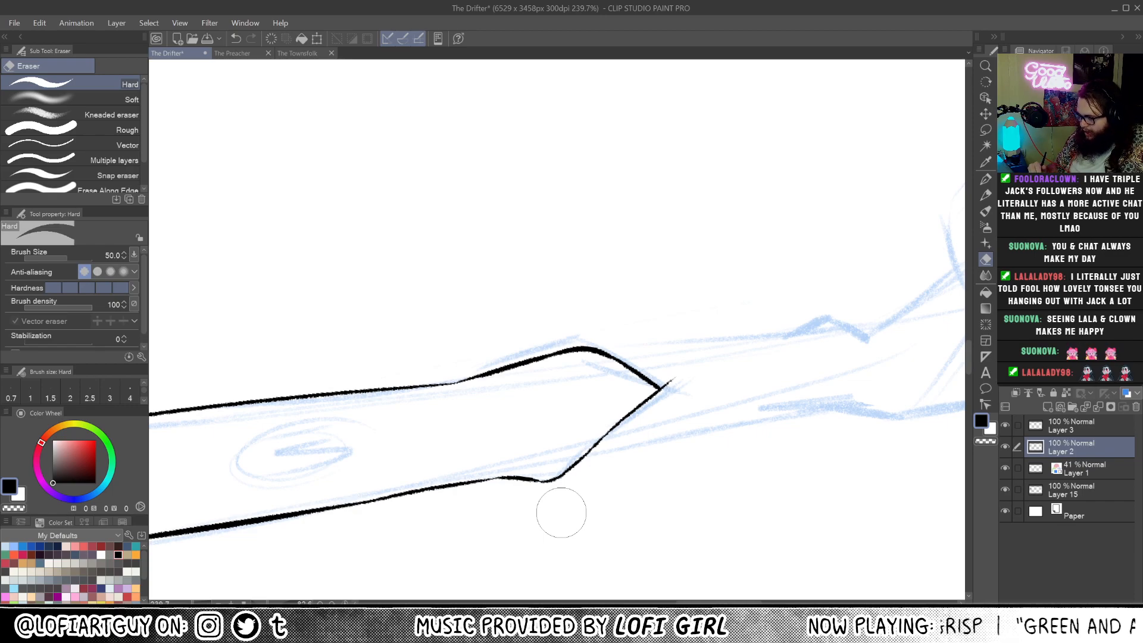
left_click_drag(678, 356, 678, 372)
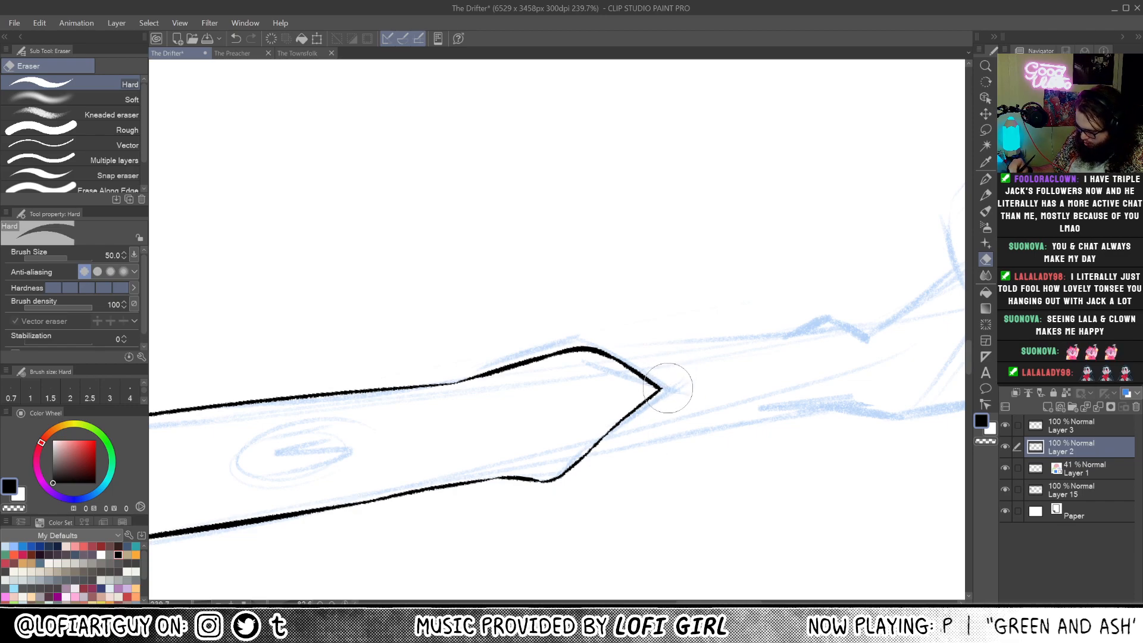
- Try to ink the outer edge of the boot shaft below the trouser flare on Layer 2
key("r")
mouse_move(623, 510)
left_mouse_down()
mouse_move(745, 437)
mouse_move(679, 369)
mouse_move(707, 492)
mouse_move(620, 500)
mouse_move(743, 421)
mouse_move(722, 454)
left_mouse_up()
key("p")
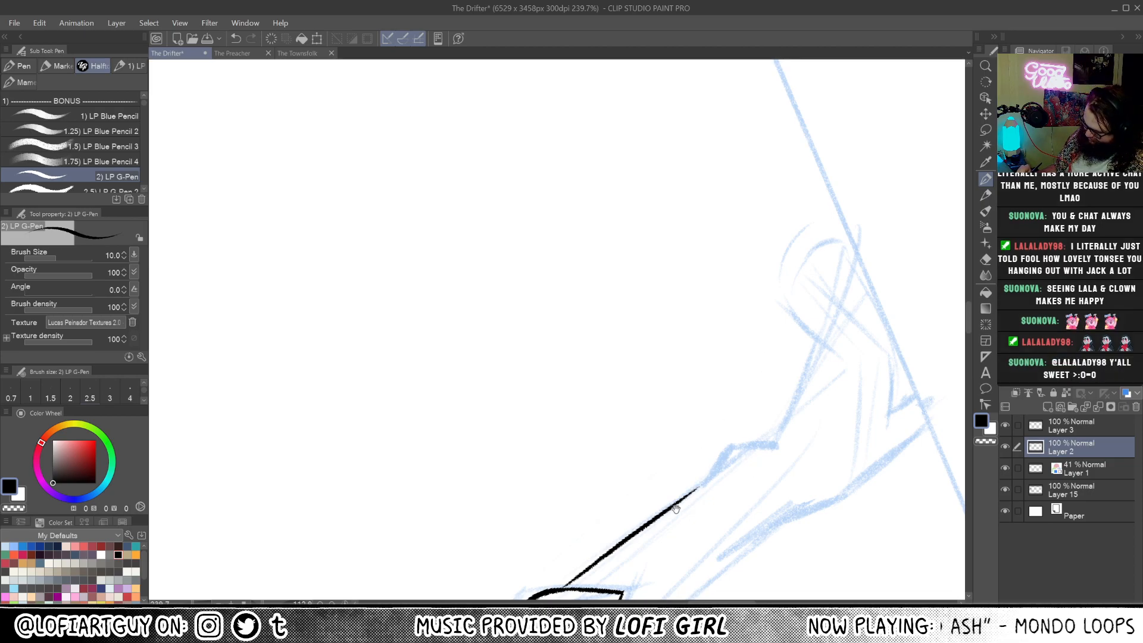
left_click_drag(675, 508, 729, 433)
key("ctrl+z")
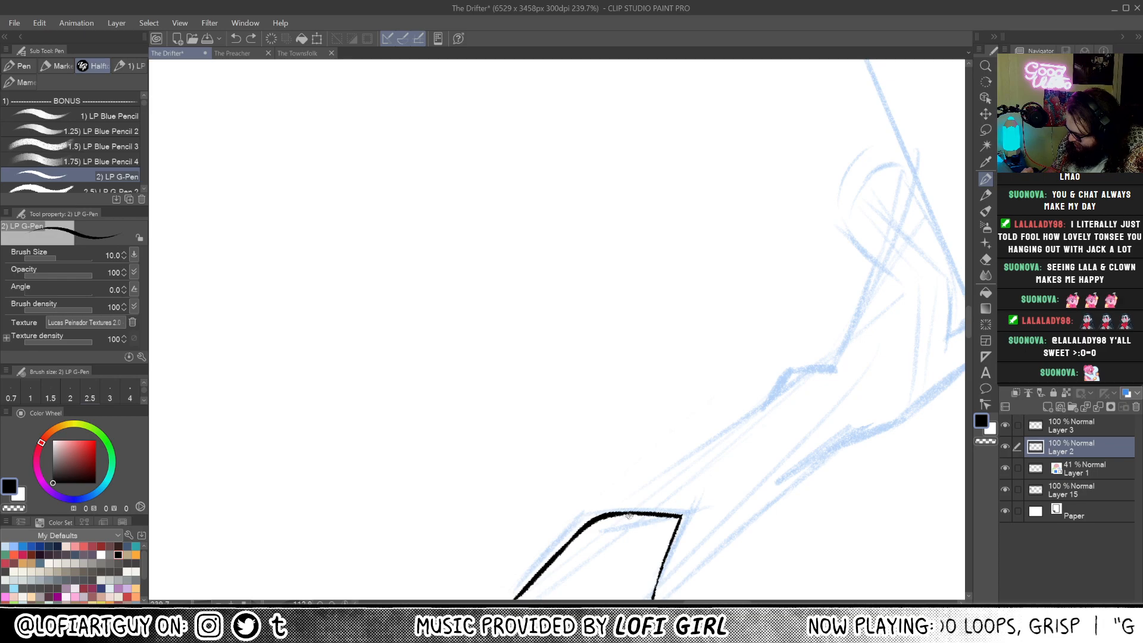
- Ink the inner edge of the boot shaft as a thick line from the flare's inner edge toward the ankle
left_click_drag(628, 517, 641, 383)
mouse_move(577, 575)
left_mouse_down()
mouse_move(620, 485)
mouse_move(872, 235)
left_mouse_up()
mouse_move(828, 397)
left_mouse_down()
mouse_move(810, 316)
mouse_move(674, 497)
left_mouse_up()
left_click_drag(752, 386, 645, 497)
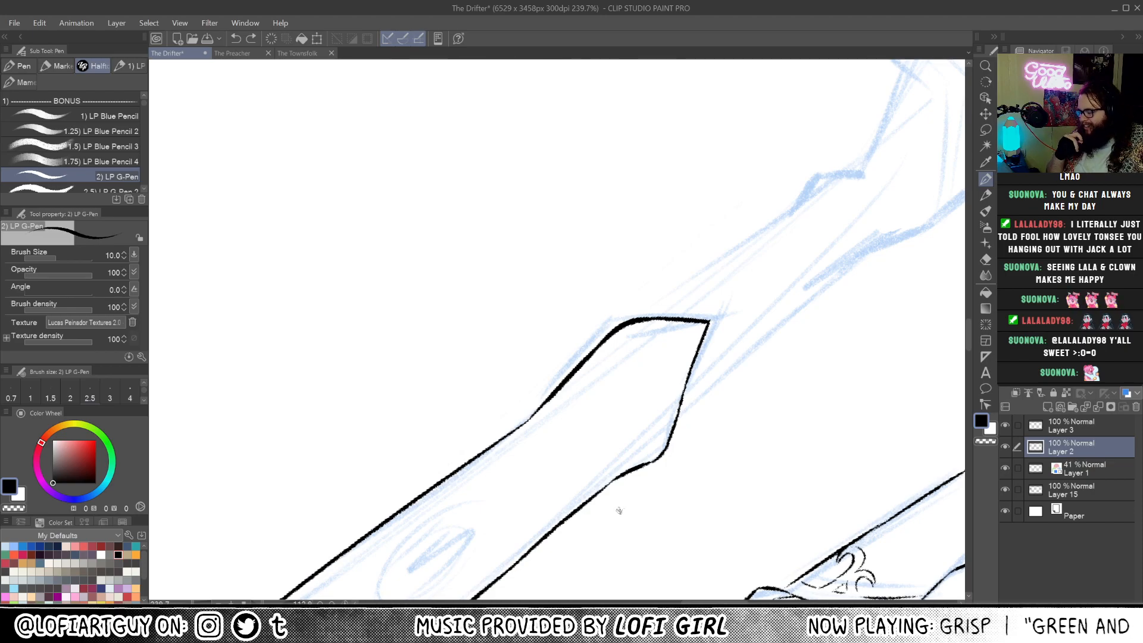
left_click_drag(698, 424, 674, 467)
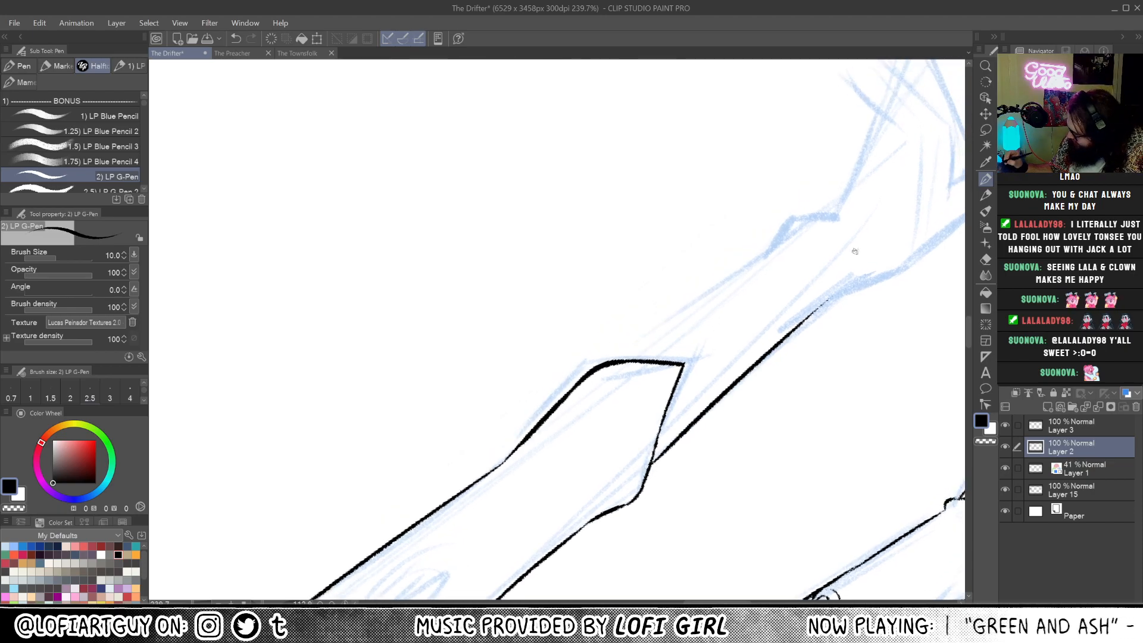
left_click_drag(648, 468, 865, 275)
- Ink the outer edge of the boot shaft from the trouser hem to the sketched bump above the foot
left_click_drag(725, 335, 702, 453)
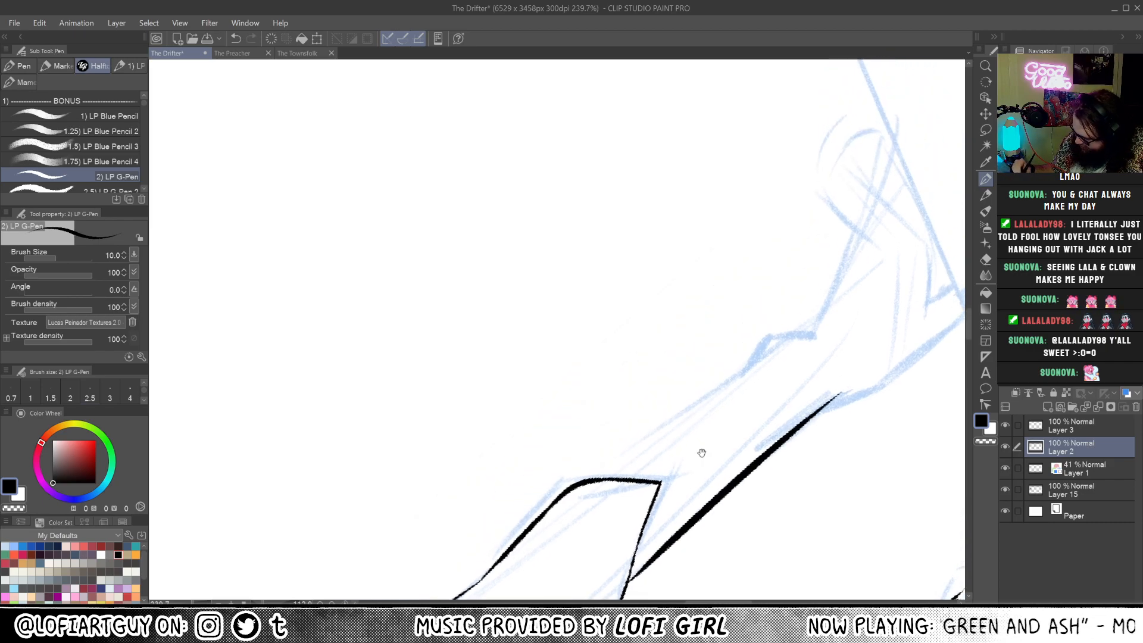
key("ctrl+z")
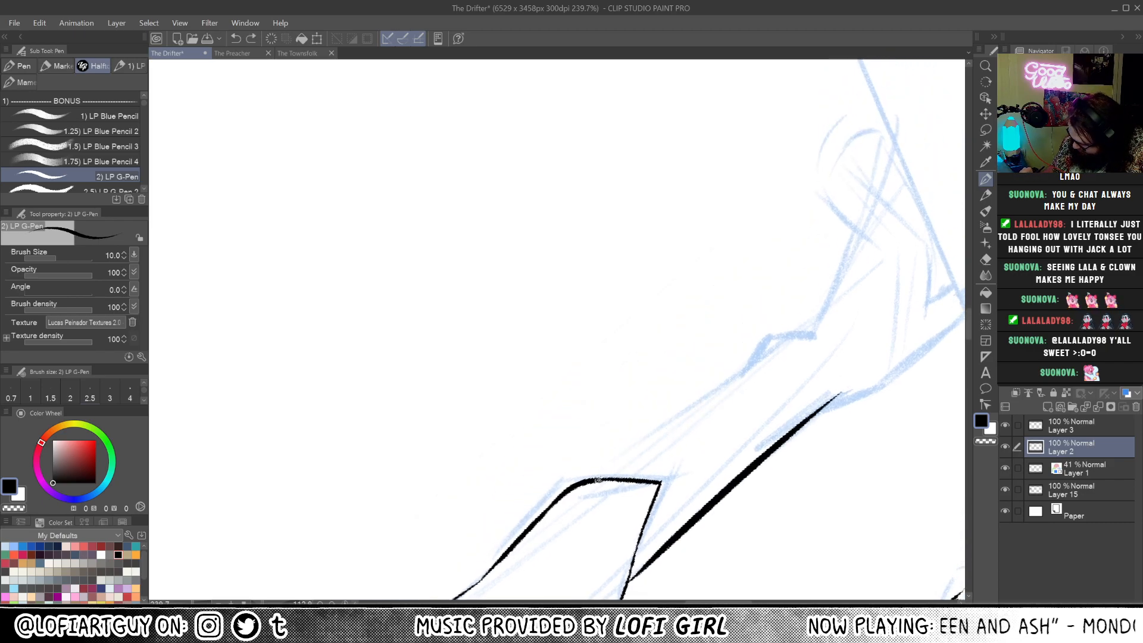
left_click_drag(610, 473, 743, 377)
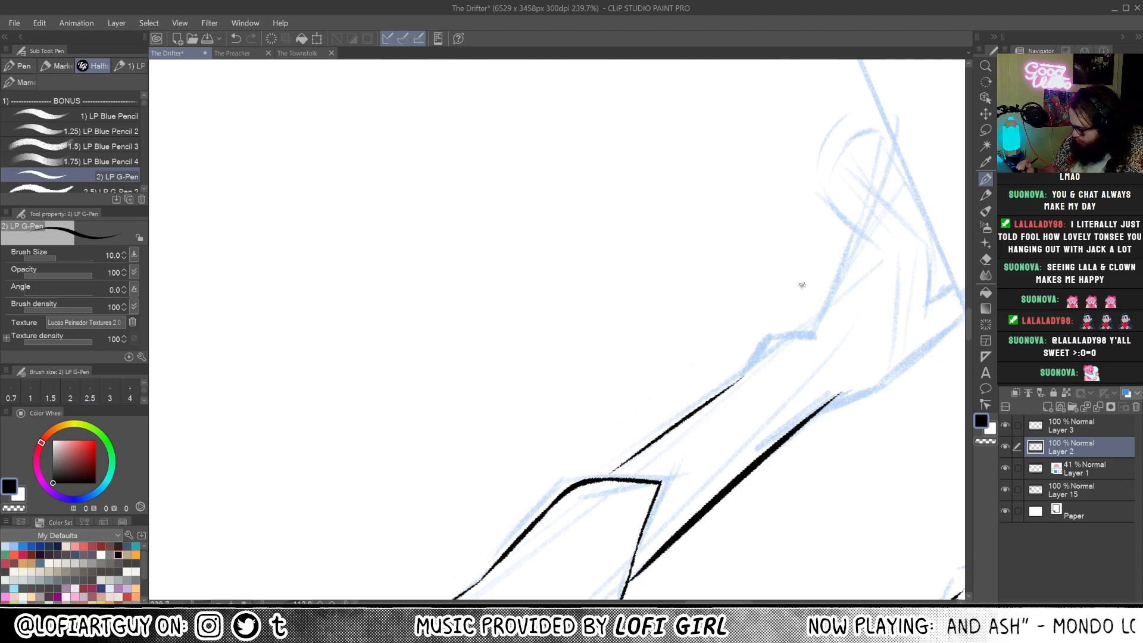
- Ink the bump on the outer edge of the boot shaft above the foot, curving over its crest
left_click_drag(759, 379, 705, 460)
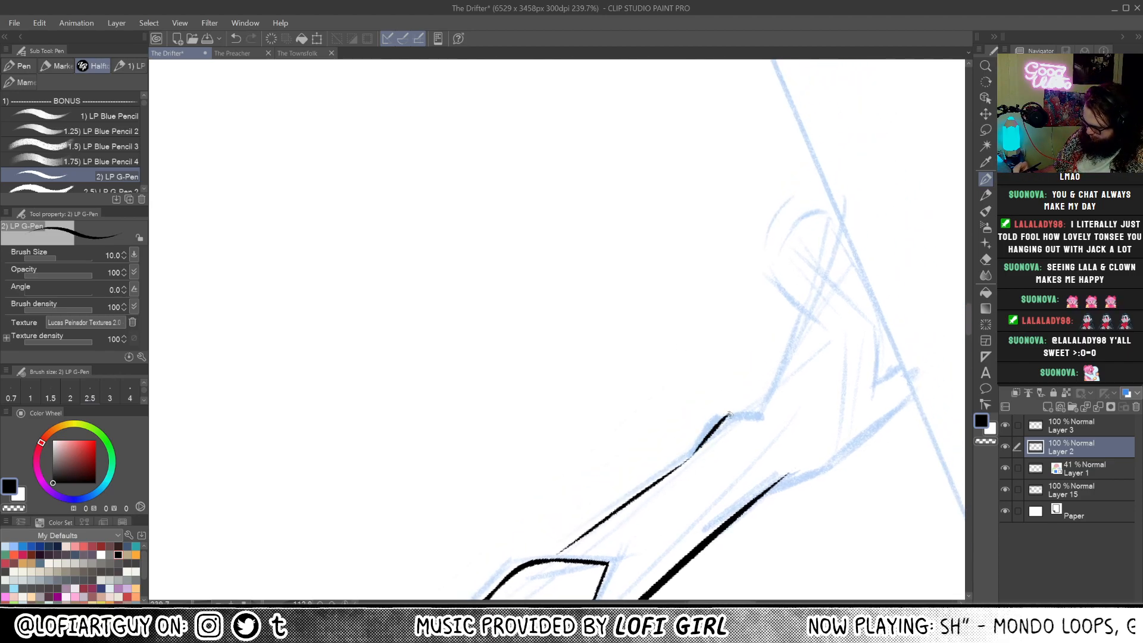
key("r")
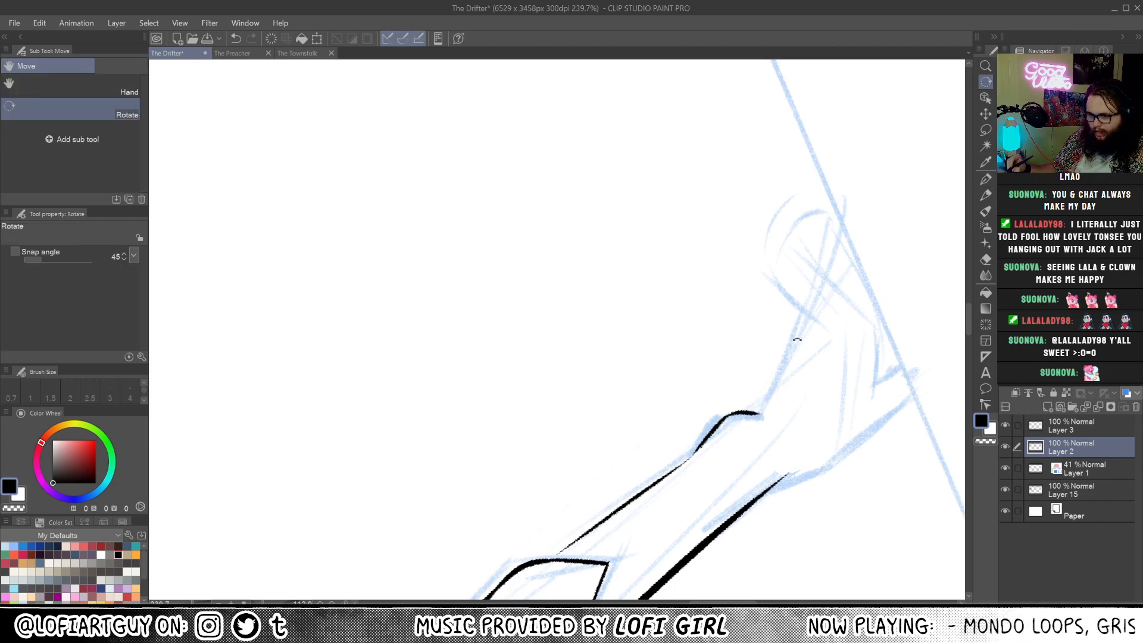
left_click_drag(796, 340, 697, 409)
mouse_move(608, 456)
left_mouse_down()
mouse_move(769, 377)
mouse_move(620, 337)
mouse_move(729, 372)
mouse_move(701, 448)
left_mouse_up()
key("r")
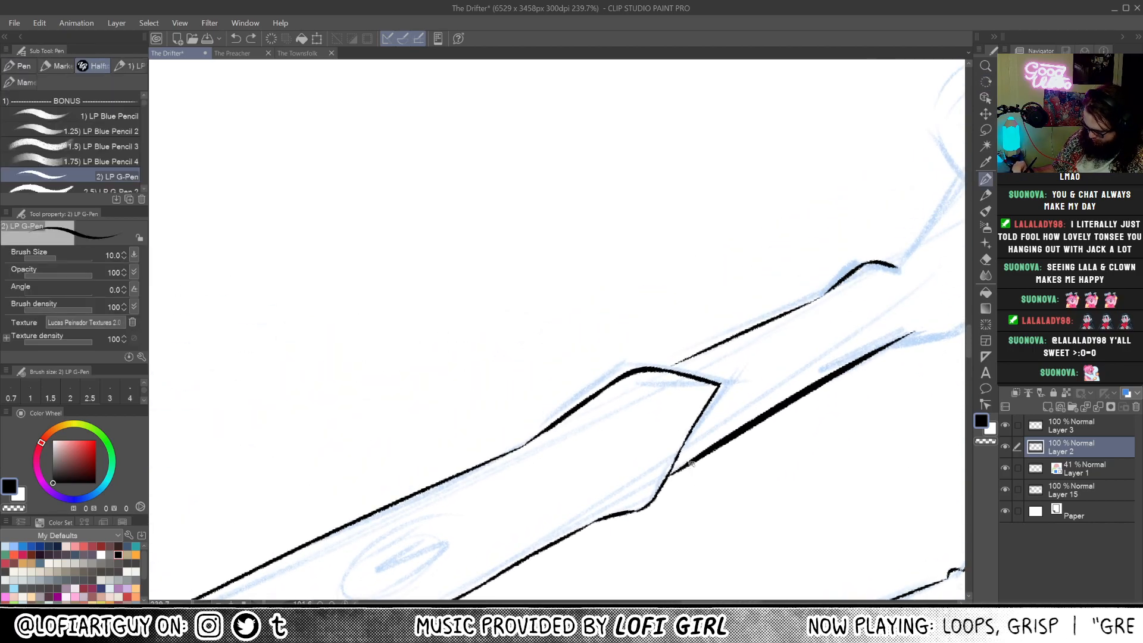
- Ink the thin trim line on the boot shaft parallel to both sides of the trouser flare's pointed hem
mouse_move(748, 365)
left_mouse_down()
mouse_move(745, 387)
mouse_move(707, 416)
left_mouse_up()
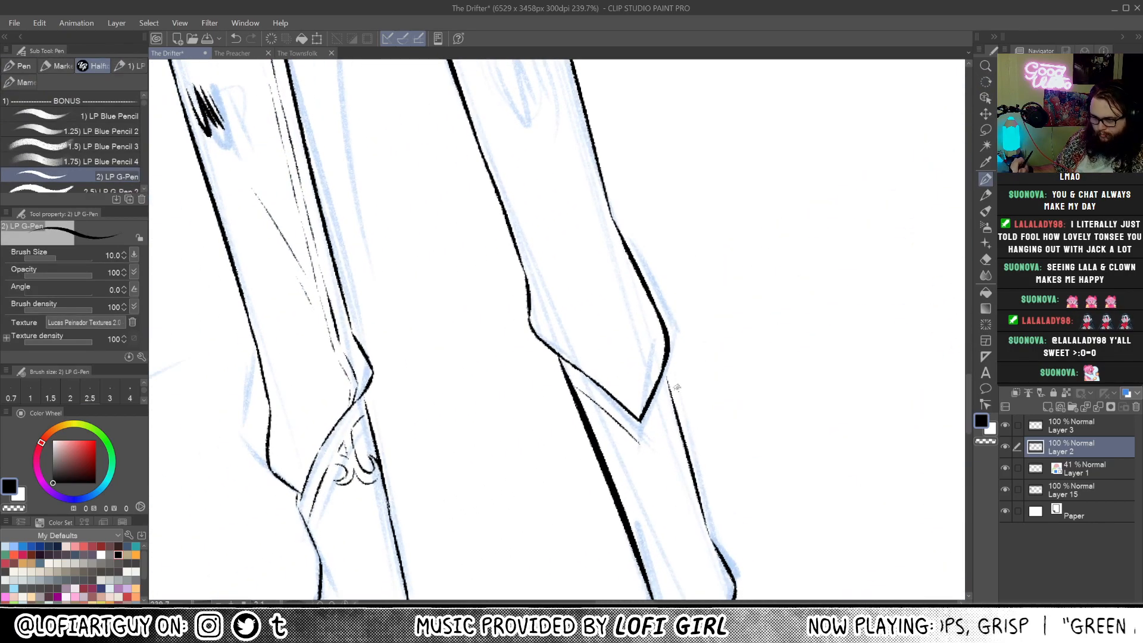
left_click_drag(667, 383, 655, 430)
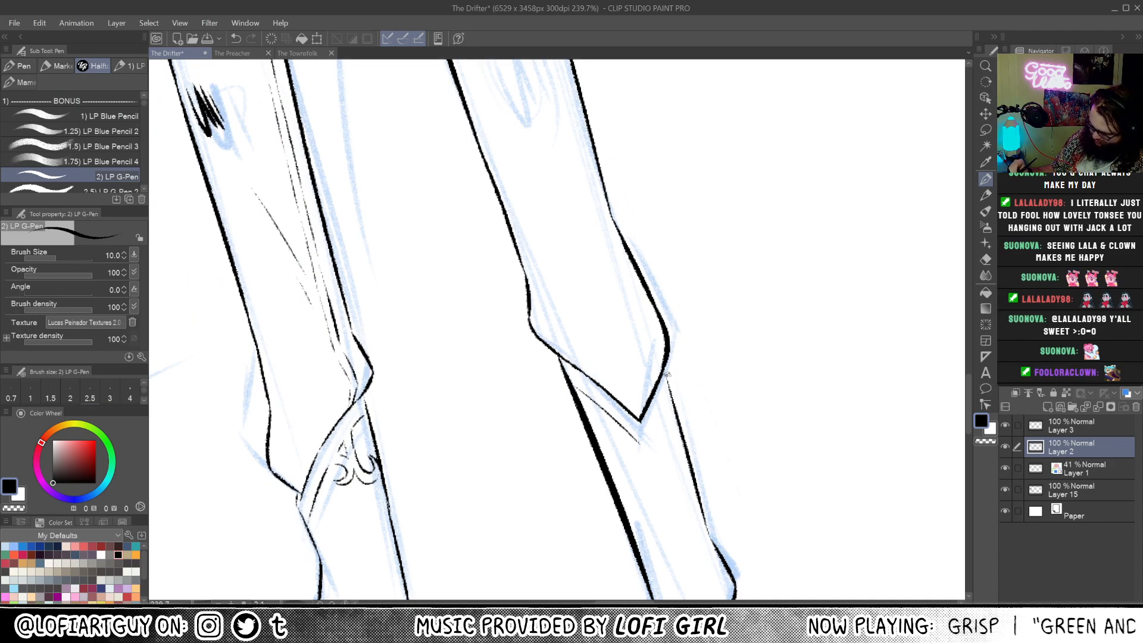
key("ctrl+z")
left_click_drag(666, 386, 644, 443)
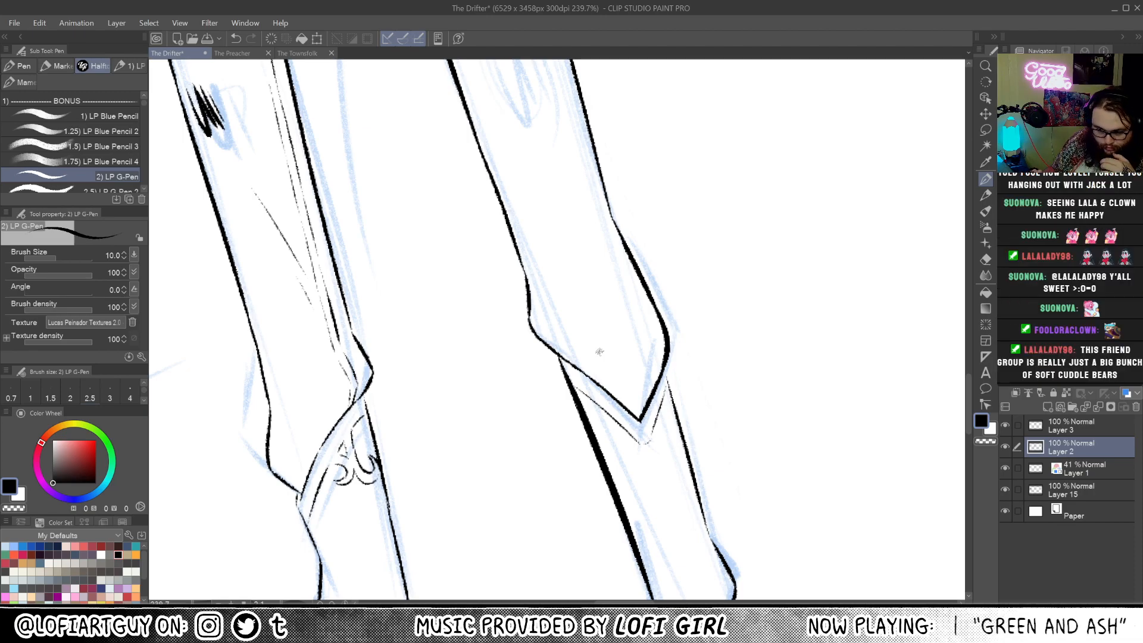
- Ink the small scroll ornament below the trim on the boot's inner side and erase its stray strokes
key("r")
left_click_drag(600, 352, 663, 499)
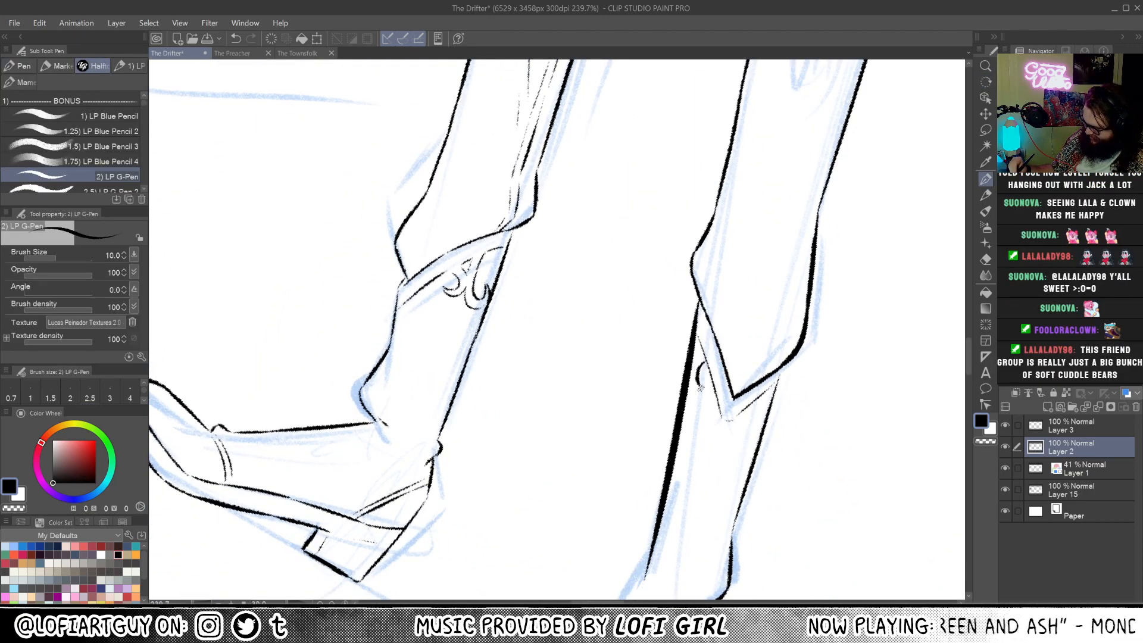
left_click_drag(702, 370, 690, 387)
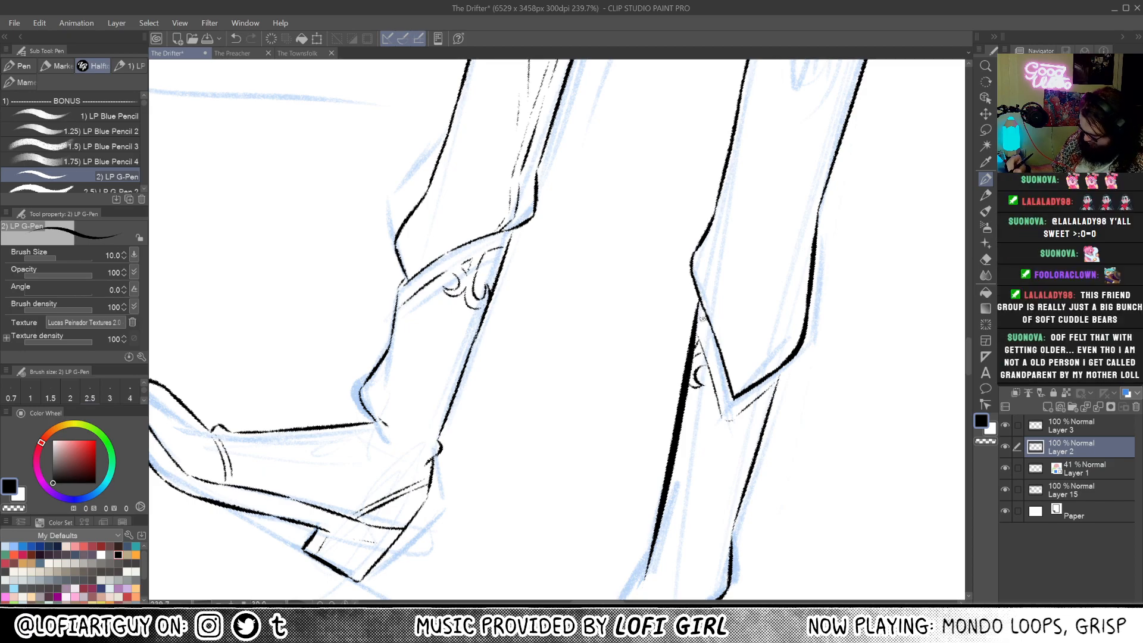
key("ctrl+z")
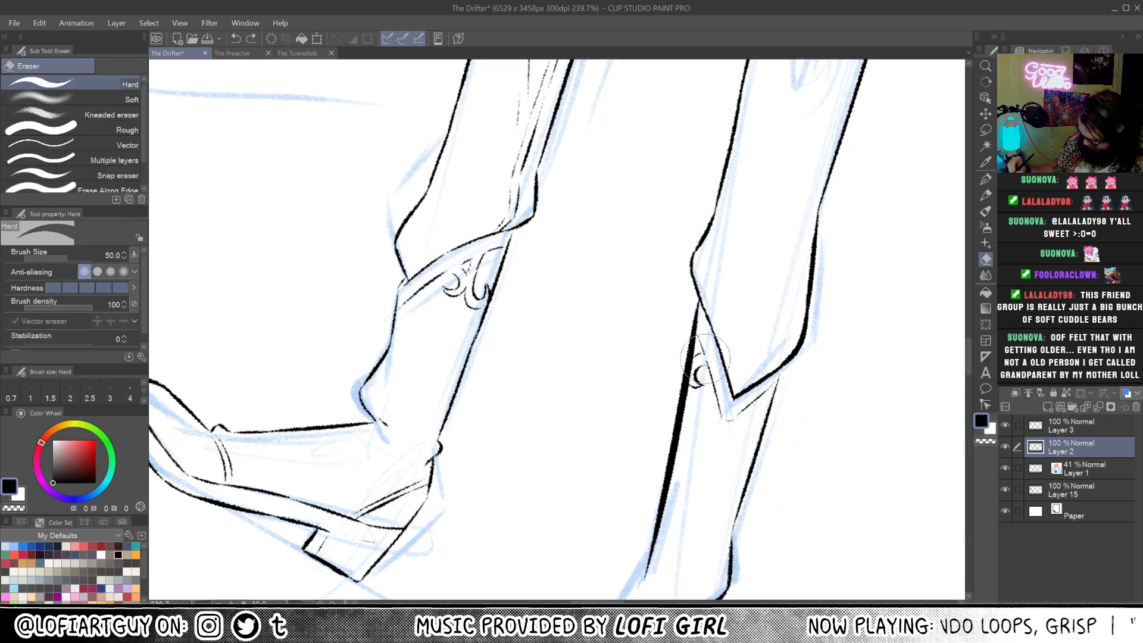
left_click_drag(698, 322, 684, 387)
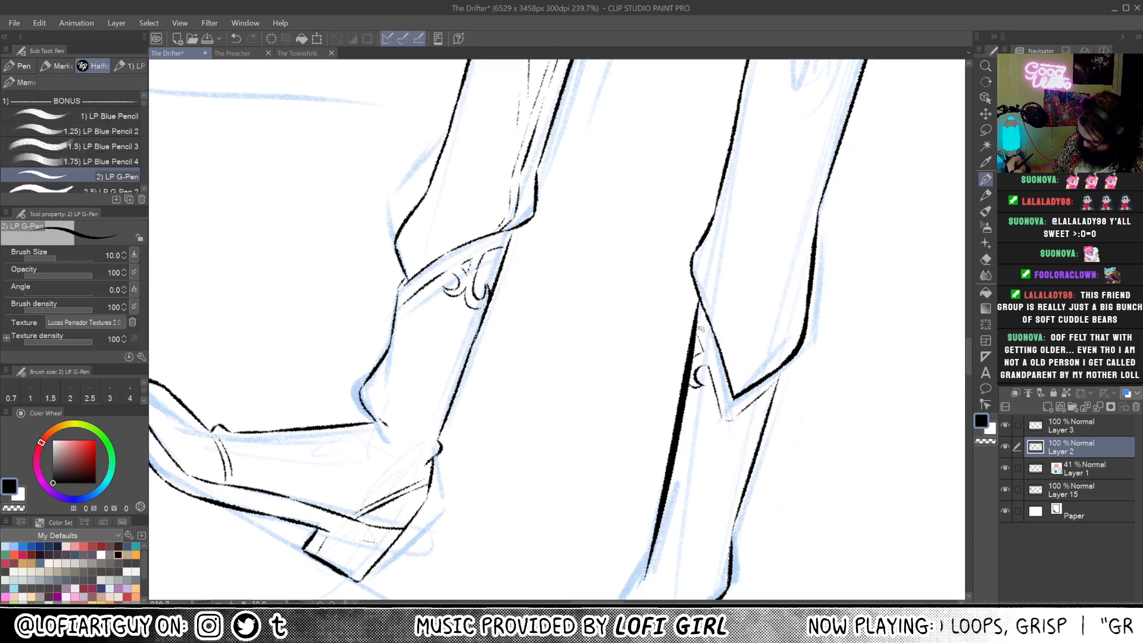
key("e")
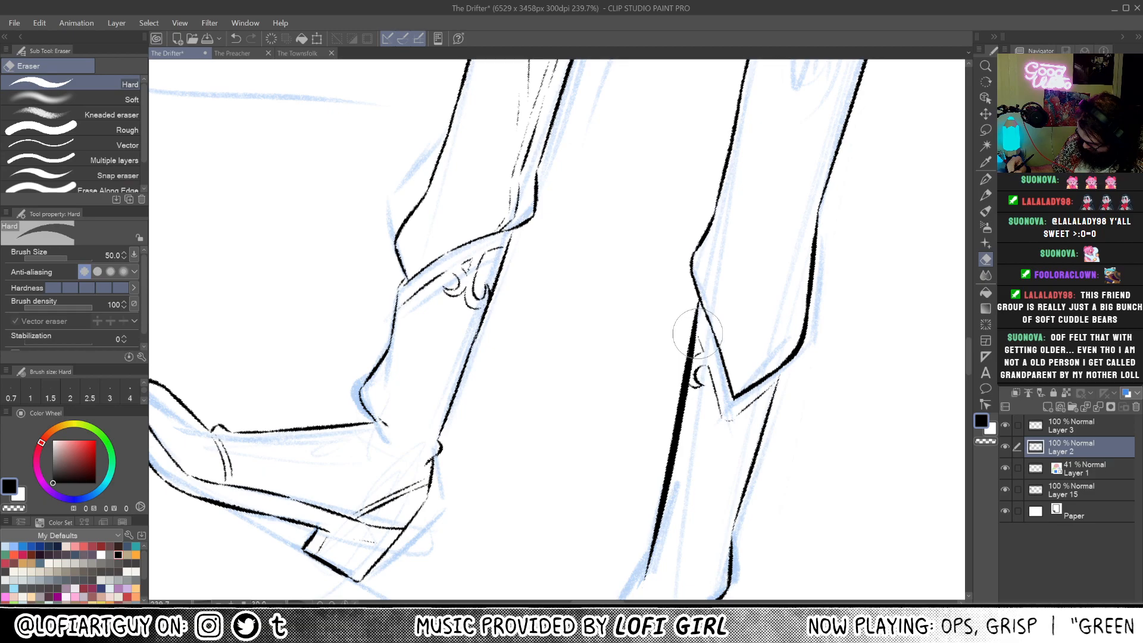
key("p")
left_click_drag(770, 359, 674, 337)
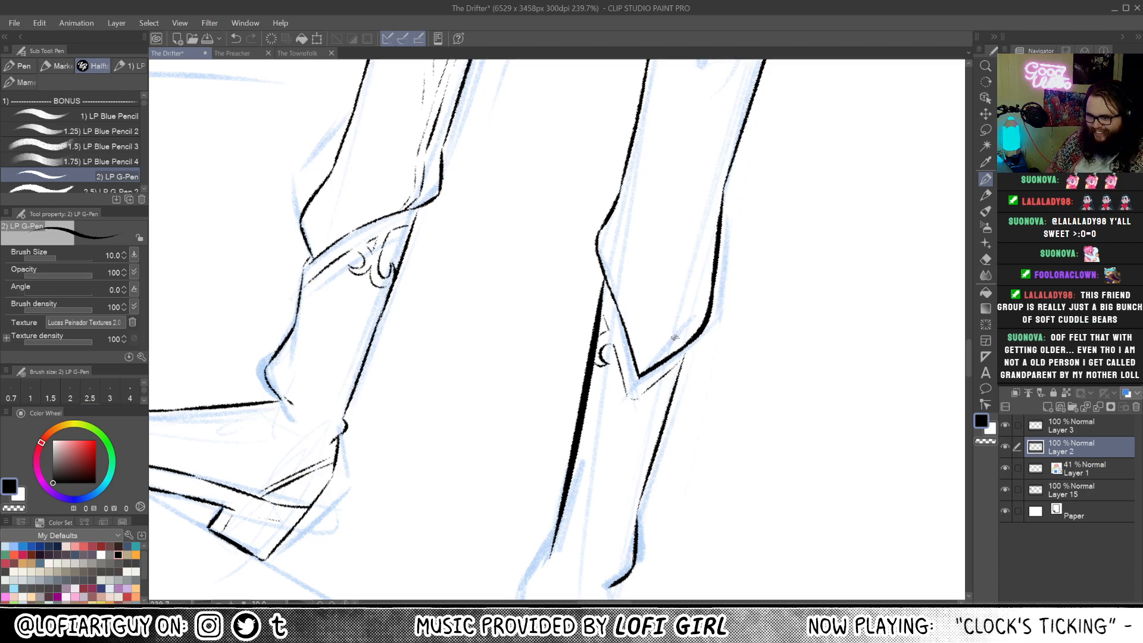
- Ink a small matching curl below the trim on the boot's outer side
left_click_drag(649, 375, 733, 390)
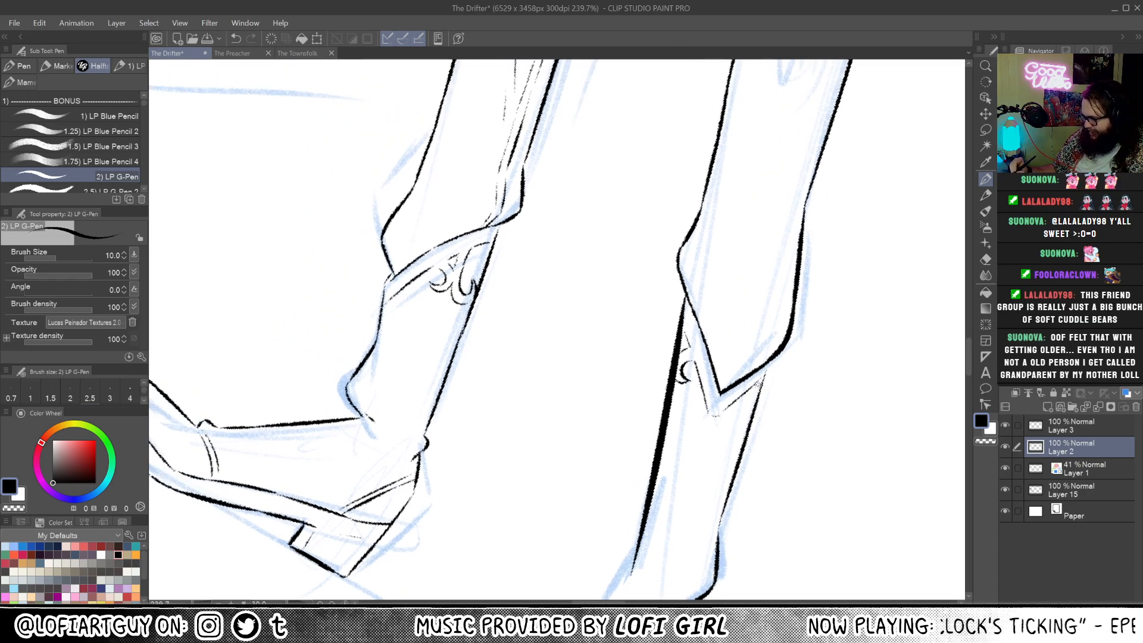
key("e")
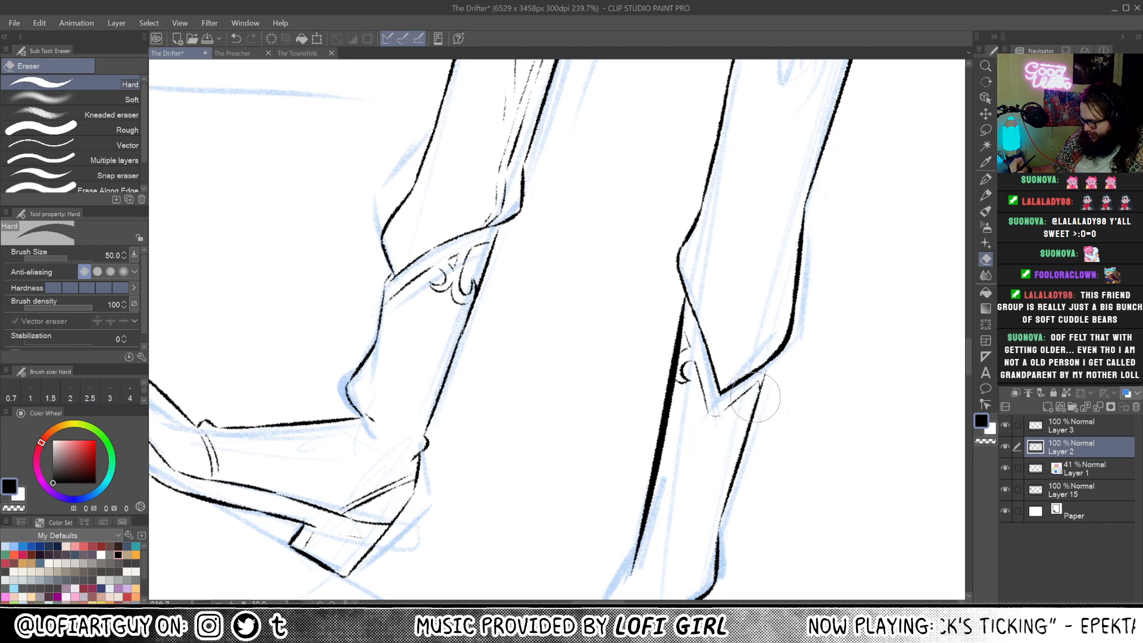
key("p")
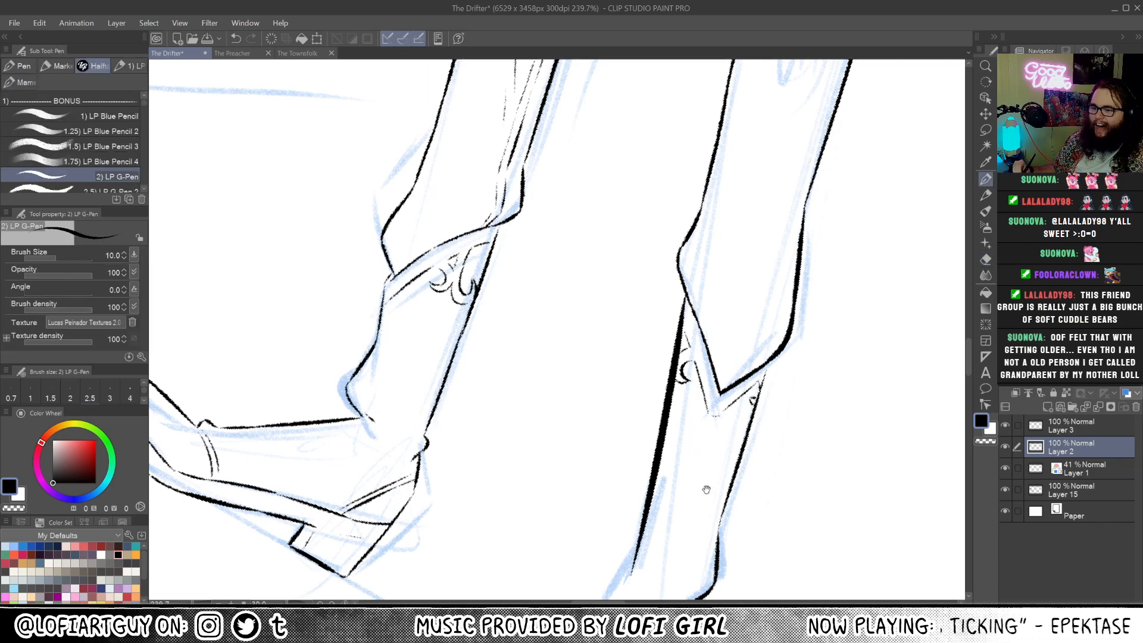
left_click_drag(630, 502, 556, 539)
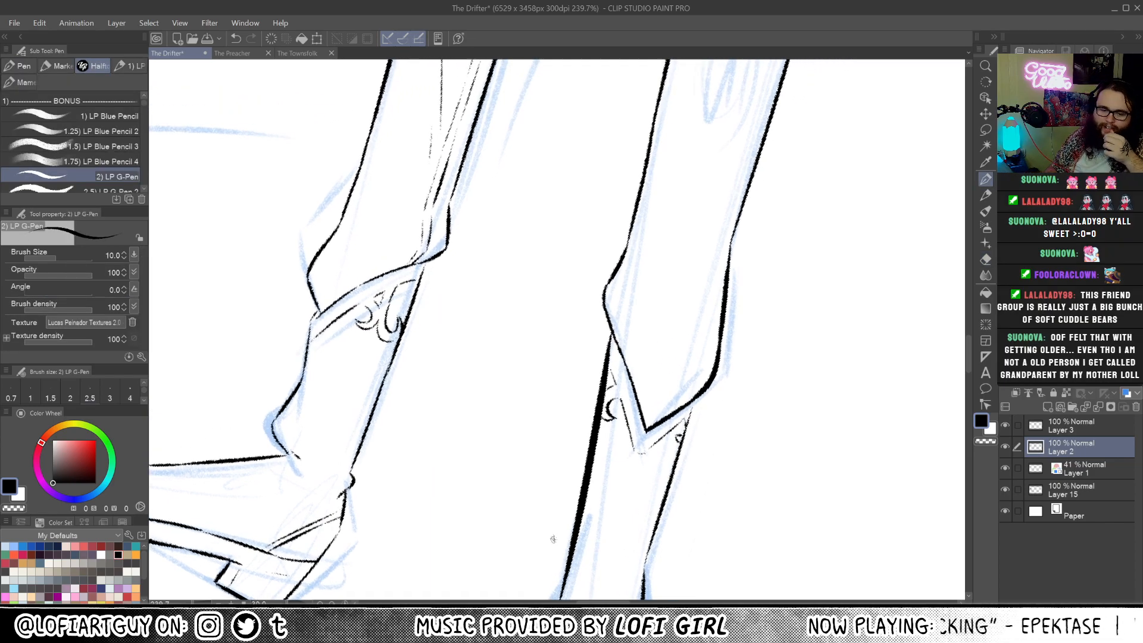
- Ink the back edge of the boot from the thick shaft line around the ankle and down the heel to the ground line
key("r")
mouse_move(554, 539)
left_mouse_down()
mouse_move(605, 577)
mouse_move(602, 523)
mouse_move(699, 498)
mouse_move(656, 532)
mouse_move(702, 453)
mouse_move(746, 338)
mouse_move(744, 384)
left_mouse_up()
key("ctrl+z")
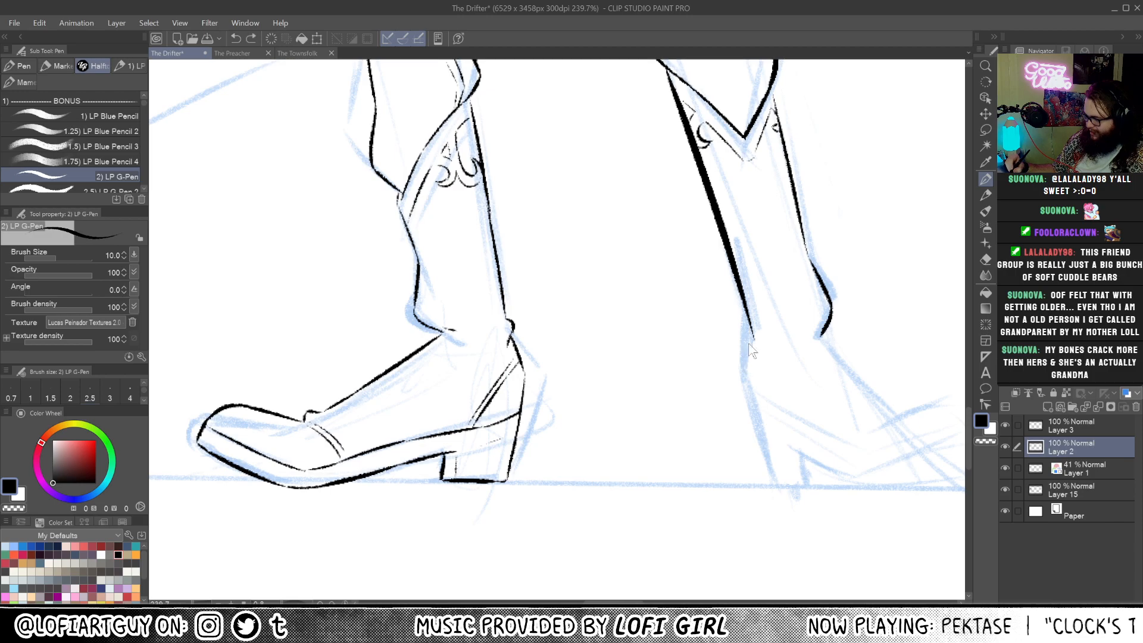
left_click_drag(749, 321, 744, 387)
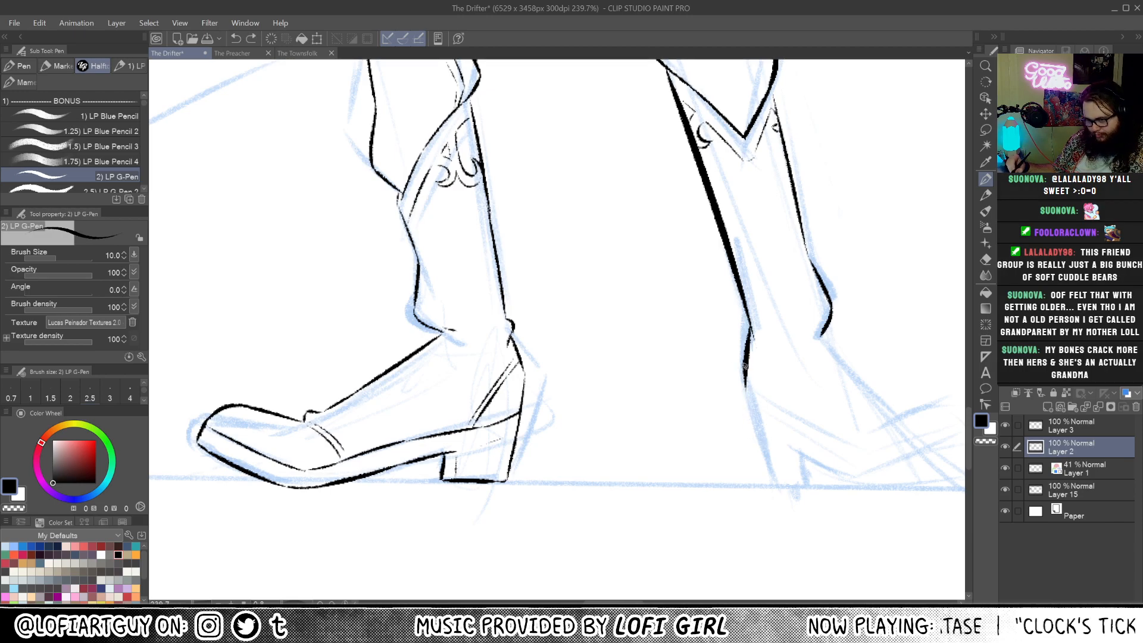
left_click_drag(747, 358, 762, 439)
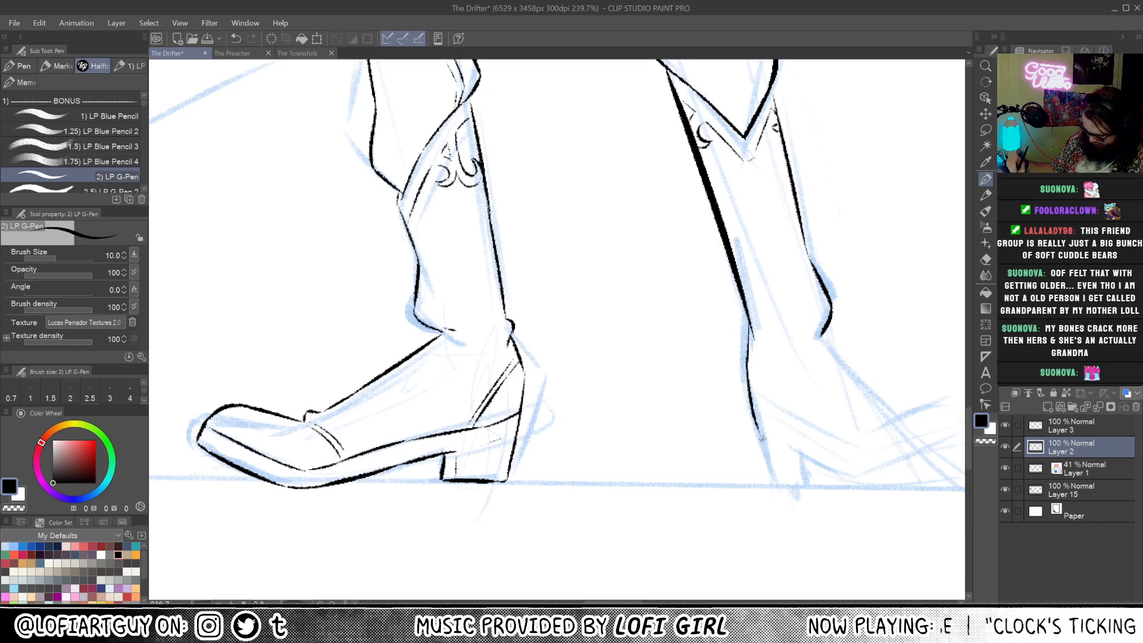
key("ctrl+z")
left_click_drag(747, 368, 763, 441)
key("ctrl+z")
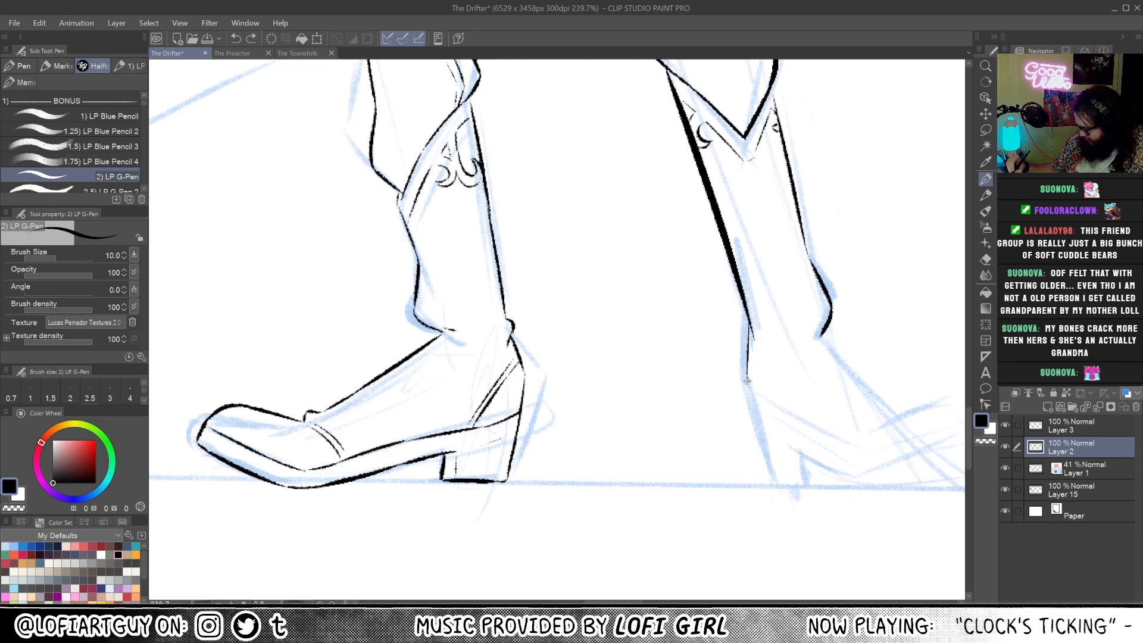
left_click_drag(747, 380, 772, 483)
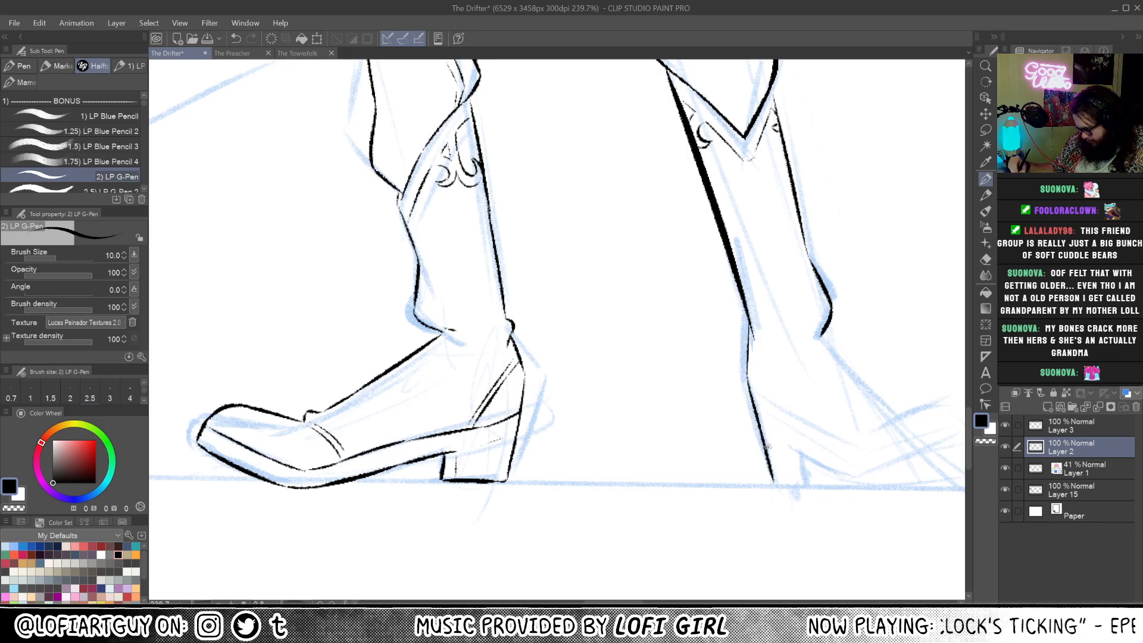
- Ink the underside of the boot's arch from the front of the heel to the ball of the foot
left_click_drag(774, 417, 698, 405)
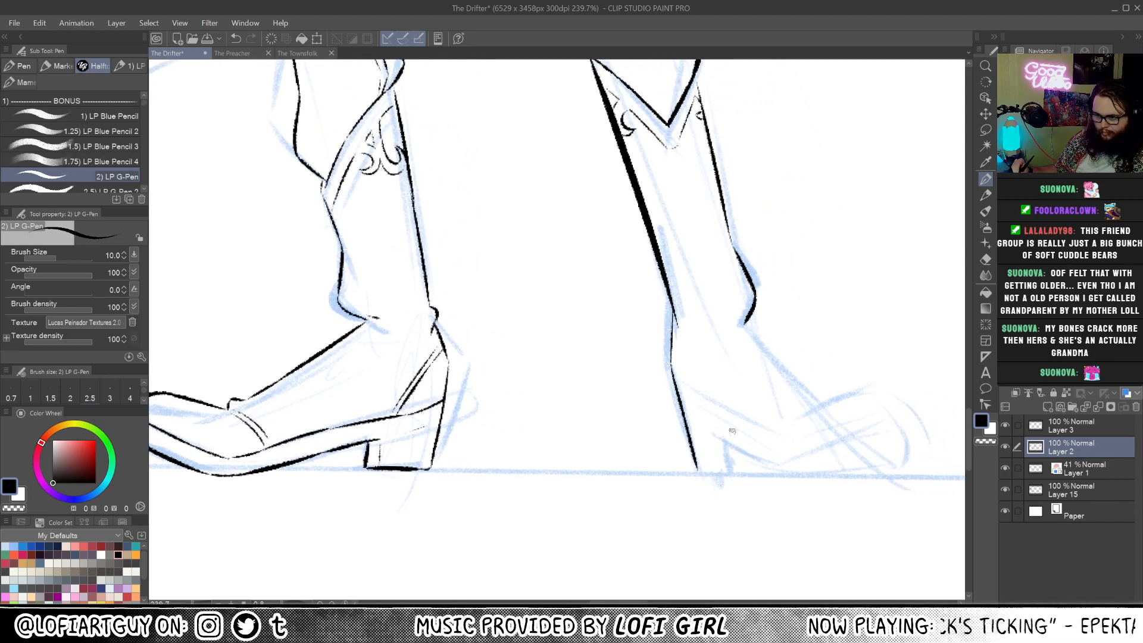
mouse_move(725, 447)
left_mouse_down()
mouse_move(748, 395)
mouse_move(607, 496)
mouse_move(656, 484)
left_mouse_up()
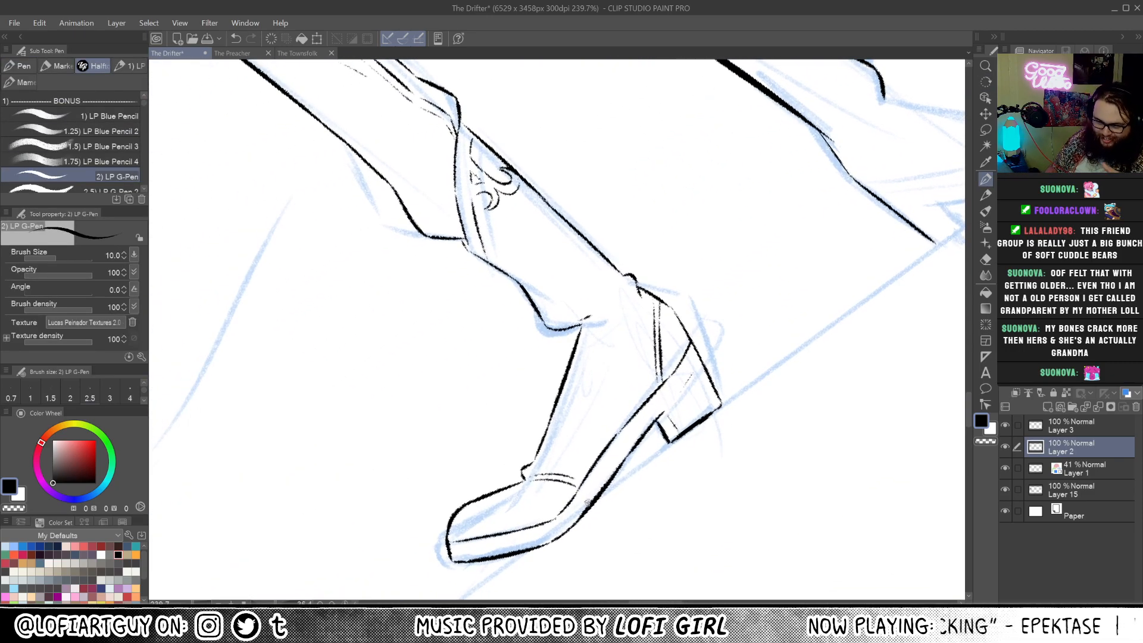
left_click_drag(577, 527, 678, 479)
left_click_drag(779, 410, 567, 462)
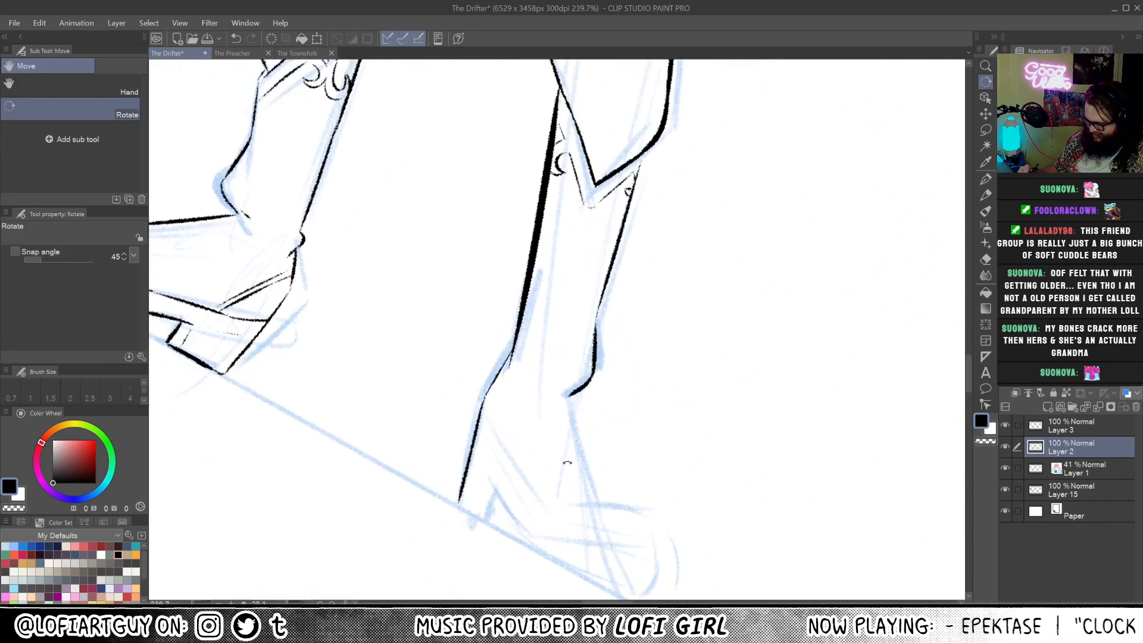
mouse_move(552, 516)
left_mouse_down()
mouse_move(735, 500)
mouse_move(536, 508)
mouse_move(732, 406)
mouse_move(661, 471)
left_mouse_up()
key("ctrl+z")
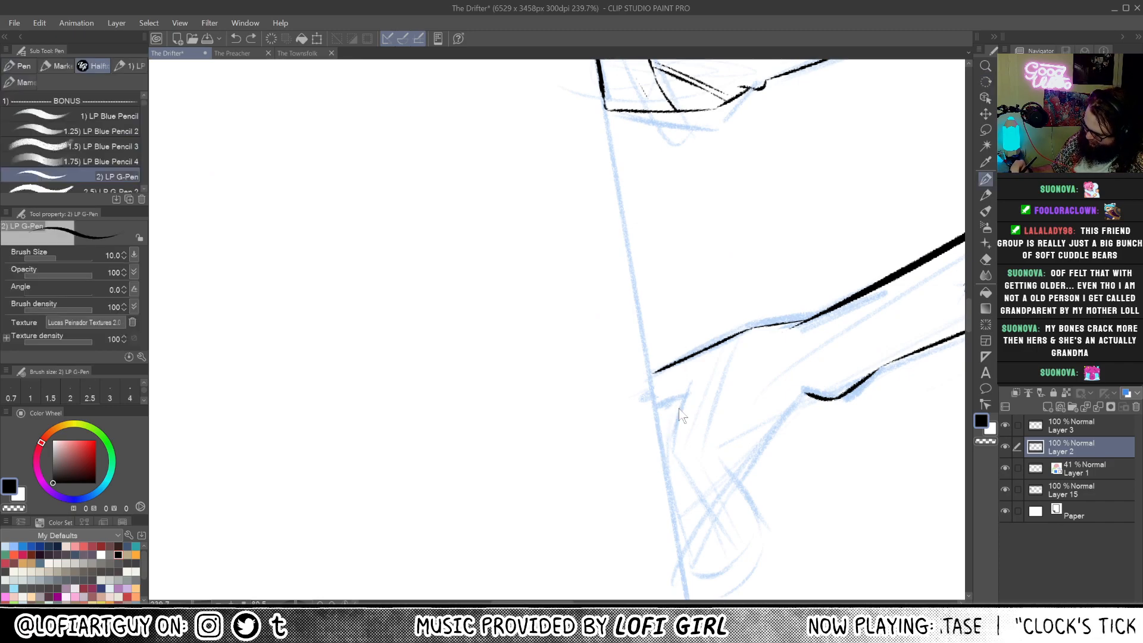
left_click_drag(685, 393, 664, 468)
key("ctrl+z")
mouse_move(682, 397)
left_mouse_down()
mouse_move(661, 496)
mouse_move(678, 552)
left_mouse_up()
key("ctrl+z")
- Ink the bottom of the sole from the ball of the foot to the toe tip, continuing the arch line
left_click_drag(659, 490, 680, 564)
key("ctrl+z")
key("ctrl+z")
left_click_drag(661, 492, 678, 565)
key("ctrl+space")
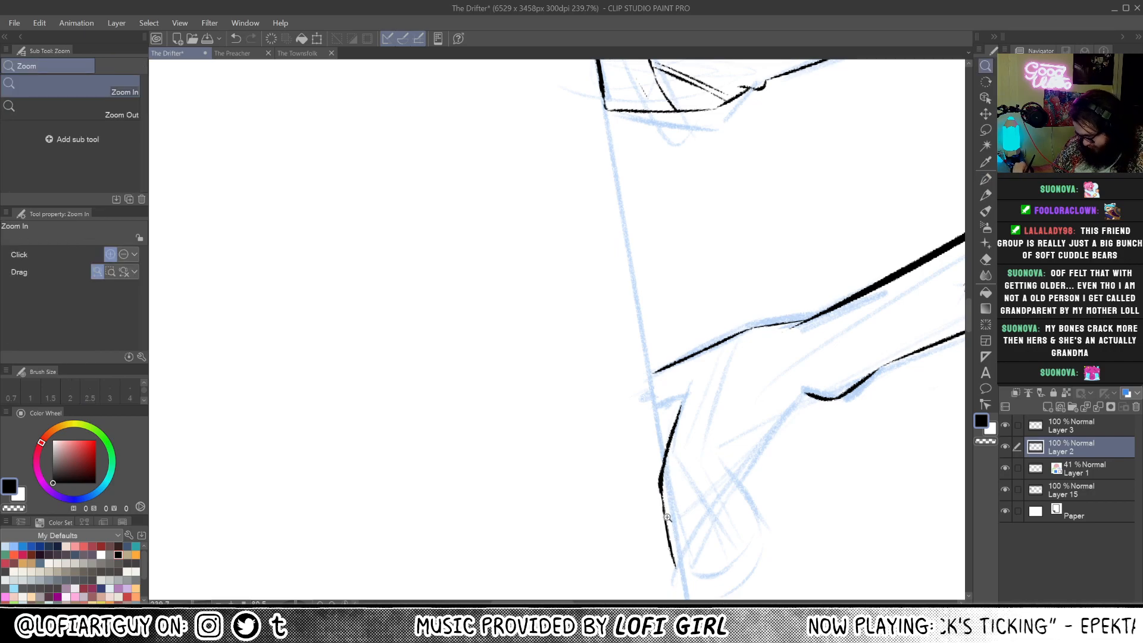
key("ctrl+z")
mouse_move(657, 478)
left_mouse_down()
mouse_move(690, 470)
mouse_move(655, 474)
mouse_move(675, 363)
mouse_move(673, 439)
left_mouse_up()
key("p")
key("ctrl+z")
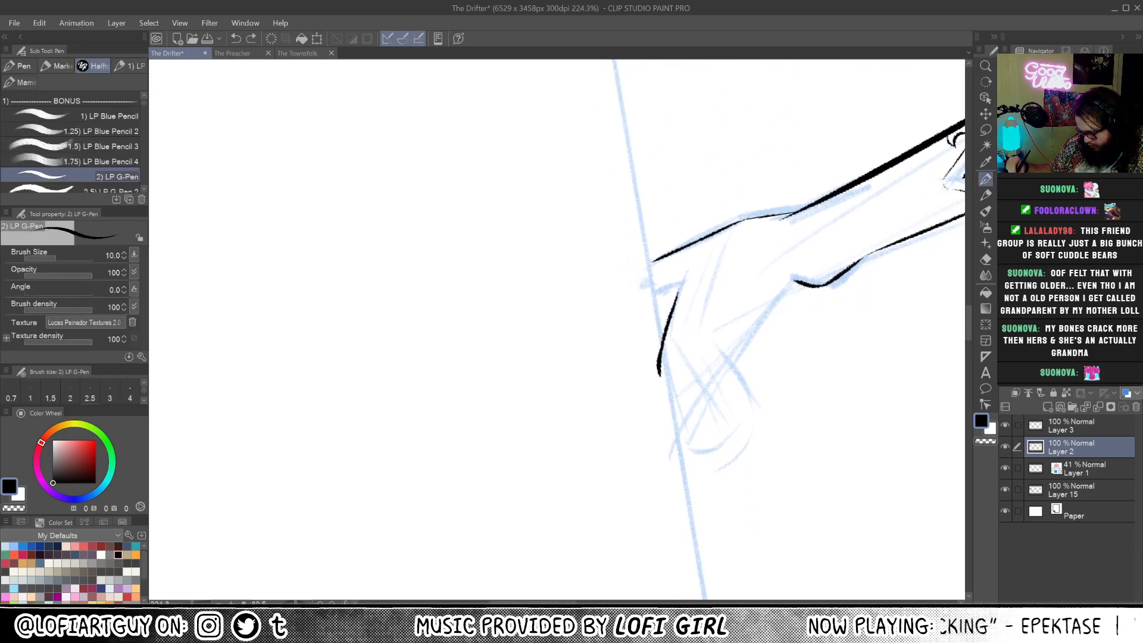
left_click_drag(658, 362, 677, 470)
- Ink the thin upper edge of the sole at the toe, curving it around the tip to meet the sole's bottom line
key("r")
left_click_drag(551, 503, 727, 204)
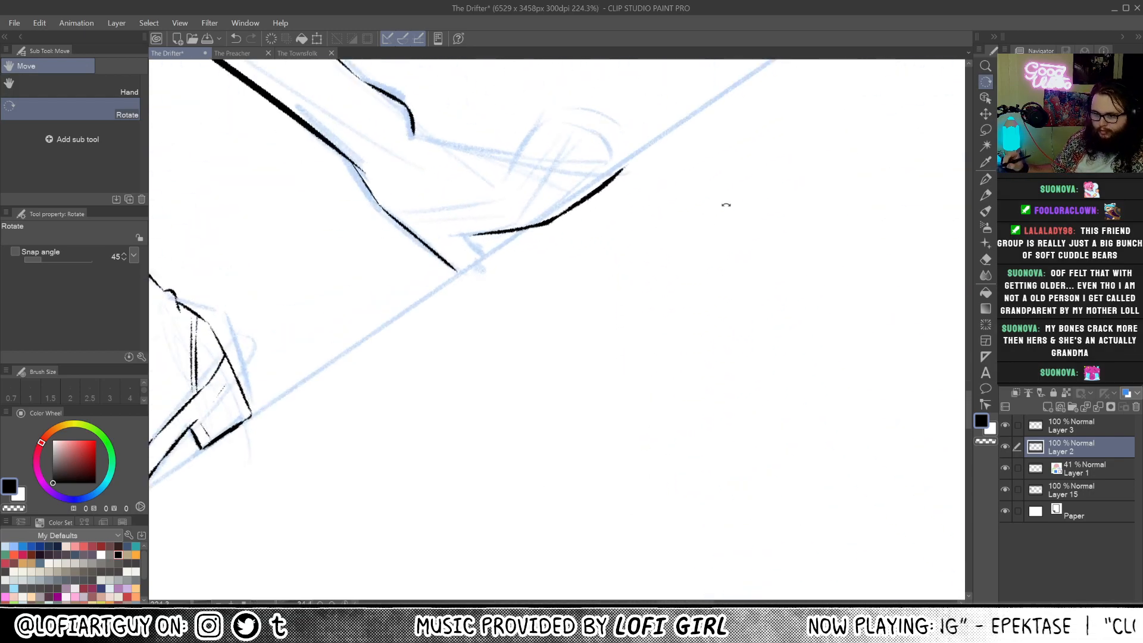
key("space")
left_click_drag(671, 321, 699, 533)
left_click_drag(659, 443, 728, 453)
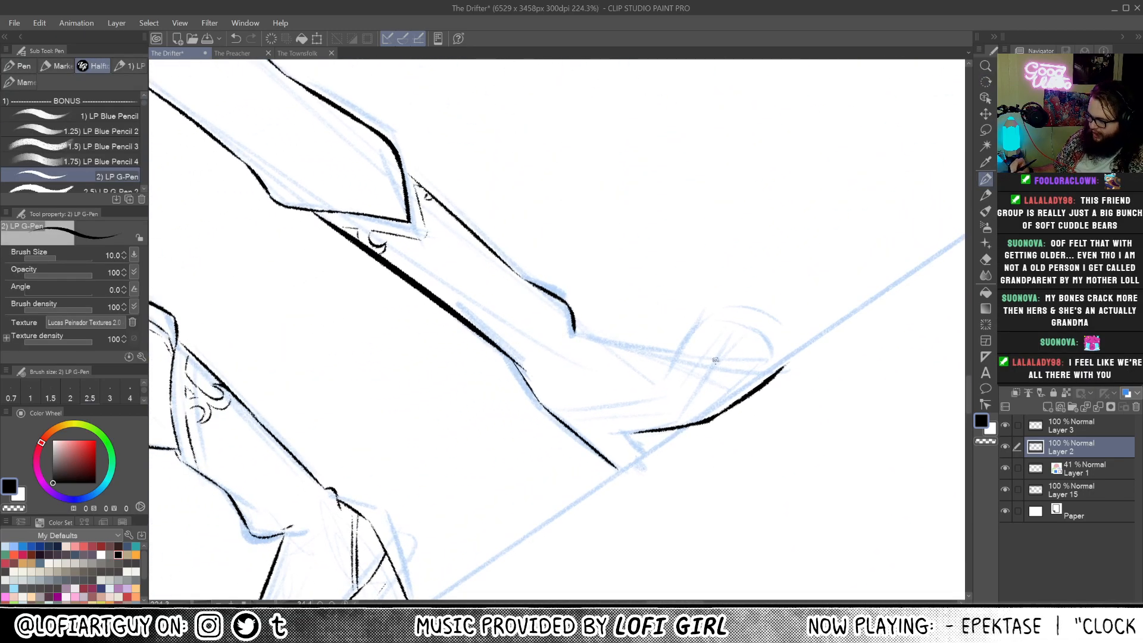
mouse_move(711, 407)
left_mouse_down()
mouse_move(751, 354)
mouse_move(710, 403)
mouse_move(764, 364)
mouse_move(770, 382)
left_mouse_up()
key("ctrl+z")
mouse_move(587, 566)
left_mouse_down()
mouse_move(730, 363)
mouse_move(645, 458)
left_mouse_up()
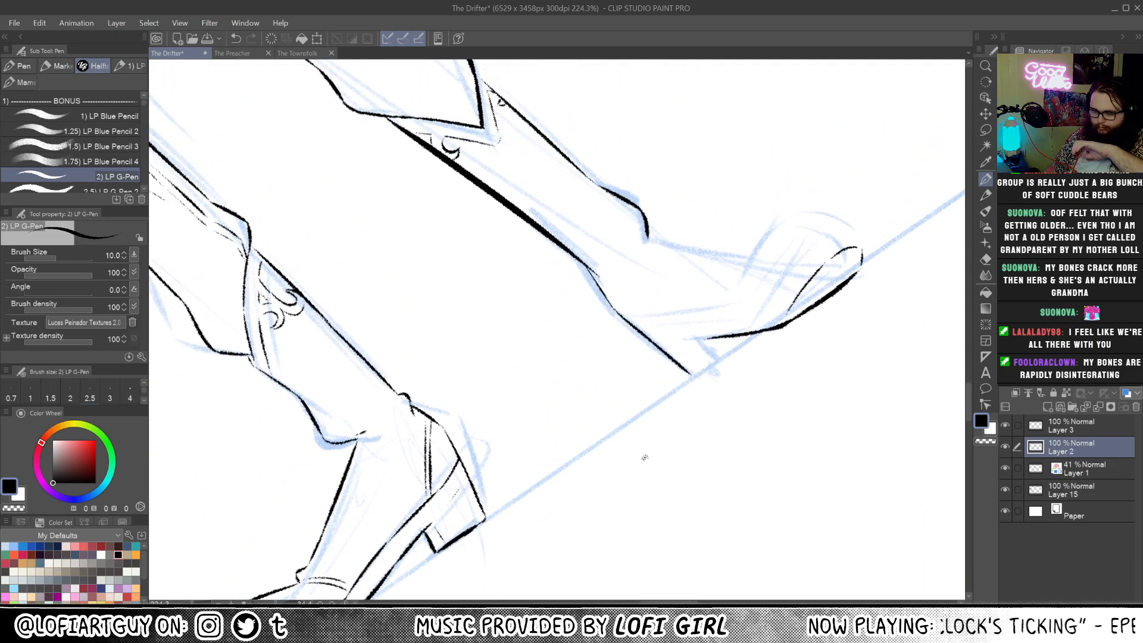
- Ink the rounded top of the toe from the tip back over the foot, plus the heel's short front edge
left_click_drag(854, 235, 767, 374)
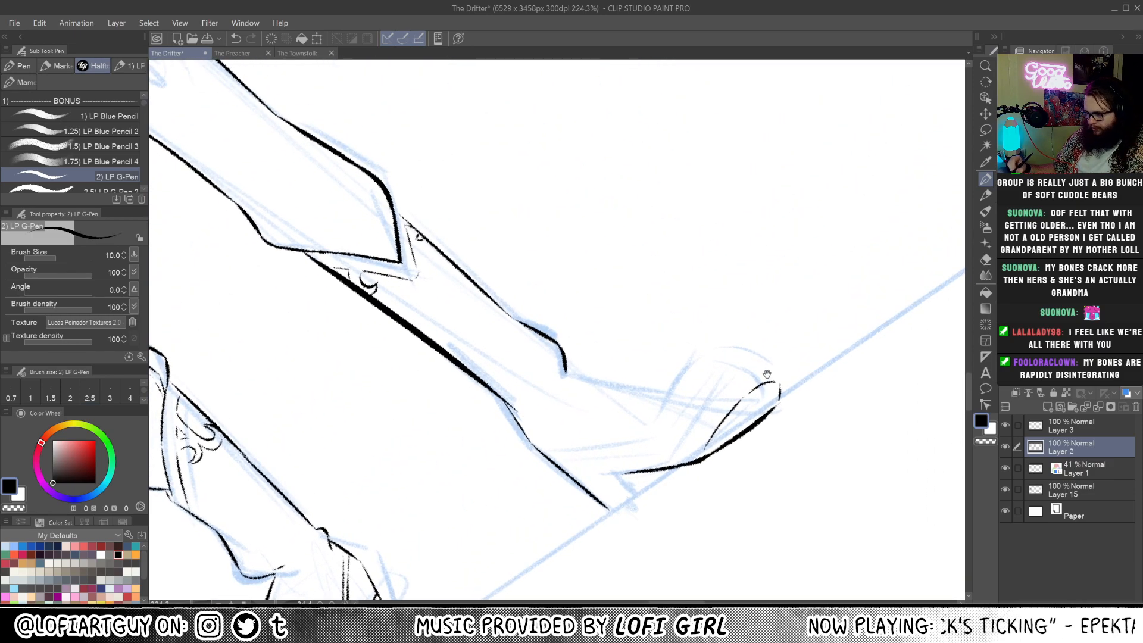
left_click_drag(697, 480, 739, 233)
left_click_drag(650, 141, 697, 414)
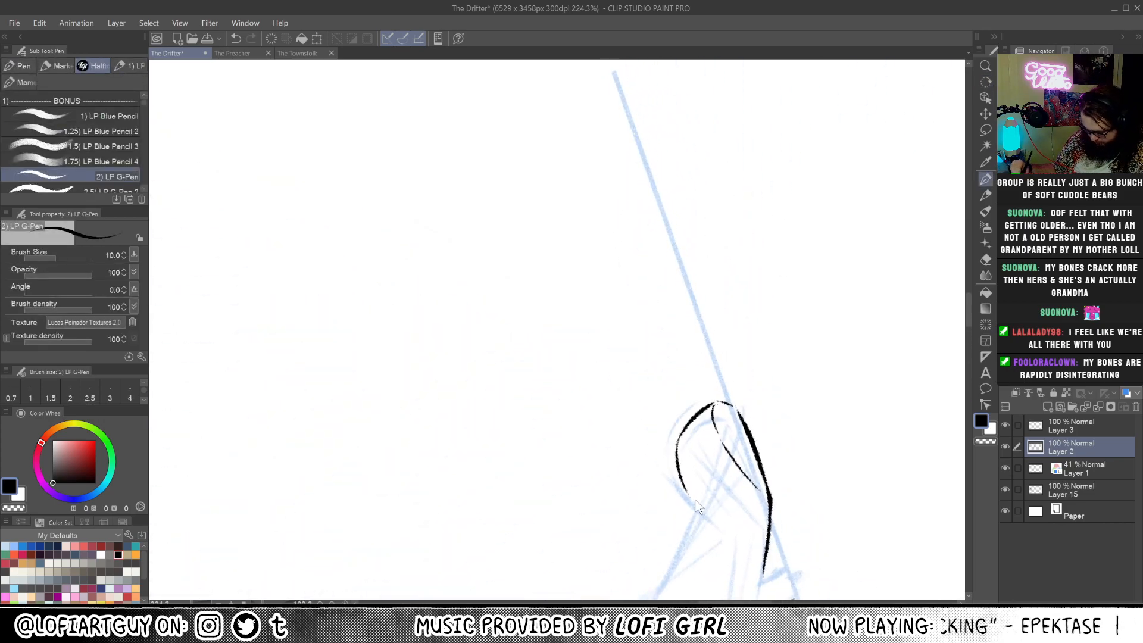
key("ctrl+z")
mouse_move(677, 445)
left_mouse_down()
mouse_move(708, 524)
mouse_move(709, 513)
left_mouse_up()
key("ctrl+z")
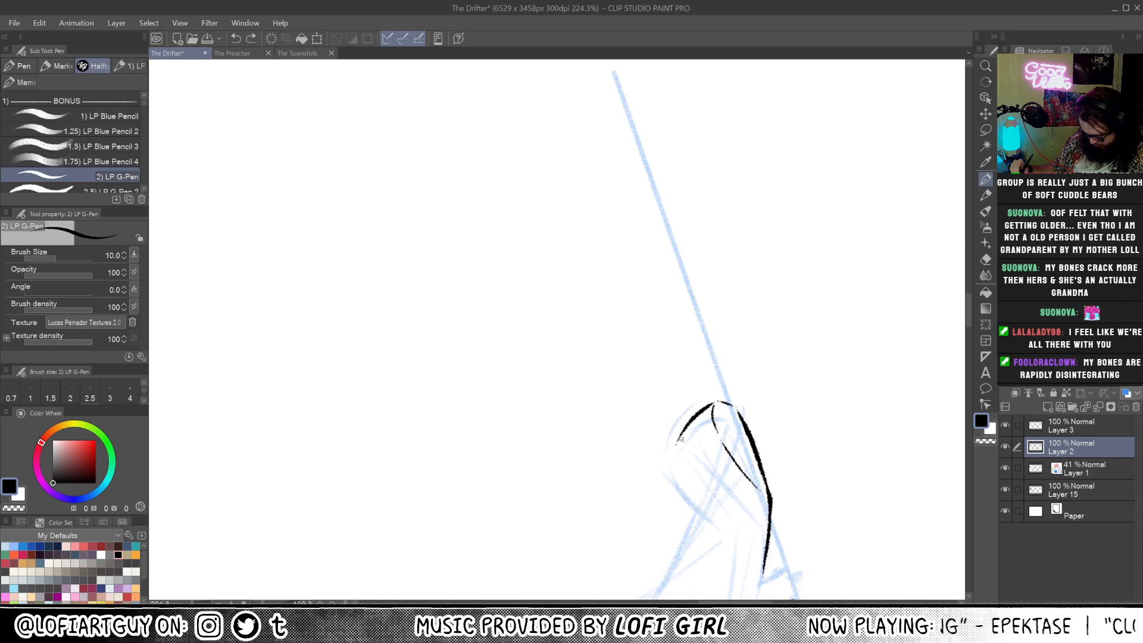
left_click_drag(713, 461, 664, 304)
left_click_drag(665, 325, 699, 501)
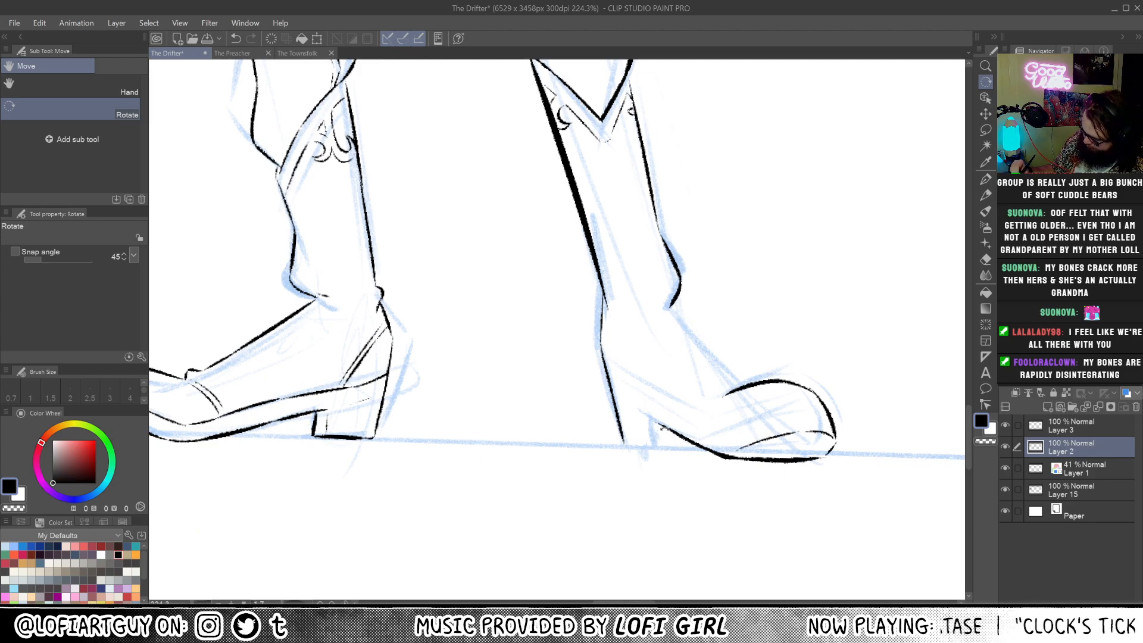
key("p")
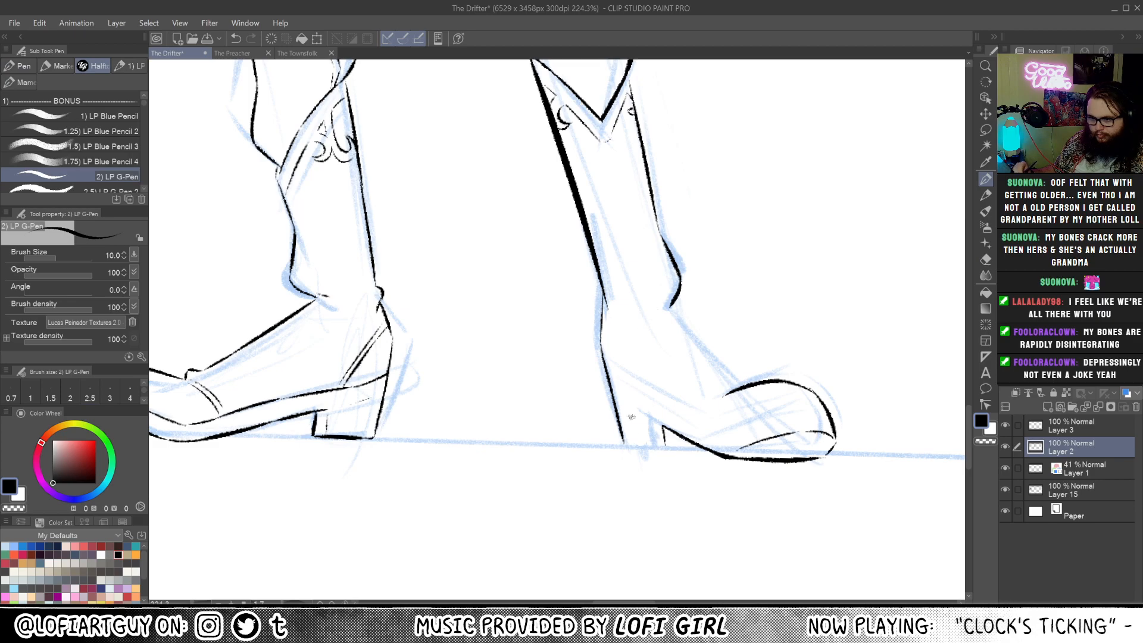
- Ink the bottom edge of the second boot's heel, joining the heel's back line to its front edge
key("r")
left_click_drag(621, 523, 648, 523)
key("p")
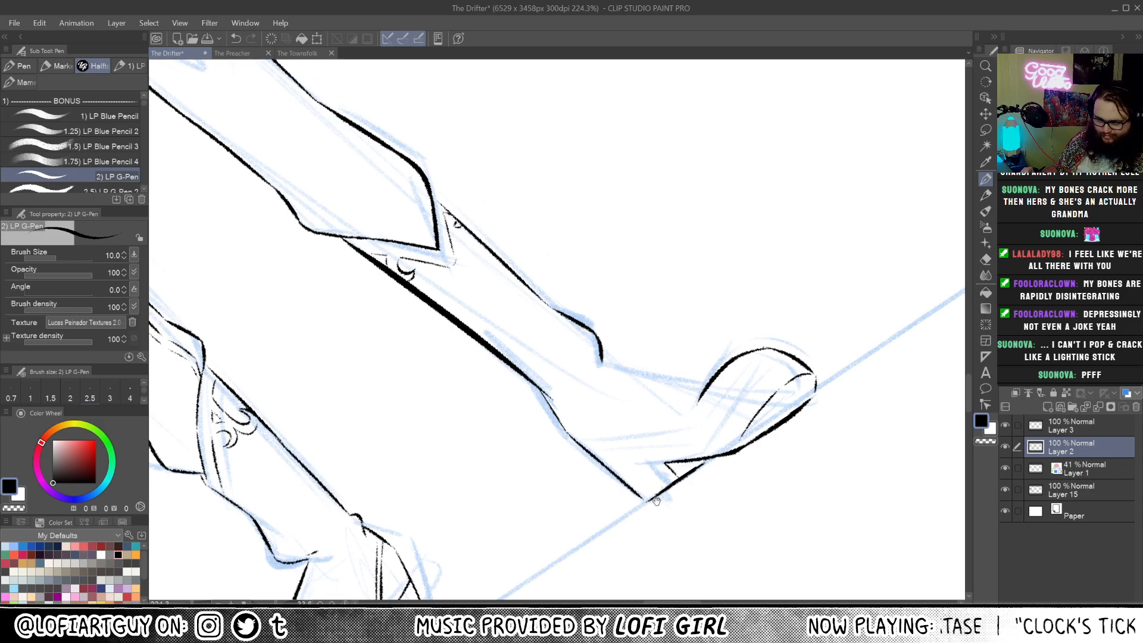
left_click_drag(656, 502, 615, 548)
mouse_move(641, 469)
left_mouse_down()
mouse_move(638, 522)
mouse_move(699, 428)
left_mouse_up()
left_click_drag(645, 500, 683, 411)
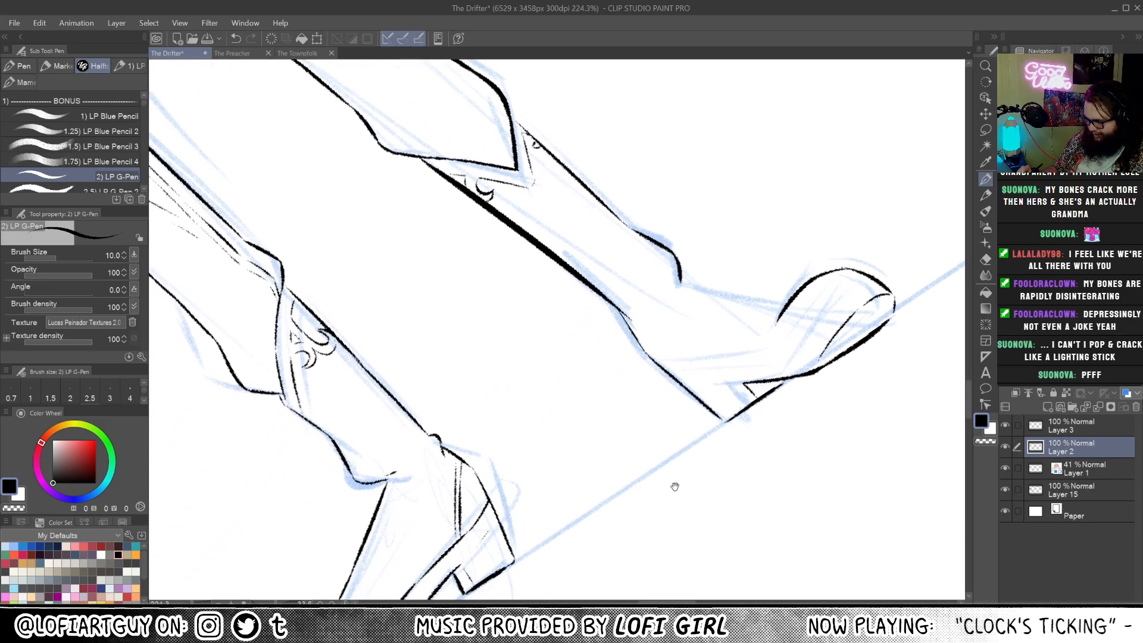
left_click_drag(675, 486, 705, 396)
- Ink a second curve across the boot's toe above the sole, and replace the rounded toe tip with a squarer one
left_click_drag(775, 380, 619, 589)
mouse_move(709, 464)
left_mouse_down()
mouse_move(661, 491)
mouse_move(674, 461)
mouse_move(712, 468)
left_mouse_up()
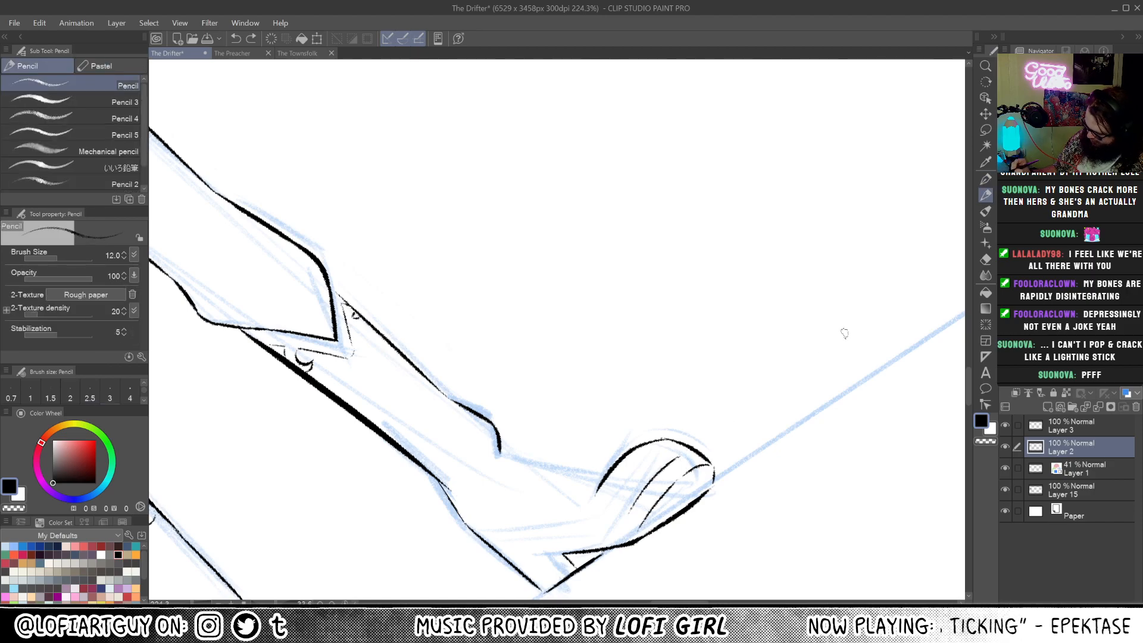
left_click_drag(793, 352, 776, 241)
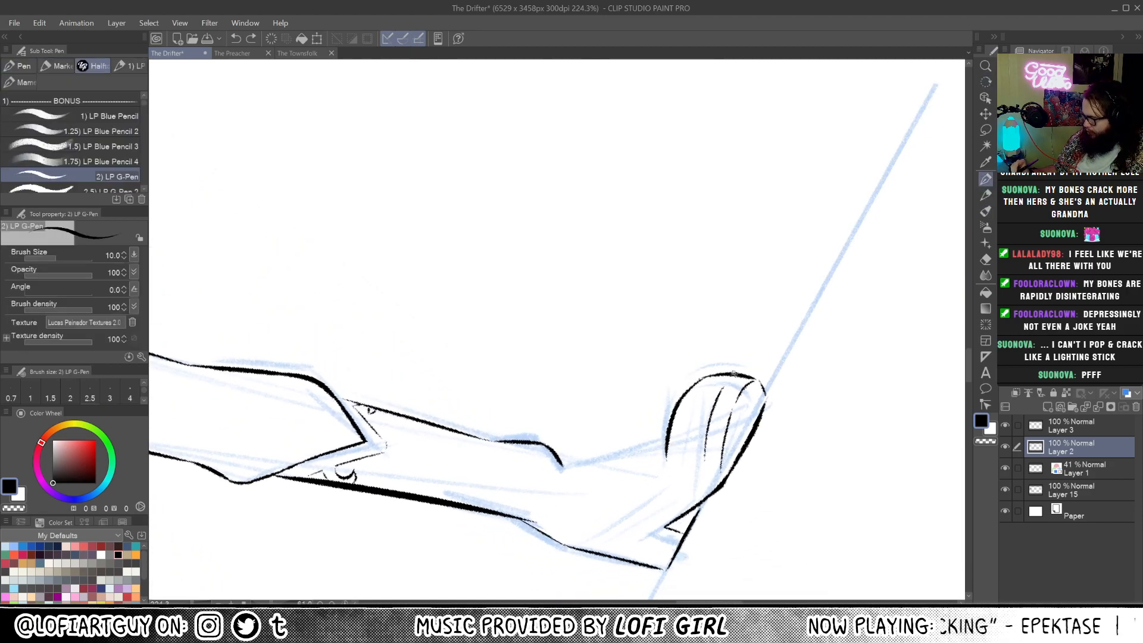
mouse_move(694, 470)
left_mouse_down()
mouse_move(774, 413)
mouse_move(748, 459)
mouse_move(734, 435)
mouse_move(729, 444)
left_mouse_up()
key("e")
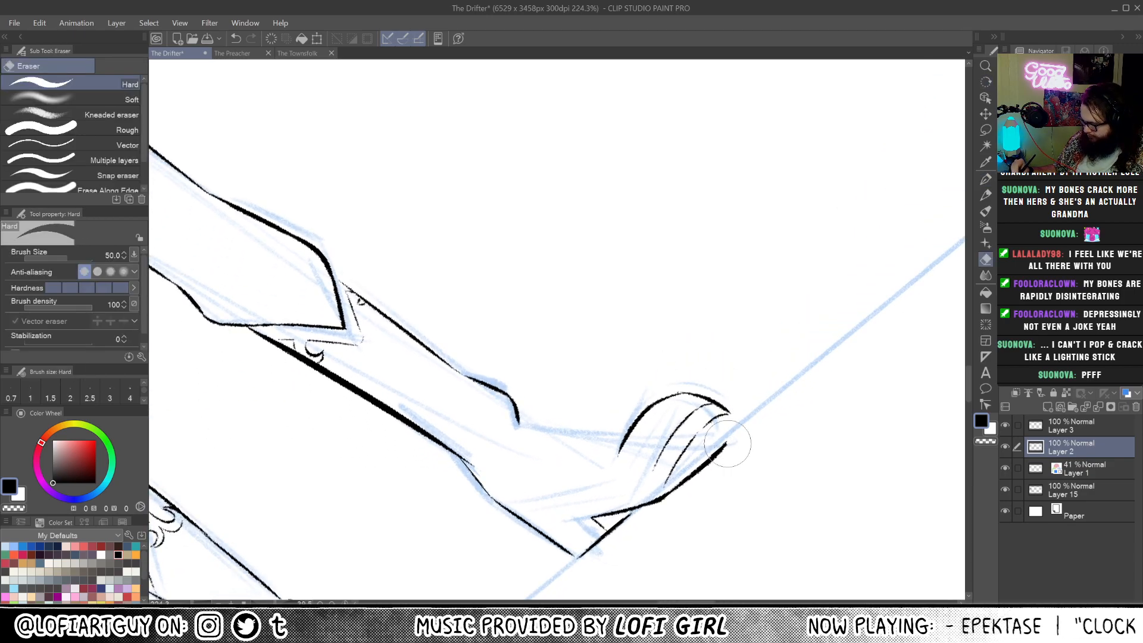
key("p")
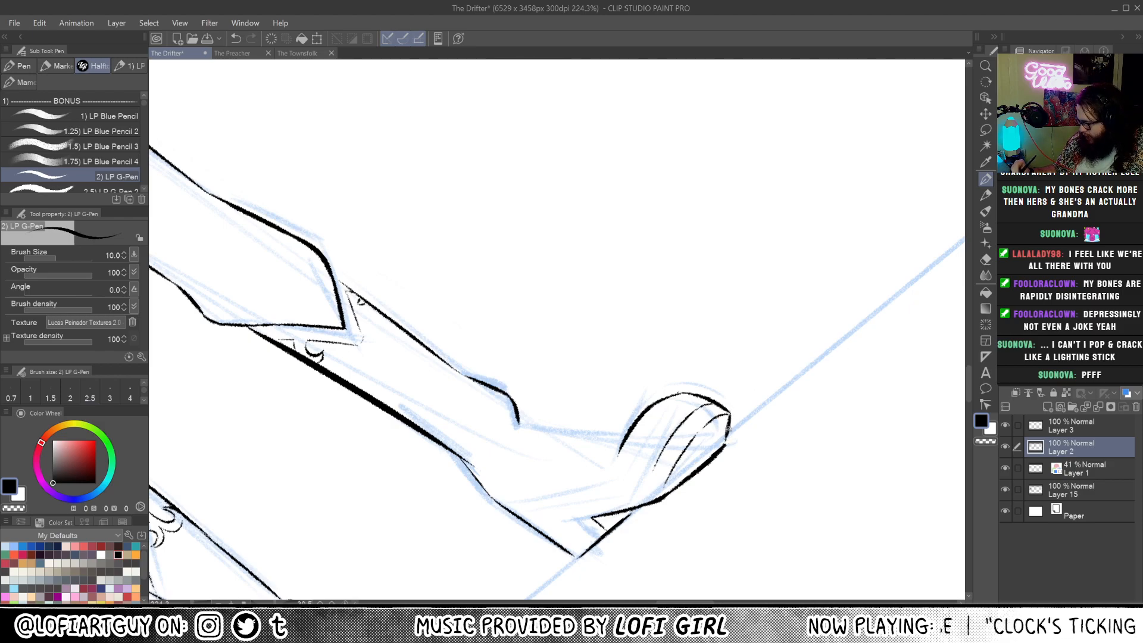
- Ink the sole's upper edge from the ball of the foot back to the heel, plus the curved toe seam
mouse_move(595, 470)
left_mouse_down()
mouse_move(619, 439)
mouse_move(564, 546)
mouse_move(614, 561)
mouse_move(664, 439)
mouse_move(732, 360)
mouse_move(584, 522)
left_mouse_up()
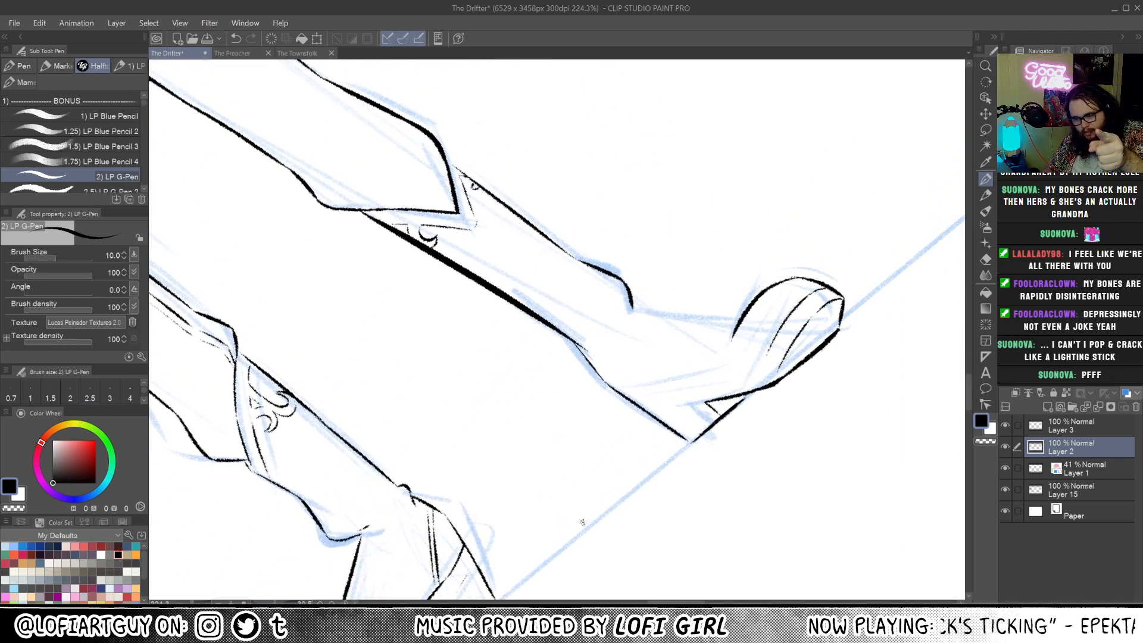
mouse_move(582, 522)
left_mouse_down()
mouse_move(676, 472)
mouse_move(761, 331)
mouse_move(671, 518)
mouse_move(649, 529)
mouse_move(691, 488)
left_mouse_up()
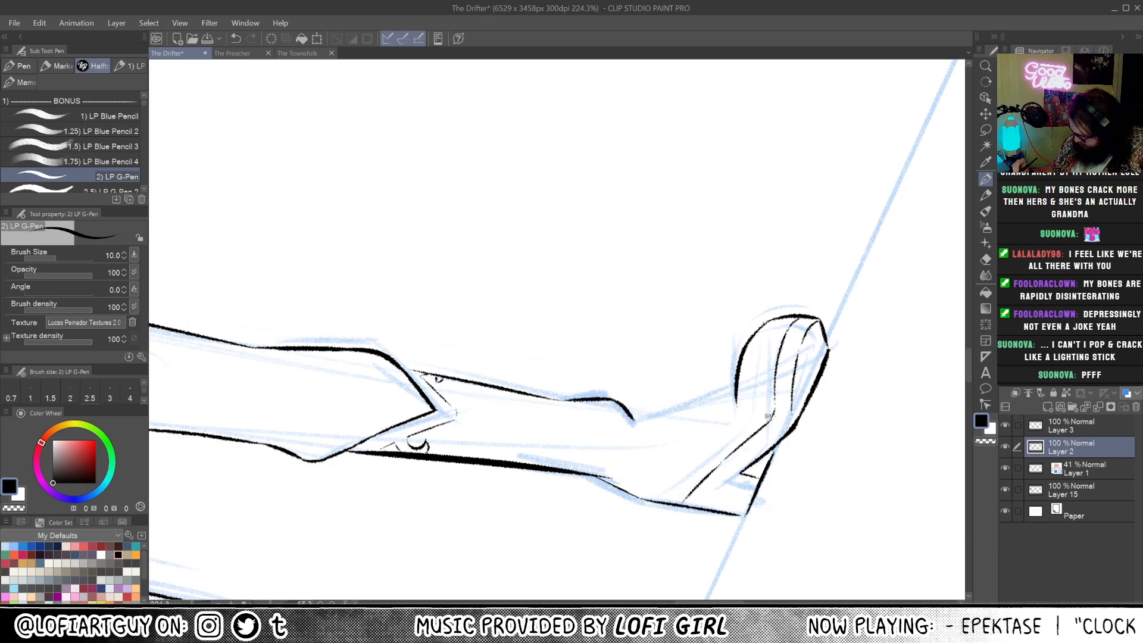
left_click_drag(768, 415, 648, 520)
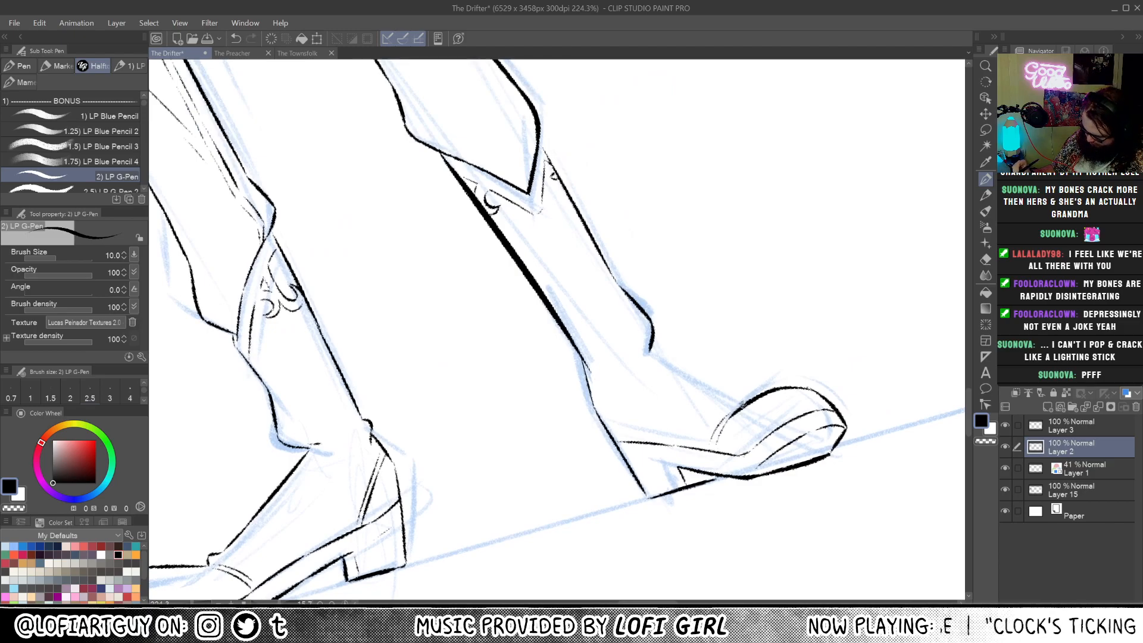
- Ink the top of the foot from the ankle to the toe cap and clean up the line at the back of the ankle
mouse_move(753, 310)
left_mouse_down()
mouse_move(580, 485)
mouse_move(669, 434)
mouse_move(729, 440)
mouse_move(655, 480)
left_mouse_up()
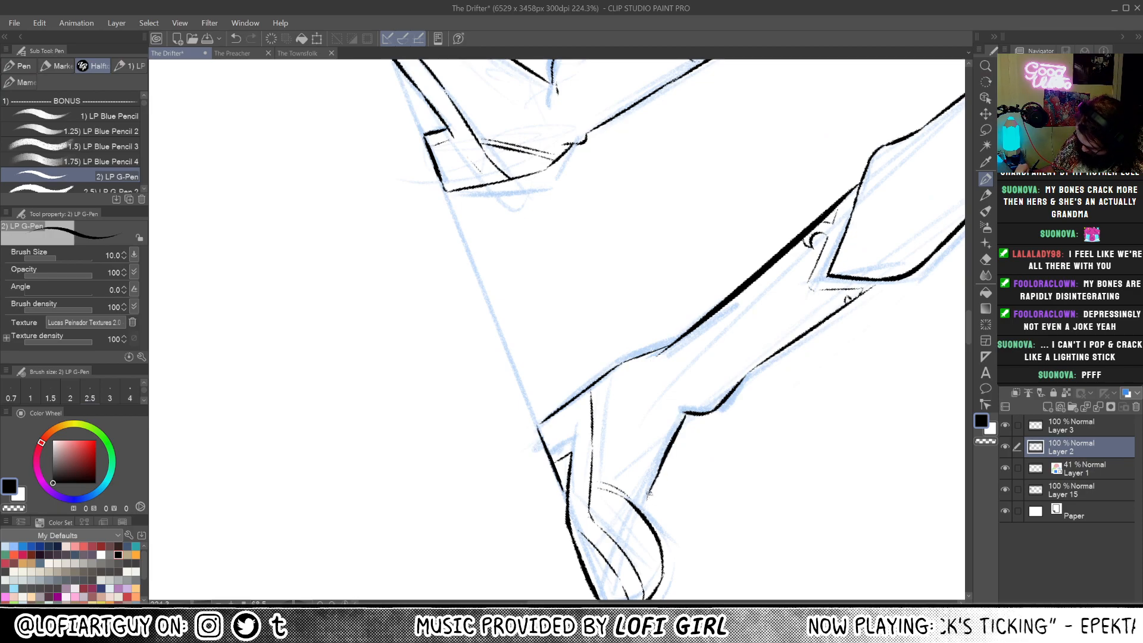
left_click_drag(648, 496, 733, 250)
left_click_drag(653, 437, 739, 466)
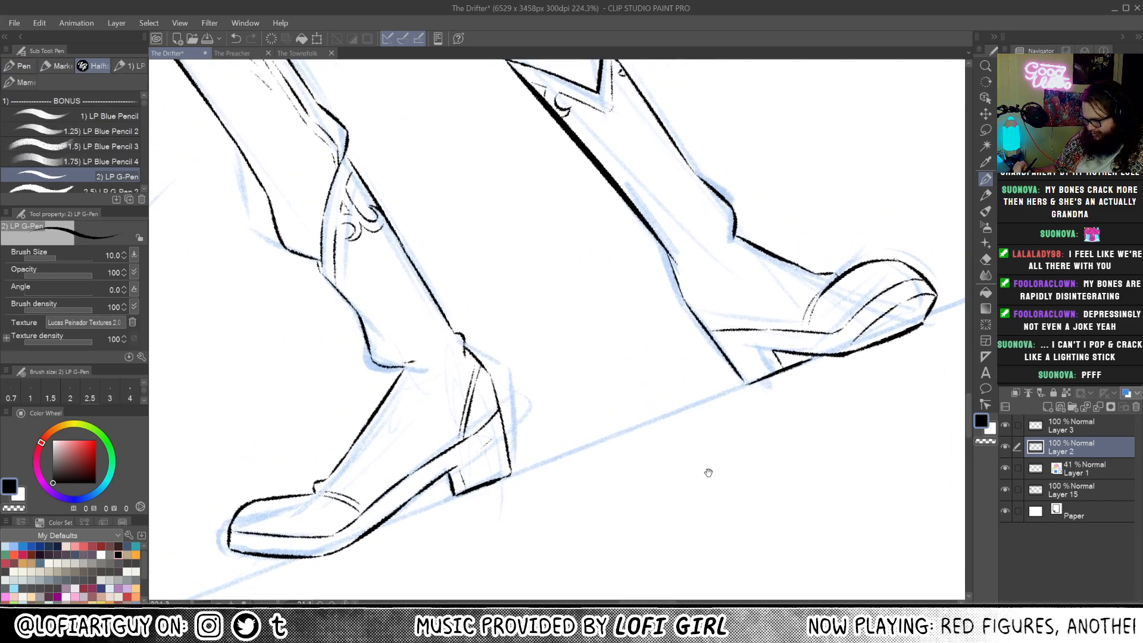
left_click_drag(791, 368, 729, 470)
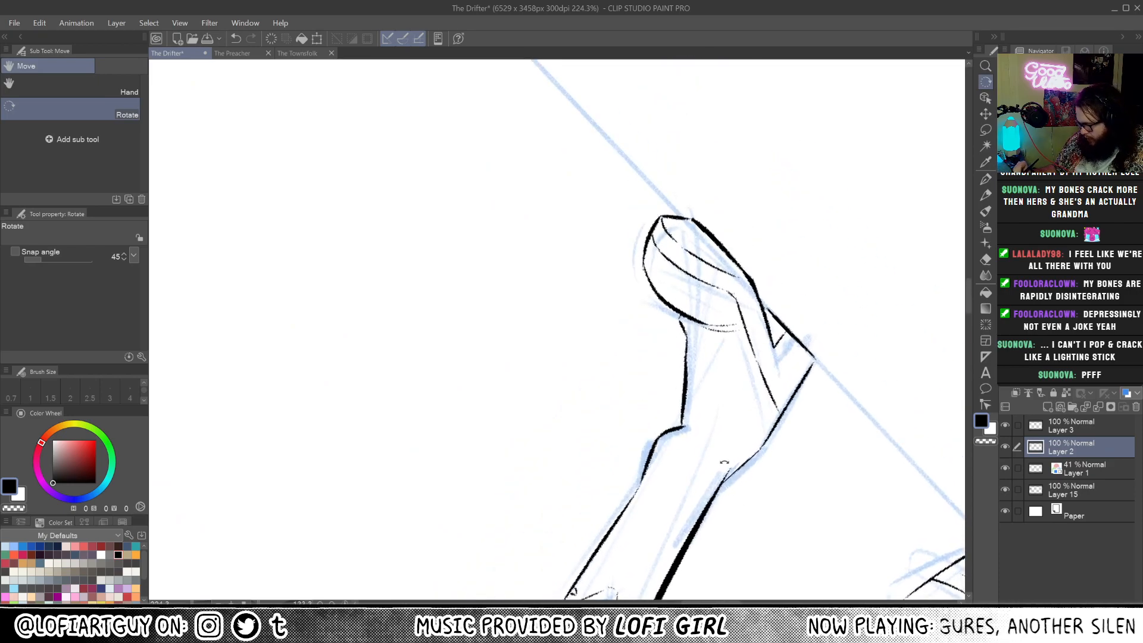
key("e")
key("p")
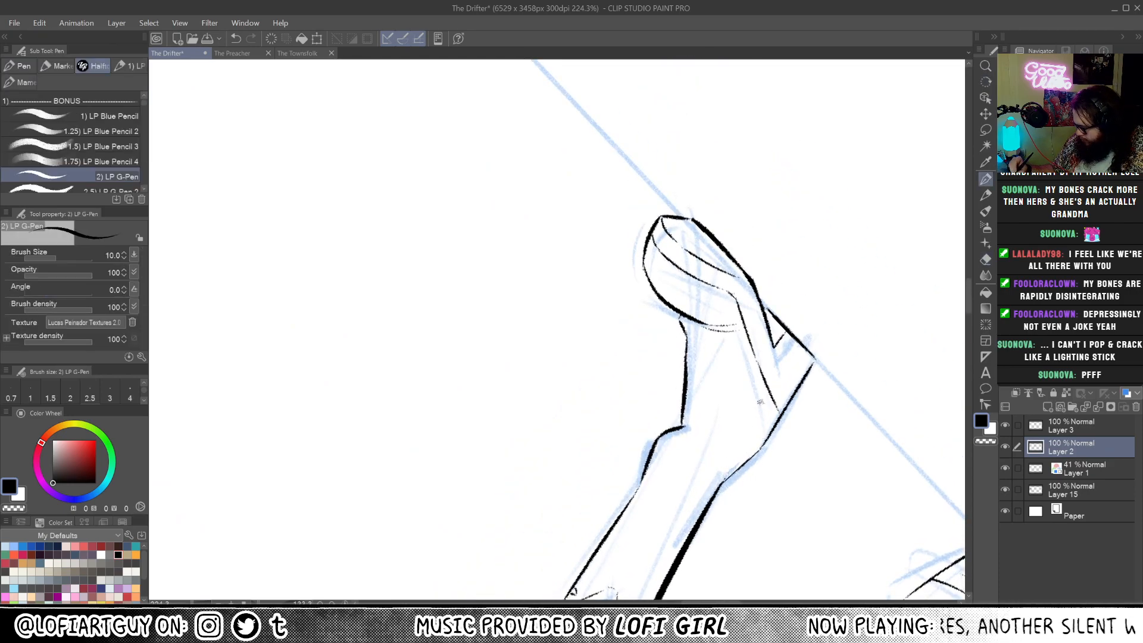
- Ink the cape's inner edge visible between the legs, with a small notch partway down
left_click_drag(716, 559, 755, 342)
key("ctrl+space")
mouse_move(762, 393)
left_mouse_down()
mouse_move(472, 436)
mouse_move(734, 382)
mouse_move(696, 445)
mouse_move(751, 342)
mouse_move(743, 273)
mouse_move(780, 280)
mouse_move(732, 304)
mouse_move(839, 529)
mouse_move(570, 346)
mouse_move(577, 358)
mouse_move(590, 343)
mouse_move(578, 368)
mouse_move(605, 356)
left_mouse_up()
key("shift+space")
key("ctrl+space")
key("shift+space")
key("r")
double_click(587, 361)
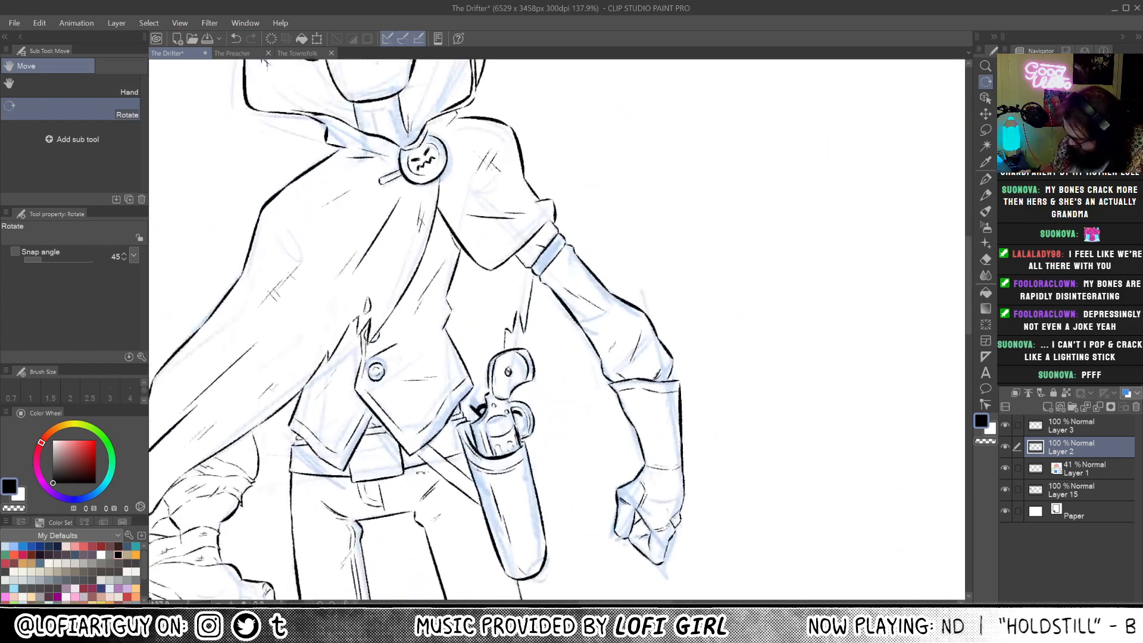
left_click_drag(494, 595, 609, 409)
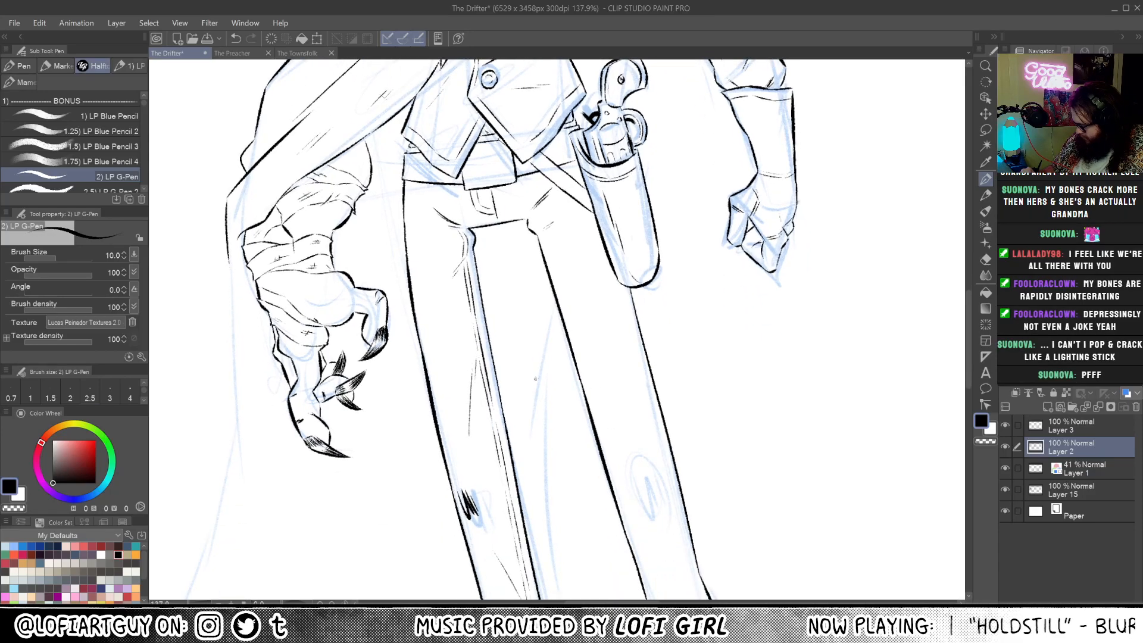
left_click_drag(535, 379, 608, 392)
mouse_move(632, 311)
left_mouse_down()
mouse_move(613, 406)
mouse_move(614, 396)
mouse_move(620, 503)
left_mouse_up()
mouse_move(624, 504)
left_mouse_down()
mouse_move(637, 367)
mouse_move(653, 446)
left_mouse_up()
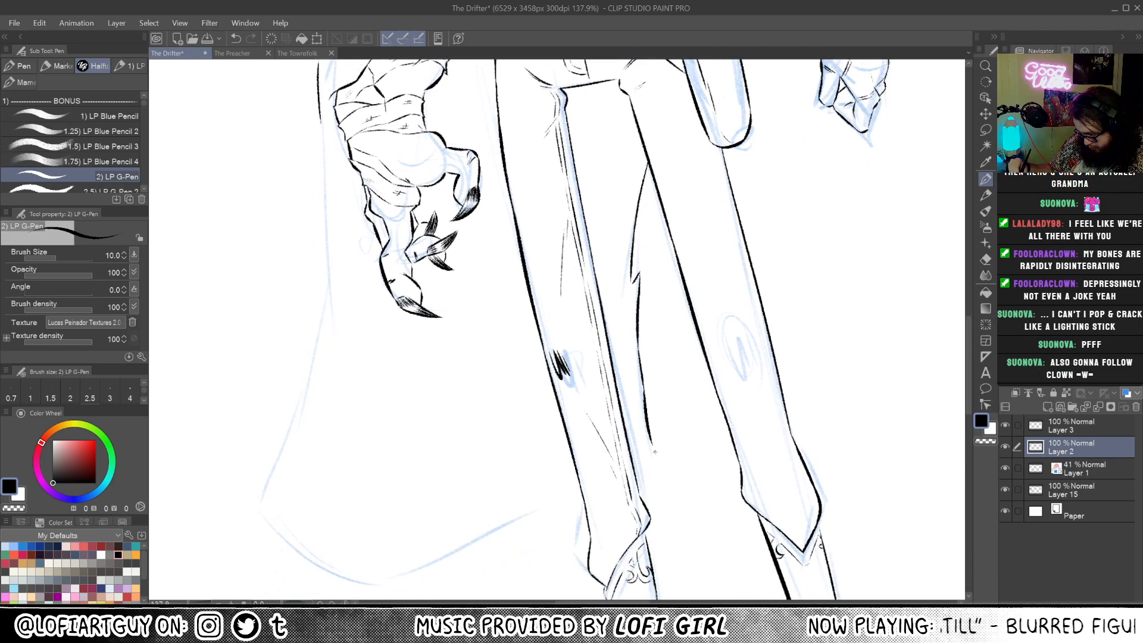
key("ctrl+z")
left_click_drag(644, 387, 657, 447)
- Ink the upper part of the cape's outer edge, from below the arm down past the clawed hand
left_click_drag(544, 482, 766, 516)
left_click_drag(624, 362, 700, 327)
left_click_drag(617, 122, 620, 222)
key("ctrl+z")
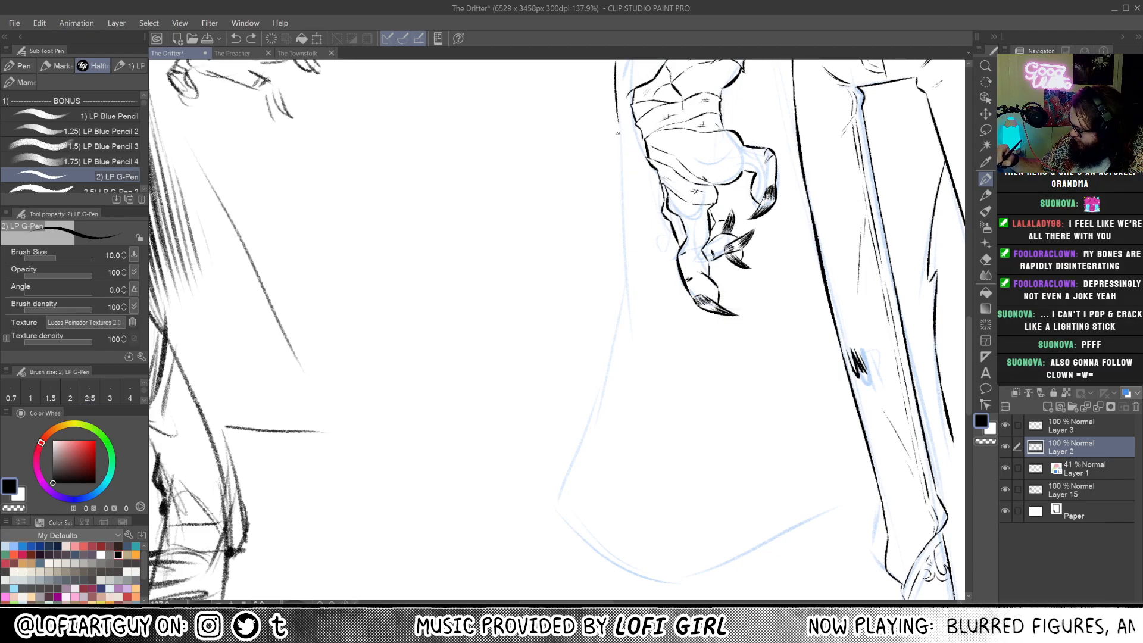
left_click_drag(620, 128, 632, 268)
key("ctrl+z")
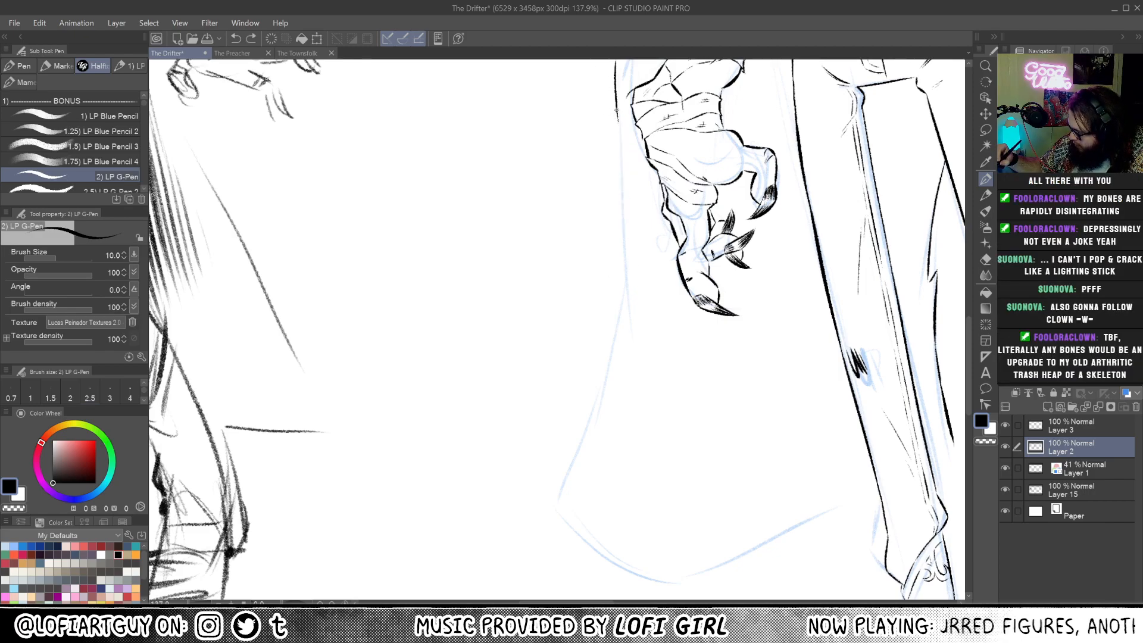
mouse_move(618, 115)
left_mouse_down()
mouse_move(618, 313)
mouse_move(622, 280)
mouse_move(602, 369)
left_mouse_up()
key("ctrl+z")
- Ink the lower part of the cape's outer edge, flaring it outward to the pointed hem corner
mouse_move(624, 288)
left_mouse_down()
mouse_move(590, 431)
mouse_move(559, 497)
left_mouse_up()
key("ctrl+z")
mouse_move(586, 442)
left_mouse_down()
mouse_move(552, 506)
mouse_move(597, 423)
left_mouse_up()
key("ctrl+z")
key("ctrl+z")
mouse_move(552, 508)
left_mouse_down()
mouse_move(592, 430)
mouse_move(552, 511)
left_mouse_up()
key("ctrl+z")
key("shift+space")
mouse_move(500, 546)
left_mouse_down()
mouse_move(676, 375)
mouse_move(570, 512)
left_mouse_up()
key("space")
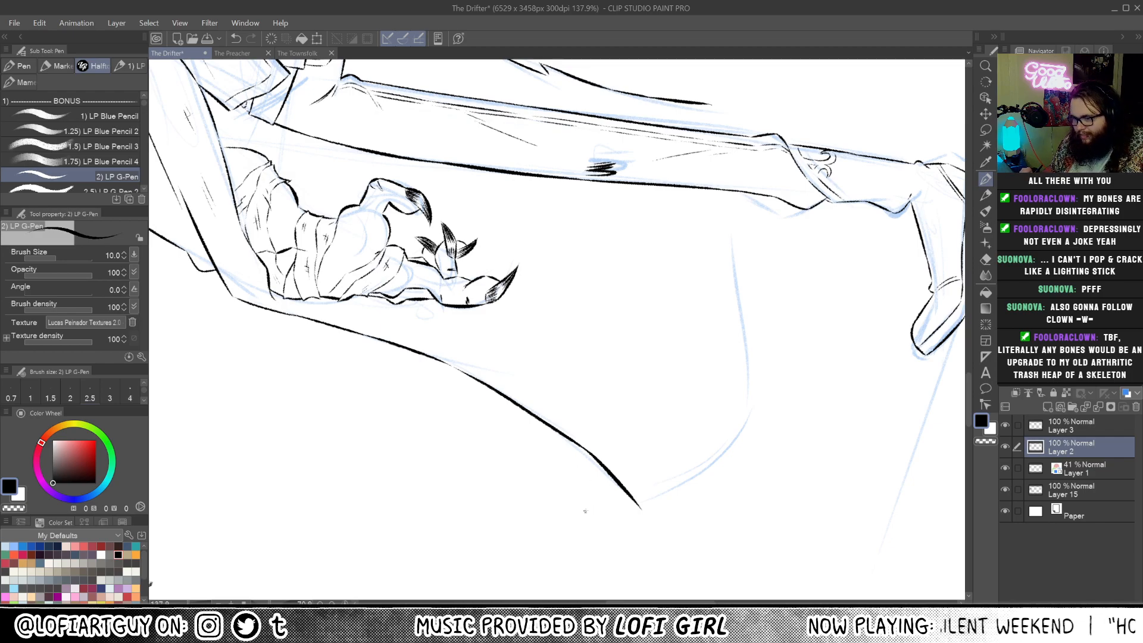
- Ink the start of the cape's hem from the outer corner, continuing it in a curve along the blue sketch
key("space")
mouse_move(599, 521)
left_mouse_down()
mouse_move(703, 480)
mouse_move(719, 460)
left_mouse_up()
key("ctrl+z")
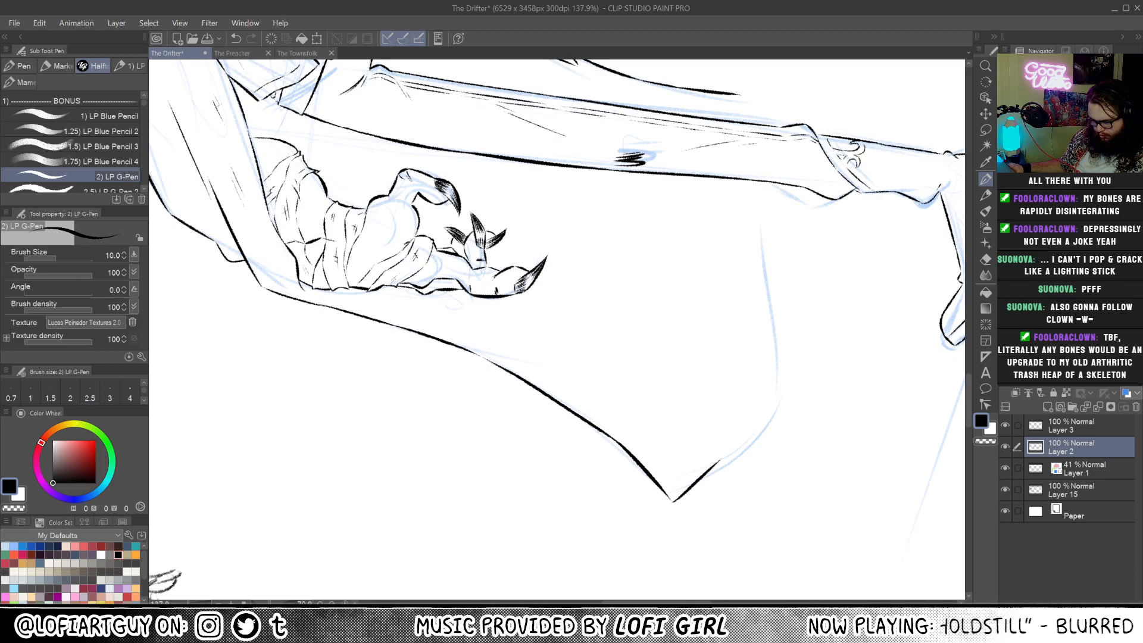
left_click(109, 630)
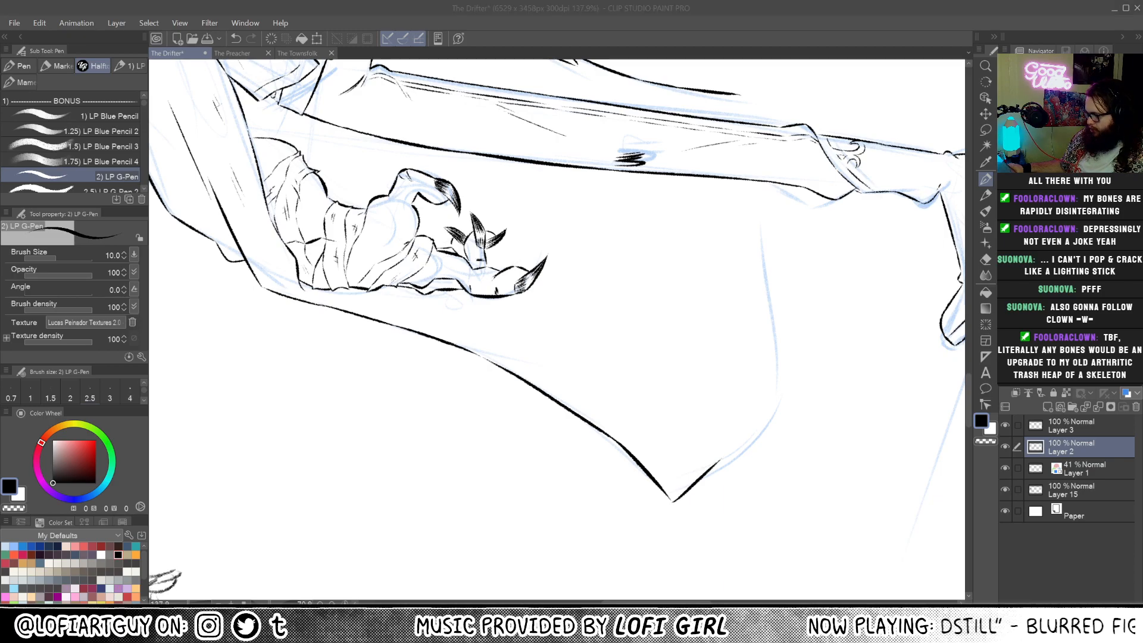
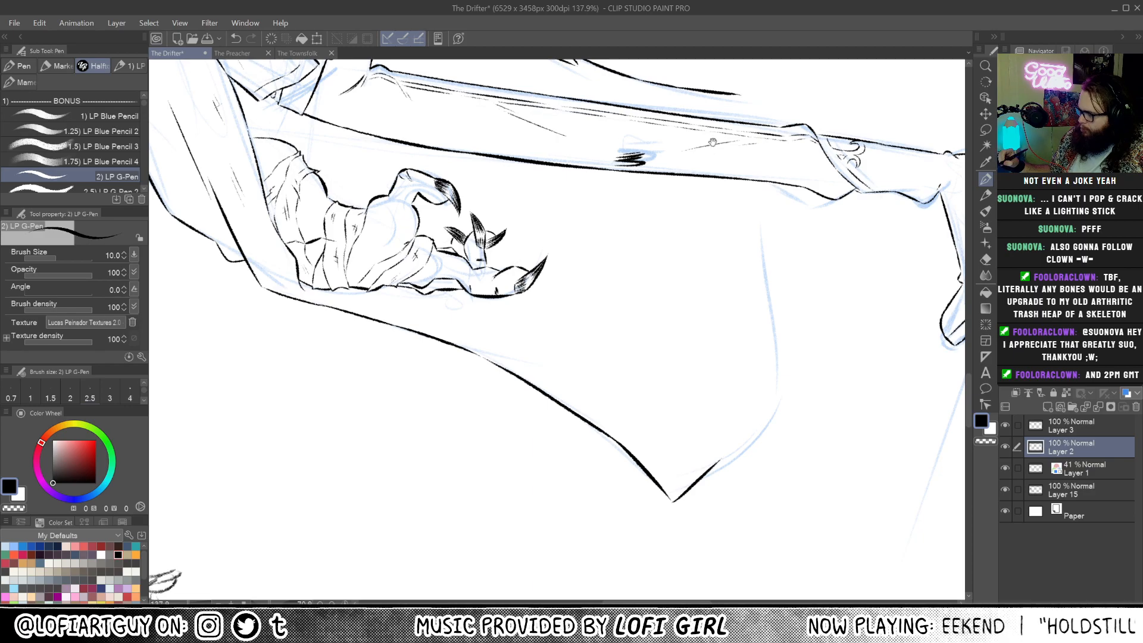
left_click_drag(676, 214, 595, 349)
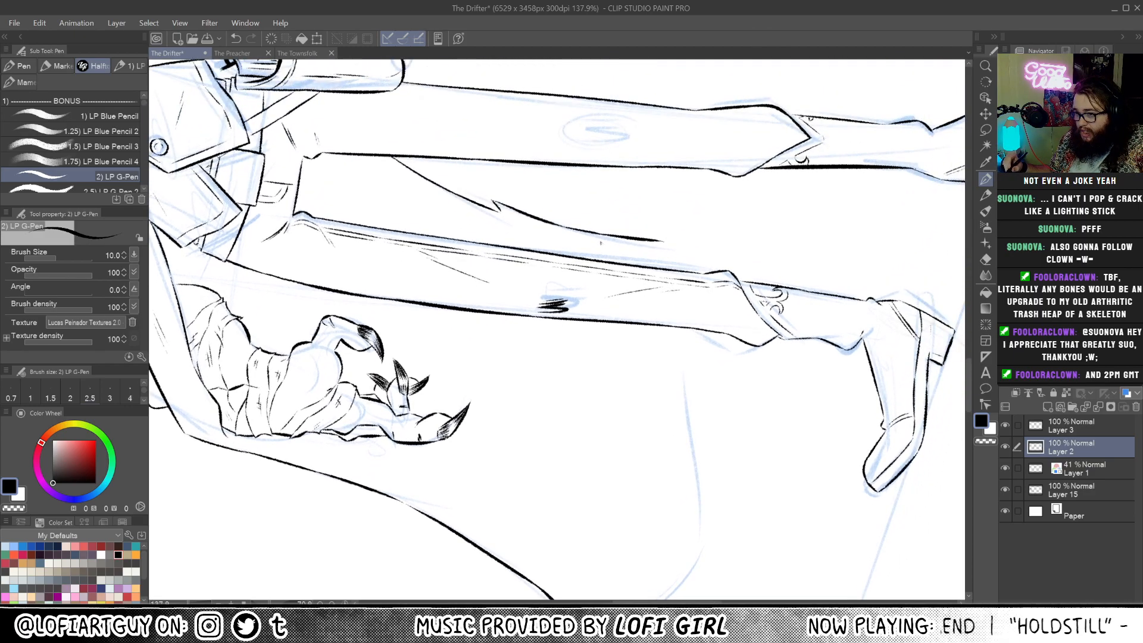
key("r")
left_click_drag(600, 243, 593, 398)
key("p")
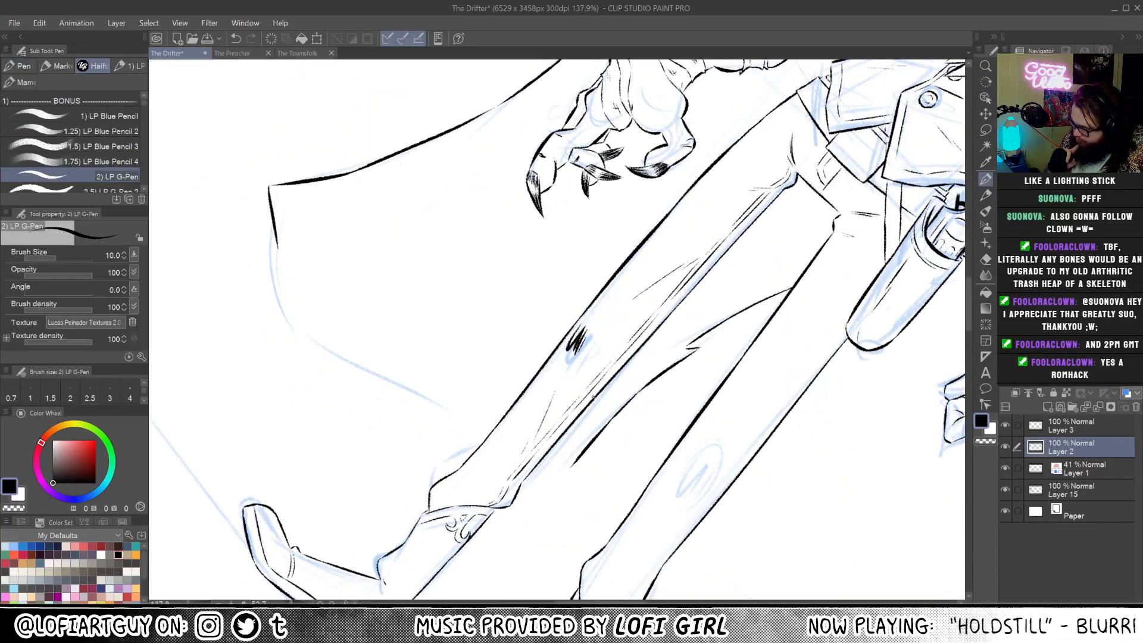
left_click_drag(444, 370, 692, 480)
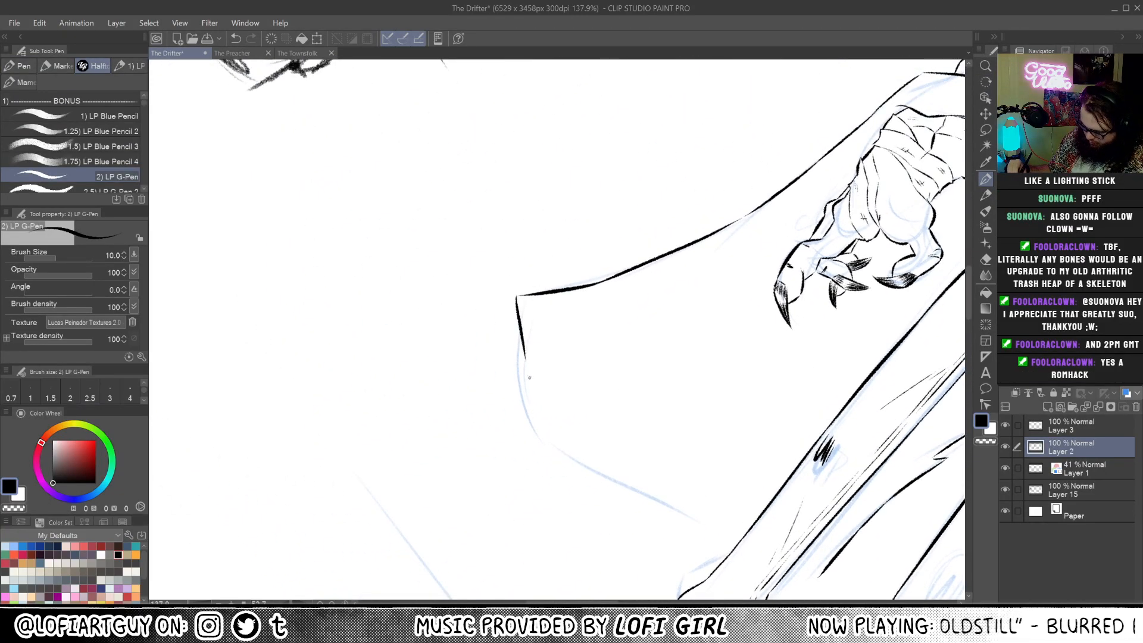
key("ctrl+z")
left_click_drag(524, 357, 547, 442)
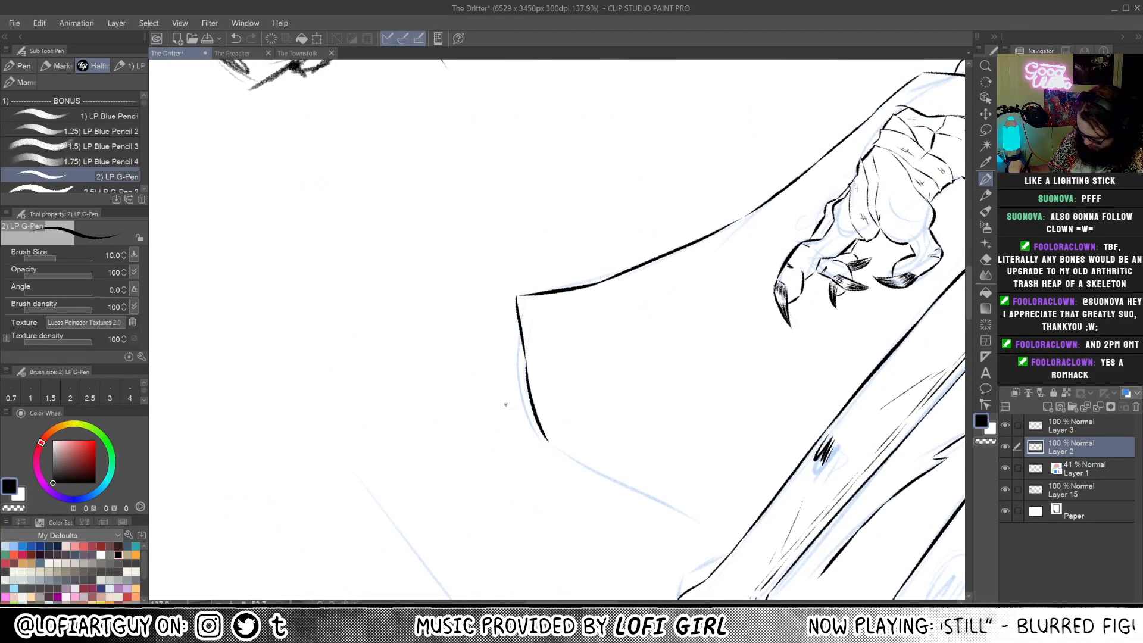
- Extend the cape's bottom hem toward the legs and ink a jagged two-pointed tear cutting up into it
mouse_move(506, 405)
left_mouse_down()
mouse_move(605, 428)
mouse_move(718, 346)
mouse_move(636, 398)
mouse_move(585, 465)
mouse_move(629, 444)
mouse_move(623, 403)
mouse_move(614, 409)
mouse_move(648, 368)
left_mouse_up()
key("ctrl+z")
key("ctrl+z")
key("ctrl+z")
mouse_move(603, 422)
left_mouse_down()
mouse_move(647, 368)
mouse_move(632, 407)
mouse_move(674, 354)
left_mouse_up()
key("ctrl+z")
mouse_move(638, 398)
left_mouse_down()
mouse_move(677, 358)
mouse_move(651, 421)
left_mouse_up()
key("ctrl+z")
left_click_drag(674, 360, 649, 424)
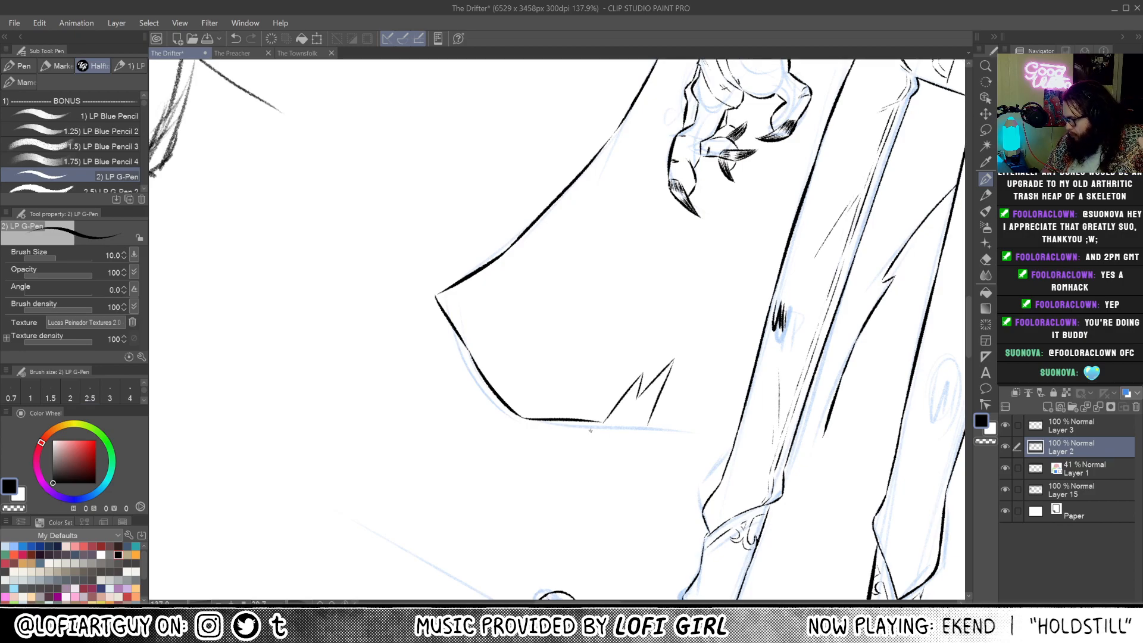
- Ink the hem from the far side of the jagged tear to the edge of the nearest leg
key("r")
left_click_drag(598, 430, 715, 398)
key("ctrl+z")
mouse_move(688, 341)
left_mouse_down()
mouse_move(759, 282)
mouse_move(750, 306)
mouse_move(759, 283)
left_mouse_up()
key("ctrl+z")
key("ctrl+z")
key("ctrl+z")
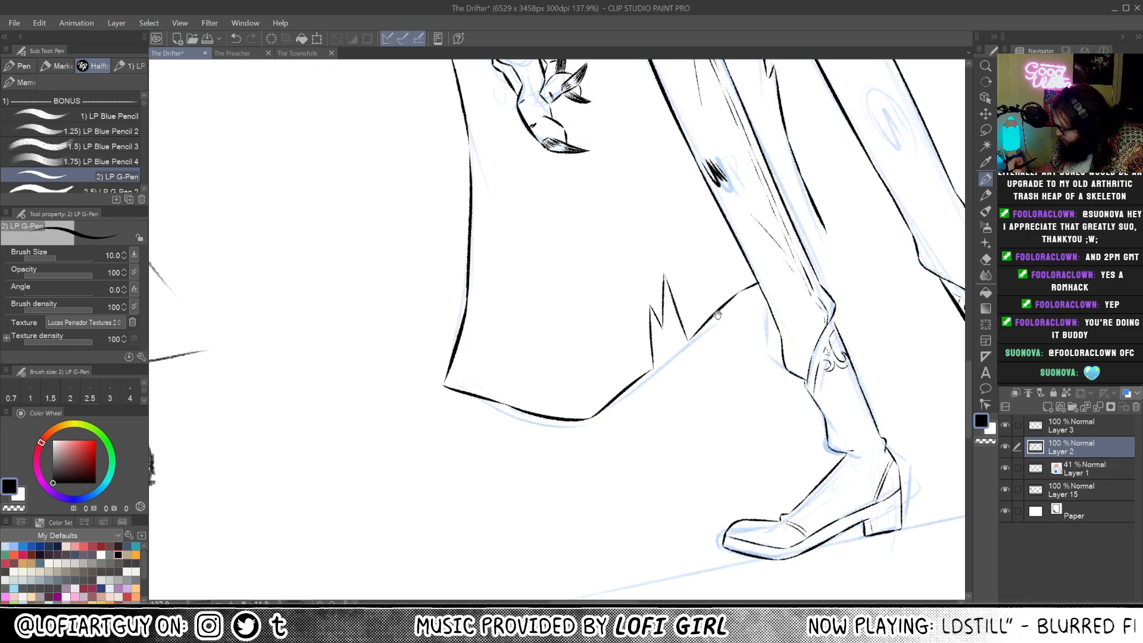
- Ink the short piece of hem between the legs, closing it against the cape's inner edge
left_click_drag(718, 316, 607, 411)
key("ctrl+z")
left_click_drag(700, 350, 718, 347)
key("ctrl+z")
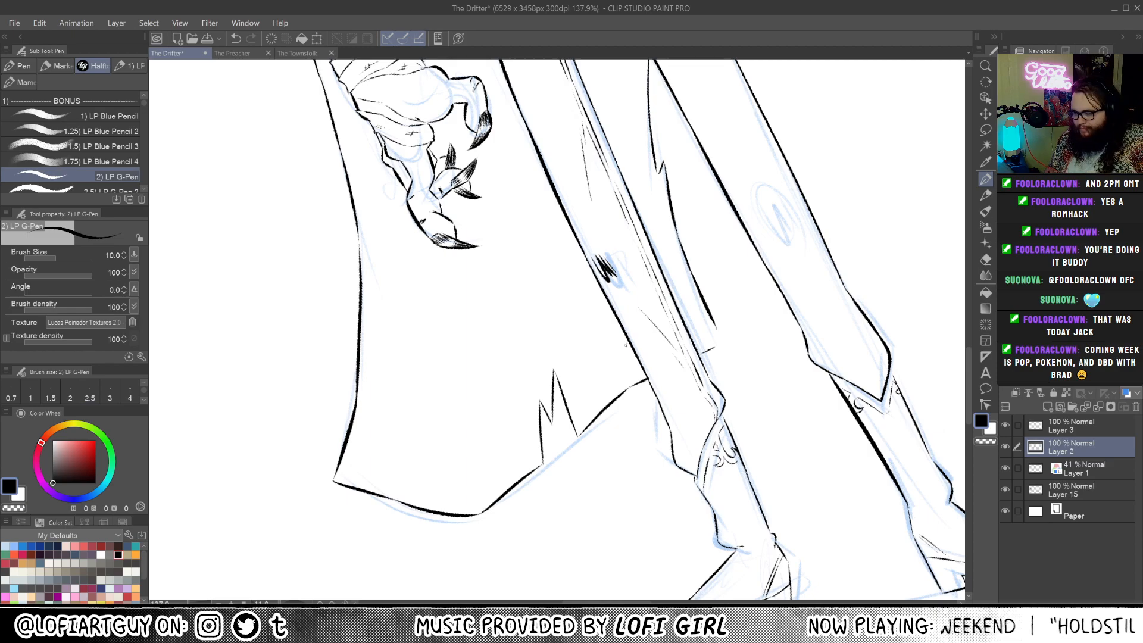
mouse_move(699, 356)
left_mouse_down()
mouse_move(720, 344)
mouse_move(761, 378)
mouse_move(625, 476)
mouse_move(651, 452)
left_mouse_up()
key("ctrl+z")
key("ctrl+z")
key("shift+space")
key("ctrl+z")
key("ctrl+z")
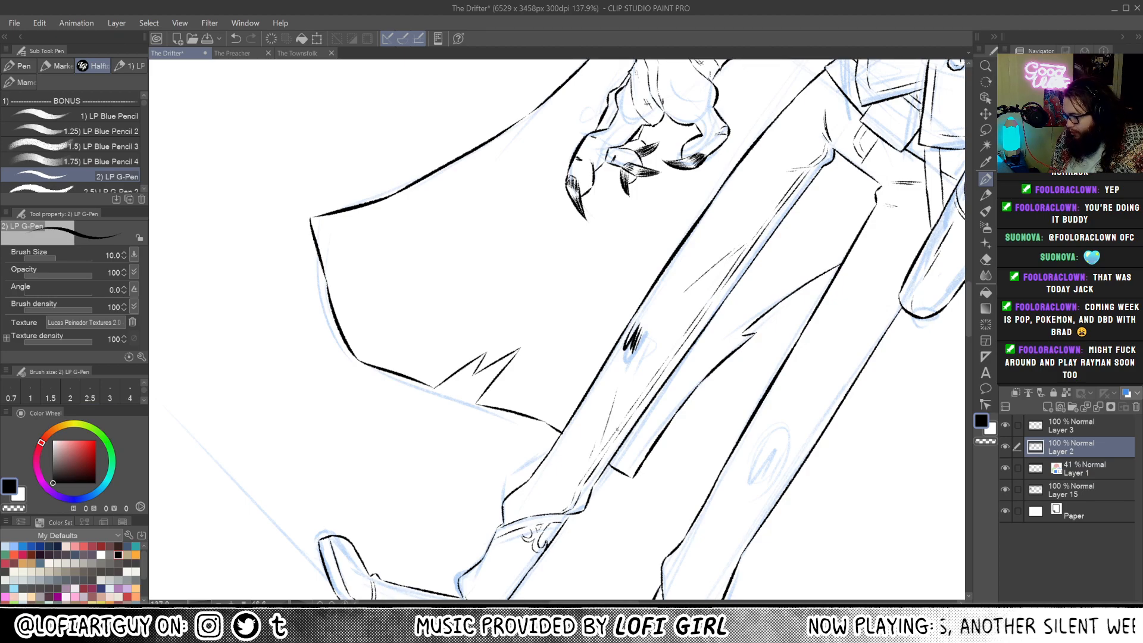
- Ink a narrow curved rip in the cape just above the hem's jagged tear
left_click_drag(740, 292, 606, 555)
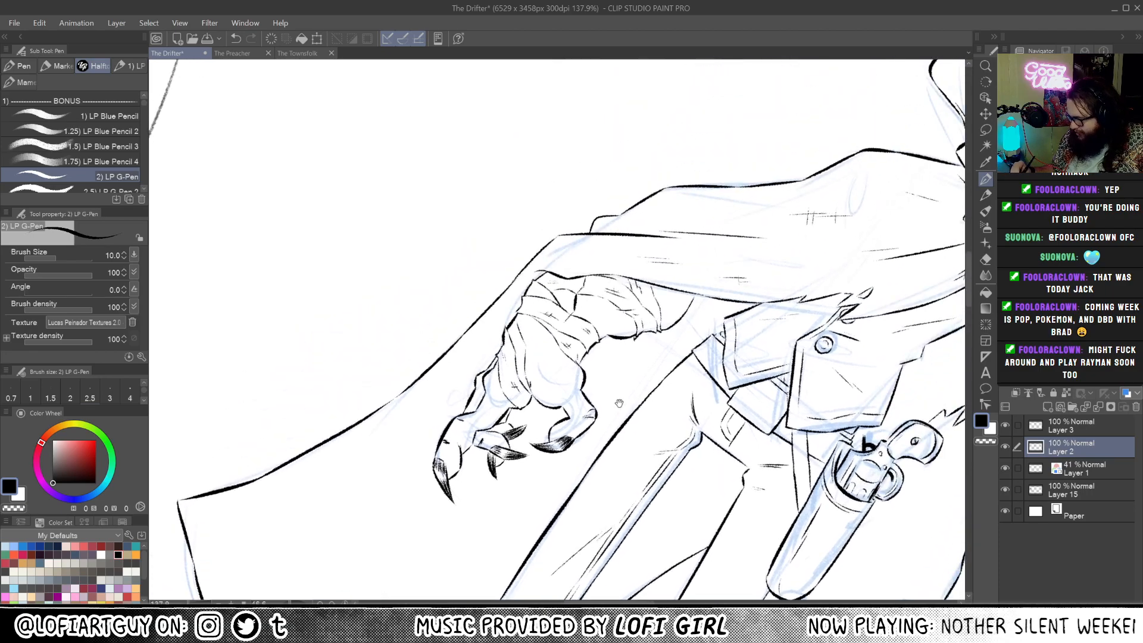
left_click_drag(505, 462, 628, 376)
mouse_move(466, 518)
left_mouse_down()
mouse_move(588, 430)
mouse_move(660, 400)
mouse_move(641, 411)
left_mouse_up()
key("ctrl+z")
key("ctrl+z")
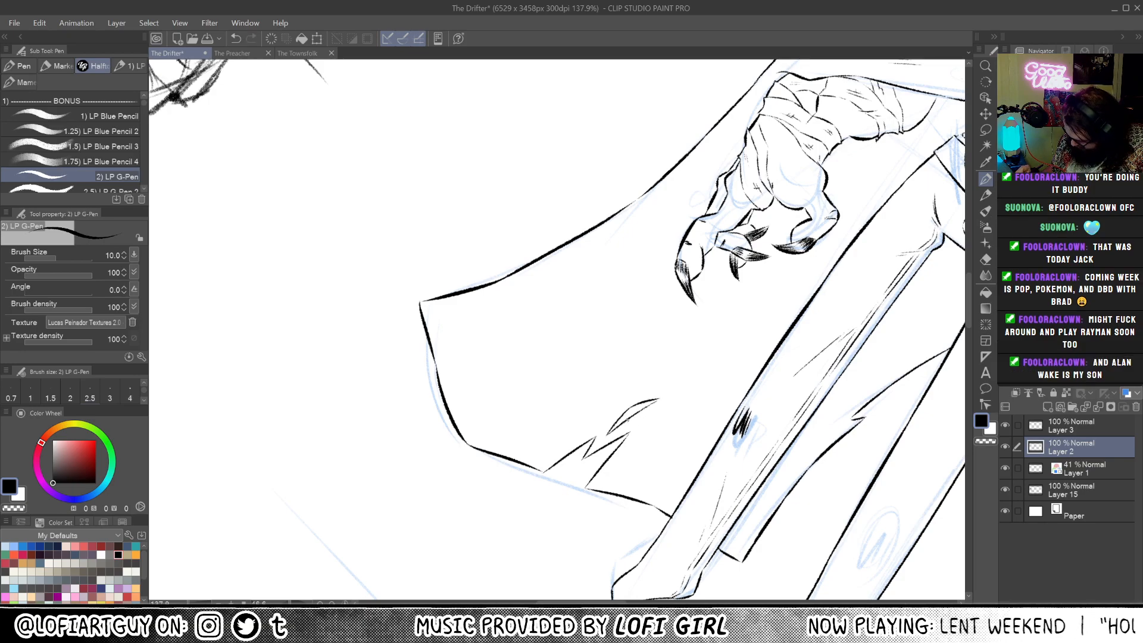
left_click_drag(629, 433, 673, 383)
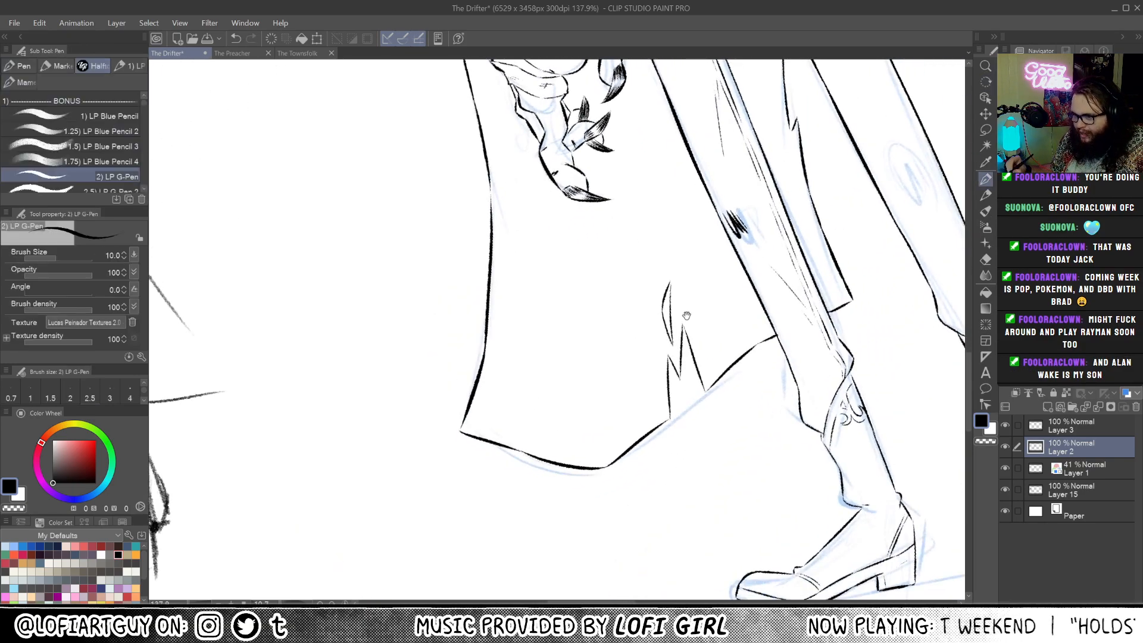
left_click_drag(684, 197, 685, 276)
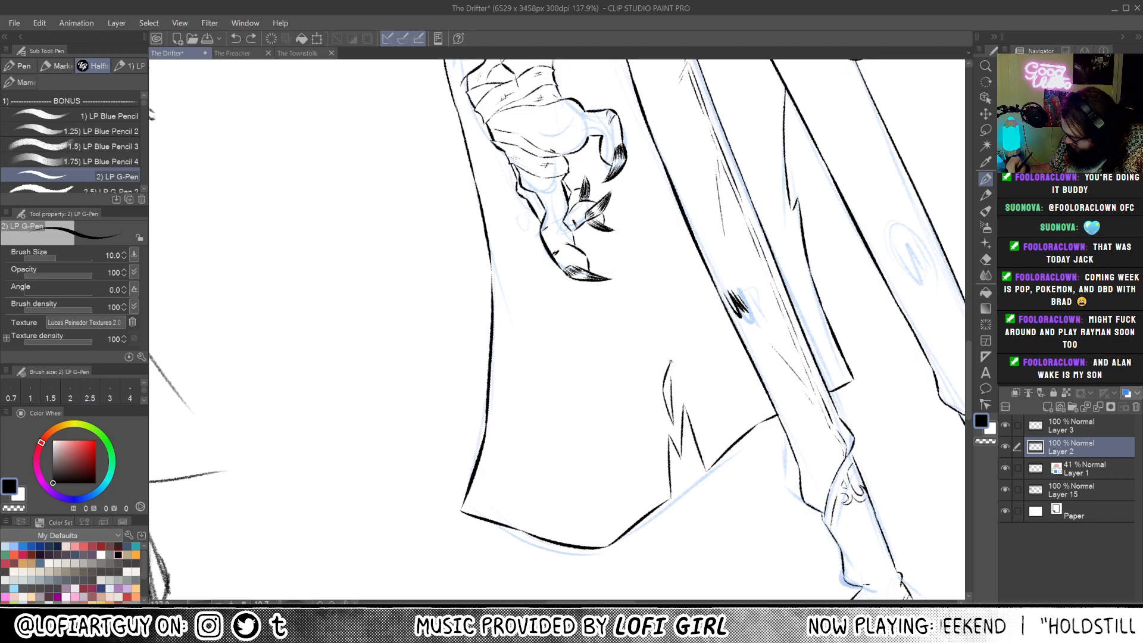
left_click_drag(601, 450, 470, 519)
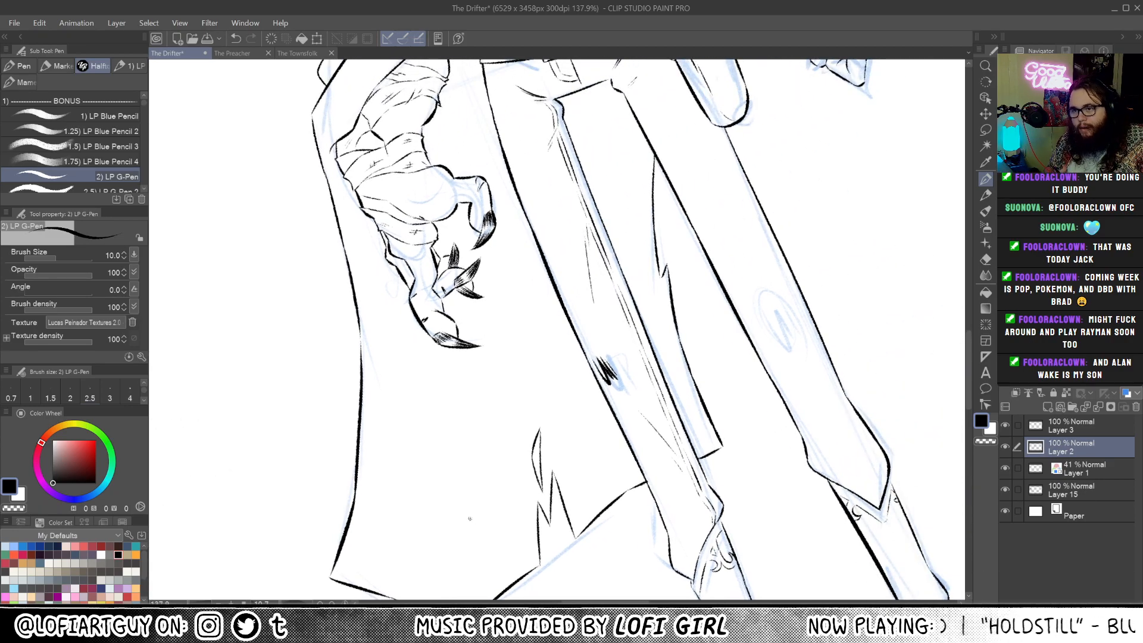
- Ink thin vertical fold lines on the cape between the legs and beside the nearer leg
left_click_drag(659, 309, 671, 434)
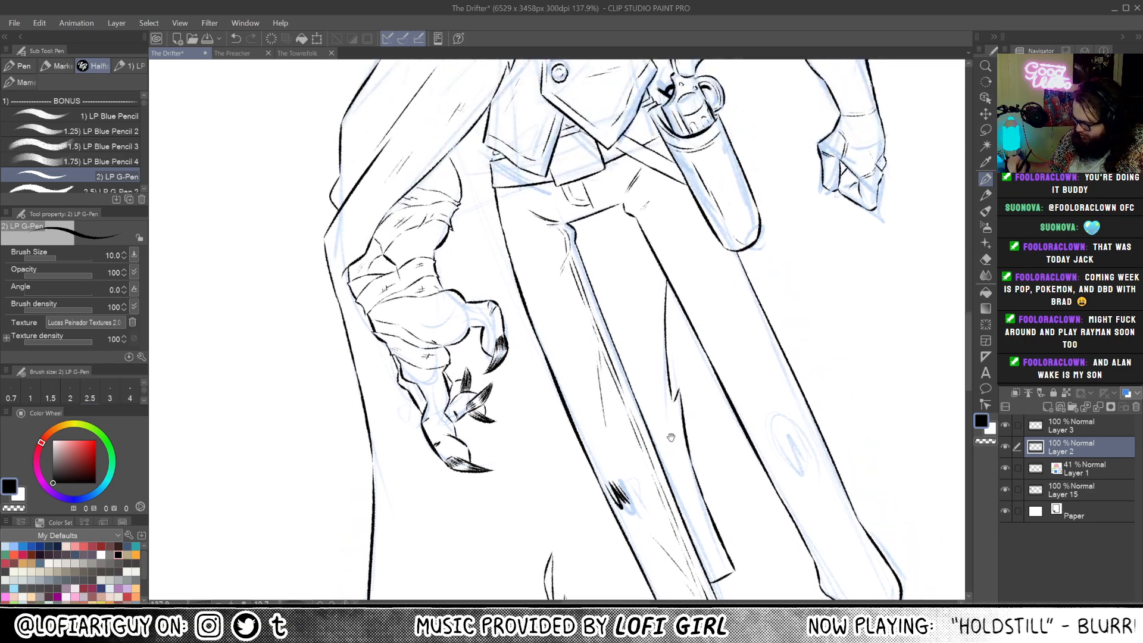
left_click_drag(634, 346, 677, 531)
left_click_drag(872, 389, 763, 251)
left_click_drag(711, 179, 780, 443)
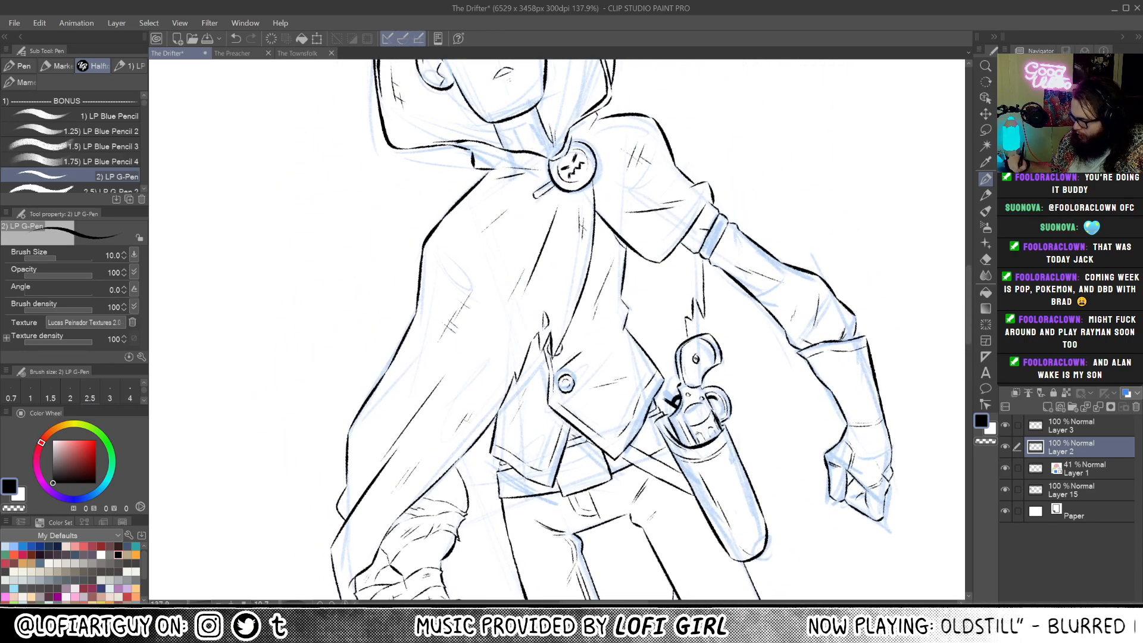
left_click_drag(629, 426, 611, 235)
left_click_drag(572, 447, 591, 262)
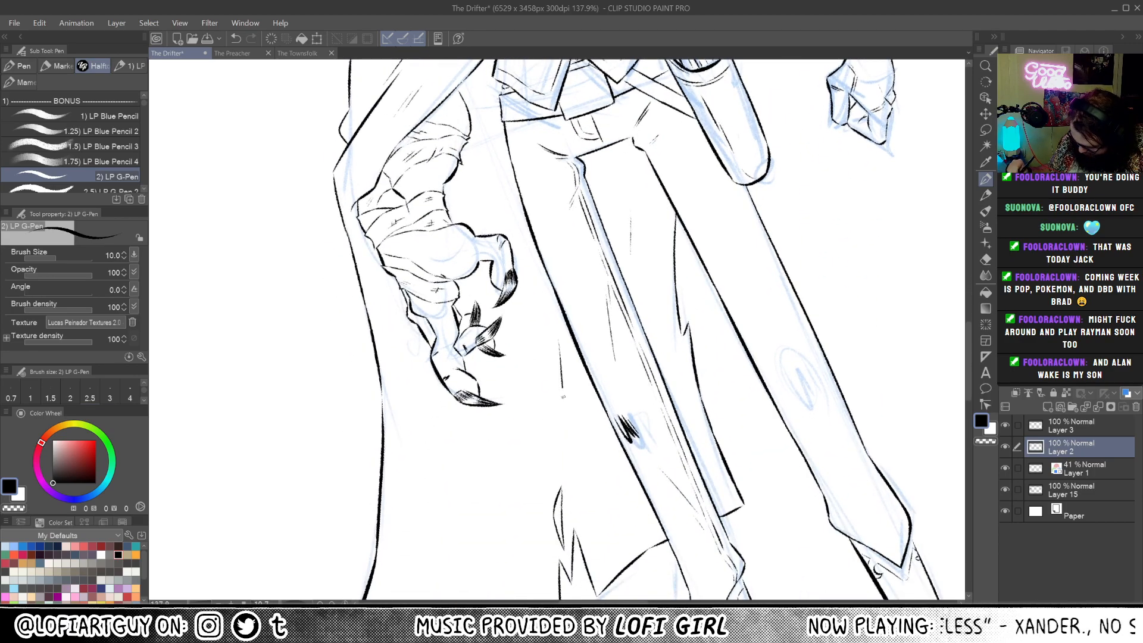
- Ink a pair of staggered fold lines on the cape below the clawed hand
left_click_drag(457, 524, 554, 386)
left_click_drag(568, 328, 548, 424)
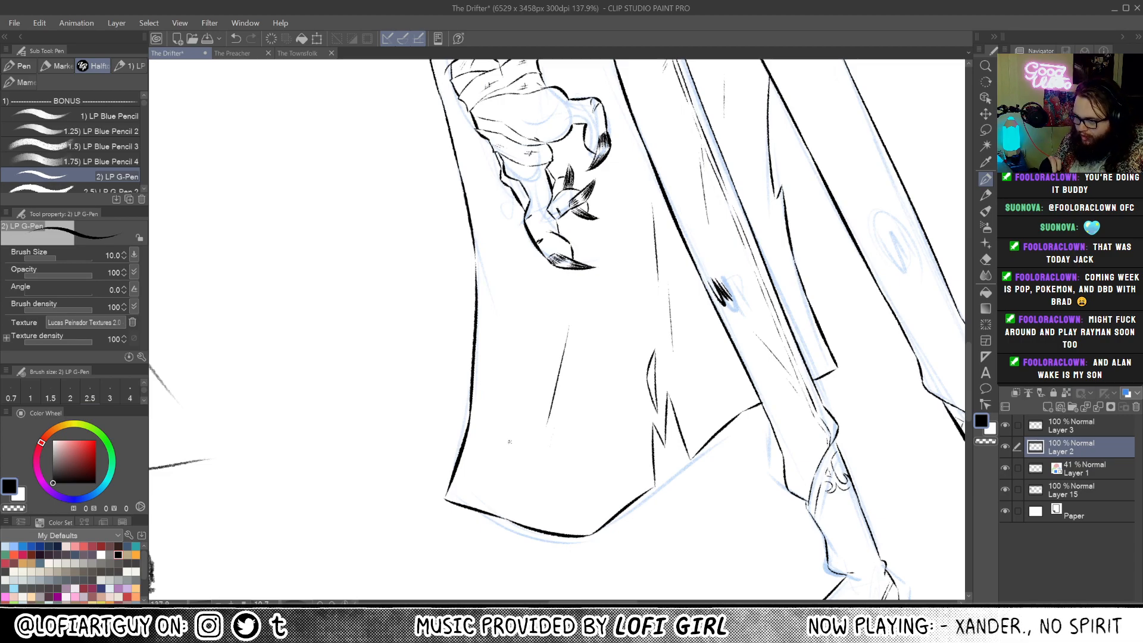
key("ctrl+z")
left_click_drag(560, 409, 548, 459)
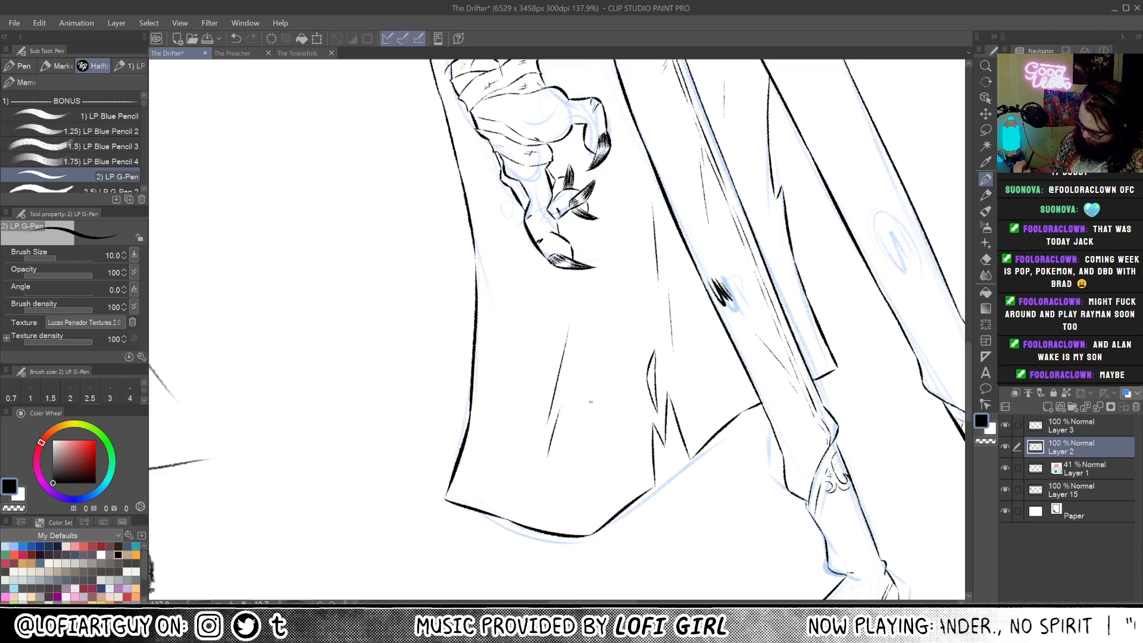
- Ink a small crosshatched wear mark on the strip of cape between the legs
mouse_move(746, 273)
left_mouse_down()
mouse_move(695, 457)
mouse_move(705, 529)
left_mouse_up()
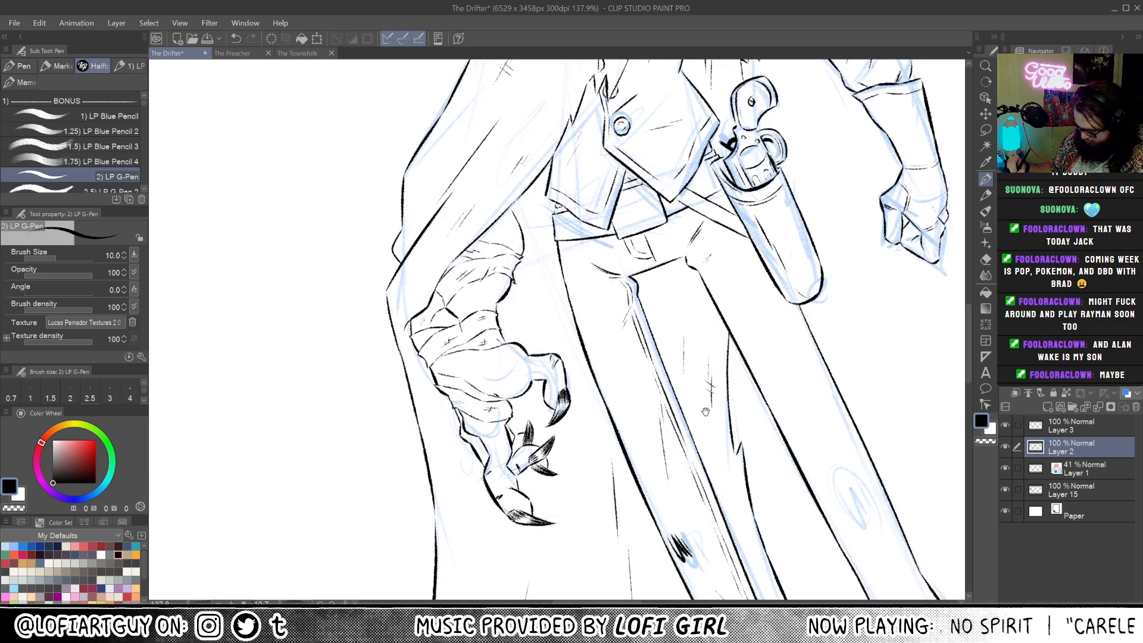
left_click_drag(706, 412, 664, 199)
mouse_move(665, 459)
left_mouse_down()
mouse_move(689, 369)
mouse_move(668, 398)
left_mouse_up()
- Ink a crosshatched wear mark above the cape's hem, between the jagged tear and the nearer leg
key("shift+space")
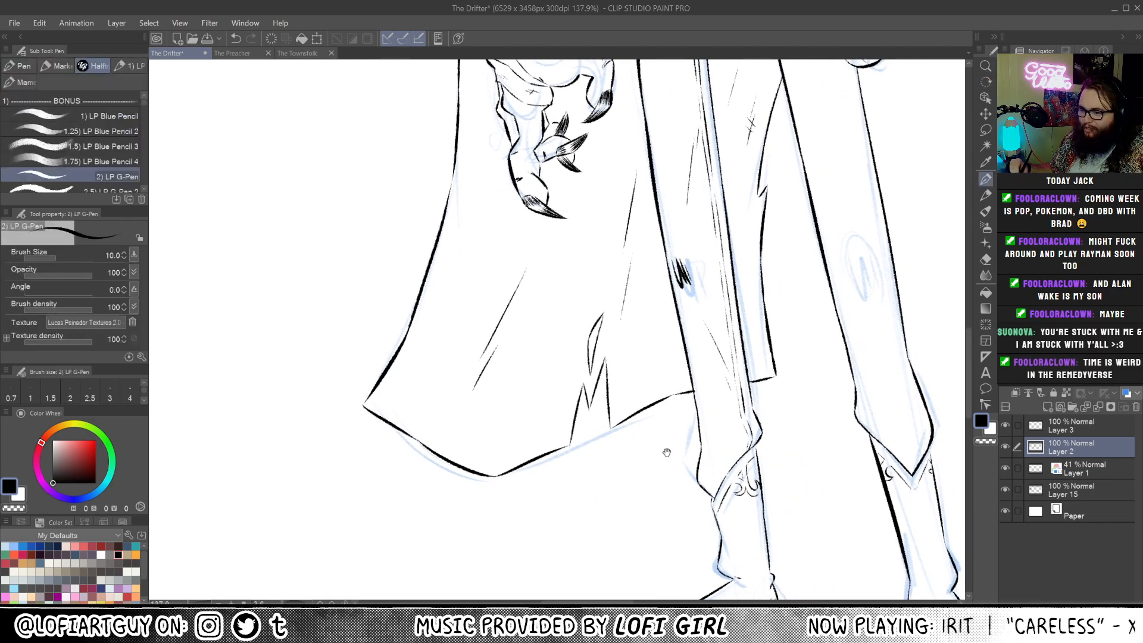
left_click_drag(662, 452, 678, 397)
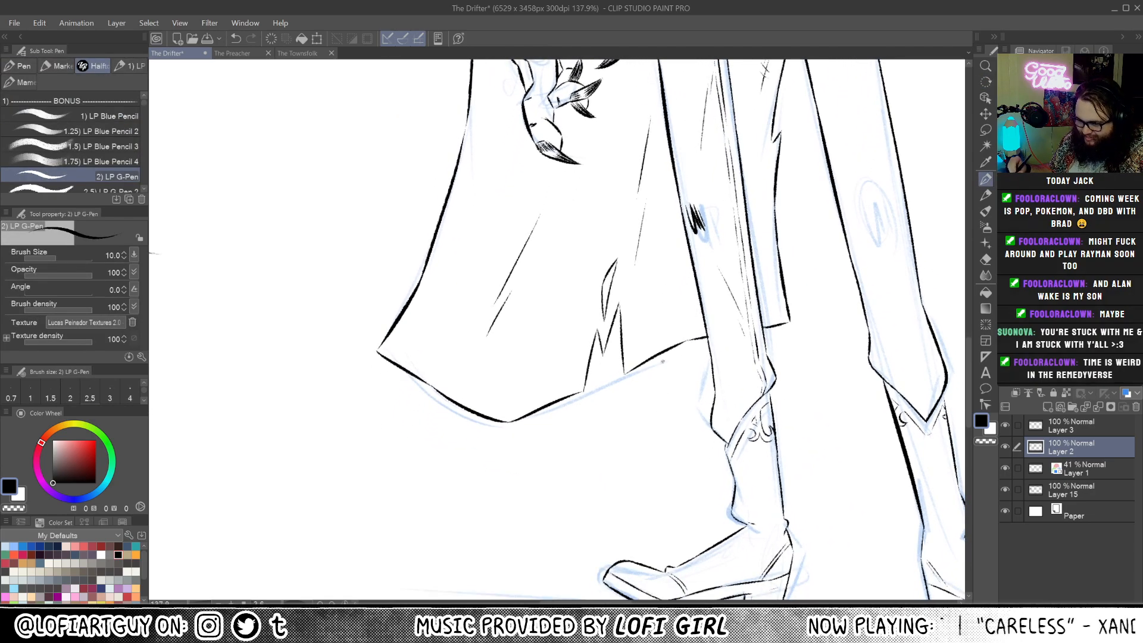
left_click_drag(657, 403, 680, 414)
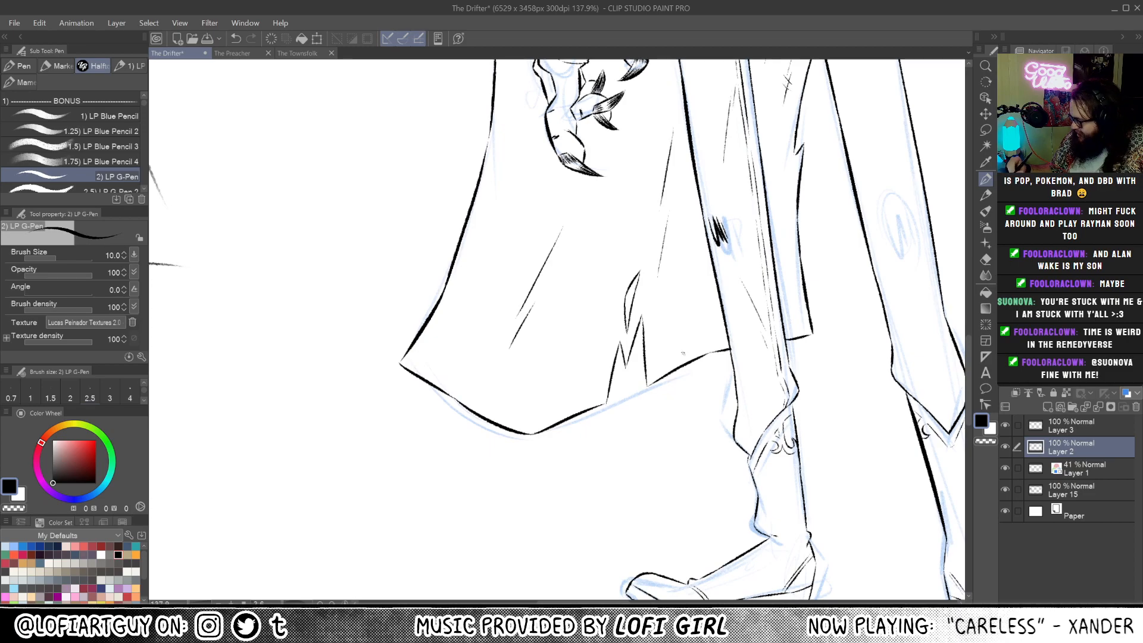
left_click_drag(673, 352, 669, 427)
left_click_drag(685, 343, 684, 393)
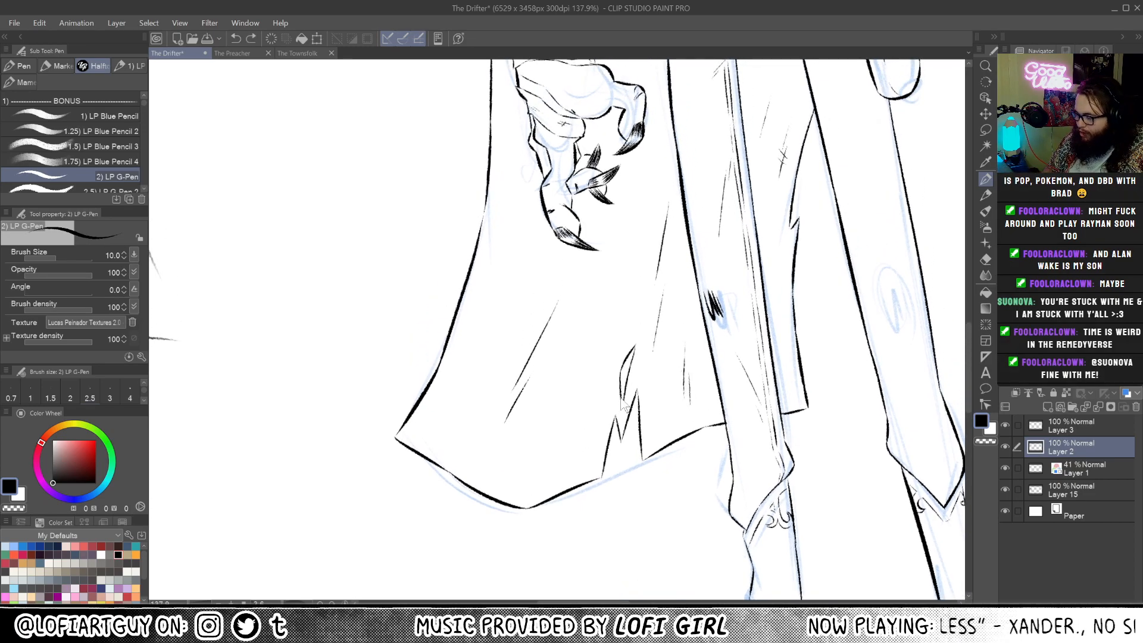
key("r")
left_click_drag(619, 398, 709, 295)
key("p")
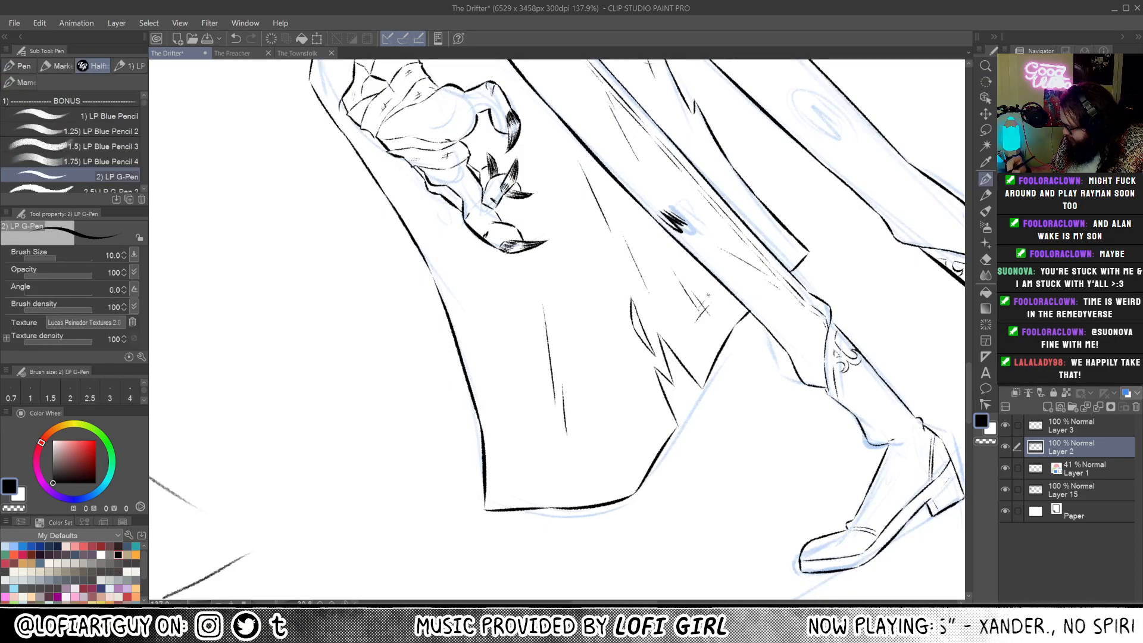
- Ink two more crosshatched wear marks on the cape, one near its outer edge beside the claws and one above the hem
left_click_drag(511, 419, 653, 583)
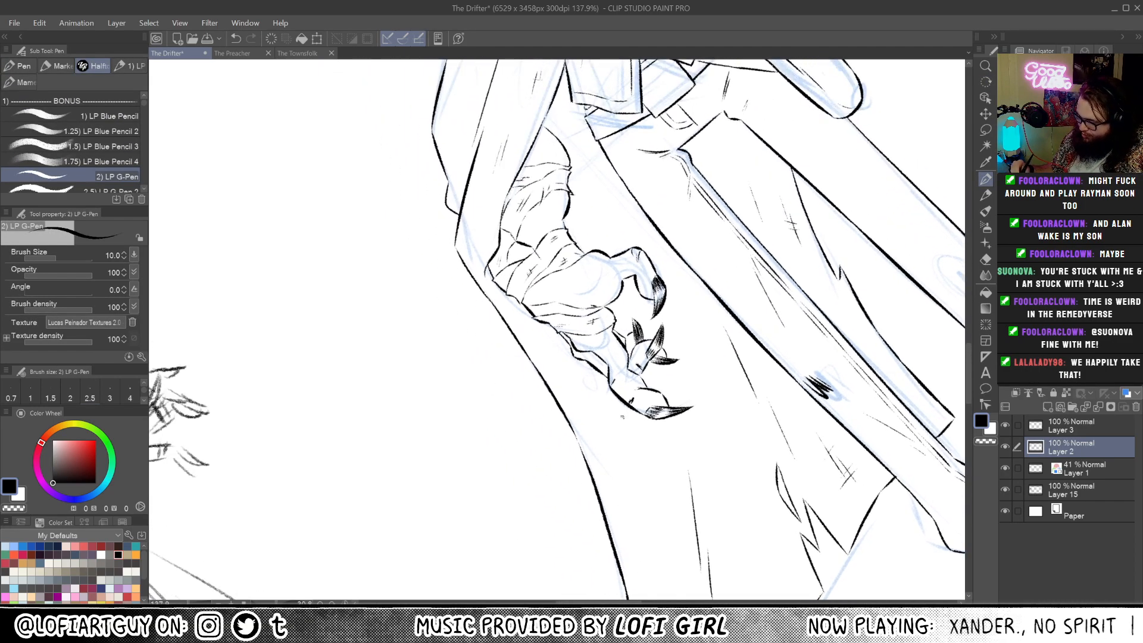
key("r")
left_click_drag(709, 506, 544, 529)
key("p")
left_click_drag(555, 507, 623, 386)
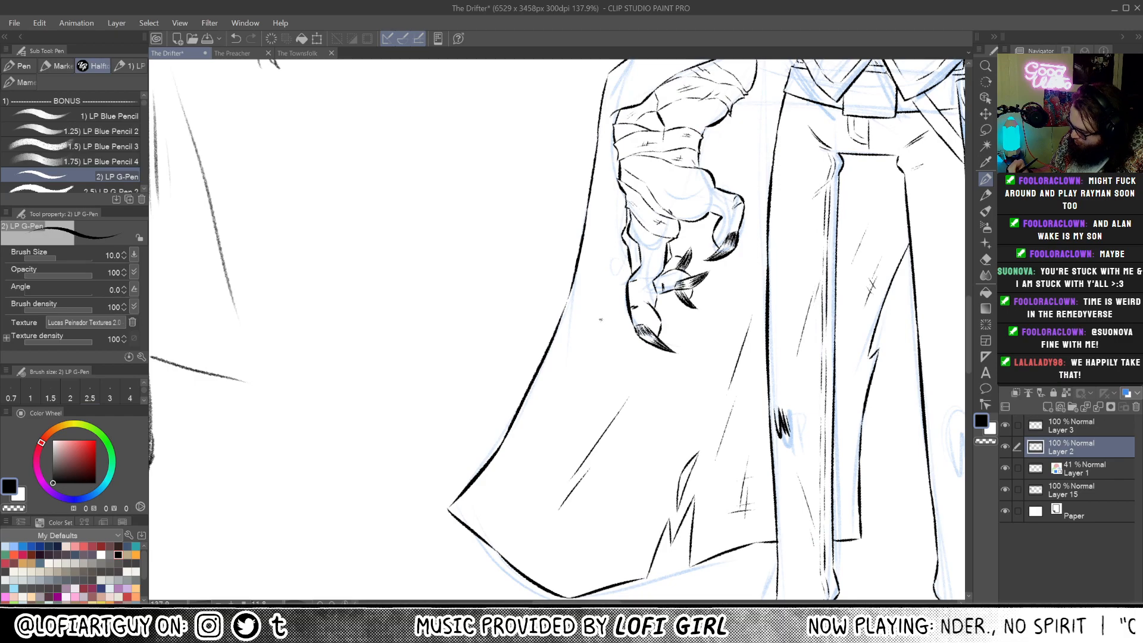
mouse_move(597, 332)
left_mouse_down()
mouse_move(570, 391)
mouse_move(594, 378)
left_mouse_up()
left_click_drag(640, 484, 613, 447)
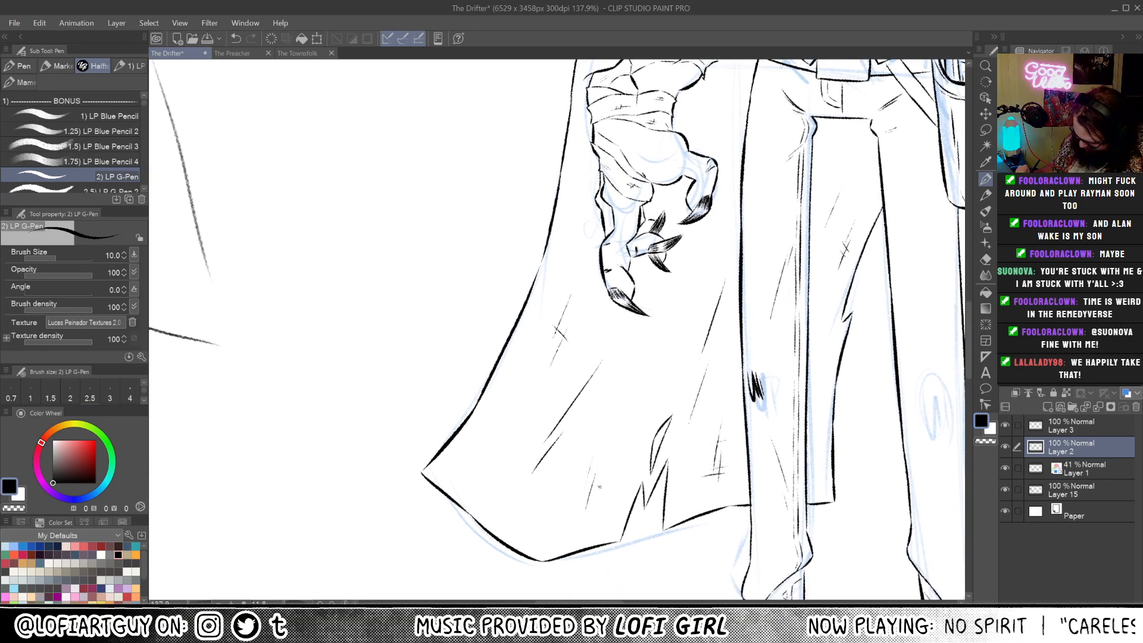
key("ctrl+z")
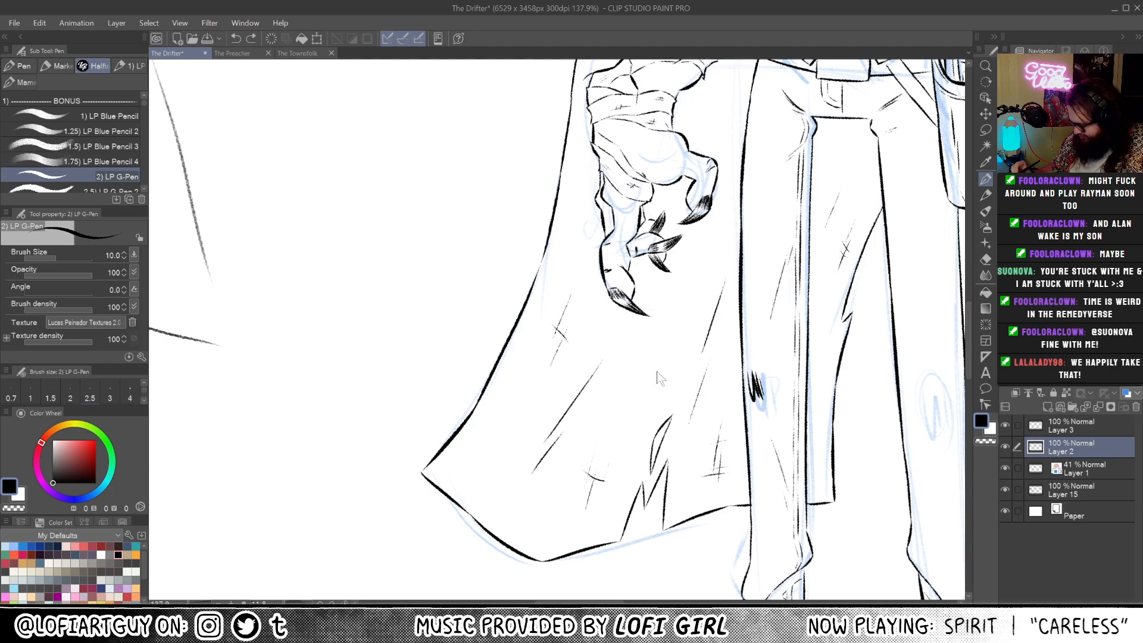
- Ink short fold lines on the cape between the bandaged arm and waist, and on the torn part above the holstered revolver
mouse_move(728, 293)
left_mouse_down()
mouse_move(681, 359)
mouse_move(642, 539)
left_mouse_up()
left_click_drag(647, 329, 635, 383)
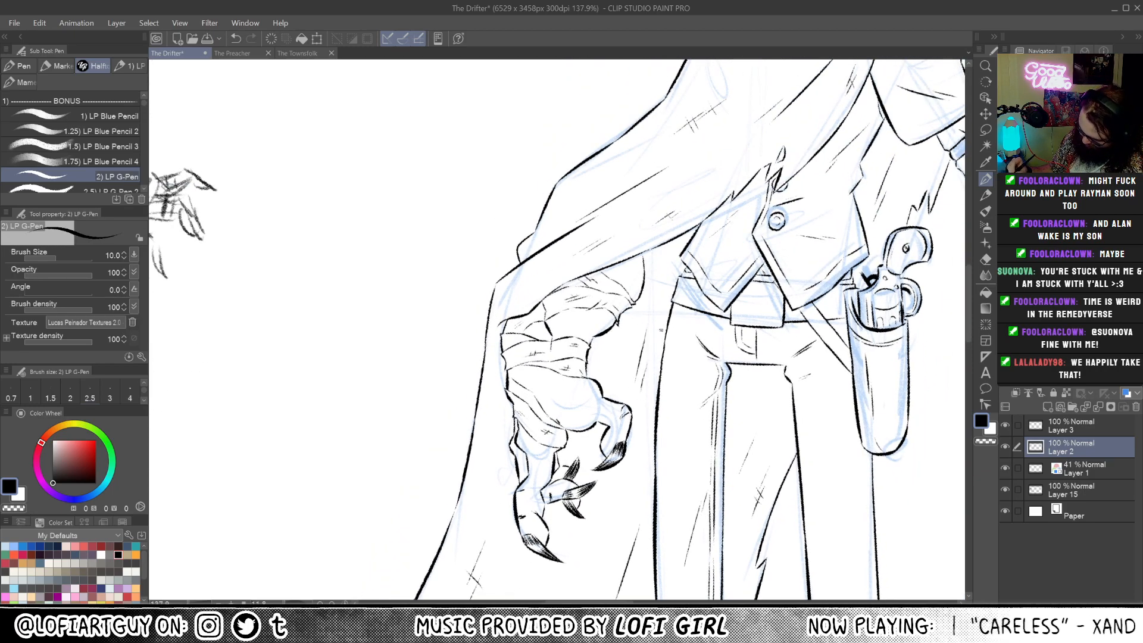
left_click_drag(777, 476, 614, 439)
left_click_drag(623, 357, 560, 549)
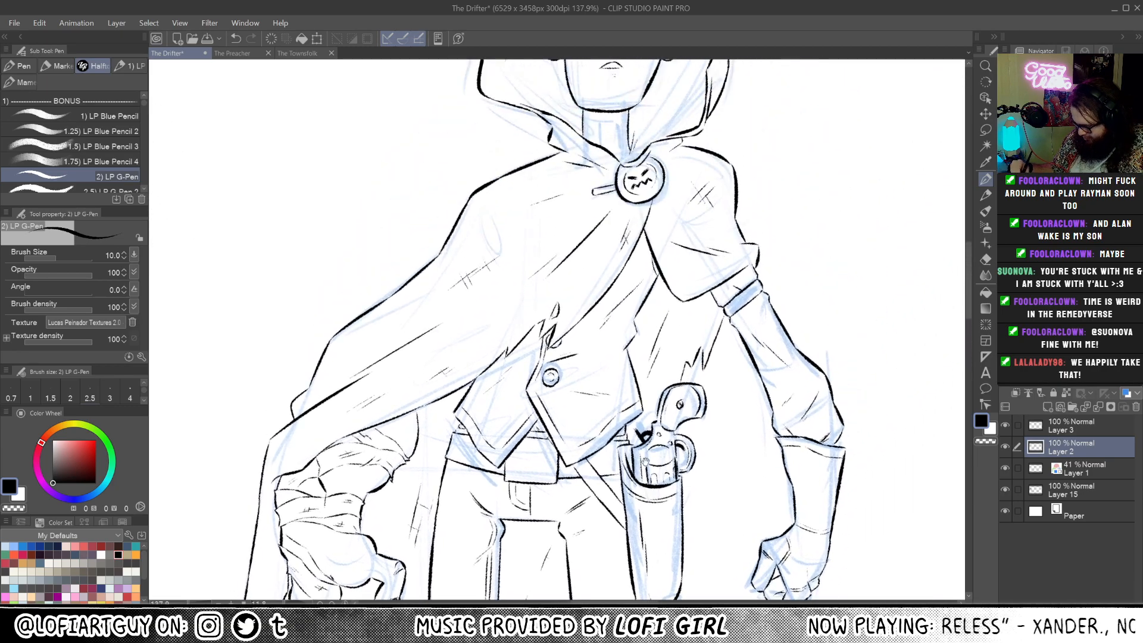
left_click_drag(703, 344, 548, 528)
left_click_drag(710, 323, 686, 376)
- Ink a cluster of short dark scuff strokes on the knee of the second leg over the blue sketch
key("shift+space")
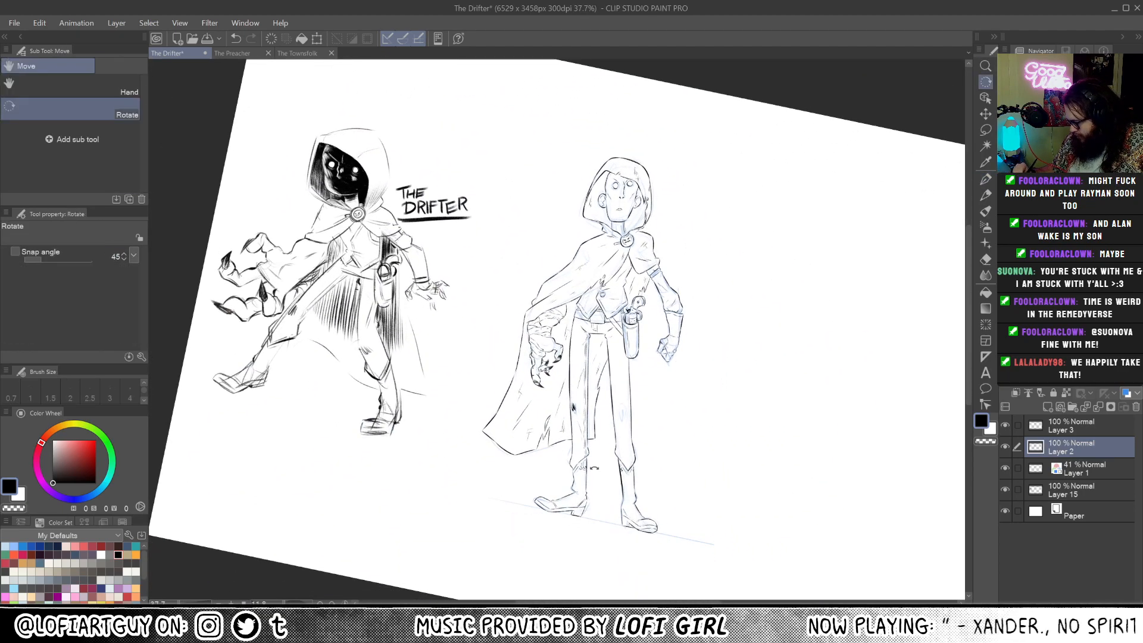
left_click_drag(673, 429, 691, 404)
left_click_drag(649, 507, 526, 503)
key("ctrl+space")
mouse_move(581, 430)
left_mouse_down()
mouse_move(592, 480)
mouse_move(618, 462)
mouse_move(615, 362)
mouse_move(619, 370)
left_mouse_up()
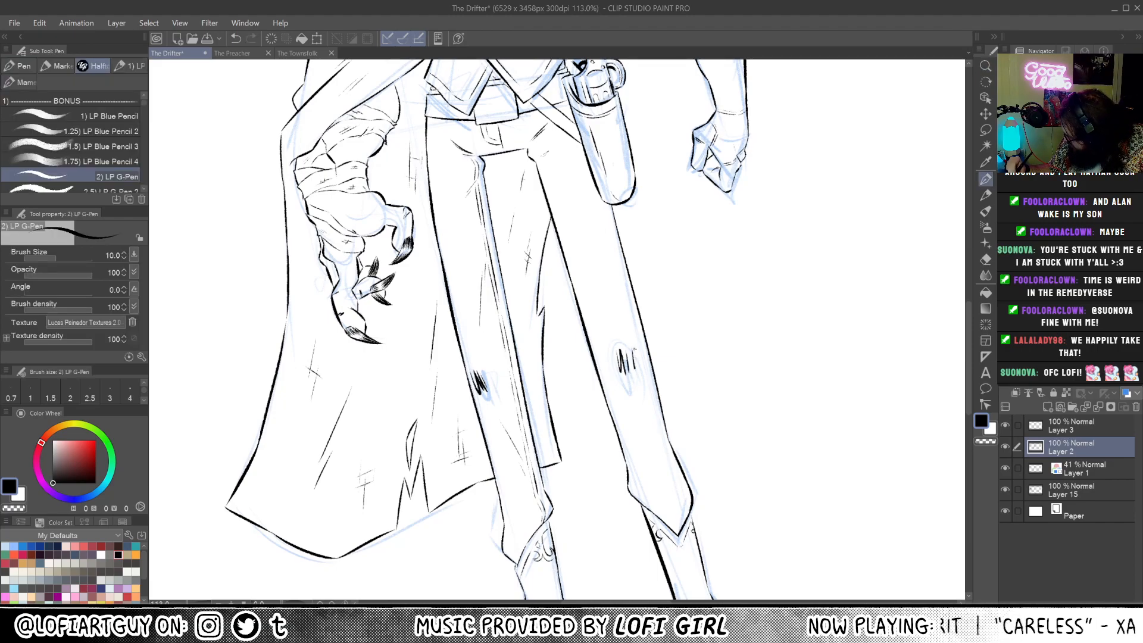
- Ink a crease line down the second leg's thigh and short crease marks below its knee
mouse_move(721, 424)
left_mouse_down()
mouse_move(707, 508)
mouse_move(808, 541)
left_mouse_up()
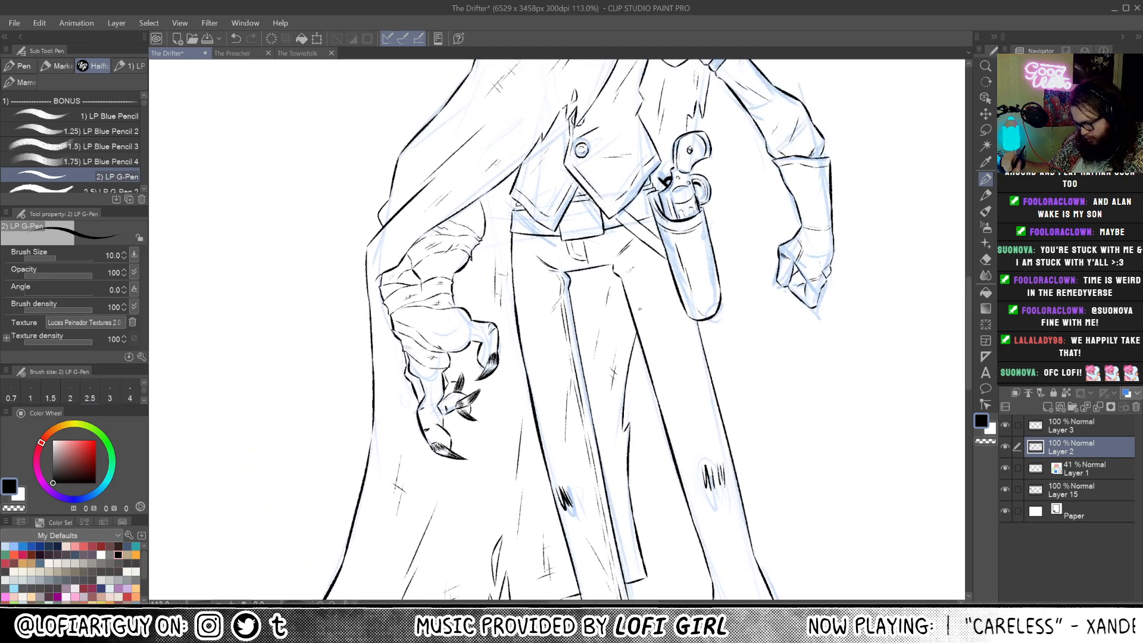
left_click_drag(645, 316, 672, 383)
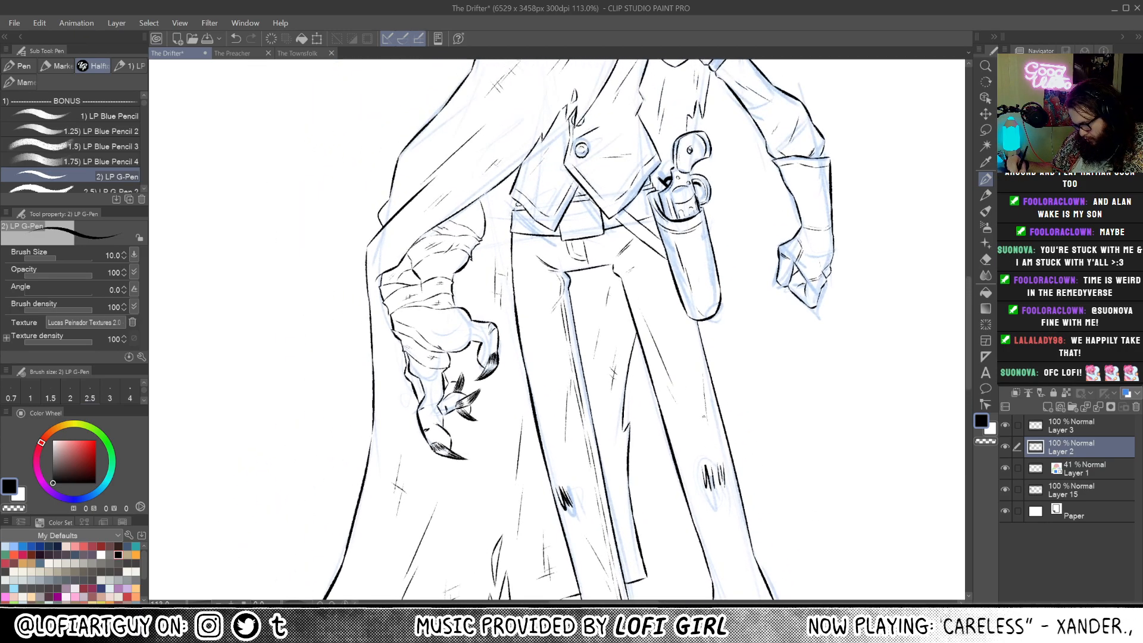
left_click_drag(704, 417, 677, 252)
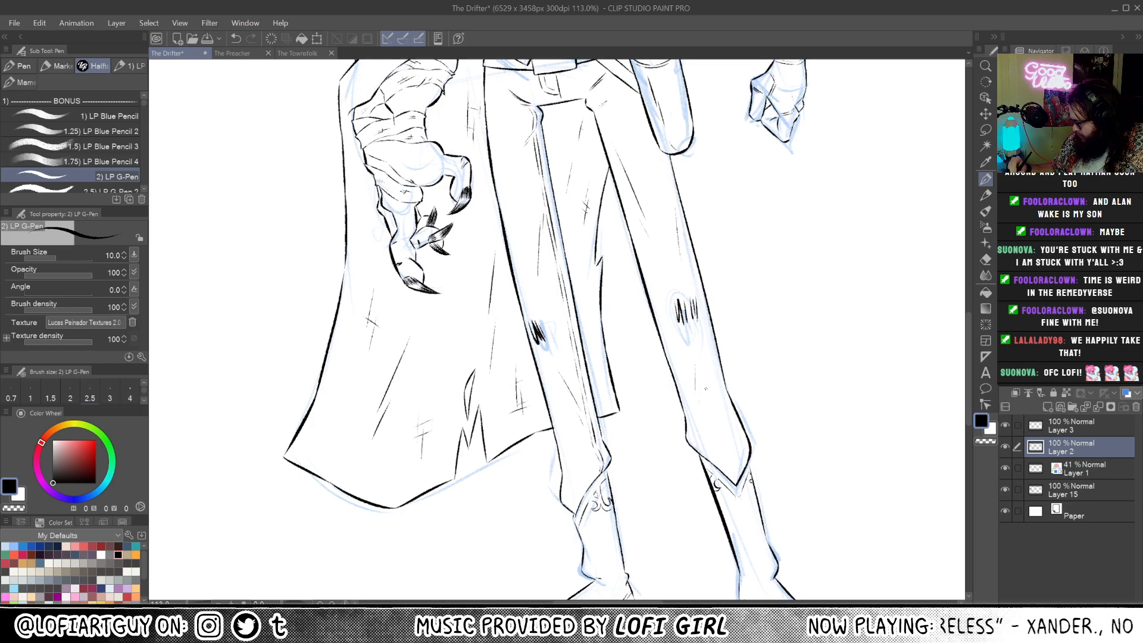
left_click_drag(721, 387, 658, 378)
- Save the drawing and review the whole inked figure upright beside the original Drifter sketch
key("shift+space")
mouse_move(558, 479)
left_mouse_down()
mouse_move(661, 410)
mouse_move(691, 311)
left_mouse_up()
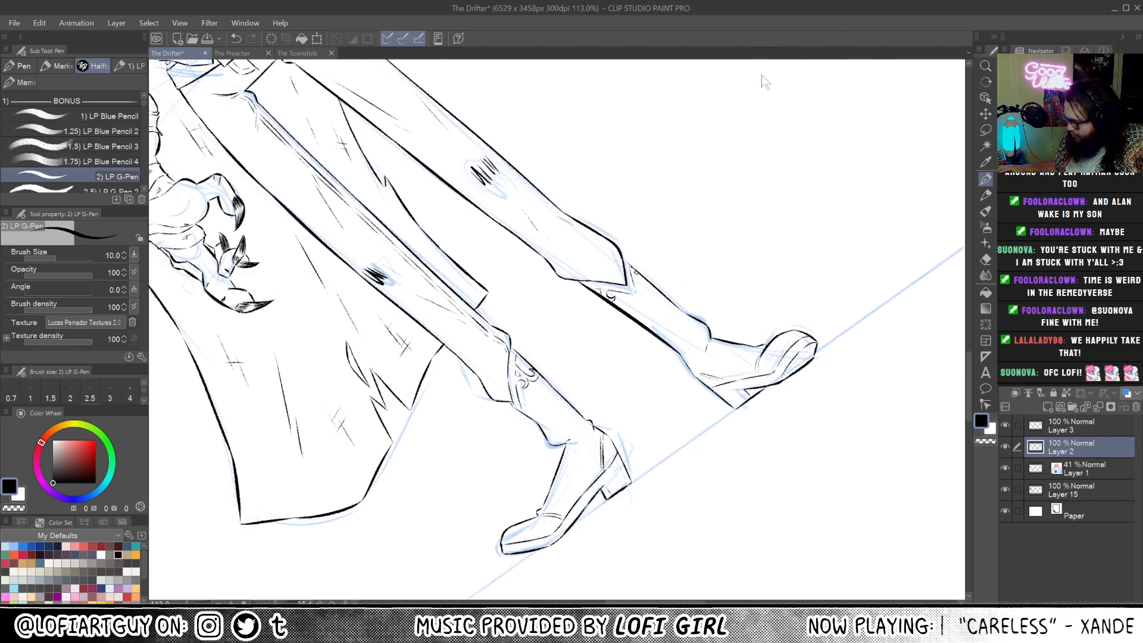
key("ctrl+s")
key("r")
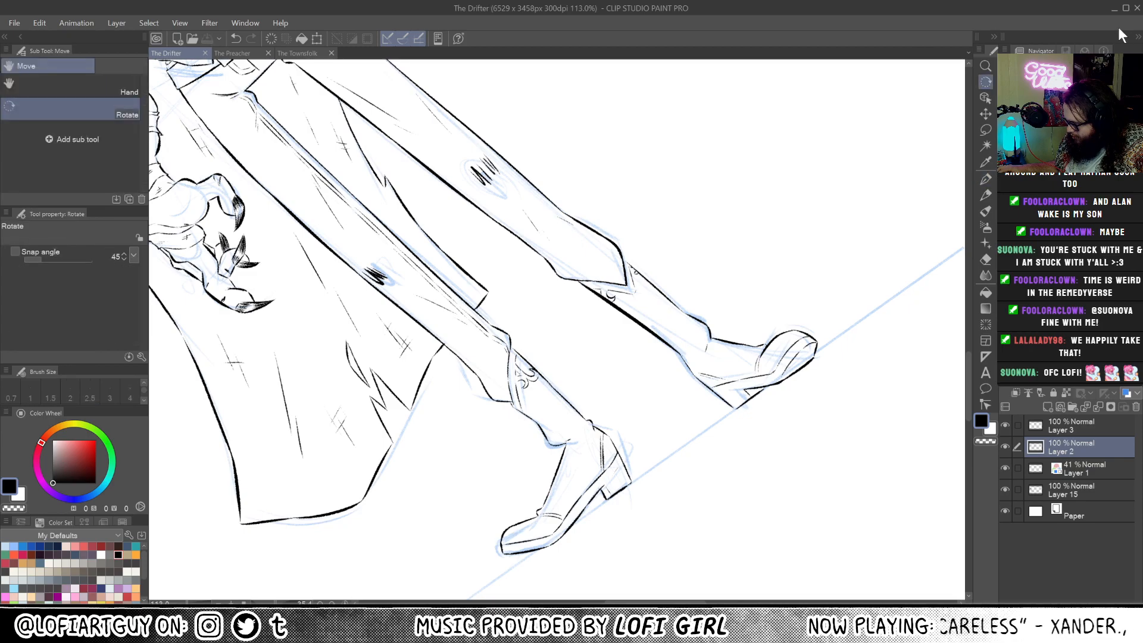
left_click_drag(691, 190, 683, 302)
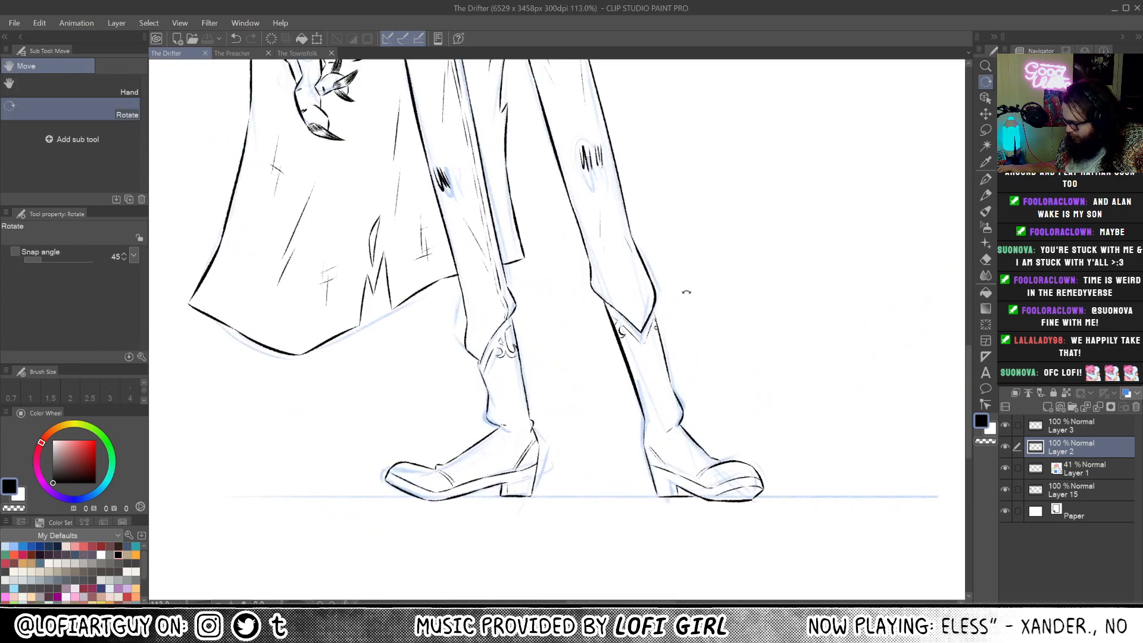
scroll(687, 292, "down", 8)
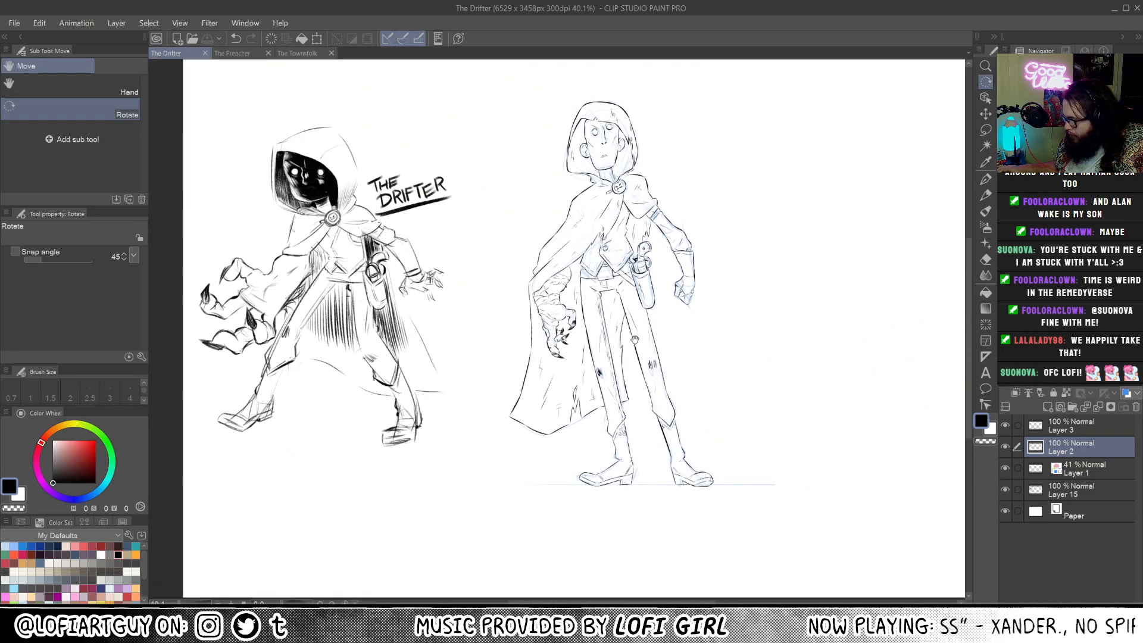
scroll(635, 340, "up", 2)
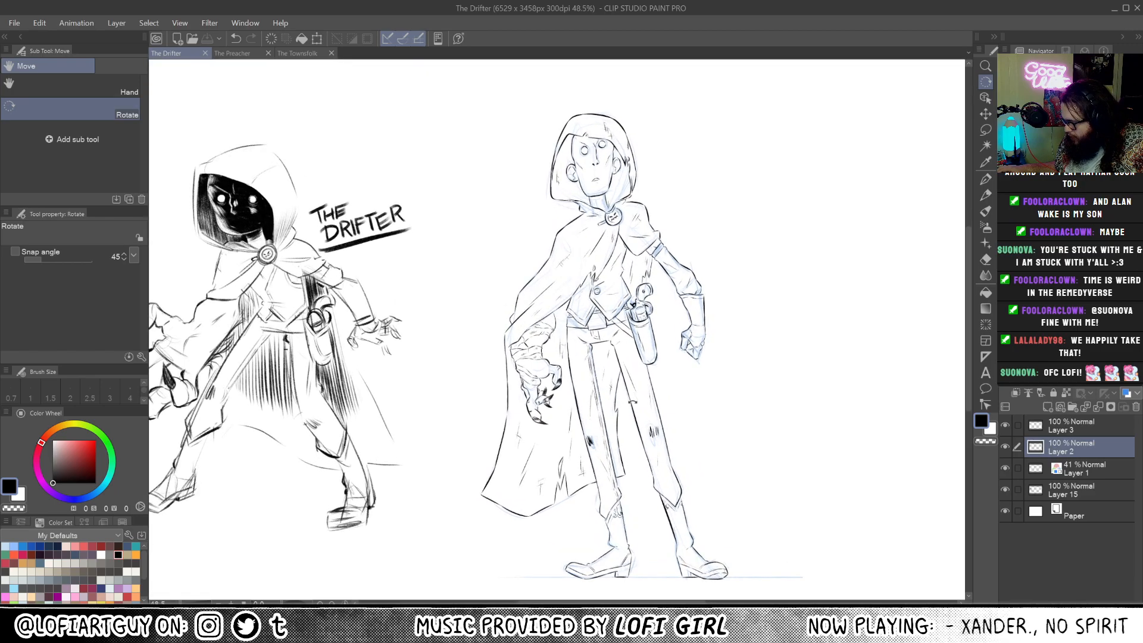
scroll(633, 402, "down", 1)
left_click_drag(620, 406, 660, 374)
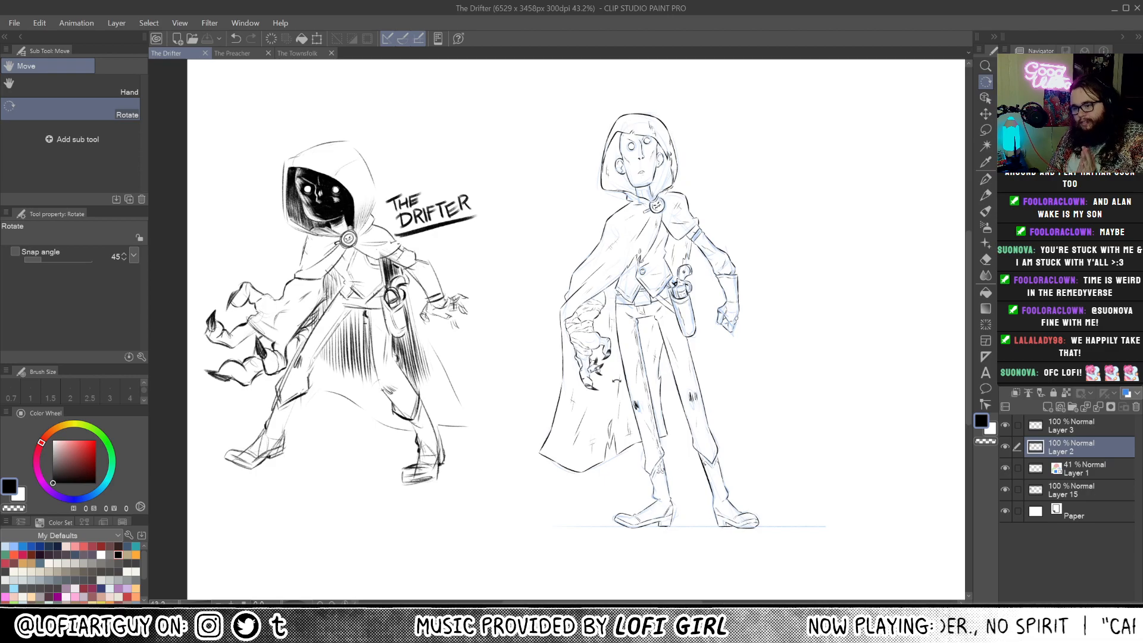